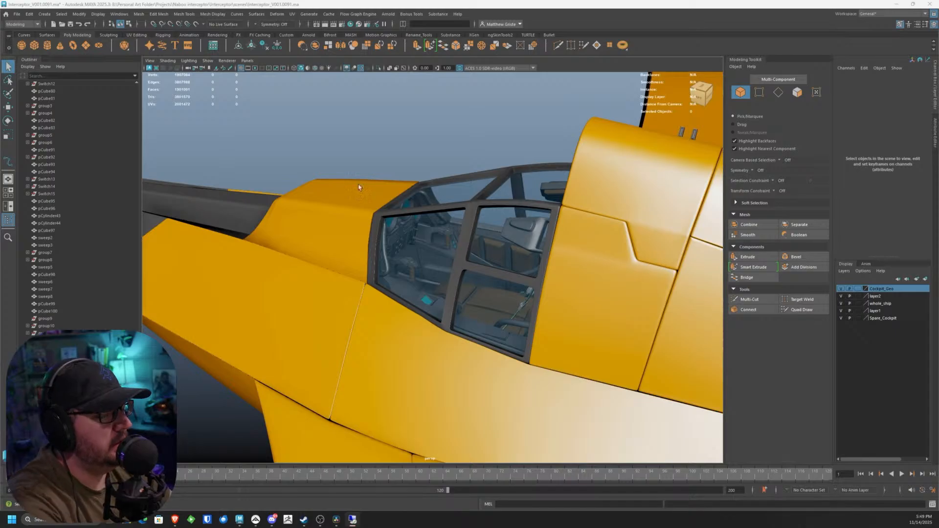
Step: Reverse the normals of the two black panels on the engine's yellow nose cone
scroll(386, 237, "down", 8)
left_click_drag(384, 233, 422, 215, "alt")
scroll(499, 224, "up", 3)
left_click(434, 216)
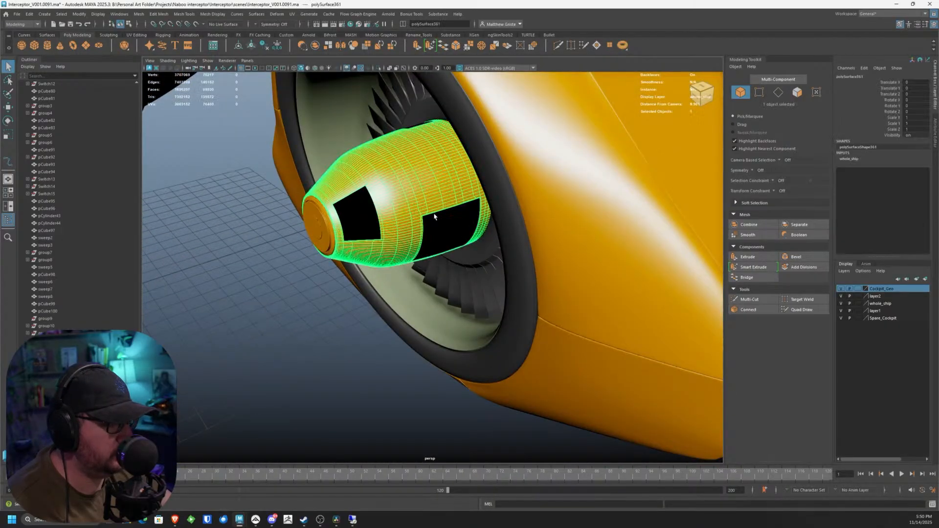
left_click(435, 217)
left_click(367, 217, "shift")
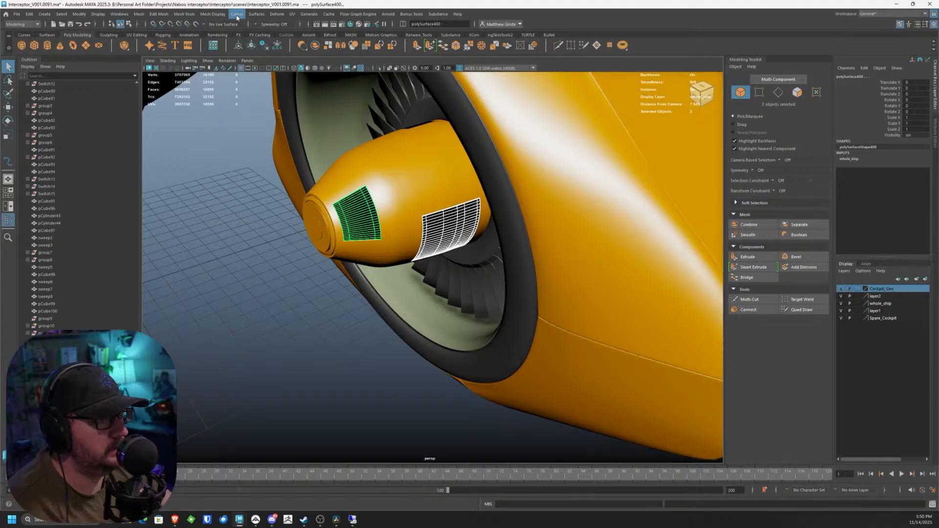
left_click(201, 15)
left_click(226, 51)
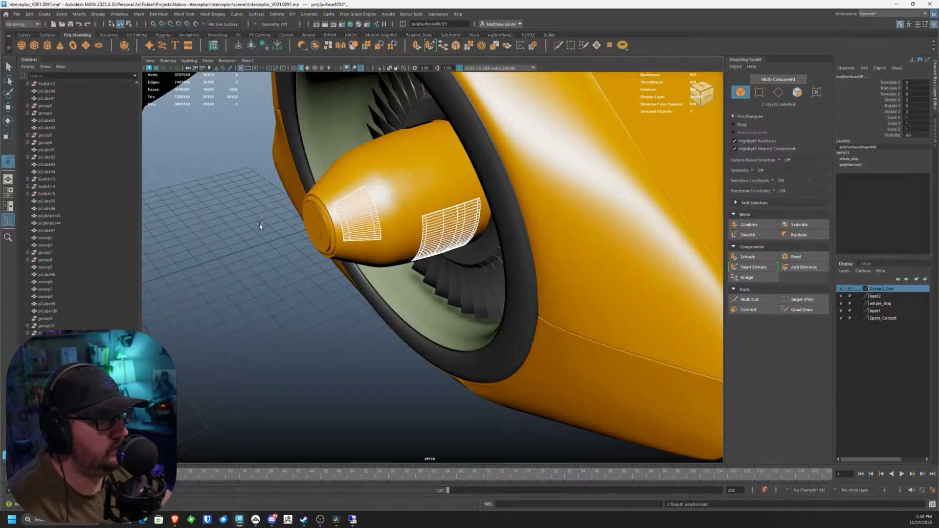
left_click(260, 225)
Step: Reverse the normals of the remaining black panel near the turbine blades on the engine cone
scroll(264, 235, "down", 3)
left_click_drag(264, 234, 321, 301, "alt")
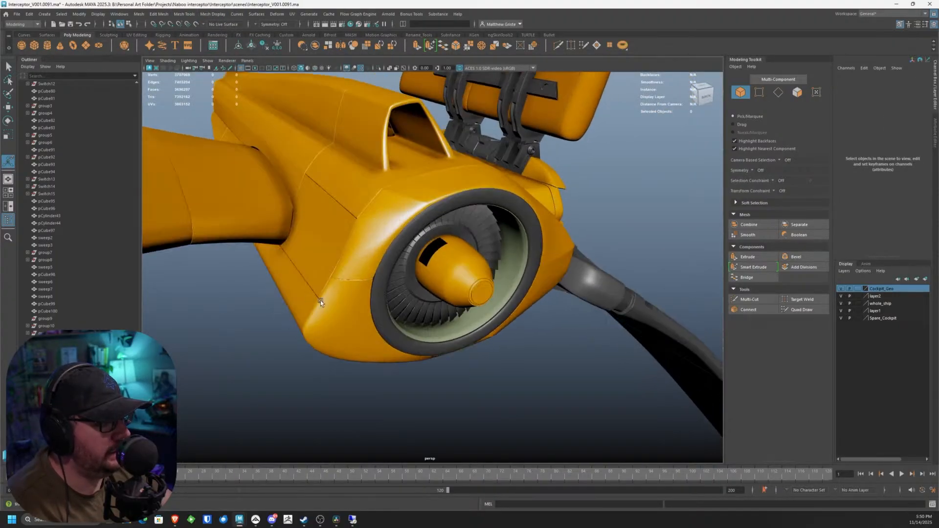
scroll(320, 300, "up", 3)
left_click(433, 239)
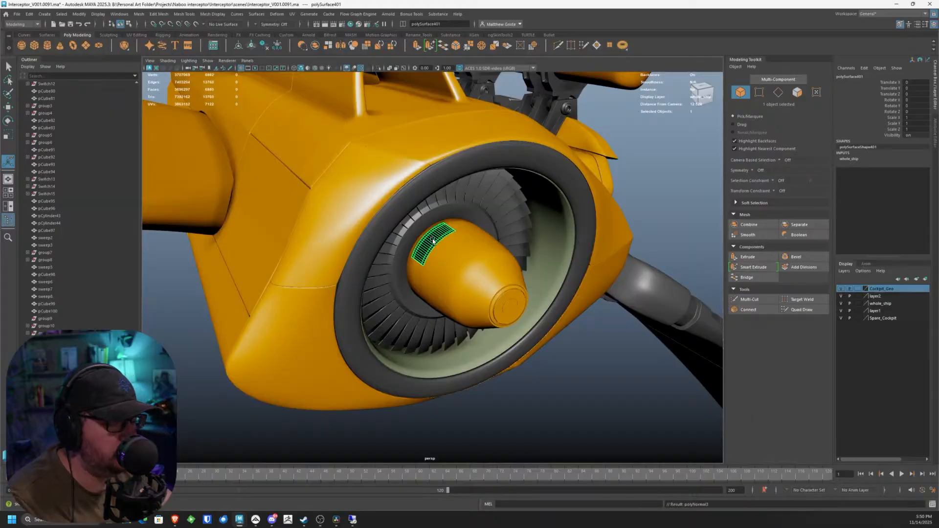
key("g")
Step: Hide the display layer layer2 so the canopy no longer covers the cockpit
scroll(433, 240, "down", 5)
left_click_drag(433, 240, 396, 160, "alt")
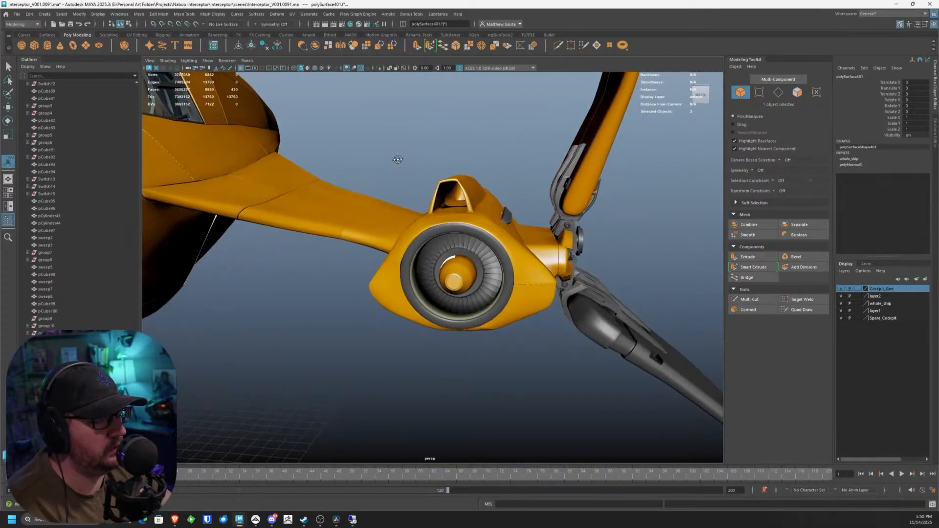
middle_click_drag(344, 155, 562, 234, "alt")
left_click_drag(562, 235, 440, 298, "alt")
scroll(420, 197, "up", 3)
scroll(387, 191, "down", 4)
scroll(396, 256, "up", 3)
left_click(841, 296)
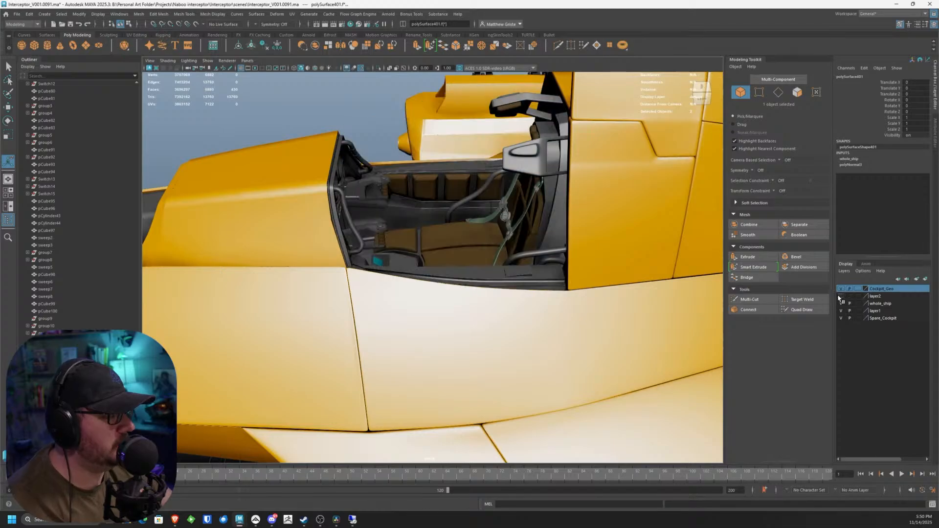
Step: Examine the uncovered cockpit from several angles, including the opening behind the seat, the side walls and the instrument panel
scroll(442, 195, "up", 4)
middle_click_drag(439, 165, 369, 227, "alt")
scroll(368, 226, "down", 4)
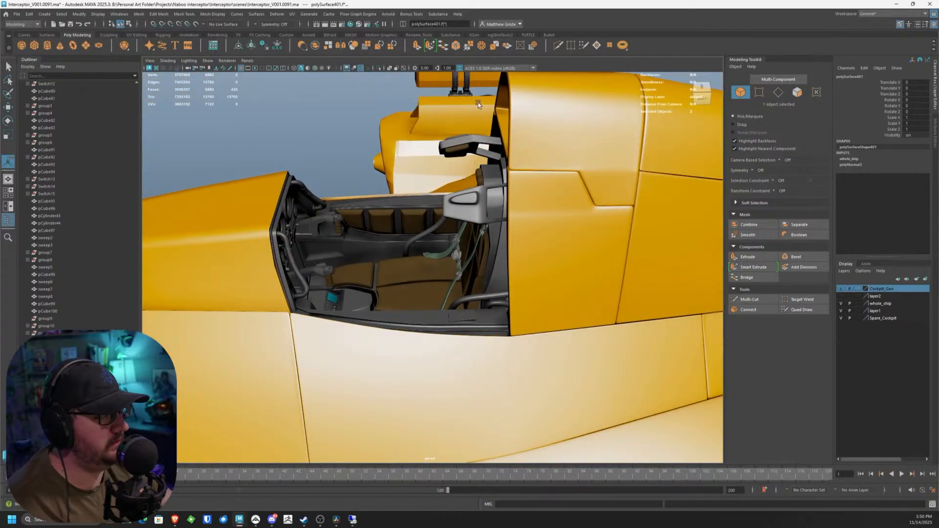
left_click_drag(478, 101, 463, 306, "alt")
right_click_drag(463, 306, 401, 342, "alt")
left_click_drag(470, 327, 411, 313, "alt")
left_click_drag(319, 222, 409, 220, "alt")
right_click_drag(409, 220, 417, 238, "alt")
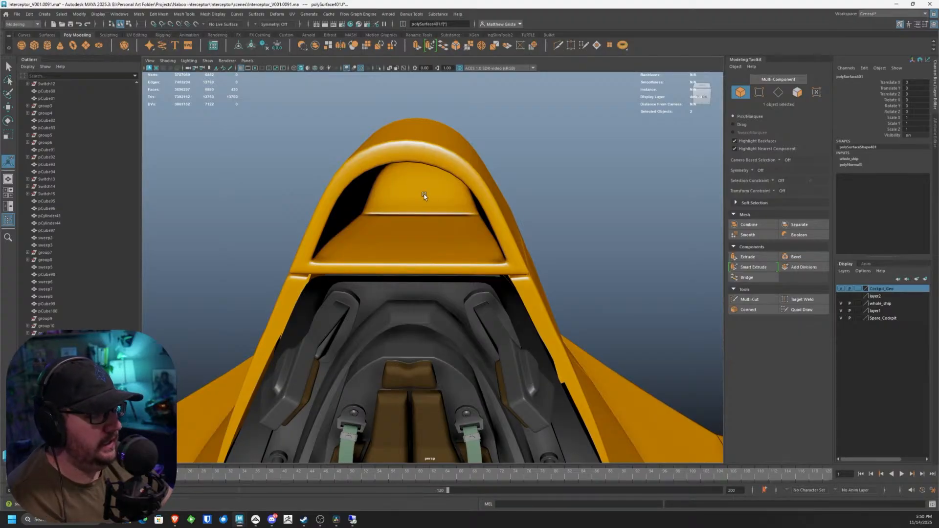
left_click_drag(424, 195, 405, 207, "alt")
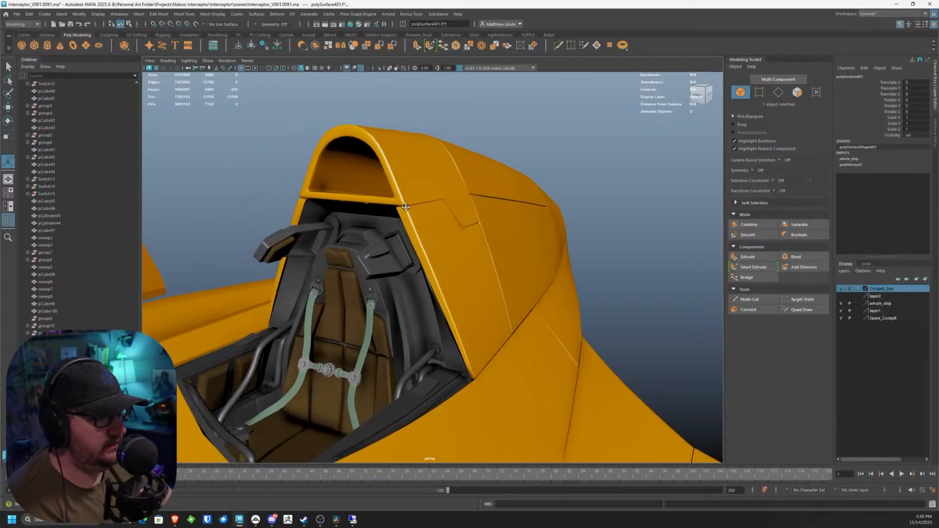
right_click_drag(405, 207, 372, 216, "alt")
left_click_drag(372, 216, 324, 216, "alt")
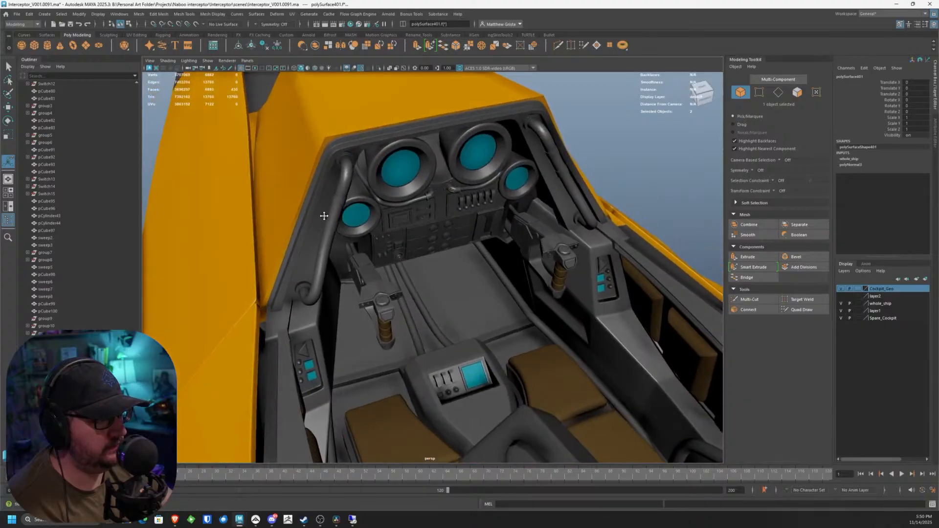
right_click_drag(324, 215, 344, 212, "alt")
middle_click_drag(343, 211, 314, 238, "alt")
Step: Turn on smooth preview for the yellow hood panel in front of the cockpit opening
left_click(299, 147)
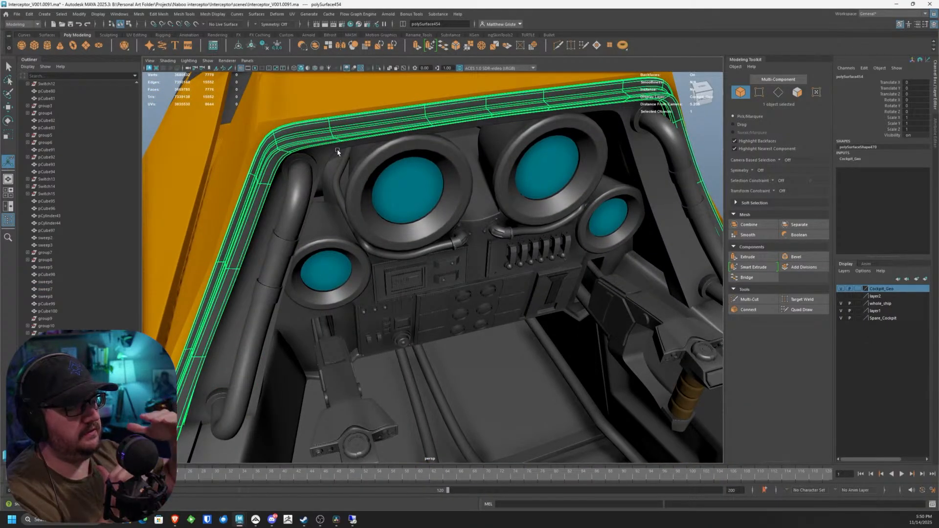
right_click_drag(336, 131, 267, 145, "alt")
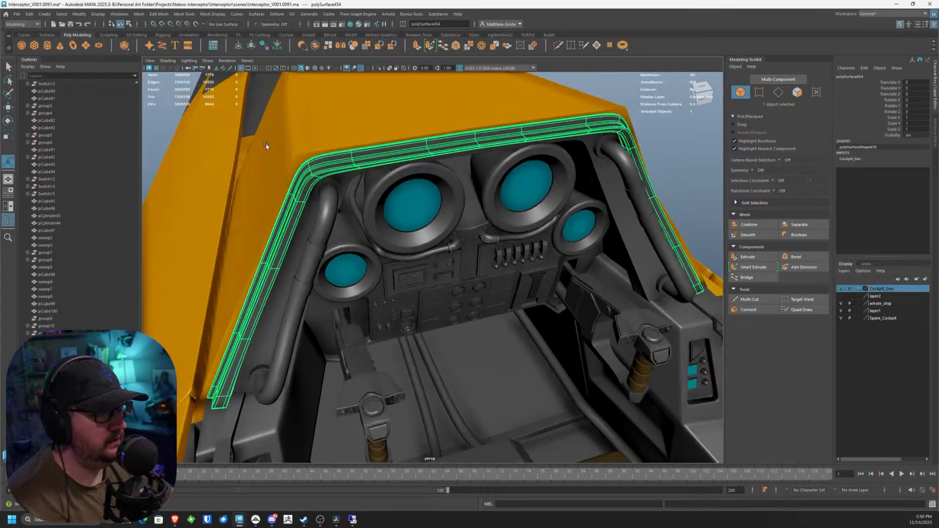
left_click_drag(266, 145, 398, 166, "alt")
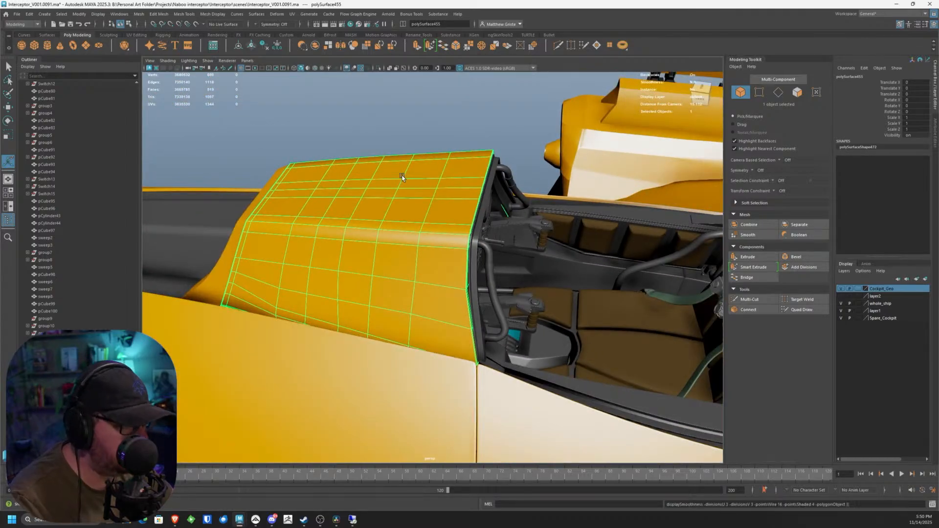
left_click(436, 366)
left_click(469, 136)
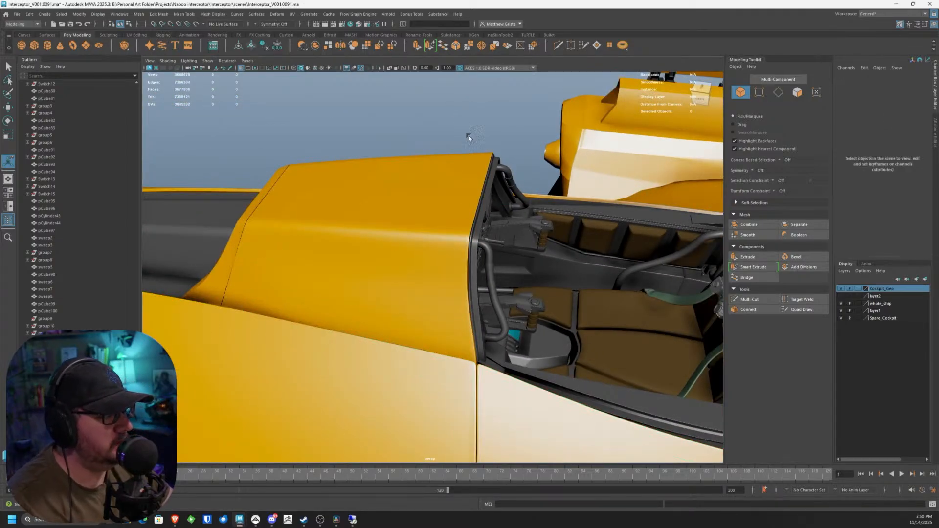
Step: Examine the cockpit's side rail and how it meets the yellow hull edge and the front console
left_click_drag(469, 136, 411, 240, "alt")
scroll(386, 240, "down", 6)
left_click_drag(373, 304, 373, 285, "alt")
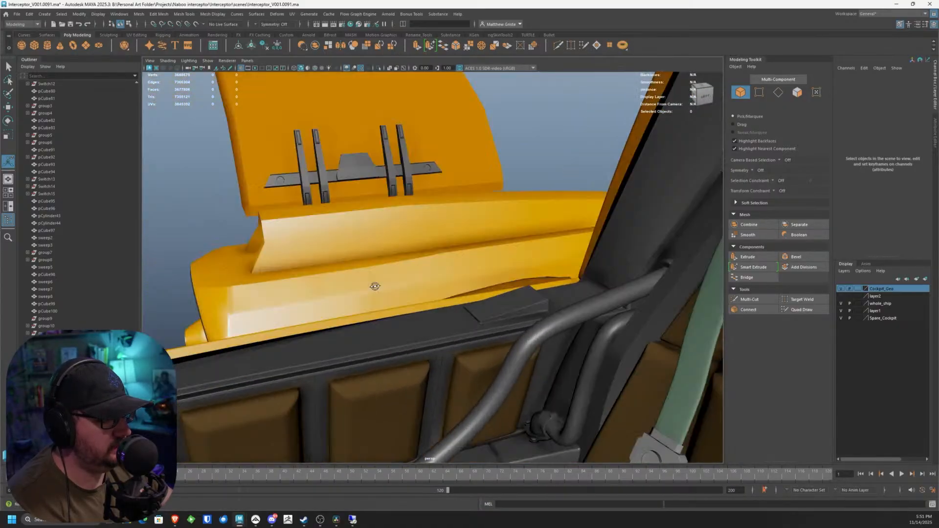
scroll(571, 192, "down", 3)
left_click_drag(571, 192, 470, 252, "alt")
middle_click_drag(470, 252, 399, 250, "alt")
left_click_drag(398, 249, 337, 216, "alt")
left_click_drag(431, 287, 433, 268, "alt")
left_click(416, 257)
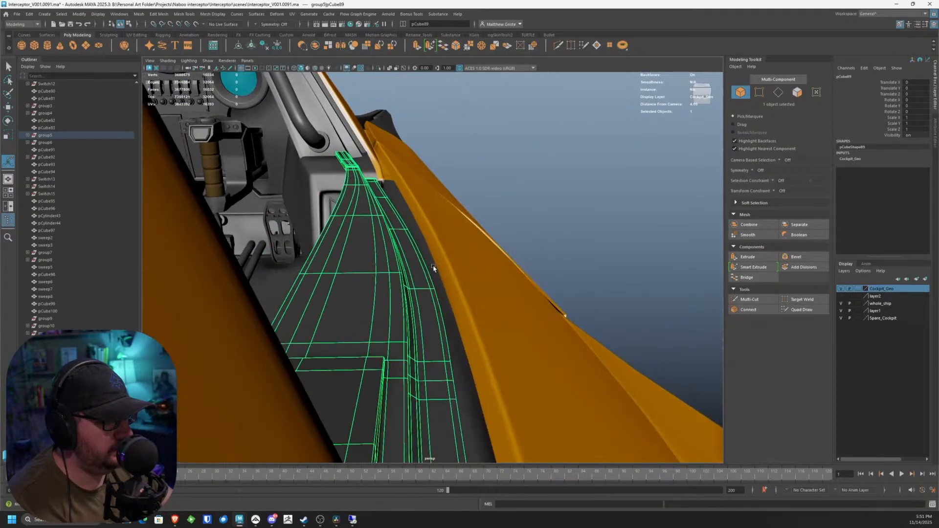
left_click_drag(409, 221, 406, 224, "alt")
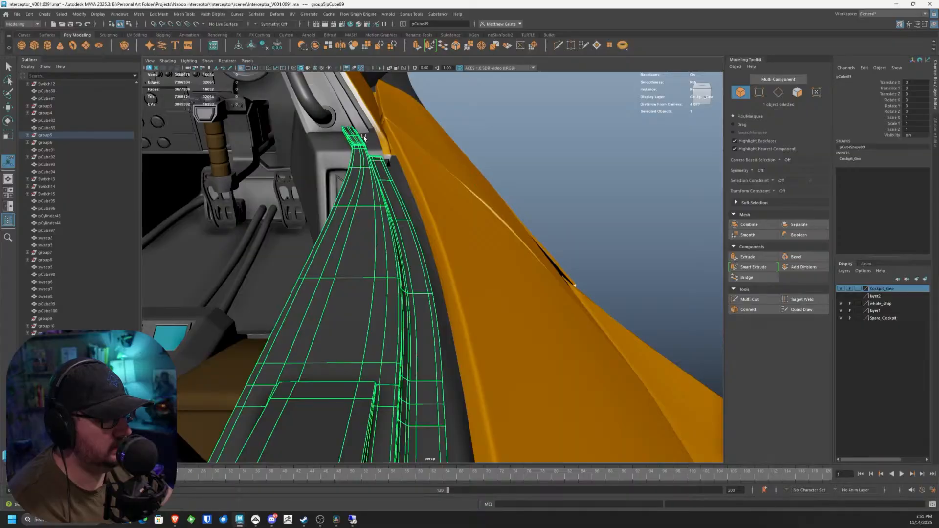
left_click_drag(363, 138, 522, 286, "alt")
middle_click_drag(385, 310, 526, 271, "alt")
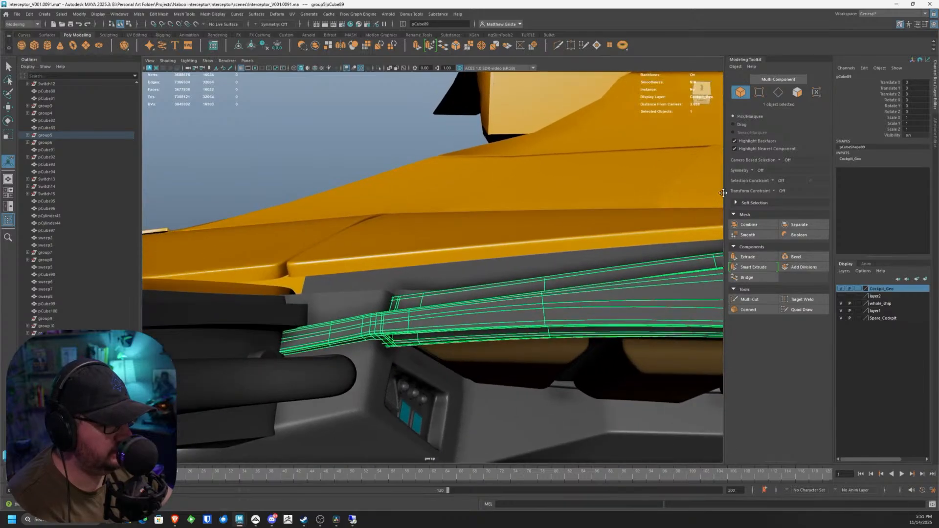
left_click_drag(526, 272, 431, 273, "alt")
Step: Inspect the hull's inner lip strip and its gap to the side rail near the front corner of the cockpit
left_click(463, 267)
middle_click_drag(431, 273, 447, 235, "alt")
left_click_drag(448, 235, 265, 195, "alt")
right_click_drag(264, 195, 343, 301, "alt")
left_click_drag(342, 301, 309, 292, "alt")
middle_click_drag(384, 252, 379, 220, "alt")
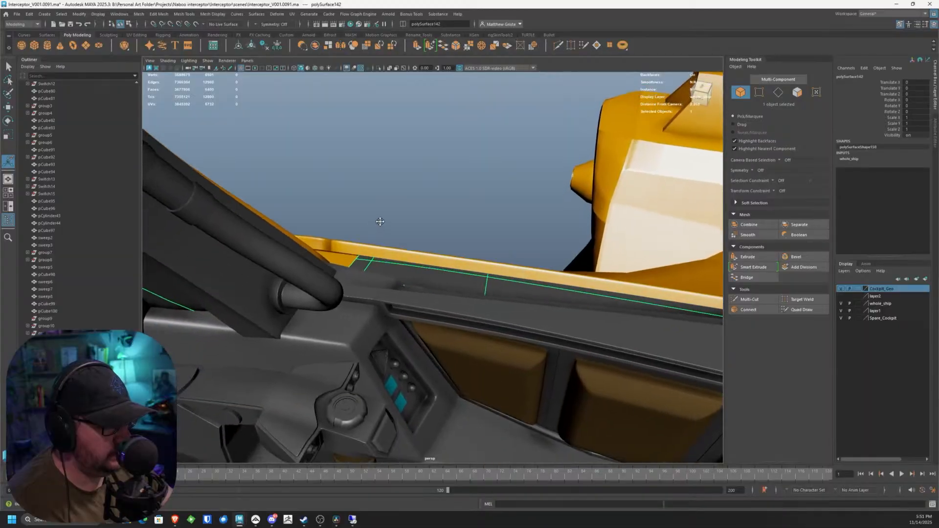
left_click_drag(379, 220, 337, 256, "alt")
right_click_drag(337, 254, 361, 245, "alt")
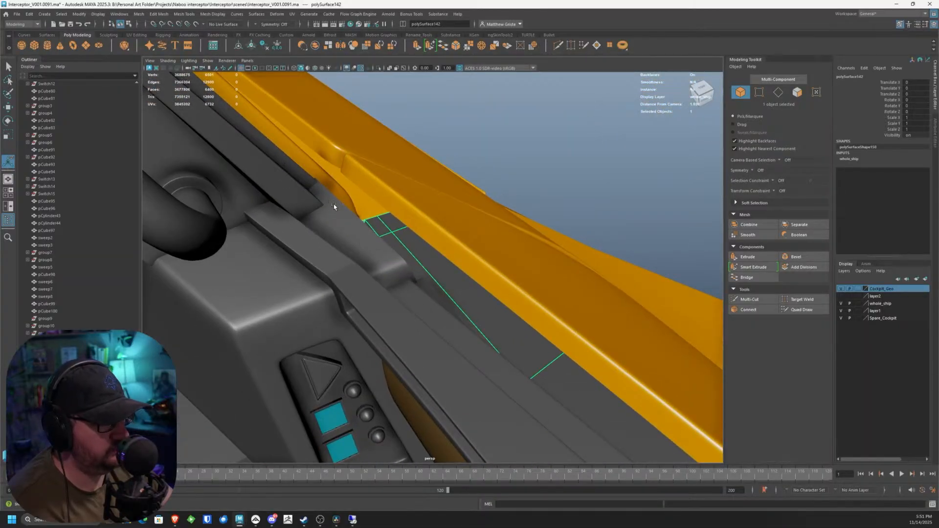
left_click_drag(394, 232, 461, 285, "alt")
scroll(445, 289, "up", 5)
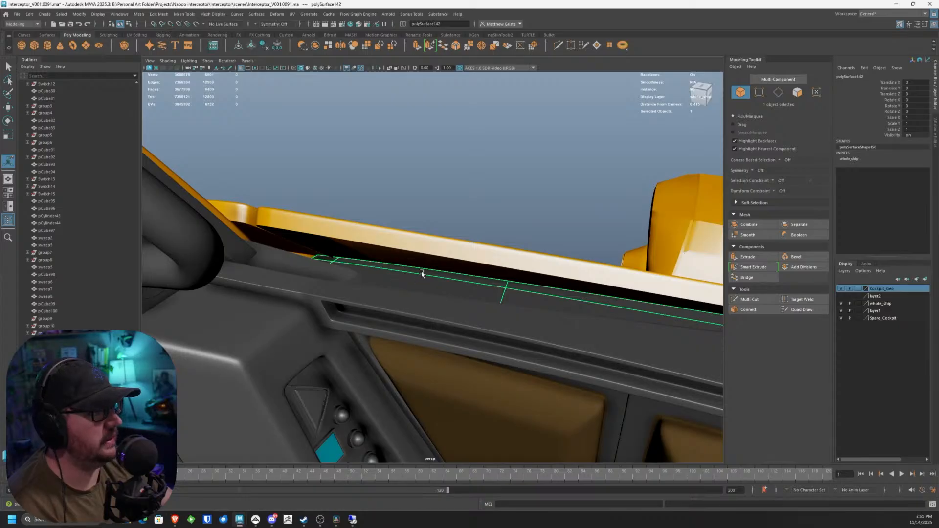
scroll(436, 243, "down", 2)
left_click_drag(452, 238, 429, 246, "alt")
scroll(440, 254, "down", 4)
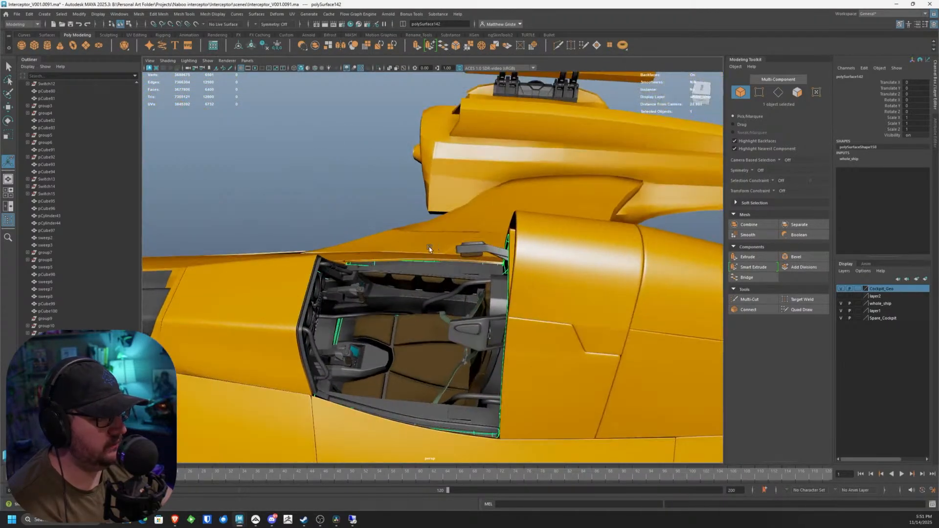
Step: Create a polygon cube and move it to the hull rim beside the cockpit, at about X 3.81, Y 21.45
left_click(34, 45)
key("w")
left_click_drag(372, 313, 410, 271, "alt")
key("ctrl+z")
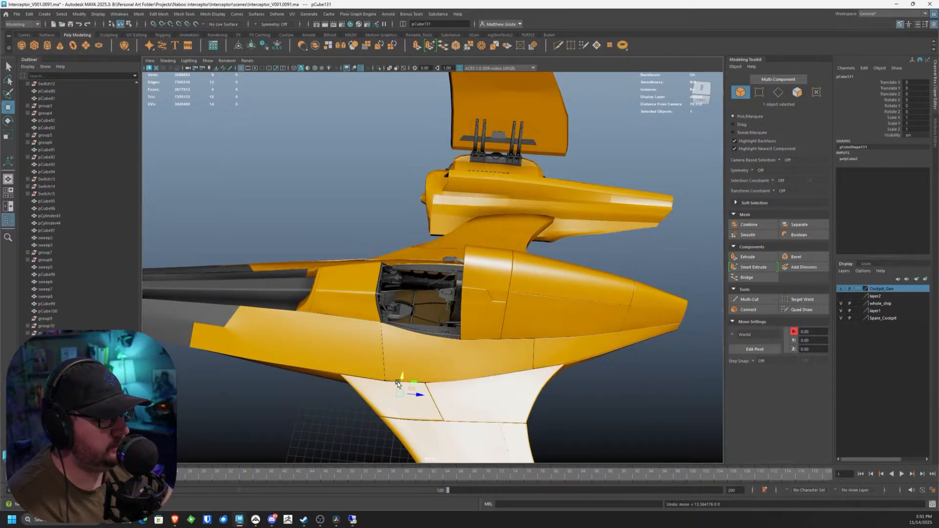
scroll(404, 281, "up", 3)
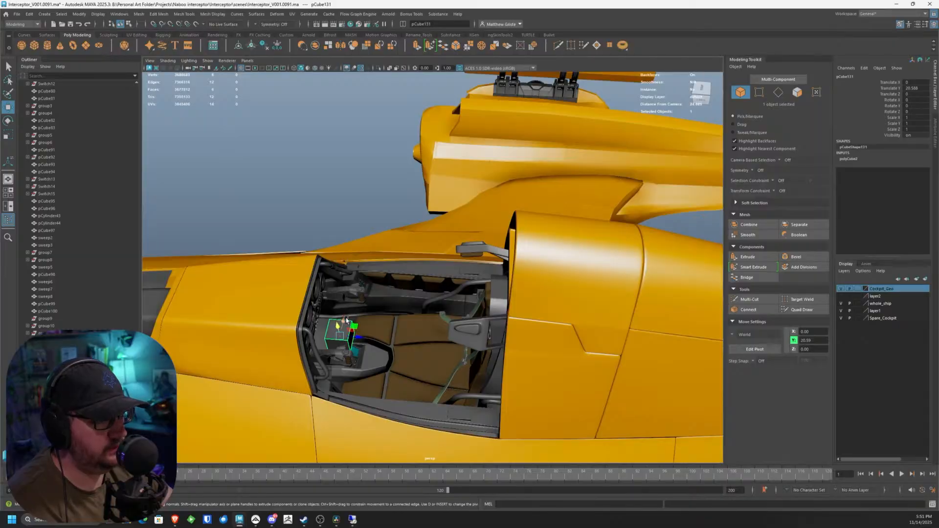
left_click_drag(346, 321, 360, 249)
key("f")
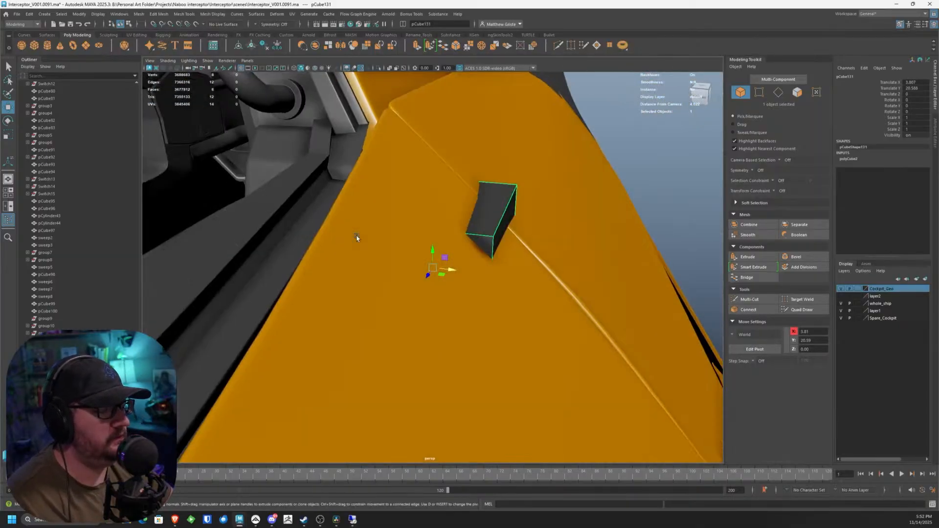
left_click_drag(357, 237, 432, 158, "alt")
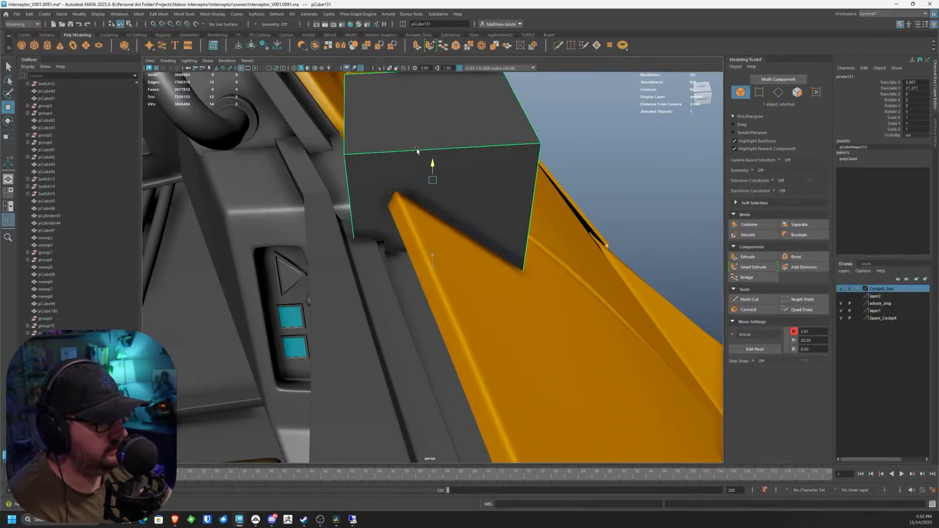
Step: Set the cube's width, height and depth subdivisions to 2
left_click(775, 191)
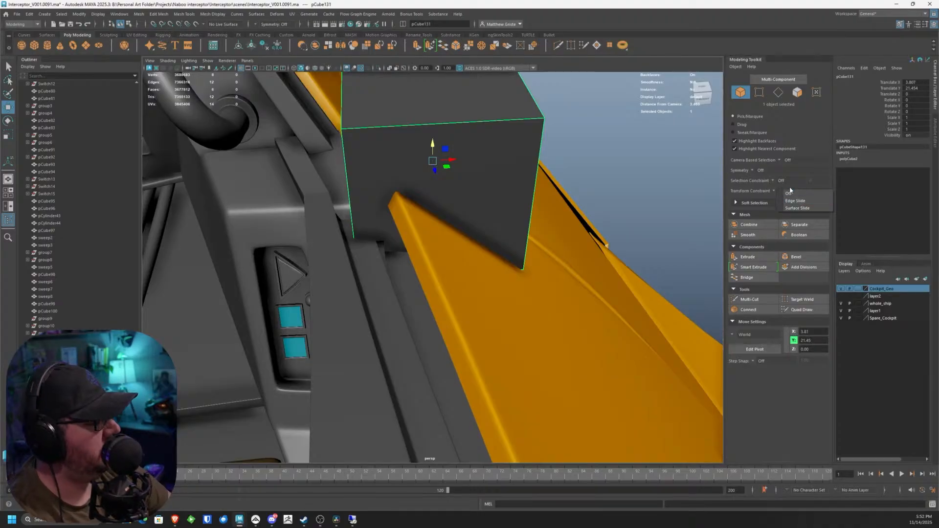
left_click(784, 181)
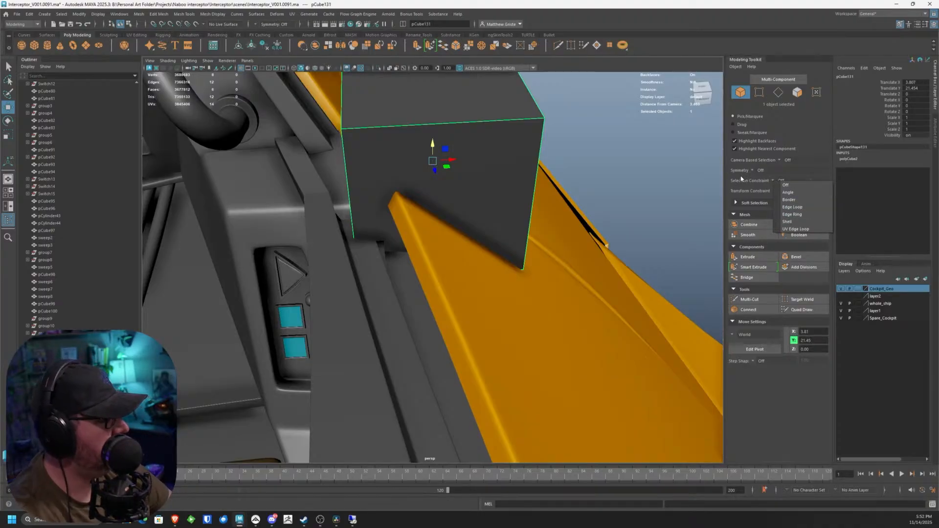
left_click(848, 159)
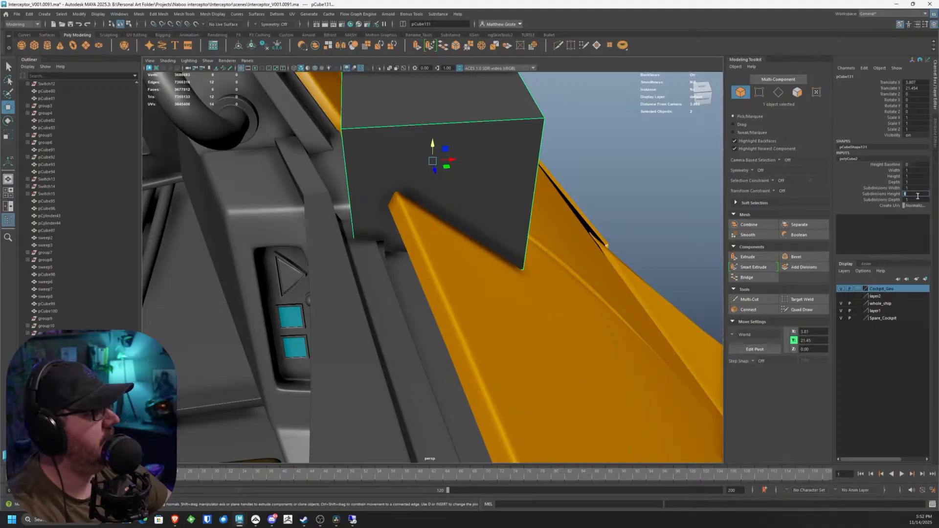
left_click(913, 194)
type("2")
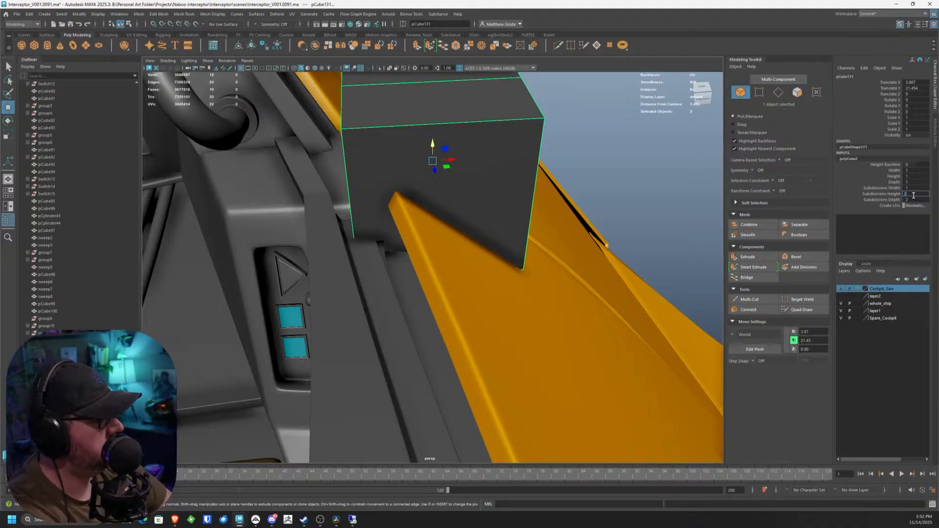
key("Return")
scroll(504, 182, "down", 5)
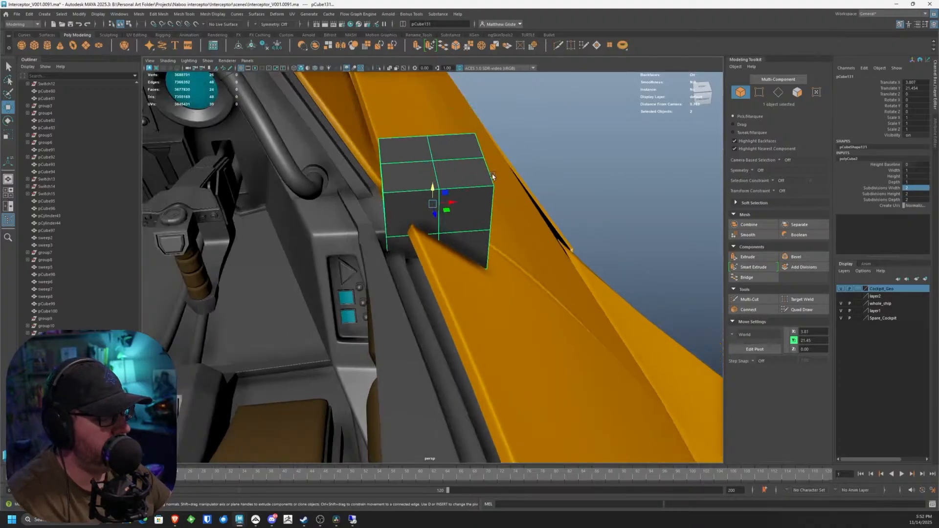
Step: Scale the cube into a thin, narrow slab, about 0.44 in X and 0.12 in Y
left_click_drag(493, 178, 433, 196, "alt")
key("e")
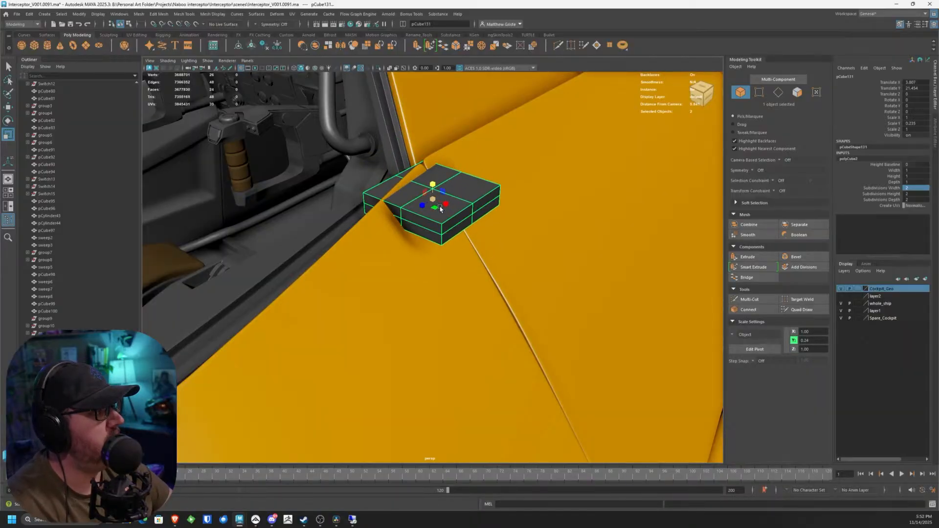
left_click_drag(396, 179, 371, 200, "alt")
key("w")
key("r")
left_click_drag(301, 165, 341, 187)
Step: Rotate the slab about 12 degrees in Y and seat it against the cockpit's side rail at about X 3.34, Y 21.4, Z 0.3
key("w")
key("e")
key("w")
key("f")
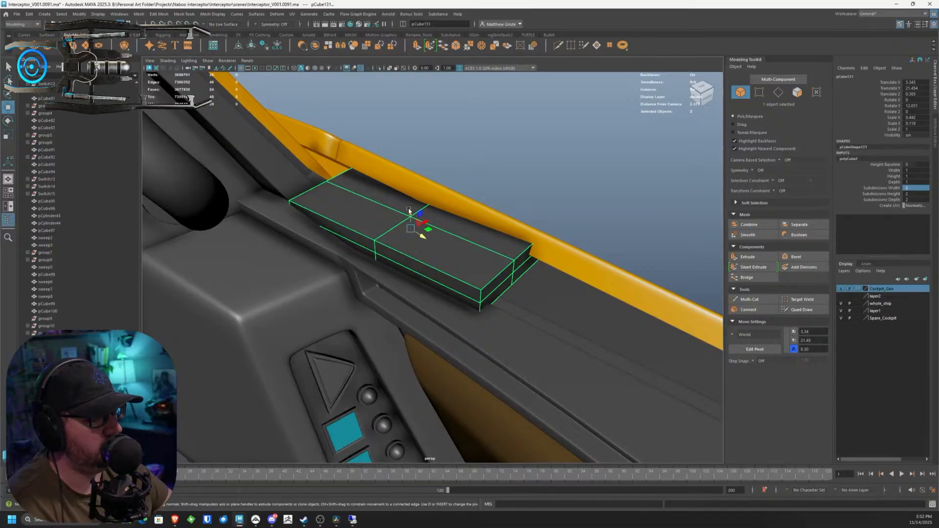
left_click_drag(410, 218, 410, 220)
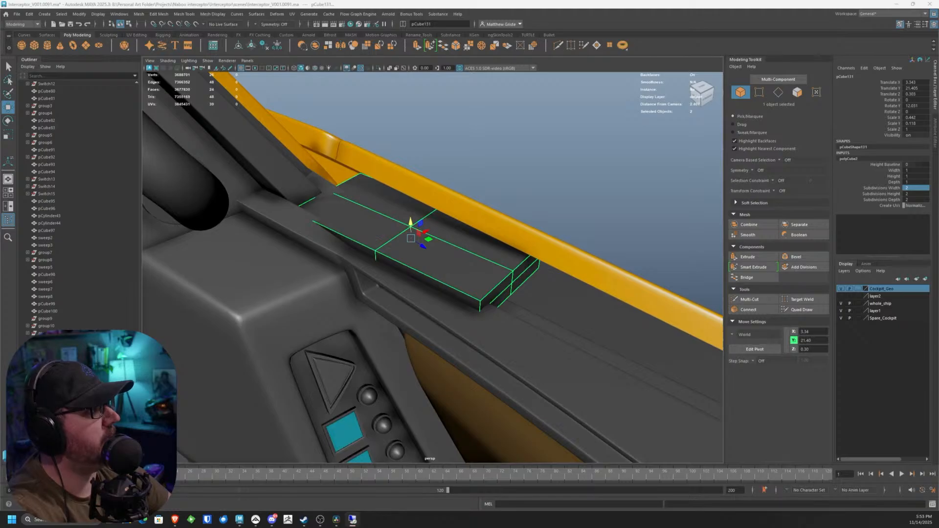
Step: Select the vertices along the slab's cockpit-facing side and move them in X to about 3.19
left_click_drag(381, 172, 377, 229, "alt")
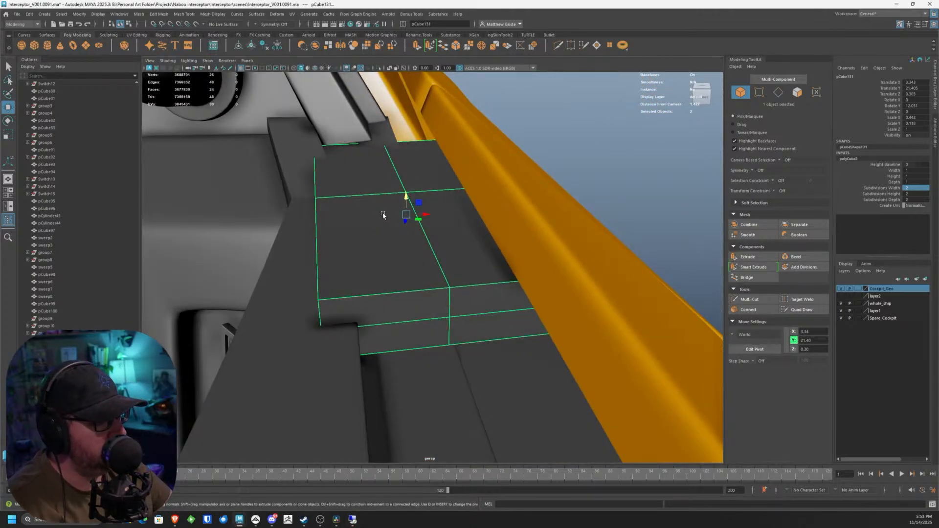
scroll(387, 214, "up", 2)
right_click_drag(377, 212, 356, 204)
left_click_drag(356, 204, 360, 218, "alt")
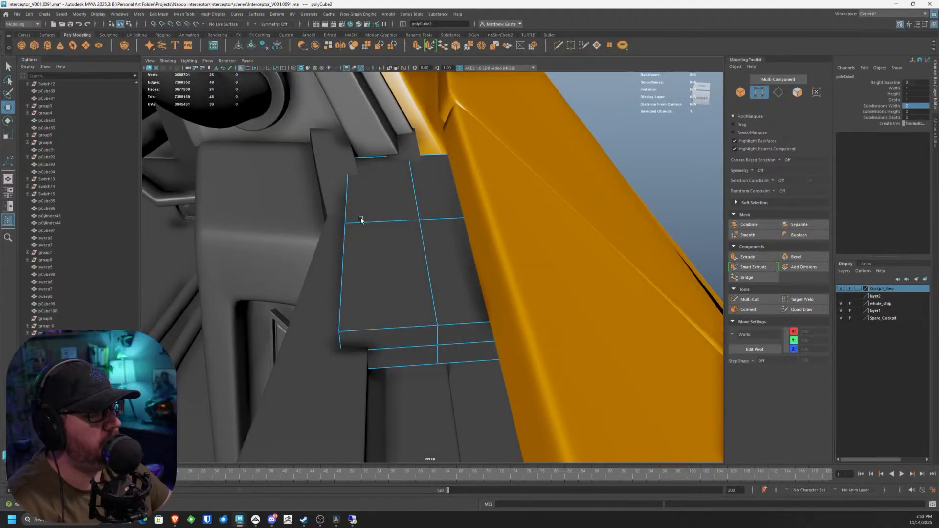
left_click_drag(311, 130, 374, 414)
left_click_drag(367, 247, 397, 237)
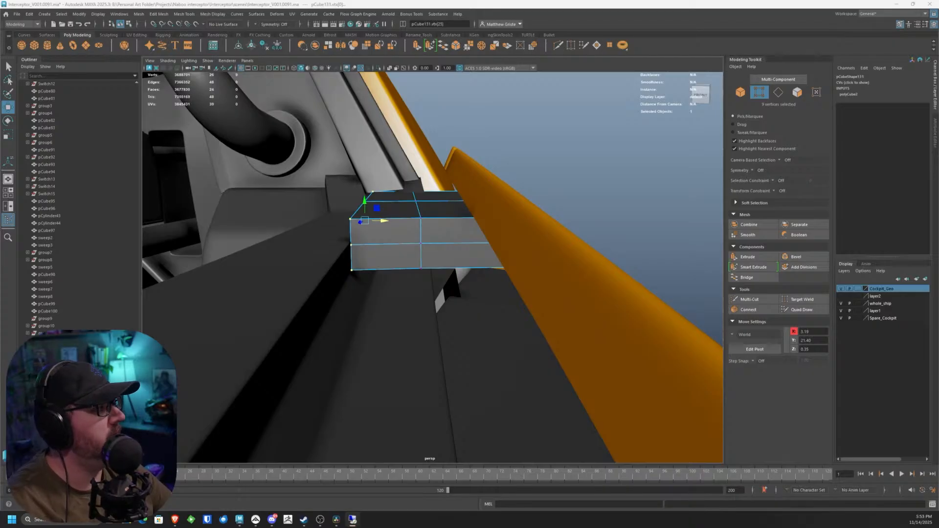
left_click_drag(503, 196, 378, 199, "alt")
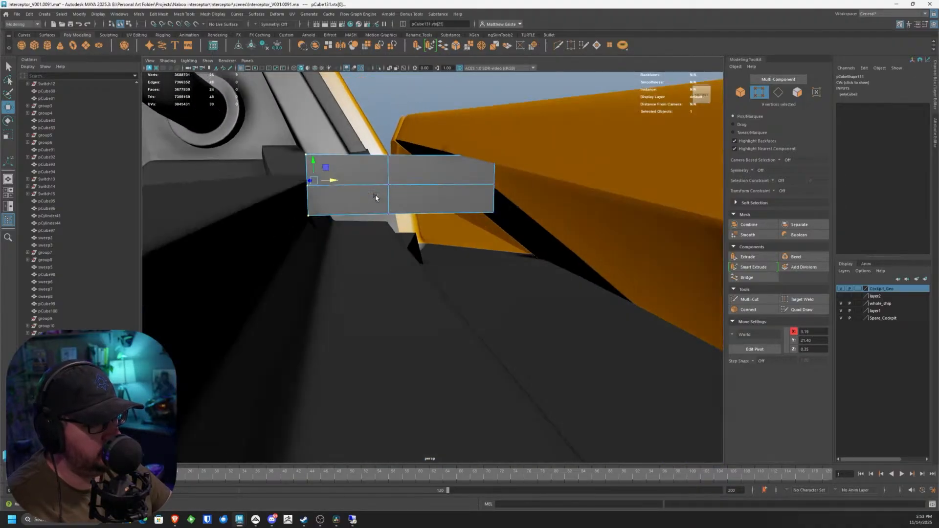
Step: Reposition the whole slab on the side rail at about X 3.36, Y 21.355
key("F8")
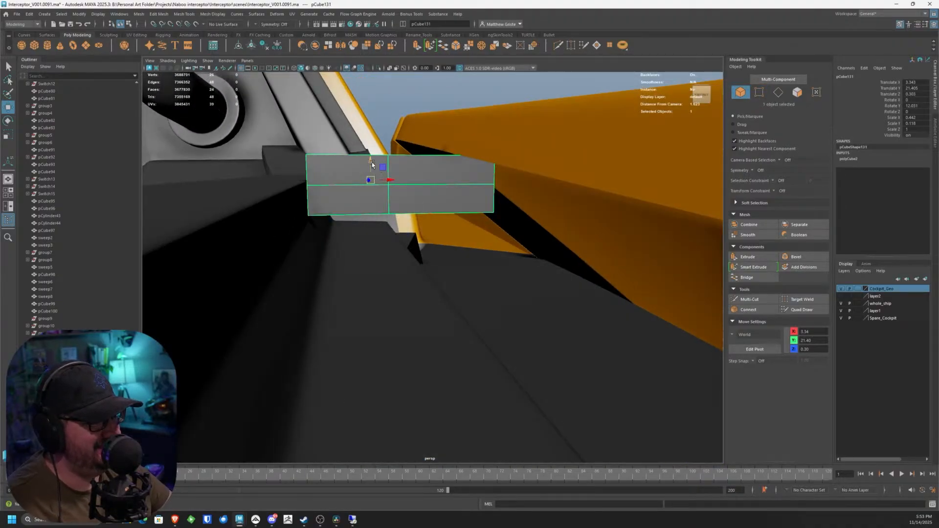
left_click_drag(372, 165, 428, 229)
scroll(428, 203, "down", 2)
scroll(537, 235, "up", 3)
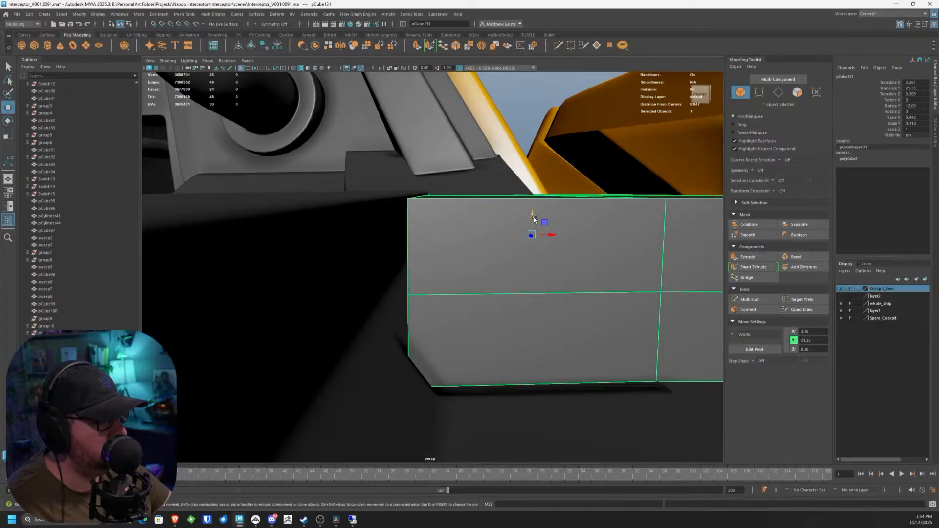
left_click_drag(532, 216, 372, 240)
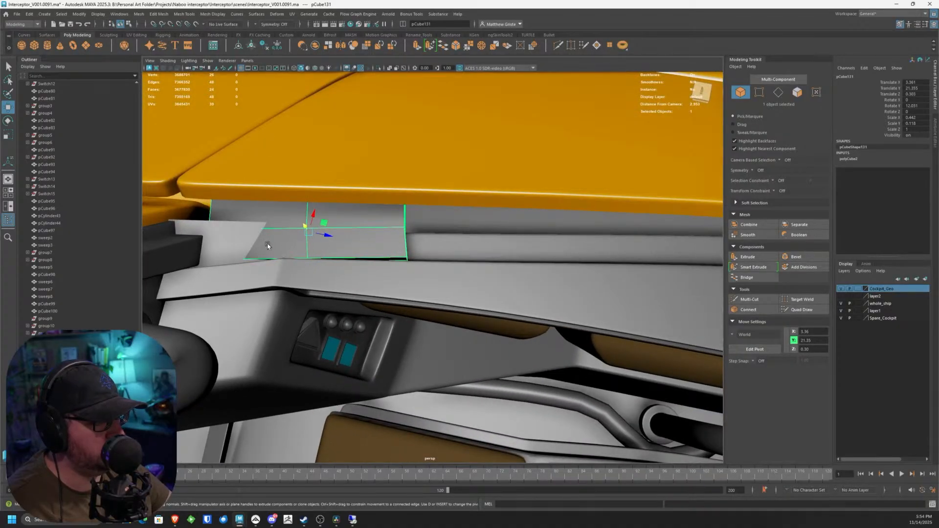
Step: Insert an edge loop across the slab with Multi-Cut, just forward of its middle crosswise loop
left_click_drag(267, 245, 407, 216, "alt")
left_click(542, 193)
left_click_drag(543, 192, 509, 245, "alt")
left_click(509, 245)
left_click_drag(419, 243, 499, 243, "alt")
left_click(753, 299)
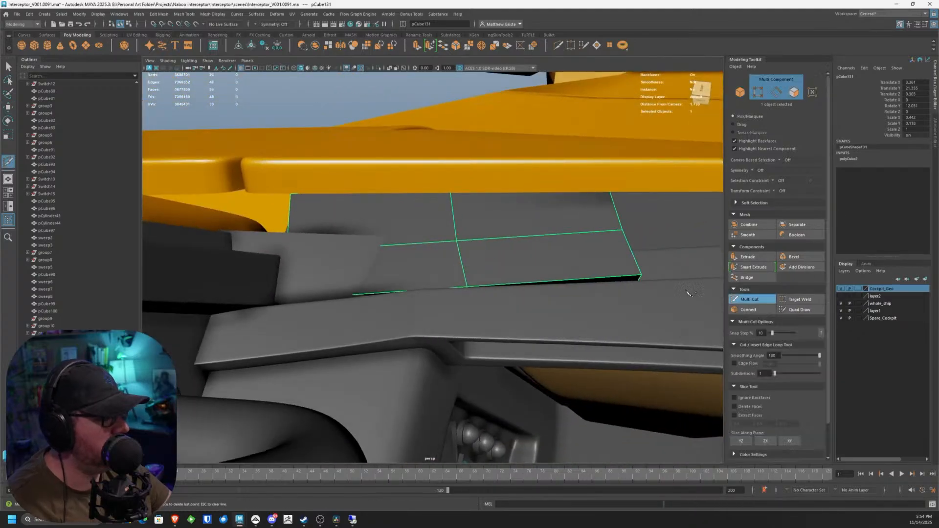
left_click(412, 247, "ctrl")
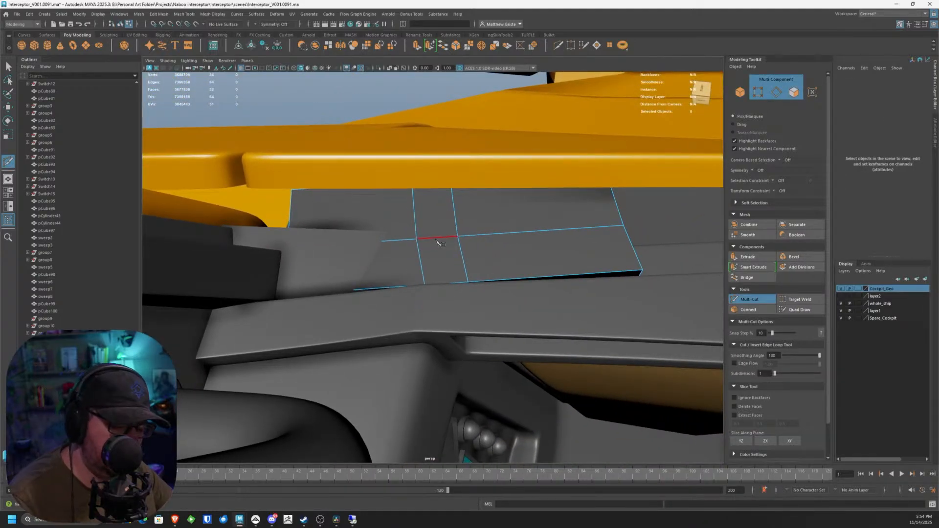
Step: Select the new crosswise edge loop and move it to about Y 21.36 to follow the rail's bend
key("q")
right_click_drag(415, 201, 414, 198)
double_click(414, 201)
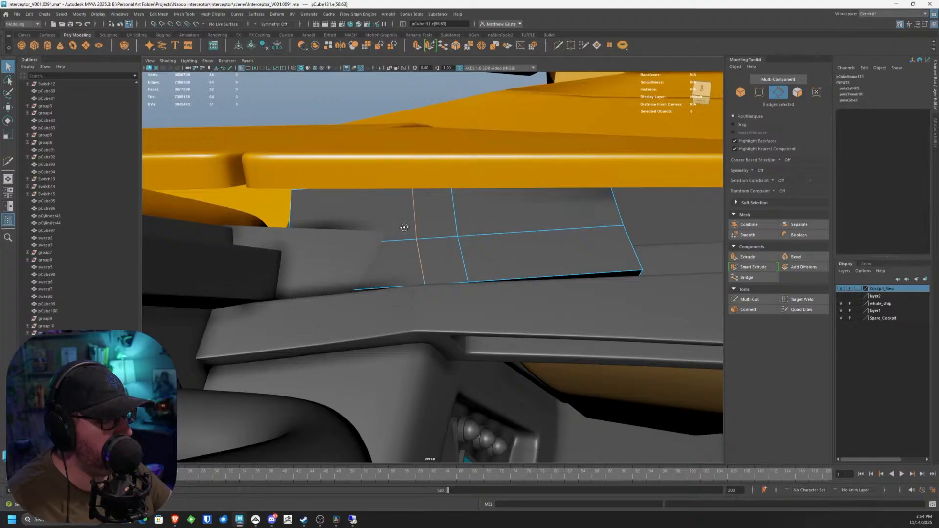
left_click_drag(404, 228, 434, 248, "alt")
key("w")
left_click_drag(501, 269, 448, 237)
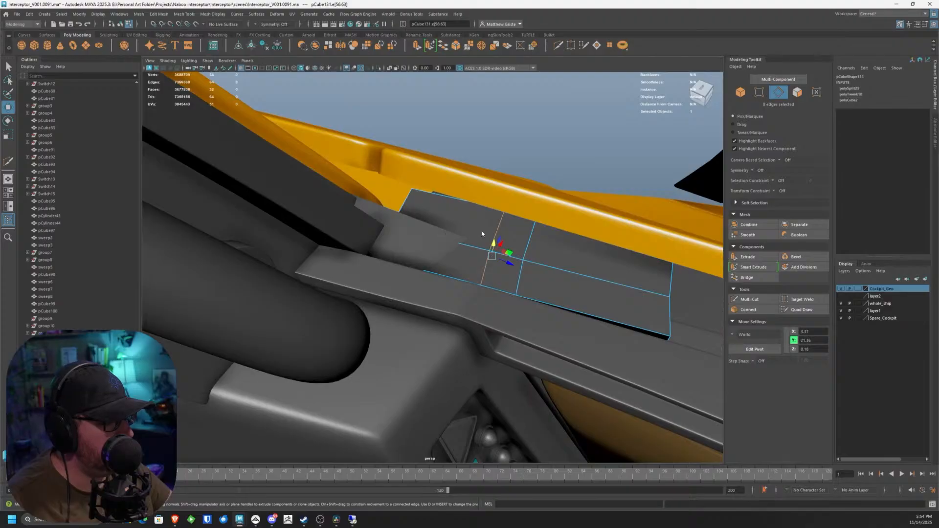
Step: Move the nine vertices at the slab's front end to about X 3.22, Y 21.43 to meet the canopy frame
right_click_drag(482, 234, 442, 228)
left_click_drag(442, 229, 461, 236, "alt")
left_click_drag(405, 311, 334, 177)
left_click_drag(334, 177, 403, 224, "alt")
left_click_drag(368, 194, 365, 191)
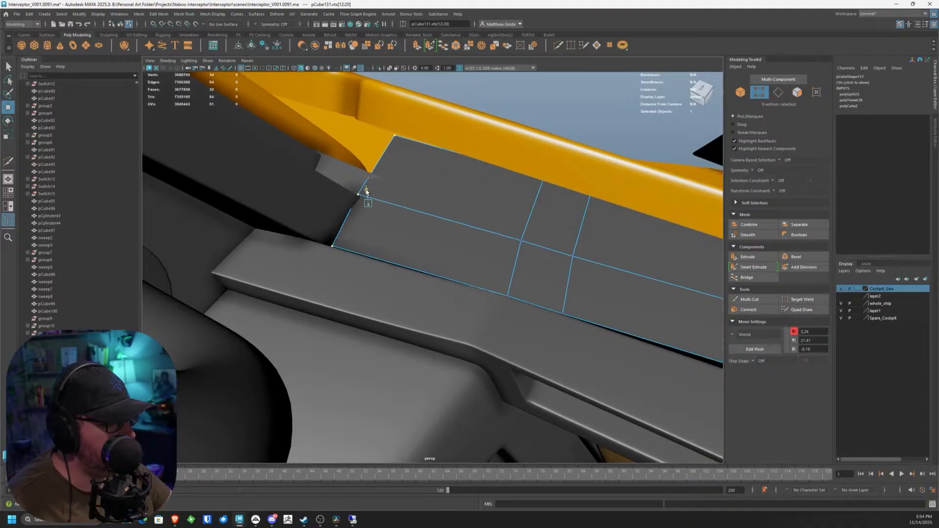
left_click_drag(382, 223, 460, 277, "alt")
left_click_drag(338, 413, 482, 363)
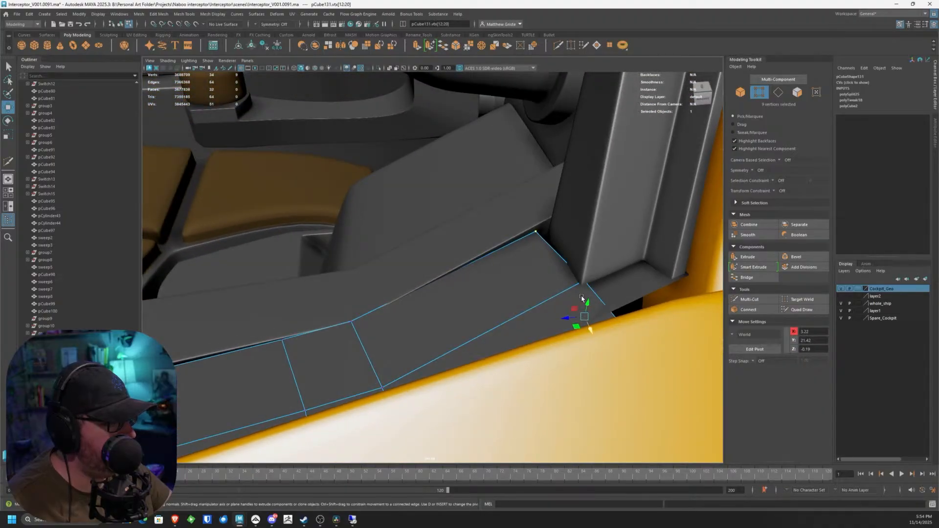
left_click_drag(583, 298, 462, 307)
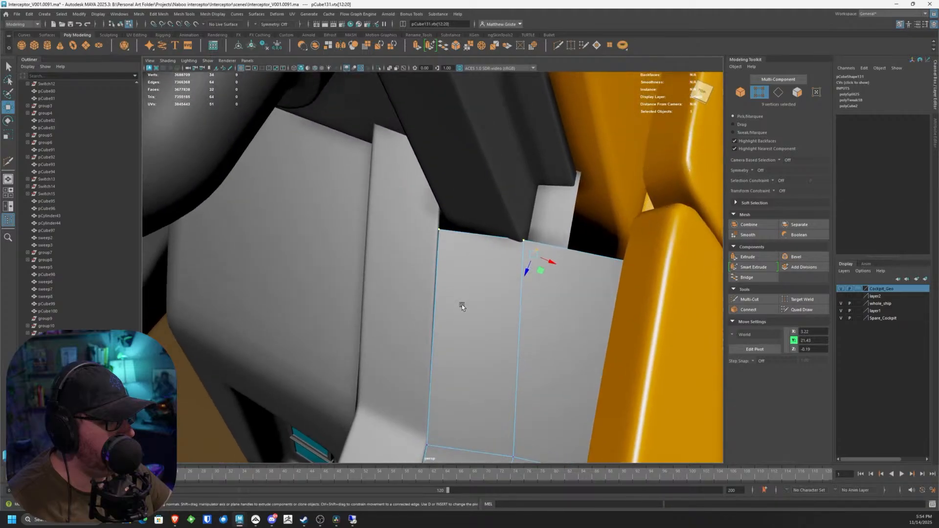
Step: Fit the three inner corner vertices of the front end against the canopy frame's base, at about X 3.03, Y 21.43
left_click_drag(434, 259, 493, 199)
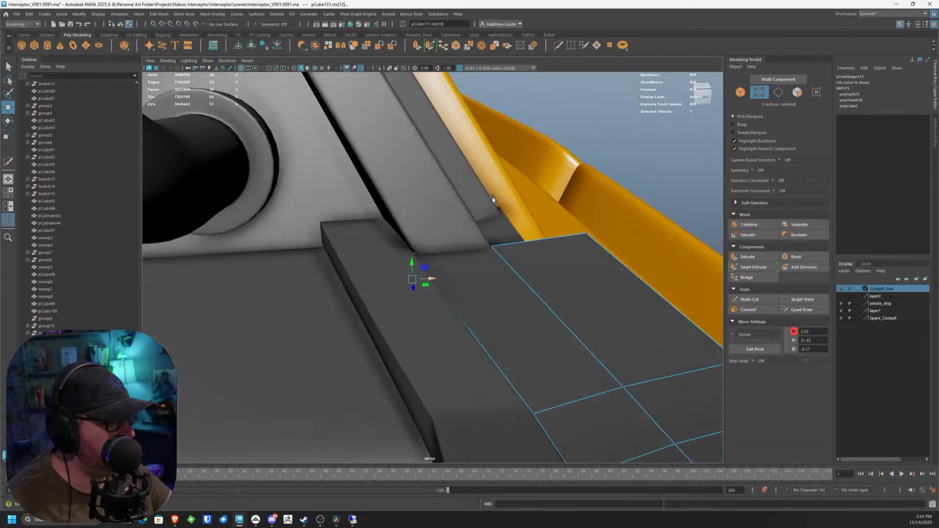
scroll(418, 270, "up", 6)
left_click_drag(418, 270, 380, 270, "alt")
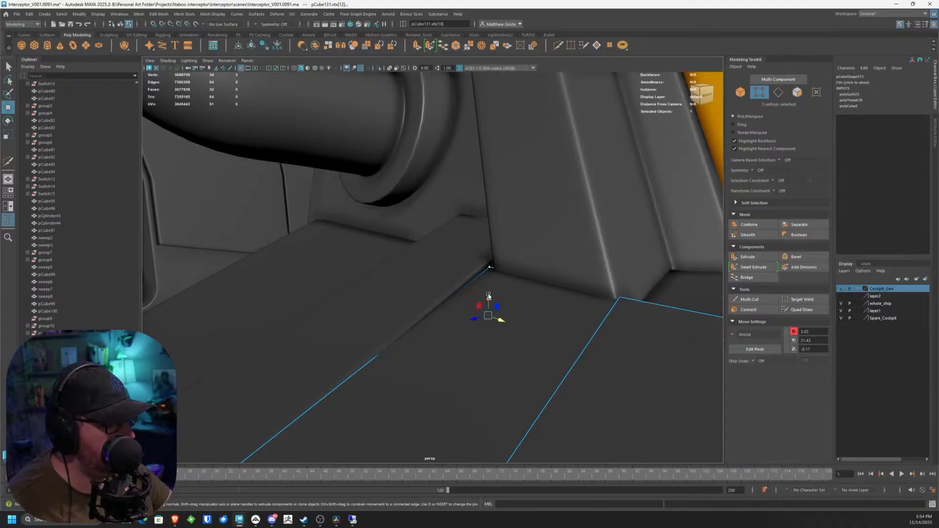
left_click_drag(488, 295, 332, 288)
Step: Extrude the two outer faces of the slab's front end by about 0.115 into the gap beside the canopy frame
right_click(395, 282)
left_click(394, 300)
left_click(394, 288)
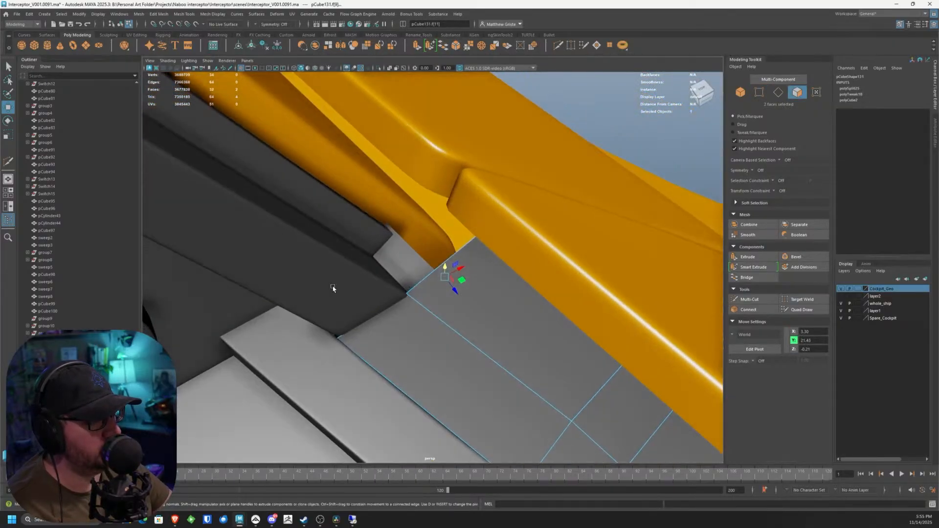
key("ctrl+e")
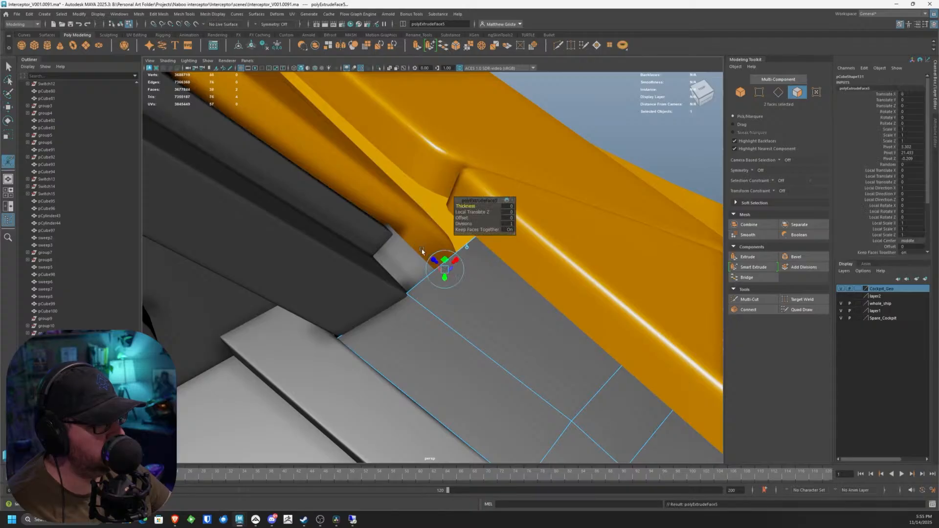
left_click_drag(437, 264, 401, 282)
left_click_drag(356, 305, 369, 301)
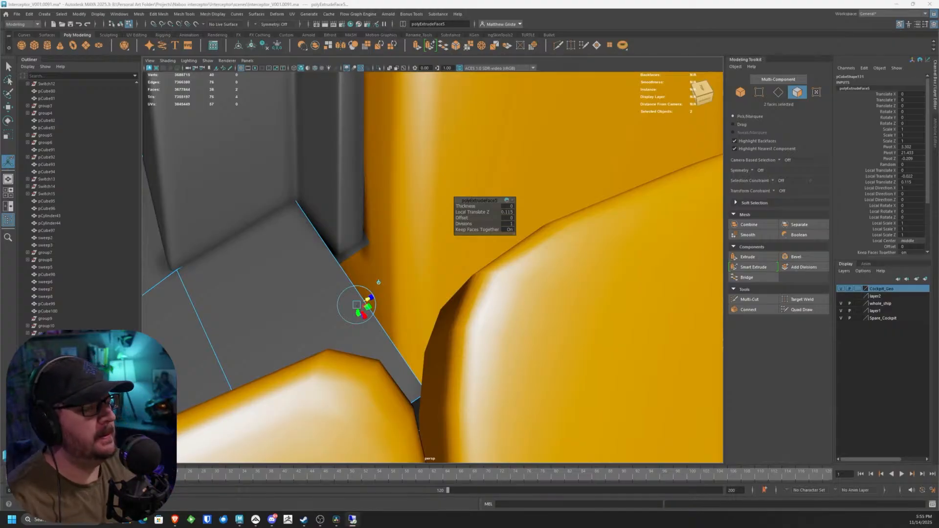
scroll(366, 253, "down", 3)
left_click_drag(366, 252, 356, 278, "alt")
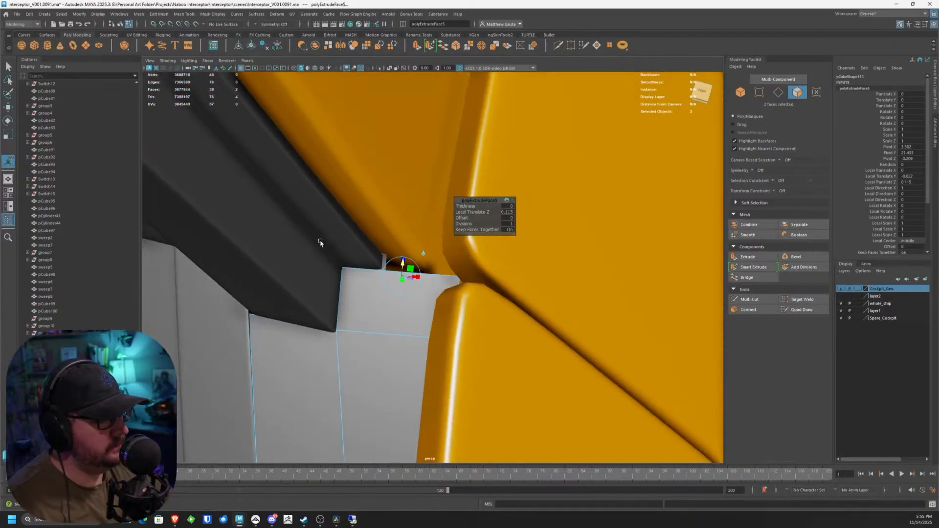
Step: Adjust the height of the extruded end's six vertices, and move the opposite end's nine vertices to about Z 1.07
left_click_drag(321, 240, 484, 293)
mouse_move(422, 284)
left_mouse_down("alt")
mouse_move(468, 285)
mouse_move(421, 297)
left_mouse_up("alt")
right_click_drag(420, 298, 370, 294)
left_click_drag(304, 239, 465, 295)
key("w")
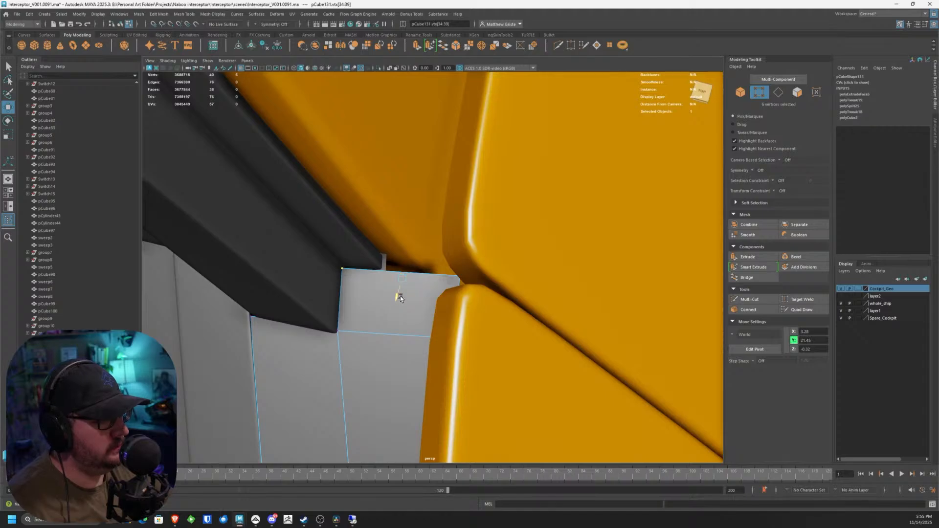
left_click_drag(400, 296, 430, 196)
middle_click_drag(431, 198, 404, 191, "alt")
left_click_drag(379, 221, 426, 223)
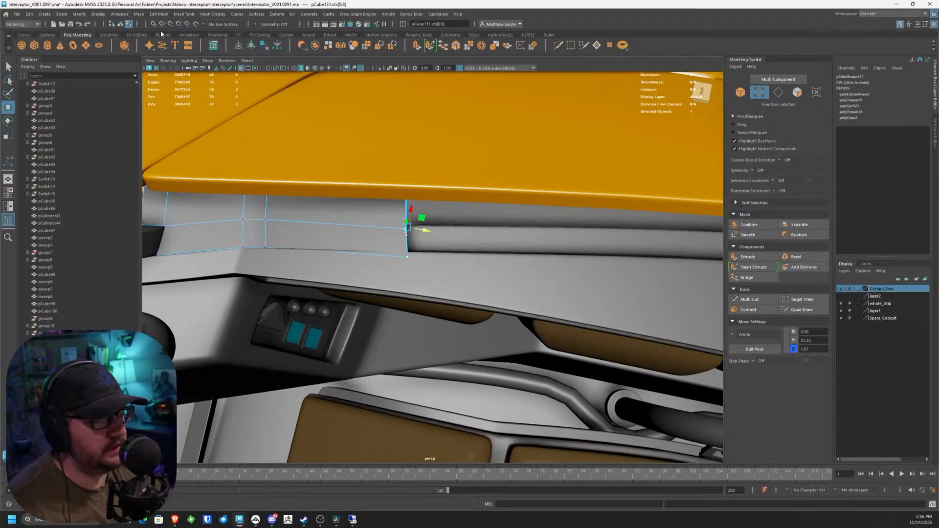
Step: Enlarge the transform manipulators by setting their global scale to about 2.4 in the preferences
left_click(119, 14)
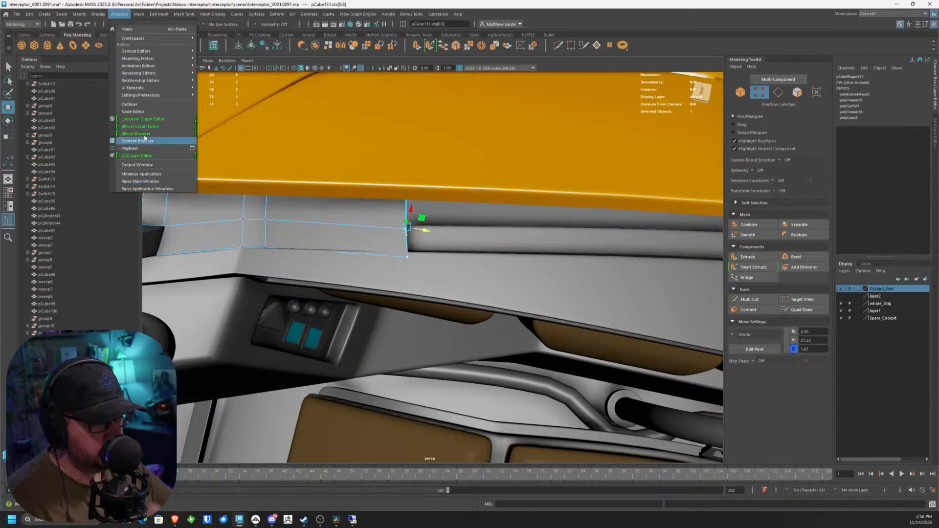
mouse_move(142, 96)
left_click(210, 101)
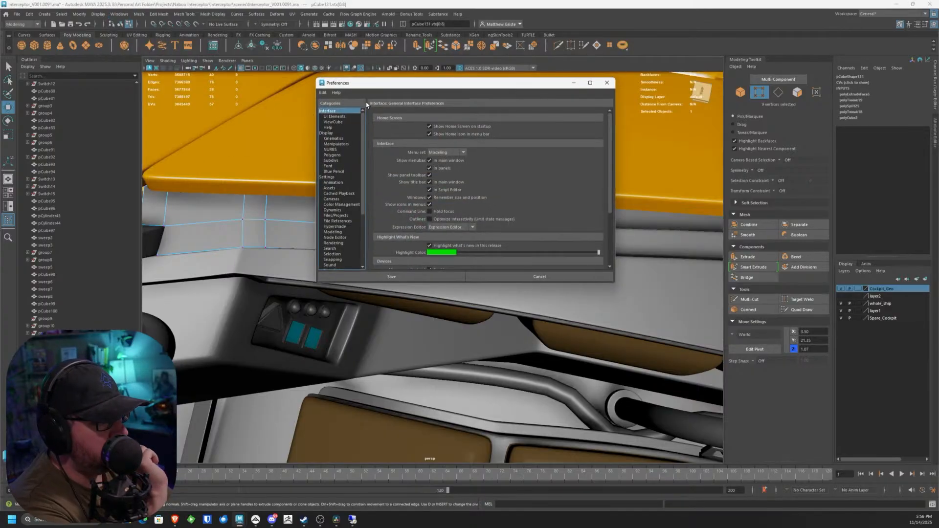
scroll(484, 181, "down", 1)
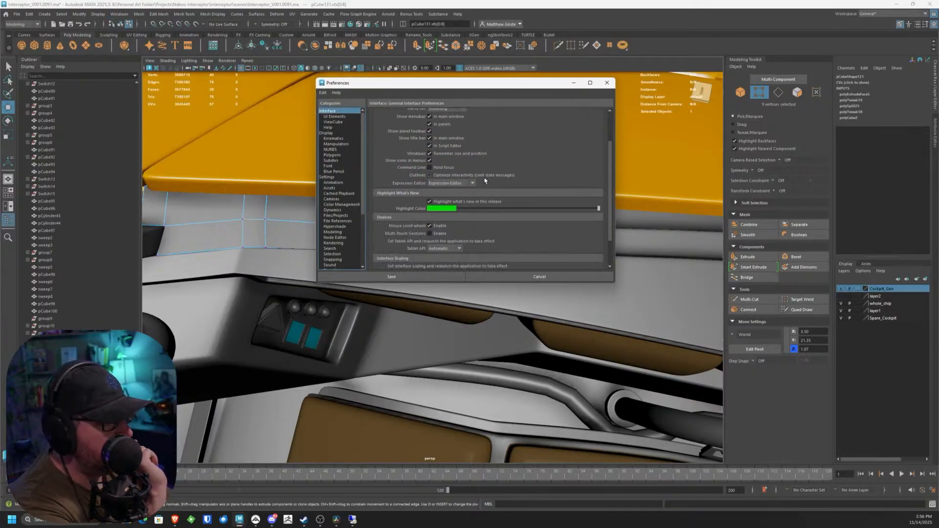
left_click(342, 118)
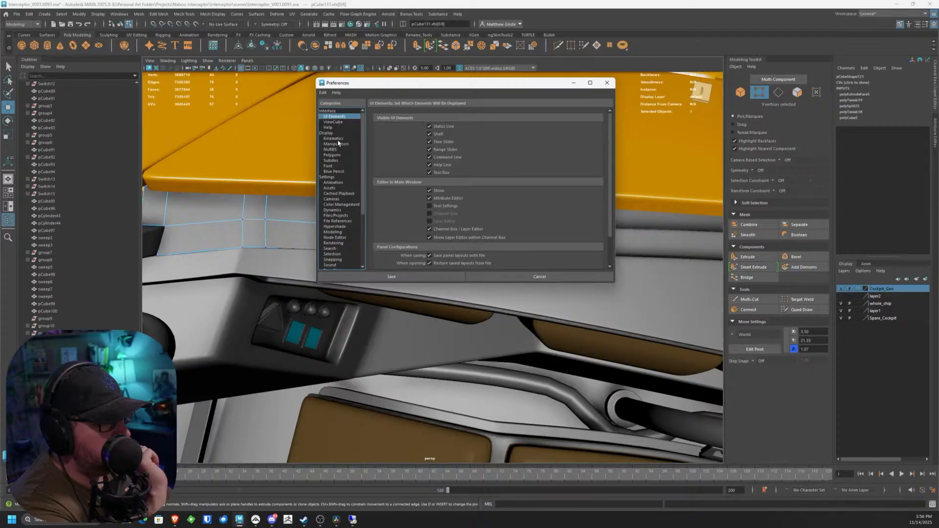
left_click(338, 143)
left_click_drag(453, 83, 720, 89)
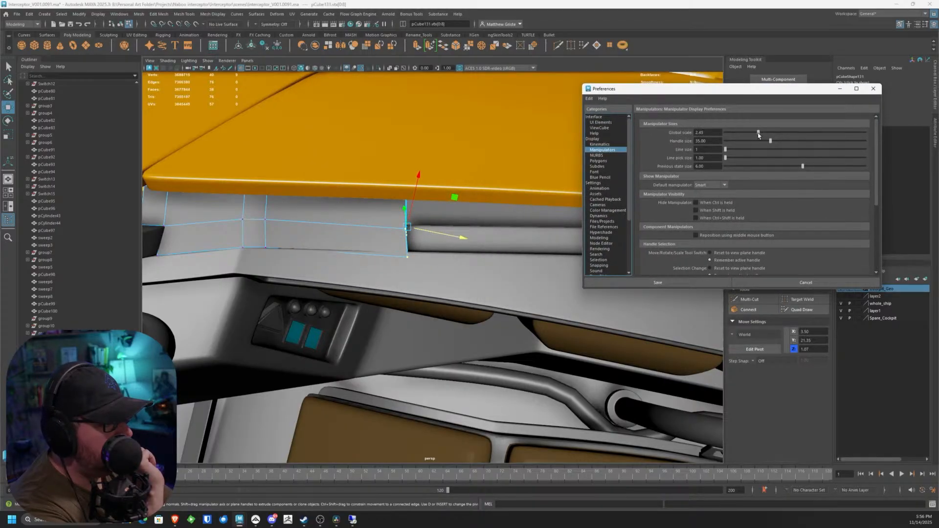
left_click(873, 89)
Step: Stretch the slab along the side rail by moving its rear end vertices to about Z 3.39
scroll(470, 218, "up", 3)
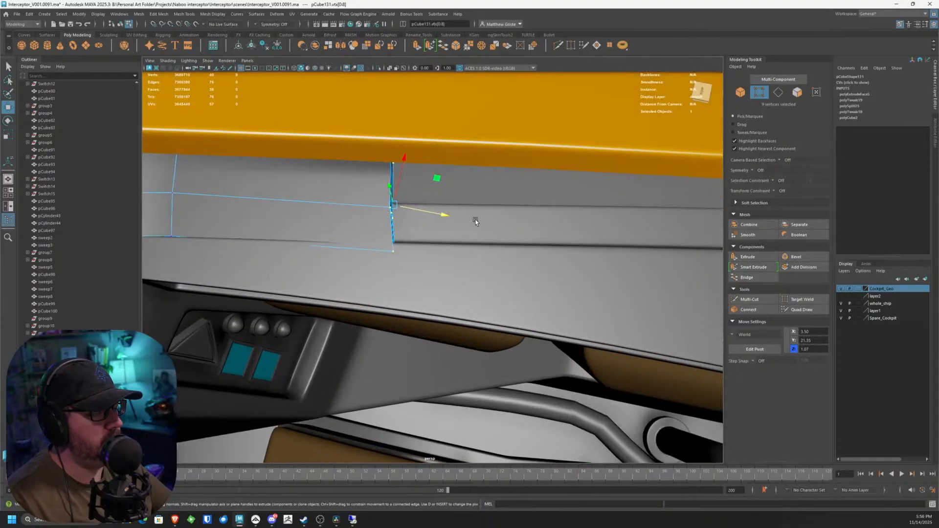
left_click_drag(476, 218, 434, 275, "alt")
middle_click_drag(435, 275, 320, 247, "alt")
scroll(426, 279, "down", 3)
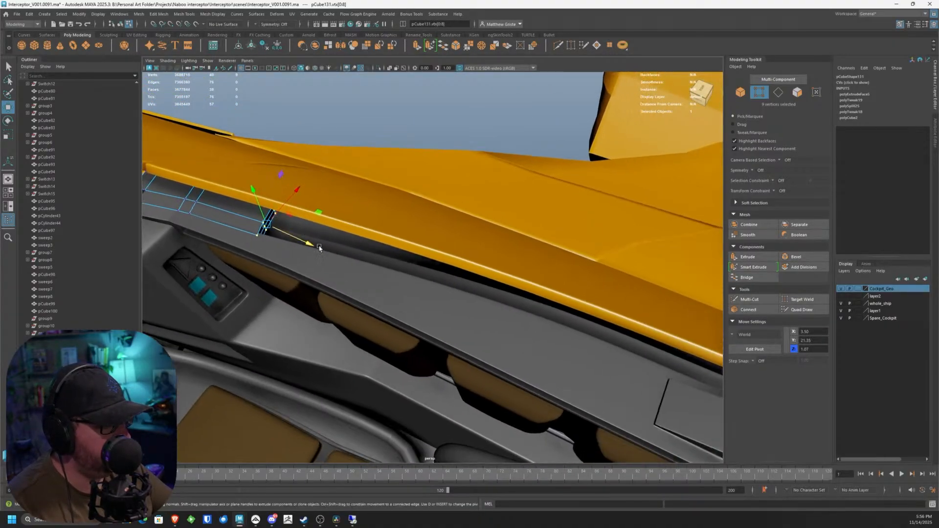
left_click_drag(320, 247, 427, 237)
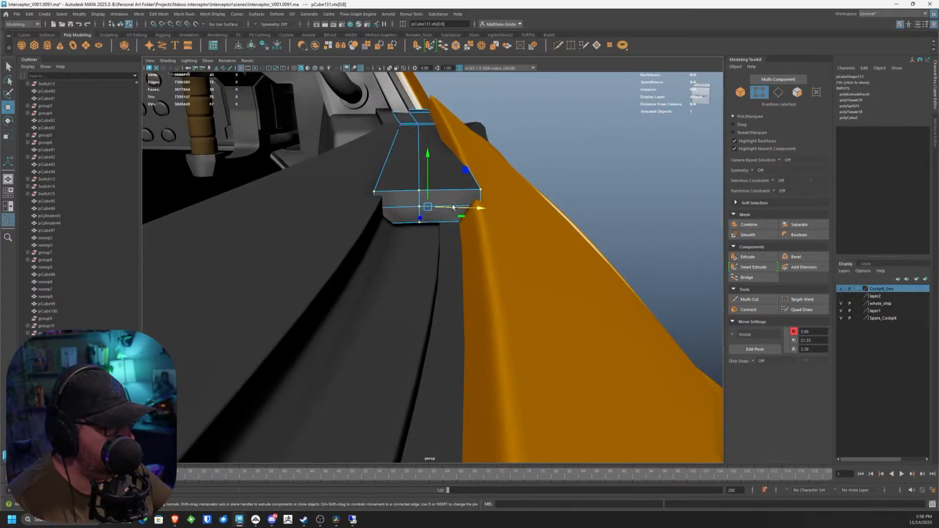
Step: Align the rear end at about X 3.91, Y 21.33, and tuck its three outer corner vertices against the hull at X 4.00
mouse_move(452, 206)
left_mouse_down()
mouse_move(468, 210)
mouse_move(458, 217)
left_mouse_up()
left_click_drag(436, 162, 435, 169)
key("f")
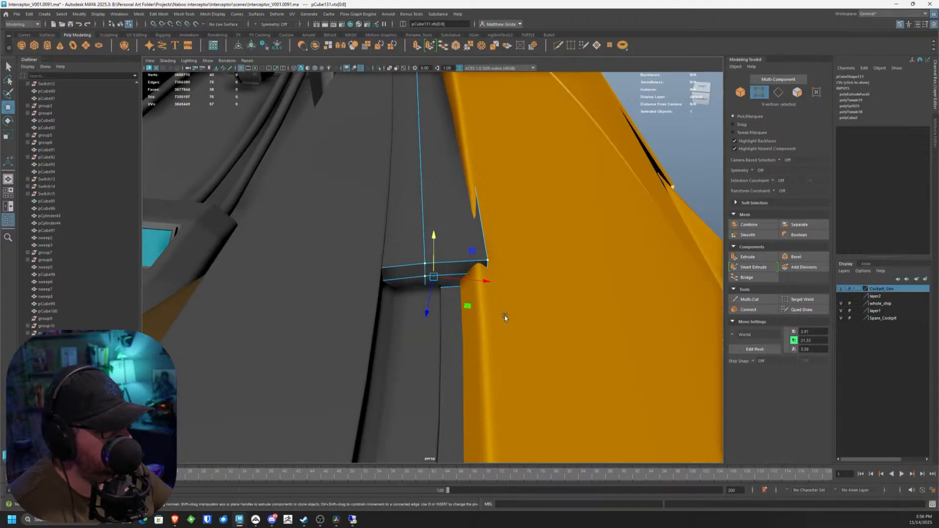
left_click_drag(469, 229, 470, 230)
left_click_drag(518, 274, 459, 283)
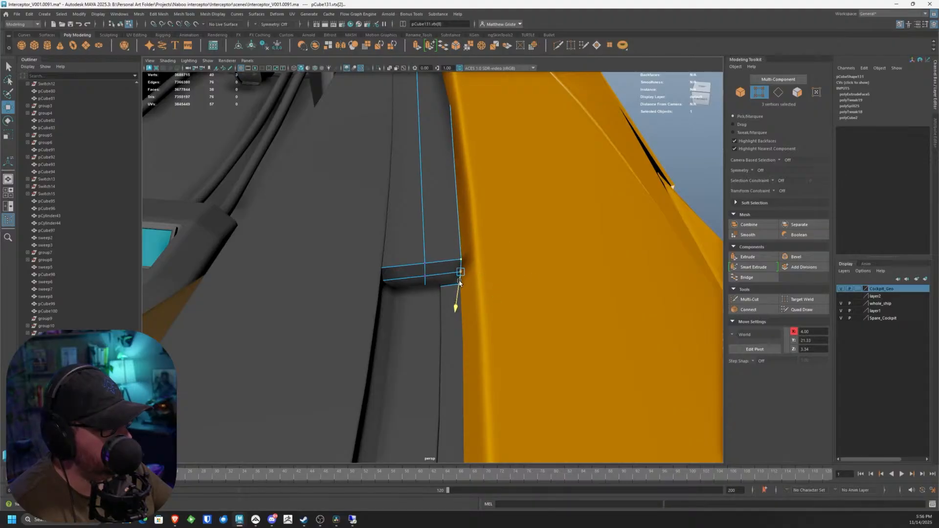
Step: Insert two crosswise edge loops along the stretched rear section of the slab with Multi-Cut
left_click_drag(431, 230, 609, 275, "alt")
key("ctrl+shift+x")
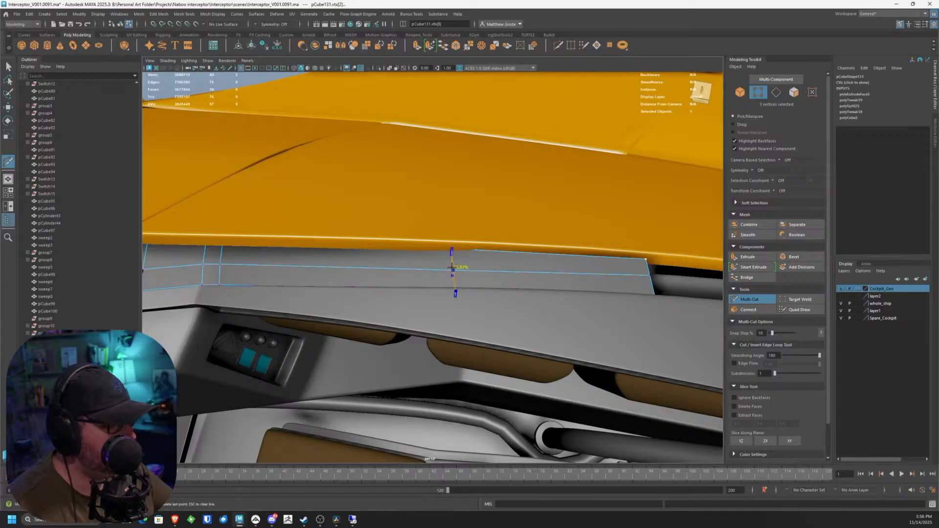
left_click(336, 268, "ctrl")
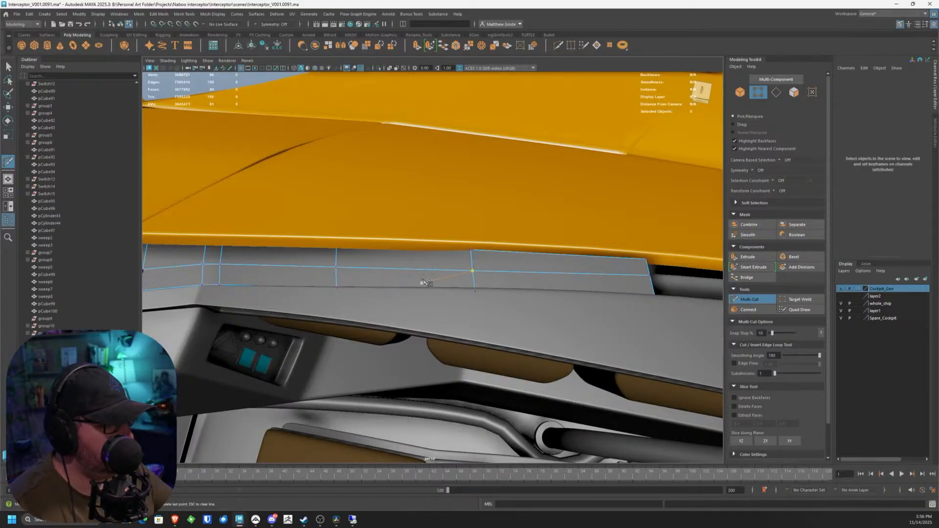
left_click_drag(424, 282, 424, 239, "alt")
key("q")
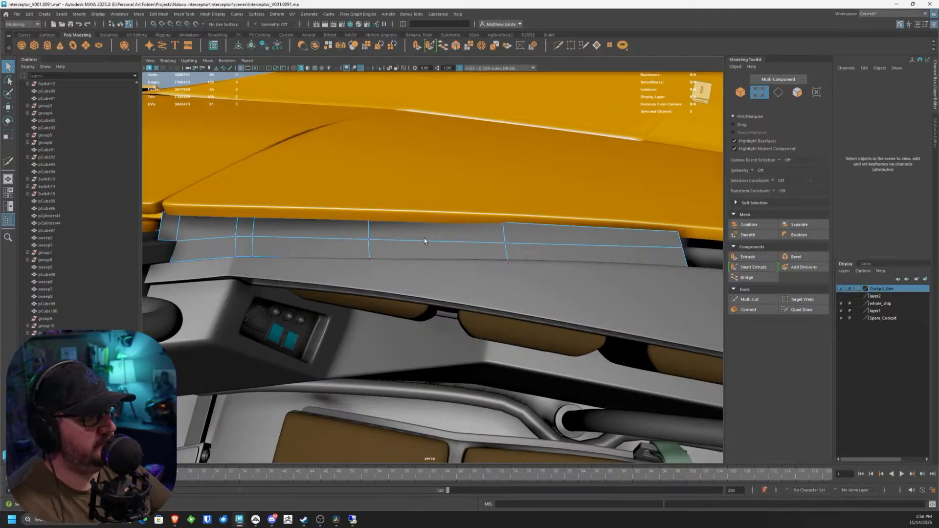
Step: Select the front crosswise edge loop on the slab's stretched section and shift it slightly outward toward the hull
key("F10")
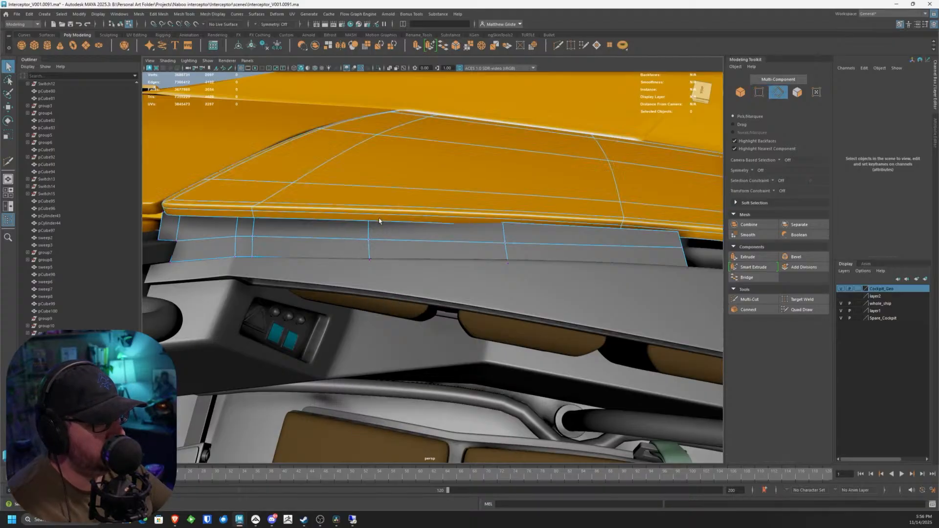
left_click(369, 236)
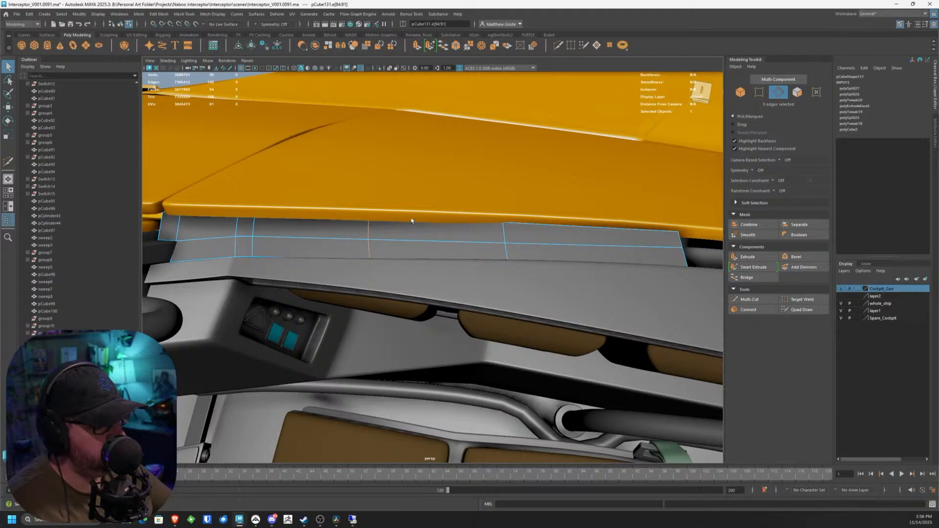
left_click_drag(411, 219, 294, 230, "alt")
scroll(356, 234, "up", 3)
left_click_drag(356, 234, 377, 235, "alt")
key("w")
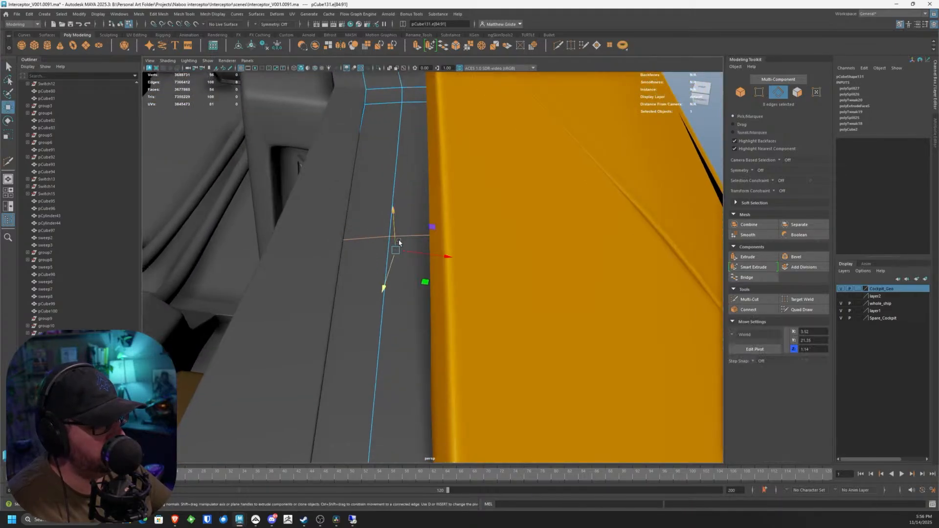
left_click_drag(432, 255, 445, 253)
key("e")
key("r")
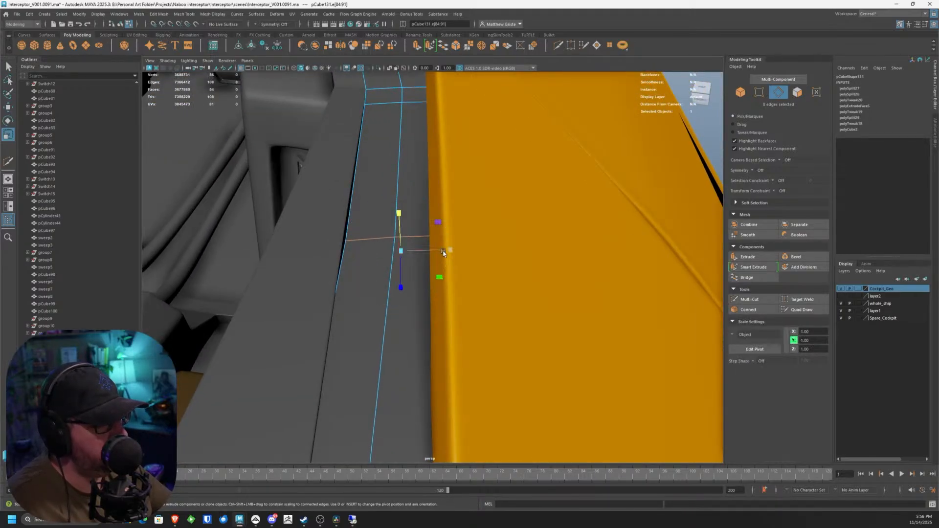
key("w")
left_click_drag(446, 254, 361, 310)
Step: Fit the rear crosswise edge loop to the gap between rail and hull, at about X 3.68, Y 21.34, Z 2.12
double_click(360, 305)
key("r")
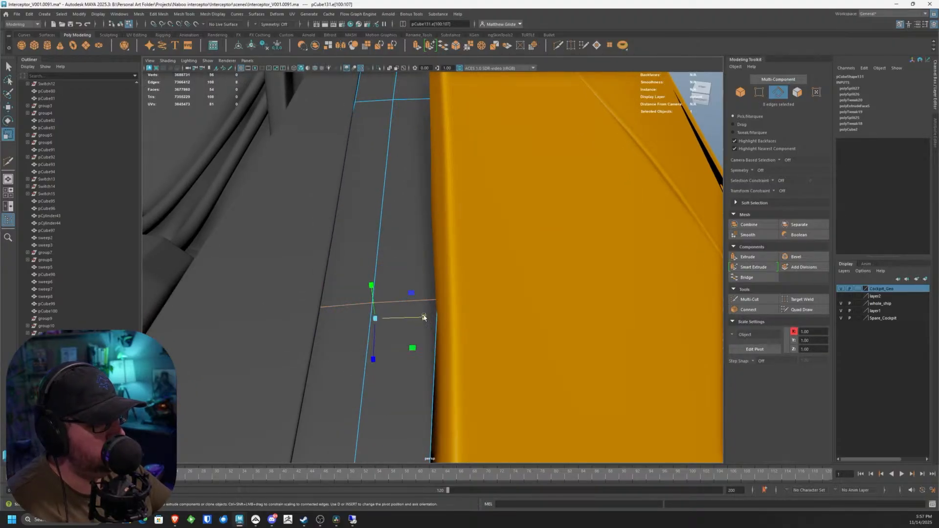
left_click_drag(424, 319, 376, 254)
key("w")
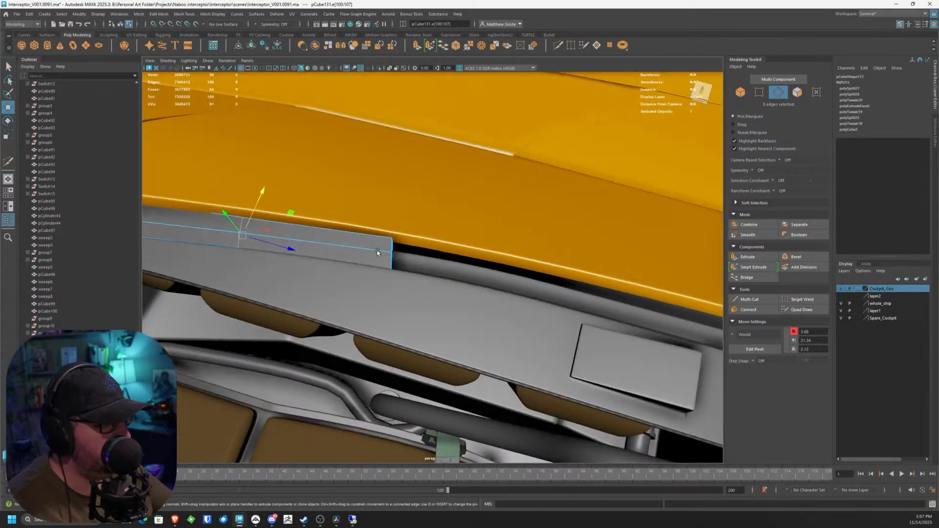
Step: Extrude the four faces at the slab's rear end about 0.935 along the rail, shifting them to follow the hull
right_click_drag(375, 257, 375, 269)
left_click_drag(375, 269, 423, 284, "alt")
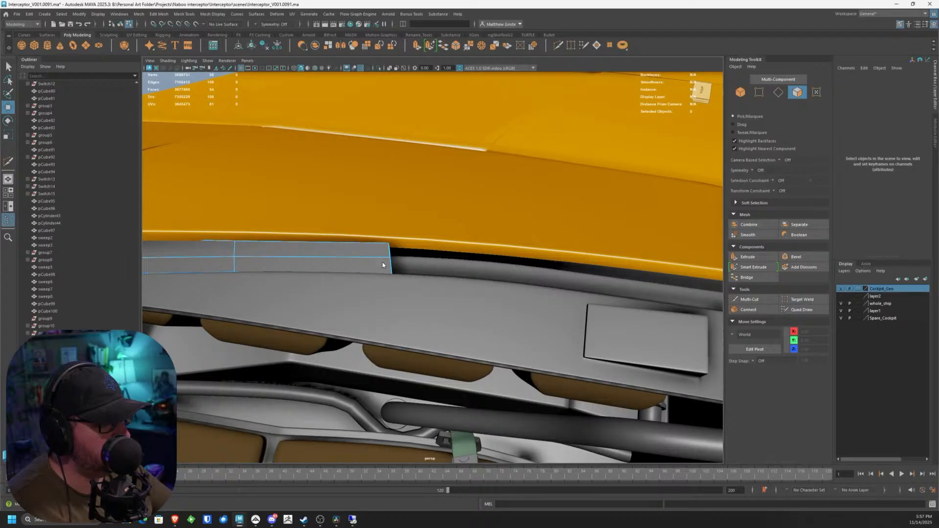
right_click_drag(382, 265, 382, 275)
left_click_drag(434, 317, 371, 219)
left_click_drag(278, 318, 413, 248)
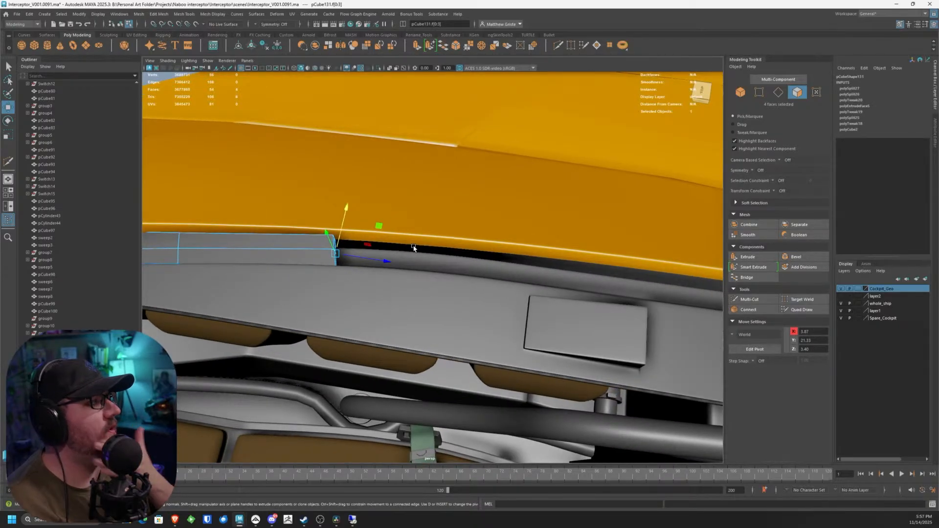
middle_click_drag(433, 276, 406, 256, "alt")
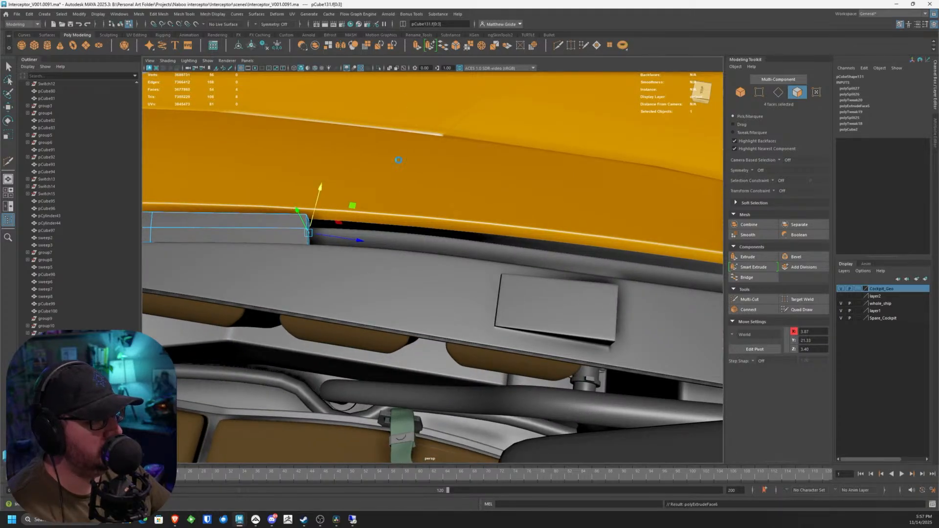
key("ctrl+e")
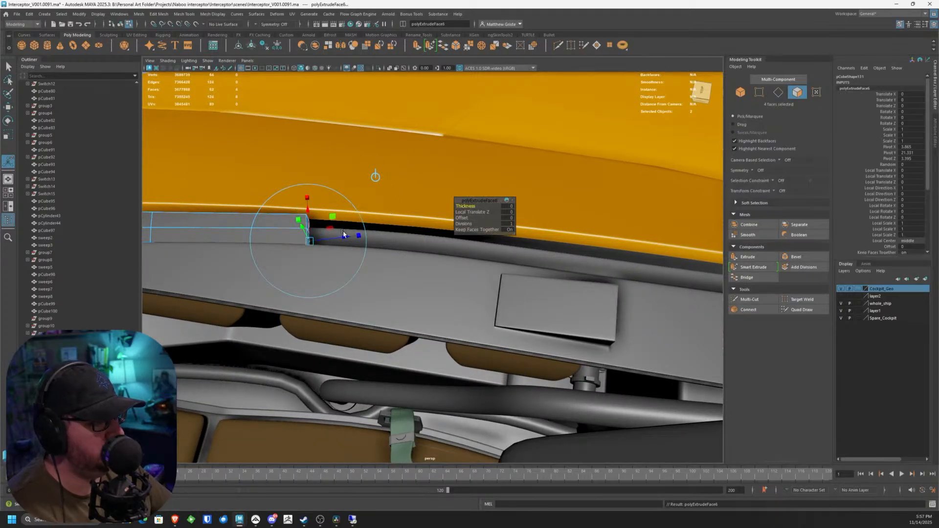
left_click_drag(344, 234, 354, 274)
left_click_drag(410, 250, 350, 220)
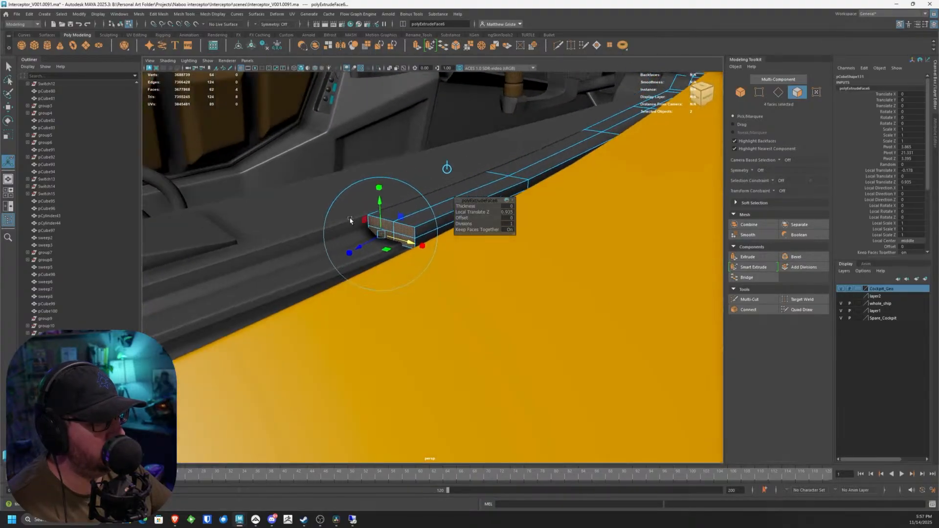
Step: Extrude the slab's end faces two more times along the rail, to about Z 5.68 and then Z 7.01
key("e")
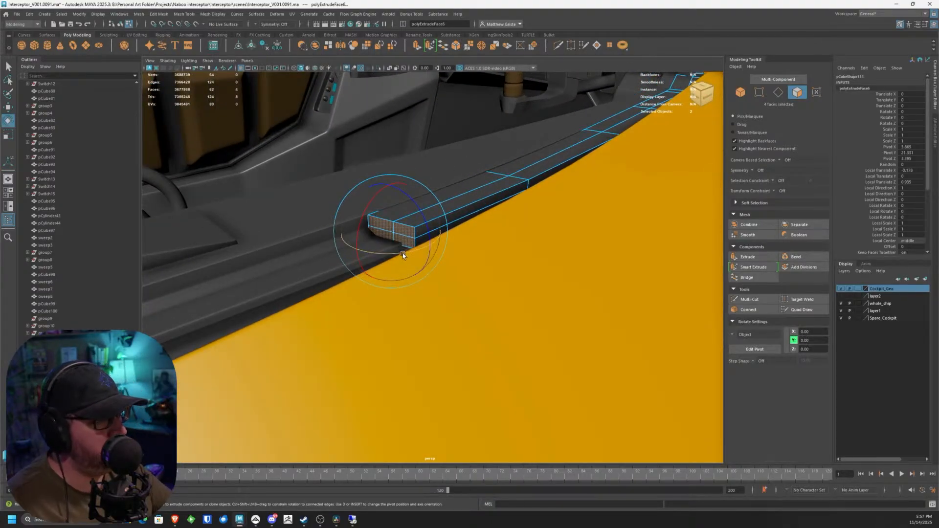
left_click_drag(389, 255, 403, 187, "alt")
left_click(416, 45)
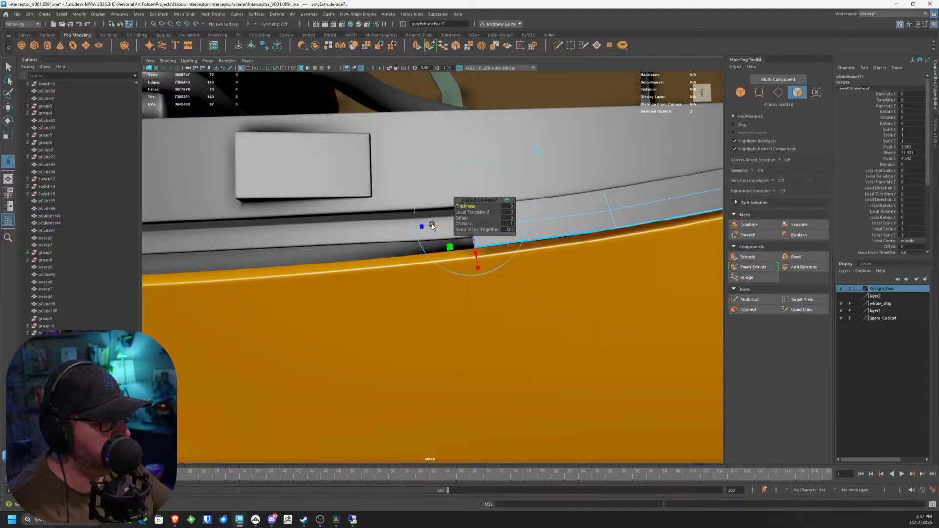
left_click_drag(424, 226, 259, 245)
key("w")
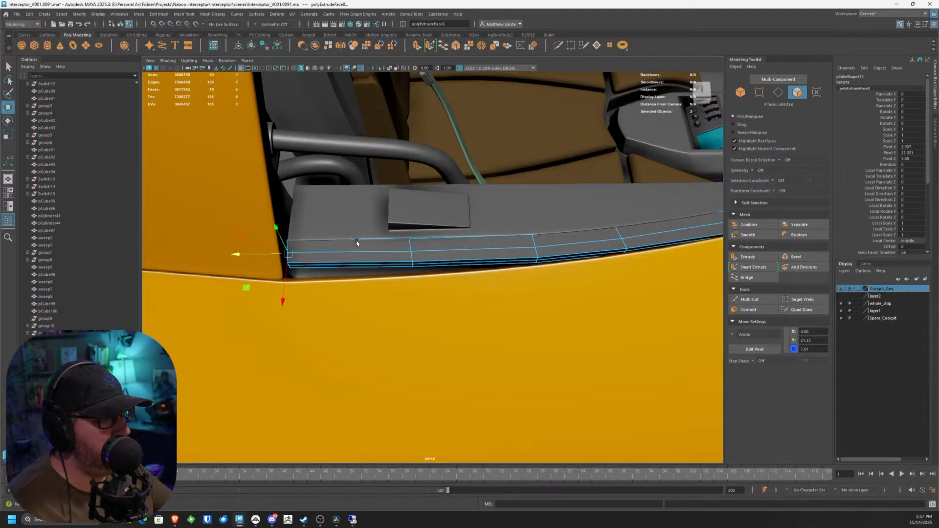
Step: Rotate the nine vertices at the slab's far end parallel to the panel gap and nudge them slightly rearward
left_click_drag(357, 244, 385, 283, "alt")
left_click_drag(443, 227, 390, 272, "alt")
left_click(358, 285)
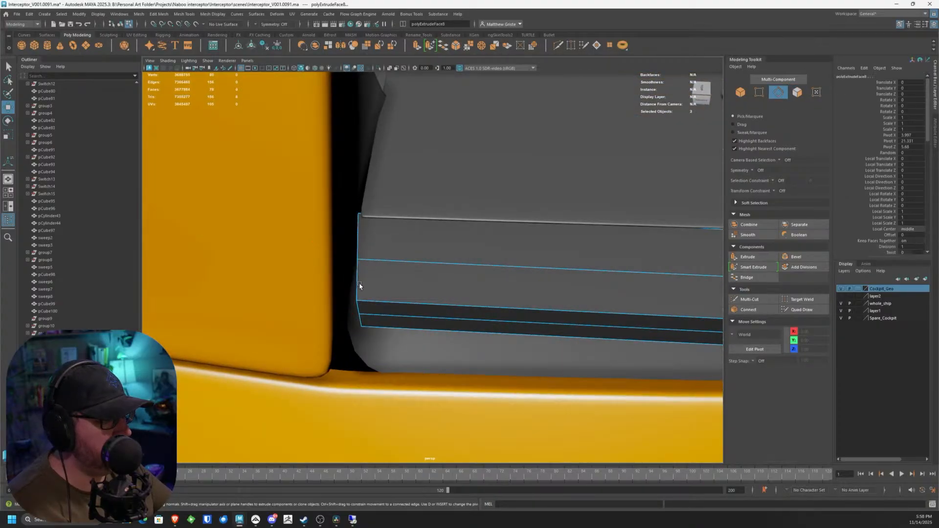
key("e")
key("r")
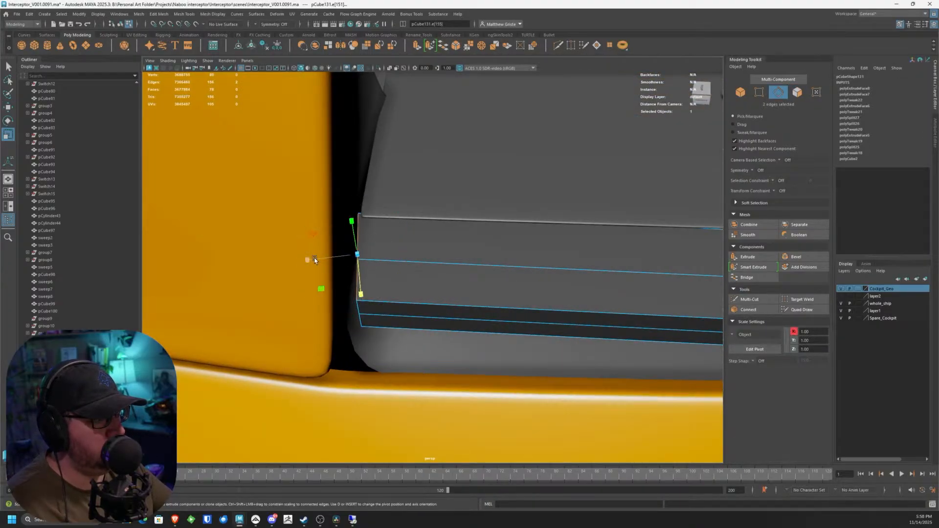
left_click_drag(352, 260, 369, 277, "alt")
right_click_drag(369, 277, 330, 274)
left_click_drag(289, 167, 380, 335)
left_click_drag(309, 285, 379, 279)
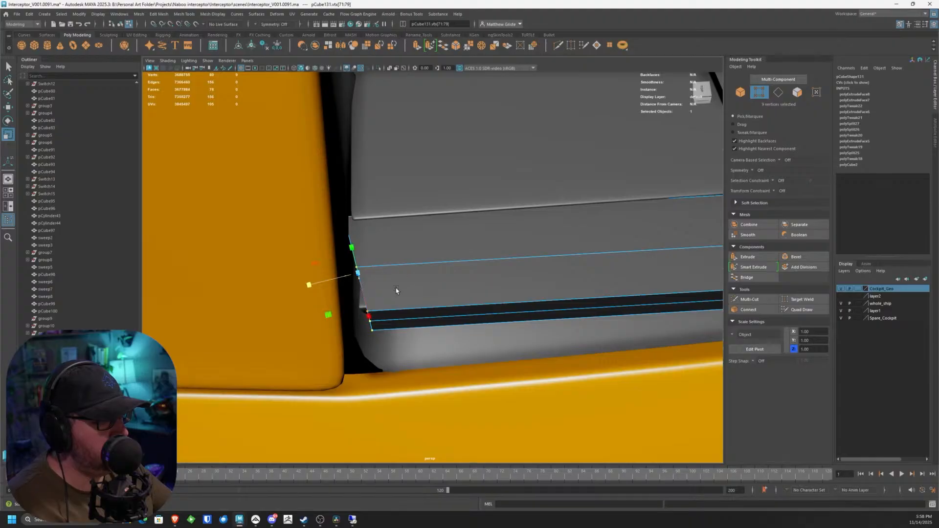
key("e")
left_click_drag(360, 315, 348, 320)
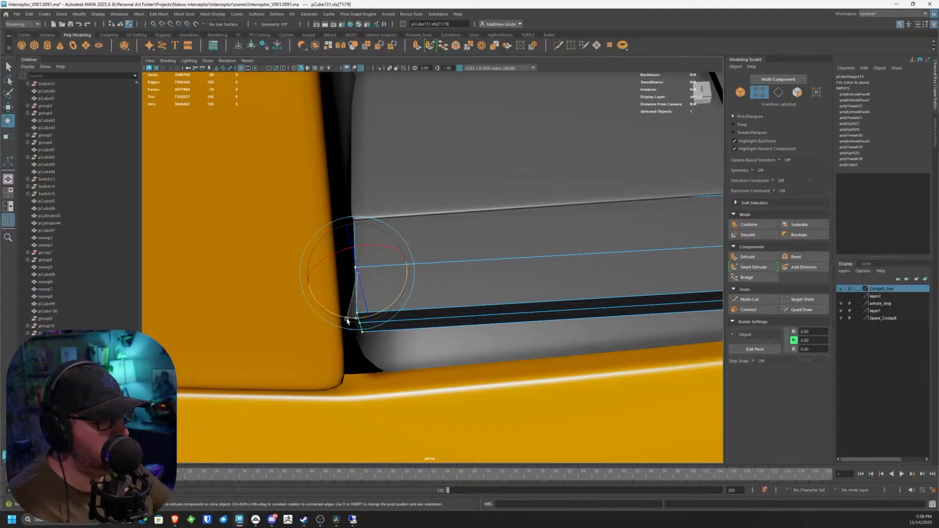
key("w")
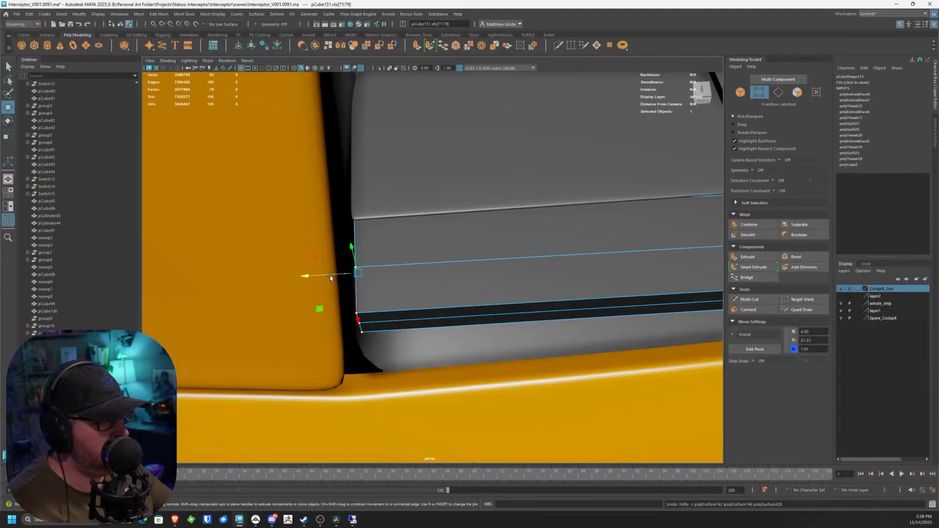
left_click_drag(324, 274, 322, 280)
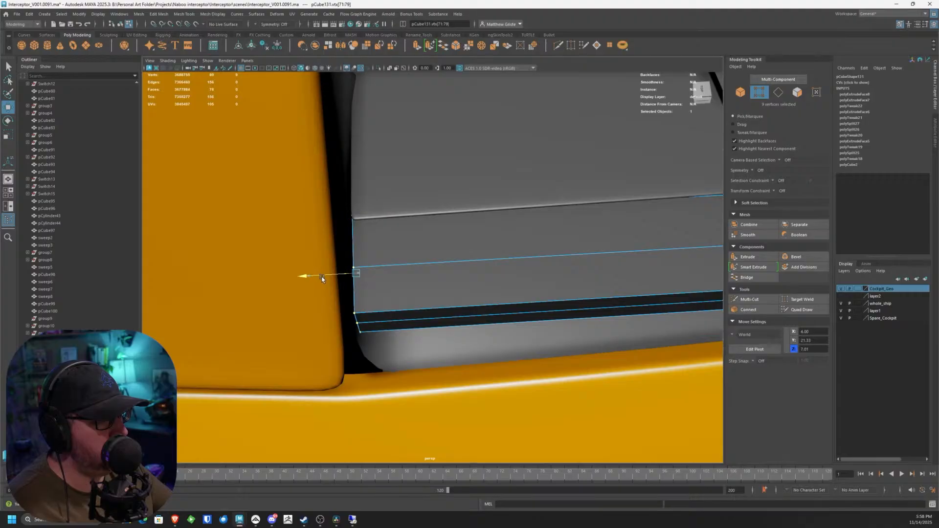
Step: Move the far end's three outer corner vertices against the hull at about X 4.22, Y 21.12
left_click_drag(409, 349, 343, 301)
left_click_drag(345, 306, 454, 332, "alt")
left_click_drag(501, 326, 361, 249, "alt")
left_click_drag(340, 306, 304, 298)
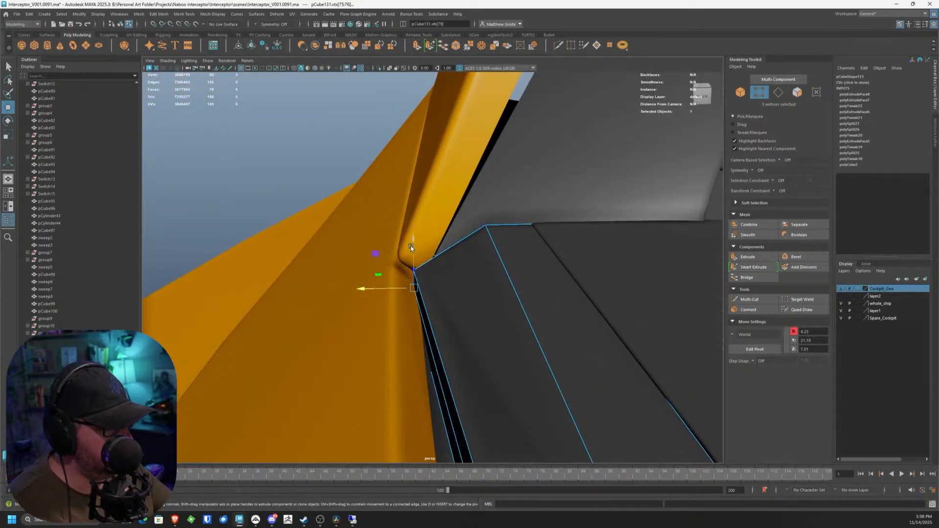
left_click_drag(411, 248, 410, 270)
left_click_drag(410, 270, 394, 339, "alt")
left_click_drag(395, 339, 459, 303, "alt")
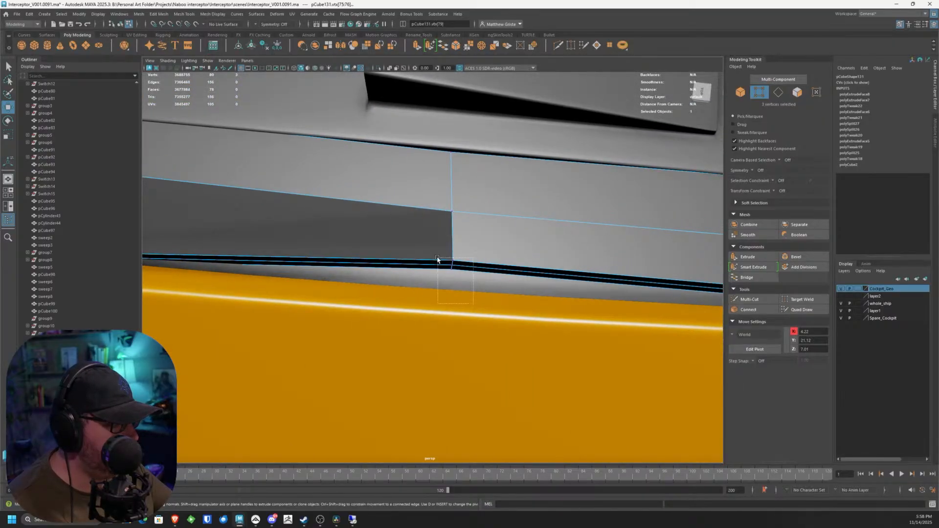
Step: Tilt the three outer vertices of the crosswise loop at Z 5.66 and move them outward to about X 4.25
left_click_drag(438, 260, 438, 260)
mouse_move(438, 260)
left_mouse_down("alt")
mouse_move(503, 247)
mouse_move(425, 267)
left_mouse_up("alt")
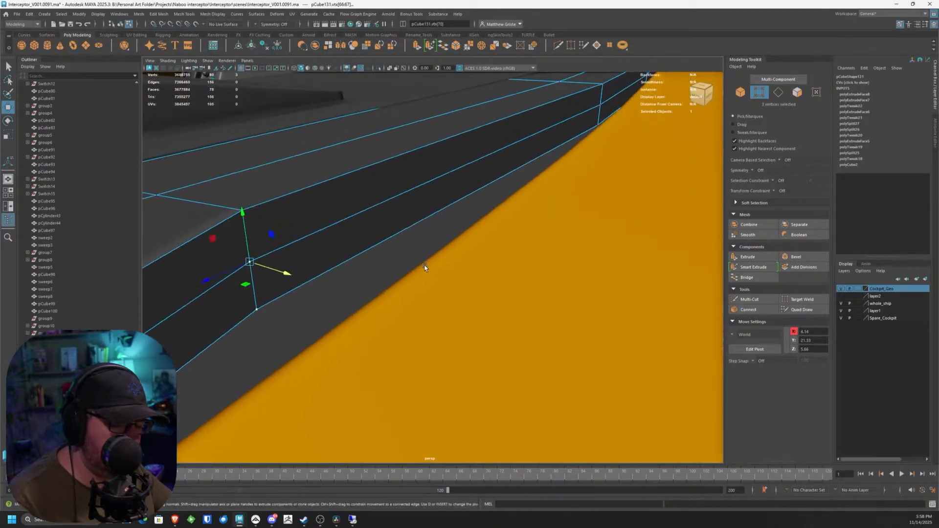
key("e")
left_click_drag(268, 250, 264, 250)
key("w")
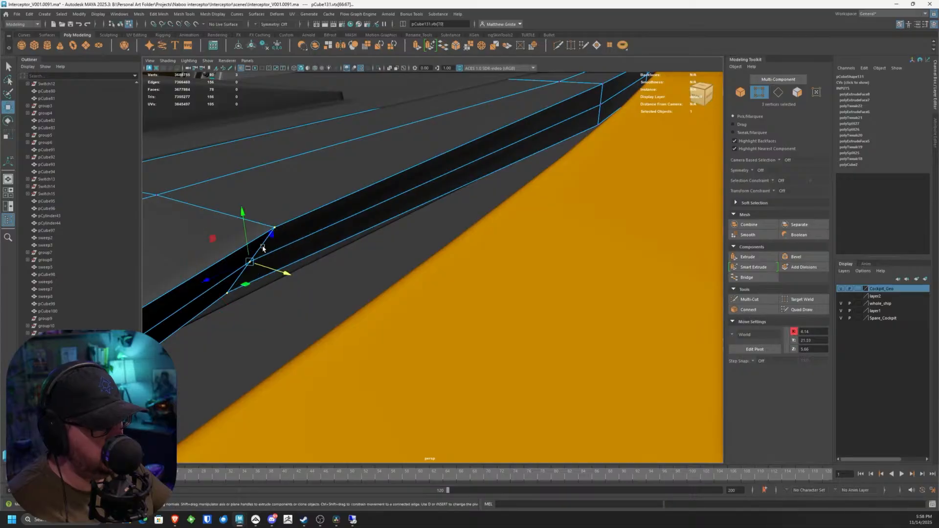
left_click_drag(293, 284, 366, 296)
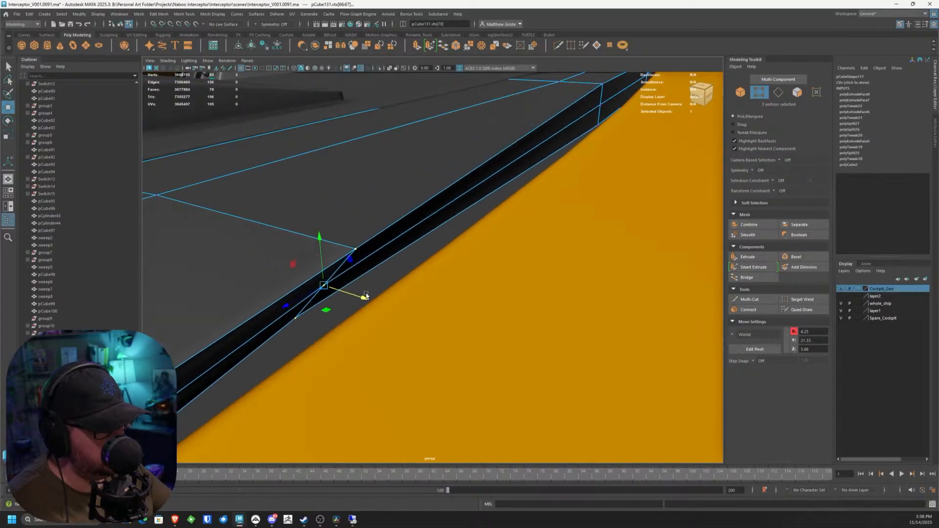
Step: Lower the same three outer vertices to about Y 21.21 and tuck them against the hull at X 4.19
mouse_move(324, 246)
left_mouse_down()
mouse_move(325, 266)
mouse_move(342, 241)
left_mouse_up()
middle_click_drag(342, 241, 417, 359, "alt")
left_click_drag(418, 358, 313, 247, "alt")
left_click_drag(418, 264, 414, 292)
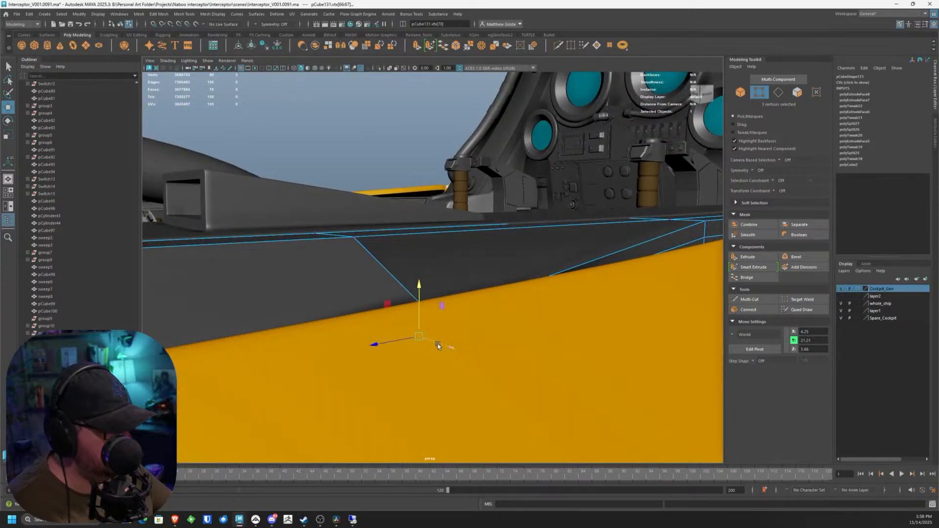
mouse_move(438, 346)
left_mouse_down()
mouse_move(427, 338)
mouse_move(480, 330)
mouse_move(441, 318)
mouse_move(459, 334)
mouse_move(416, 352)
mouse_move(438, 358)
left_mouse_up()
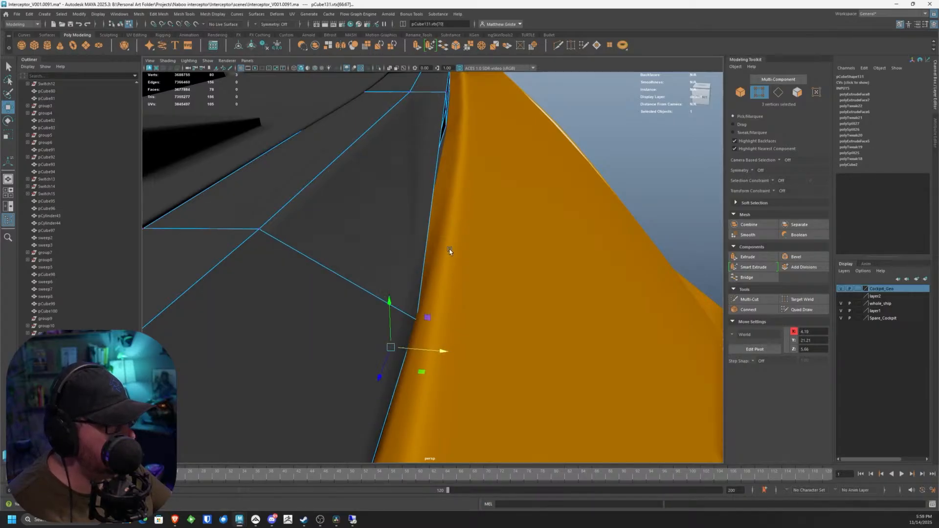
Step: Tilt the three outer vertices of the loop at Z 4.32 and fit them against the hull at about X 4.09, Y 21.22
left_click_drag(450, 251, 437, 274, "alt")
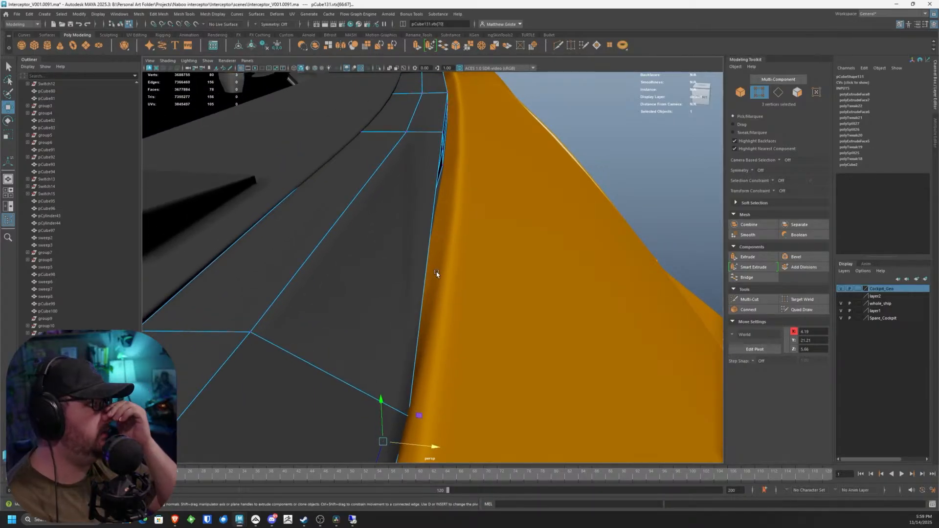
left_click_drag(476, 155, 481, 276, "alt")
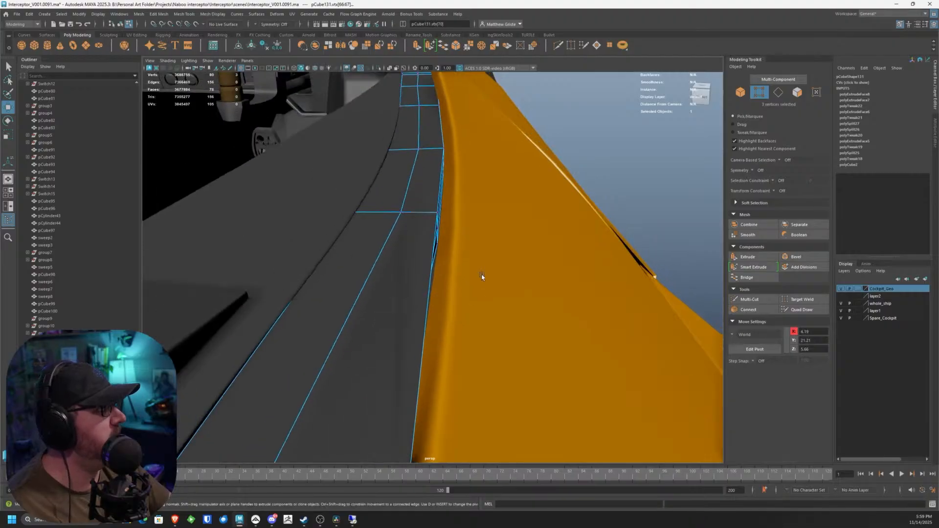
left_click_drag(497, 205, 433, 308, "alt")
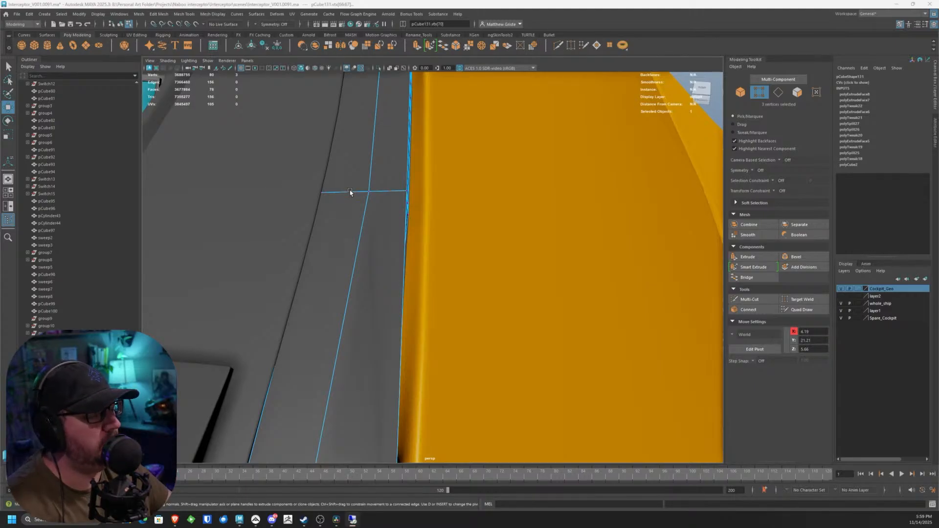
left_click_drag(350, 192, 259, 189, "alt")
middle_click_drag(370, 223, 321, 228, "alt")
left_click_drag(557, 231, 466, 235, "alt")
middle_click_drag(465, 235, 359, 221, "alt")
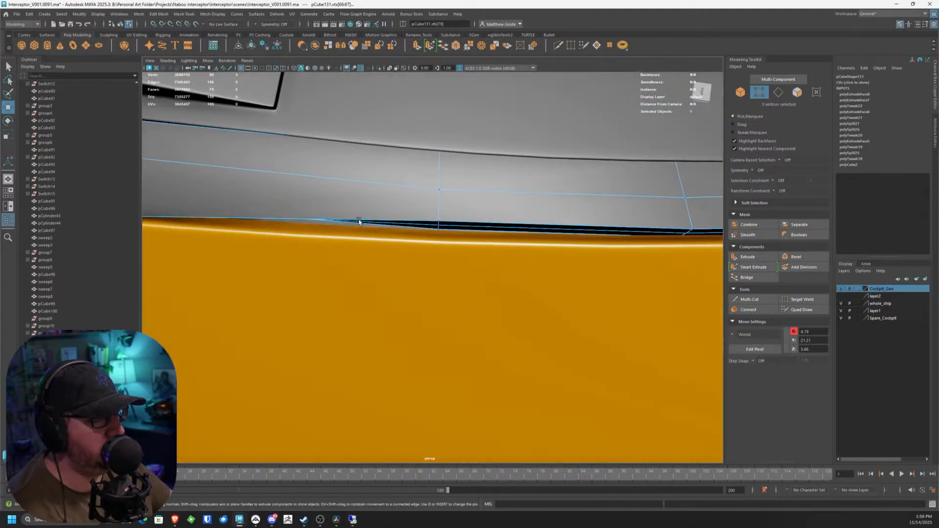
left_click_drag(429, 215, 428, 215)
left_click_drag(428, 216, 494, 138, "alt")
scroll(425, 212, "up", 5)
scroll(428, 208, "down", 4)
key("e")
mouse_move(432, 203)
left_mouse_down()
mouse_move(447, 234)
mouse_move(436, 180)
mouse_move(420, 160)
mouse_move(420, 210)
left_mouse_up()
key("w")
left_click_drag(382, 183, 424, 222, "alt")
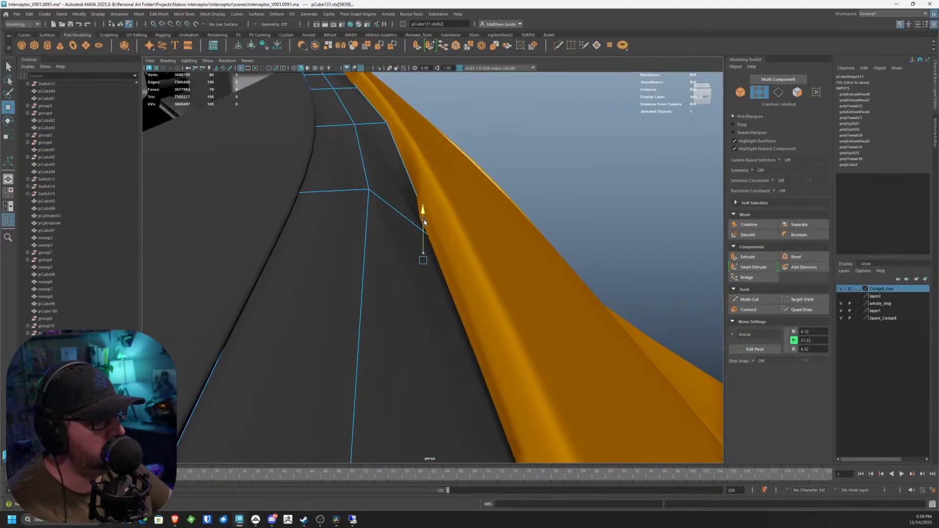
left_click_drag(479, 255, 477, 254)
left_click_drag(412, 138, 402, 311, "alt")
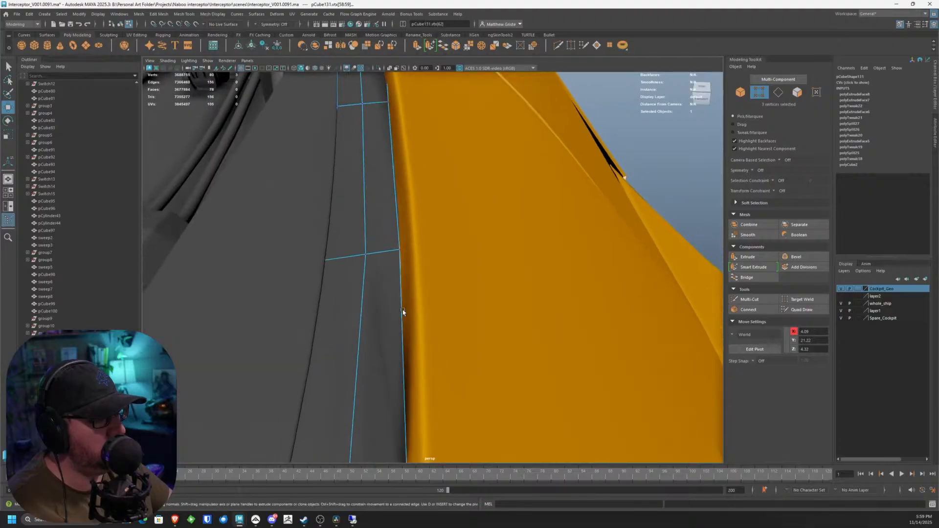
Step: Tilt the three outer vertices of the loop near Z 3.35 and lower them to about Y 21.27 beside the hull
mouse_move(427, 270)
left_mouse_down("alt")
mouse_move(433, 177)
mouse_move(428, 265)
left_mouse_up("alt")
left_click_drag(427, 265, 351, 247)
mouse_move(435, 250)
left_mouse_down("alt")
mouse_move(504, 266)
mouse_move(445, 240)
mouse_move(486, 289)
mouse_move(496, 273)
mouse_move(439, 264)
left_mouse_up("alt")
key("e")
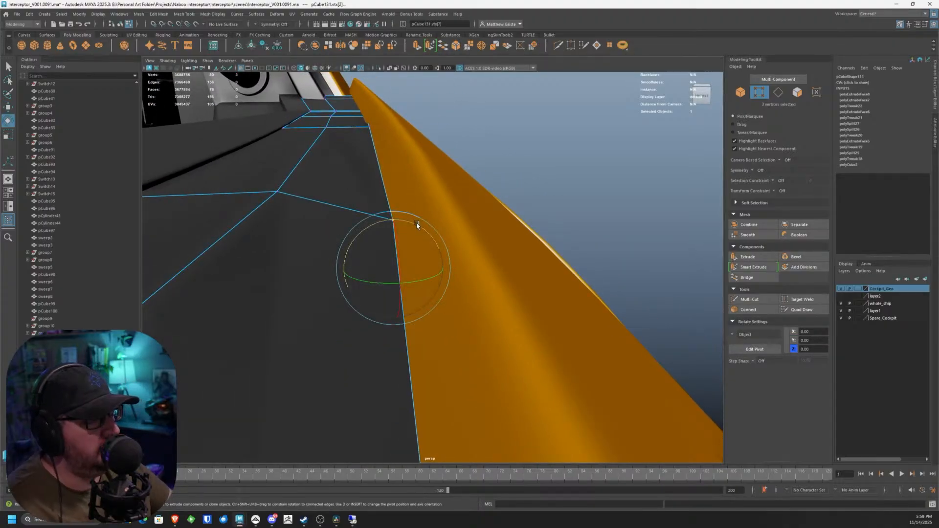
left_click_drag(416, 224, 450, 258)
key("w")
mouse_move(451, 297)
left_mouse_down()
mouse_move(446, 259)
mouse_move(426, 250)
mouse_move(440, 289)
left_mouse_up()
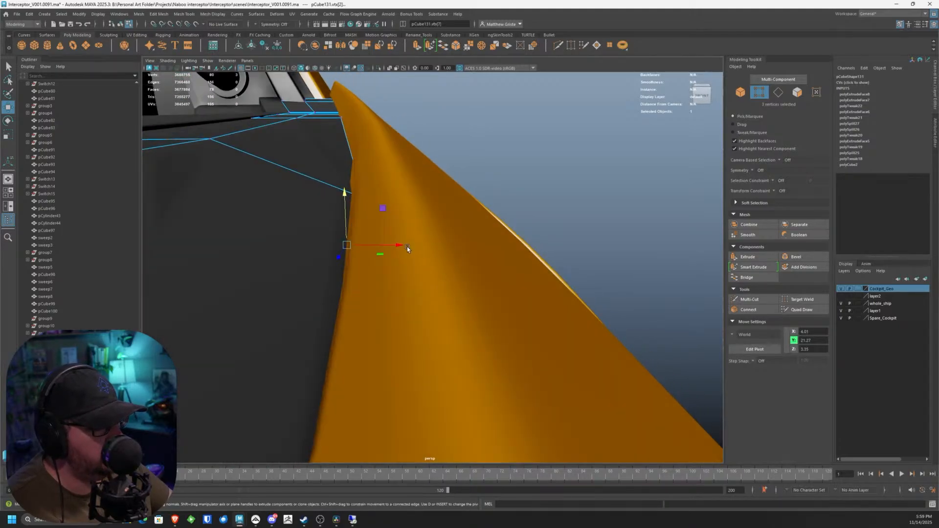
Step: Pull the three outer vertices of the loop at Z 3.35 inward along X to about 4.00
left_click_drag(407, 246, 390, 245)
left_click_drag(430, 254, 617, 329, "alt")
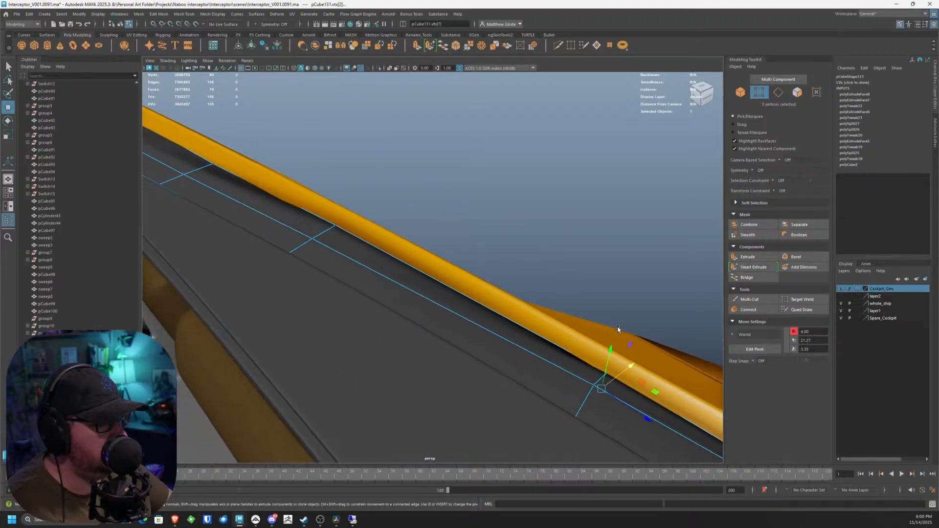
left_click_drag(287, 201, 584, 285, "alt")
Step: Fit the three outer vertices of the crosswise loop near Z 1.18 against the hull at about X 3.64, Y 21.40
scroll(486, 249, "up", 3)
scroll(329, 174, "up", 4)
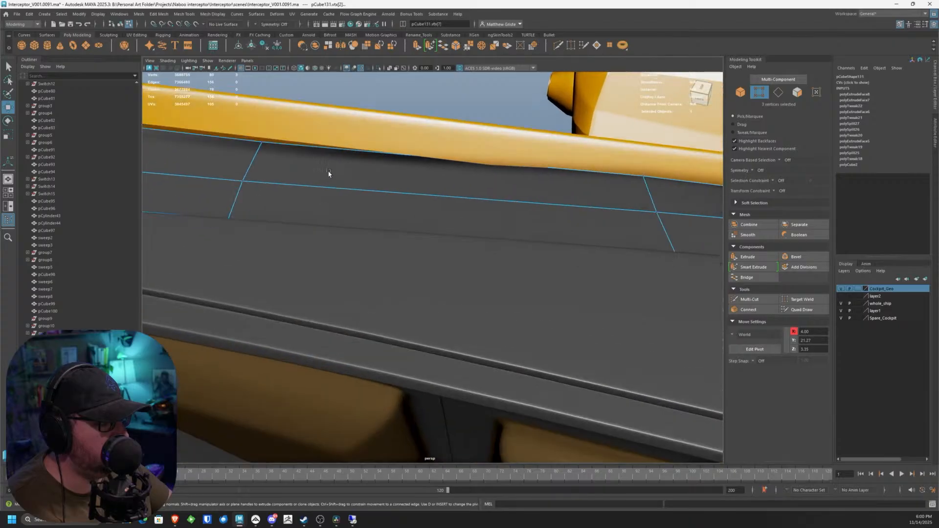
middle_click_drag(330, 174, 390, 200, "alt")
left_click_drag(437, 236, 438, 237)
left_click_drag(437, 237, 433, 254, "alt")
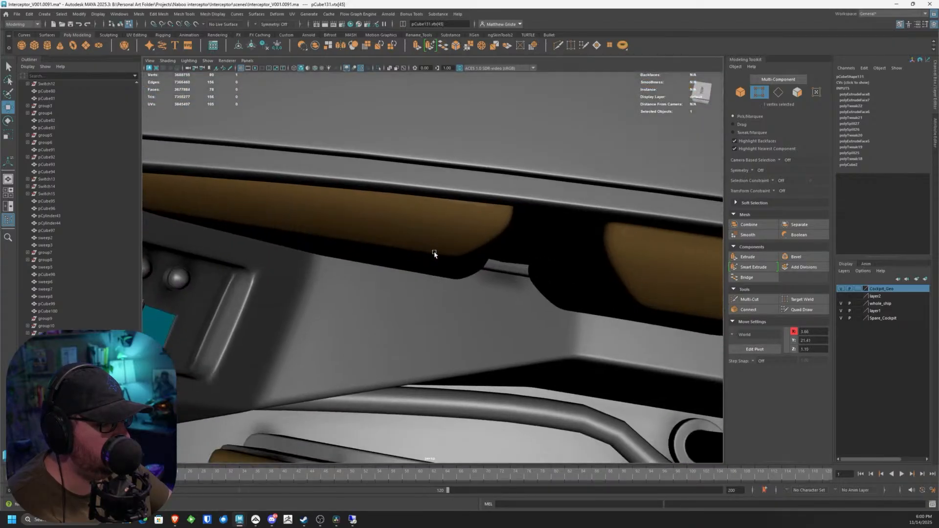
middle_click_drag(414, 188, 412, 302, "alt")
scroll(413, 302, "down", 3)
left_click_drag(397, 185, 342, 147)
left_click_drag(397, 185, 350, 165, "alt")
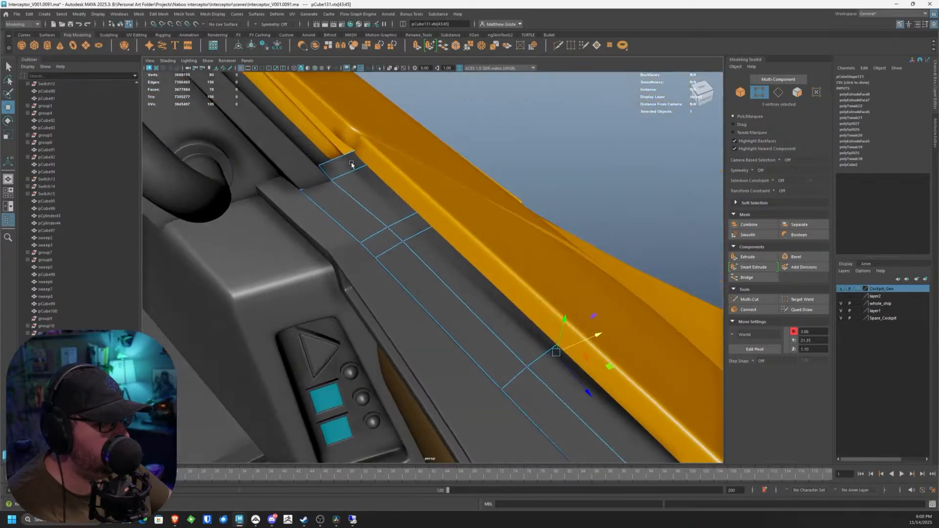
middle_click_drag(528, 279, 361, 117, "alt")
scroll(357, 114, "up", 2)
left_click_drag(354, 110, 357, 240, "alt")
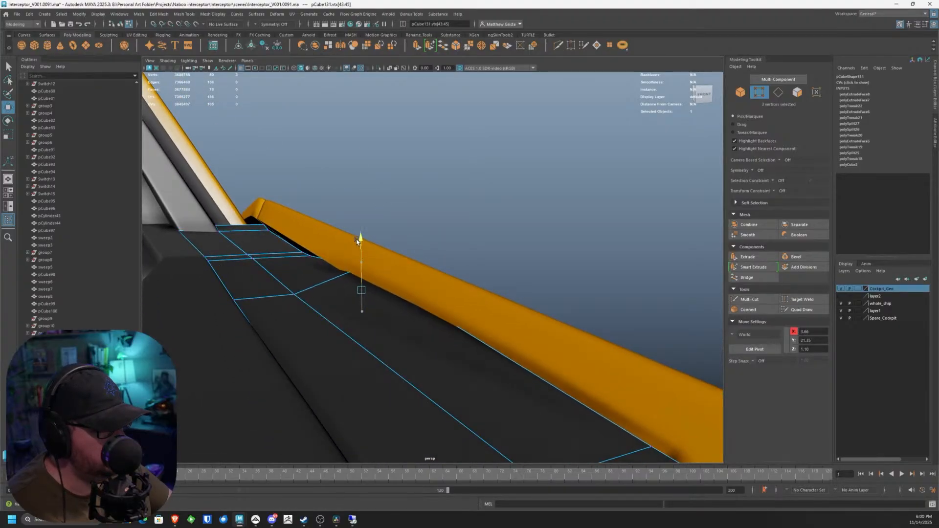
mouse_move(416, 293)
left_mouse_down()
mouse_move(398, 291)
mouse_move(421, 290)
left_mouse_up()
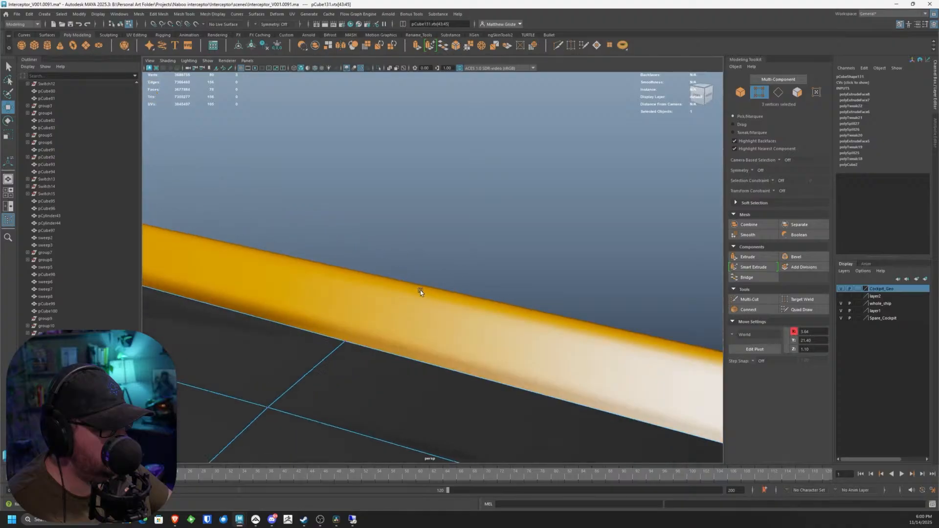
Step: Raise the six outer vertices of the two closely spaced loops around Z 0.20 and tuck them inward to about X 3.45, Y 21.46
scroll(515, 306, "down", 3)
left_click_drag(515, 306, 435, 224, "alt")
left_click_drag(310, 224, 400, 264)
left_click_drag(400, 264, 382, 262, "alt")
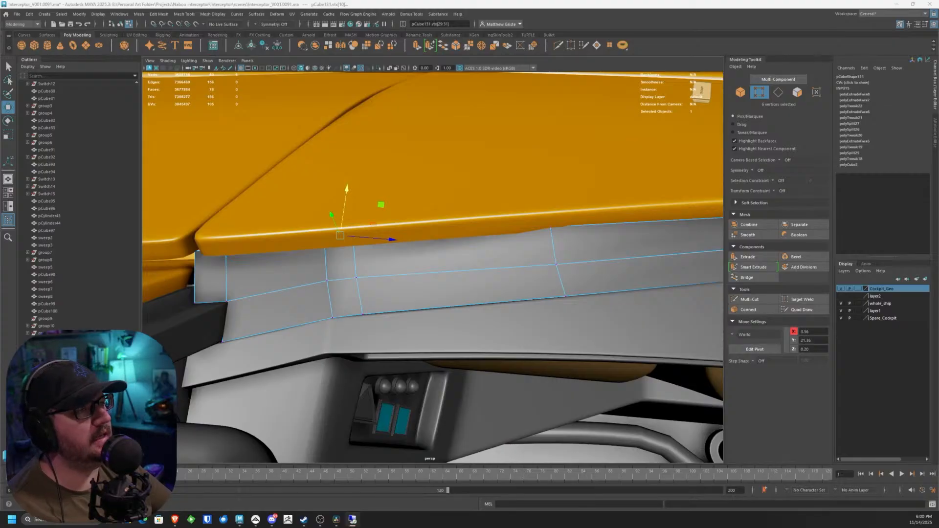
left_click_drag(440, 250, 417, 212, "alt")
scroll(412, 205, "up", 3)
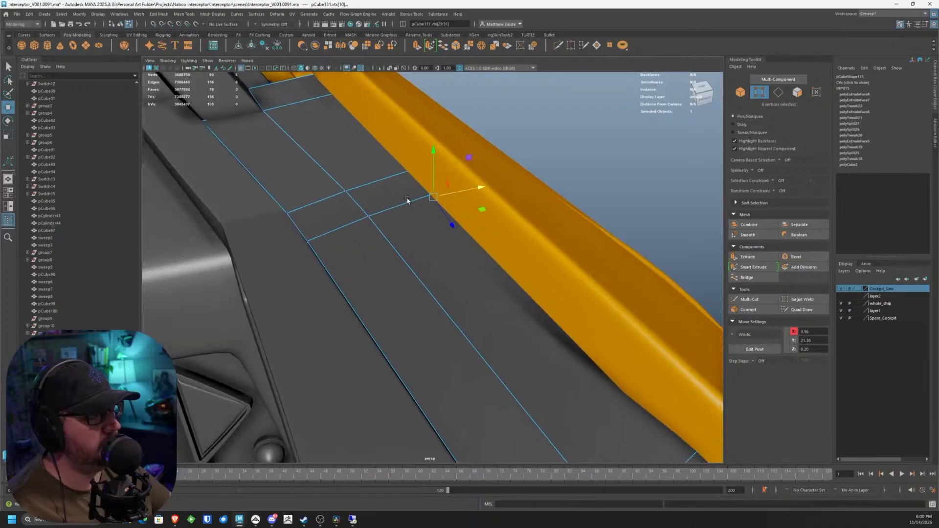
middle_click_drag(408, 200, 424, 229, "alt")
middle_click_drag(324, 208, 331, 216, "alt")
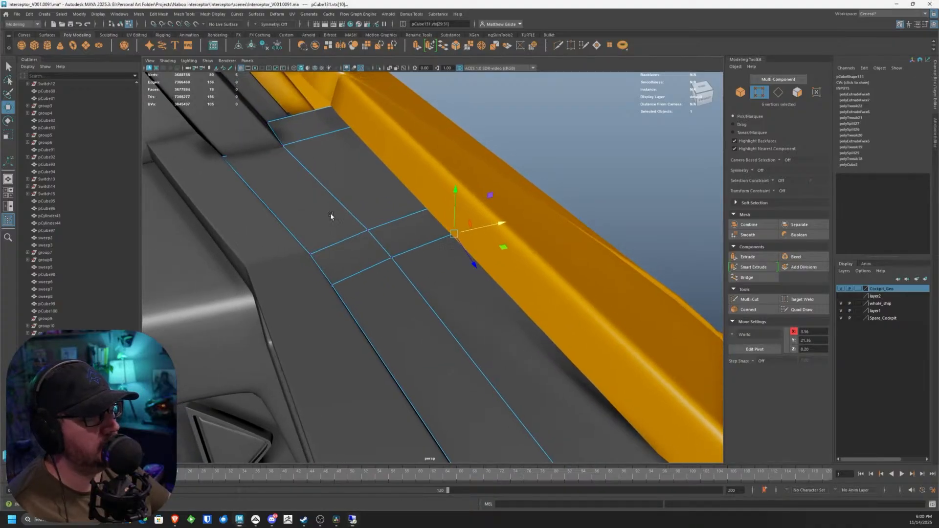
left_click_drag(440, 215, 370, 239, "alt")
left_click_drag(309, 272, 315, 269)
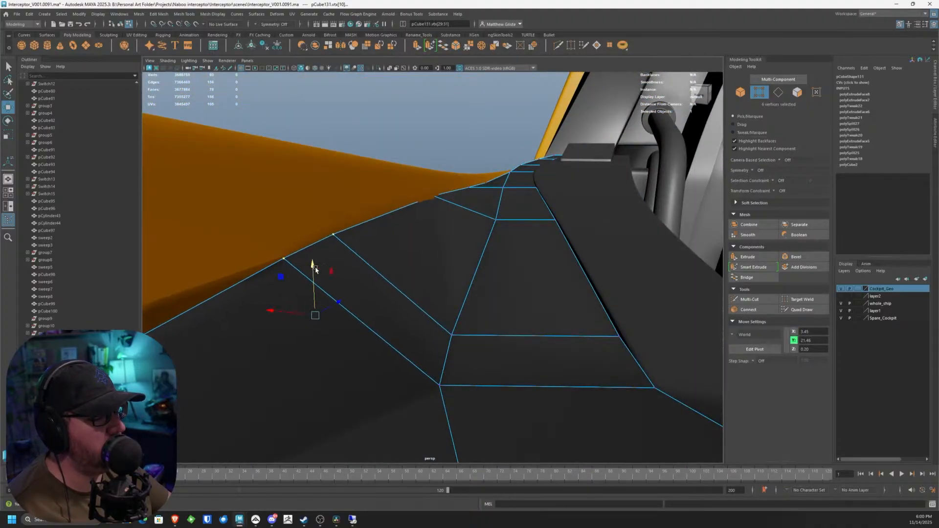
mouse_move(286, 312)
left_mouse_down()
mouse_move(274, 310)
mouse_move(284, 312)
left_mouse_up()
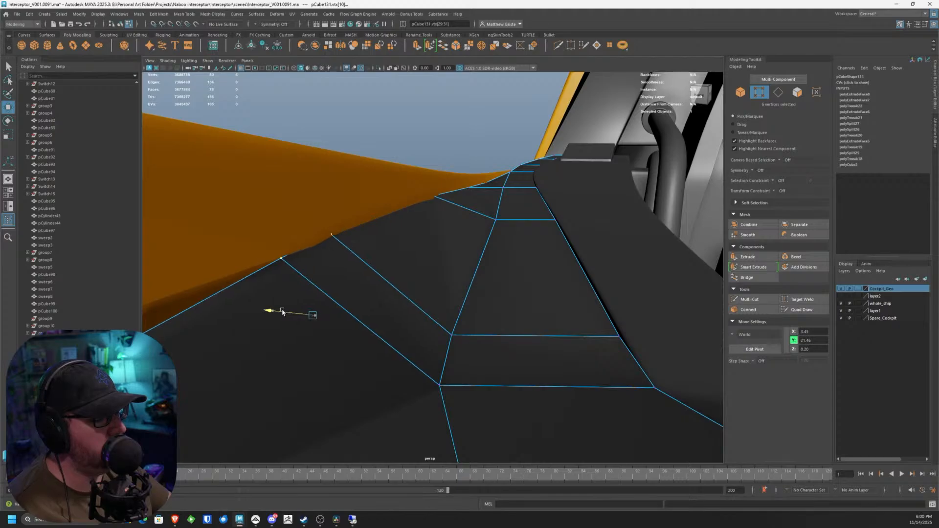
scroll(331, 229, "up", 5)
left_click_drag(333, 226, 491, 171, "alt")
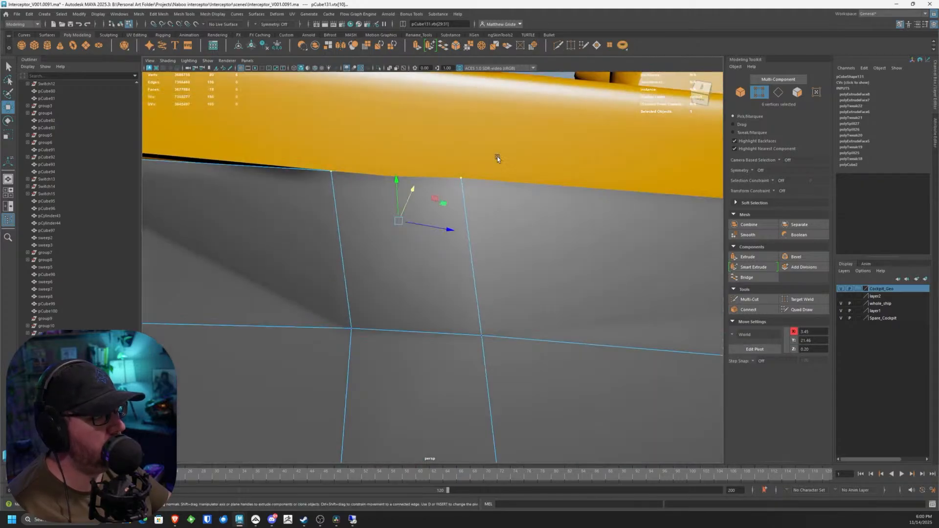
Step: Raise the six outer vertices of the end section near Z -0.29 and pull them inward to about X 3.33
left_click_drag(525, 227, 468, 155)
left_click_drag(390, 183, 544, 283, "alt")
left_click_drag(457, 193, 402, 226, "alt")
left_click_drag(477, 301, 478, 301)
left_click_drag(479, 300, 331, 216, "alt")
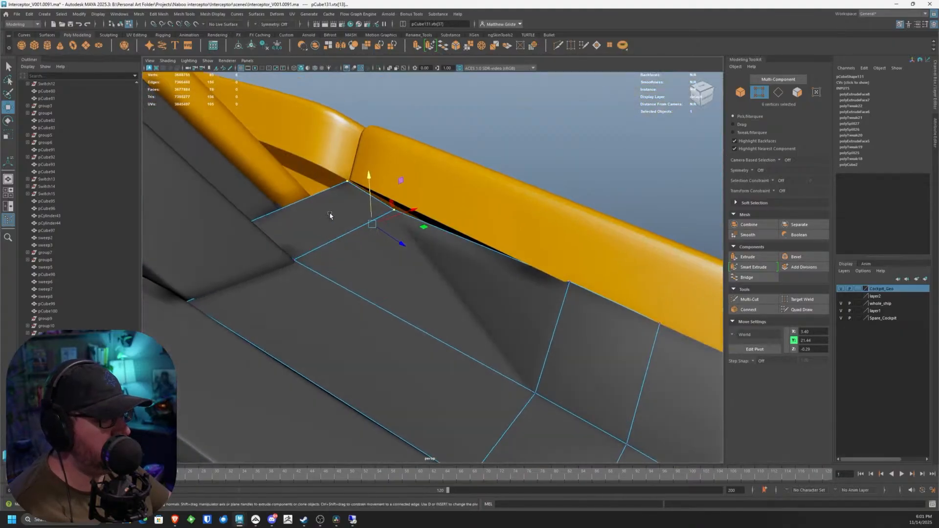
scroll(333, 211, "up", 3)
left_click_drag(338, 154, 337, 106)
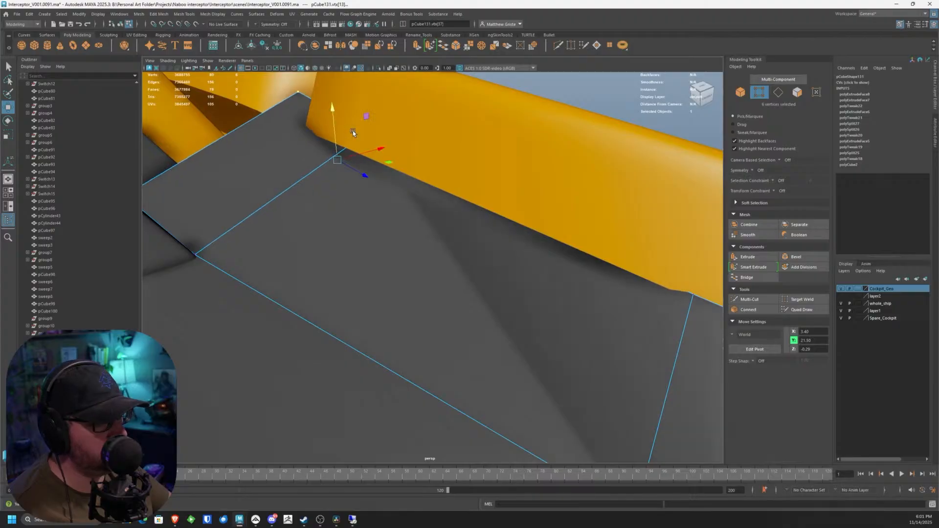
left_click_drag(383, 149, 352, 156)
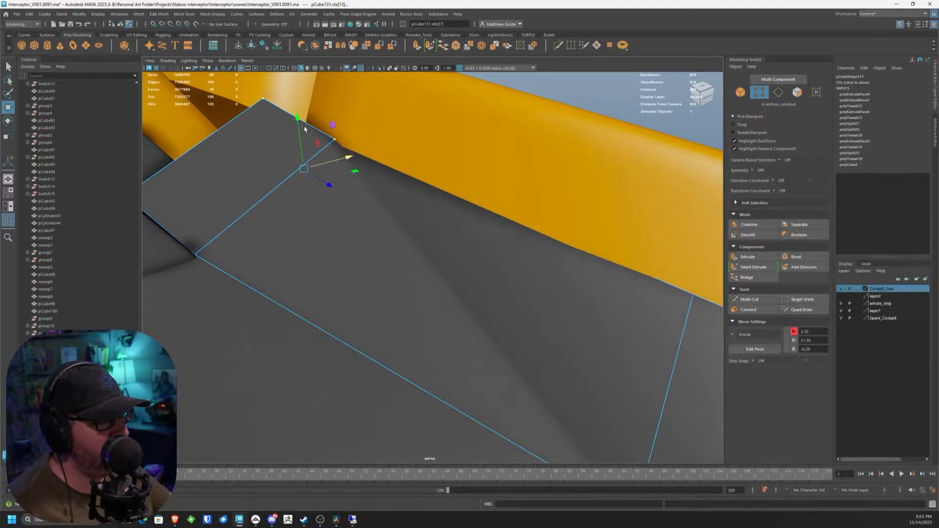
Step: Move the three outermost end vertices of the filler inward and fit them at about X 3.27, Y 21.49
left_click_drag(296, 119, 361, 182)
left_click_drag(418, 261, 327, 233, "alt")
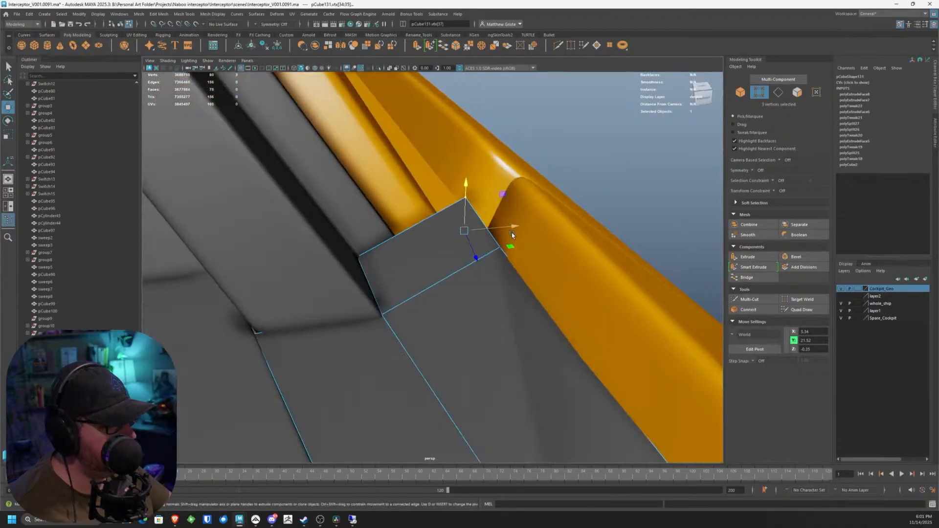
left_click_drag(512, 227, 357, 224)
left_click_drag(466, 219, 466, 238)
left_click_drag(466, 238, 544, 225, "alt")
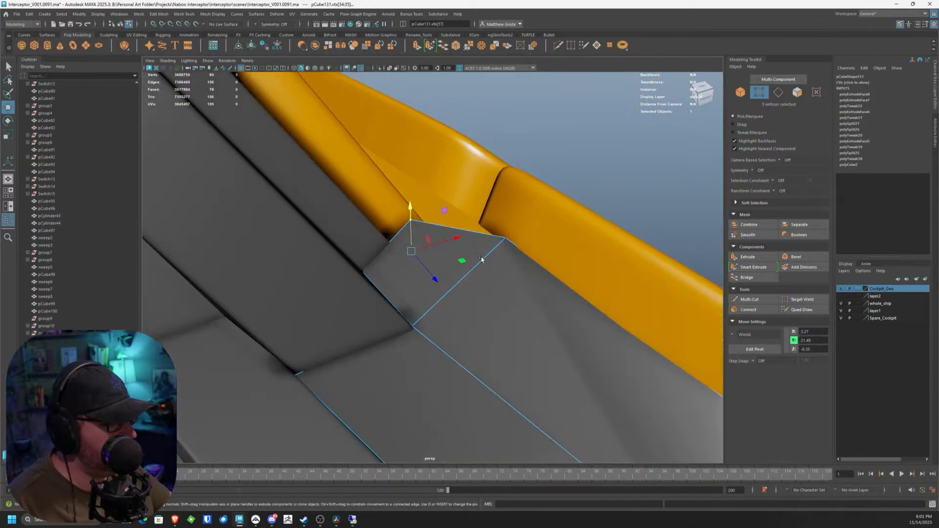
Step: Insert a lengthwise edge loop with Multi-Cut close to the filler's hull-side edge
right_click_drag(482, 259, 509, 240)
left_click(552, 164)
left_click_drag(552, 163, 480, 246, "alt")
left_click(430, 225)
scroll(338, 249, "up", 5)
left_click_drag(537, 214, 558, 239, "alt")
left_click(748, 299)
left_click(388, 335)
key("ctrl")
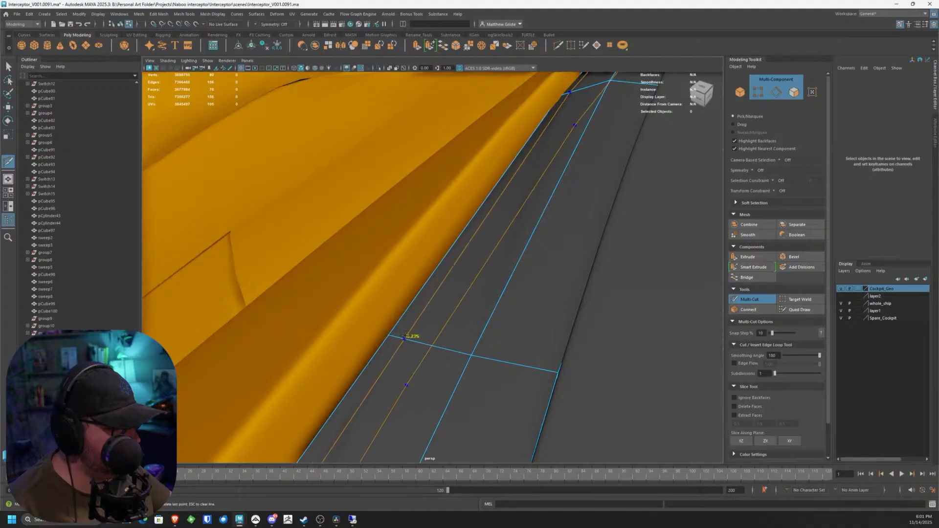
left_click(402, 336, "ctrl")
left_click(401, 338)
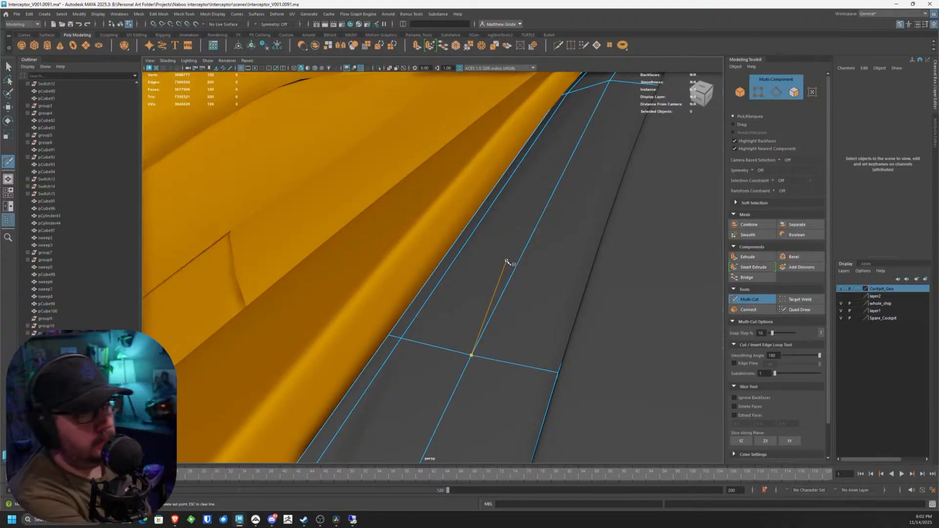
scroll(469, 274, "up", 2)
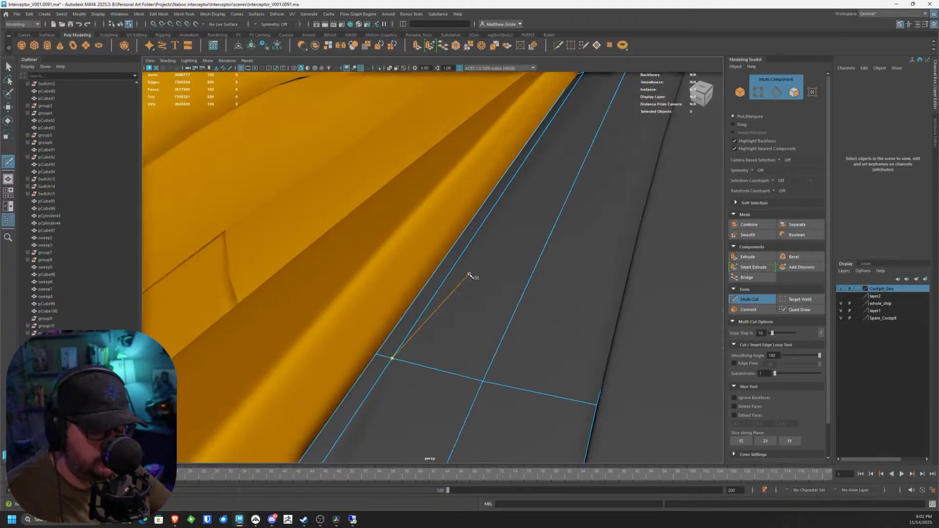
key("q")
Step: Extrude the narrow strip of eight faces along the filler's hull-side edge by a local Z offset of about 0.058
right_click_drag(457, 260, 456, 277)
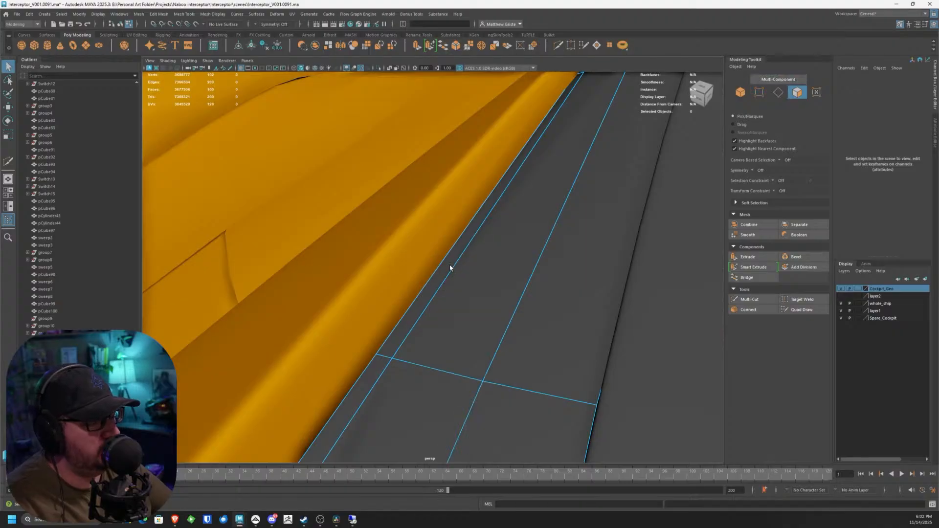
left_click(387, 355)
left_click(374, 372, "shift")
scroll(480, 280, "down", 3)
middle_click_drag(480, 281, 445, 374, "alt")
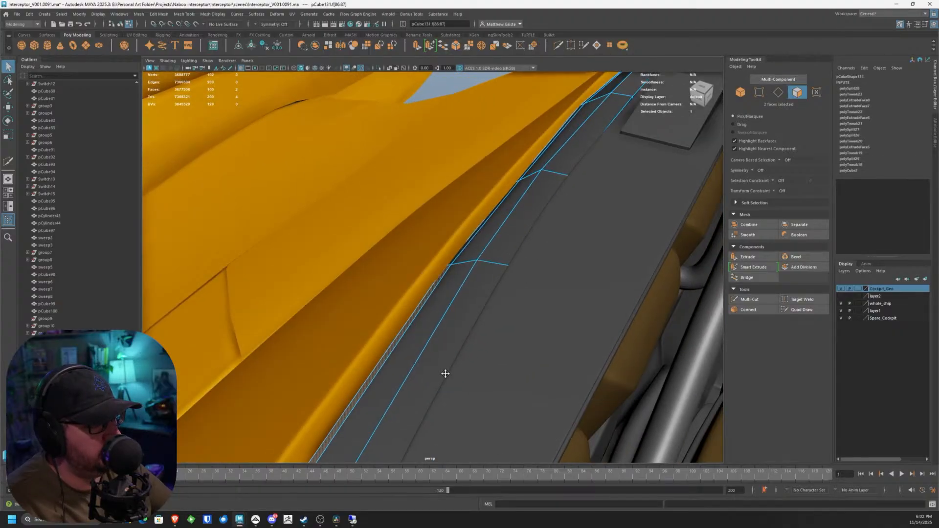
left_click(475, 233, "shift")
left_click_drag(476, 234, 248, 277, "alt")
middle_click_drag(248, 277, 468, 276, "alt")
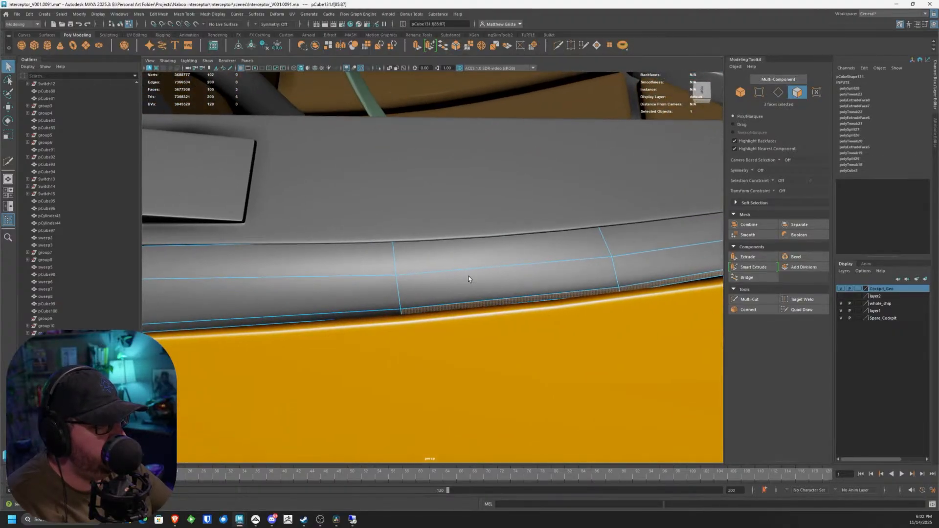
left_click(348, 318, "shift")
scroll(348, 321, "down", 3)
middle_click_drag(316, 311, 482, 280, "alt")
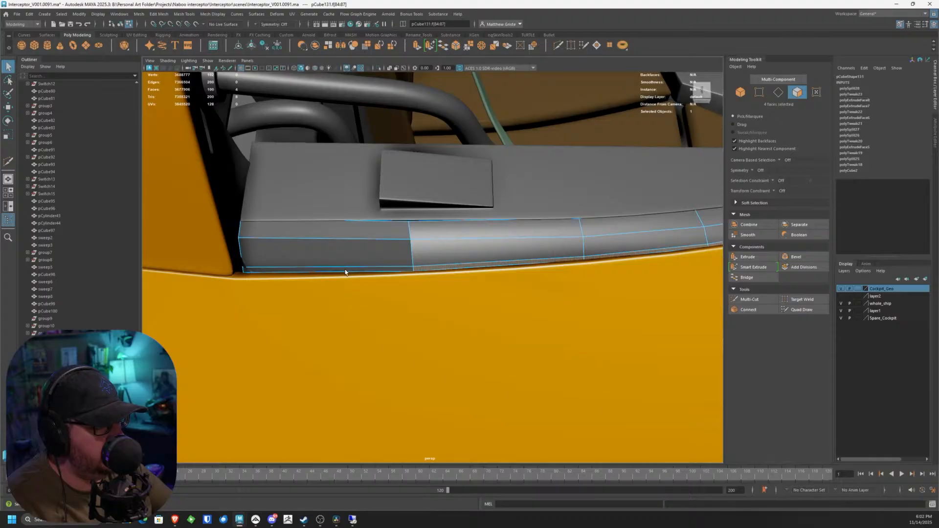
left_click(346, 273, "shift")
scroll(304, 291, "up", 2)
left_click_drag(304, 292, 264, 337, "alt")
scroll(500, 255, "up", 2)
left_click(499, 255, "shift")
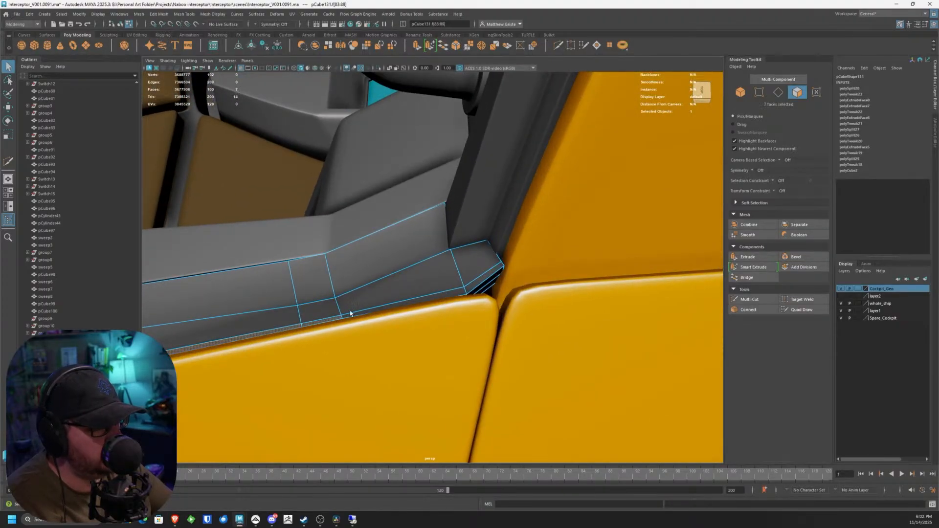
left_click_drag(425, 303, 377, 288, "alt")
key("ctrl+e")
key("ctrl+z")
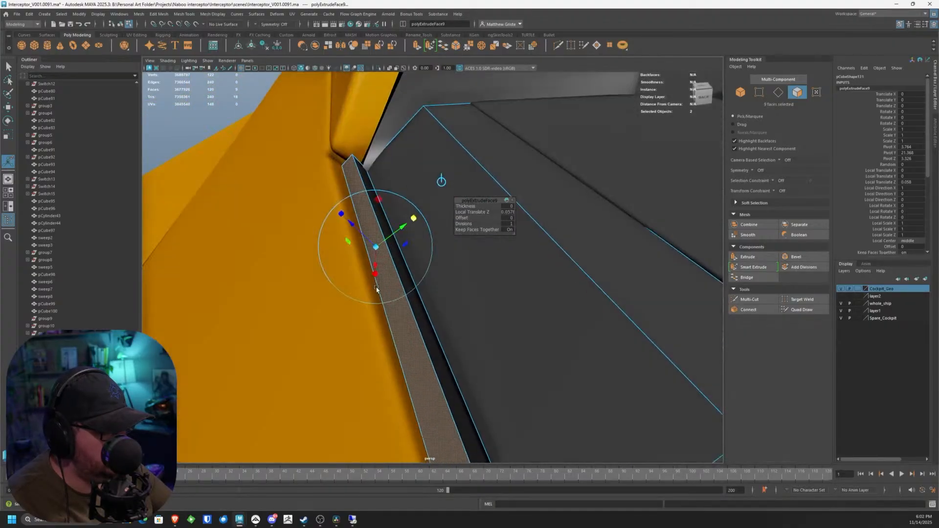
left_click_drag(396, 235, 373, 269)
key("ctrl+z")
key("w")
Step: Adjust the extruded strip's lengthwise edge near Z 6.33 so it follows the hull more closely
right_click_drag(398, 271, 347, 268)
left_click_drag(347, 267, 353, 315, "alt")
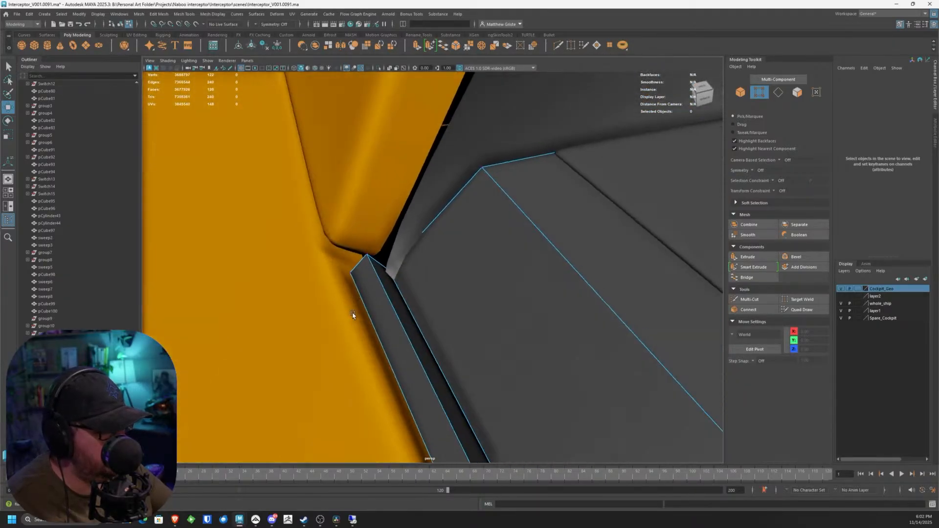
left_click(385, 286)
left_click_drag(385, 286, 509, 256, "alt")
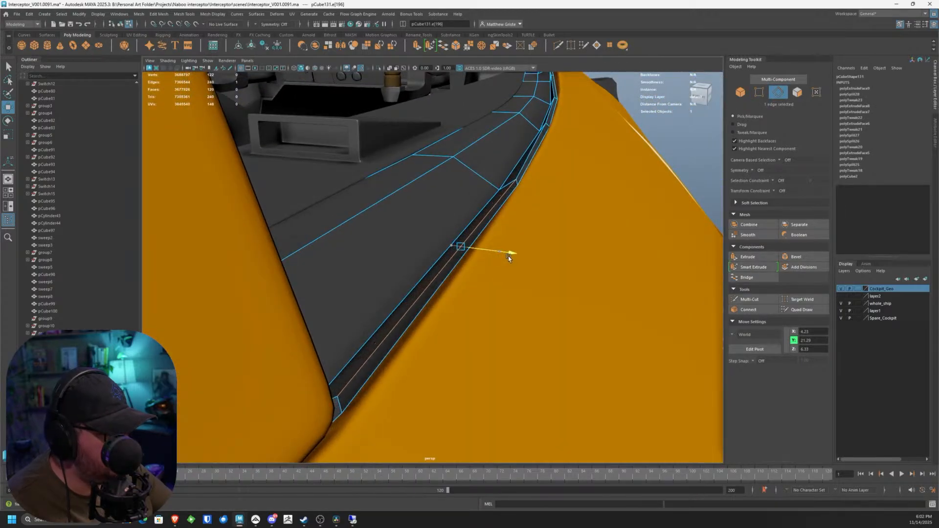
left_click_drag(460, 207, 454, 217)
left_click_drag(373, 325, 338, 326, "alt")
Step: Fit the two strip vertices at Z 7.01 against the hull at about X 4.27, Y 21.23
right_click_drag(338, 306, 289, 298)
left_click_drag(323, 315, 449, 315, "alt")
scroll(390, 320, "up", 4)
left_click_drag(313, 353, 427, 360)
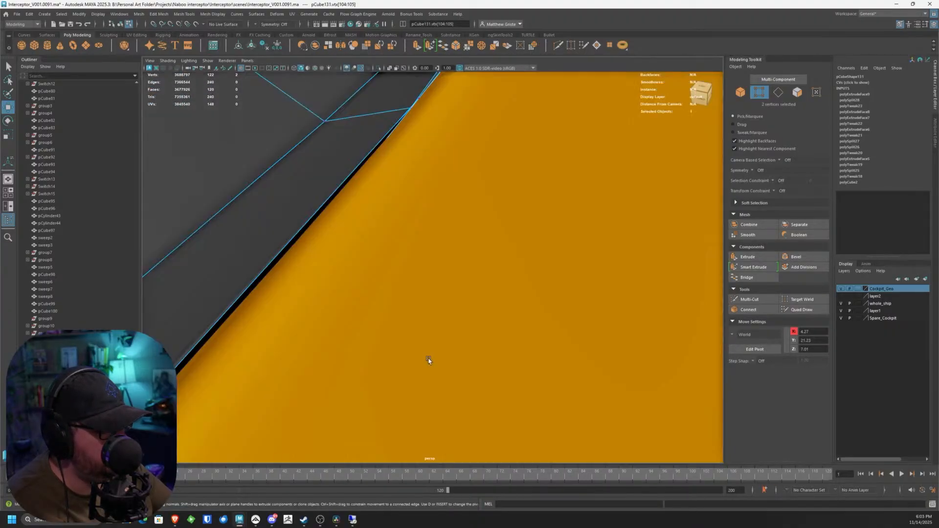
scroll(427, 359, "down", 2)
Step: Adjust the extruded strip's two outer vertices at about Z 5.65 against the hull, lowering them to about Y 21.28
left_click_drag(410, 250, 372, 269, "alt")
left_click(341, 270)
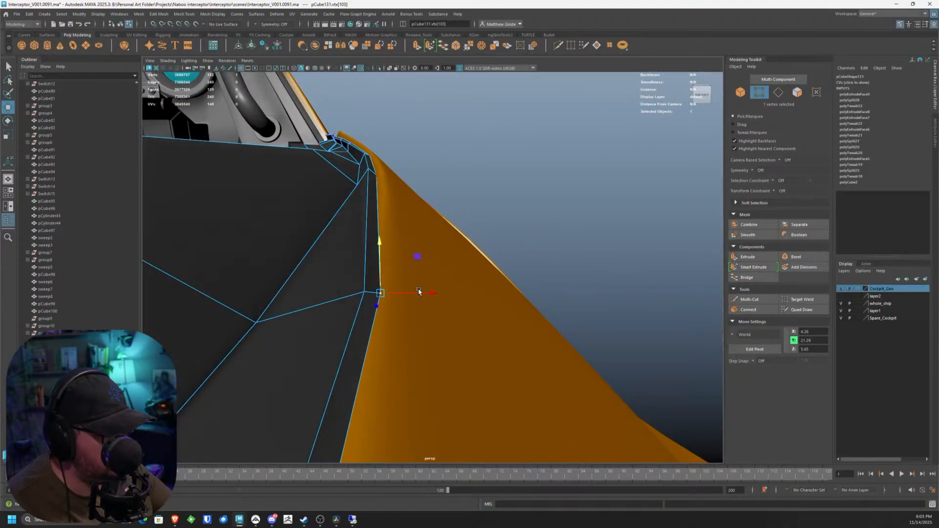
left_click_drag(422, 293, 369, 268)
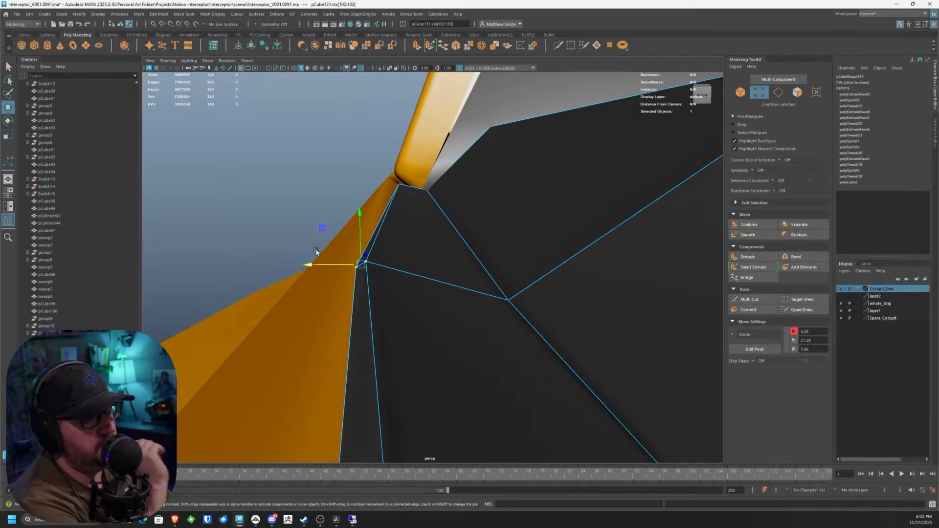
scroll(362, 245, "up", 3)
left_click_drag(362, 246, 413, 249, "alt")
left_click_drag(297, 291, 452, 238, "alt")
scroll(452, 238, "down", 3)
middle_click_drag(465, 229, 439, 251, "alt")
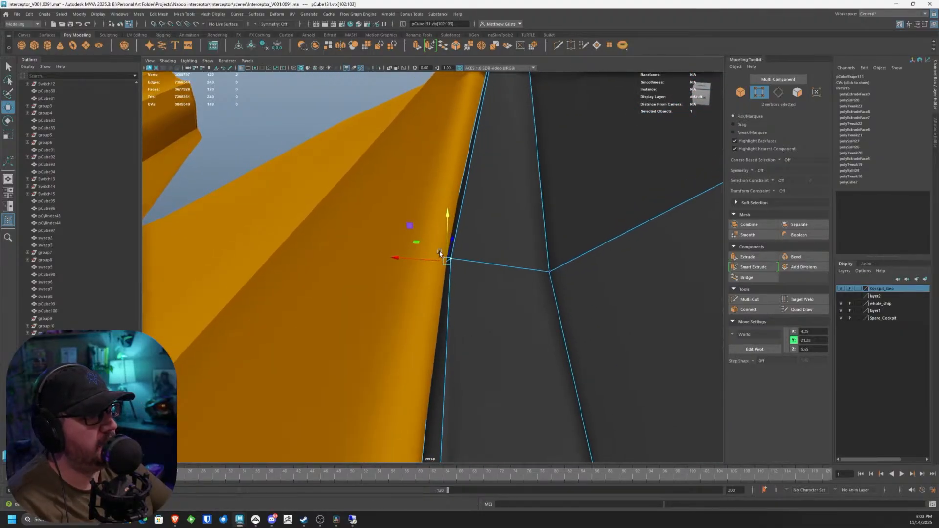
scroll(430, 266, "up", 1)
left_click_drag(404, 260, 439, 256)
Step: Lower the extruded strip's vertex at Z 4.32 to about Y 21.32 and place it beside the hull at X 4.13
left_click_drag(366, 245, 418, 222, "alt")
left_click(370, 220)
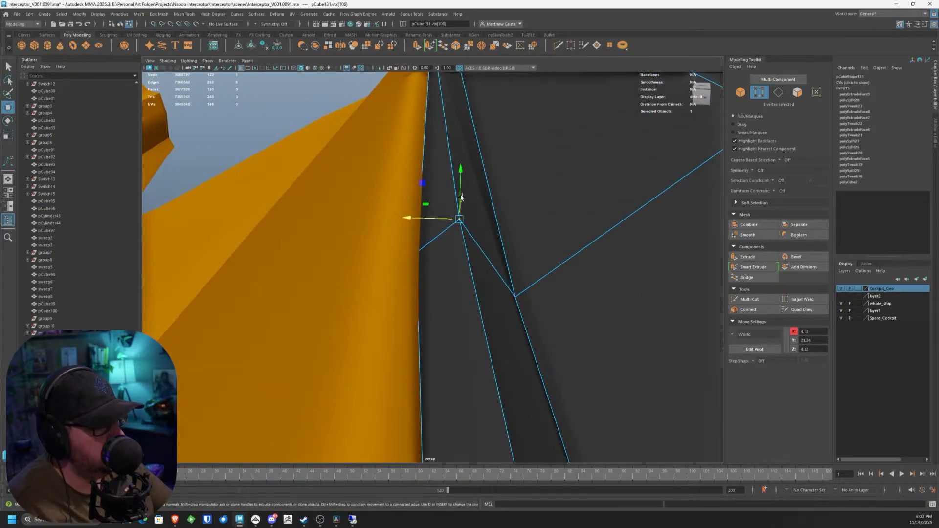
left_click_drag(460, 197, 408, 244)
mouse_move(430, 208)
left_mouse_down()
mouse_move(426, 201)
mouse_move(398, 243)
left_mouse_up()
mouse_move(346, 226)
left_mouse_down()
mouse_move(430, 268)
mouse_move(401, 247)
mouse_move(483, 211)
left_mouse_up()
left_click(430, 246)
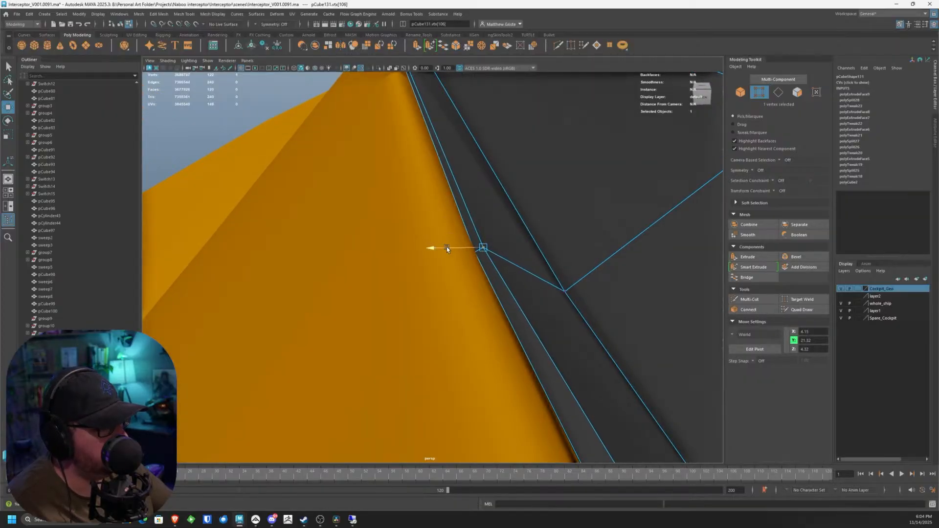
left_click_drag(447, 246, 445, 247)
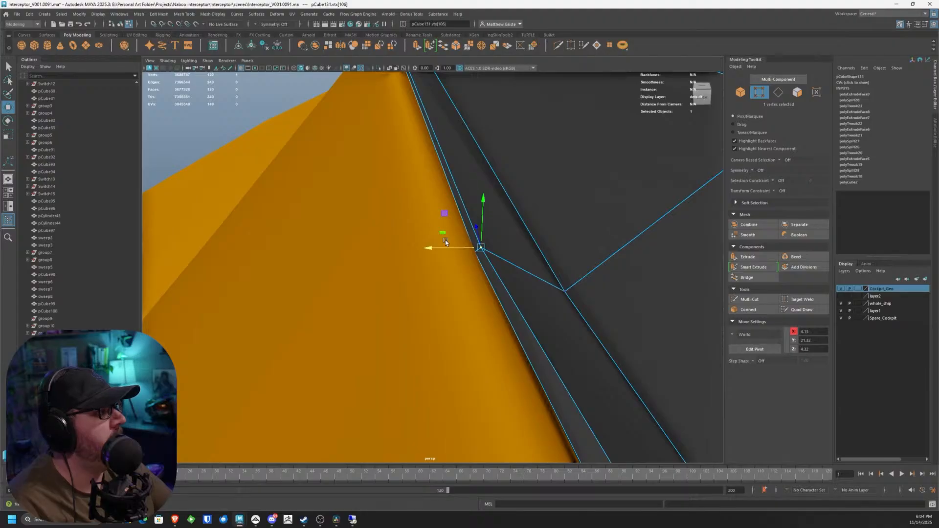
left_click(895, 5)
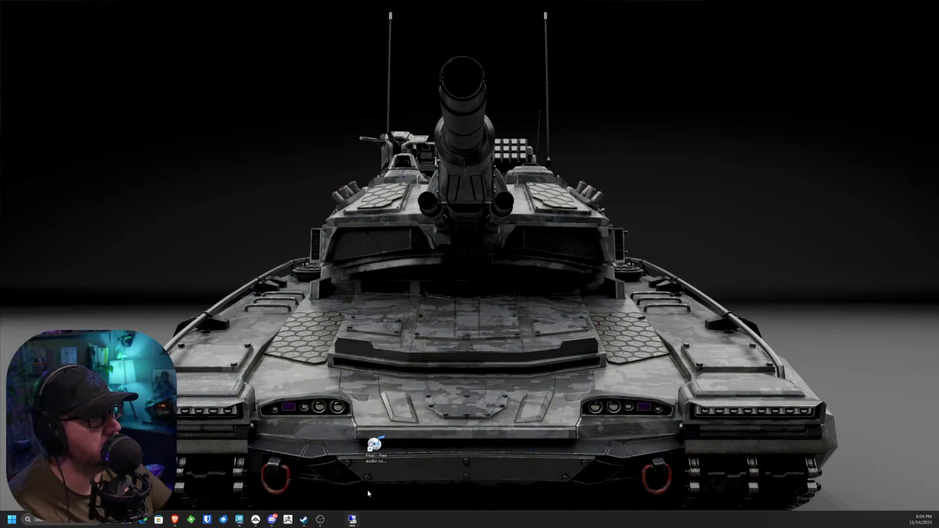
mouse_move(238, 522)
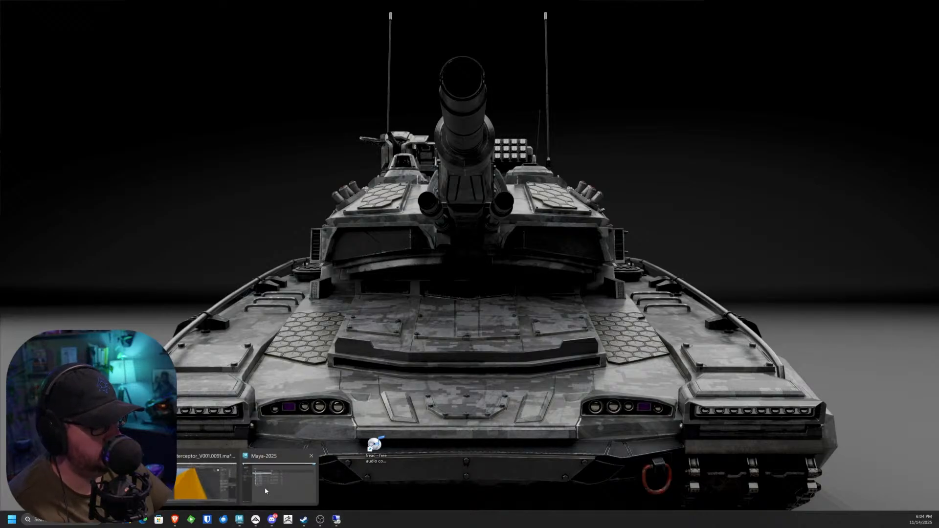
left_click(265, 487)
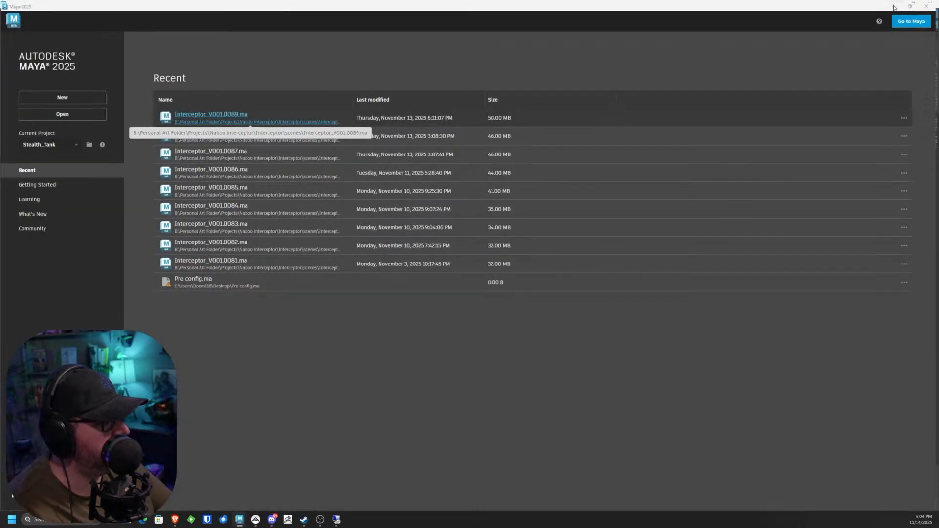
left_click(914, 19)
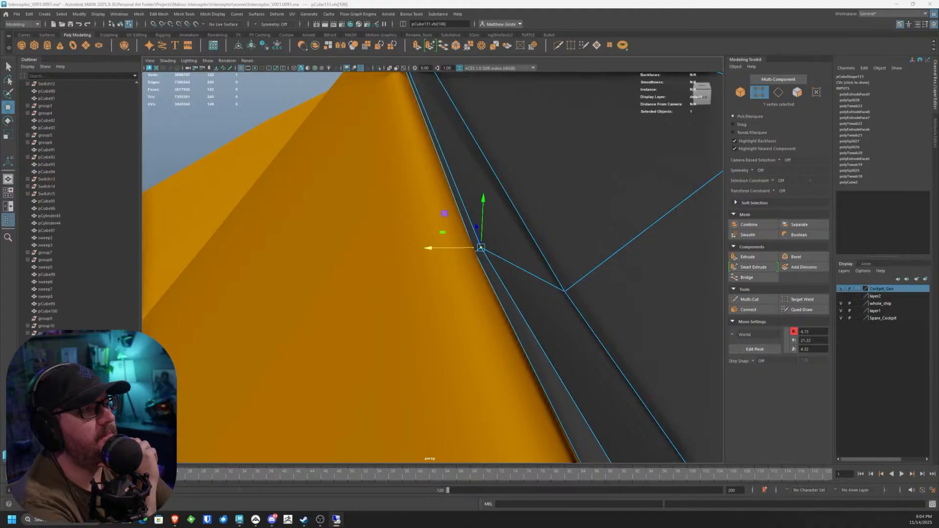
Step: Fit the extruded strip's two outer vertices at Z 3.35 against the hull at about X 4.05
left_click_drag(434, 234, 452, 167, "alt")
left_click(440, 170)
left_click_drag(407, 147, 479, 155)
left_click_drag(442, 126, 369, 169, "alt")
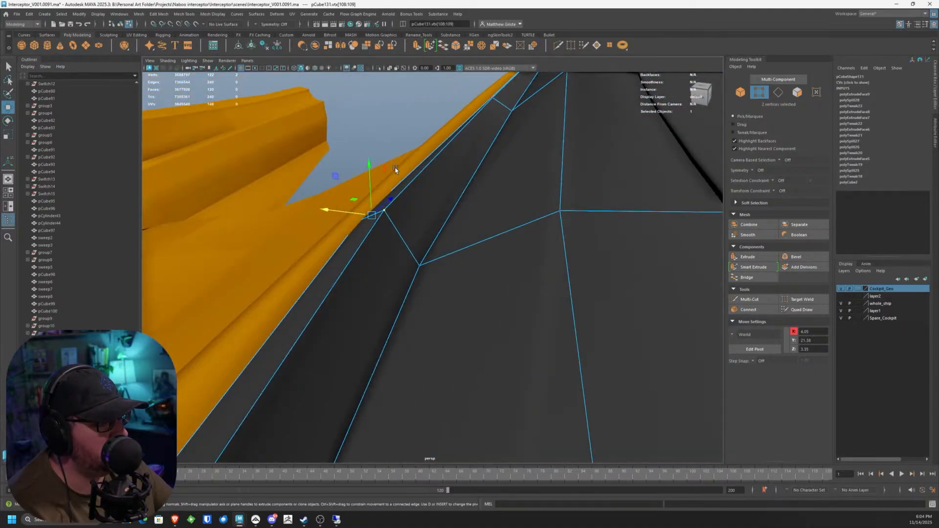
left_click_drag(370, 178, 370, 180)
Step: Fit the extruded strip's two outer vertices at Z 2.12 sideways against the hull at about Y 21.44
left_click_drag(369, 179, 511, 166, "alt")
mouse_move(552, 200)
left_mouse_down("alt")
mouse_move(541, 195)
mouse_move(592, 214)
mouse_move(552, 189)
mouse_move(549, 210)
left_mouse_up("alt")
key("e")
key("r")
key("w")
left_click_drag(549, 102, 416, 237)
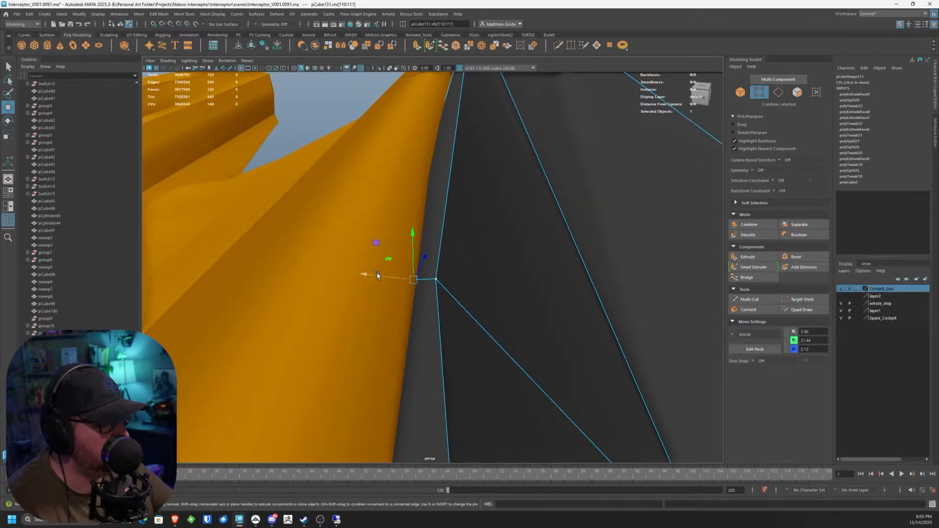
left_click_drag(377, 275, 522, 272)
middle_click_drag(382, 239, 706, 197, "alt")
Step: Insert an edge loop across the filler piece between the existing loops at Z 3.35 and Z 2.12 using Multi-Cut
left_click(737, 298)
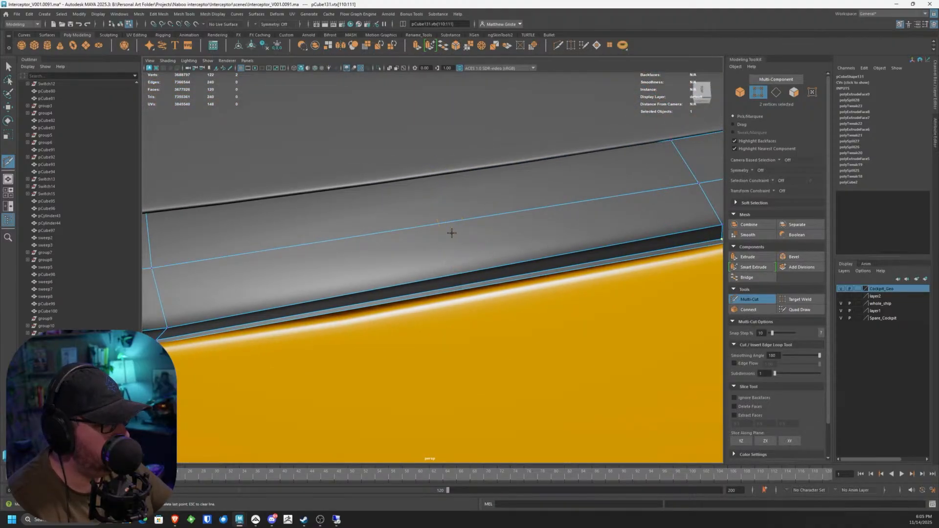
left_click(451, 233, "ctrl")
left_click_drag(452, 232, 504, 254, "alt")
key("q")
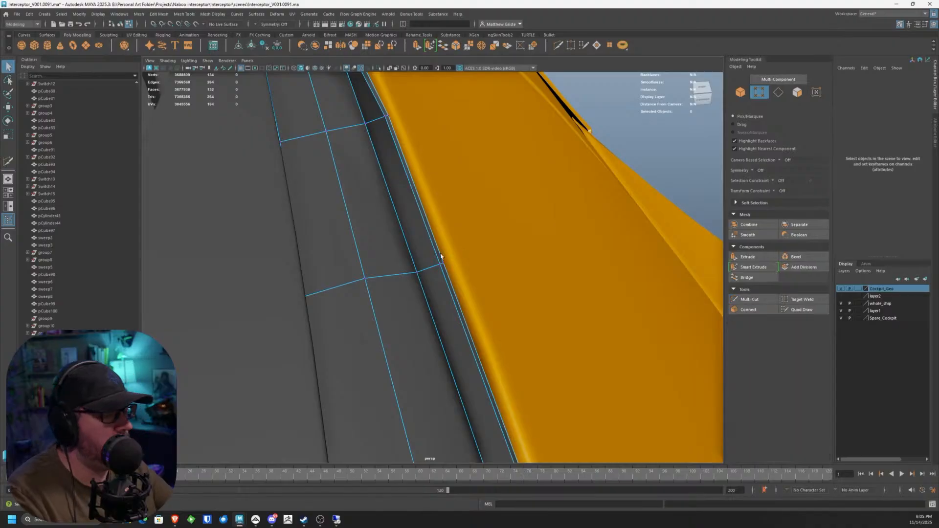
Step: Move the new loop's two outer strip vertices at Z 2.70 against the hull to about X 3.95, Y 21.41
scroll(440, 255, "up", 5)
left_click_drag(442, 254, 541, 233, "alt")
key("w")
scroll(524, 224, "down", 5)
left_click_drag(413, 198, 553, 273, "alt")
middle_click_drag(553, 272, 617, 305, "alt")
scroll(427, 165, "up", 3)
scroll(428, 166, "up", 4)
middle_click_drag(428, 166, 427, 242, "alt")
scroll(426, 206, "up", 2)
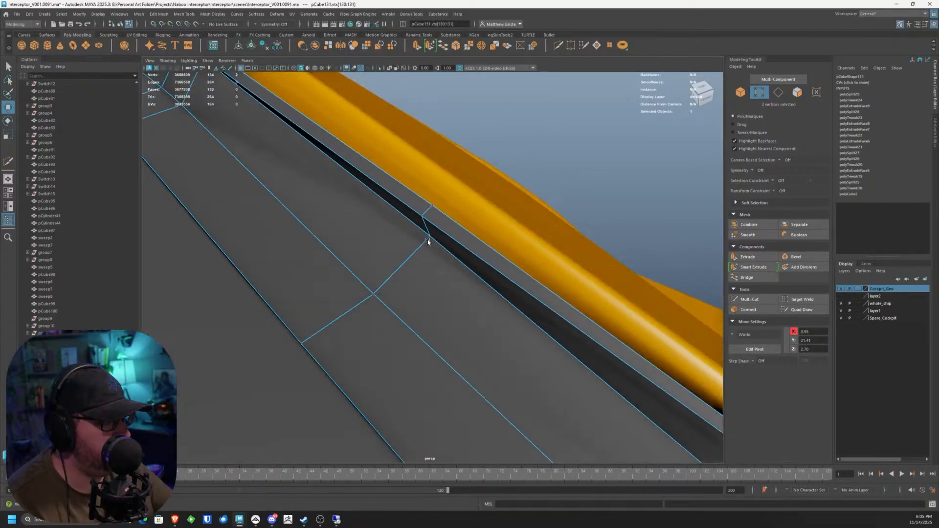
left_click_drag(428, 240, 429, 220, "alt")
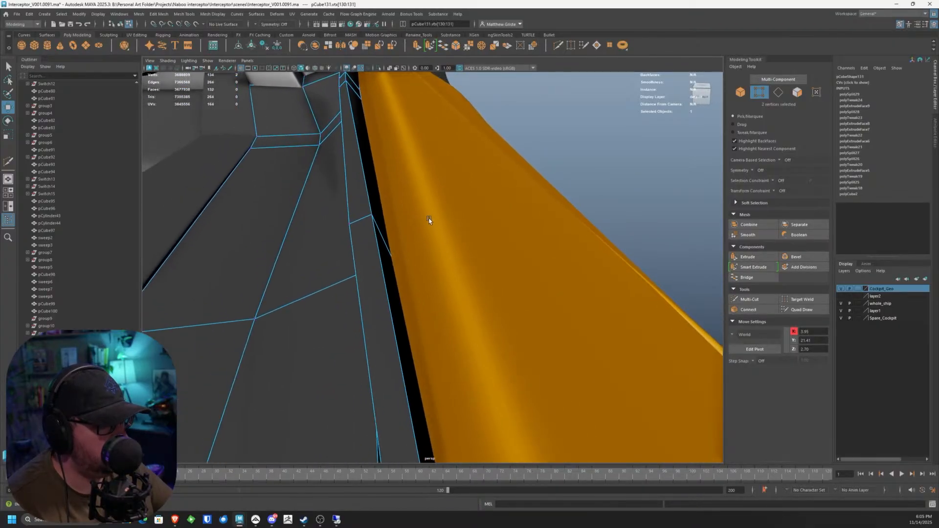
Step: Move the extruded strip's two outer vertices at Z 1.11 toward the hull and adjust one separately to about X 3.66
left_click(364, 224)
right_click_drag(358, 226, 333, 217)
left_click_drag(378, 237, 448, 227)
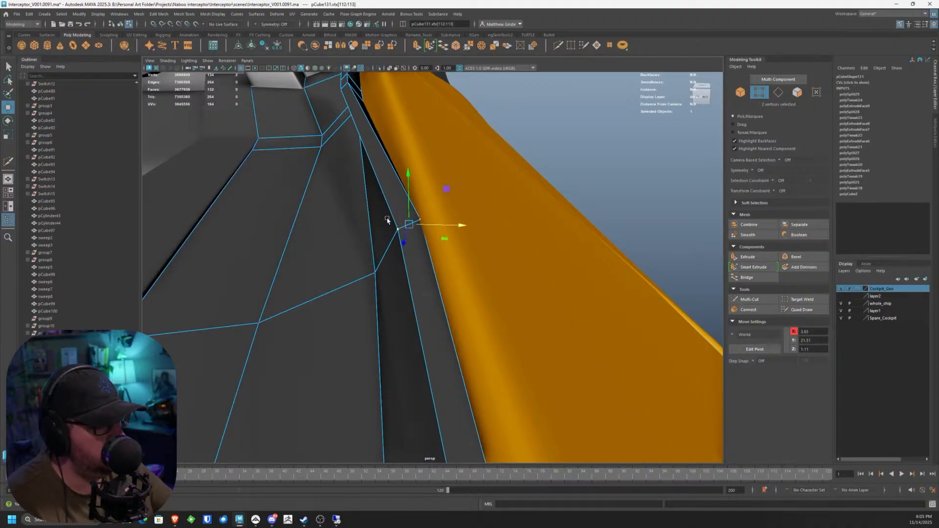
left_click_drag(387, 218, 453, 271)
left_click_drag(526, 337, 515, 335)
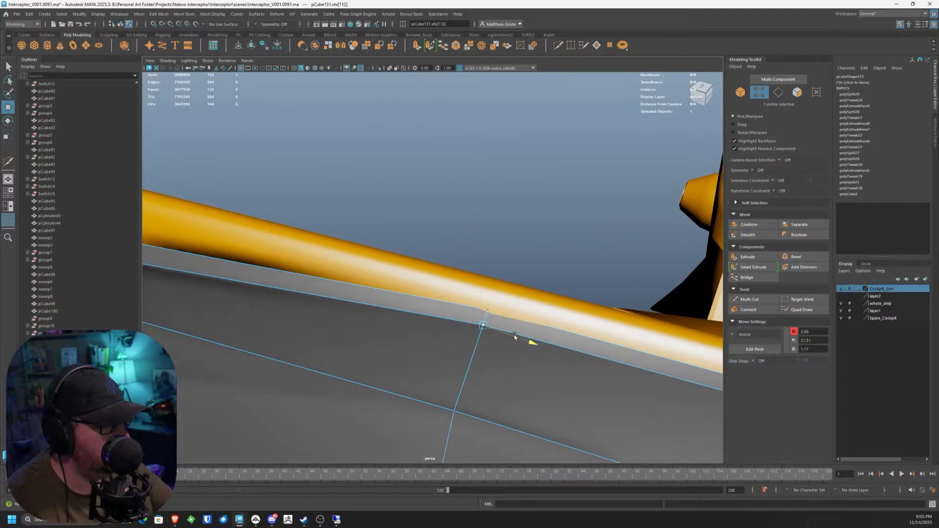
left_click_drag(499, 300, 430, 277, "alt")
Step: Raise the two strip vertices at Z 1.10 to about Y 21.52 and adjust them sideways against the hull
mouse_move(381, 223)
left_mouse_down()
mouse_move(378, 213)
mouse_move(385, 218)
left_mouse_up()
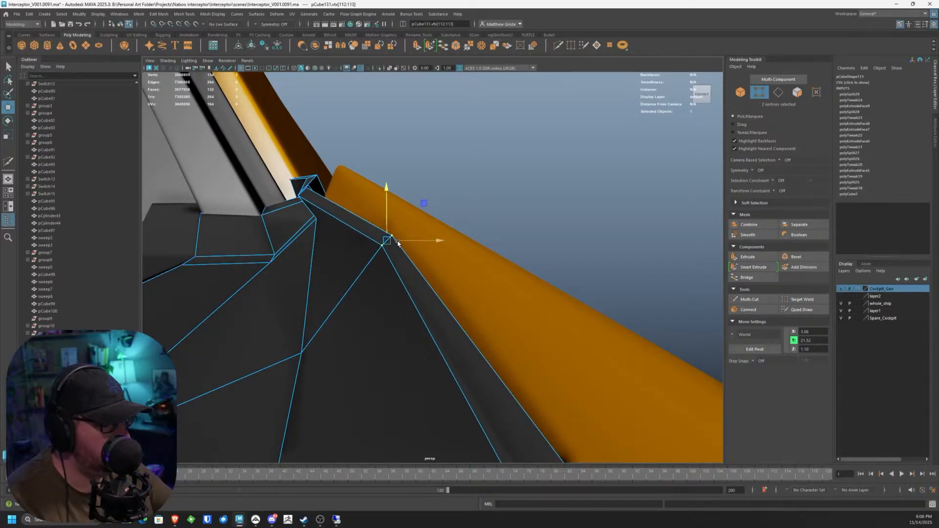
key("e")
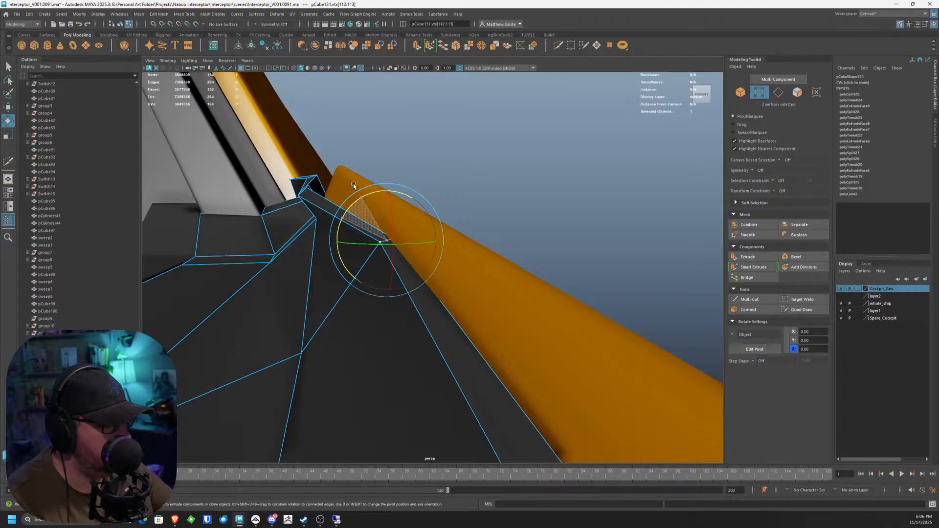
key("w")
left_click_drag(405, 241, 577, 280)
left_click(417, 198)
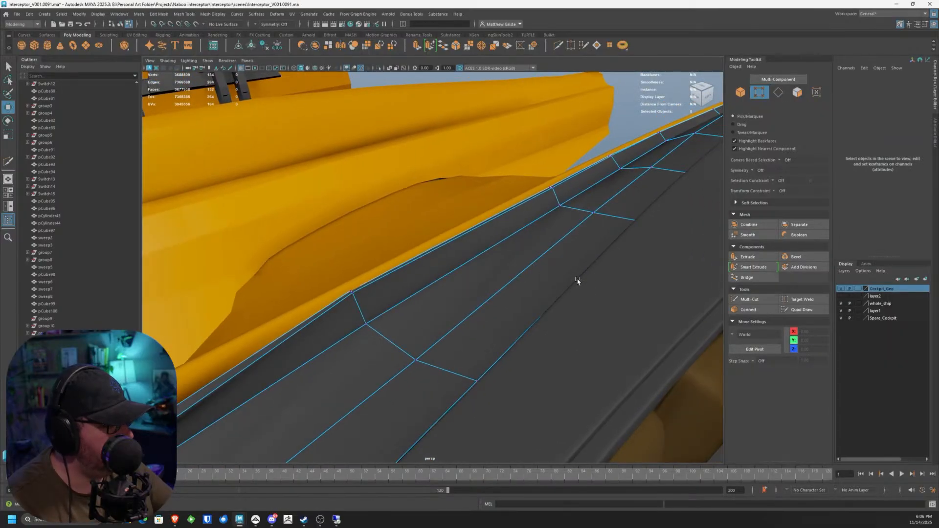
Step: Insert an edge loop across the filler piece midway between the existing loops at Z 2.12 and Z 1.10
left_click(743, 299)
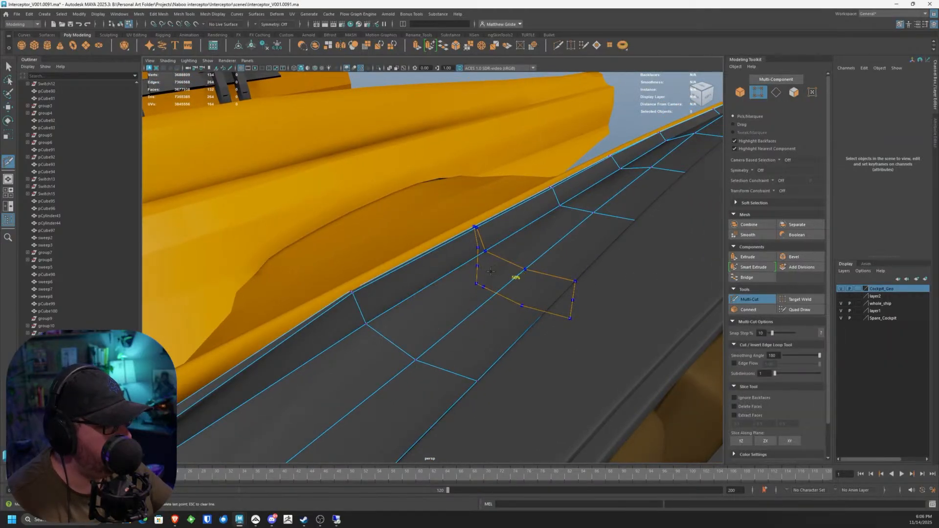
left_click_drag(406, 267, 420, 282, "alt")
key("q")
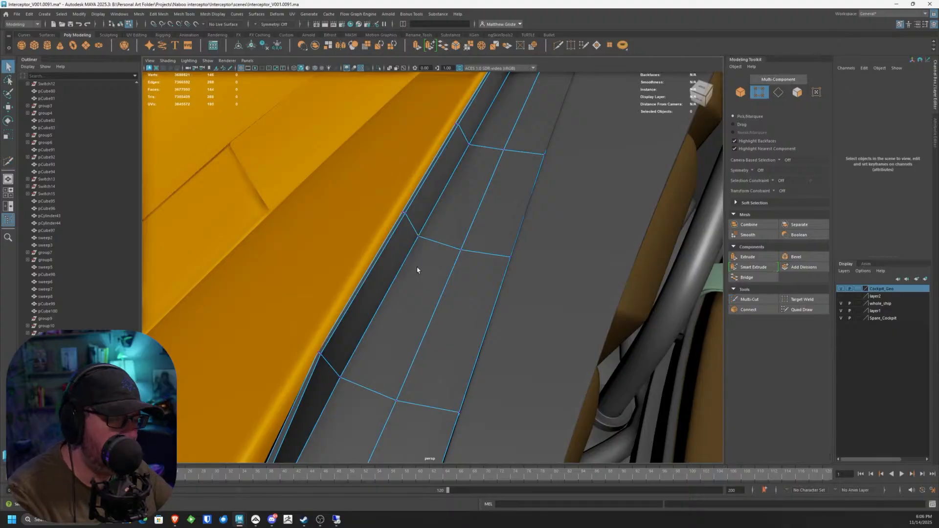
Step: Shift the new loop's outer vertices at Z 1.60 toward the hull to about X 3.74
left_click_drag(380, 195, 436, 261)
right_click_drag(406, 220, 432, 260, "alt")
key("w")
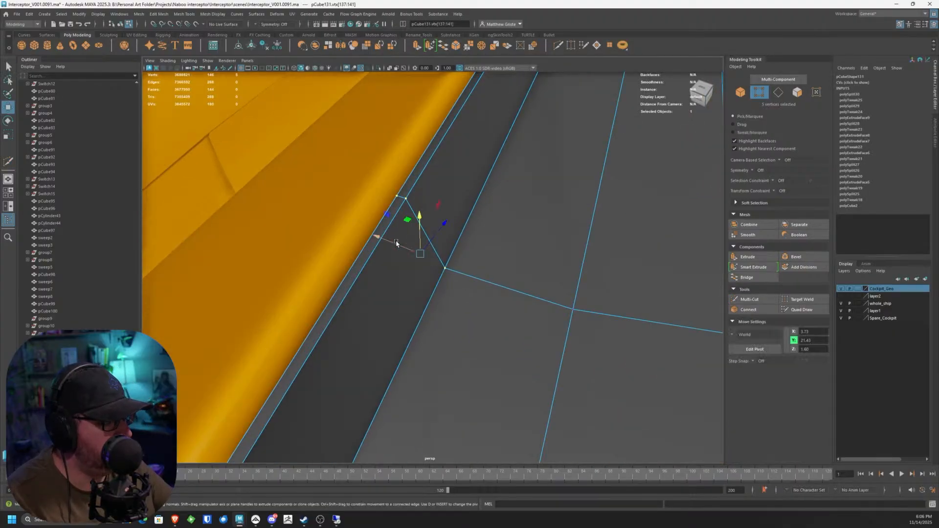
left_click_drag(395, 243, 391, 240)
scroll(399, 235, "down", 3)
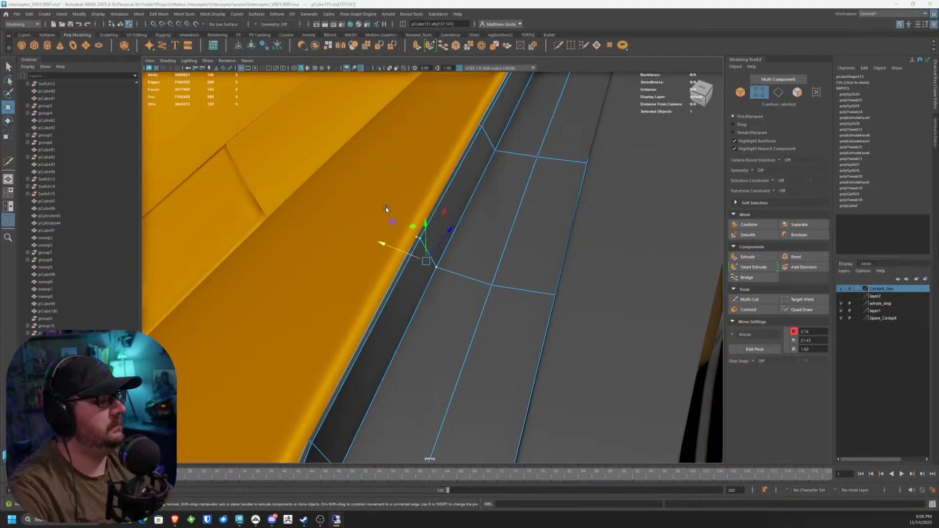
Step: Adjust the group of outer strip vertices at about Z 0.21 sideways against the hull
left_click_drag(386, 209, 242, 254, "alt")
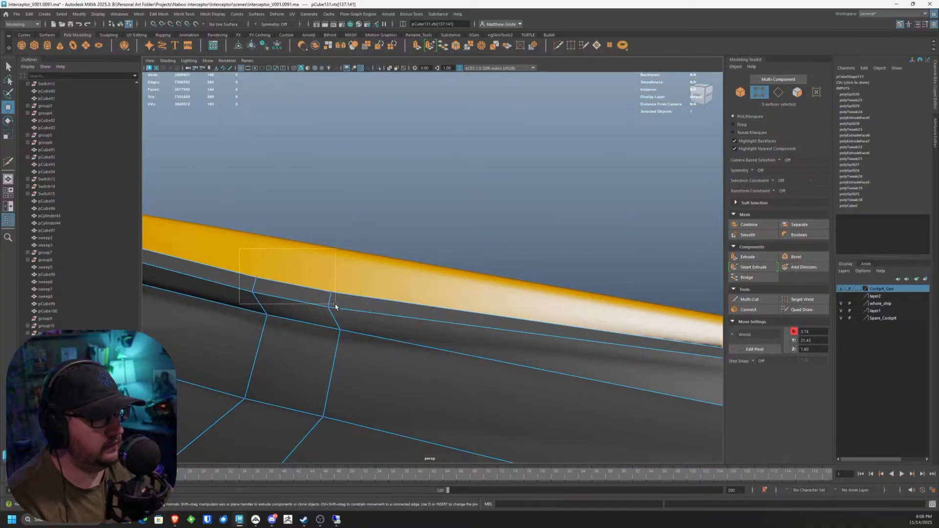
left_click_drag(336, 307, 338, 309)
middle_click_drag(337, 309, 412, 272, "alt")
left_click_drag(413, 272, 348, 275, "alt")
middle_click_drag(443, 272, 365, 254, "alt")
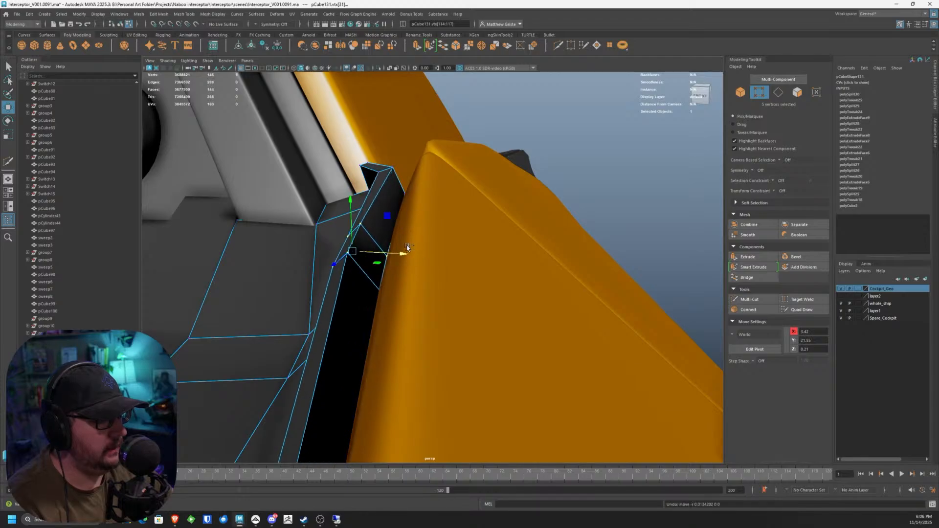
left_click_drag(406, 248, 371, 259, "alt")
Step: Fit the two strip vertices at Z 0.15 against the hull at about X 3.45, Y 21.56
left_click_drag(411, 314, 391, 274, "alt")
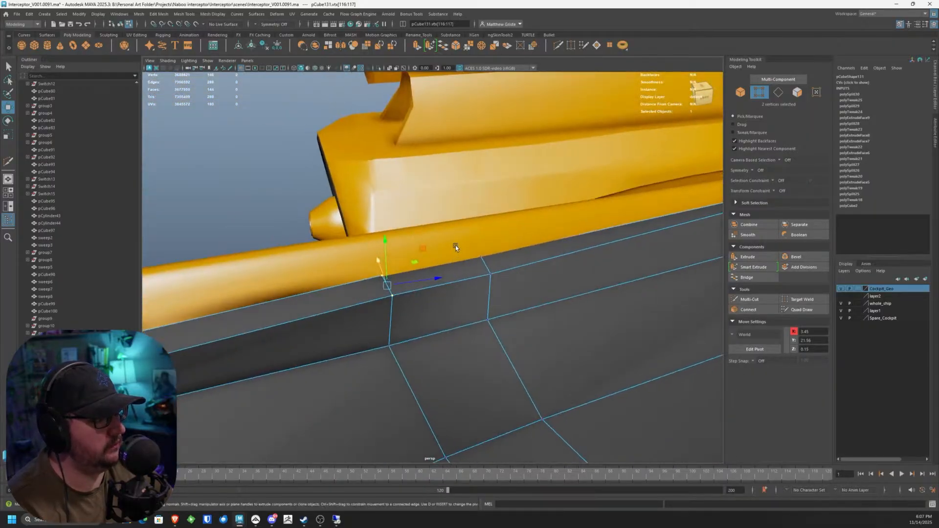
left_click_drag(462, 246, 498, 275)
left_click_drag(498, 274, 498, 243, "alt")
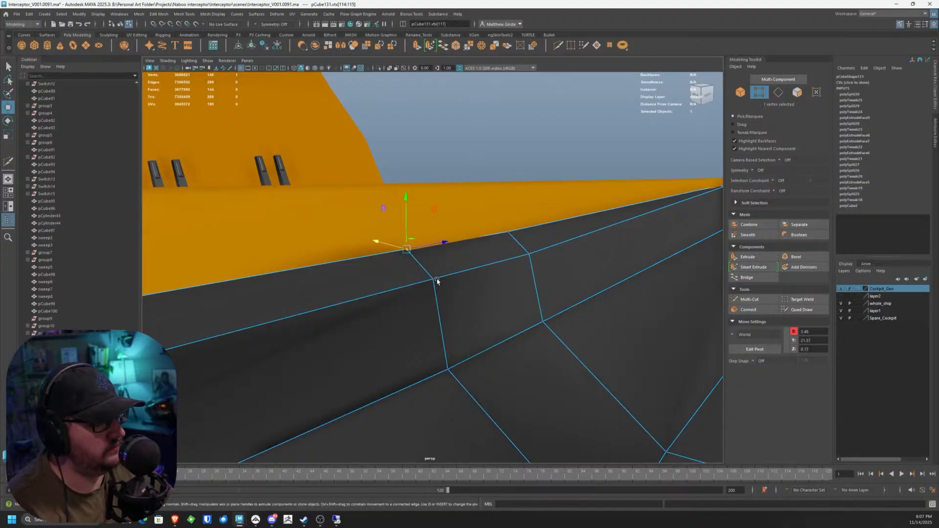
key("ctrl+z")
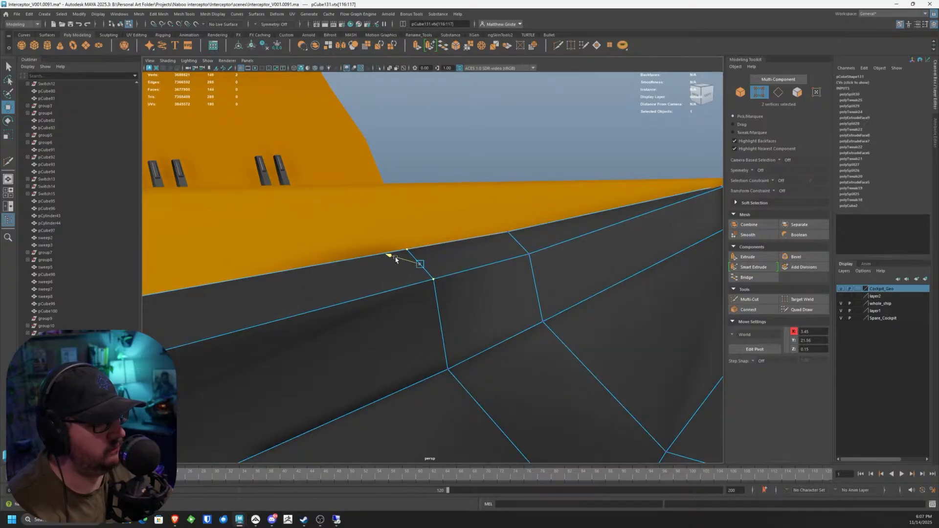
Step: Move the strip's inner corner vertex at Z -0.22 toward the hull to about X 3.38
left_click_drag(405, 264, 383, 222, "alt")
right_click_drag(384, 222, 384, 252, "alt")
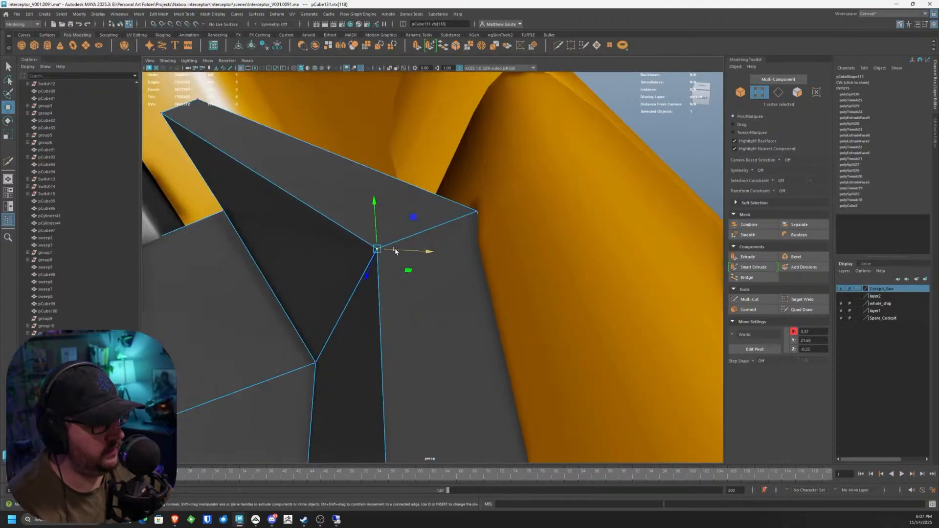
left_click_drag(396, 251, 510, 295, "ctrl+shift")
scroll(406, 250, "down", 6)
middle_click_drag(509, 295, 386, 252, "alt")
scroll(382, 269, "up", 3)
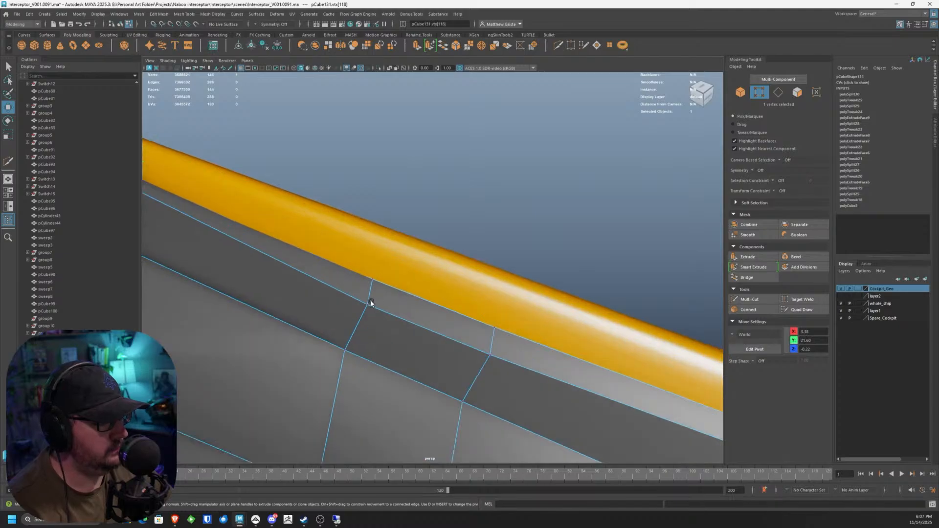
Step: Raise the two inner strip vertices around Z 0.21 to about Y 21.56
left_click(444, 324)
right_click_drag(392, 301, 373, 313)
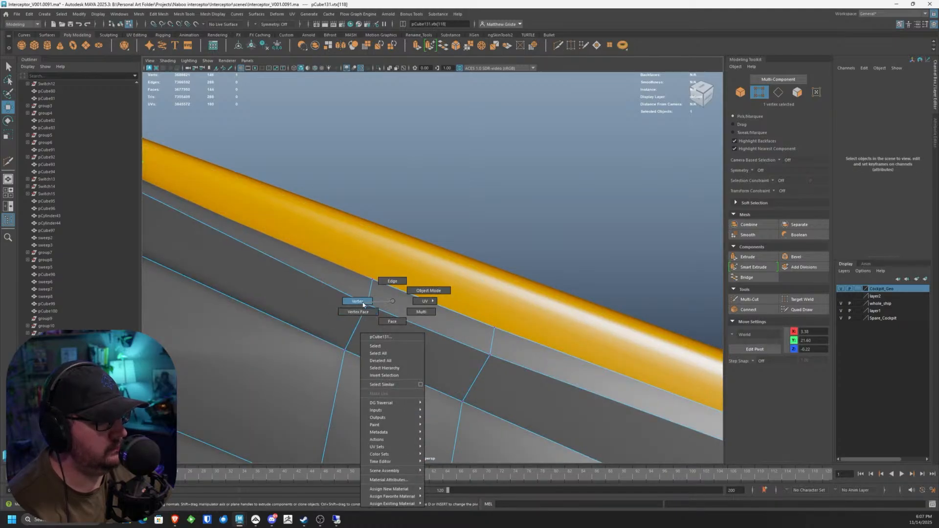
right_click_drag(386, 280, 344, 301)
double_click(367, 303)
left_click(367, 304)
left_click(489, 355, "shift")
left_click_drag(489, 355, 415, 294, "alt")
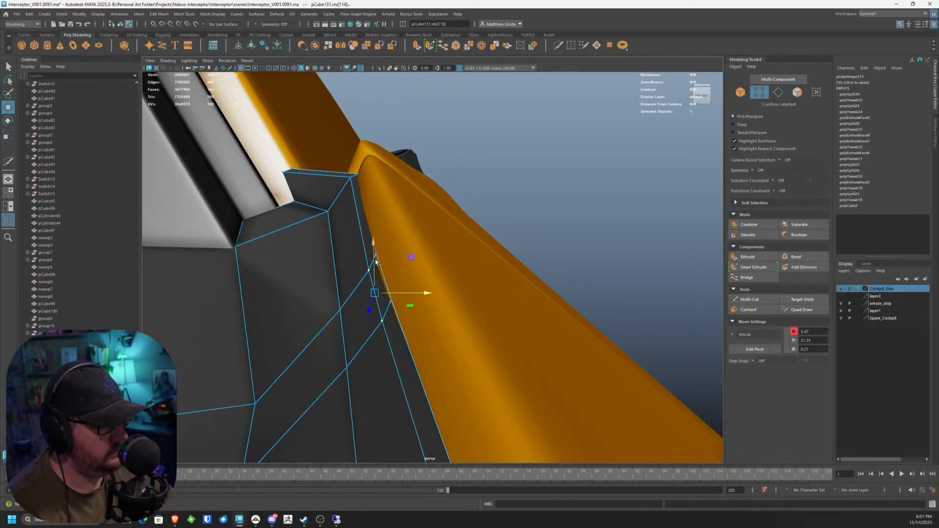
left_click_drag(376, 262, 372, 242)
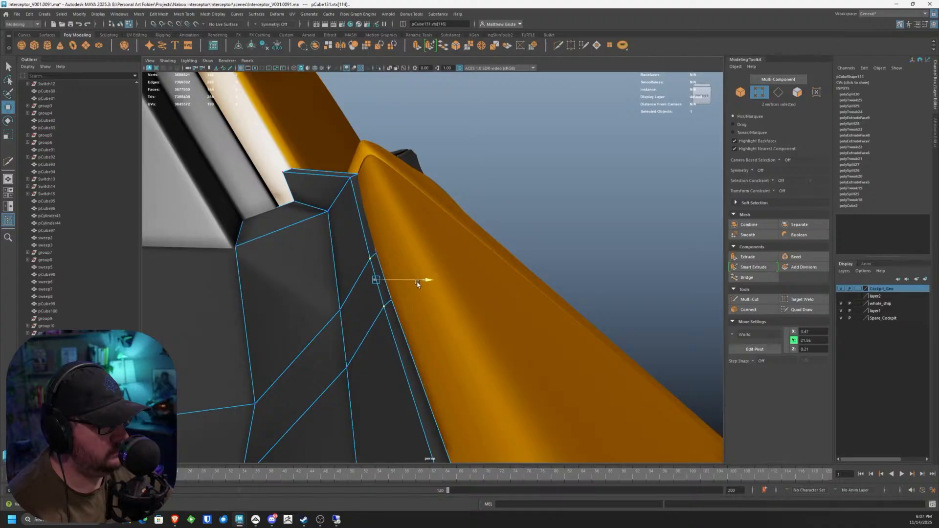
left_click_drag(417, 283, 491, 330, "alt")
left_click_drag(491, 331, 356, 297, "alt")
Step: Return the filler piece to object mode, check its fit beside the hull, and isolate it in the viewport
right_click_drag(469, 267, 507, 255)
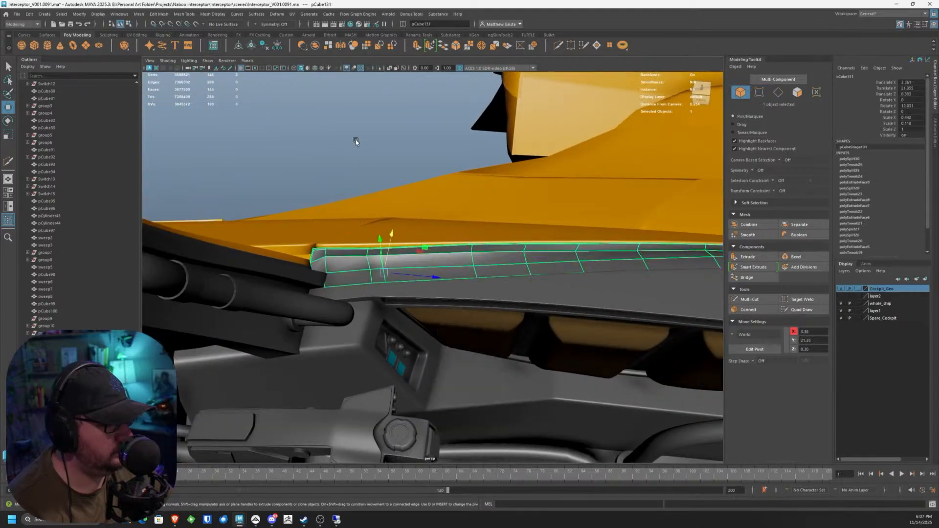
left_click(356, 142)
left_click_drag(356, 141, 536, 261, "alt")
left_click(461, 242)
key("ctrl+1")
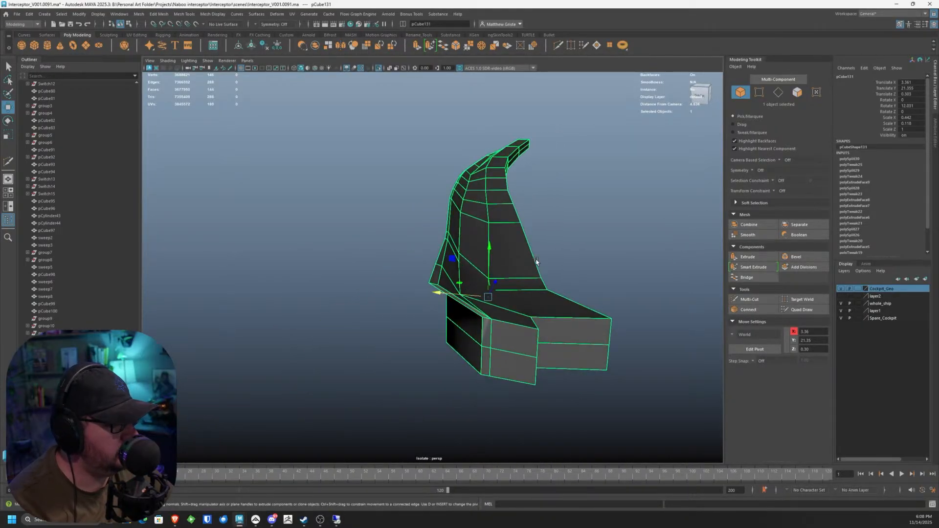
Step: Insert supporting edge loops with Multi-Cut close to the edges of the filler piece's raised strip
left_click(756, 300)
scroll(490, 298, "up", 3)
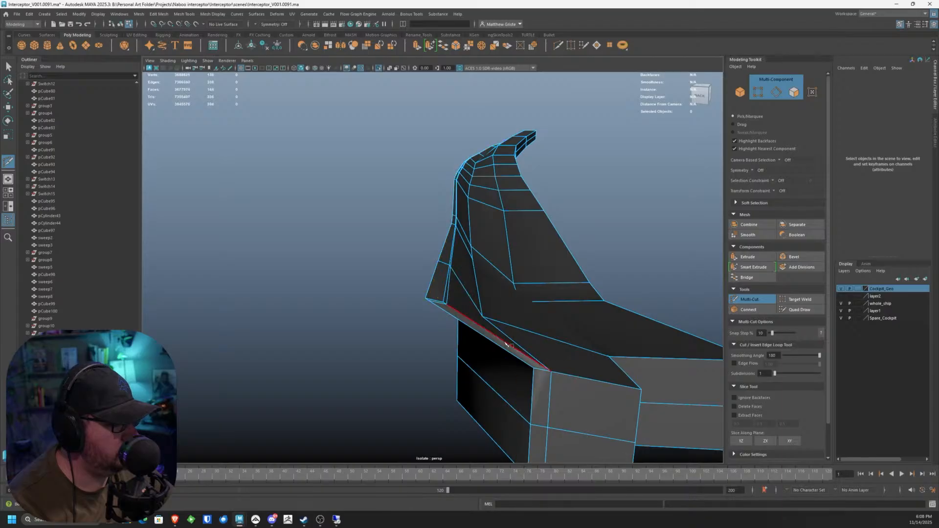
left_click(540, 364, "ctrl")
left_click_drag(503, 356, 363, 257, "alt")
left_click(316, 230, "ctrl")
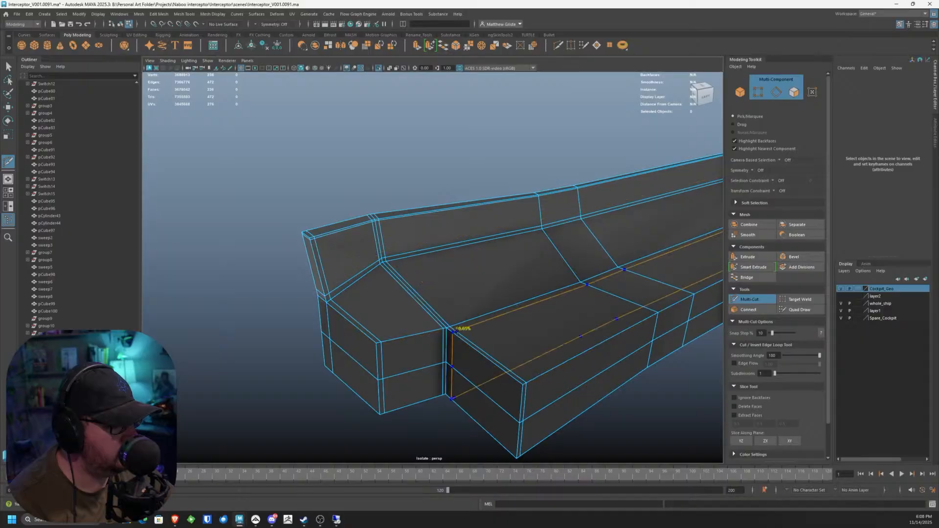
Step: Add supporting edge loops beside the inner step corner and the outer block corners of the filler piece's profile
left_click(451, 330, "ctrl")
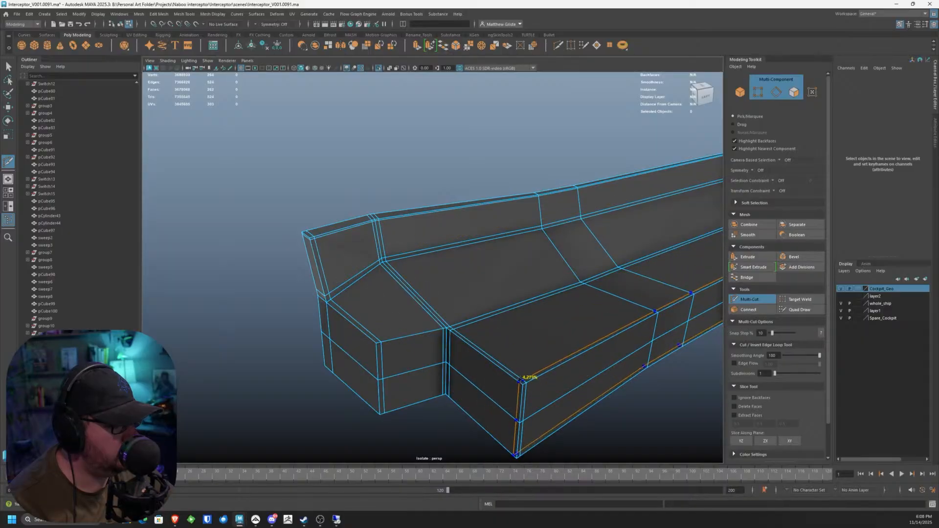
left_click(376, 339, "ctrl")
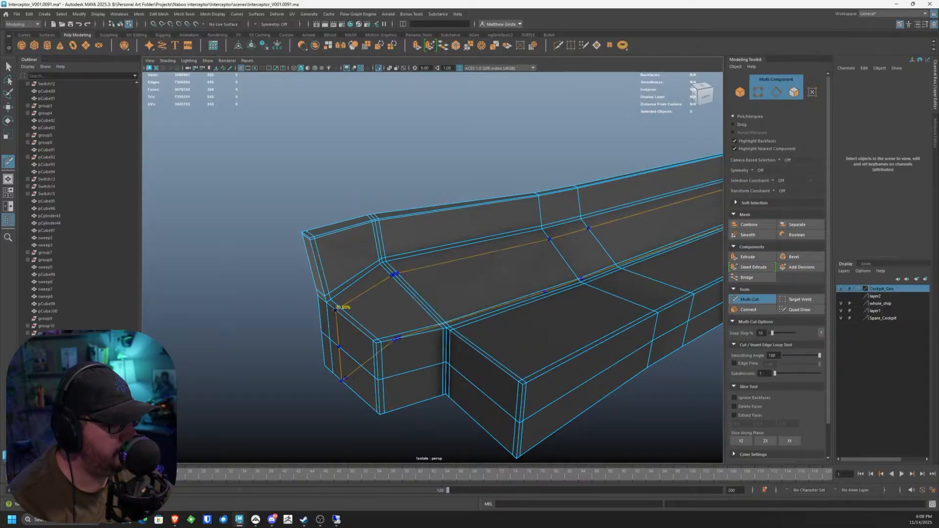
left_click(332, 300, "ctrl")
Step: Insert a supporting edge loop close to the corner at the filler piece's far end
scroll(551, 299, "down", 7)
middle_click_drag(695, 288, 577, 307, "alt")
scroll(577, 307, "down", 3)
left_click_drag(577, 309, 522, 275, "alt")
middle_click_drag(447, 281, 433, 232, "alt")
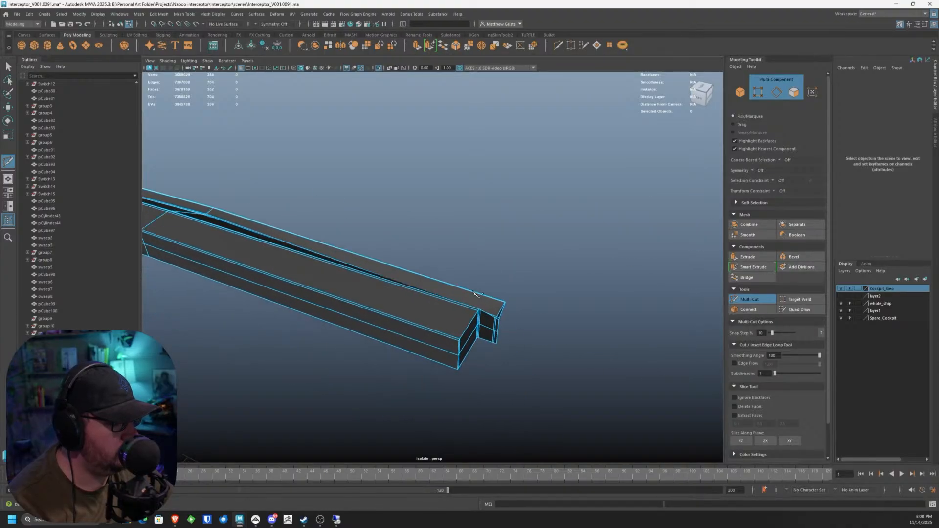
left_click(458, 335, "ctrl")
scroll(458, 335, "down", 3)
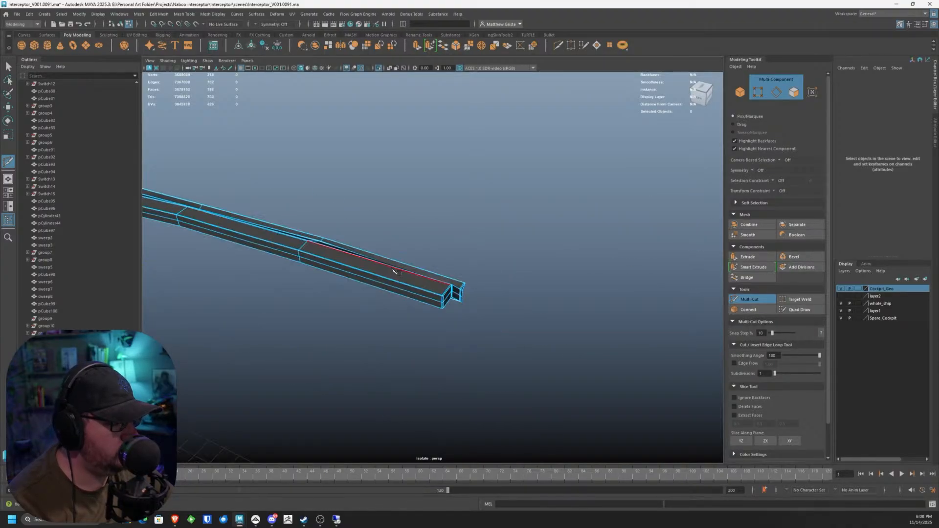
Step: Leave isolation, turn on smooth mesh preview for the filler piece, and check its fit beside the cockpit rail
key("q")
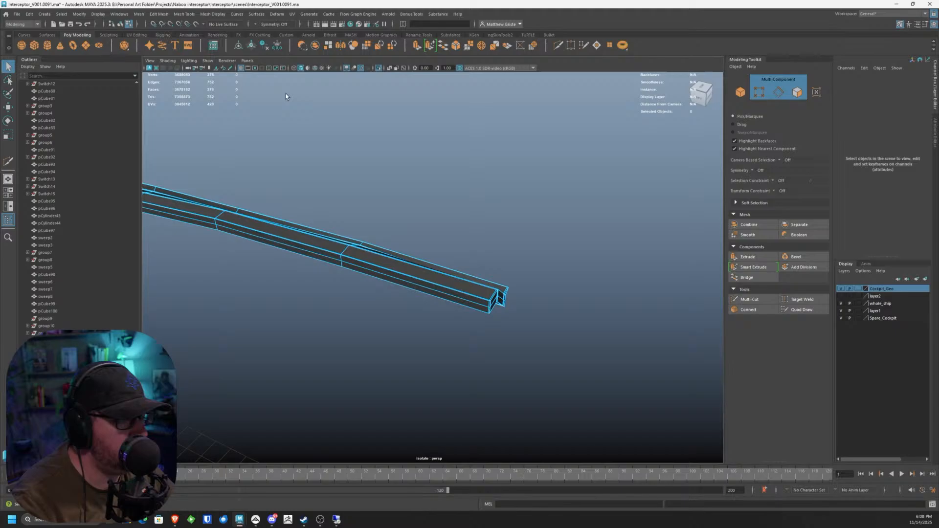
left_click(208, 61)
mouse_move(229, 72)
left_click(336, 75)
left_click_drag(358, 196, 570, 280, "alt")
left_click(569, 282)
key("3")
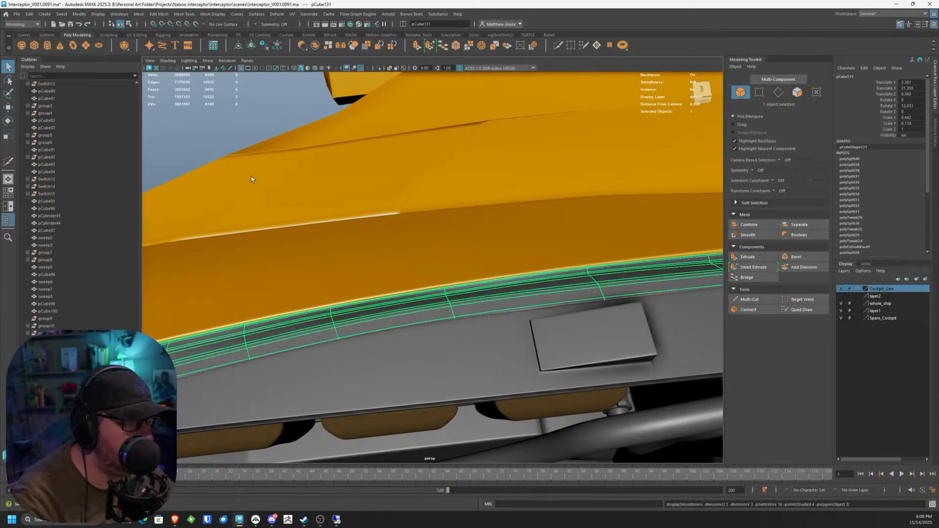
left_click(248, 118)
left_click_drag(248, 118, 440, 191, "alt")
middle_click_drag(441, 191, 462, 176, "alt")
left_click_drag(462, 176, 448, 268, "alt")
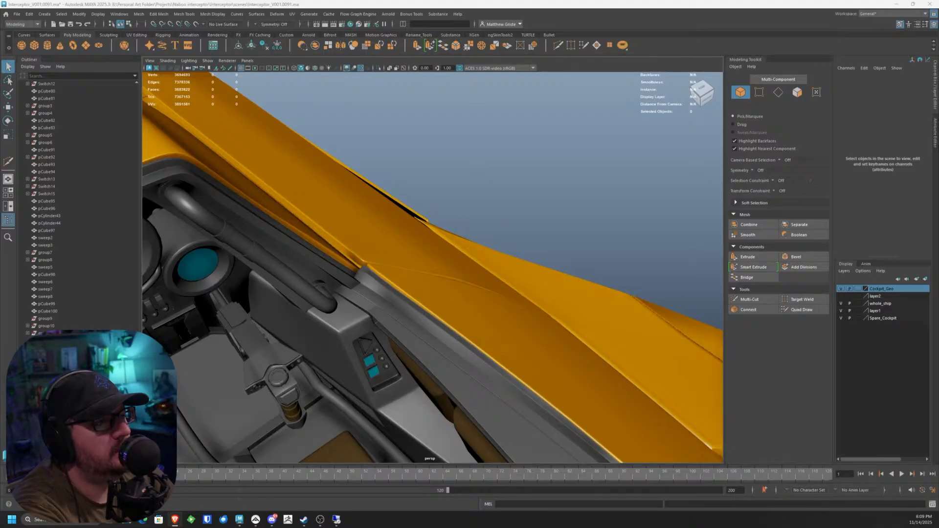
Step: Search the Plug-in Manager for "glt" and close it without changing any plug-in
left_click(212, 14)
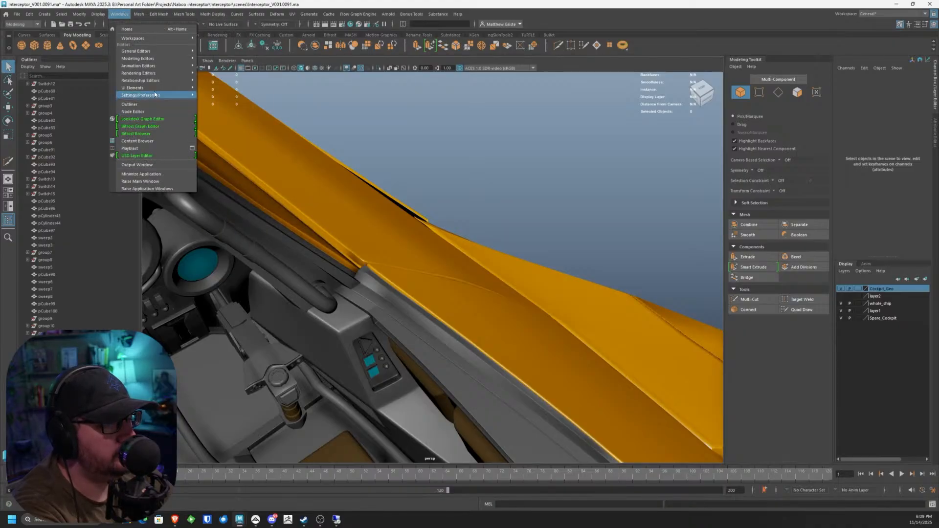
mouse_move(155, 95)
left_click(240, 142)
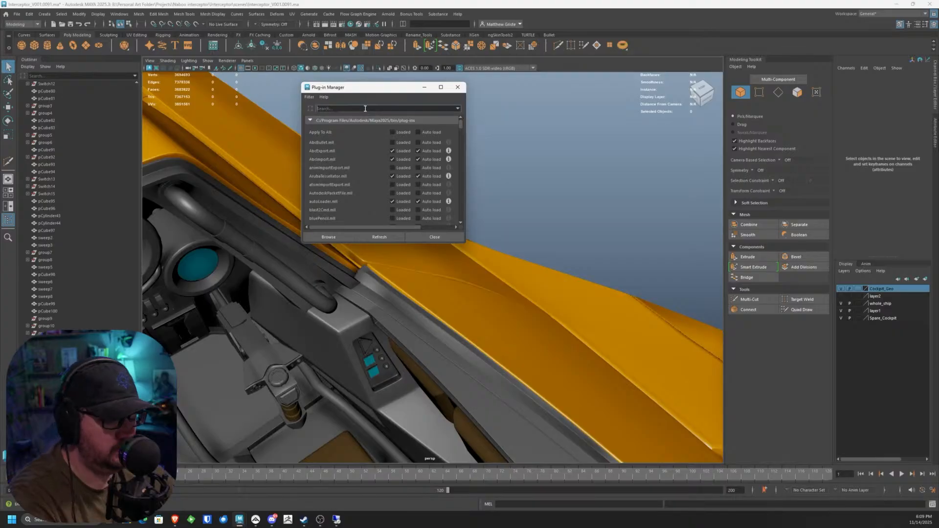
type("glt")
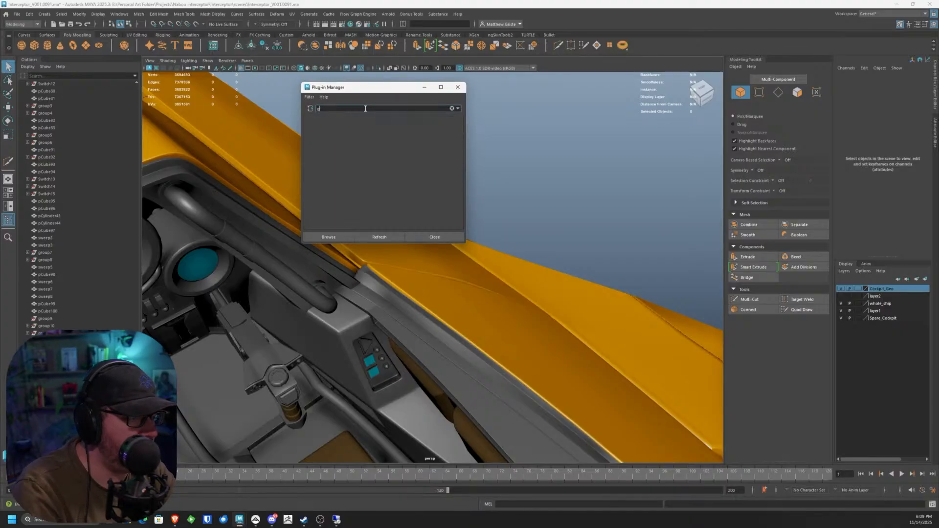
key("BackSpace")
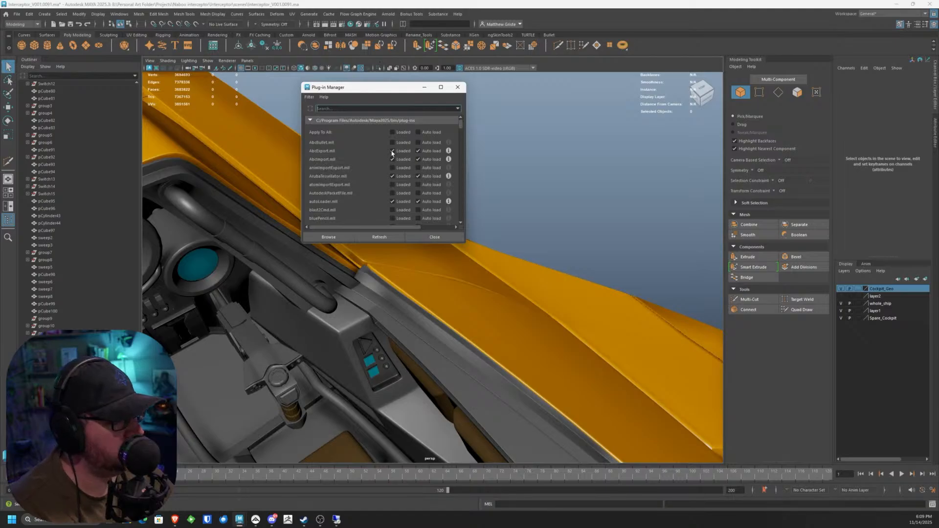
left_click(458, 87)
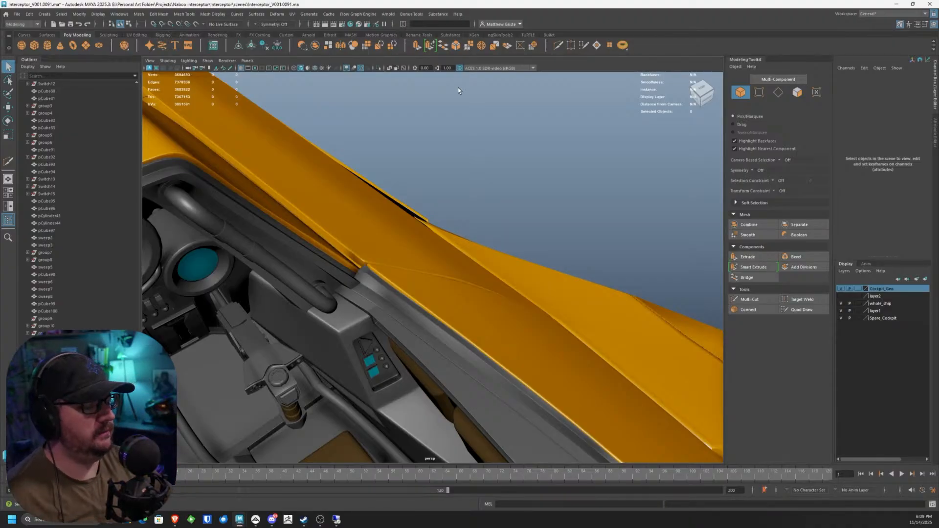
Step: Examine the cockpit surroundings and the filler piece's fit between side rail and hull from several angles
left_click(189, 521)
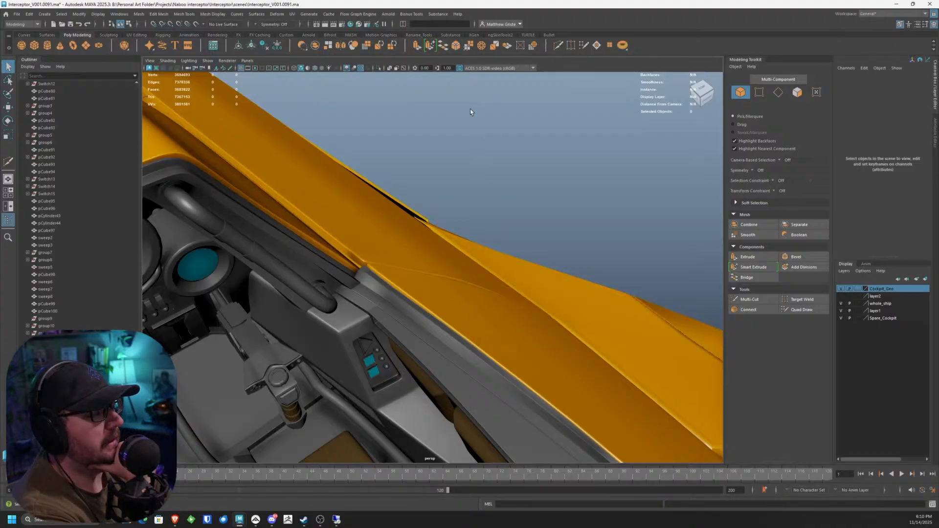
left_click_drag(471, 111, 361, 195, "alt")
right_click_drag(361, 195, 417, 240, "alt")
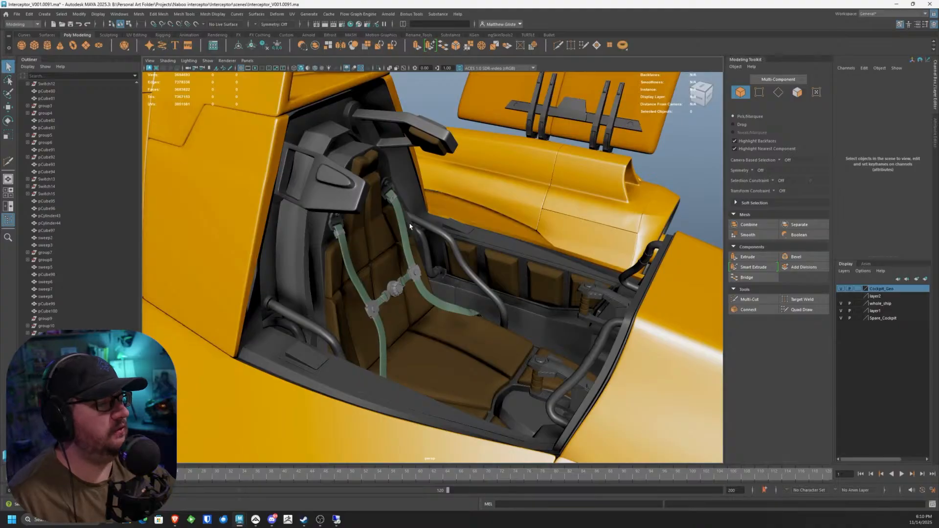
left_click_drag(561, 163, 413, 272, "alt")
middle_click_drag(414, 272, 444, 225, "alt")
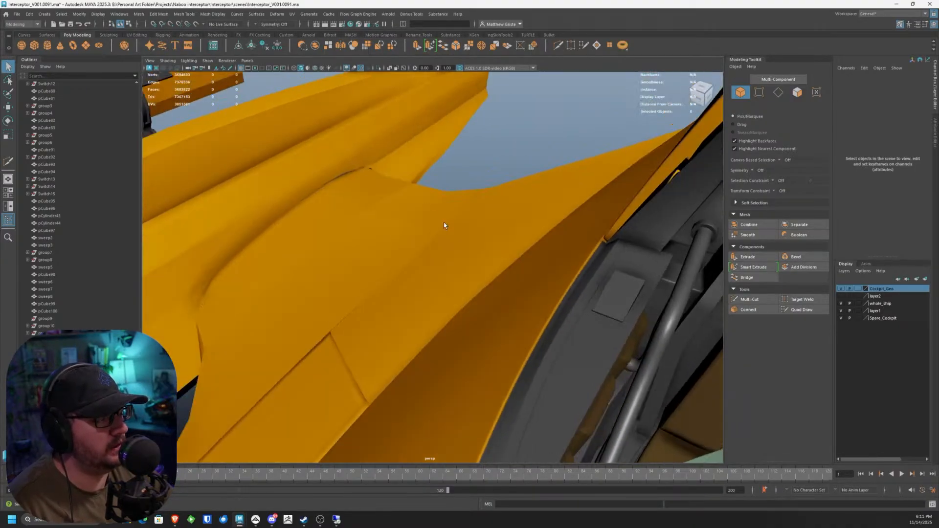
middle_click_drag(649, 290, 465, 272, "alt")
right_click_drag(465, 272, 440, 285, "alt")
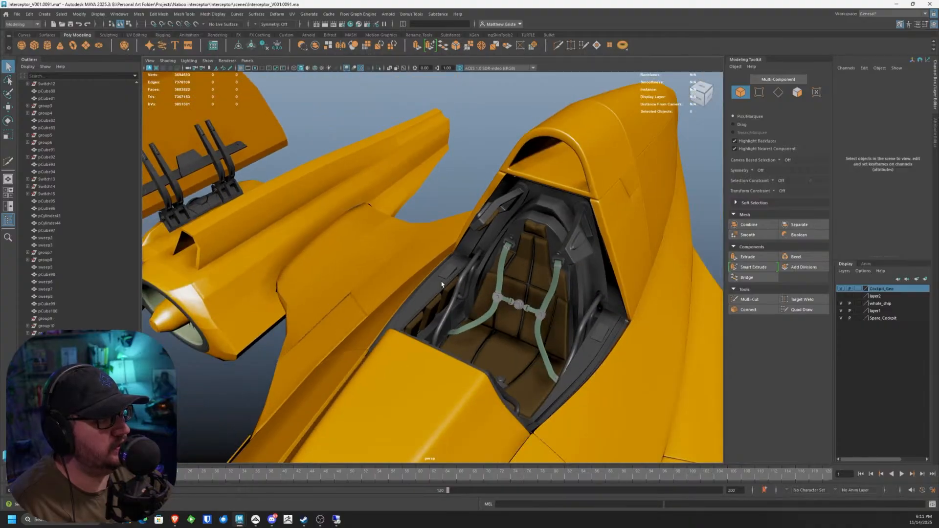
left_click_drag(440, 285, 555, 285, "alt")
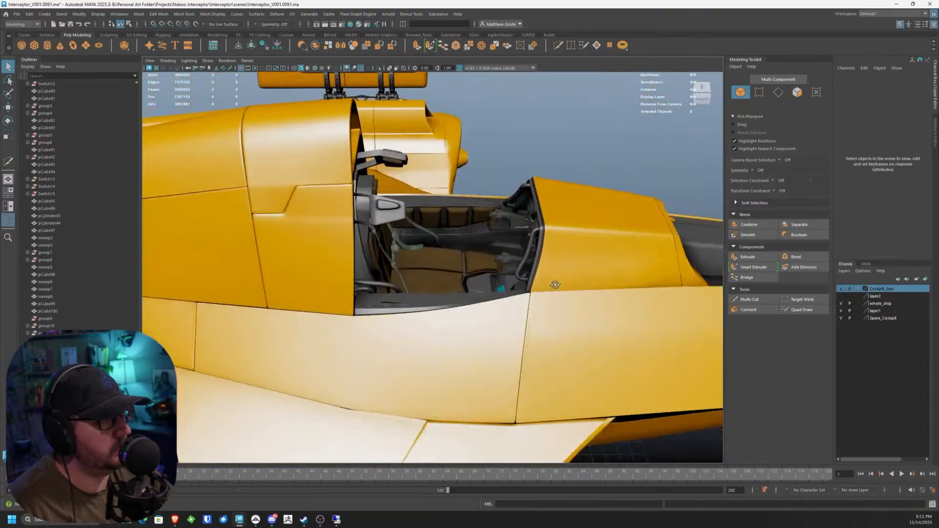
scroll(412, 324, "up", 5)
middle_click_drag(396, 327, 494, 245, "alt")
scroll(494, 245, "up", 4)
left_click_drag(494, 245, 462, 303, "alt")
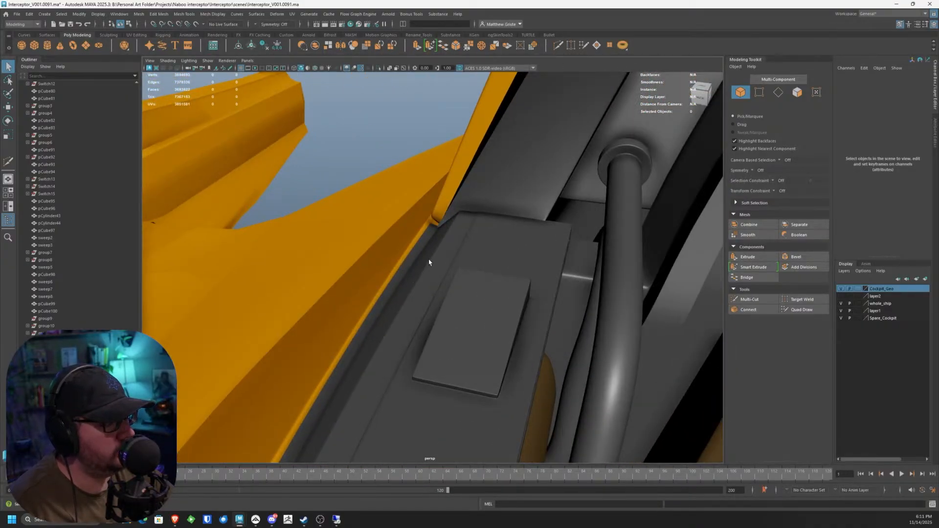
Step: Duplicate the filler piece, freeze the copy's transformations, and mirror it to the cockpit's opposite side with Scale X -1
left_click(429, 260)
middle_click_drag(461, 303, 406, 281, "alt")
scroll(406, 281, "down", 3)
left_click_drag(406, 281, 489, 285, "alt")
middle_click_drag(489, 285, 475, 285, "alt")
left_click_drag(475, 285, 525, 265, "alt")
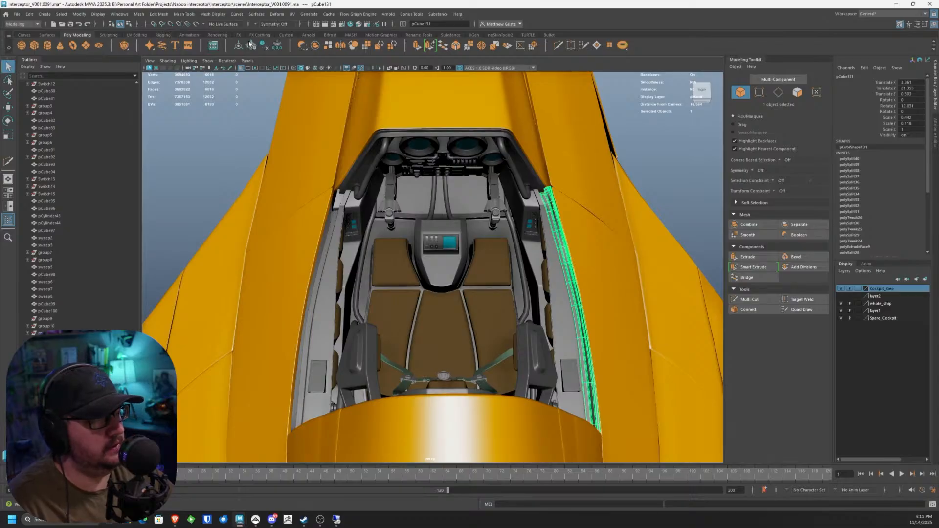
key("ctrl+d")
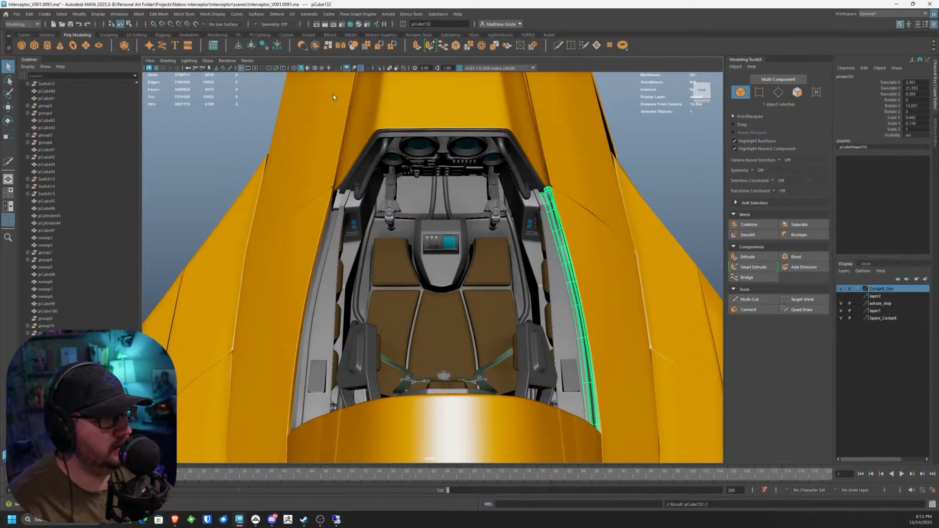
left_click(264, 45)
left_click(917, 118)
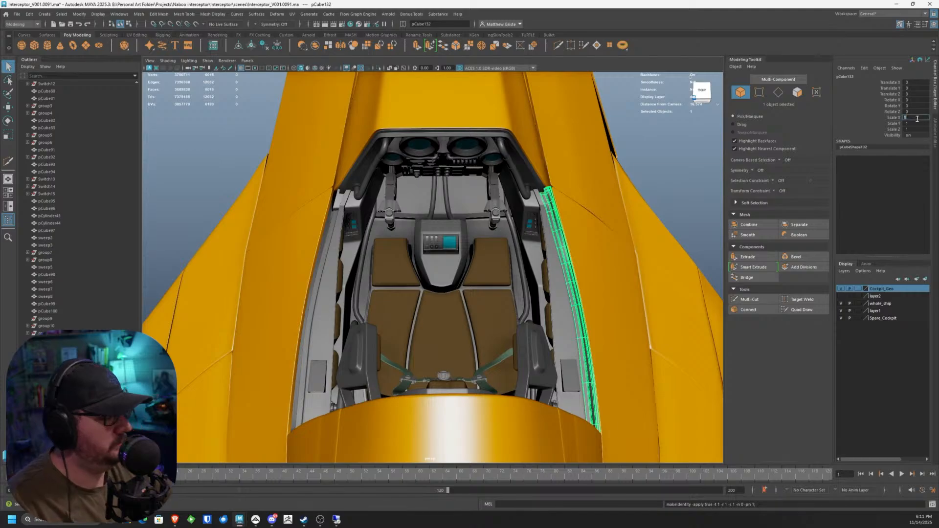
type("-1")
key("Return")
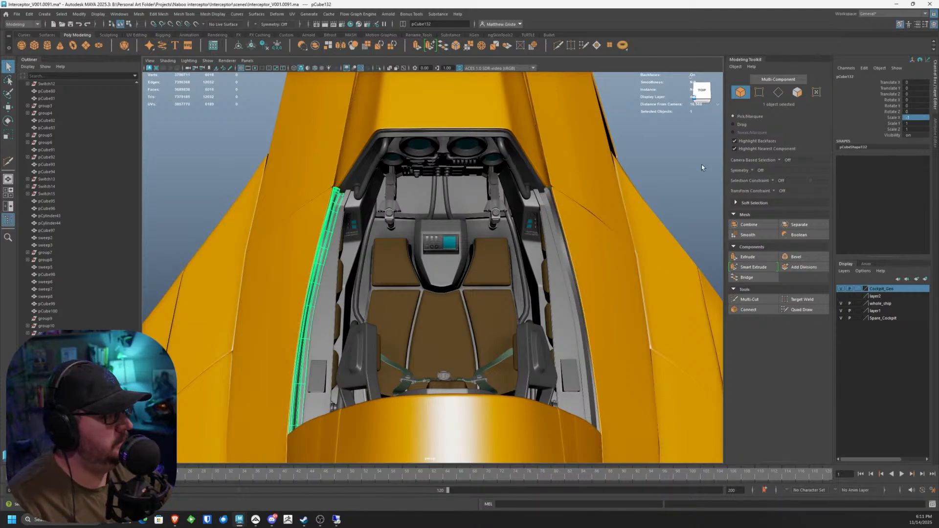
left_click(648, 174)
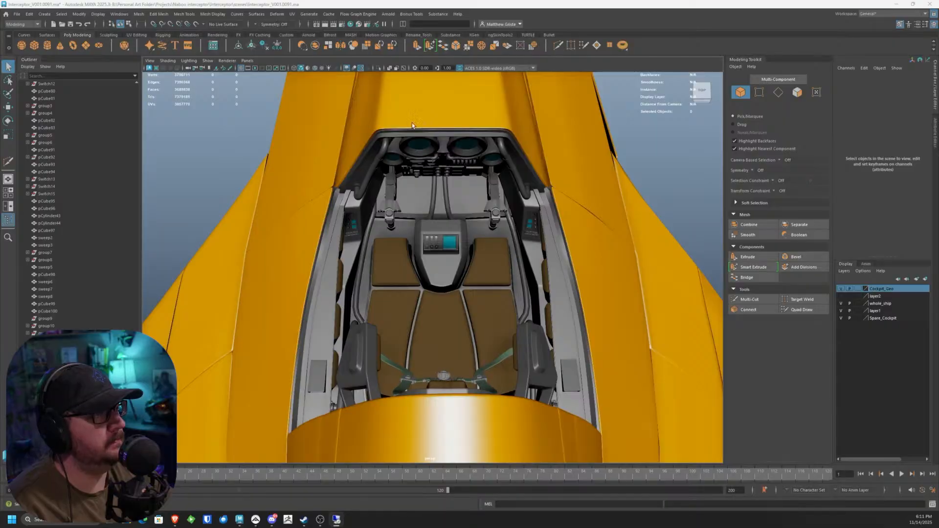
Step: Examine the original and mirrored filler pieces along both cockpit sides for gaps against the hull and rails
left_click_drag(596, 256, 401, 215, "alt")
right_click_drag(401, 216, 491, 149, "alt")
middle_click_drag(491, 149, 419, 239, "alt")
left_click_drag(419, 242, 442, 248, "alt")
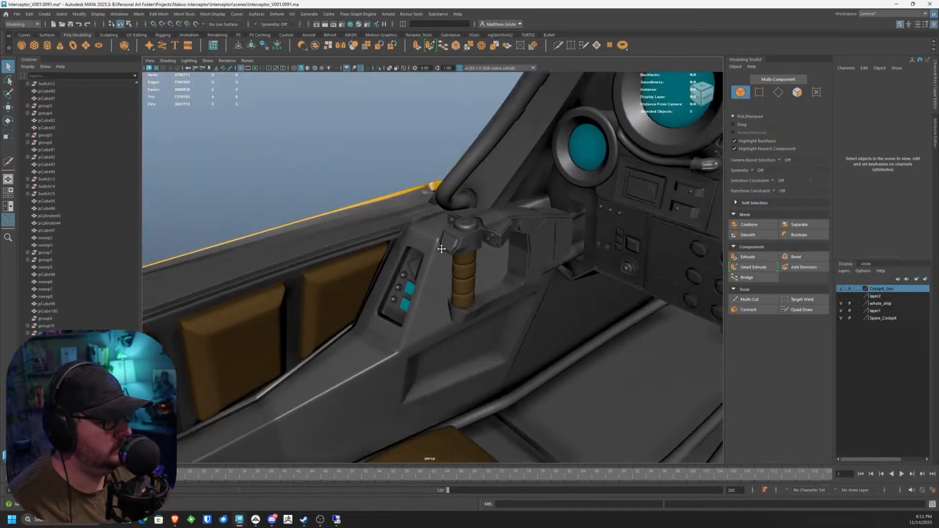
right_click_drag(442, 248, 505, 222, "alt")
left_click_drag(505, 222, 388, 268, "alt")
middle_click_drag(388, 269, 626, 274, "alt")
left_click_drag(626, 274, 426, 255, "alt")
middle_click_drag(426, 256, 589, 298, "alt")
left_click_drag(590, 298, 390, 277, "alt")
left_click_drag(386, 277, 344, 294, "alt")
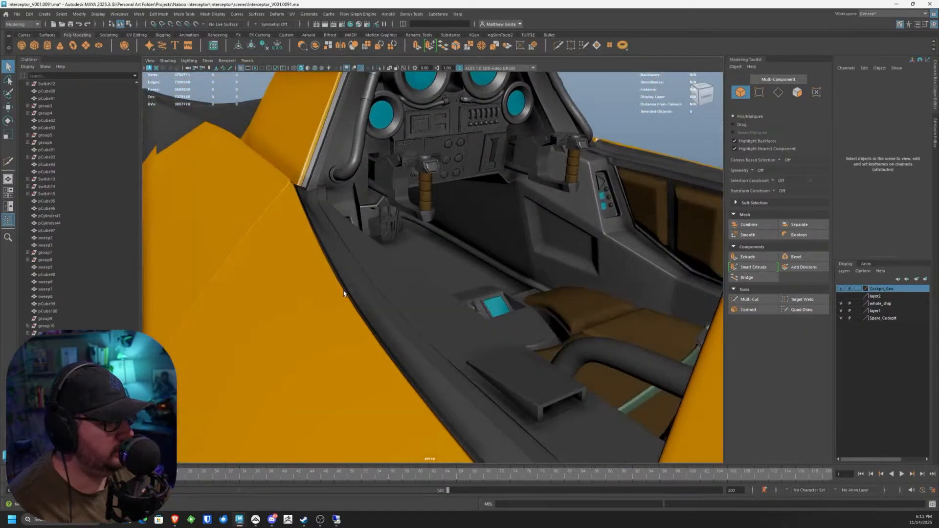
Step: Assign a new aiStandardSurface material to both filler pieces and the trim strip on the cockpit's front frame
left_click(347, 285)
left_click(316, 166, "shift")
left_click_drag(637, 187, 570, 207, "alt")
left_click(575, 140, "shift")
left_click_drag(575, 140, 341, 192, "alt")
right_click_drag(341, 193, 432, 243, "alt")
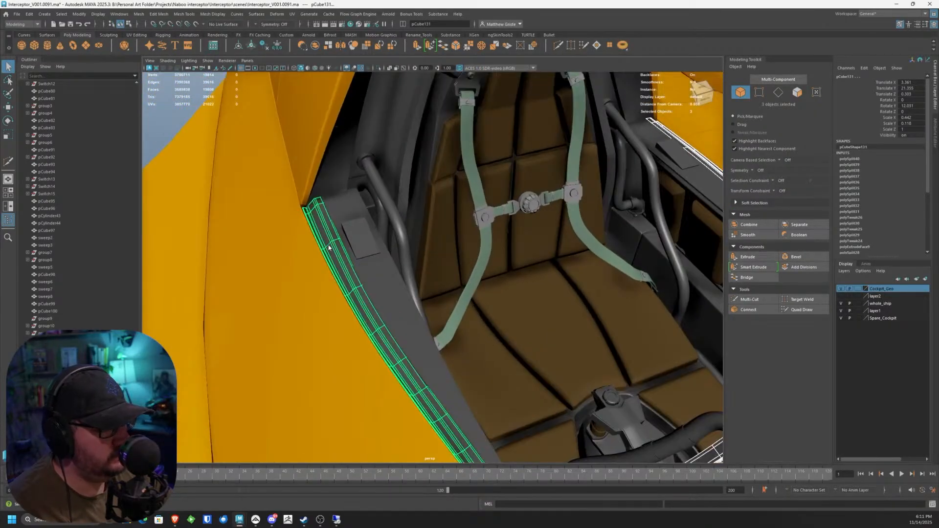
right_click_drag(329, 247, 377, 459)
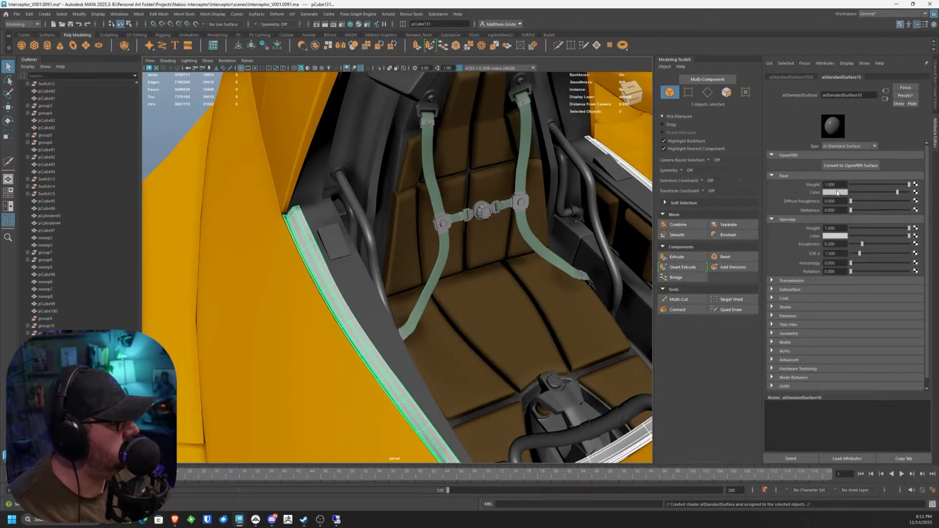
Step: Darken the new material's base color to near black
left_click(838, 193)
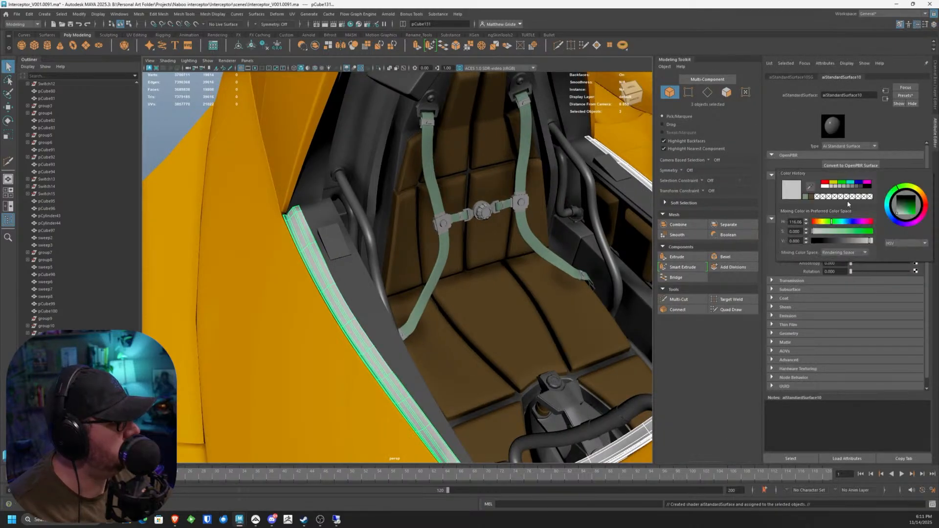
left_click_drag(861, 231, 813, 231)
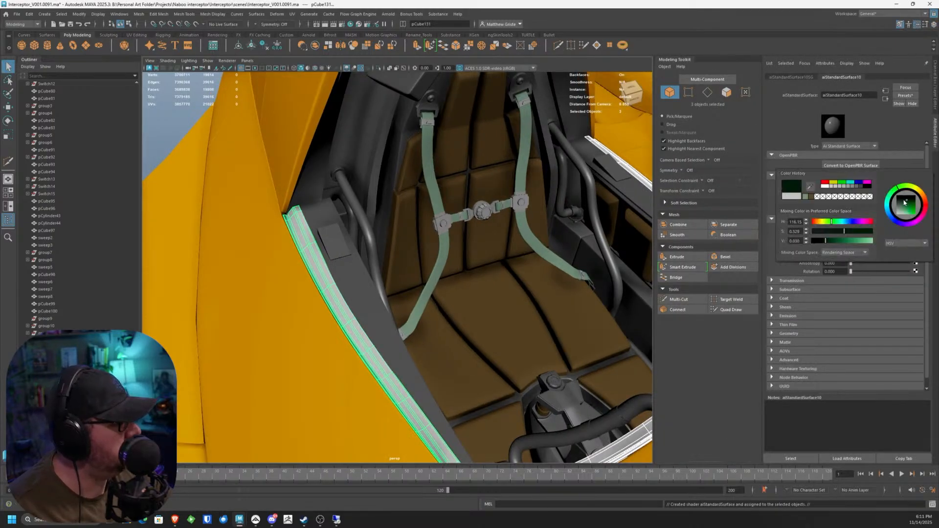
left_click(165, 118)
scroll(270, 169, "down", 2)
Step: Lighten the filler piece material's base color slightly to a very dark gray
left_click(319, 237)
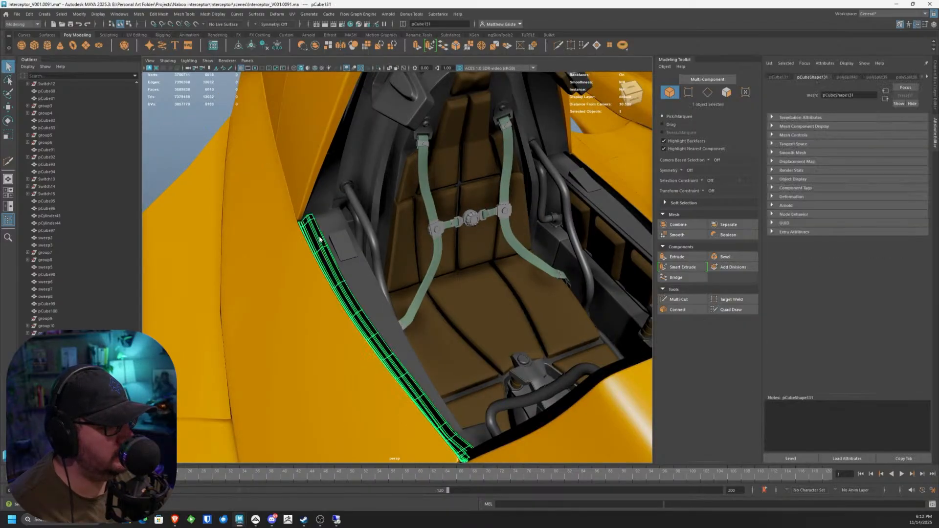
right_click_drag(319, 237, 318, 417)
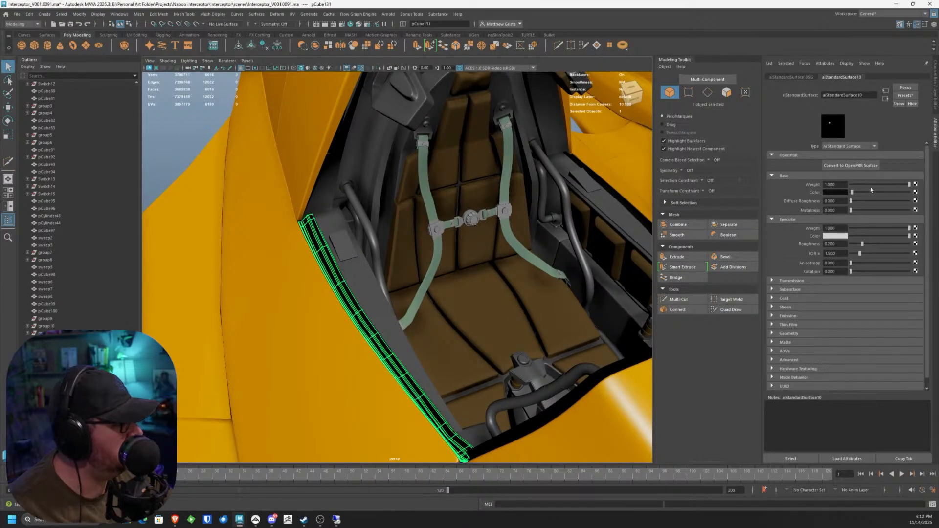
mouse_move(857, 194)
left_mouse_down()
mouse_move(868, 194)
mouse_move(861, 194)
left_mouse_up()
left_click(184, 138)
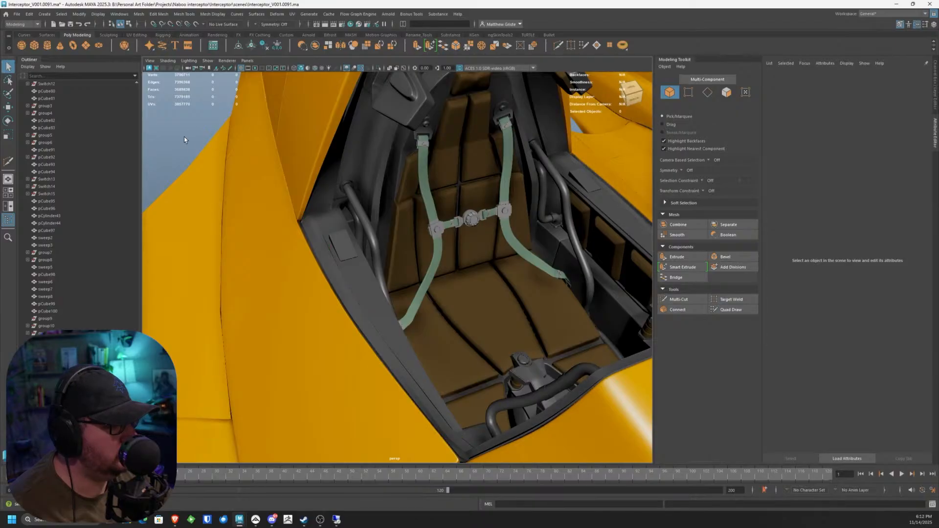
Step: Examine the filler pieces along both cockpit sides and their rear ends where they meet the hull and seat surround
left_click(330, 274)
right_click_drag(322, 258, 324, 431)
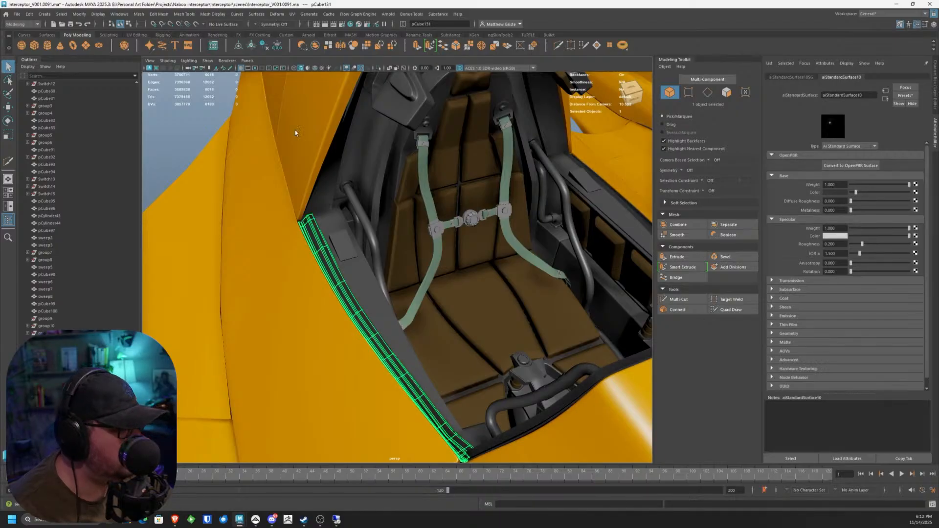
left_click(191, 122)
right_click_drag(244, 148, 205, 161, "alt")
left_click_drag(205, 161, 367, 206, "alt")
right_click_drag(366, 206, 489, 225, "alt")
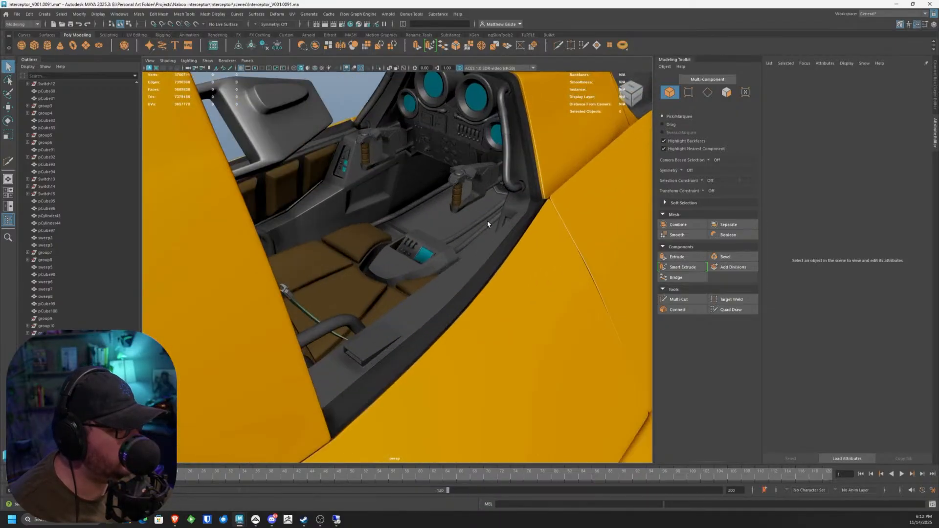
middle_click_drag(488, 225, 419, 259, "alt")
mouse_move(420, 260)
left_mouse_down("alt")
mouse_move(434, 250)
mouse_move(434, 270)
left_mouse_up("alt")
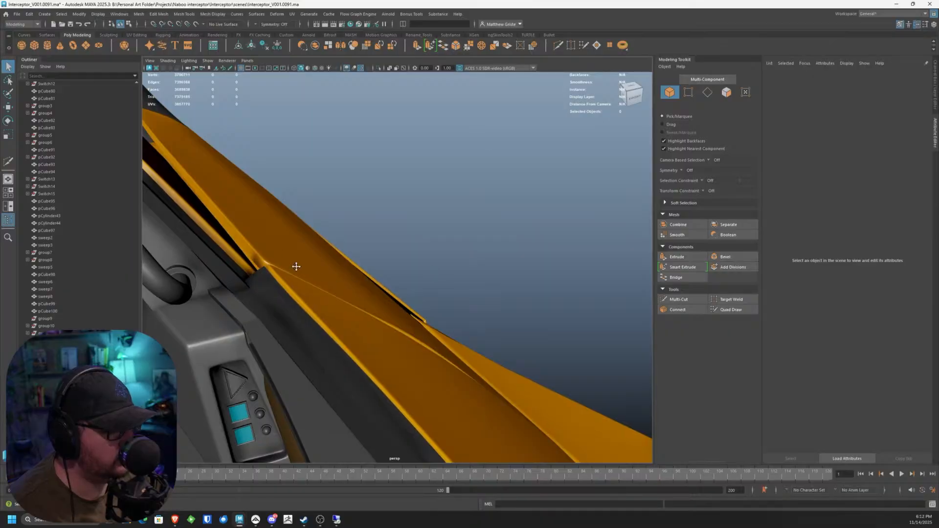
middle_click_drag(297, 266, 512, 287, "alt")
left_click_drag(511, 287, 423, 225, "alt")
right_click_drag(423, 225, 391, 220, "alt")
middle_click_drag(391, 220, 465, 241, "alt")
left_click_drag(465, 240, 372, 267, "alt")
middle_click_drag(367, 288, 433, 287, "alt")
right_click_drag(433, 287, 479, 284, "alt")
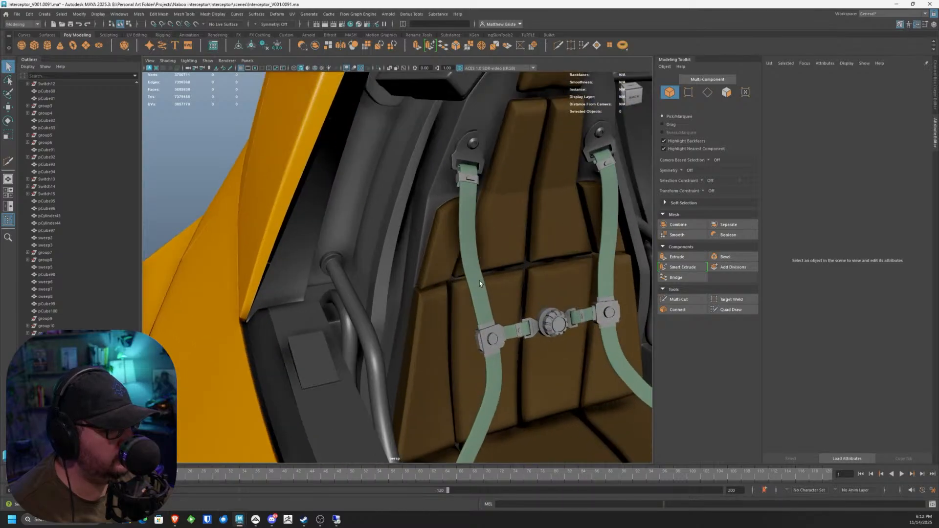
left_click_drag(479, 282, 337, 338, "alt")
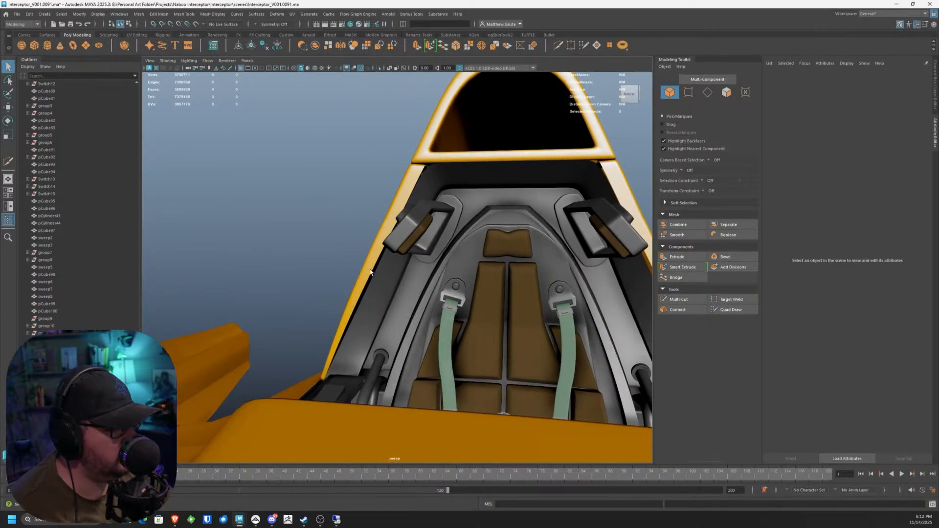
left_click_drag(370, 272, 326, 326, "alt")
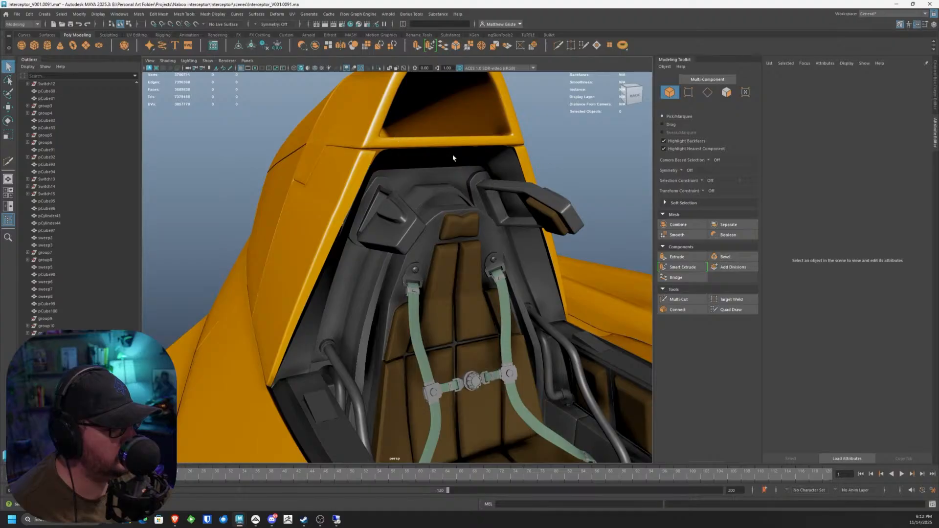
scroll(313, 320, "up", 6)
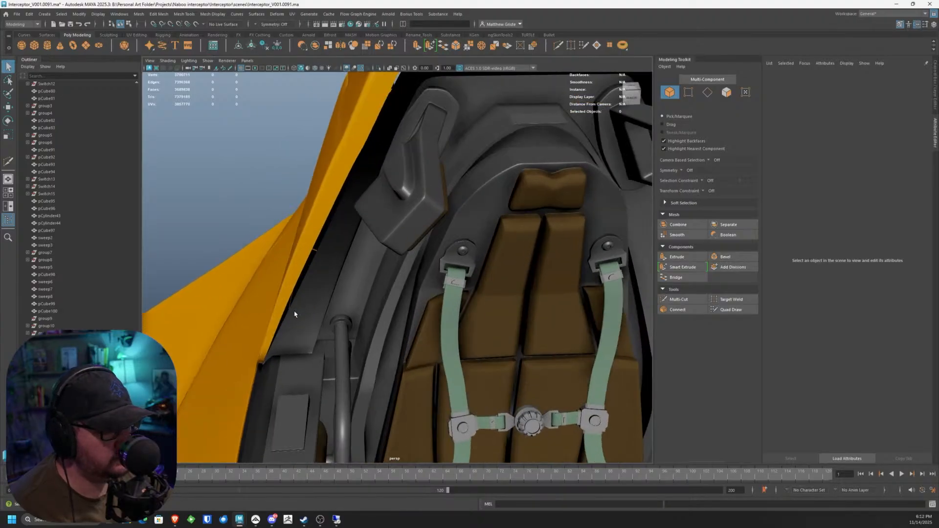
middle_click_drag(289, 315, 376, 253, "alt")
scroll(377, 253, "up", 8)
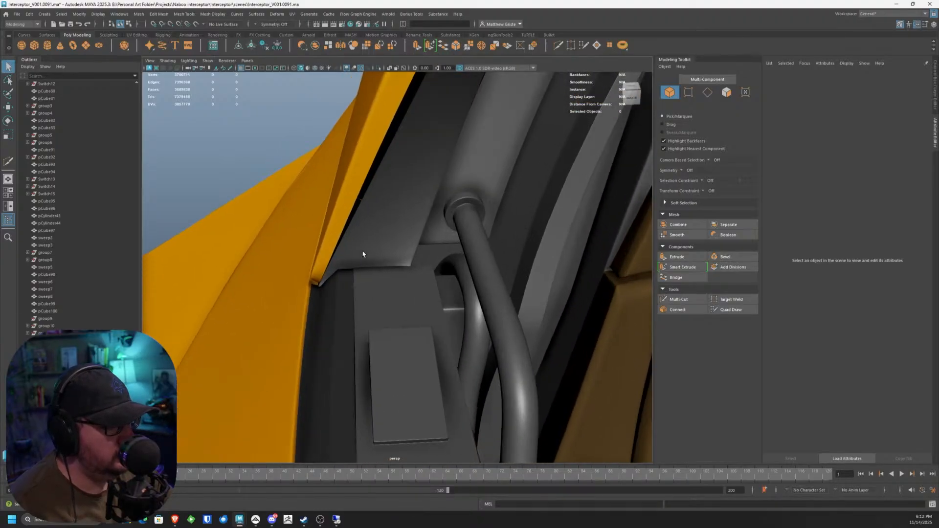
left_click(347, 280)
scroll(332, 323, "down", 8)
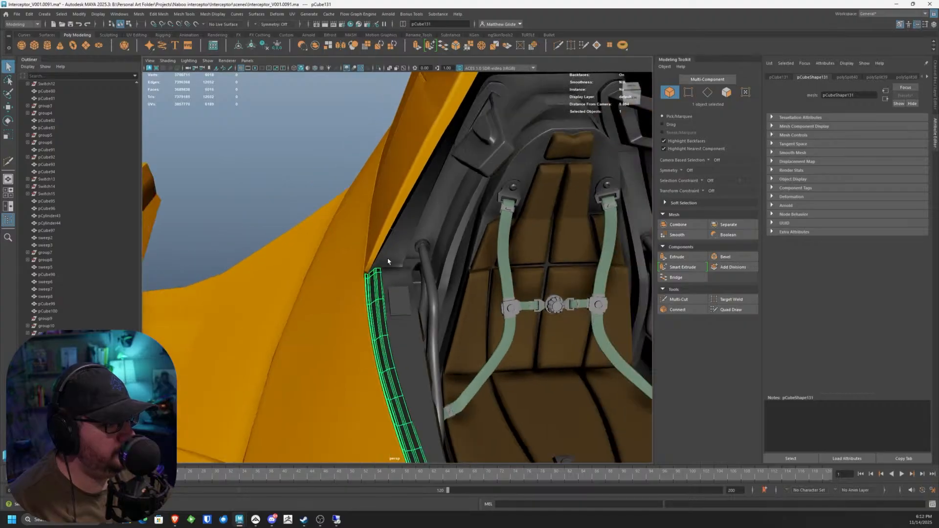
left_click_drag(346, 306, 344, 297, "alt")
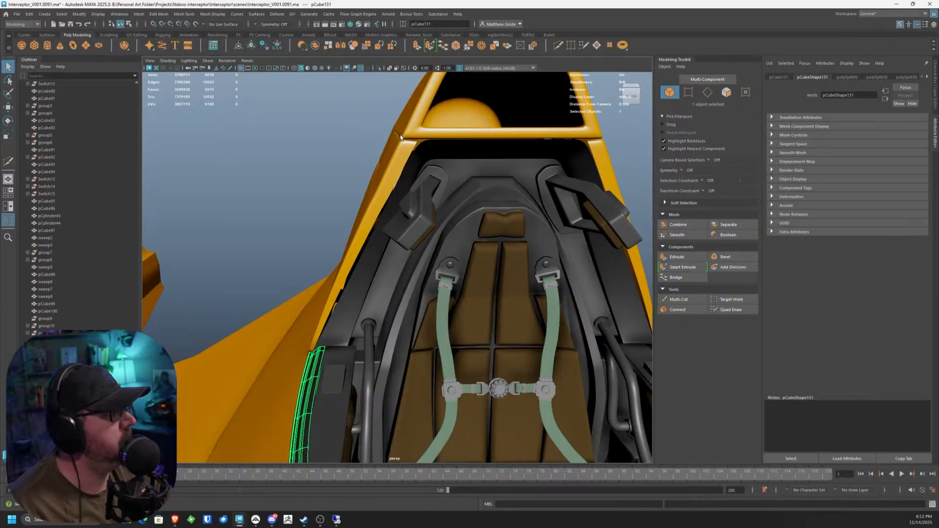
Step: Create a polygon cube and raise it to about Y 26.81, level with the cockpit's upper frame
left_click(34, 45)
scroll(357, 235, "down", 8)
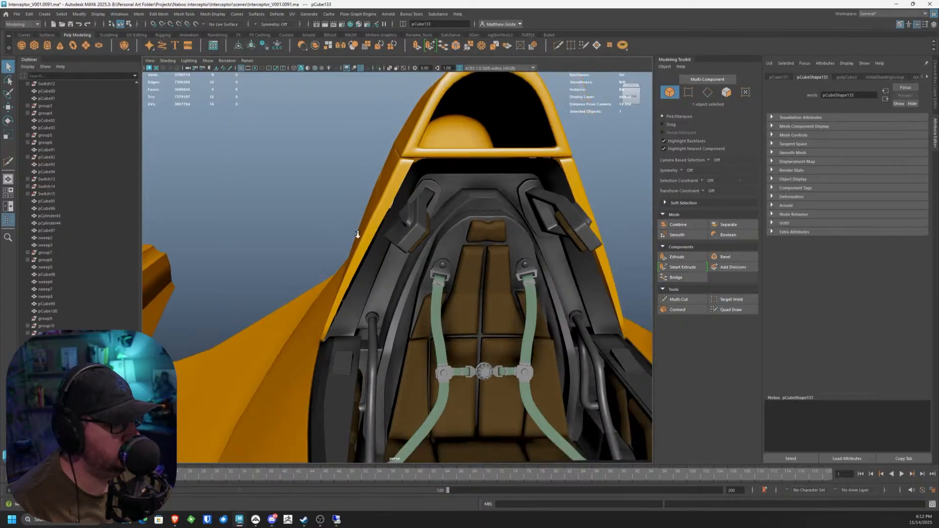
key("w")
scroll(396, 313, "down", 5)
left_click_drag(408, 344, 410, 215)
scroll(440, 244, "up", 10)
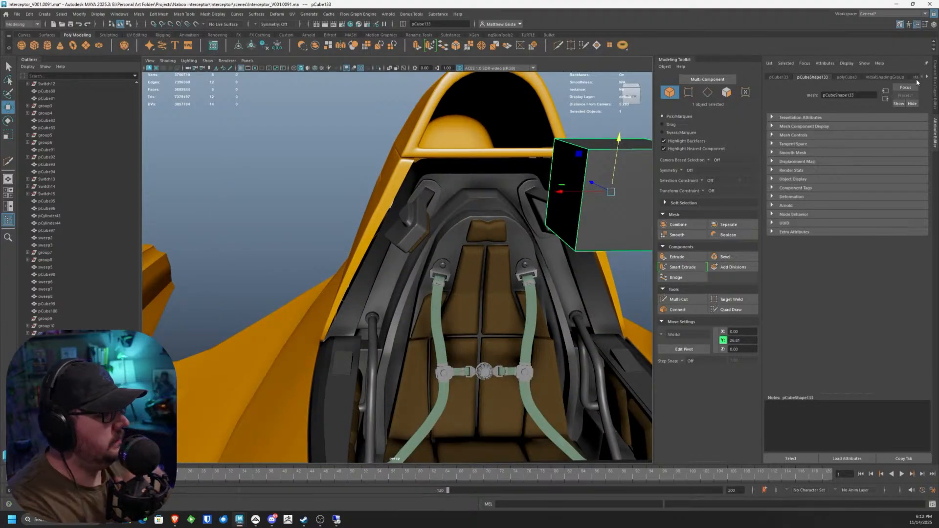
Step: Set the cube's width, height and depth subdivisions to 2
left_click(935, 87)
left_click(860, 158)
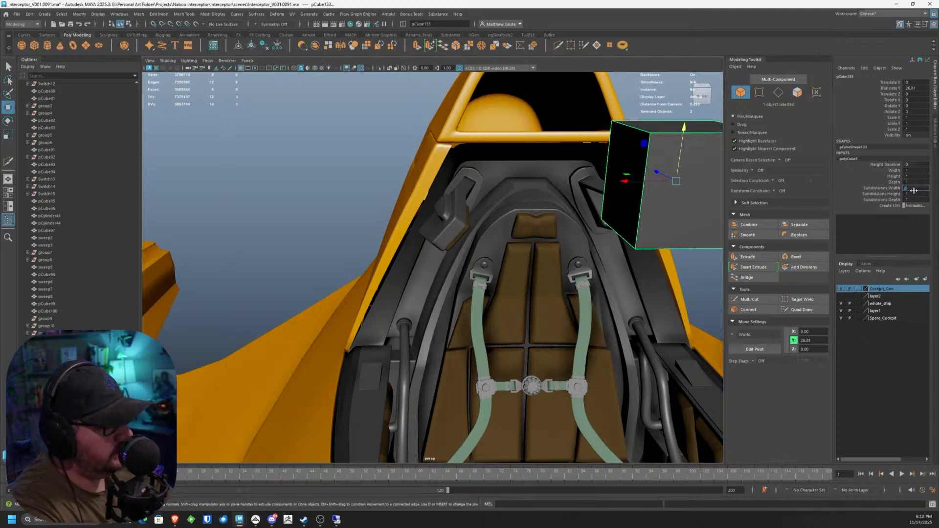
type("2")
key("Return")
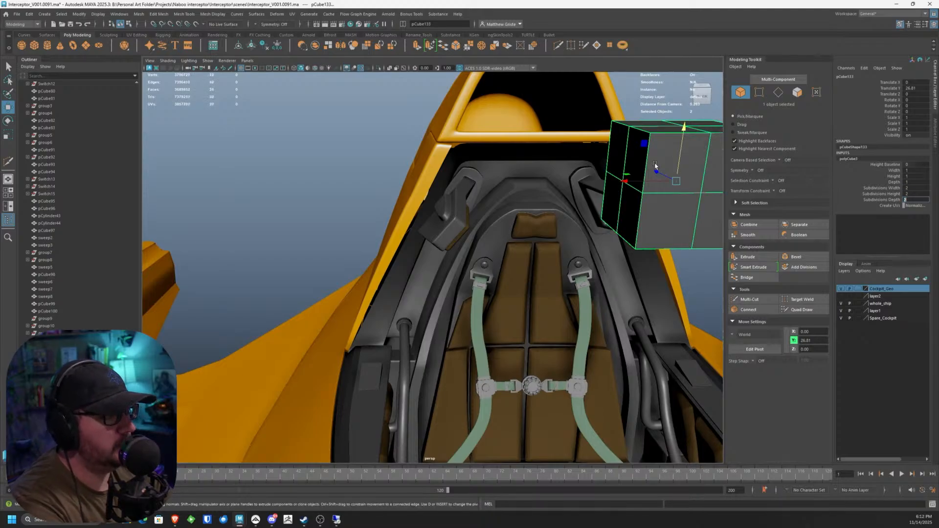
Step: Move the cube sideways over the cockpit seat and scale it down uniformly to about 0.2
left_click_drag(656, 179, 456, 272)
key("e")
key("r")
middle_click_drag(455, 272, 422, 296)
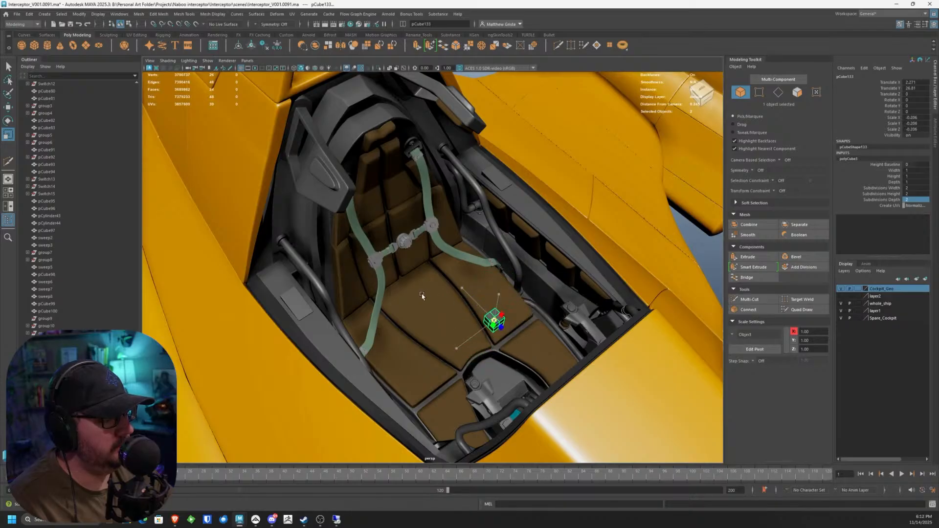
Step: Position the cube on the rear end of the cockpit's side rail at about X 3.4, Y 21.5, Z 6.7
key("w")
middle_click_drag(481, 307, 291, 208)
left_click_drag(286, 170, 459, 182)
left_click_drag(482, 96, 442, 317)
key("f")
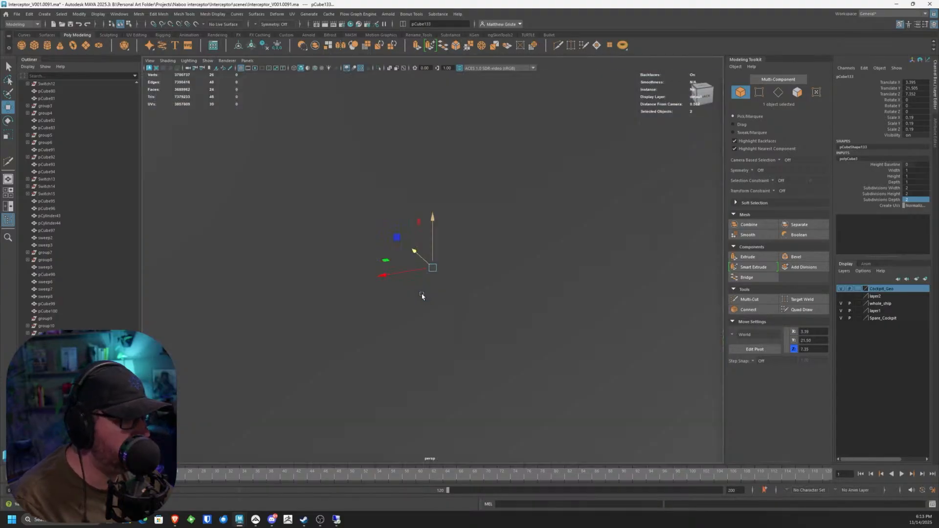
left_click_drag(452, 251, 513, 326)
right_click_drag(513, 326, 593, 442)
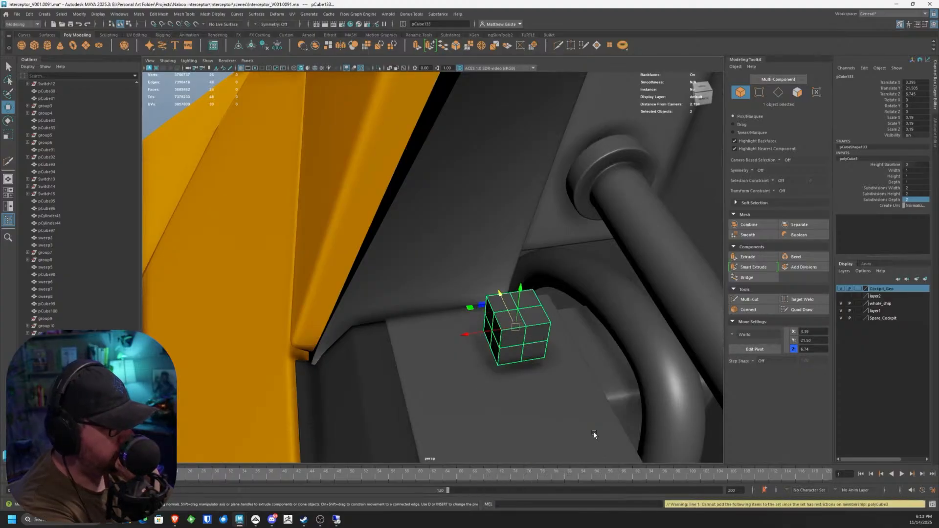
Step: Scale the cube's depth to about 0.12 and fit it over the filler piece's rear end beside the yellow hull edge
scroll(483, 286, "up", 2)
key("e")
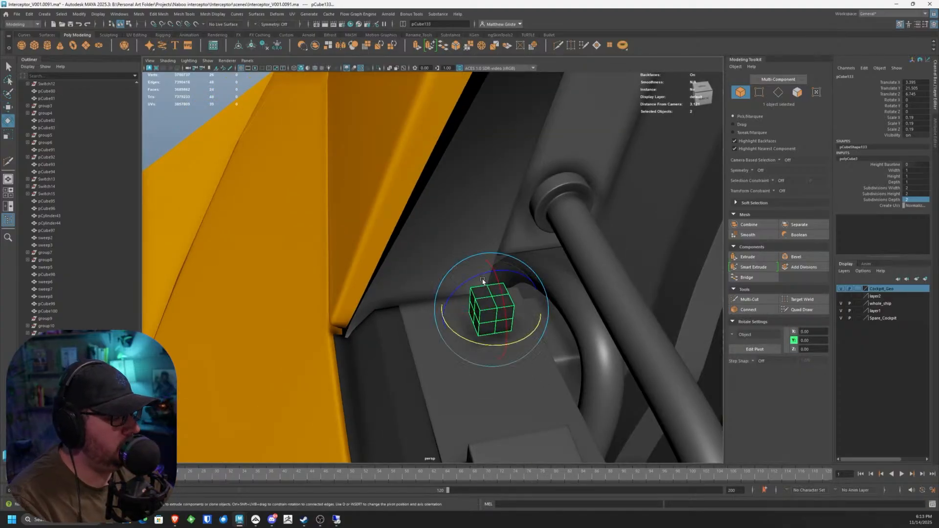
key("r")
mouse_move(481, 278)
left_mouse_down()
mouse_move(486, 294)
mouse_move(466, 257)
mouse_move(465, 275)
left_mouse_up()
key("w")
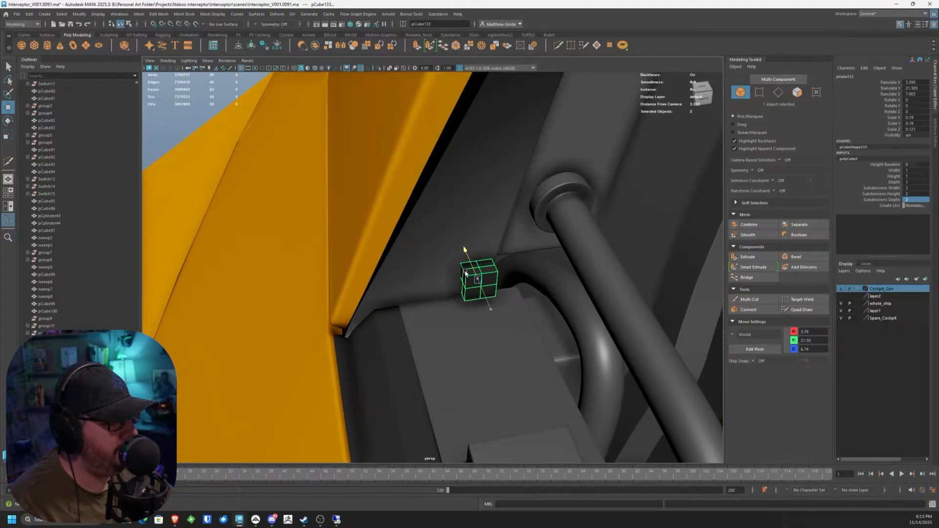
middle_click_drag(465, 274, 482, 259, "alt")
left_click_drag(452, 270, 409, 262)
right_click_drag(409, 262, 474, 247, "alt")
left_click_drag(474, 247, 373, 266, "alt")
key("e")
key("r")
key("w")
key("e")
key("r")
Step: Delete the cube's middle horizontal edge loop and select its nine upper vertices
right_click_drag(419, 265, 380, 254)
double_click(413, 273)
key("Delete")
left_click_drag(368, 209, 479, 249)
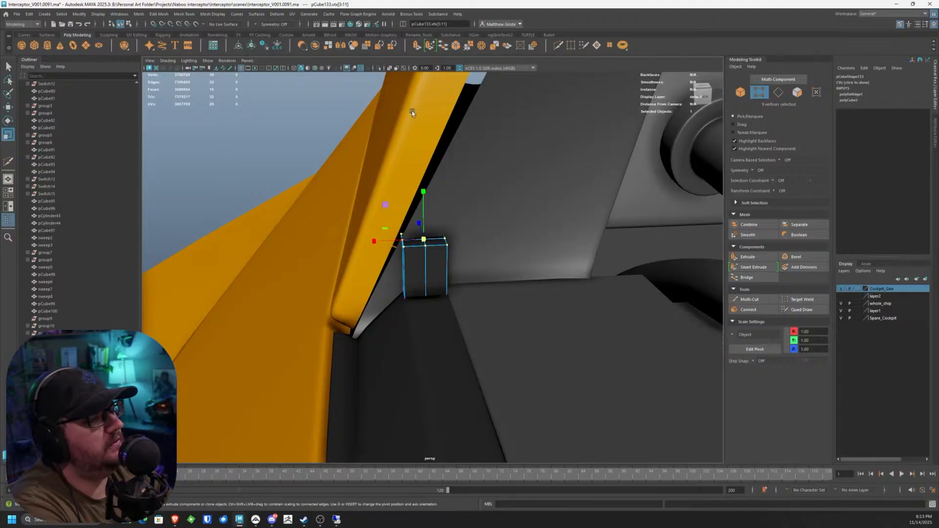
Step: Open the Hypershade and place it beside a zoomed-out view of the ship
left_click(118, 14)
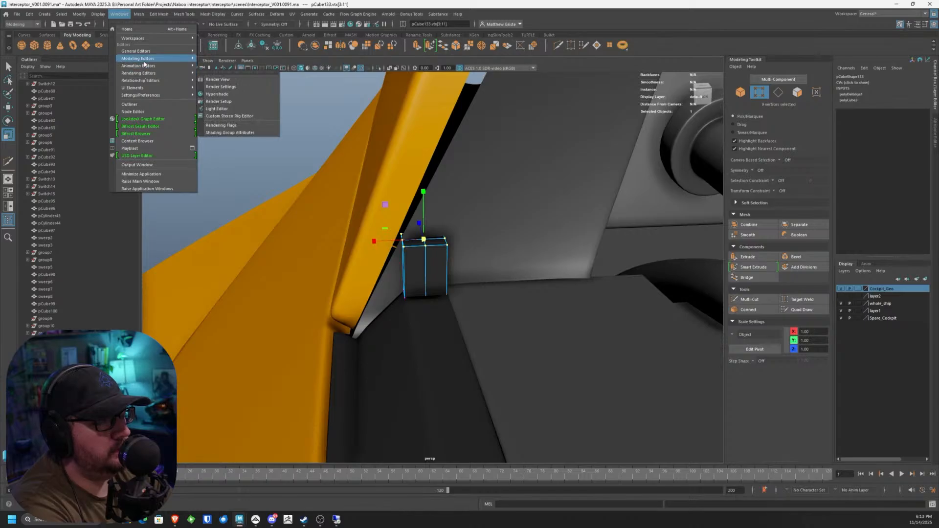
mouse_move(145, 72)
left_click(218, 87)
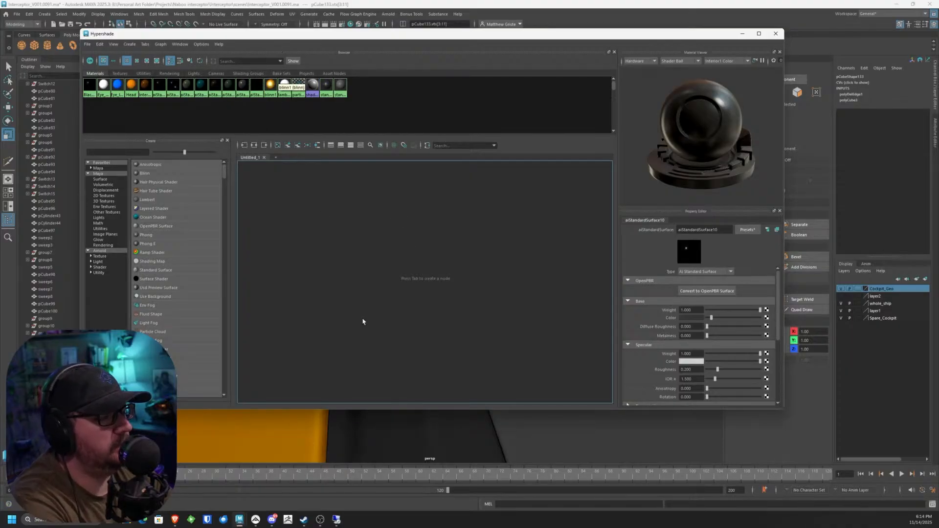
left_click_drag(435, 36, 672, 51)
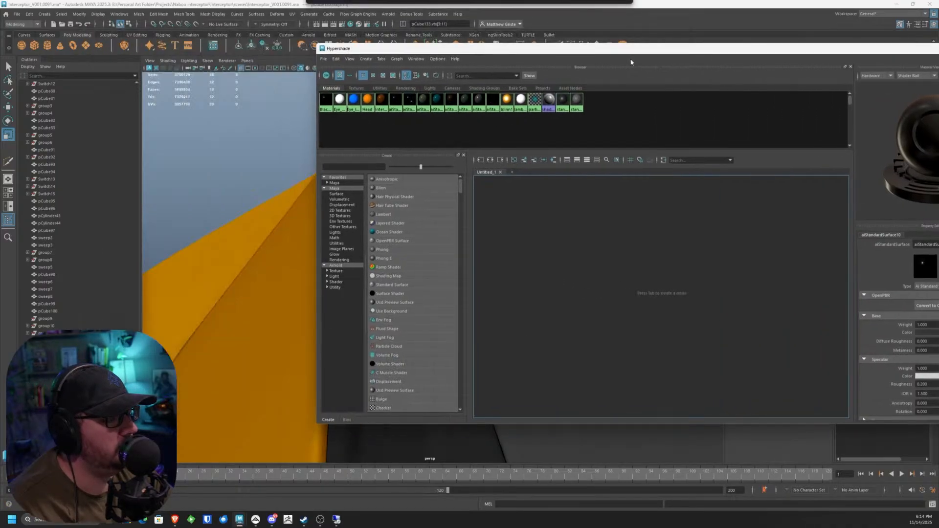
scroll(294, 224, "down", 8)
left_click_drag(276, 229, 246, 214, "alt")
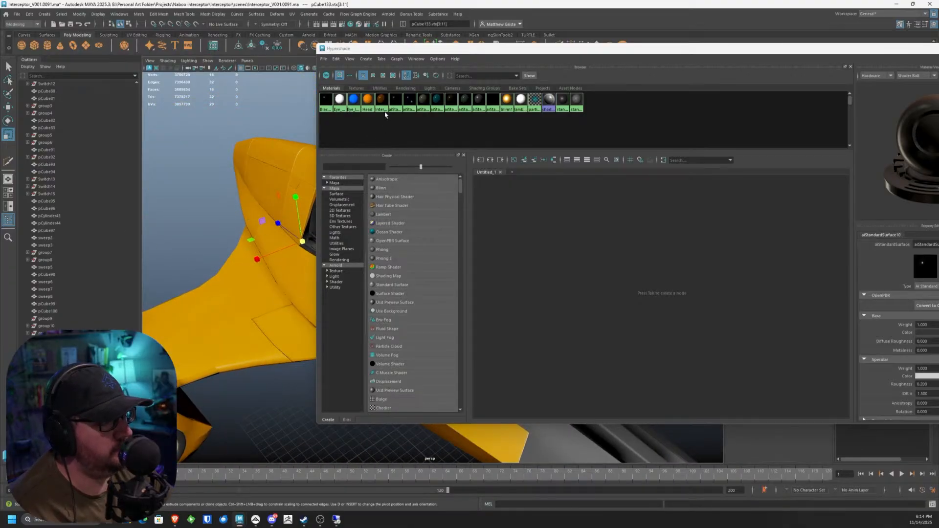
Step: Graph the Head material's network and try to select the objects that use it
left_click(368, 100)
right_click(370, 103)
left_click(370, 120)
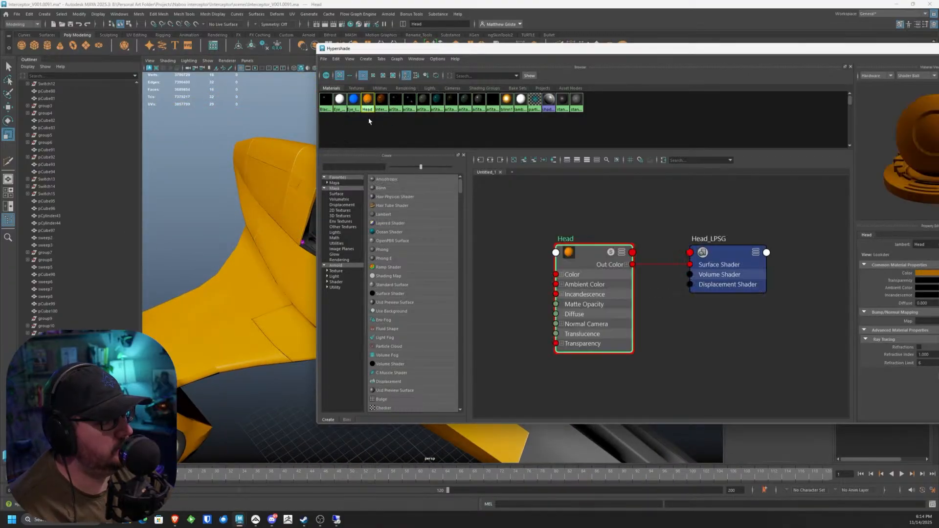
right_click(373, 101)
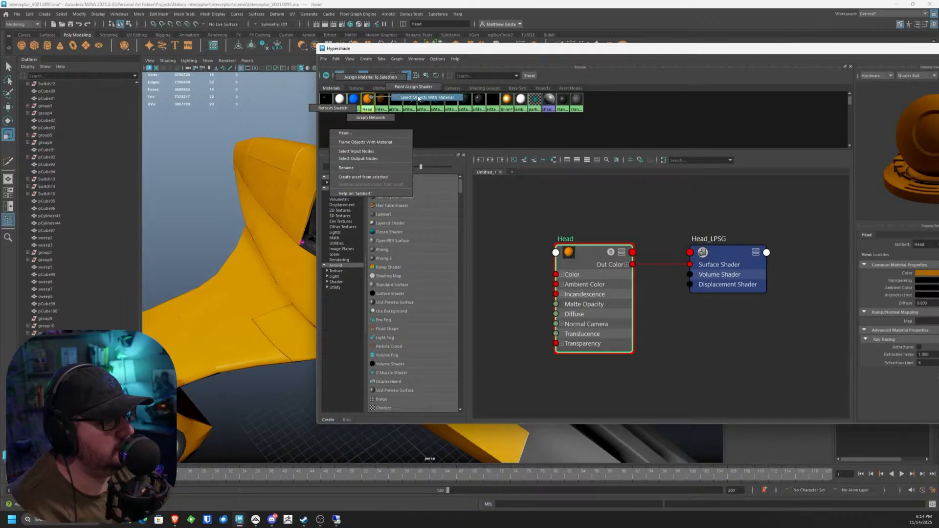
left_click(364, 134)
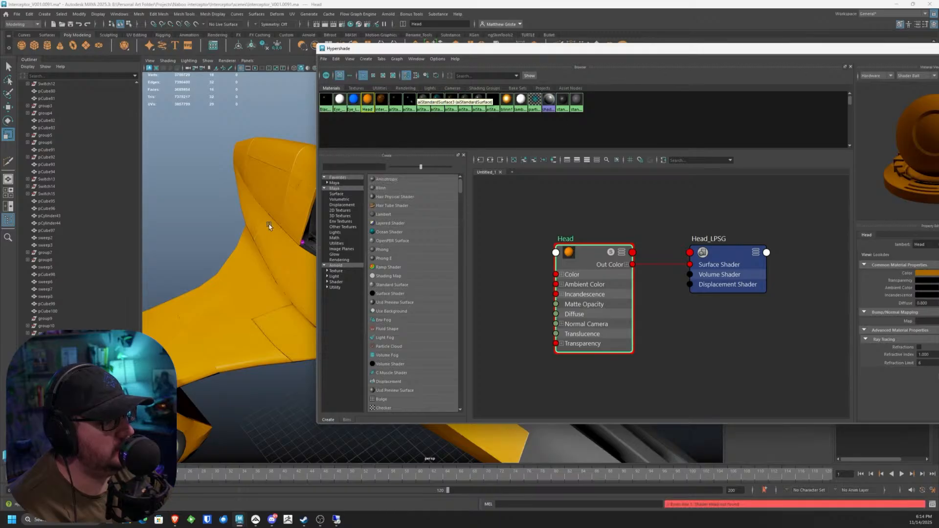
Step: Graph the blinn1 material's network and try to select the objects that use it
left_click(506, 102)
right_click(509, 105)
left_click(507, 123)
right_click(507, 101)
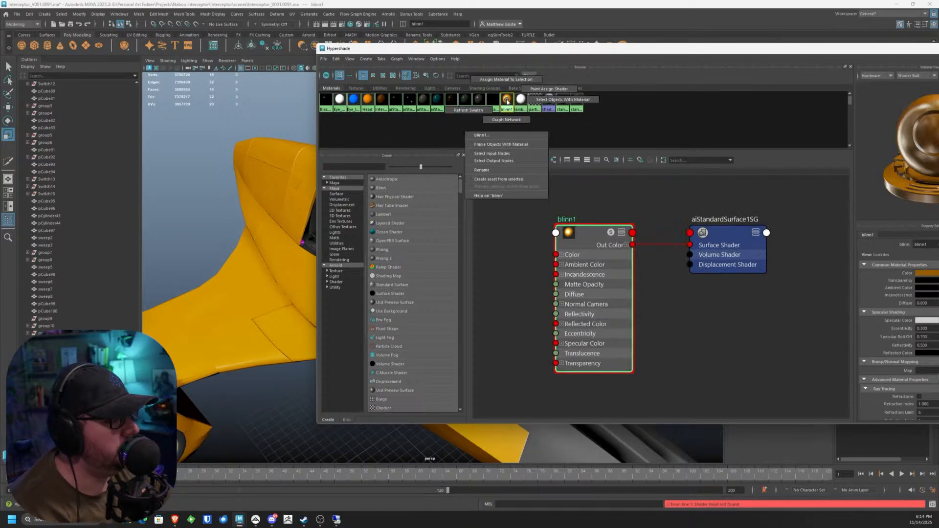
left_click(549, 102)
left_click_drag(235, 259, 168, 193, "alt")
left_click_drag(234, 152, 239, 195, "alt")
key("ctrl+z")
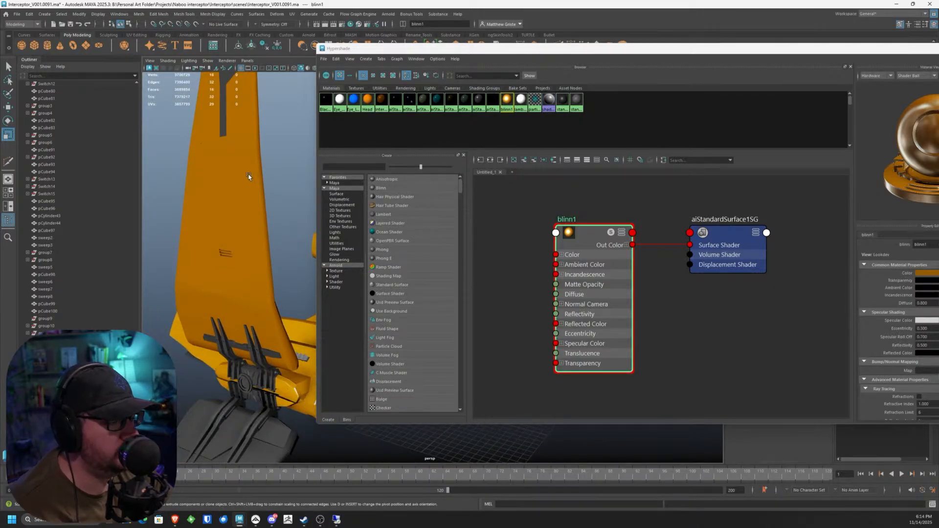
Step: Select the yellow panels of the engine's upper fin and the yellow tip of its lower fin to inspect their material
left_click(200, 198)
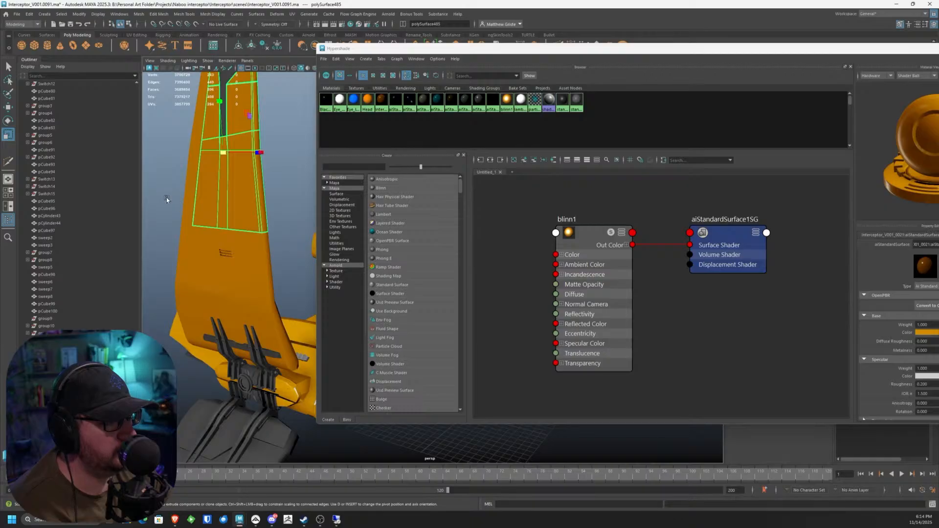
left_click(195, 232)
right_click_drag(257, 232, 120, 266, "alt")
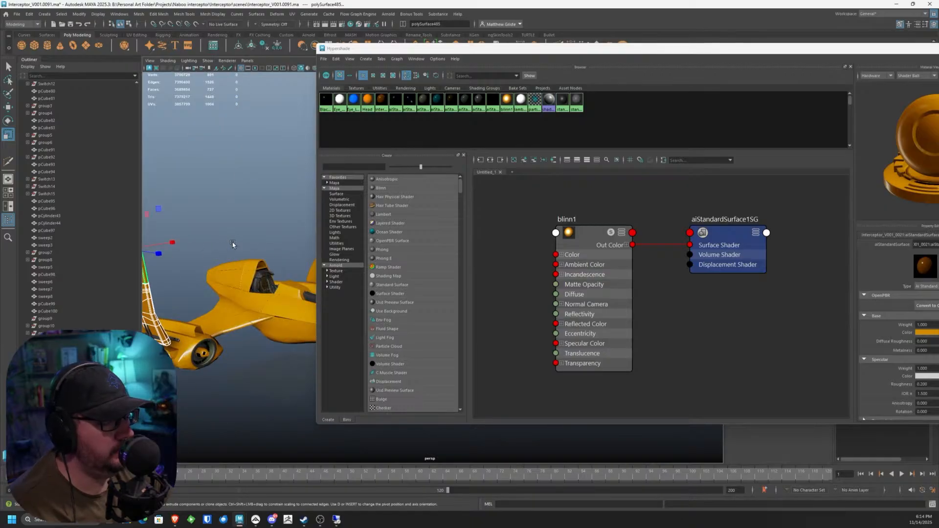
left_click_drag(233, 245, 166, 337, "alt")
left_click_drag(167, 337, 288, 300, "alt")
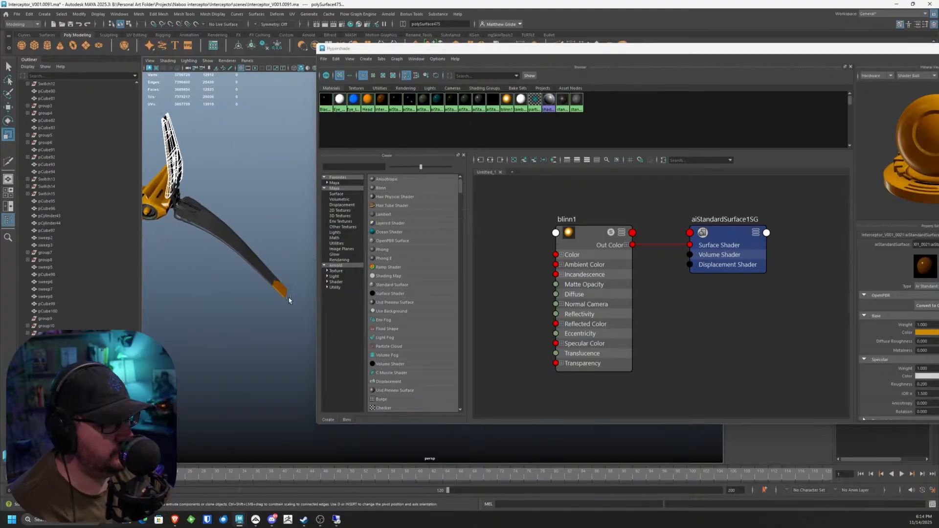
left_click(288, 297)
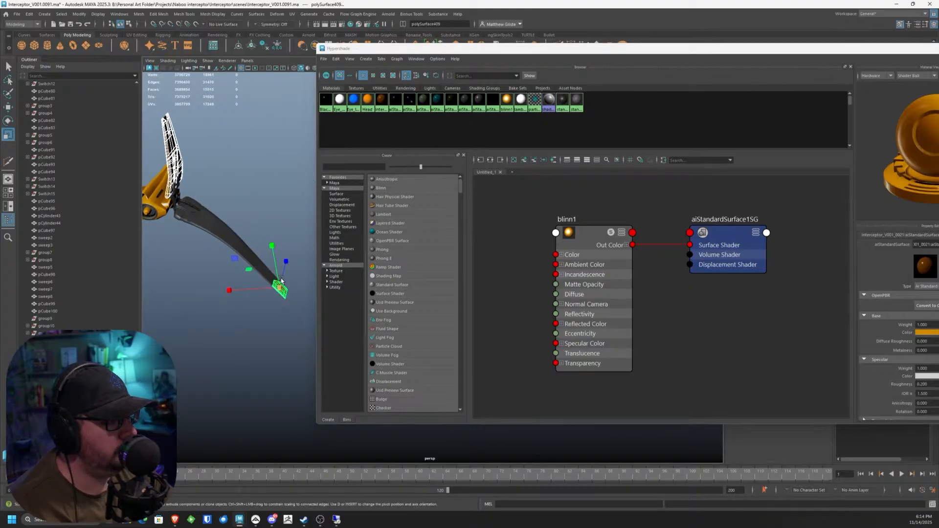
Step: Recheck the blinn1 material's options, close the Hypershade and deselect the yellow fin parts
right_click(508, 106)
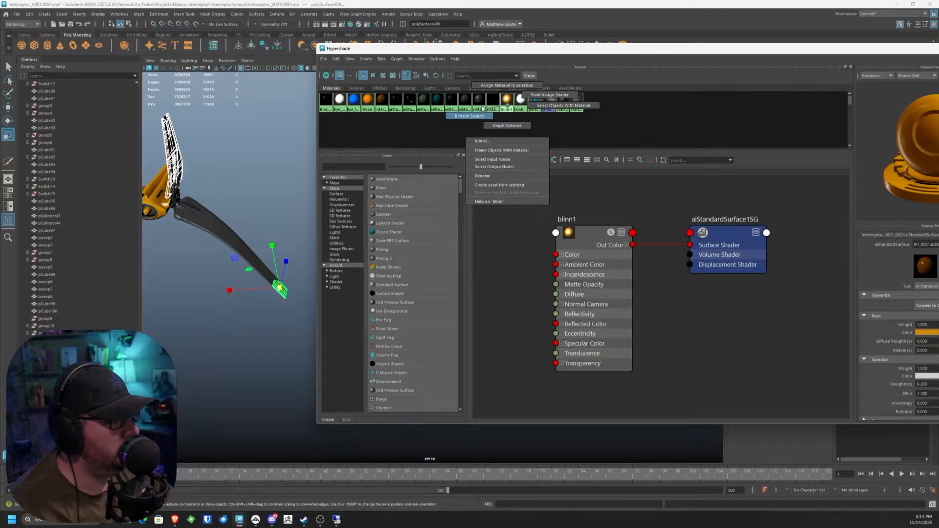
left_click(607, 44)
left_click_drag(590, 49, 381, 69)
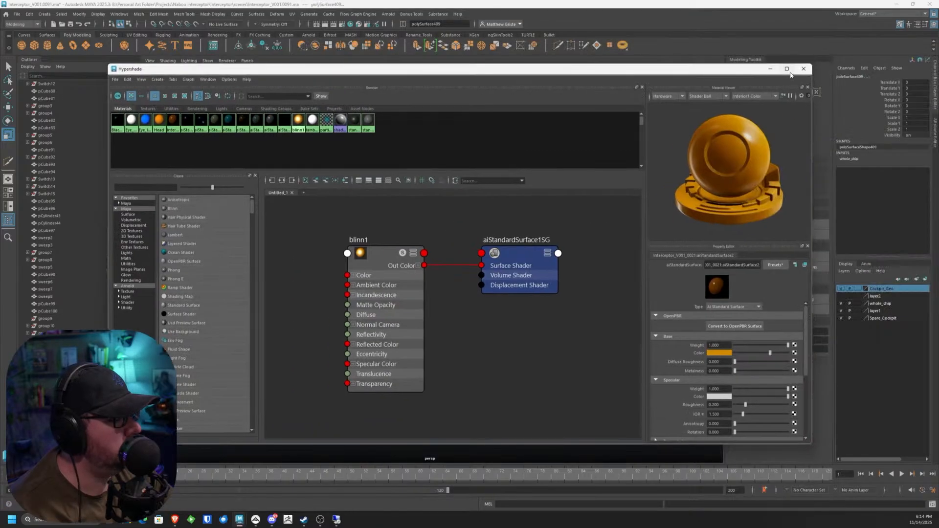
left_click(799, 71)
left_click(356, 243)
Step: Examine the hull's yellow and grey areas across the fins, engines, nose and cockpit surroundings
middle_click_drag(382, 246, 507, 262, "alt")
left_click_drag(507, 261, 327, 264, "alt")
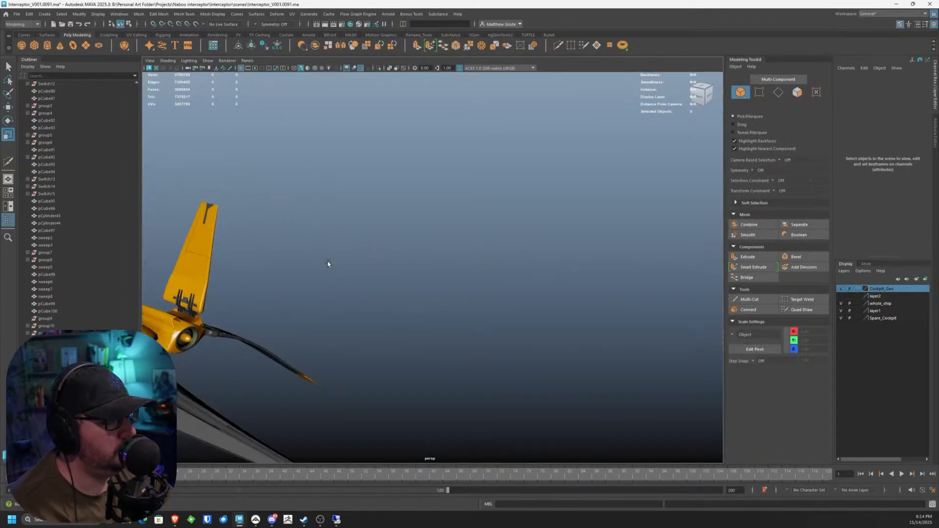
middle_click_drag(327, 264, 574, 225, "alt")
left_click_drag(575, 224, 439, 224, "alt")
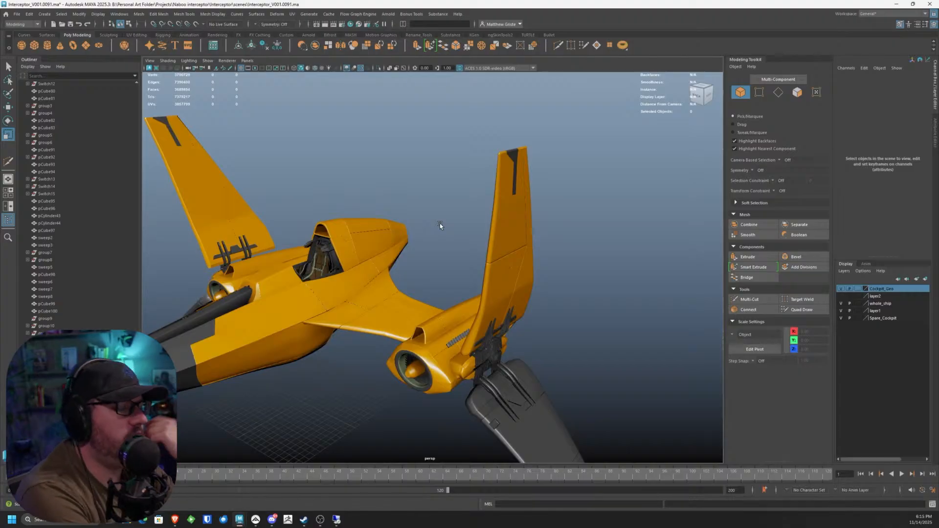
scroll(394, 280, "down", 3)
scroll(384, 289, "up", 3)
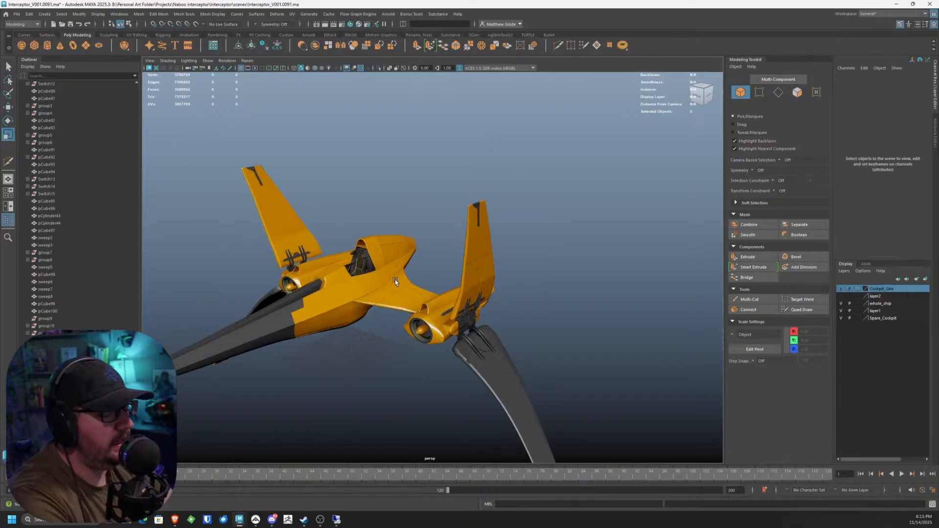
scroll(300, 342, "up", 1)
left_click_drag(300, 342, 495, 301, "alt")
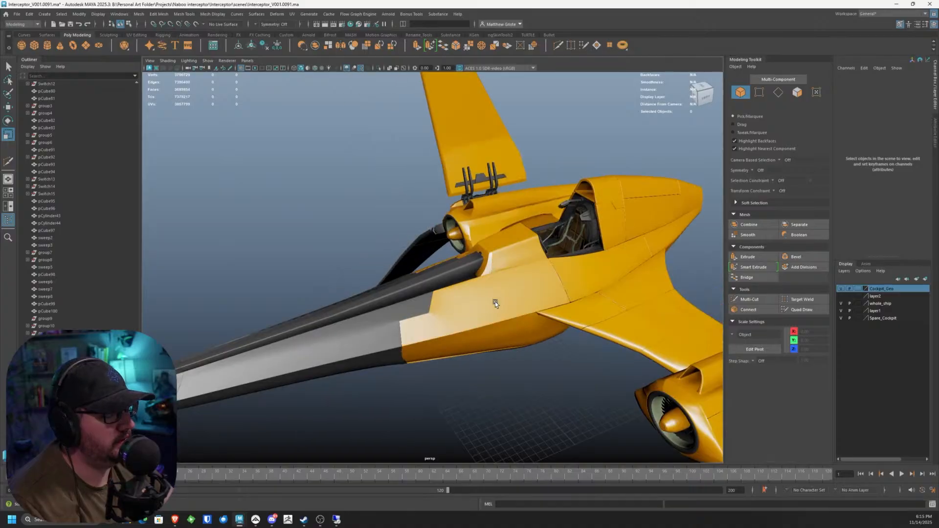
scroll(484, 264, "up", 2)
Step: Select the yellow hull panel directly ahead of the cockpit opening and open the Hypershade to check its material
left_click(485, 264)
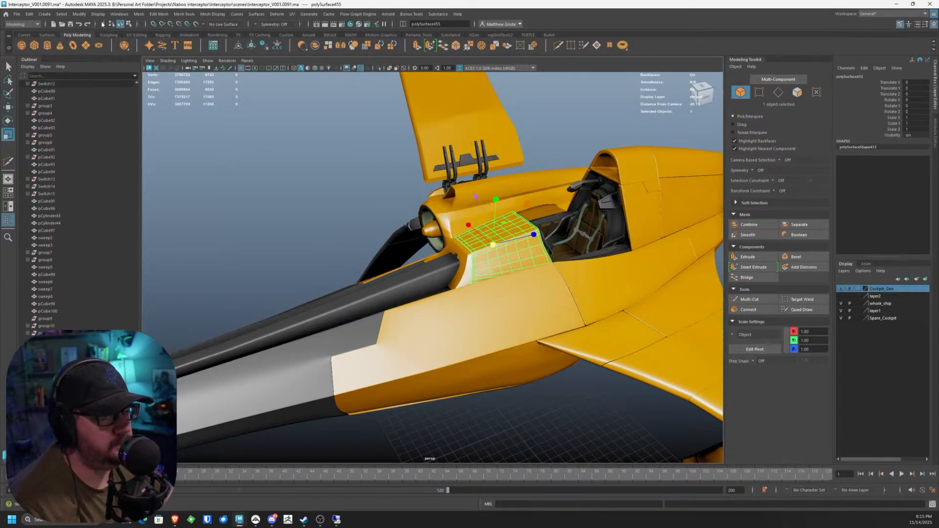
left_click(78, 14)
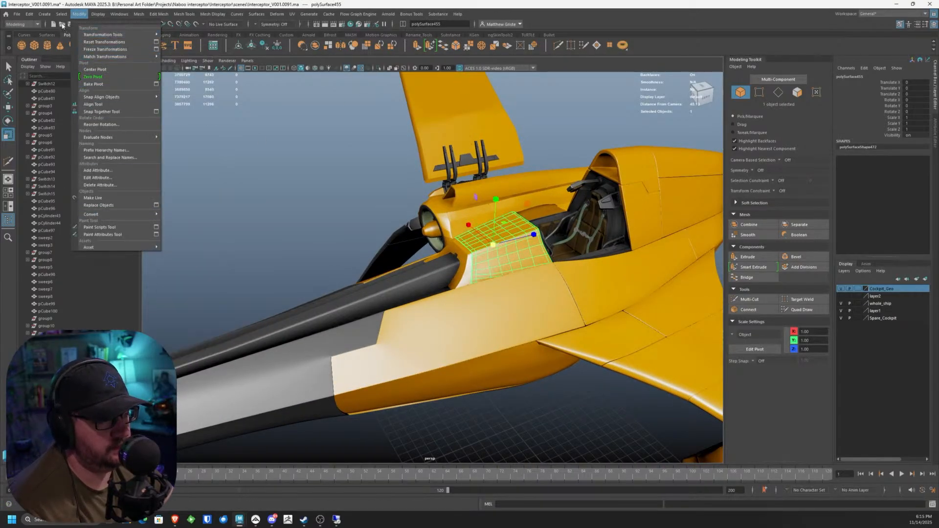
mouse_move(55, 13)
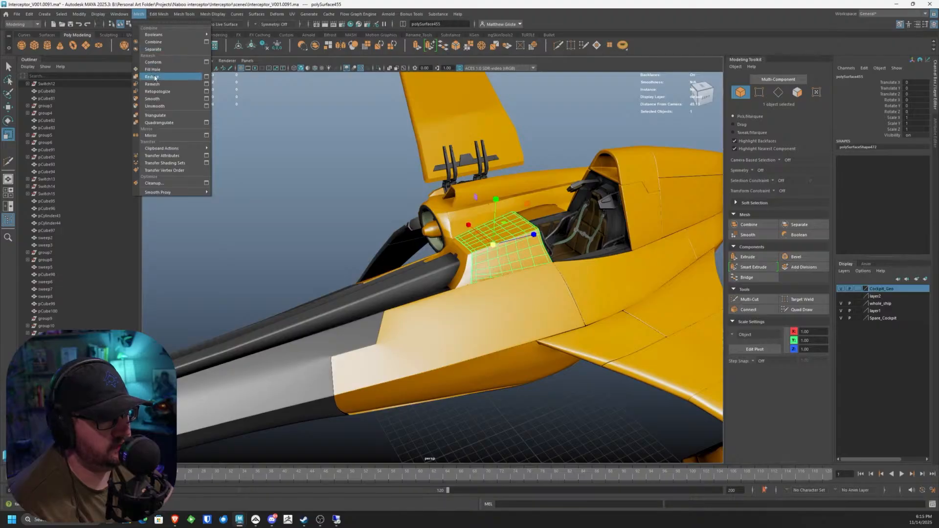
mouse_move(91, 14)
mouse_move(118, 13)
mouse_move(157, 73)
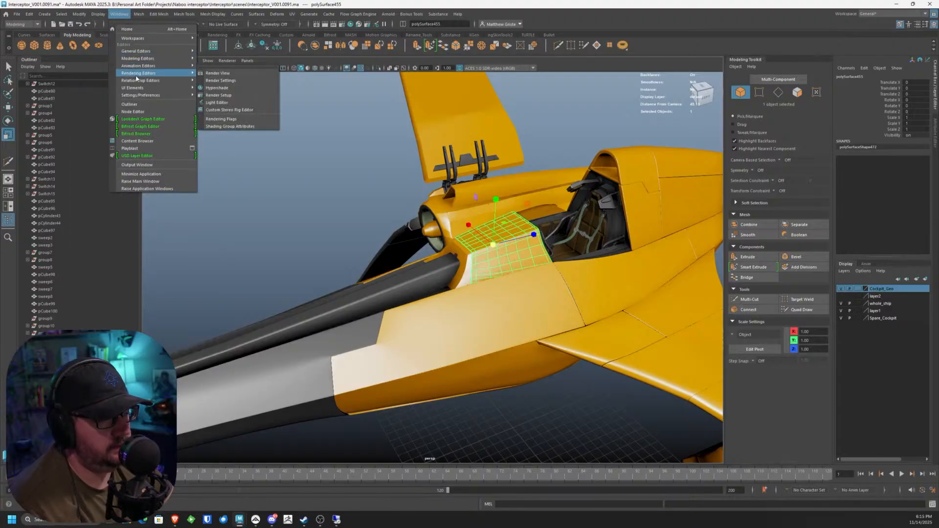
left_click(218, 87)
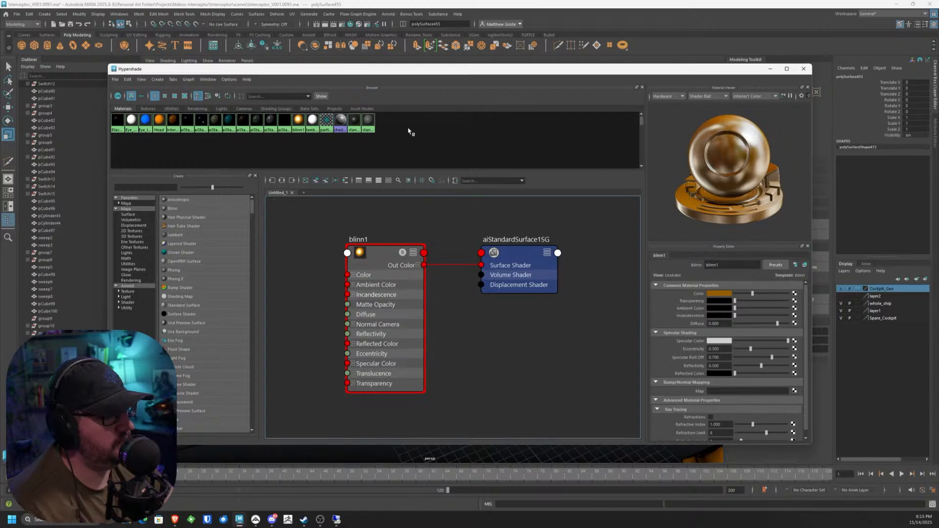
Step: Spread out the blinn1 and aiStandardSurface1SG nodes to inspect their connection, and close the Hypershade
left_click_drag(395, 271, 384, 274)
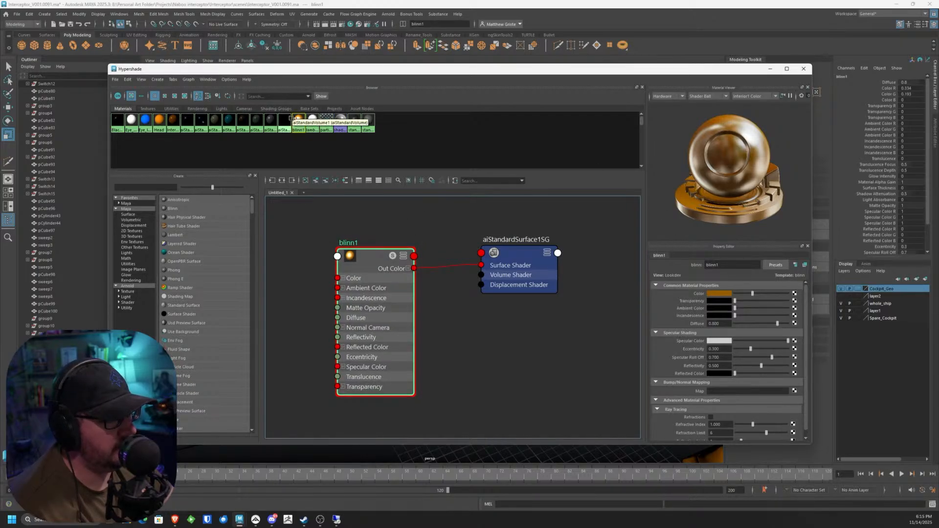
middle_click_drag(457, 225, 427, 213, "alt")
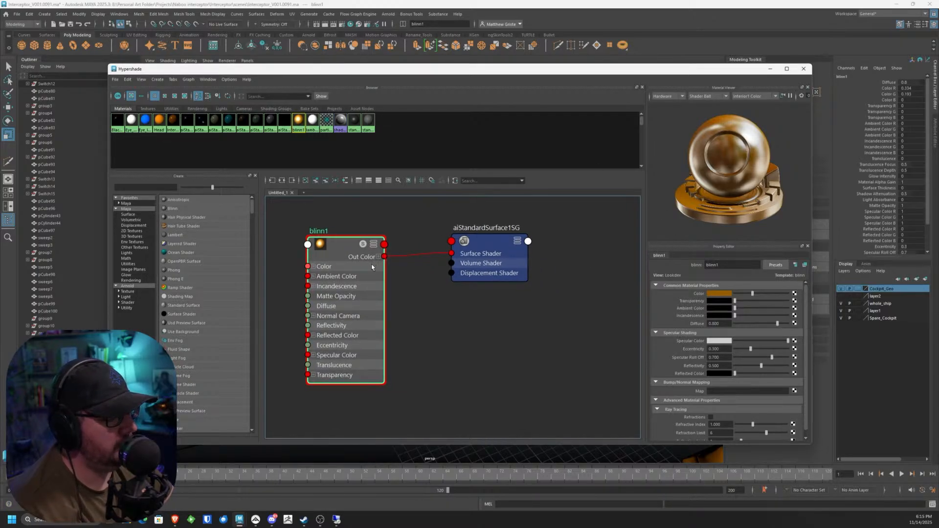
scroll(386, 274, "down", 3)
scroll(352, 276, "up", 3)
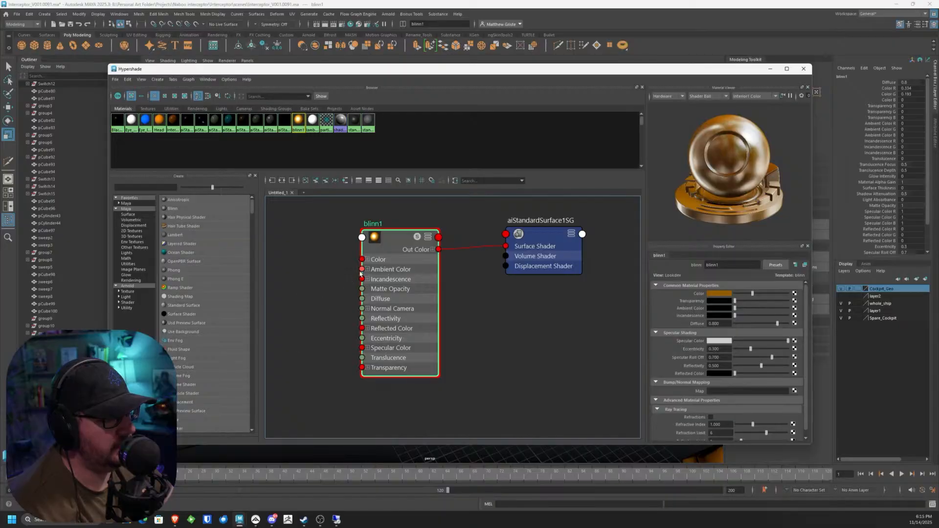
scroll(390, 315, "down", 3)
scroll(440, 303, "up", 3)
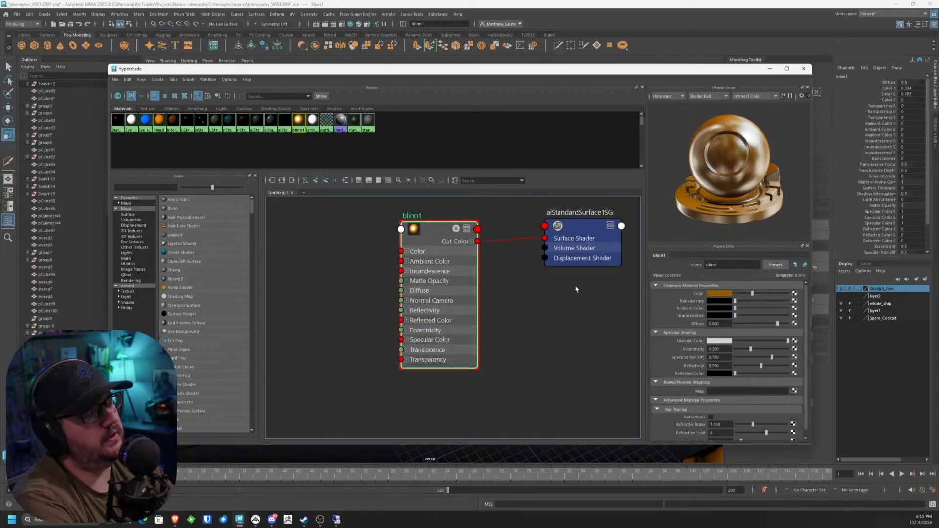
mouse_move(579, 229)
left_mouse_down()
mouse_move(568, 268)
mouse_move(529, 229)
mouse_move(582, 249)
mouse_move(549, 219)
left_mouse_up()
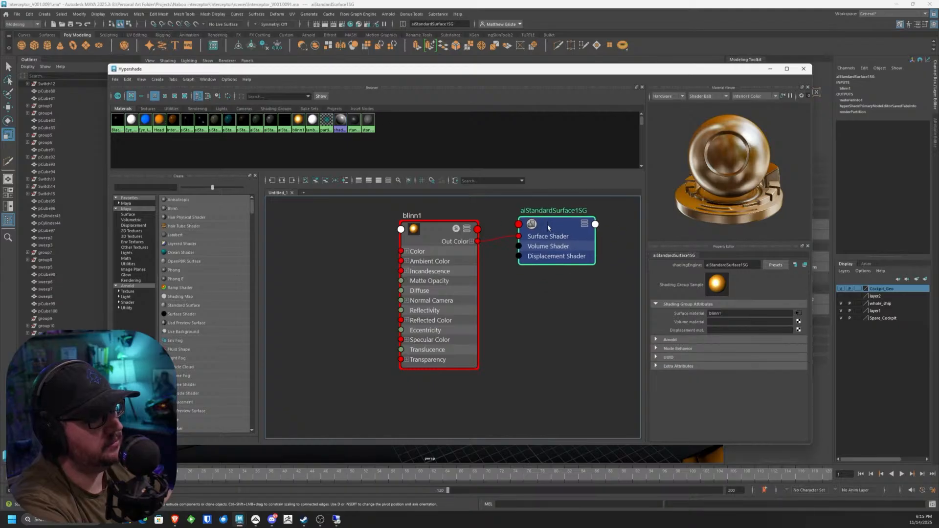
left_click_drag(421, 238, 342, 244)
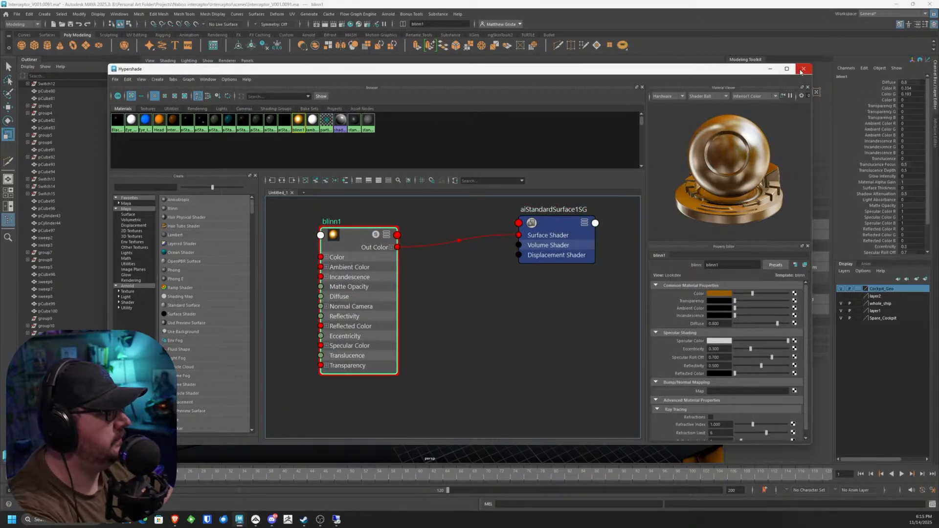
left_click(803, 69)
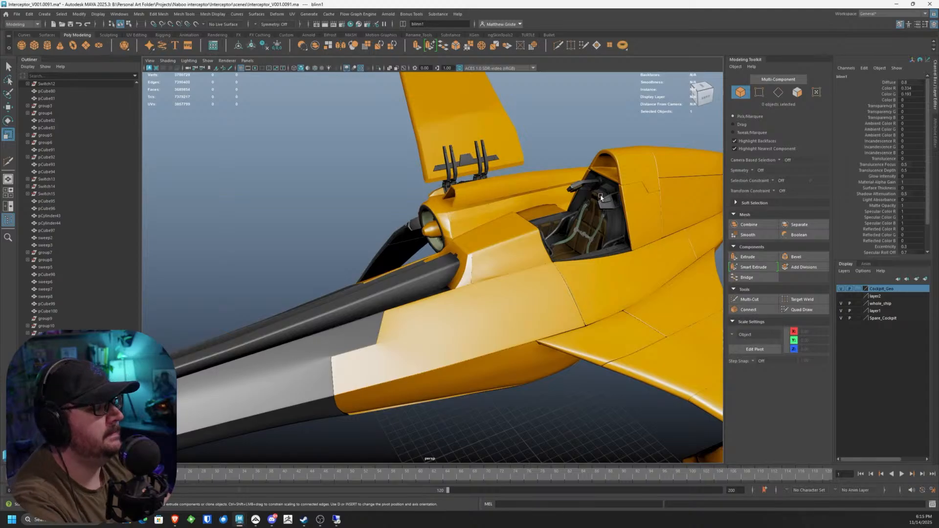
Step: Examine the cockpit interior around the seat, harness and side rails up close for remaining gaps
scroll(533, 176, "down", 3)
middle_click_drag(549, 181, 443, 230, "alt")
scroll(442, 230, "up", 5)
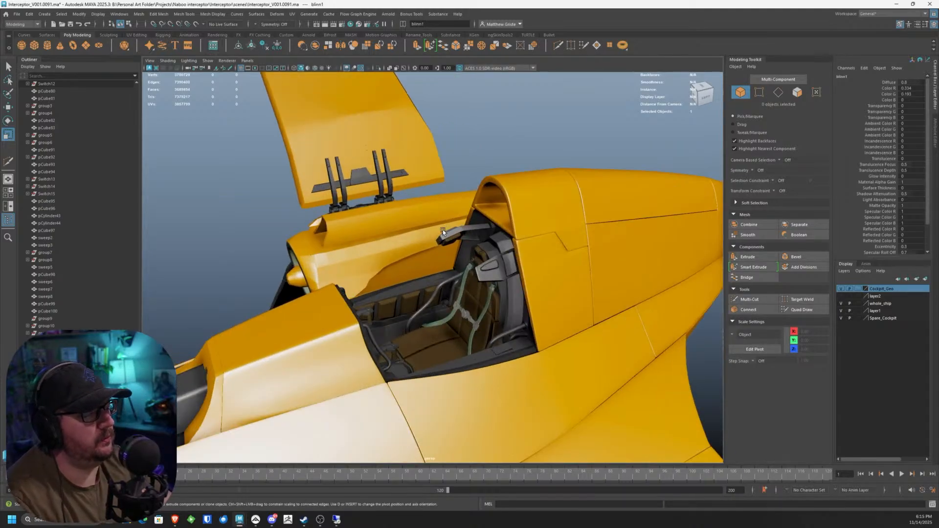
left_click_drag(442, 230, 523, 250, "alt")
scroll(538, 247, "up", 4)
middle_click_drag(538, 247, 453, 260, "alt")
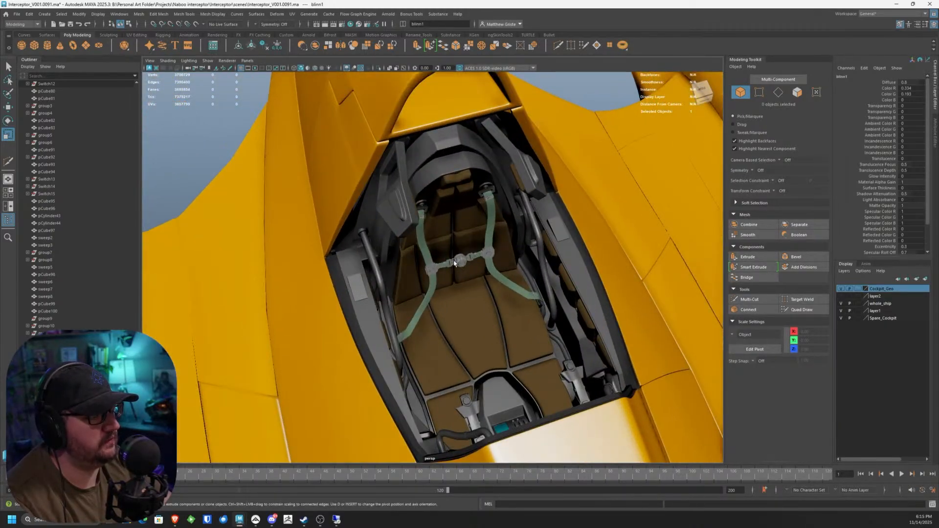
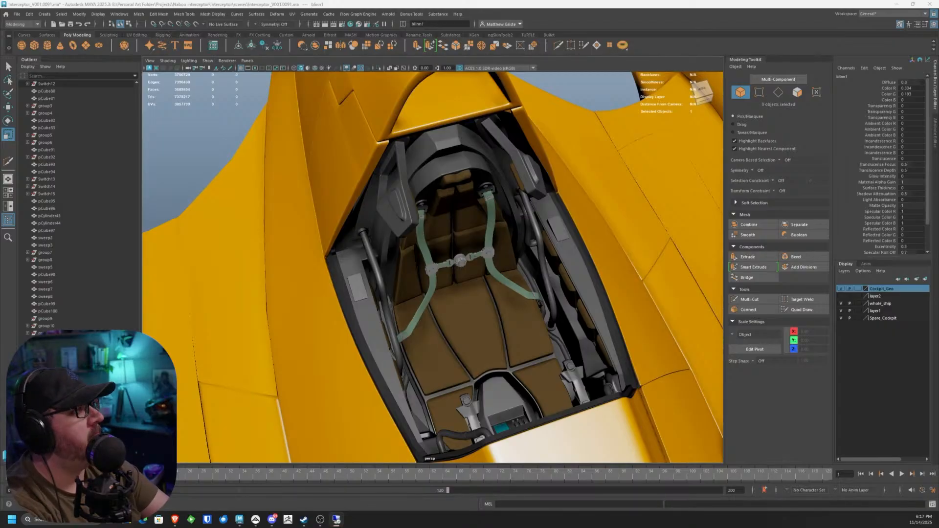
scroll(483, 128, "up", 5)
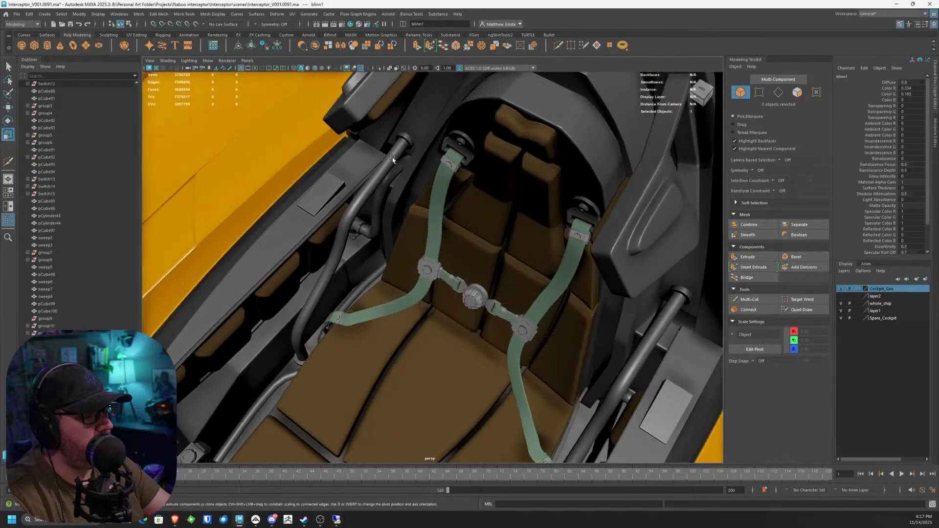
middle_click_drag(393, 160, 346, 245, "alt")
mouse_move(346, 245)
left_mouse_down("alt")
mouse_move(398, 235)
mouse_move(335, 256)
left_mouse_up("alt")
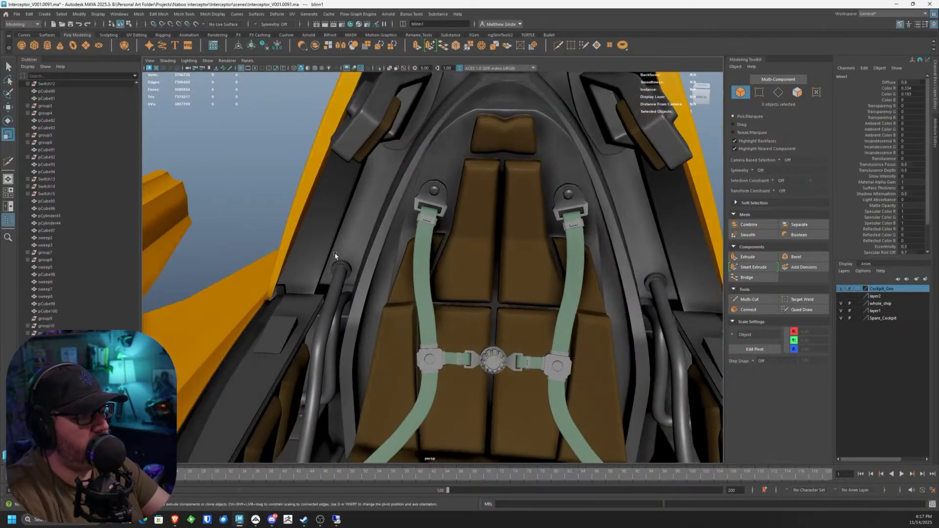
middle_click_drag(335, 255, 449, 223, "alt")
scroll(449, 223, "up", 4)
Step: Try to move the lower-end vertices of the thin trim strip along the cockpit frame, and undo the attempt
left_click(384, 242)
left_click_drag(385, 243, 405, 236, "alt")
scroll(350, 242, "up", 4)
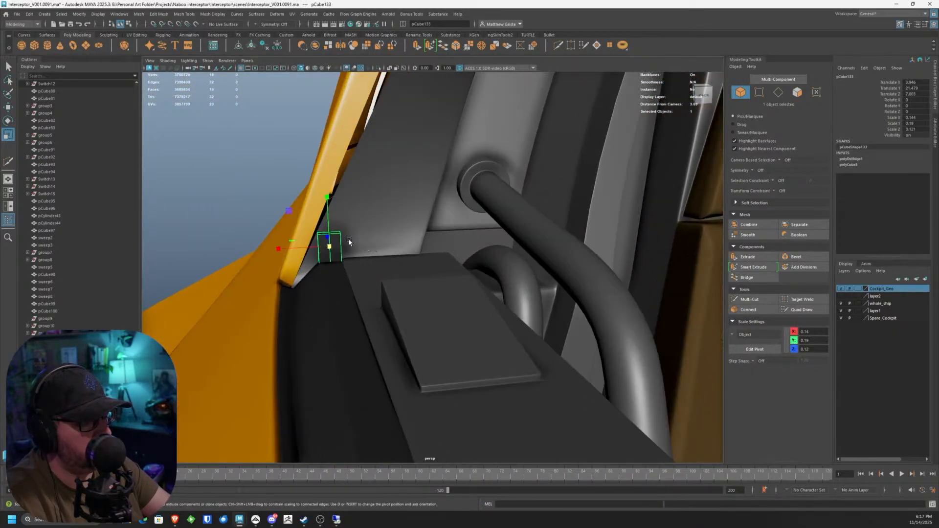
right_click_drag(335, 240, 329, 221)
left_click_drag(299, 210, 363, 241)
scroll(363, 242, "down", 5)
key("w")
left_click(348, 252)
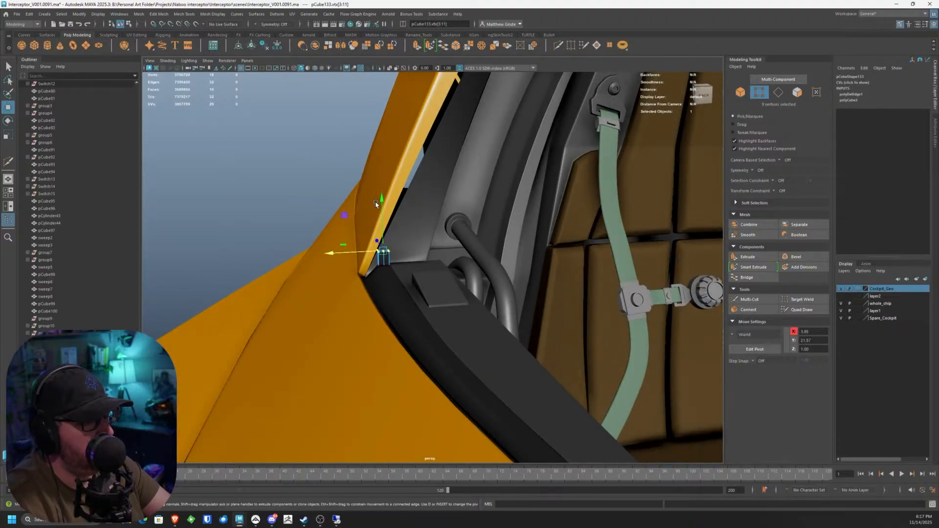
key("ctrl+z")
key("ctrl+z")
key("ctrl+z")
key("ctrl+z")
key("ctrl+z")
Step: Extrude the trim strip's upper end faces by about 0.088 and angle them into the upper corner of the cockpit frame
left_click_drag(365, 118, 451, 170, "alt")
left_click_drag(451, 169, 418, 201, "alt")
scroll(407, 236, "up", 3)
right_click_drag(418, 201, 417, 196)
left_click_drag(405, 149, 323, 199)
scroll(384, 226, "up", 4)
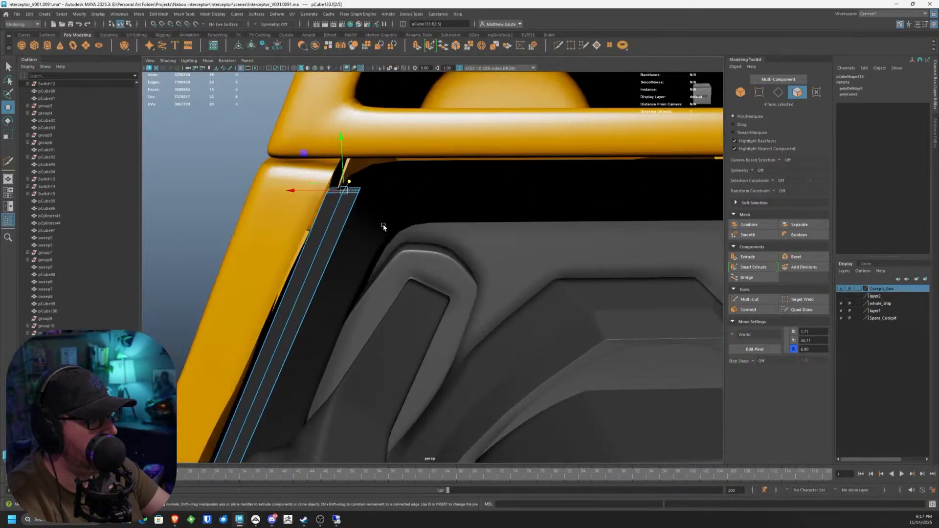
left_click_drag(384, 226, 397, 165, "alt")
key("e")
key("ctrl+e")
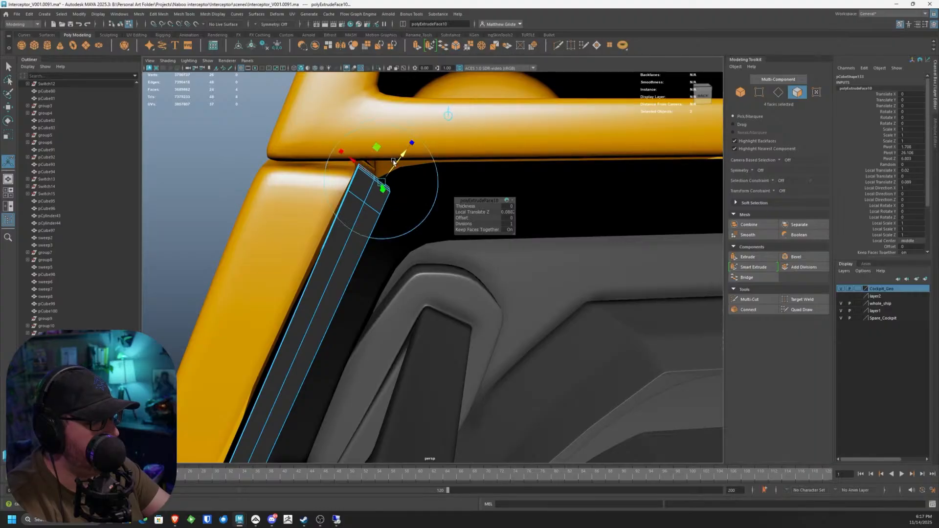
key("e")
key("w")
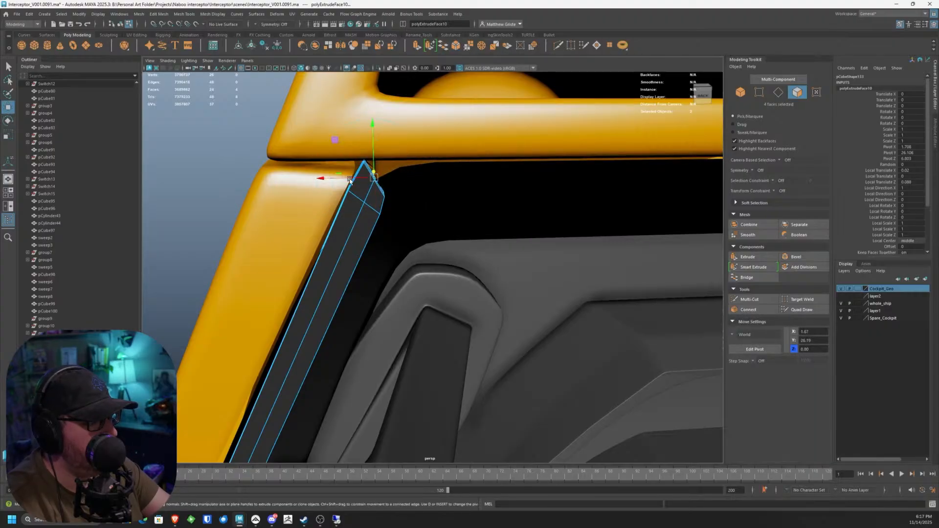
left_click_drag(337, 179, 338, 177)
Step: Extrude the strip's end faces by about 0.134 around the corner and lower them to follow the frame's crossbar
key("ctrl+e")
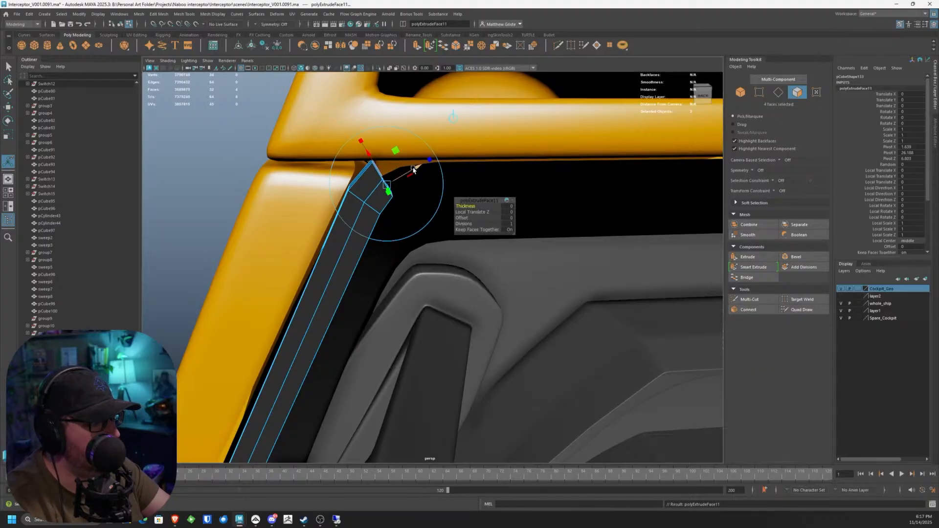
left_click_drag(413, 165, 443, 162)
key("w")
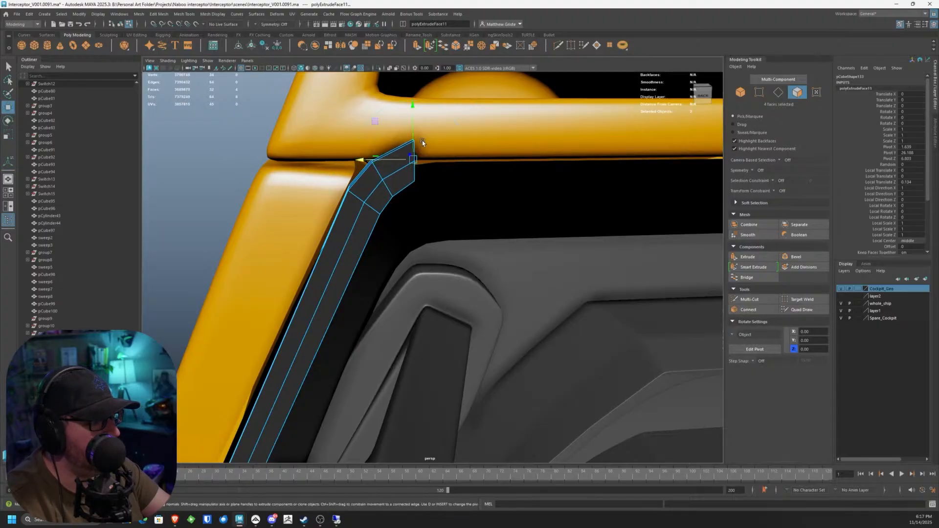
left_click_drag(413, 127, 413, 137)
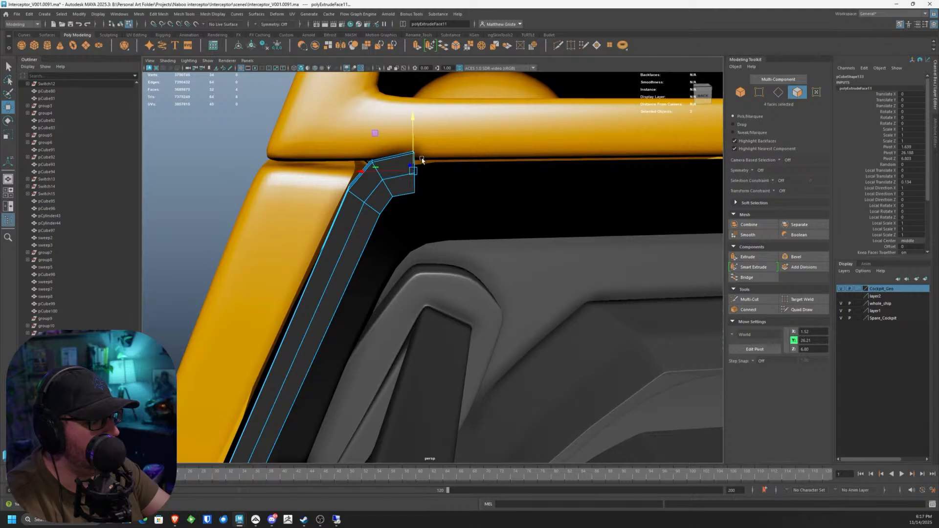
Step: Extrude the strip's end faces by about 1.518 beneath the crossbar to the ship's centreline, using the front view for alignment
key("ctrl+e")
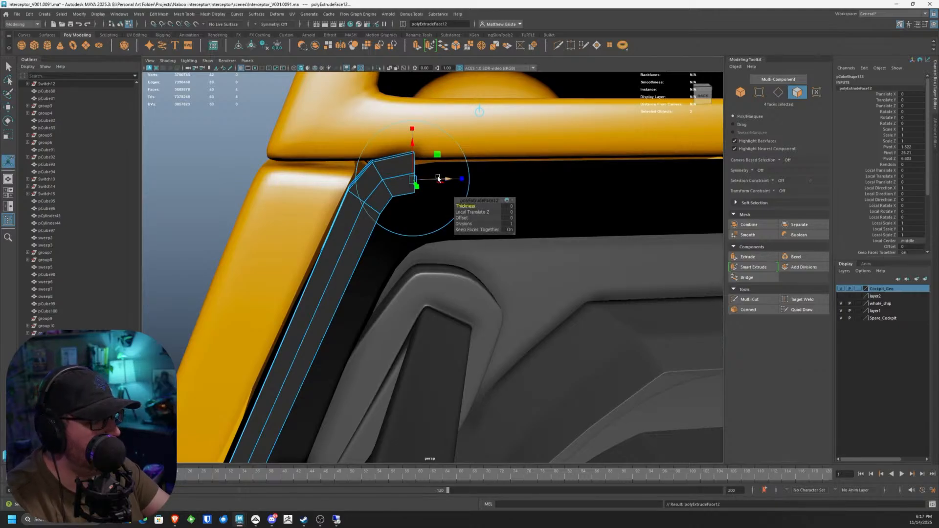
left_click_drag(441, 176, 349, 183)
scroll(635, 190, "down", 3)
key("space")
scroll(298, 348, "up", 5)
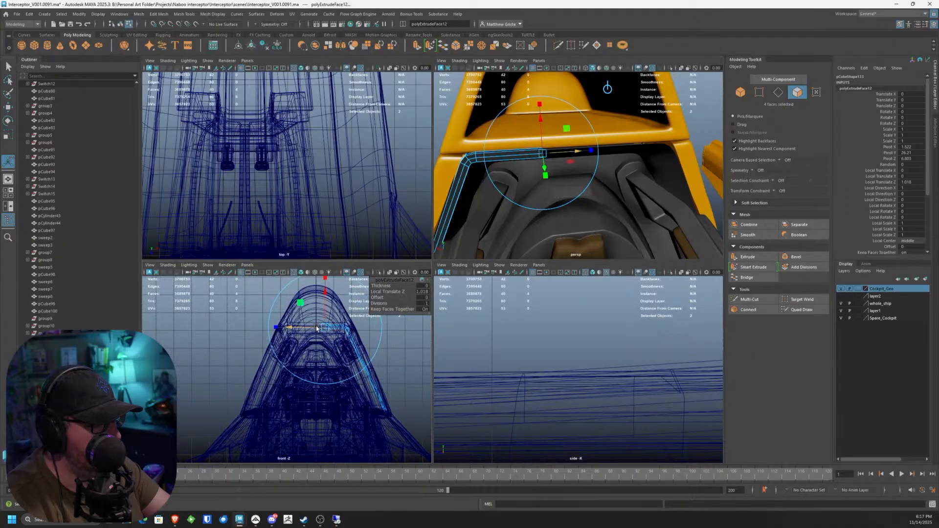
scroll(297, 348, "up", 8)
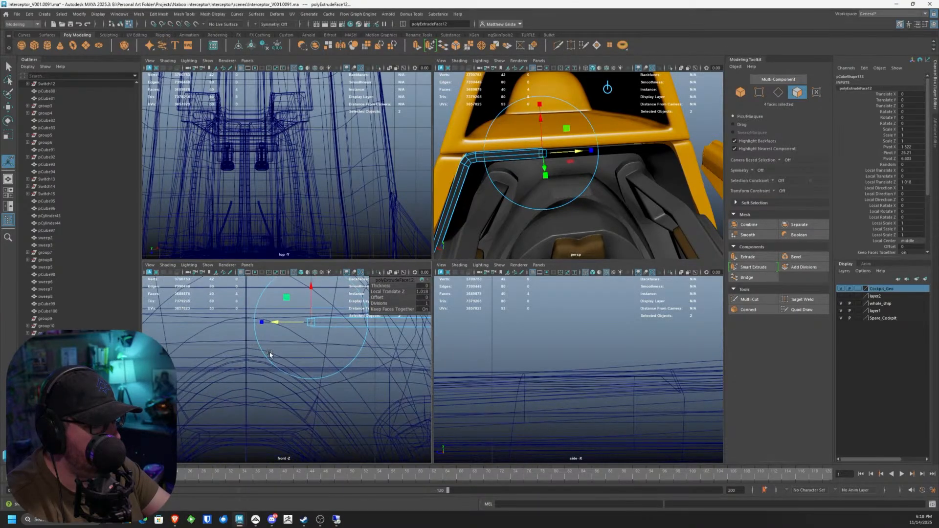
left_click(267, 322)
left_click_drag(267, 321, 209, 322)
key("space")
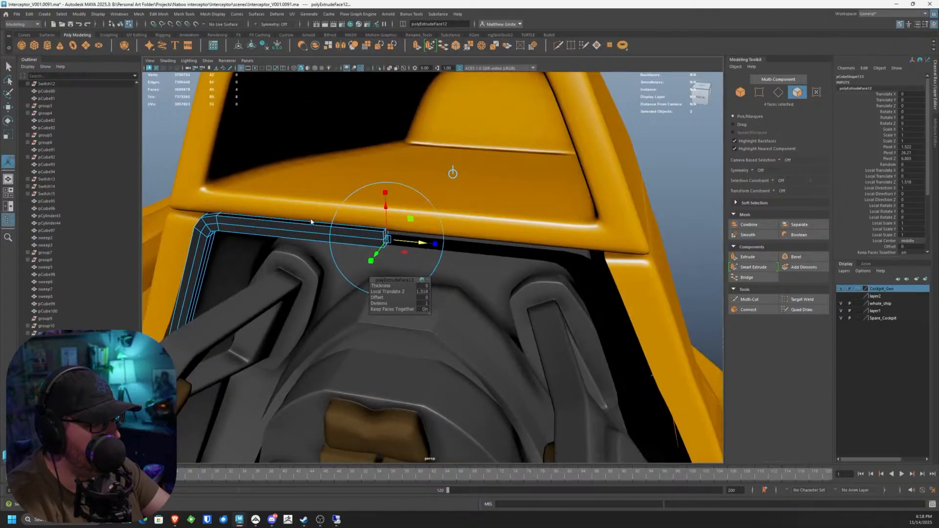
Step: Insert three edge loops across the trim strip's long side section along the cockpit frame
right_click_drag(309, 228, 349, 210)
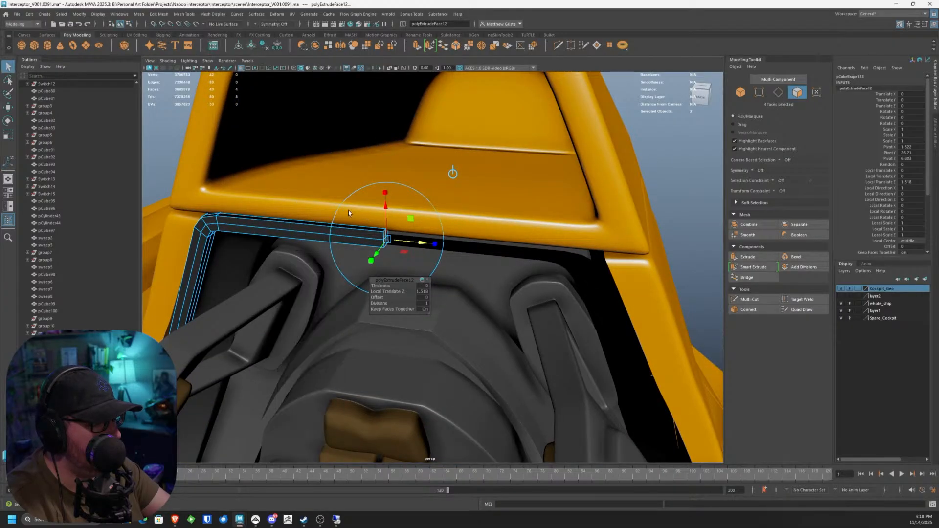
left_click_drag(348, 210, 518, 222, "alt")
left_click(565, 180)
scroll(518, 222, "up", 3)
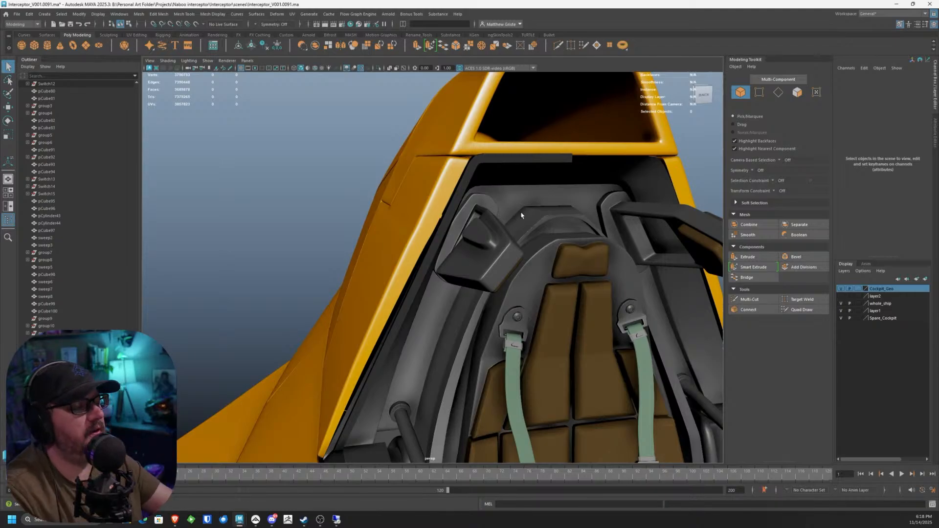
left_click(447, 213)
left_click_drag(447, 214, 437, 246, "alt")
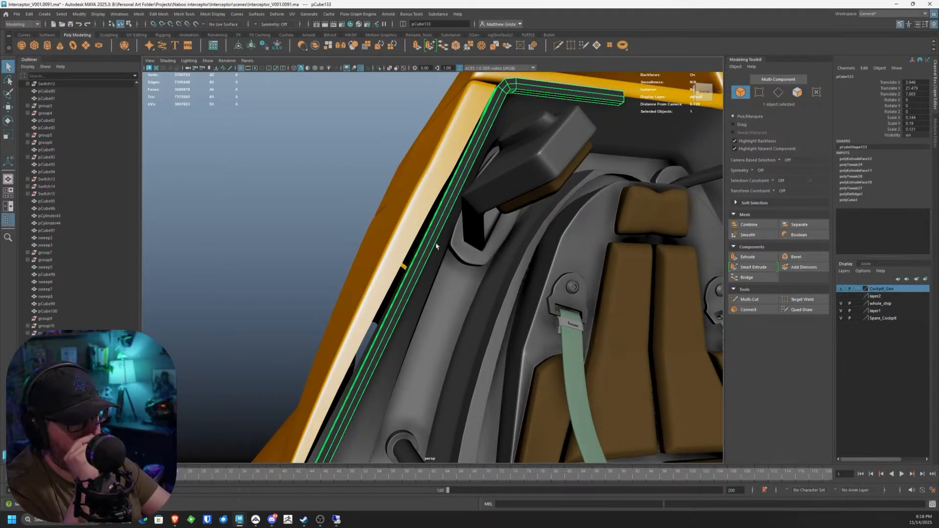
left_click(764, 298)
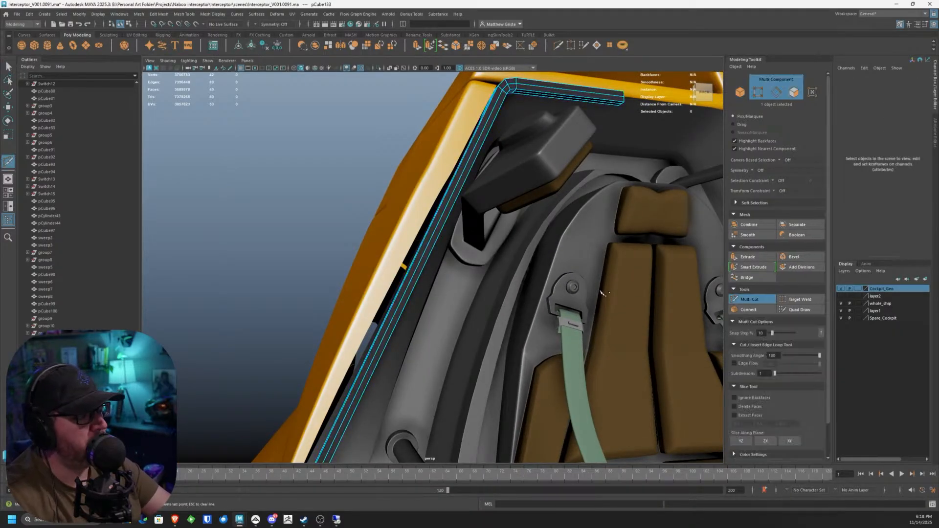
left_click(413, 283, "ctrl")
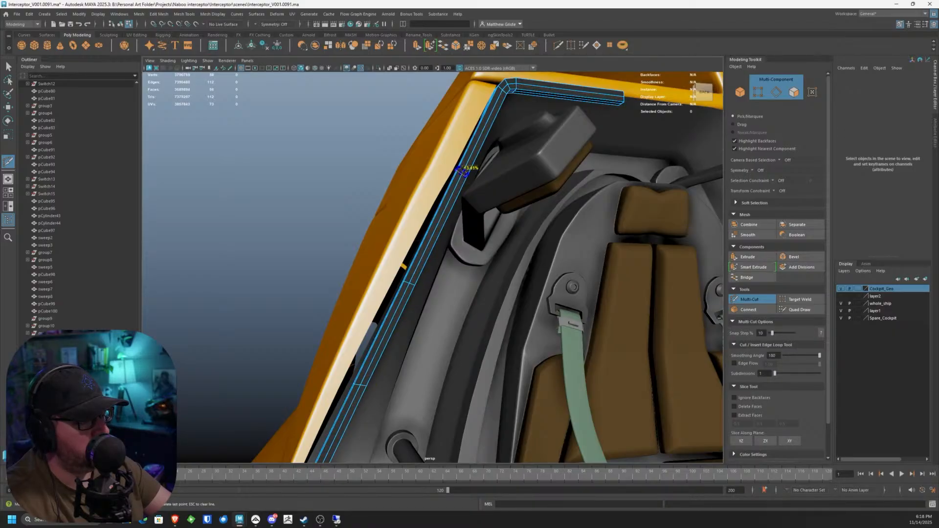
left_click(462, 170, "ctrl")
left_click_drag(462, 170, 457, 218, "alt")
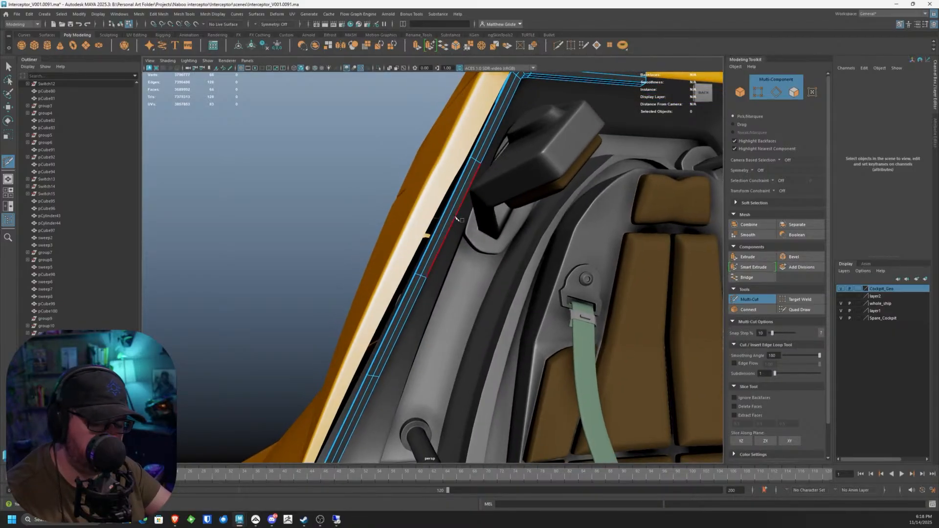
Step: Move the new edge loops' vertices outward so the strip's side section follows the frame's curve
key("q")
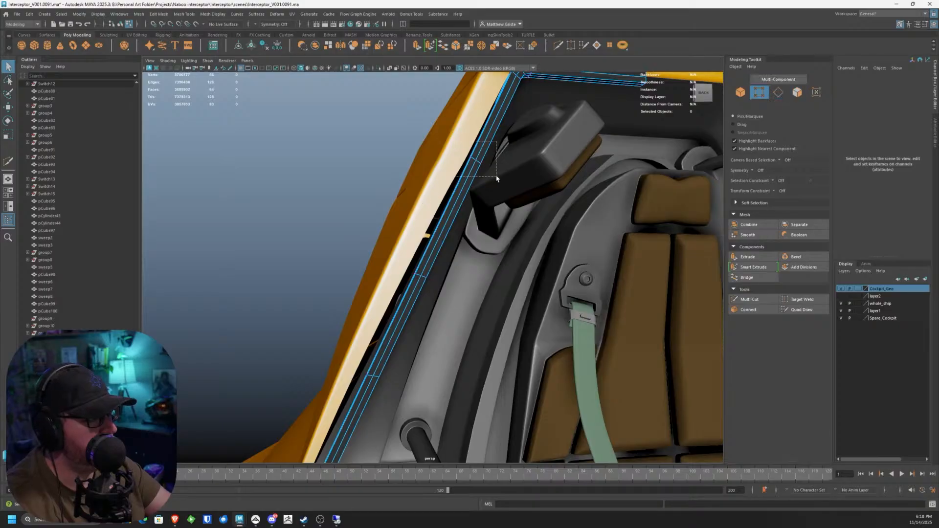
key("w")
left_click_drag(496, 178, 442, 157)
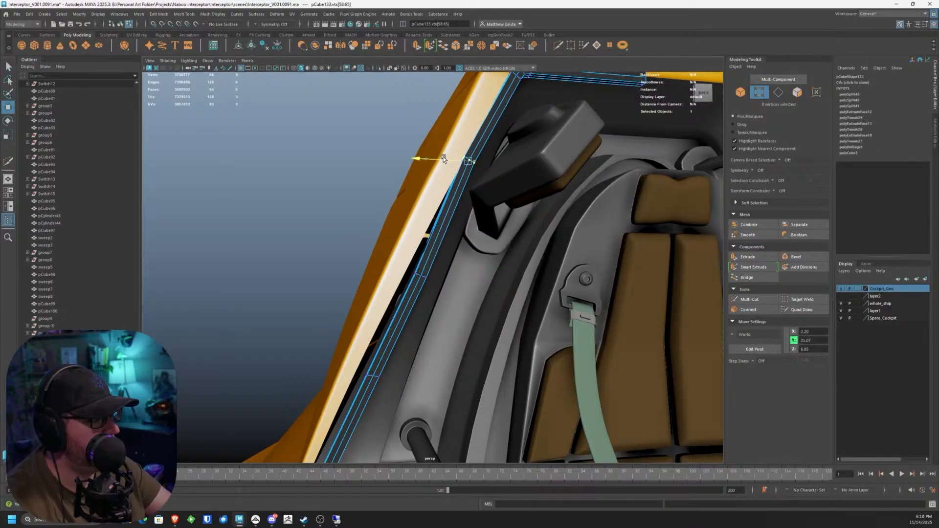
left_click_drag(394, 279, 379, 275)
left_click_drag(372, 315, 396, 355, "alt")
key("F8")
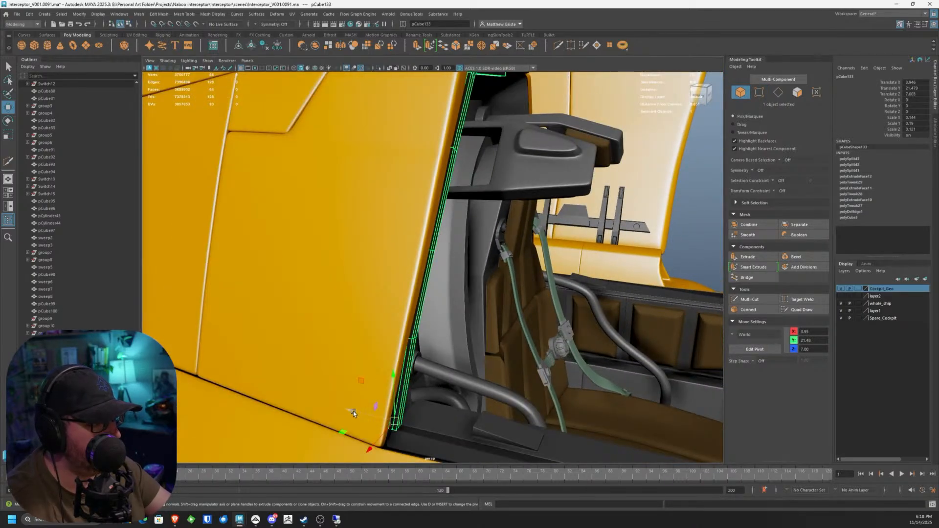
Step: Shift the whole trim strip along Z to a translate value of 6.925
left_click_drag(354, 412, 357, 413)
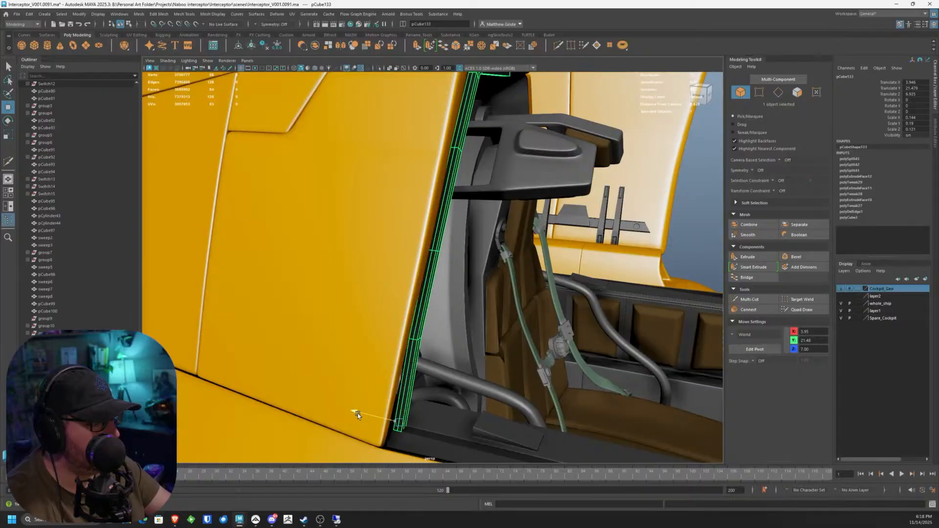
left_click_drag(389, 356, 436, 243, "alt")
scroll(445, 224, "up", 3)
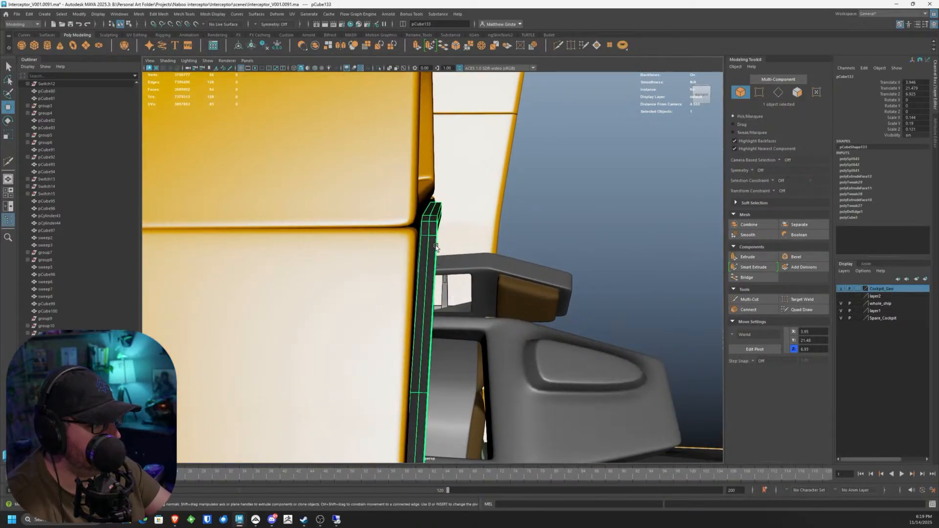
Step: Move the vertices of the strip's upper corner and crossbar section along Z to line up with the frame
right_click_drag(436, 243, 410, 244)
middle_click_drag(448, 225, 407, 222)
mouse_move(407, 221)
left_mouse_down("alt")
mouse_move(405, 212)
mouse_move(341, 226)
mouse_move(418, 231)
left_mouse_up("alt")
right_click_drag(418, 230, 428, 248, "alt")
left_click_drag(427, 247, 446, 319, "alt")
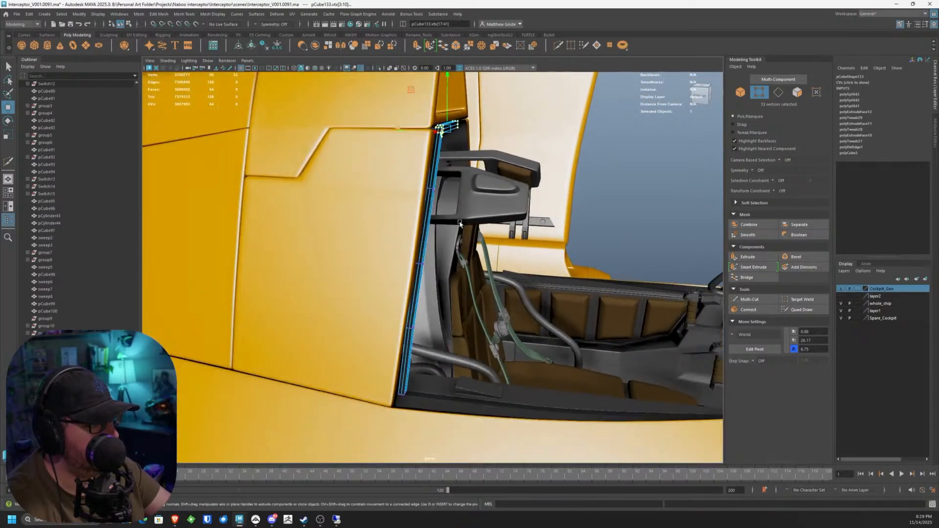
Step: Extrude the strip's frame-facing side faces from the lower end around the corner to the centreline to form a flange
middle_click_drag(446, 319, 441, 227, "alt")
right_click_drag(440, 226, 455, 227, "alt")
left_click_drag(455, 227, 396, 249, "alt")
right_click_drag(396, 249, 435, 263, "alt")
right_click(435, 261)
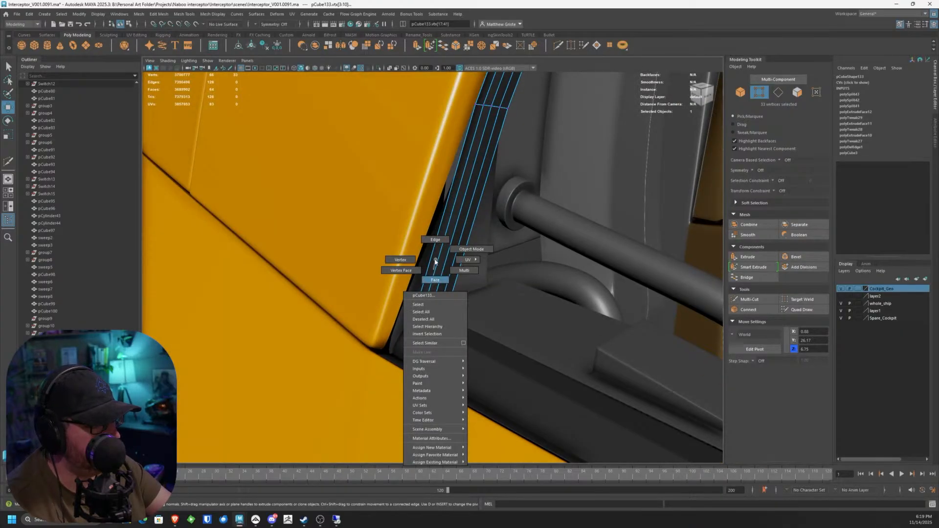
left_click(436, 240)
right_click(436, 241)
left_click(435, 280)
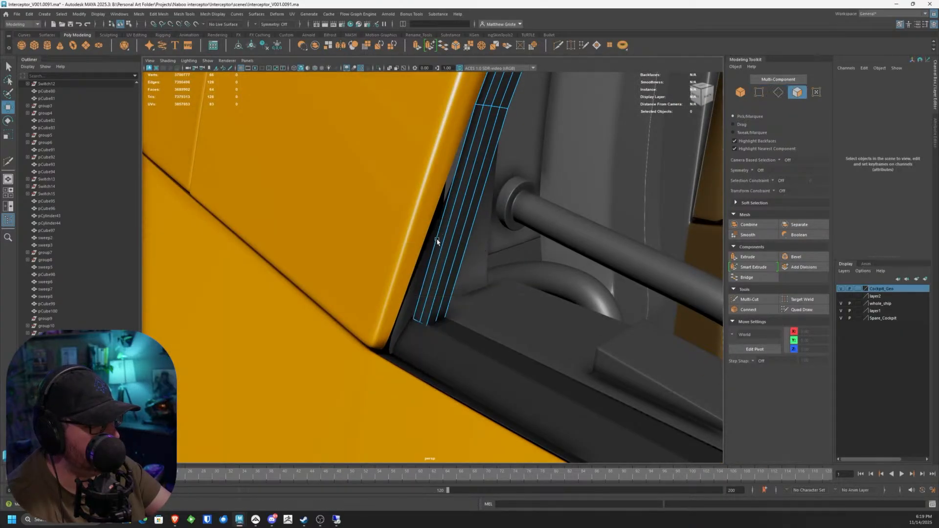
left_click(438, 242)
middle_click_drag(459, 217, 413, 310, "alt")
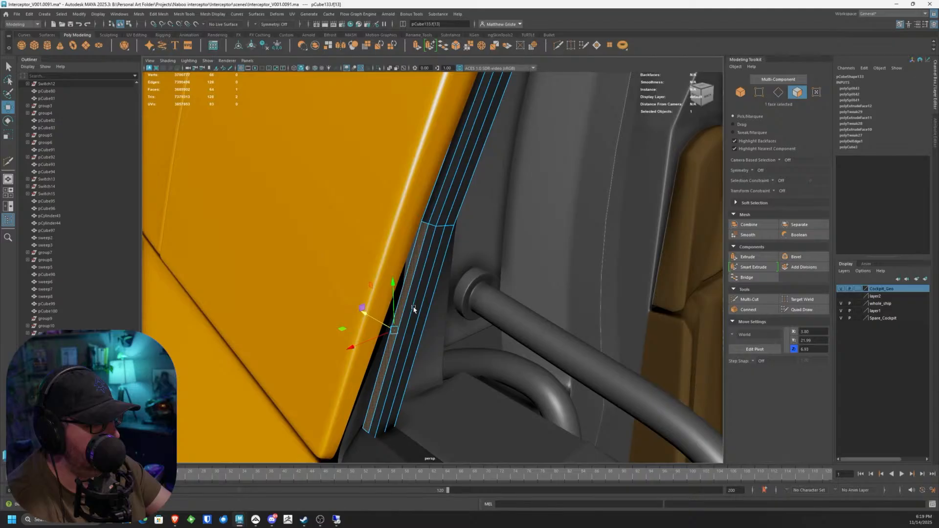
left_click(430, 205, "shift")
left_click_drag(430, 206, 447, 287, "alt")
right_click_drag(446, 287, 406, 250, "alt")
left_click(404, 246, "shift")
left_click_drag(404, 246, 388, 309, "alt")
left_click(407, 237, "shift")
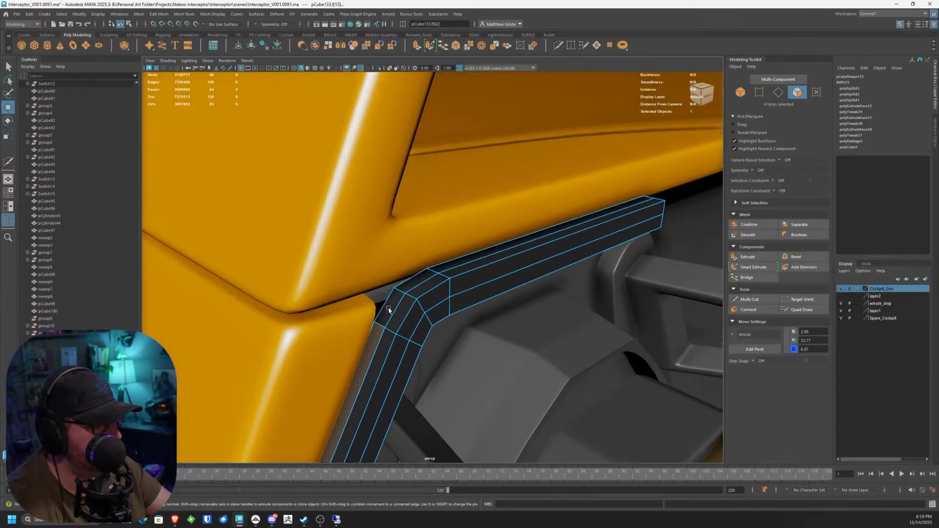
left_click_drag(446, 269, 493, 234, "alt")
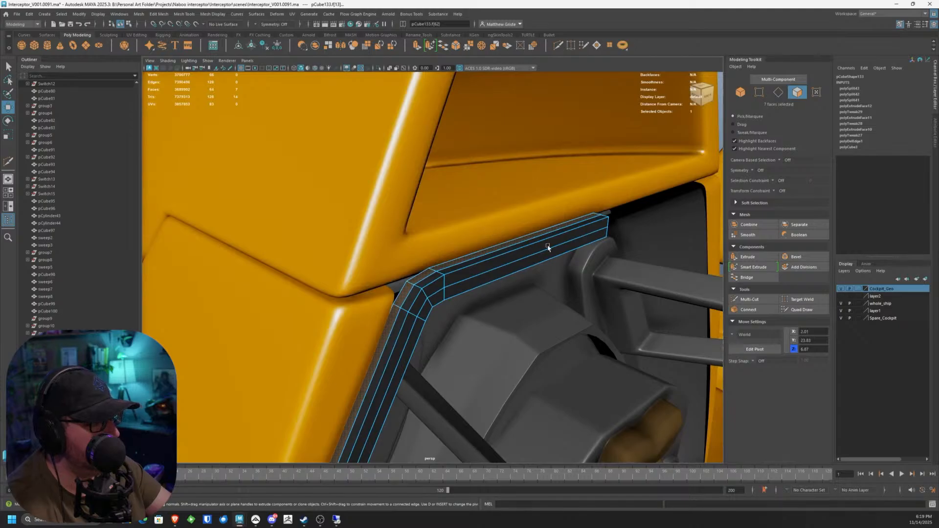
key("ctrl+e")
left_click_drag(423, 162, 346, 236, "alt")
right_click_drag(346, 237, 344, 304, "alt")
left_click_drag(268, 318, 363, 278)
Step: Move and scale the two outer vertices at the flange's lower end to fit against the yellow frame
right_click_drag(348, 295, 313, 296)
left_click_drag(306, 320, 424, 333)
key("w")
middle_click_drag(424, 333, 511, 323, "alt")
key("e")
key("r")
mouse_move(424, 311)
left_mouse_down()
mouse_move(448, 316)
mouse_move(406, 309)
left_mouse_up()
key("w")
scroll(418, 310, "down", 3)
left_click_drag(509, 308, 447, 300, "alt")
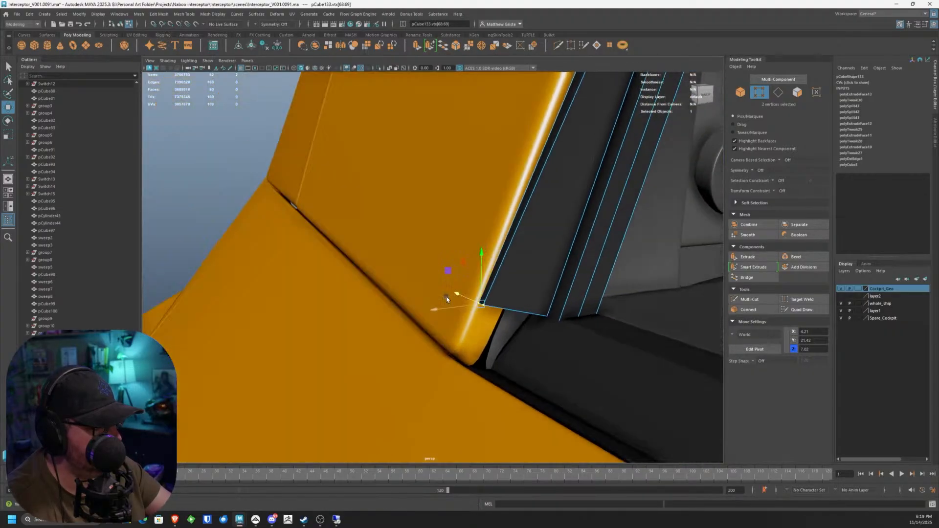
Step: Extrude the flange's lower end face by about 0.111 down toward the hull
middle_click_drag(525, 309, 454, 314, "alt")
left_click_drag(525, 337, 490, 343, "alt")
middle_click_drag(491, 343, 463, 301, "alt")
scroll(463, 302, "up", 3)
left_click_drag(463, 302, 487, 298, "alt")
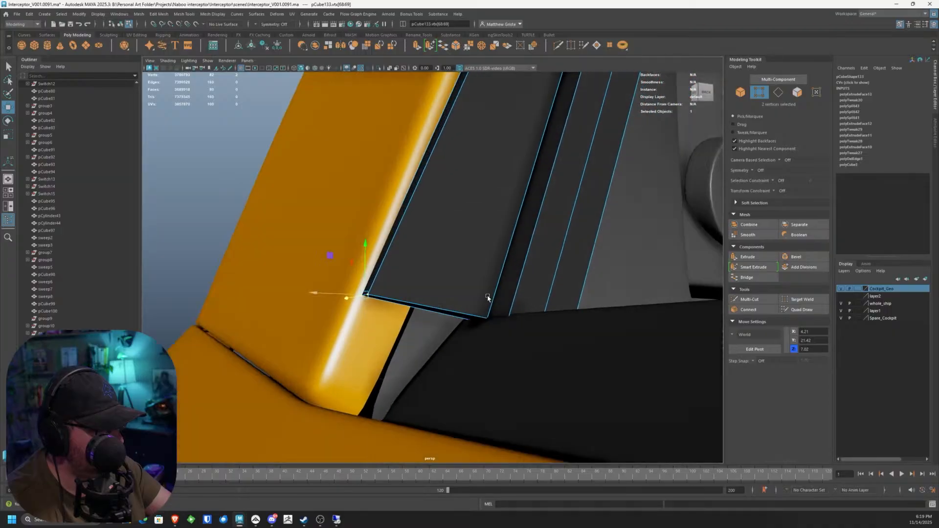
right_click_drag(431, 312, 430, 342)
left_click(430, 314)
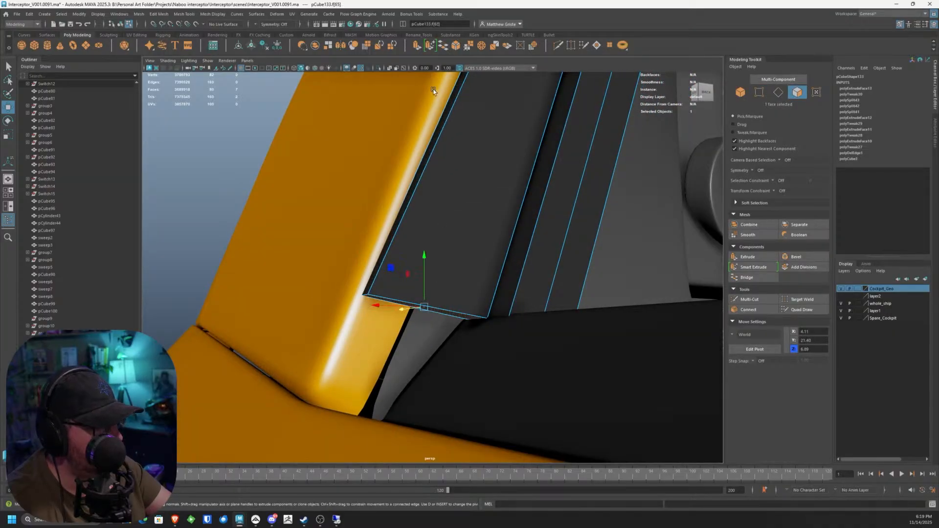
left_click(417, 45)
left_click_drag(455, 293, 403, 380, "alt")
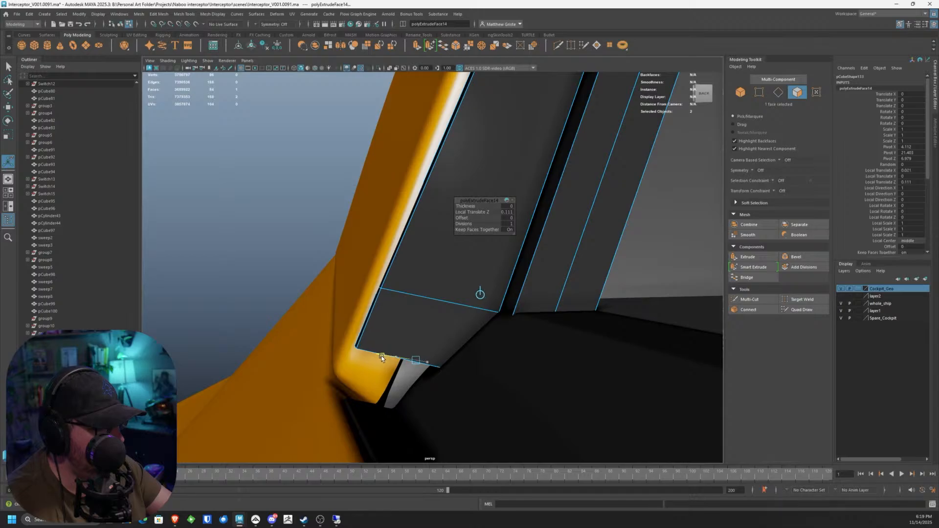
Step: Move the two inner vertices of the extruded end outward in X to about 4.12
right_click_drag(459, 314, 433, 313)
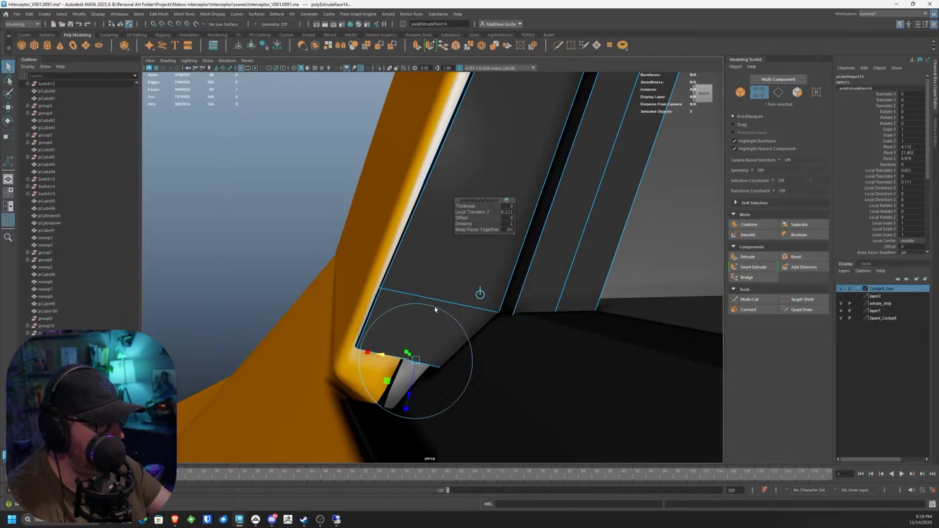
left_click_drag(423, 353, 452, 383)
key("w")
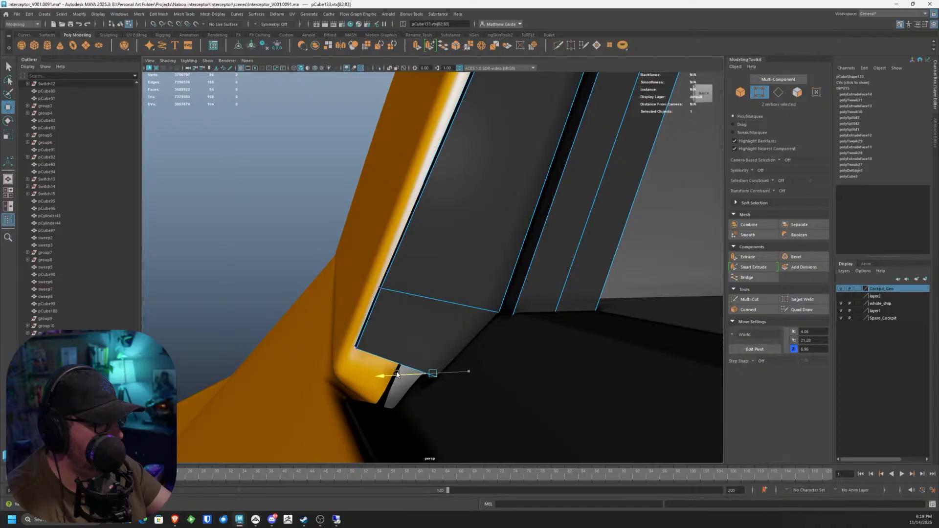
left_click_drag(397, 374, 396, 374)
middle_click_drag(396, 374, 427, 288, "alt")
scroll(428, 287, "up", 3)
left_click_drag(428, 288, 483, 283, "alt")
Step: Slide the extruded end's two inner vertices along Z toward the gap beside the frame's lower corner
right_click_drag(394, 294, 395, 315)
left_click(396, 313)
middle_click_drag(396, 313, 510, 297, "alt")
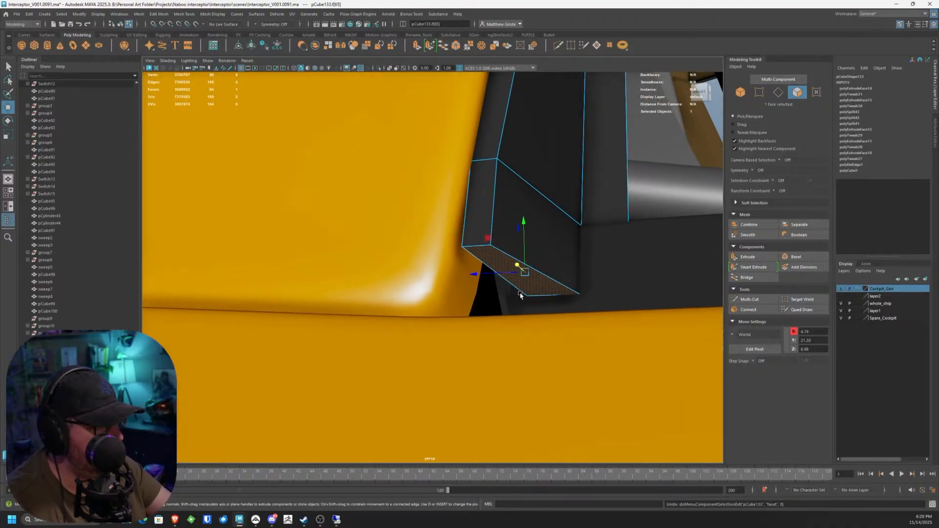
left_click_drag(543, 290, 509, 300, "alt")
right_click_drag(465, 301, 440, 294)
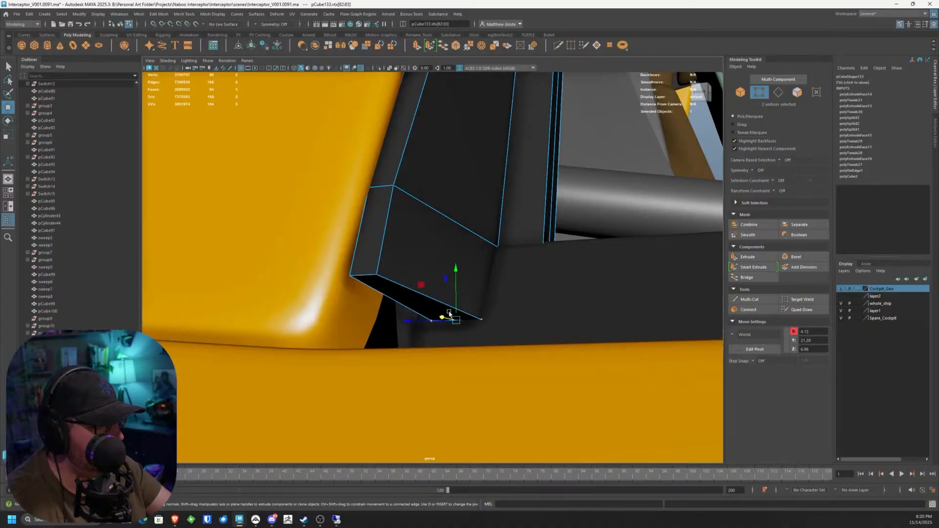
left_click_drag(422, 326, 410, 326)
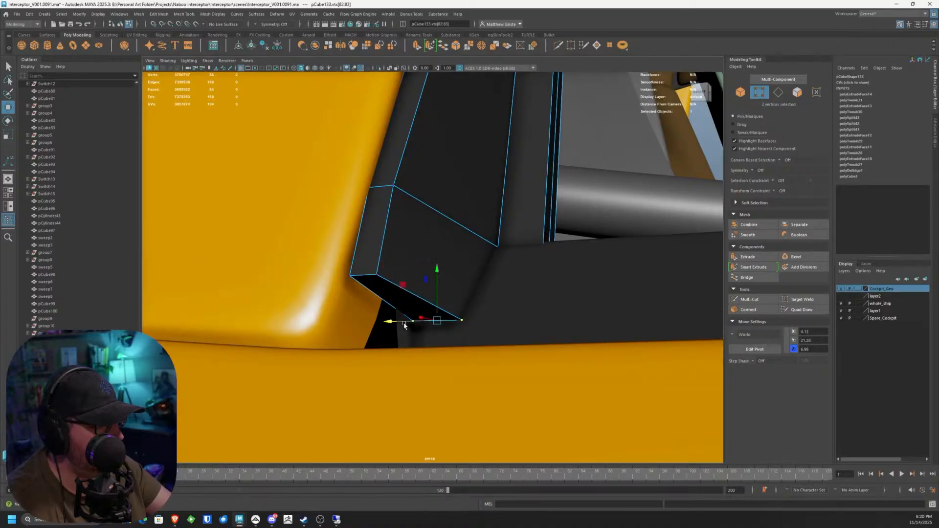
Step: Extrude the flange's end face again, down to the yellow hull edge
right_click_drag(405, 326, 404, 342)
left_click(399, 300)
left_click(417, 45)
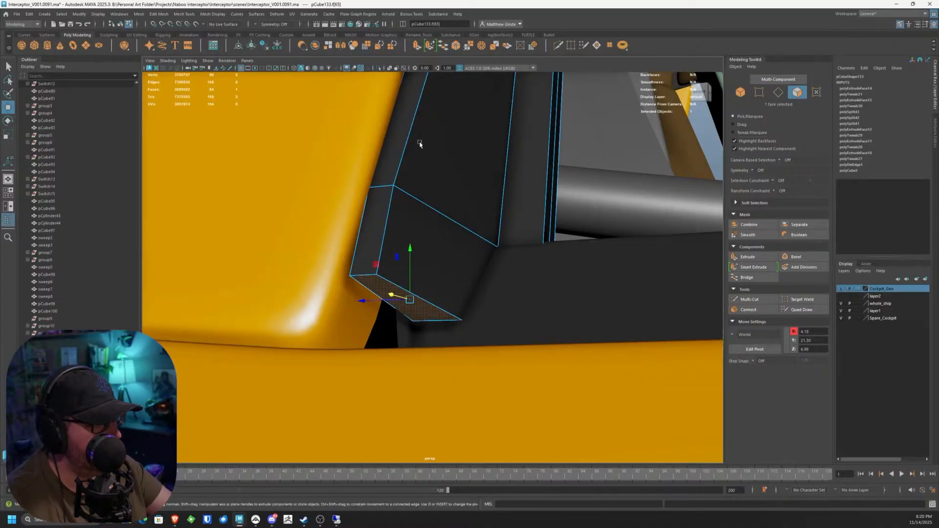
left_click_drag(447, 257, 421, 332, "alt")
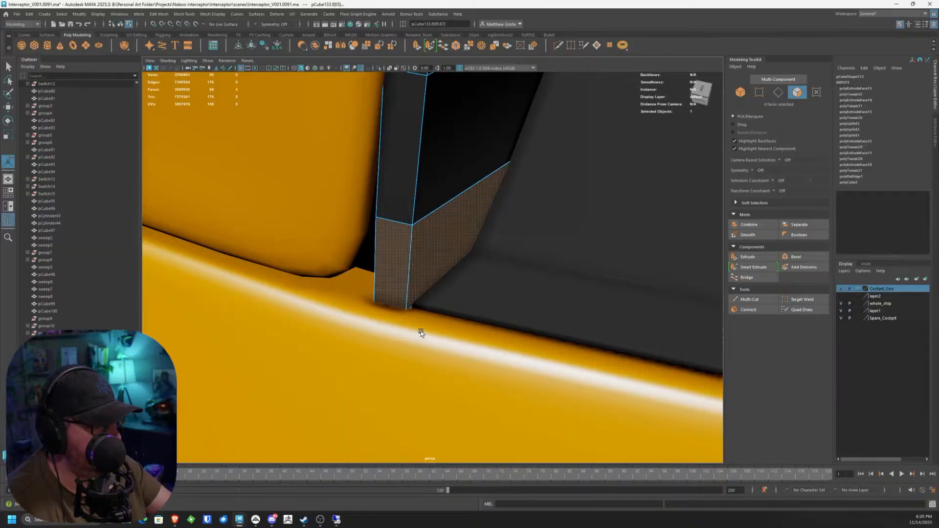
Step: Move the vertices of the flange's lowest section toward the frame to close the corner gap, and return to object mode
left_click(402, 297)
right_click_drag(400, 296, 367, 295)
key("w")
left_click_drag(417, 347, 354, 307)
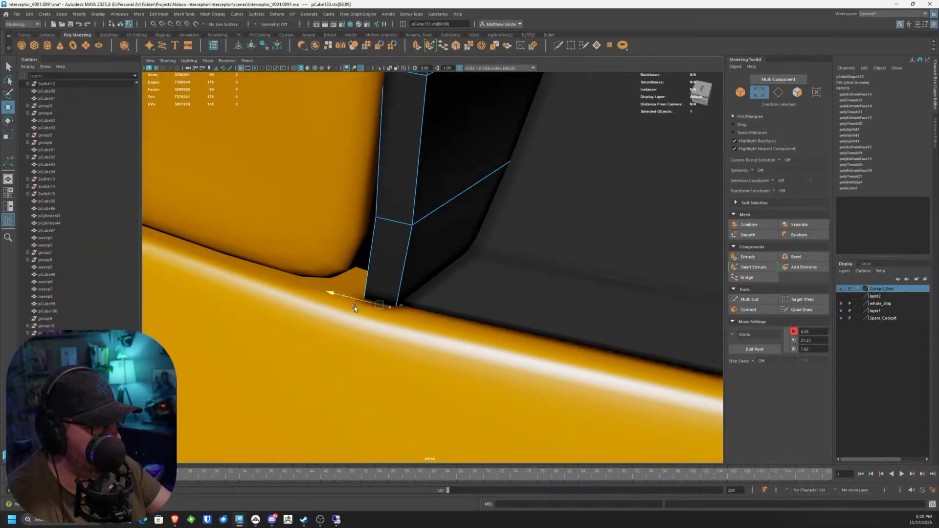
left_click_drag(369, 215, 352, 212)
left_click_drag(426, 297, 343, 291, "alt")
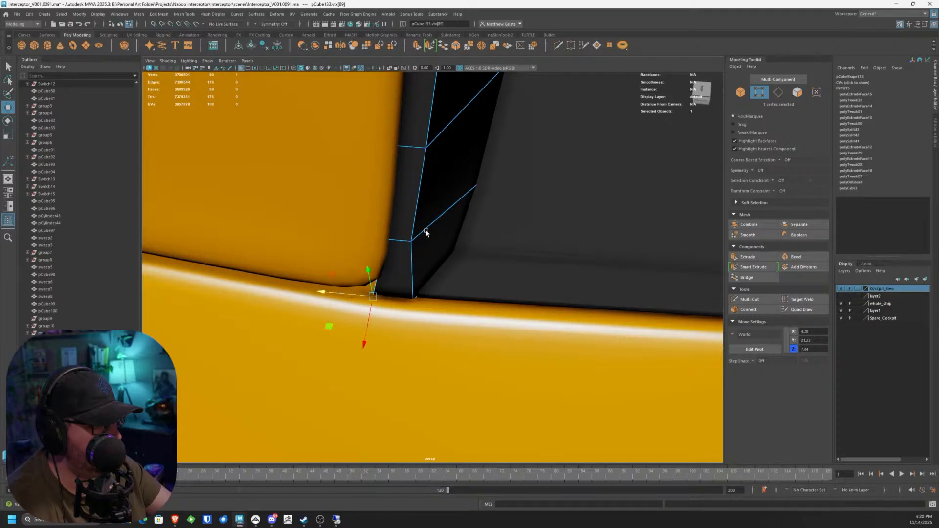
right_click_drag(426, 230, 445, 211)
Step: Scale the outer vertex pair at the flange's mid-height cross-section closer together along Z
left_click_drag(444, 211, 457, 233, "alt")
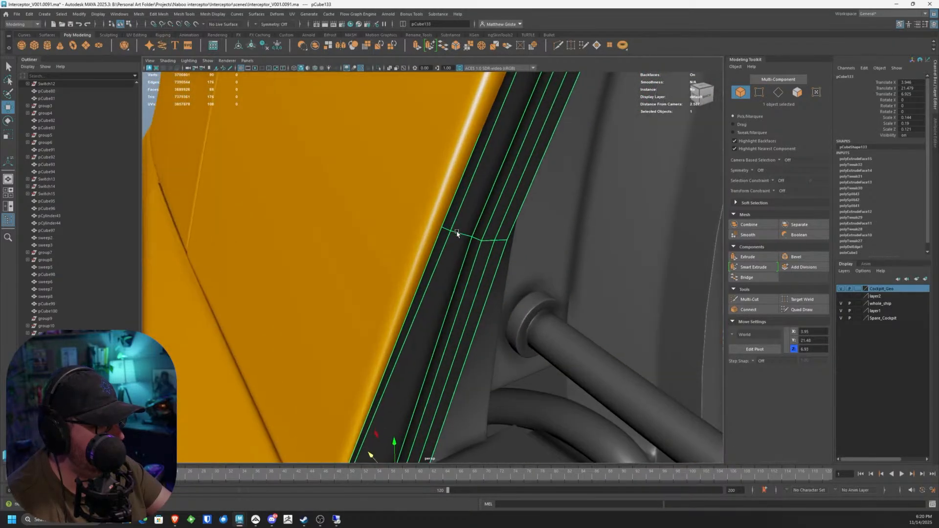
middle_click_drag(457, 233, 431, 273, "alt")
scroll(432, 272, "up", 4)
right_click_drag(432, 273, 389, 255)
left_click_drag(390, 254, 466, 365)
key("r")
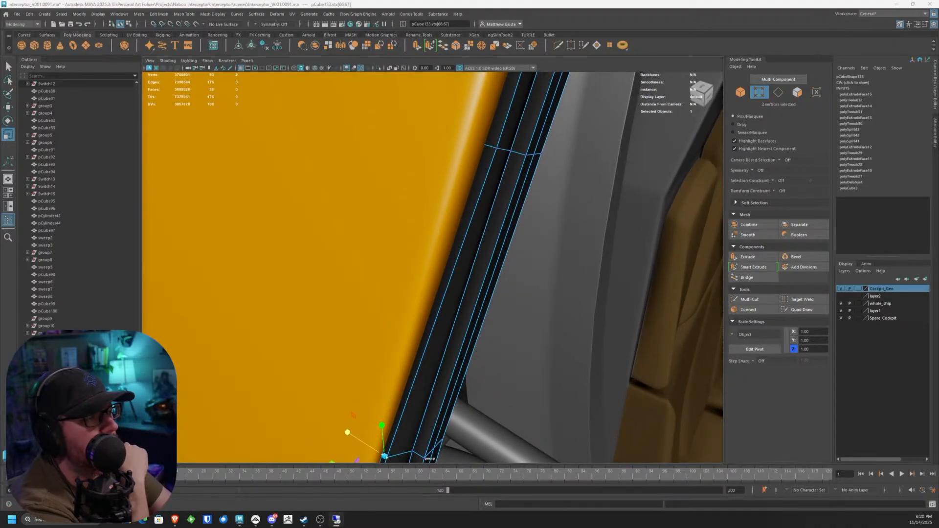
left_click_drag(383, 182, 483, 172, "alt")
scroll(430, 156, "up", 3)
left_click_drag(412, 159, 413, 160)
scroll(425, 184, "up", 5)
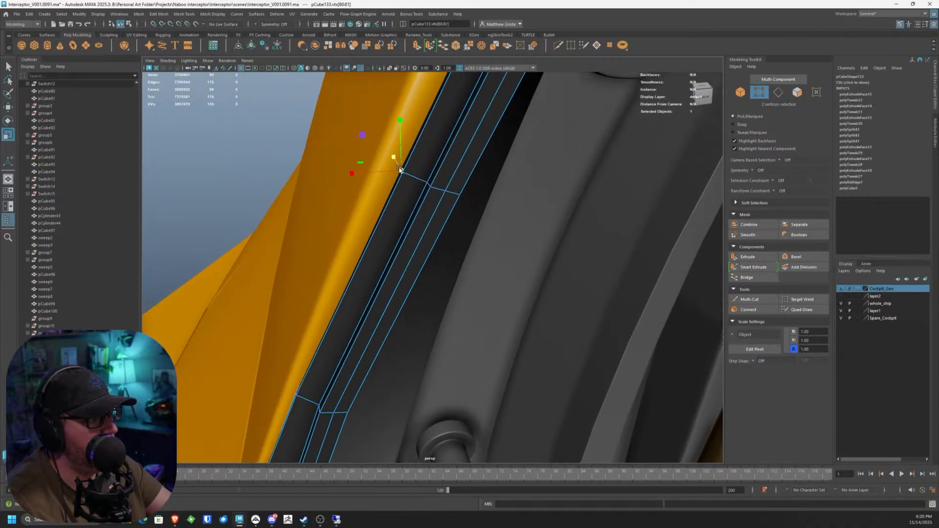
scroll(429, 188, "up", 2)
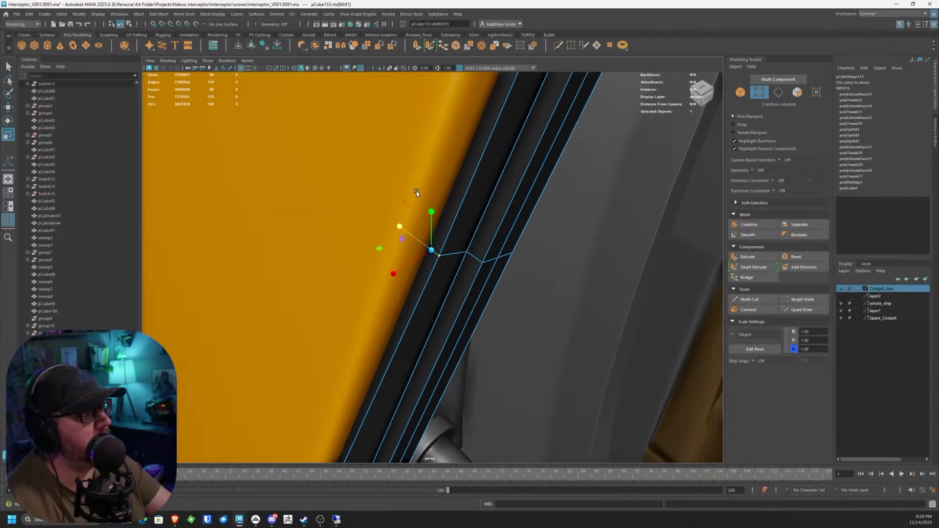
middle_click_drag(404, 187, 366, 146, "alt")
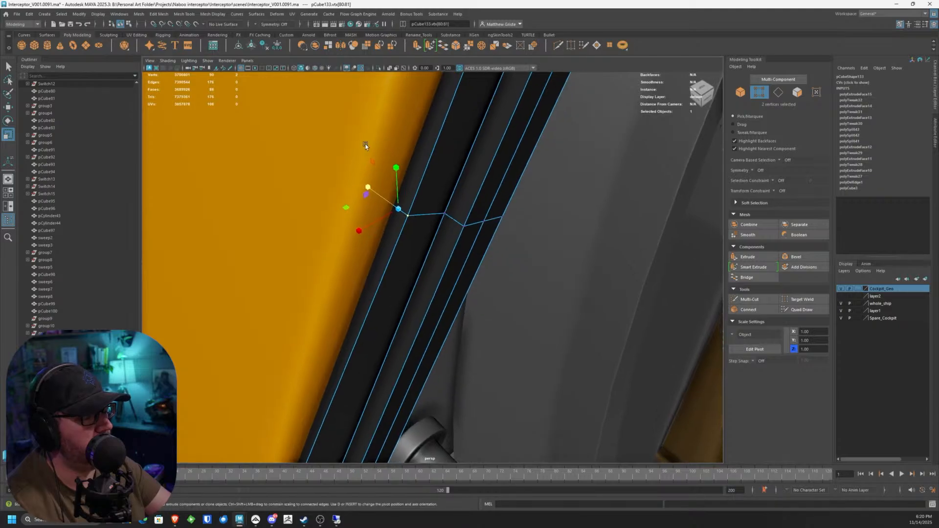
left_click_drag(363, 179, 390, 203)
key("w")
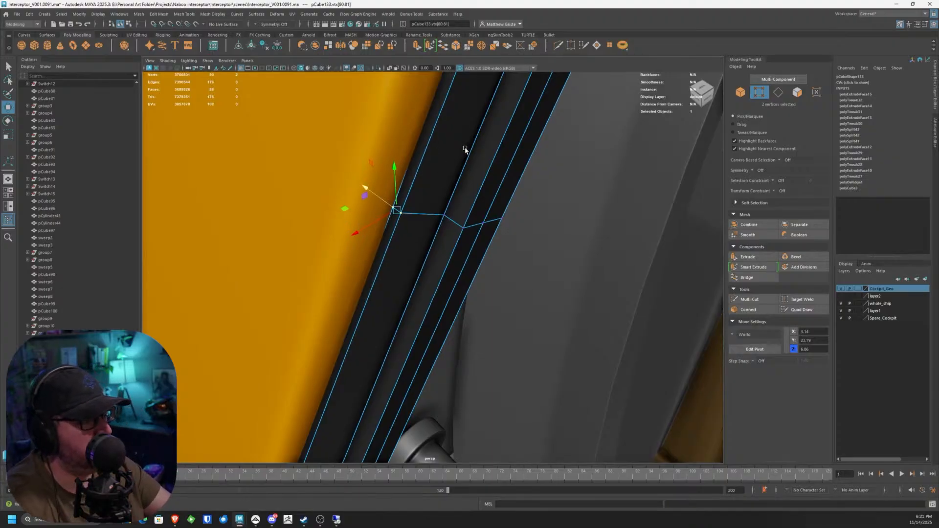
Step: Adjust the outer vertex pairs at the flange's upper side cross-section and top corner to follow the yellow hull edge
left_click_drag(465, 150, 294, 176, "alt")
left_click_drag(284, 154, 287, 180)
key("w")
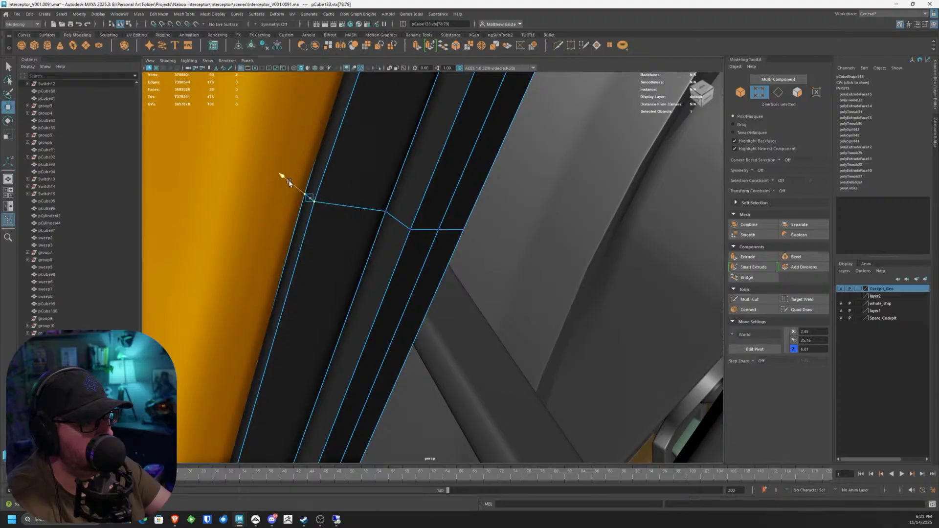
scroll(289, 182, "down", 5)
middle_click_drag(412, 117, 330, 173, "alt")
scroll(377, 200, "up", 2)
scroll(351, 156, "up", 2)
scroll(342, 189, "down", 3)
left_click_drag(341, 187, 353, 210)
scroll(348, 210, "up", 2)
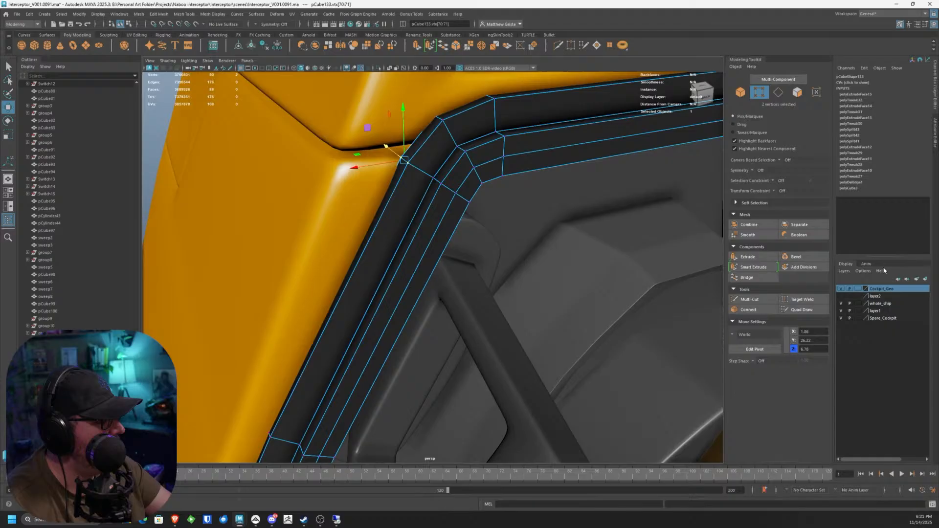
Step: Toggle the Cockpit_Geo and layer2 layers to check how the flange's top corner sits behind the canopy frame
left_click(840, 290)
left_click(840, 289)
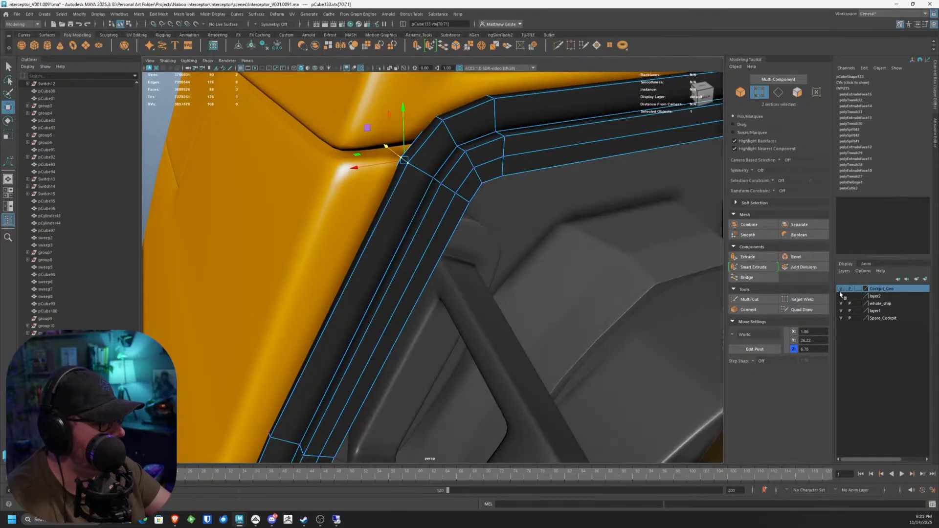
left_click(841, 295)
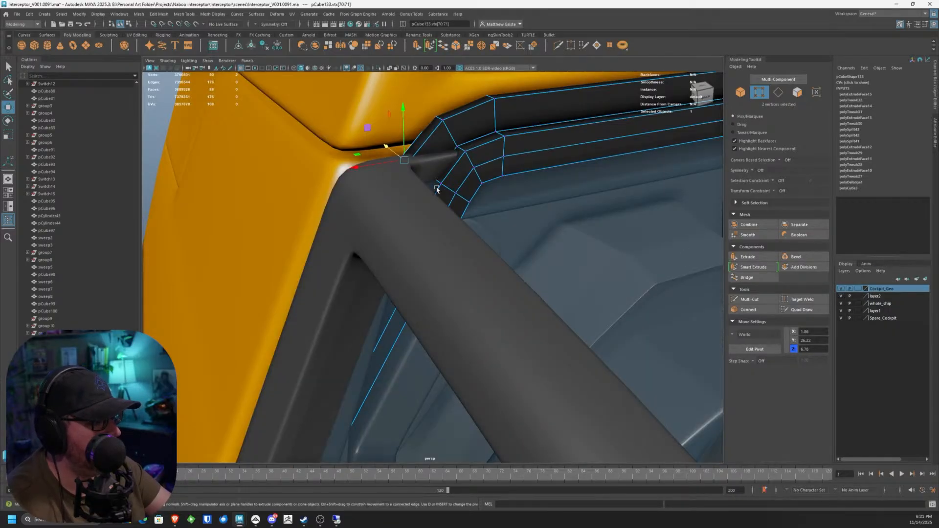
left_click_drag(437, 189, 606, 214, "alt")
left_click(840, 290)
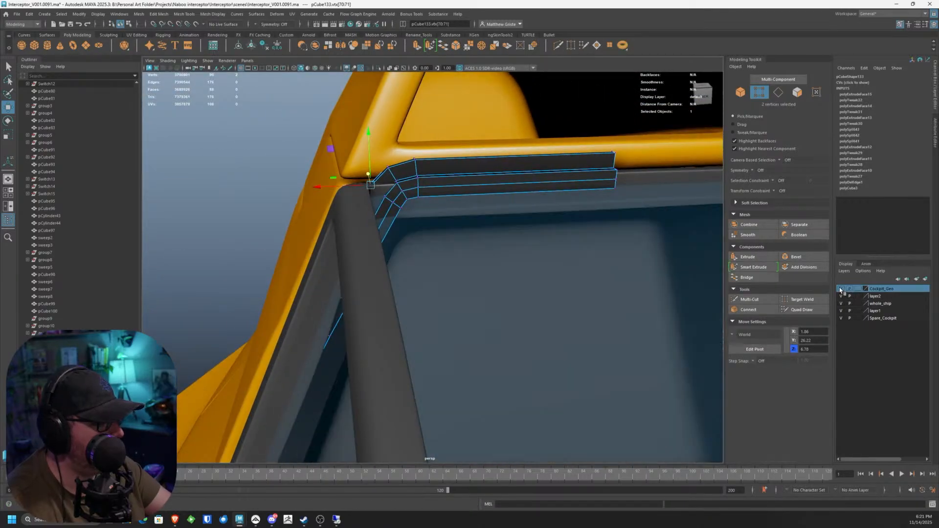
left_click(841, 289)
left_click(841, 296)
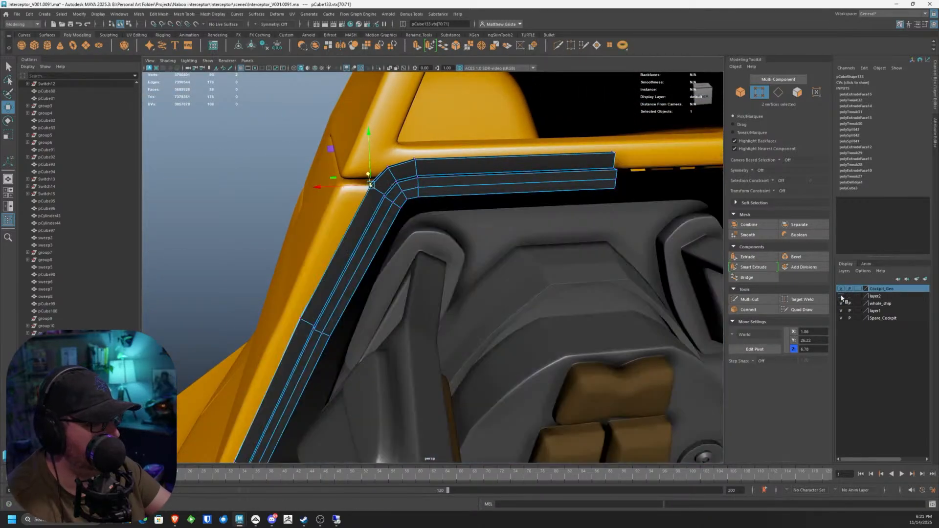
Step: Move all vertices of the flange's top bar and corner to about X 1.06 and Y 26.04
left_click_drag(401, 148, 427, 153, "alt")
right_click_drag(403, 163, 367, 163)
left_click_drag(313, 93, 641, 215)
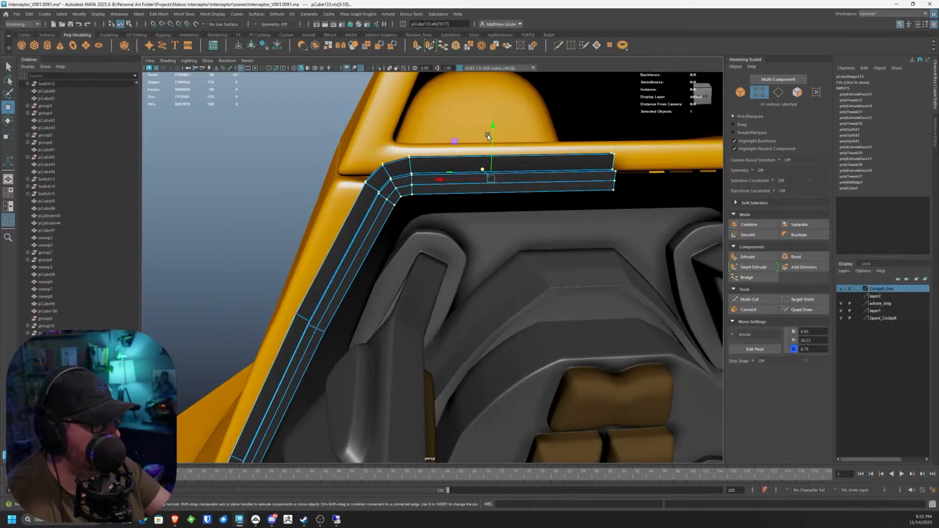
left_click_drag(487, 156, 424, 195)
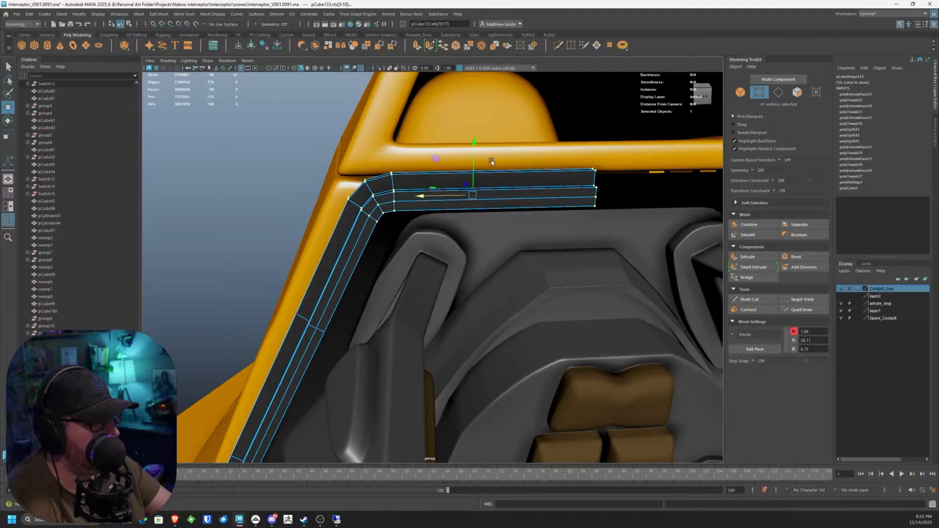
left_click_drag(477, 148, 448, 160)
middle_click_drag(432, 171, 384, 194, "alt")
scroll(432, 193, "up", 3)
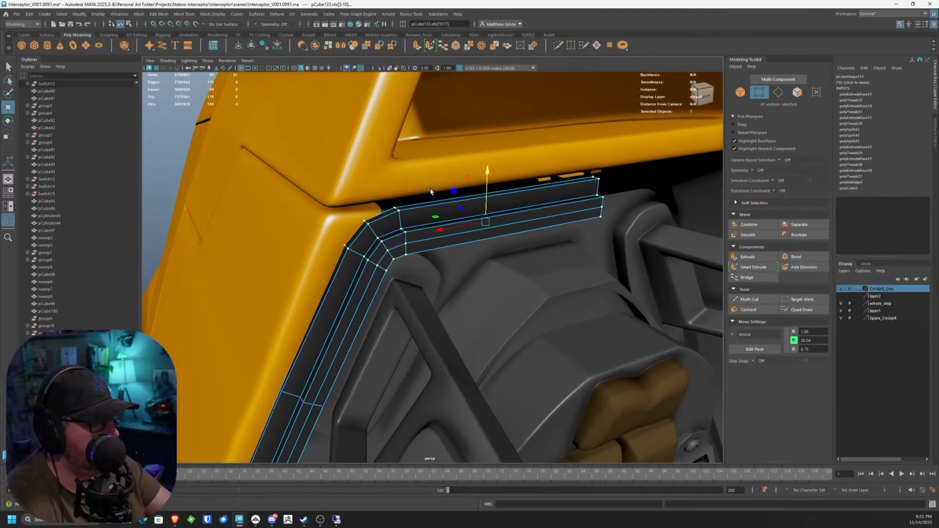
Step: Show layer2 briefly to compare the repositioned top bar with the canopy frame
left_click(841, 296)
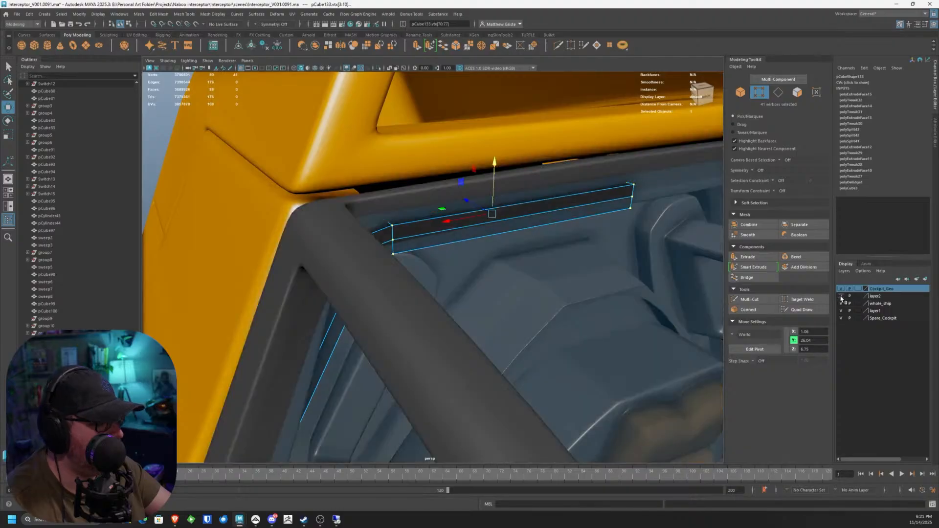
left_click(841, 297)
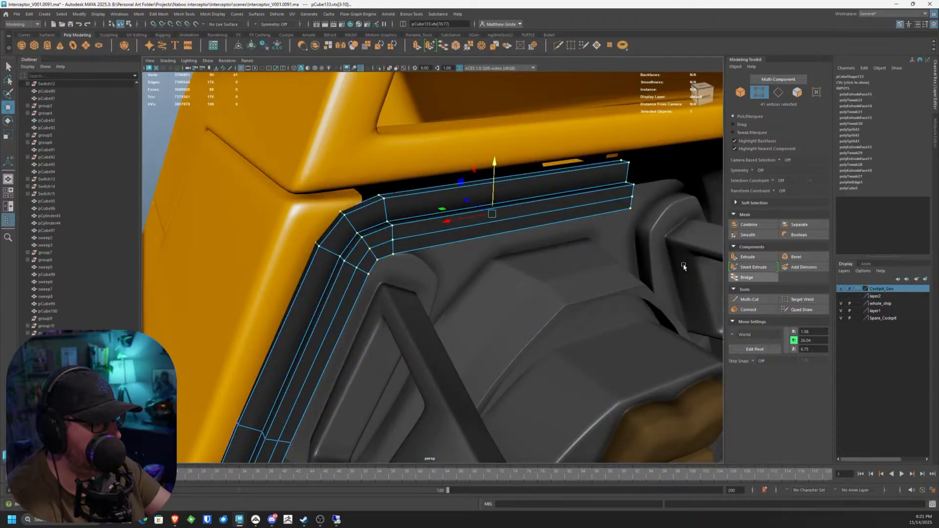
left_click_drag(526, 235, 462, 210, "alt")
left_click_drag(277, 138, 414, 168, "alt")
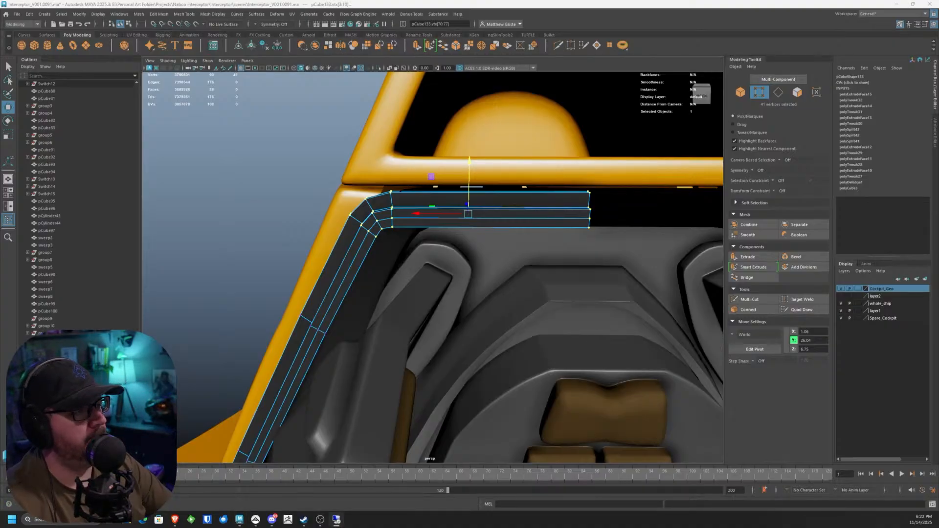
Step: Delete the end-cap faces at the centre end of the flange's top bar
left_click_drag(512, 256, 454, 215, "alt")
right_click_drag(535, 226, 535, 248)
middle_click_drag(533, 244, 444, 255, "alt")
left_click_drag(511, 276, 470, 179)
left_click(437, 359)
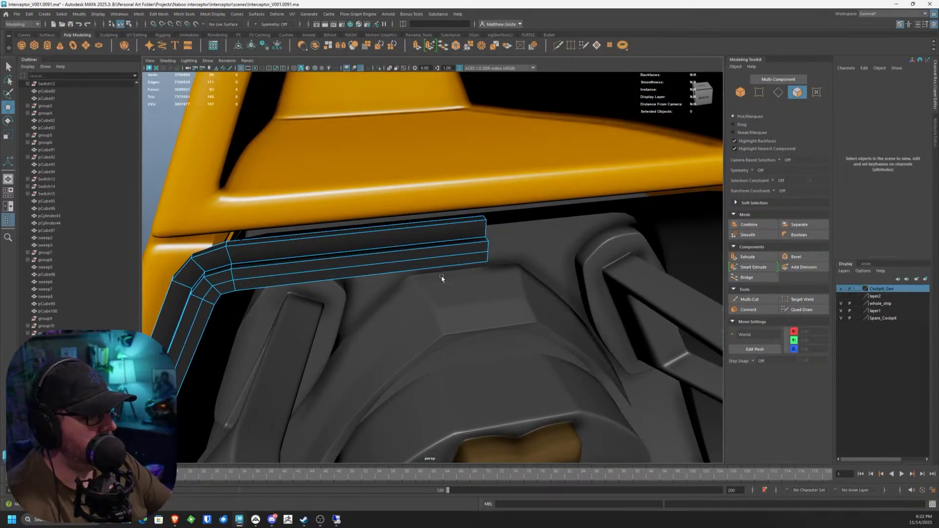
Step: Inspect the canopy from outside and inside with layer2 shown, checking the gaps around the frame, and hide the layer
left_click_drag(442, 275, 615, 251, "alt")
left_click(841, 296)
right_click_drag(616, 250, 522, 278, "alt")
left_click_drag(522, 278, 414, 289, "alt")
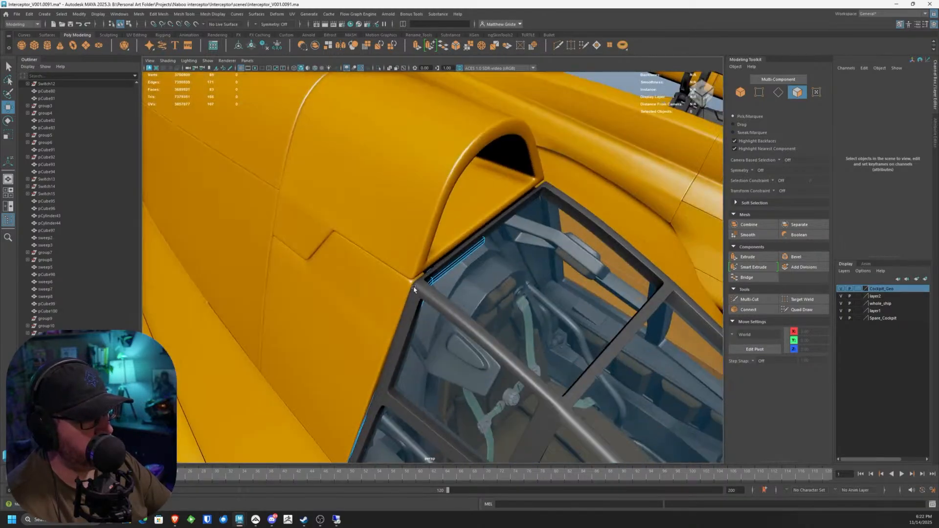
left_click_drag(502, 318, 590, 278, "alt")
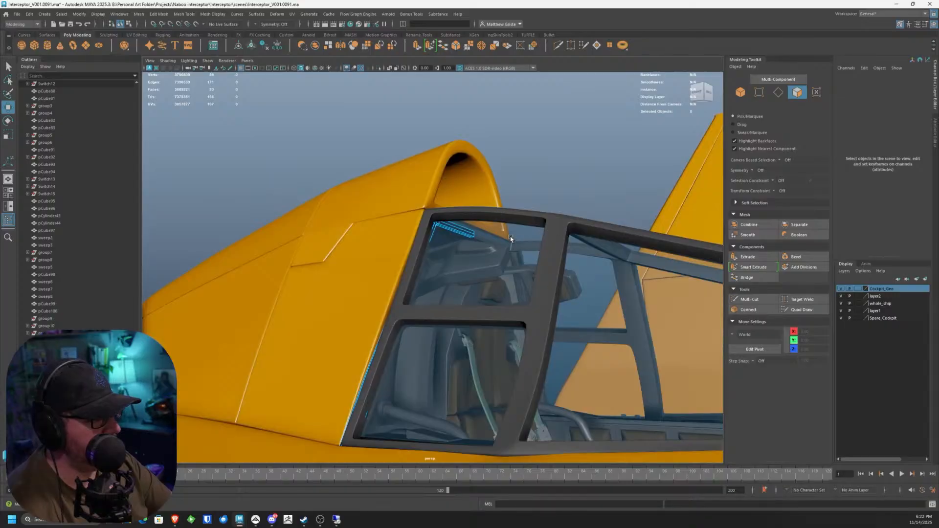
left_click_drag(510, 236, 485, 264, "alt")
middle_click_drag(569, 254, 541, 262, "alt")
right_click_drag(541, 262, 612, 259, "alt")
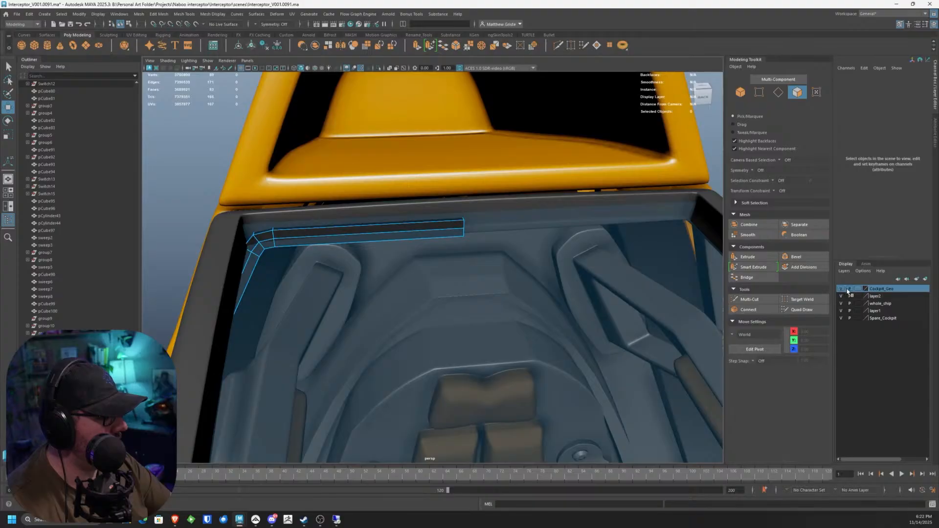
left_click(840, 298)
mouse_move(421, 244)
left_mouse_down("alt")
mouse_move(435, 229)
mouse_move(404, 239)
left_mouse_up("alt")
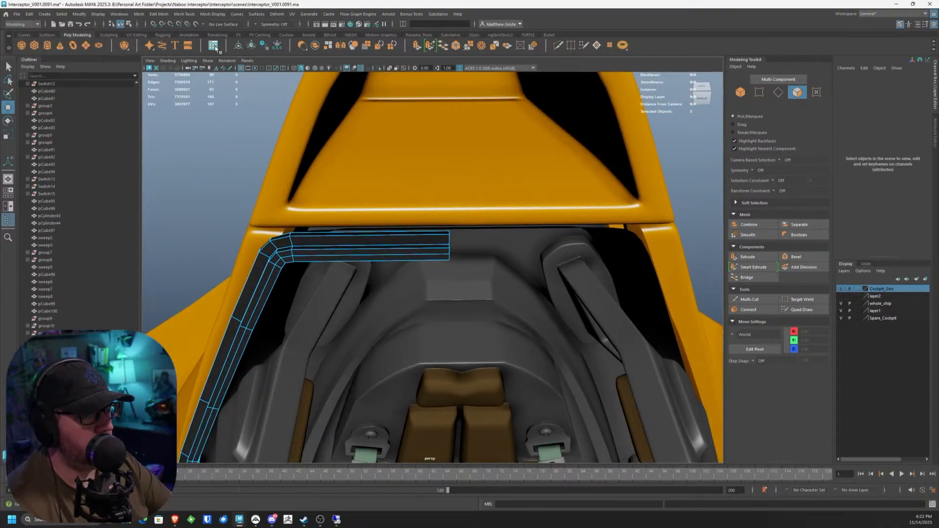
left_click(139, 14)
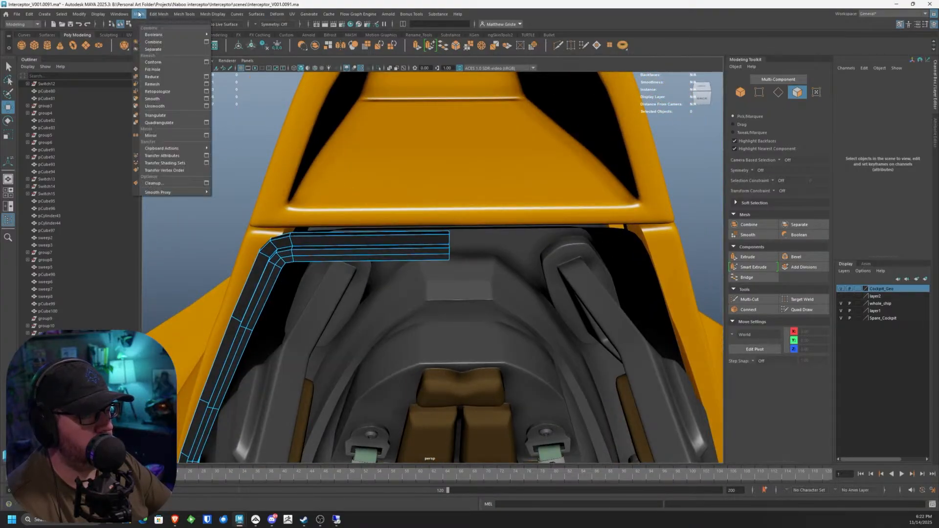
left_click(150, 135)
left_click(431, 241)
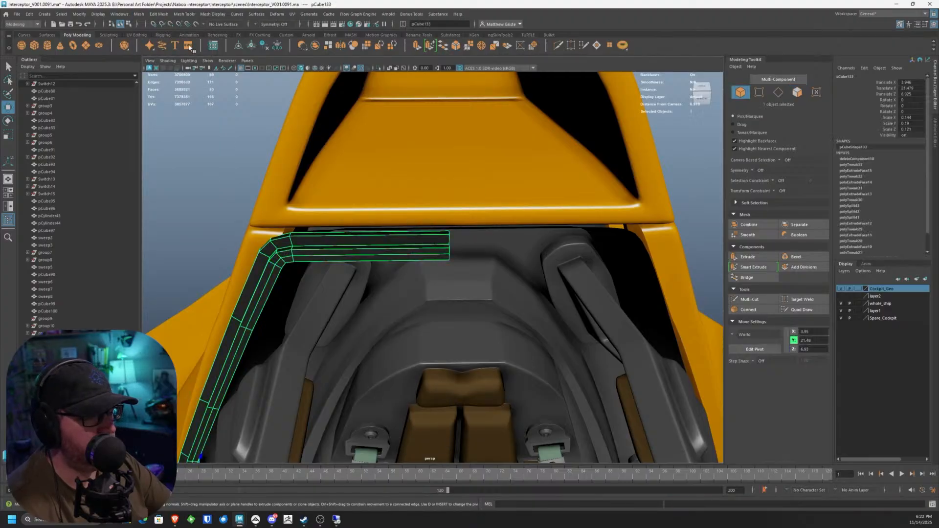
left_click(139, 14)
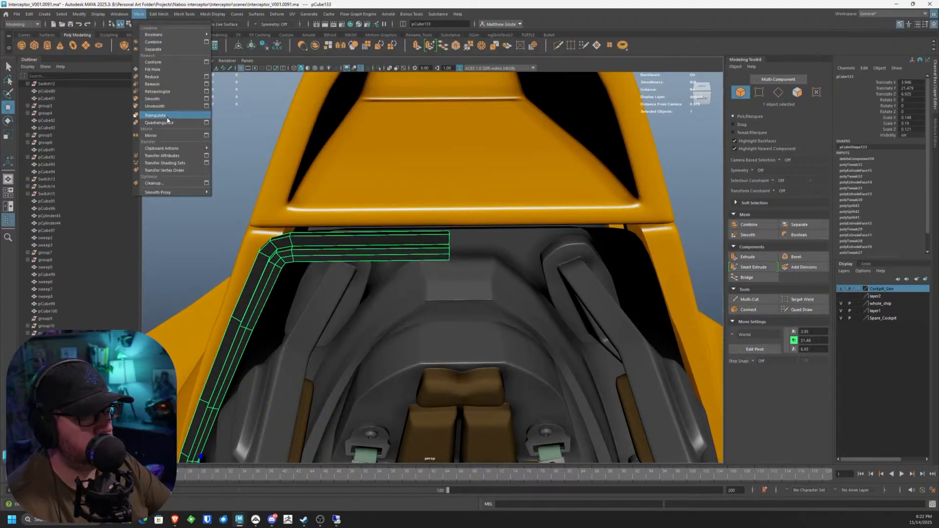
left_click(319, 240)
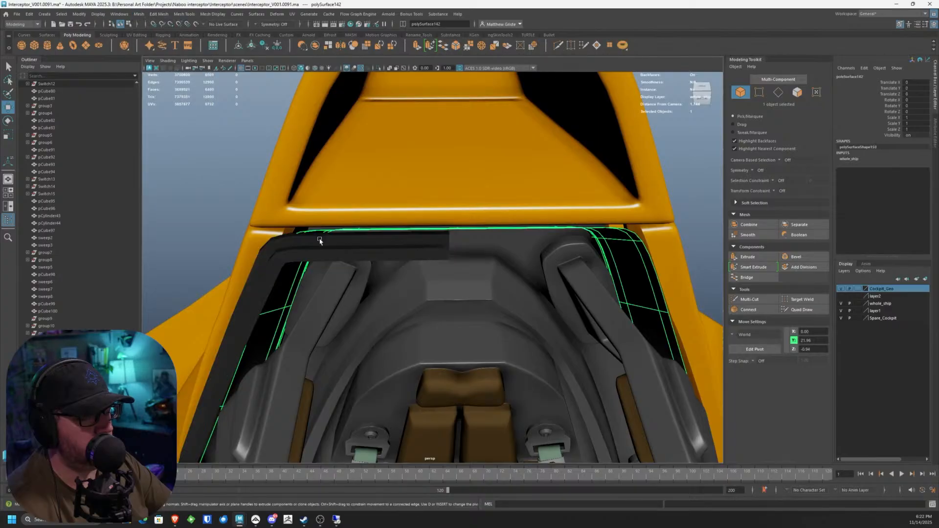
Step: Select the flange object and isolate it in the viewport
left_click(319, 240)
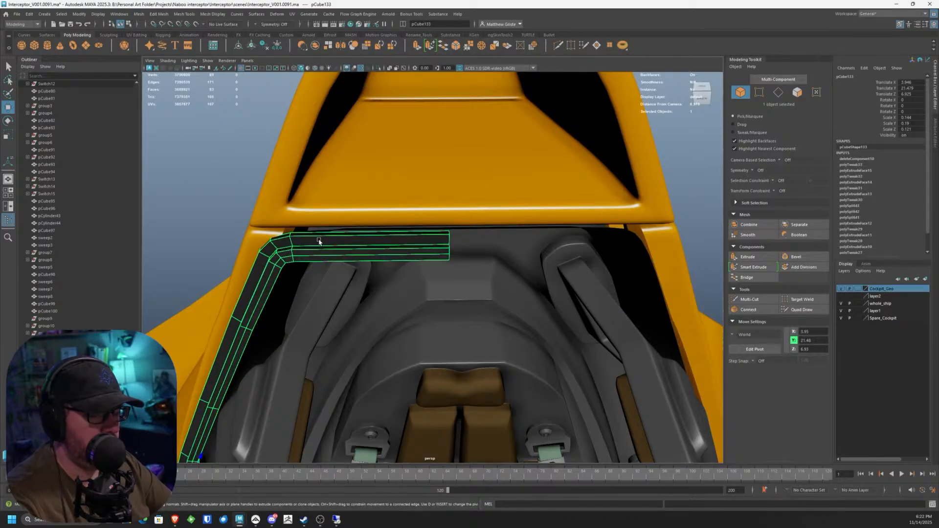
key("ctrl+1")
left_click_drag(316, 241, 354, 183, "alt")
scroll(396, 210, "up", 3)
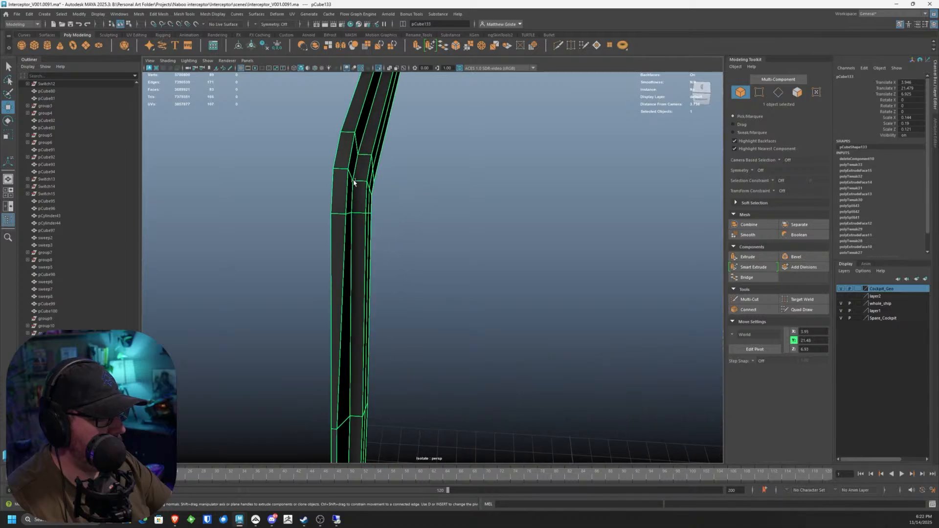
middle_click_drag(355, 182, 354, 210, "alt")
scroll(354, 210, "up", 3)
Step: Move the three connected lip edges along the flange's upper corner and top bar to about Z 6.79
right_click_drag(355, 210, 348, 195)
left_click(340, 196)
left_click(348, 135, "shift")
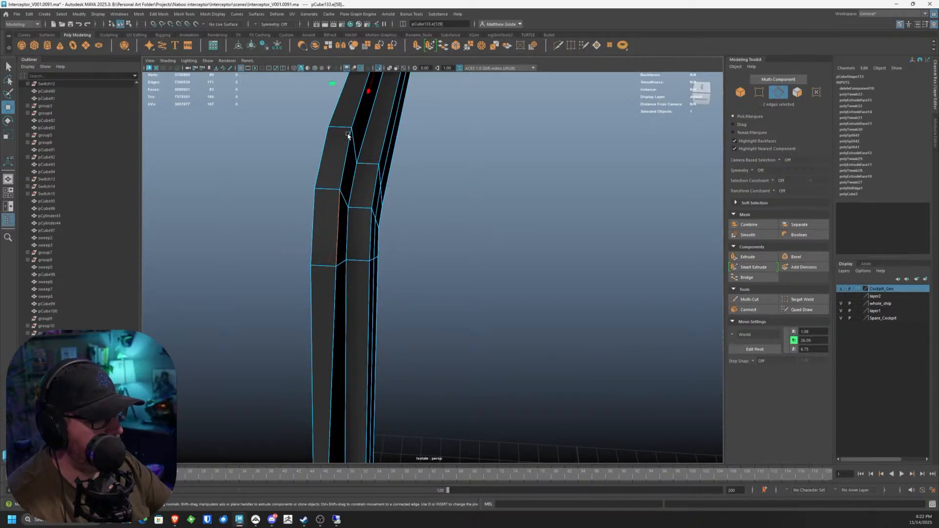
left_click(347, 137, "shift")
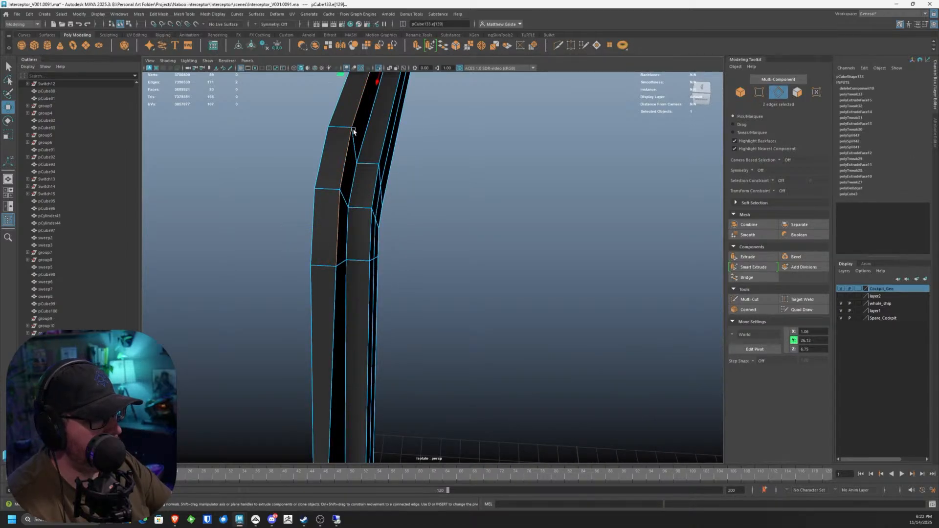
left_click(353, 131, "shift")
middle_click_drag(353, 131, 388, 304, "alt")
left_click_drag(370, 183, 358, 184)
Step: Insert Multi-Cut edge loops along the flange's upright, one beside each long edge of its side face
scroll(448, 229, "down", 6)
left_click_drag(448, 230, 341, 230, "alt")
right_click(497, 208)
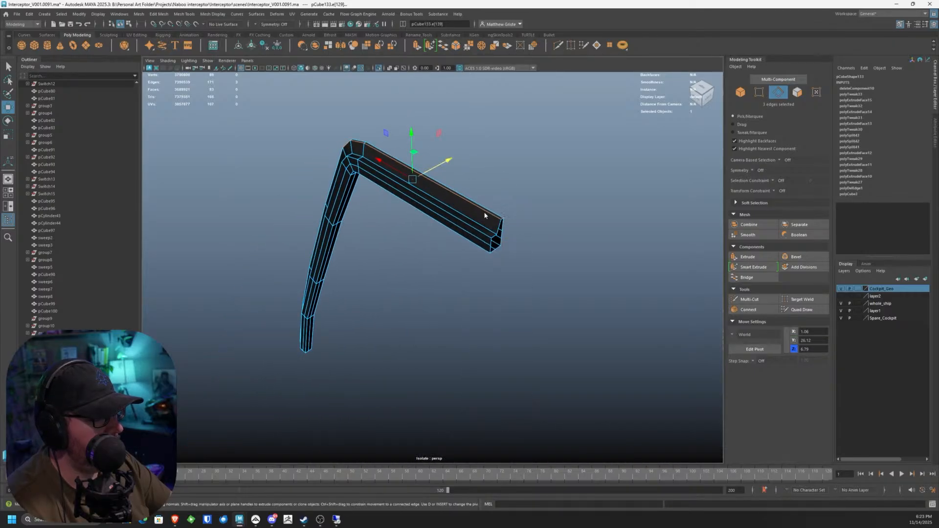
right_click_drag(485, 216, 520, 206)
scroll(520, 207, "up", 5)
left_click(748, 297)
left_click_drag(592, 201, 499, 216, "alt")
scroll(430, 284, "up", 3)
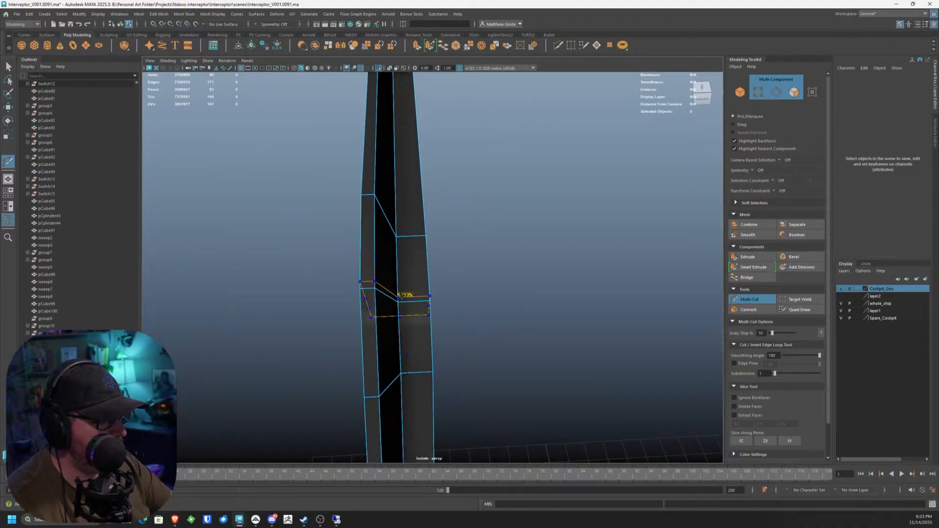
left_click(398, 297, "ctrl")
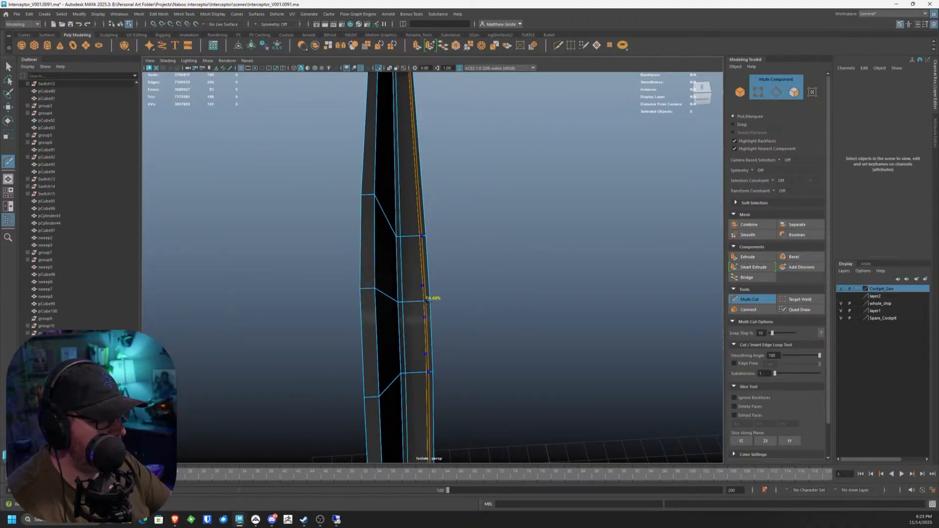
left_click(426, 300, "ctrl")
Step: Insert lengthwise support loops around the flange's upper corner, beside the outer lip edge and the stepped inner edge
left_click_drag(415, 308, 285, 218, "alt")
left_click(270, 206, "ctrl")
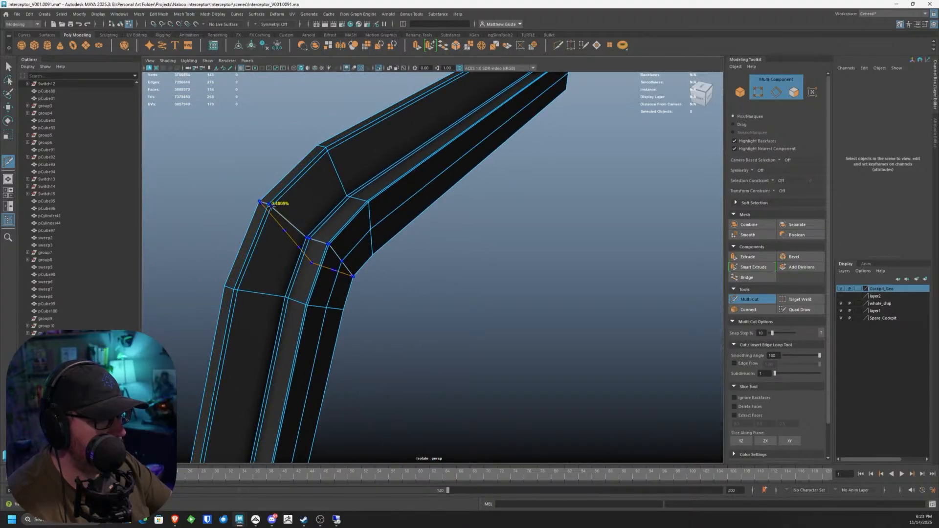
left_click(305, 235, "ctrl")
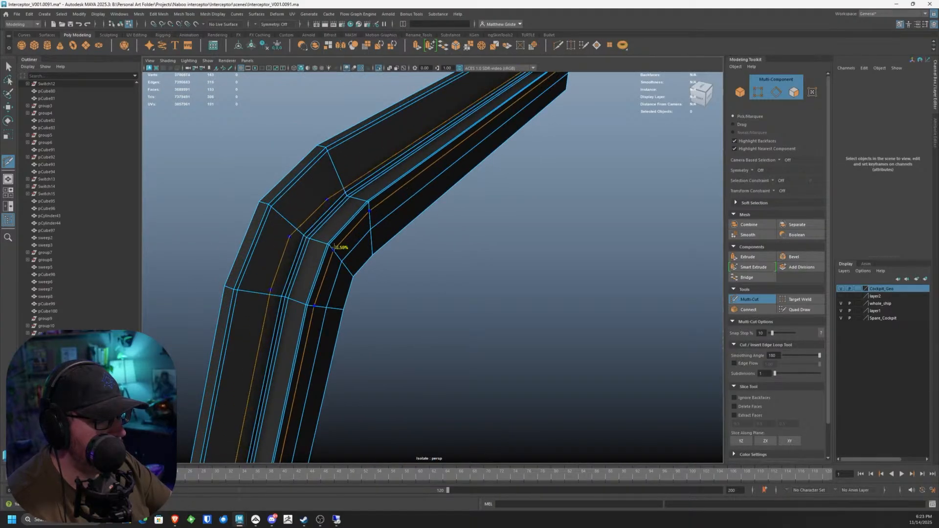
Step: Insert support loops across the flange's lower end at both bends and the tip, and along its angled inner edge
left_click_drag(352, 270, 551, 104, "alt")
scroll(518, 238, "down", 2)
scroll(545, 220, "down", 3)
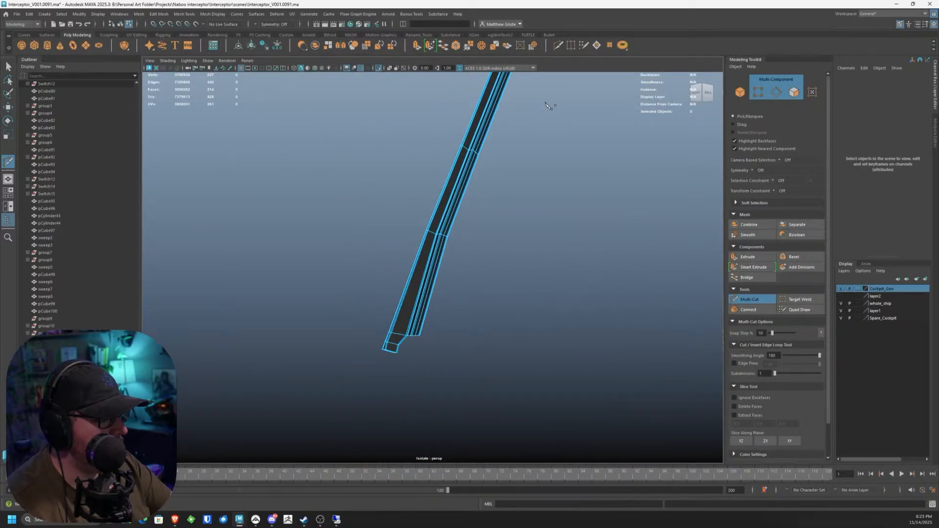
scroll(497, 204, "up", 6)
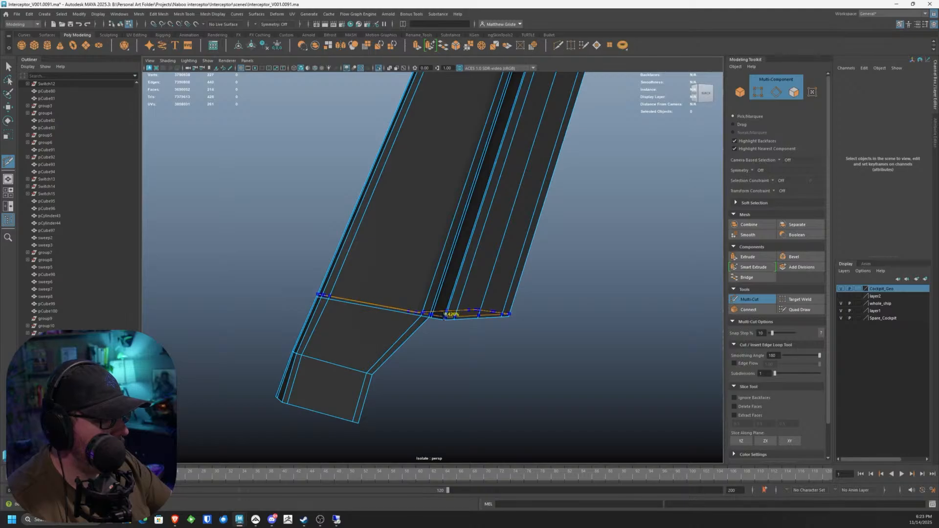
left_click(316, 303)
left_click(422, 319)
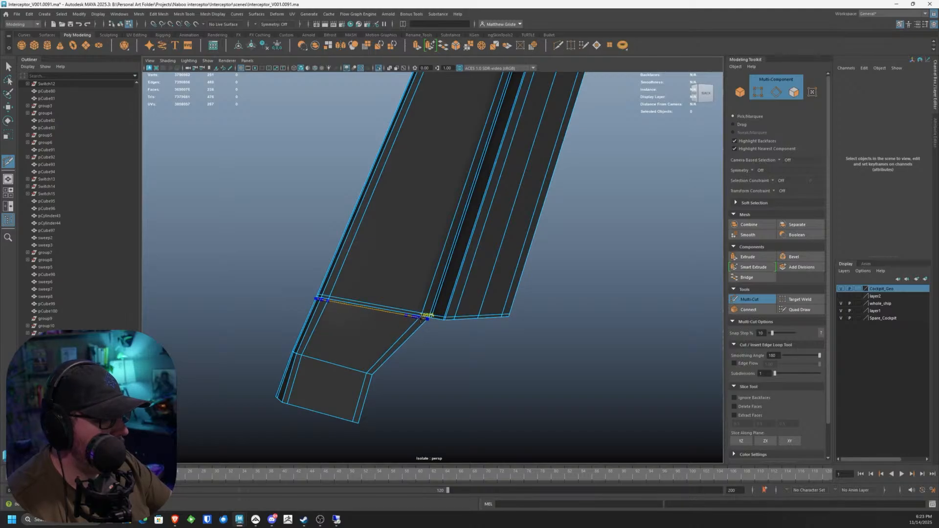
left_click(422, 318, "ctrl")
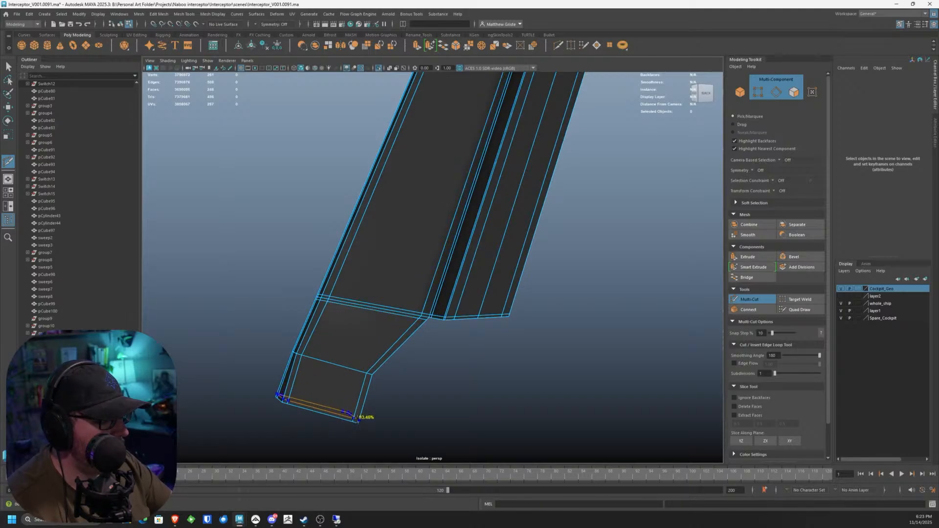
left_click(356, 419, "ctrl")
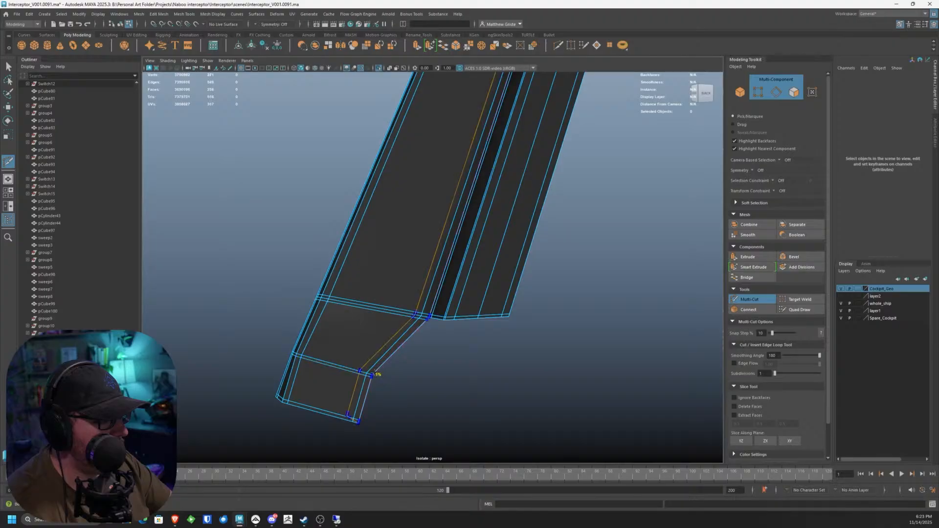
left_click(377, 371, "ctrl")
Step: Show the flange in smooth preview, return to object mode and turn off viewport isolation
left_click_drag(377, 370, 441, 275, "alt")
key("q")
key("3")
right_click_drag(441, 274, 541, 274)
left_click_drag(540, 274, 509, 300, "alt")
right_click_drag(510, 299, 438, 352, "alt")
left_click(208, 61)
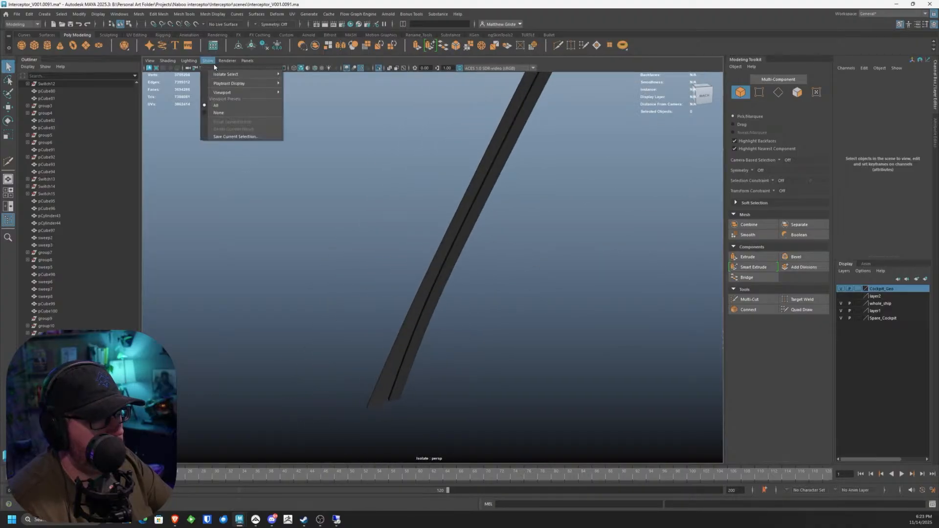
mouse_move(235, 74)
left_click(302, 76)
left_click_drag(356, 238, 374, 243, "alt")
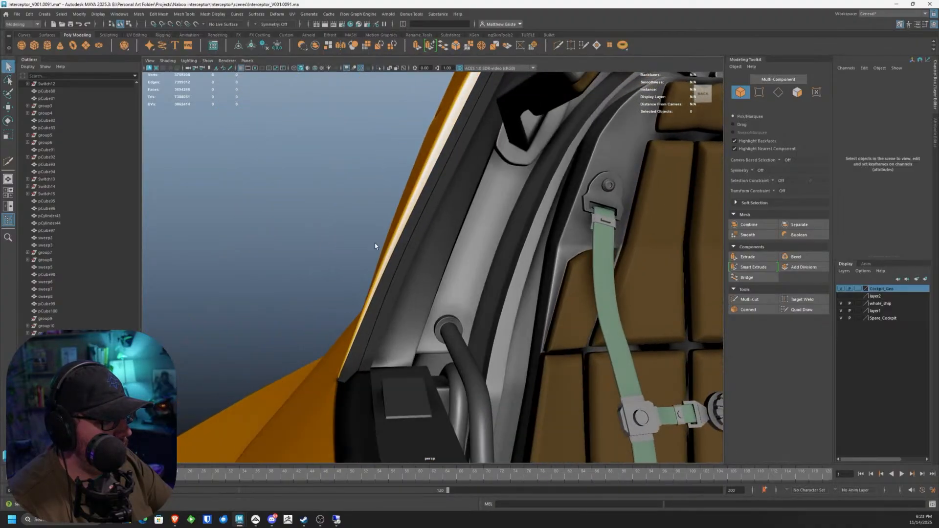
Step: Examine how the smoothed flange fits the cockpit frame, from its lower end up to the top bar
left_click(394, 266)
scroll(393, 267, "down", 5)
scroll(415, 286, "up", 10)
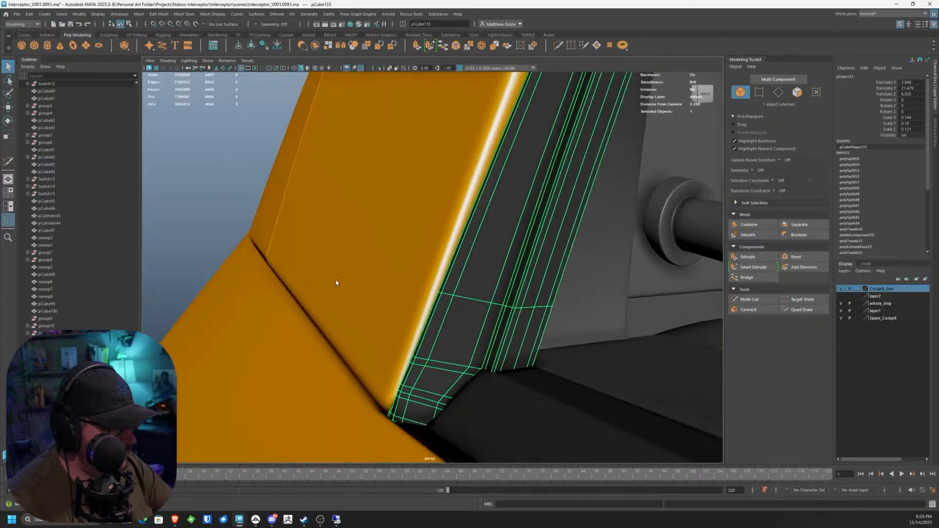
left_click(169, 195)
scroll(231, 210, "up", 5)
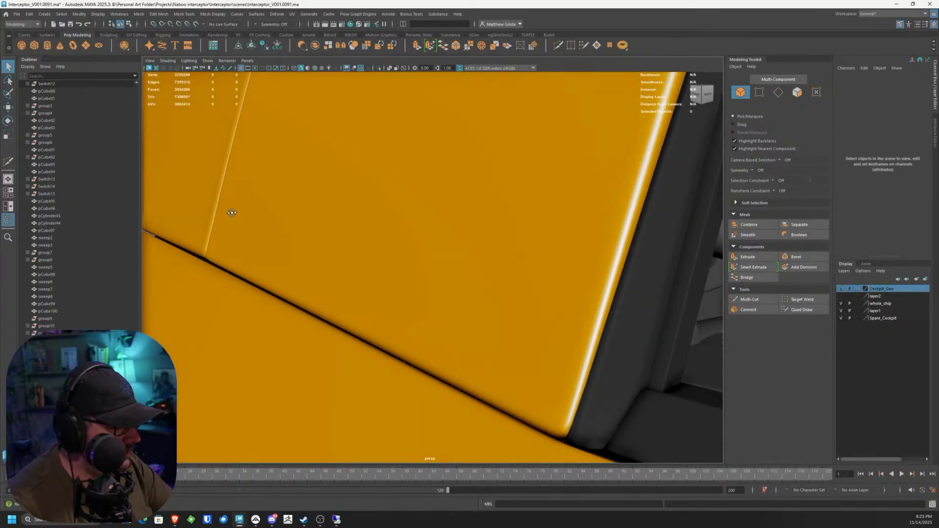
scroll(245, 220, "up", 5)
scroll(251, 228, "down", 5)
scroll(343, 293, "up", 8)
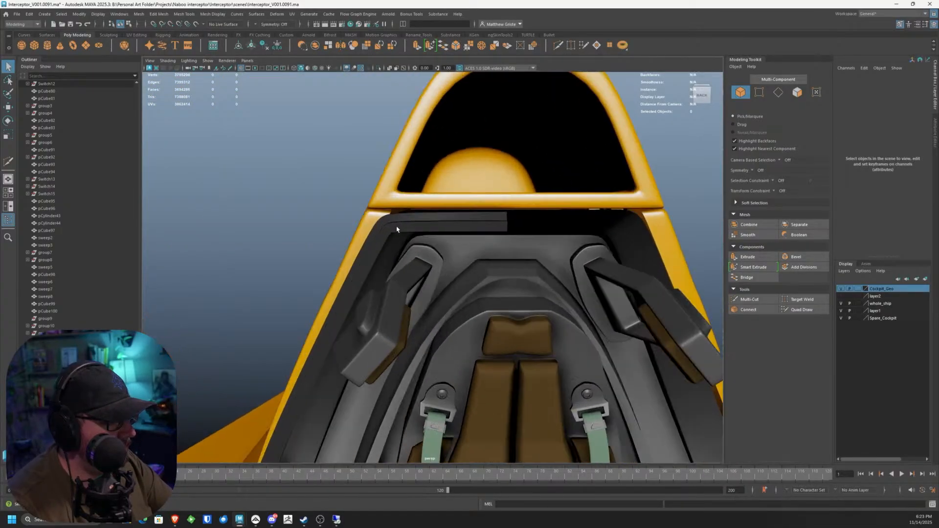
Step: Select the flange object at its top bar behind the seat
left_click(419, 228)
left_click(419, 228)
scroll(411, 231, "up", 5)
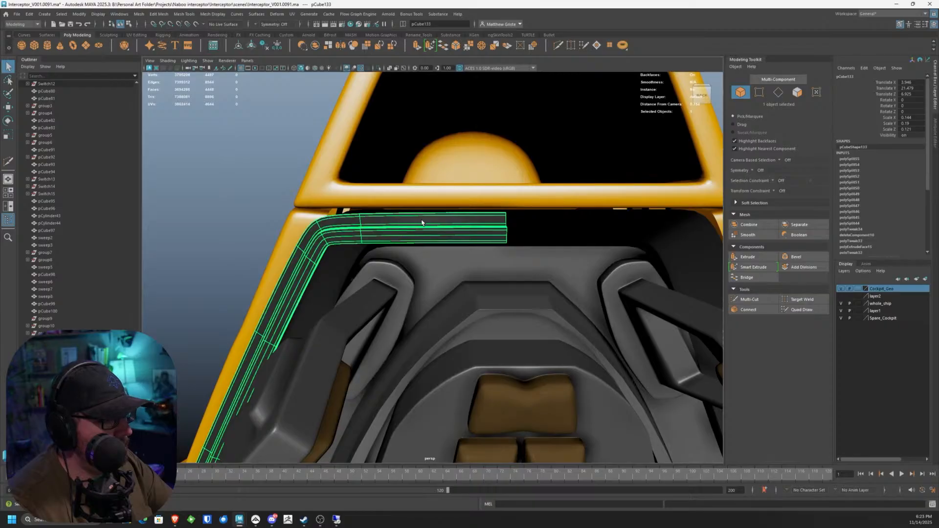
Step: Mirror the half rim trim across the cockpit in world space and deselect it in object mode
scroll(350, 168, "down", 5)
left_click_drag(367, 190, 257, 178, "alt")
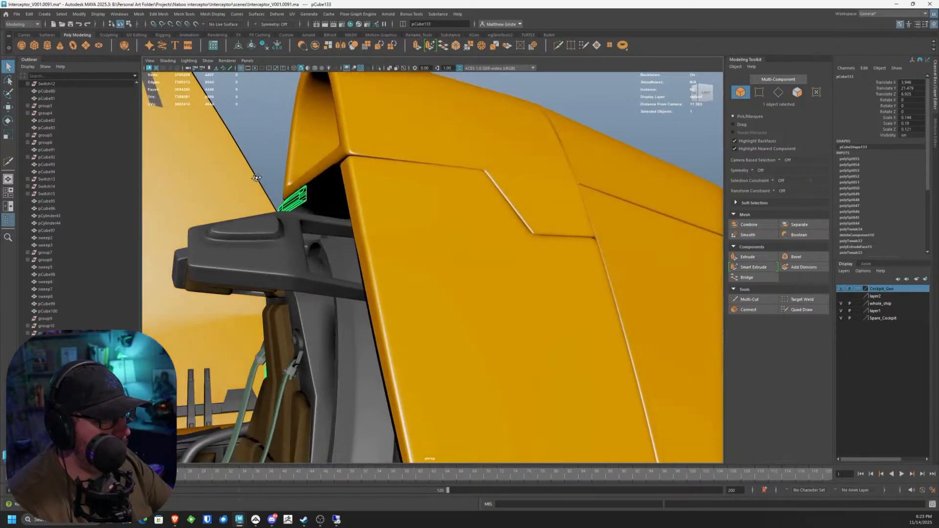
key("bracketleft")
key("bracketleft")
left_click(139, 14)
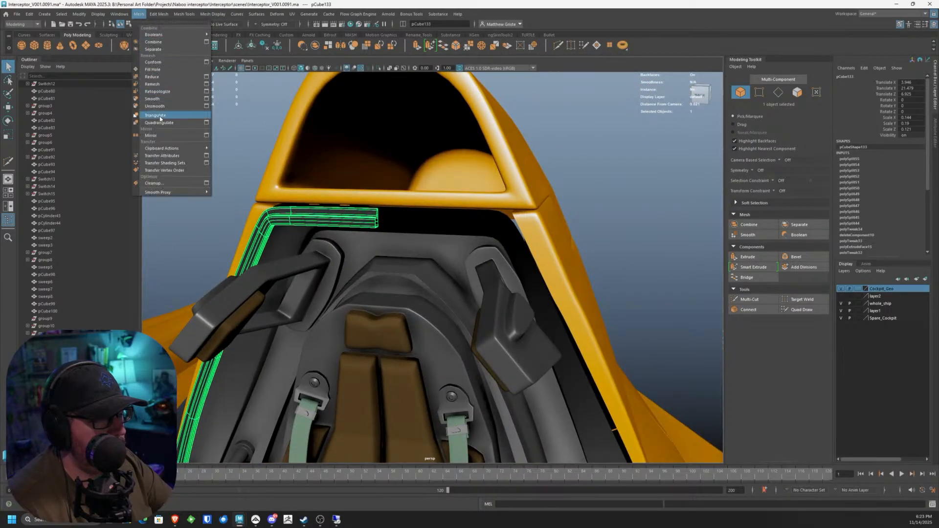
left_click(152, 135)
left_click_drag(433, 221, 406, 229, "alt")
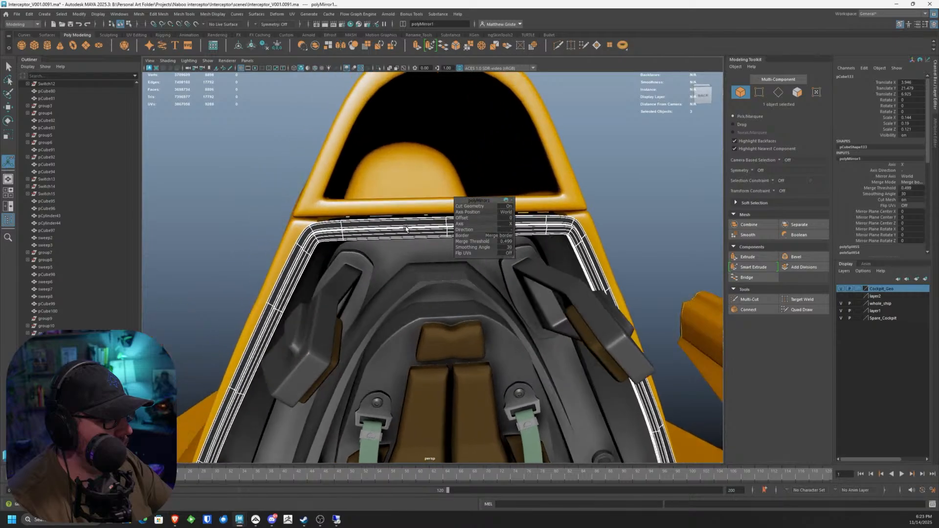
right_click_drag(429, 226, 467, 215)
left_click(643, 173)
Step: Inspect the mirrored rim trim and how it fits around the cockpit opening from several angles
scroll(631, 181, "down", 4)
mouse_move(611, 193)
left_mouse_down("alt")
mouse_move(586, 211)
mouse_move(618, 206)
mouse_move(610, 205)
left_mouse_up("alt")
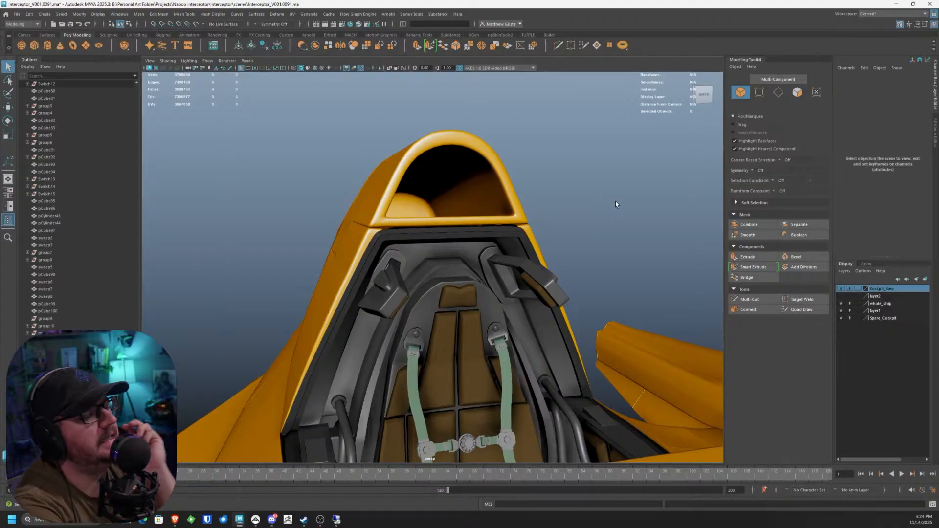
scroll(591, 147, "up", 5)
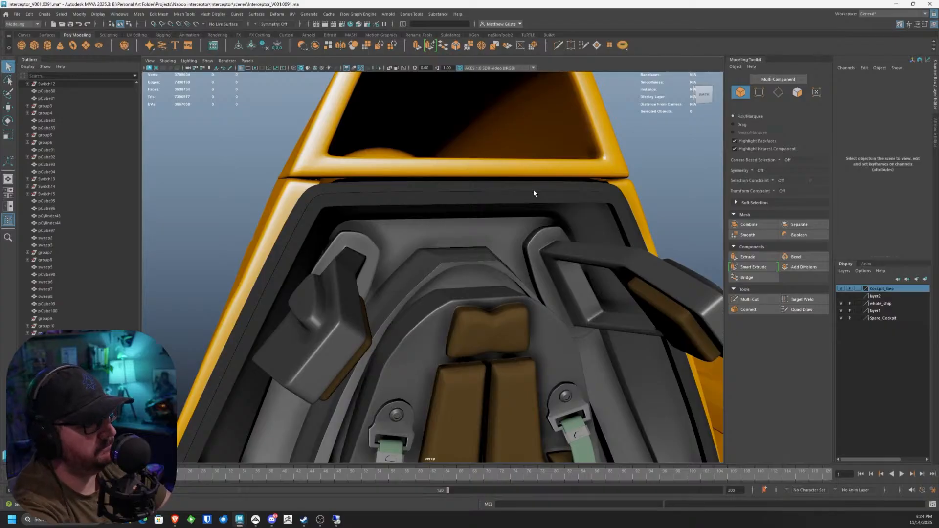
left_click(534, 192)
scroll(533, 192, "down", 3)
scroll(534, 192, "down", 3)
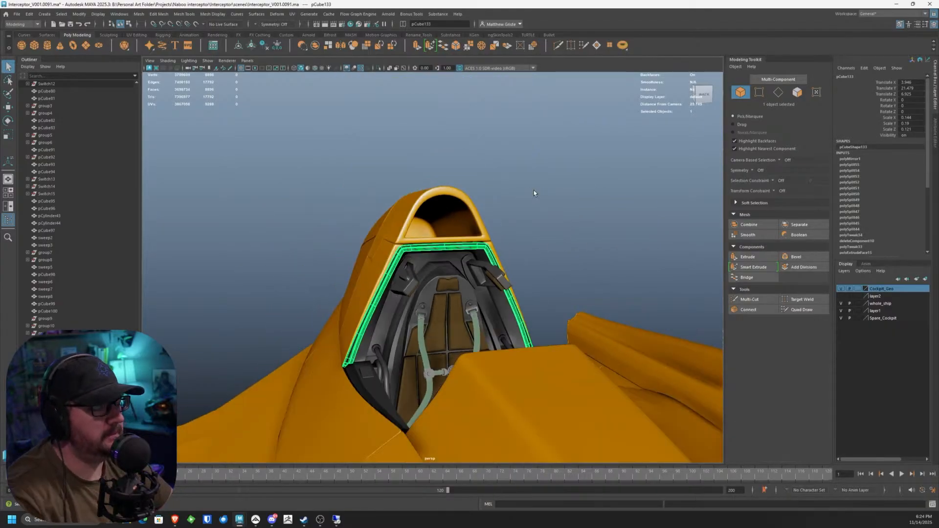
left_click_drag(509, 195, 448, 247, "alt")
scroll(449, 247, "up", 5)
middle_click_drag(449, 247, 465, 216, "alt")
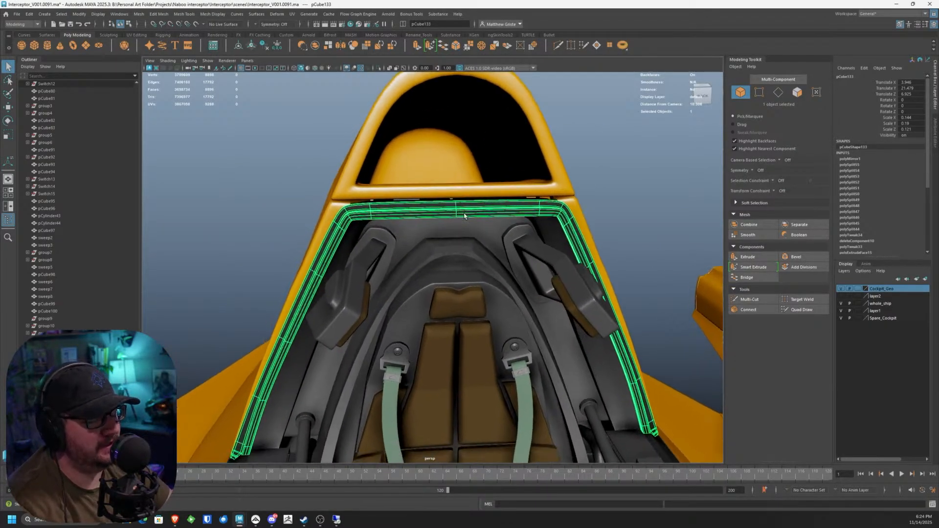
left_click_drag(465, 216, 622, 218, "alt")
Step: Isolate the orange cowl panel in front of the cockpit and frame it in the view
left_click(335, 217)
left_click_drag(335, 217, 432, 215, "alt")
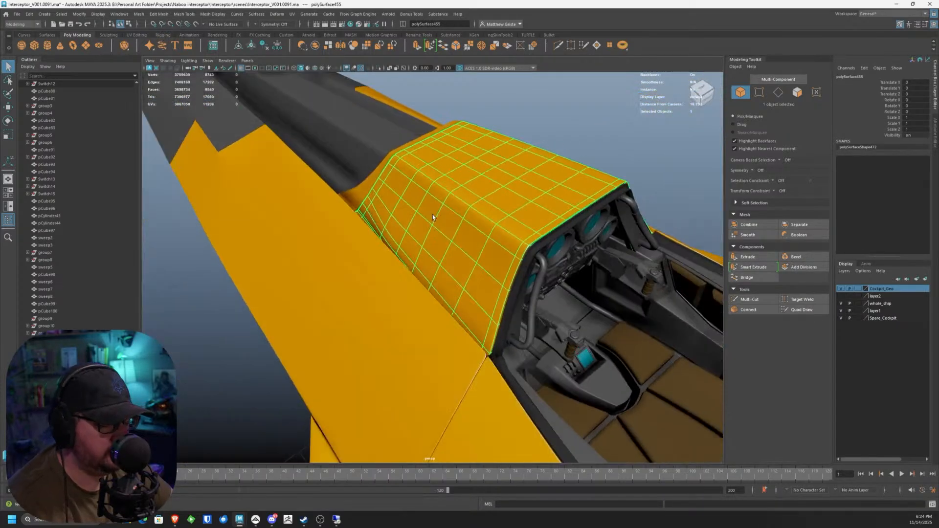
key("ctrl+1")
key("f")
left_click_drag(507, 212, 315, 184, "alt")
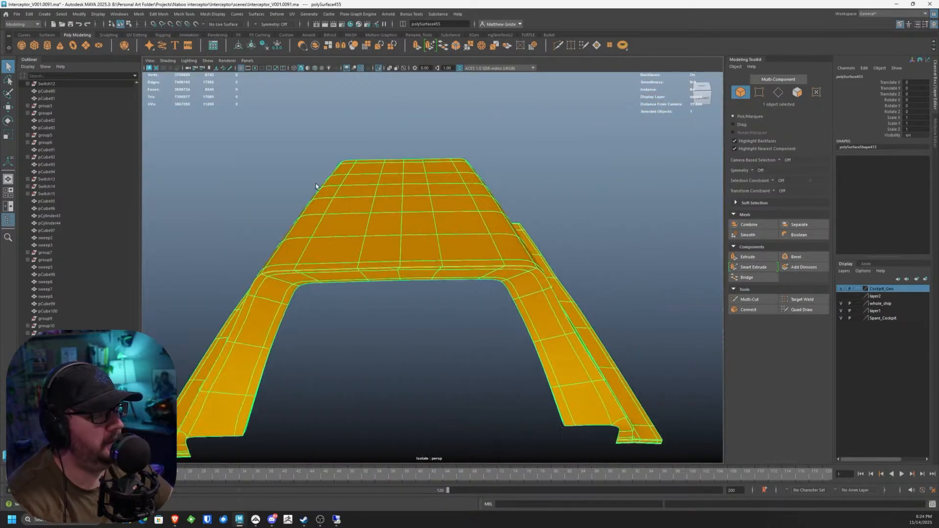
Step: Show the cowl panel unsmoothed and delete the lengthwise strip of faces along its centre
scroll(397, 266, "up", 3)
right_click_drag(397, 267, 398, 281)
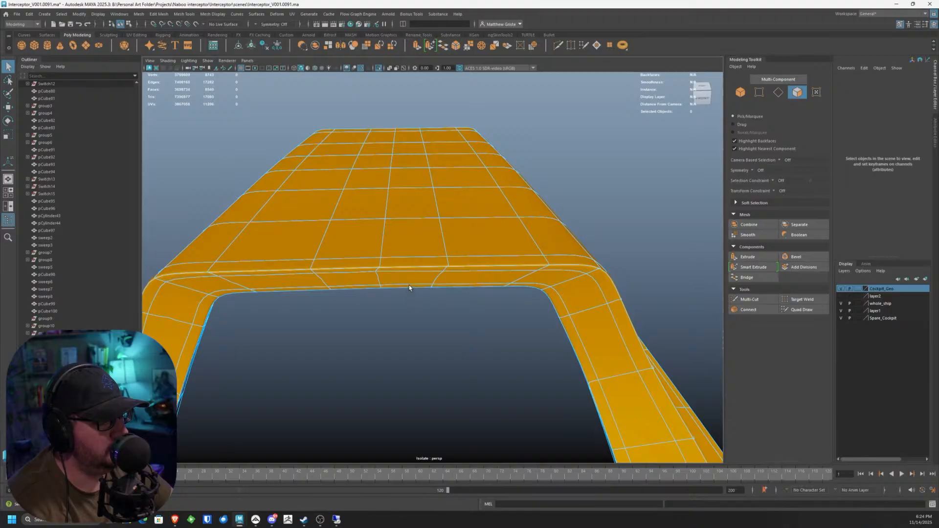
left_click(409, 287)
key("1")
left_click(405, 279)
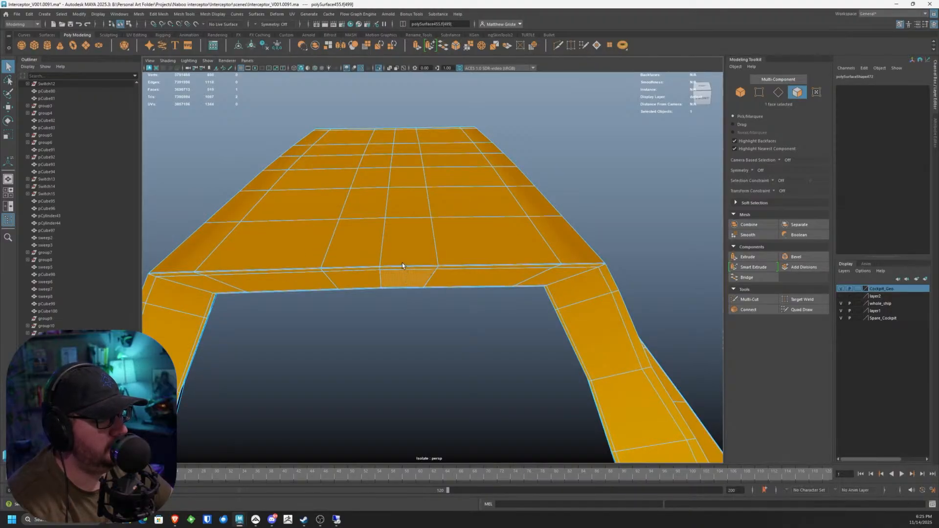
double_click(400, 258)
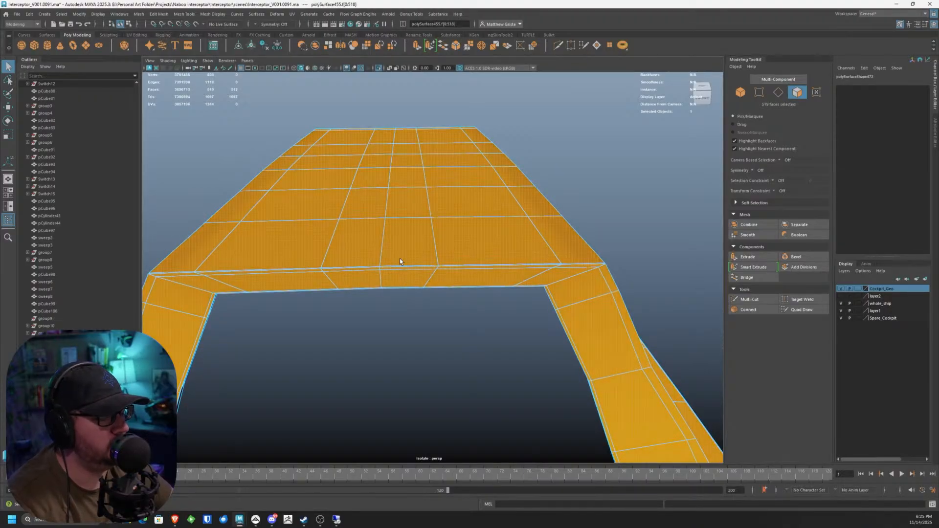
left_click(400, 258)
double_click(398, 211, "shift")
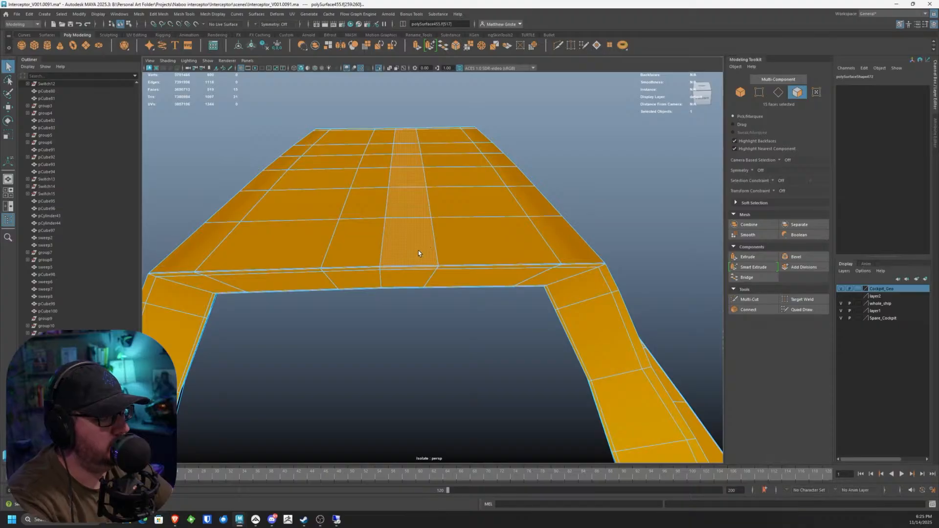
key("Delete")
Step: Delete the whole separated cowl half on the far side of the centre gap, keeping the half with the left post
left_click_drag(415, 318, 406, 271)
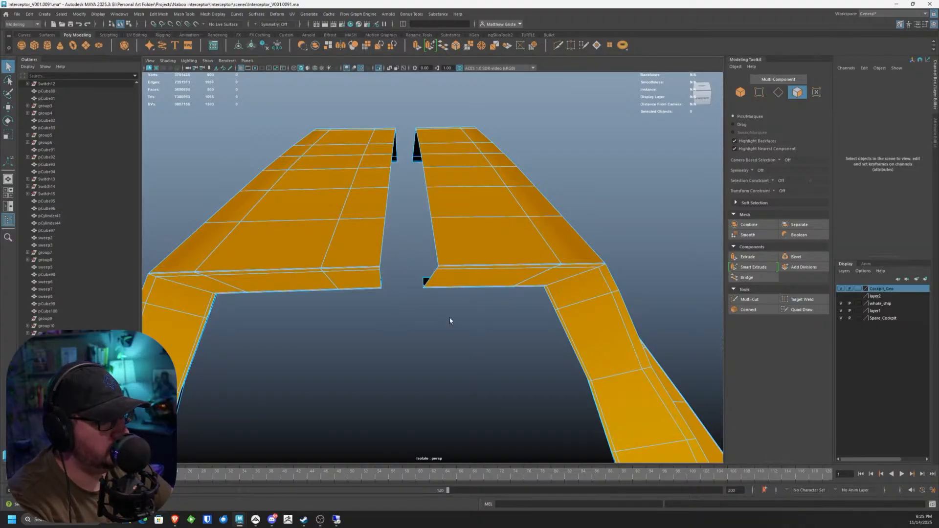
left_click_drag(469, 319, 456, 244)
double_click(457, 245)
key("Delete")
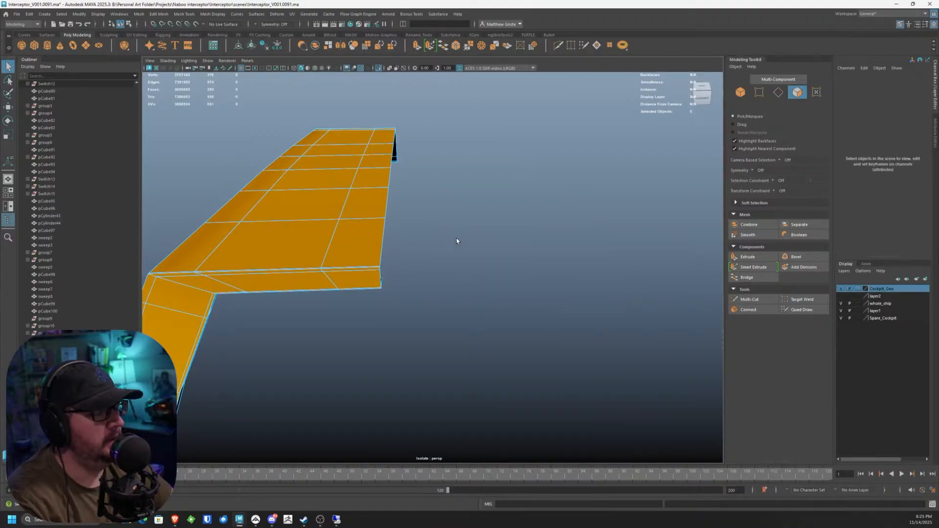
Step: Target-weld the stray vertex in the middle of the front lip's cross edge to the edge-loop vertex above it
left_click_drag(396, 241, 383, 234, "alt")
key("4")
key("3")
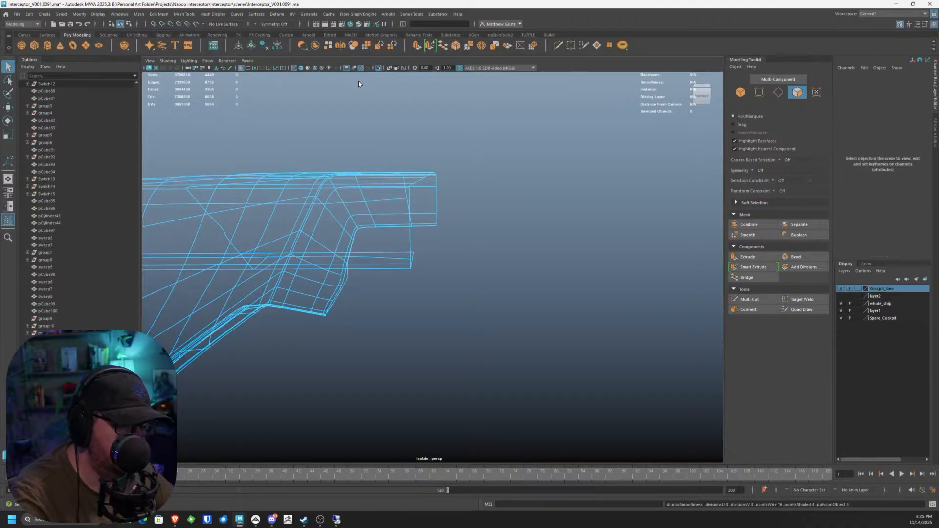
key("5")
mouse_move(357, 171)
left_mouse_down("alt")
mouse_move(355, 184)
mouse_move(394, 218)
left_mouse_up("alt")
scroll(394, 218, "up", 4)
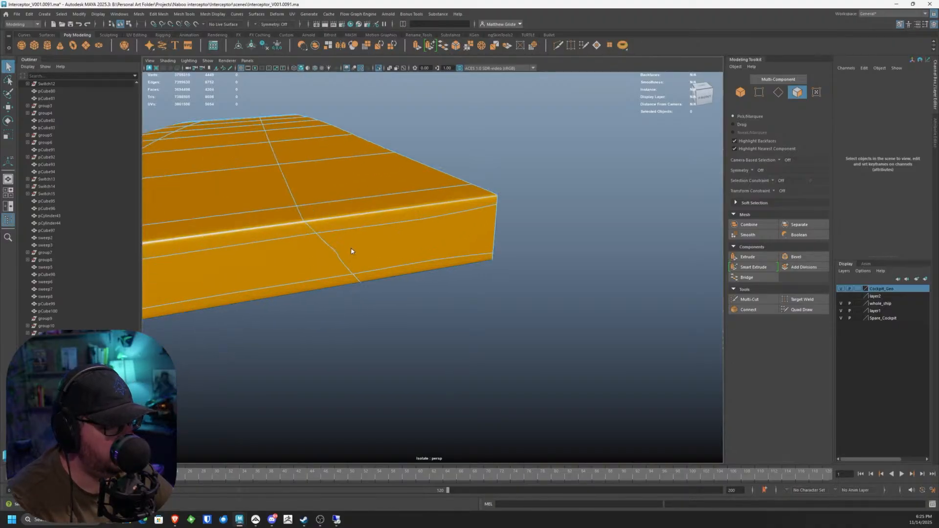
right_click_drag(351, 251, 317, 247)
left_click(335, 251)
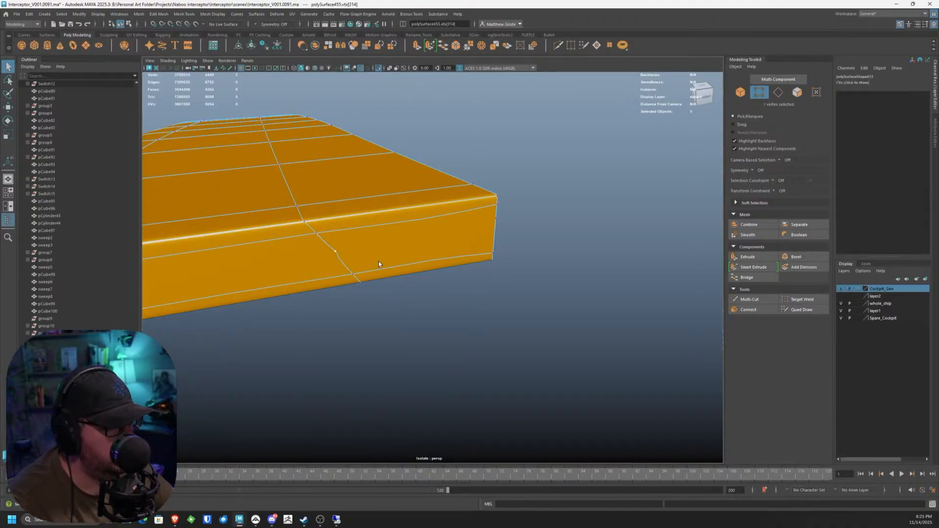
key("1")
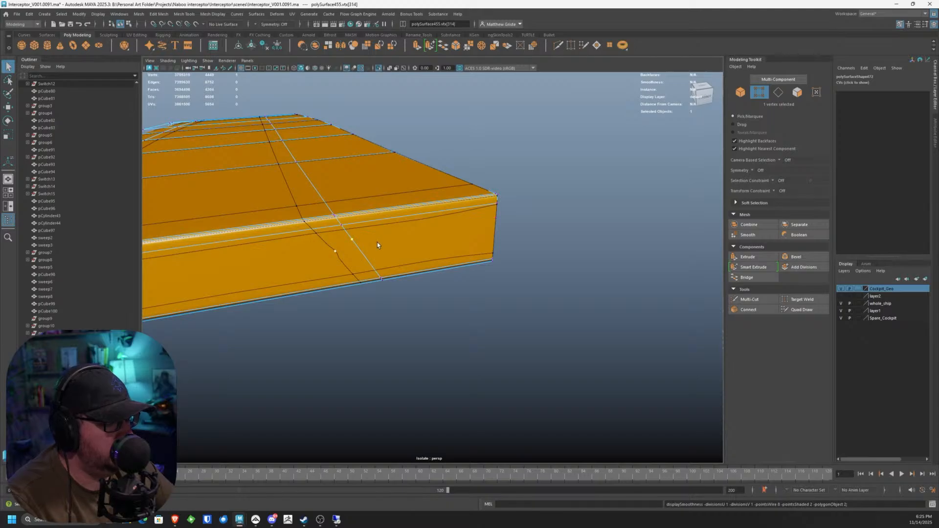
left_click(803, 299)
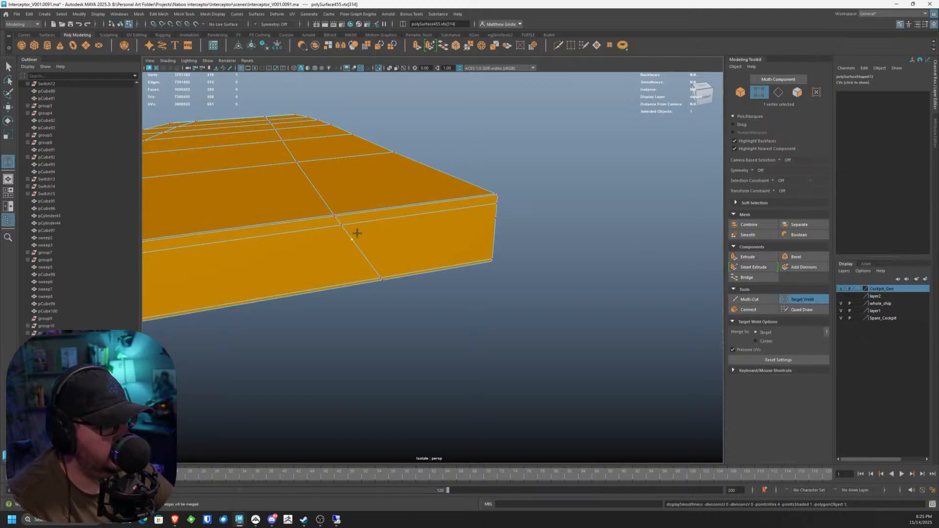
left_click_drag(351, 238, 340, 224)
Step: Weld the stray vertices on the front corner's diagonal edge and the cross edge below it to the adjacent edge-loop vertices
right_click_drag(339, 222, 300, 259, "alt")
left_click_drag(300, 260, 327, 254, "alt")
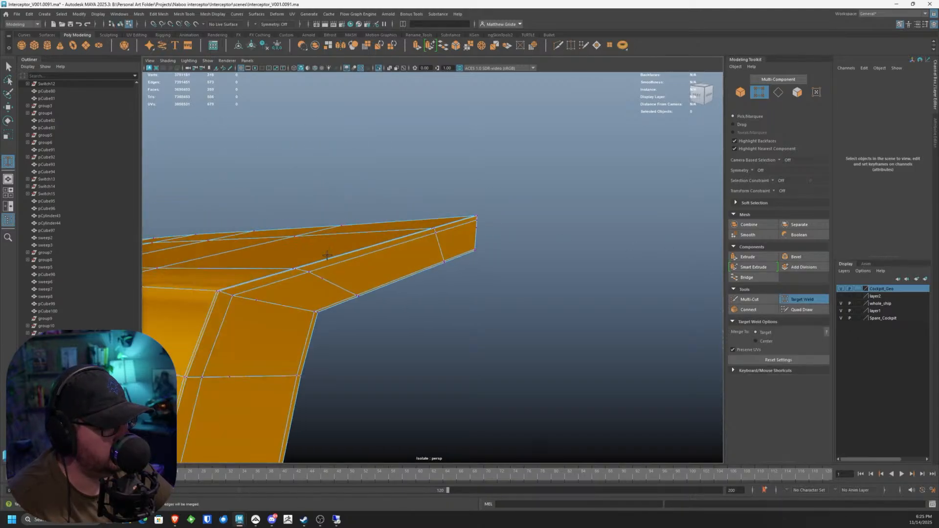
middle_click_drag(327, 254, 380, 188, "alt")
left_click_drag(380, 188, 334, 171, "alt")
left_click_drag(237, 207, 189, 193)
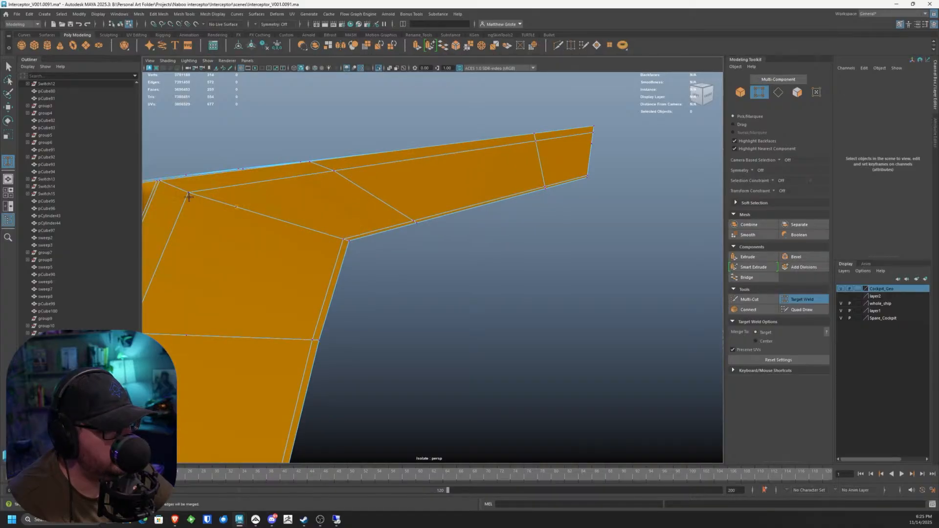
middle_click_drag(209, 222, 318, 172, "alt")
left_click_drag(405, 238, 352, 230)
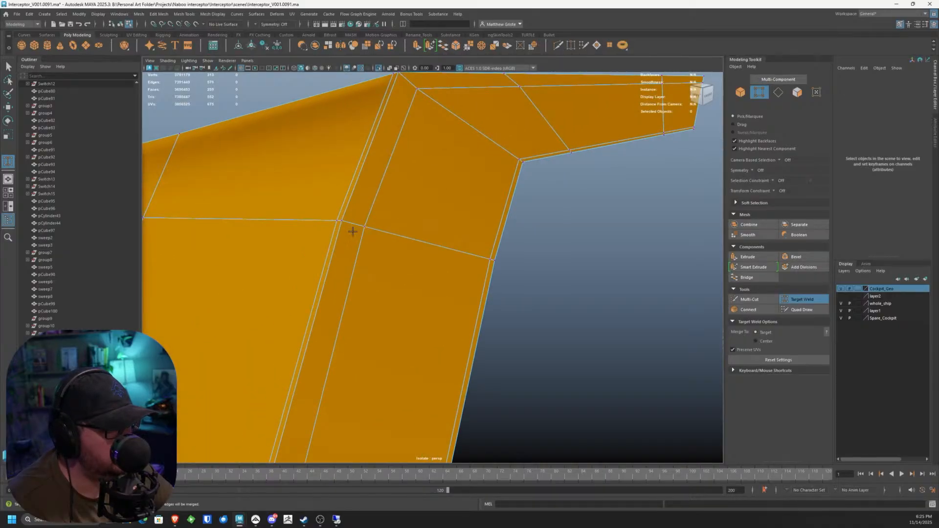
Step: Weld the remaining stray vertices farther down the front post to the neighbouring edge-loop vertices
middle_click_drag(395, 305, 449, 114, "alt")
left_click_drag(339, 347, 386, 181)
scroll(387, 181, "down", 3)
middle_click_drag(395, 323, 390, 278, "alt")
left_click_drag(394, 264, 356, 267)
left_click_drag(399, 304, 217, 254, "alt")
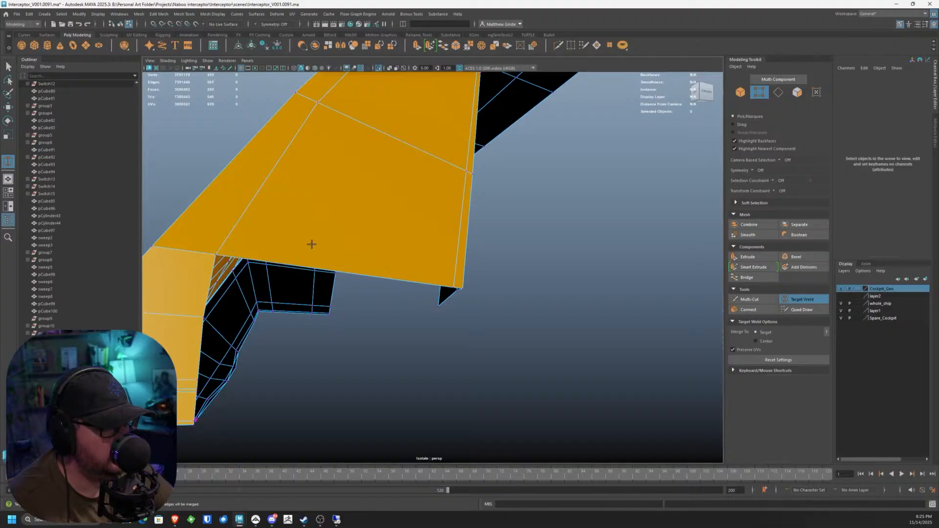
Step: Preview the half cowl smoothed in object mode with nothing selected
left_click_drag(312, 244, 494, 263, "alt")
key("2")
key("q")
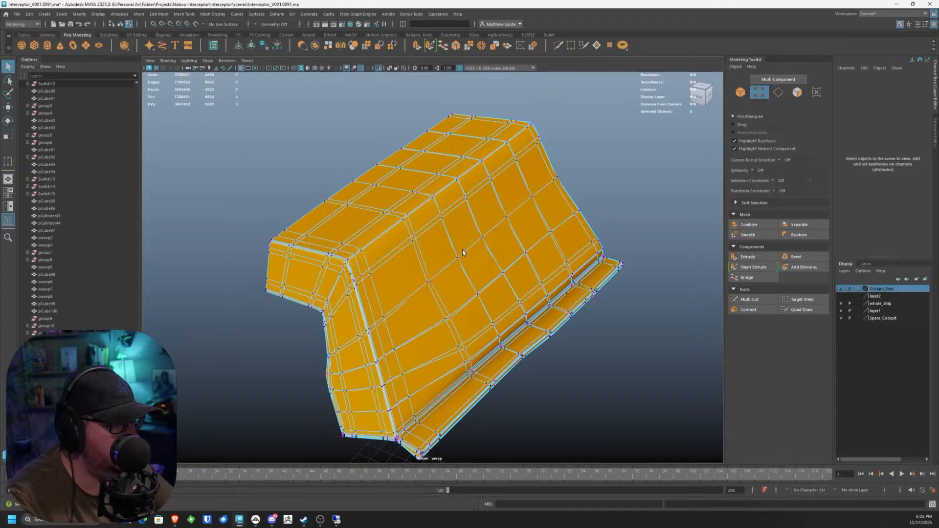
right_click(449, 261)
right_click_drag(450, 261, 486, 250)
left_click(590, 327)
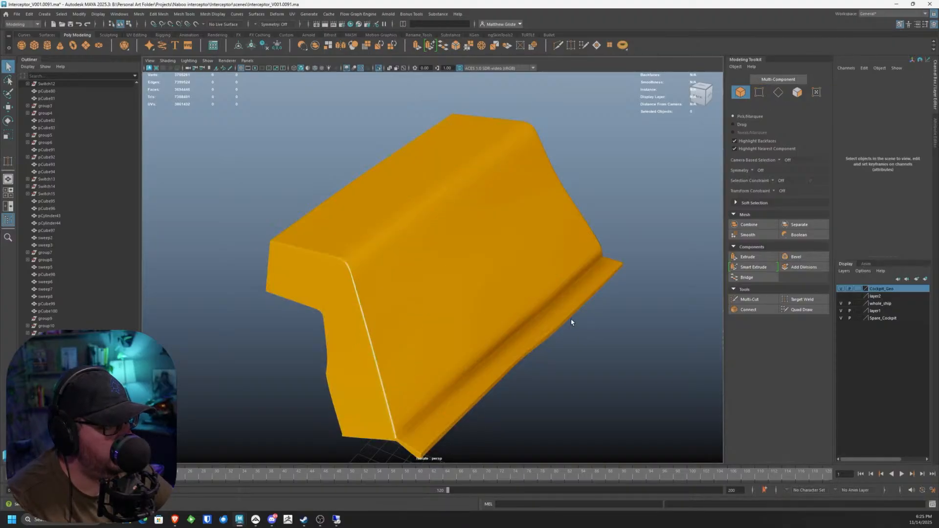
Step: Weld the stray vertex on the front lip's open centre edge to the vertex above it and preview the smoothed result
left_click_drag(573, 322, 419, 278, "alt")
left_click(541, 294)
right_click_drag(419, 277, 494, 235, "alt")
left_click_drag(494, 235, 346, 256, "alt")
right_click_drag(346, 256, 424, 257, "alt")
left_click(484, 272)
right_click_drag(485, 272, 489, 278, "shift")
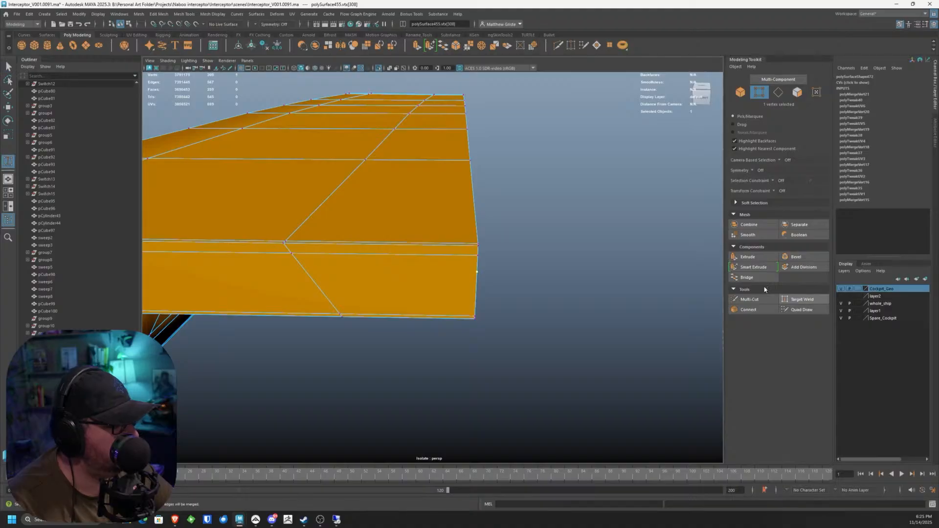
left_click_drag(482, 270, 427, 210)
key("q")
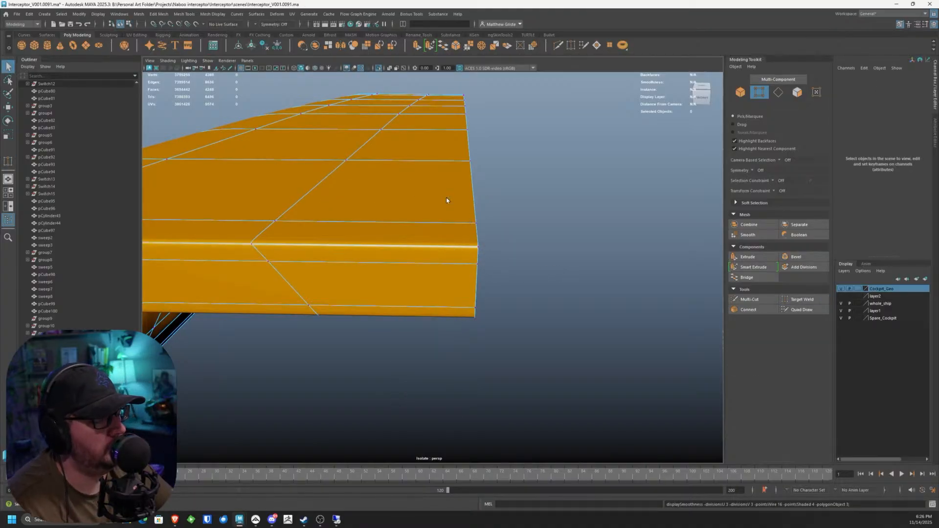
Step: Mirror the half cowl with the axis position set to Bounding Box and the direction set to positive
key("F8")
scroll(440, 197, "down", 3)
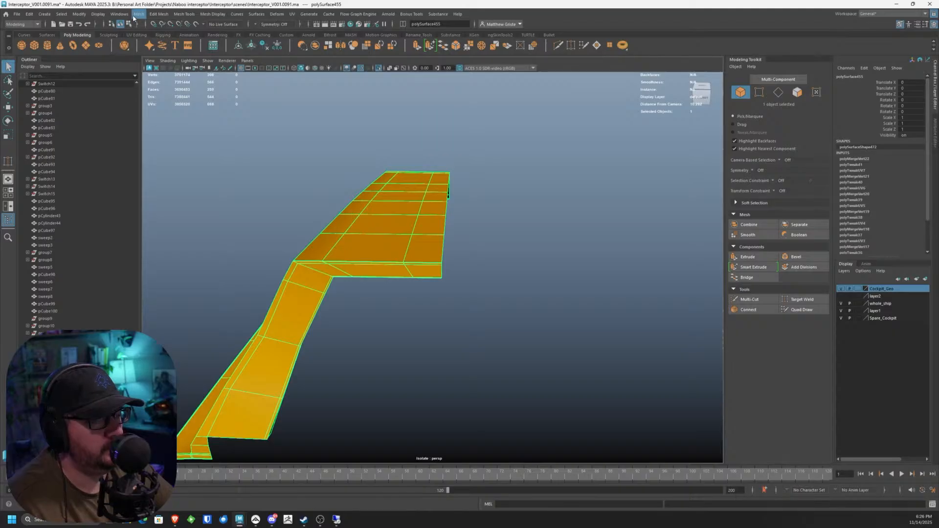
left_click(159, 14)
left_click(169, 134)
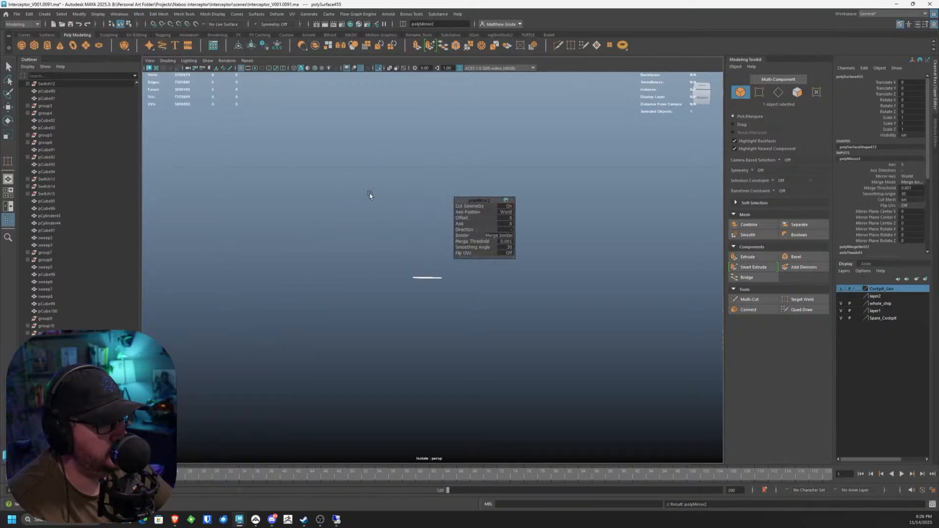
right_click_drag(411, 218, 439, 230, "alt")
left_click(508, 211)
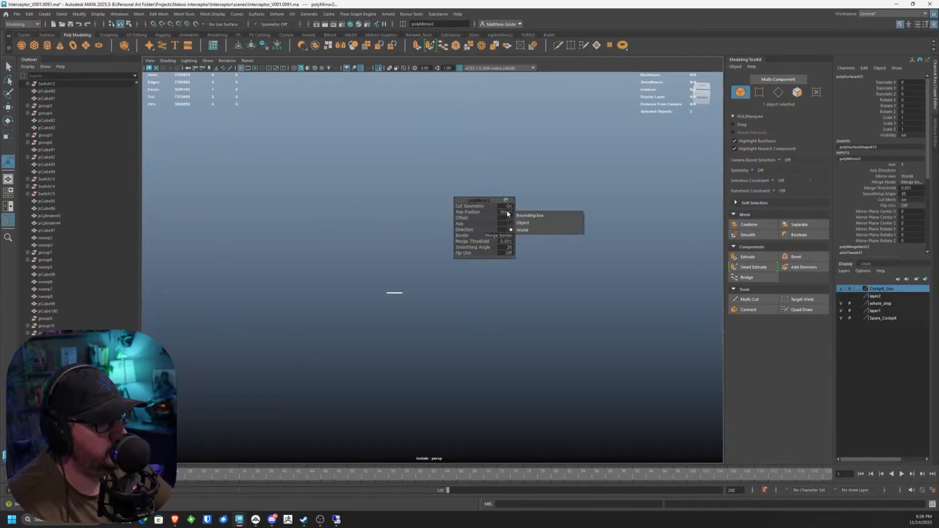
left_click(530, 218)
left_click_drag(281, 237, 399, 248, "alt")
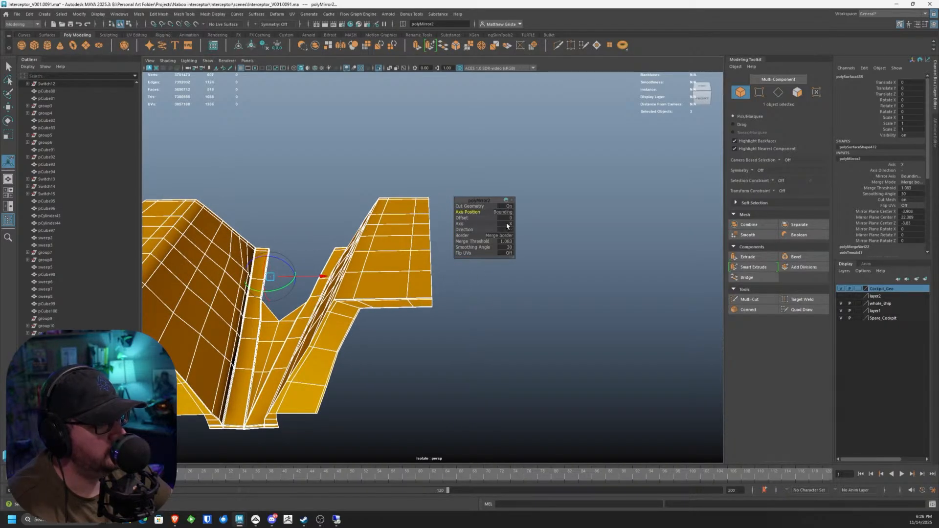
left_click(511, 230)
left_click(518, 234)
Step: Set the mirror's merge threshold to 1 and check the cowl's centre seam up close
left_click_drag(518, 233, 601, 274, "alt")
scroll(421, 318, "up", 3)
left_click_drag(421, 318, 411, 295, "alt")
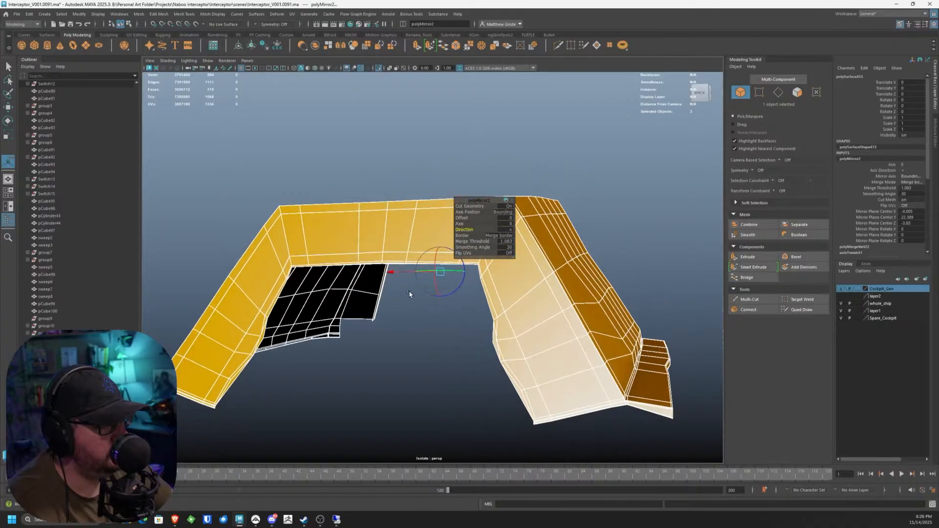
scroll(396, 276, "up", 3)
left_click_drag(343, 252, 346, 243, "alt")
scroll(346, 243, "up", 1)
left_click_drag(343, 198, 484, 242, "alt")
scroll(363, 237, "down", 1)
scroll(366, 262, "up", 8)
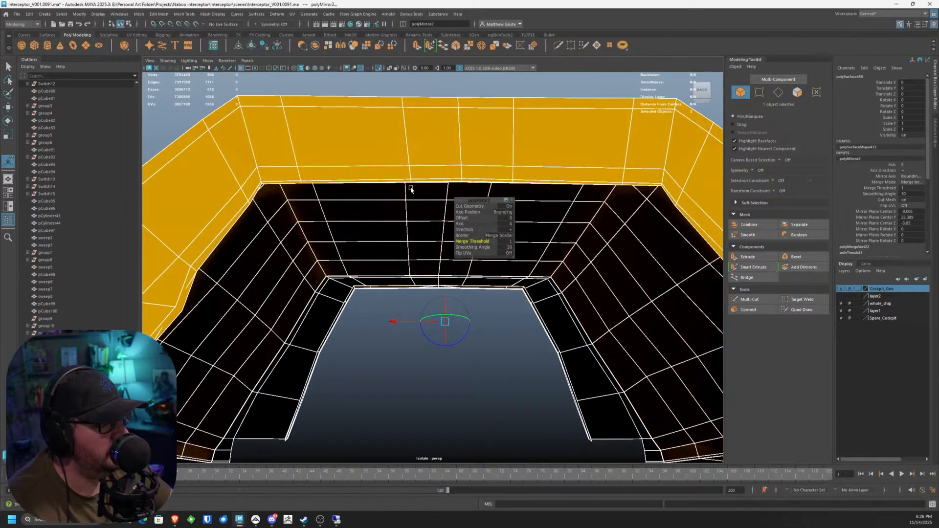
scroll(369, 331, "up", 5)
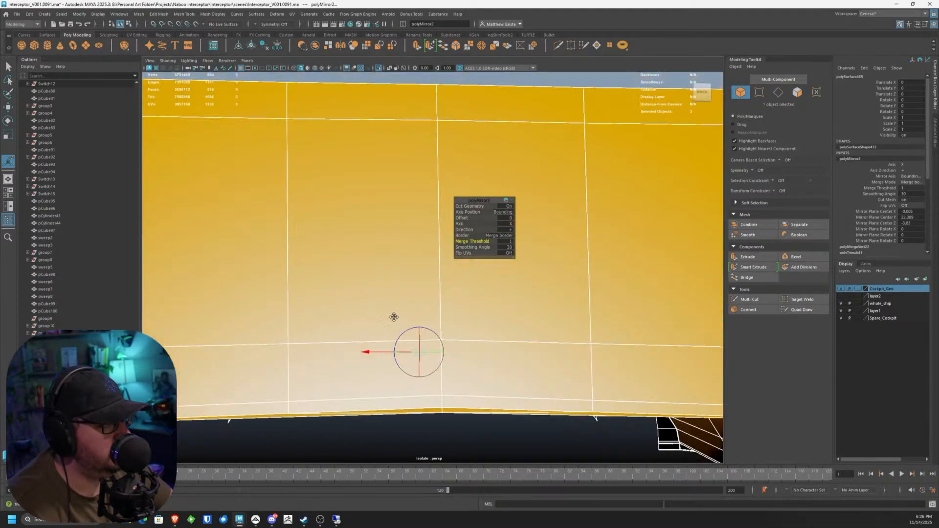
Step: Set the mirror's merge threshold to 0.025 and leave the mirror settings with the full cowl in view
mouse_move(475, 239)
left_mouse_down()
mouse_move(460, 240)
mouse_move(484, 243)
left_mouse_up()
left_click(499, 242)
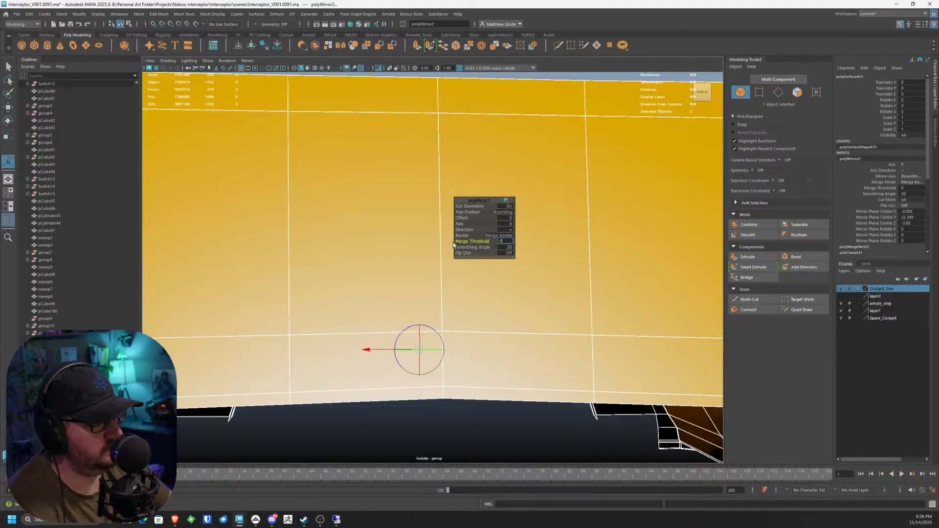
key("Return")
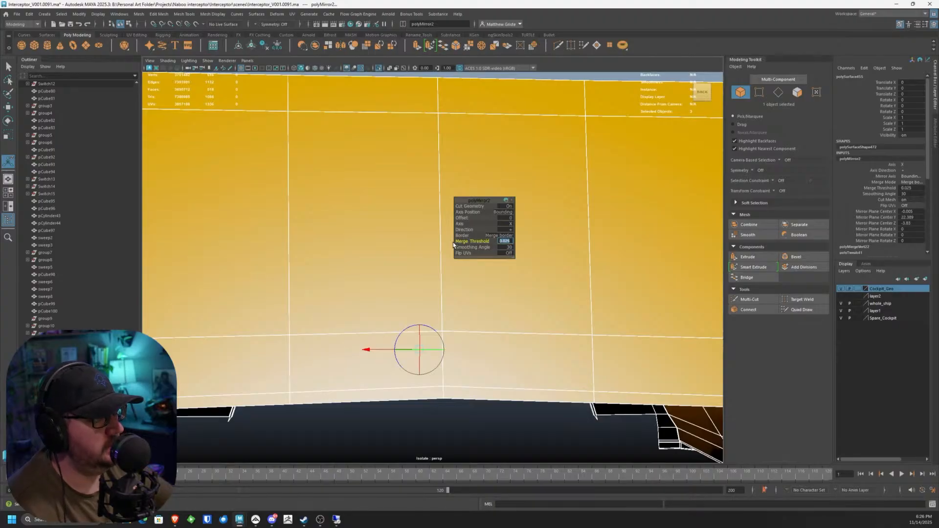
scroll(454, 241, "down", 5)
left_click_drag(454, 242, 441, 236, "alt")
key("q")
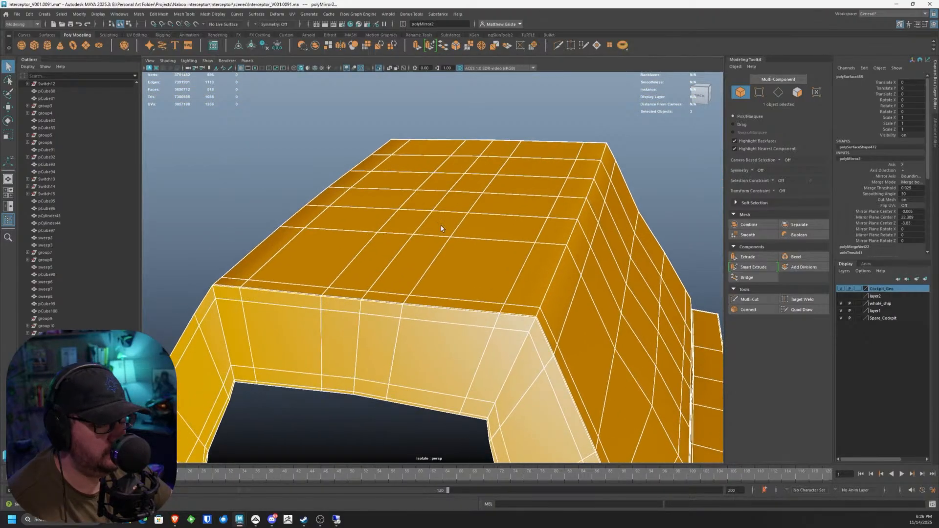
Step: Preview the mirrored cowl smoothed, check it from several sides, and bring the rest of the ship back from isolation
key("3")
left_click_drag(412, 379, 435, 352, "alt")
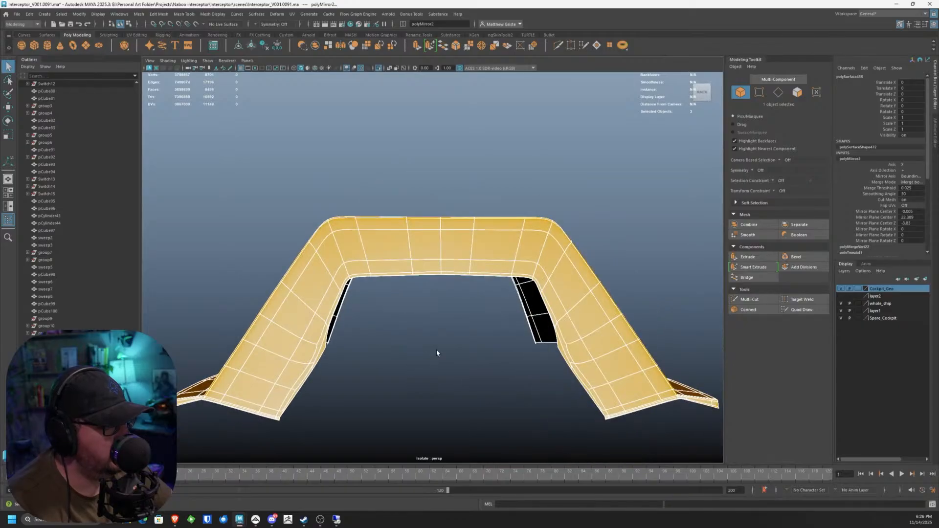
scroll(440, 327, "up", 8)
left_click_drag(456, 125, 334, 230, "alt")
scroll(412, 232, "down", 4)
mouse_move(490, 233)
left_mouse_down("alt")
mouse_move(575, 248)
mouse_move(356, 244)
mouse_move(486, 237)
left_mouse_up("alt")
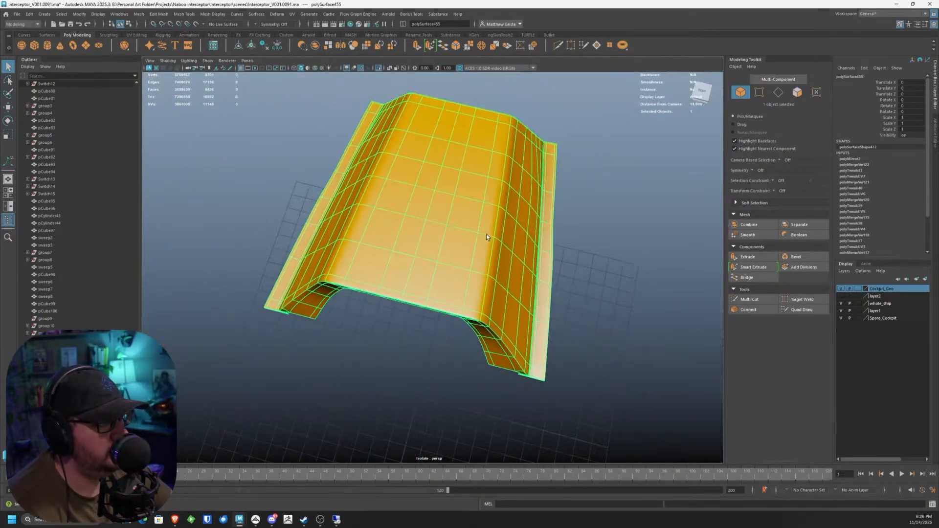
left_click(208, 61)
mouse_move(244, 74)
left_click(313, 74)
left_click_drag(346, 130, 423, 146, "alt")
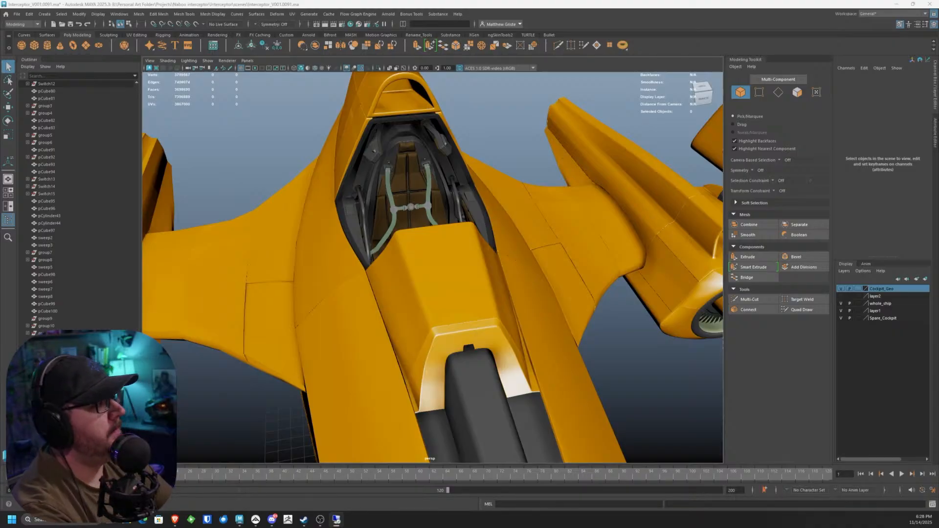
Step: Isolate the yellow hood behind the cockpit opening and bring its lower front edge into view
right_click_drag(426, 245, 422, 236, "alt")
left_click_drag(421, 236, 432, 205, "alt")
left_click(523, 156)
scroll(428, 242, "up", 8)
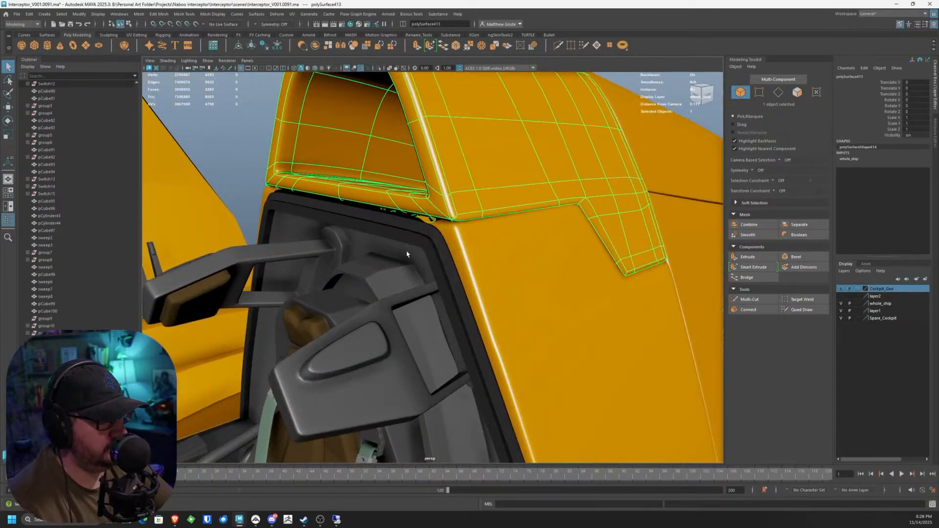
left_click_drag(428, 241, 464, 217, "alt")
left_click_drag(486, 211, 476, 157, "alt")
key("ctrl+1")
Step: Extrude the four faces along the underside of the hood's lower front edge downward with a local Z translation of 0.209
right_click_drag(476, 154, 477, 189)
left_click(472, 153)
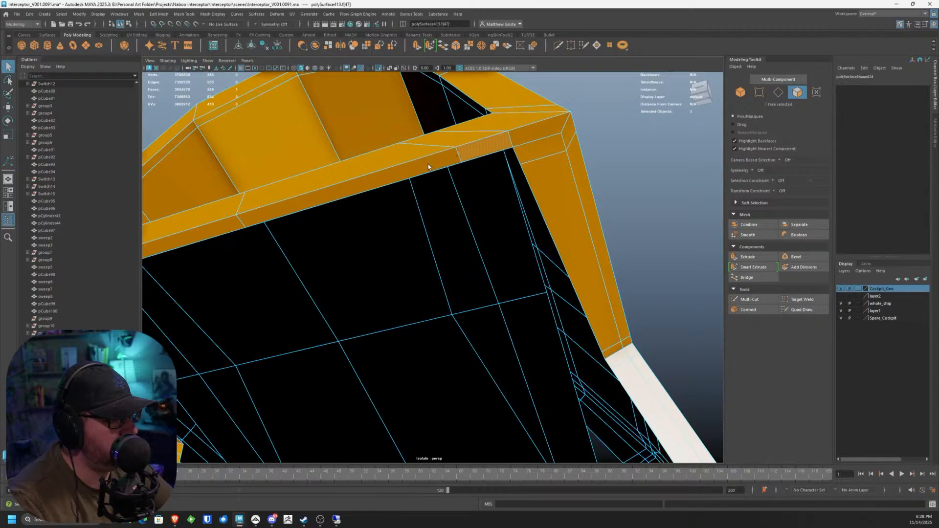
left_click(428, 163, "shift")
left_click_drag(416, 174, 389, 232, "alt")
left_click(333, 251, "shift")
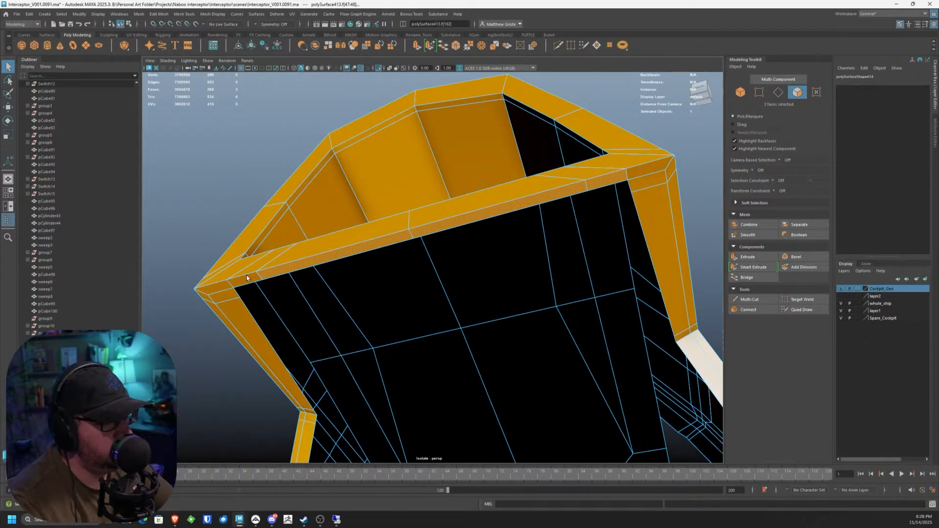
left_click(416, 46)
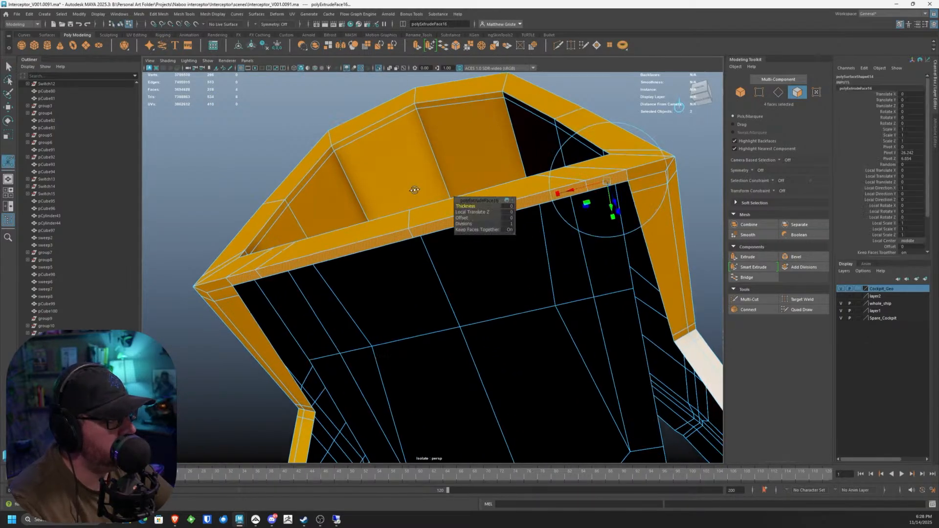
mouse_move(460, 215)
left_mouse_down("alt")
mouse_move(443, 210)
mouse_move(470, 200)
left_mouse_up("alt")
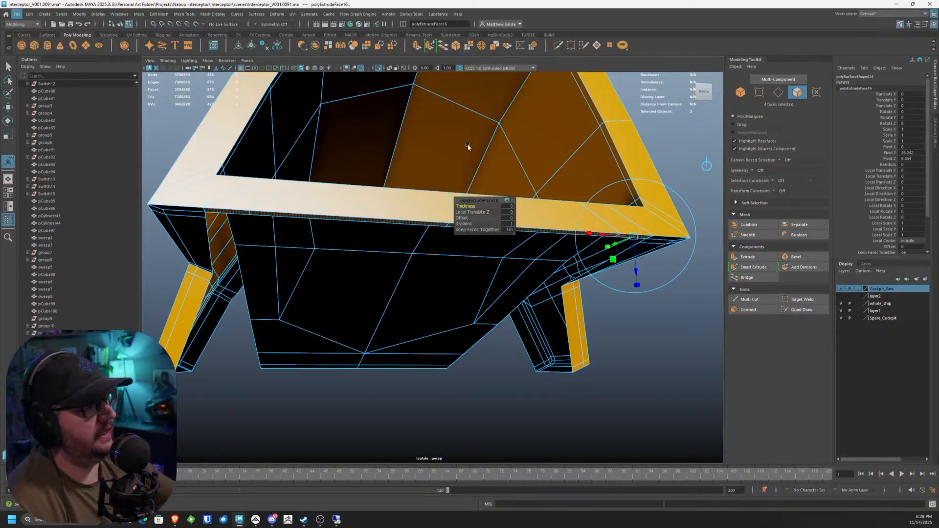
left_click_drag(636, 268, 638, 287)
left_click_drag(440, 230, 384, 206, "alt")
right_click_drag(384, 205, 413, 214, "alt")
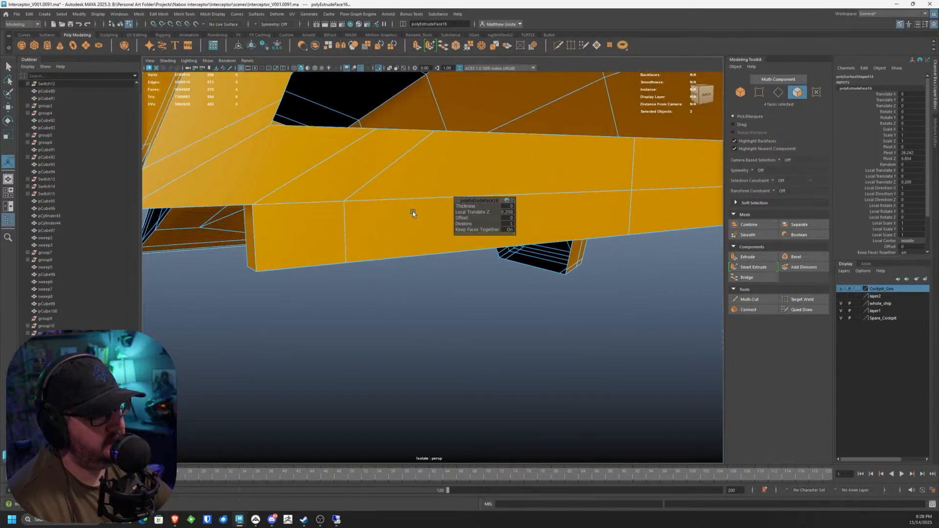
Step: Insert supporting edge loops near the borders of the hood's extruded lip with Multi-Cut and preview it smoothed
left_click(750, 300)
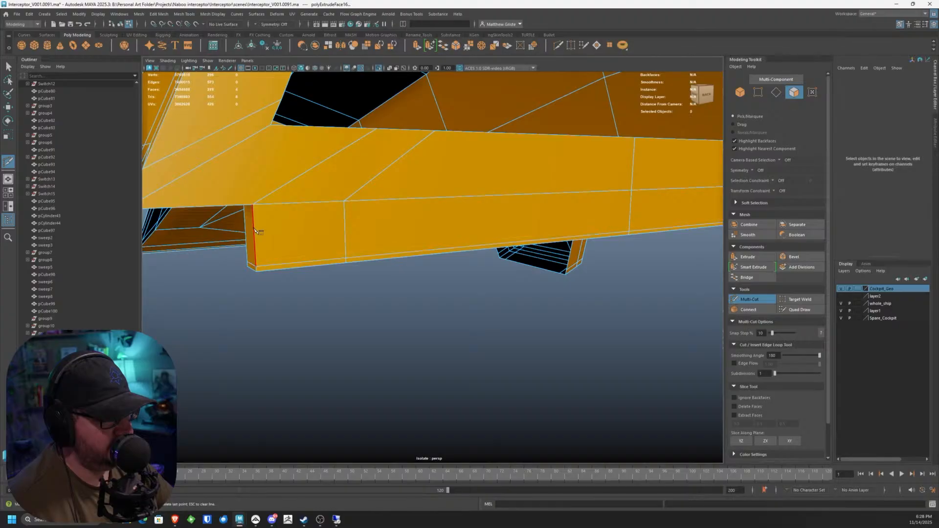
left_click_drag(262, 174, 390, 254, "alt")
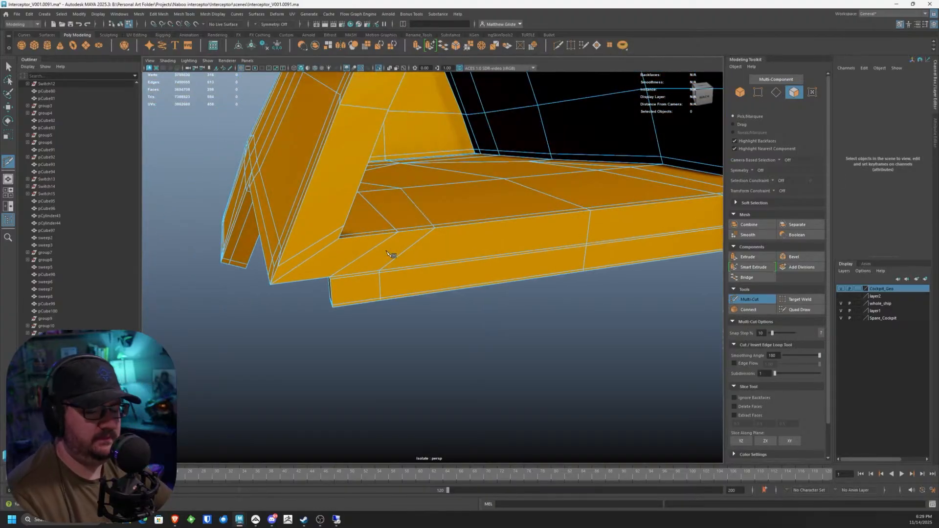
key("q")
left_click_drag(369, 224, 404, 234, "alt")
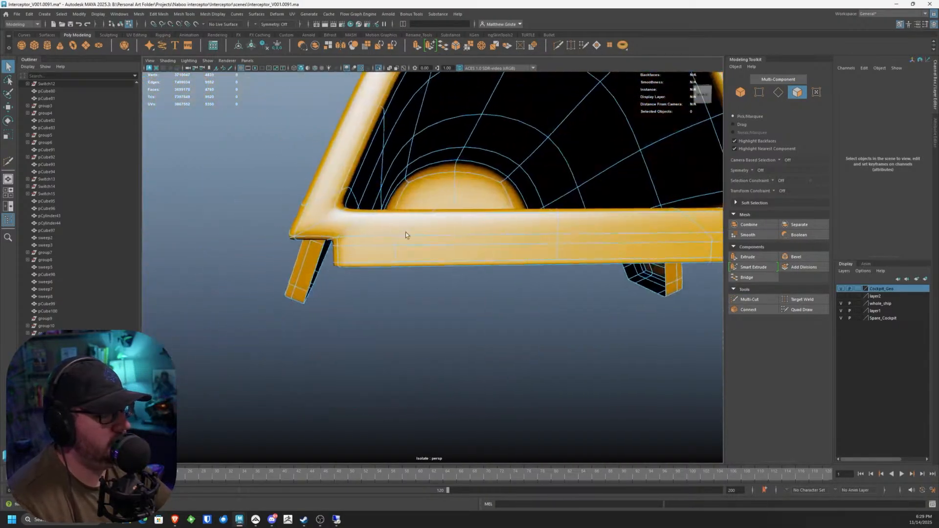
Step: End the hood's isolation, return to object mode, and check its new lip against the dark cockpit frame
left_click(207, 61)
mouse_move(230, 76)
left_click(296, 74)
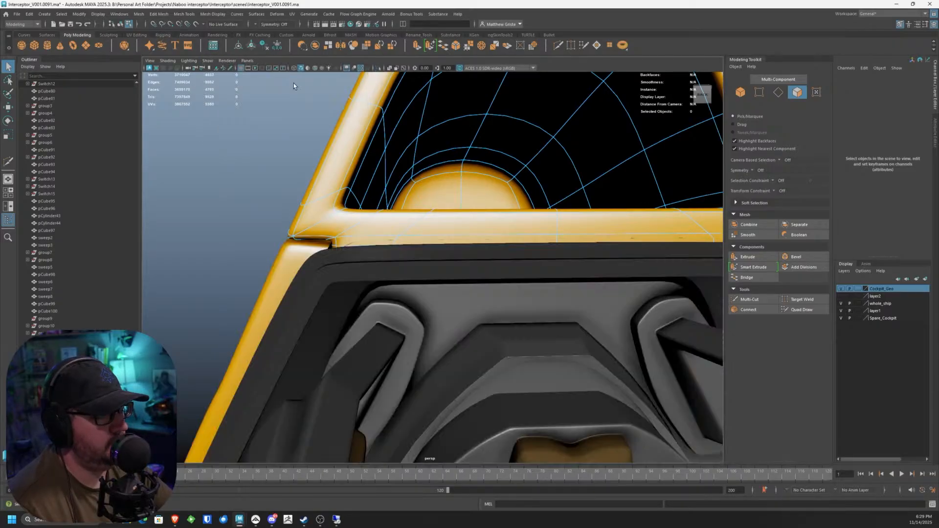
scroll(294, 86, "down", 4)
left_click_drag(313, 146, 394, 174, "alt")
right_click_drag(424, 235, 457, 222)
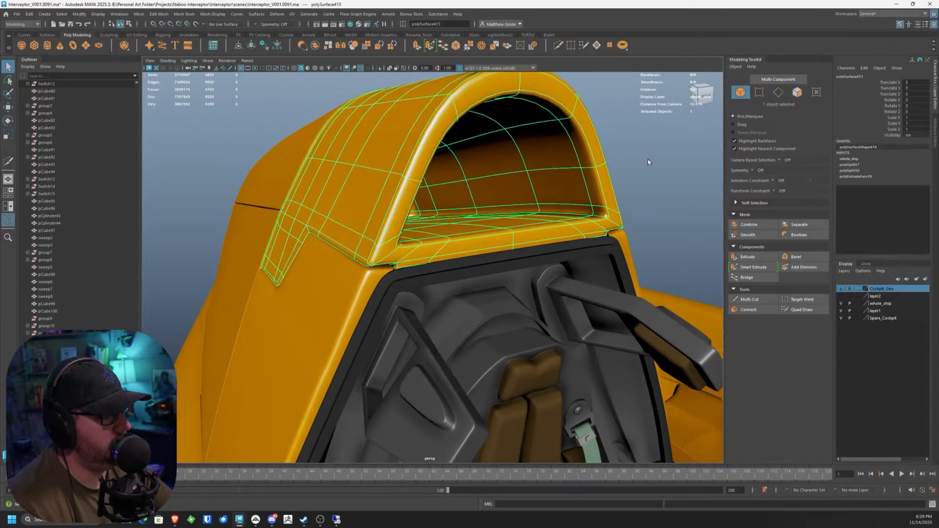
left_click(647, 160)
left_click_drag(648, 160, 606, 170, "alt")
scroll(402, 254, "up", 8)
left_click(312, 248)
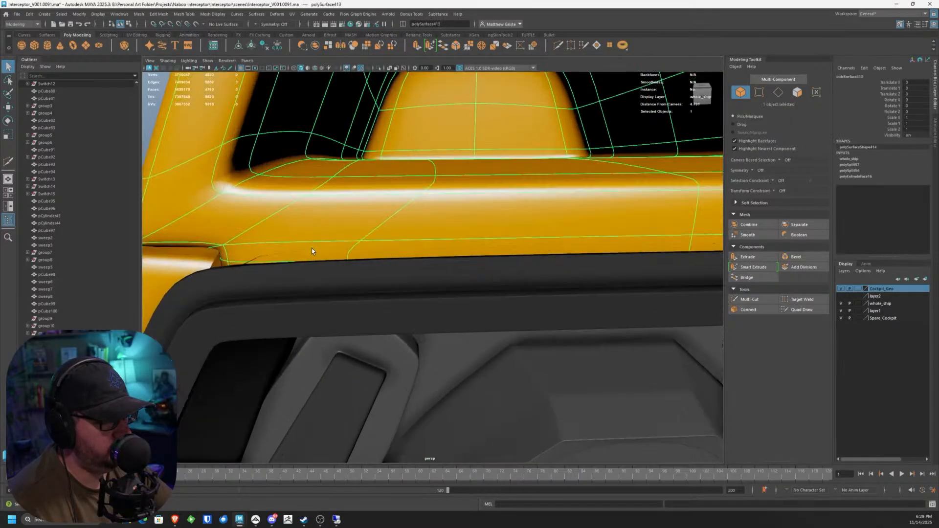
Step: Display the cockpit's dark inner frame unsmoothed for component selection along its upper edge
left_click_drag(312, 248, 324, 233, "alt")
left_click(294, 255)
right_click_drag(324, 233, 315, 186)
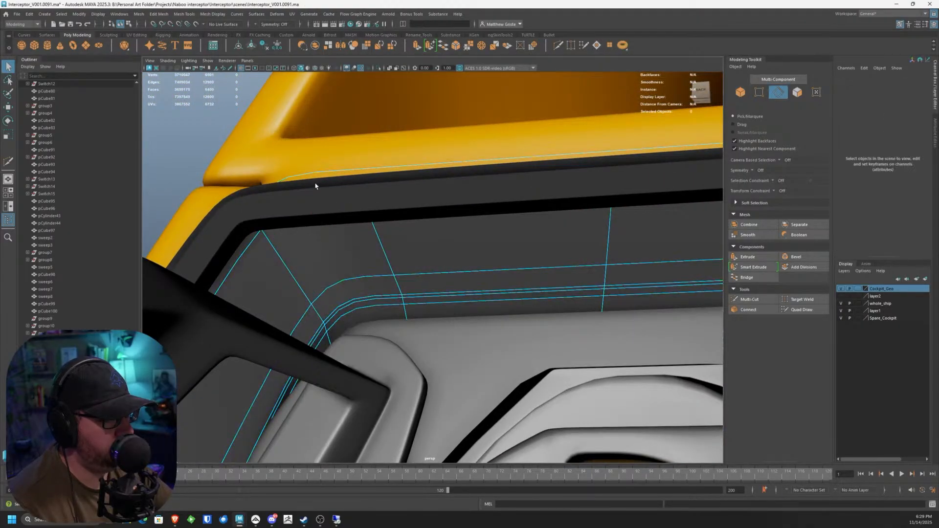
left_click(308, 180)
key("1")
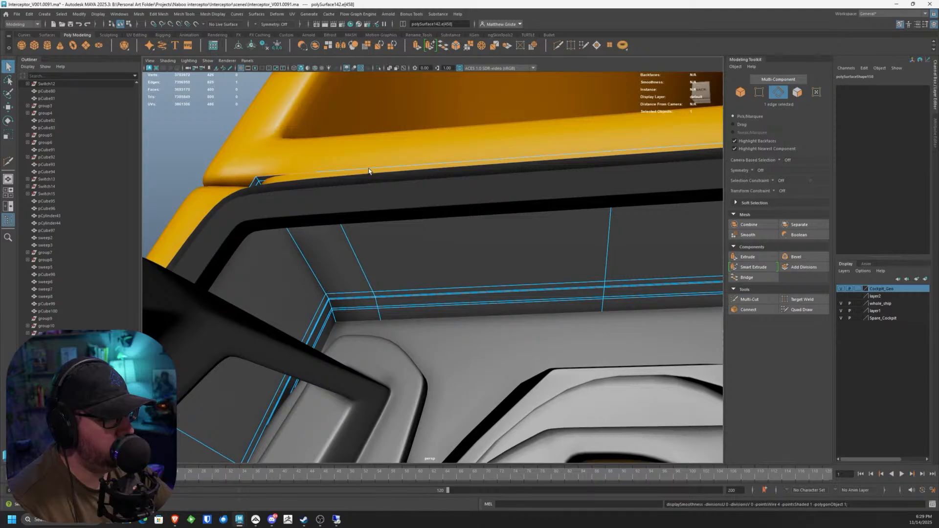
left_click(365, 166, "shift")
left_click_drag(365, 167, 388, 206, "alt")
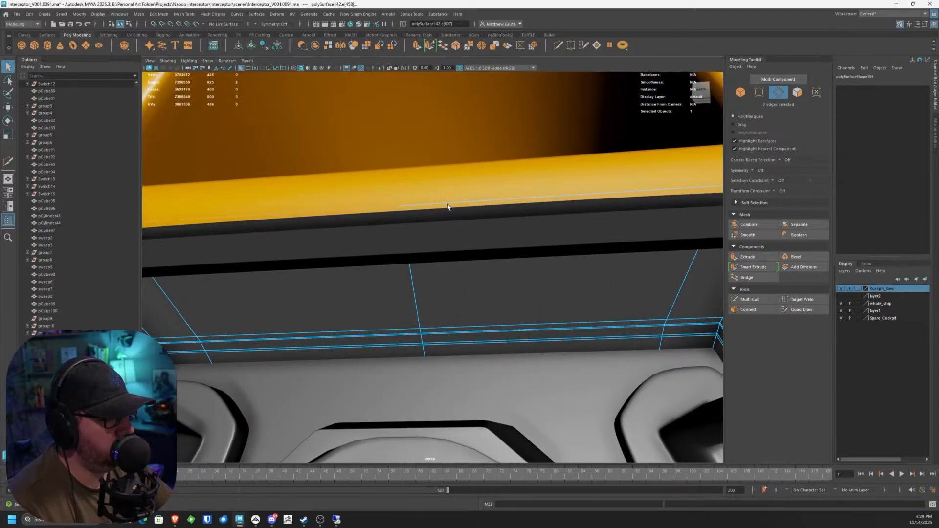
middle_click_drag(550, 205, 365, 235, "alt")
left_click(536, 203, "shift")
left_click_drag(534, 205, 545, 216, "shift")
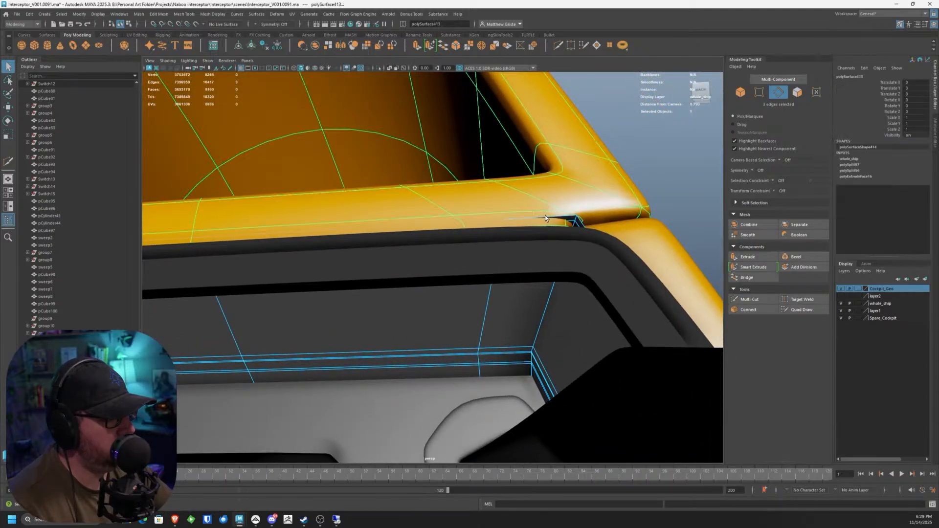
key("ctrl+z")
right_click_drag(545, 216, 510, 241, "alt")
left_click_drag(509, 241, 541, 242, "alt")
middle_click_drag(541, 242, 619, 248, "alt")
right_click_drag(619, 248, 318, 291, "alt")
key("ctrl+z")
Step: Lower the ten vertices of the inner frame's upper edge to Y 26.13, with the frame smoothed, and return to object mode
left_click_drag(188, 206, 594, 271)
key("w")
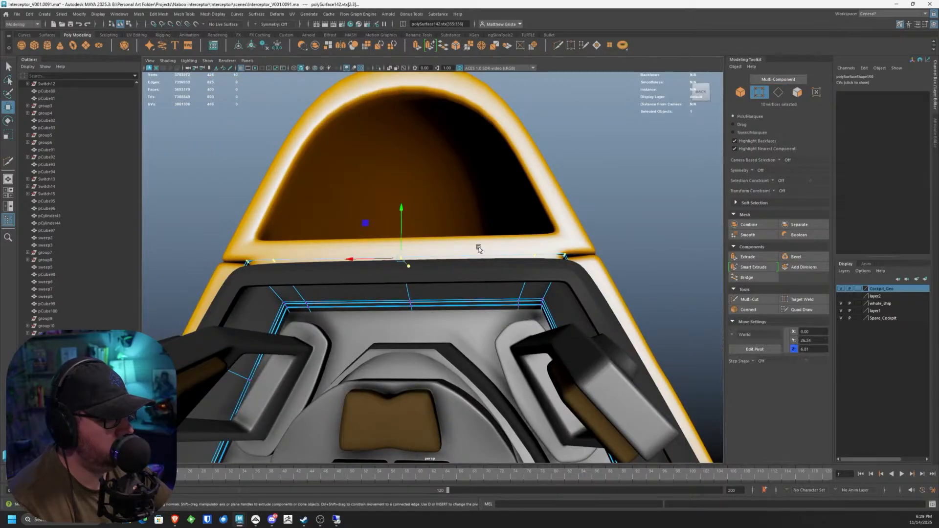
key("3")
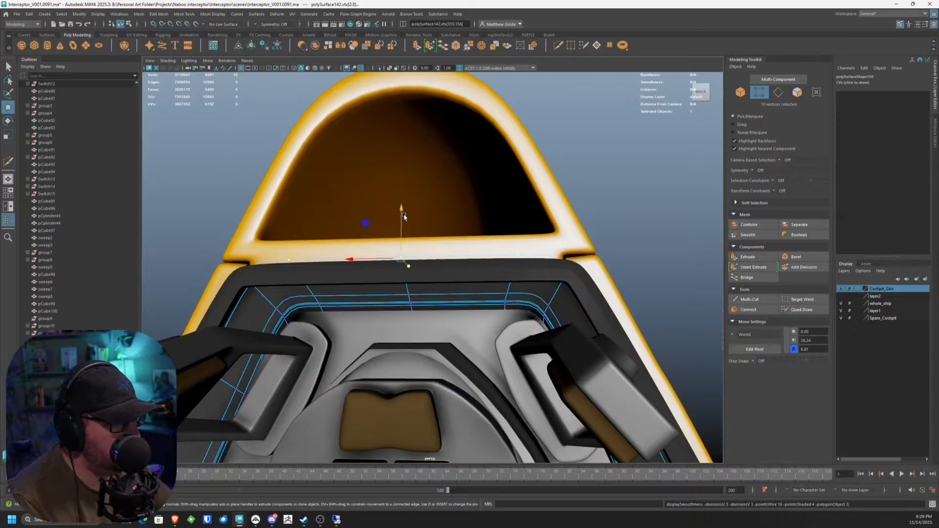
mouse_move(403, 219)
left_mouse_down()
mouse_move(423, 247)
mouse_move(451, 248)
mouse_move(441, 276)
left_mouse_up()
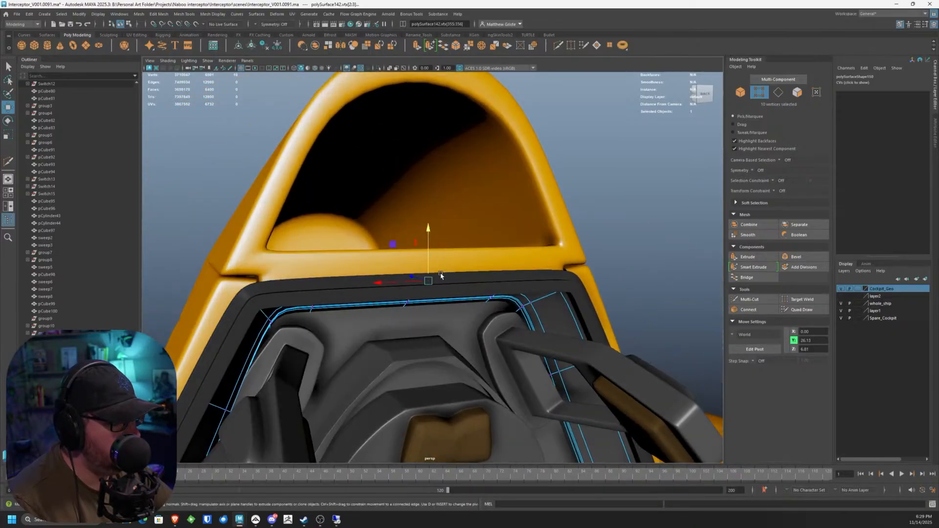
right_click_drag(487, 304, 529, 292)
left_click(602, 227)
scroll(603, 227, "down", 4)
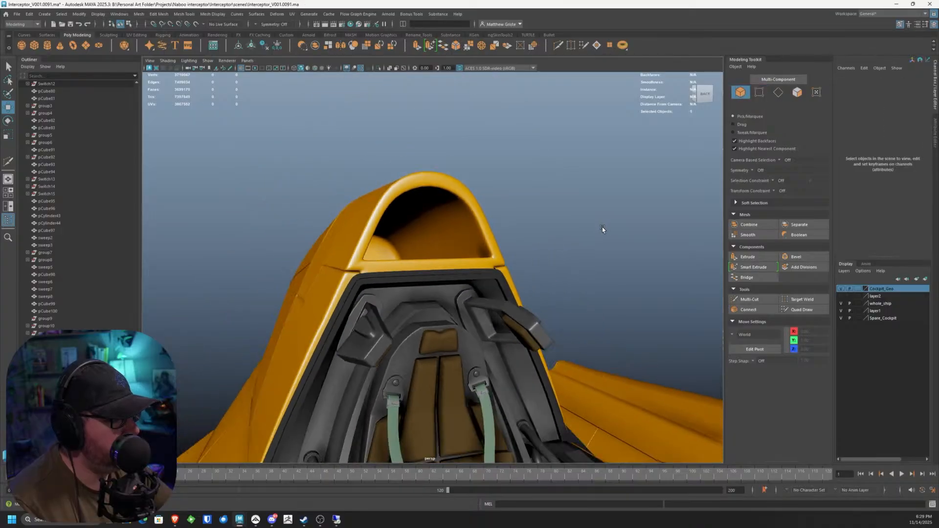
Step: Examine the hood's side panel seams, the cockpit's inner frame, the side sill and the seat area for remaining issues
left_click_drag(603, 227, 408, 178, "alt")
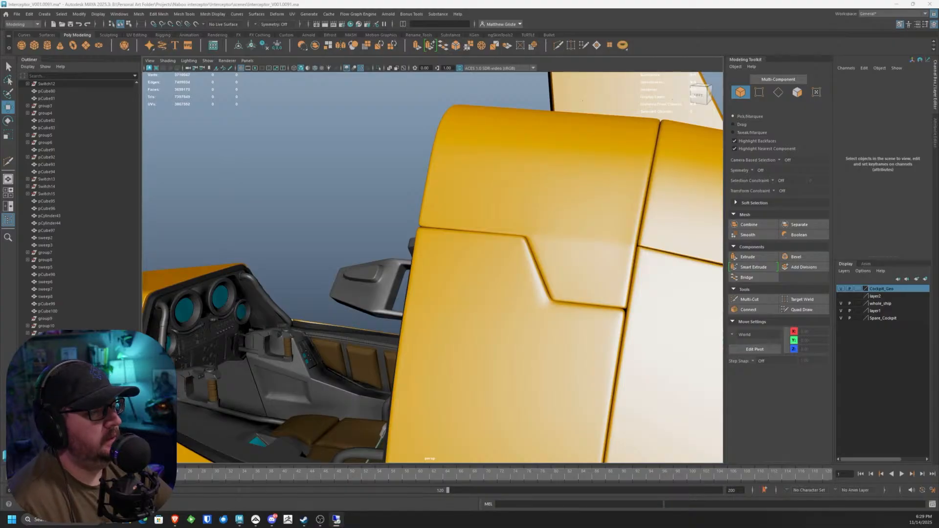
scroll(358, 275, "down", 2)
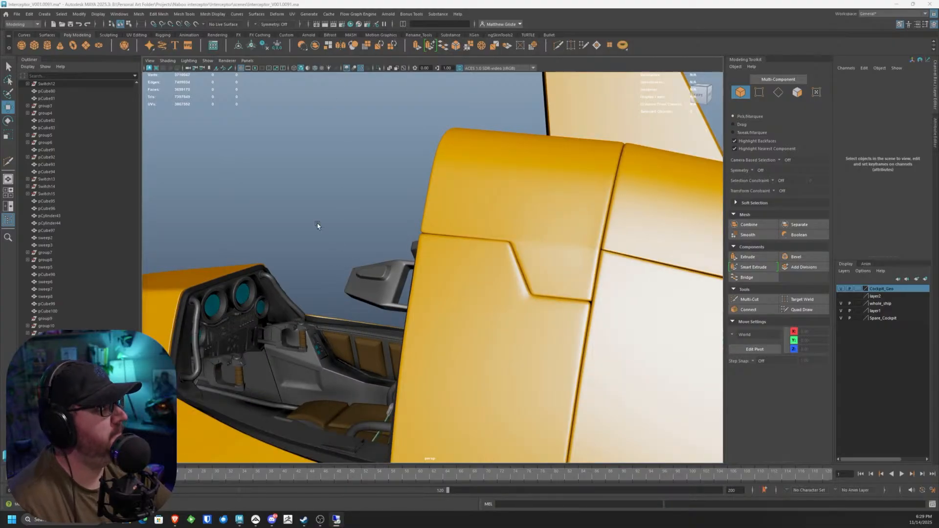
left_click_drag(317, 225, 456, 313, "alt")
scroll(385, 235, "up", 3)
left_click(556, 236)
left_click_drag(556, 235, 419, 282, "alt")
scroll(332, 288, "up", 5)
left_click_drag(310, 262, 317, 256, "alt")
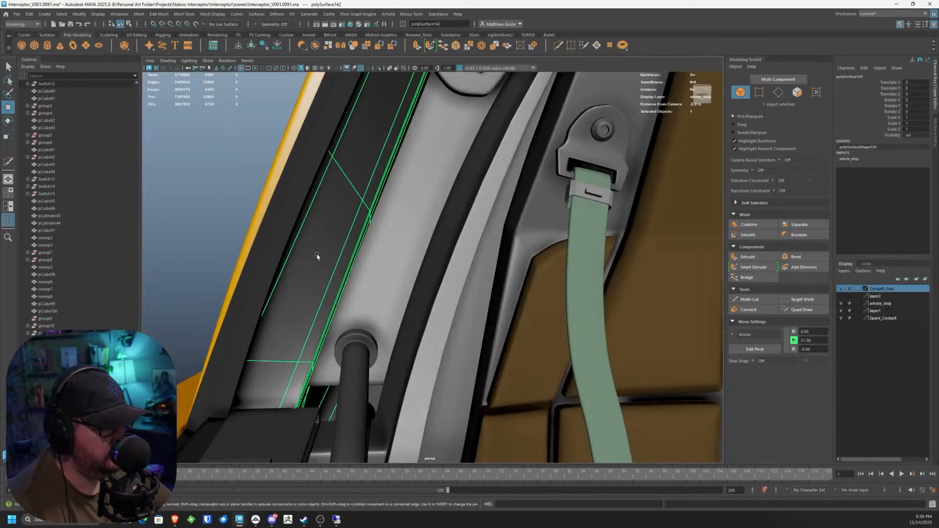
left_click(222, 211)
scroll(222, 212, "down", 4)
left_click_drag(222, 212, 350, 272, "alt")
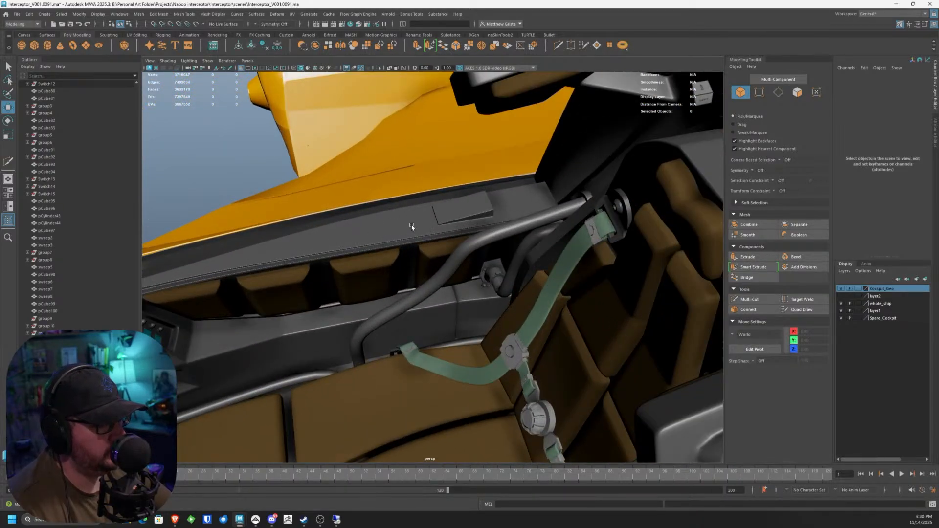
left_click_drag(266, 254, 401, 255, "alt")
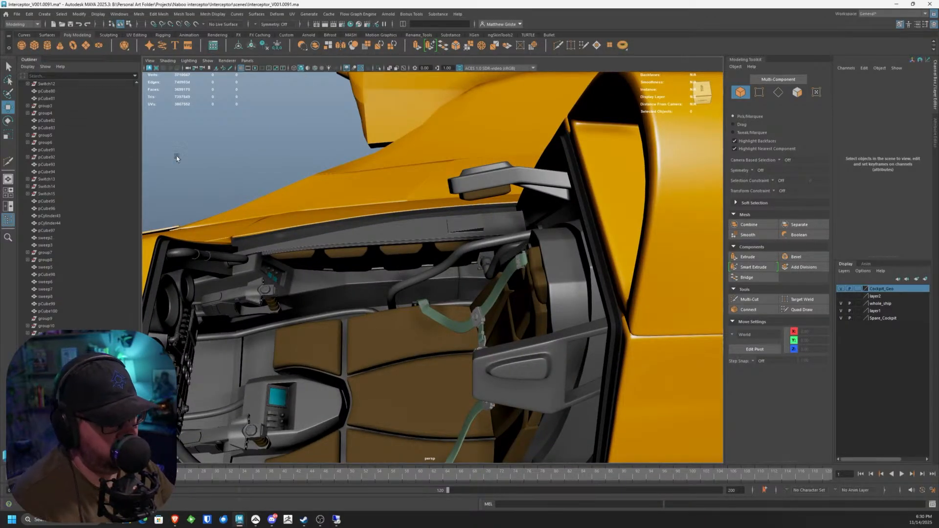
Step: Create a polygon cube and raise it to about Y 23.85, at the front of the cockpit opening
left_click(34, 45)
scroll(410, 338, "down", 6)
left_click_drag(383, 384, 388, 221, "alt")
key("ctrl+z")
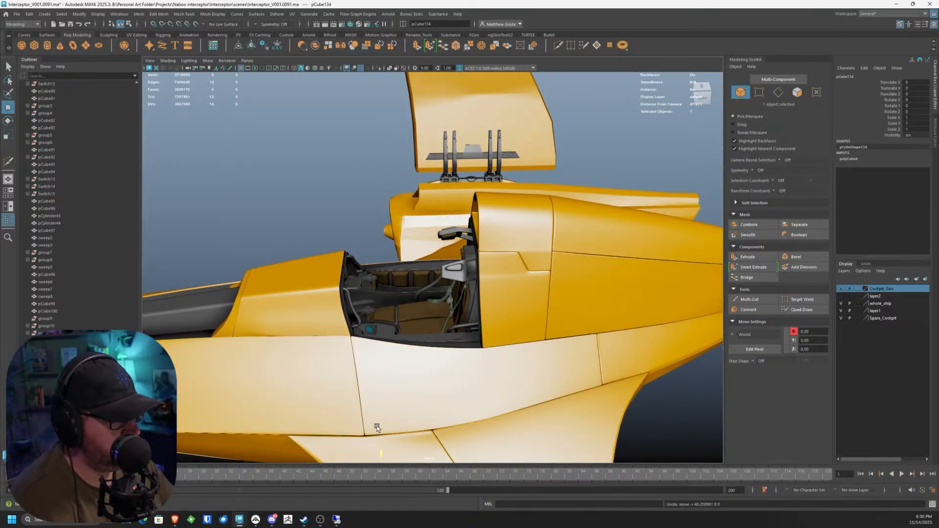
left_click_drag(377, 425, 412, 419, "alt")
left_click_drag(397, 455, 421, 239)
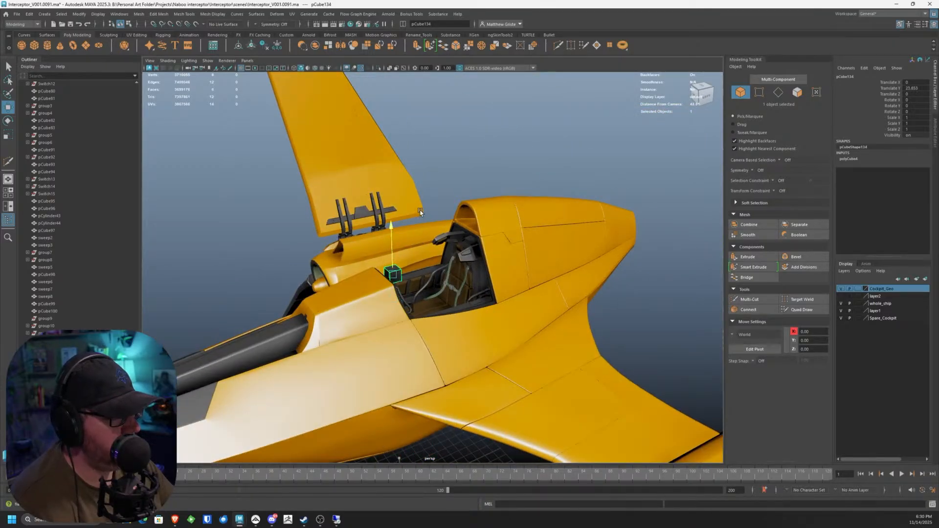
scroll(412, 229, "up", 7)
middle_click_drag(412, 229, 444, 248, "alt")
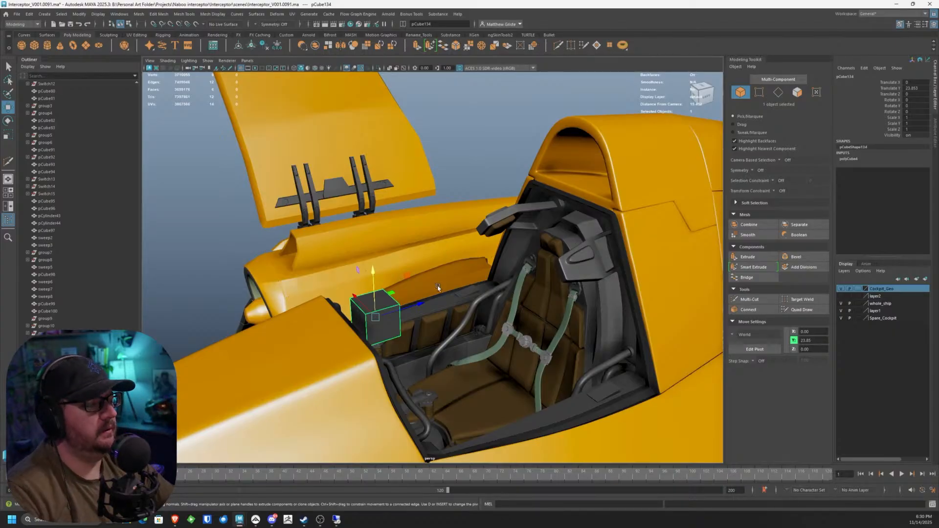
scroll(437, 287, "up", 5)
middle_click_drag(294, 334, 406, 306, "alt")
left_click_drag(406, 306, 375, 311, "alt")
scroll(375, 310, "down", 2)
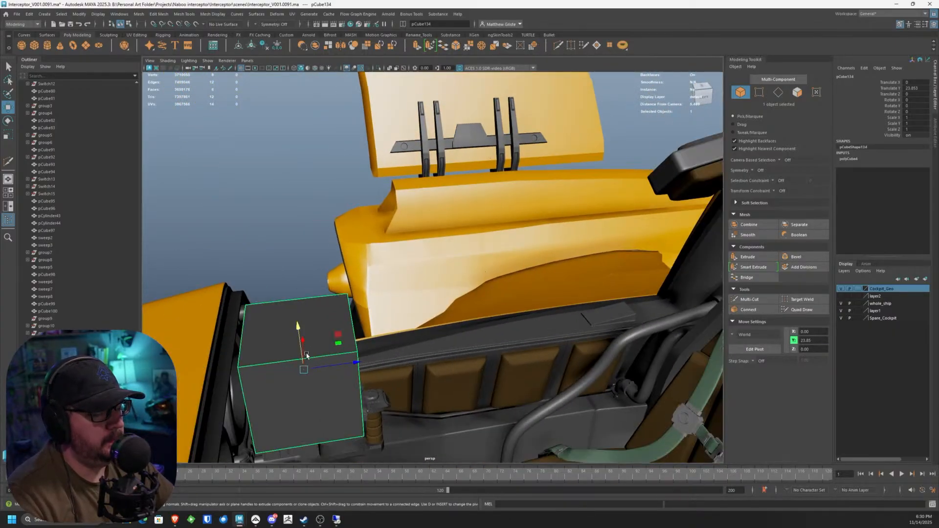
Step: Flatten the cube to Y scale 0.138 and place it on the cockpit's side sill at about X 3.10, Y 21.53, Z 3.42
key("r")
left_click_drag(300, 340, 552, 238)
middle_click_drag(552, 239, 536, 223, "alt")
left_click_drag(494, 156, 495, 289)
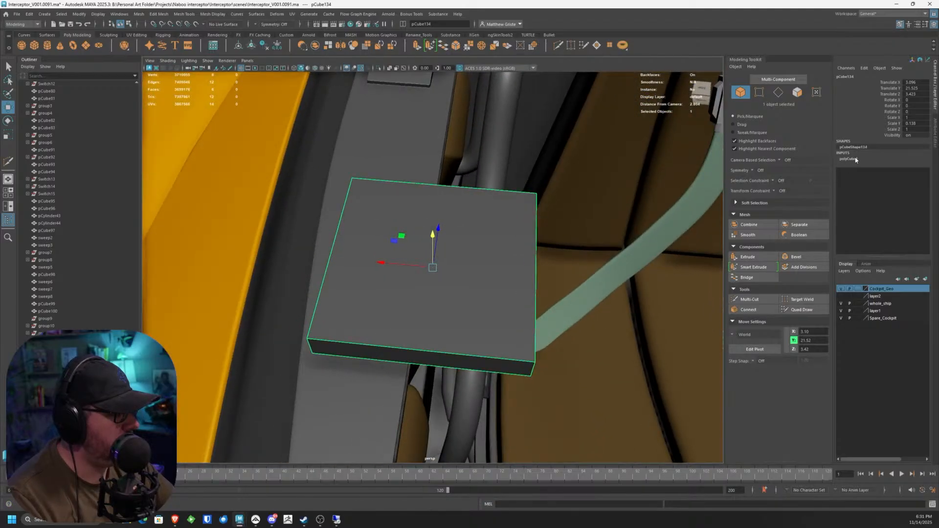
Step: Set the cube's width, height and depth subdivisions to 2
left_click(855, 159)
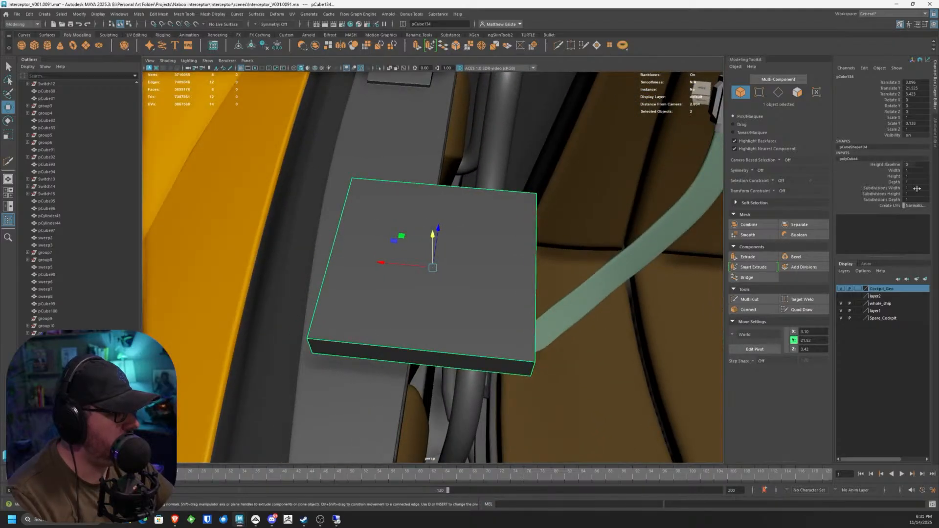
key("Tab")
type("2")
key("Tab")
type("2")
key("Return")
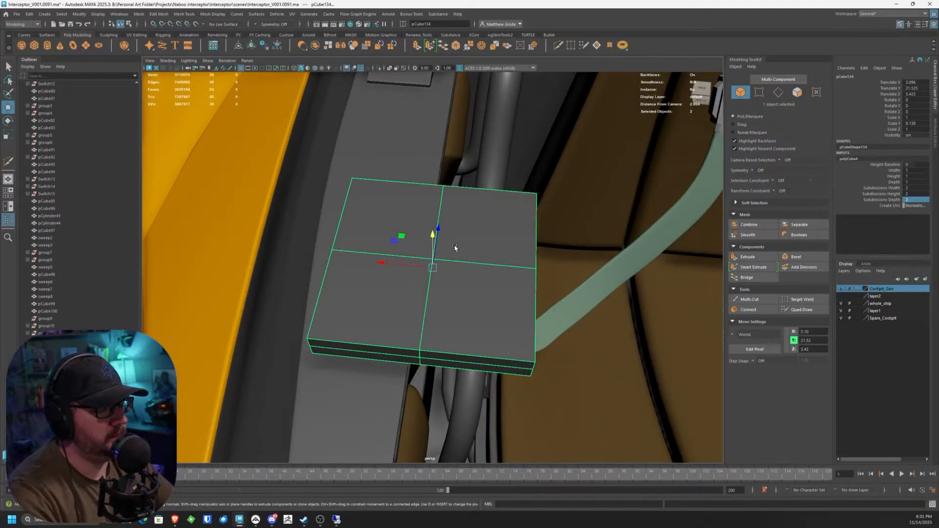
Step: Scale the plate to about X 0.541 and Y 0.067, and seat it on the sill at X 3.459, Y 21.421, Z 3.831
left_click_drag(453, 247, 497, 261, "alt")
key("r")
key("w")
left_click_drag(439, 215, 443, 236)
key("r")
key("w")
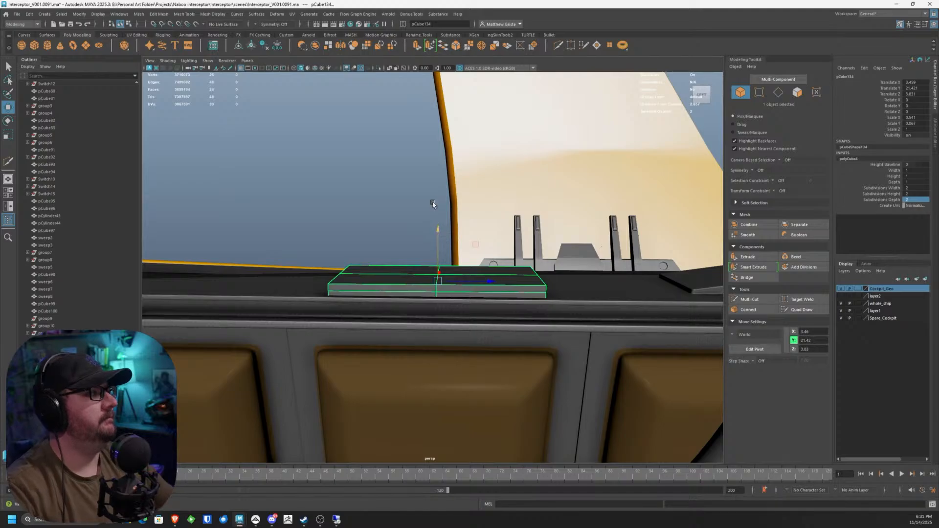
Step: Select the nine vertices at the plate's front end and narrow that end to follow the sill
scroll(419, 258, "up", 5)
left_click_drag(419, 258, 337, 234, "alt")
scroll(430, 293, "down", 3)
right_click_drag(328, 230, 300, 227)
left_click_drag(321, 229, 343, 232, "alt")
right_click_drag(342, 227, 308, 226)
left_click_drag(285, 152, 382, 352)
key("e")
key("r")
left_click_drag(323, 187, 323, 202)
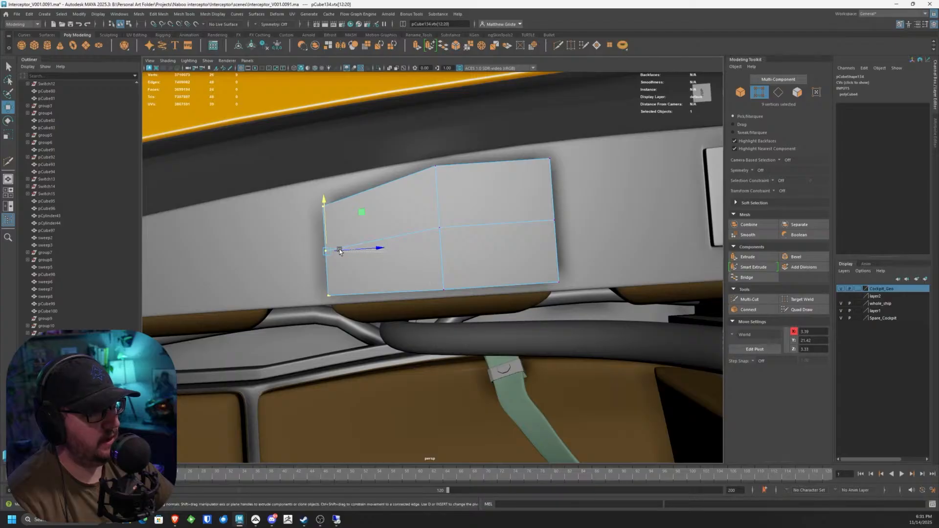
Step: Extend the plate's front-end vertices forward to about Z 3.05 and fit their width and sideways position to the sill
left_click_drag(380, 251, 315, 251)
key("e")
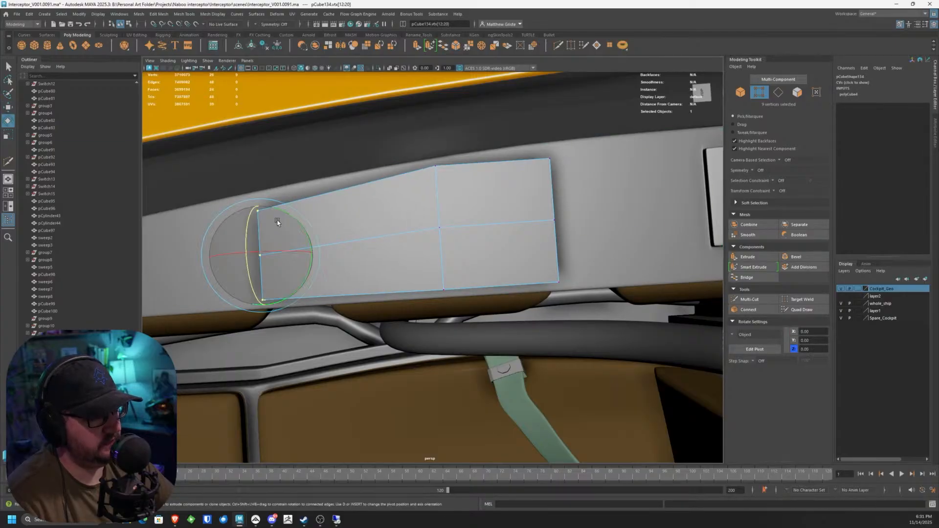
key("r")
left_click_drag(258, 206, 257, 200)
left_click_drag(261, 205, 260, 198)
left_click_drag(347, 219, 347, 197, "alt")
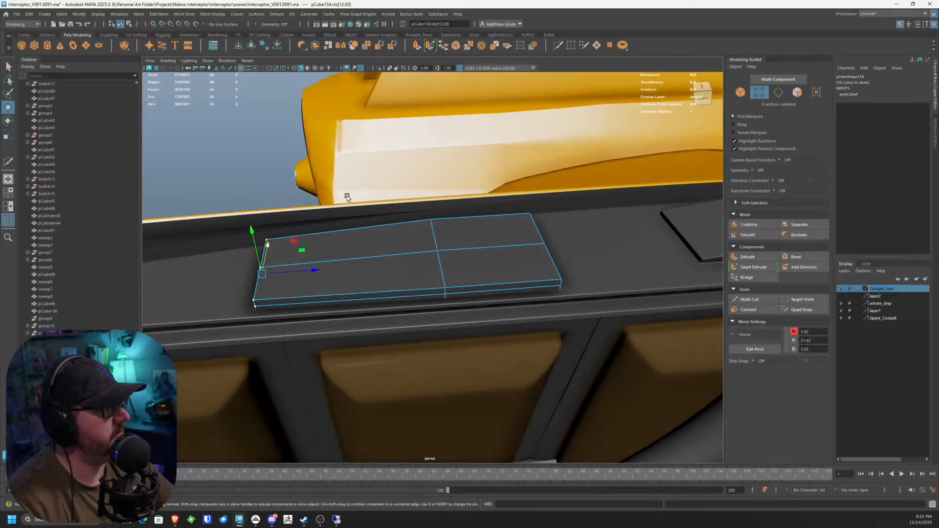
Step: Return to object mode and thin the plate to a Y scale of 0.036
left_click_drag(470, 264, 517, 244, "alt")
scroll(499, 252, "up", 2)
right_click_drag(469, 255, 495, 244)
scroll(492, 247, "down", 3)
key("e")
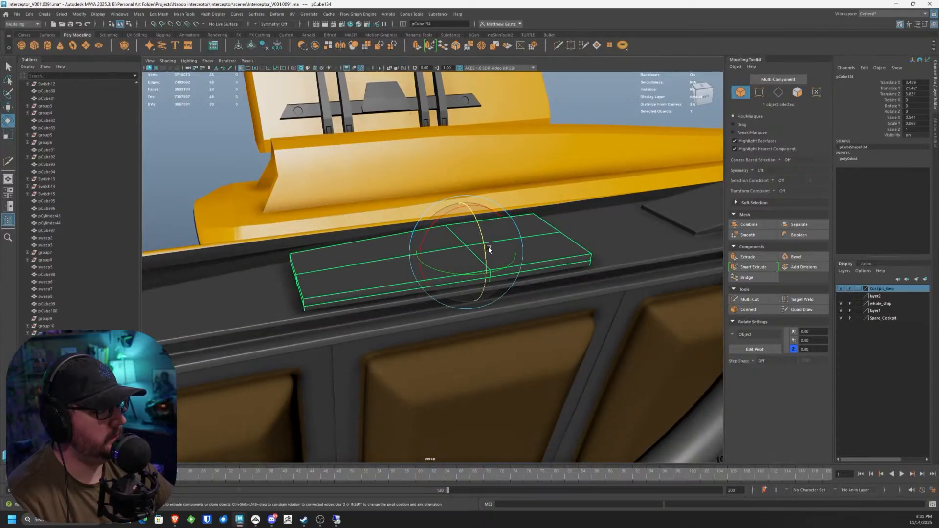
key("r")
left_click_drag(467, 206, 463, 234)
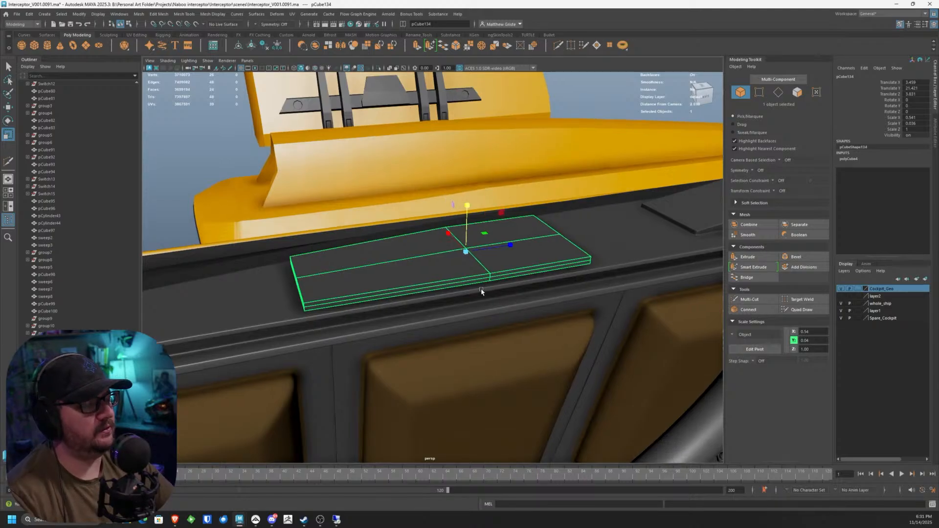
Step: Delete the edge loop that crosses the middle of the plate's length
scroll(486, 274, "up", 3)
right_click_drag(493, 247, 489, 241)
double_click(491, 242)
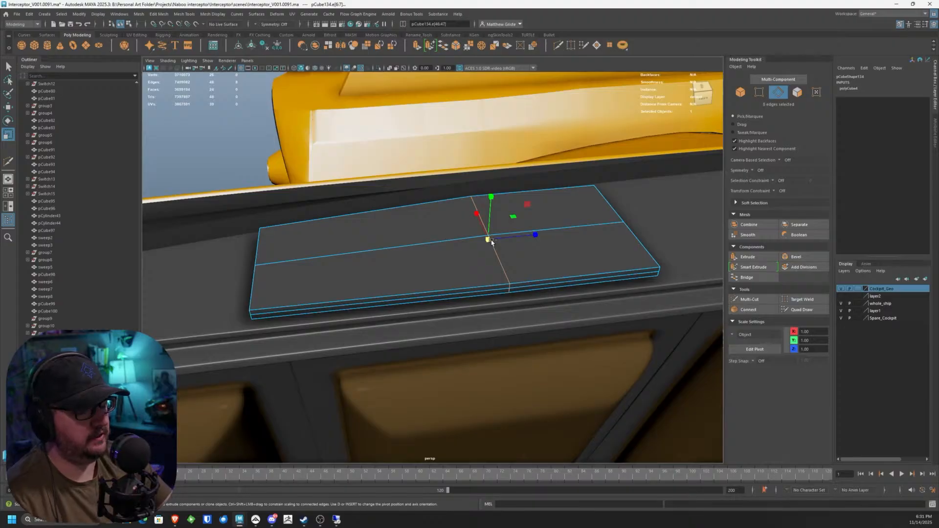
key("ctrl+Delete")
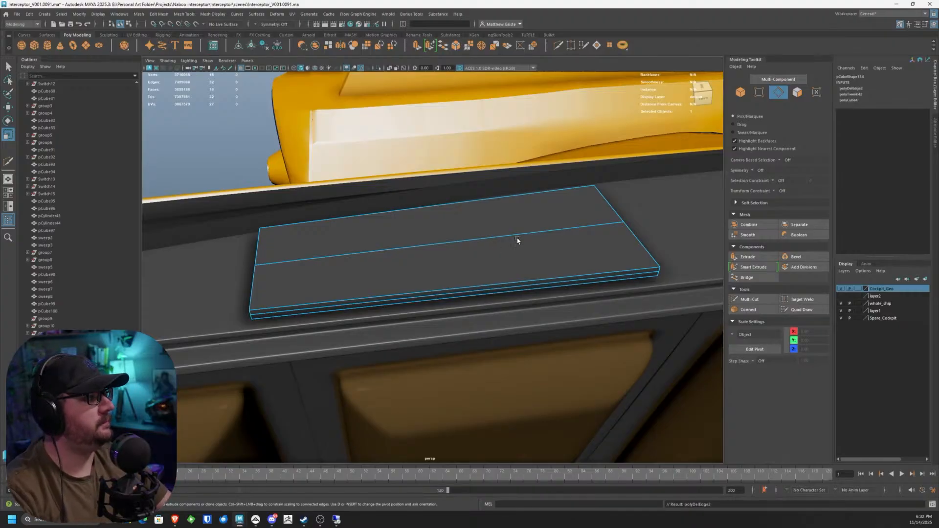
scroll(512, 212, "up", 2)
scroll(511, 211, "down", 3)
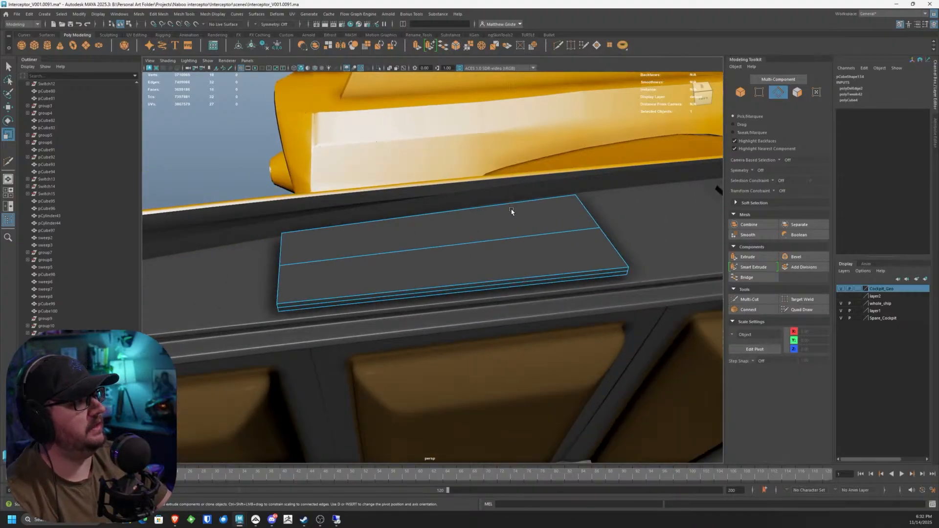
left_click_drag(511, 210, 492, 239, "alt")
scroll(441, 230, "up", 3)
left_click_drag(430, 225, 412, 202, "alt")
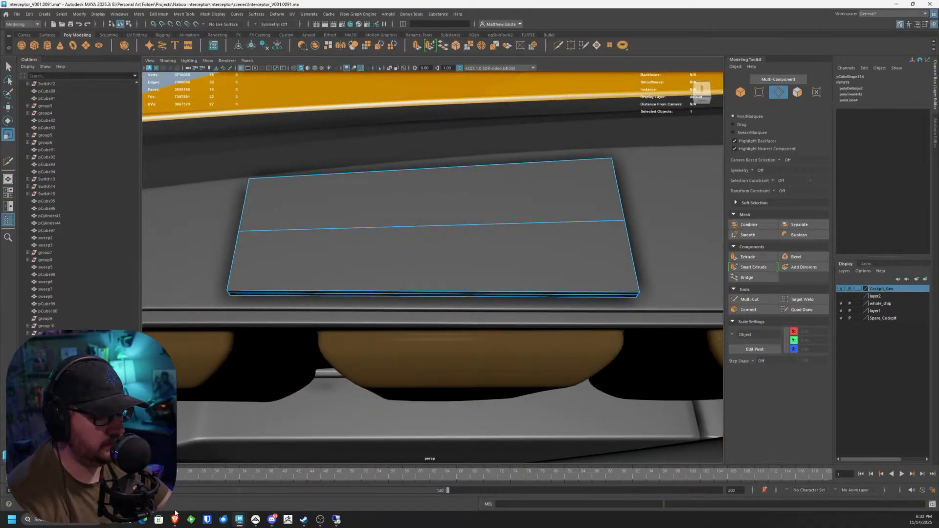
Step: Search the computer for RizomUV and launch RizomUV VS RS 2025.0
left_click(37, 519)
type("rizo")
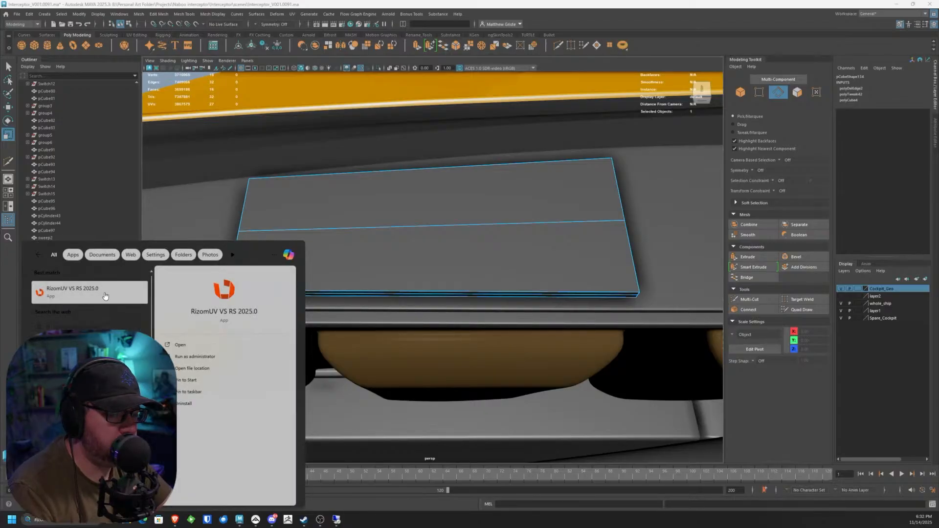
left_click(105, 293)
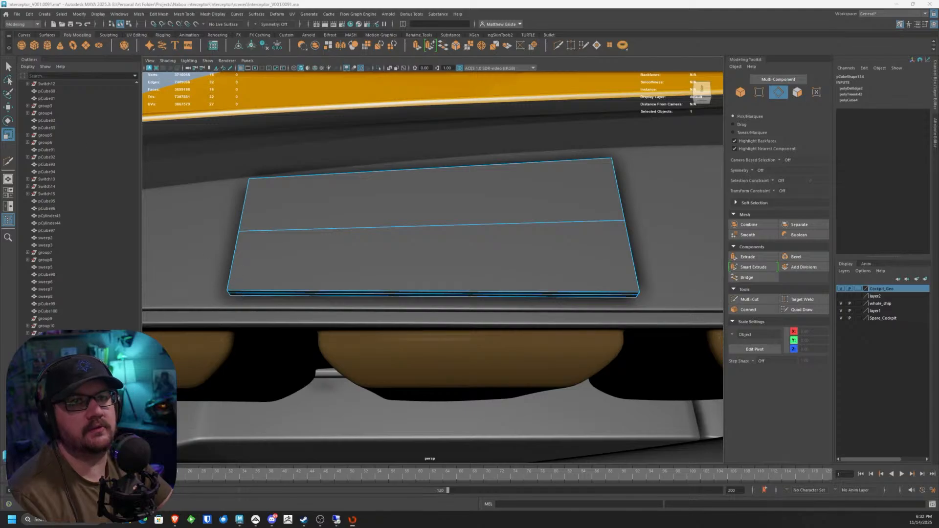
Step: Select the ship's main geometry in object mode and save the Maya scene as incremented version Interceptor_V001.0092
left_click(17, 14)
left_click(20, 14)
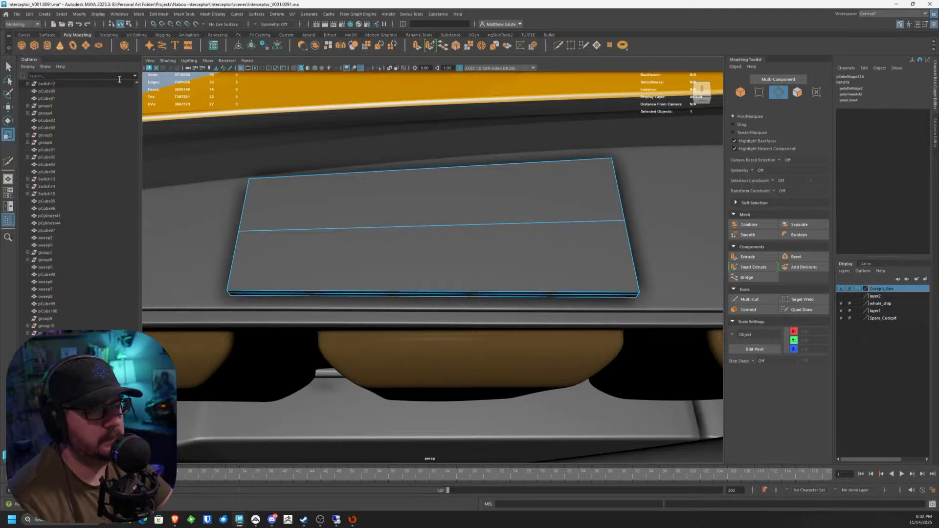
scroll(307, 208, "down", 15)
left_click_drag(271, 186, 531, 361)
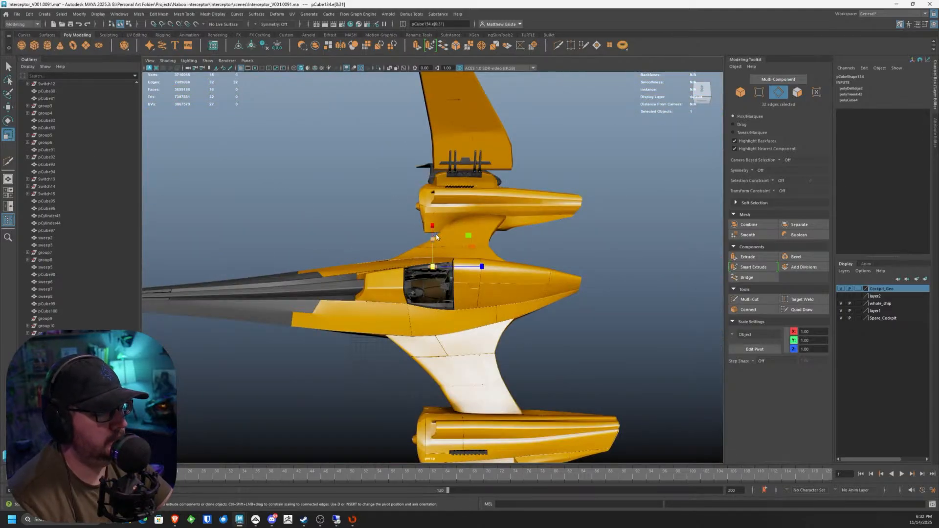
right_click_drag(420, 274, 495, 253)
left_click(552, 247)
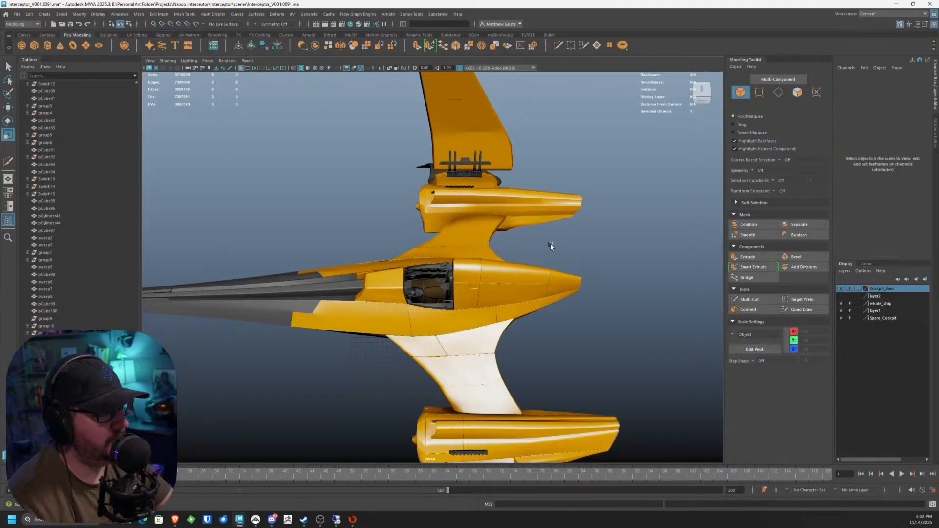
scroll(337, 195, "down", 3)
left_click_drag(321, 175, 639, 345)
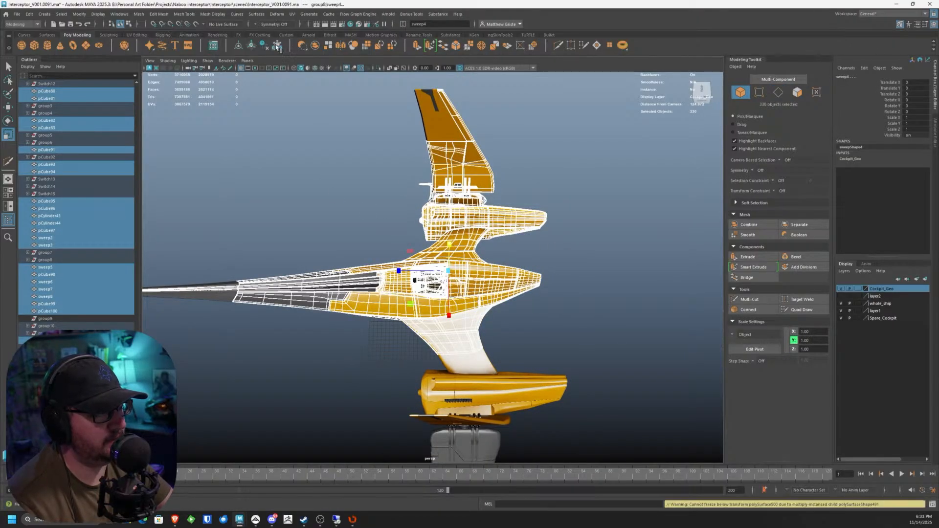
left_click(16, 14)
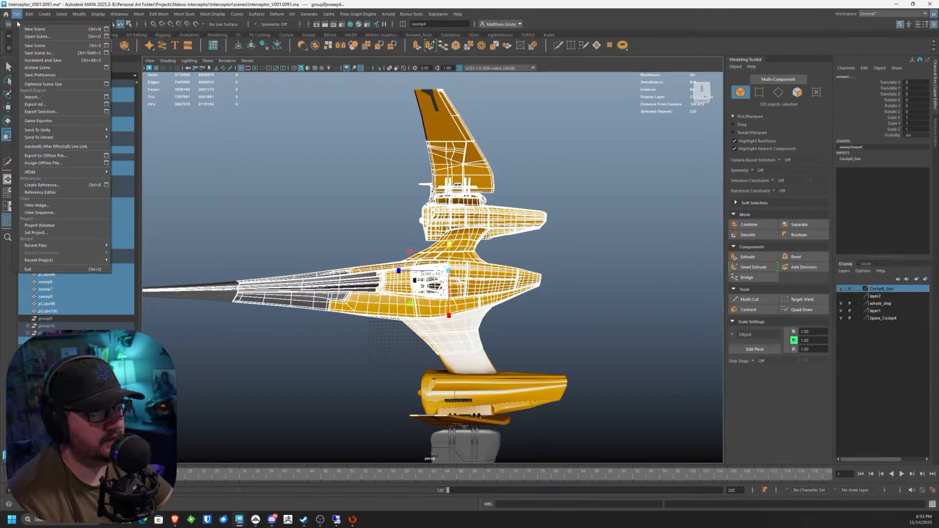
left_click(36, 47)
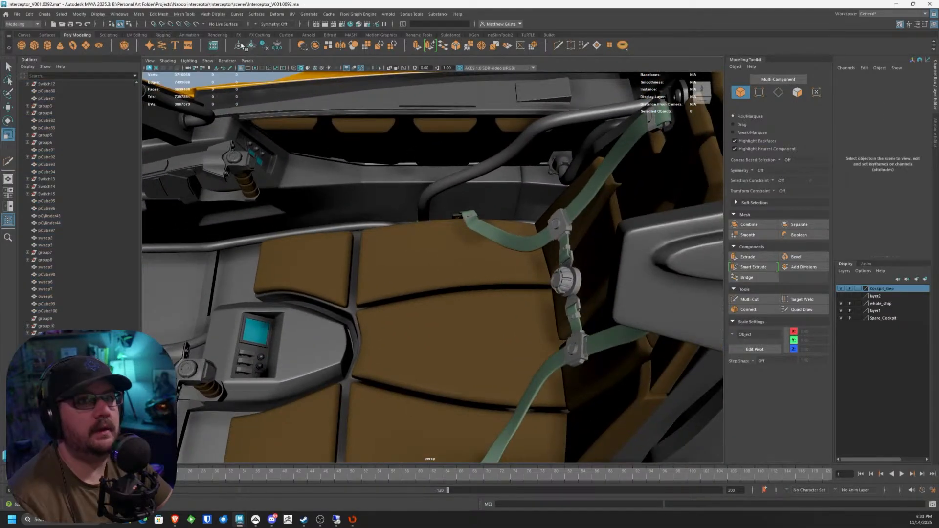
Step: Switch to RizomUV, maximize its window and resize the panes so the 3D and UV views sit side by side
left_click(242, 46)
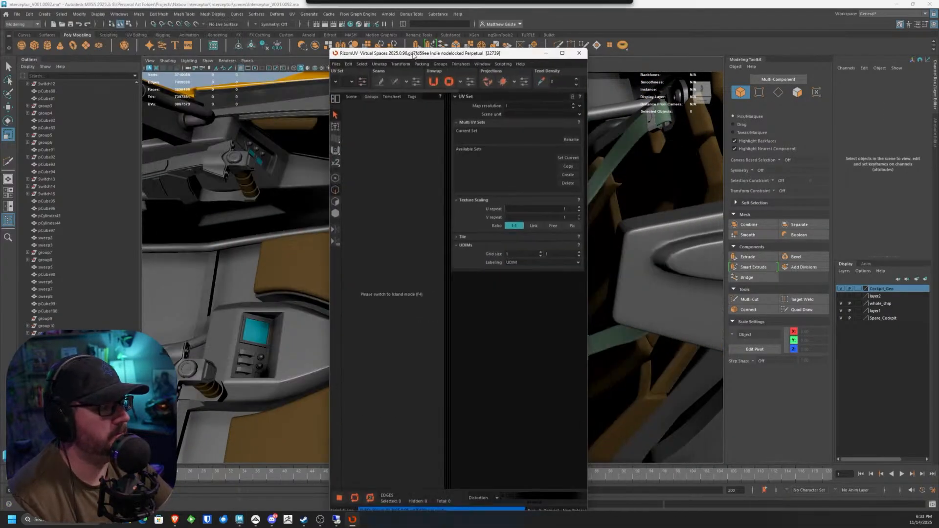
left_click(519, 48)
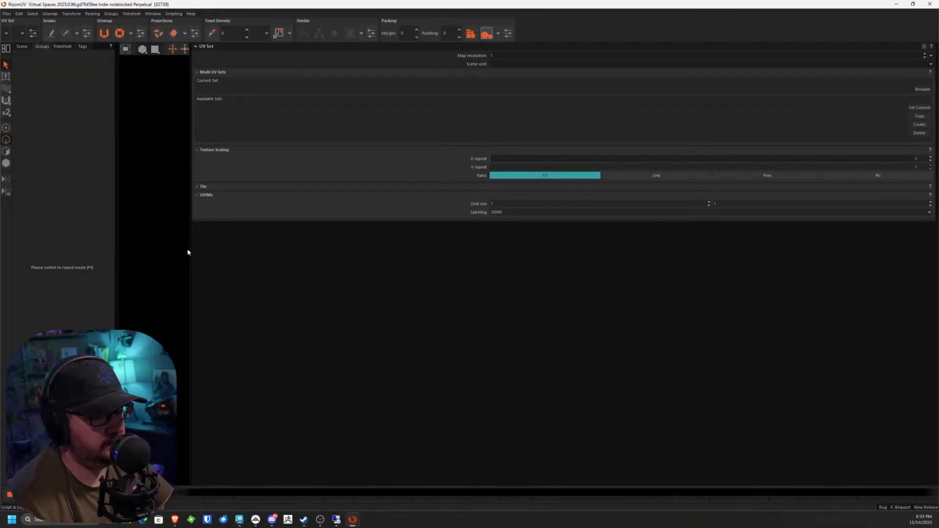
left_click_drag(191, 252, 808, 246)
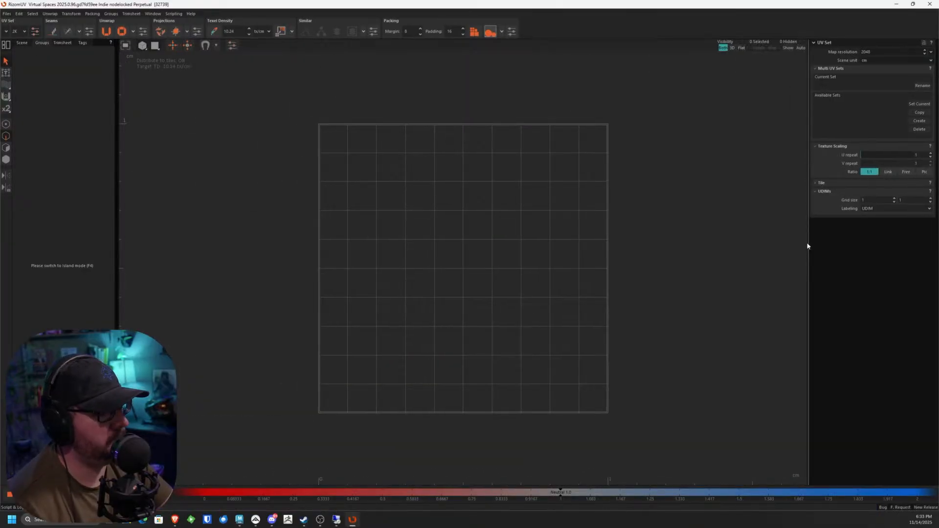
left_click_drag(119, 249, 474, 249)
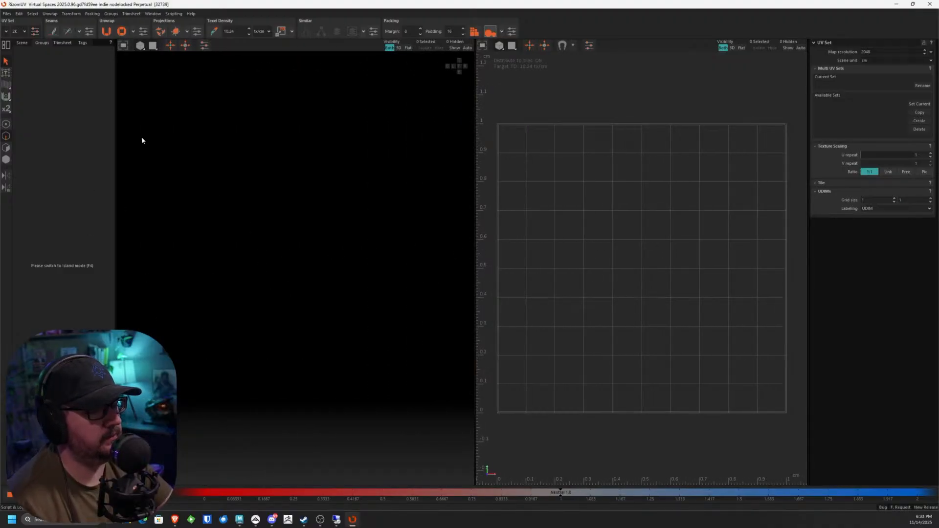
Step: Load Substance_Import_Mesh.fbx with its UVs from the Tron Identity Disk Substance folder, using the default FBX import settings
left_click(7, 14)
left_click(4, 5)
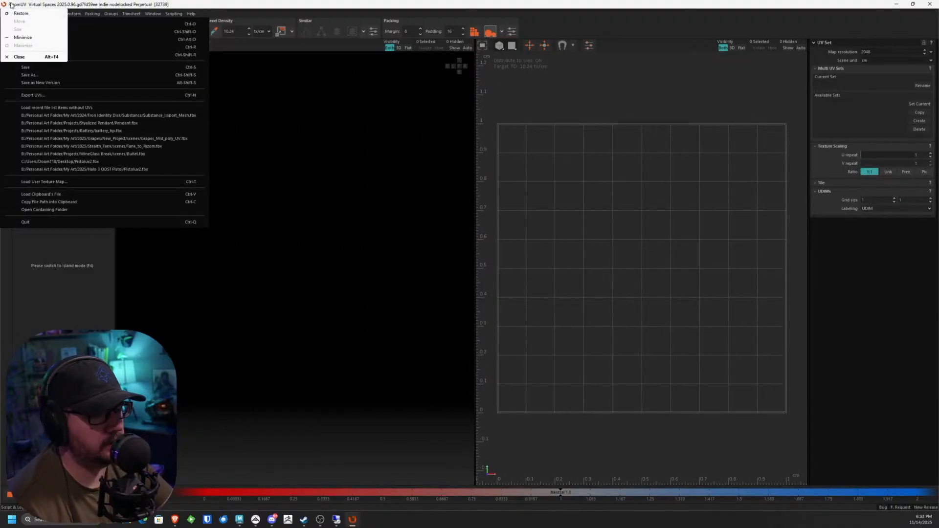
left_click(11, 3)
left_click(7, 13)
left_click(6, 14)
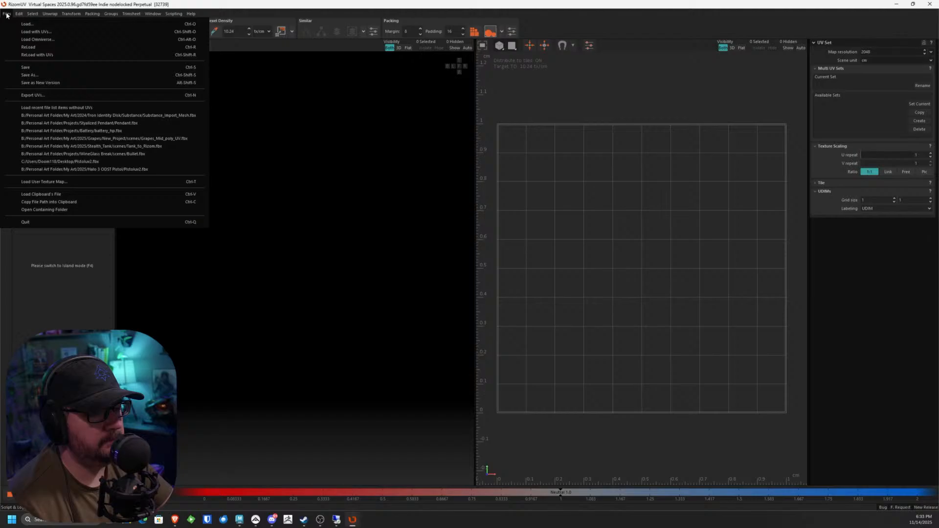
left_click(43, 33)
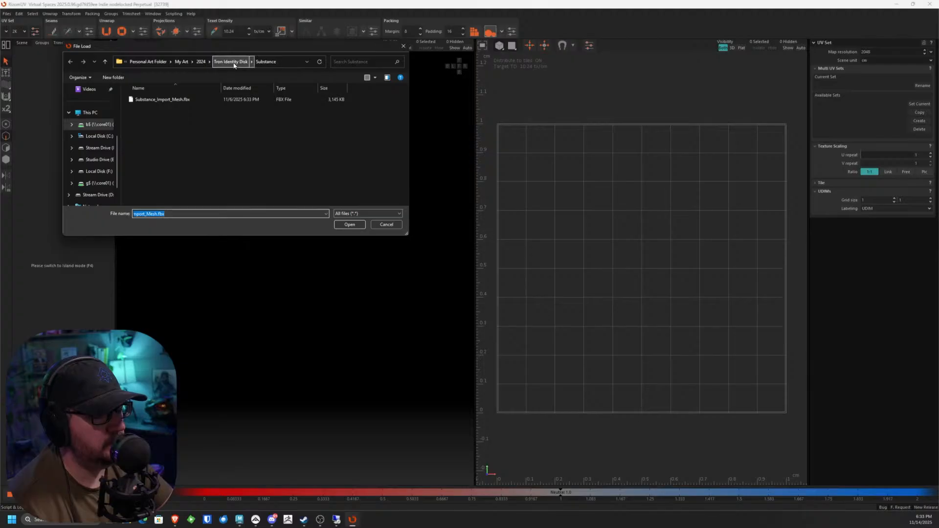
double_click(174, 100)
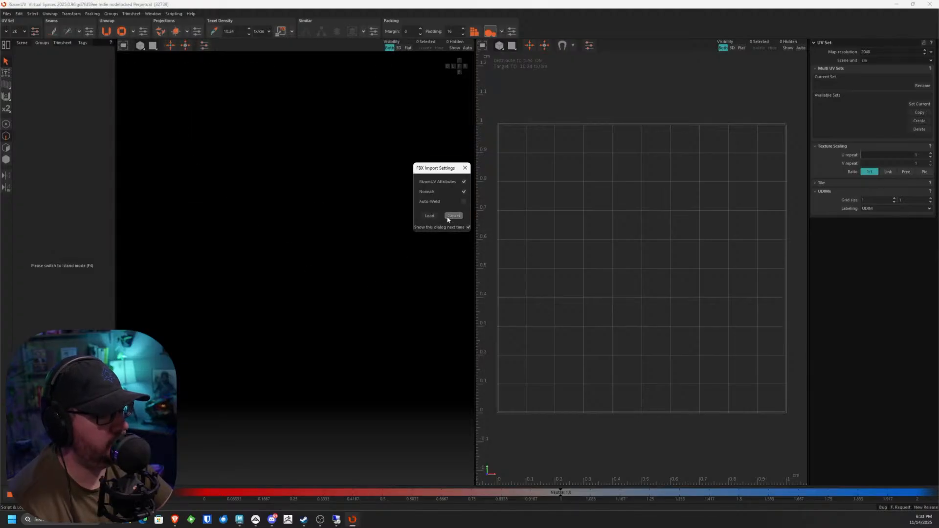
left_click(431, 215)
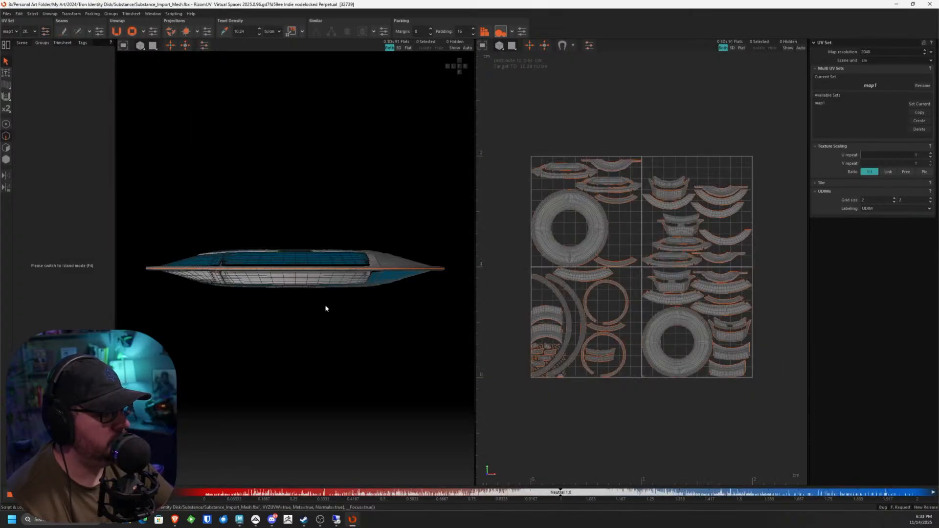
Step: Examine the ring-shaped disk mesh from several angles together with its UV islands across the four tiles
middle_click_drag(325, 309, 351, 383)
scroll(298, 400, "up", 2)
middle_click_drag(298, 400, 380, 313)
scroll(313, 257, "down", 3)
left_click_drag(294, 326, 374, 240, "alt")
scroll(318, 362, "up", 2)
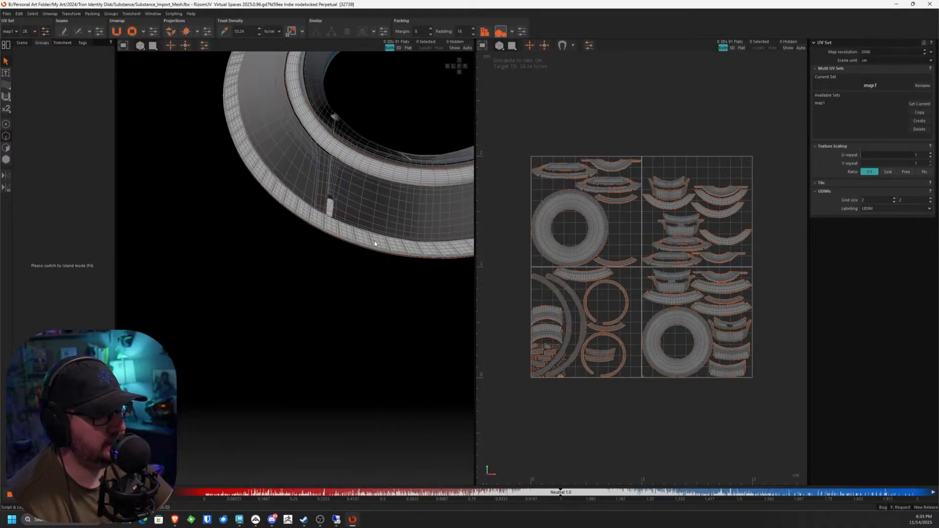
scroll(374, 240, "up", 2)
middle_click_drag(374, 241, 312, 299)
scroll(312, 301, "down", 2)
mouse_move(311, 301)
left_mouse_down("alt")
mouse_move(294, 319)
mouse_move(365, 319)
mouse_move(279, 324)
mouse_move(328, 308)
left_mouse_up("alt")
scroll(629, 237, "up", 4)
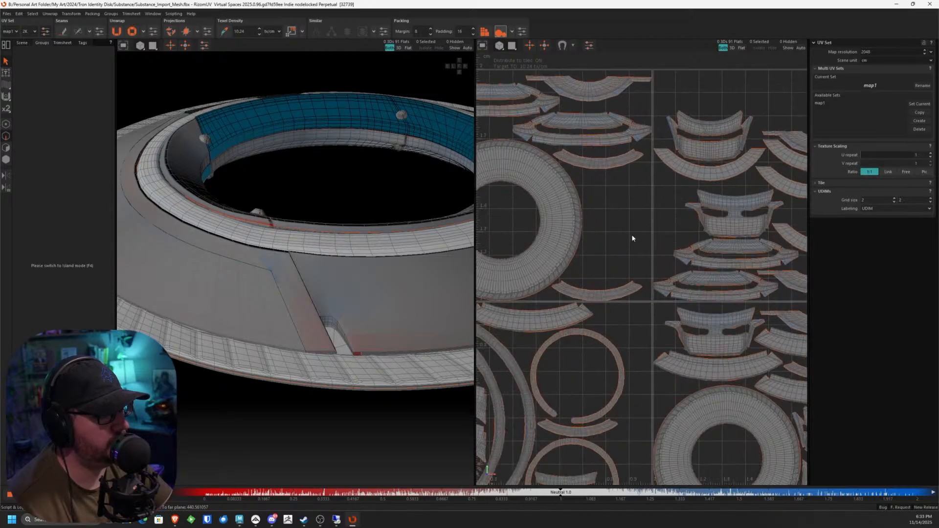
scroll(615, 248, "down", 3)
left_click_drag(397, 273, 351, 274, "alt")
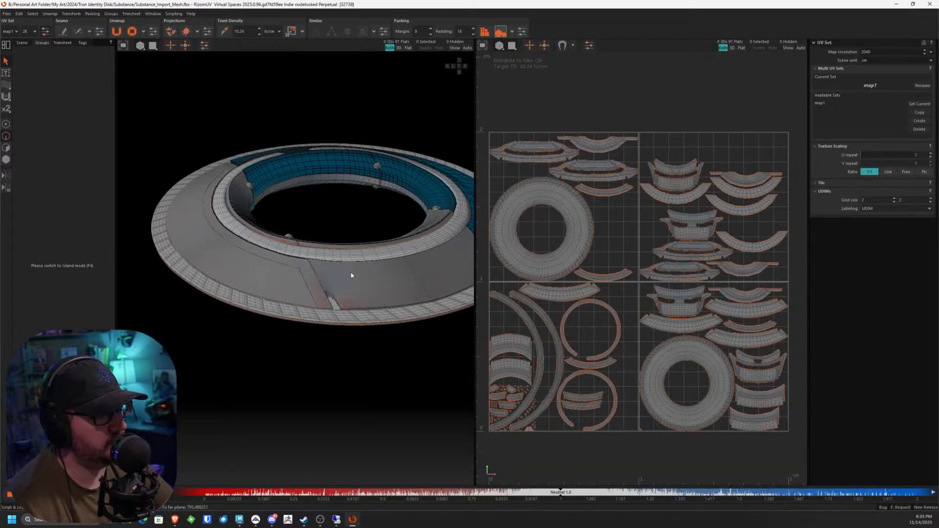
scroll(334, 272, "up", 2)
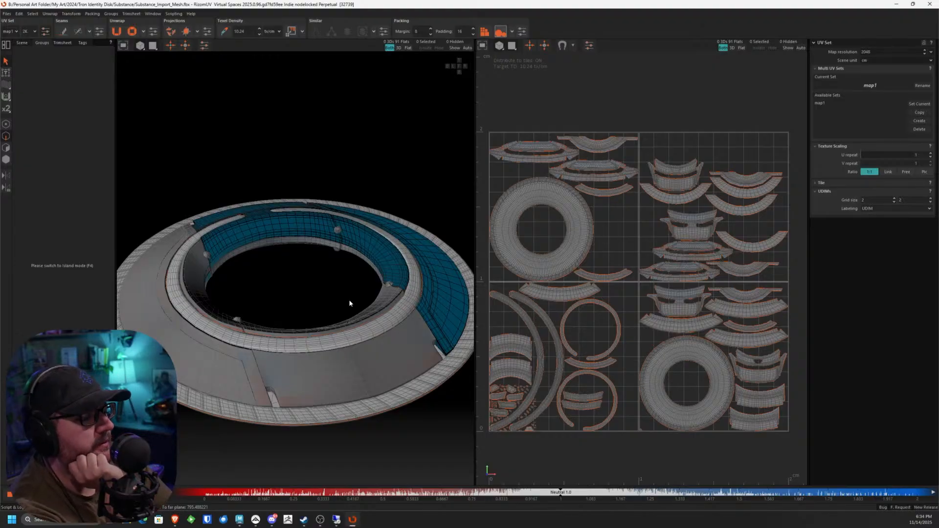
scroll(356, 372, "up", 2)
scroll(360, 377, "down", 2)
scroll(359, 380, "up", 1)
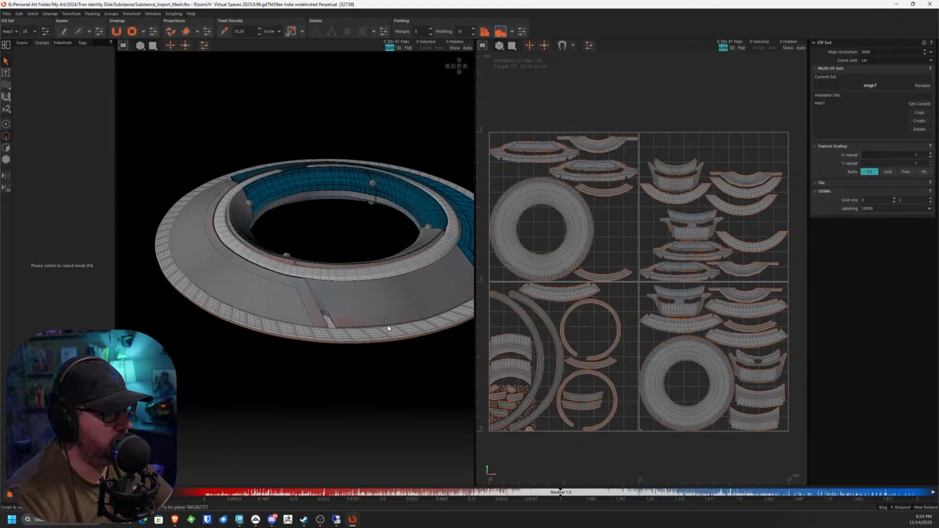
Step: Switch to island selection, select the large panel island on the near side of the disk and isolate it
scroll(367, 310, "up", 2)
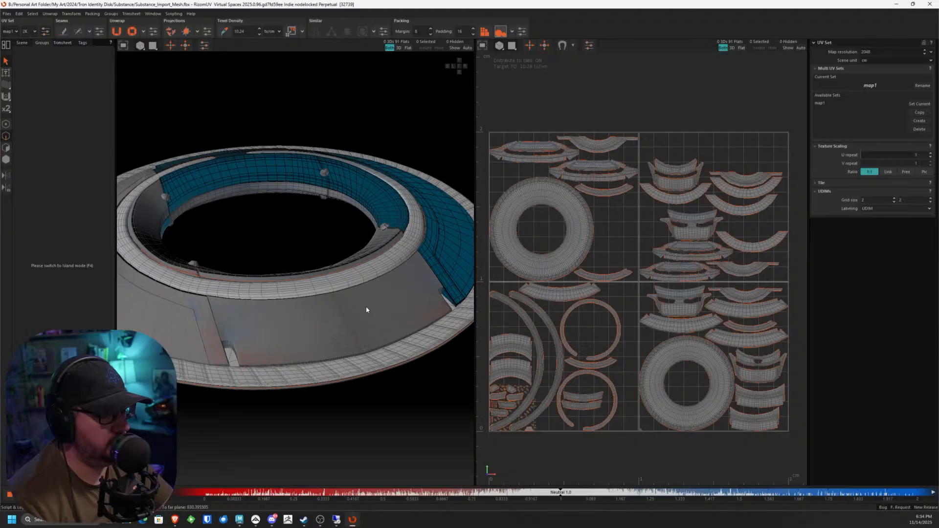
left_click(288, 309)
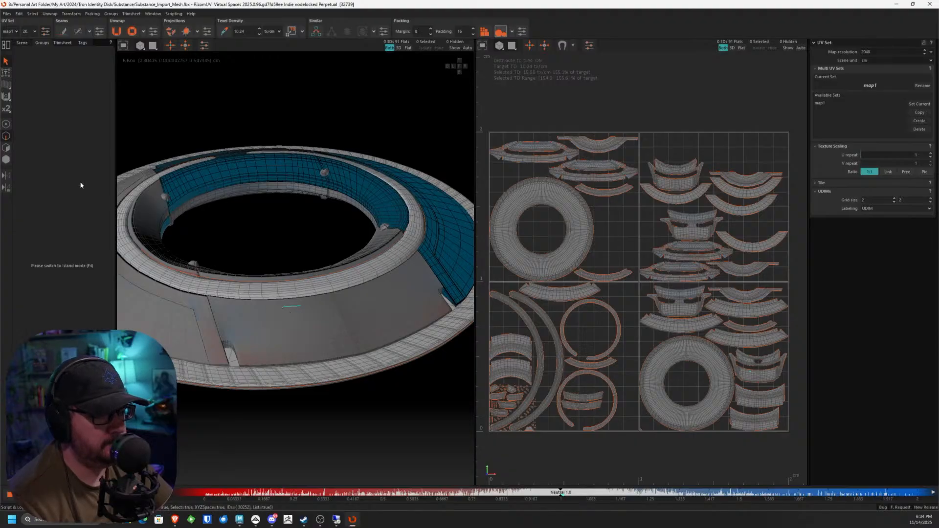
left_click(6, 159)
left_click(343, 326)
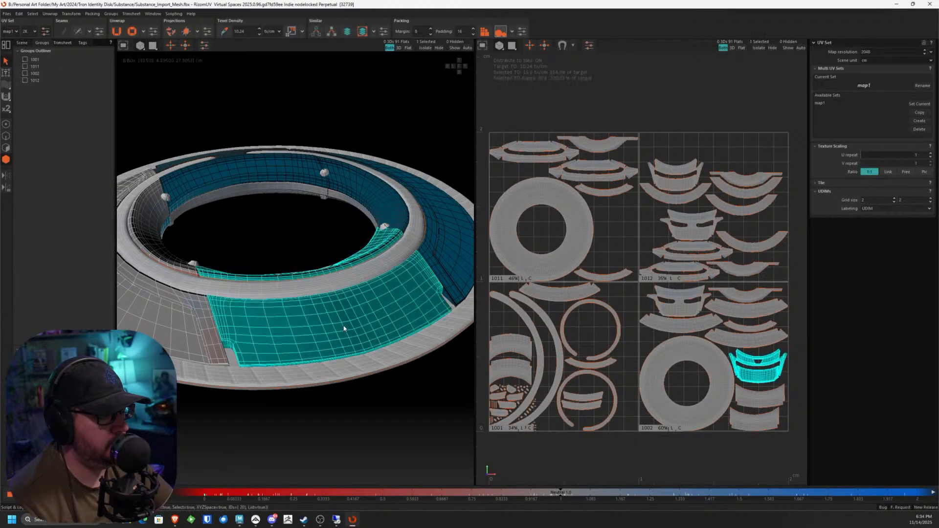
left_click_drag(338, 323, 332, 293, "alt")
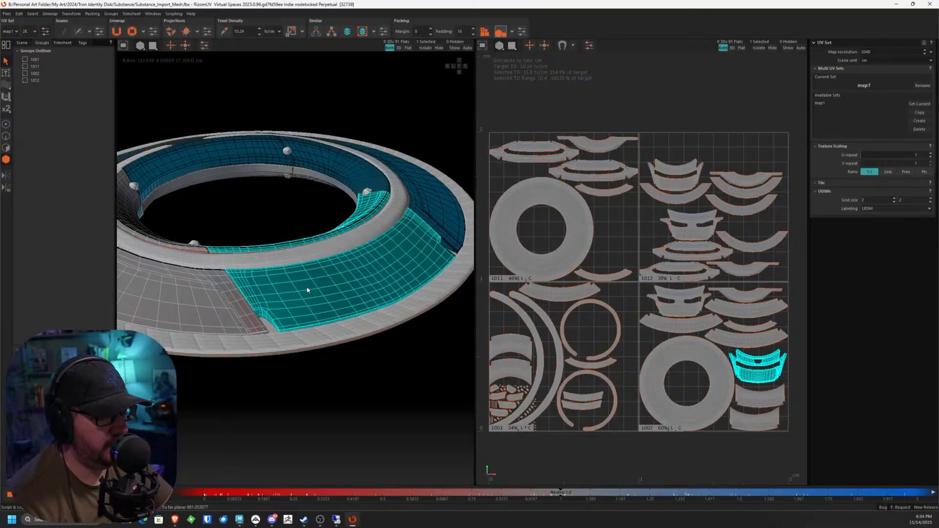
key("i")
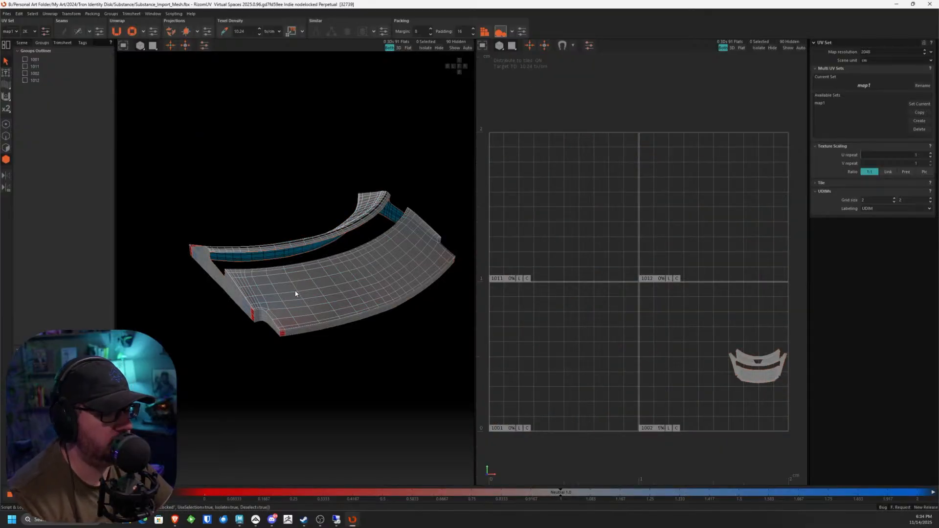
Step: Show the hidden islands again and isolate the panel's segment together with its adjoining islands
left_click_drag(295, 294, 323, 322, "alt")
key("i")
left_click(314, 286)
key("i")
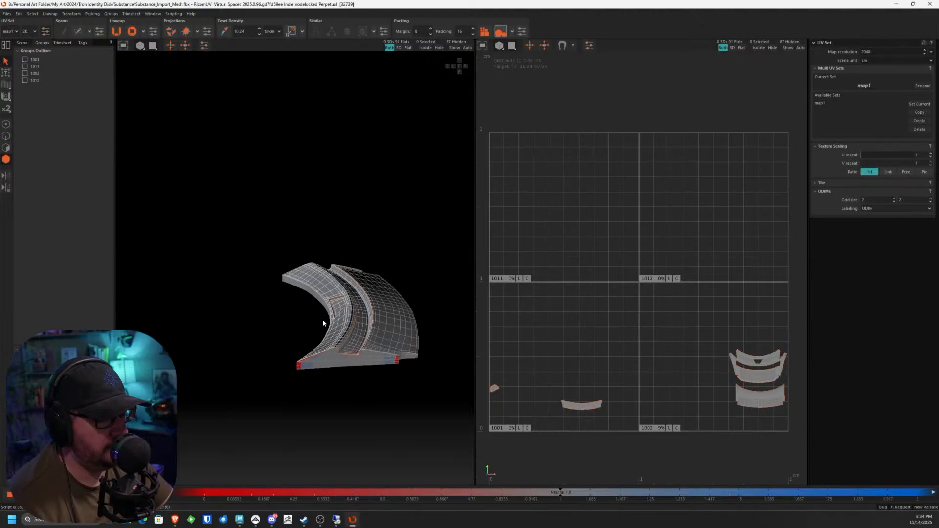
Step: Select all islands of the isolated segment, weld them into one island, and unfold and optimize it
left_click_drag(216, 191, 436, 422)
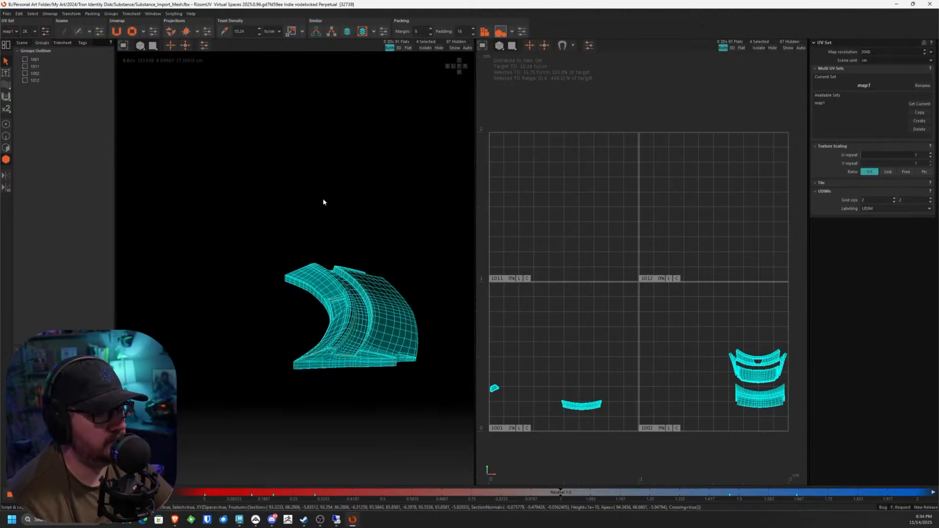
left_click(78, 31)
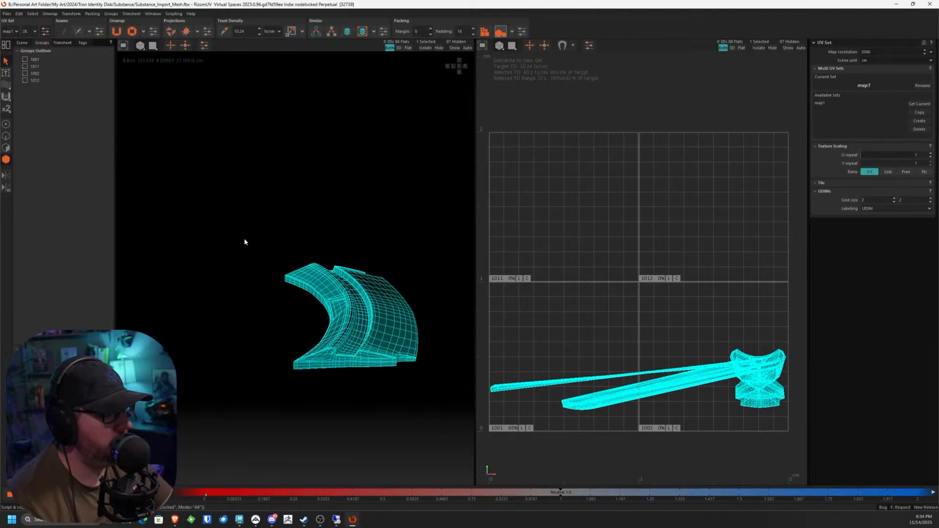
left_click(116, 30)
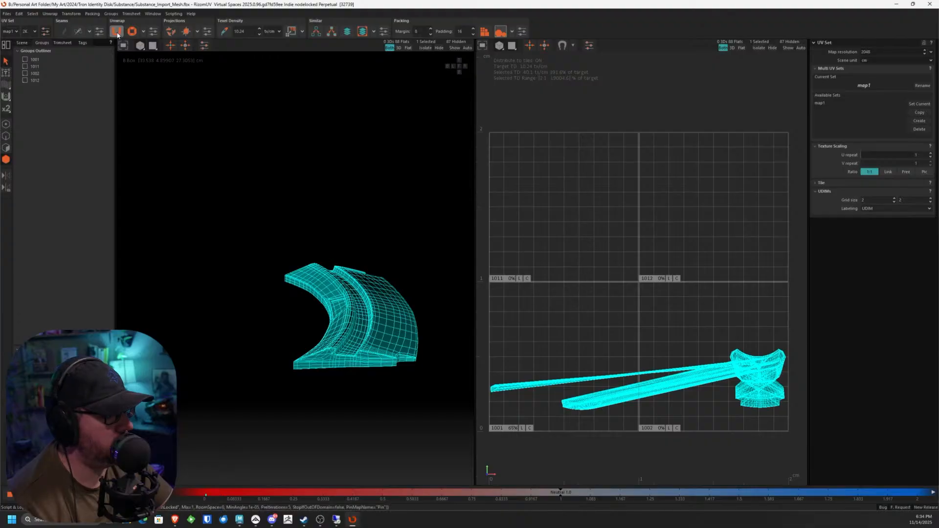
left_click(132, 31)
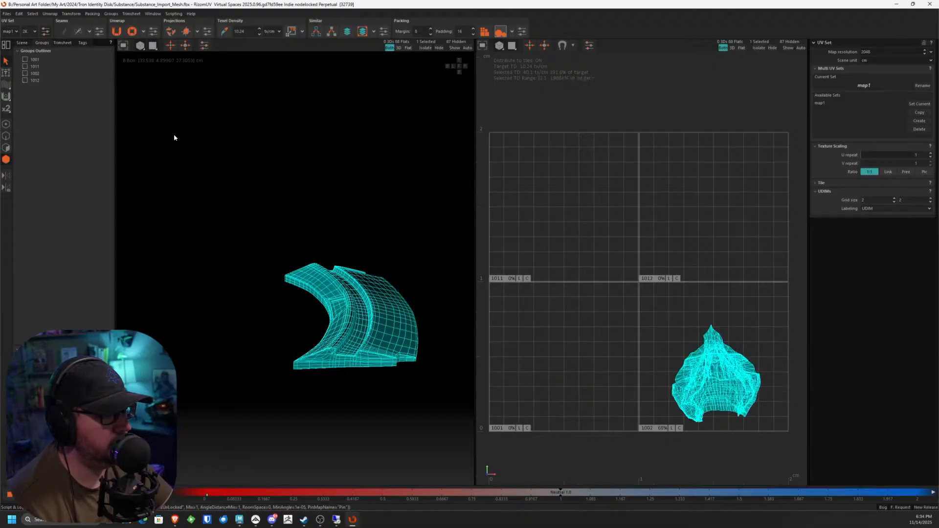
Step: Examine the stretching and overlaps of the welded island on the segment and in the UV view
scroll(496, 362, "up", 3)
left_click(733, 400)
middle_click_drag(733, 400, 463, 317, "alt")
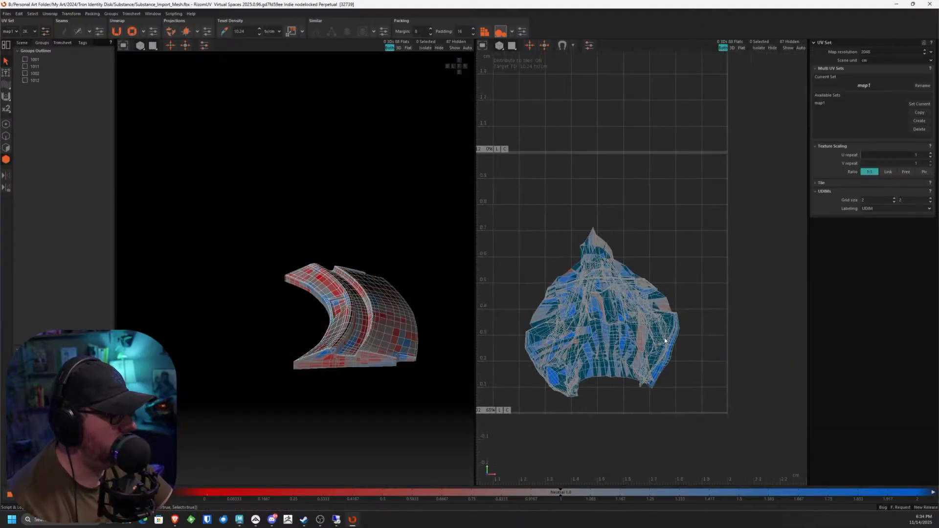
scroll(657, 341, "up", 3)
left_click_drag(448, 333, 315, 351, "alt")
scroll(386, 350, "up", 3)
left_click_drag(377, 363, 310, 365, "alt")
scroll(310, 365, "down", 1)
left_click_drag(374, 416, 238, 234)
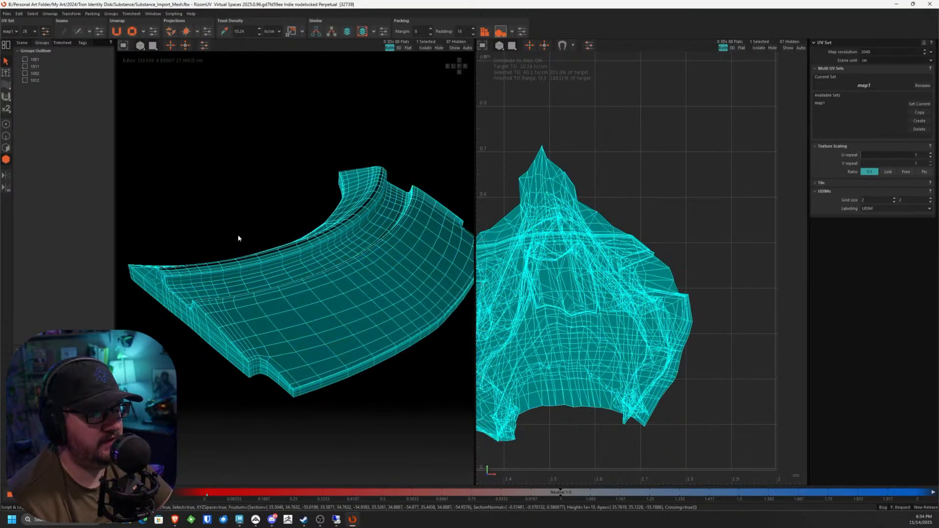
scroll(263, 271, "up", 3)
scroll(264, 271, "up", 1)
scroll(265, 271, "down", 2)
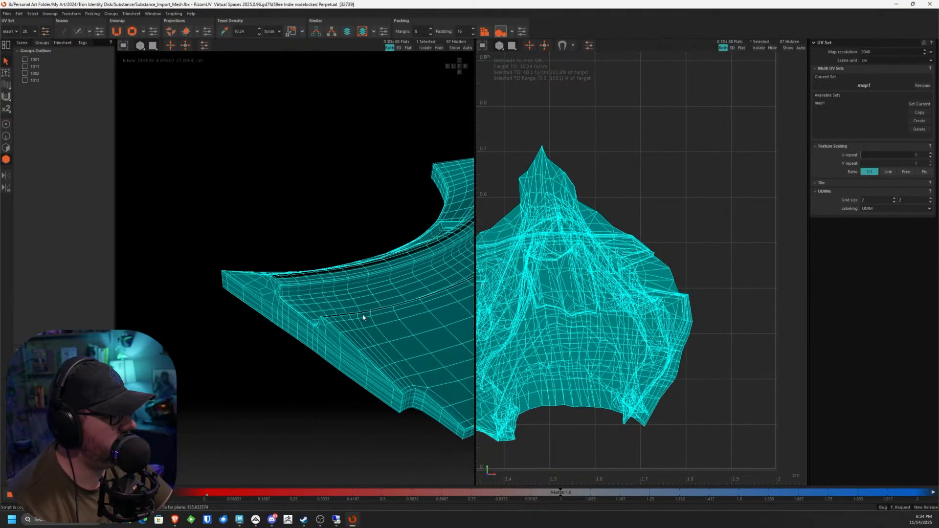
left_click_drag(363, 316, 262, 369, "alt")
Step: Switch to edge selection and select the edge path along the end and side of the segment's recessed channel
left_click(316, 377)
left_click_drag(315, 382, 295, 329, "alt")
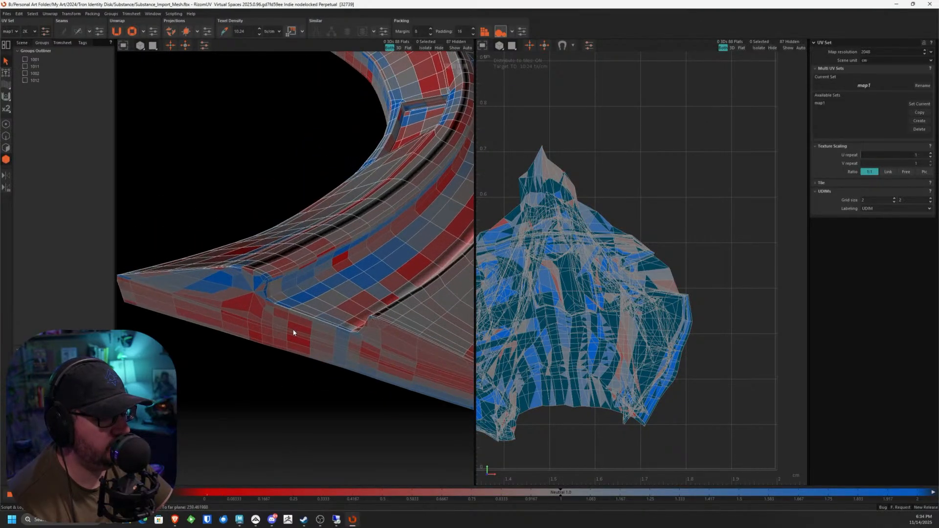
scroll(281, 310, "up", 4)
left_click_drag(244, 228, 203, 121, "alt")
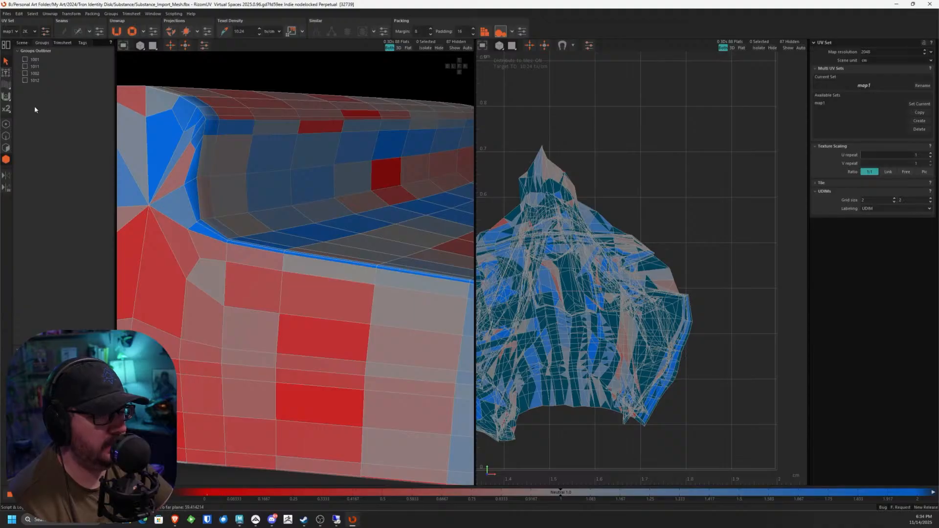
key("F2")
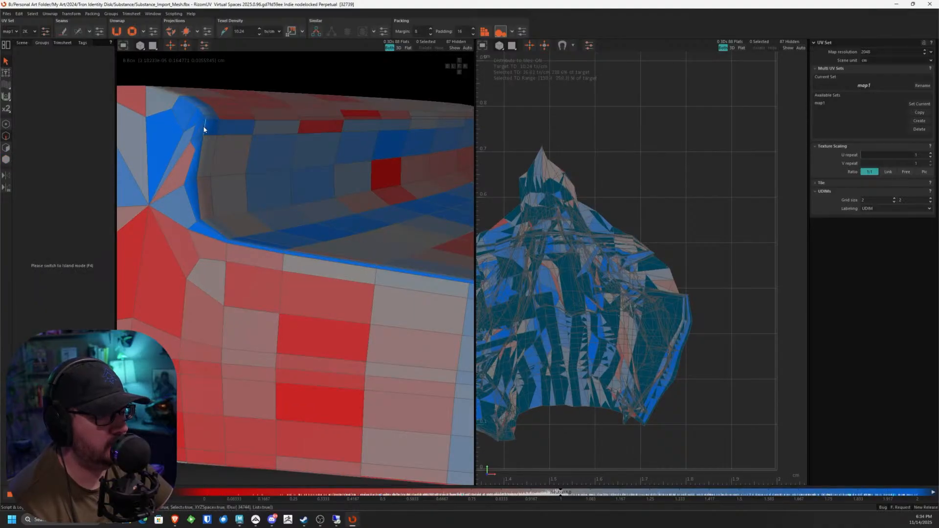
left_click_drag(204, 128, 222, 331, "alt")
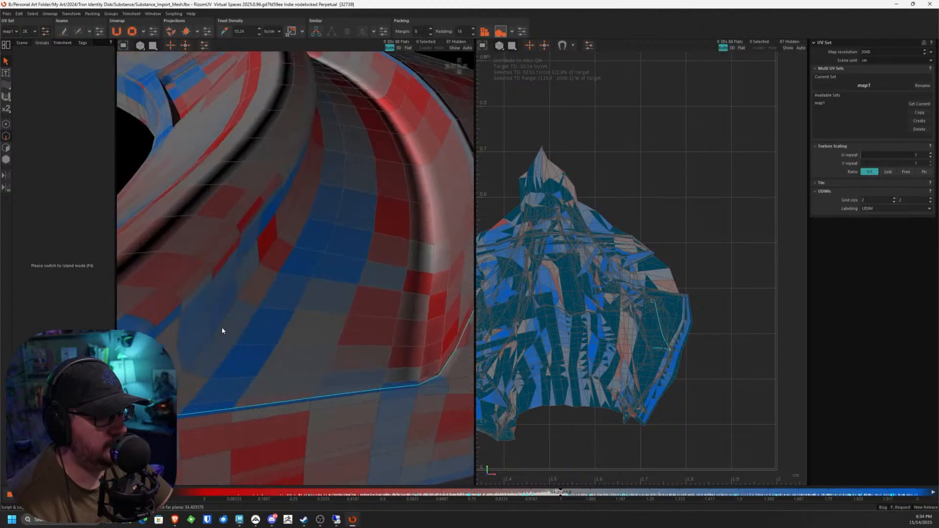
left_click_drag(405, 343, 330, 286, "alt")
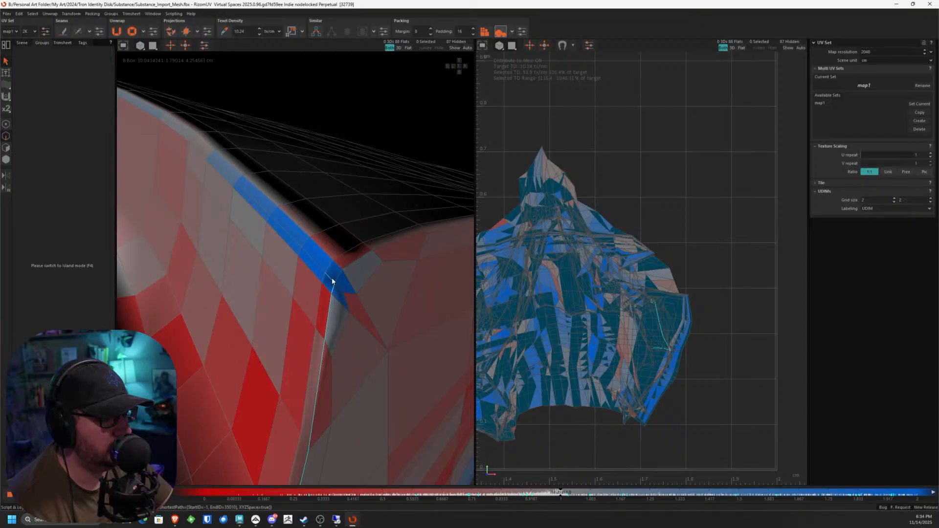
Step: Complete the edge loop around the recessed channel, cut it as a seam and unfold the islands again
left_click_drag(330, 281, 301, 283, "alt")
double_click(260, 297)
scroll(309, 234, "up", 3)
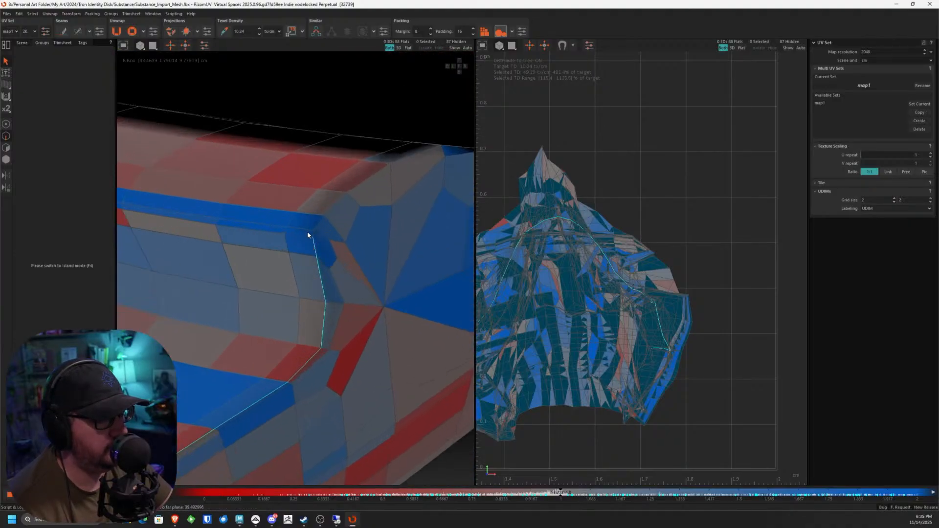
left_click(312, 232)
left_click_drag(312, 235, 443, 213, "alt")
left_click(203, 313)
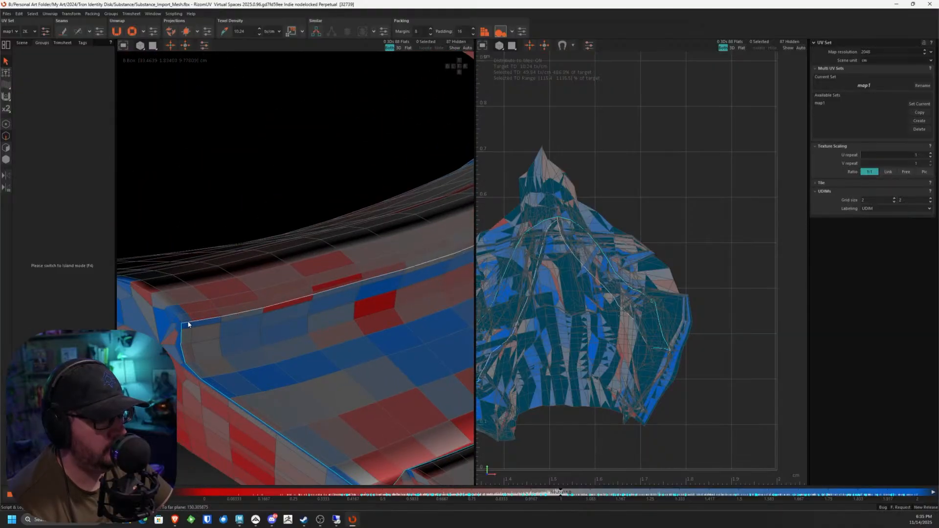
left_click_drag(329, 308, 338, 268, "alt")
key("c")
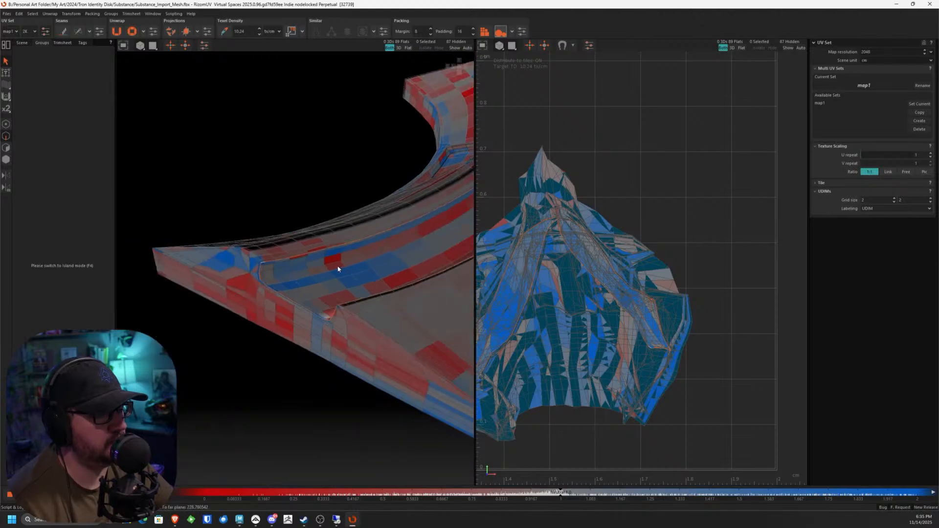
left_click(131, 34)
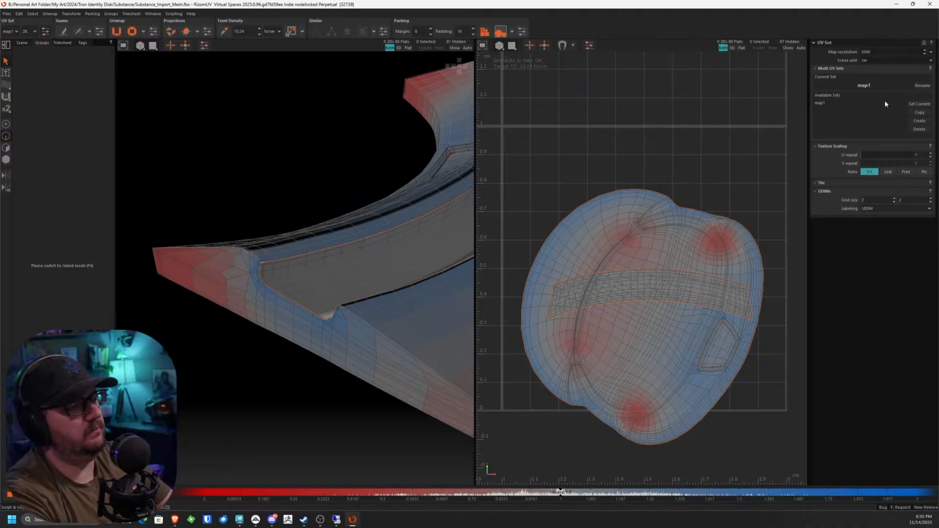
Step: Quit RizomUV without saving the UV changes and return to the Interceptor scene in Maya
left_click(930, 4)
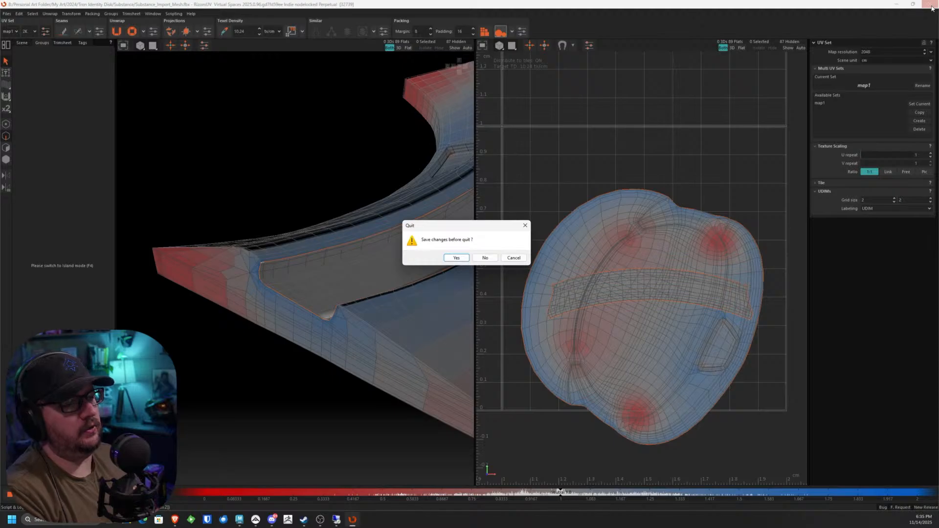
left_click(485, 258)
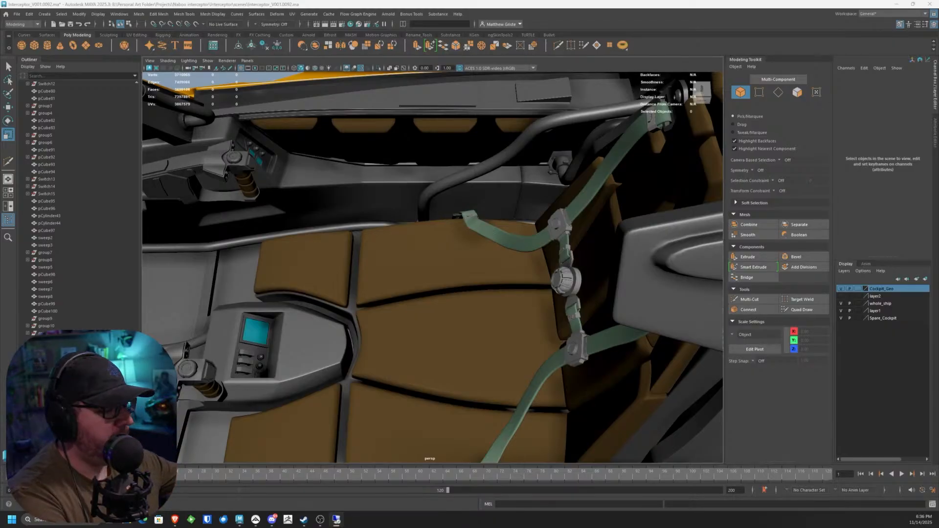
Step: Turn on the visibility of layer2 to show the glass canopy over the cockpit
scroll(310, 188, "down", 5)
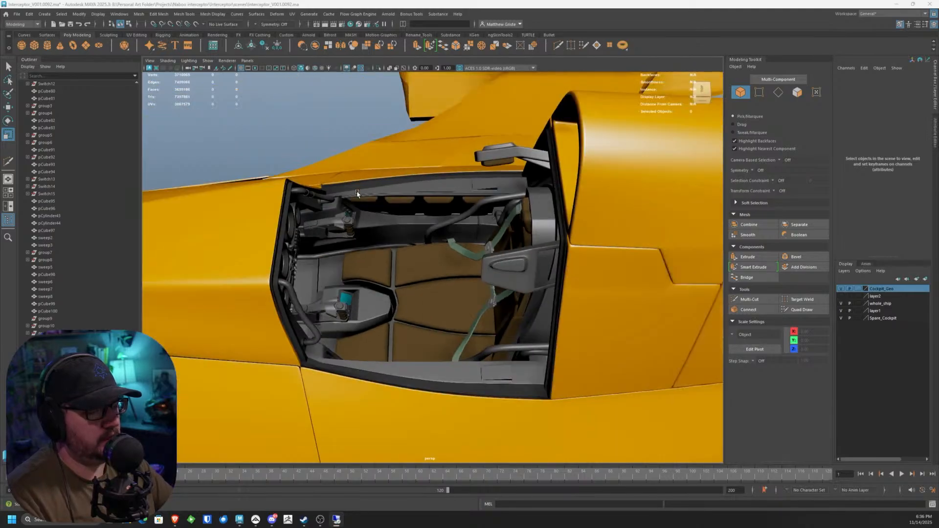
left_click_drag(274, 195, 473, 288, "alt")
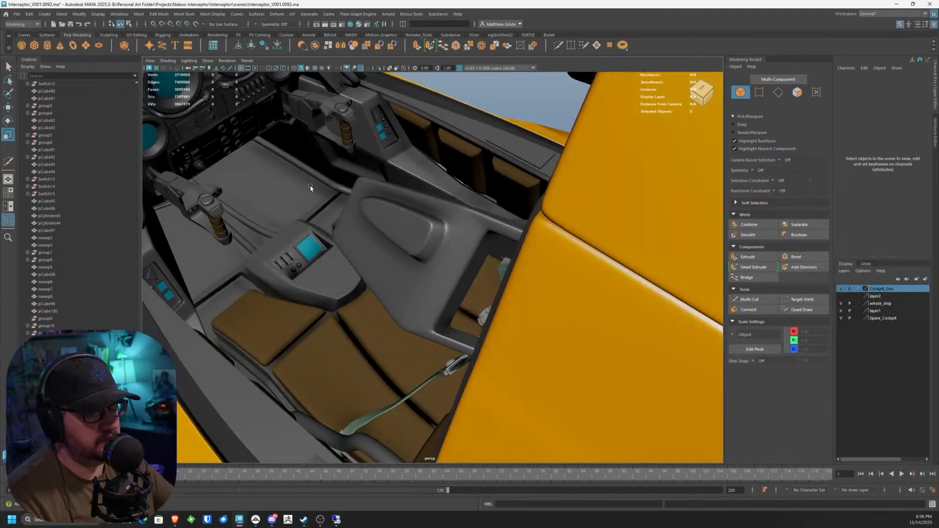
scroll(487, 231, "up", 5)
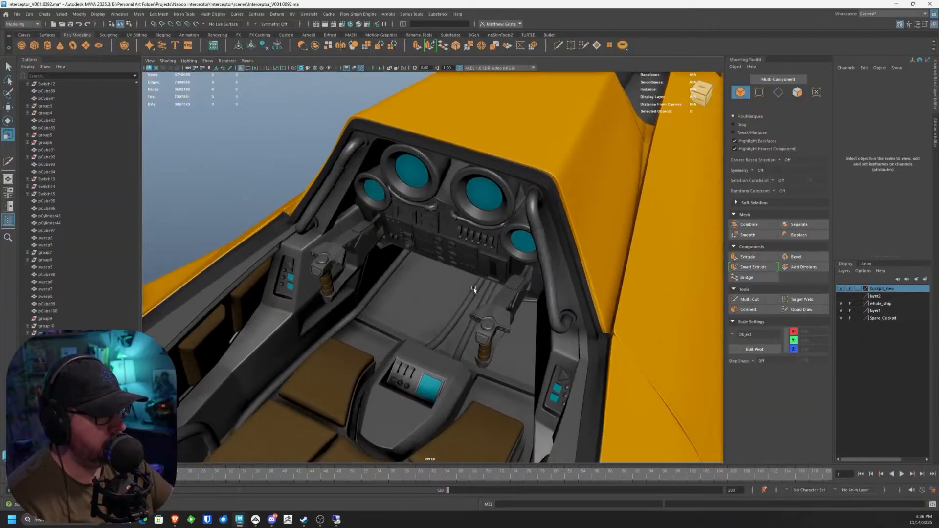
left_click_drag(327, 220, 388, 250, "alt")
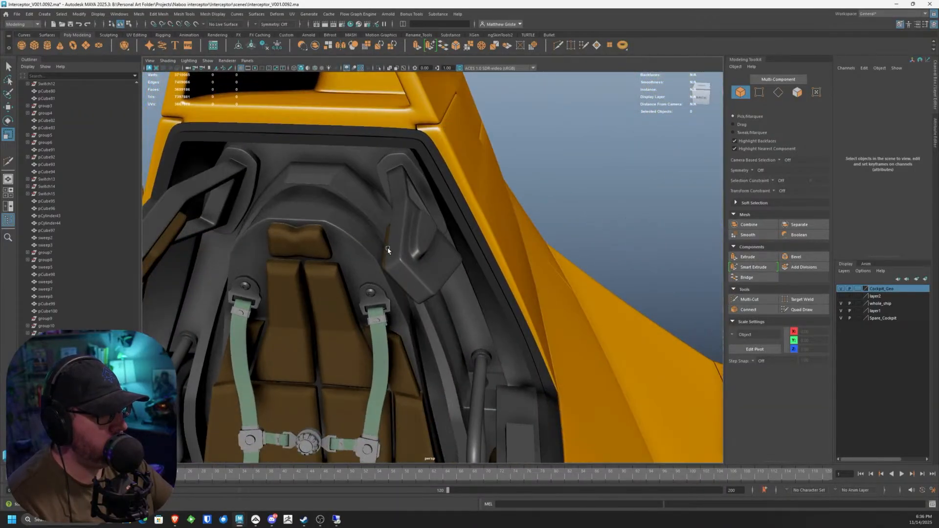
left_click_drag(388, 192, 509, 230, "alt")
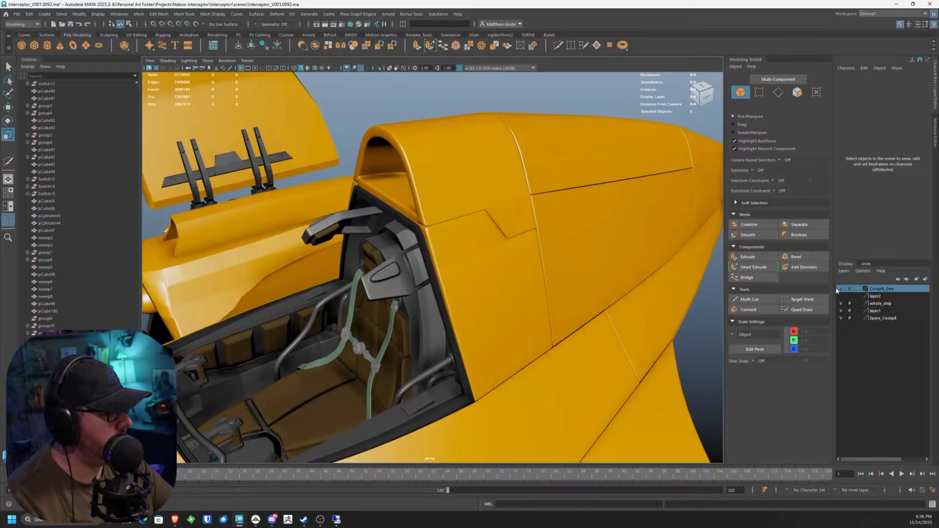
left_click(840, 289)
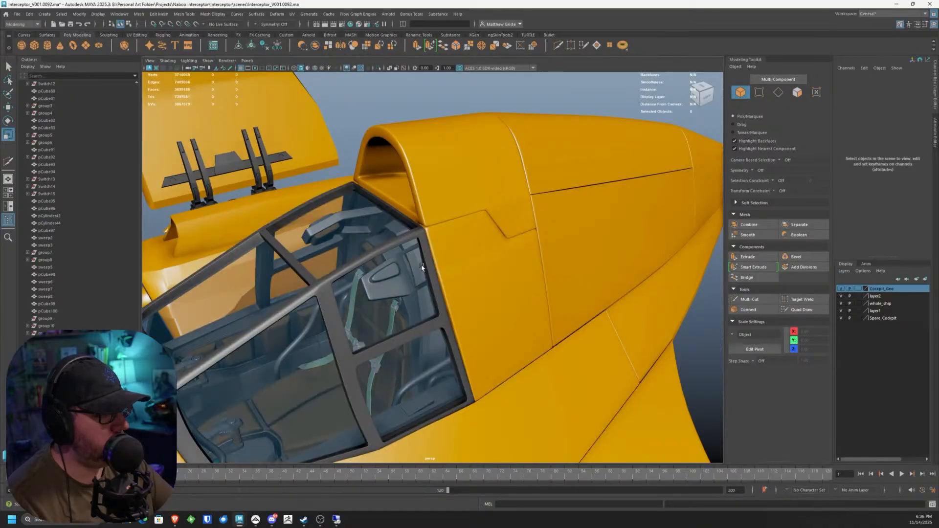
Step: Select the canopy frame and the rim piece behind the seat's headrest and isolate both objects
left_click_drag(423, 267, 503, 259, "alt")
scroll(416, 237, "up", 5)
mouse_move(409, 229)
left_mouse_down("alt")
mouse_move(354, 218)
mouse_move(428, 235)
mouse_move(418, 218)
left_mouse_up("alt")
scroll(414, 218, "up", 3)
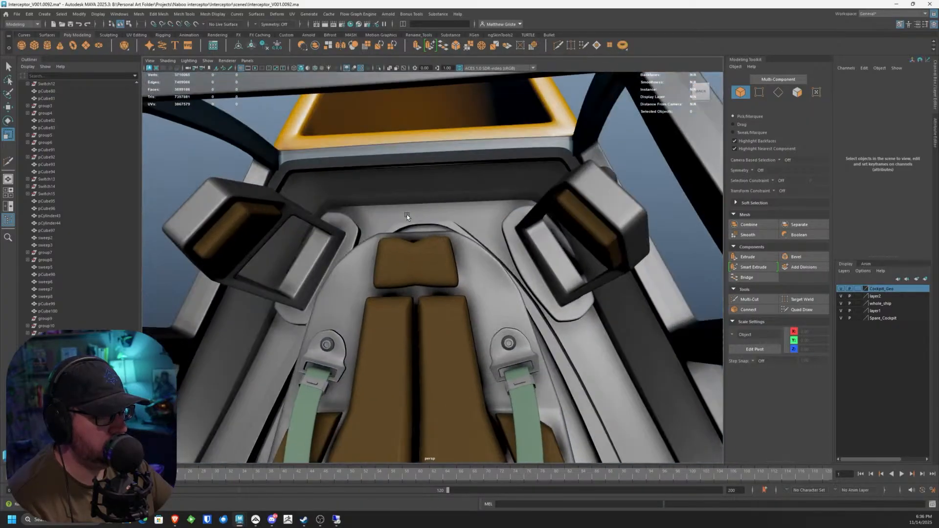
mouse_move(545, 213)
left_mouse_down("alt")
mouse_move(536, 238)
mouse_move(545, 228)
left_mouse_up("alt")
left_click(541, 216)
left_click(549, 214, "shift")
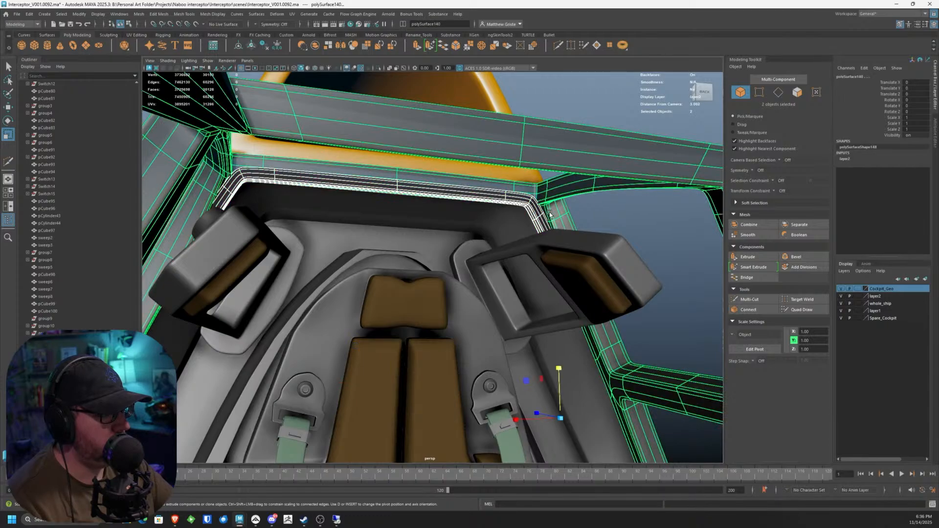
key("ctrl+1")
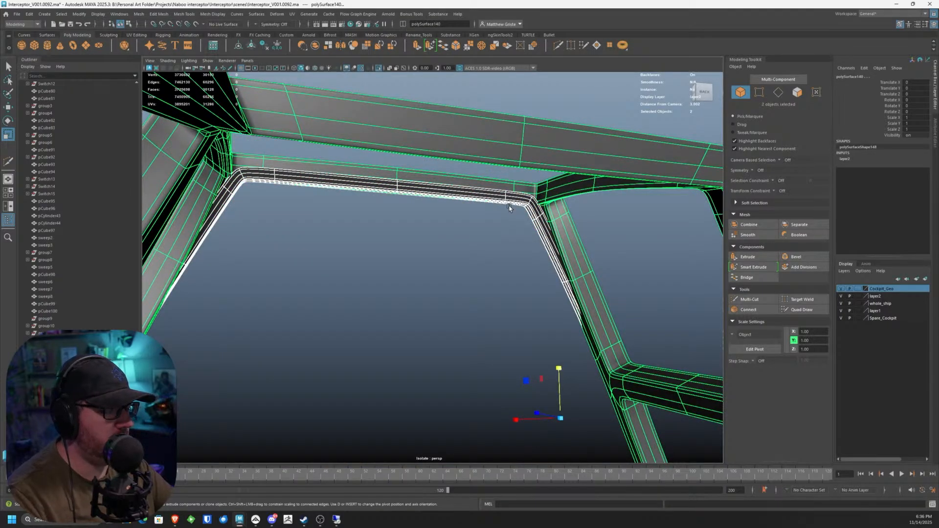
Step: Select only the canopy frame, turn off its smooth preview and inspect its low-poly mesh from the front
scroll(421, 216, "up", 2)
left_click(422, 216)
left_click_drag(421, 216, 532, 263, "alt")
left_click(533, 263)
left_click_drag(459, 275, 471, 242, "alt")
scroll(471, 241, "up", 2)
key("1")
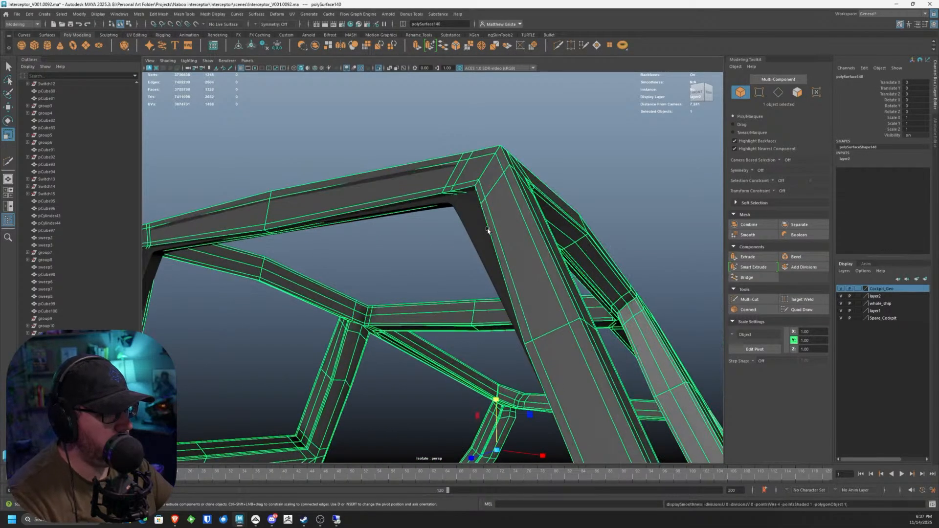
middle_click_drag(494, 209, 451, 235, "alt")
left_click_drag(451, 236, 398, 244, "alt")
scroll(178, 330, "down", 6)
scroll(398, 244, "up", 2)
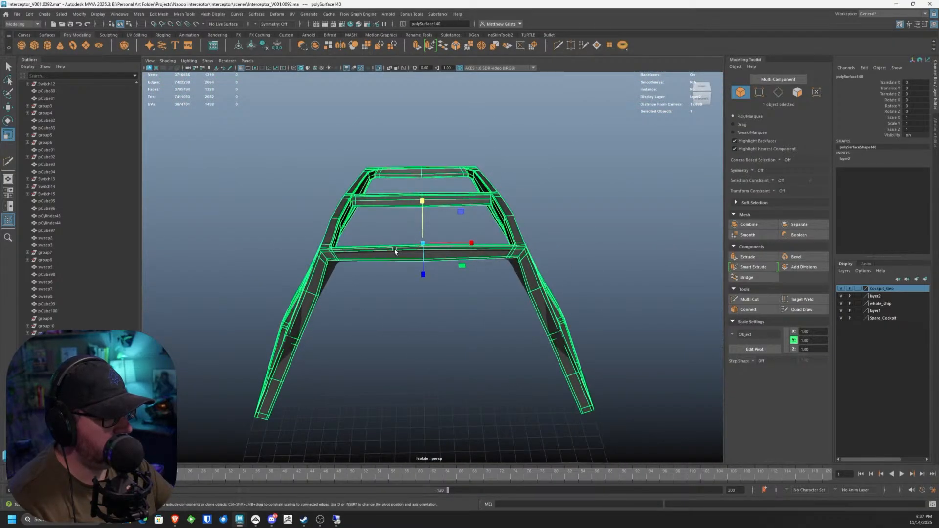
Step: Delete the faces on one half of the canopy frame up to the centreline and return to object mode
right_click(395, 251)
left_click(394, 268)
left_click_drag(423, 262, 379, 138)
key("Delete")
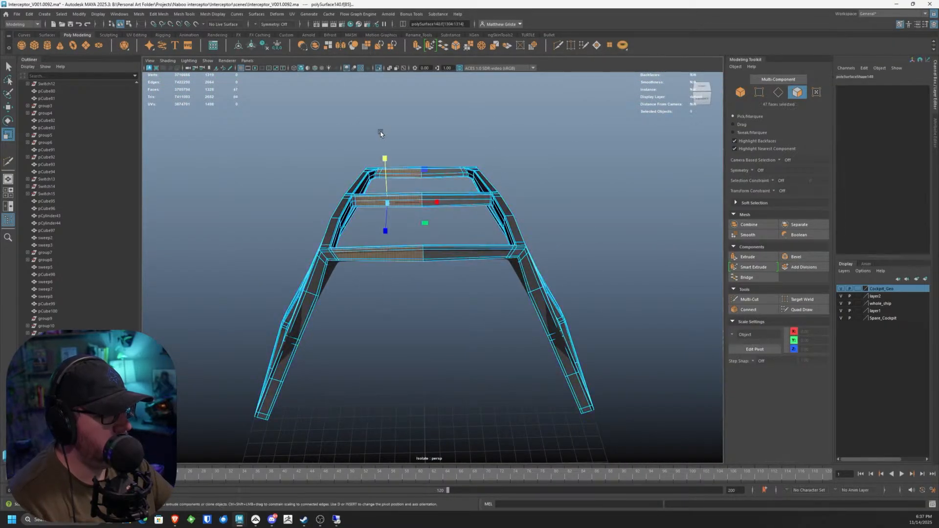
double_click(356, 196)
key("Delete")
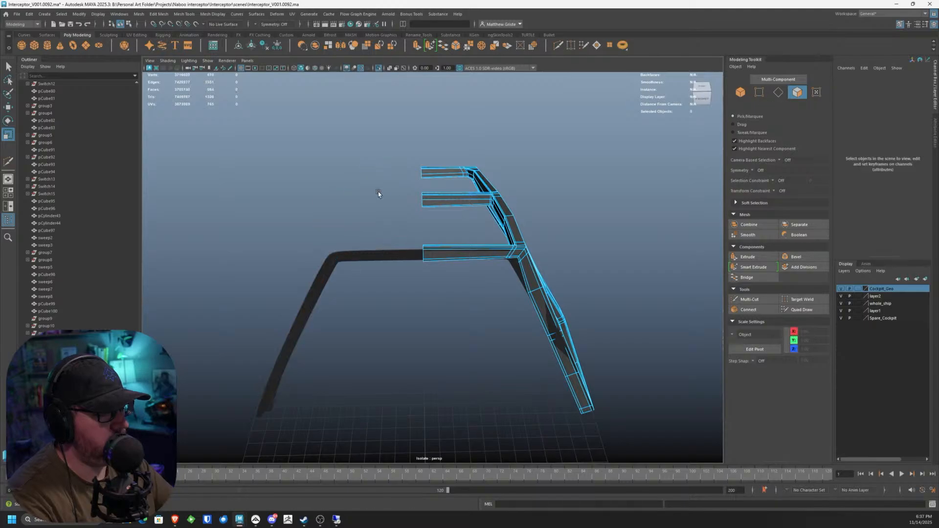
right_click_drag(460, 197, 544, 207)
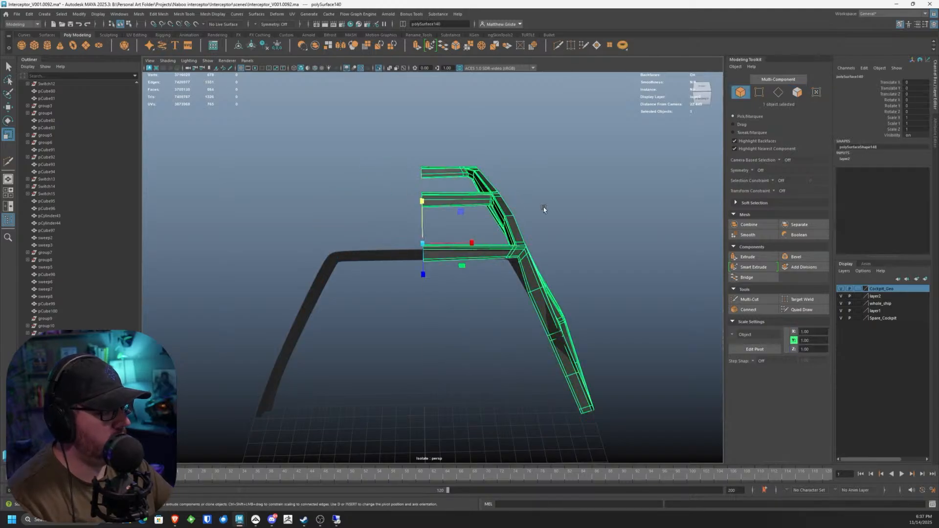
left_click_drag(544, 207, 338, 121, "alt")
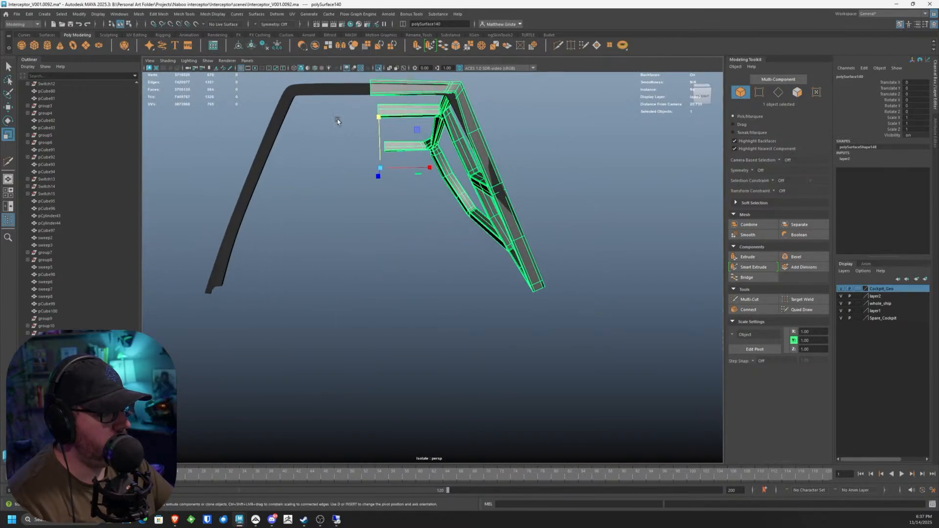
Step: Turn off isolation to show the whole ship and add the rear rim piece to the canopy frame selection
left_click(206, 61)
mouse_move(240, 76)
left_click(313, 77)
left_click_drag(381, 108, 418, 125, "alt")
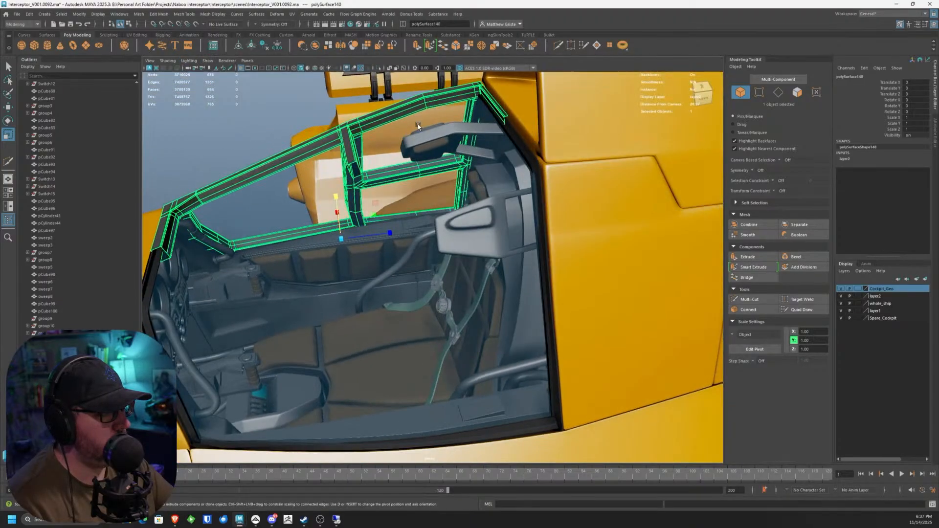
right_click_drag(418, 124, 428, 105)
left_click(506, 128, "shift")
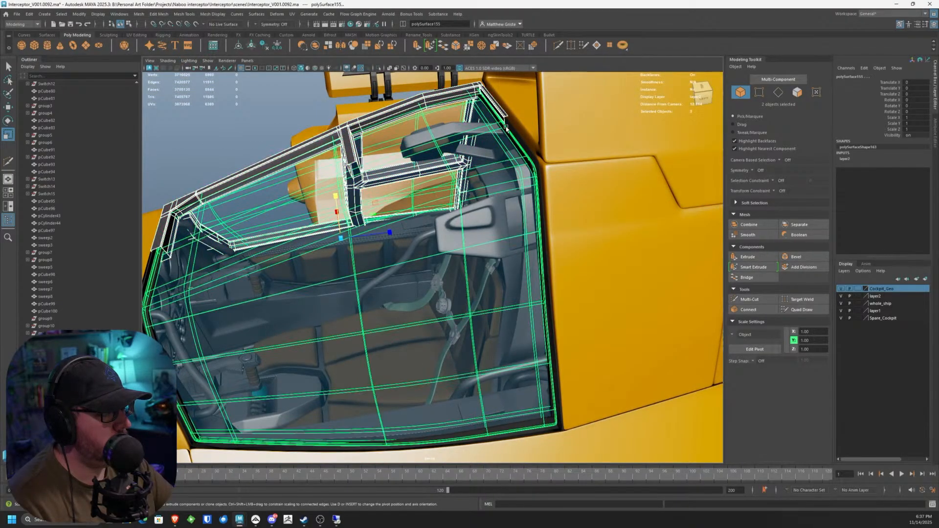
left_click(509, 128)
Step: Add the cockpit side rail beneath the canopy frame to the selection
left_click_drag(465, 147, 361, 176, "alt")
right_click_drag(361, 176, 367, 185, "alt")
left_click_drag(367, 184, 465, 229, "alt")
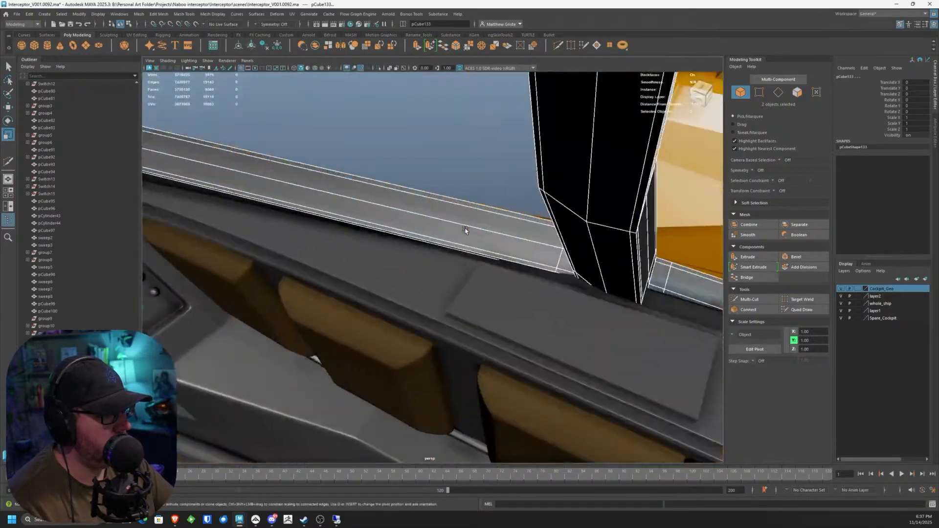
middle_click_drag(465, 229, 367, 216, "alt")
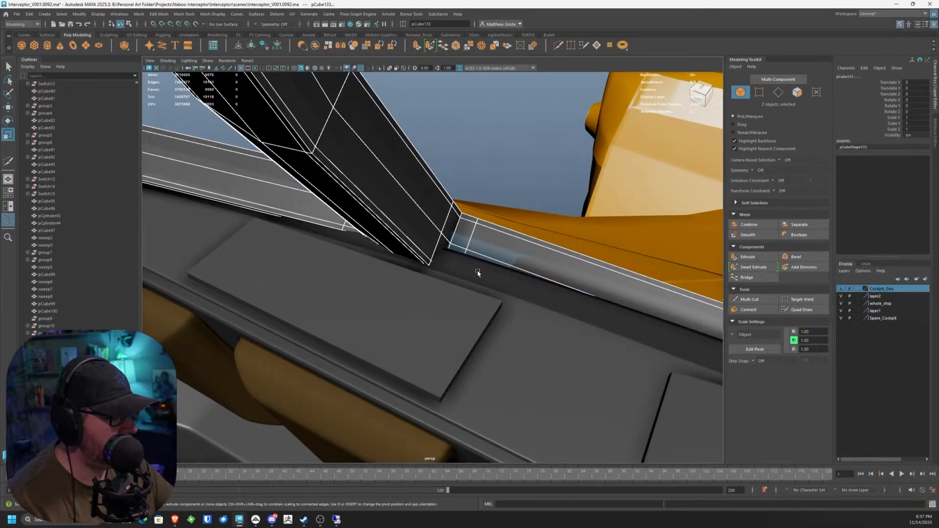
left_click(478, 272, "shift")
right_click_drag(477, 272, 471, 269, "alt")
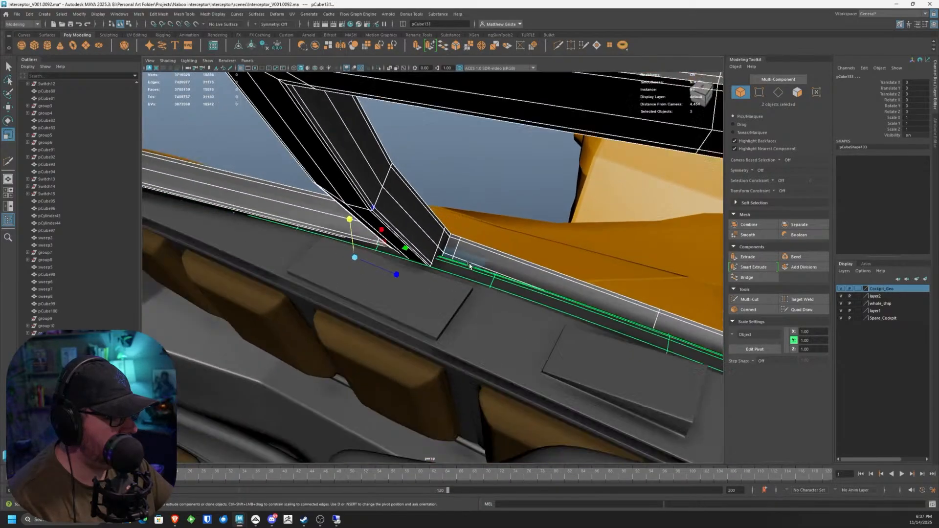
Step: Add the front cockpit rim to the selection and isolate the canopy frame with its surrounding rim pieces
left_click_drag(472, 268, 447, 220, "alt")
middle_click_drag(446, 220, 494, 287, "alt")
right_click_drag(494, 287, 476, 294, "alt")
left_click_drag(476, 292, 438, 254, "alt")
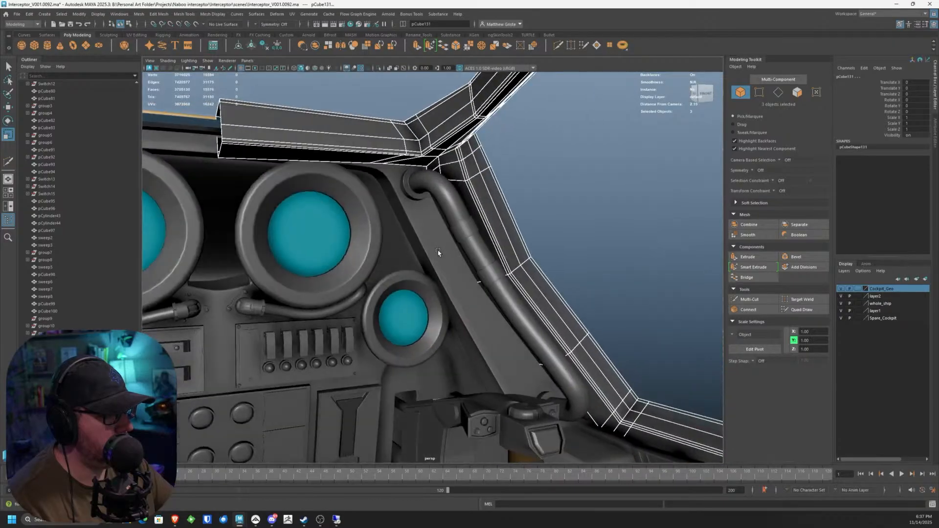
left_click_drag(259, 167, 430, 225, "alt")
right_click_drag(430, 225, 416, 247, "alt")
left_click_drag(415, 246, 377, 242, "alt")
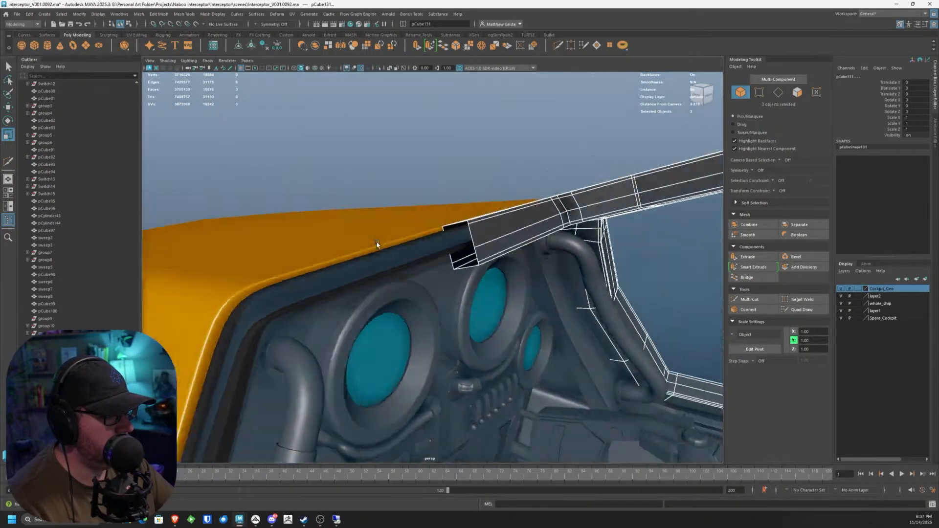
right_click_drag(377, 242, 429, 286, "alt")
left_click(407, 301, "shift")
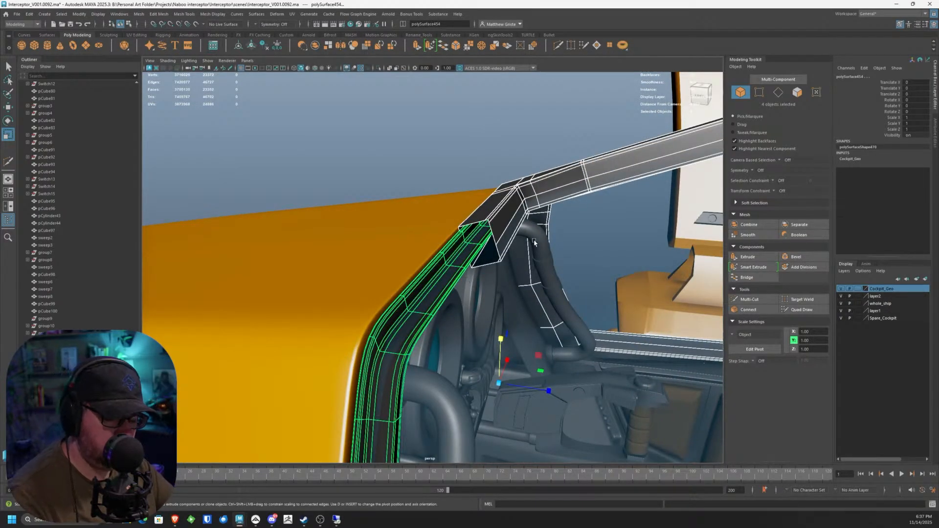
key("ctrl+1")
Step: Try deleting the face loop running along the canopy frame, and undo the deletion
right_click_drag(532, 235, 521, 236, "alt")
left_click_drag(521, 236, 262, 224, "alt")
right_click_drag(263, 224, 264, 239)
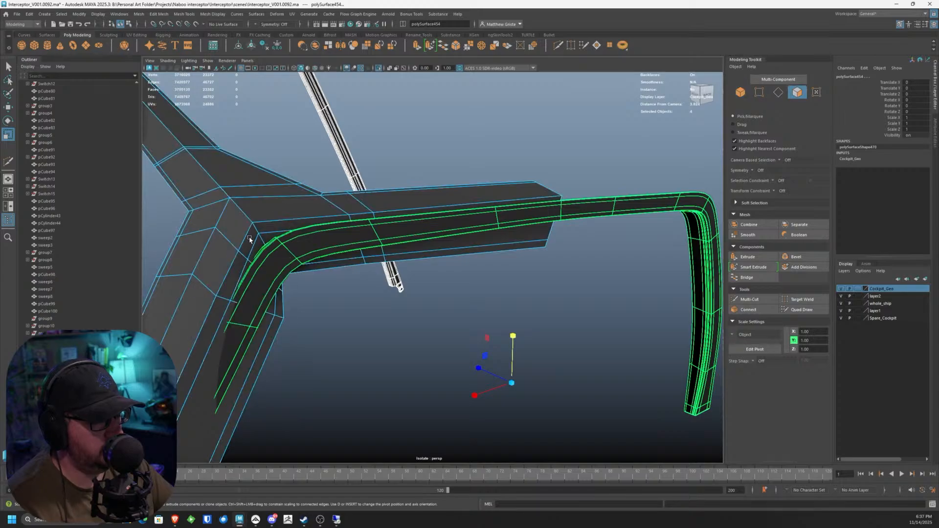
double_click(266, 228)
left_click_drag(266, 228, 405, 238, "alt")
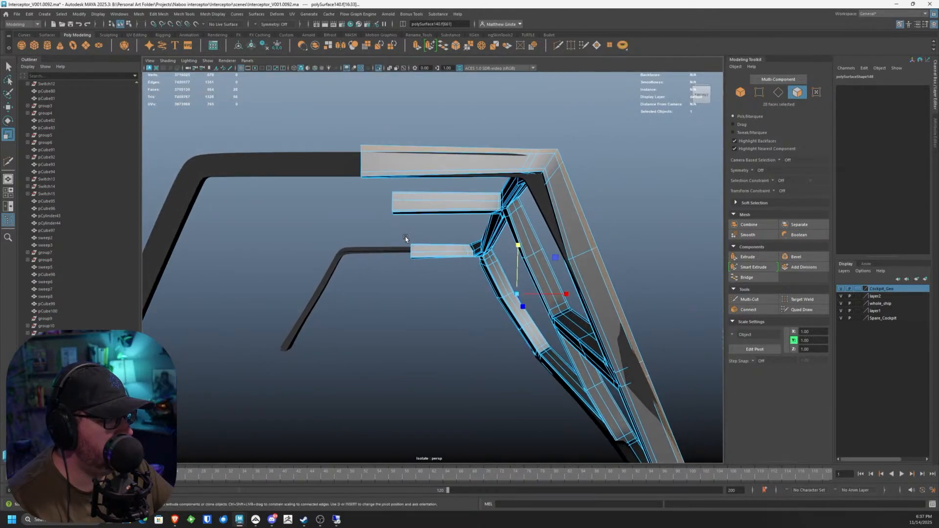
left_click(503, 202)
scroll(543, 187, "up", 2)
left_click_drag(547, 184, 529, 189, "alt")
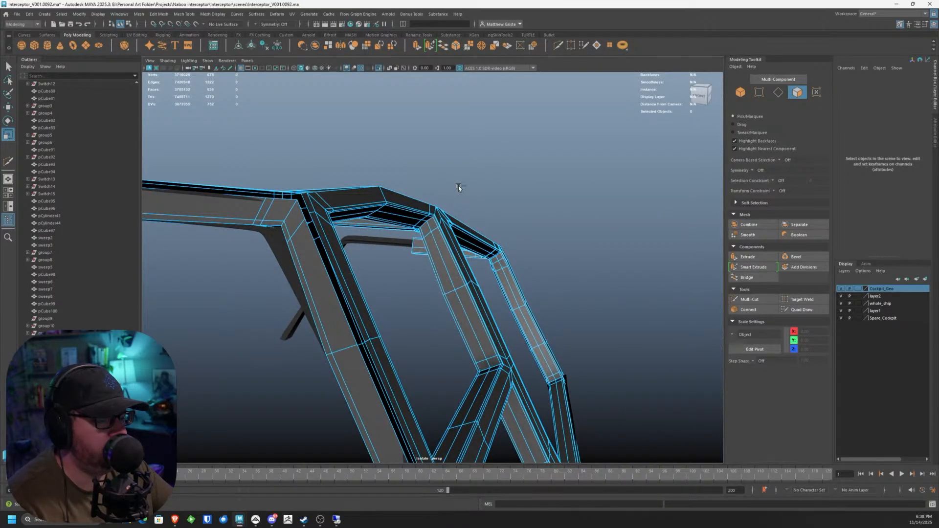
key("ctrl+z")
left_click_drag(377, 197, 430, 205, "alt")
key("ctrl+z")
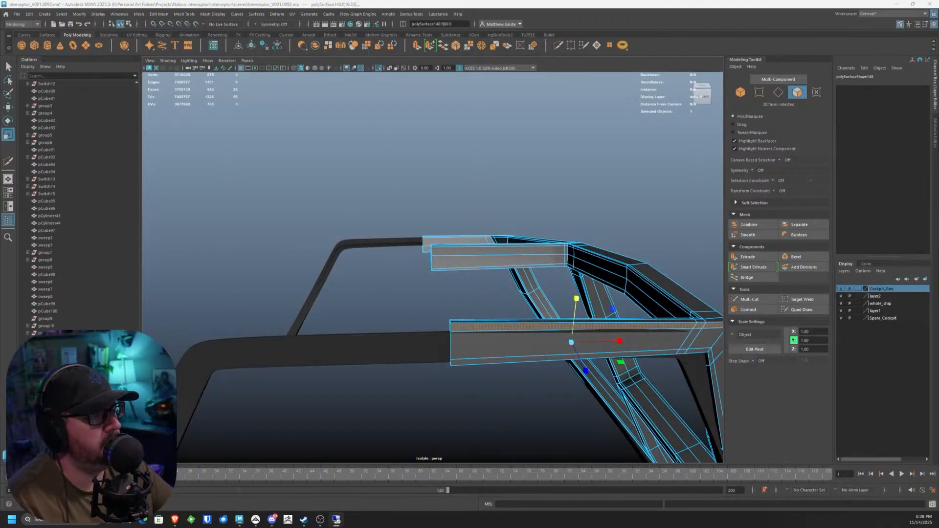
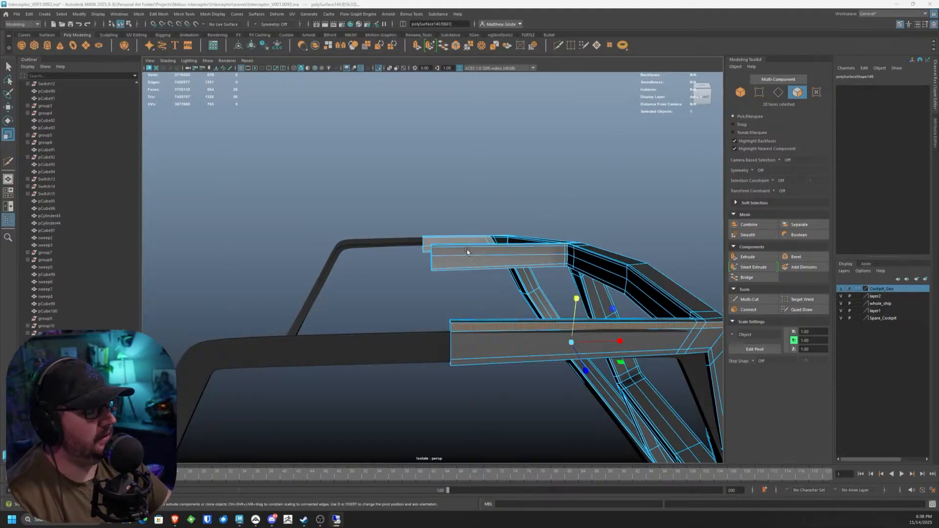
Step: Raise the vertices at the rear crossbar's open centre end and shift them along Z to fit the rear rim
left_click_drag(467, 251, 305, 224, "alt")
right_click_drag(213, 182, 180, 183)
left_click_drag(166, 176, 373, 219)
right_click_drag(373, 219, 405, 203, "alt")
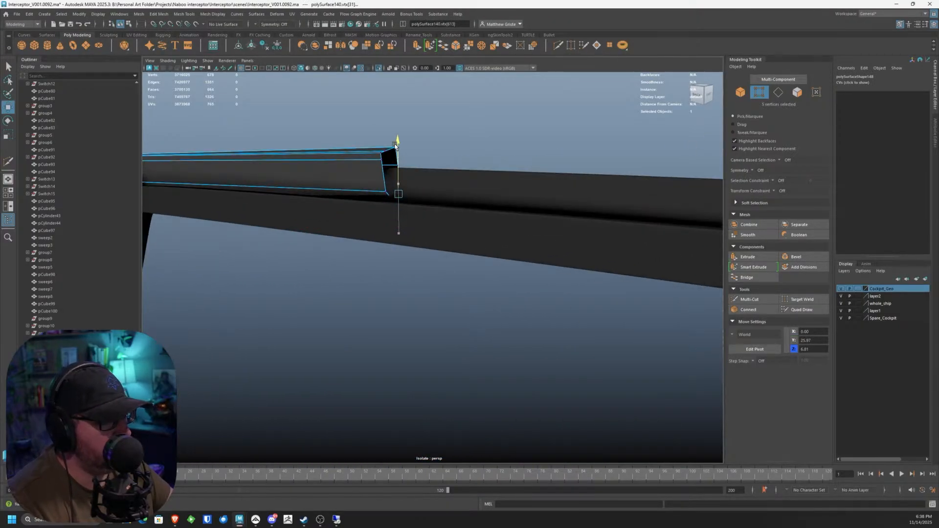
left_click_drag(395, 145, 395, 142)
left_click_drag(395, 142, 373, 214, "alt")
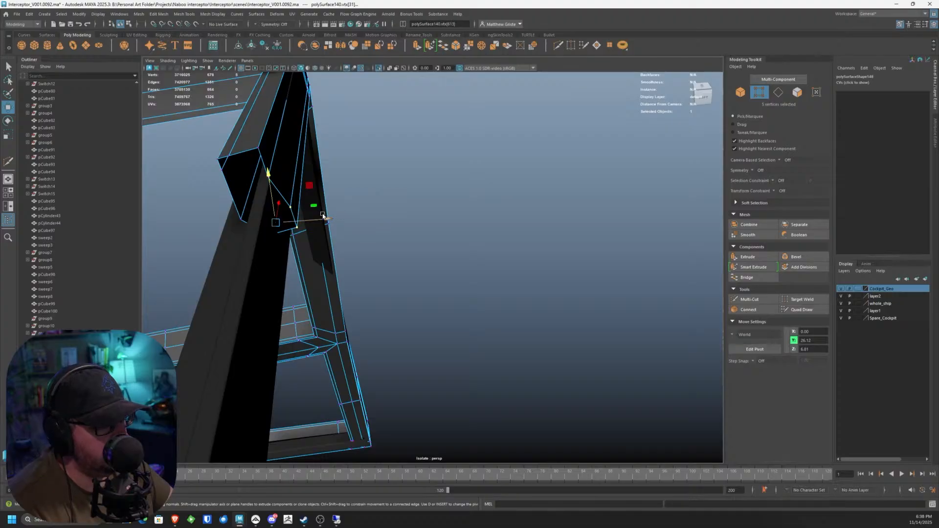
left_click_drag(283, 209, 343, 184, "alt")
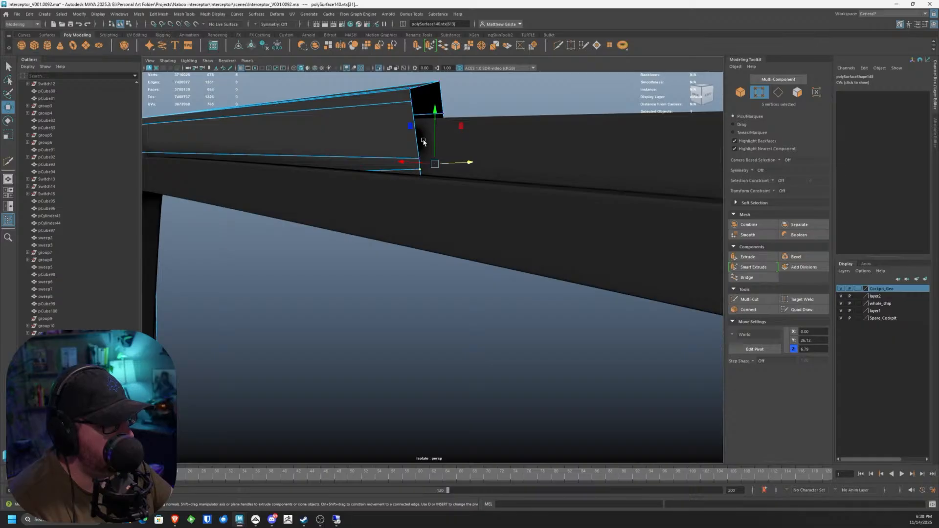
left_click_drag(415, 144, 499, 126, "alt")
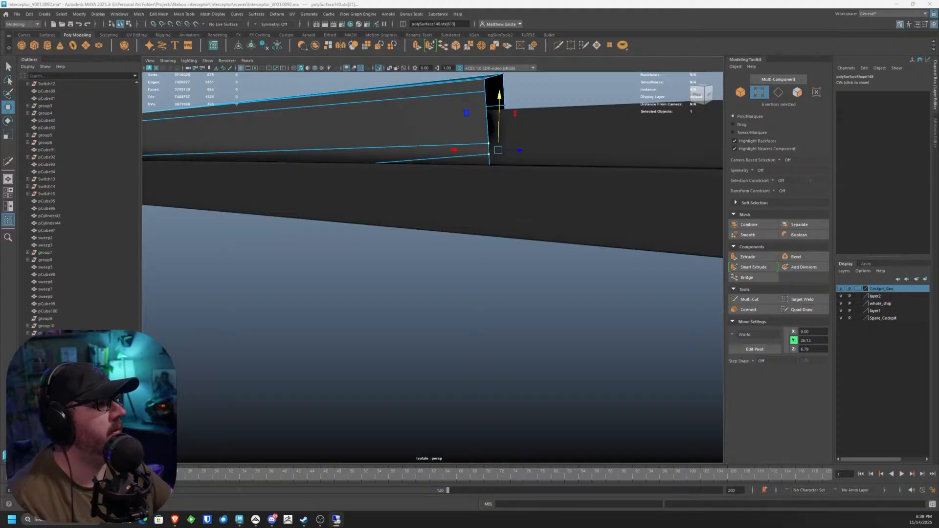
Step: Adjust the vertices at the corner where the rear crossbar meets the post to follow the rim
left_click_drag(489, 171, 338, 163, "alt")
left_click_drag(407, 211, 358, 212, "alt")
key("ctrl+z")
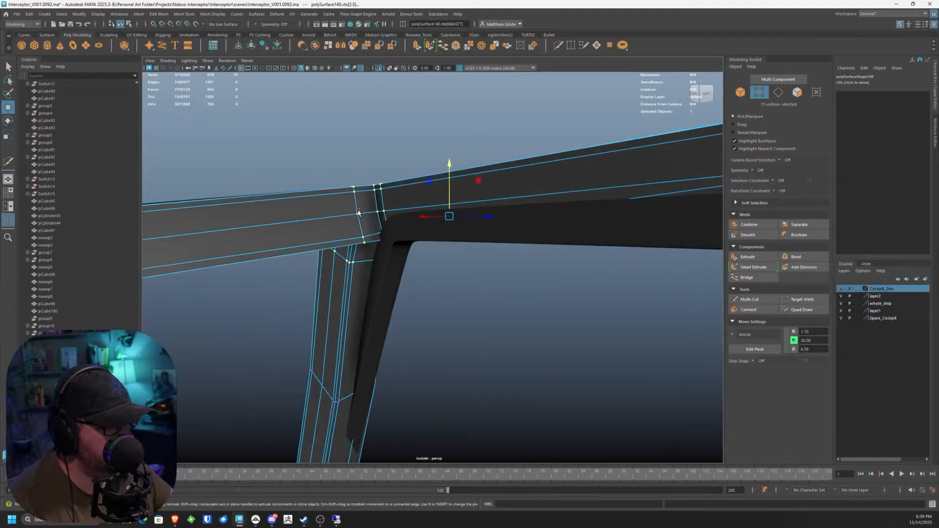
left_click_drag(382, 261, 363, 278, "alt")
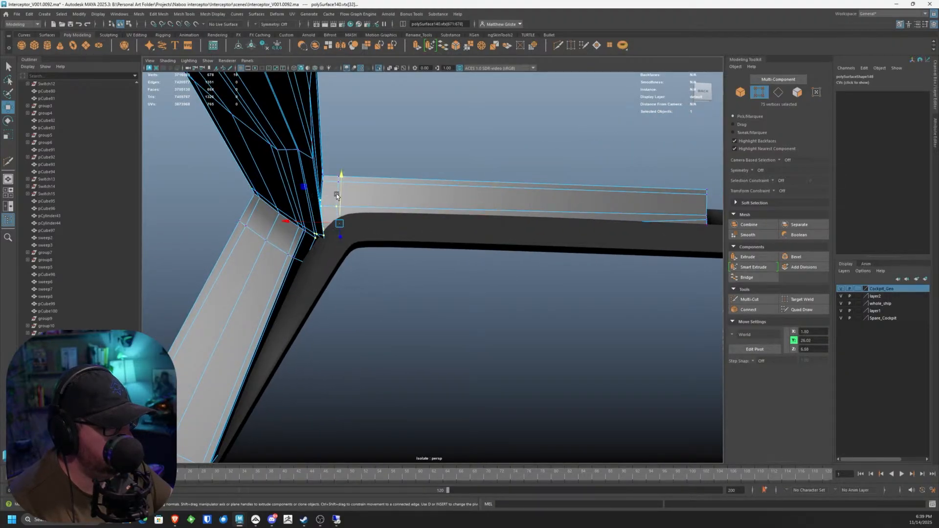
left_click_drag(337, 195, 337, 216, "alt")
Step: Slide a single vertex at the rear crossbar's centre end upward with the transform constraint set to Edge, and return to object mode
left_click_drag(402, 269, 389, 293, "alt")
left_click_drag(389, 293, 482, 304, "alt")
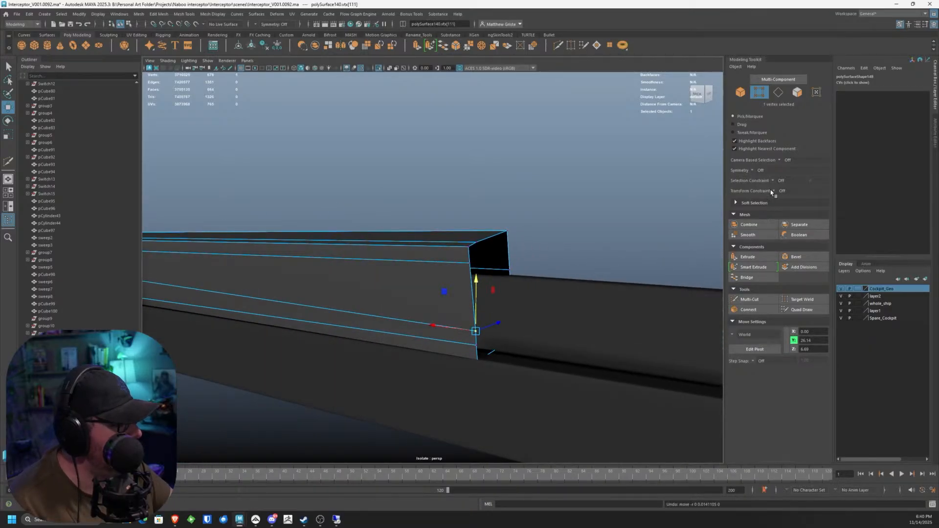
left_click_drag(480, 283, 474, 246)
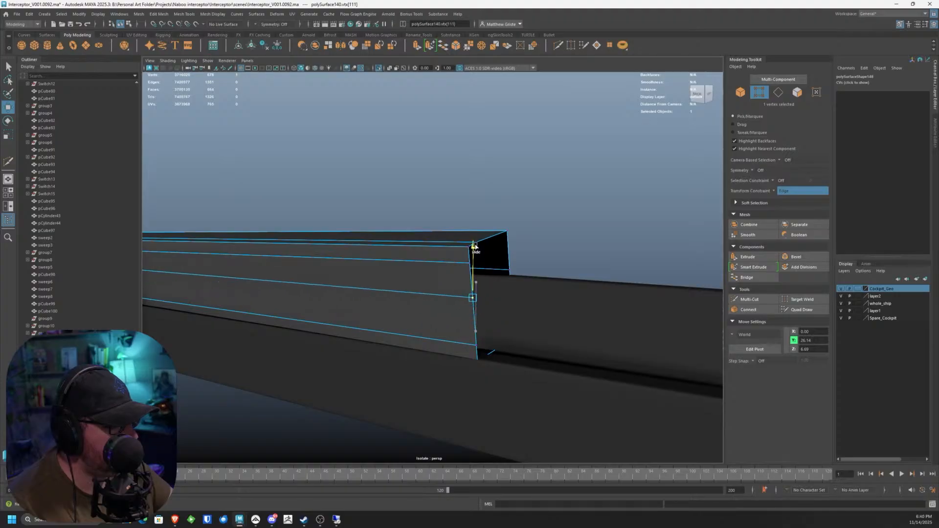
left_click_drag(456, 318, 472, 212, "alt")
key("F8")
left_click_drag(354, 272, 378, 93, "alt")
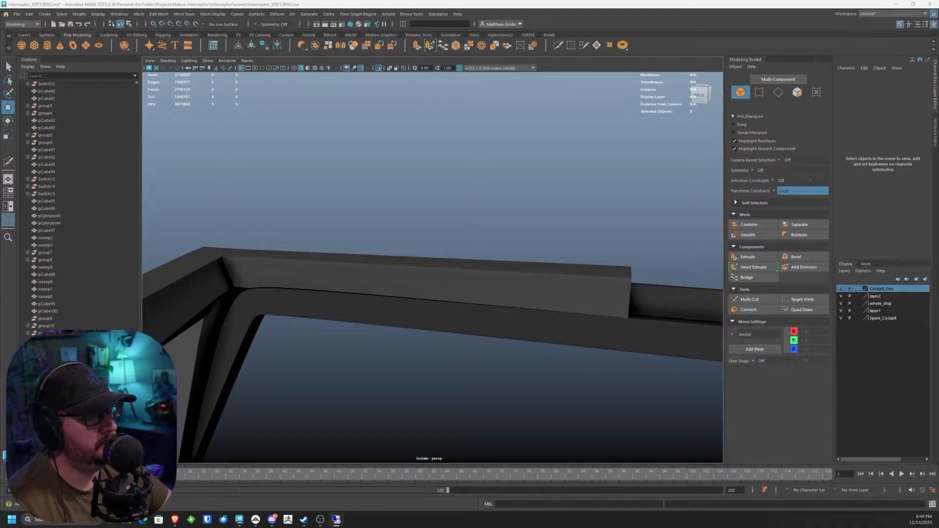
Step: Turn off the transform constraint and move the vertices halfway along the rear post inward on X and slightly up on Y
left_click_drag(286, 264, 385, 273, "alt")
left_click(386, 260)
key("F10")
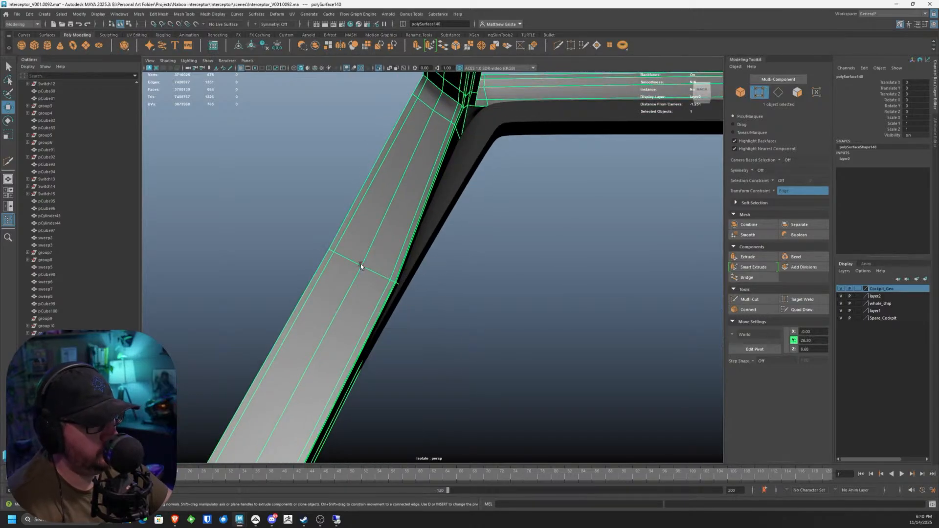
key("F9")
left_click_drag(417, 312, 368, 259)
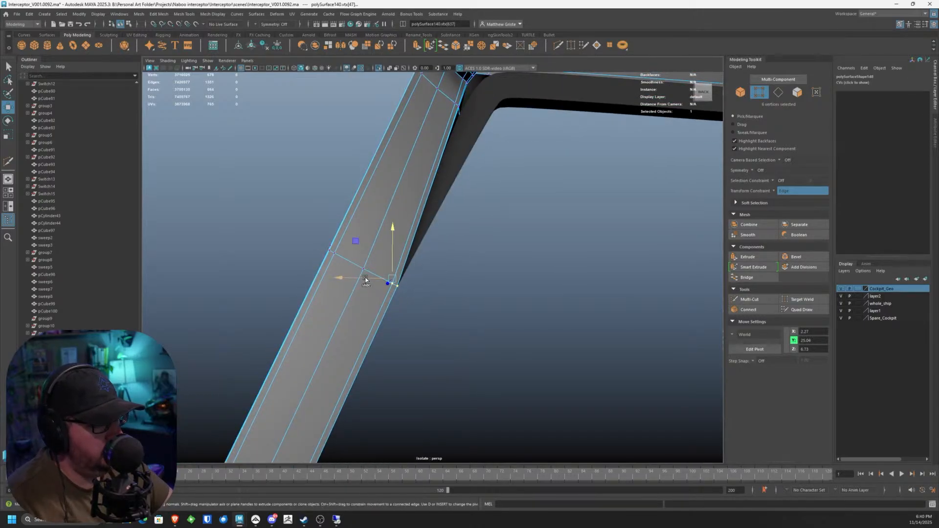
left_click(774, 194)
left_click(783, 197)
left_click_drag(337, 280, 315, 276)
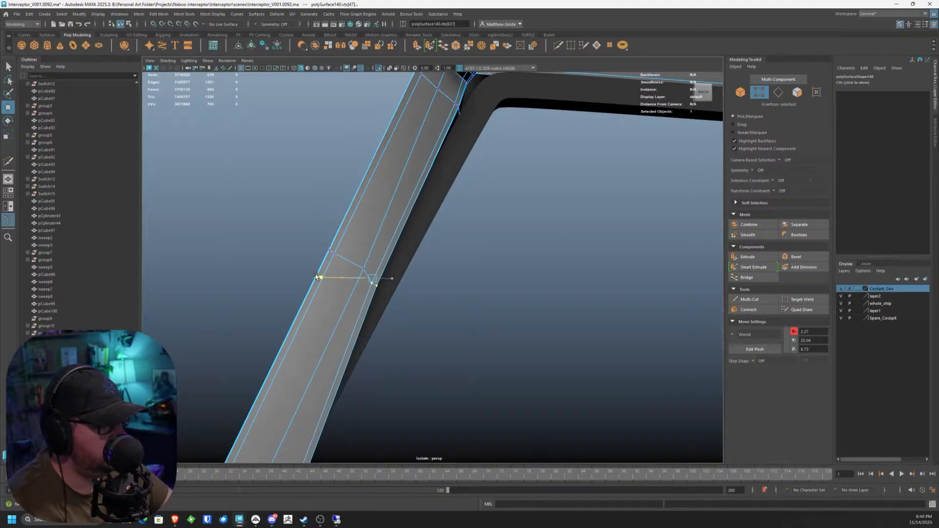
left_click_drag(373, 239, 375, 228)
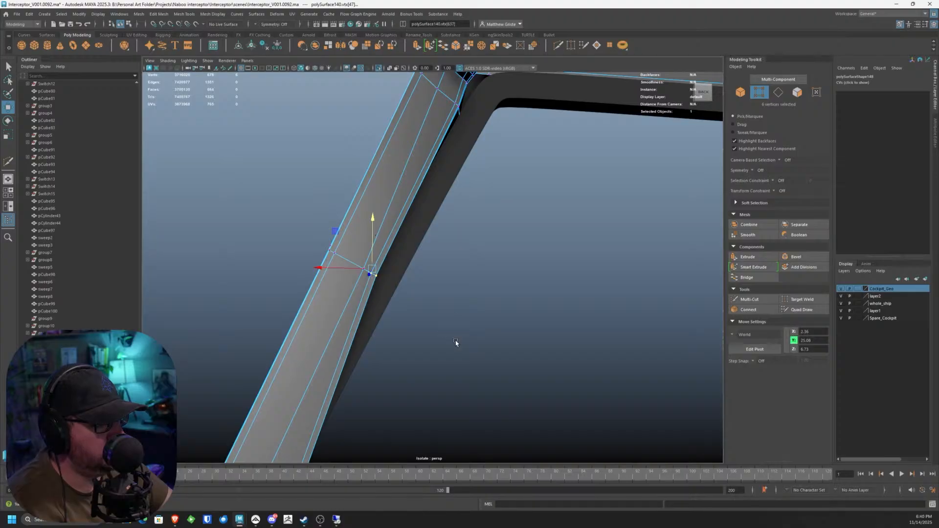
Step: Select the vertices at the joint of the rear post and middle side rail and move them along Z to about 6.57
left_click_drag(452, 340, 406, 341)
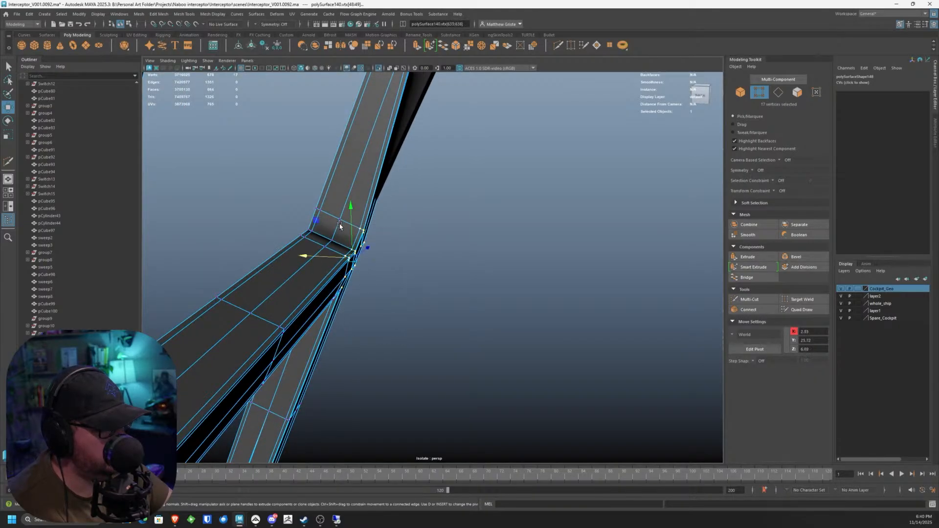
left_click_drag(340, 226, 353, 238, "alt")
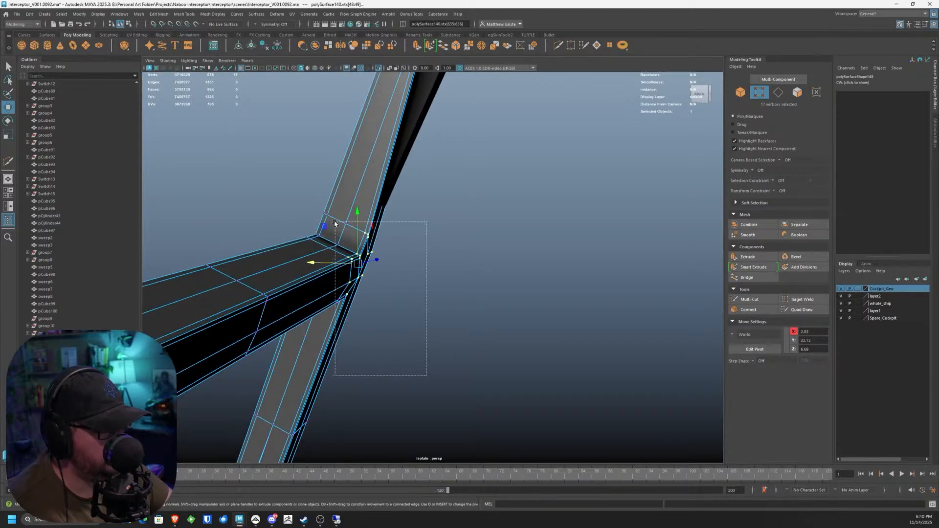
left_click_drag(348, 250, 348, 251, "ctrl")
left_click_drag(348, 250, 607, 275, "alt")
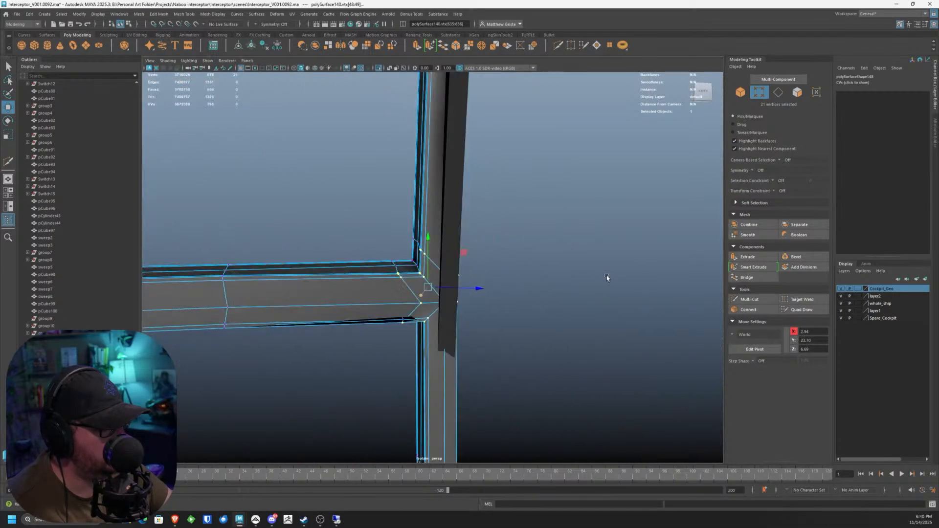
right_click_drag(607, 275, 651, 275, "alt")
left_click_drag(448, 294, 425, 295)
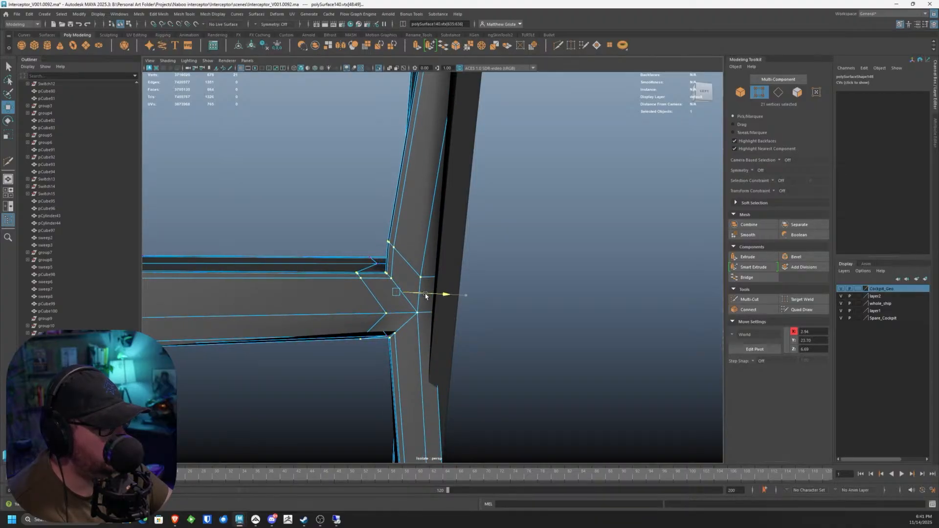
right_click_drag(394, 280, 352, 280, "alt")
left_click_drag(352, 280, 411, 210, "alt")
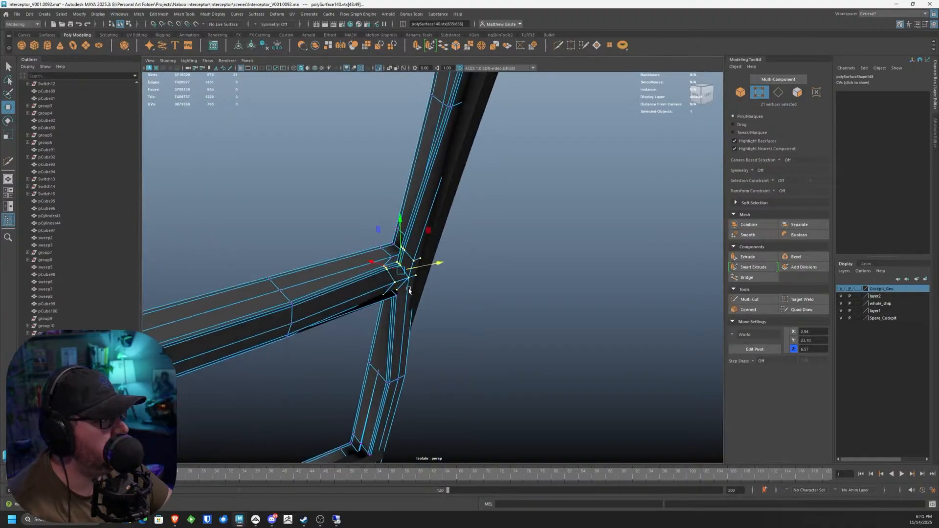
Step: Move the vertices halfway along the upper rear post along Z and refine their position to follow the rim
right_click_drag(411, 210, 419, 200, "alt")
left_click_drag(419, 200, 367, 253, "alt")
left_click_drag(451, 210, 432, 215, "alt")
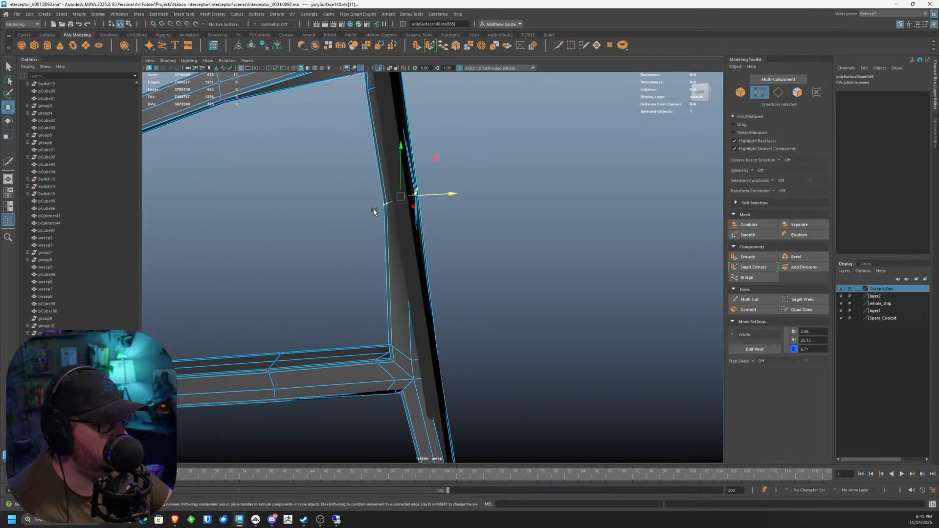
left_click_drag(374, 209, 597, 205, "alt")
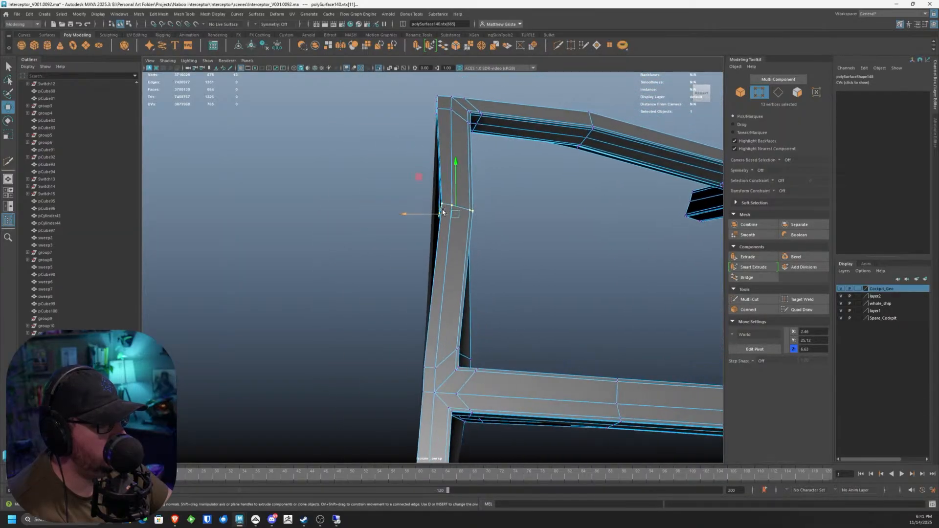
left_click_drag(442, 212, 487, 229, "alt")
middle_click_drag(477, 186, 462, 187)
mouse_move(463, 188)
left_mouse_down("alt")
mouse_move(480, 166)
mouse_move(447, 147)
mouse_move(386, 196)
mouse_move(409, 222)
mouse_move(501, 190)
mouse_move(436, 196)
mouse_move(416, 185)
mouse_move(520, 196)
mouse_move(491, 197)
mouse_move(468, 178)
left_mouse_up("alt")
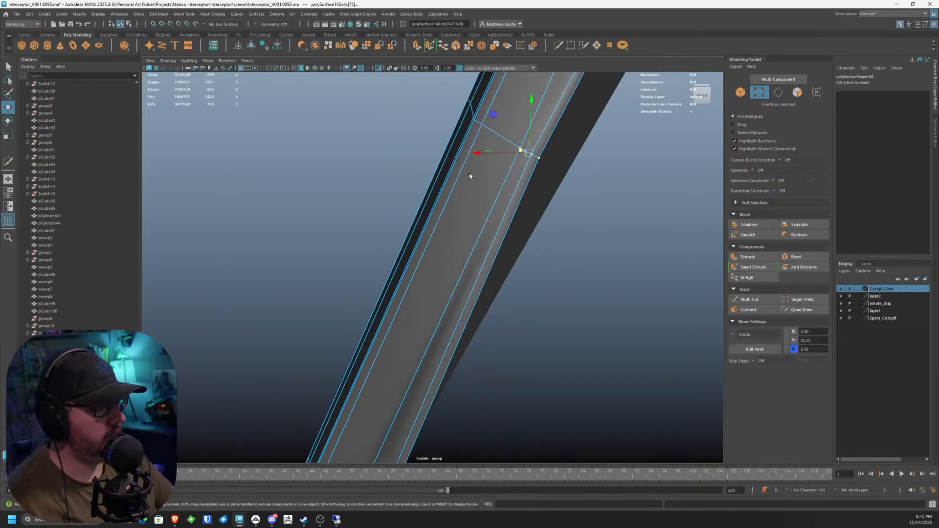
Step: Select the narrow support edge loops along the inner sides and corner joints of the rear canopy panels and delete them
left_click(463, 151)
right_click_drag(463, 153, 473, 146)
double_click(473, 146)
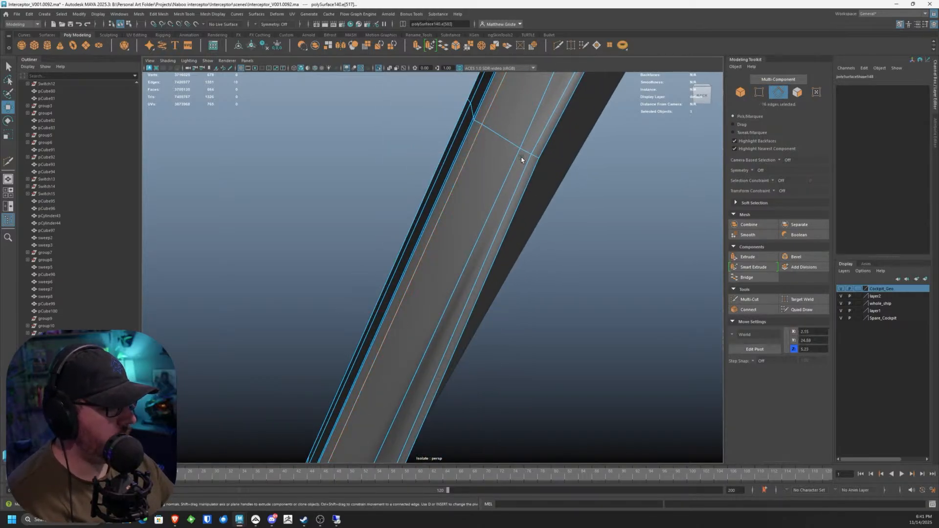
double_click(526, 163, "shift")
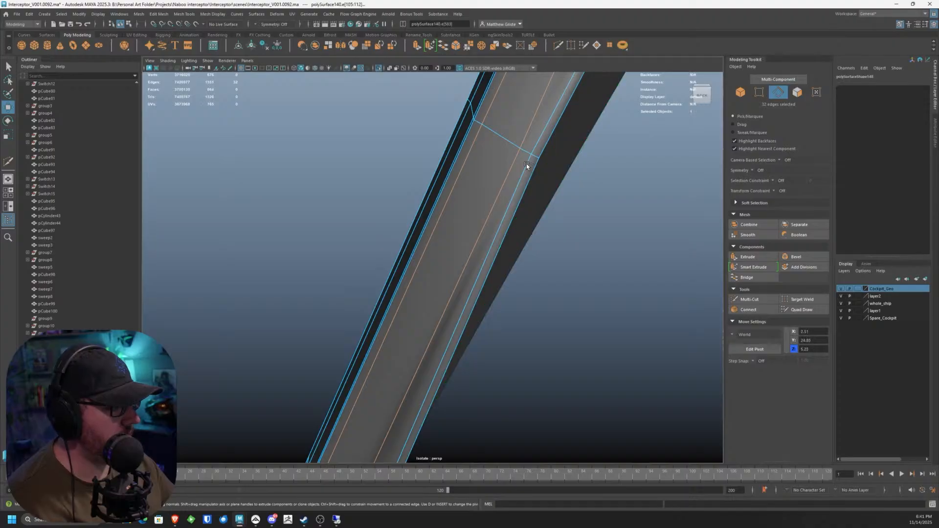
mouse_move(526, 163)
left_mouse_down("alt")
mouse_move(478, 163)
mouse_move(520, 155)
left_mouse_up("alt")
double_click(508, 149, "shift")
scroll(509, 157, "down", 4)
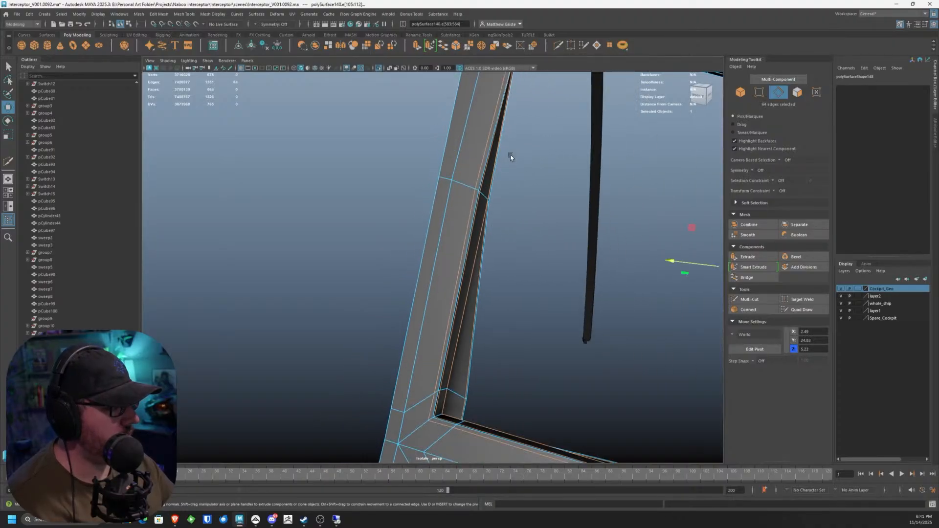
middle_click_drag(509, 157, 428, 285, "alt")
left_click_drag(428, 286, 444, 279, "alt")
middle_click_drag(450, 196, 436, 233, "alt")
scroll(435, 233, "up", 2)
scroll(436, 235, "up", 1)
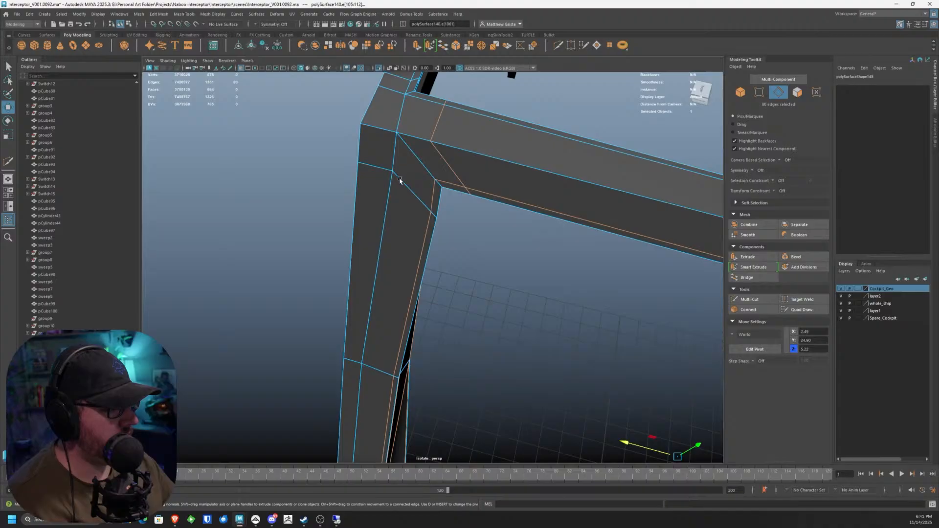
double_click(455, 185, "shift")
left_click_drag(456, 184, 414, 191, "alt")
scroll(430, 195, "up", 3)
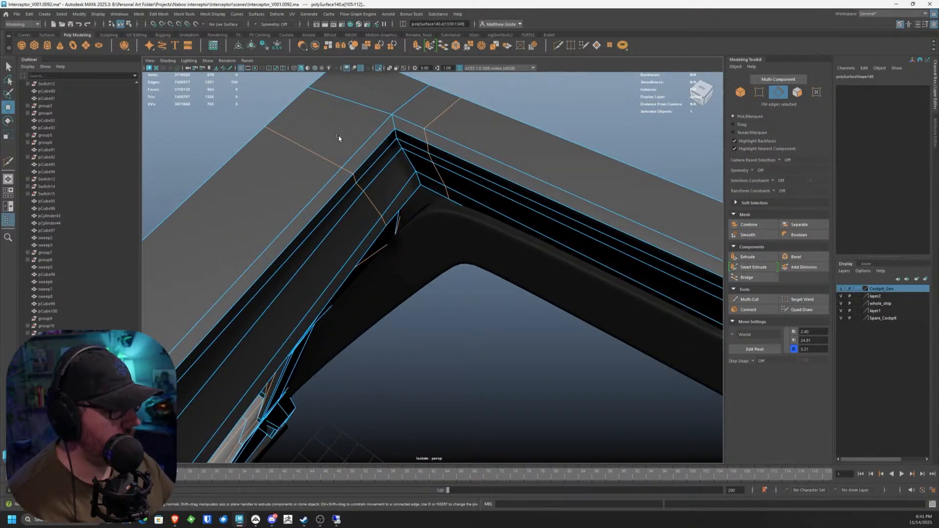
scroll(338, 137, "down", 5)
left_click_drag(533, 201, 499, 174, "alt")
middle_click_drag(499, 174, 453, 187, "alt")
scroll(396, 203, "down", 3)
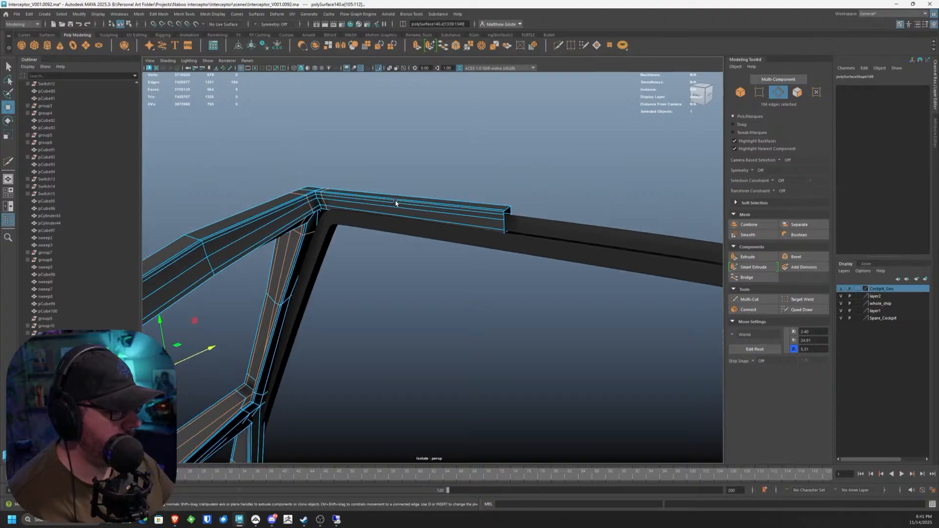
left_click_drag(396, 203, 353, 200, "alt")
middle_click_drag(352, 199, 526, 187, "alt")
left_click_drag(527, 187, 473, 196, "alt")
left_click_drag(534, 204, 597, 188, "alt")
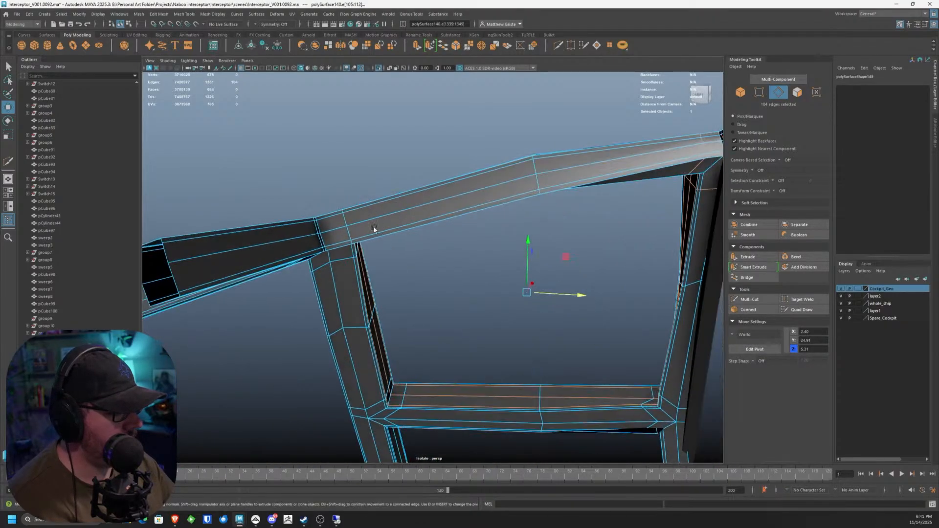
scroll(374, 228, "up", 3)
left_click_drag(430, 226, 274, 216, "alt")
left_click_drag(511, 219, 410, 174, "alt")
key("ctrl+z")
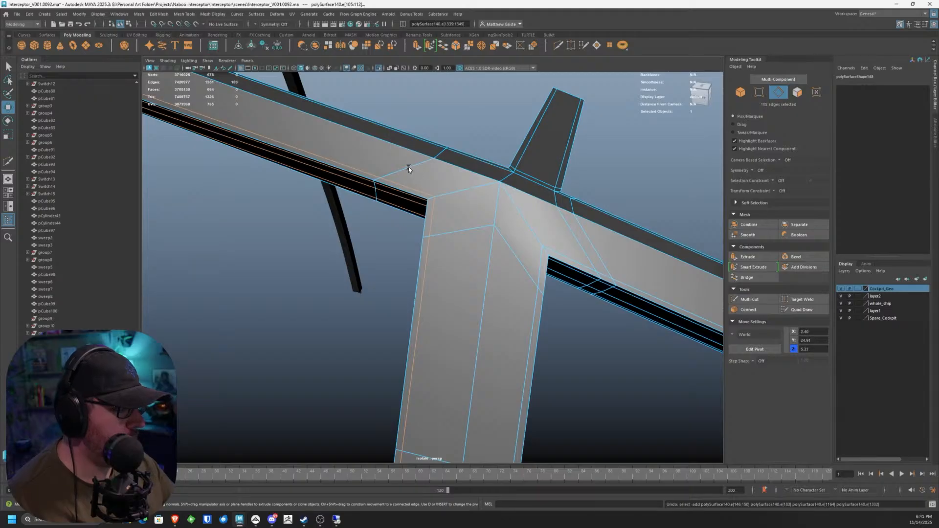
double_click(409, 169, "shift")
double_click(471, 229, "shift")
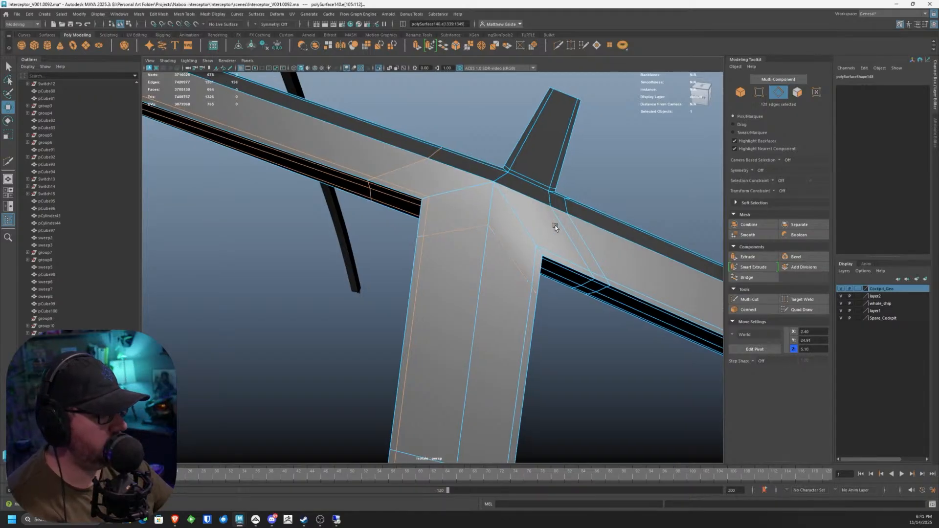
left_click_drag(471, 229, 453, 252, "alt")
double_click(449, 263, "shift")
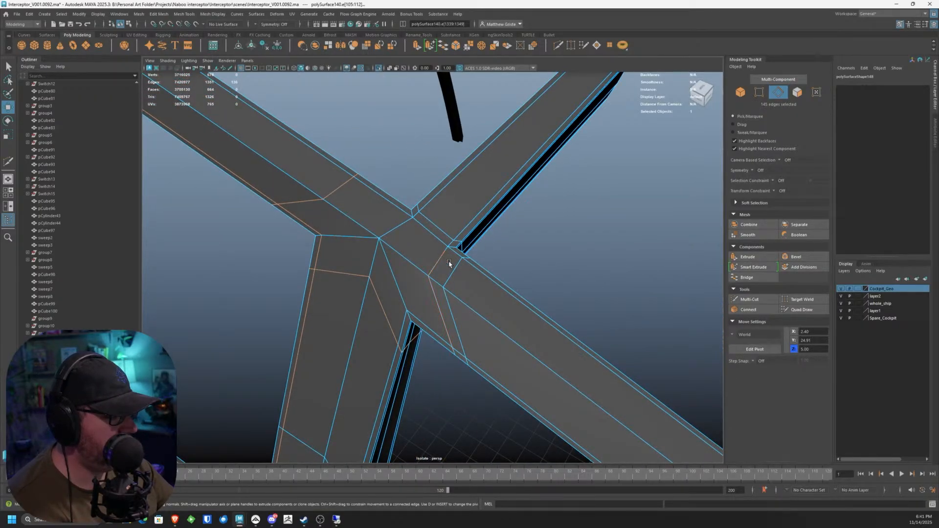
key("ctrl+z")
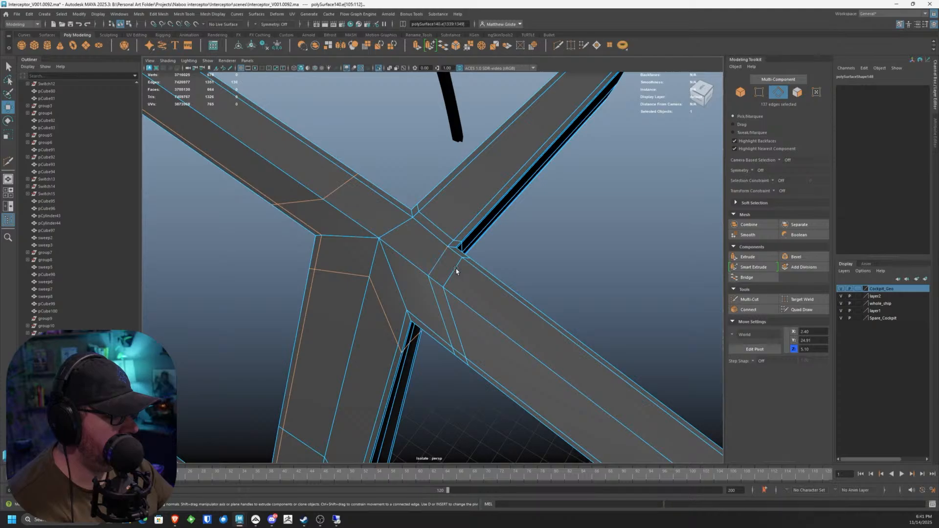
left_click_drag(508, 263, 406, 214, "alt")
double_click(409, 213, "shift")
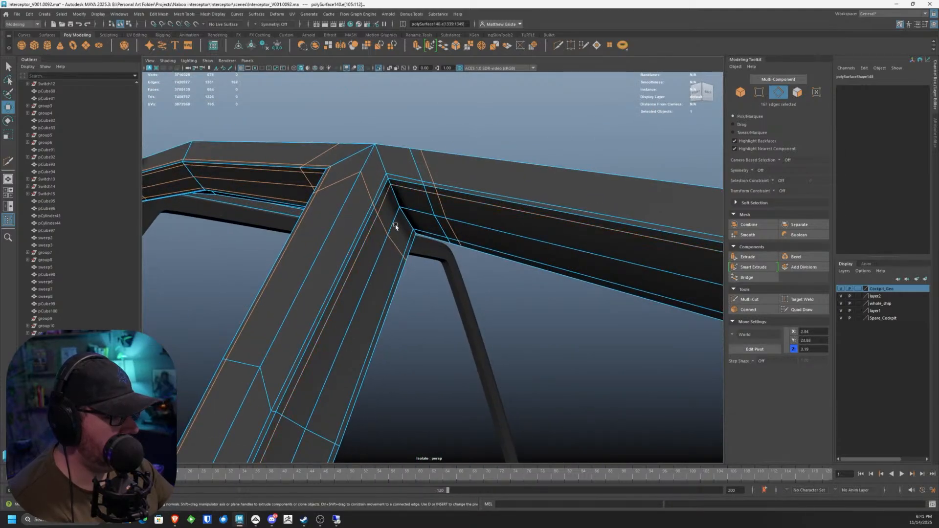
left_click_drag(408, 238, 465, 239, "alt")
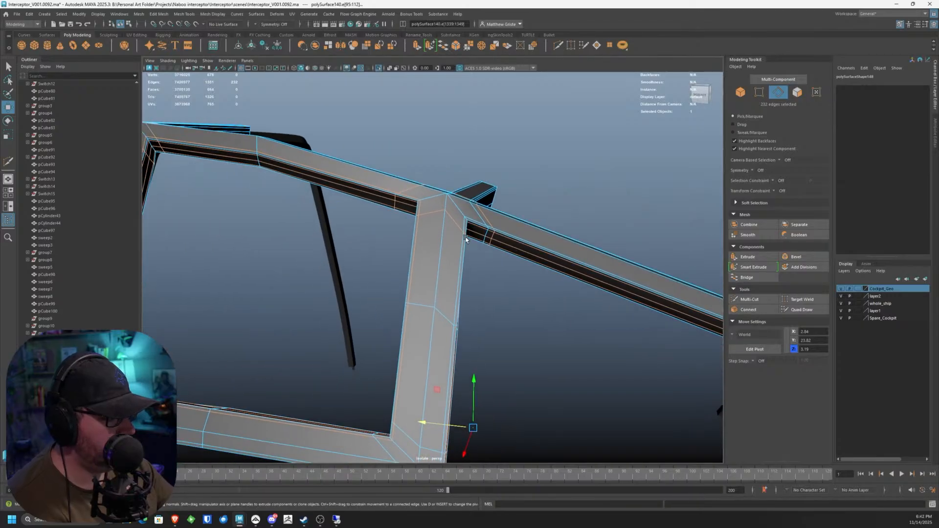
double_click(444, 309, "shift")
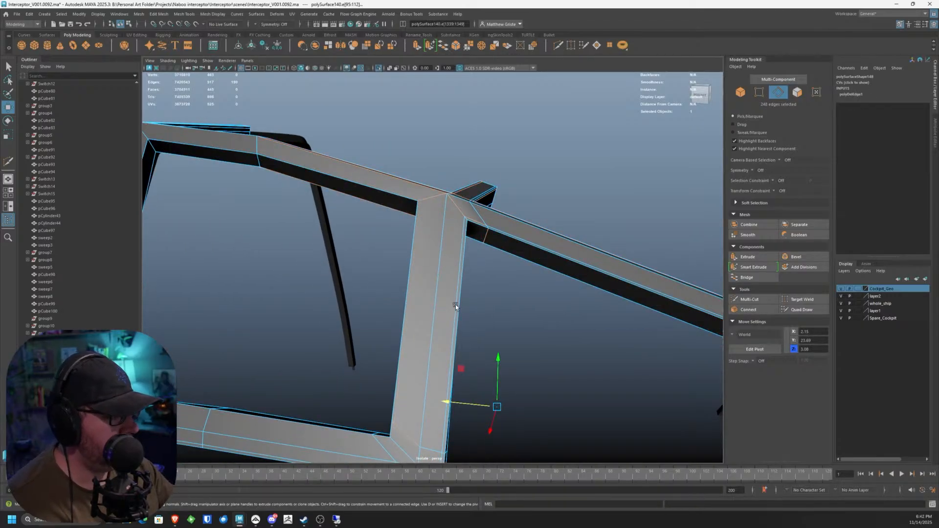
Step: Delete the remaining lengthwise edge loops on the inner faces of the side rail and adjoining post
left_click_drag(456, 305, 273, 185, "alt")
double_click(309, 212)
double_click(207, 157, "shift")
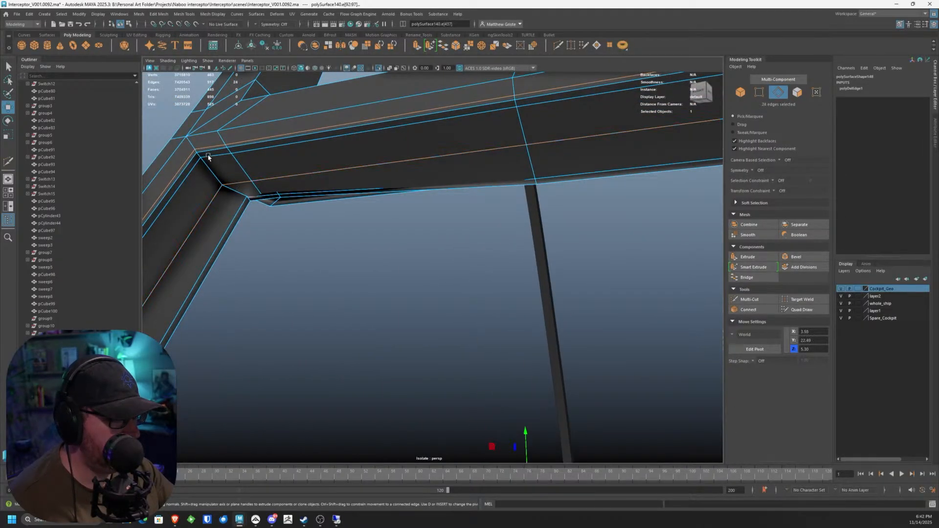
key("Delete")
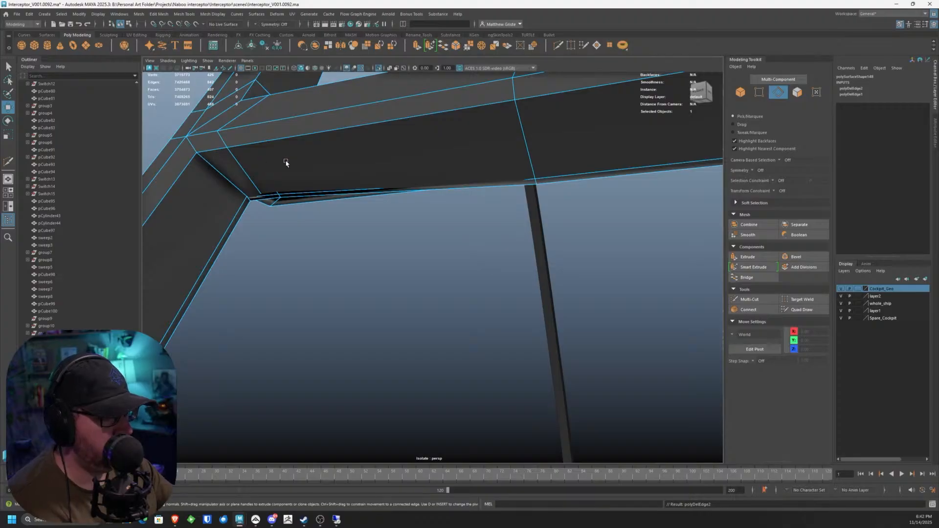
Step: Delete the leftover support loops where the rear post meets the middle side rail, plus the loop halfway along that rail
left_click_drag(285, 160, 499, 235, "alt")
double_click(469, 237)
key("Delete")
left_click(502, 228)
key("Delete")
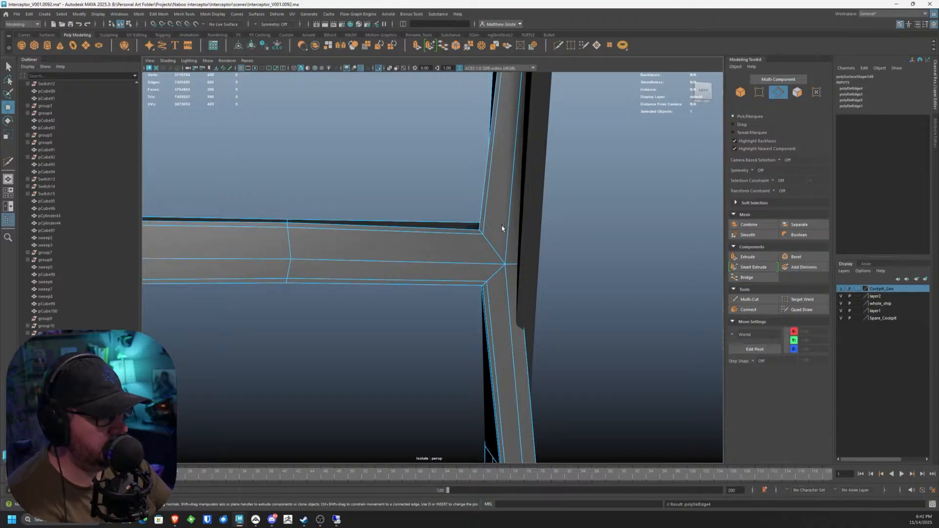
left_click_drag(405, 257, 375, 230, "alt")
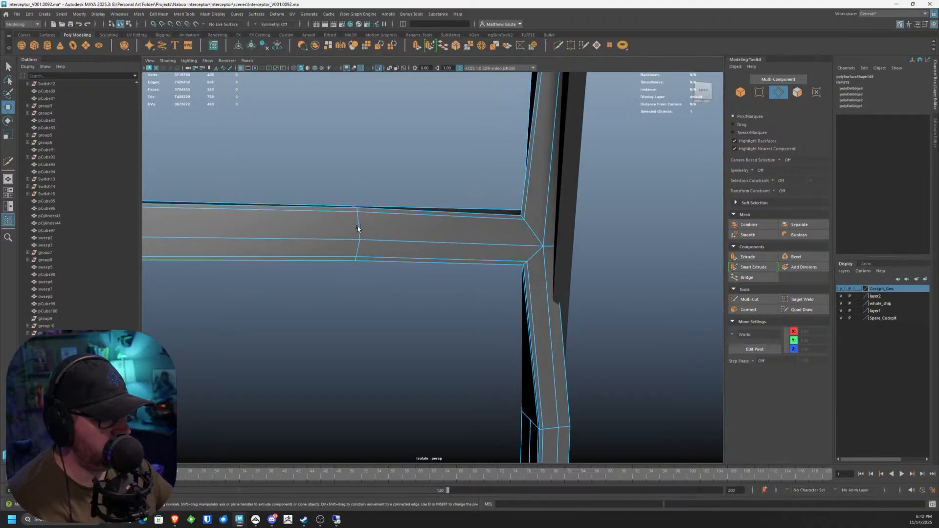
double_click(358, 228)
key("Delete")
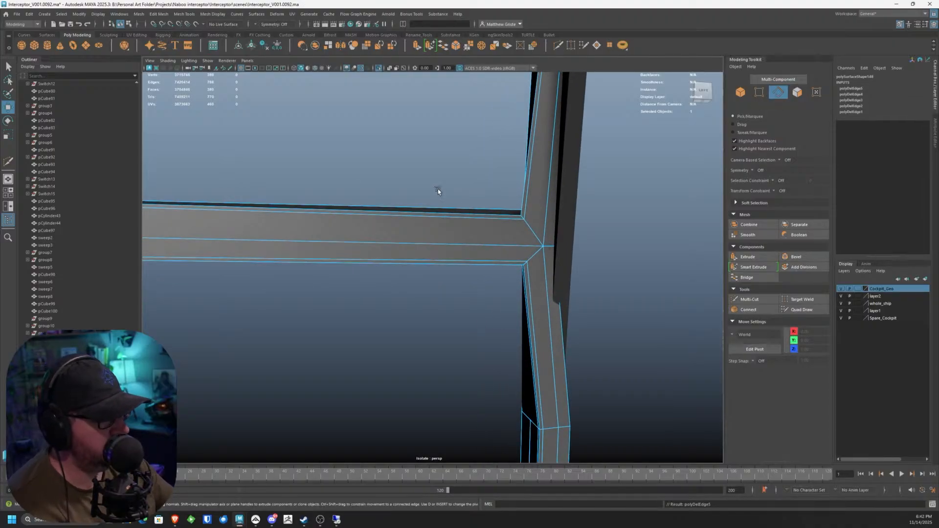
Step: Delete the two support edge loops on either side of the frame's lower rear corner
left_click_drag(438, 191, 312, 269, "alt")
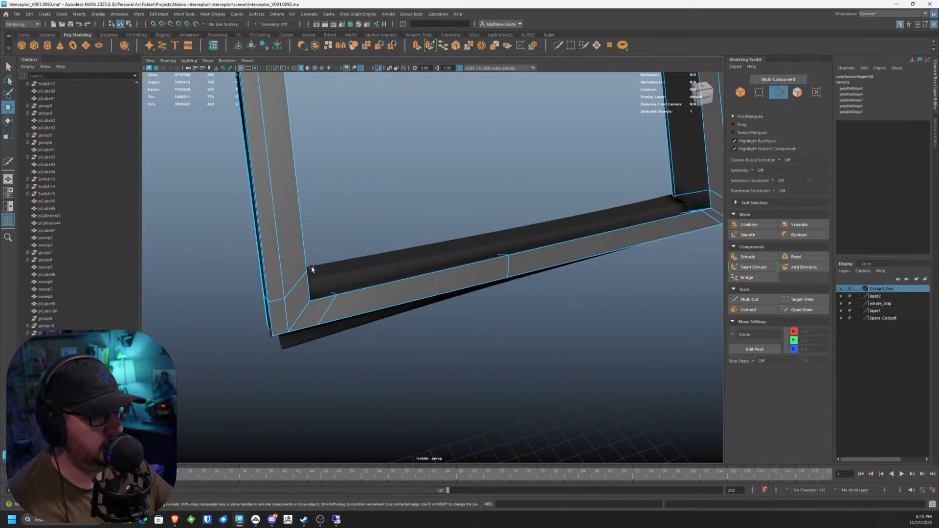
left_click(294, 288)
double_click(329, 305, "shift")
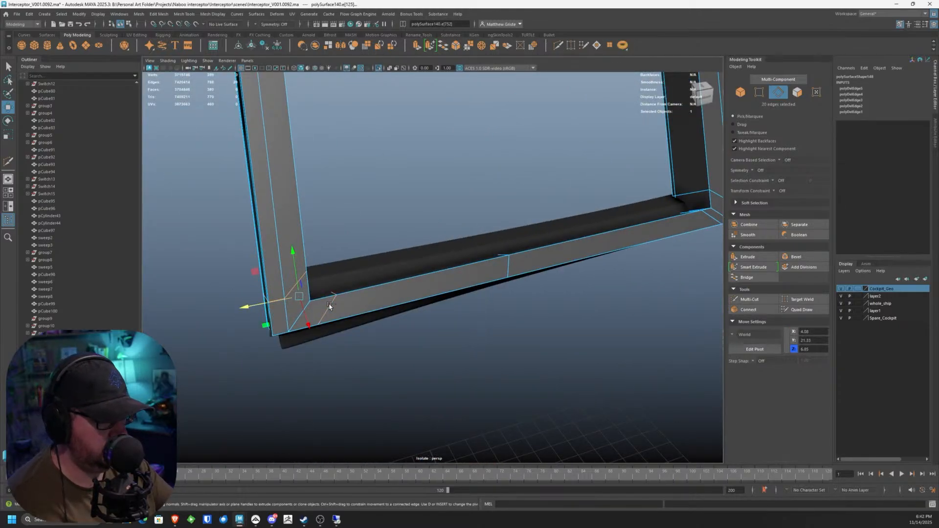
key("Delete")
Step: Delete the support edge loops surrounding the joint where the centre post meets the bottom rail
left_click_drag(325, 308, 484, 237, "alt")
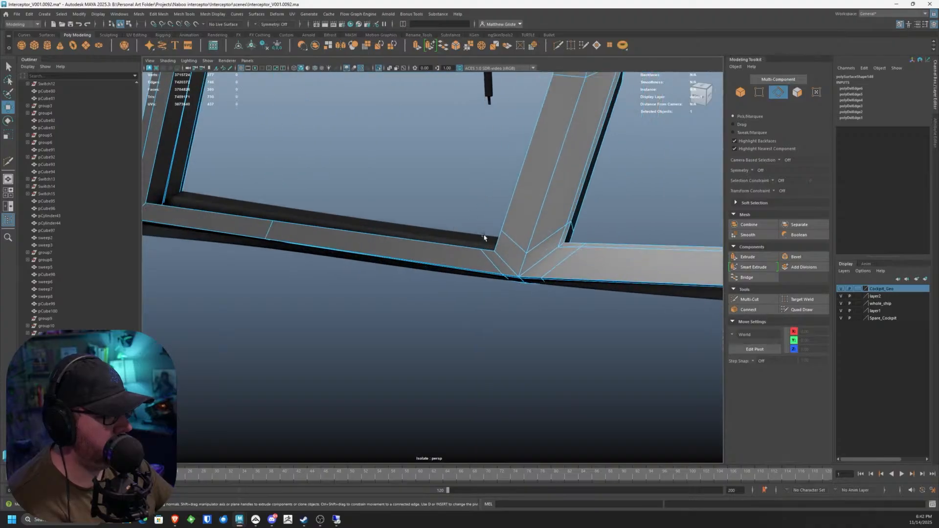
right_click_drag(482, 235, 548, 233, "alt")
double_click(556, 227)
left_click(535, 268, "shift")
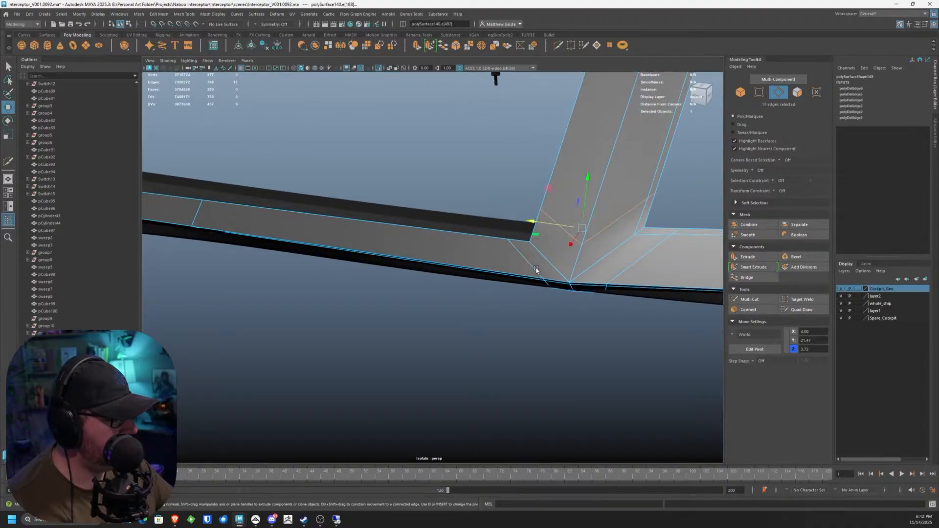
left_click(641, 268, "shift")
key("Delete")
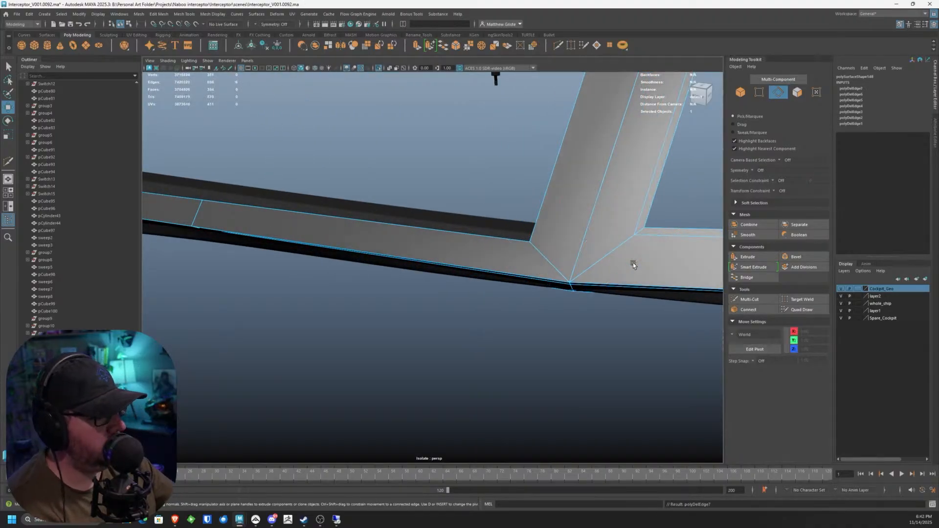
Step: Delete the remaining support edge loops around the joint of the centre post and middle side rail
left_click_drag(633, 263, 509, 224, "alt")
left_click(442, 312)
key("Delete")
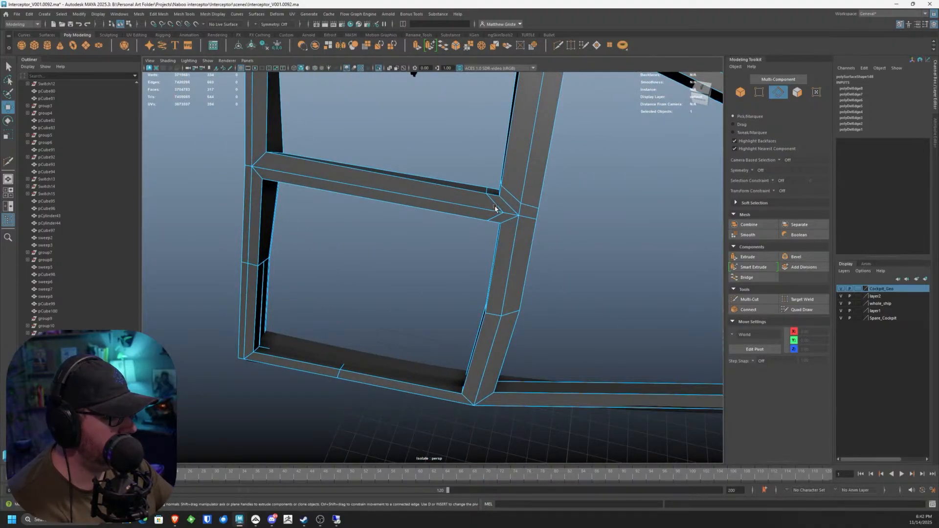
left_click(495, 208)
key("Delete")
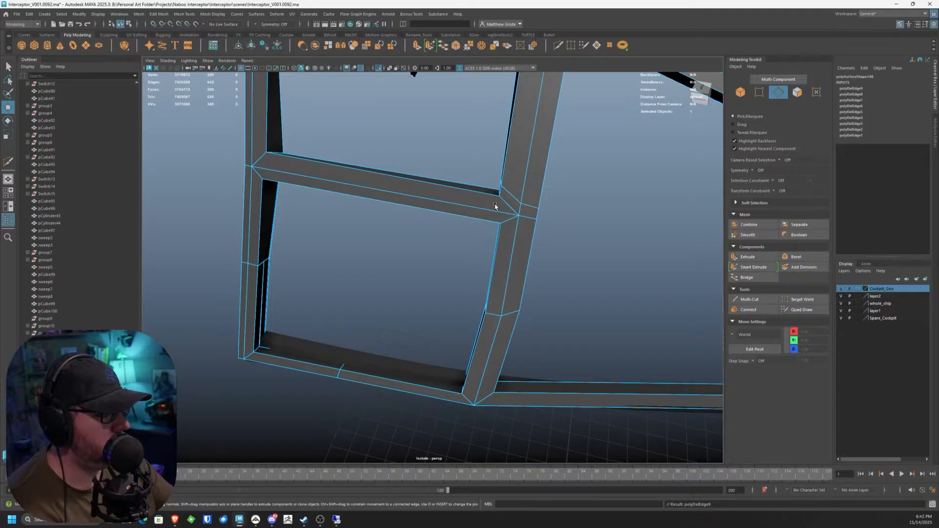
left_click(519, 198)
left_click(532, 206, "shift")
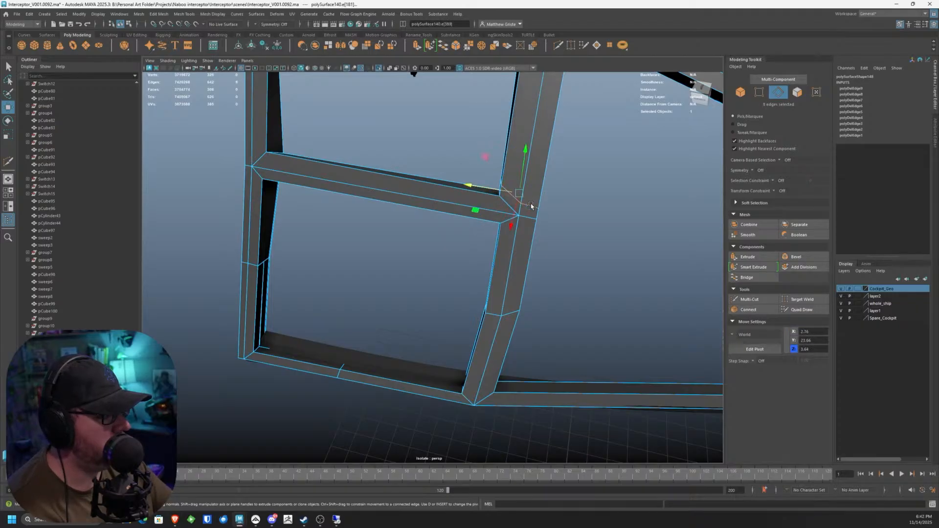
key("Delete")
Step: Delete the extra edge loop across the upper side rail, just before it widens into the front joint
scroll(576, 206, "down", 5)
scroll(388, 206, "up", 8)
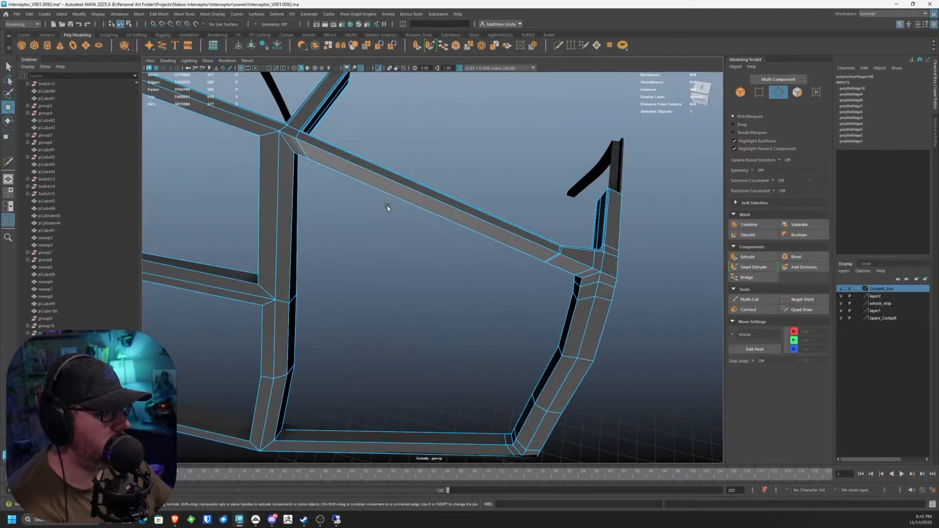
mouse_move(388, 227)
left_mouse_down("alt")
mouse_move(352, 231)
mouse_move(386, 220)
left_mouse_up("alt")
left_click_drag(567, 241, 436, 236, "alt")
right_click_drag(252, 233, 316, 239, "alt")
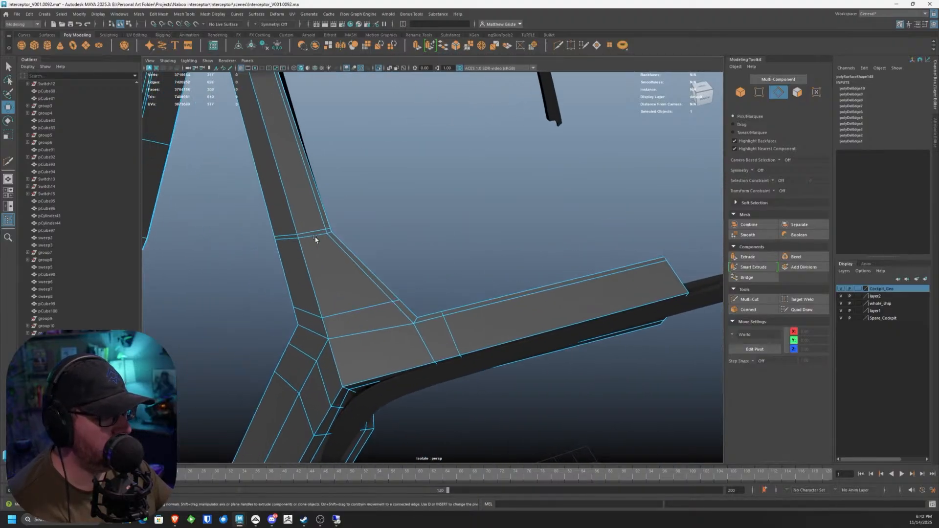
scroll(315, 239, "up", 3)
left_click_drag(282, 223, 404, 263)
key("Delete")
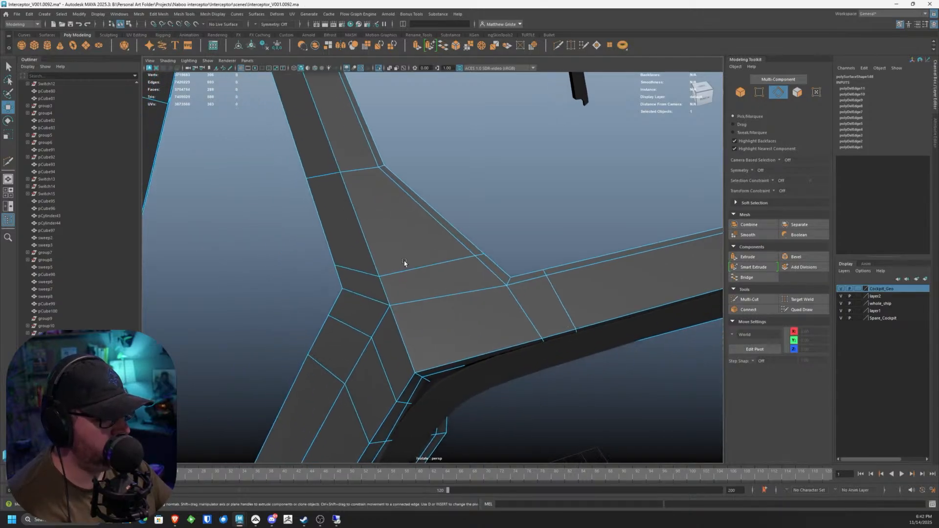
Step: Delete the support edge loops beside the front joint's seams, on the widened rail section and on the front crossbar
double_click(413, 270)
key("Delete")
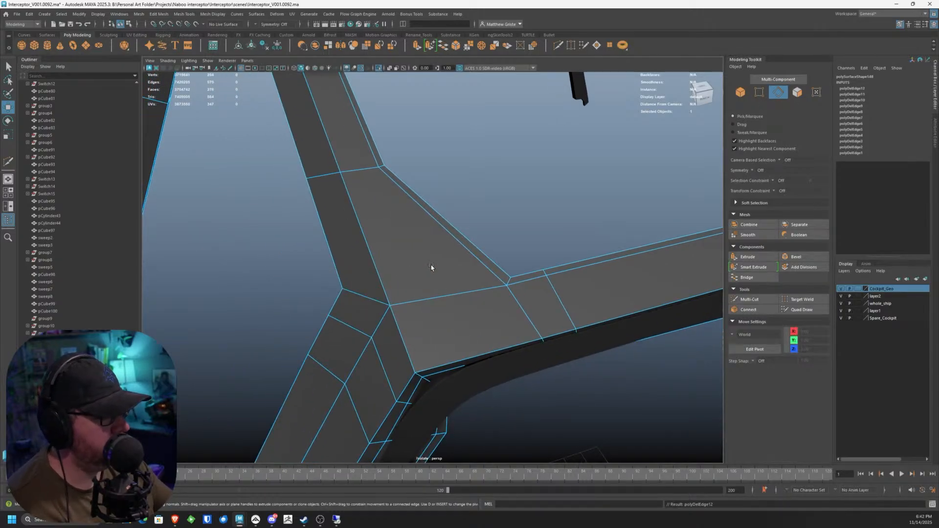
double_click(561, 302)
key("Delete")
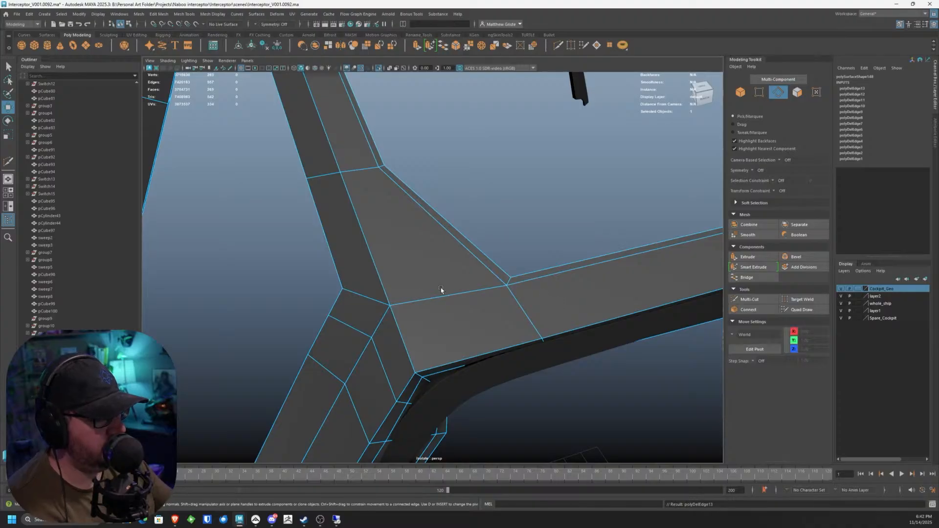
Step: Delete the extra edge loops on the front post below its upper corner, in its lower half, and around its joint with the bottom rail
left_click_drag(441, 287, 517, 207, "alt")
key("F8")
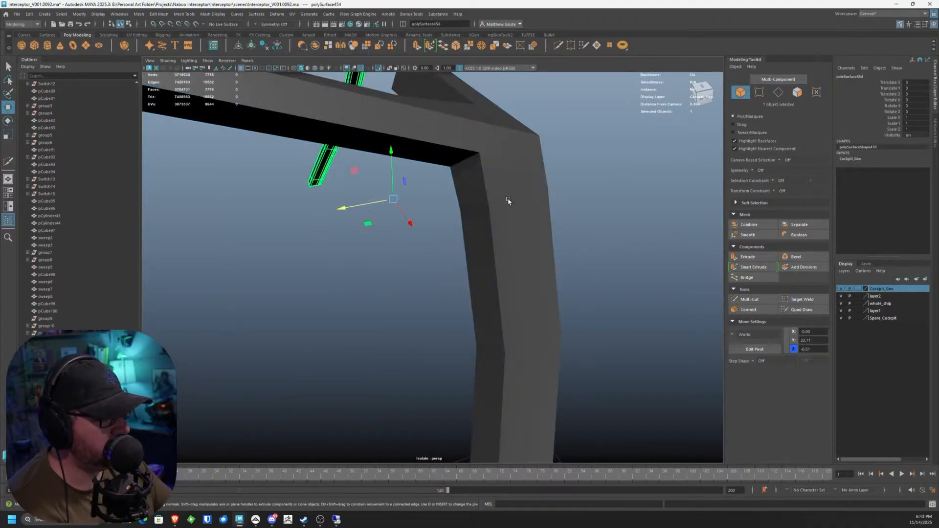
left_click(509, 199)
right_click_drag(508, 200, 503, 164)
double_click(498, 169)
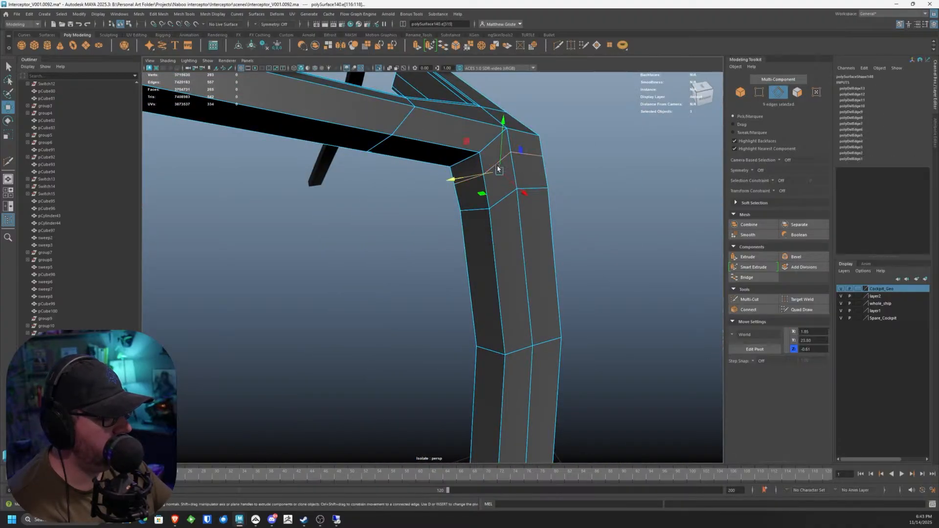
left_click(504, 204, "shift")
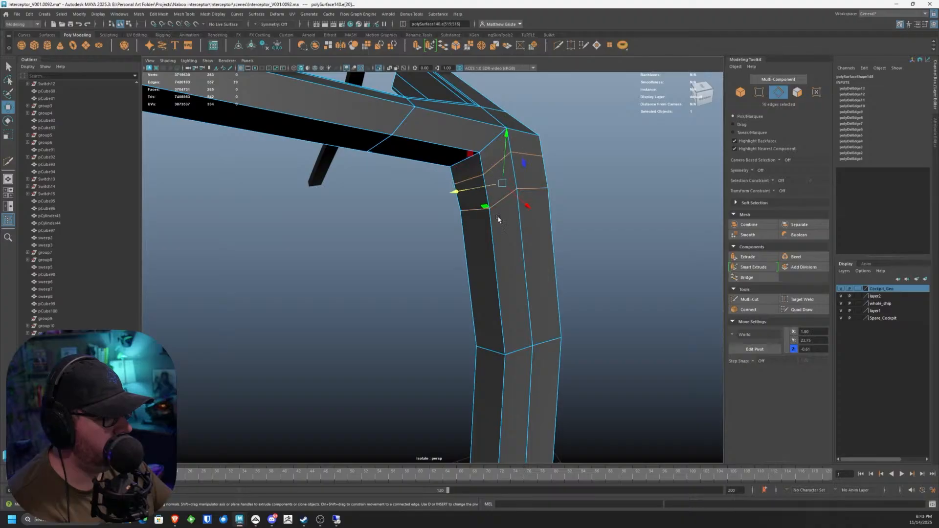
left_click_drag(504, 205, 506, 298, "alt")
middle_click_drag(505, 298, 457, 231, "alt")
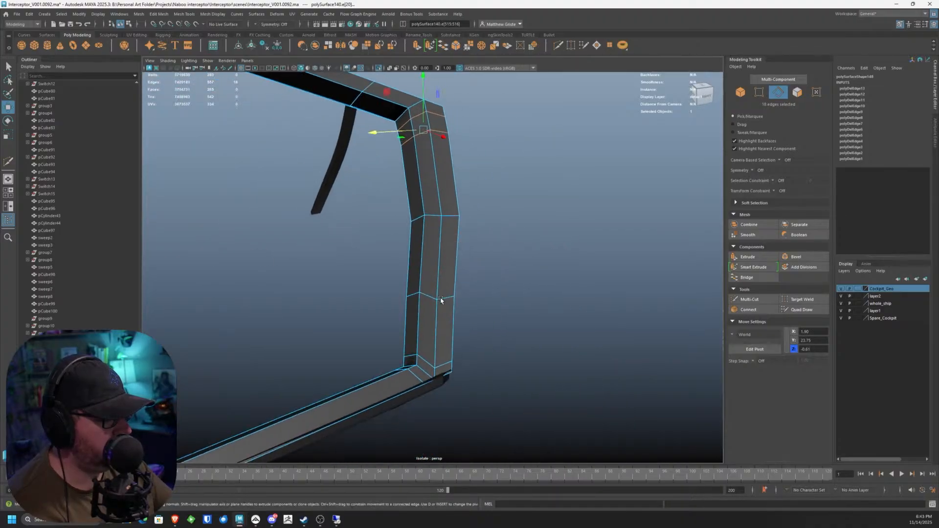
double_click(446, 299, "shift")
middle_click_drag(444, 346, 448, 294, "alt")
scroll(448, 294, "up", 4)
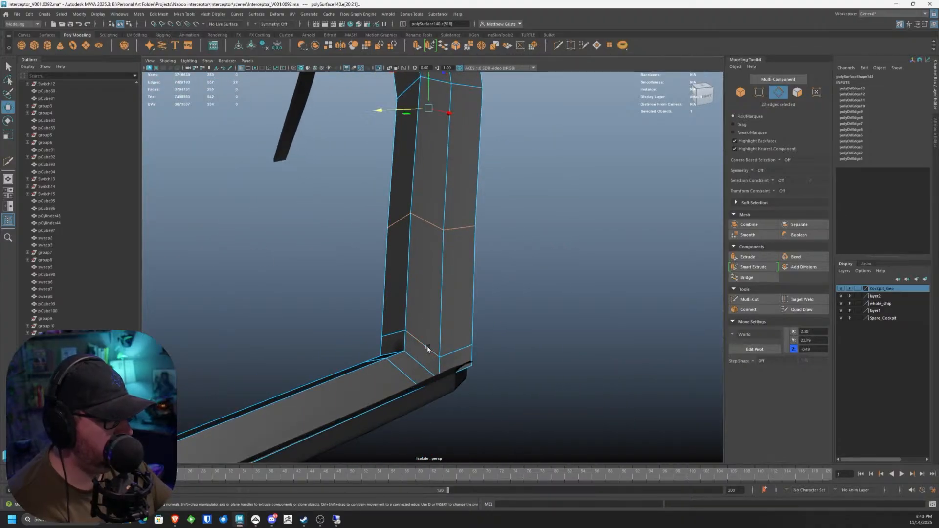
double_click(427, 348, "shift")
double_click(408, 376, "shift")
scroll(407, 377, "down", 5)
left_click_drag(407, 376, 300, 344, "alt")
scroll(315, 271, "up", 5)
left_click_drag(317, 271, 274, 233, "alt")
left_click(263, 230, "shift")
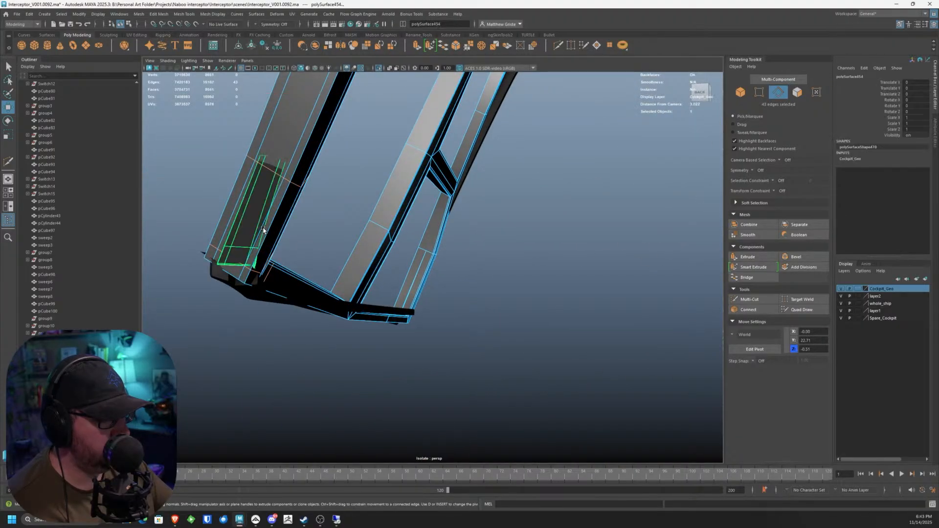
key("ctrl+z")
double_click(294, 152, "shift")
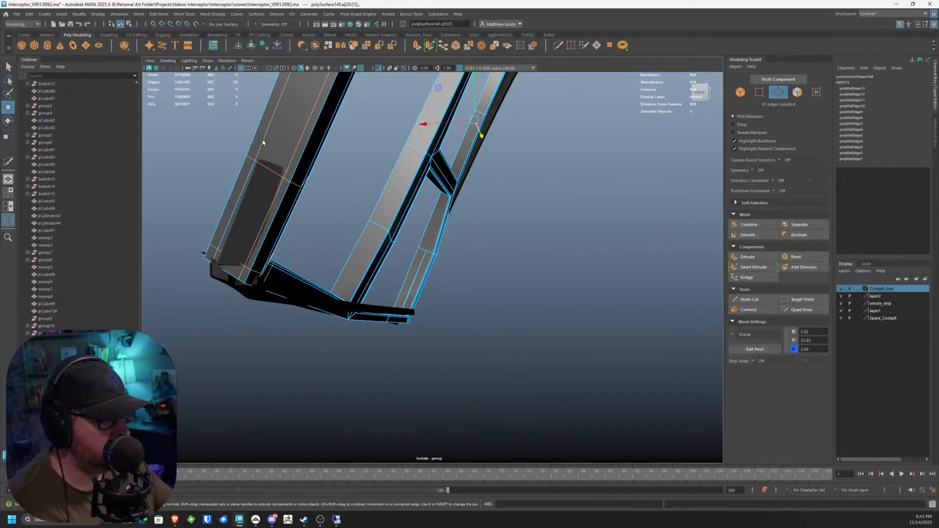
key("ctrl+Delete")
Step: Delete the two lengthwise support edge loops running along the inner face of the front crossbar and the upper side rail
left_click_drag(265, 139, 380, 255, "alt")
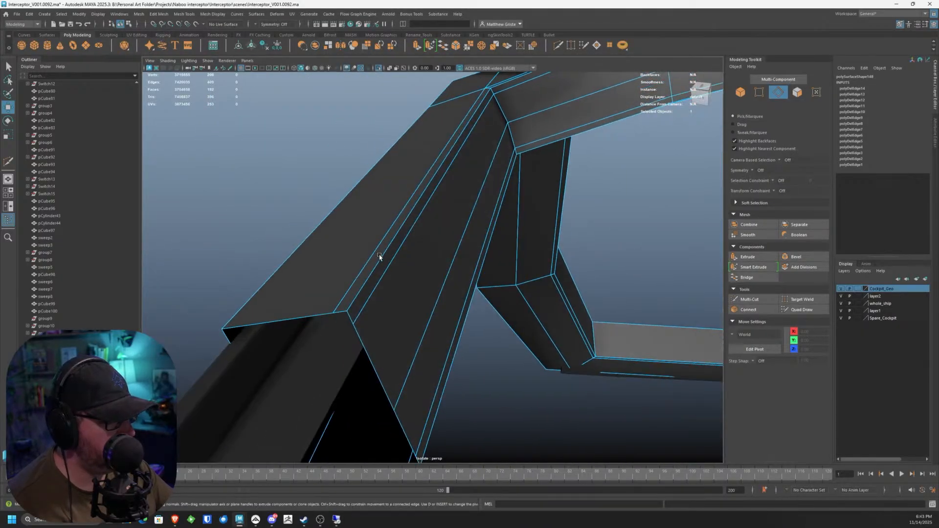
left_click(374, 252)
double_click(392, 258, "shift")
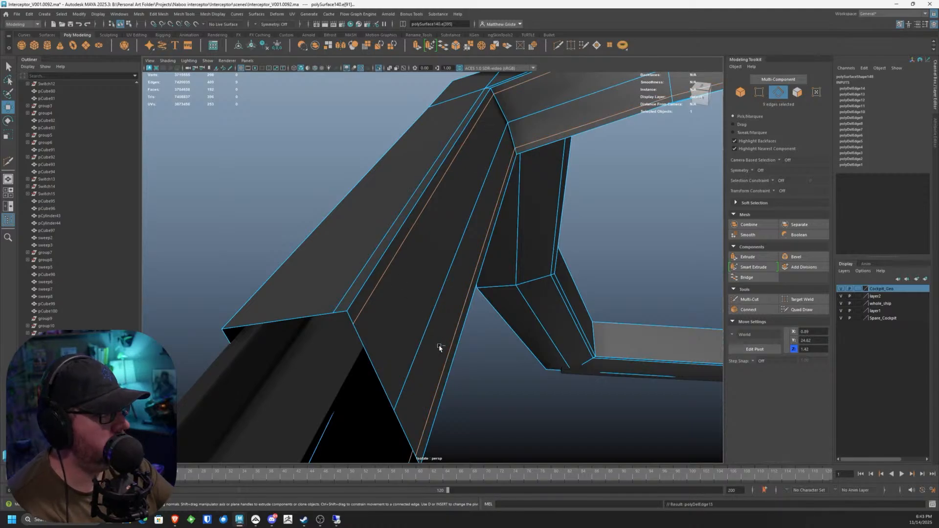
key("ctrl+Delete")
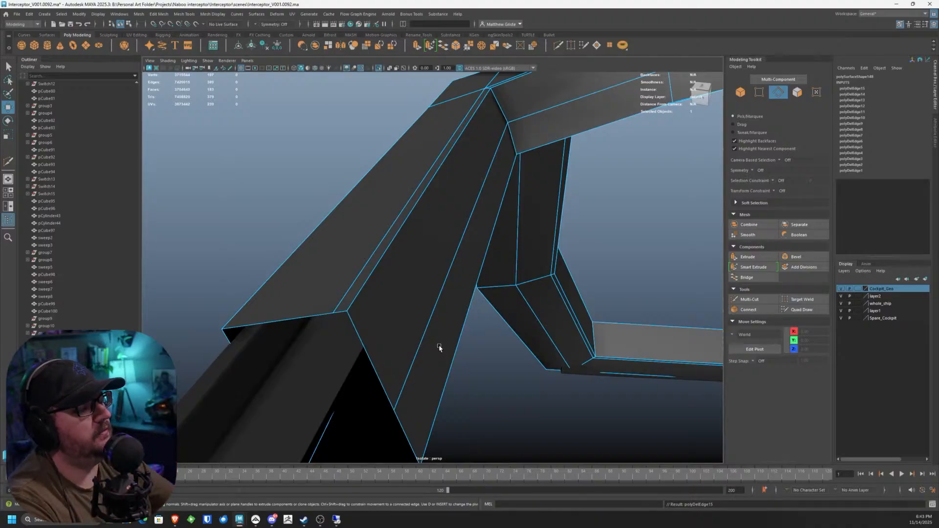
Step: Examine the front joint in smooth mesh preview and return the frame to its unsmoothed display
right_click_drag(440, 347, 444, 277, "alt")
left_click_drag(442, 252, 425, 208, "alt")
left_click_drag(442, 174, 404, 202, "alt")
left_click(460, 210)
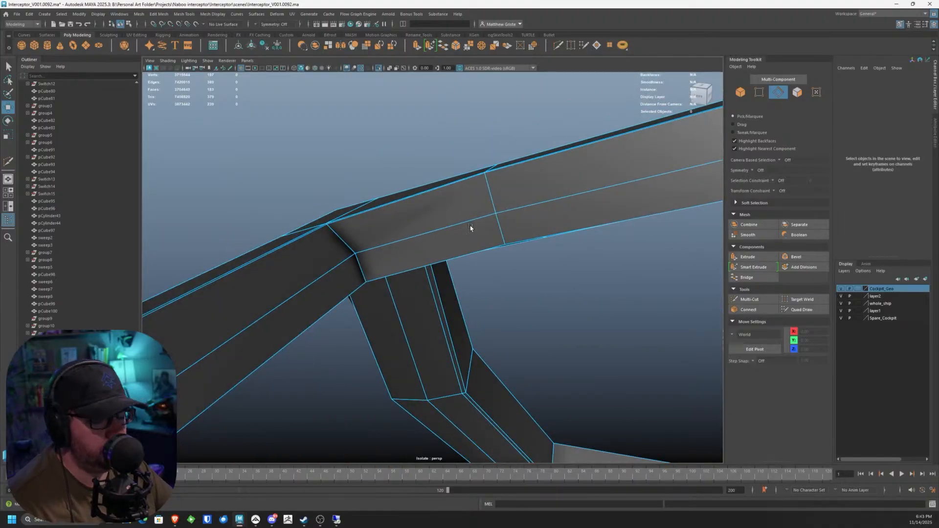
left_click_drag(470, 227, 480, 232, "alt")
key("3")
left_click_drag(518, 267, 594, 279, "alt")
key("1")
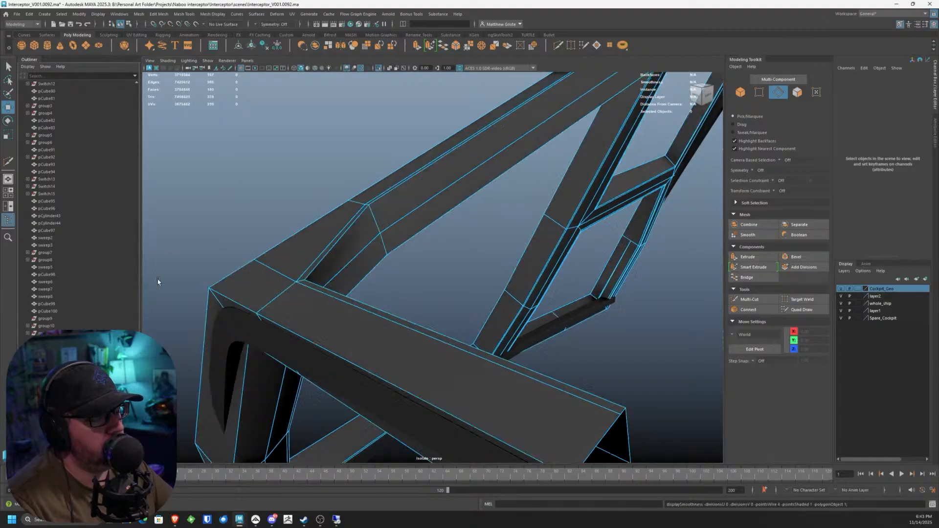
Step: Try a Multi-Cut edge loop across the upper side rail behind the front joint, with an added cut point on it
left_click_drag(537, 186, 470, 257, "alt")
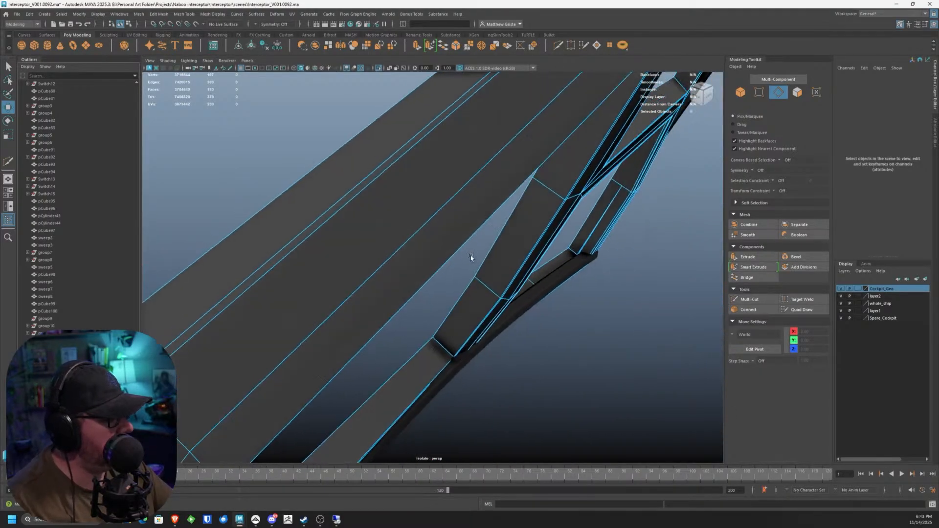
left_click(735, 298)
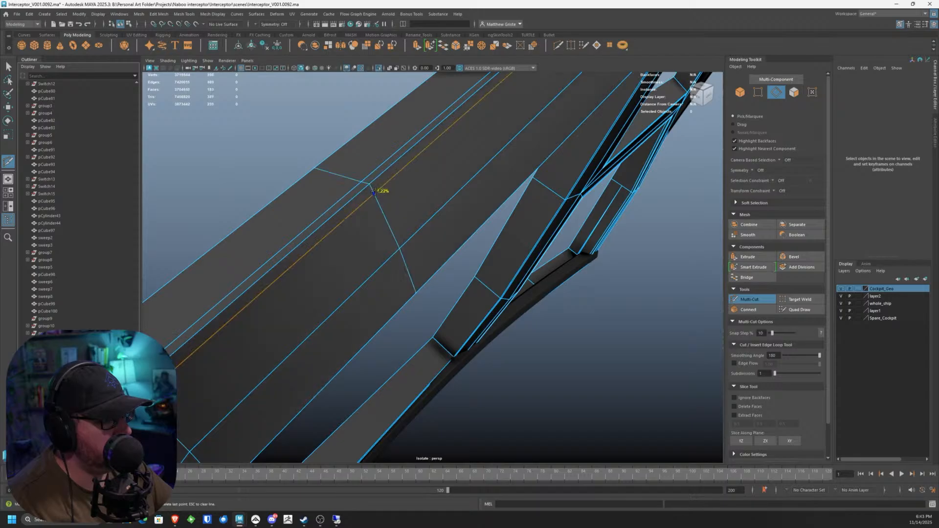
scroll(447, 202, "up", 5)
mouse_move(447, 204)
left_mouse_down("alt")
mouse_move(471, 195)
mouse_move(442, 201)
left_mouse_up("alt")
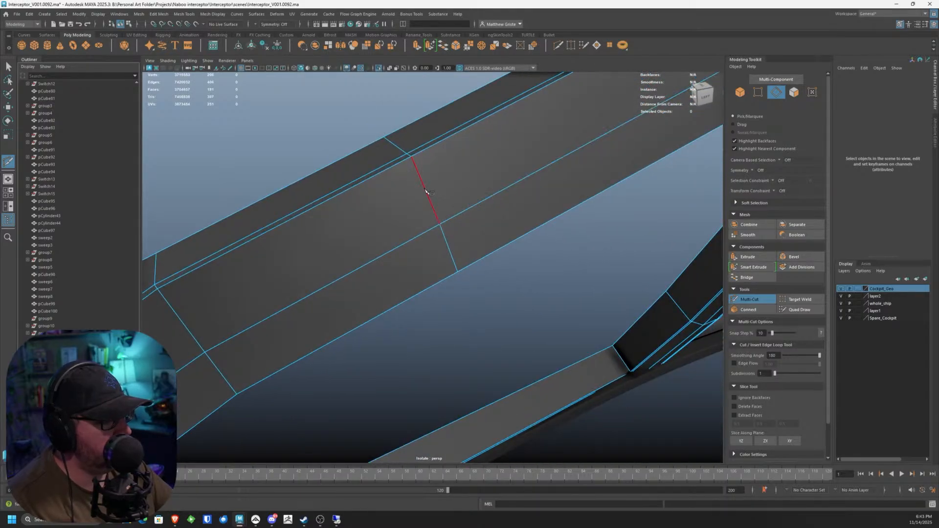
left_click(424, 185)
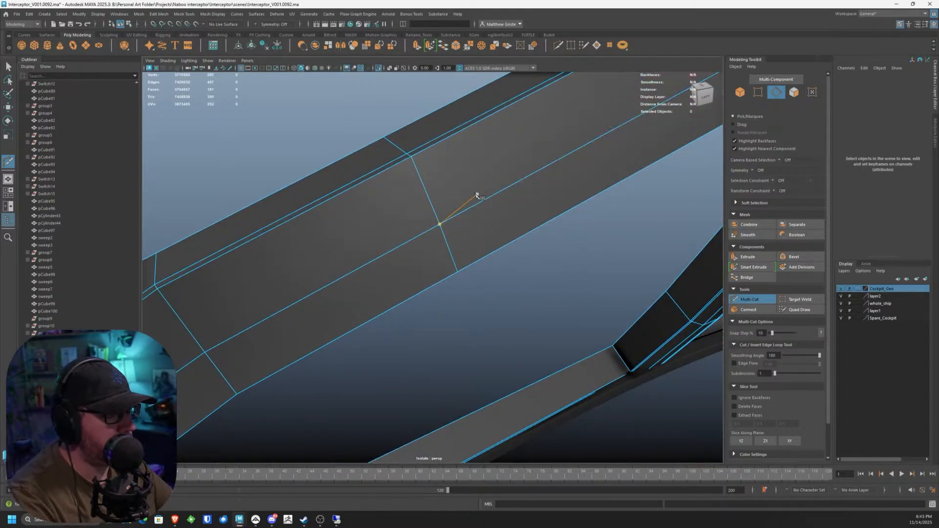
key("q")
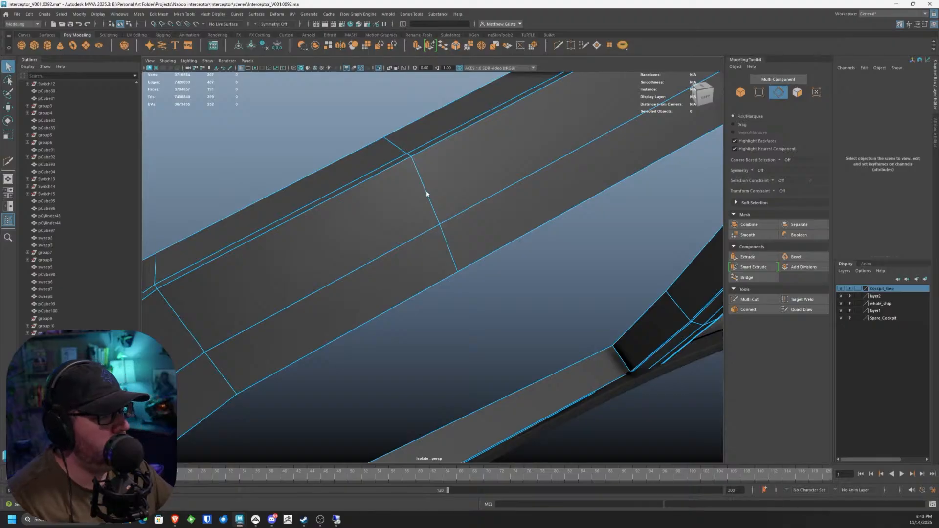
Step: Delete the stray vertex on the newly cut loop, and remove that whole loop from the upper side rail
key("F9")
left_click(424, 187)
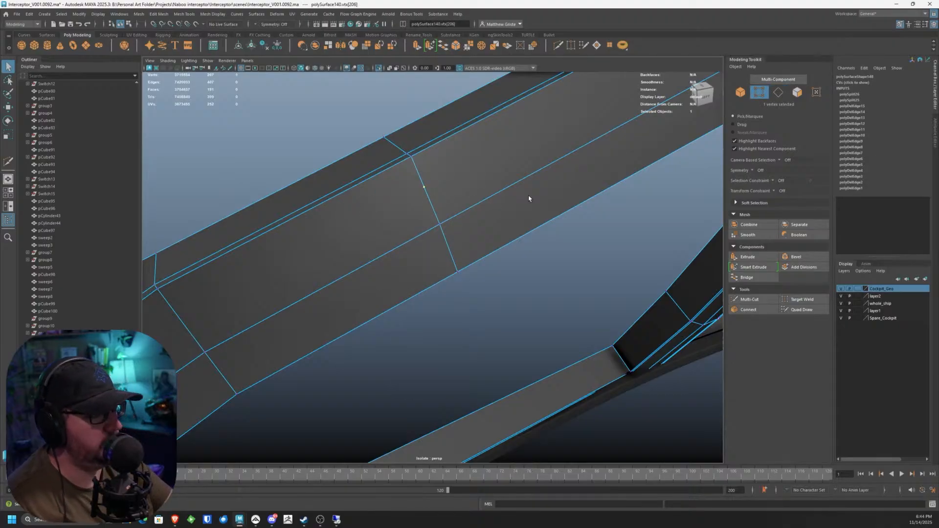
key("Delete")
left_click_drag(525, 195, 424, 188, "alt")
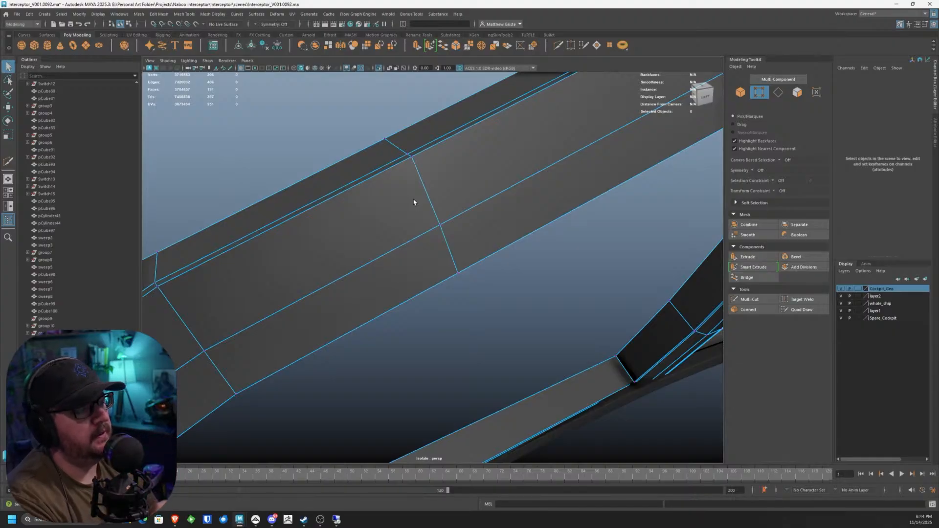
left_click(424, 178)
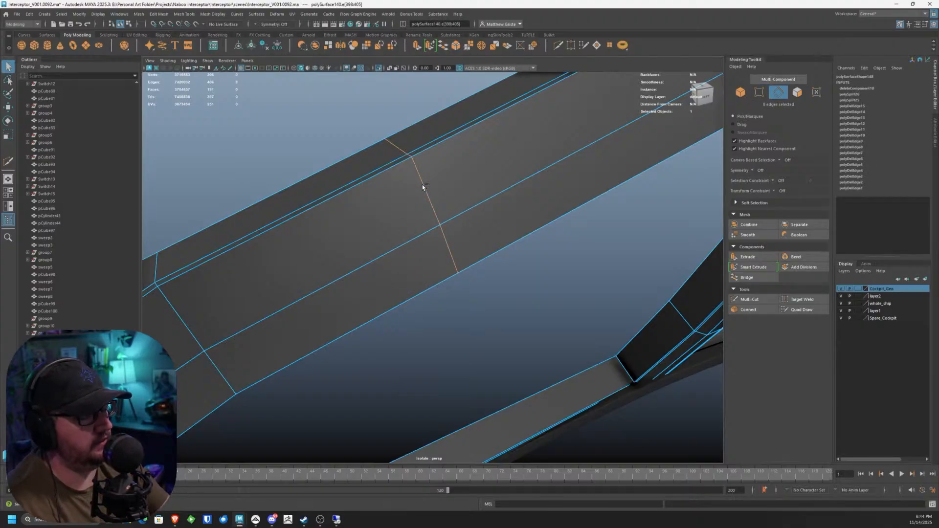
key("Delete")
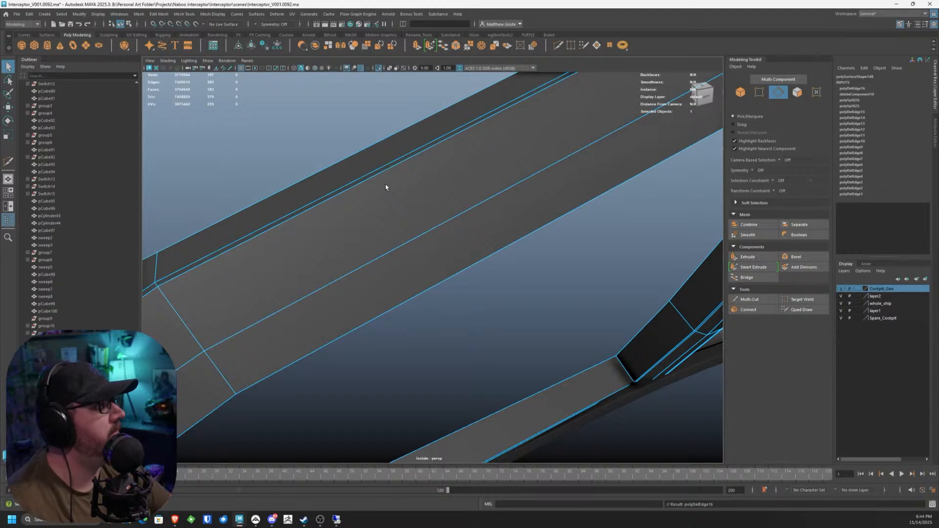
Step: Delete another support edge loop at the upper front joint, removing its vertices along with the edges
scroll(402, 188, "down", 8)
left_click_drag(377, 194, 464, 190, "alt")
mouse_move(437, 250)
left_mouse_down("alt")
mouse_move(419, 266)
mouse_move(429, 245)
left_mouse_up("alt")
right_click_drag(411, 214, 404, 195)
double_click(410, 197)
left_click_drag(409, 196, 433, 314, "alt")
key("Delete")
key("ctrl+z")
key("ctrl+Delete")
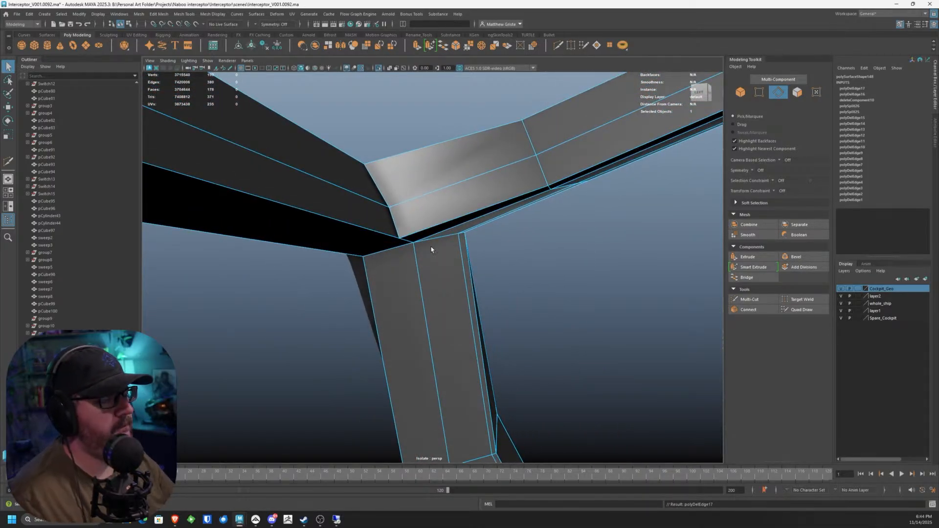
Step: Delete the middle lengthwise edge loop running along the inner face of the front crossbar and upper side rail
left_click_drag(430, 246, 491, 239, "alt")
left_click_drag(402, 226, 477, 286, "alt")
left_click(340, 224)
Step: Reposition the two lower vertices at the front crossbar's open centre end
left_click_drag(451, 364, 422, 301)
right_click_drag(430, 296, 439, 294)
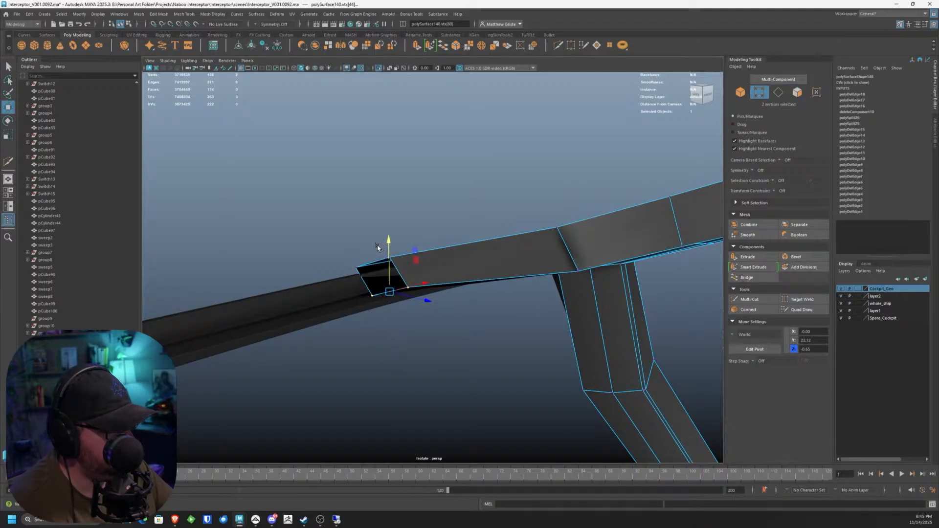
left_click_drag(420, 284, 590, 285, "alt")
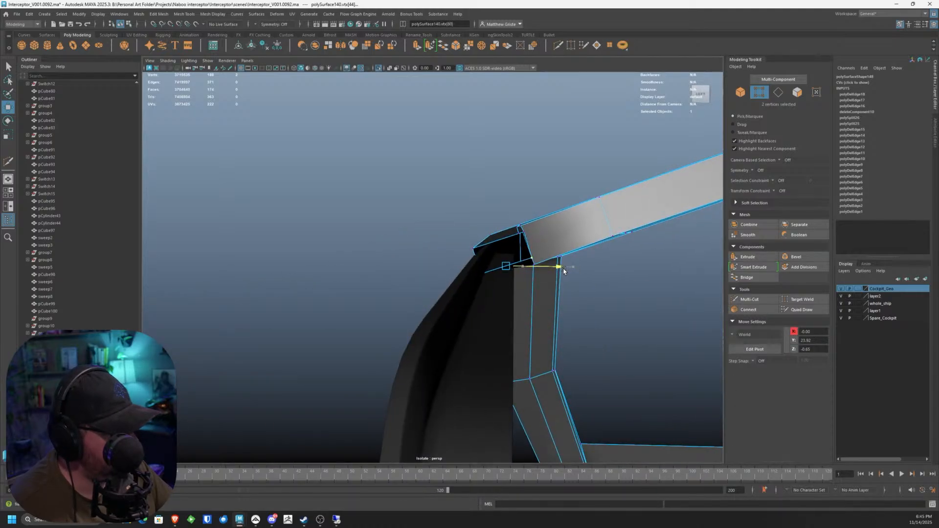
left_click_drag(566, 272, 563, 270)
left_click_drag(562, 271, 513, 284, "alt")
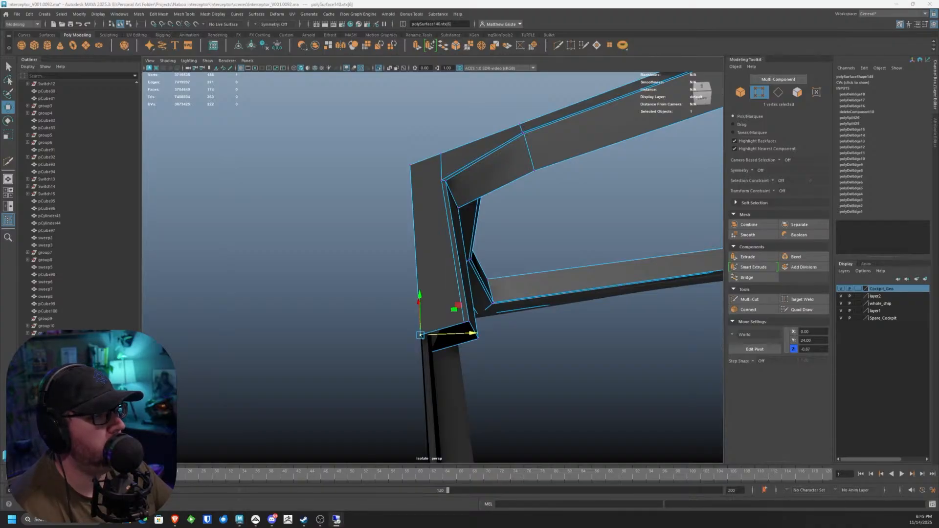
Step: Delete the lengthwise support edge loop beside the front post's edge, continuing along the underside of the upper side rail
left_click_drag(470, 267, 401, 235, "alt")
middle_click_drag(531, 264, 415, 216, "alt")
left_click_drag(415, 216, 408, 184, "alt")
right_click_drag(409, 185, 411, 194)
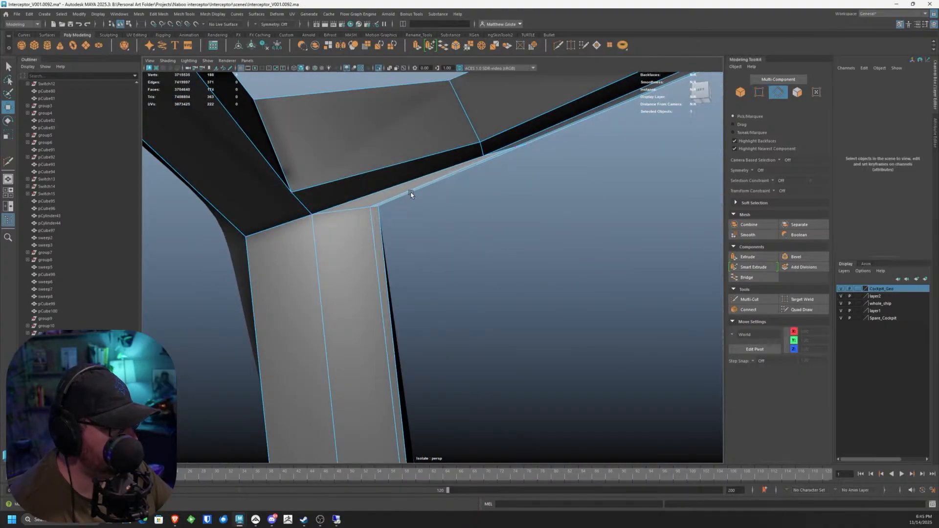
double_click(404, 192)
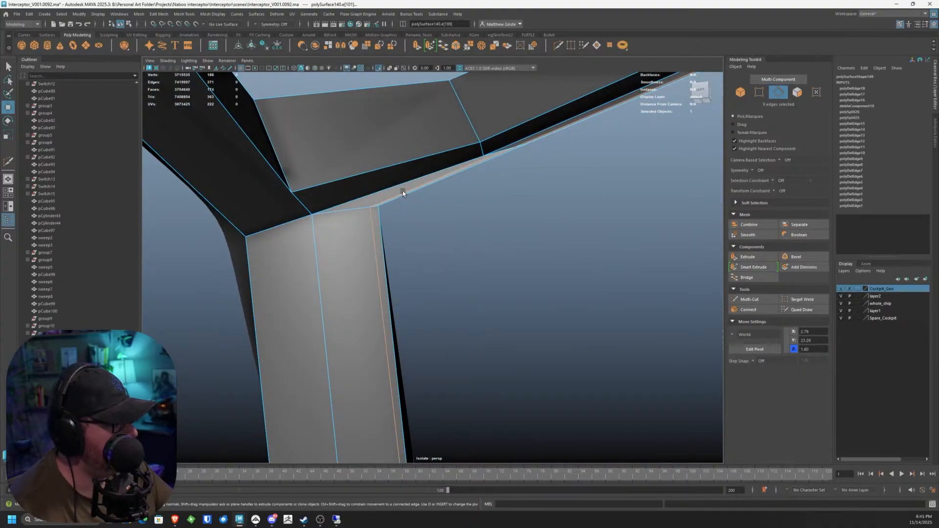
key("Delete")
Step: Adjust the short cross edge on the upper side rail's underside, close to its joint with the front post
left_click_drag(403, 191, 503, 174, "alt")
right_click_drag(503, 175, 521, 145)
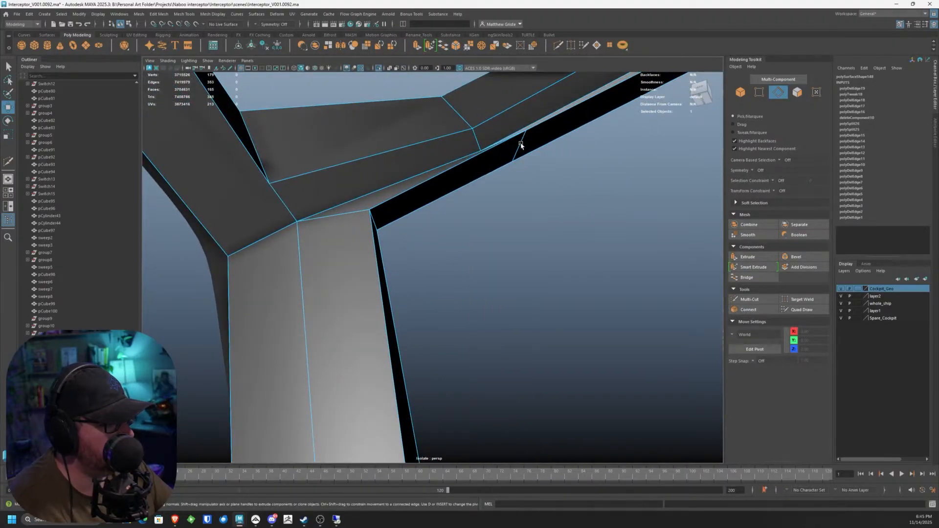
left_click_drag(522, 149, 485, 176)
left_click_drag(485, 176, 556, 196, "alt")
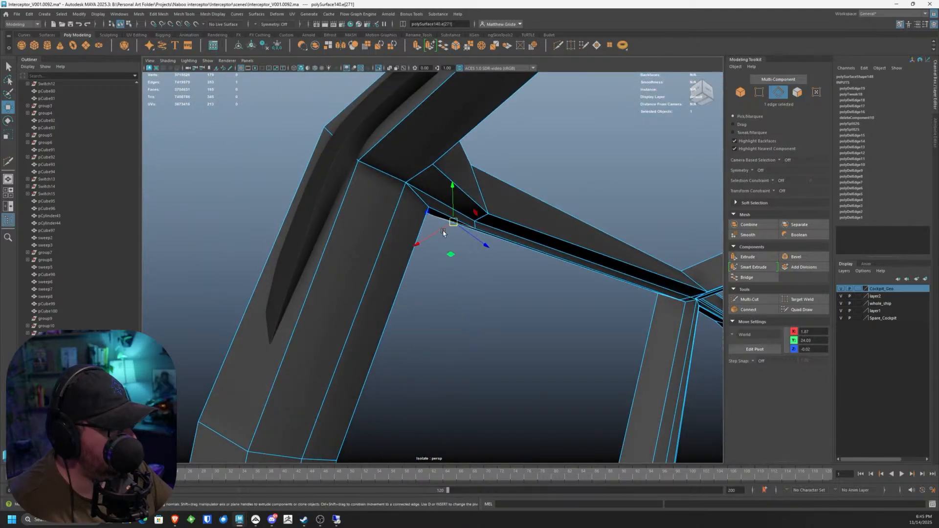
left_click_drag(480, 233, 423, 230, "alt")
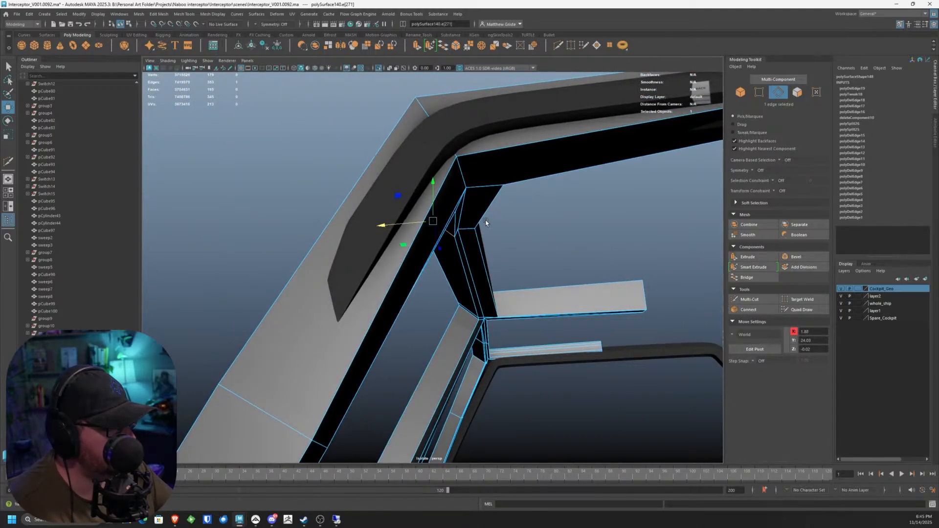
left_click_drag(485, 222, 391, 205, "alt")
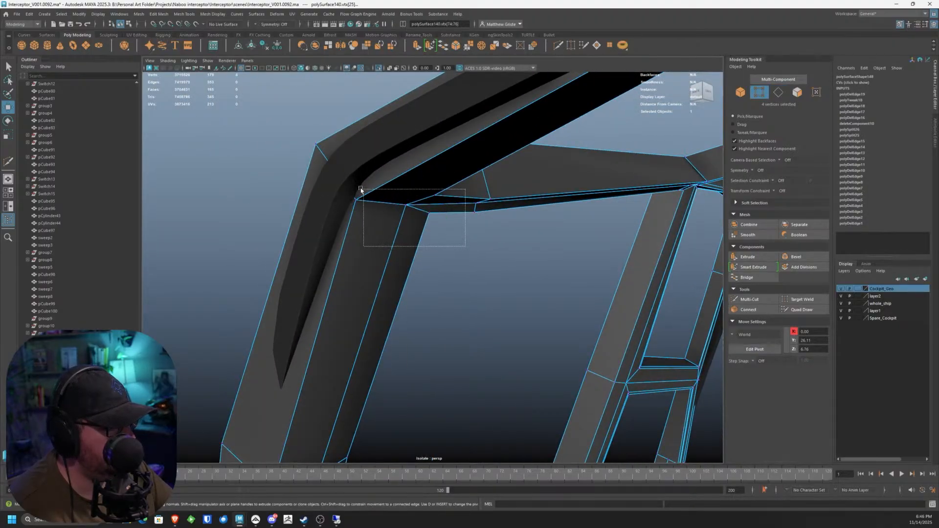
Step: Undo the trial vertex changes at the joint of rail and front post, and move its four inner vertices slightly up and sideways
left_click_drag(441, 207, 480, 206, "alt")
key("ctrl+z")
key("ctrl+z")
key("ctrl+z")
key("ctrl+z")
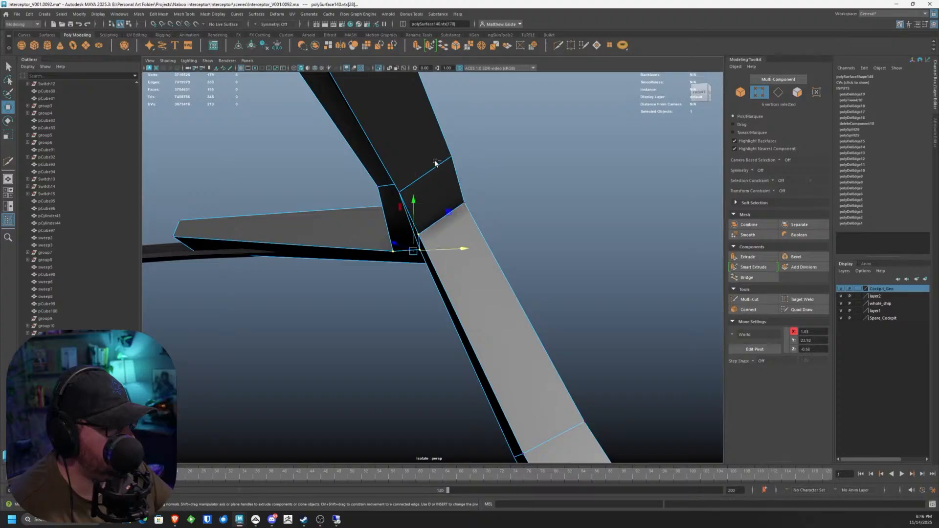
key("ctrl+z")
key("ctrl+z")
left_click_drag(393, 193, 389, 168)
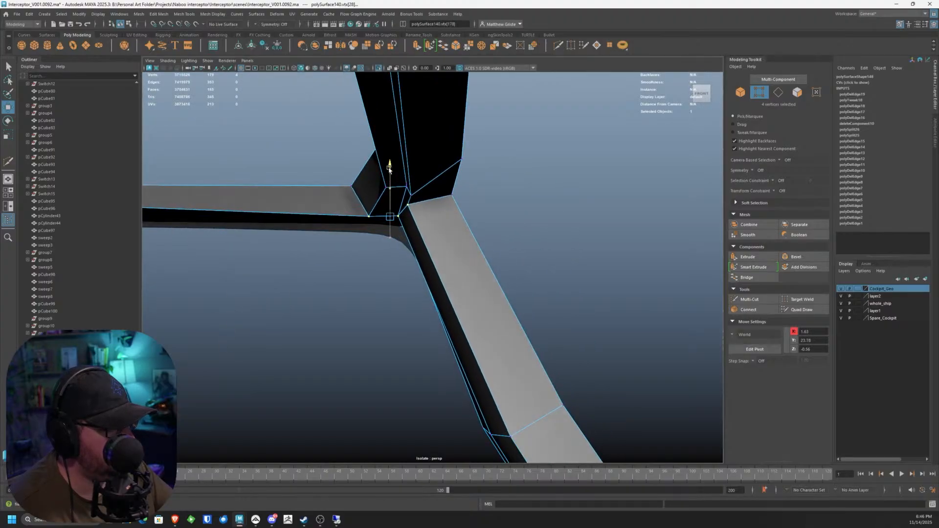
left_click_drag(441, 217, 445, 218)
Step: Adjust the vertices and the short cross edge at the bend halfway down the front post
middle_click_drag(503, 309, 471, 165, "alt")
left_click_drag(472, 166, 377, 267, "alt")
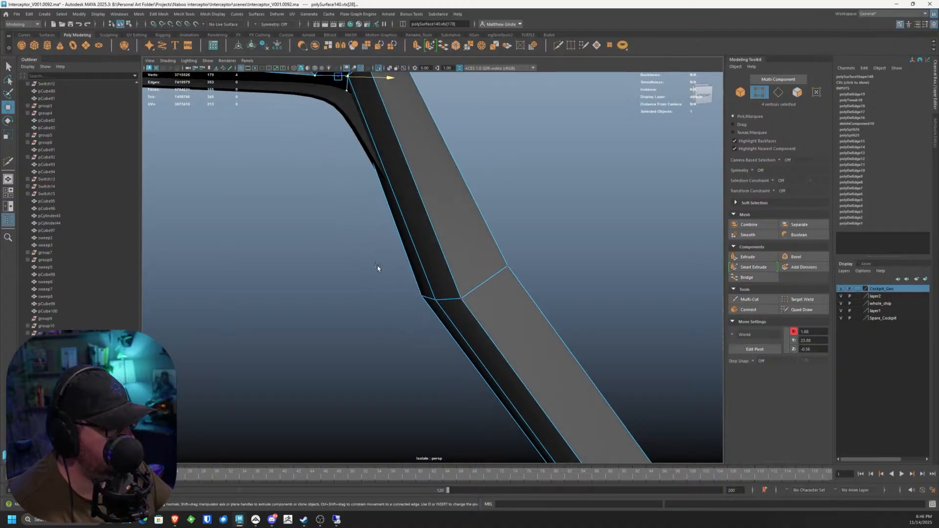
left_click_drag(473, 300, 536, 277)
left_click_drag(513, 280, 262, 213, "alt")
left_click_drag(456, 300, 587, 326)
right_click_drag(484, 274, 484, 254)
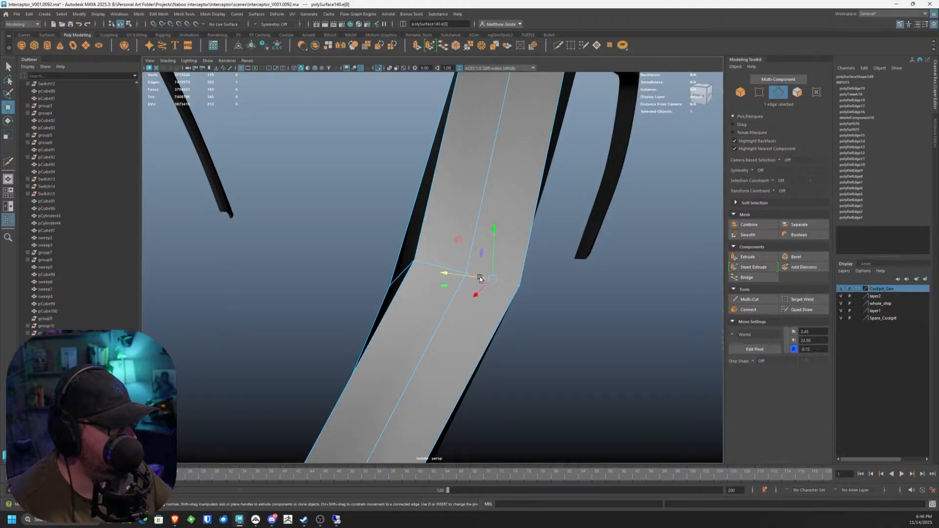
left_click_drag(427, 267, 477, 240)
right_click_drag(477, 240, 467, 220)
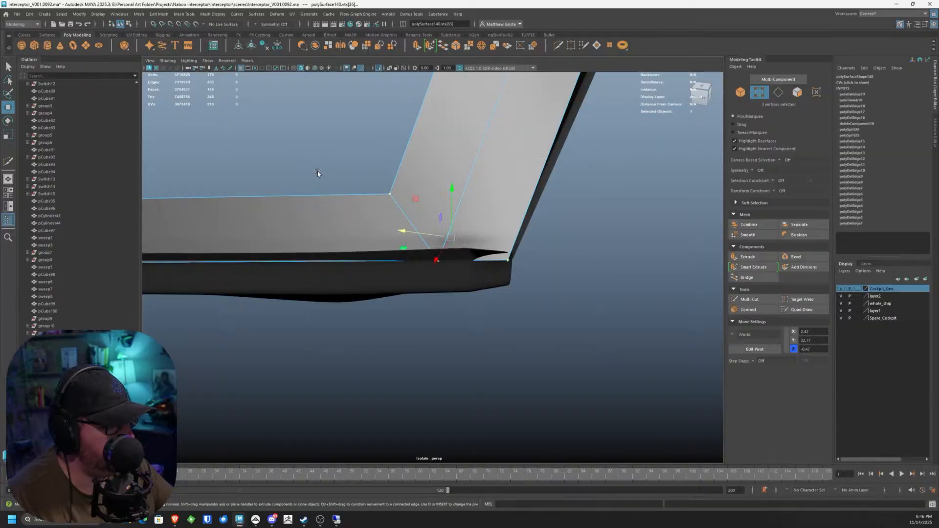
Step: Nudge the vertices at the front post's joint with the lower side rail slightly up, checking the corner from both sides
left_click_drag(318, 172, 472, 198, "alt")
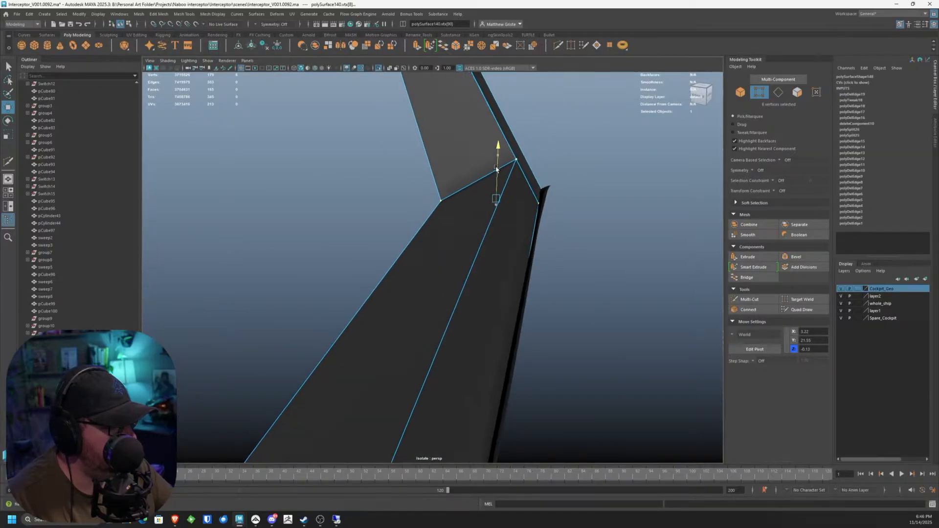
left_click_drag(496, 168, 495, 161)
left_click_drag(572, 193, 351, 170, "alt")
left_click_drag(400, 204, 431, 262, "alt")
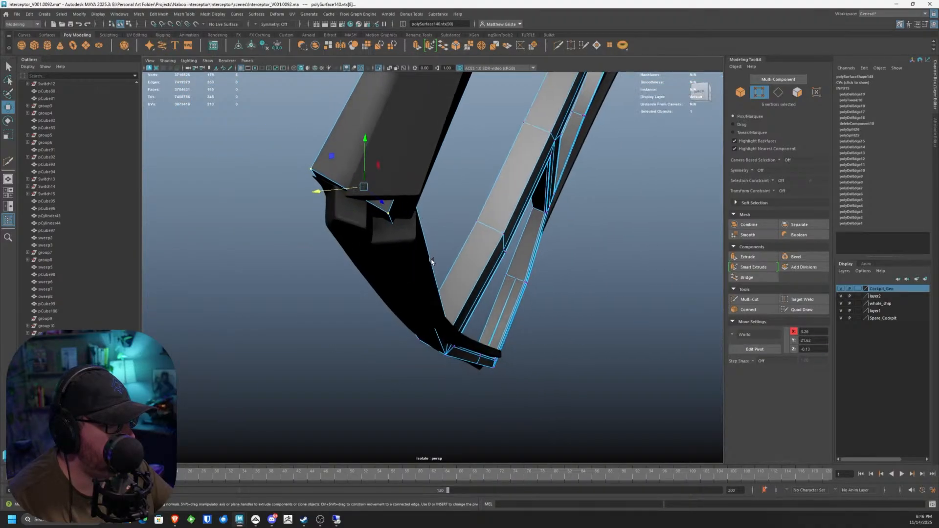
left_click_drag(396, 188, 355, 210, "alt")
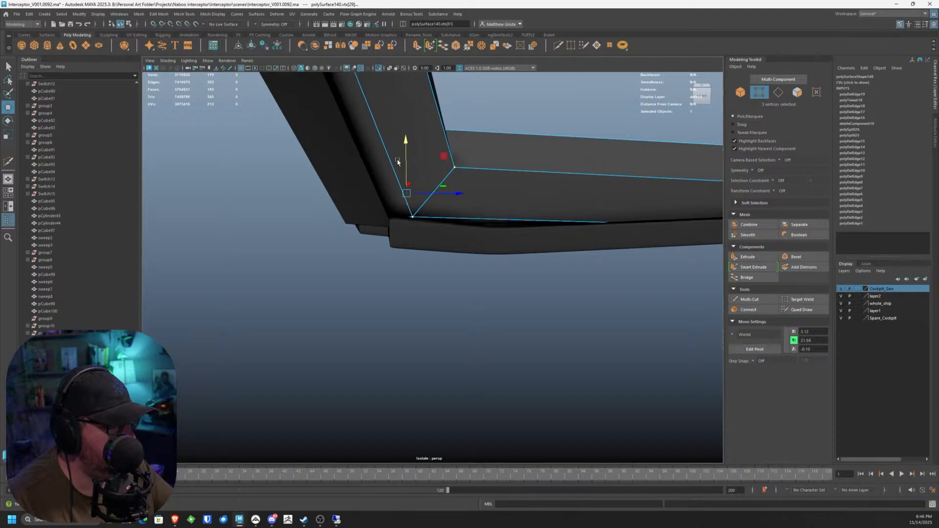
left_click_drag(398, 162, 435, 169, "alt")
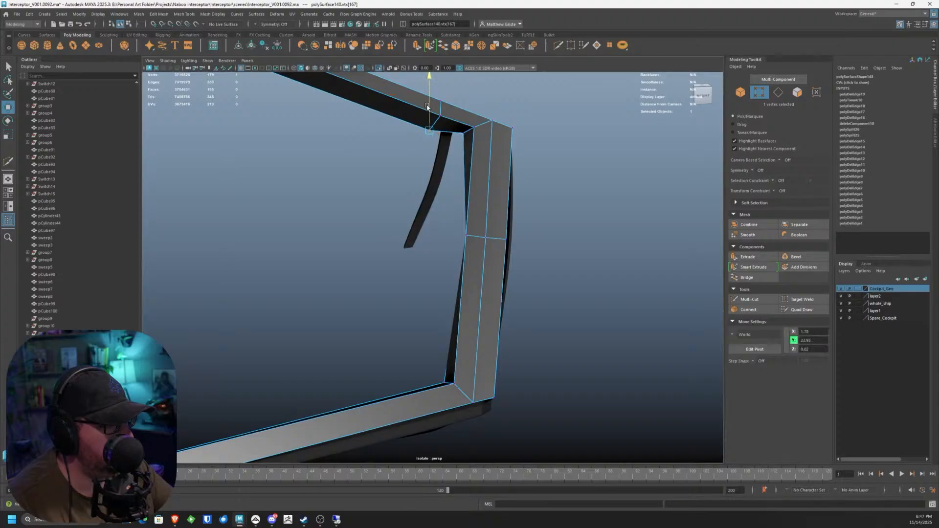
Step: Adjust the underside vertices at the upper corner of the frame, where the front post meets the rail above it
left_click_drag(427, 101, 469, 220, "alt")
left_click_drag(485, 208, 453, 176)
left_click_drag(455, 176, 499, 146, "alt")
left_click_drag(473, 147, 486, 277)
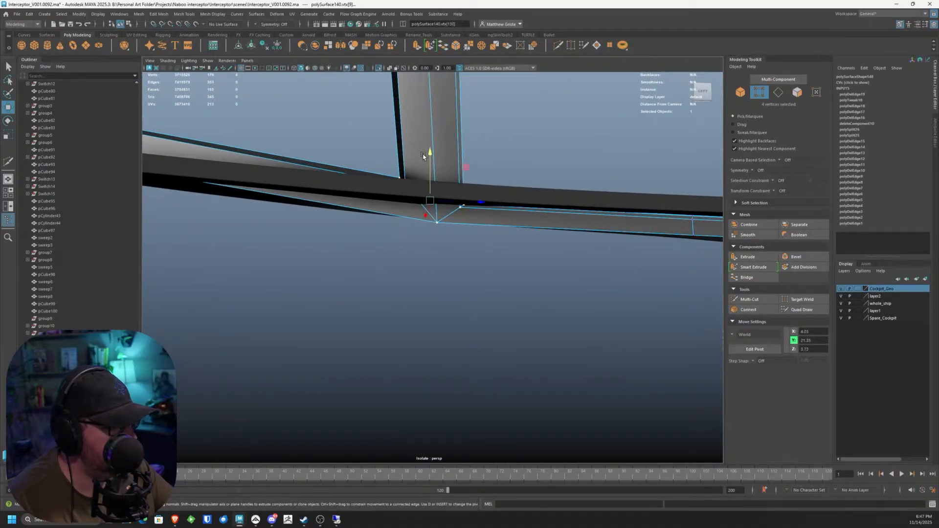
Step: Undo the trial moves at the middle post's joint with the lower side rail and readjust the height of its eight vertices
left_click_drag(424, 156, 497, 102)
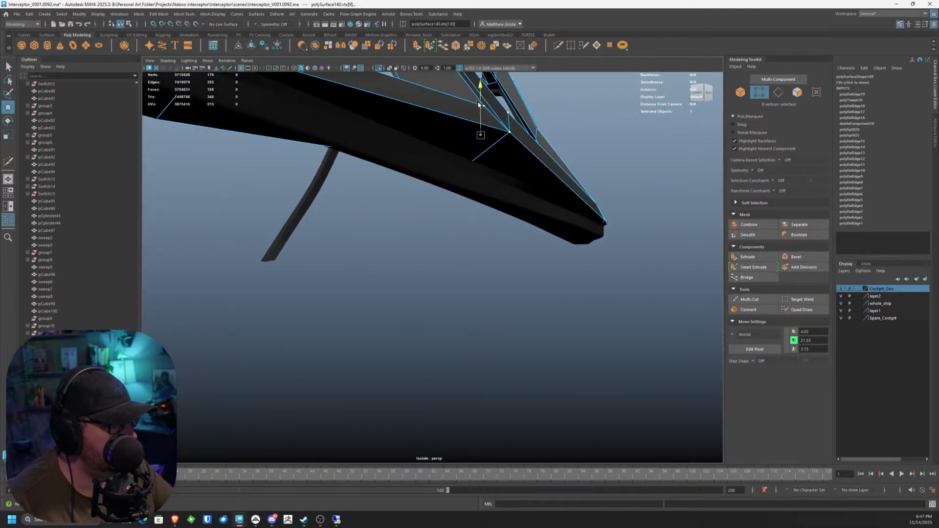
key("ctrl+z")
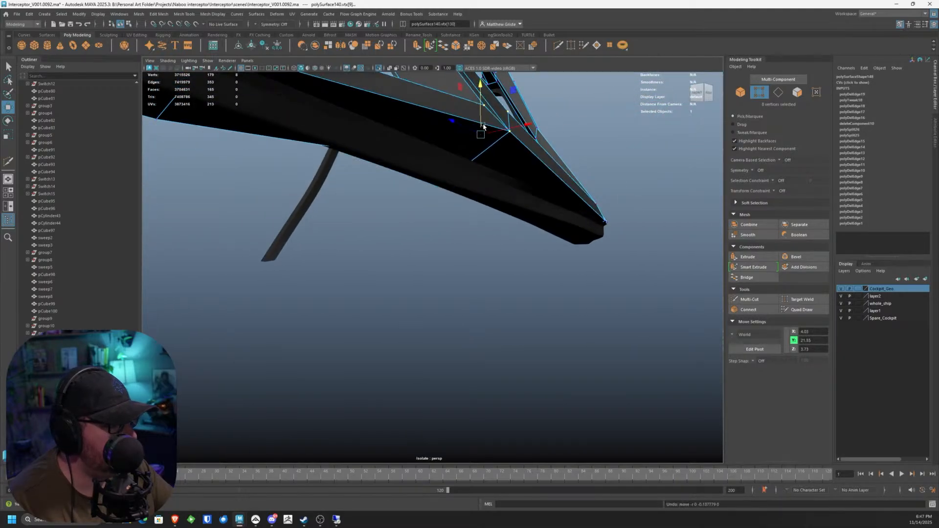
key("ctrl+z")
left_click_drag(493, 126, 428, 154, "alt")
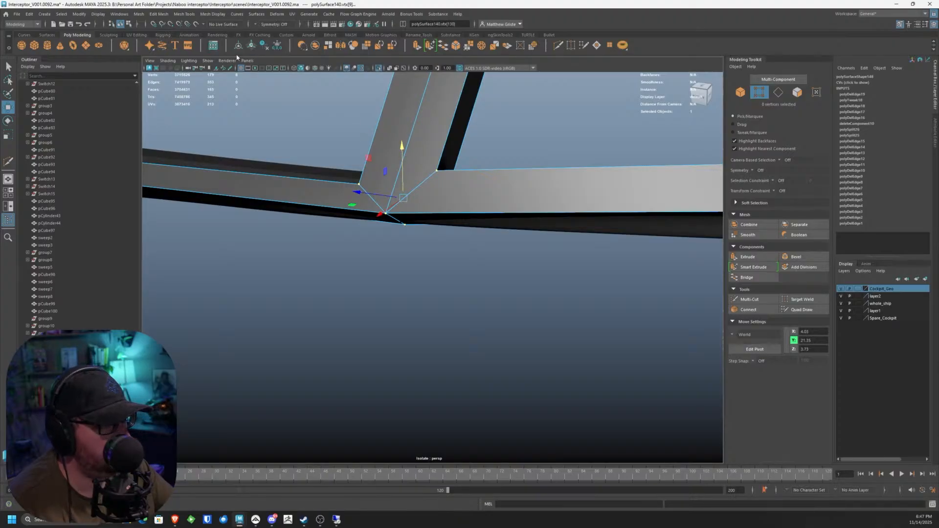
left_click_drag(401, 177, 341, 178, "alt")
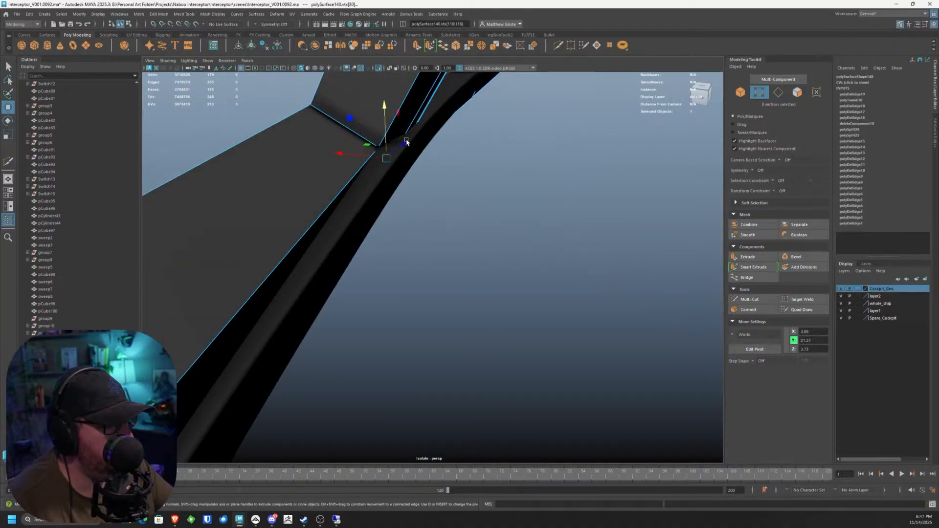
left_click_drag(406, 142, 584, 179, "alt")
key("ctrl+z")
left_click_drag(428, 238, 428, 240)
left_click_drag(428, 239, 453, 247, "alt")
Step: Reposition the vertices of the cross edge midway along the lower side rail, between the middle and rear posts
left_click(438, 226)
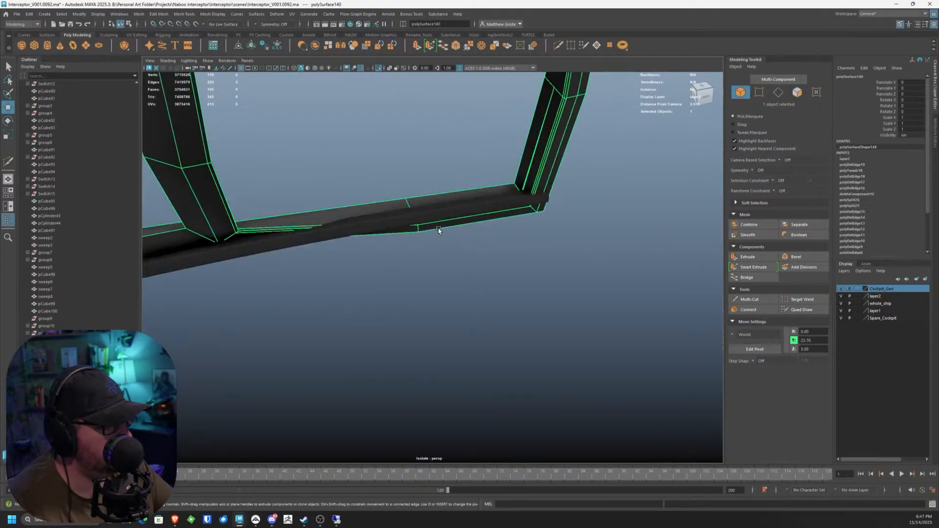
right_click_drag(438, 227, 403, 227)
left_click_drag(447, 274, 406, 214)
left_click_drag(406, 214, 417, 207, "alt")
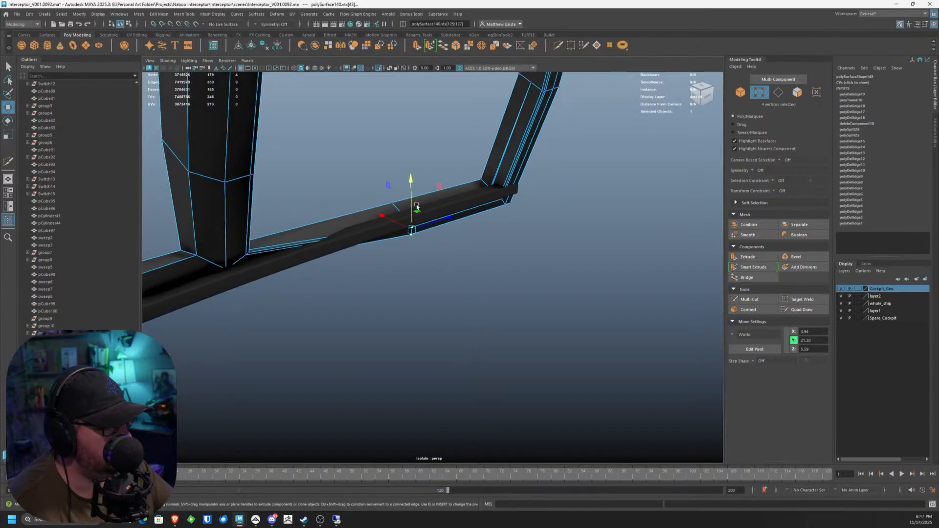
left_click_drag(403, 168, 369, 242)
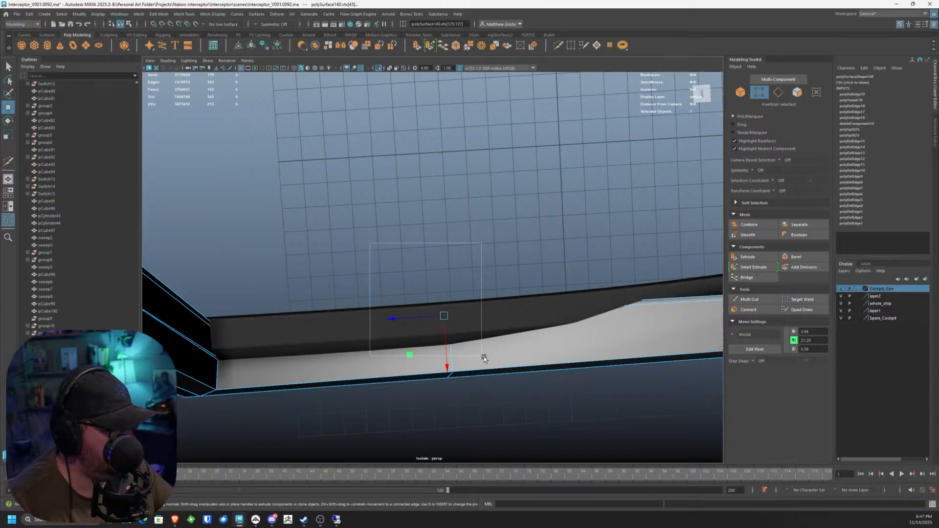
left_click_drag(483, 357, 483, 357)
left_click_drag(483, 357, 447, 228, "alt")
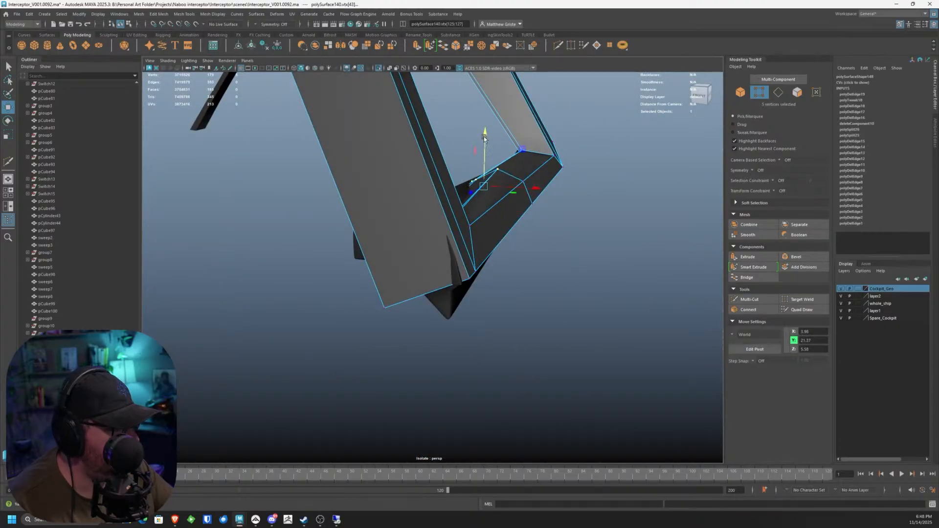
left_click_drag(483, 137, 368, 145, "alt")
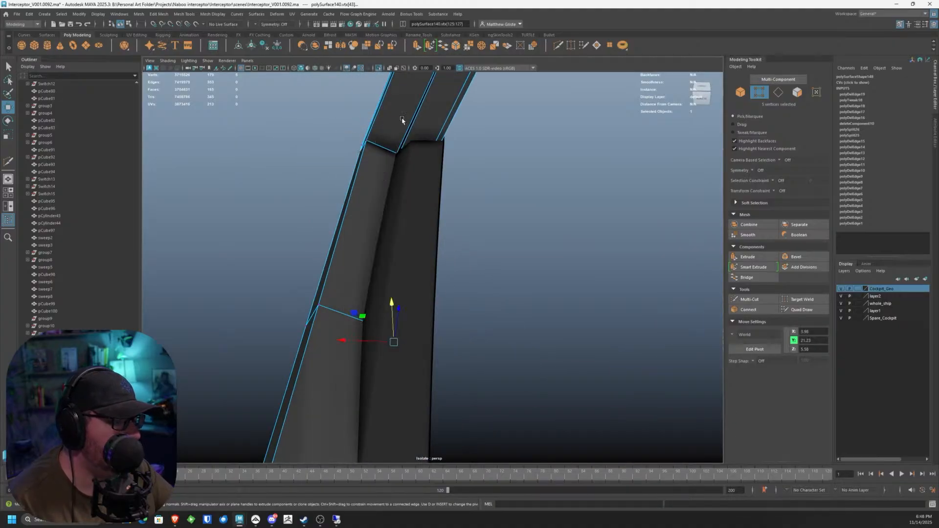
Step: Isolate the canopy frame and target-weld the two neighbouring centre vertices on the lower side rail's underside at the middle post joint
key("F8")
key("1")
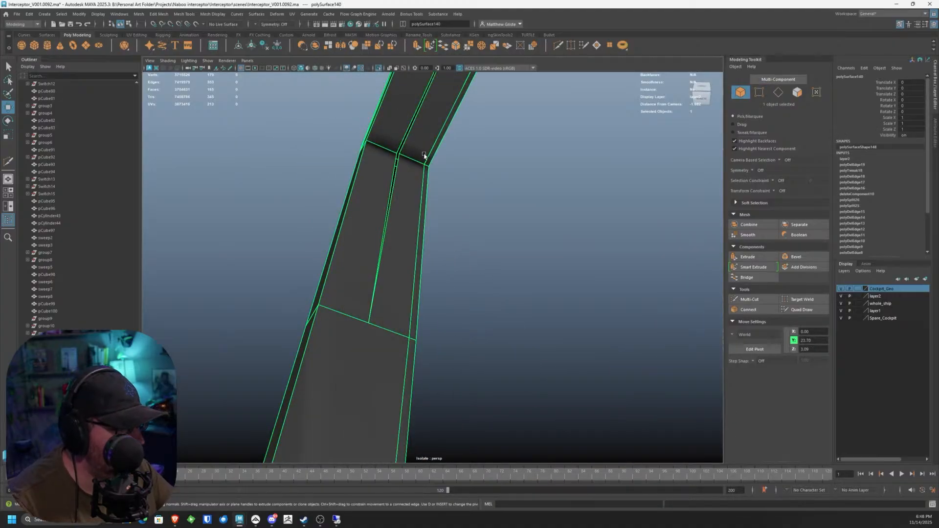
left_click_drag(425, 155, 528, 225, "alt")
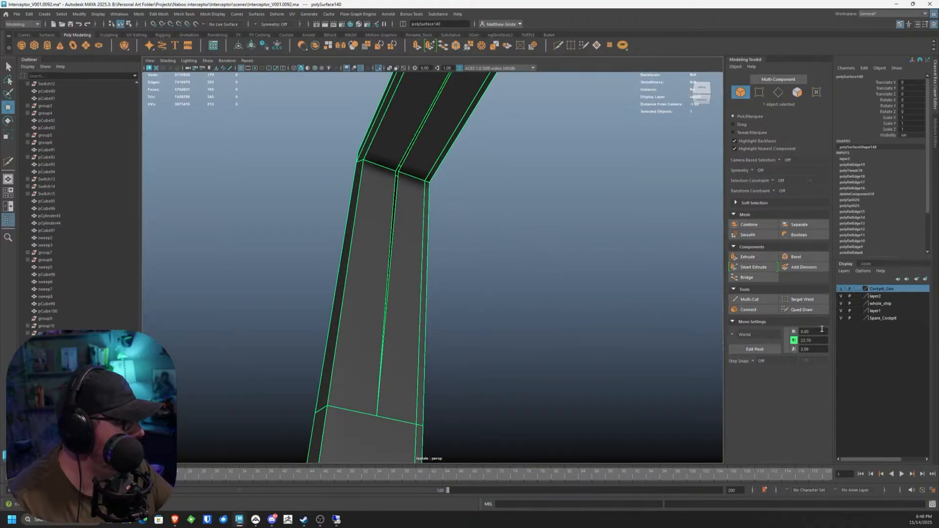
left_click(802, 300)
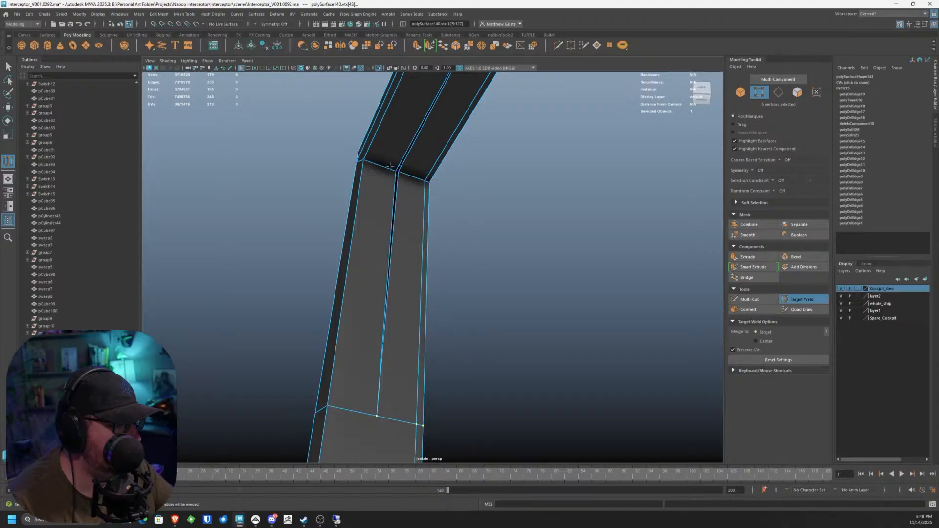
key("ctrl+z")
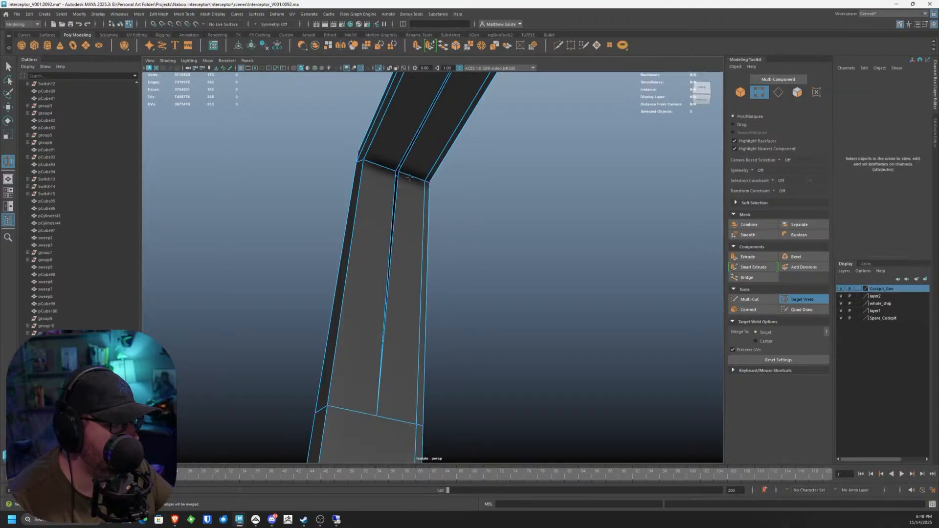
left_click_drag(390, 168, 395, 171)
key("q")
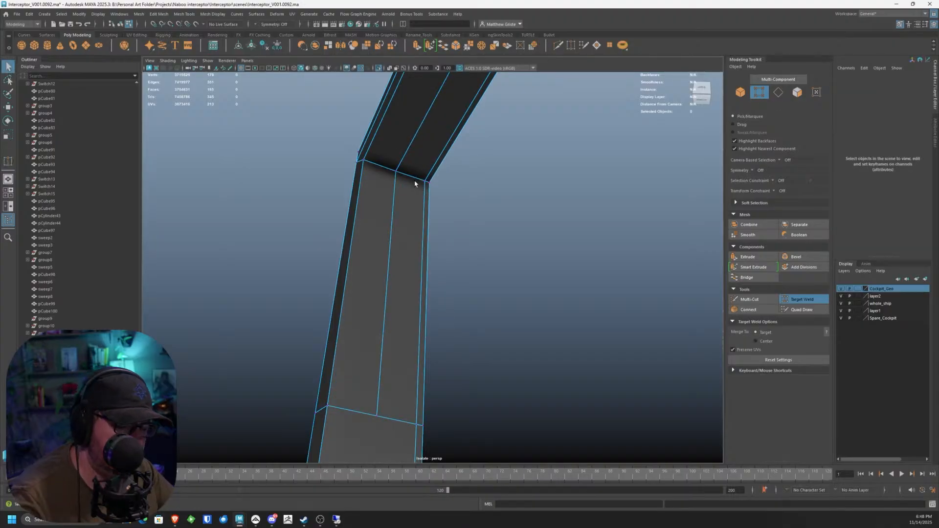
Step: Delete the lengthwise centre edge running through the middle post joint on the lower side rail's underside
right_click_drag(404, 177, 403, 157)
double_click(395, 190)
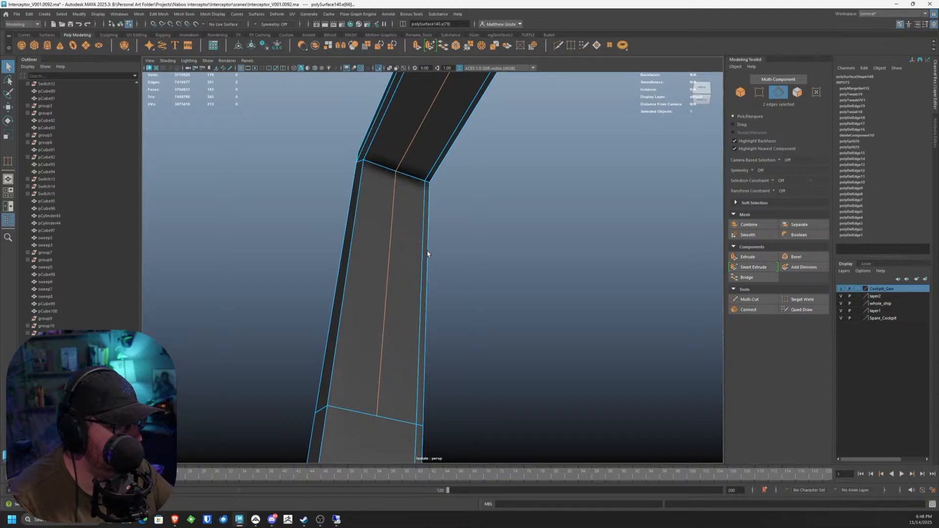
key("Delete")
right_click_drag(426, 252, 386, 283, "alt")
left_click_drag(386, 284, 469, 293, "alt")
middle_click_drag(518, 312, 522, 314, "alt")
left_click_drag(521, 314, 482, 266, "alt")
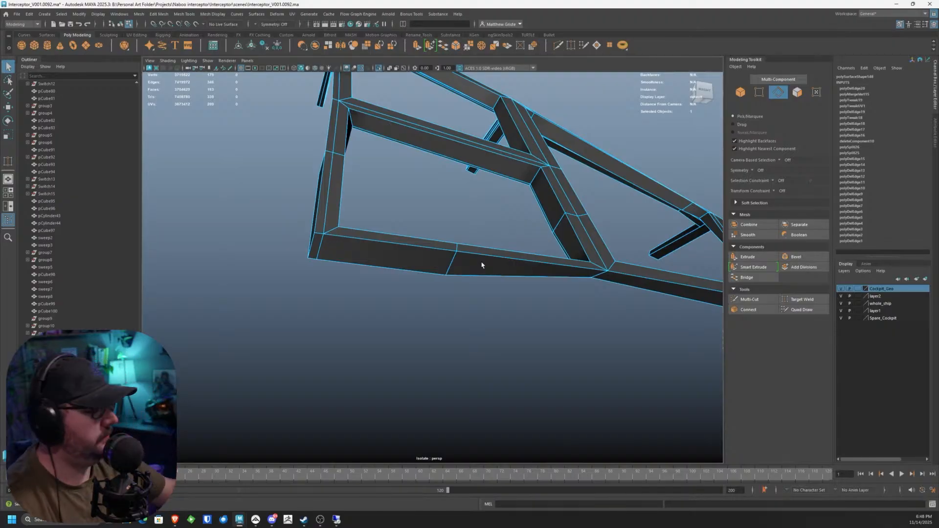
Step: Turn off the viewport isolation, select the canopy frame and check its lower side rail against the hull and cockpit interior
left_click_drag(482, 266, 463, 202, "alt")
right_click_drag(463, 202, 427, 202)
left_click_drag(459, 247, 440, 298)
left_click(203, 60)
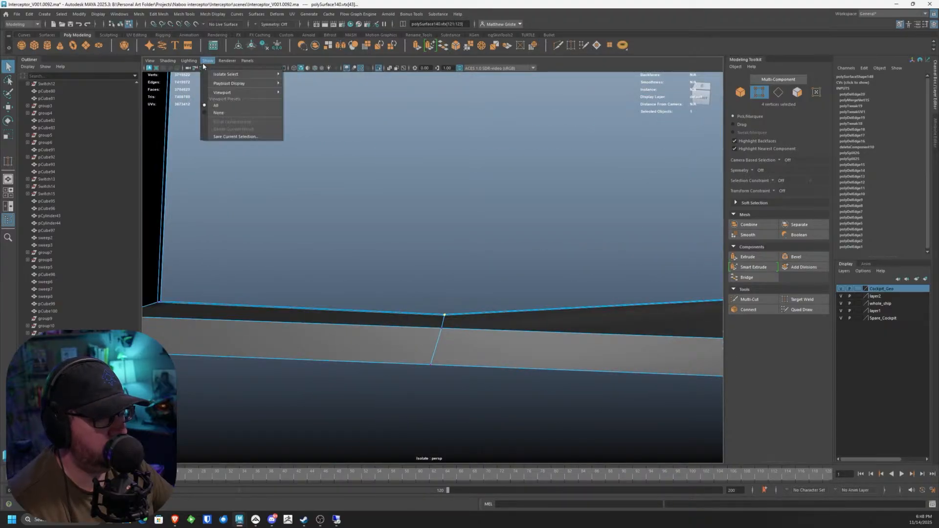
mouse_move(265, 74)
left_click(313, 74)
left_click_drag(453, 216, 520, 243, "alt")
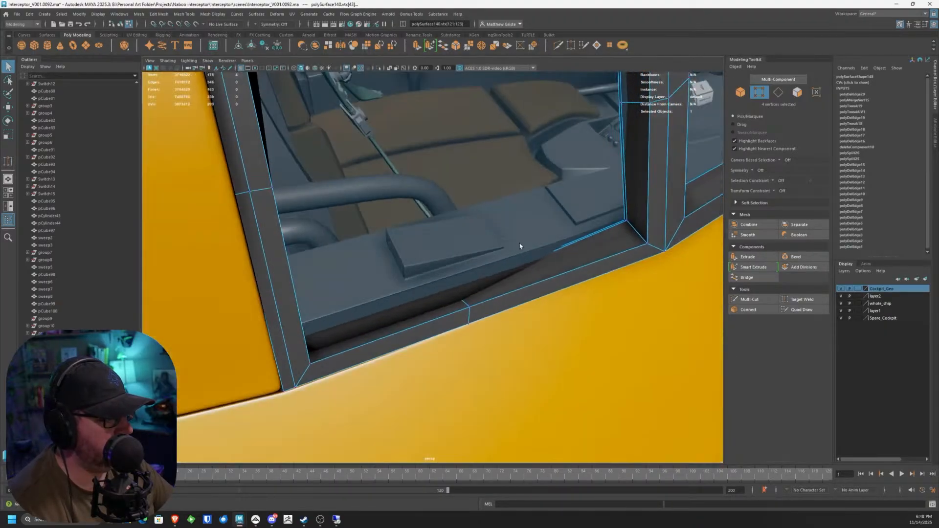
middle_click_drag(641, 219, 518, 216, "alt")
right_click_drag(517, 216, 537, 197)
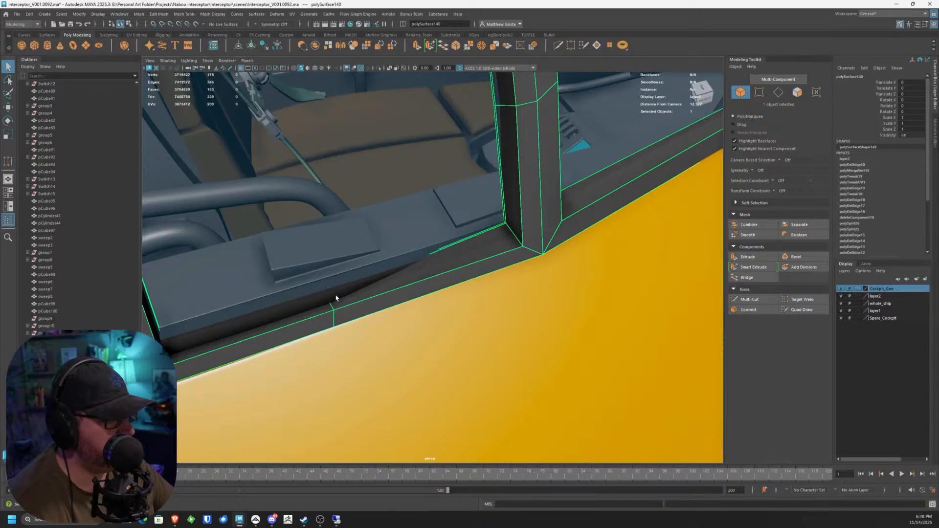
left_click_drag(336, 298, 487, 295, "alt")
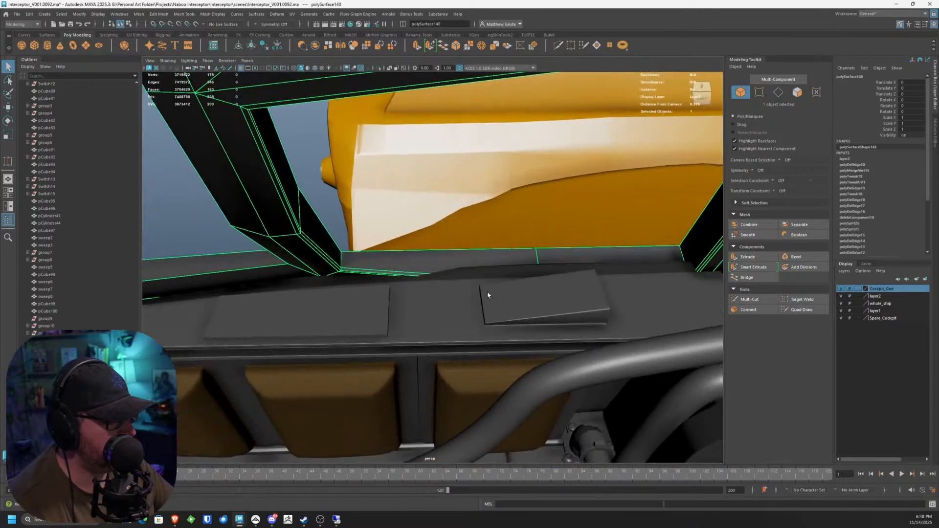
Step: Add the sill strip, the front arch trim and the rear arch trim to the selection and isolate them with the canopy frame
scroll(488, 295, "up", 2)
left_click(317, 284, "shift")
scroll(313, 281, "down", 2)
left_click_drag(312, 281, 487, 282, "alt")
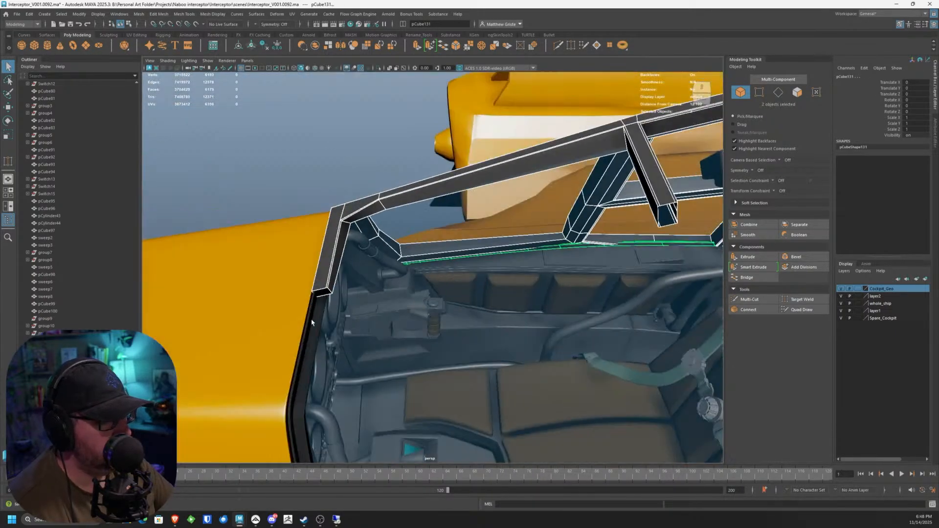
left_click(312, 322, "shift")
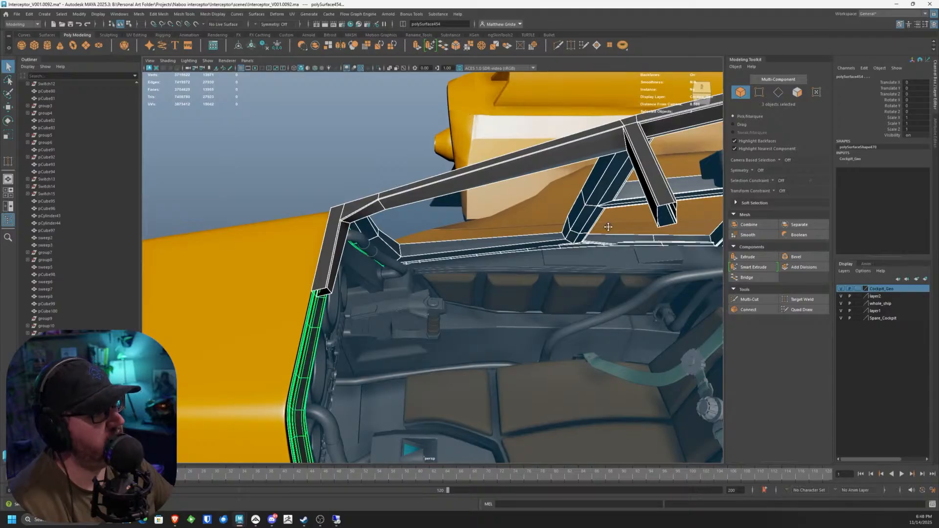
left_click_drag(616, 196, 598, 221, "alt")
right_click_drag(599, 222, 618, 230, "alt")
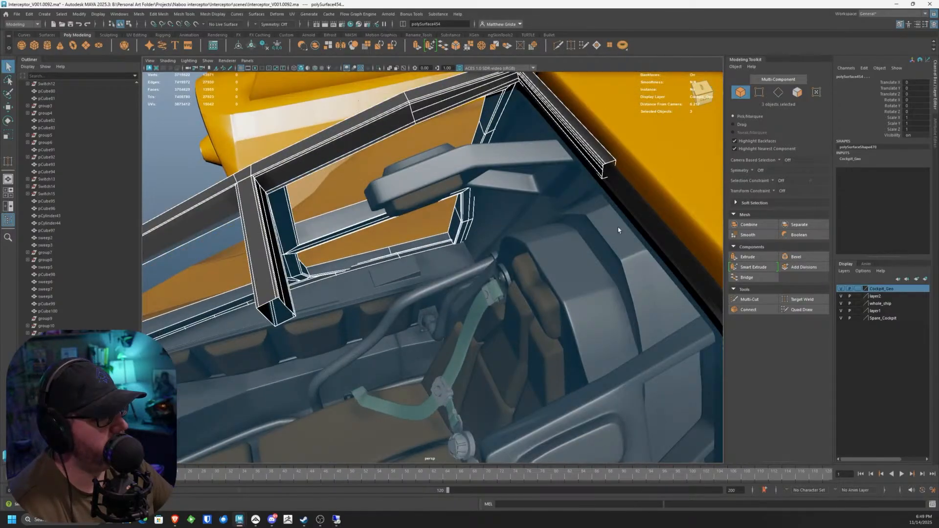
left_click(640, 216, "shift")
left_click_drag(640, 215, 607, 240, "alt")
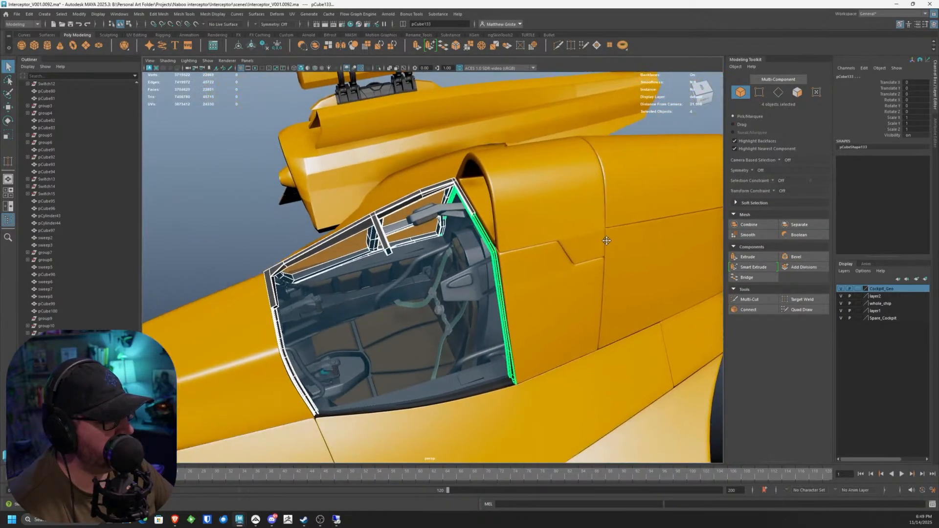
middle_click_drag(606, 241, 601, 200, "alt")
left_click_drag(602, 200, 589, 202, "alt")
key("ctrl+1")
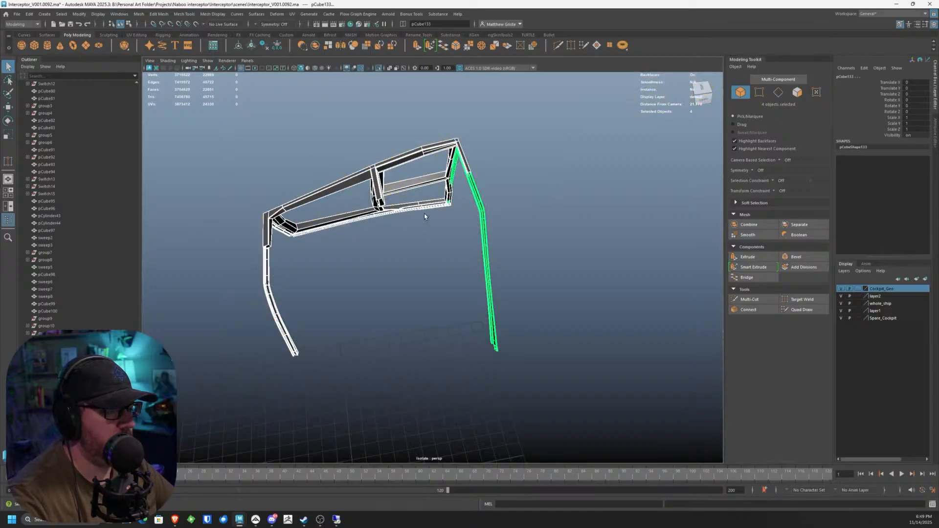
Step: Select the canopy frame alone and examine how its lower side rail sits against the sill strip behind the middle post
scroll(413, 209, "up", 4)
middle_click_drag(402, 201, 459, 285, "alt")
scroll(459, 285, "up", 2)
left_click(518, 279)
scroll(518, 279, "up", 2)
left_click_drag(517, 279, 485, 260, "alt")
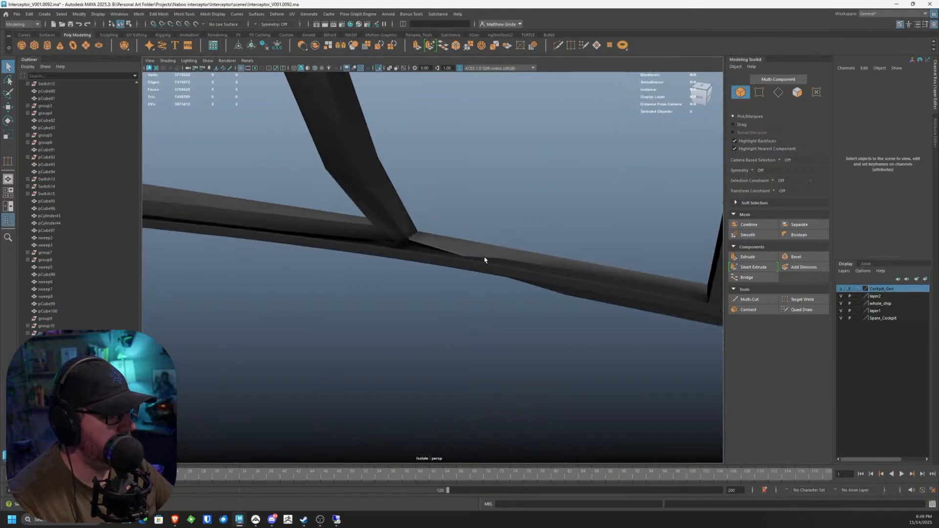
left_click(553, 265)
middle_click_drag(555, 265, 534, 256, "alt")
left_click_drag(534, 256, 473, 229, "alt")
middle_click_drag(503, 285, 474, 281, "alt")
left_click_drag(474, 281, 439, 245, "alt")
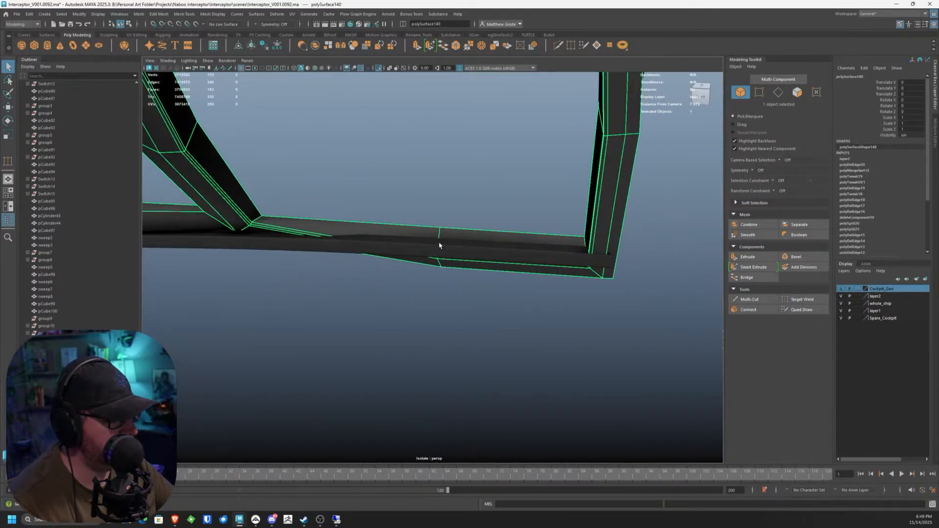
Step: Delete the lengthwise edge loop running down the inner face of the canopy frame's rear post
right_click_drag(439, 243, 407, 239)
middle_click_drag(534, 150, 484, 229, "alt")
right_click_drag(537, 159, 542, 149)
double_click(545, 143)
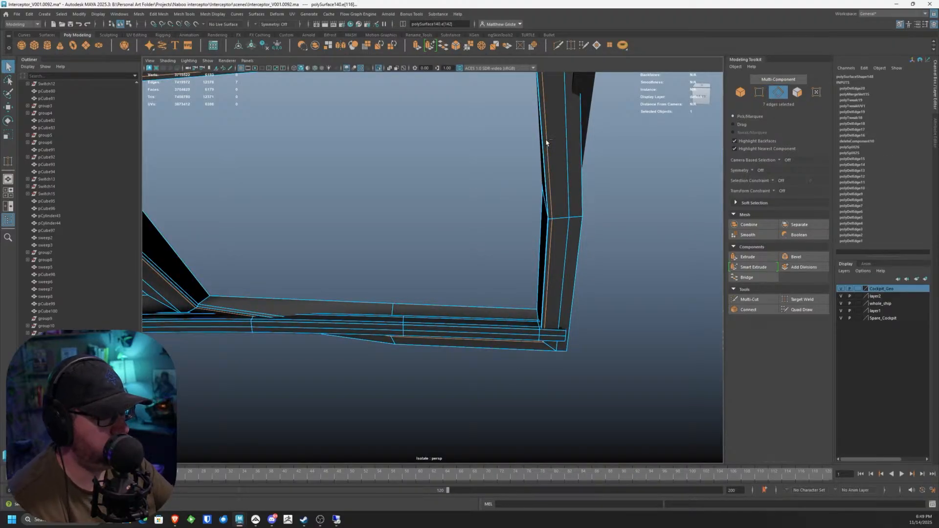
key("ctrl+Delete")
scroll(551, 216, "up", 3)
middle_click_drag(552, 216, 589, 230, "alt")
scroll(589, 230, "down", 3)
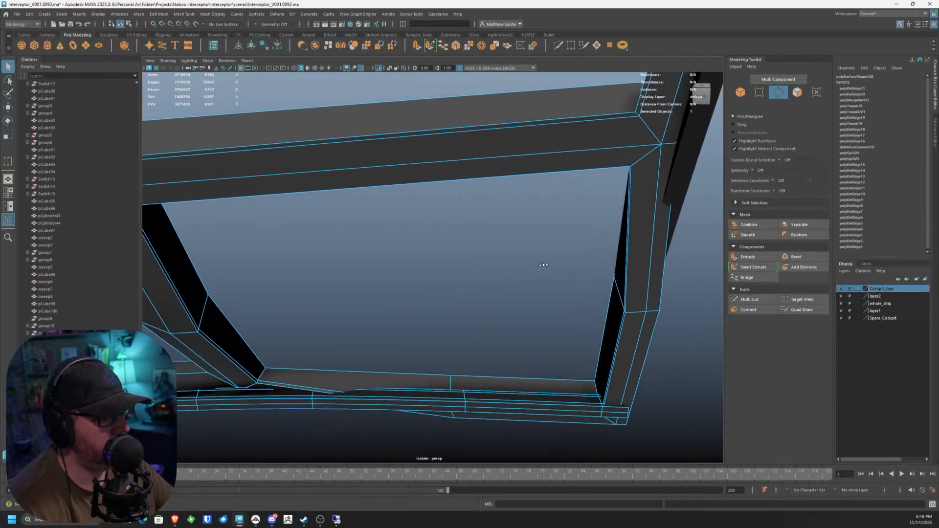
Step: Select the mid-span vertices of the lower side rail behind the middle post and shift them vertically against the sill strip
left_click_drag(507, 262, 480, 180, "alt")
middle_click_drag(480, 180, 488, 241, "alt")
left_click(487, 239)
mouse_move(479, 252)
right_mouse_down()
mouse_move(493, 252)
mouse_move(464, 251)
right_mouse_up()
left_click(491, 254)
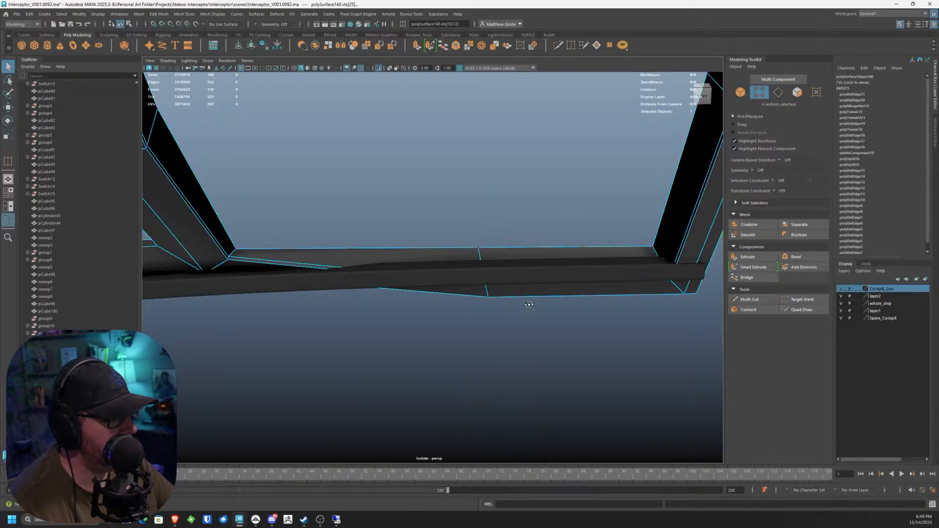
left_click_drag(526, 306, 530, 324, "alt")
left_click_drag(530, 325, 535, 181)
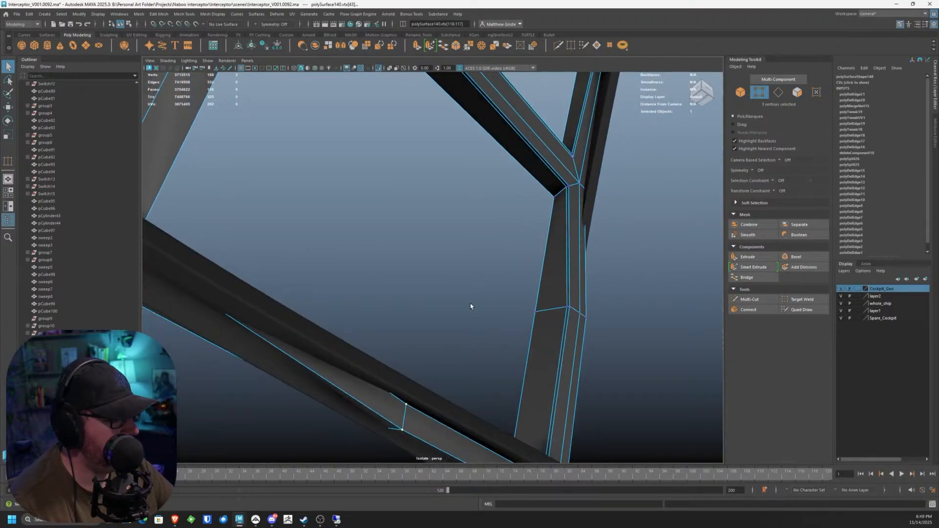
key("w")
left_click_drag(406, 377, 567, 341)
Step: Select the vertices at the lower rear corner of the canopy frame and adjust their height
left_click_drag(567, 341, 505, 348, "alt")
left_click_drag(576, 357, 449, 242)
left_click_drag(486, 276, 518, 271, "alt")
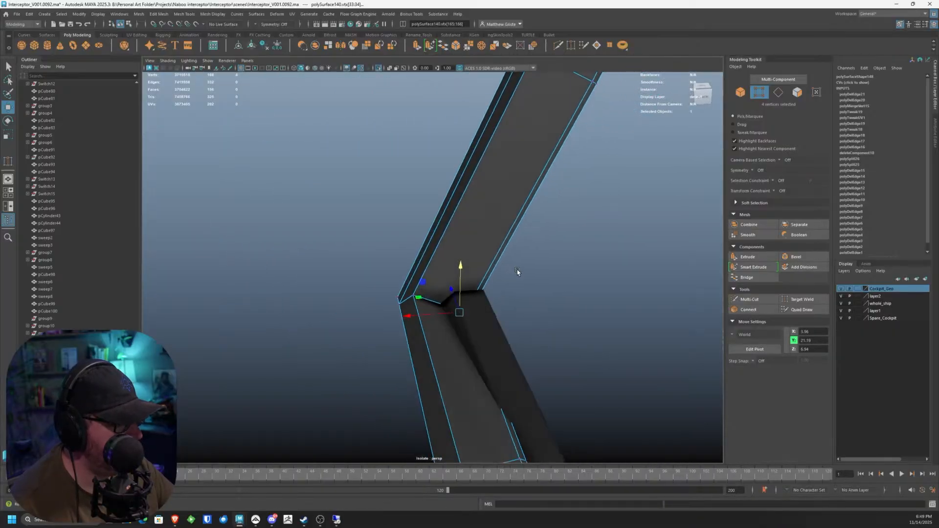
left_click_drag(460, 267, 437, 375)
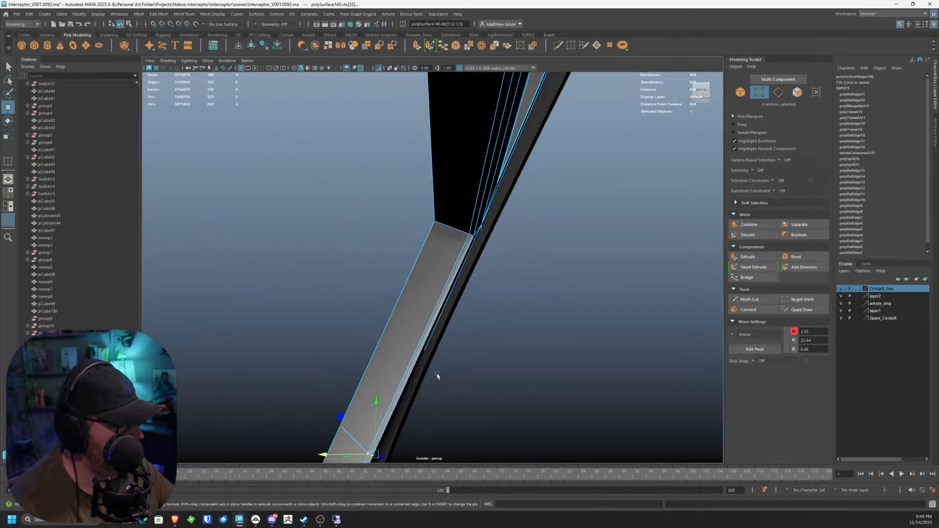
Step: Move the rear post's mid-height vertices below the cross rail sideways along X to fit the rear arch trim
middle_click_drag(437, 375, 474, 284, "alt")
scroll(474, 284, "up", 1)
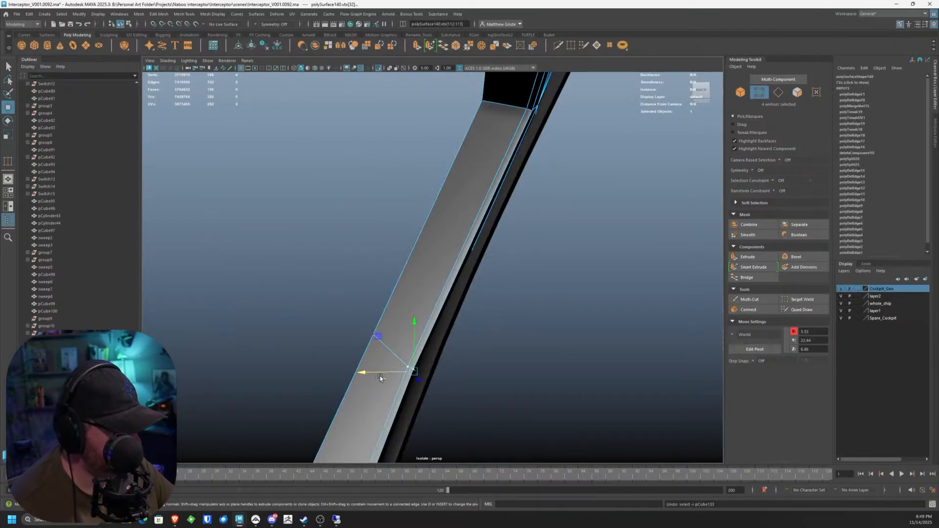
left_click_drag(352, 377, 384, 370)
scroll(442, 332, "down", 5)
left_click_drag(442, 333, 473, 334, "alt")
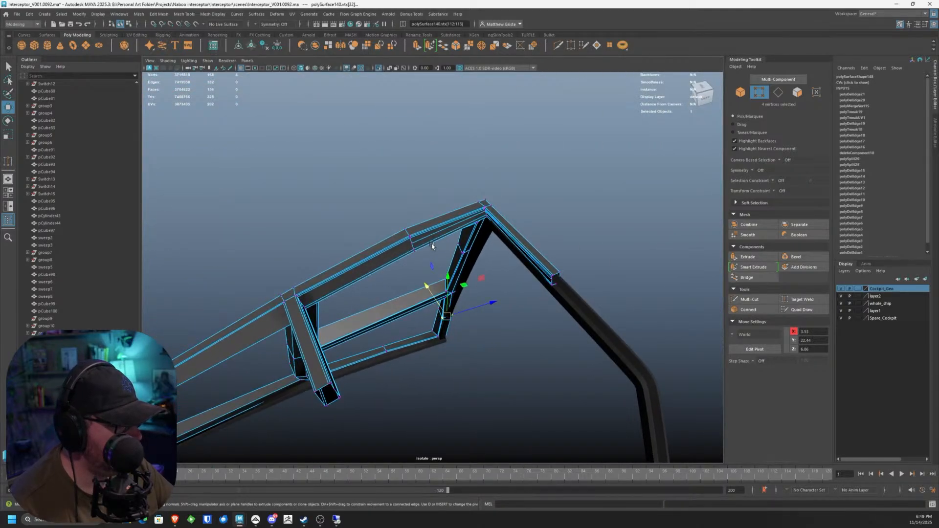
Step: Delete the lengthwise centre edge loop along the inner face of the upper rail behind the middle post
left_click_drag(435, 236, 435, 300, "alt")
scroll(467, 273, "up", 6)
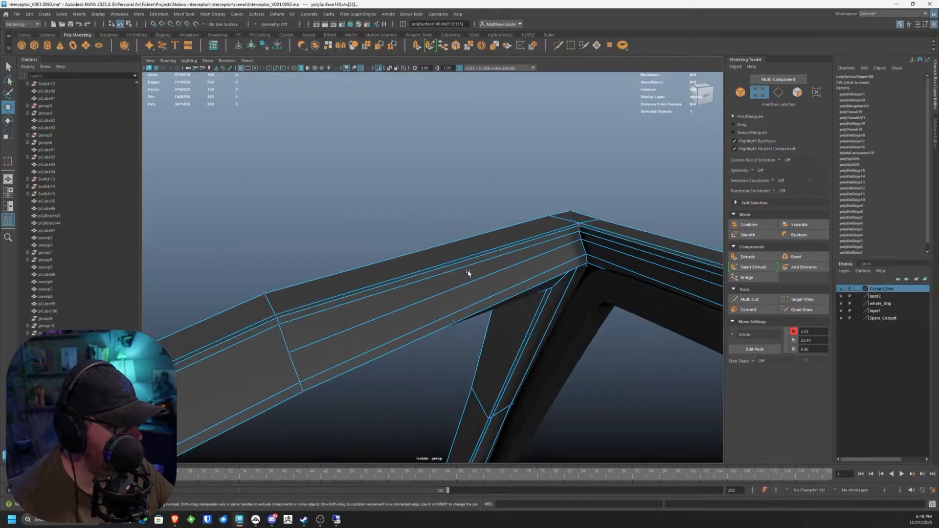
left_click_drag(536, 243, 469, 268, "alt")
key("F10")
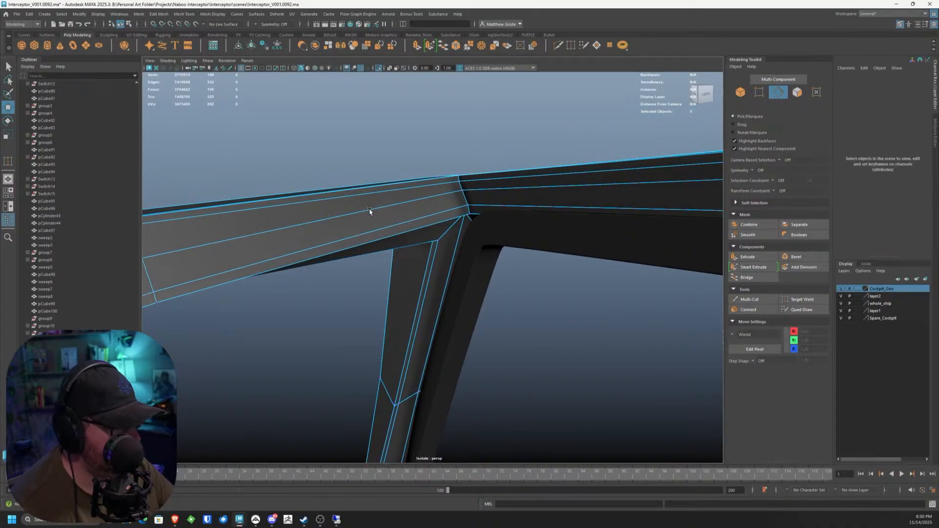
double_click(370, 211)
key("ctrl+Delete")
left_click_drag(369, 211, 356, 195, "alt")
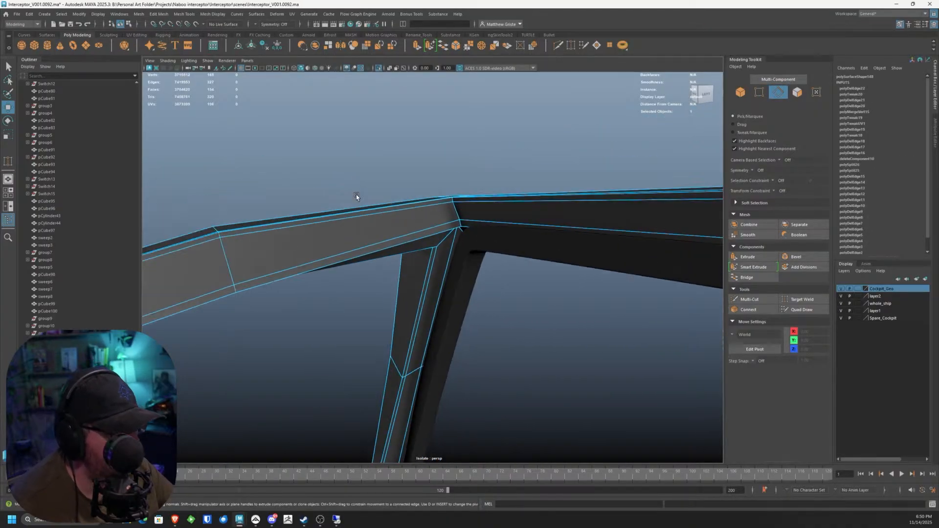
right_click_drag(245, 252, 221, 252)
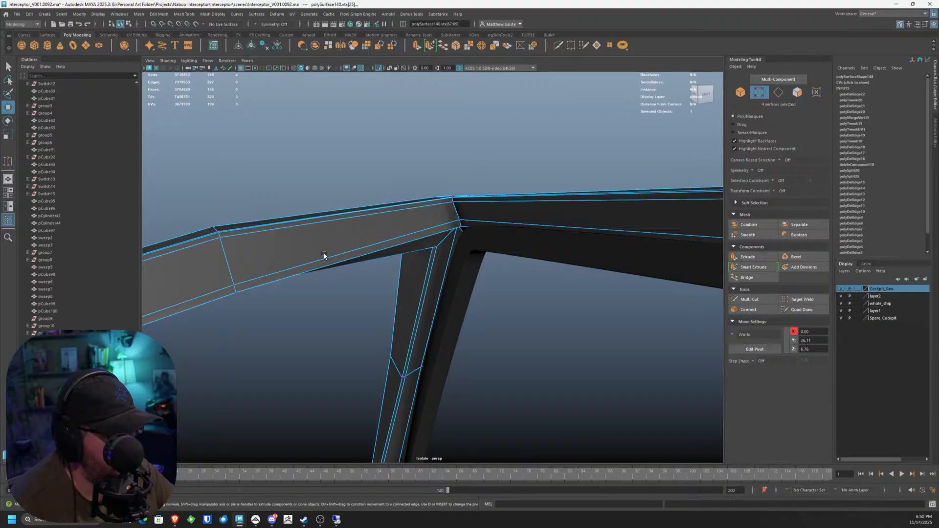
Step: Delete the lengthwise centre edge on the inner face of the cut middle crossbar
left_click_drag(382, 244, 454, 242, "alt")
left_click_drag(392, 254, 346, 250, "alt")
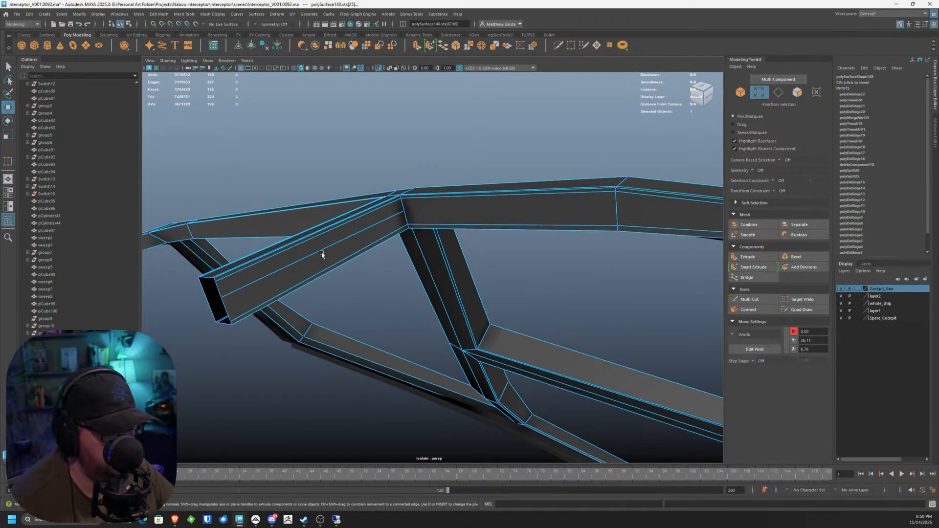
key("q")
right_click_drag(321, 254, 322, 251)
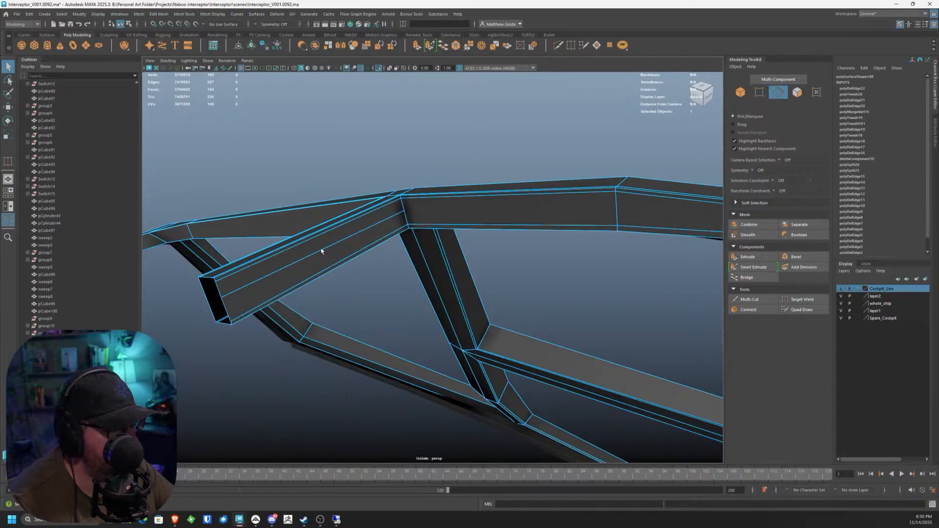
left_click(322, 252)
key("Delete")
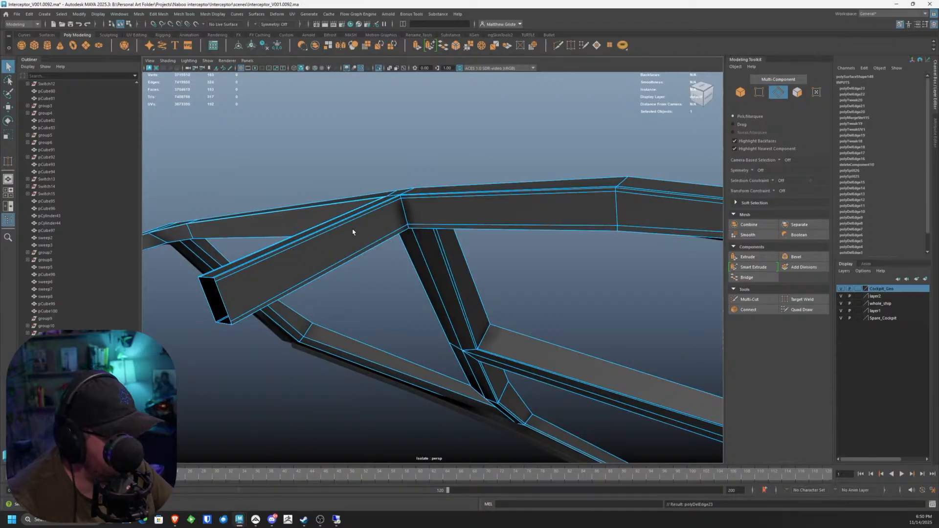
Step: Delete the lower lengthwise edge loop running along the middle crossbar and the adjoining upper rail
scroll(353, 232, "up", 3)
left_click(358, 211)
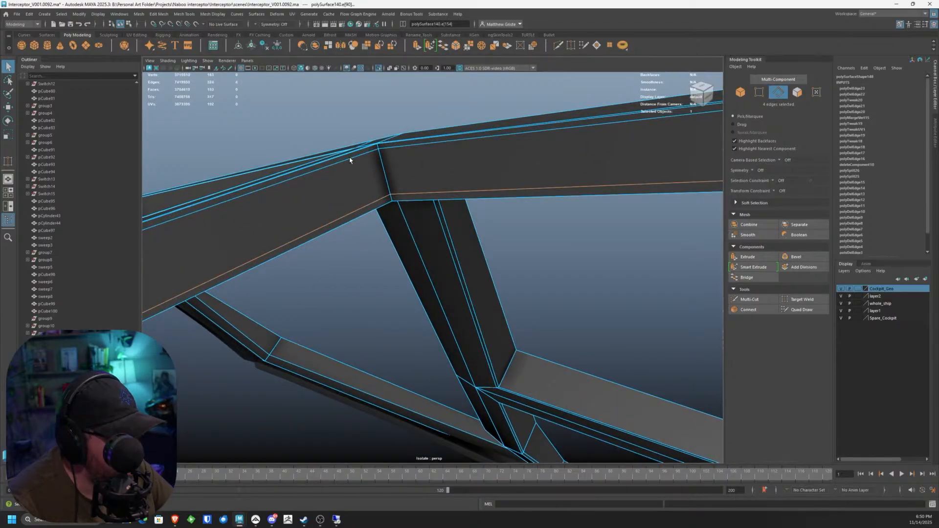
key("Delete")
left_click_drag(350, 157, 415, 213, "alt")
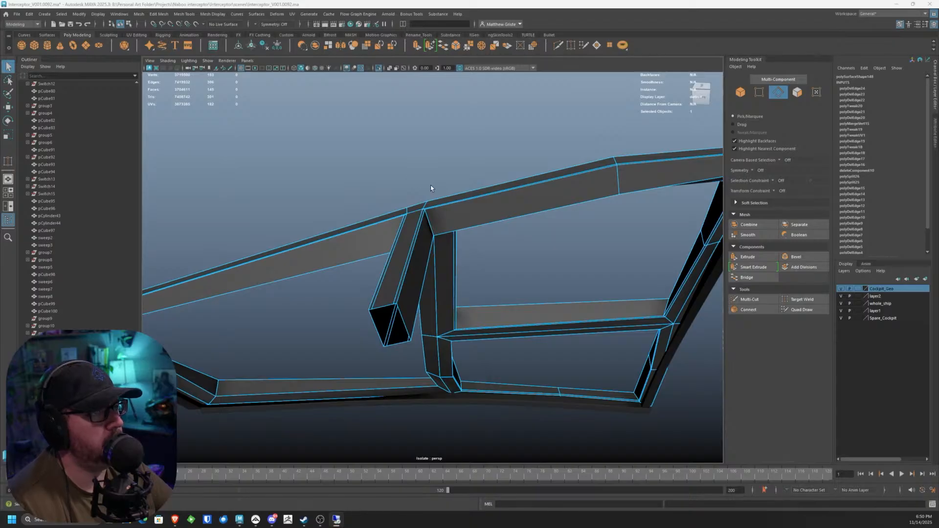
left_click_drag(431, 185, 424, 190, "alt")
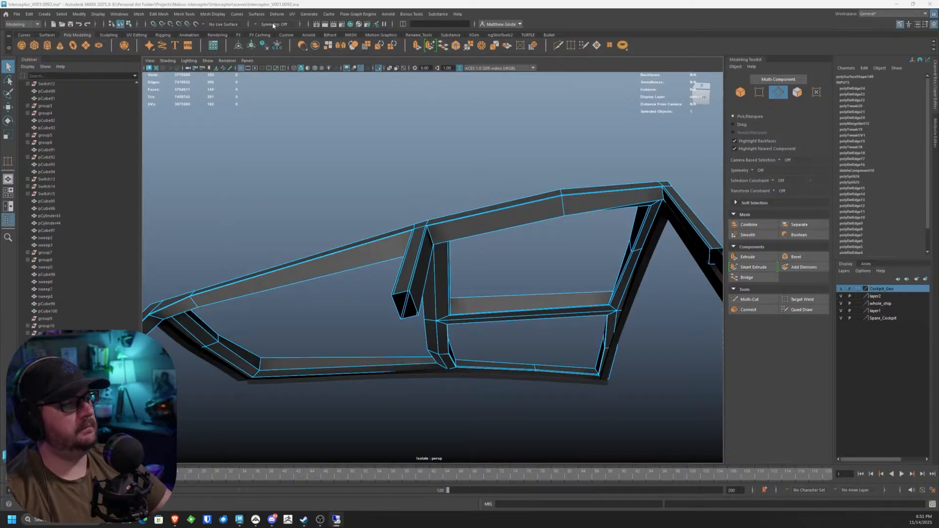
Step: Try to shift the rear post's mid-height and lower corner vertices forward along Z, away from the rear arch trim
left_click_drag(395, 226, 476, 236, "alt")
scroll(475, 235, "up", 5)
middle_click_drag(435, 195, 372, 162, "alt")
right_click_drag(372, 162, 407, 261, "alt")
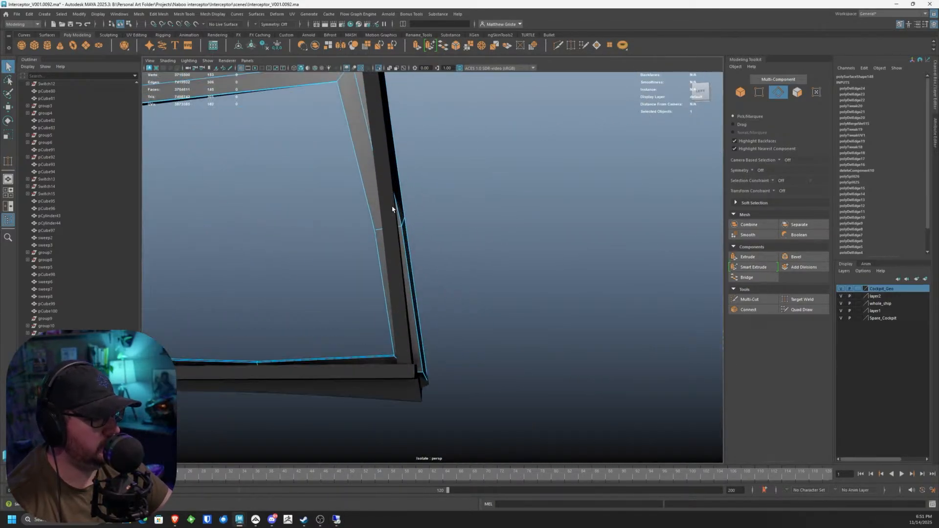
middle_click_drag(407, 262, 440, 223, "alt")
left_click_drag(441, 223, 420, 176, "alt")
right_click_drag(420, 175, 374, 184)
left_click_drag(343, 151, 474, 359)
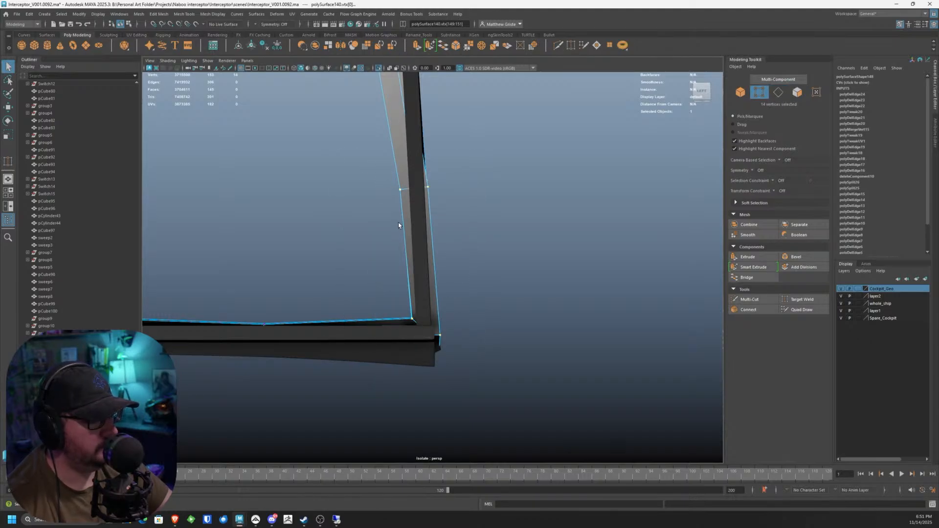
key("w")
left_click_drag(465, 265, 455, 268)
left_click_drag(455, 268, 588, 285, "alt")
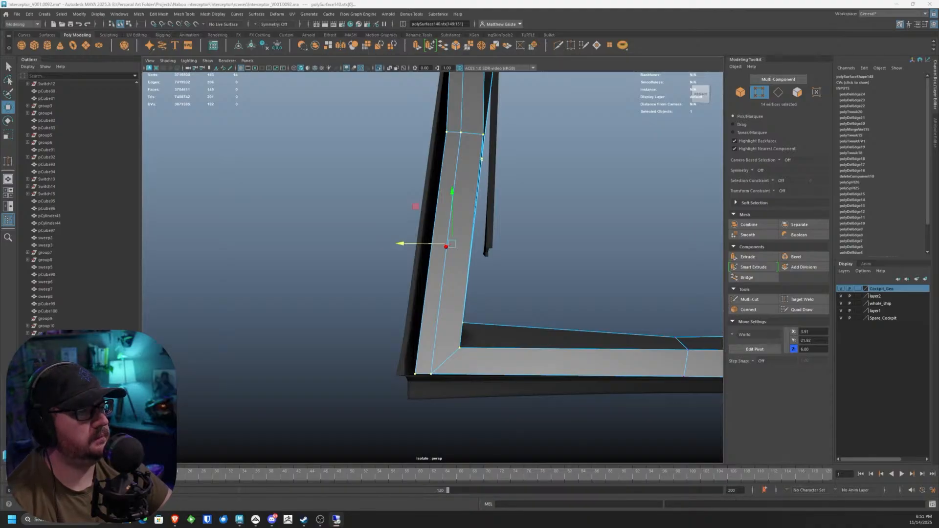
Step: Undo the last change and refit the rear post's mid-height vertices and lower corner vertices lengthwise against the rear arch trim
left_click_drag(528, 278, 438, 291, "alt")
left_click_drag(387, 282, 425, 189, "alt")
key("ctrl+z")
left_click_drag(343, 187, 353, 278, "alt")
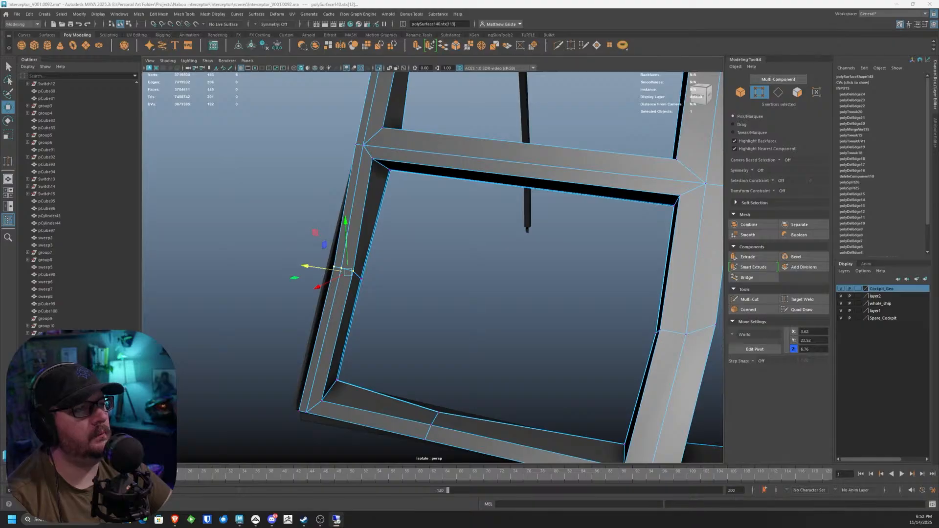
left_click_drag(329, 238, 264, 195, "alt")
left_click_drag(250, 176, 315, 240)
left_click_drag(315, 240, 291, 226, "alt")
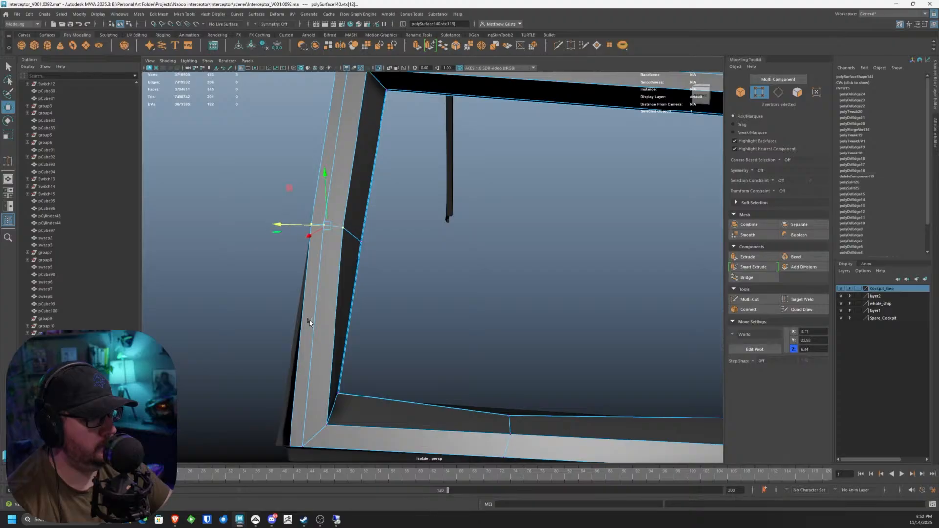
left_click_drag(309, 322, 256, 295, "alt")
left_click_drag(304, 383, 305, 384)
left_click_drag(296, 344, 444, 261)
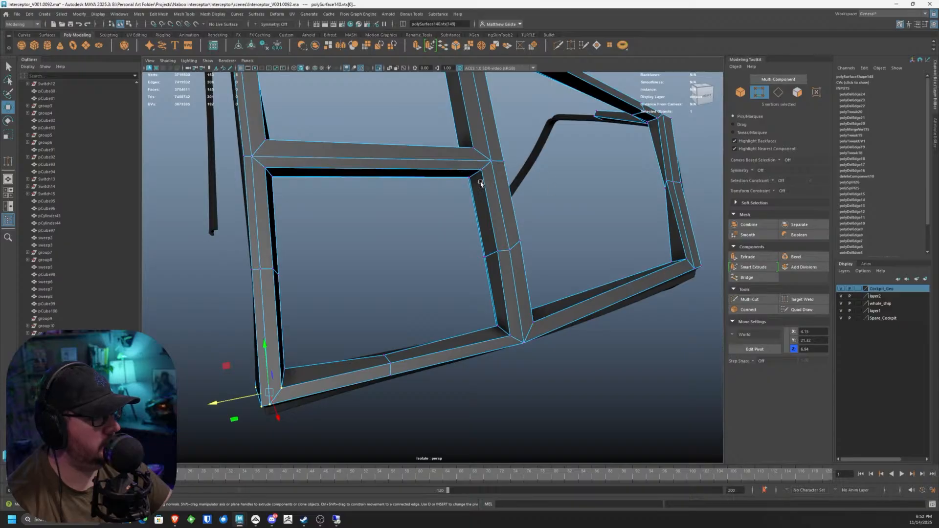
Step: Return to object selection, turn off the viewport isolation and check the canopy frame's rear post against the hull
right_click_drag(478, 177, 509, 164)
left_click_drag(502, 164, 455, 244, "alt")
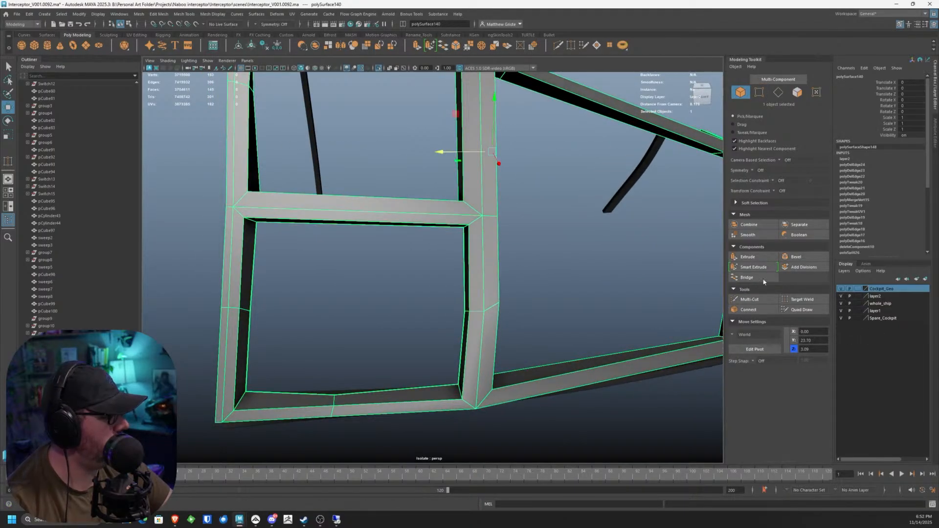
left_click(224, 61)
mouse_move(209, 62)
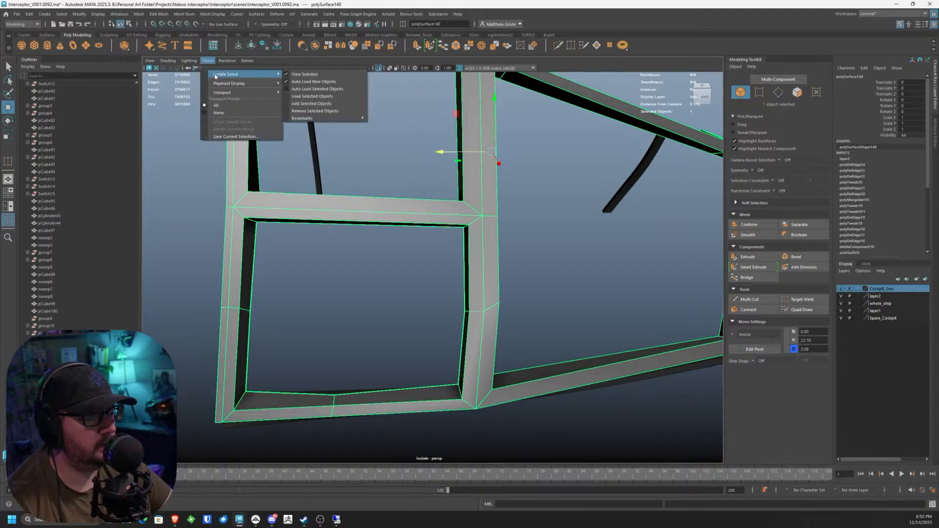
left_click(304, 75)
scroll(417, 182, "down", 5)
left_click_drag(416, 182, 436, 174, "alt")
left_click(483, 110)
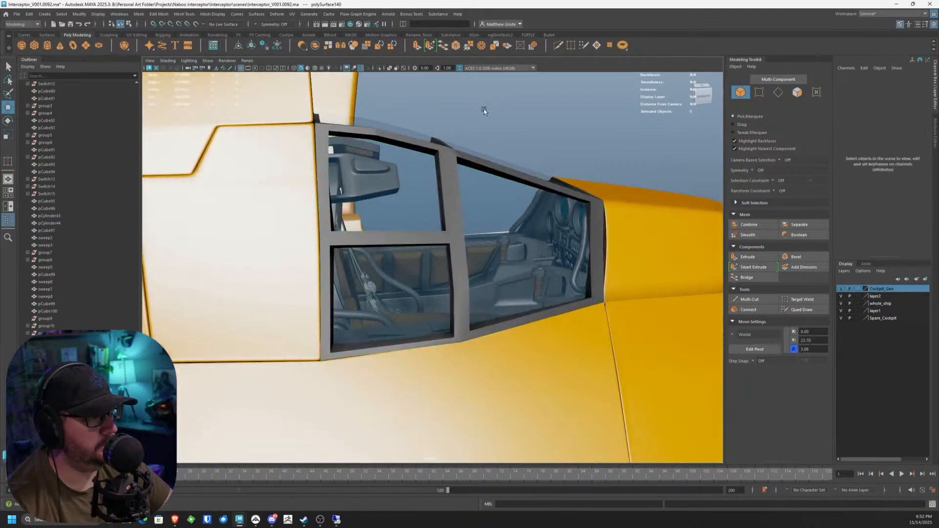
left_click_drag(465, 141, 460, 162, "alt")
scroll(421, 205, "up", 5)
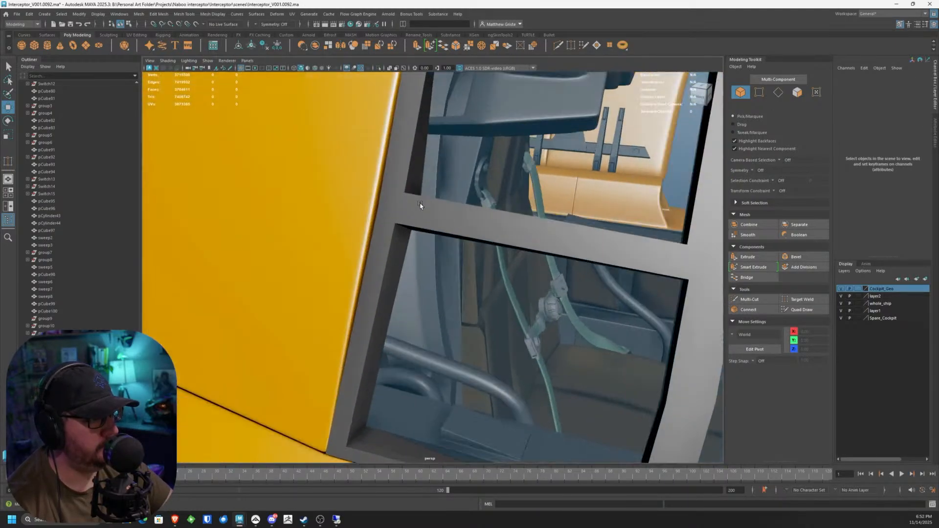
left_click_drag(421, 205, 377, 206, "alt")
Step: Select the canopy frame and overlay wireframes on the shaded view to compare its rear post with the hull panel edge
left_click(382, 203)
scroll(393, 201, "up", 3)
left_click(388, 193)
middle_click_drag(387, 193, 417, 212, "alt")
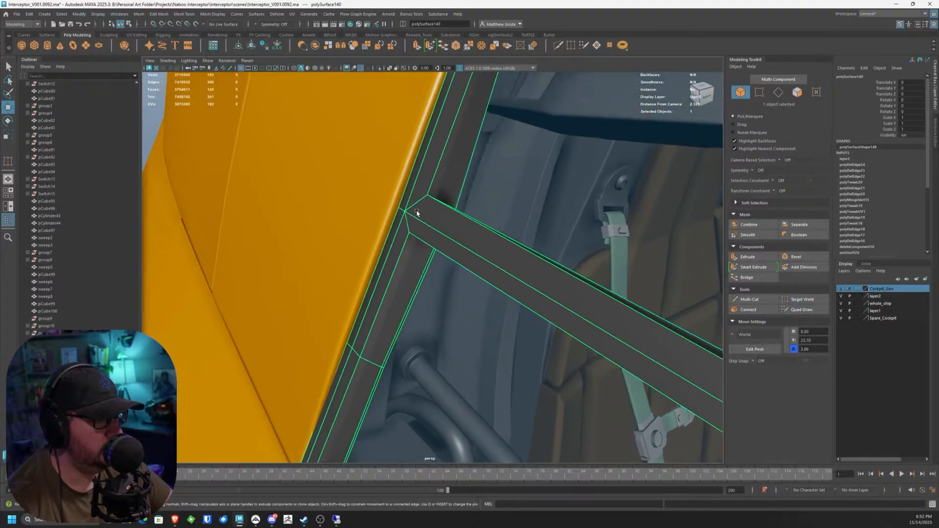
left_click_drag(417, 211, 405, 208, "alt")
right_click_drag(405, 207, 383, 207)
left_click(387, 203)
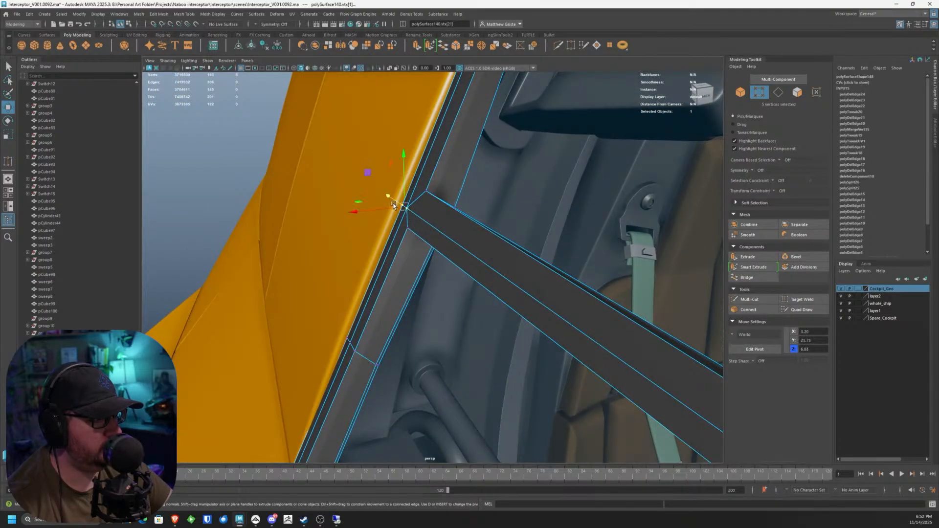
scroll(374, 195, "up", 2)
right_click_drag(406, 172, 410, 160)
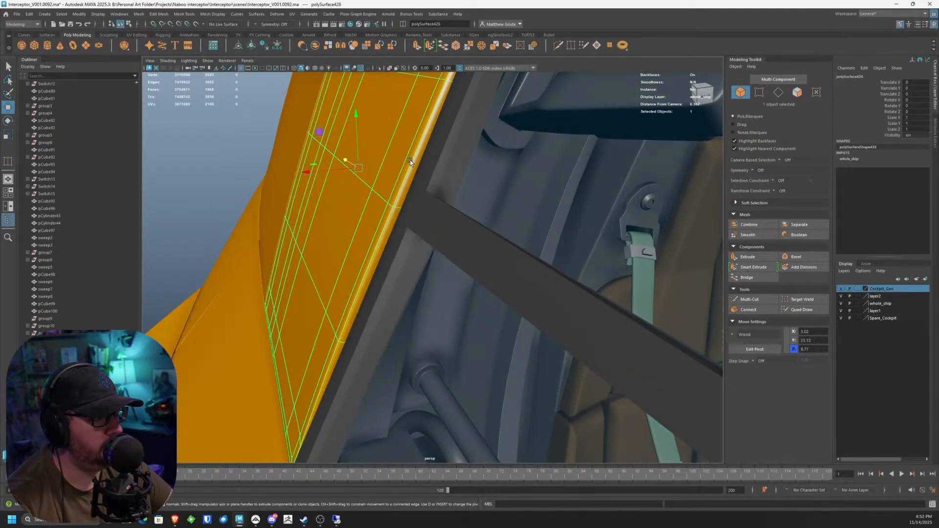
left_click(417, 204)
left_click_drag(379, 186, 412, 161, "alt")
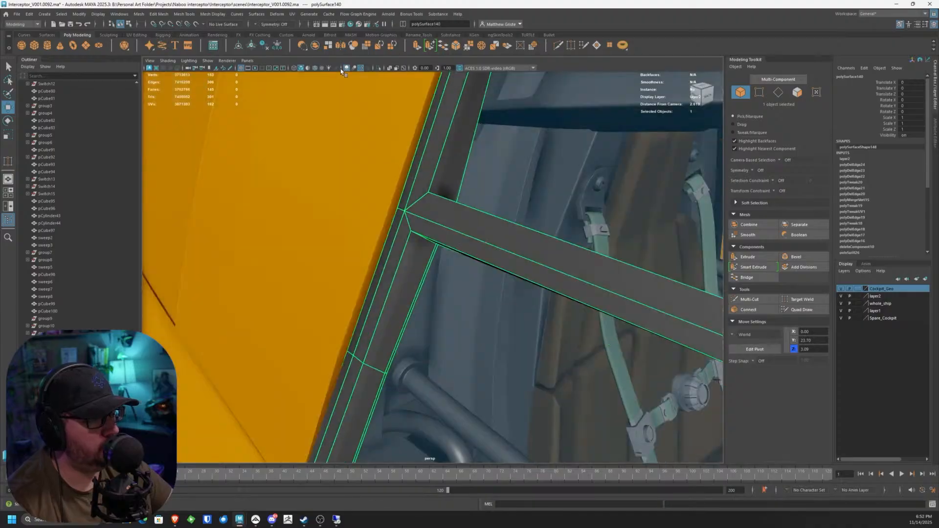
left_click_drag(345, 133, 386, 163, "alt")
Step: Move the rear post's vertices at the side-rail junction along X to meet the adjoining hull panel edge
right_click_drag(421, 189, 374, 179)
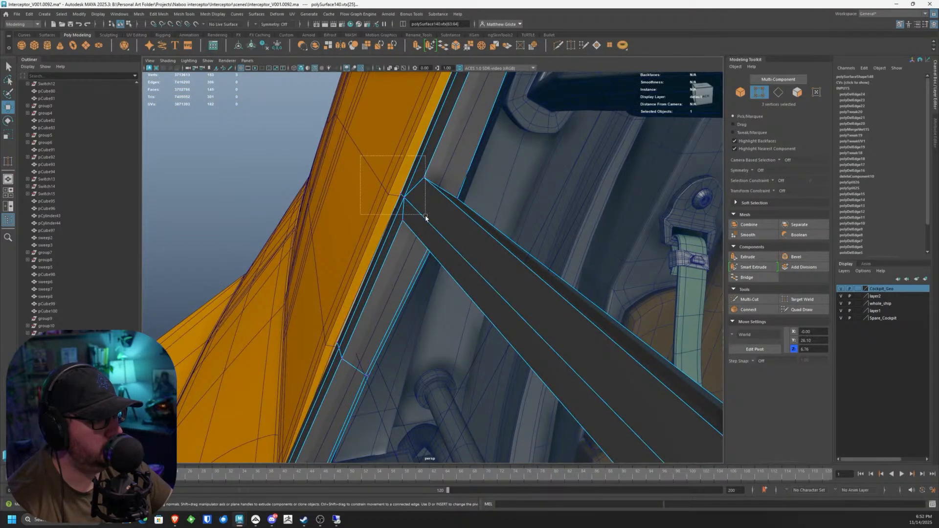
left_click_drag(426, 218, 360, 197)
middle_click_drag(426, 100, 375, 271, "alt")
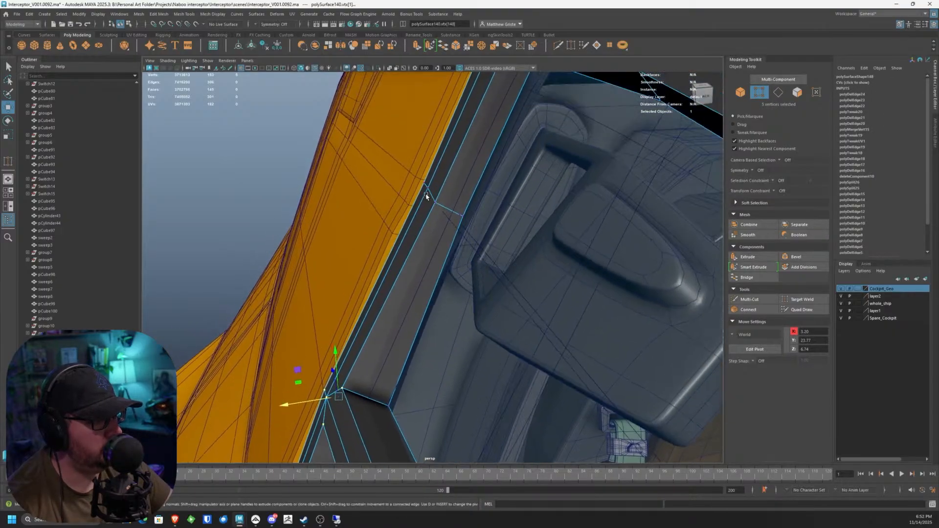
mouse_move(426, 196)
left_mouse_down("alt")
mouse_move(443, 189)
mouse_move(412, 184)
mouse_move(430, 199)
left_mouse_up("alt")
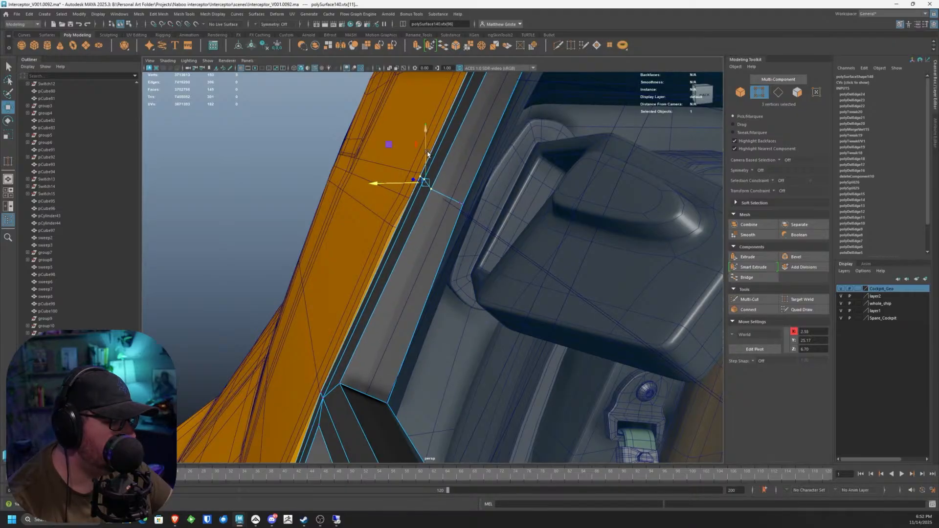
Step: Set the transform constraint to Edge Slide and slide the upper rear post's mid-height vertices up along their edges
left_click(773, 191)
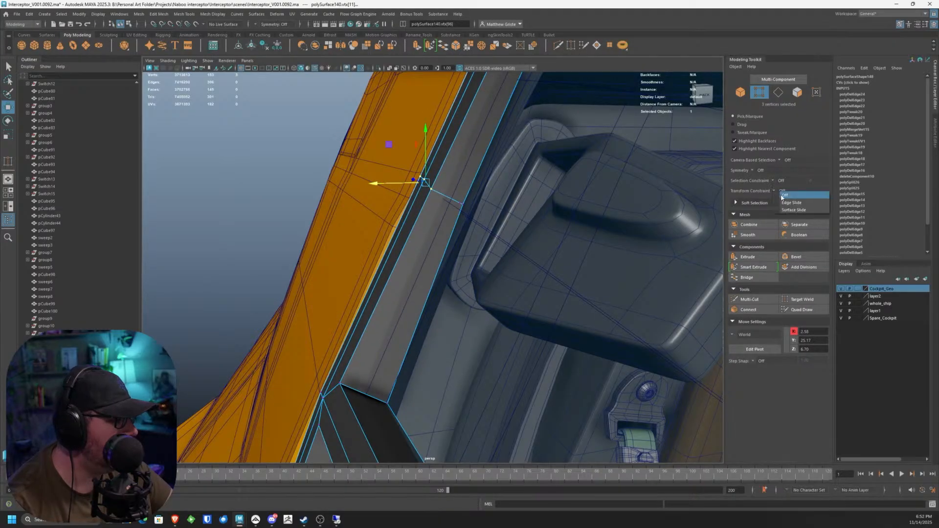
left_click(812, 199)
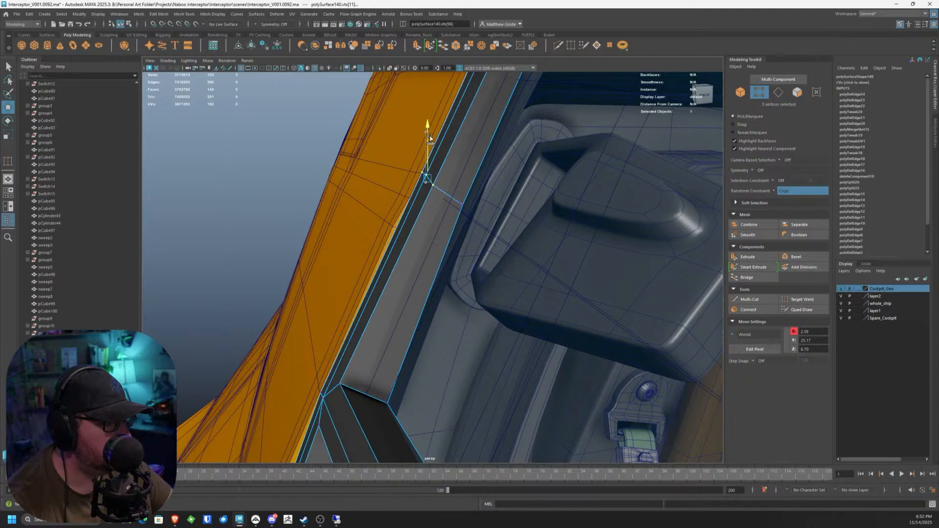
left_click_drag(506, 128, 497, 245, "alt")
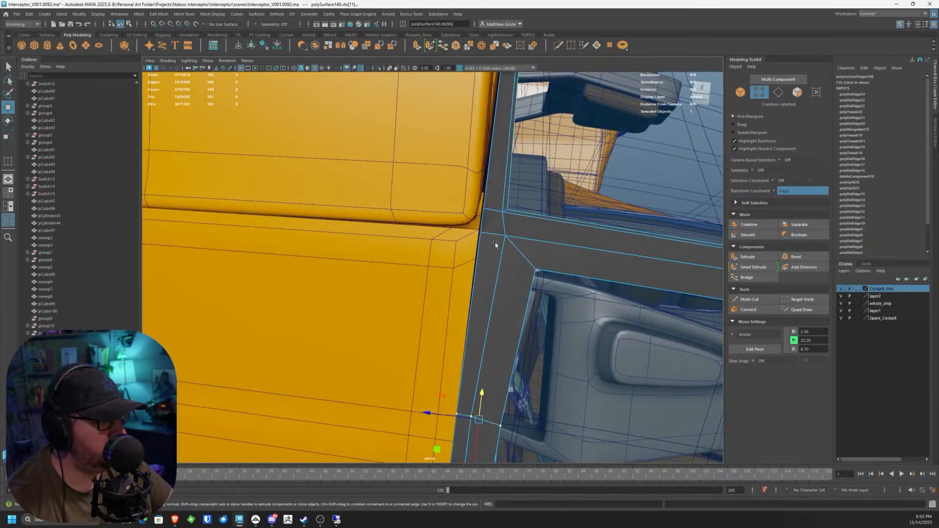
Step: Shift the frame's upper rear corner vertices along Z against the hull and turn the transform constraint off
scroll(490, 238, "up", 3)
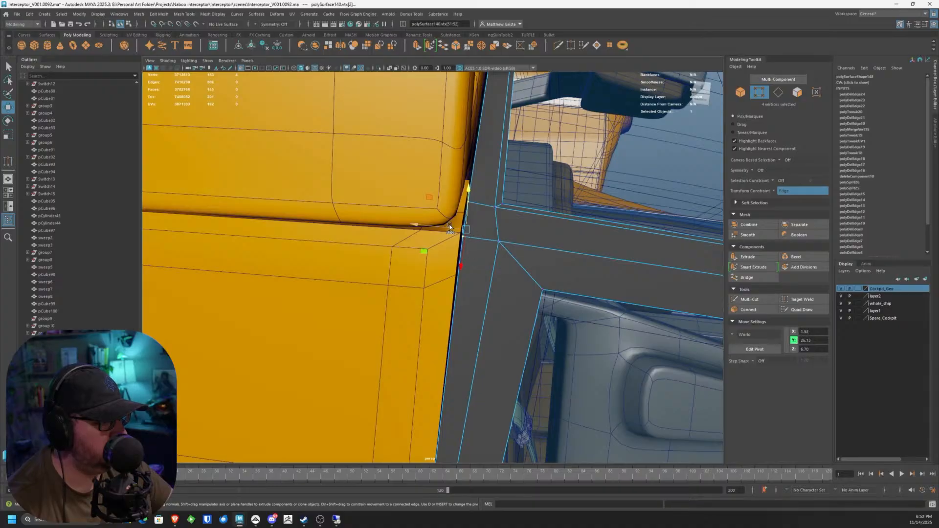
left_click_drag(450, 226, 375, 212)
left_click(774, 192)
left_click(782, 191)
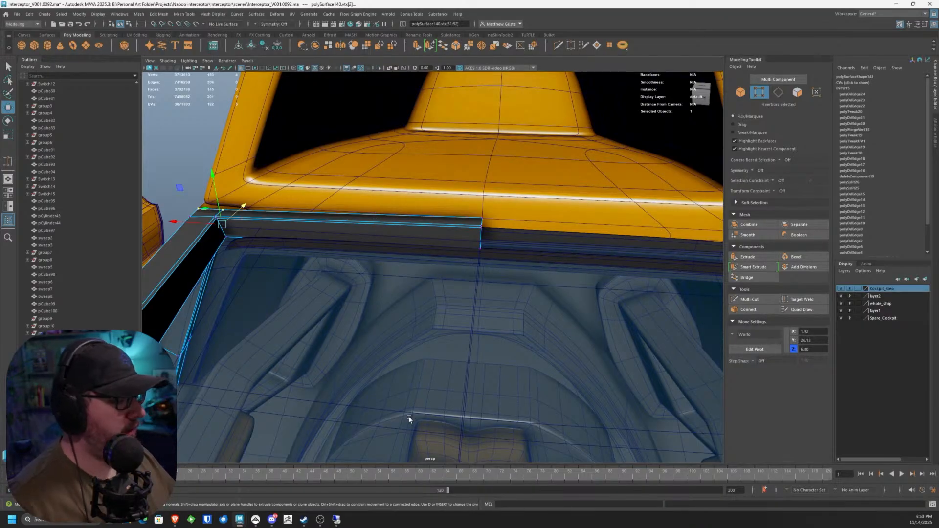
Step: Reselect the four rail-junction vertices on the rear post and nudge them slightly farther outward along X
scroll(386, 279, "down", 3)
left_click_drag(384, 288, 541, 301, "alt")
middle_click_drag(541, 301, 346, 207, "alt")
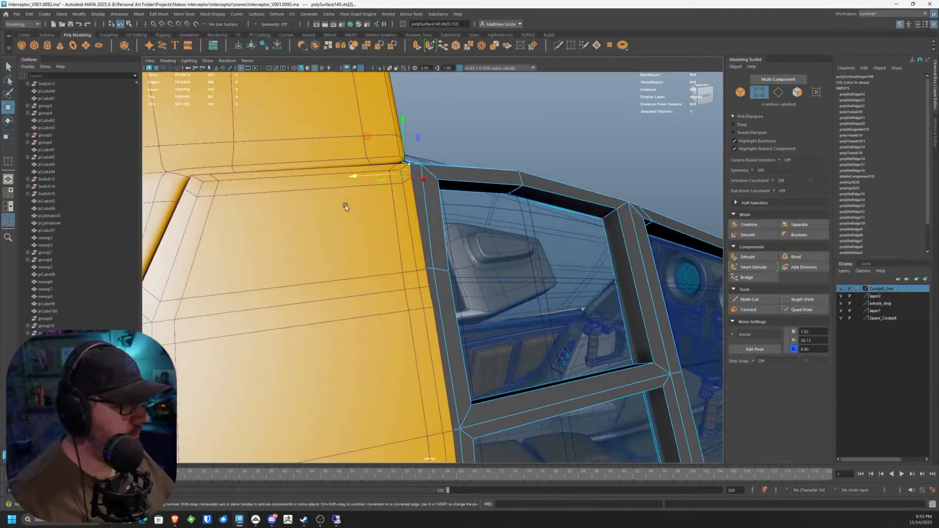
left_click_drag(345, 207, 344, 245, "alt")
scroll(392, 184, "up", 4)
left_click(344, 247)
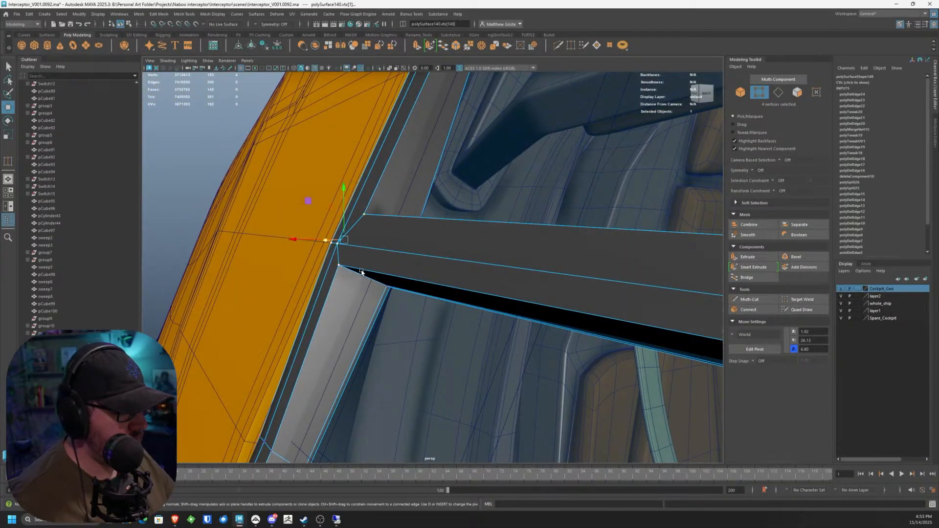
scroll(362, 271, "up", 2)
left_click_drag(257, 227, 249, 227)
Step: Adjust the lower rear post's mid-height vertices along X and vertically to line up with the hull panel's edge line
middle_click_drag(265, 337, 354, 183, "alt")
scroll(354, 183, "down", 3)
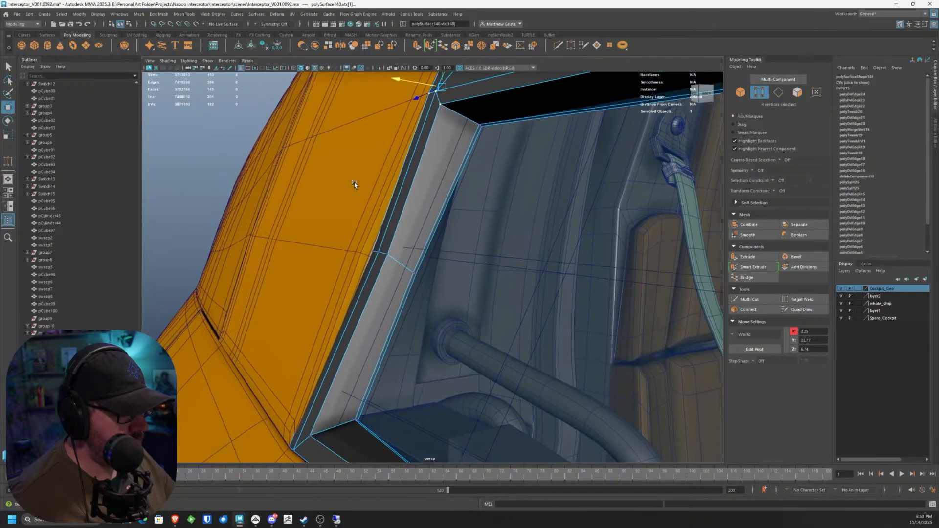
scroll(297, 227, "up", 3)
left_click_drag(359, 261, 360, 262)
left_click_drag(293, 236, 378, 205)
left_click_drag(421, 169, 420, 172)
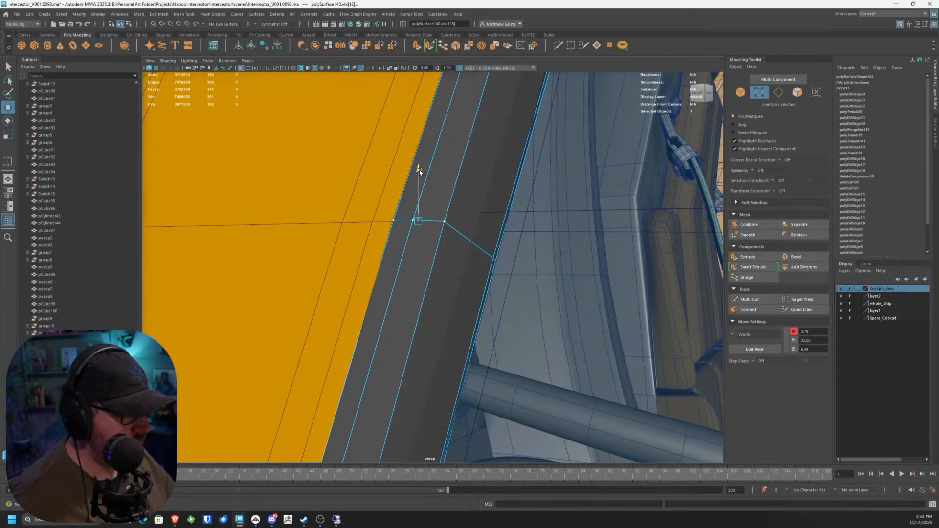
Step: Select the hull panel beside the rear post and snap its boundary vertex to the canopy frame
left_click_drag(384, 213, 403, 274, "alt")
key("F8")
left_click(372, 299)
left_click(340, 278)
left_click(398, 232)
key("F9")
left_click(337, 221)
key("v")
key("F8")
left_click(348, 251)
Step: Reposition the canopy frame's lower corner vertices against the hull corner and return to object selection
left_click_drag(348, 251, 386, 273, "alt")
left_click(384, 246)
right_click_drag(387, 274, 358, 277)
left_click_drag(359, 277, 408, 353, "alt")
left_click_drag(409, 353, 386, 202, "alt")
left_click(366, 241)
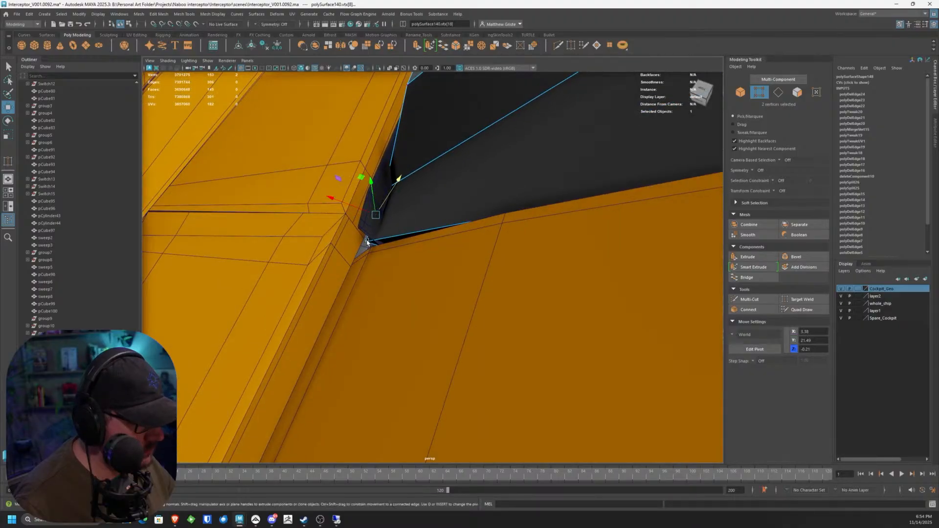
left_click_drag(371, 244, 445, 269)
left_click(362, 194)
key("F8")
scroll(445, 268, "up", 6)
scroll(354, 227, "down", 4)
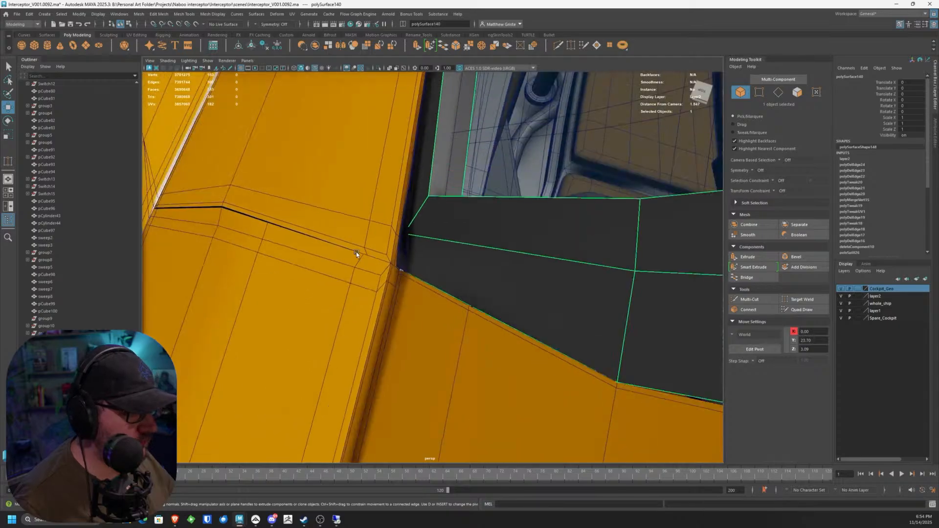
Step: Examine the canopy frame's posts, side rail and top rail from several sides against the hull
left_click_drag(357, 253, 488, 274, "alt")
left_click_drag(453, 242, 596, 305, "alt")
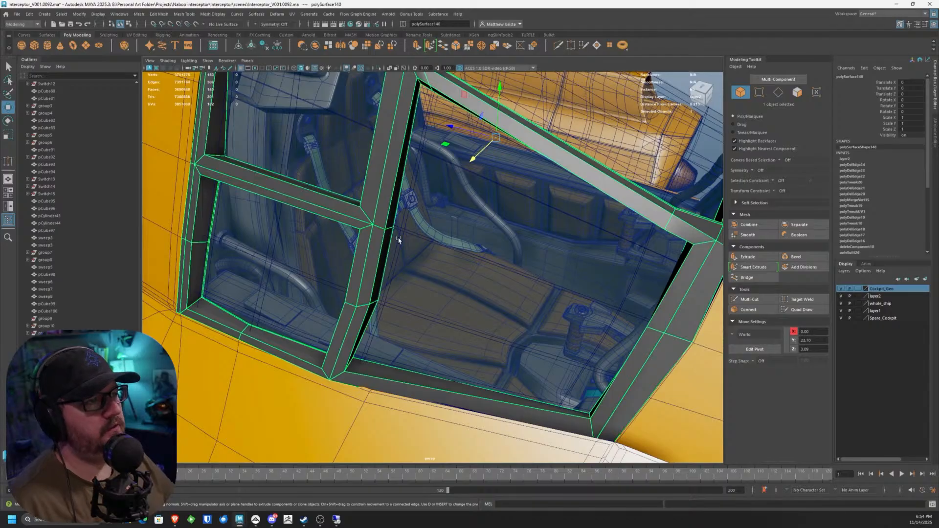
left_click_drag(386, 245, 404, 251, "alt")
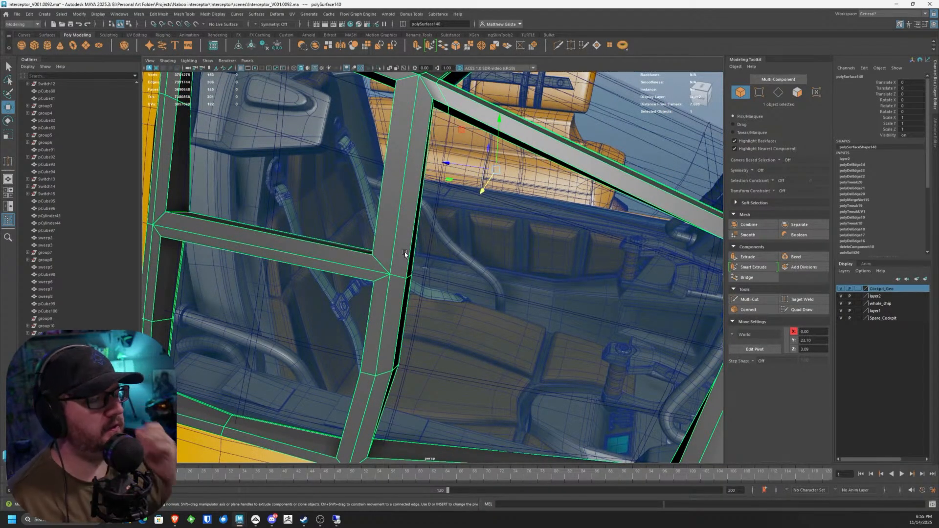
left_click_drag(404, 252, 383, 262, "alt")
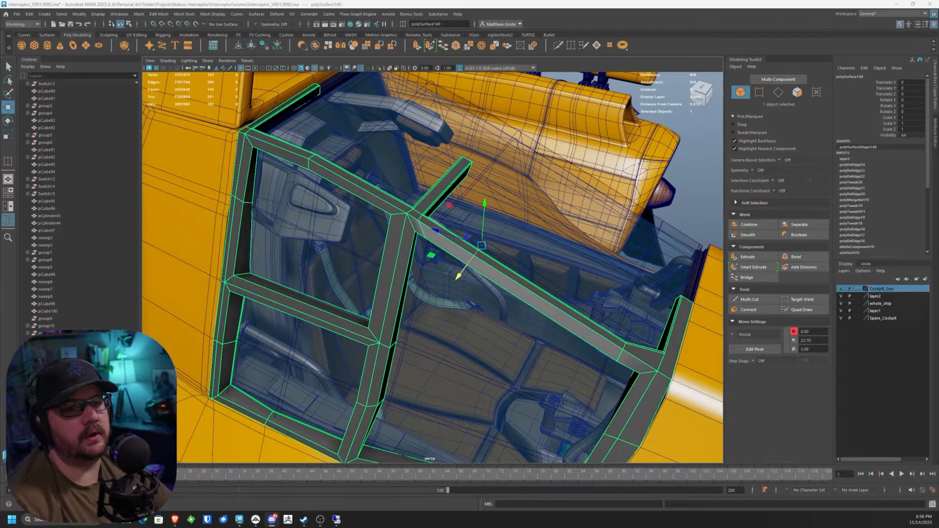
left_click_drag(313, 274, 392, 274, "alt")
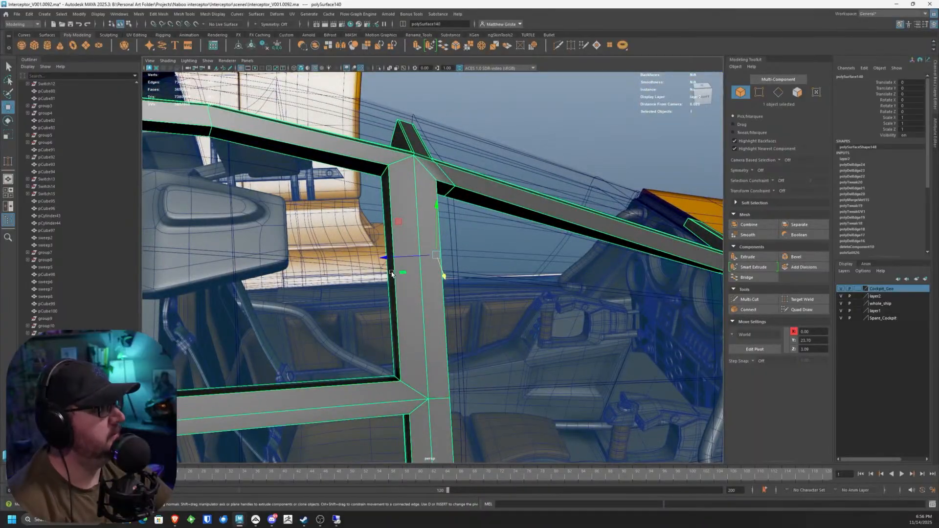
scroll(471, 215, "down", 5)
left_click_drag(472, 215, 417, 261, "alt")
Step: Cut a new edge loop across the upper rear post with Multi-Cut, in line with the hull panel's lower edge line
scroll(470, 235, "up", 5)
scroll(352, 266, "up", 2)
left_click(748, 299)
left_click(337, 223)
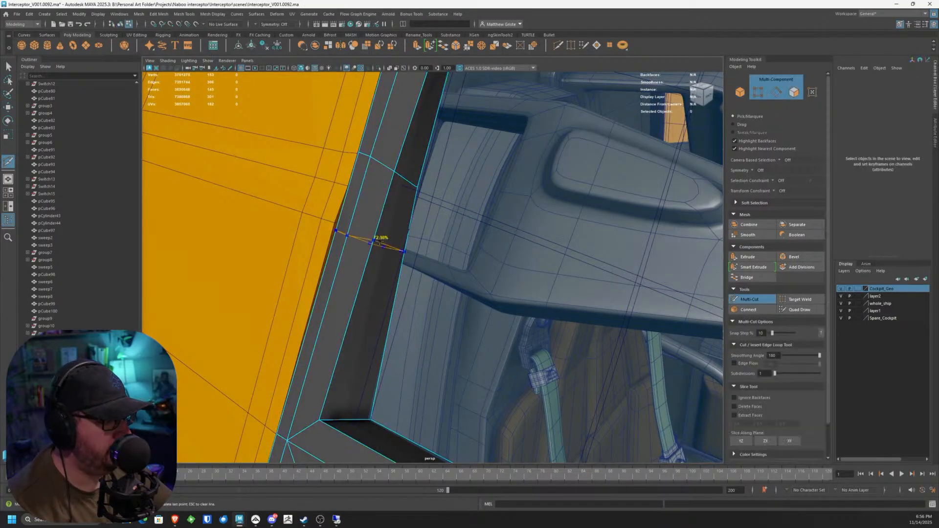
left_click(381, 237)
key("Return")
left_click_drag(352, 230, 441, 268, "alt")
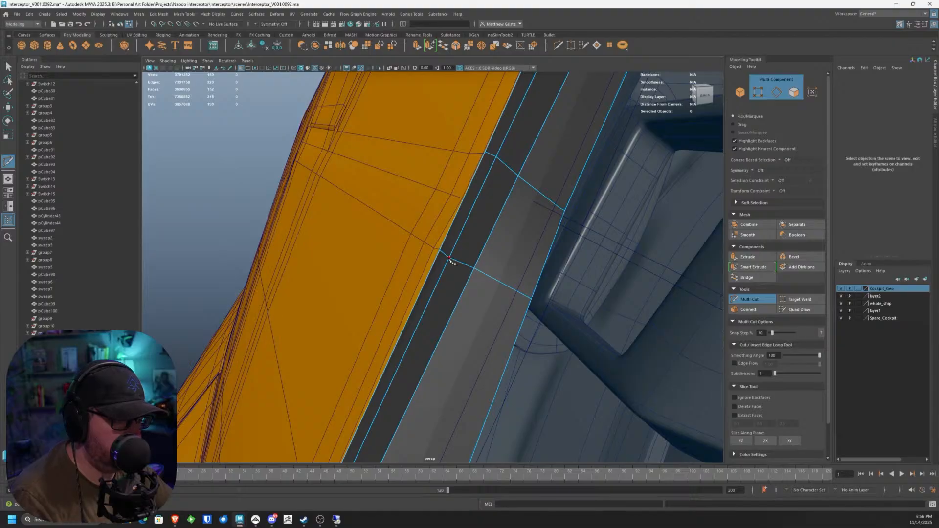
key("q")
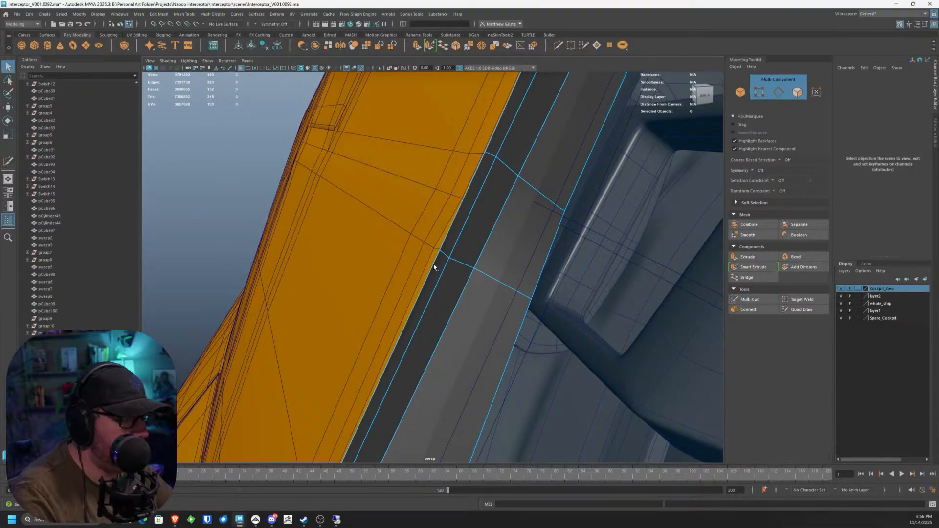
Step: Try to snap the outer vertex of the rear post's new edge loop to the hull panel, and undo the move
right_click_drag(443, 252, 431, 247)
scroll(436, 248, "up", 3)
left_click(448, 248)
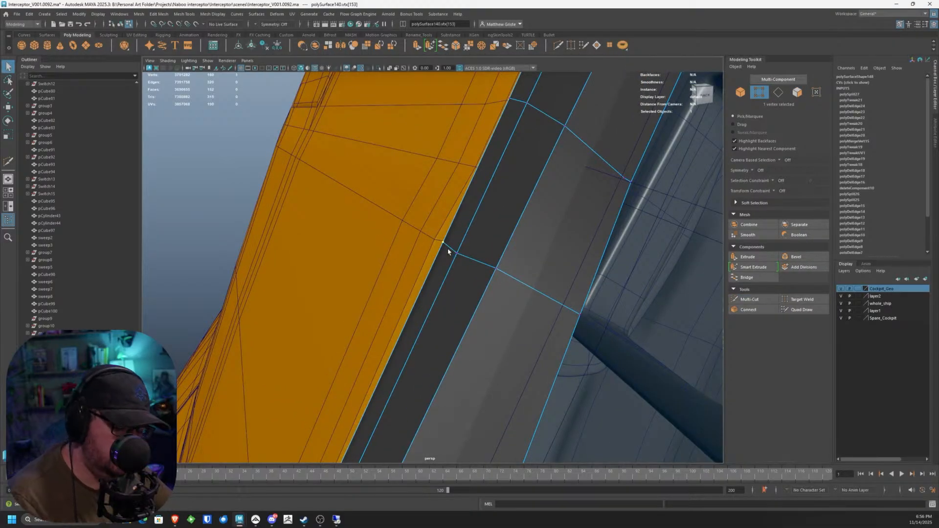
key("v")
key("w")
left_click_drag(443, 243, 419, 230)
key("ctrl+z")
Step: Snap the outer vertex of the rear post's new edge loop onto the hull panel's matching edge vertex
left_click_drag(468, 260, 368, 327, "alt")
scroll(430, 297, "up", 2)
key("v")
left_click_drag(383, 367, 416, 323, "alt")
middle_click_drag(373, 307, 403, 311)
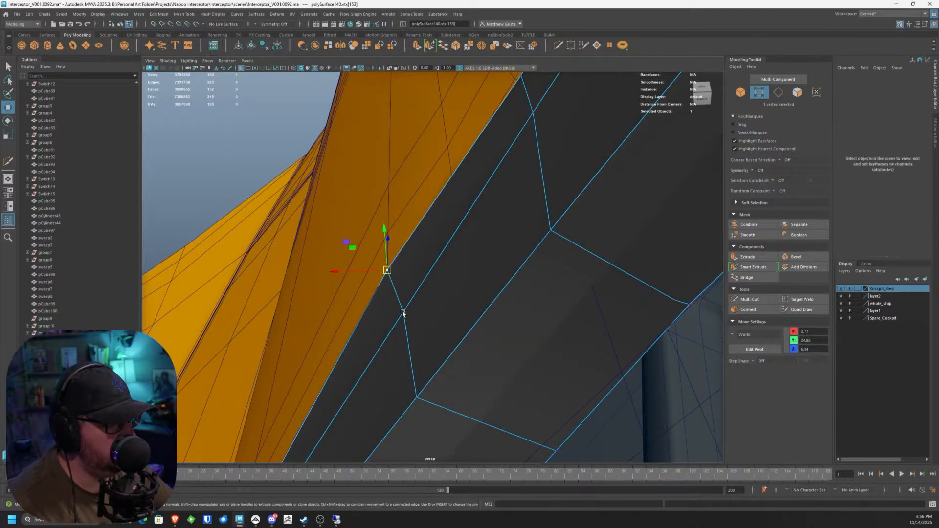
Step: Shift the new loop's neighbouring vertex along X and Y to even out the post's outer face, and leave vertex editing
left_click_drag(383, 313, 532, 254)
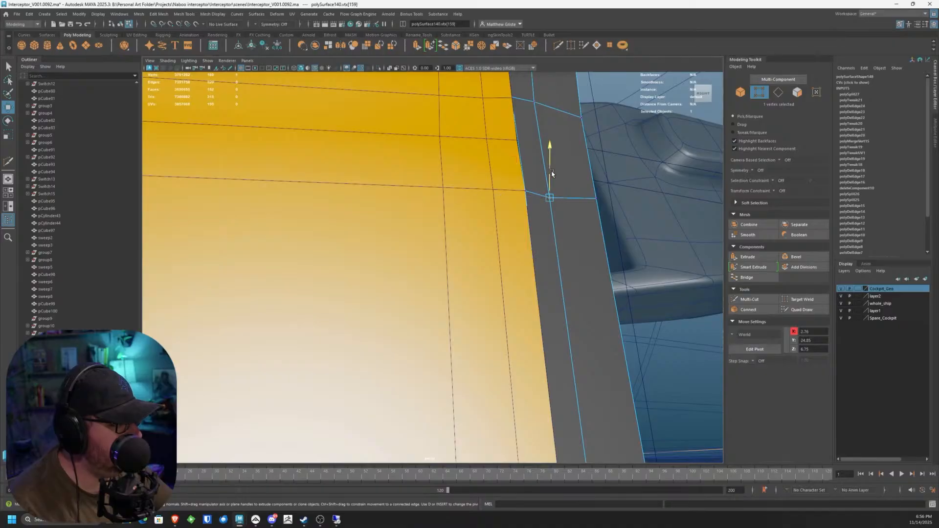
mouse_move(552, 180)
left_mouse_down()
mouse_move(629, 198)
mouse_move(547, 184)
left_mouse_up()
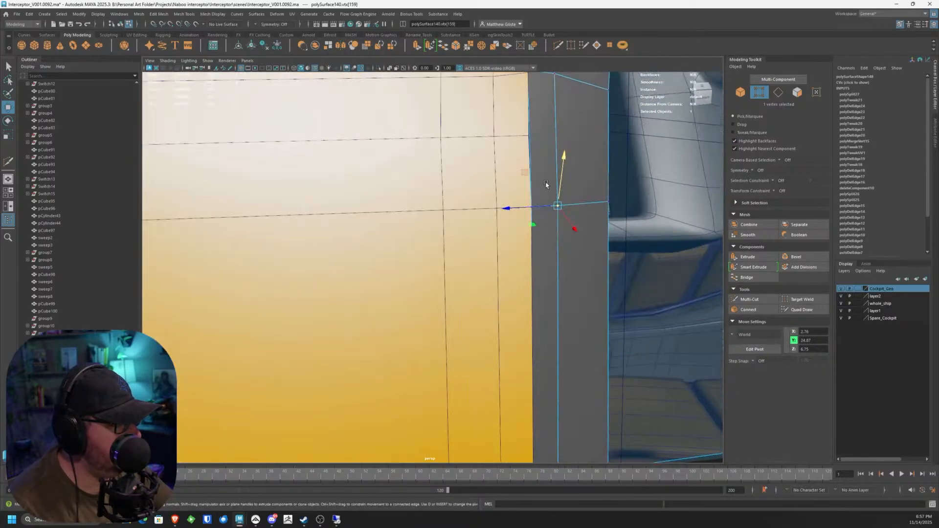
right_click_drag(571, 158, 601, 131)
Step: Insert another edge loop across the upper rear post between the two existing ones, level with the hull panel's middle edge line
left_click_drag(570, 158, 457, 272, "alt")
scroll(415, 277, "up", 1)
left_click(753, 299)
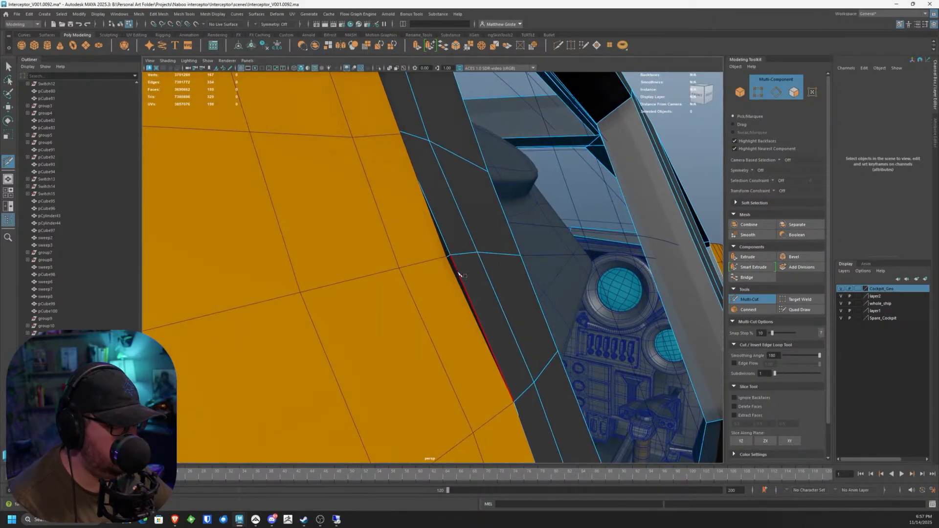
key("q")
Step: Snap the middle loop's outer vertex onto the hull panel's edge vertex and return to object selection
left_click(433, 265)
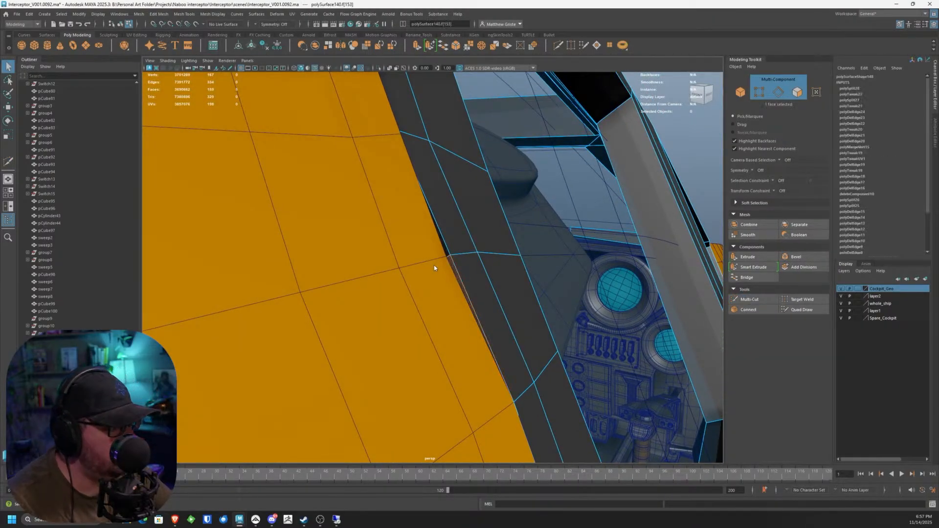
right_click_drag(433, 264, 451, 256)
left_click(451, 256)
key("w")
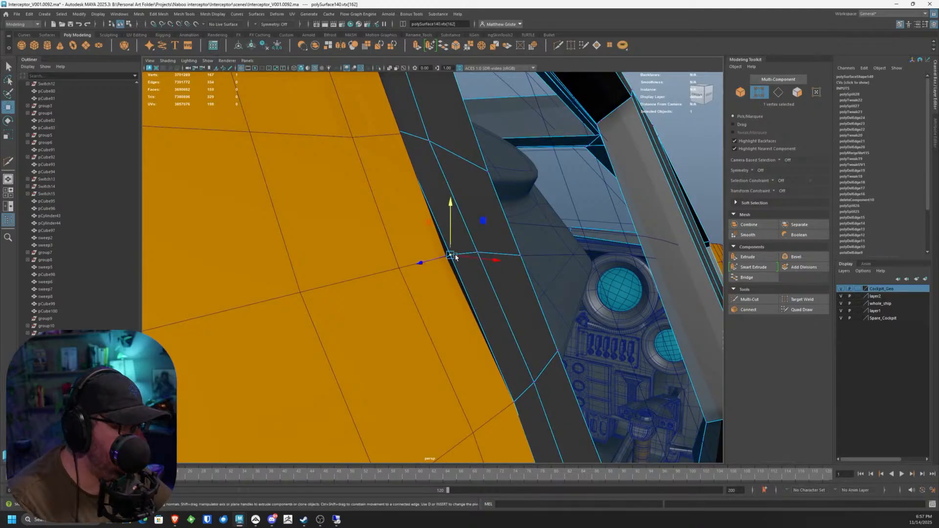
left_click_drag(449, 254, 447, 255)
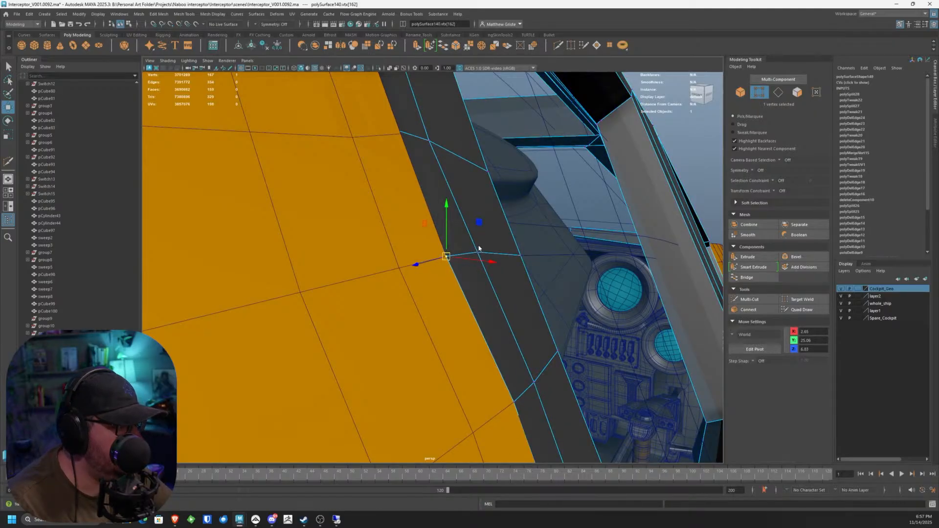
right_click_drag(480, 249, 512, 246)
Step: Snap the outer vertex of the uppermost of the rear post's three loops onto the matching hull panel vertex
scroll(512, 246, "down", 3)
left_click_drag(512, 246, 413, 266, "alt")
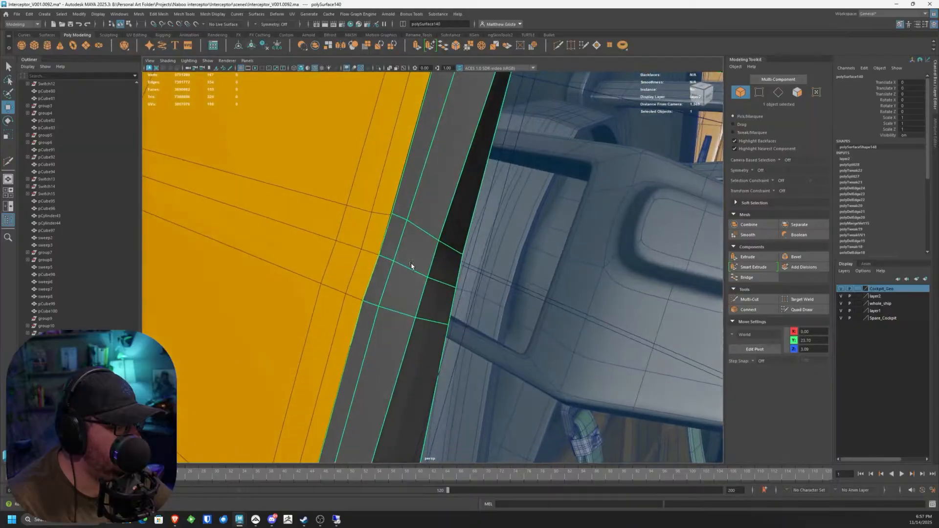
scroll(393, 228, "up", 2)
left_click_drag(392, 228, 404, 278, "alt")
right_click_drag(404, 279, 394, 283)
left_click(395, 282)
key("v")
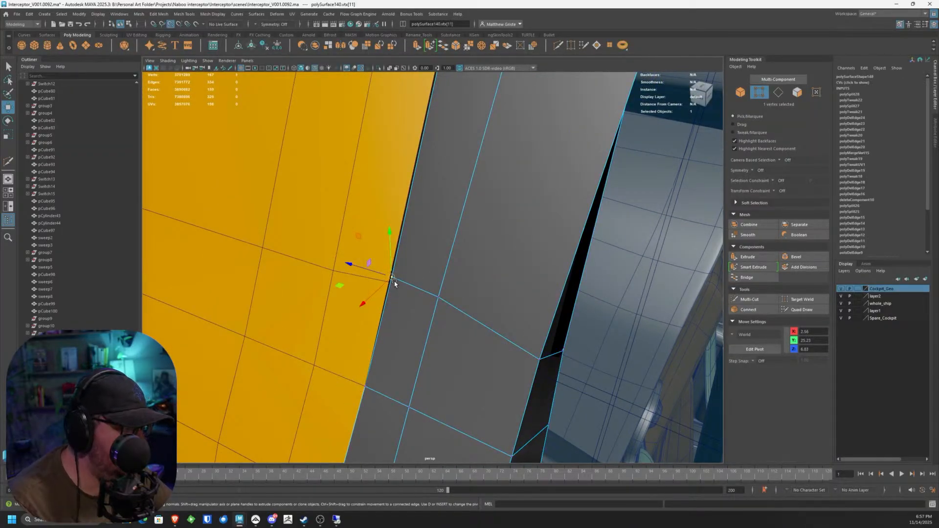
left_click_drag(394, 282, 386, 283)
scroll(415, 266, "down", 4)
Step: Snap the canopy frame's outer vertex at the upper rear corner onto the hull panel's corner vertex
middle_click_drag(499, 212, 456, 304, "alt")
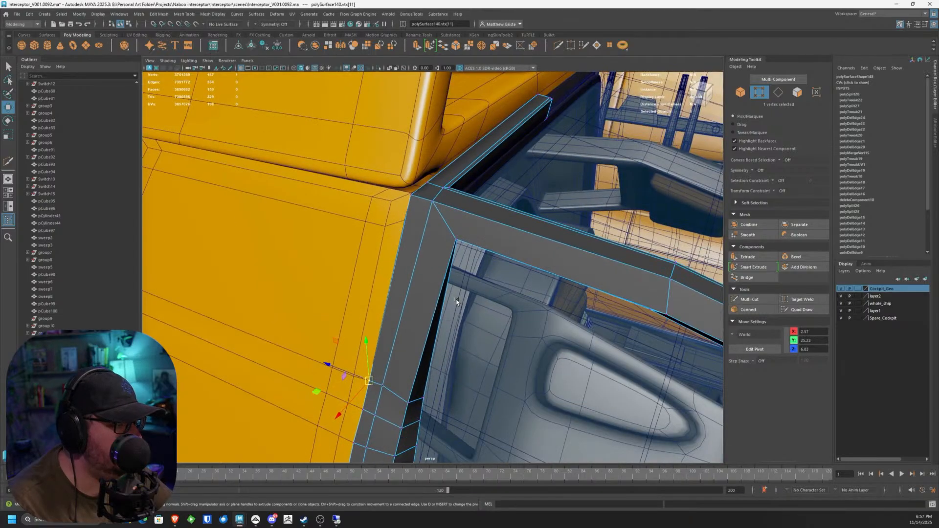
left_click_drag(457, 303, 450, 172, "alt")
scroll(442, 198, "up", 4)
scroll(449, 173, "down", 3)
left_click(397, 201)
scroll(410, 210, "up", 4)
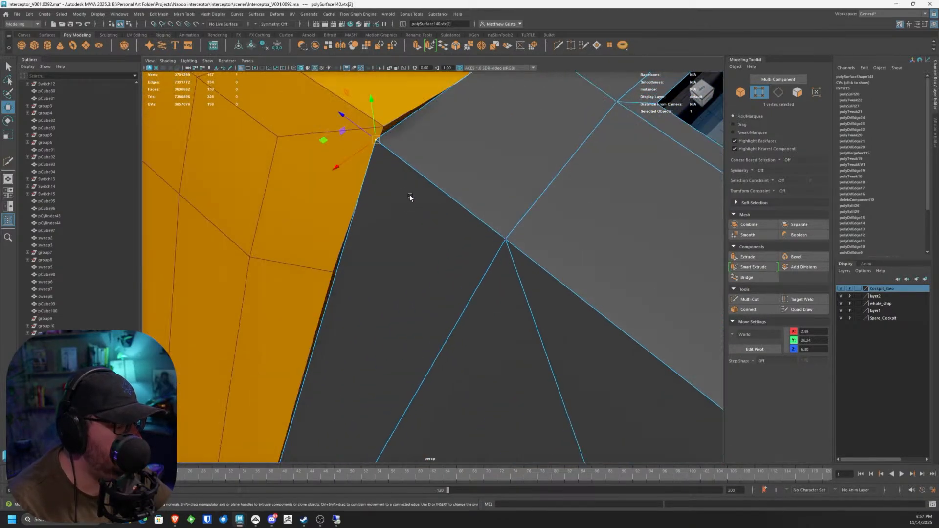
left_click_drag(375, 140, 384, 126)
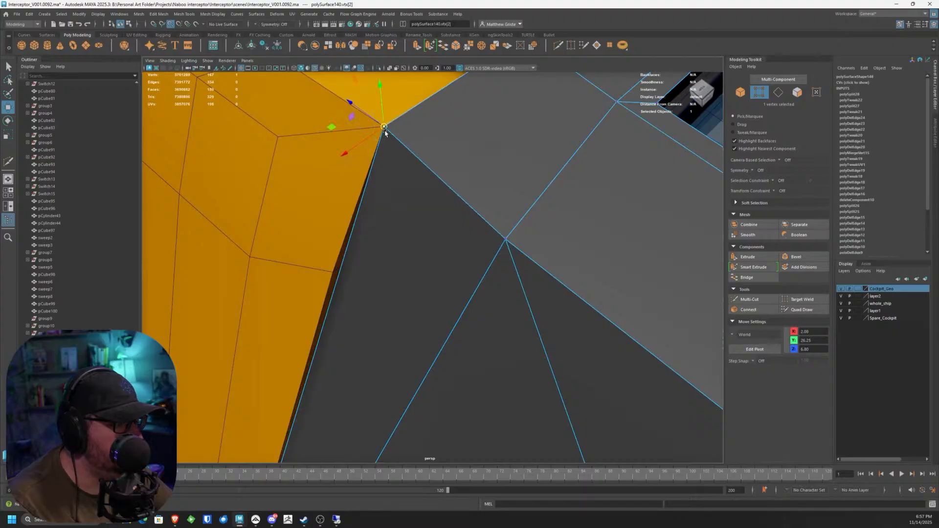
left_click_drag(392, 245, 445, 268, "alt")
Step: Insert an edge loop across the rear post just below its upper corner, level with the hull panel's edge line
scroll(445, 269, "down", 4)
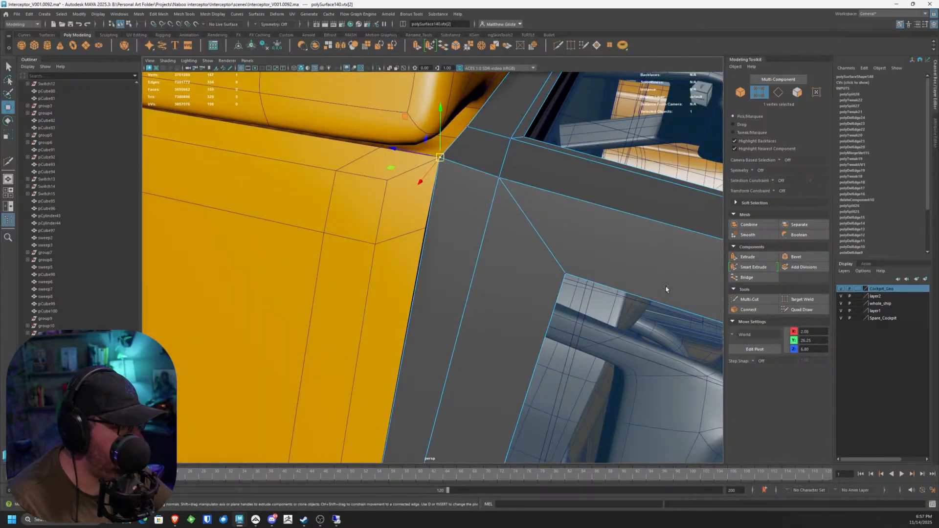
left_click(745, 299)
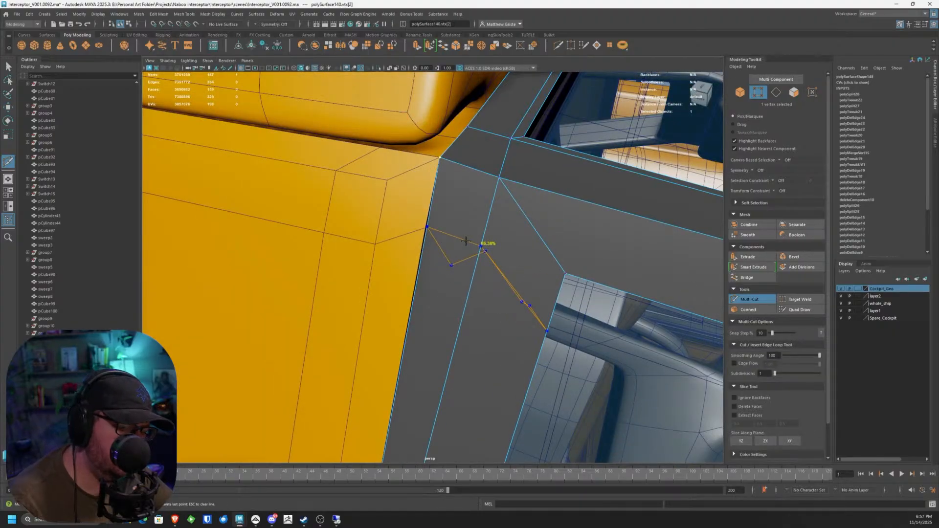
left_click(466, 241, "ctrl")
left_click_drag(454, 245, 407, 247, "alt")
middle_click_drag(406, 248, 511, 310, "alt")
scroll(511, 310, "up", 4)
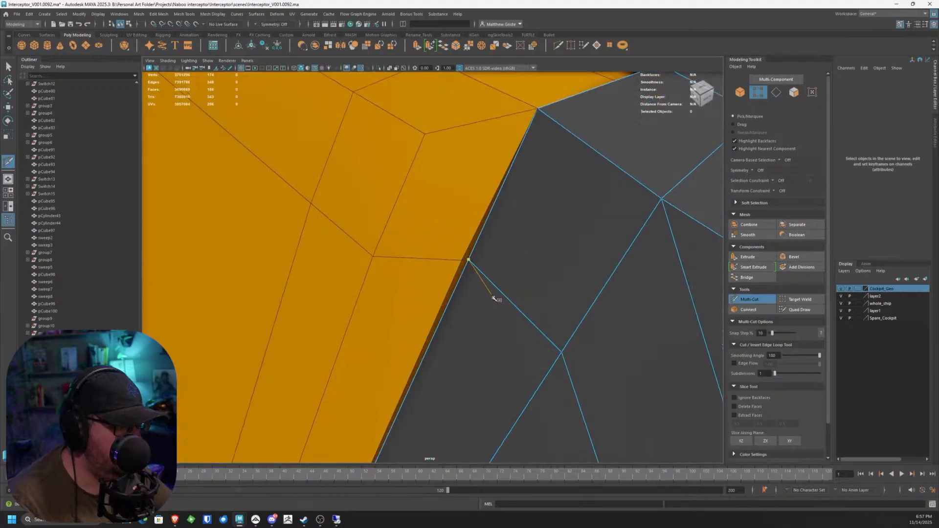
Step: Snap the outer vertex of the loop below the upper corner onto the hull panel's edge vertex
key("q")
left_click(468, 260)
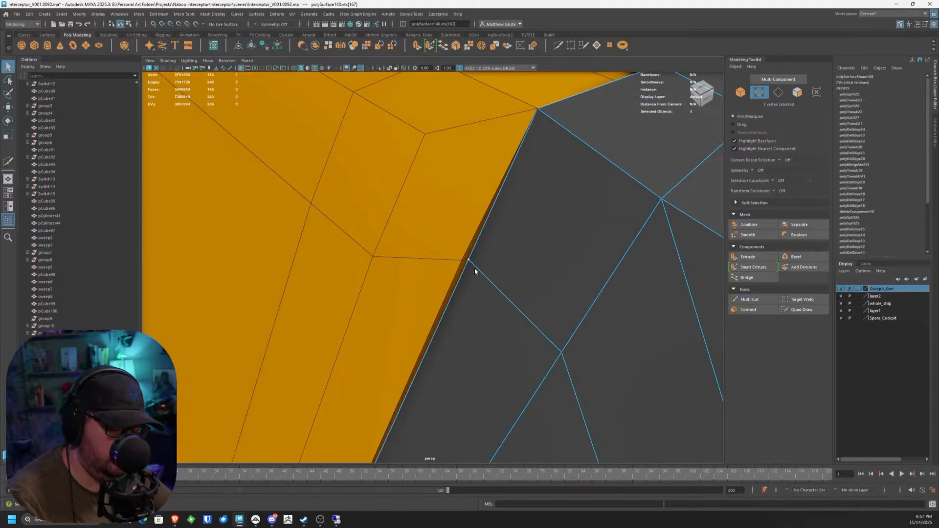
key("w")
left_click_drag(469, 260, 463, 258)
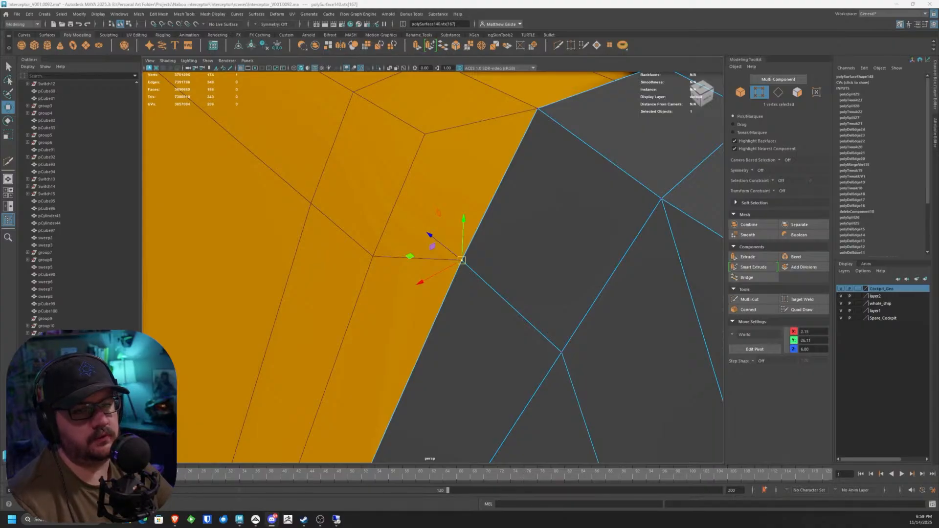
Step: Select the hull panel's vertex beside the canopy frame's upper rear corner
scroll(476, 227, "down", 5)
left_click_drag(475, 226, 380, 262, "alt")
left_click(368, 263)
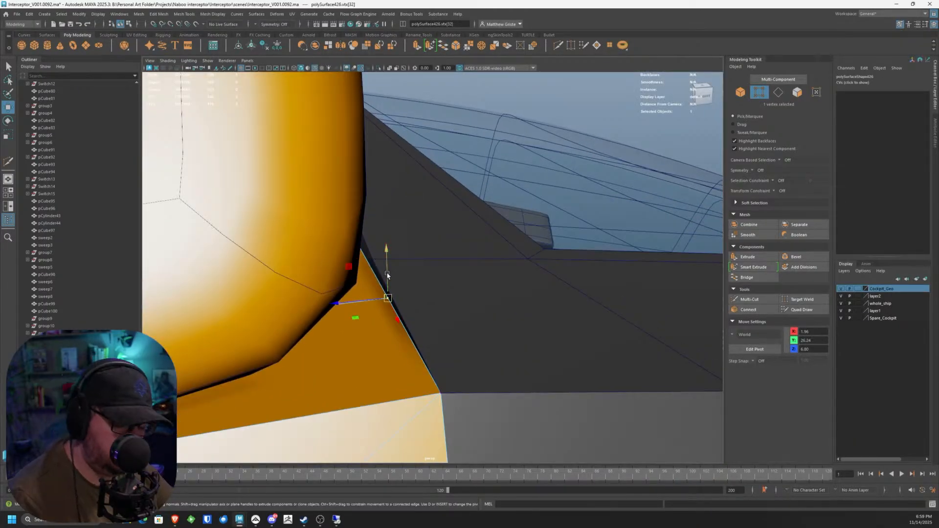
Step: Undo the last vertex move and insert an edge loop across the grey canopy frame's bar near its corner
left_click_drag(387, 298, 409, 236)
key("ctrl+z")
key("q")
right_click_drag(409, 238, 429, 226)
left_click(753, 300)
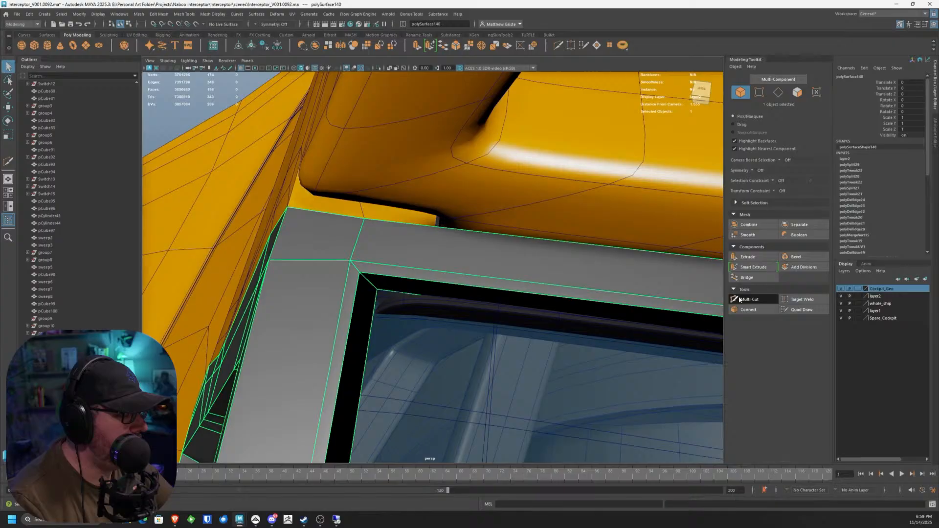
left_click(427, 263, "ctrl")
left_click_drag(525, 267, 458, 258, "alt")
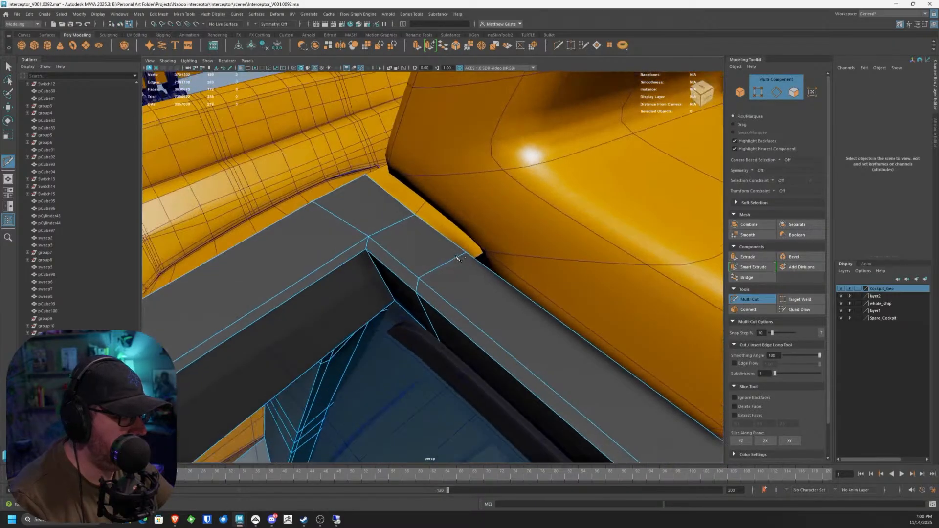
Step: Snap the yellow panel's edge vertex onto the canopy frame's new edge loop
scroll(458, 258, "up", 3)
key("q")
left_click(507, 223)
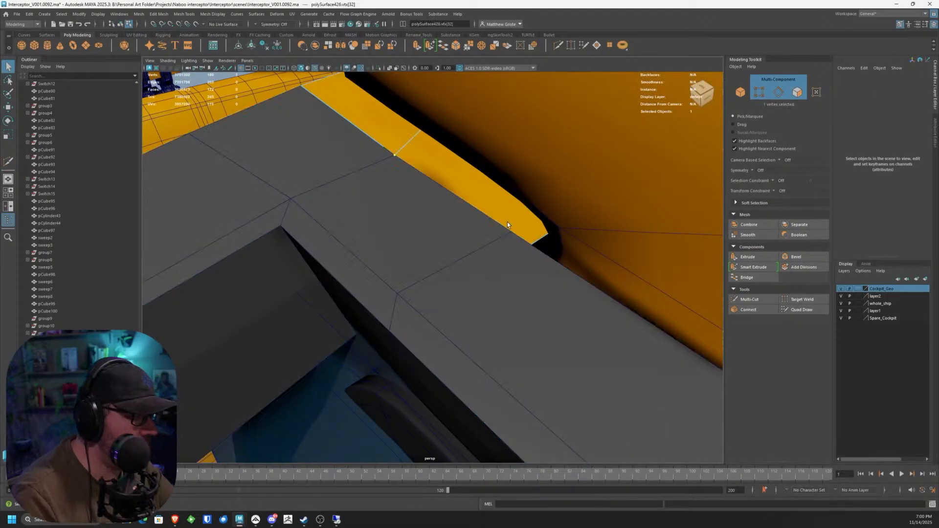
left_click_drag(507, 222, 502, 240, "alt")
key("F9")
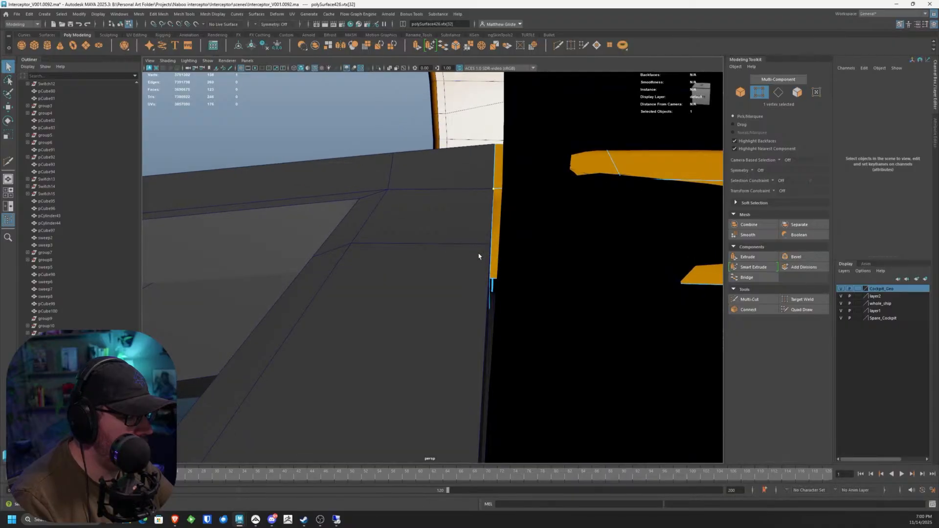
left_click(490, 279)
key("w")
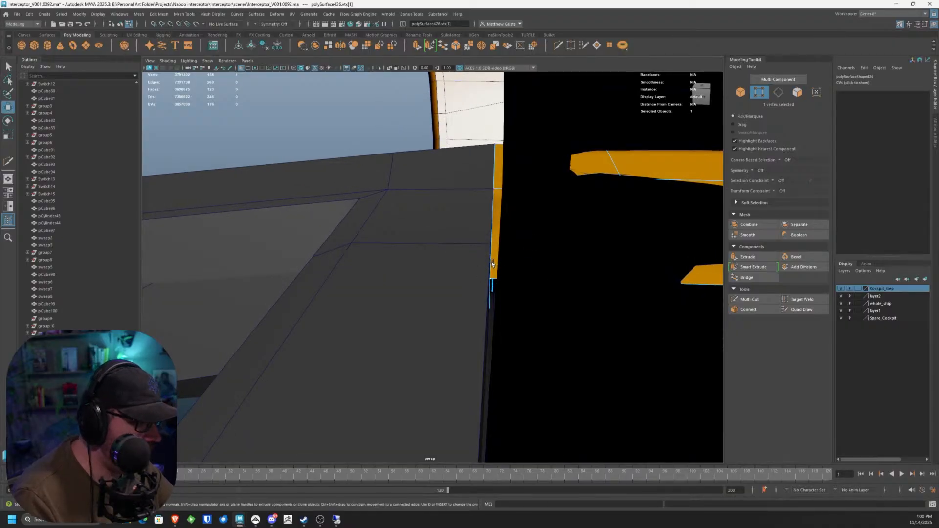
left_click_drag(491, 260, 523, 263)
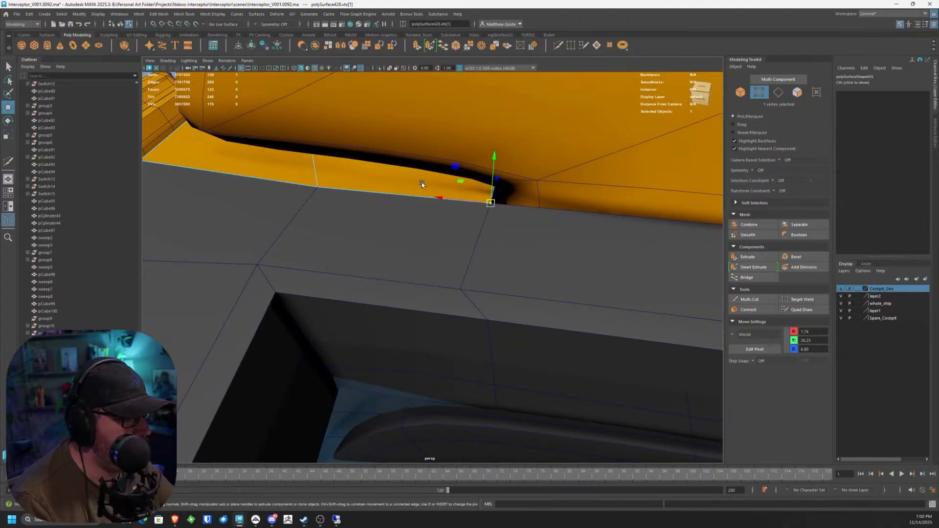
Step: Insert an edge loop across the horizontal window bar, close to its junction with the vertical frame post
right_click_drag(422, 183, 460, 172)
scroll(380, 213, "down", 5)
left_click_drag(381, 213, 416, 168, "alt")
scroll(416, 168, "up", 3)
left_click(753, 300)
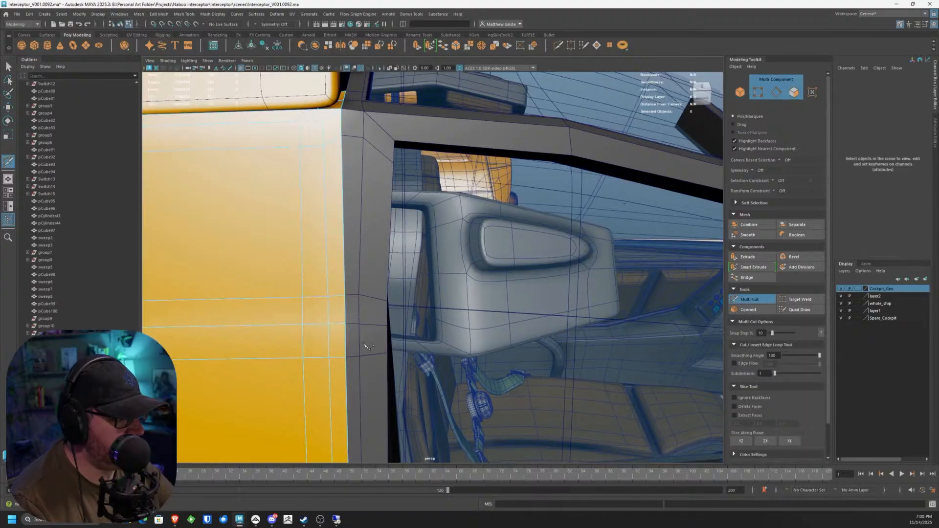
middle_click_drag(399, 440, 397, 294, "alt")
left_click_drag(397, 294, 440, 256, "alt")
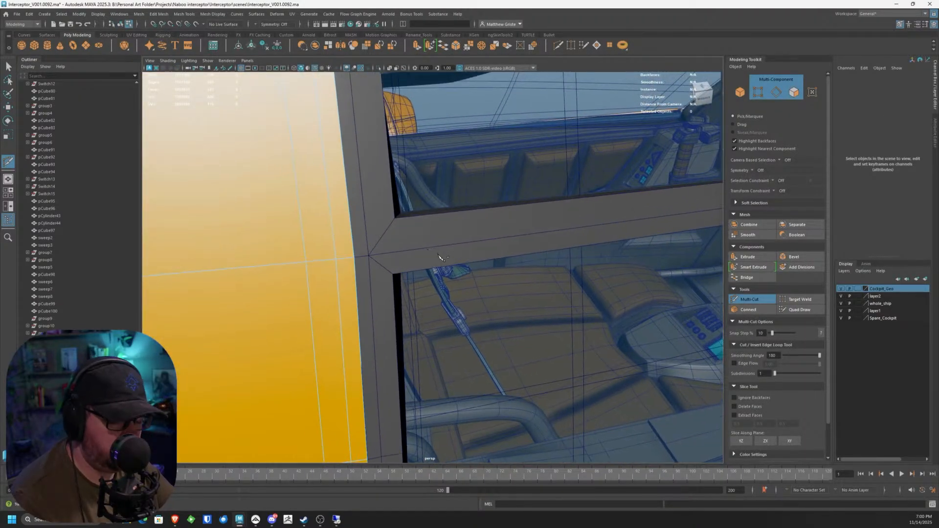
key("q")
left_click(750, 299)
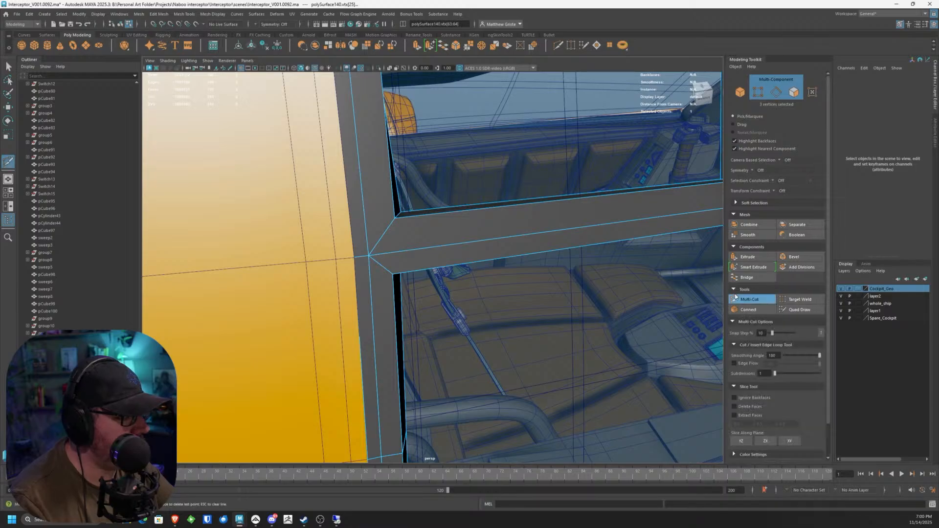
left_click(410, 213)
key("Return")
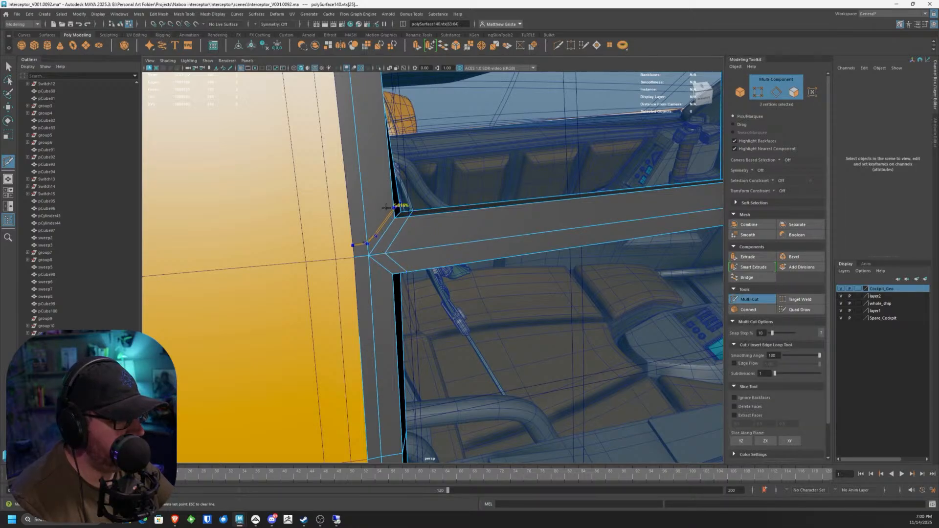
Step: Insert edge loops across the vertical frame post just above and below the horizontal bar's junction
left_click(350, 222)
left_click(386, 188)
key("Return")
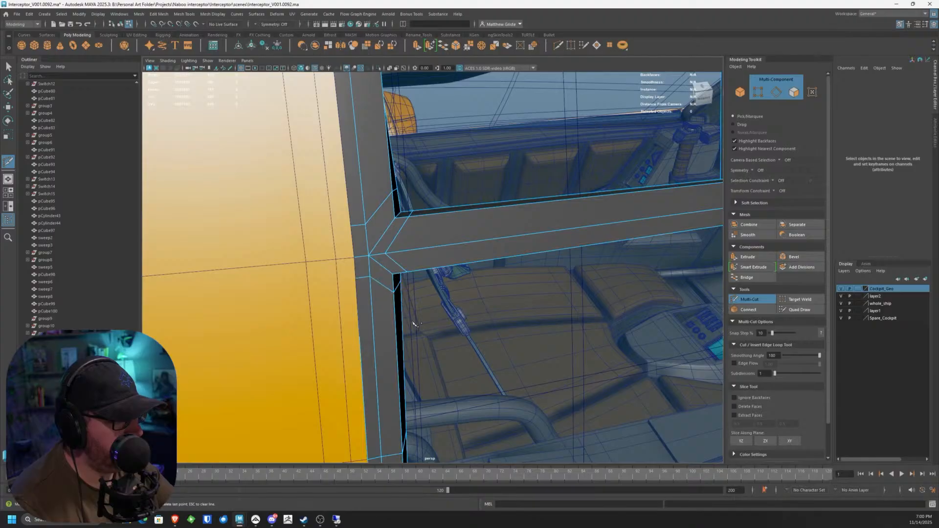
Step: Insert supporting edge loops on both sides of the frame's lower corner, one across the post and one across the bottom rail
left_click_drag(414, 323, 377, 296, "alt")
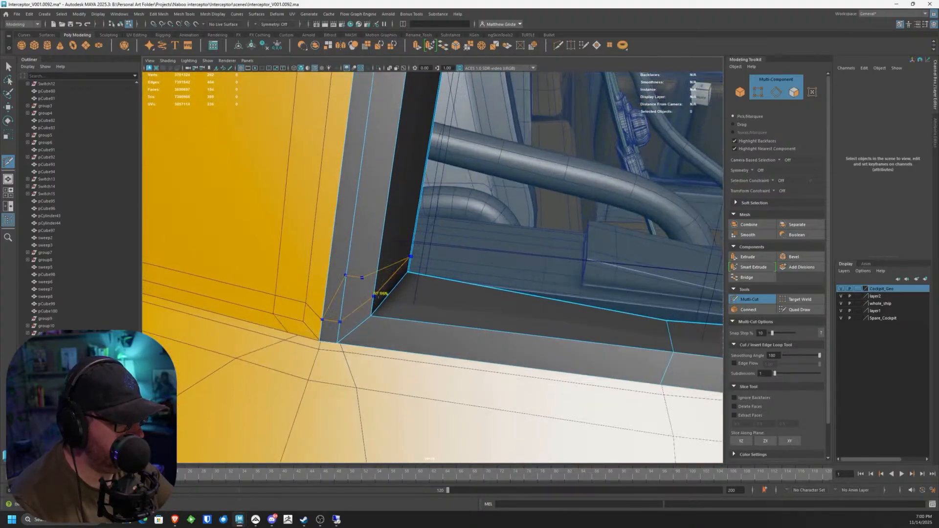
left_click(376, 296, "ctrl")
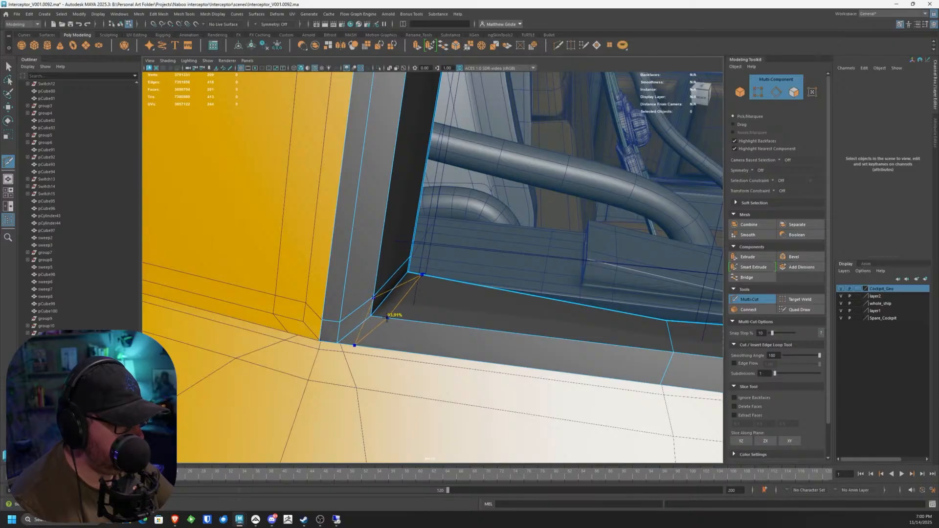
left_click(388, 318, "ctrl")
Step: Shift the three vertices where the middle window post meets the lower rail slightly inward
left_click_drag(387, 317, 425, 247, "alt")
key("q")
key("F9")
left_click_drag(463, 272, 414, 219, "alt")
key("w")
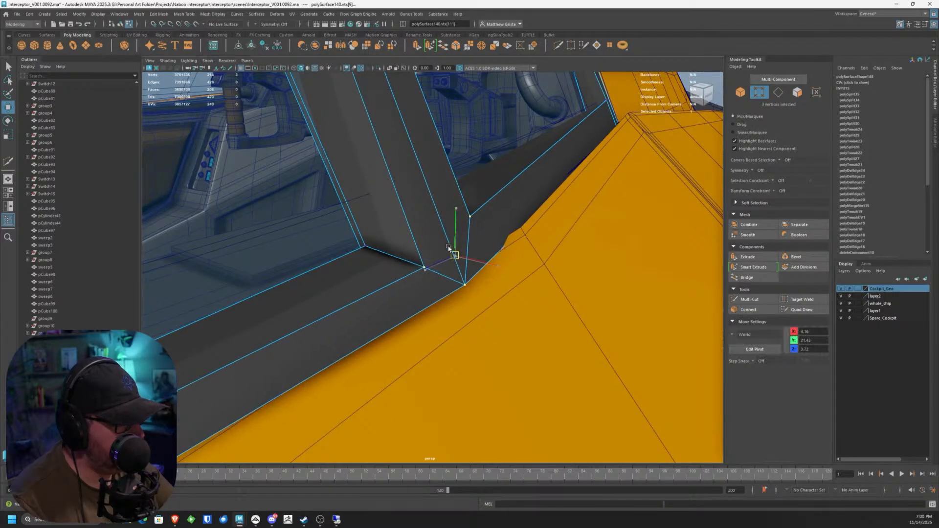
left_click_drag(456, 256, 430, 249)
Step: Examine how the lower window rail fits against the edge of the hull panel beneath it
left_click_drag(429, 249, 395, 238, "alt")
scroll(395, 237, "down", 8)
mouse_move(442, 195)
left_mouse_down("alt")
mouse_move(444, 187)
mouse_move(449, 198)
left_mouse_up("alt")
scroll(455, 230, "up", 6)
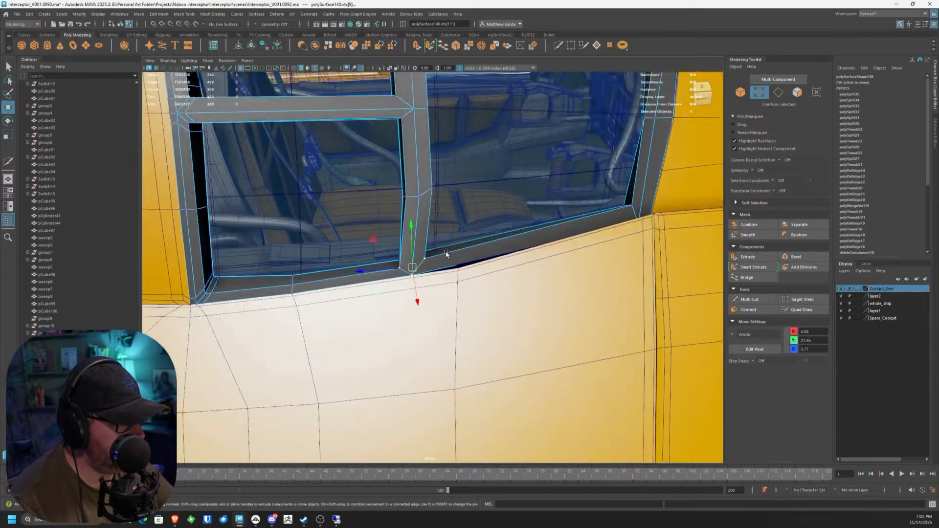
middle_click_drag(461, 257, 422, 234, "alt")
scroll(421, 234, "up", 3)
left_click(422, 234)
left_click_drag(421, 234, 389, 228, "alt")
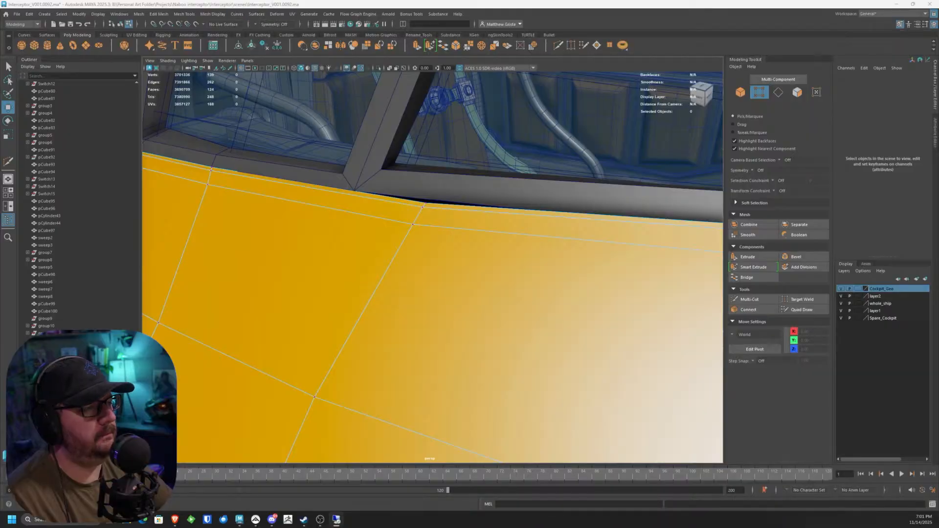
left_click_drag(439, 197, 432, 251, "alt")
left_click_drag(385, 196, 424, 327, "alt")
middle_click_drag(424, 327, 413, 279, "alt")
scroll(412, 279, "up", 2)
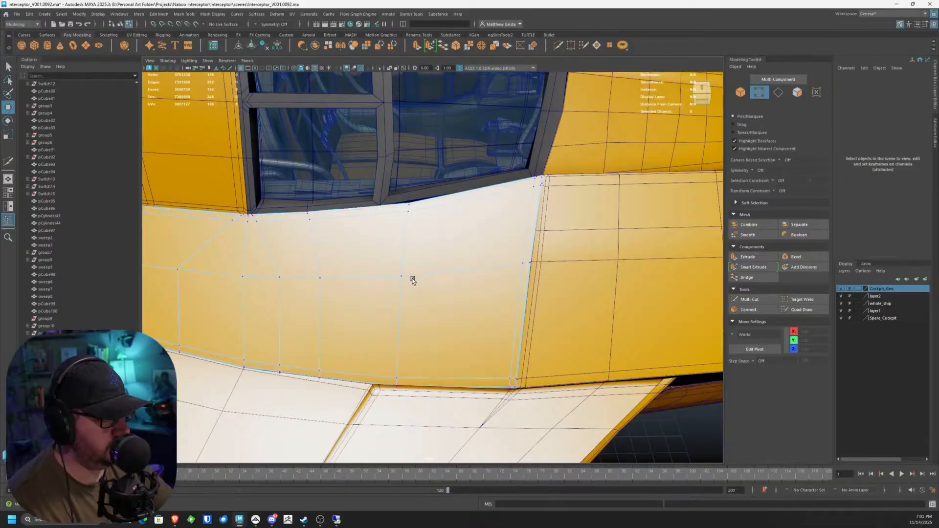
left_click_drag(412, 279, 476, 274, "alt")
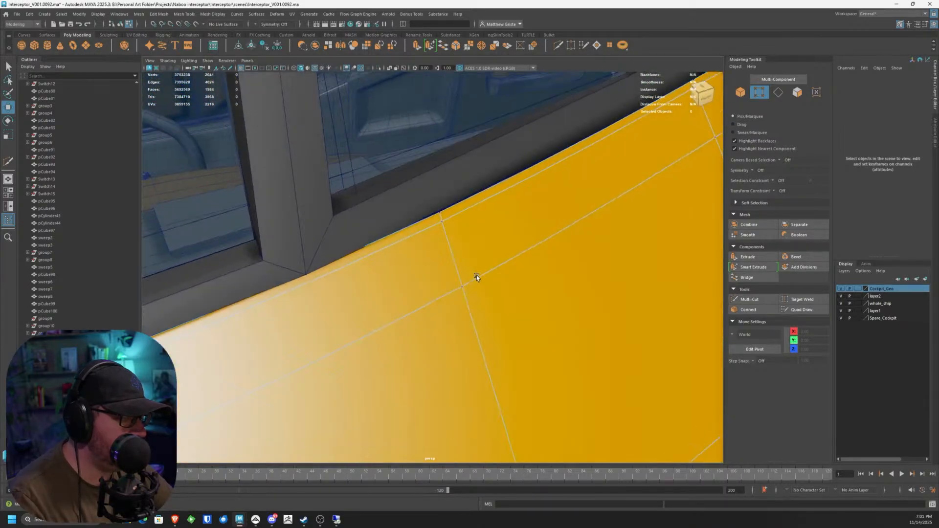
key("ctrl+z")
left_click_drag(459, 240, 554, 258, "alt")
key("ctrl+z")
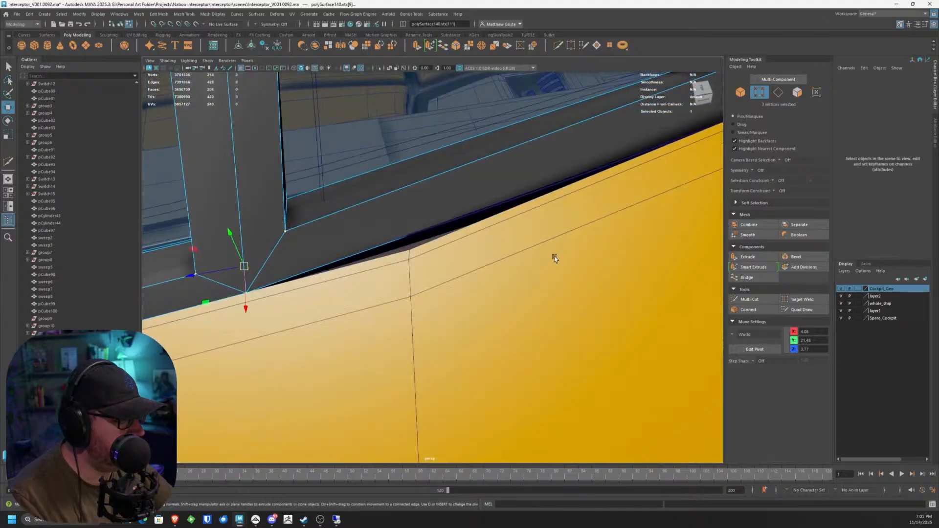
Step: Insert an edge loop across the lower window rail beside the hull panel's vertical edge line
left_click(764, 299)
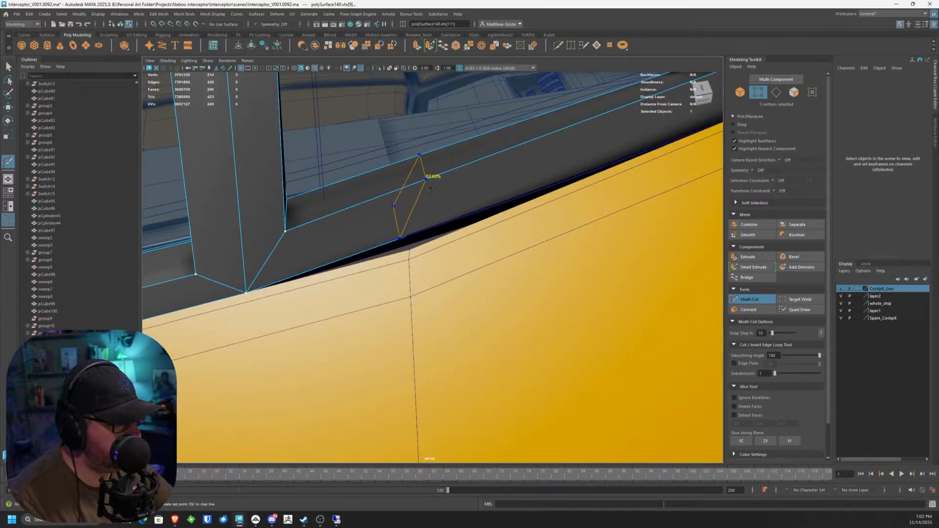
left_click(430, 189, "ctrl")
left_click_drag(430, 188, 446, 230, "alt")
key("q")
Step: Snap the outer vertex of the lower rail's new loop onto the hull panel's nearby edge vertex
right_click(442, 223)
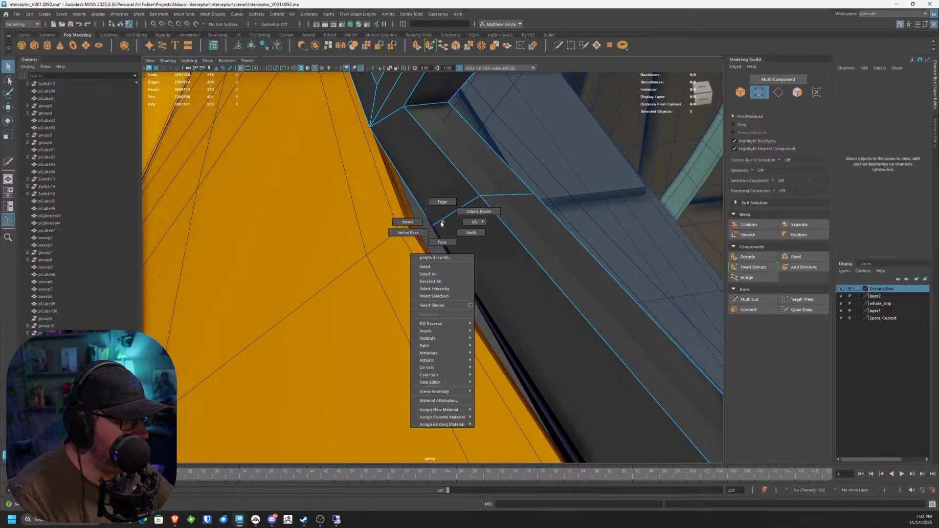
left_click(408, 222)
left_click(433, 226)
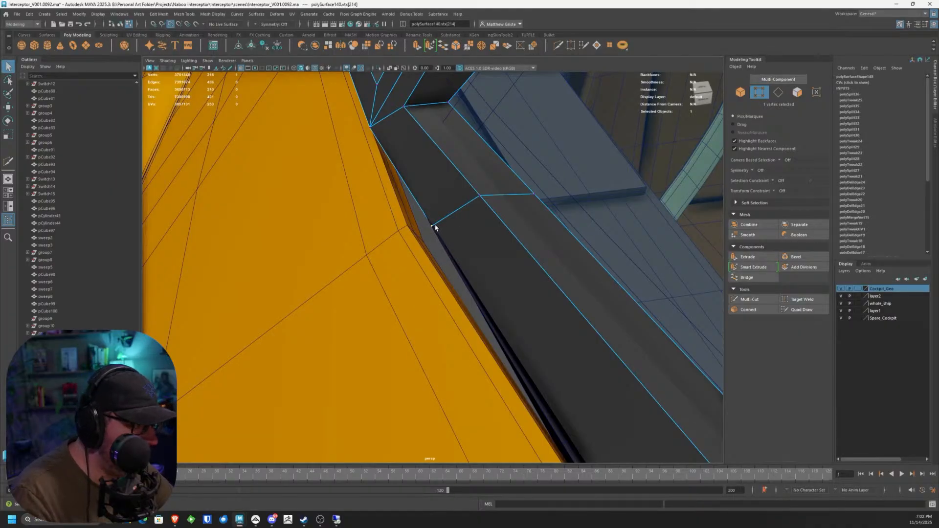
key("w")
key("v")
left_click_drag(432, 226, 459, 251)
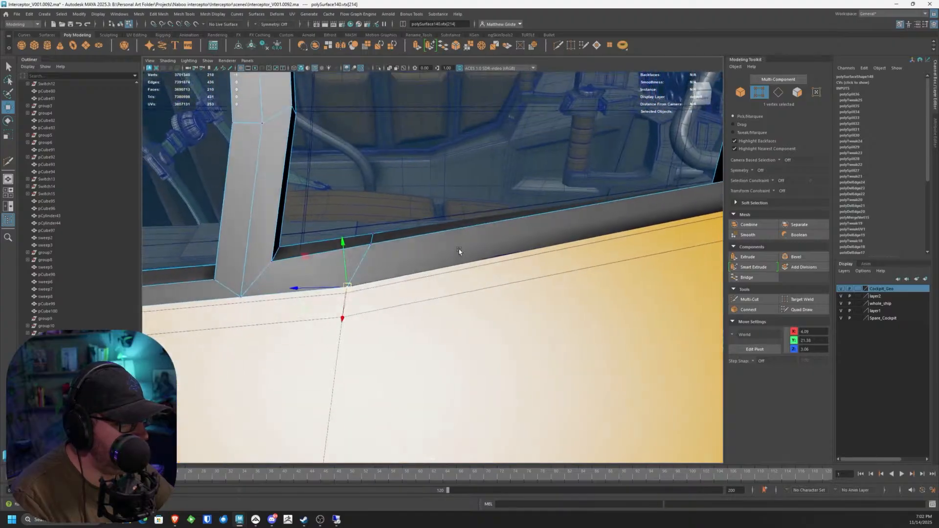
Step: Set the transform constraint to Edge and slide the loop's two inner vertices along the lower window rail
left_click_drag(337, 210, 394, 248)
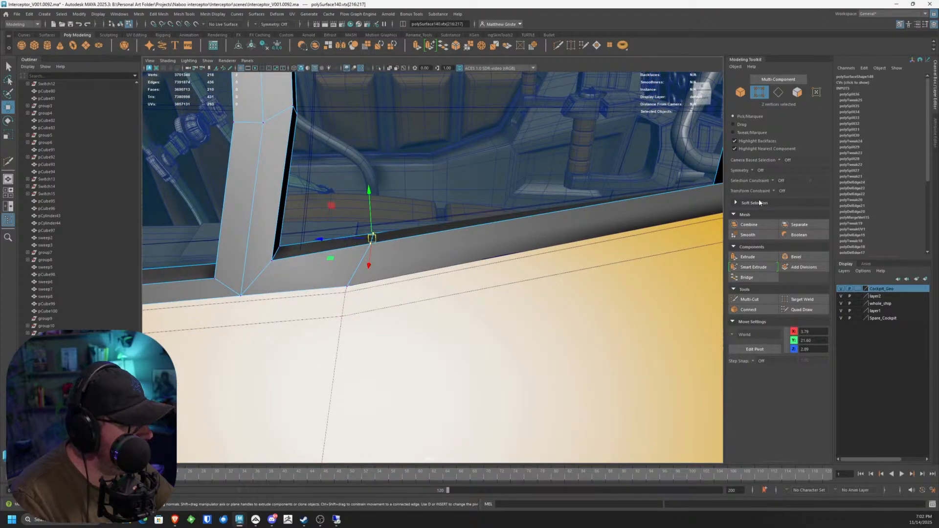
left_click(783, 191)
left_click(786, 198)
left_click_drag(345, 240, 504, 182)
Step: Insert an edge loop across the rear window post, level with the adjoining hull panel's horizontal edge
scroll(434, 250, "down", 5)
middle_click_drag(503, 182, 446, 283, "alt")
scroll(446, 284, "up", 3)
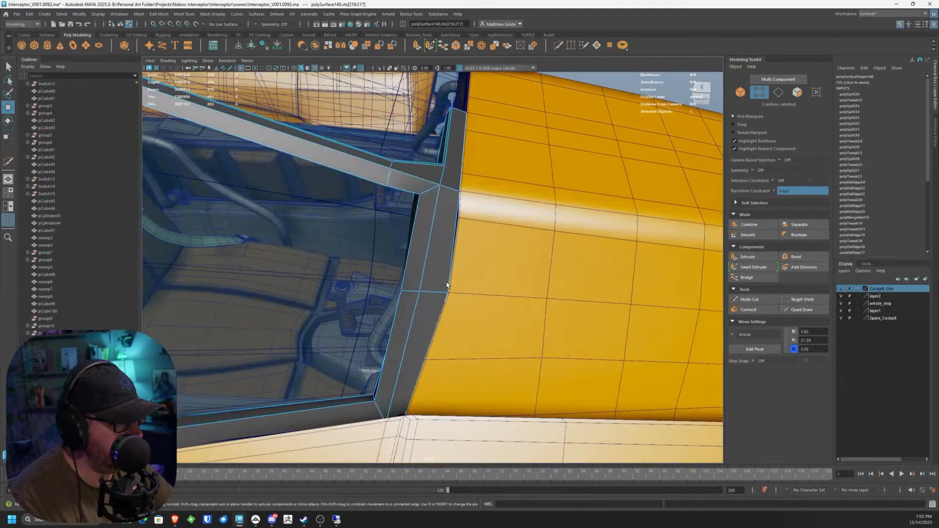
middle_click_drag(458, 317, 477, 178, "alt")
scroll(478, 178, "up", 5)
left_click(733, 298)
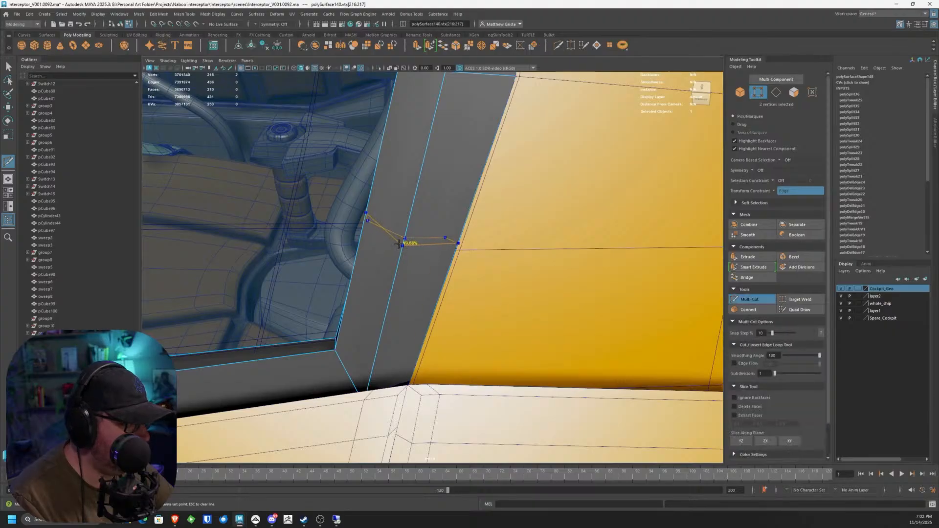
left_click(400, 244, "ctrl")
left_click(455, 250)
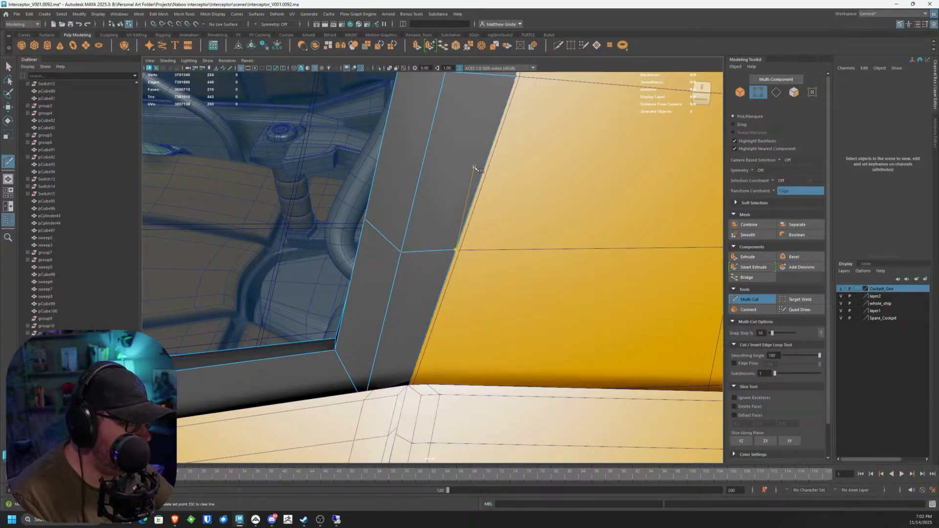
Step: Insert another edge loop across the upper part of the rear post, in line with the hull panel's edge, undoing the first placement
left_click_drag(477, 168, 339, 252, "alt")
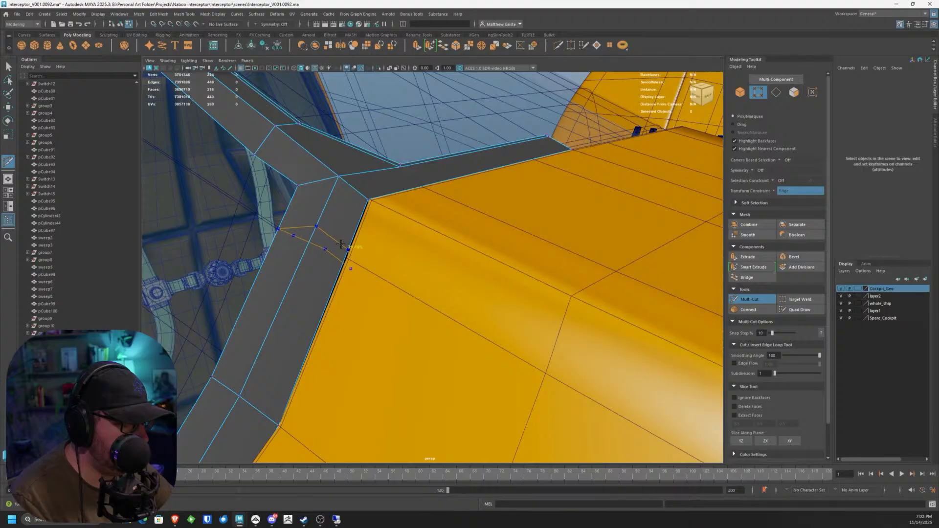
left_click(342, 242, "ctrl")
left_click_drag(470, 285, 430, 294, "alt")
key("ctrl+z")
key("ctrl+z")
left_click(557, 298, "ctrl")
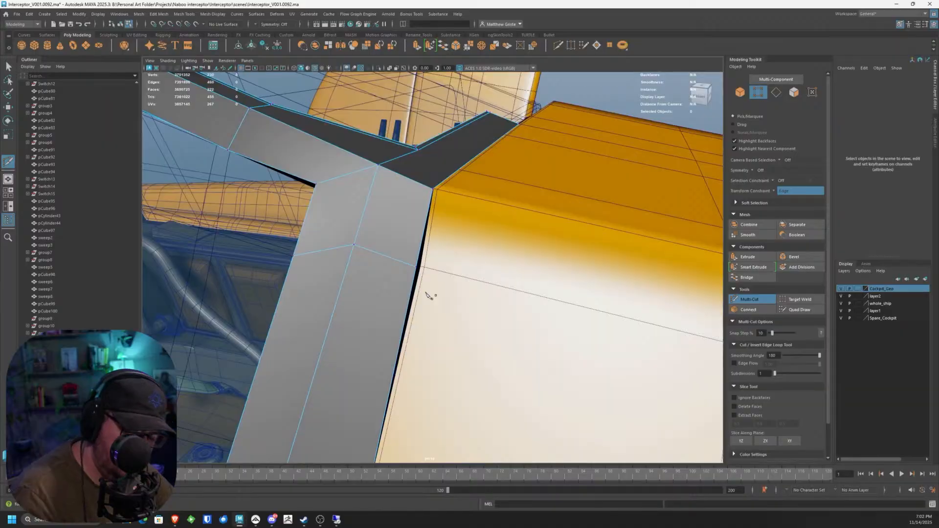
Step: Turn off the transform constraint and snap the upper loop's outer vertex onto the hull panel's edge
key("q")
right_click_drag(377, 266, 361, 266)
left_click(415, 266)
key("w")
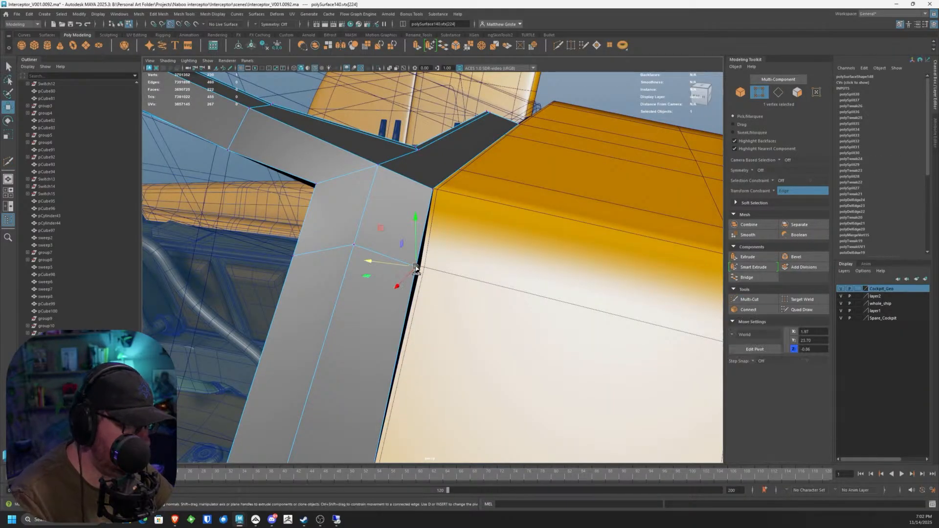
left_click_drag(416, 268, 436, 269)
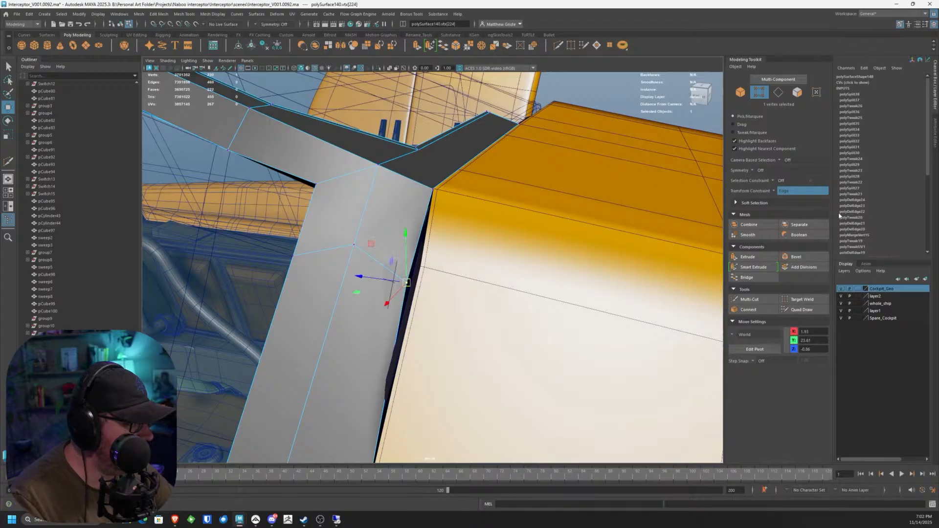
key("ctrl+z")
left_click(803, 191)
left_click(792, 190)
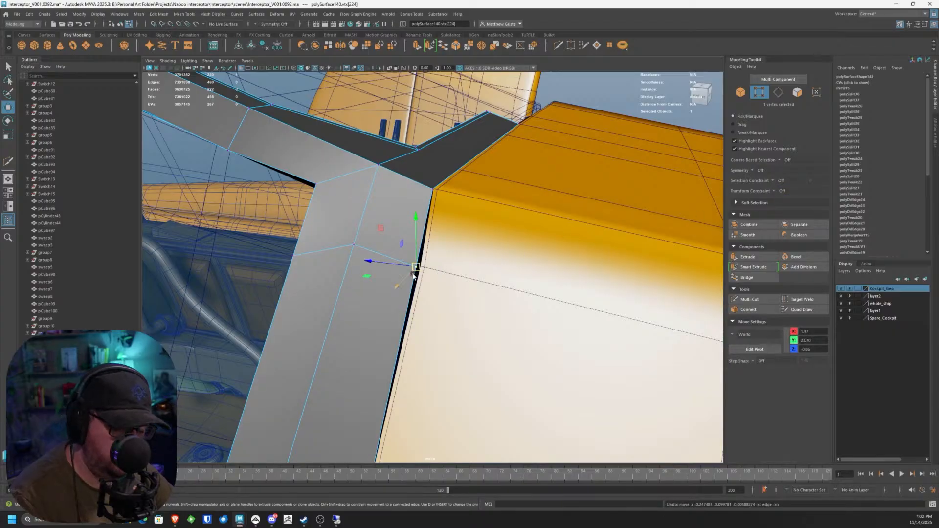
mouse_move(416, 267)
left_mouse_down()
mouse_move(420, 260)
mouse_move(383, 269)
mouse_move(376, 218)
left_mouse_up()
Step: Select the canopy frame as an object and isolate it in the viewport
scroll(419, 262, "down", 2)
key("F8")
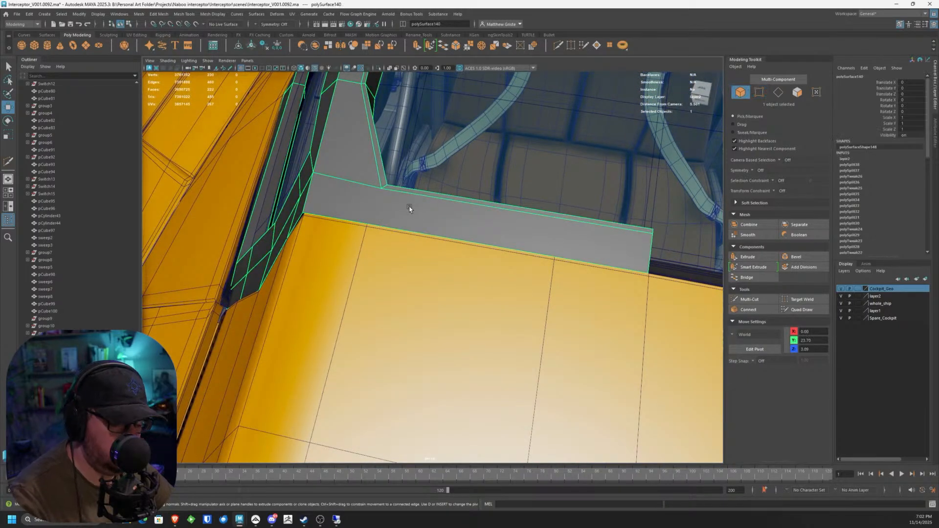
key("ctrl+1")
Step: Cut a new edge line around the faces of the short front bar, starting from the inner corner where it meets the side post
left_click(749, 299)
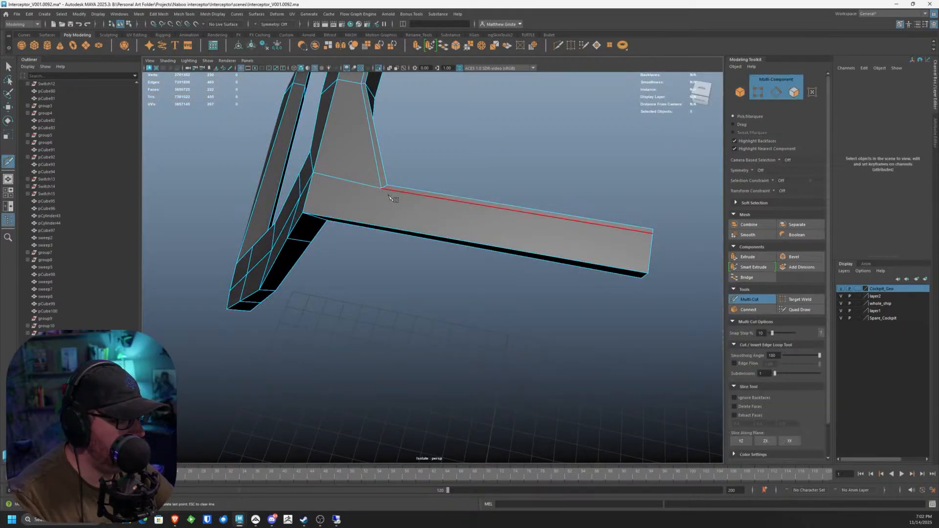
left_click(381, 188)
left_click_drag(380, 212, 392, 174, "alt")
left_click(395, 240)
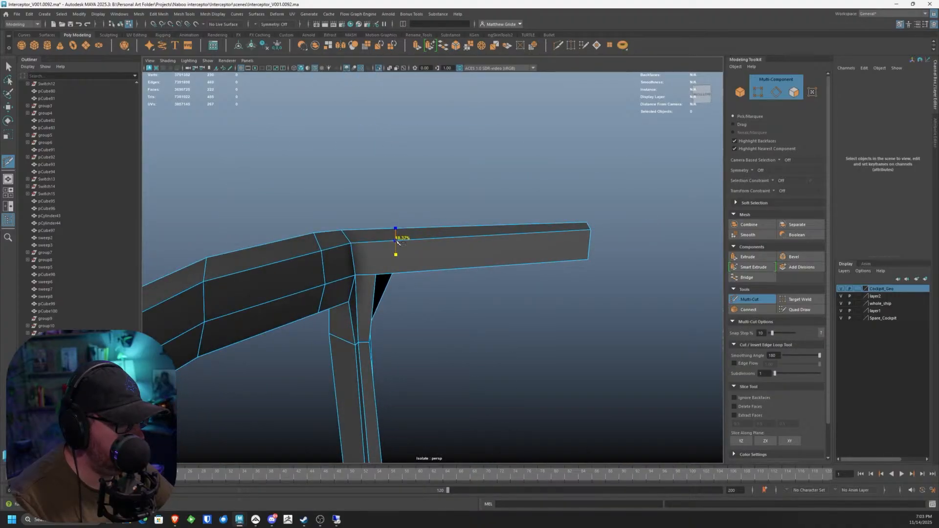
left_click(396, 273)
left_click_drag(424, 271, 275, 332, "alt")
middle_click_drag(469, 168, 436, 228, "alt")
scroll(437, 229, "up", 3)
left_click_drag(439, 230, 482, 209, "alt")
left_click(484, 202)
key("Return")
scroll(464, 240, "up", 2)
left_click_drag(465, 239, 562, 303, "alt")
Step: Turn off the isolated view to show the whole ship and return the canopy frame to object mode, deselected
left_click(207, 60)
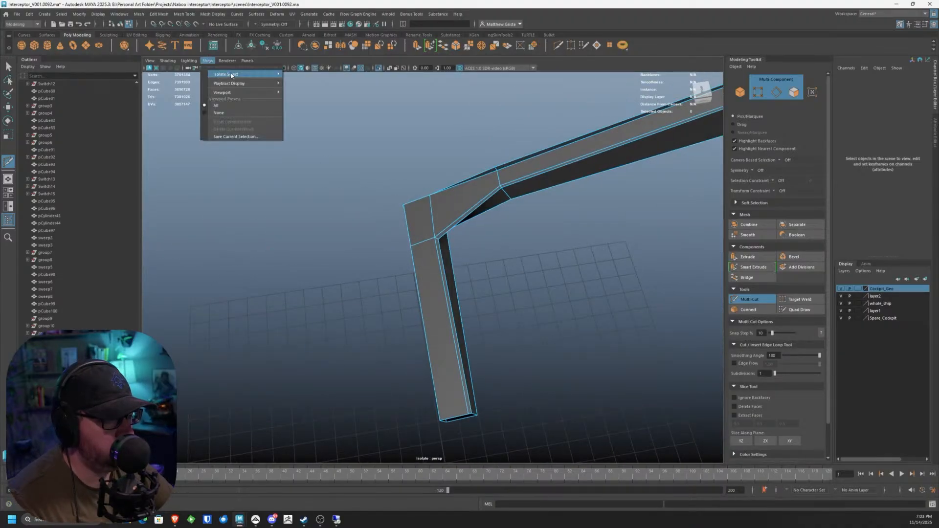
mouse_move(225, 69)
left_click(307, 74)
left_click_drag(445, 141, 410, 170, "alt")
key("q")
key("F9")
key("w")
left_click(403, 251)
right_click_drag(411, 172, 428, 124)
left_click(428, 123)
scroll(369, 162, "down", 4)
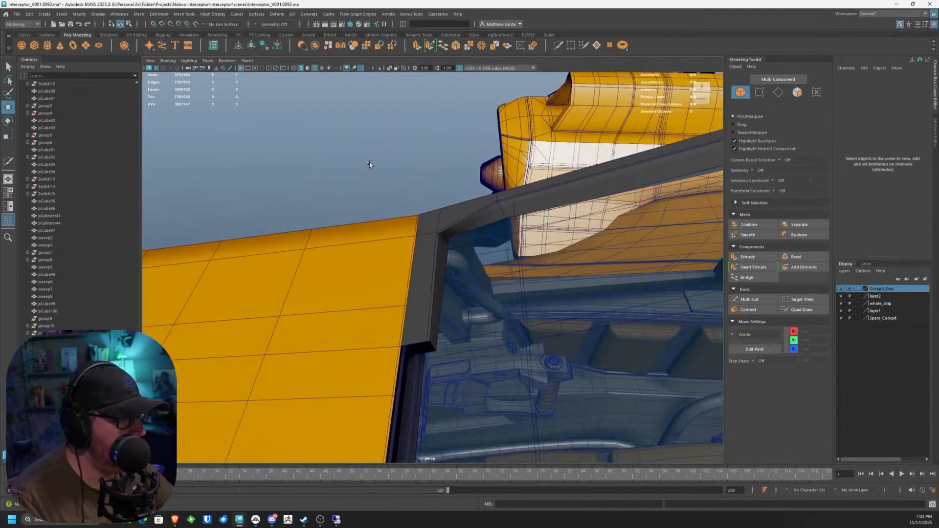
left_click_drag(368, 162, 424, 167, "alt")
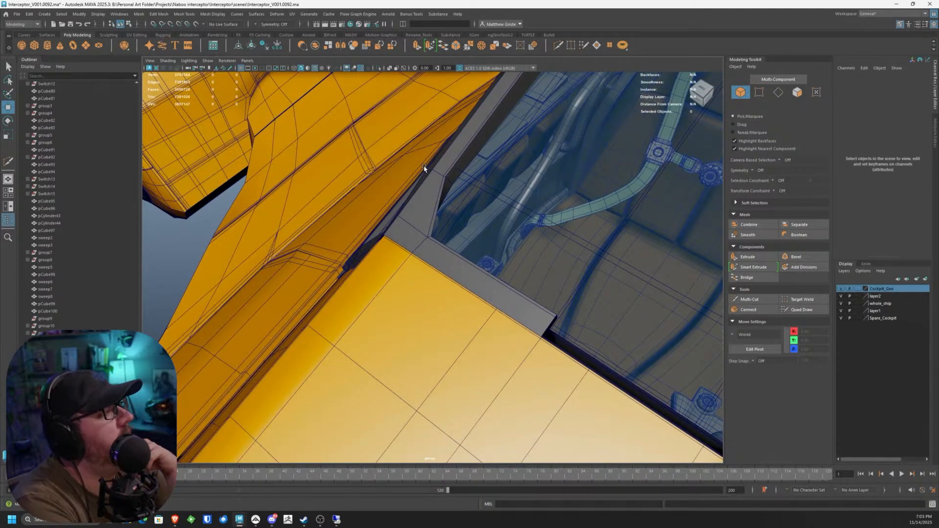
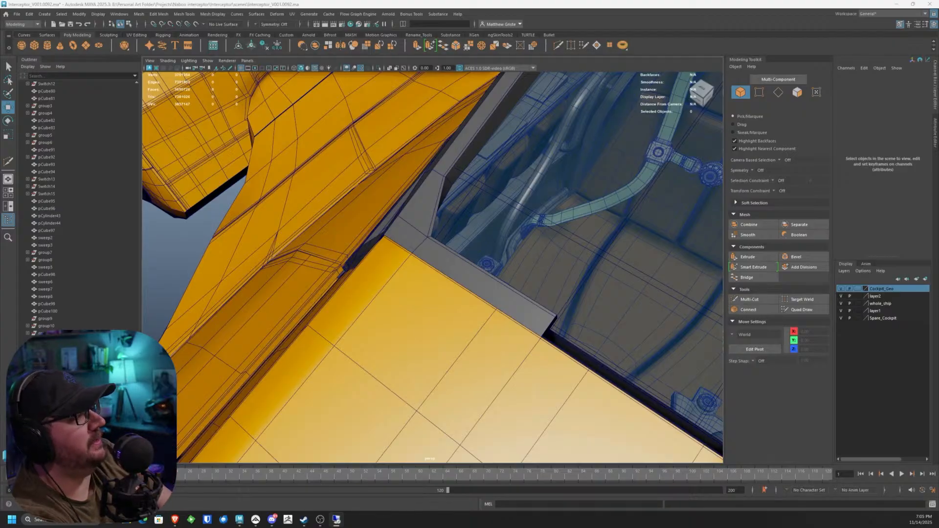
Step: Select the cockpit canopy frame again and isolate it in the viewport
scroll(404, 161, "down", 6)
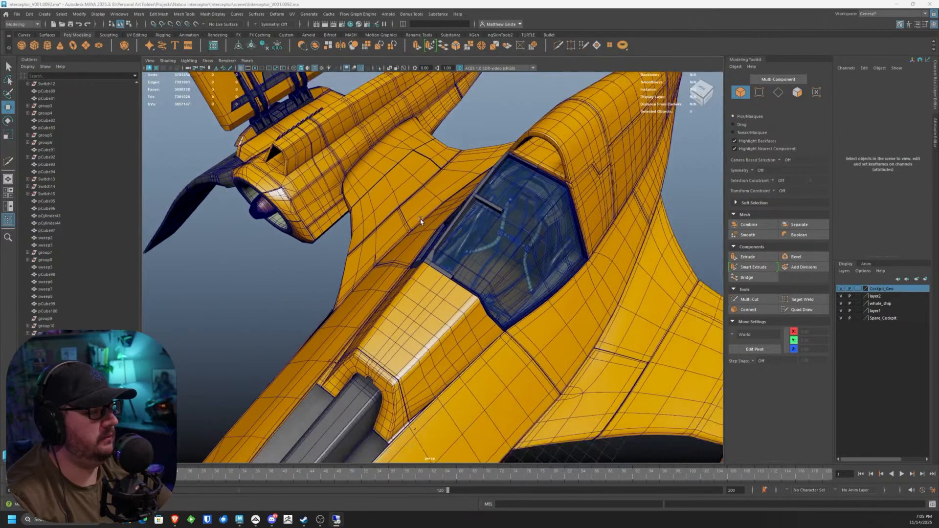
left_click_drag(421, 220, 548, 230, "alt")
scroll(397, 248, "up", 4)
scroll(397, 249, "down", 3)
left_click_drag(350, 230, 460, 274, "alt")
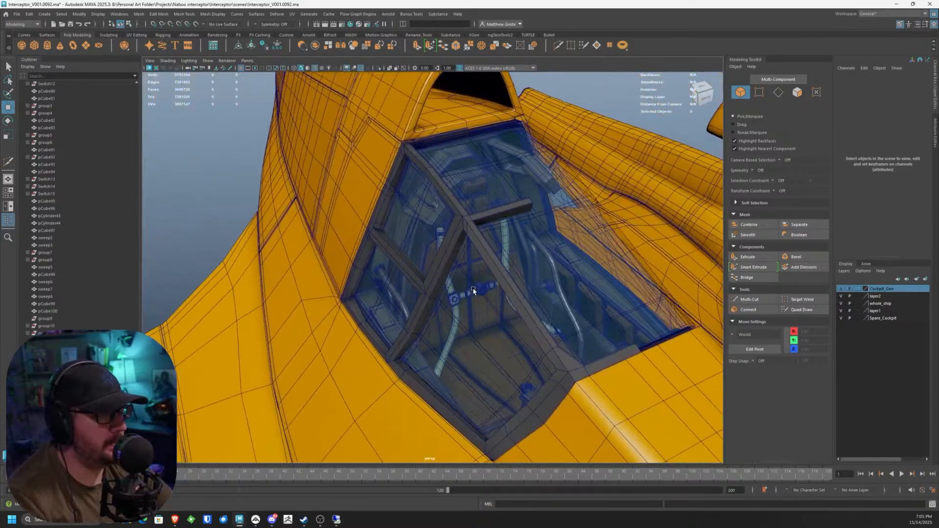
scroll(488, 204, "up", 5)
left_click(507, 205)
left_click_drag(506, 204, 418, 216, "alt")
right_click(418, 215)
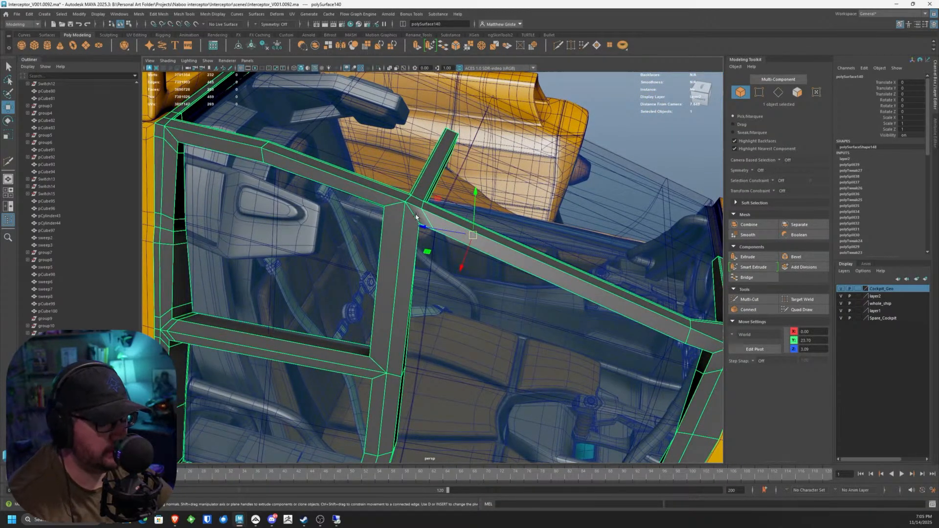
key("ctrl+1")
scroll(405, 213, "down", 2)
left_click_drag(405, 214, 421, 215, "alt")
scroll(421, 215, "up", 3)
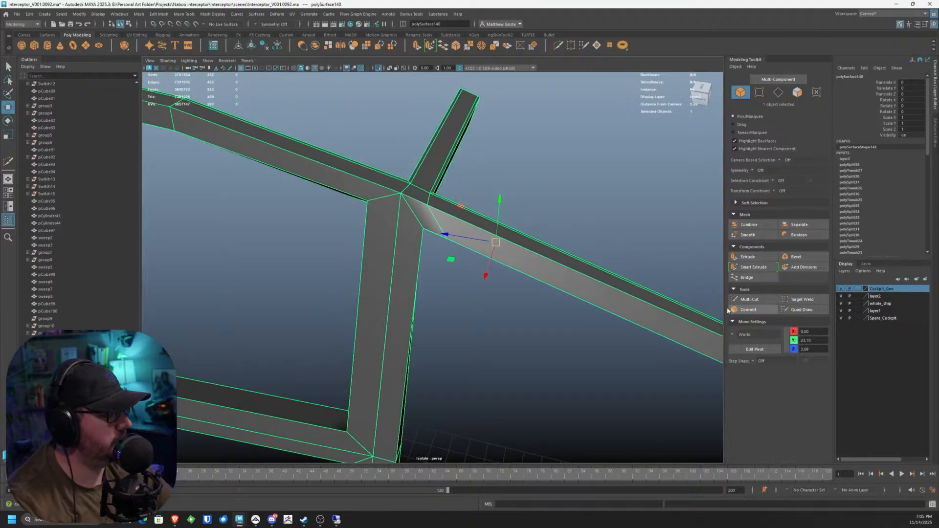
Step: Delete the lengthwise edge running down the middle post's outer face from its junction with the upper rail
left_click(750, 299)
left_click_drag(635, 286, 442, 281, "alt")
middle_click_drag(442, 280, 562, 207, "alt")
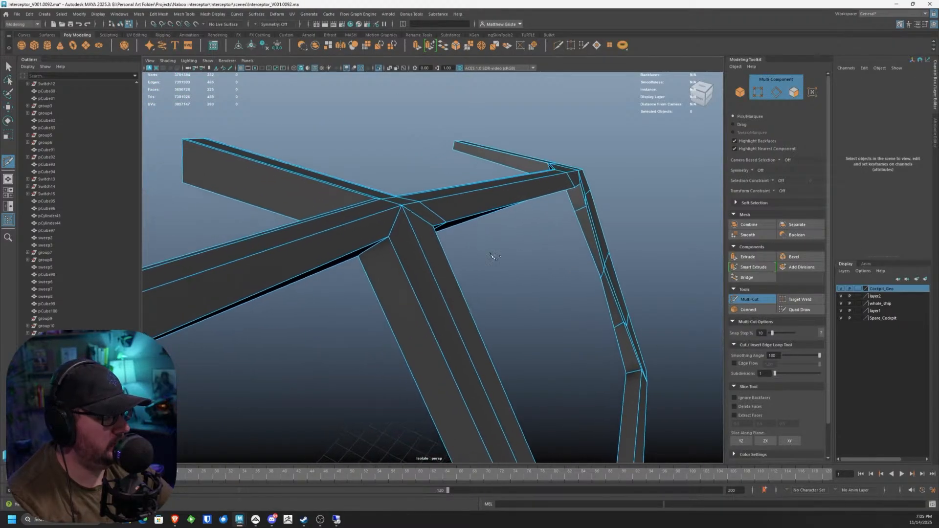
scroll(448, 258, "up", 2)
left_click(402, 209)
right_click(395, 242)
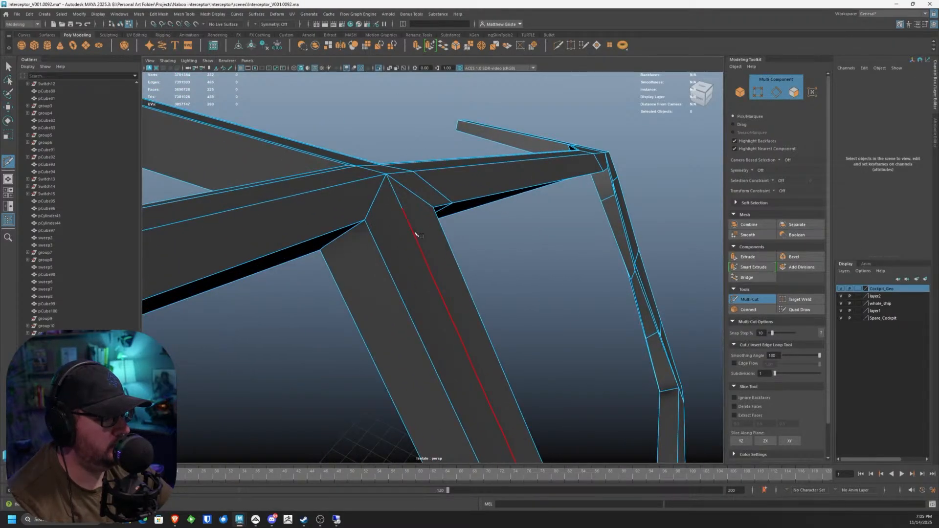
left_click_drag(409, 219, 430, 196, "alt")
left_click(437, 191)
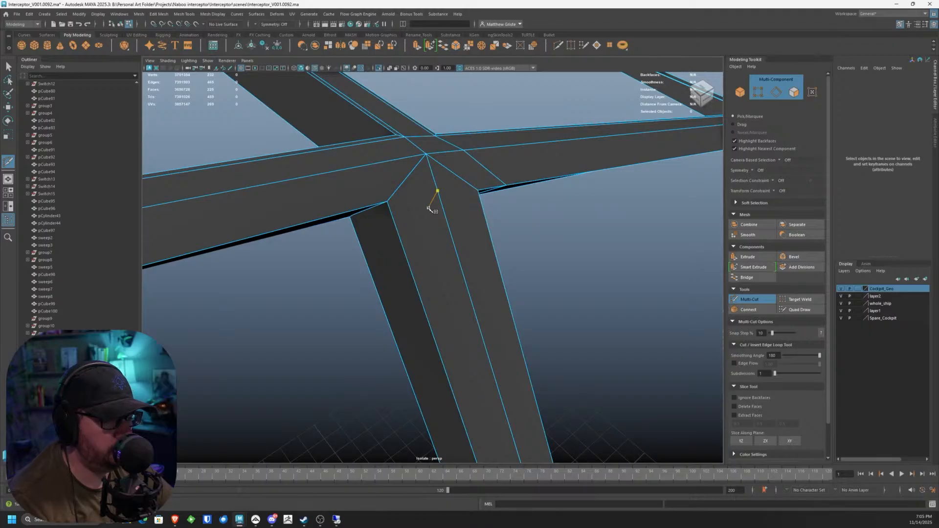
key("q")
left_click(437, 190)
right_click_drag(438, 191, 412, 189)
key("Delete")
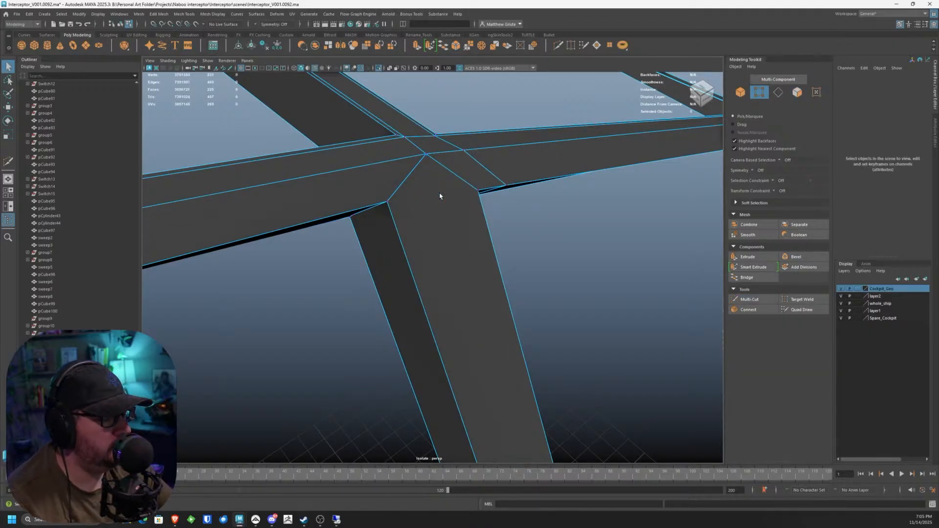
Step: Cut a straight edge along the middle post, connecting the lower crossbar junction vertex to the upper rail junction vertex
scroll(537, 218, "down", 5)
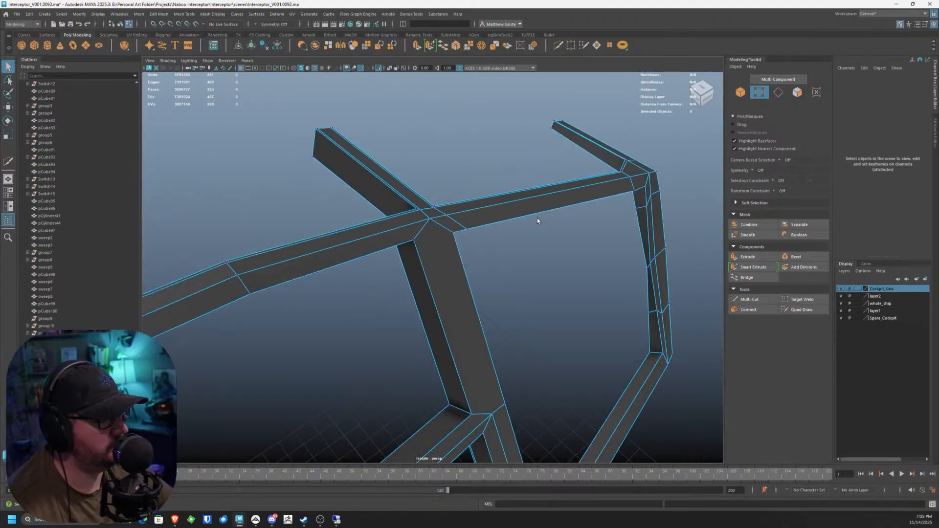
left_click_drag(537, 218, 457, 225, "alt")
middle_click_drag(582, 311, 610, 266, "alt")
left_click(743, 299)
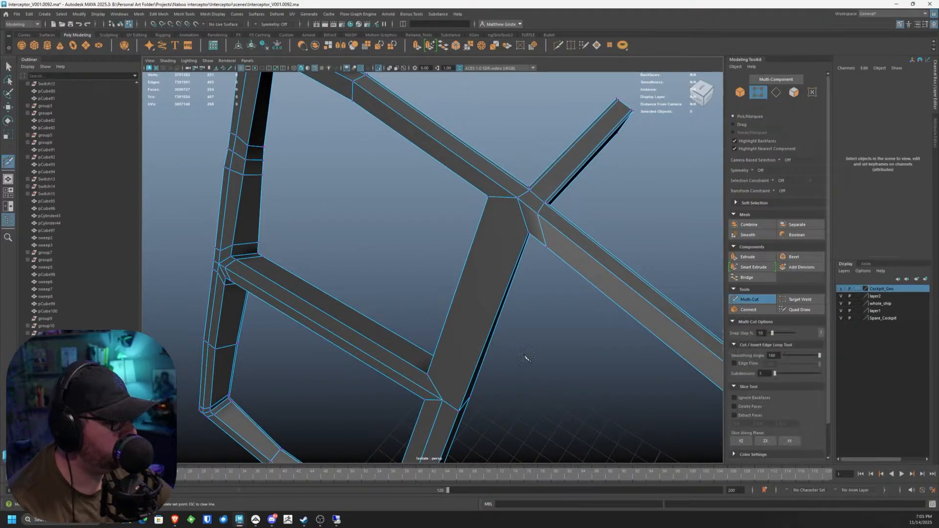
left_click(443, 400)
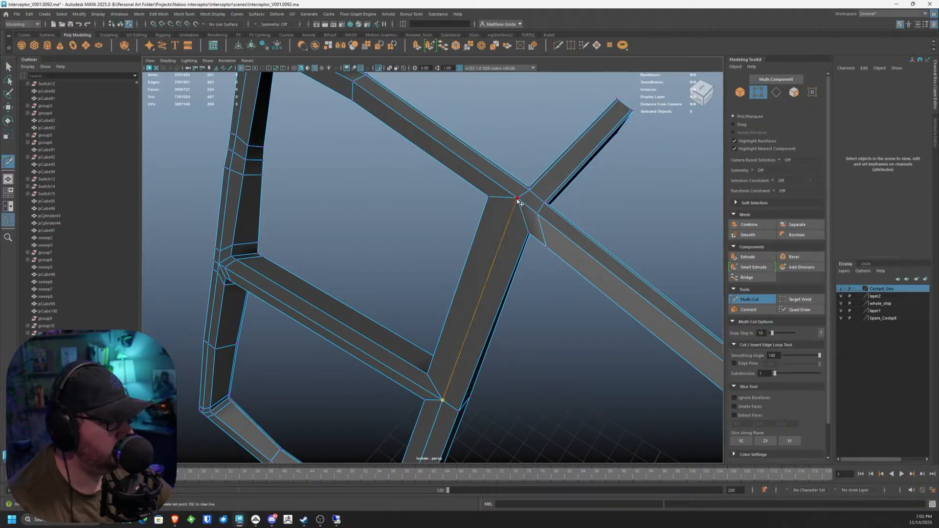
left_click(517, 198)
right_click(517, 198)
Step: Insert supporting edge loops close to the junction of the middle post and the upper rail
middle_click_drag(455, 261, 400, 273, "alt")
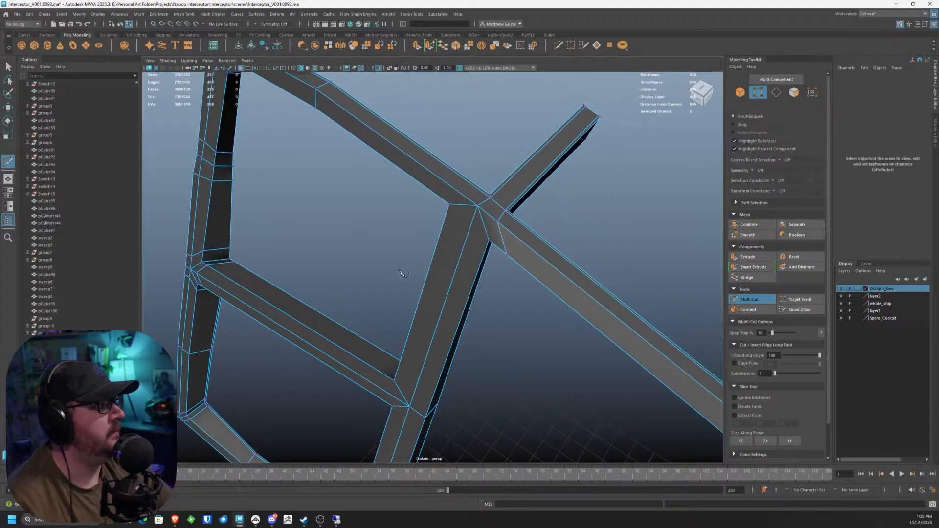
left_click_drag(400, 272, 457, 260, "alt")
middle_click_drag(457, 260, 478, 235, "alt")
right_click_drag(478, 235, 499, 228, "alt")
left_click_drag(499, 228, 527, 230, "alt")
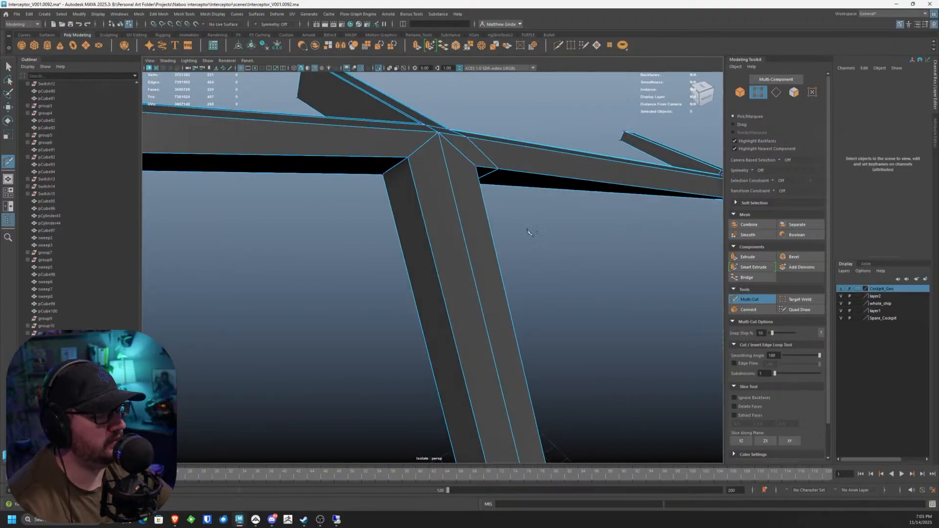
left_click(744, 302)
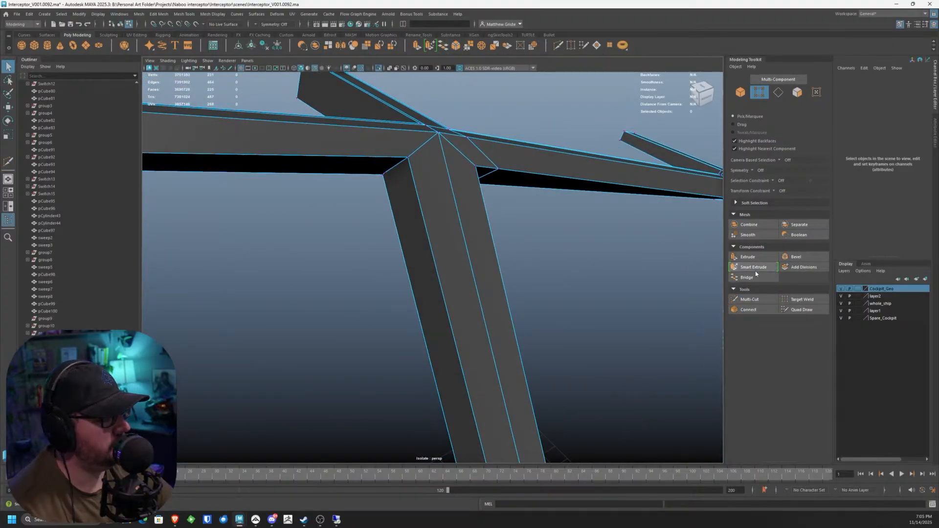
left_click(749, 300)
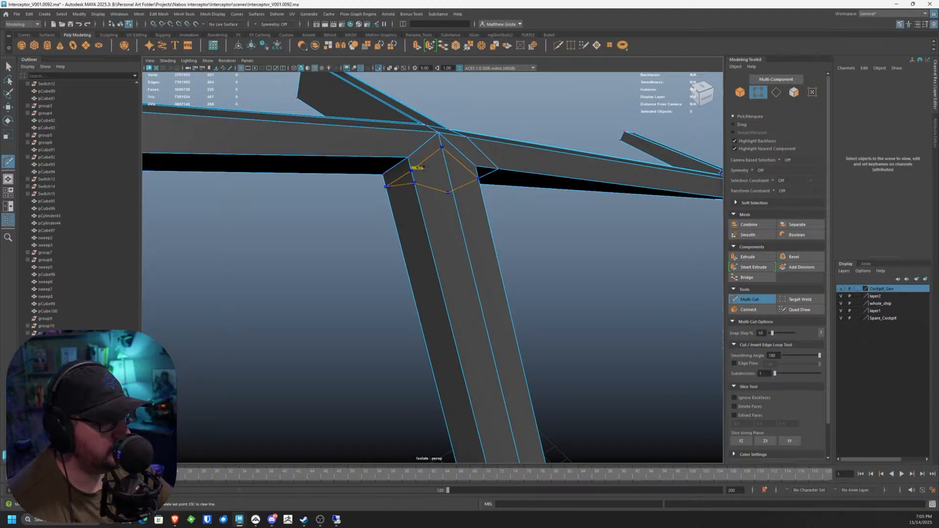
left_click(426, 167, "ctrl")
left_click_drag(425, 167, 465, 168, "alt")
left_click(462, 129, "ctrl")
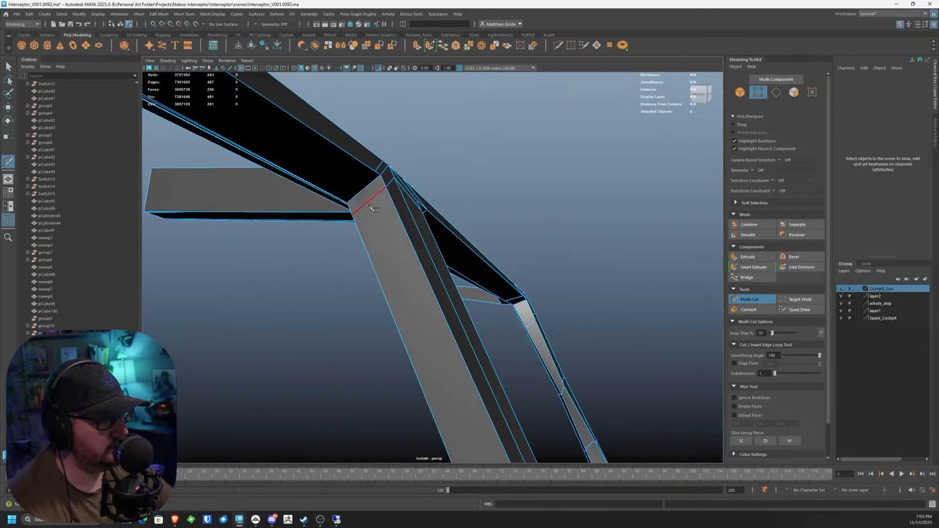
Step: Drop the unfinished cut and target-weld the close vertices at the inner corner of the middle post junction
mouse_move(370, 205)
left_mouse_down("alt")
mouse_move(377, 193)
mouse_move(371, 220)
mouse_move(385, 201)
left_mouse_up("alt")
right_click_drag(385, 201, 443, 245, "alt")
left_click_drag(443, 245, 503, 287, "alt")
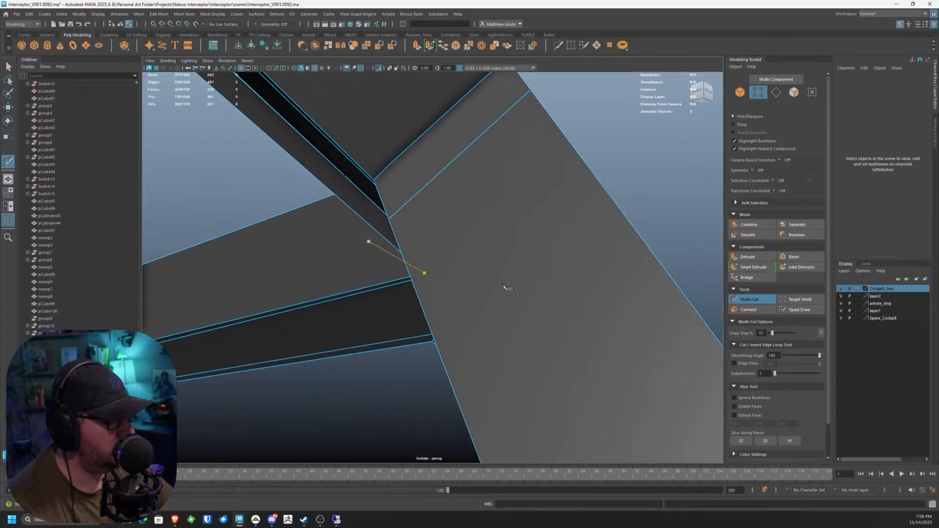
left_click(782, 299)
left_click_drag(376, 176, 374, 180)
Step: Insert lengthwise edge loops close to both borders of the post's inner face
right_click_drag(375, 180, 343, 206, "alt")
left_click_drag(342, 205, 382, 271, "alt")
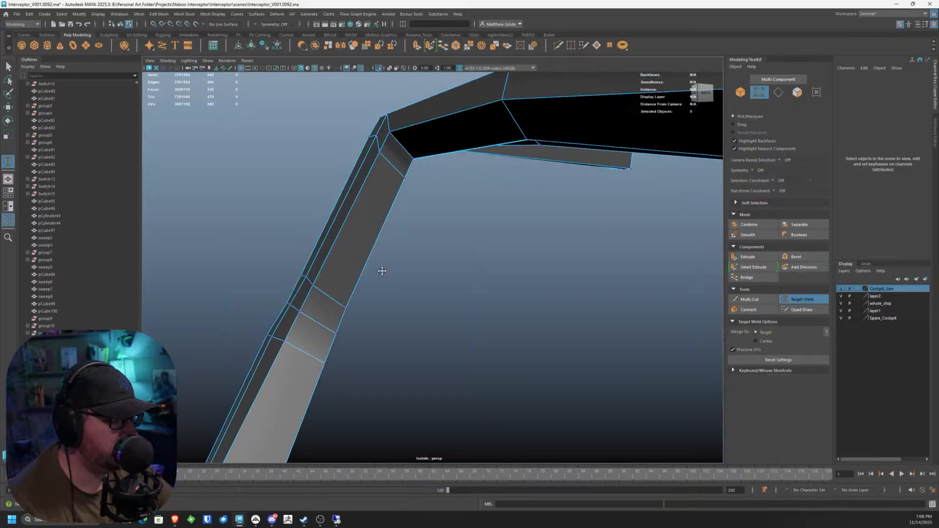
middle_click_drag(381, 271, 451, 173, "alt")
right_click_drag(451, 174, 404, 224, "alt")
left_click_drag(404, 225, 390, 192, "alt")
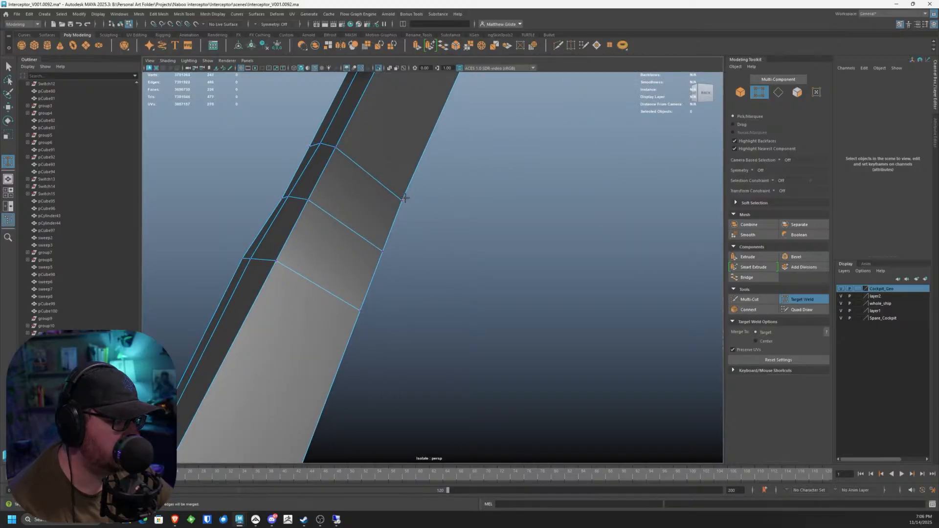
right_click_drag(405, 198, 401, 235, "alt")
left_click_drag(402, 235, 397, 279, "alt")
right_click_drag(397, 279, 394, 322, "alt")
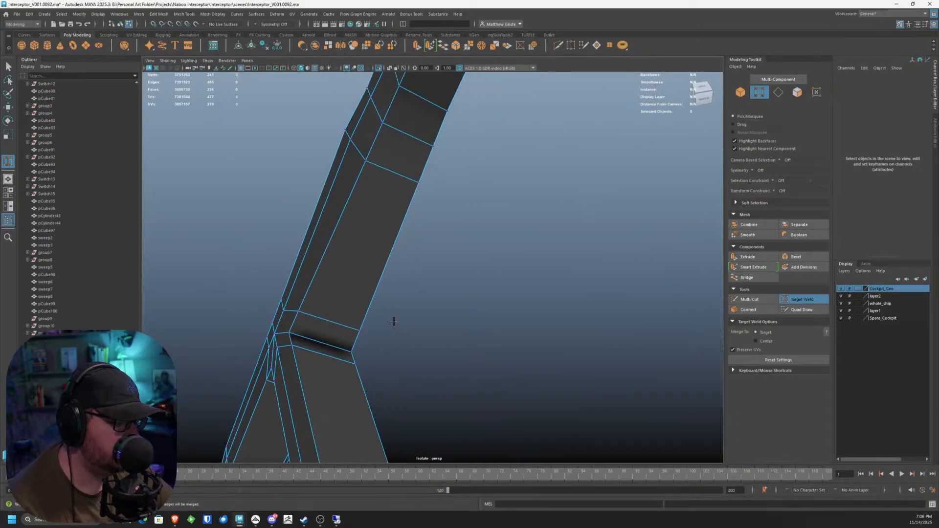
left_click_drag(394, 322, 567, 345, "alt")
left_click(755, 300)
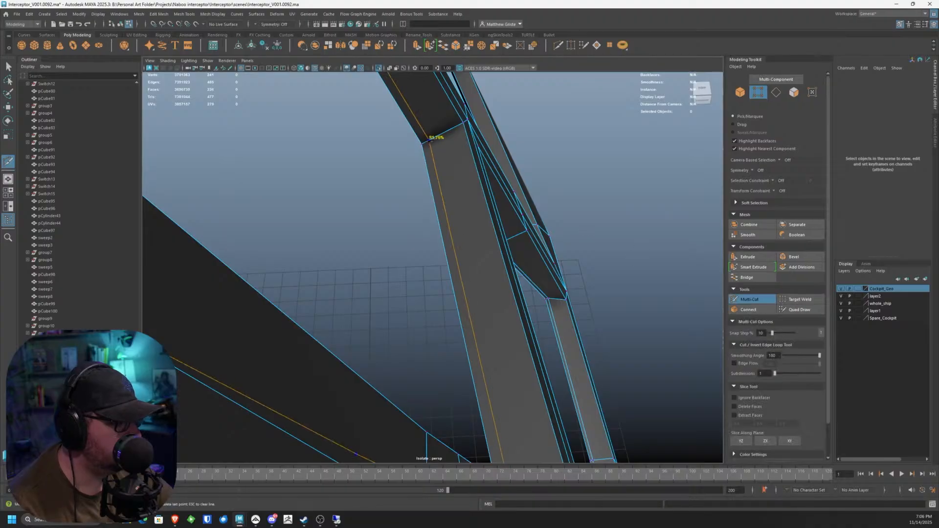
left_click(423, 142)
left_click(430, 121)
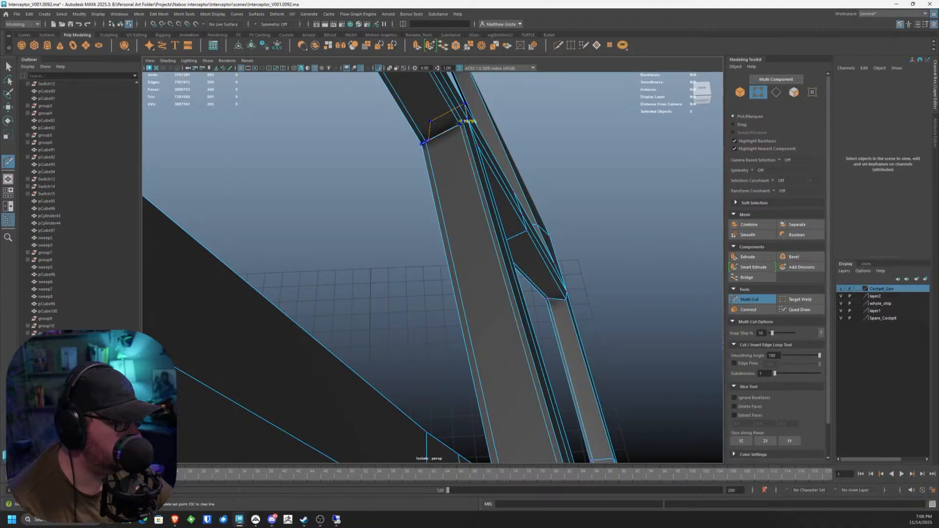
left_click(460, 123, "ctrl")
left_click_drag(461, 124, 371, 130, "alt")
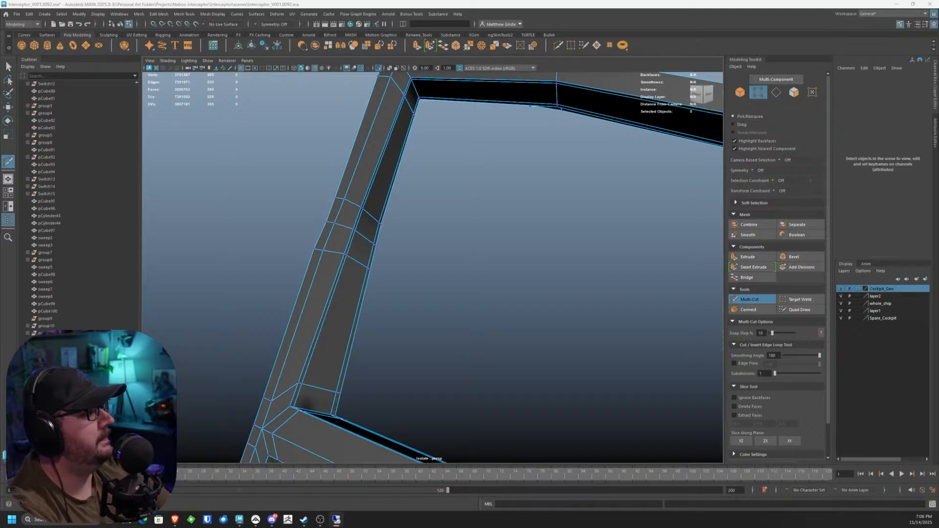
Step: Insert further supporting edge loops along the canopy frame's posts and rails, close to their borders and joints
left_click_drag(380, 271, 474, 272, "alt")
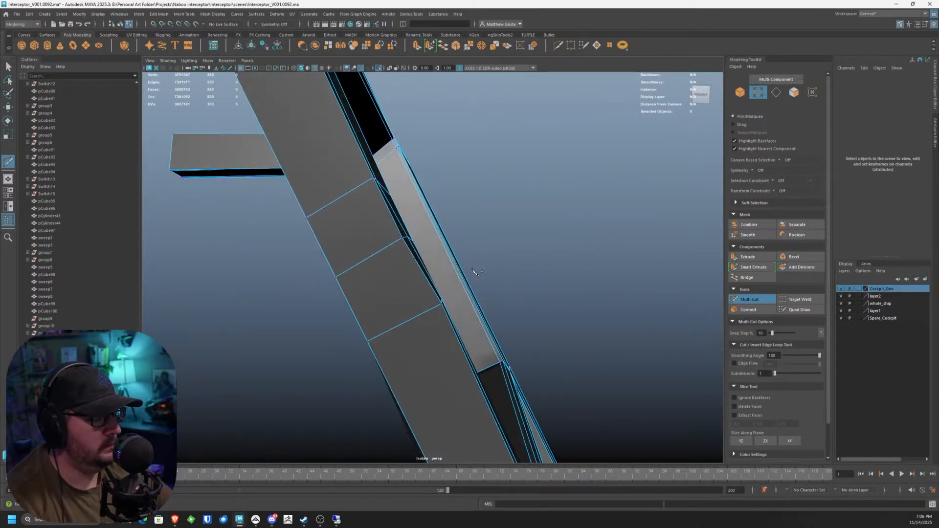
left_click(402, 238)
left_click_drag(409, 271, 369, 281, "alt")
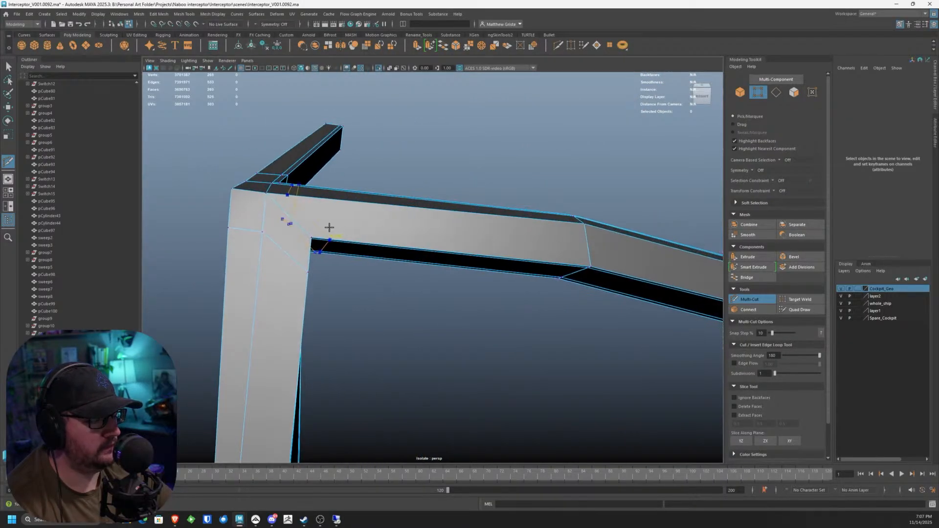
left_click_drag(328, 223, 501, 281, "alt")
left_click(562, 274, "ctrl")
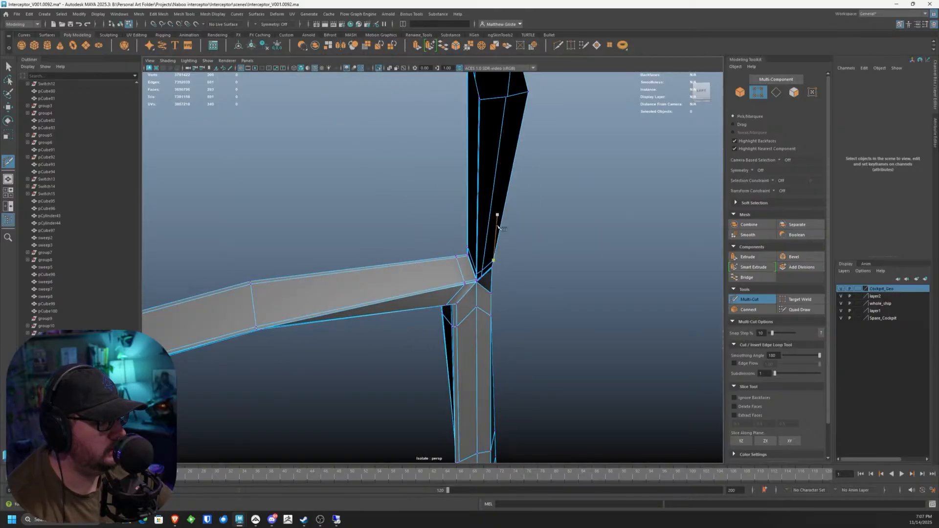
Step: Insert a lengthwise edge loop close to the post's outer border, running through the corner joint
left_click_drag(499, 212, 411, 253, "alt")
scroll(410, 250, "up", 5)
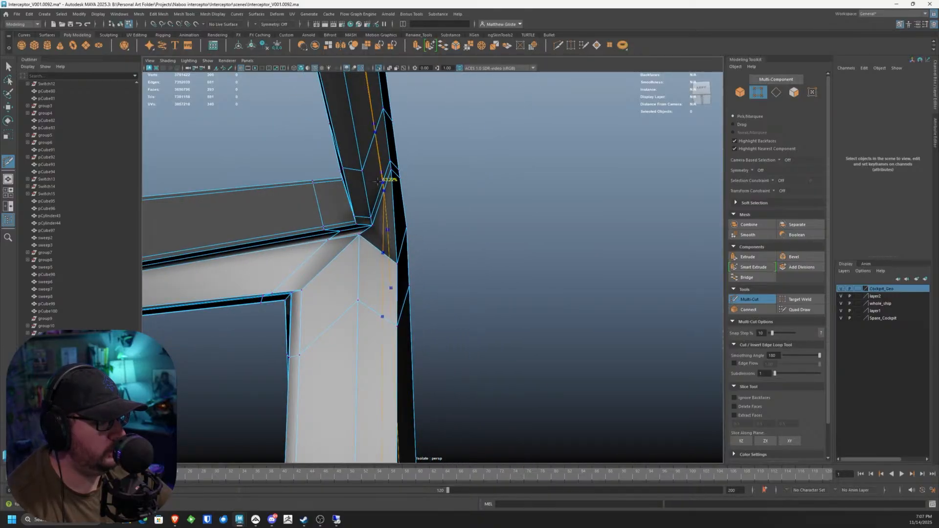
left_click(386, 174, "ctrl")
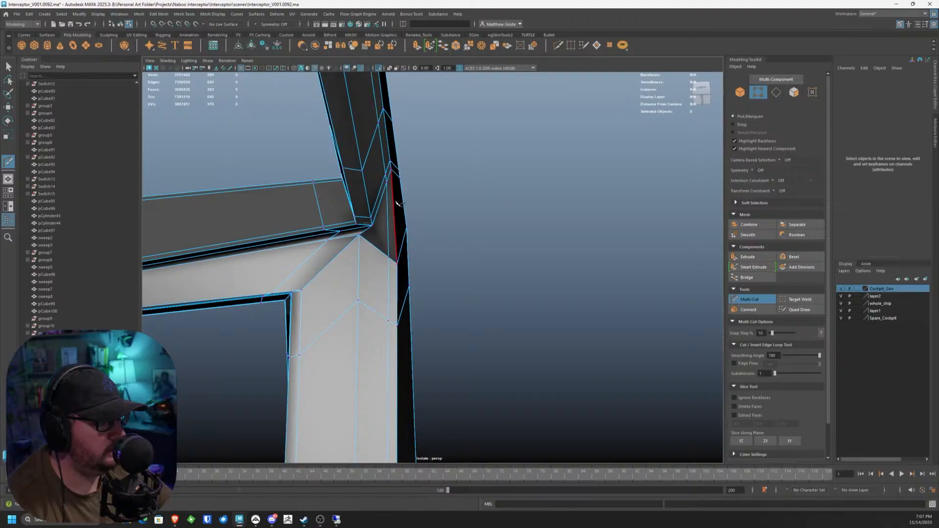
left_click_drag(467, 225, 392, 271, "alt")
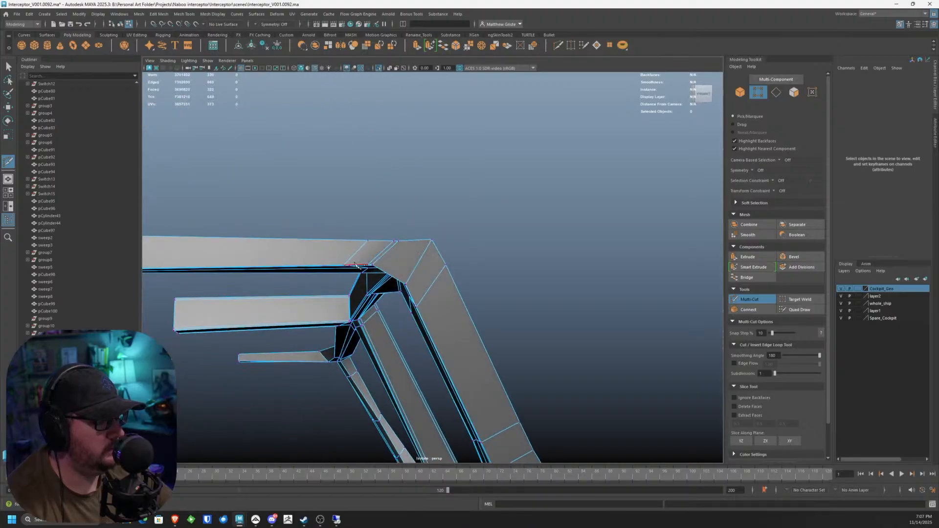
Step: Insert lengthwise edge loops close to the borders of the canopy frame's upper corner, continuing down the adjoining post and rail
left_click(408, 275)
left_click(431, 245)
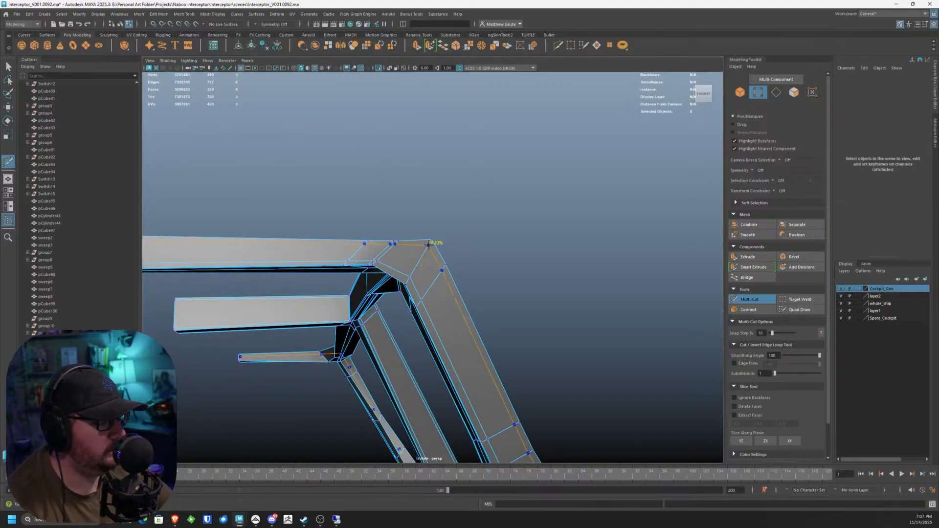
left_click_drag(431, 245, 419, 271, "alt")
left_click(474, 269, "ctrl")
left_click(420, 243, "ctrl")
left_click(429, 250, "ctrl")
Step: Insert supporting edge loops along the middle post and close around its joint with the crossbar
right_click_drag(418, 271, 472, 273, "alt")
left_click_drag(472, 272, 489, 212, "alt")
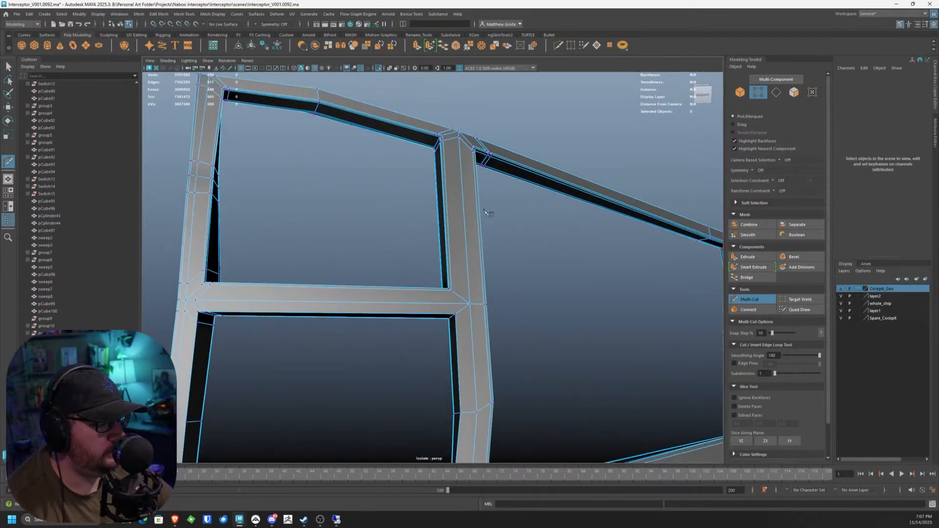
right_click_drag(489, 212, 478, 275, "alt")
left_click(479, 277, "ctrl")
left_click_drag(511, 266, 510, 268, "alt")
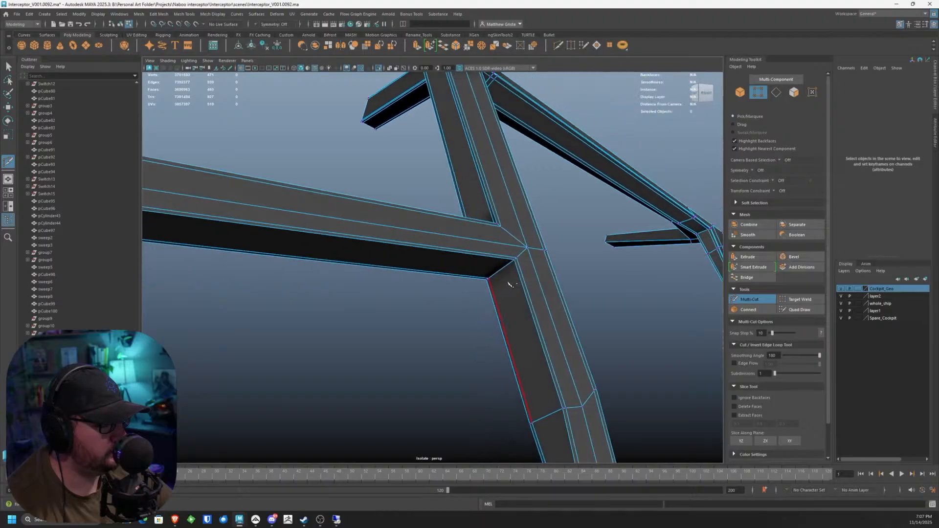
left_click(518, 267, "ctrl")
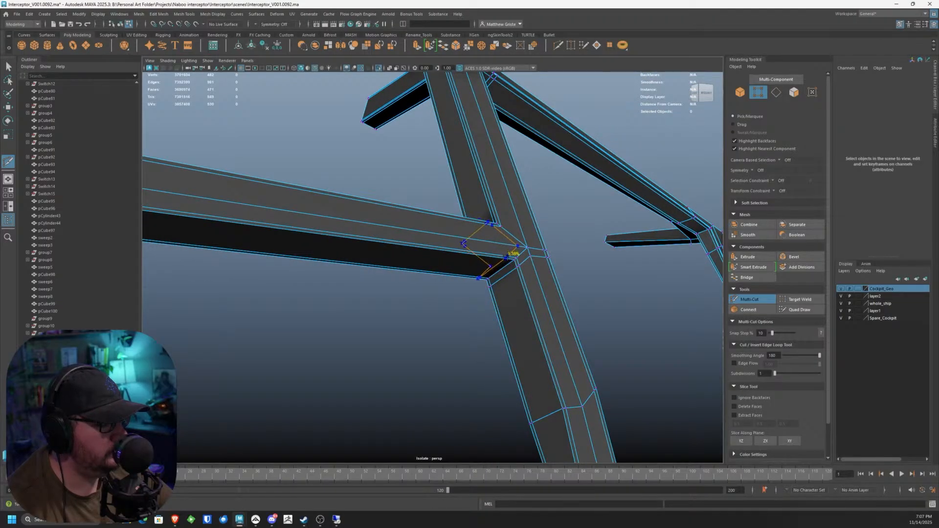
left_click(508, 255, "ctrl")
Step: Insert edge loops close to both sides of the joint where the middle post's foot meets the lower rail
left_click_drag(509, 256, 489, 313, "alt")
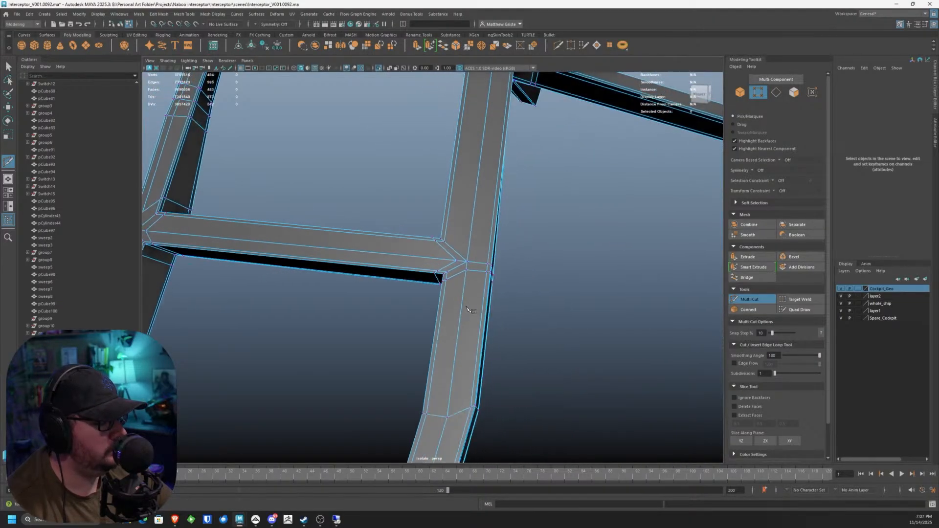
right_click_drag(489, 314, 476, 210, "alt")
left_click_drag(474, 210, 618, 163, "alt")
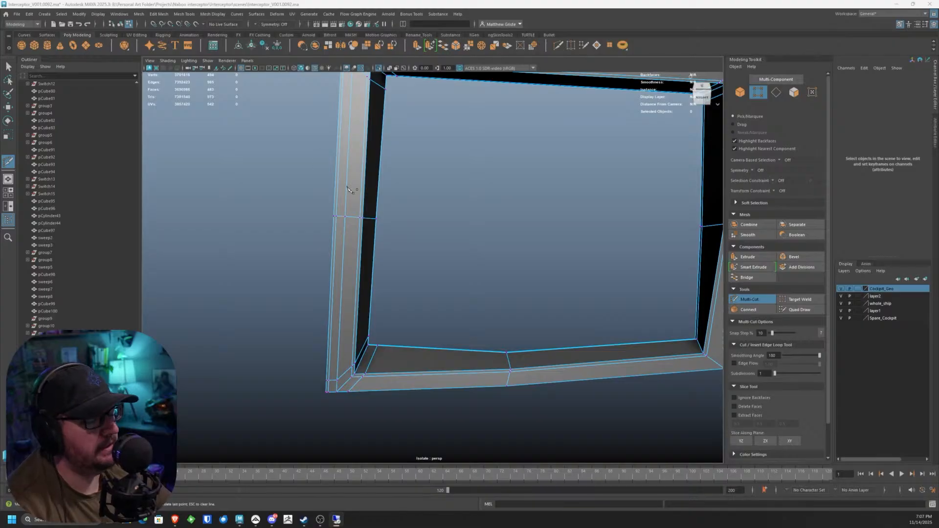
middle_click_drag(485, 296, 462, 235, "alt")
left_click_drag(461, 235, 443, 236, "alt")
left_click(750, 304)
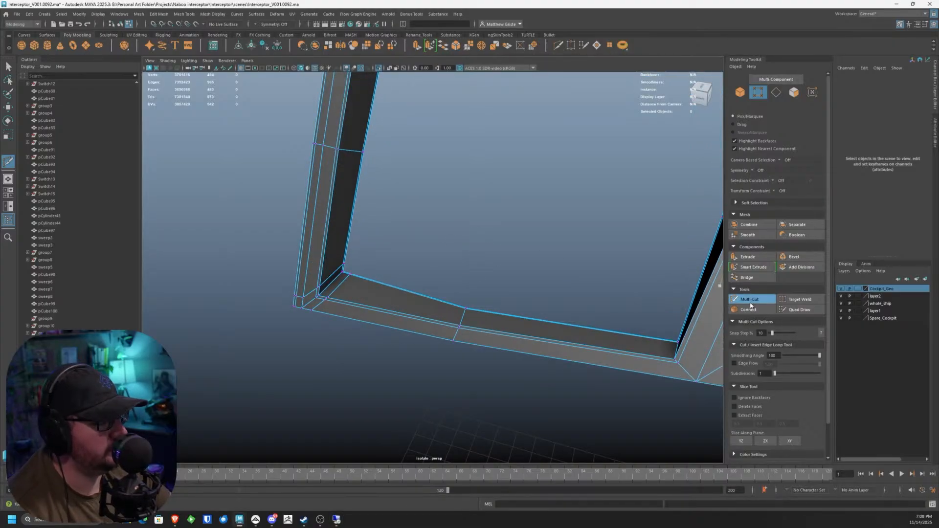
left_click_drag(348, 234, 362, 257, "alt")
middle_click_drag(582, 259, 377, 266, "alt")
right_click_drag(377, 266, 489, 289, "alt")
left_click_drag(528, 308, 562, 288, "alt")
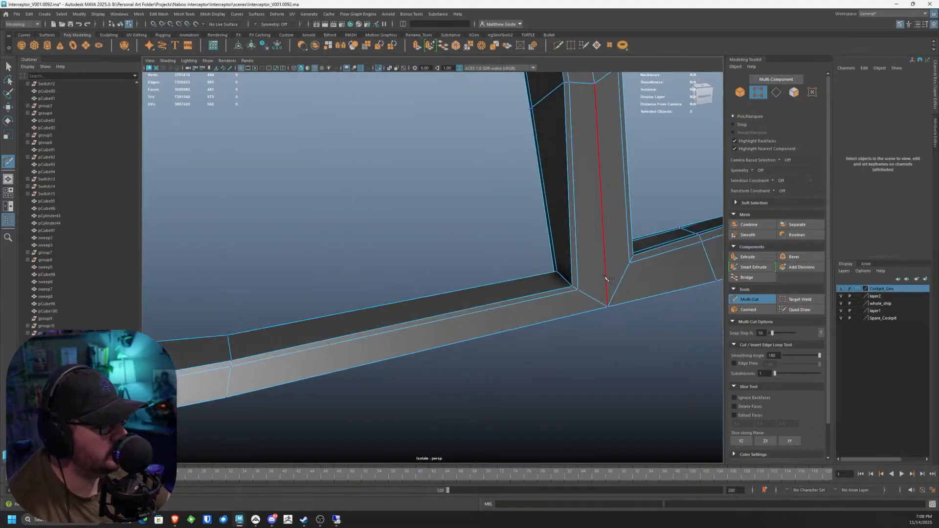
left_click(567, 291, "ctrl")
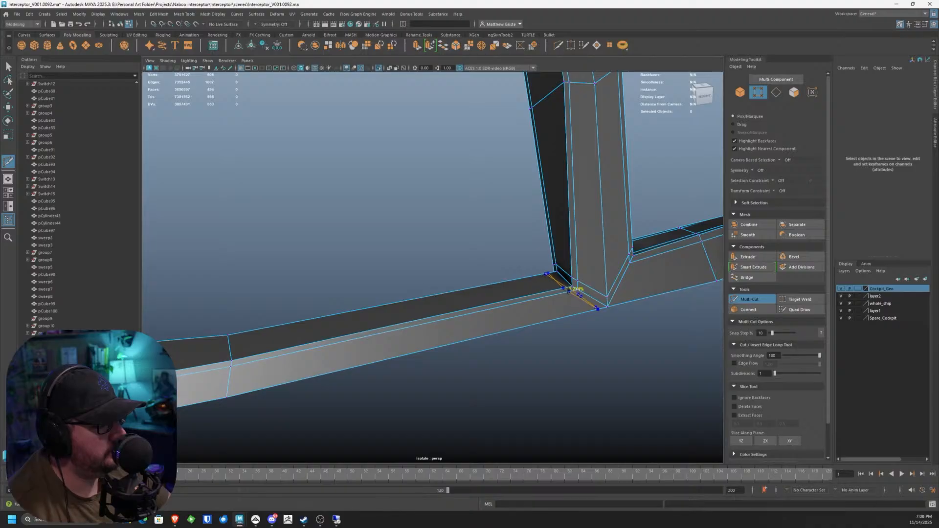
left_click(636, 253, "ctrl")
left_click(633, 253, "ctrl")
Step: Insert supporting edge loops close to the lower and upper joints of the wide end post
left_click_drag(632, 253, 439, 251, "alt")
left_click_drag(357, 281, 474, 293, "alt")
left_click(529, 337, "ctrl")
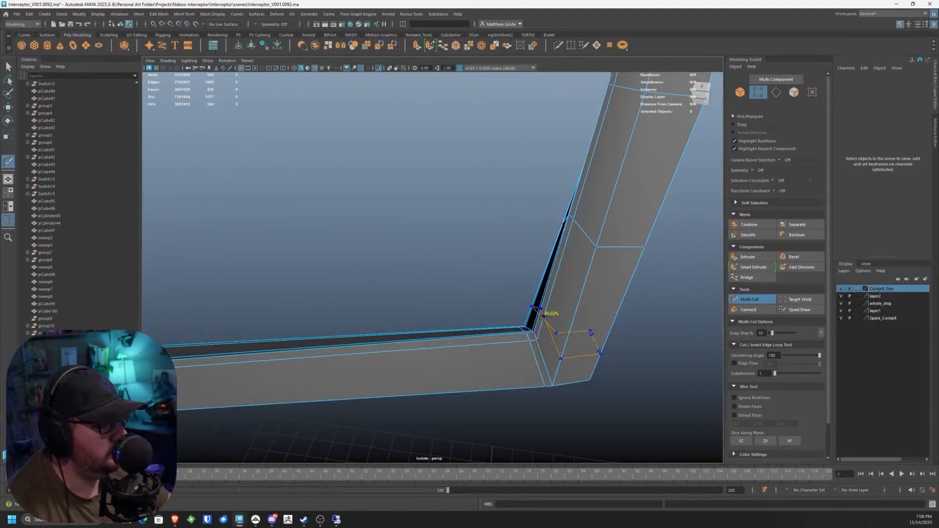
left_click_drag(538, 328, 509, 349, "alt")
scroll(499, 241, "down", 5)
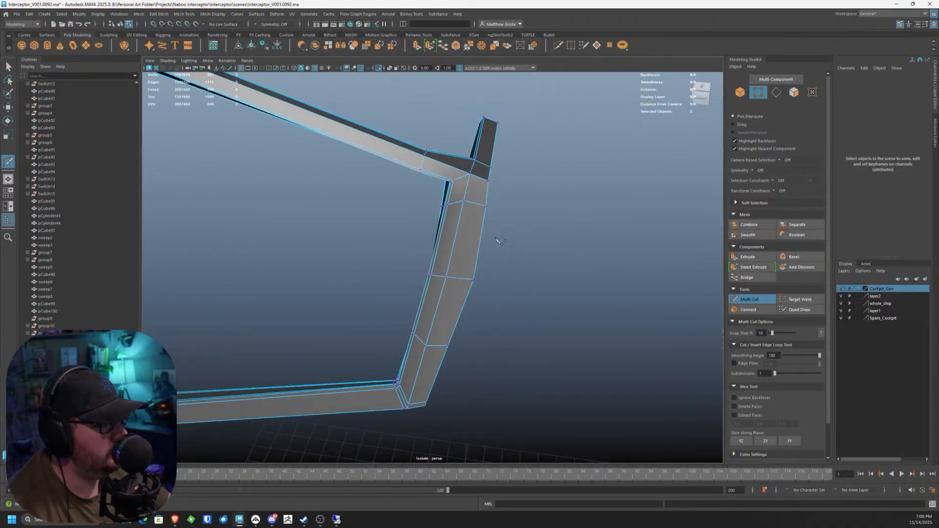
scroll(498, 242, "up", 3)
left_click(506, 149, "ctrl")
Step: Insert edge loops around and along the stub bar at the end post's upper corner, close to its joint and borders
left_click_drag(506, 150, 364, 224, "alt")
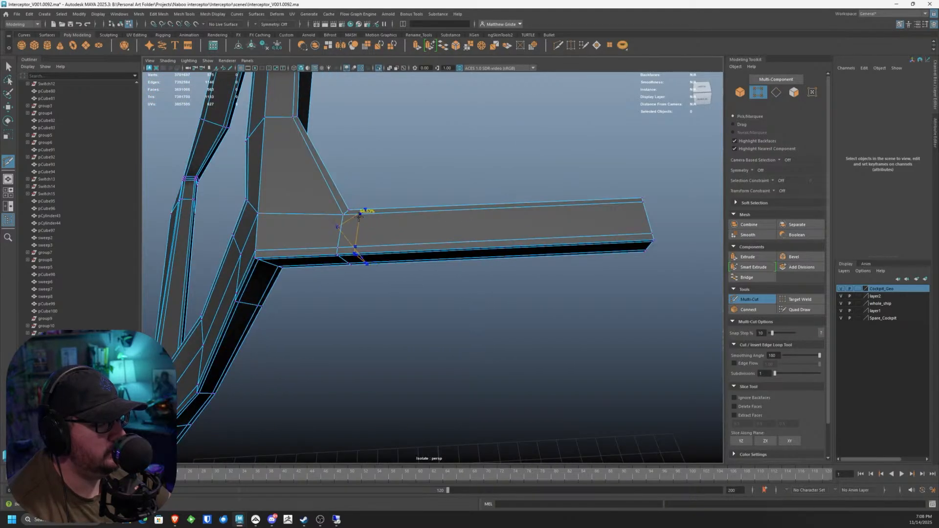
left_click(268, 213, "ctrl")
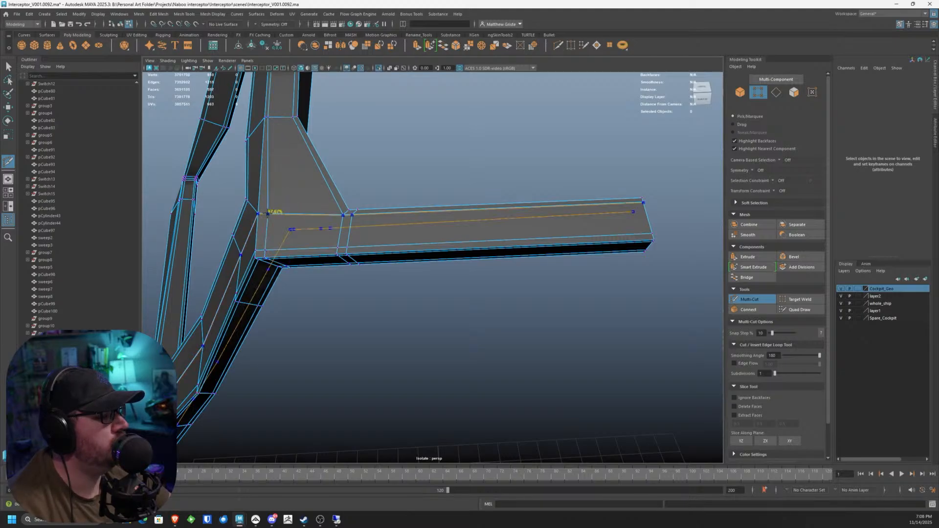
left_click_drag(575, 218, 444, 230, "alt")
left_click_drag(475, 191, 384, 246, "alt")
left_click(351, 212, "ctrl")
Step: Preview the canopy frame with smoothing in object mode and check its overall shape
scroll(350, 240, "down", 5)
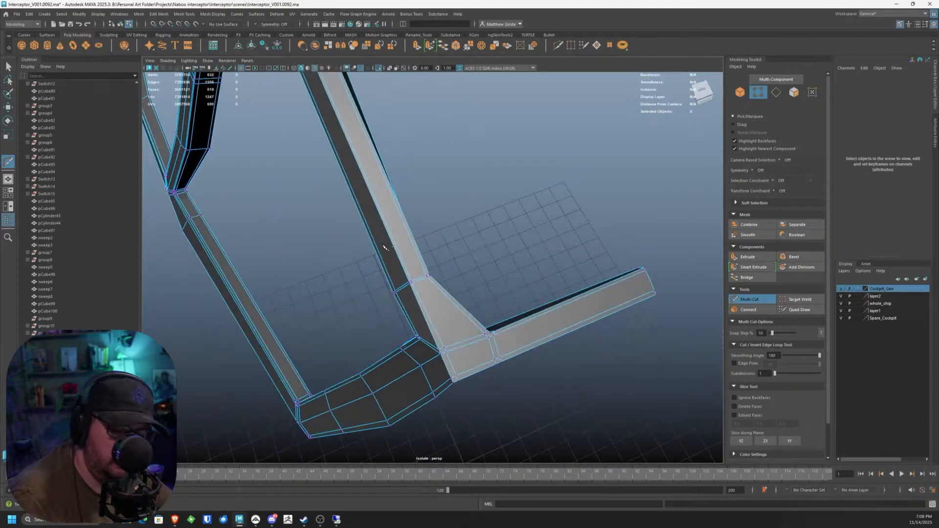
key("3")
right_click_drag(384, 235, 424, 219)
scroll(426, 238, "down", 5)
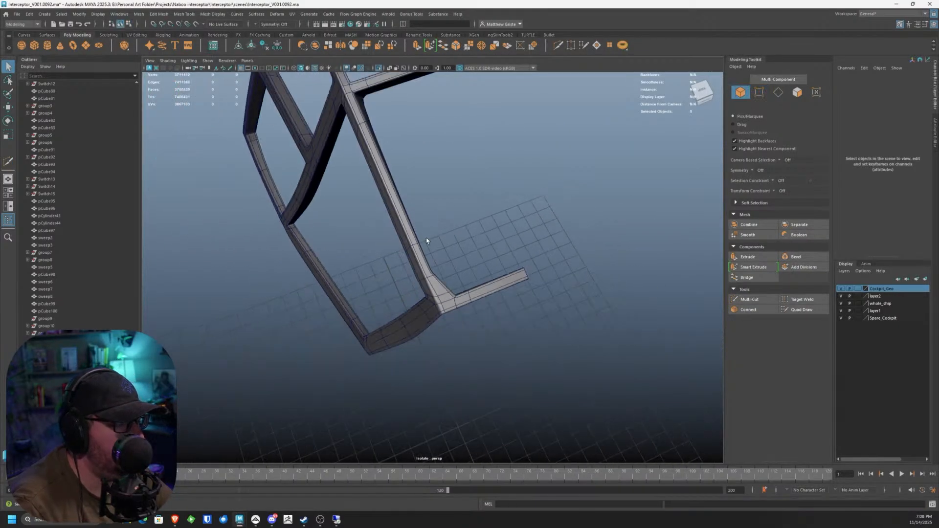
left_click_drag(426, 238, 442, 253, "alt")
Step: Return the frame to the unsmoothed display and insert an edge loop across the middle post just above the crossbar joint
left_click(397, 249)
scroll(397, 249, "up", 8)
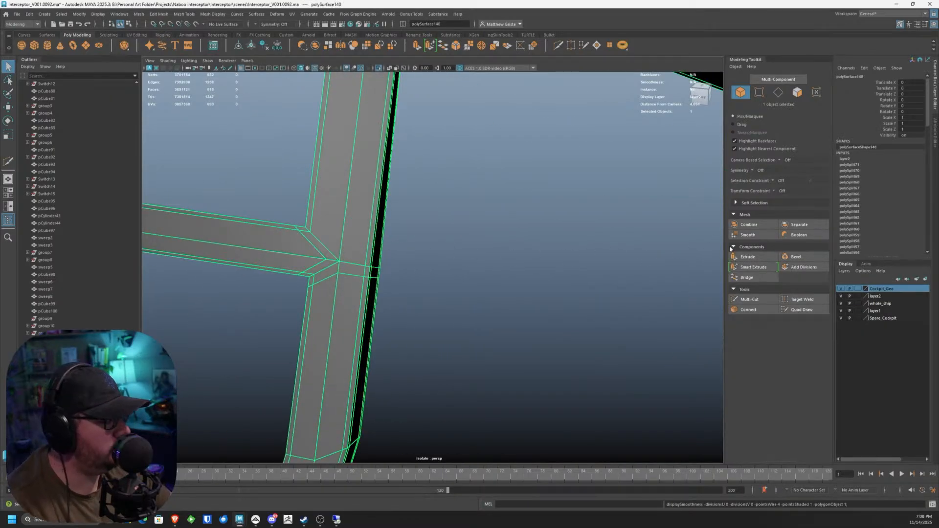
left_click(749, 299)
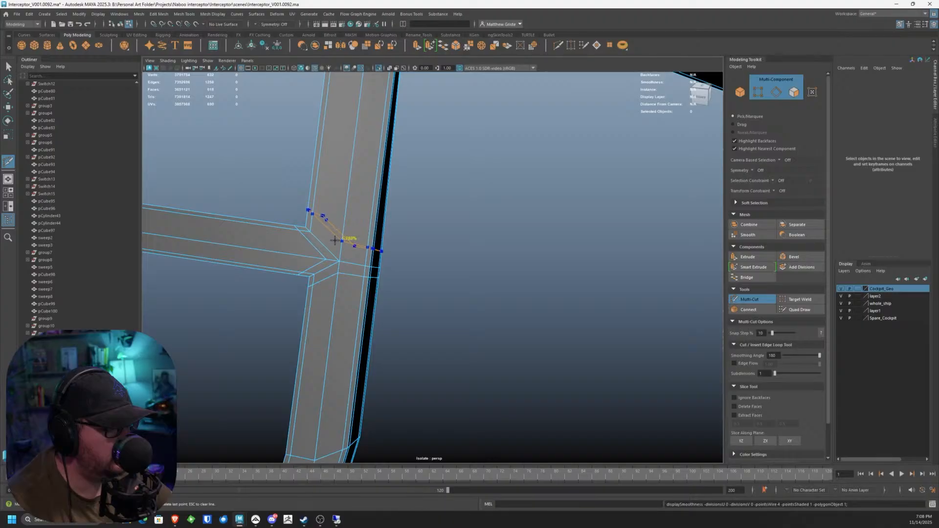
scroll(336, 241, "down", 5)
left_click_drag(336, 242, 432, 207, "alt")
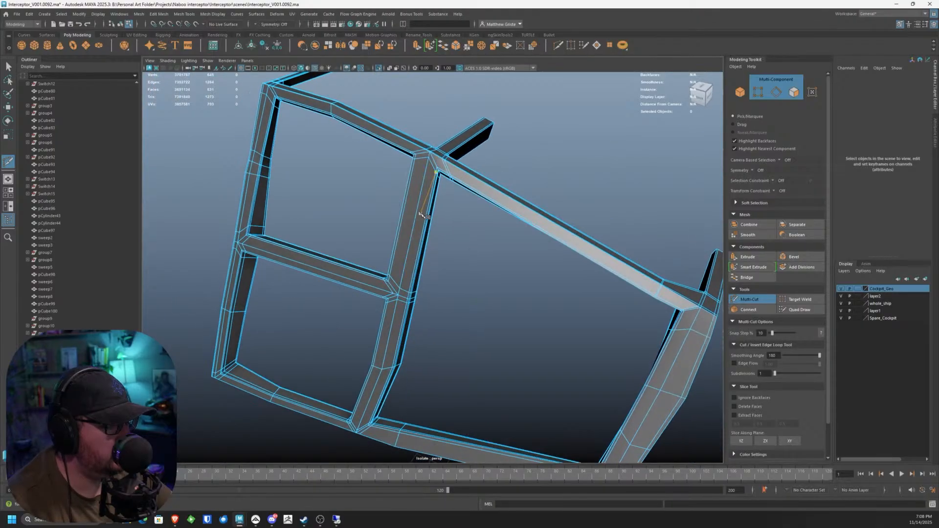
Step: Compare the frame's smoothed and unsmoothed display and examine the joints in the smoothed preview
key("q")
key("3")
key("1")
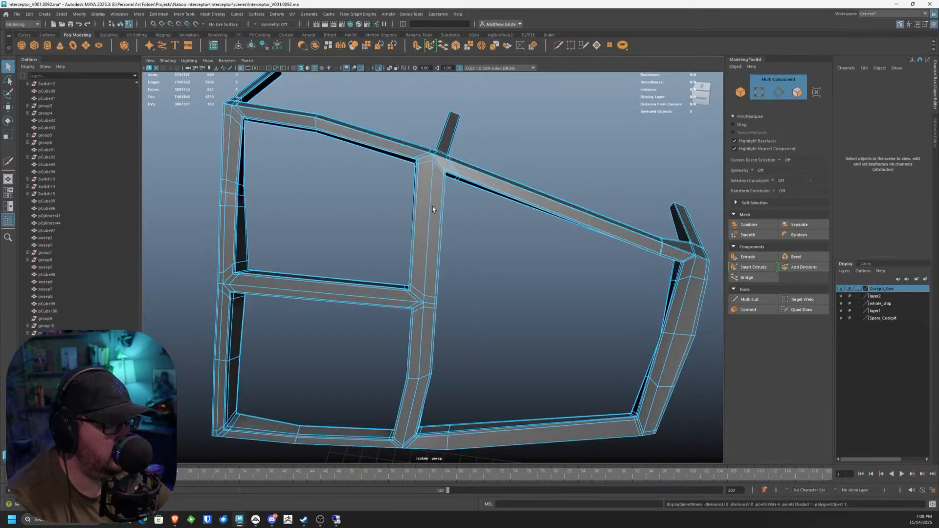
key("3")
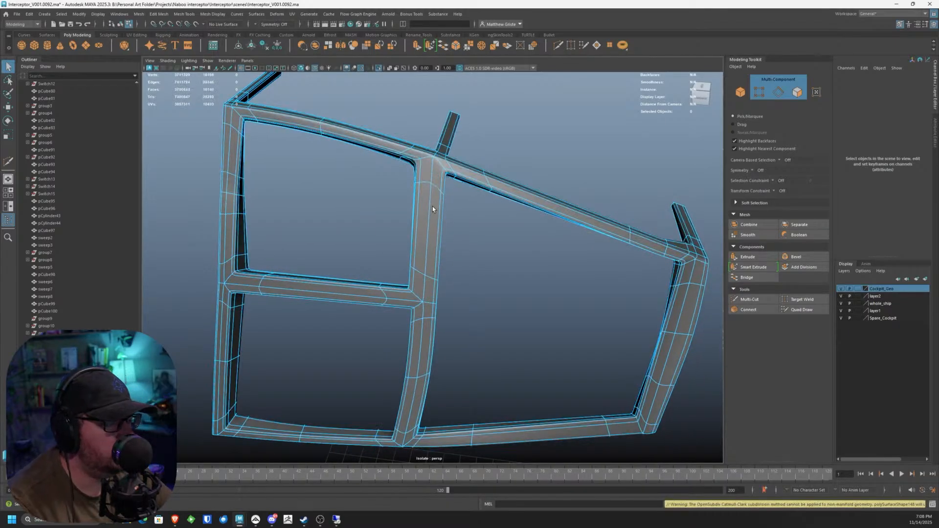
mouse_move(433, 206)
left_mouse_down("alt")
mouse_move(422, 240)
mouse_move(435, 218)
left_mouse_up("alt")
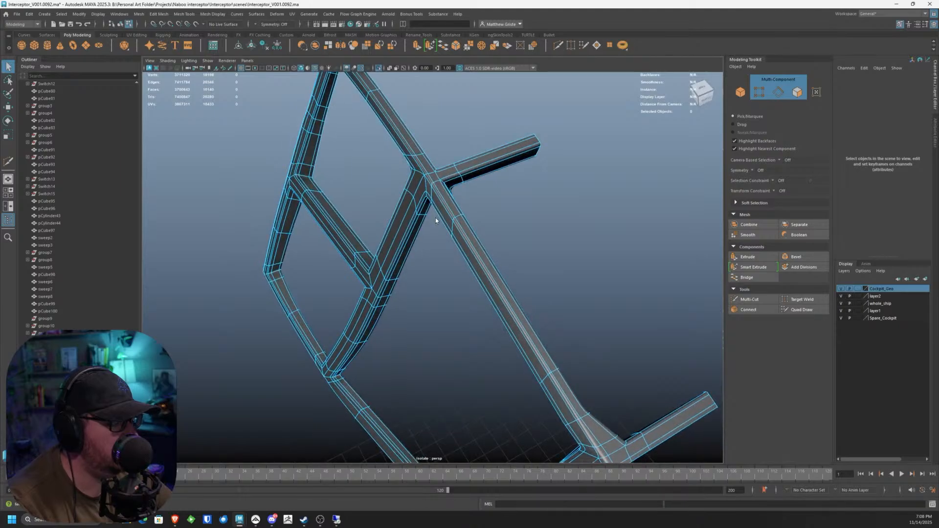
right_click_drag(437, 215, 494, 210)
left_click(489, 216)
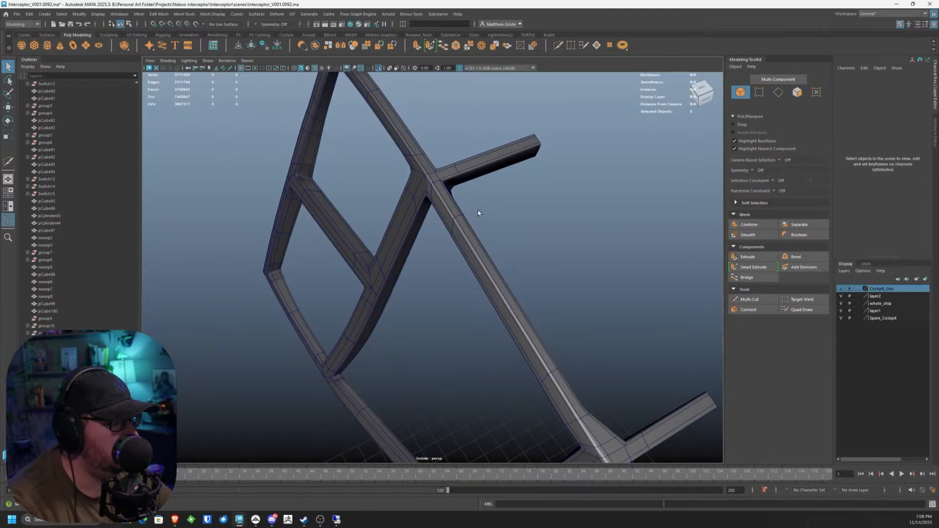
Step: Delete the outer of the two close edge loops around the upper rail beside the middle post's top joint
left_click_drag(478, 213, 421, 205, "alt")
scroll(444, 240, "up", 5)
left_click(441, 220)
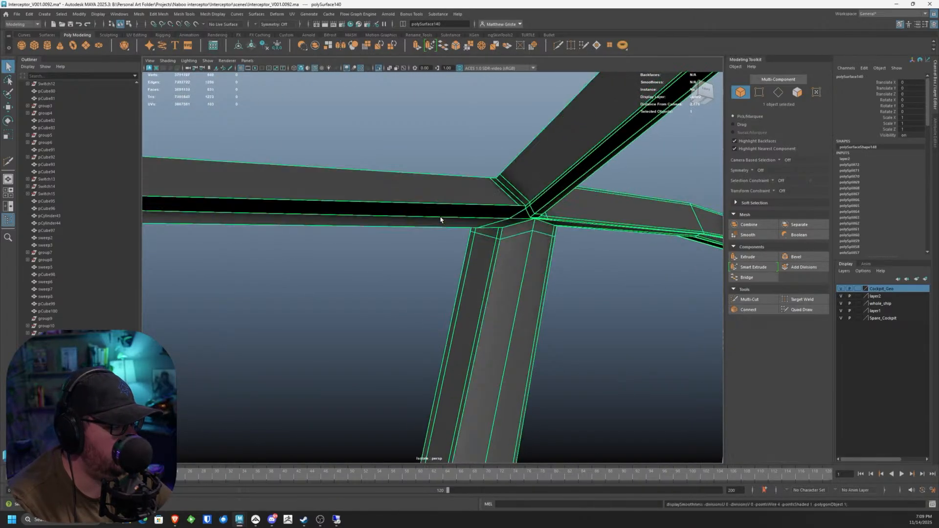
left_click_drag(487, 216, 430, 215, "alt")
right_click_drag(429, 216, 398, 206)
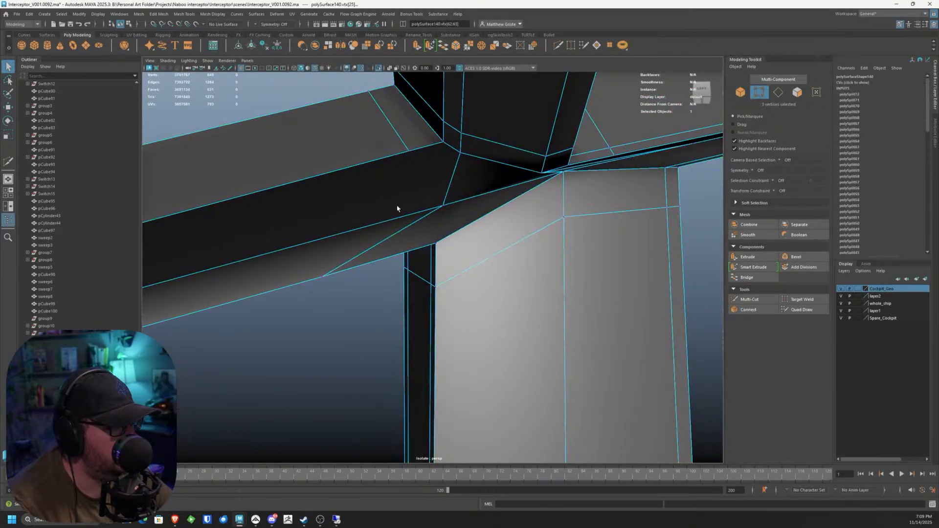
left_click_drag(399, 206, 386, 237, "alt")
left_click(749, 300)
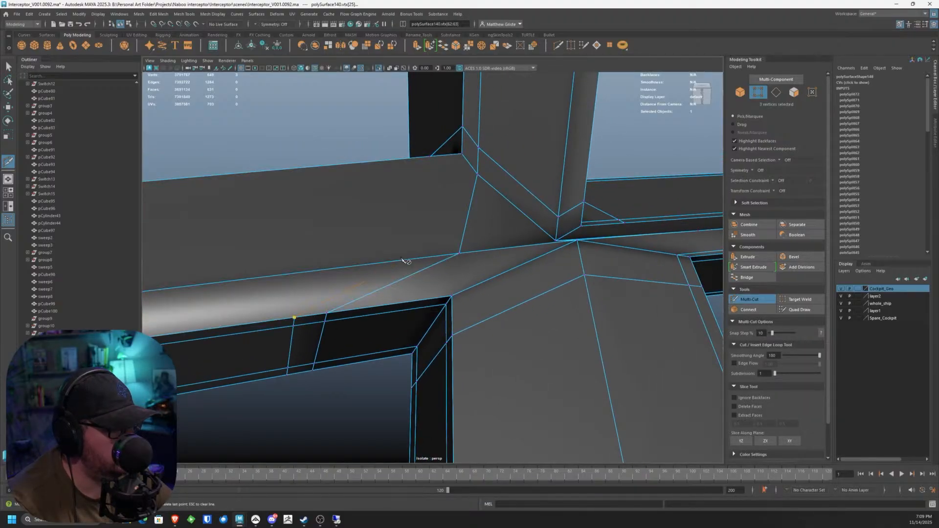
left_click_drag(417, 259, 460, 242, "alt")
scroll(459, 240, "up", 4)
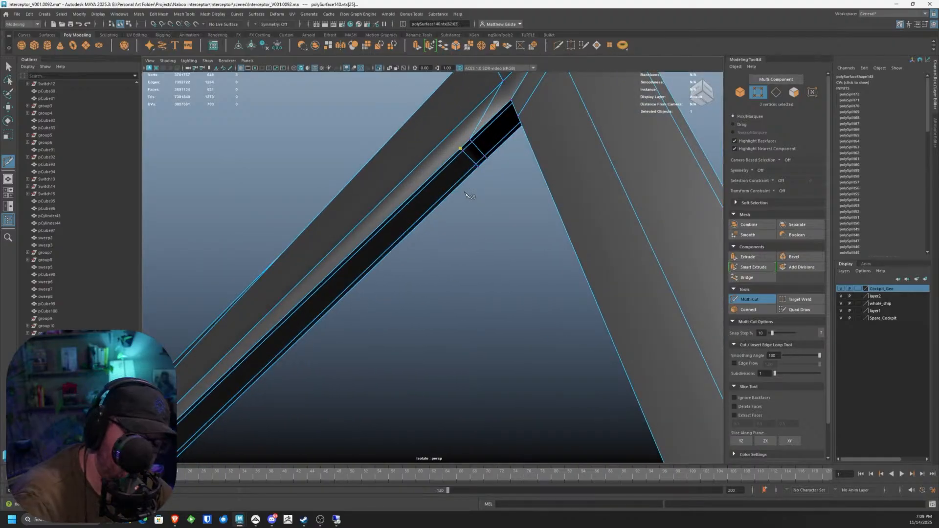
right_click_drag(462, 180, 465, 154)
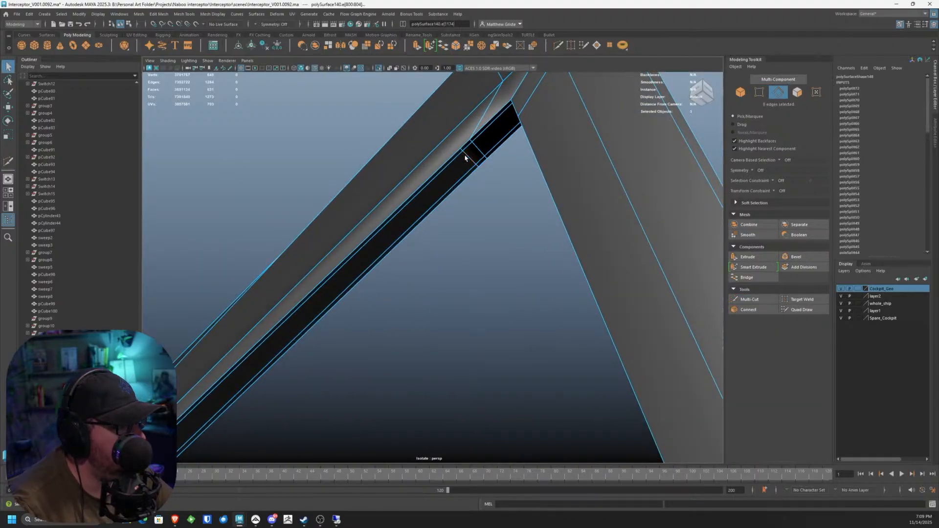
left_click_drag(457, 129, 636, 210, "alt")
left_click(758, 255)
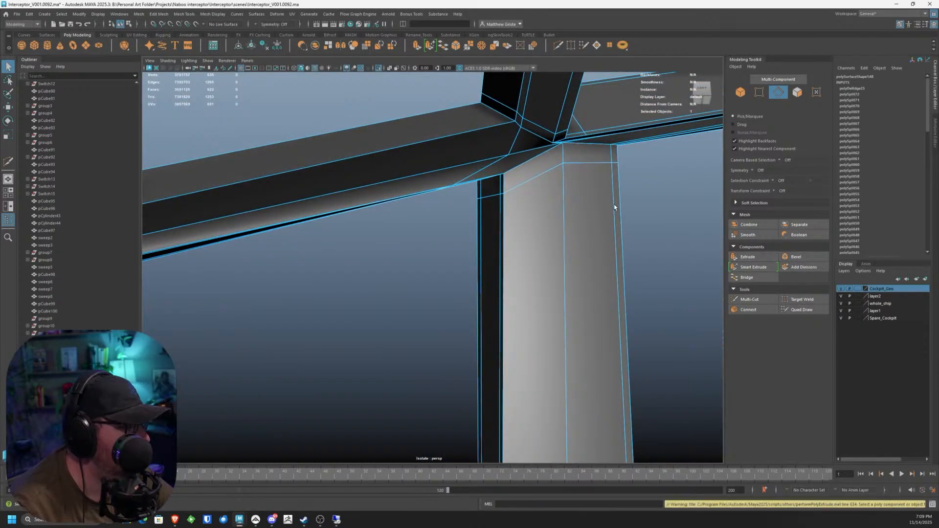
Step: Insert an edge loop around the upper rail close to the middle post joint and multi-cut a connecting edge across its faces
left_click(739, 300)
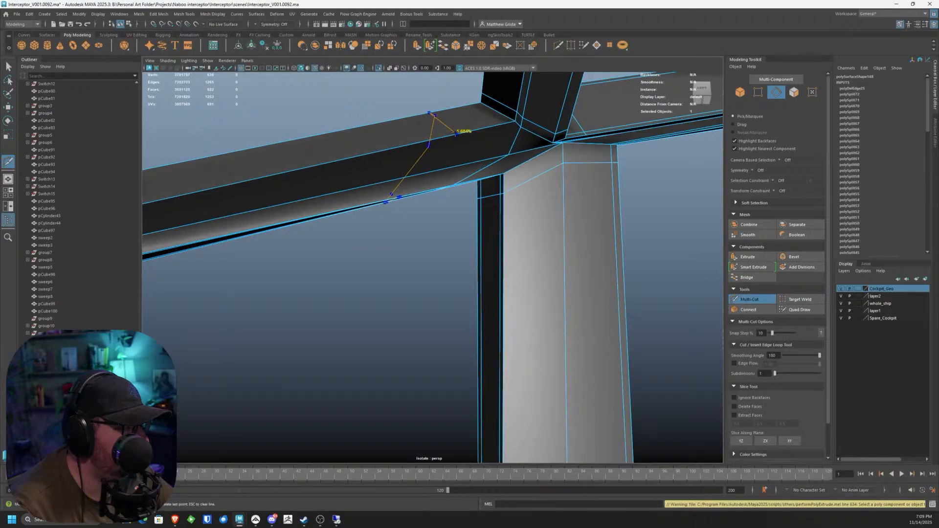
left_click(504, 126, "ctrl")
left_click_drag(507, 126, 443, 199, "alt")
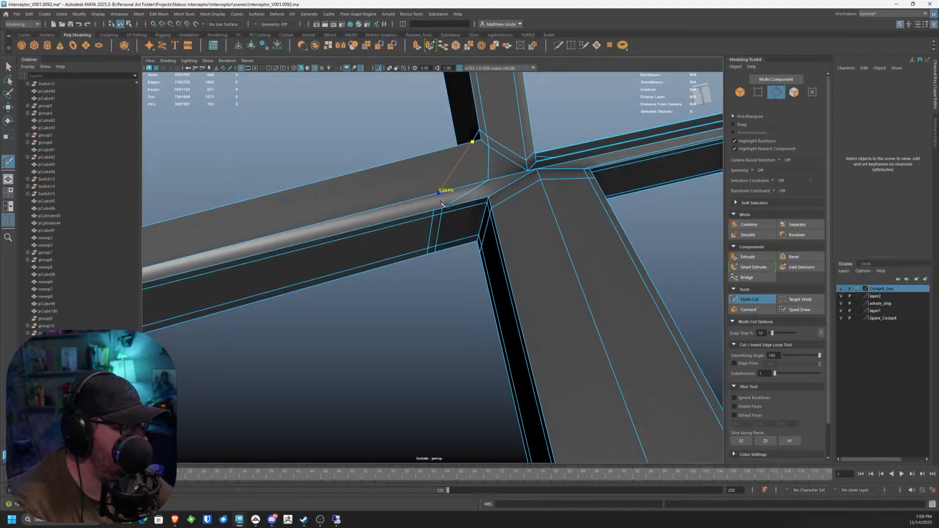
left_click(442, 204)
key("Return")
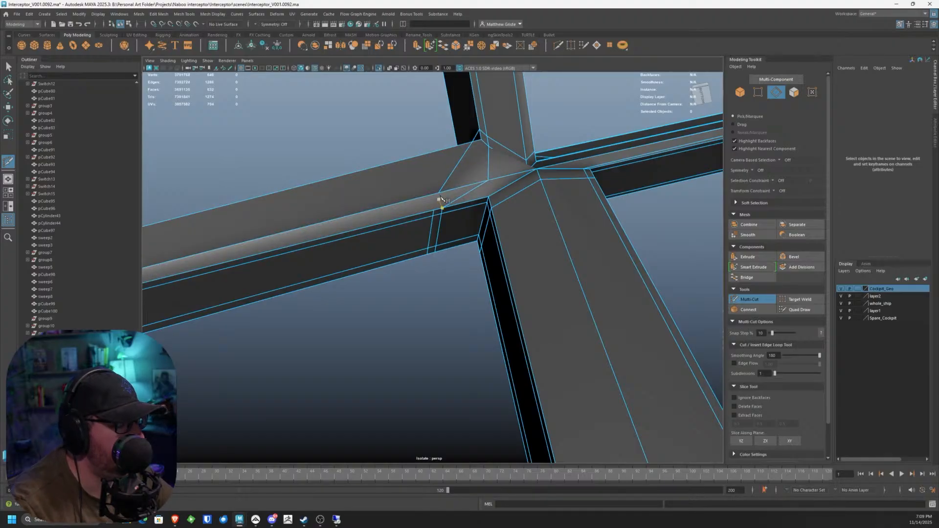
middle_click_drag(441, 200, 482, 202, "alt")
key("q")
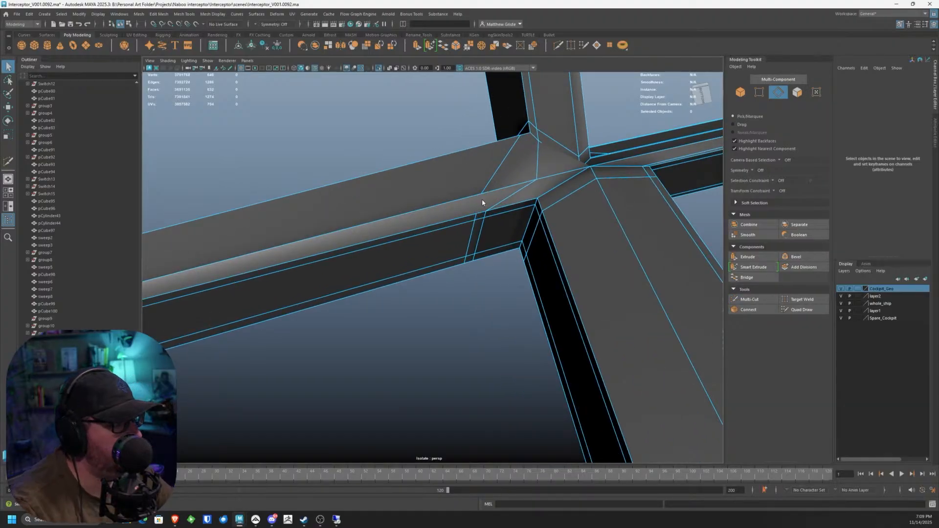
Step: Delete the upper rail's narrow face beside the joint and bridge the opposite open edges nearest the joint
key("F11")
left_click(476, 202)
key("Delete")
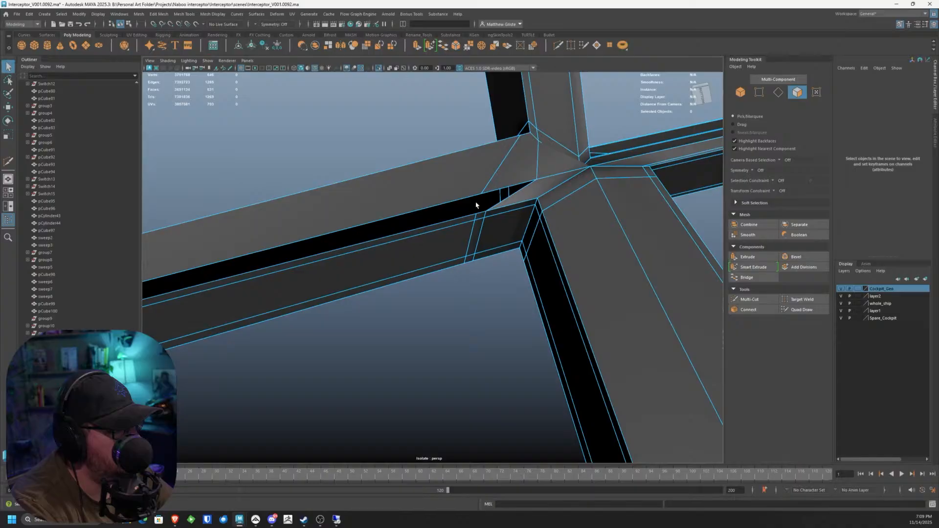
key("F10")
left_click(498, 192)
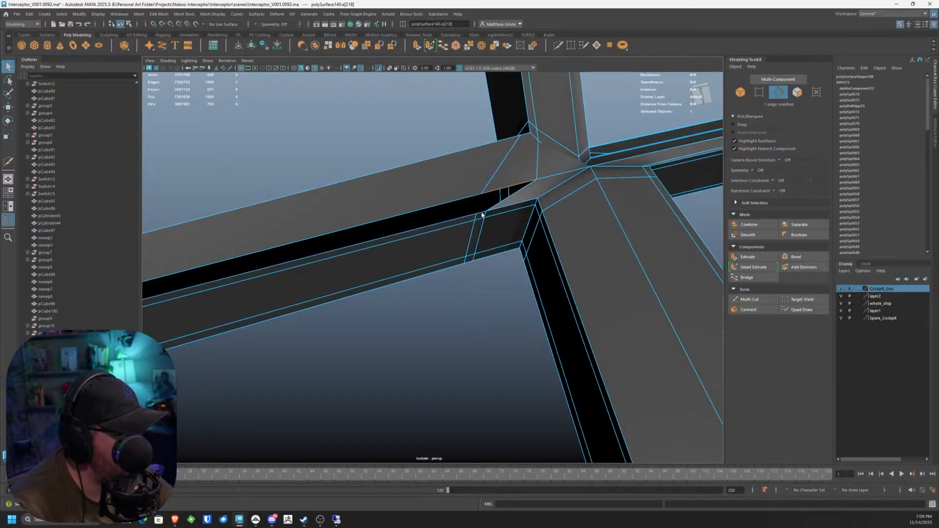
left_click(443, 47)
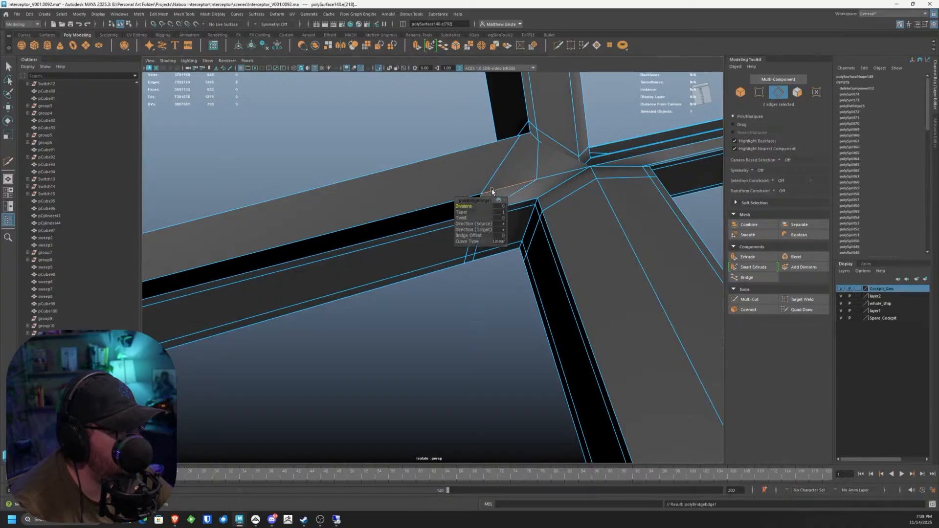
Step: Bridge the two long open edges along the upper rail to close the gap running away from the middle post joint
left_click(437, 205)
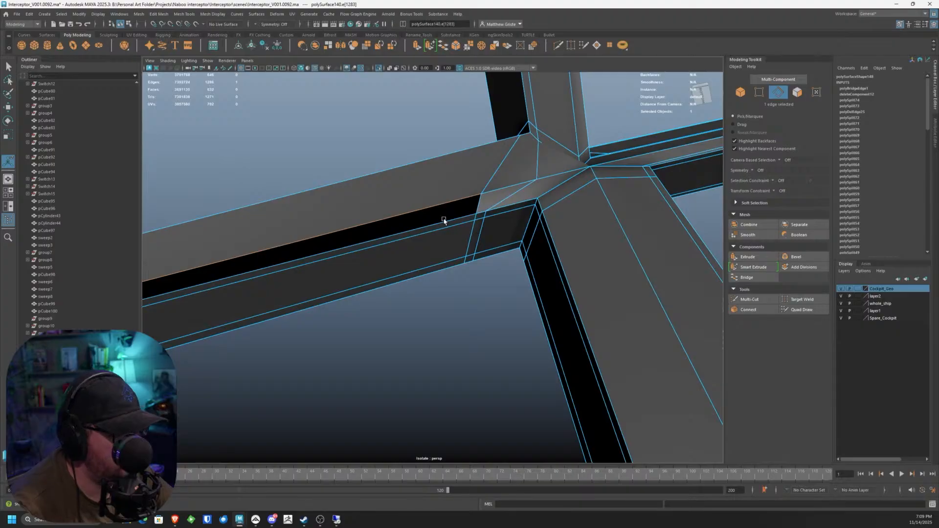
key("g")
right_click_drag(448, 222, 323, 255, "alt")
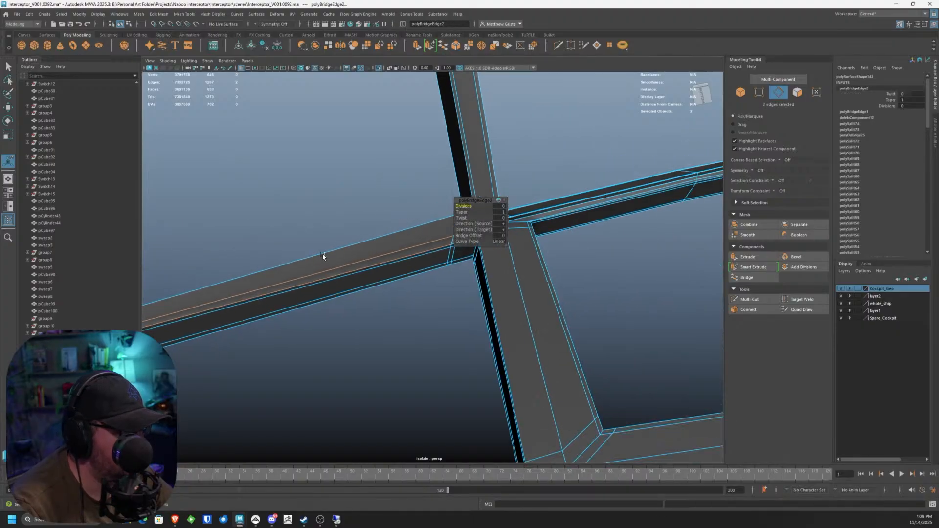
middle_click_drag(322, 256, 616, 145, "alt")
Step: Bridge the short open edges at the far end of the upper rail to close the small remaining gap beside the end joint
left_click_drag(377, 207, 337, 262, "alt")
right_click_drag(337, 263, 387, 222, "alt")
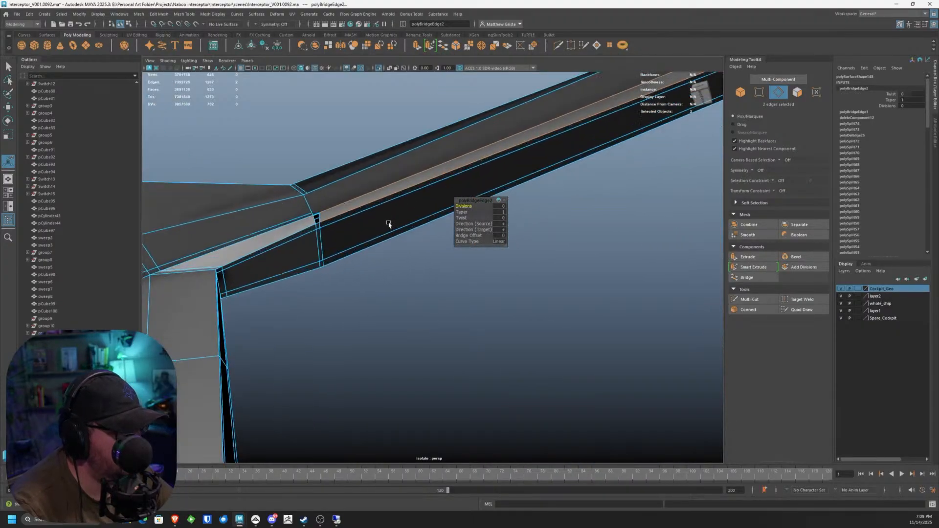
left_click_drag(388, 222, 327, 231, "alt")
right_click_drag(328, 230, 361, 234, "alt")
left_click_drag(361, 234, 392, 219, "alt")
right_click_drag(389, 232, 380, 211)
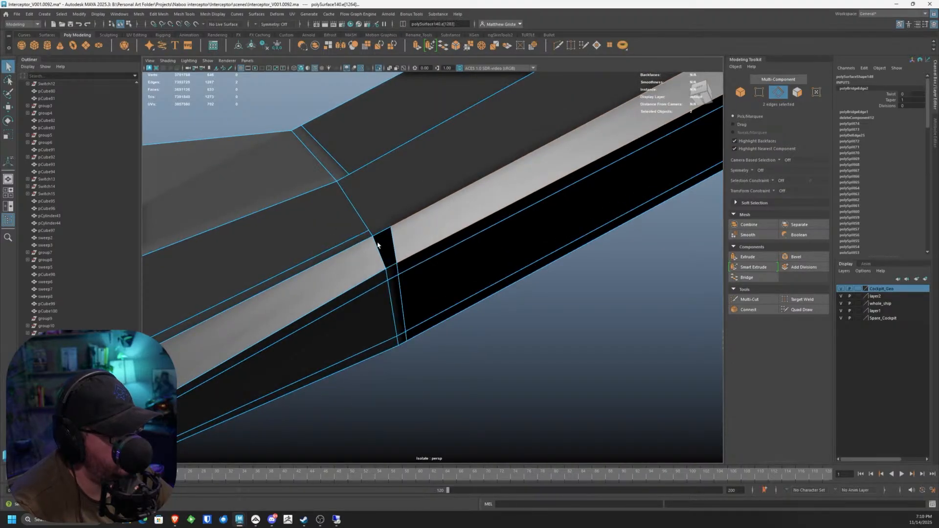
left_click(378, 242)
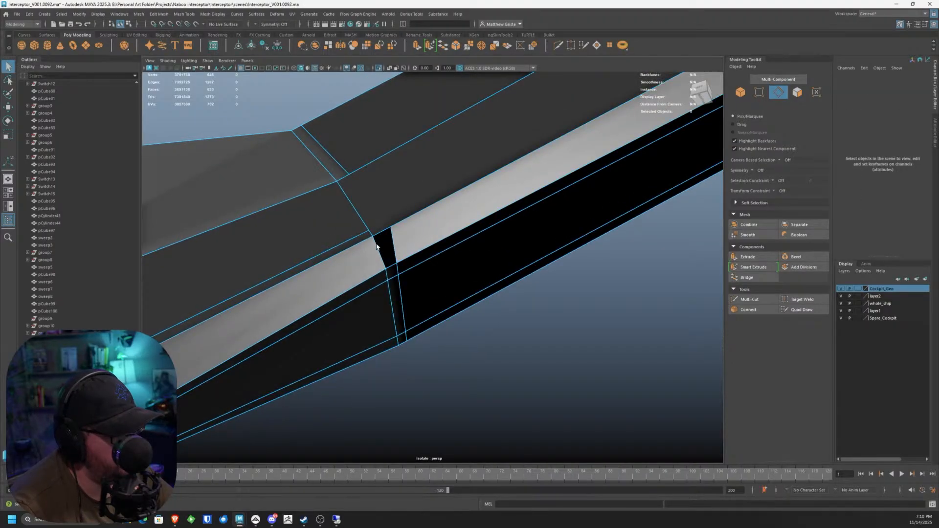
left_click(442, 45)
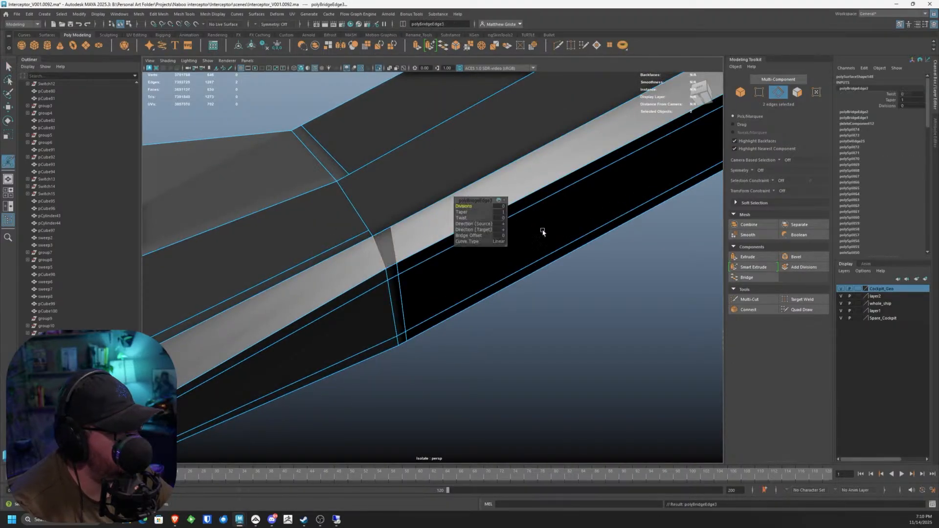
Step: Multi-cut an edge from the end of the rail's partial loop to the upper corner of the newly bridged small face
left_click(750, 299)
left_click(349, 175)
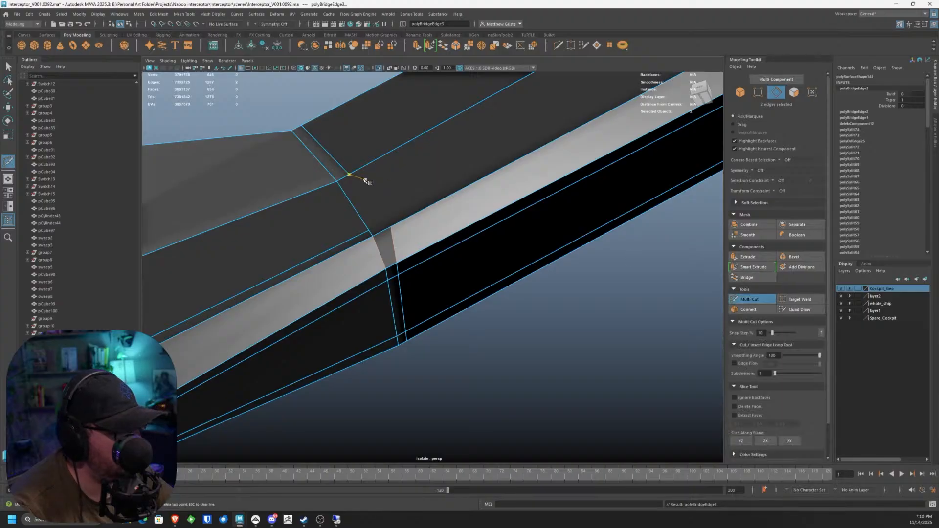
left_click(395, 228)
key("Return")
Step: Multi-cut a connecting edge across the base of the upper post at the middle joint and show the frame smoothed
scroll(420, 201, "down", 5)
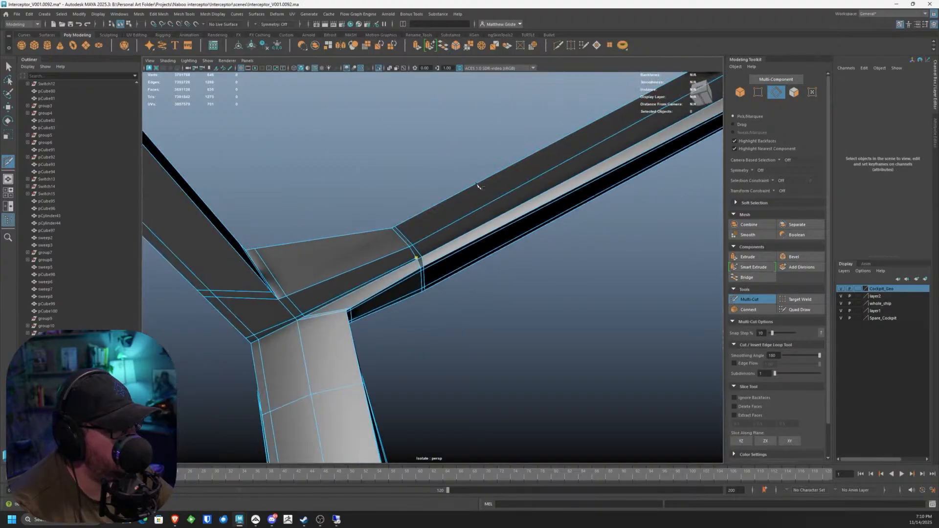
middle_click_drag(480, 186, 224, 286, "alt")
left_click_drag(279, 257, 404, 195, "alt")
scroll(405, 195, "up", 4)
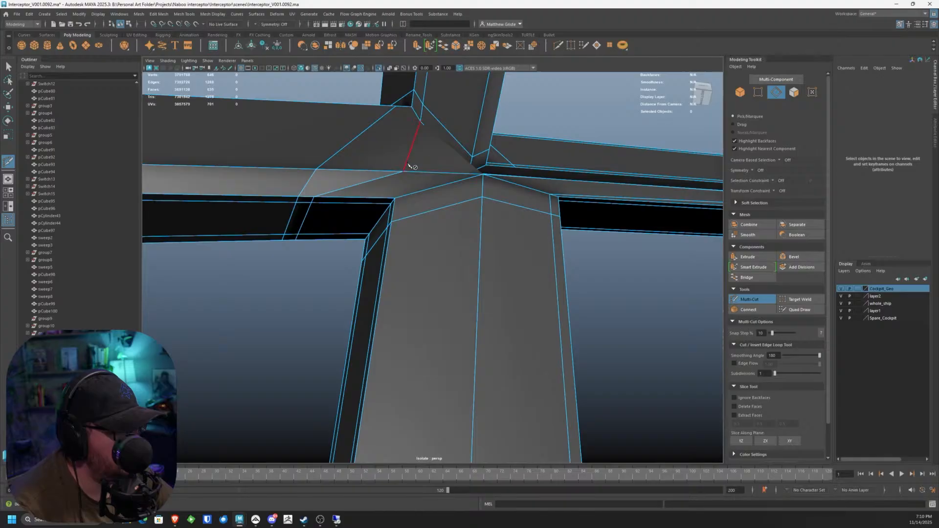
left_click_drag(410, 166, 394, 116, "alt")
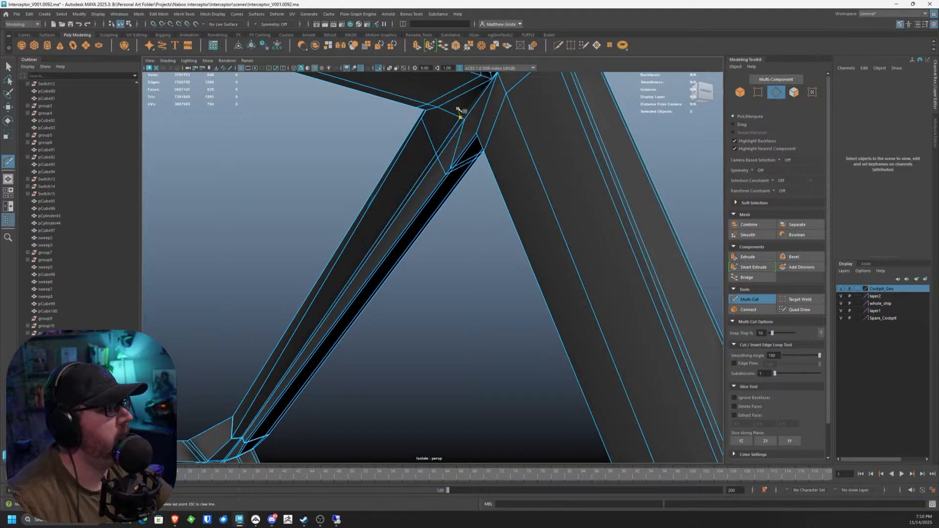
left_click_drag(460, 112, 371, 230, "alt")
key("q")
key("3")
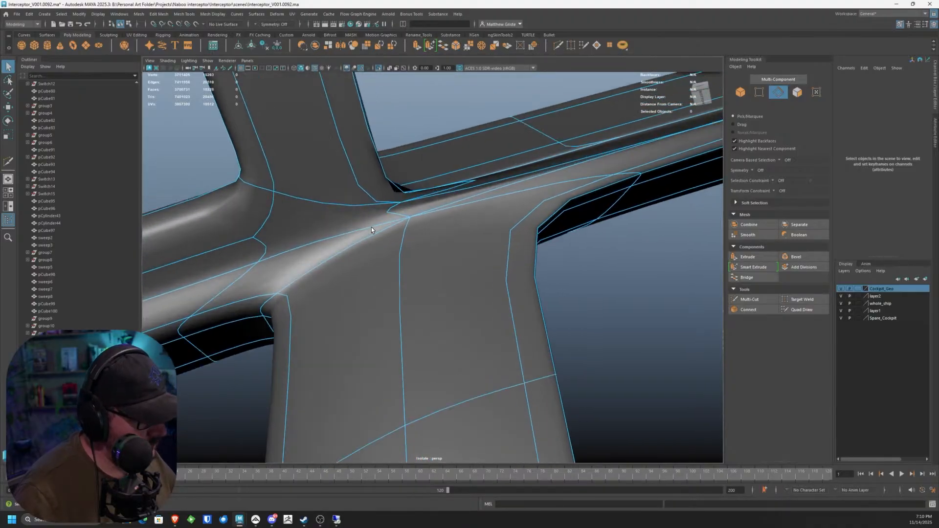
left_click(747, 297)
left_click(272, 242)
key("1")
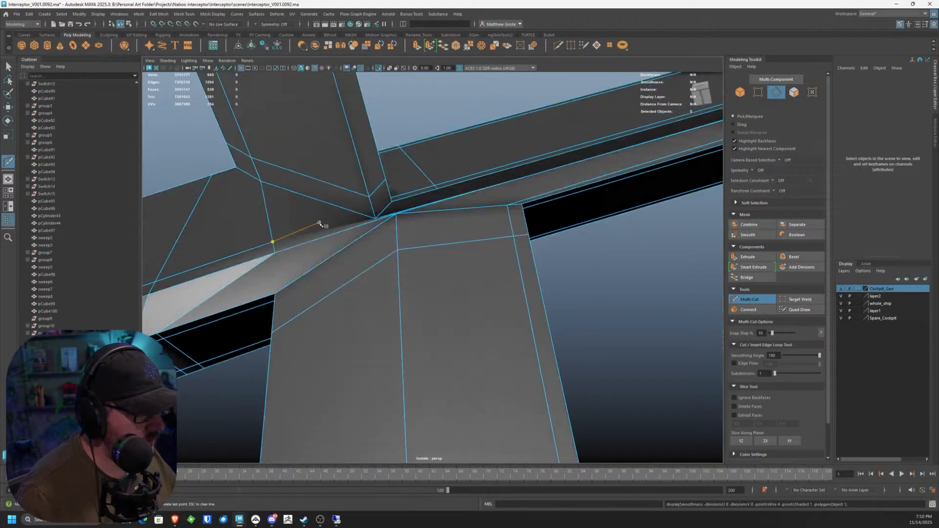
left_click_drag(344, 217, 371, 248, "alt")
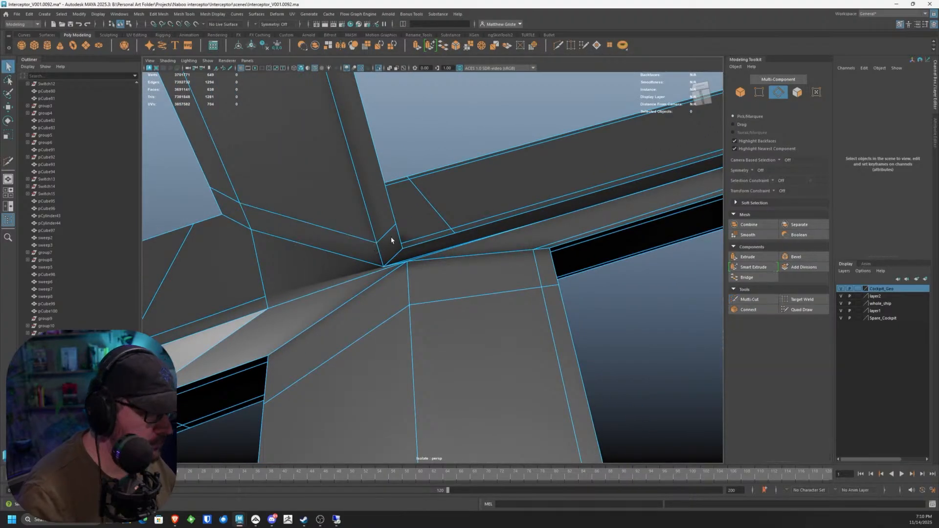
Step: Nudge the small face at the upper post's inner corner slightly along X beside the middle joint
right_click_drag(387, 250, 394, 266)
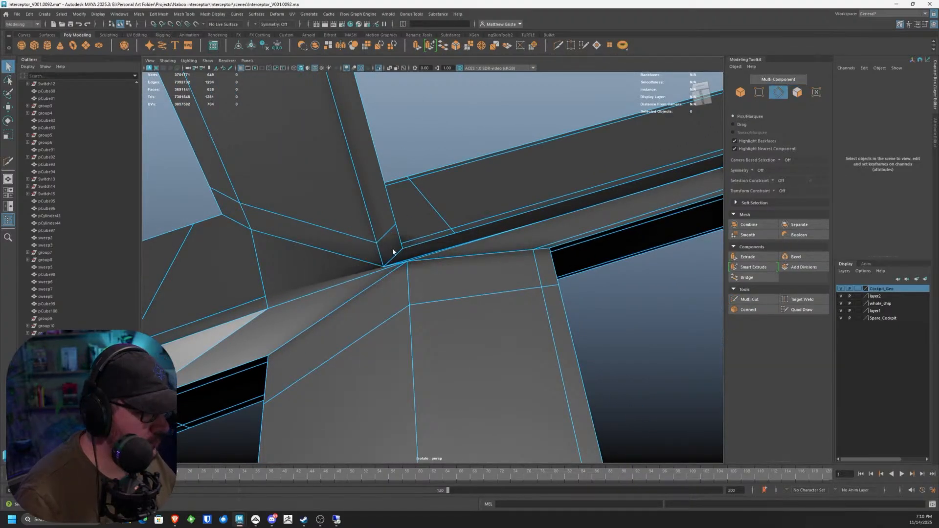
key("F11")
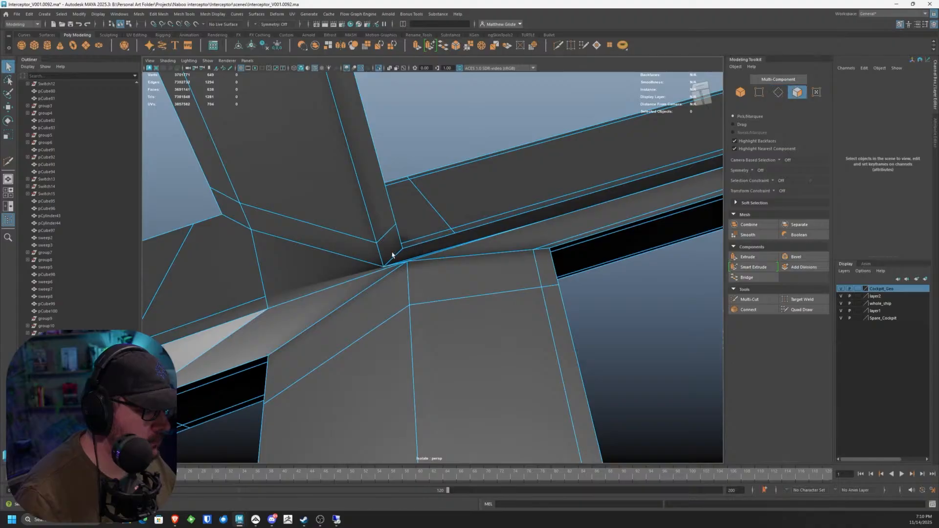
left_click(391, 244)
key("w")
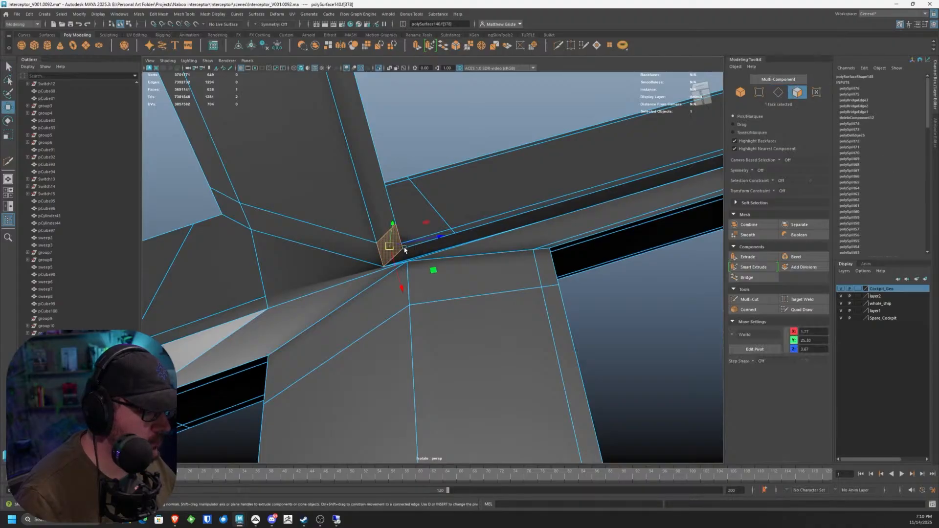
left_click_drag(407, 246, 407, 292, "alt")
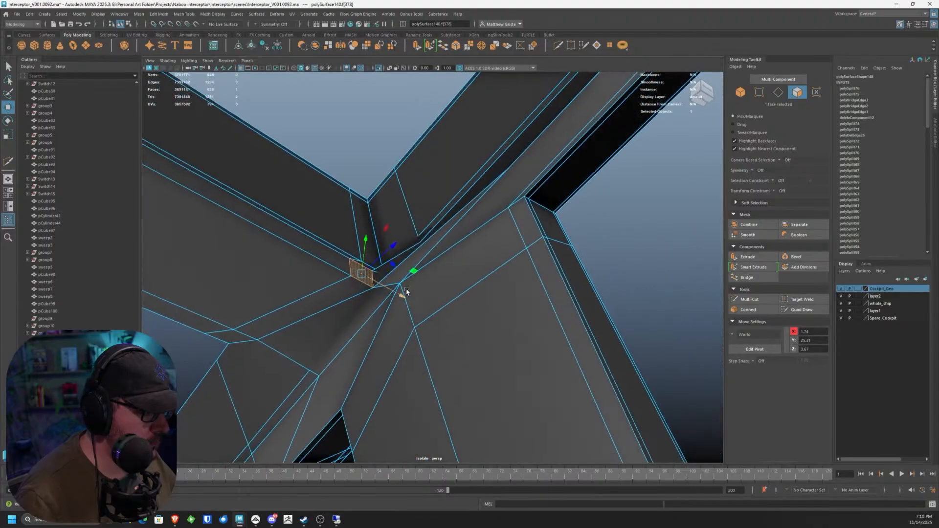
Step: Delete the edge loop around the opposite rail beside the upper post's inner corner
right_click_drag(408, 217, 406, 199)
left_click(405, 199)
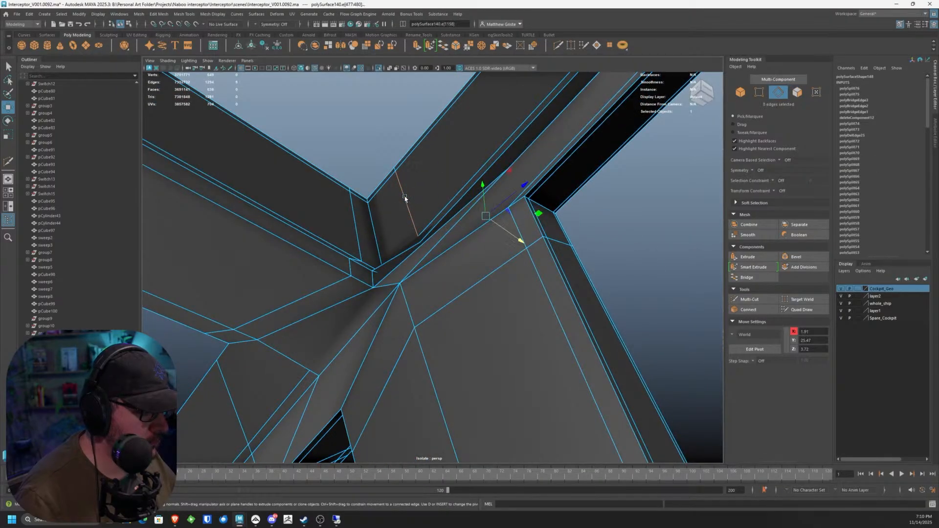
key("Delete")
mouse_move(405, 200)
left_mouse_down("alt")
mouse_move(415, 174)
mouse_move(442, 166)
mouse_move(405, 231)
mouse_move(412, 201)
left_mouse_up("alt")
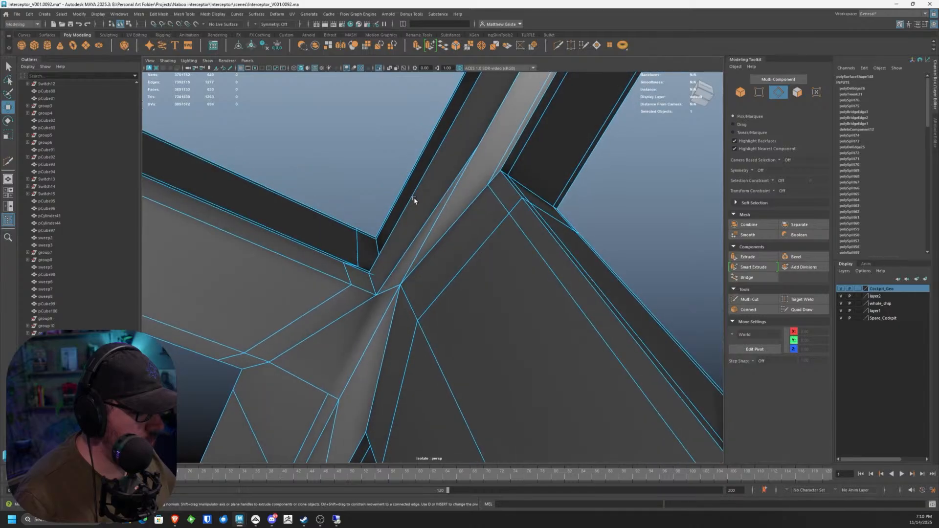
Step: Delete the opposite rail's narrow inner face and the thin triangular face next to it at the middle joint
right_click_drag(415, 198, 417, 210)
left_click(416, 209)
key("Delete")
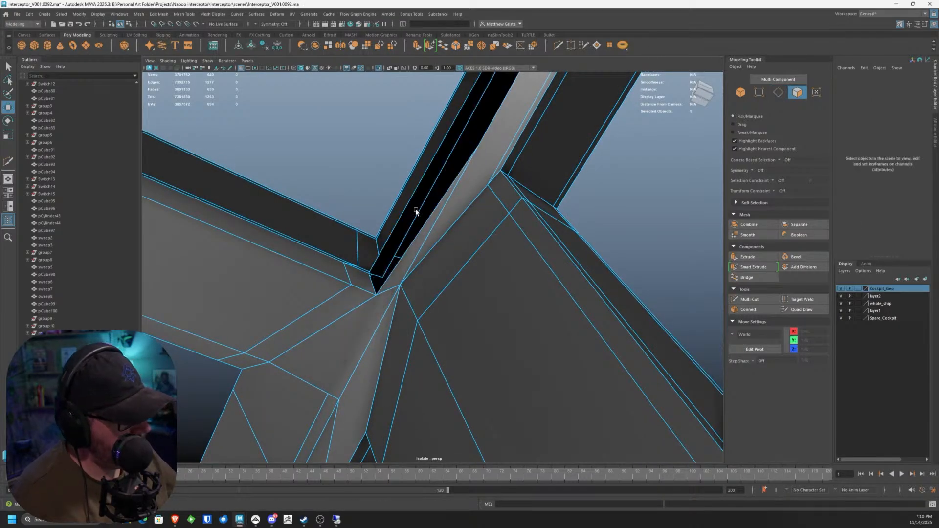
left_click_drag(415, 210, 487, 207, "alt")
left_click(447, 248)
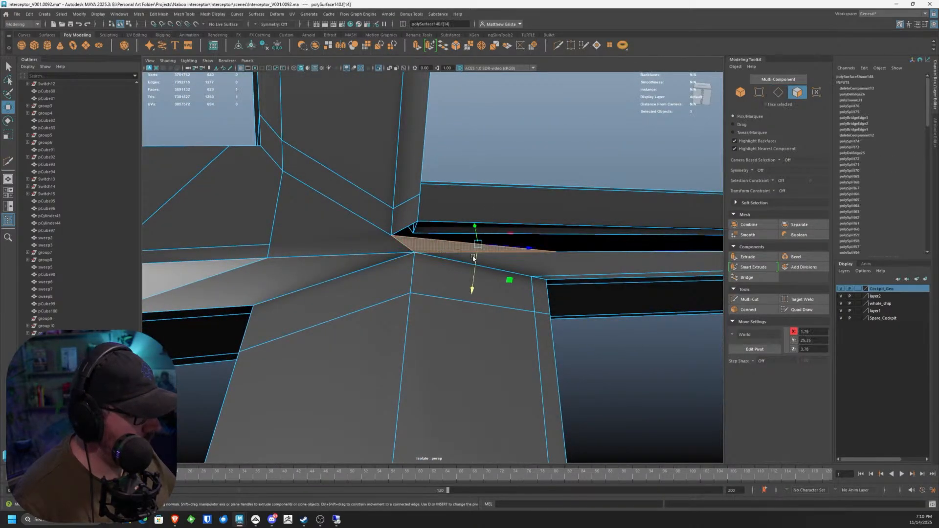
key("Delete")
Step: Shift the short edge at the upper post's inner corner slightly along X beside the open rail gap
left_click_drag(476, 259, 574, 202, "alt")
right_click_drag(575, 202, 648, 192, "alt")
left_click_drag(596, 176, 584, 208, "alt")
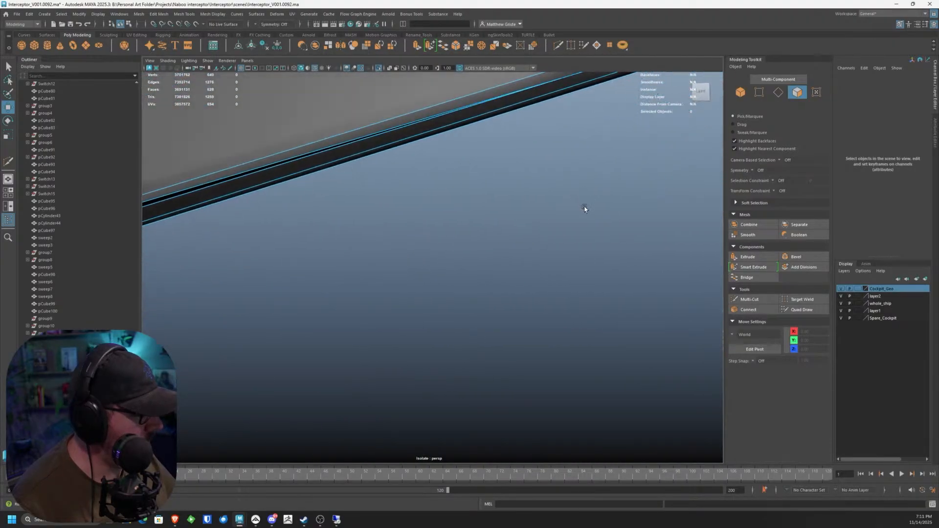
left_click_drag(528, 150, 345, 242, "alt")
right_click_drag(345, 242, 350, 218)
left_click(353, 233)
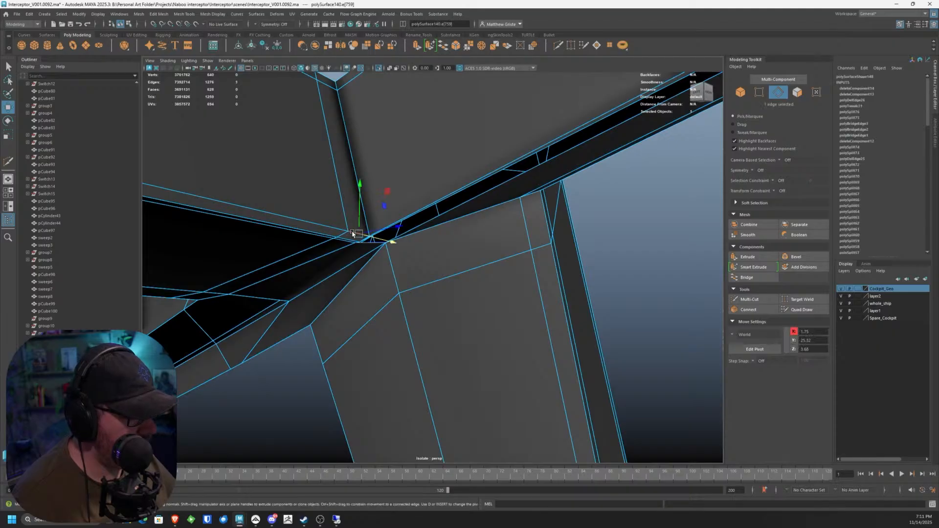
left_click_drag(380, 242, 368, 239)
mouse_move(411, 205)
left_mouse_down("alt")
mouse_move(417, 225)
mouse_move(382, 270)
mouse_move(417, 225)
mouse_move(442, 218)
mouse_move(459, 184)
mouse_move(429, 209)
left_mouse_up("alt")
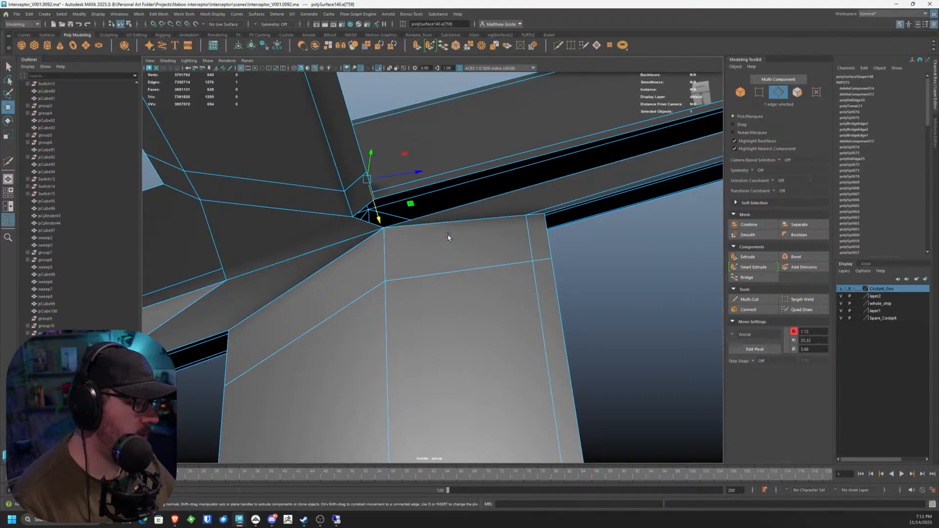
left_click_drag(419, 224, 395, 216, "alt")
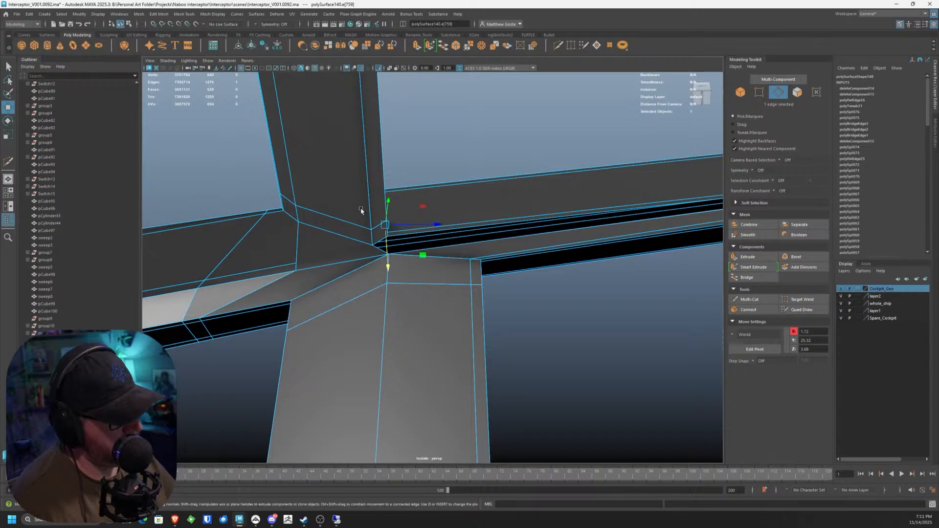
Step: Delete the lengthwise supporting edge near the upper post's inner corner, including its short segment at the joint
right_click_drag(361, 211, 369, 183)
scroll(372, 190, "down", 5)
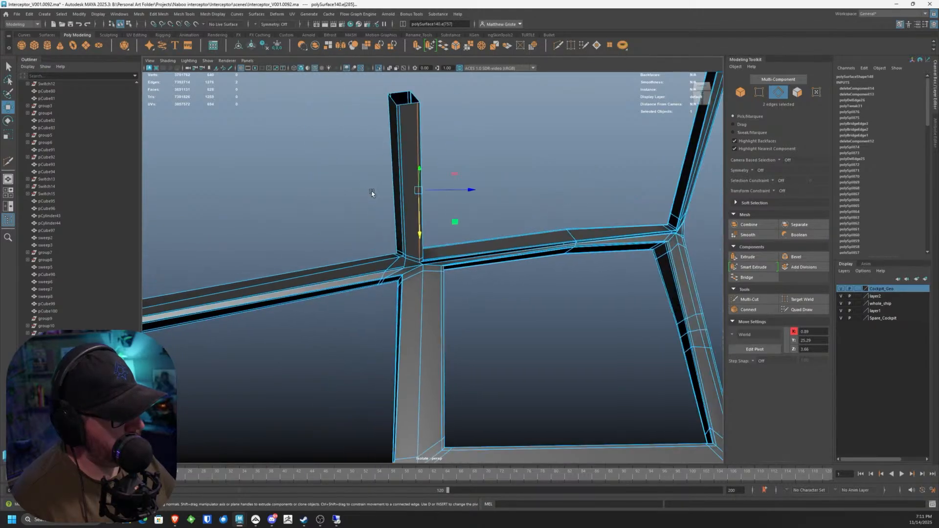
scroll(380, 184, "up", 5)
scroll(409, 218, "up", 3)
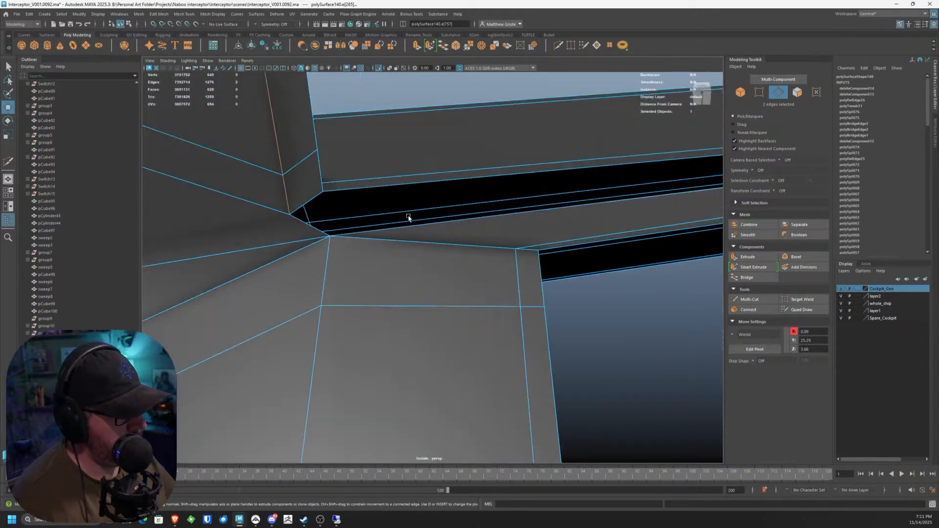
key("ctrl+Delete")
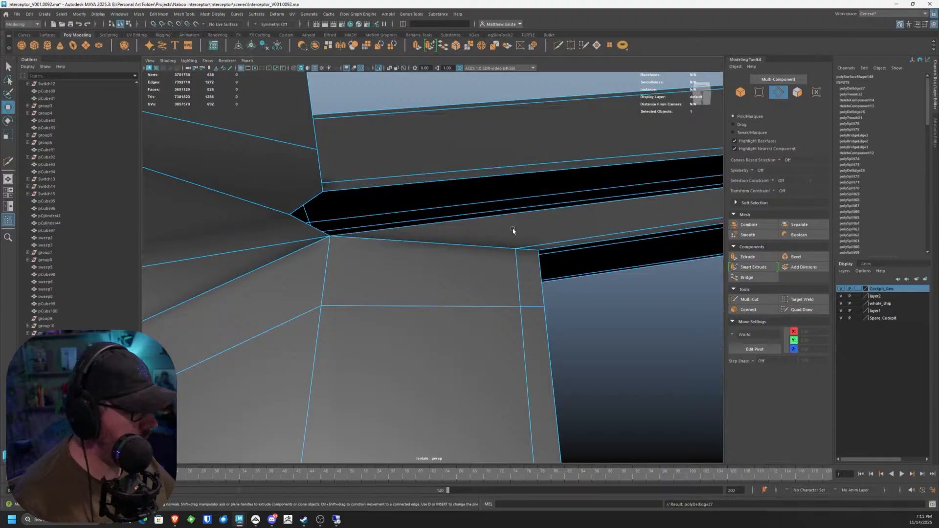
Step: Target weld the protruding corner vertex at the joint into the neighbouring vertex at the end of the rail gap
left_click(802, 299)
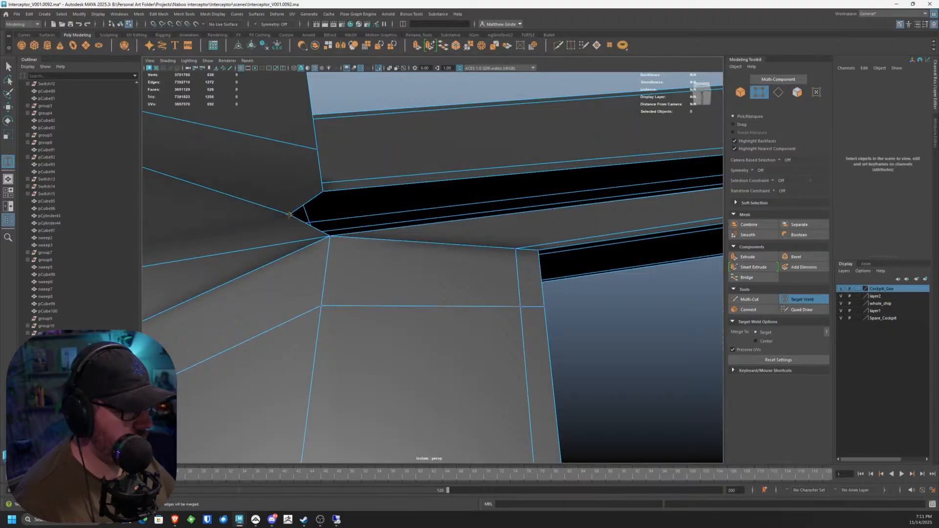
left_click_drag(290, 214, 421, 184)
scroll(421, 184, "up", 3)
key("q")
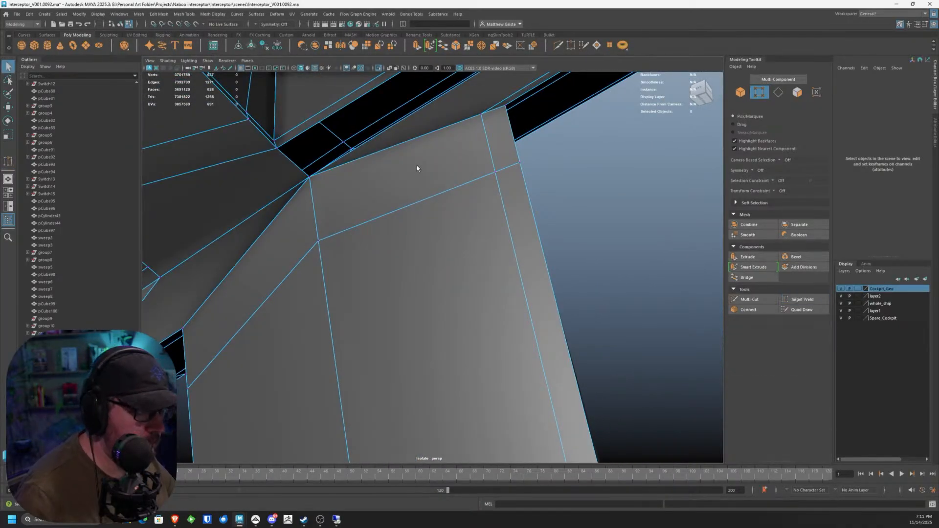
Step: Delete the leftover geometry along the rim of the open rail gap beside the middle joint
right_click_drag(382, 149, 379, 128)
scroll(374, 139, "up", 5)
scroll(379, 148, "down", 5)
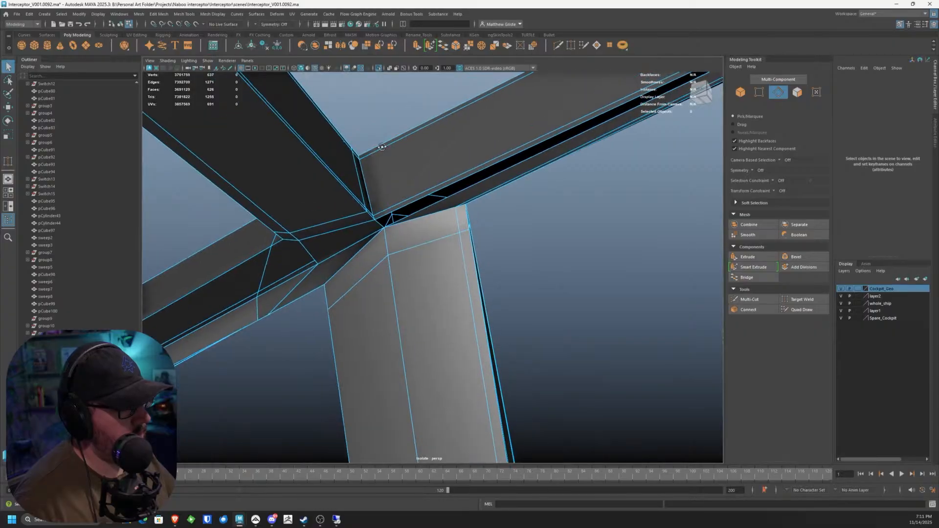
left_click_drag(380, 148, 455, 178, "alt")
left_click(418, 195)
right_click_drag(459, 176, 443, 178)
left_click_drag(444, 177, 409, 254)
left_click(458, 185)
Step: Bridge the two long open edges of the opposite rail's gap from the middle joint to the rail's far end
key("F10")
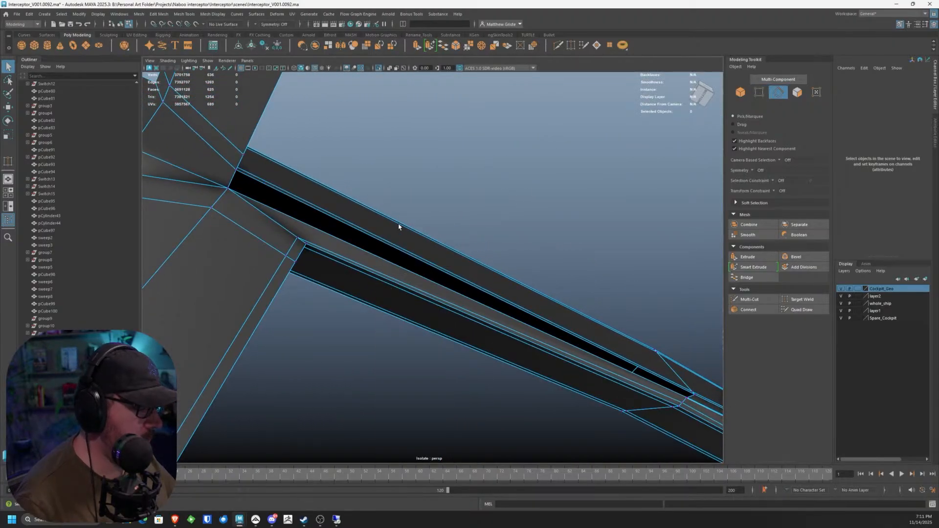
left_click(381, 263)
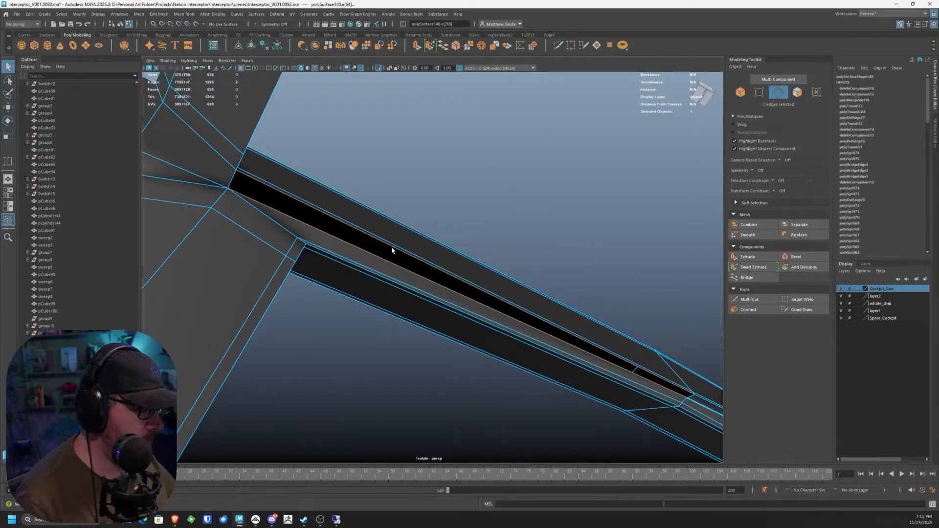
left_click_drag(392, 251, 360, 269, "alt")
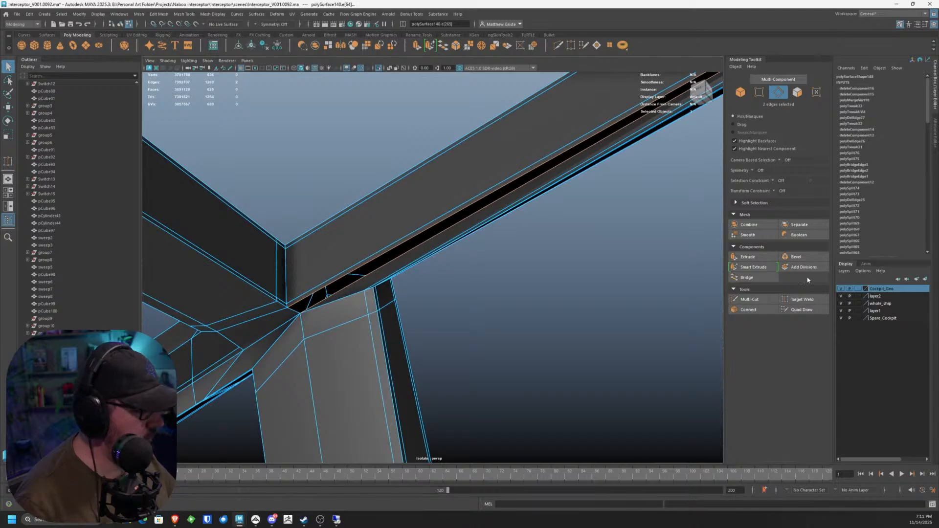
left_click(747, 278)
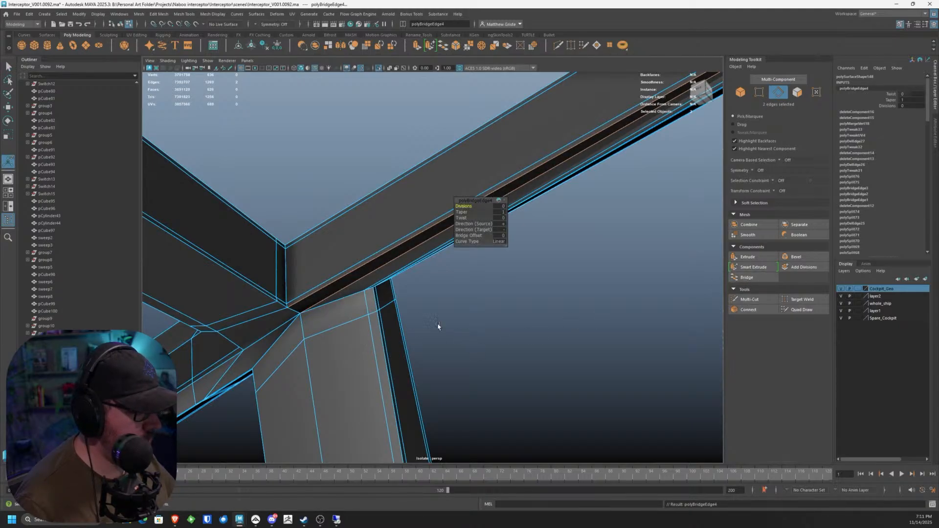
Step: Insert a lengthwise edge loop with Multi-Cut along the newly bridged rail face beside the middle joint
left_click_drag(437, 326, 358, 311, "alt")
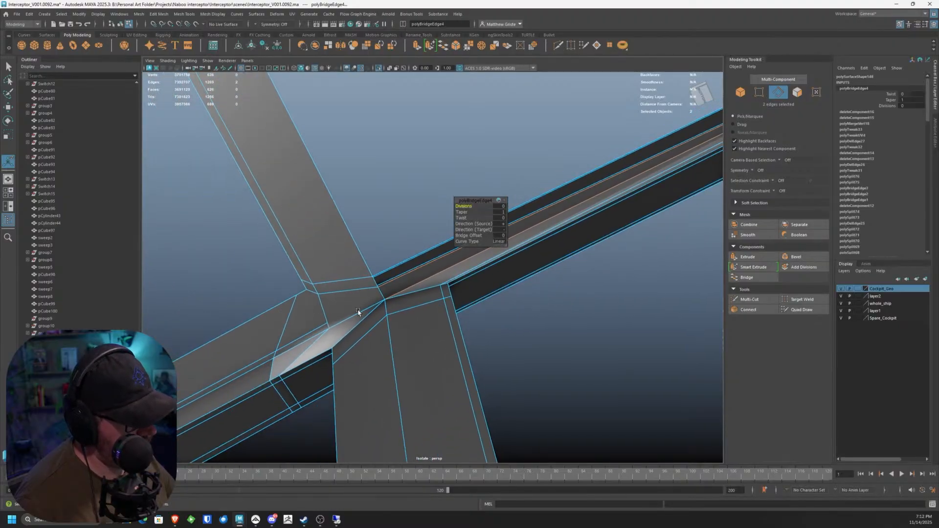
left_click(749, 299)
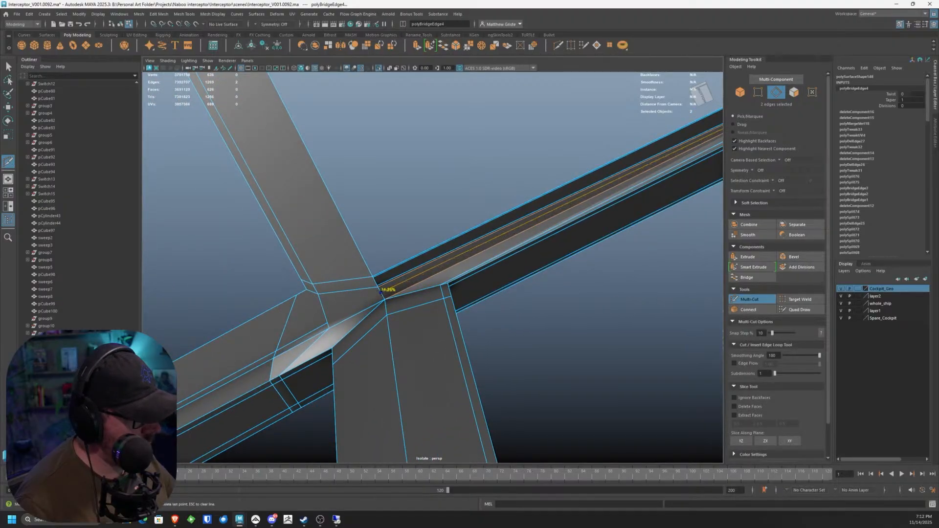
left_click_drag(382, 292, 426, 275, "alt")
key("q")
left_click_drag(430, 230, 398, 265)
right_click_drag(398, 265, 437, 242)
left_click(437, 243)
scroll(413, 283, "up", 1)
left_click(413, 283)
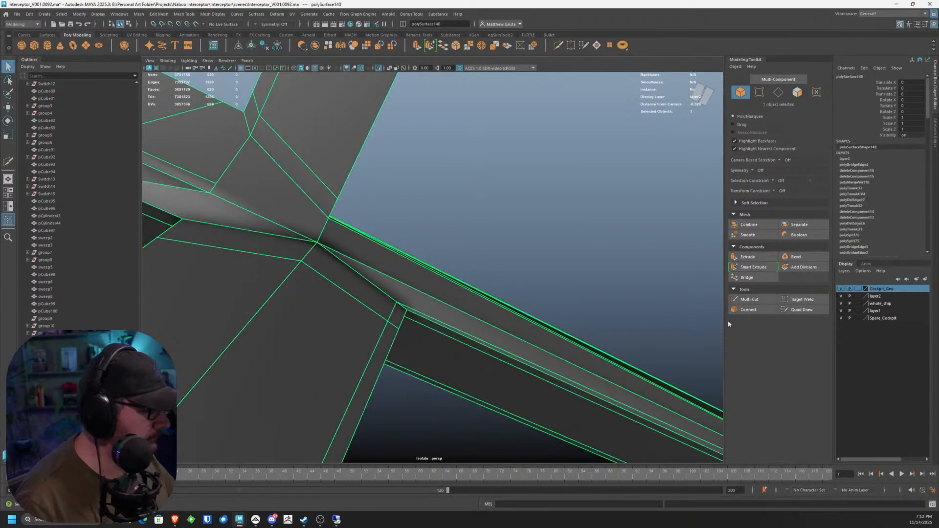
left_click(748, 299)
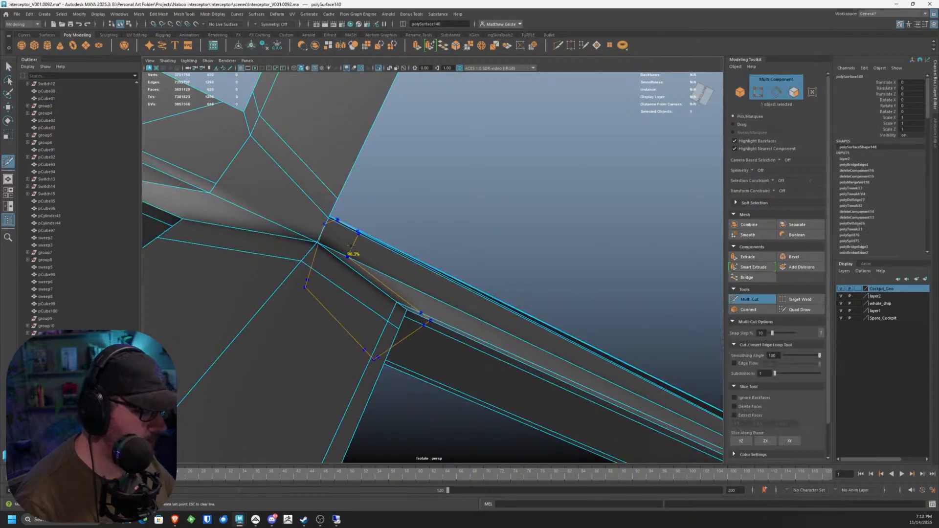
left_click(325, 231, "ctrl")
left_click_drag(326, 232, 176, 214, "alt")
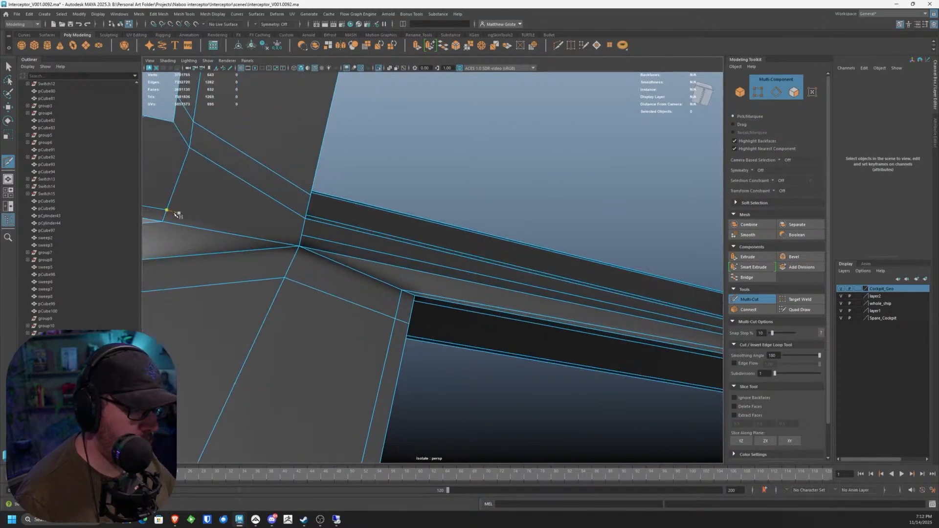
Step: Cut an edge across the joint face linking the neighbouring rail's edge to the new lengthwise loop, and preview the mesh smoothed
left_click(167, 210)
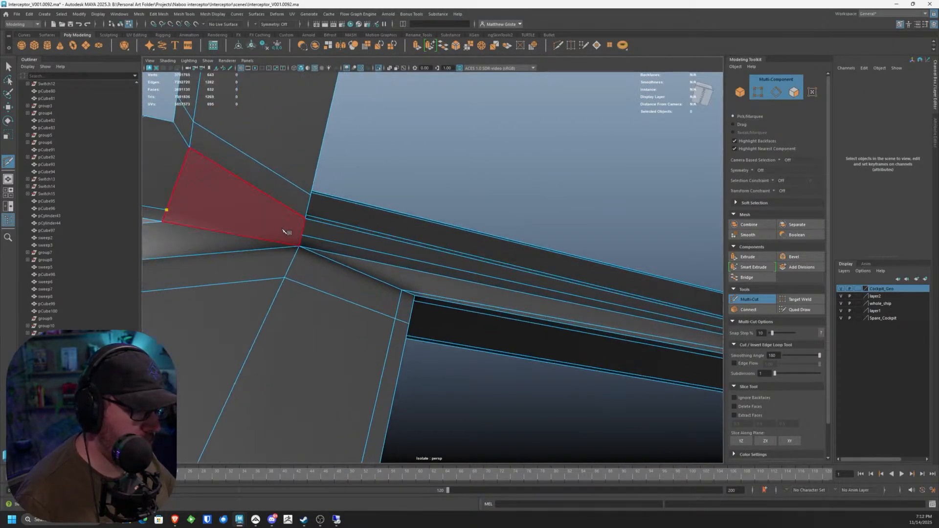
right_click(350, 253)
mouse_move(369, 279)
left_mouse_down("alt")
mouse_move(390, 301)
mouse_move(379, 289)
left_mouse_up("alt")
left_click(366, 283)
key("q")
key("3")
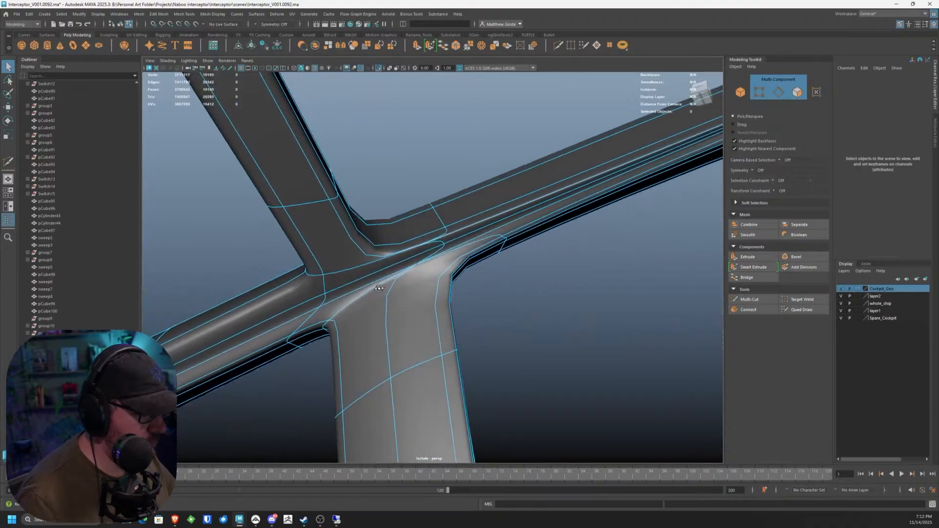
Step: Insert a supporting edge loop across the bridged rail close to the middle joint and check it in the smoothed preview
key("1")
left_click(748, 299)
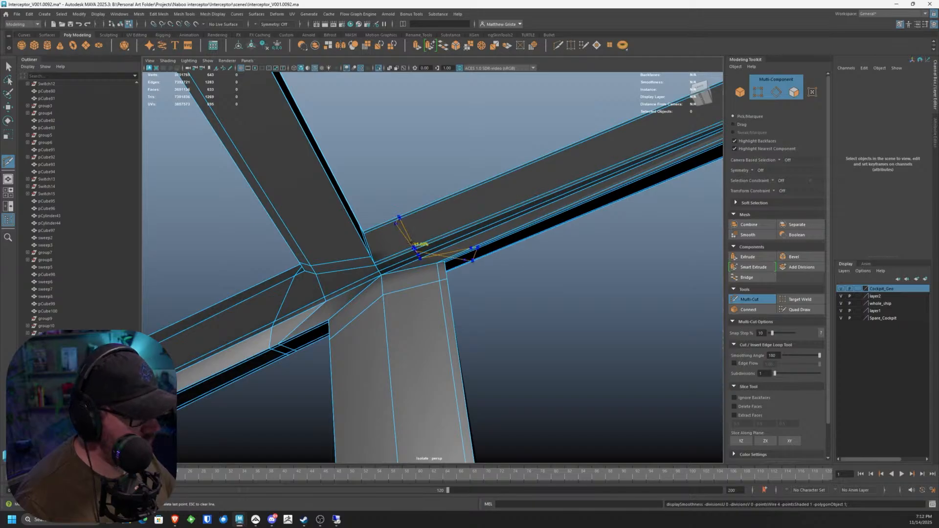
left_click(380, 254, "ctrl")
left_click_drag(369, 289, 382, 279, "alt")
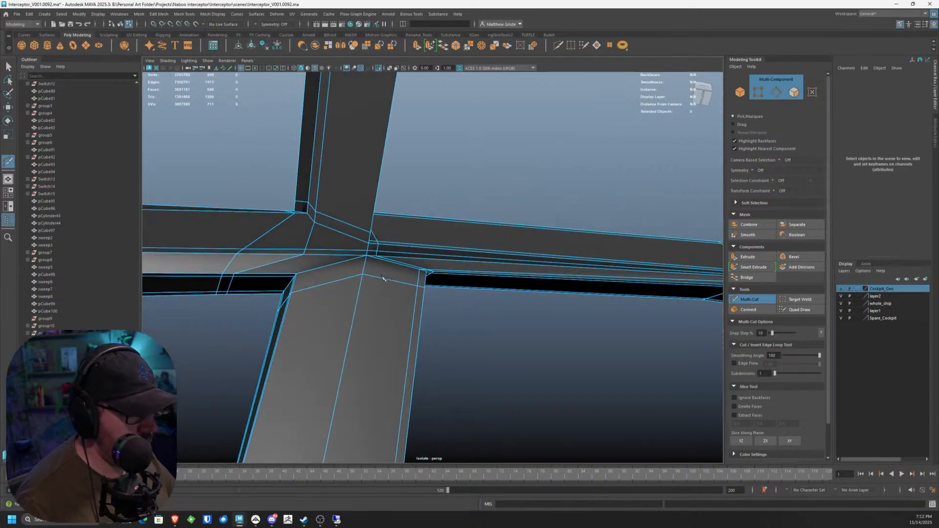
left_click_drag(264, 264, 528, 278, "alt")
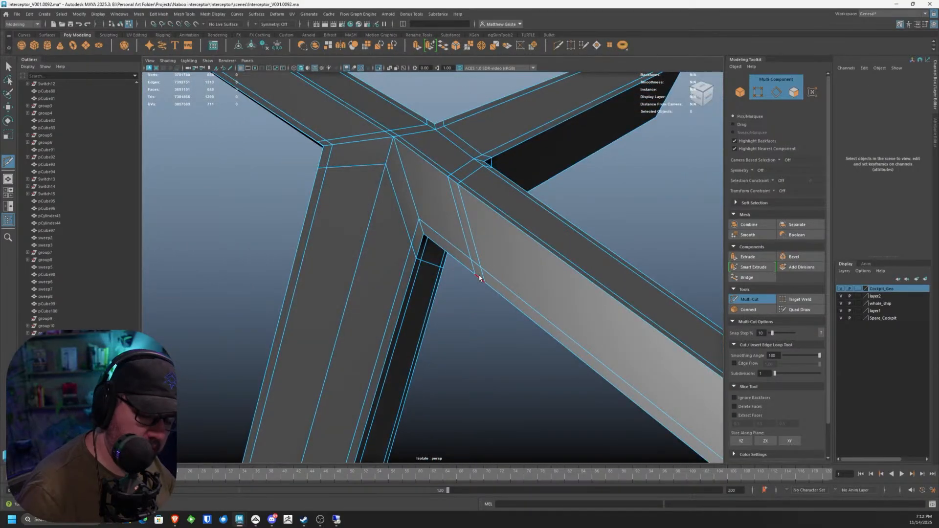
key("q")
key("3")
left_click_drag(471, 264, 381, 213, "alt")
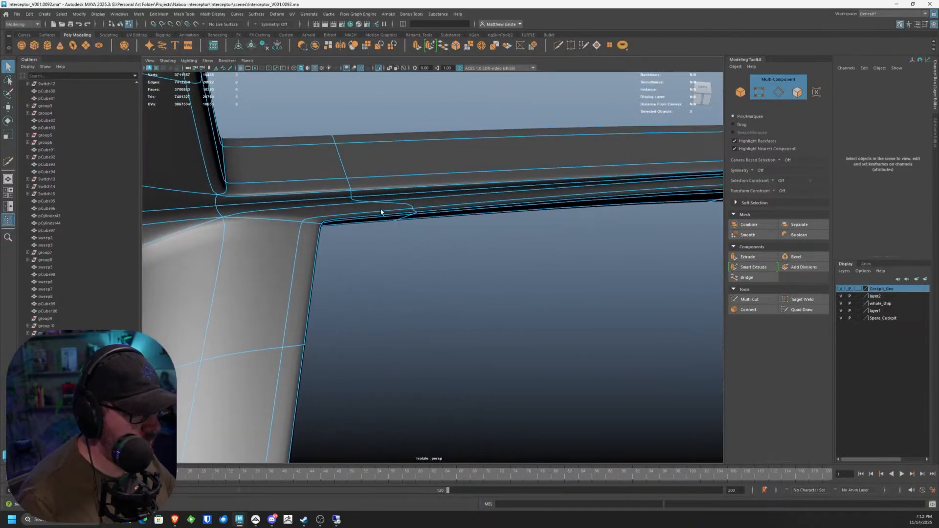
Step: Return to the unsmoothed mesh and insert another edge loop across the rail, farther from the middle joint
double_click(339, 157)
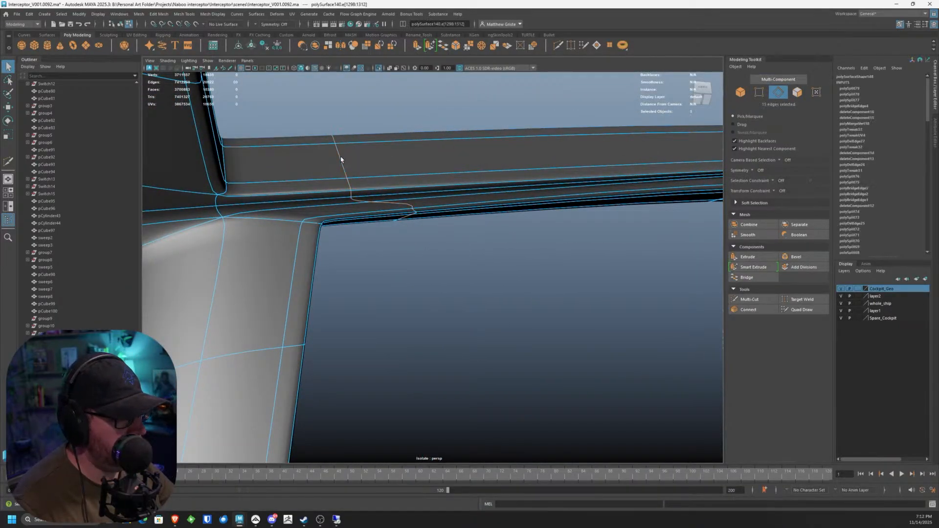
key("1")
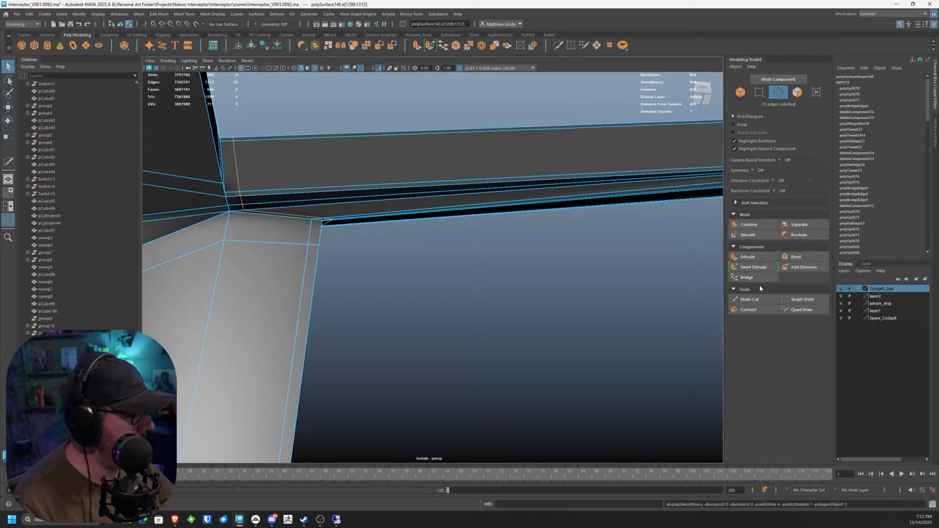
left_click(750, 299)
left_click(381, 186, "ctrl")
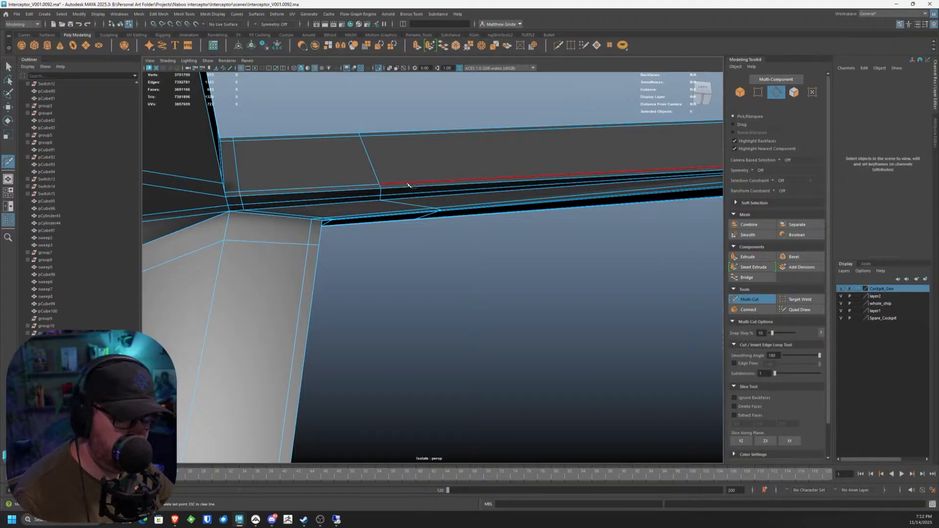
Step: Select the entire new cross loop on the rail for scaling and set the transform constraint to Edge
key("q")
right_click_drag(370, 161, 366, 151)
double_click(367, 154)
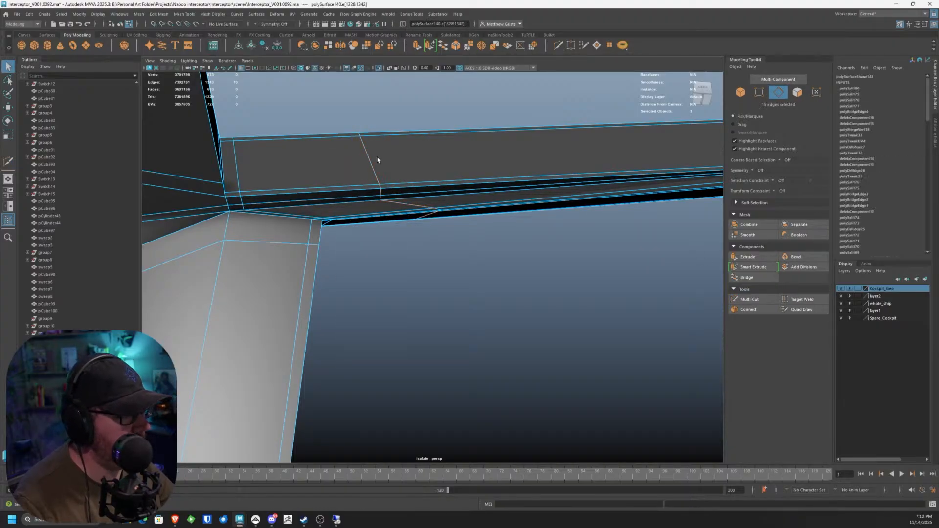
key("r")
left_click(772, 181)
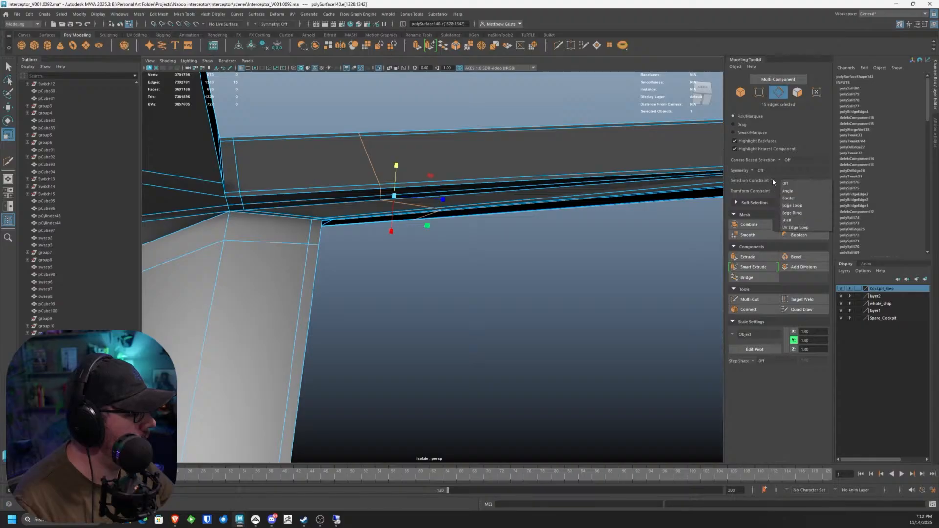
left_click(771, 192)
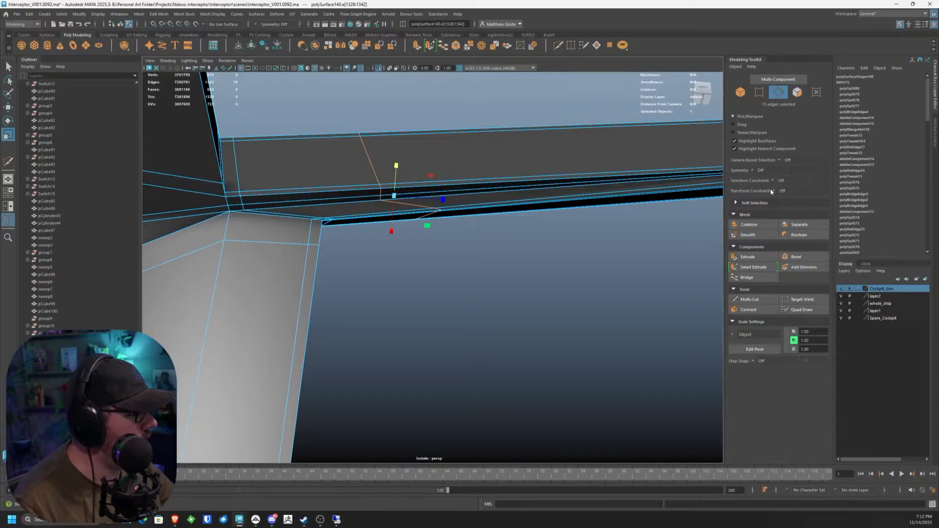
left_click(774, 191)
left_click(790, 201)
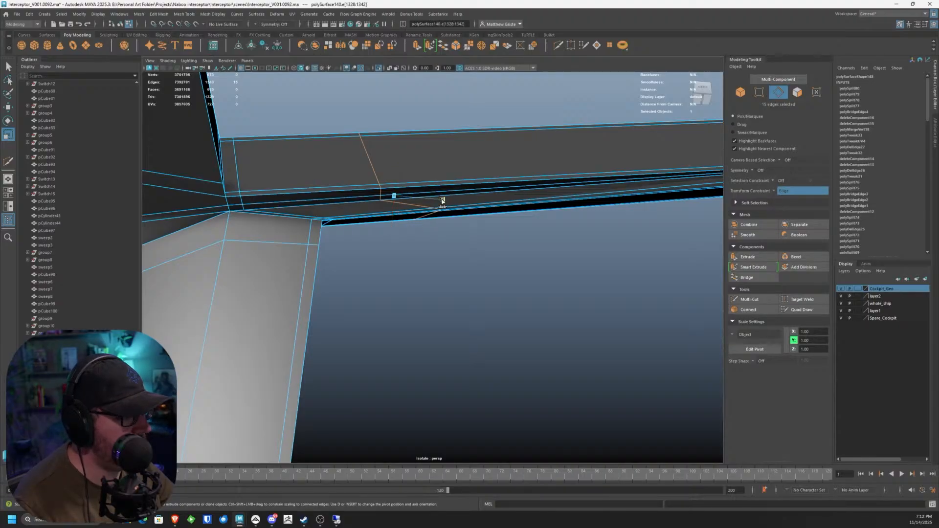
Step: Scale the selected cross loop flat along the rail direction and check it in wireframe and smoothed preview
left_click_drag(442, 201, 398, 195)
key("w")
key("e")
key("w")
key("r")
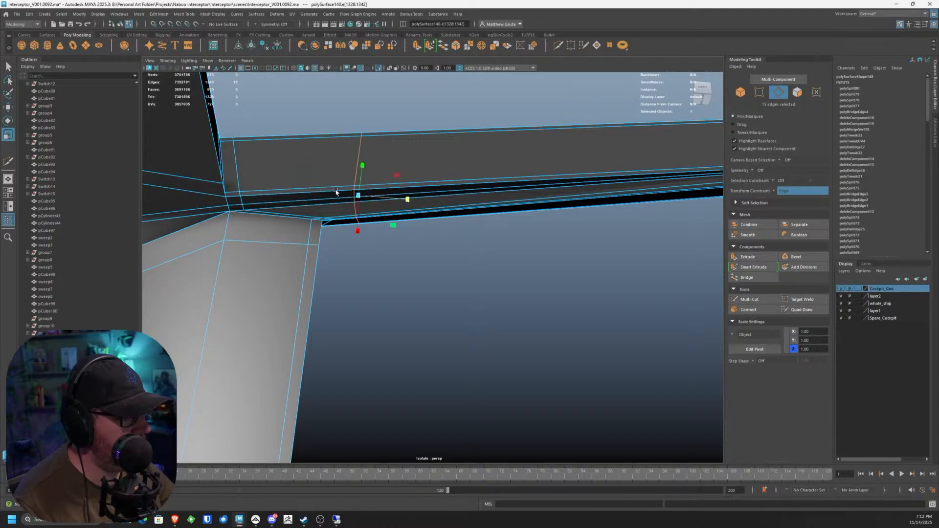
key("4")
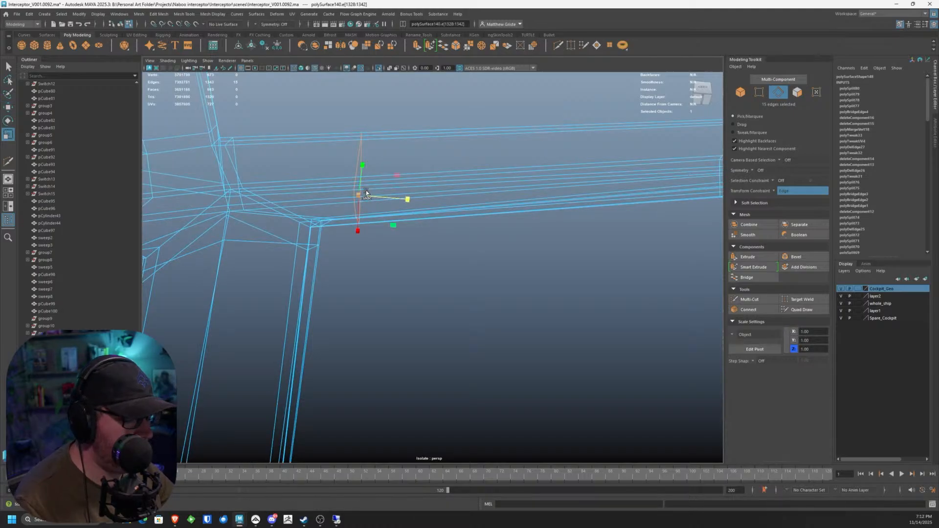
key("5")
key("4")
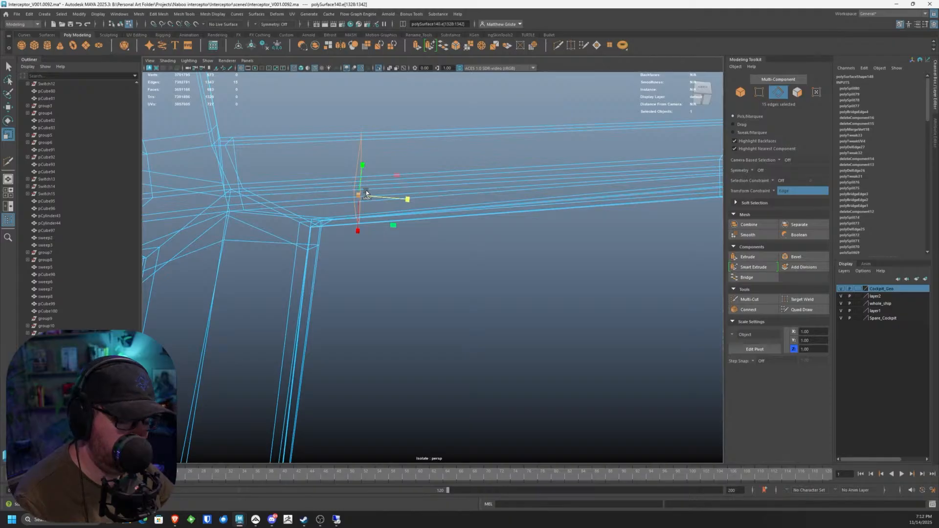
key("5")
key("3")
key("F8")
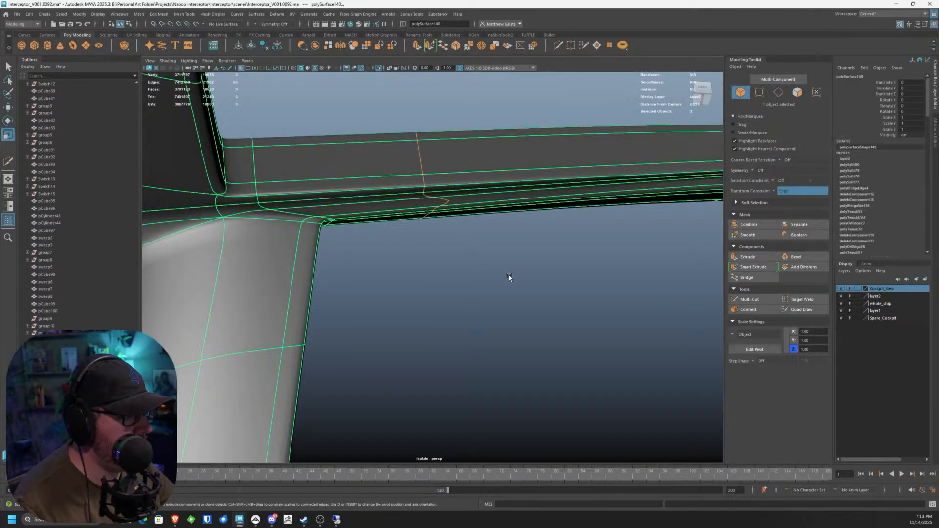
Step: Examine the smoothed rail surface and its edge flow between the middle joint and the far corner
left_click_drag(508, 277, 388, 221, "alt")
left_click(520, 171)
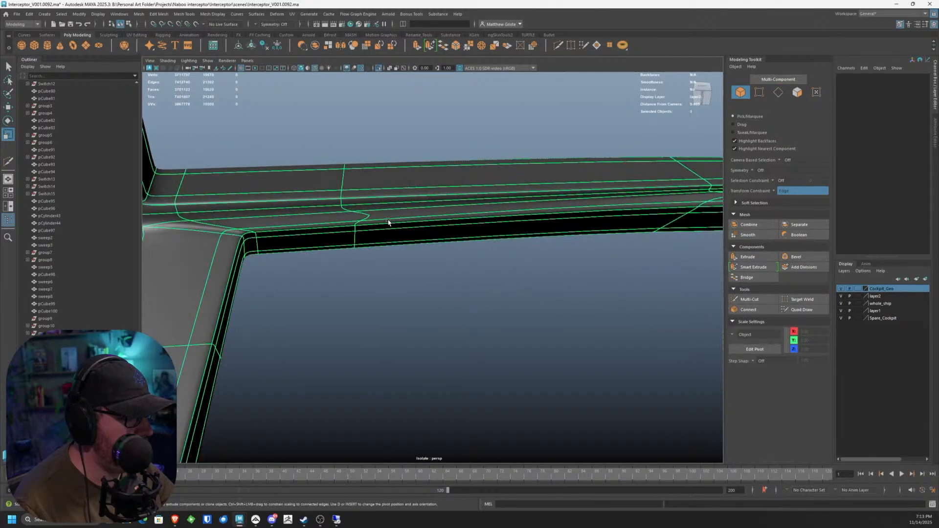
scroll(388, 221, "up", 3)
right_click_drag(348, 204, 313, 197)
left_click_drag(407, 214, 351, 221, "alt")
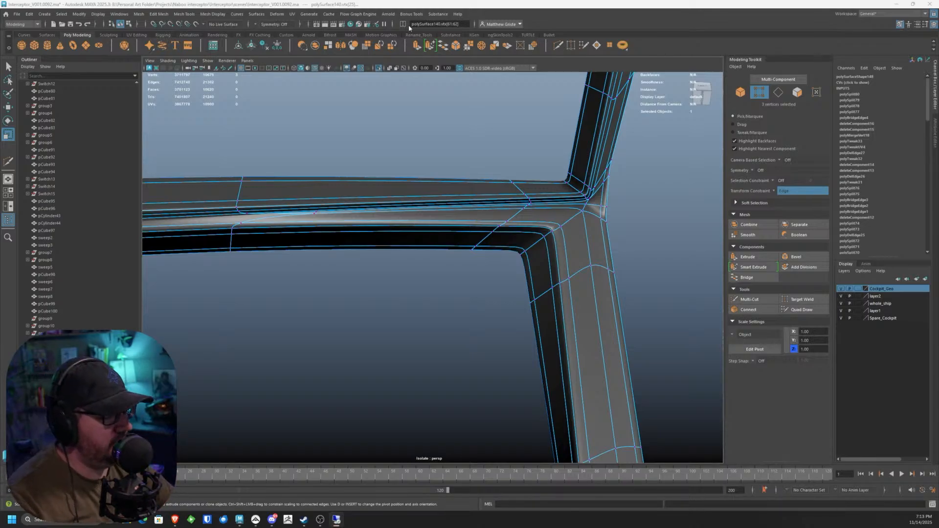
left_click_drag(350, 247, 371, 248, "alt")
middle_click_drag(371, 247, 509, 260, "alt")
scroll(509, 260, "up", 8)
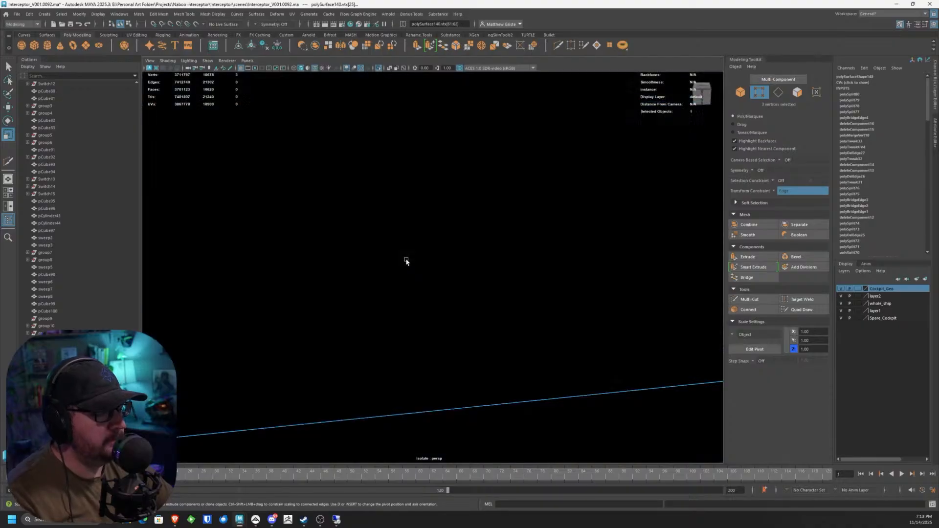
scroll(406, 262, "down", 5)
Step: Delete the surplus lengthwise edge loop that runs along the rail and around the far corner joint
key("1")
left_click_drag(314, 187, 345, 201, "alt")
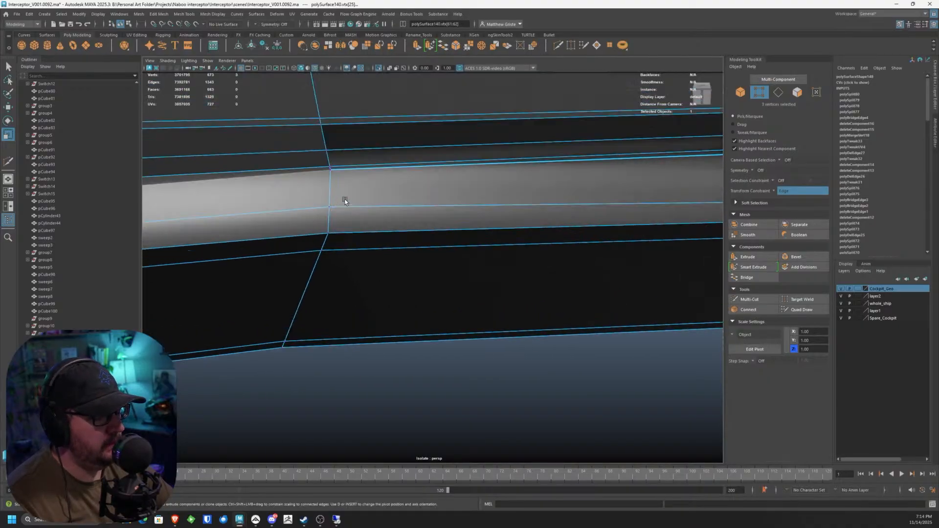
right_click_drag(332, 180, 357, 191)
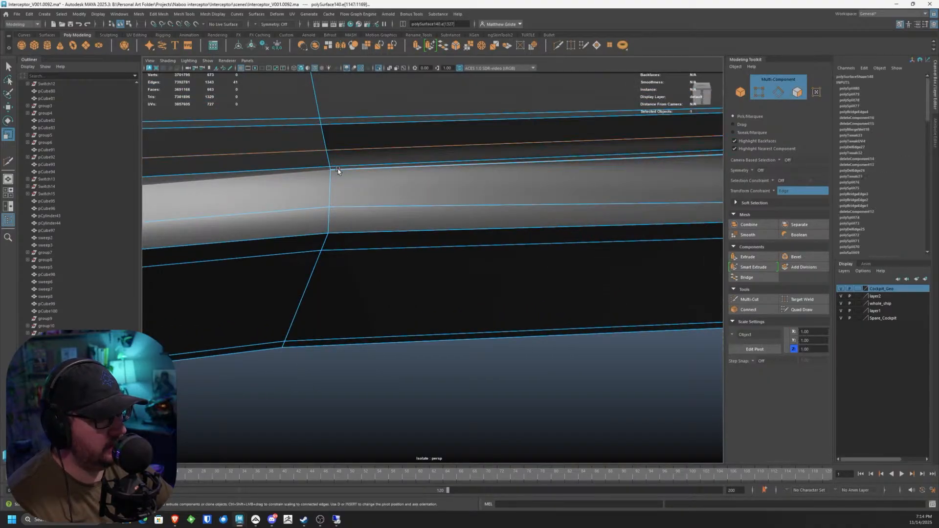
double_click(343, 172)
left_click(342, 169)
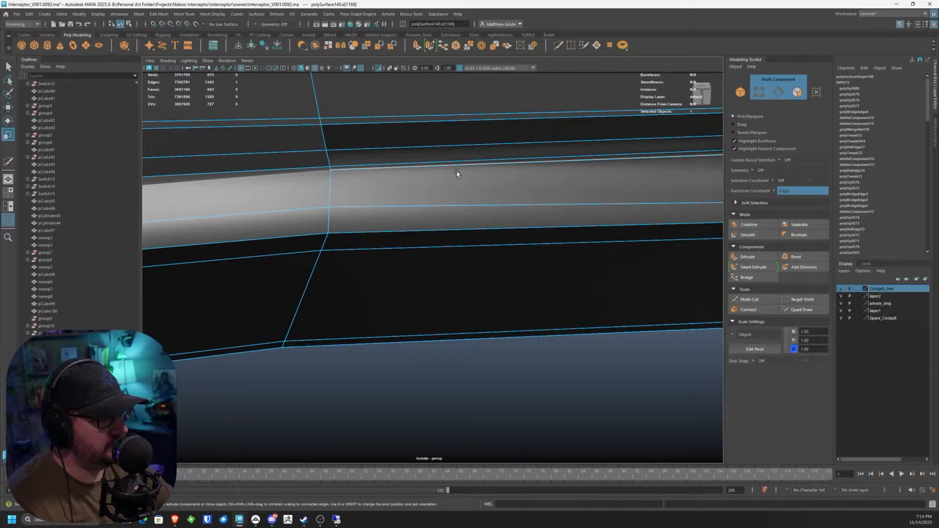
left_click_drag(456, 172, 314, 210, "alt")
scroll(314, 210, "down", 5)
left_click_drag(483, 210, 560, 229, "alt")
middle_click_drag(605, 222, 527, 229, "alt")
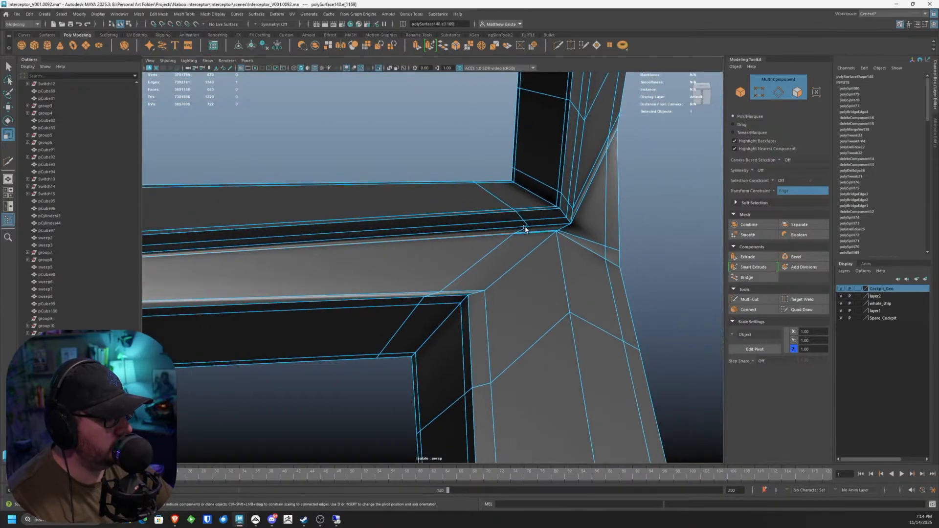
left_click_drag(526, 228, 505, 229, "alt")
scroll(510, 206, "up", 3)
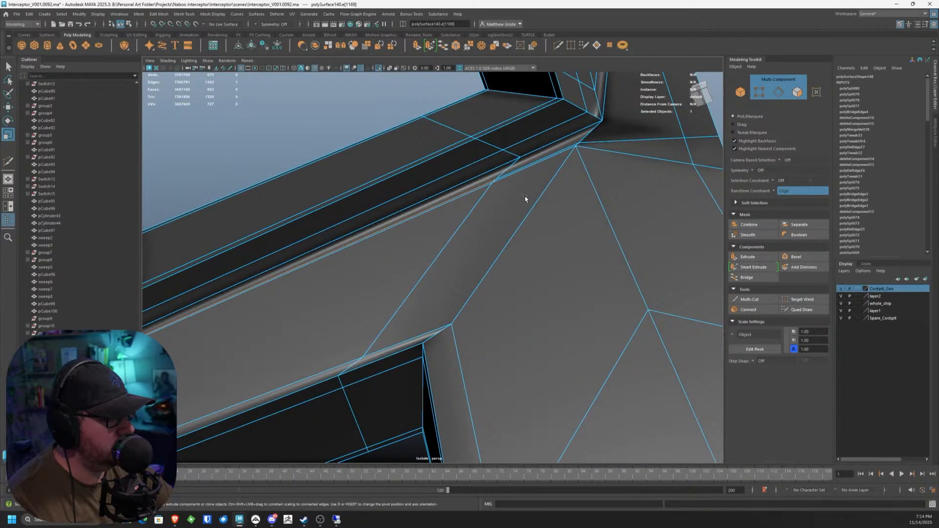
left_click_drag(523, 199, 551, 189, "alt")
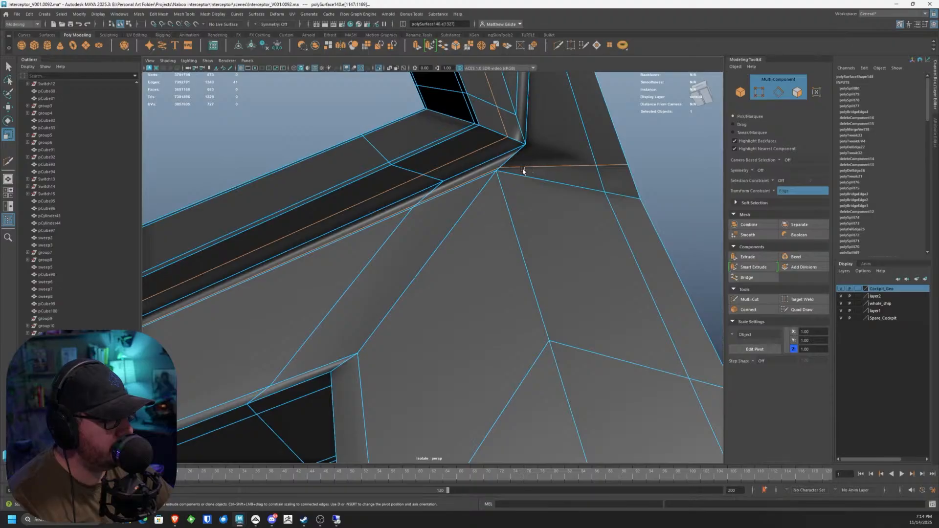
scroll(523, 171, "down", 3)
left_click_drag(490, 191, 384, 251, "alt")
scroll(409, 216, "up", 2)
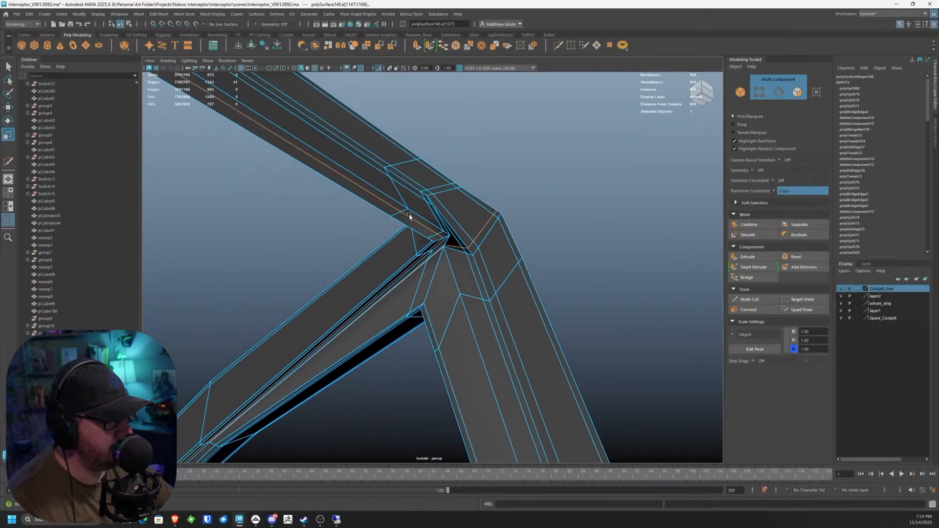
middle_click_drag(410, 216, 520, 142, "alt")
middle_click_drag(398, 243, 474, 168, "alt")
scroll(474, 168, "down", 3)
left_click_drag(373, 261, 437, 261, "alt")
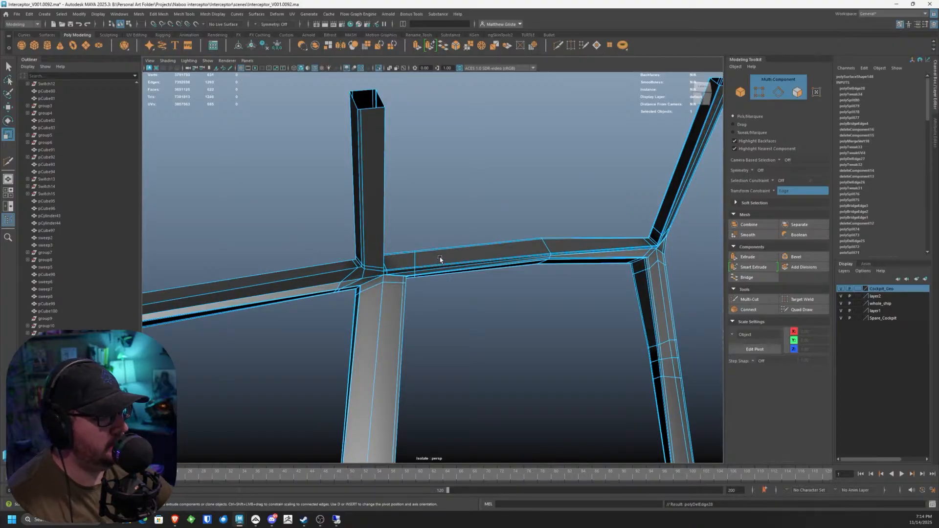
mouse_move(439, 259)
left_mouse_down("alt")
mouse_move(378, 289)
mouse_move(459, 186)
mouse_move(470, 196)
mouse_move(436, 253)
left_mouse_up("alt")
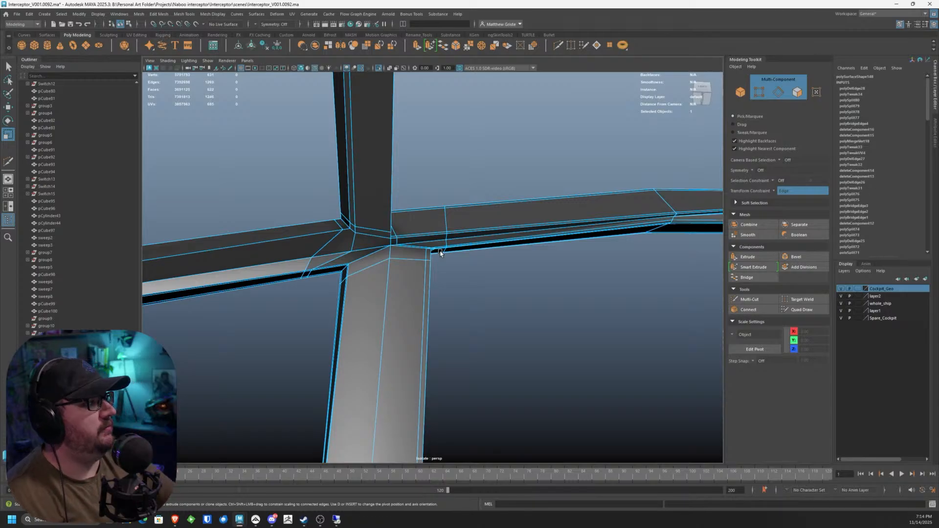
left_click_drag(473, 257, 344, 86, "alt")
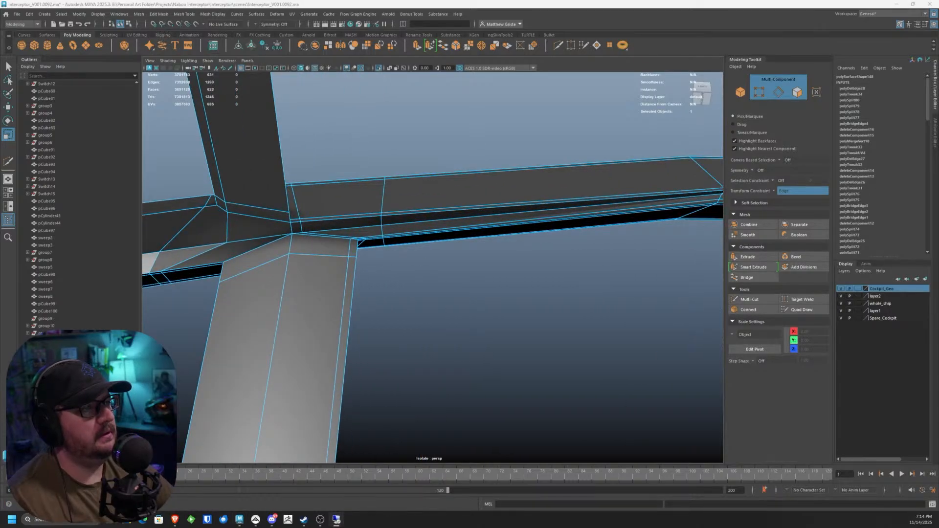
Step: Slide the rail vertex beside the middle joint along its edge to adjust the edge flow
left_click_drag(468, 275, 370, 204, "alt")
right_click_drag(338, 202, 309, 201)
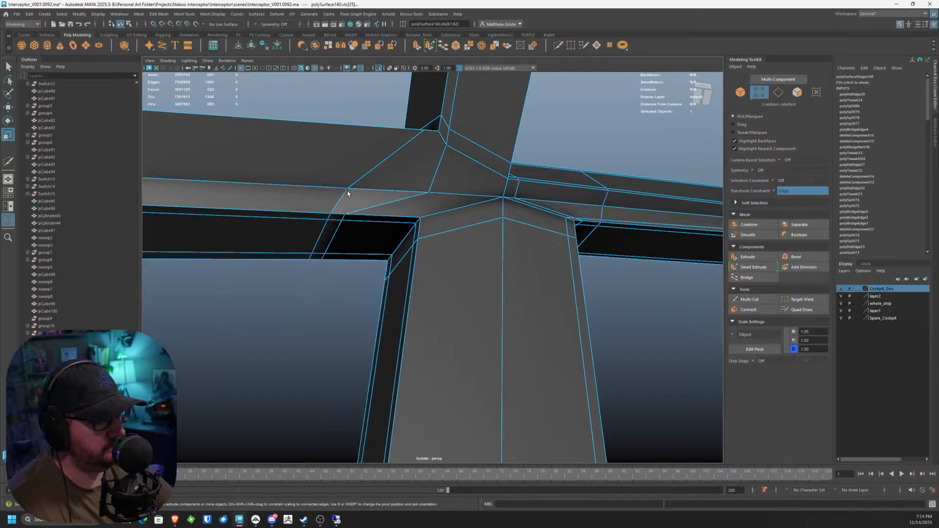
left_click(347, 188)
key("w")
left_click_drag(395, 194, 435, 269)
Step: Delete the surplus lengthwise edges that run along the rail between the middle joint and the far corner
middle_click_drag(341, 301, 382, 255, "alt")
scroll(382, 256, "up", 4)
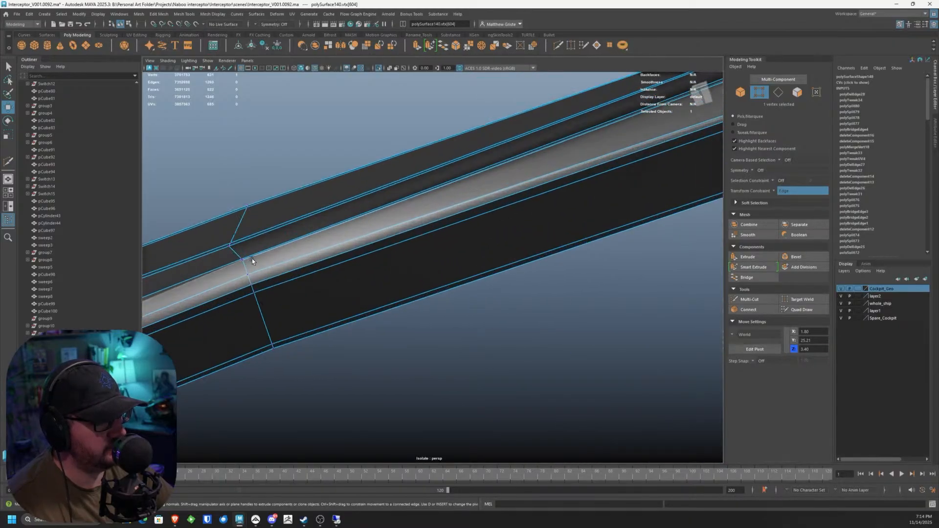
middle_click_drag(252, 258, 378, 253, "alt")
scroll(378, 253, "up", 5)
scroll(378, 254, "down", 3)
left_click_drag(348, 210, 379, 243, "alt")
key("q")
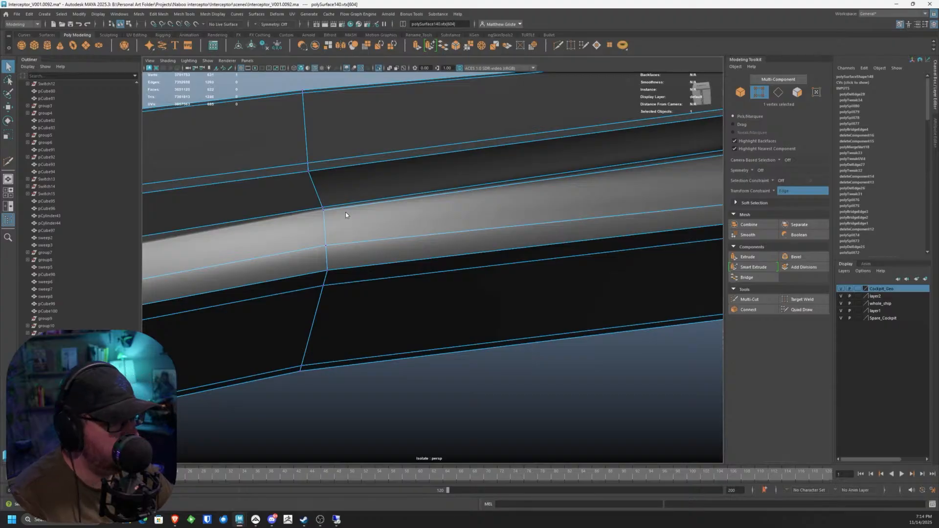
right_click_drag(345, 213, 345, 209)
double_click(345, 208)
scroll(348, 206, "down", 5)
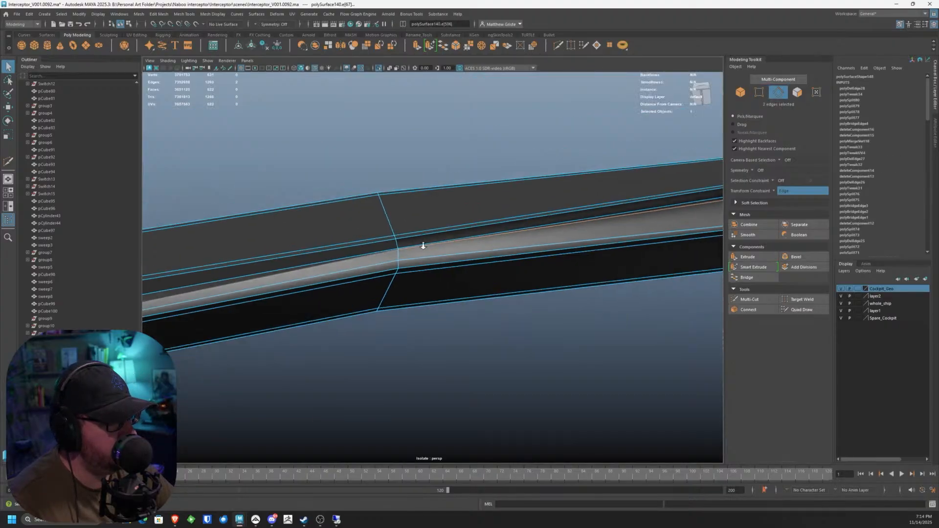
middle_click_drag(421, 244, 263, 270, "alt")
key("Delete")
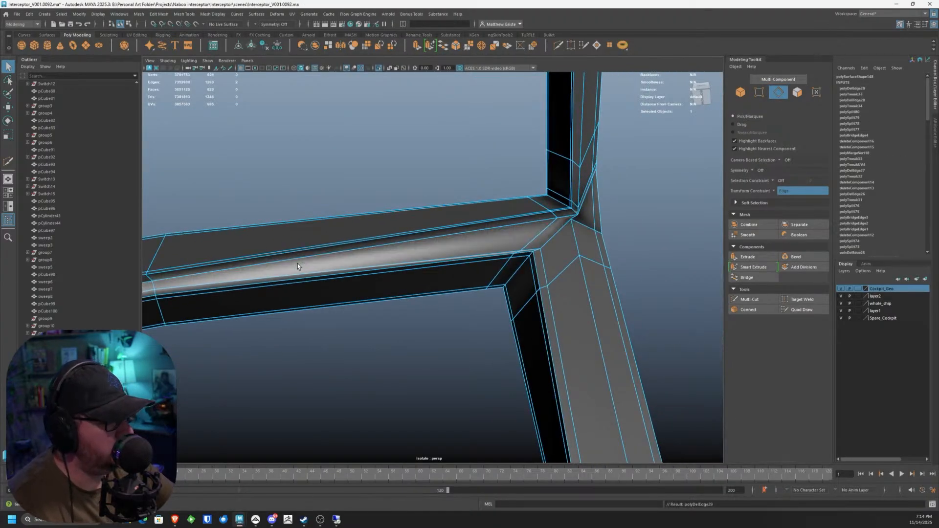
Step: Slide the inner vertex of the far corner joint along its edge, away from the pinched rail corner
left_click_drag(591, 209, 429, 249, "alt")
left_click_drag(413, 237, 372, 208, "alt")
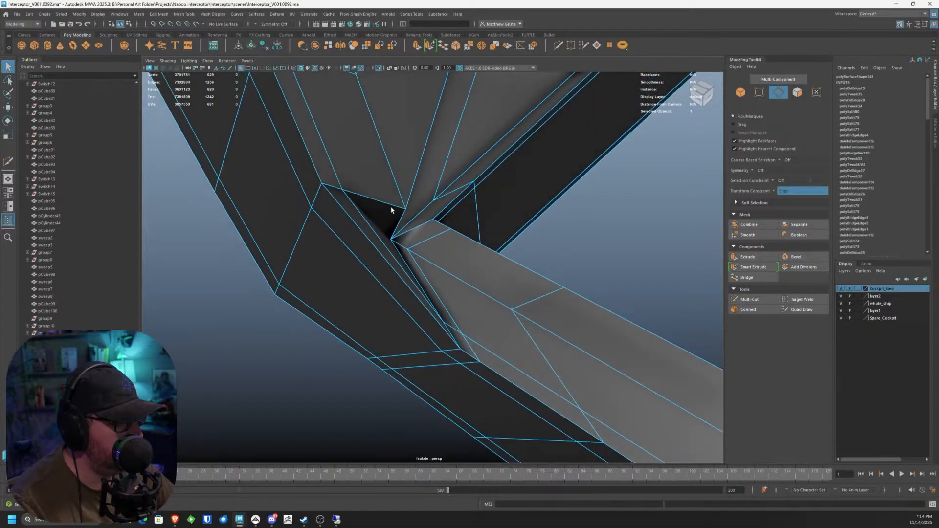
key("F9")
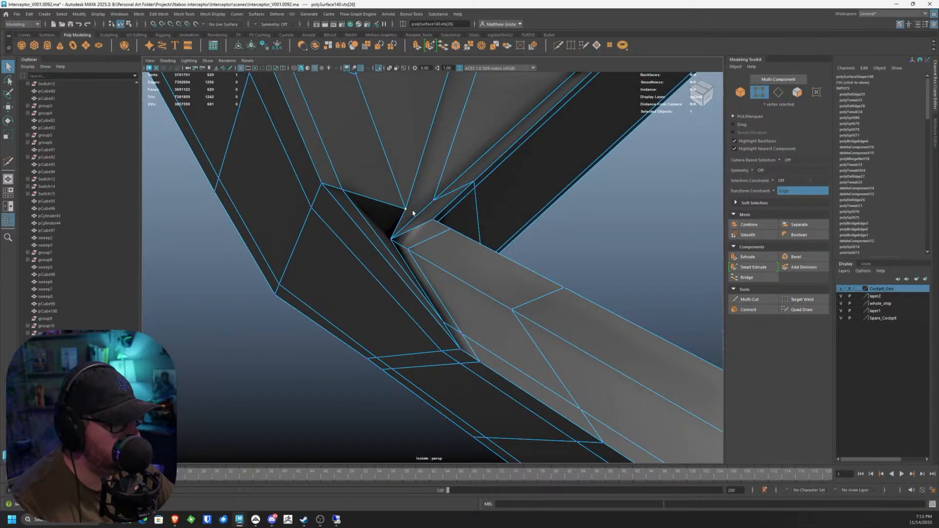
key("w")
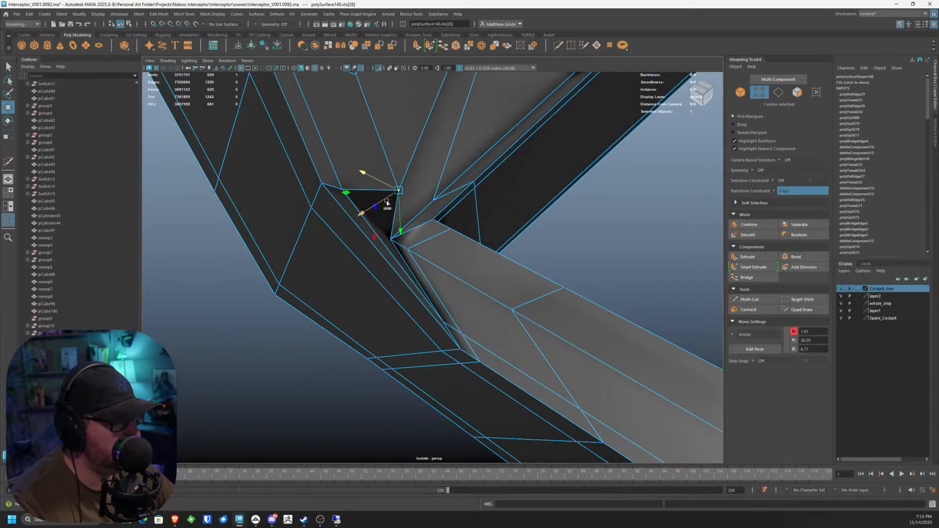
middle_click_drag(388, 202, 342, 181, "ctrl+shift")
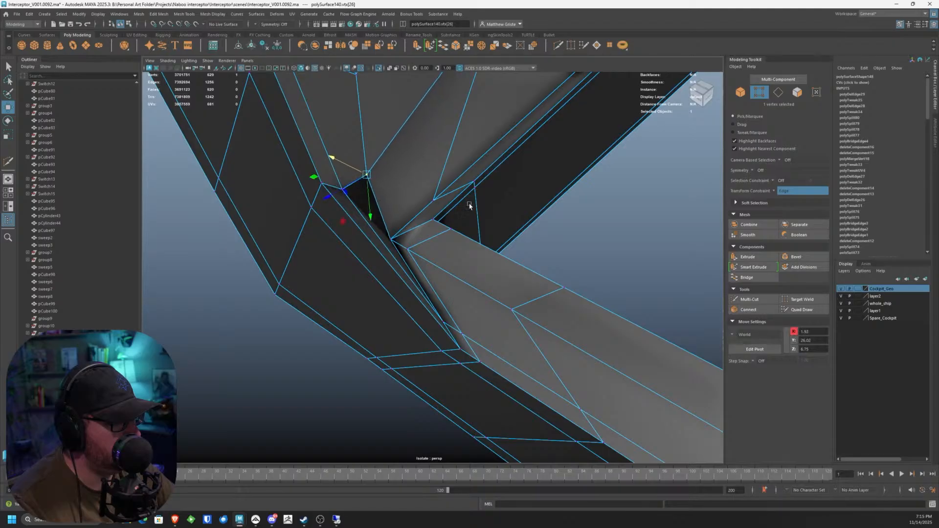
left_click_drag(469, 206, 561, 196, "alt")
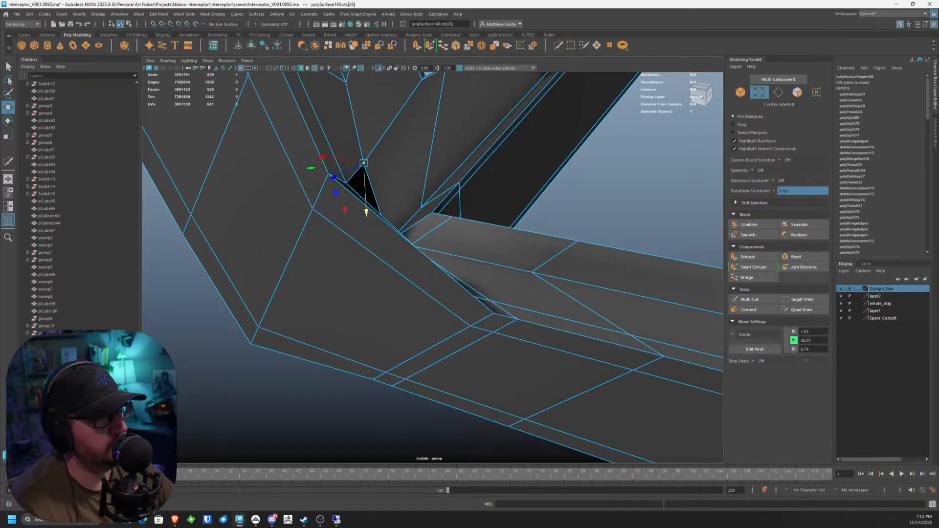
left_click_drag(396, 172, 416, 275, "alt")
scroll(416, 274, "up", 10)
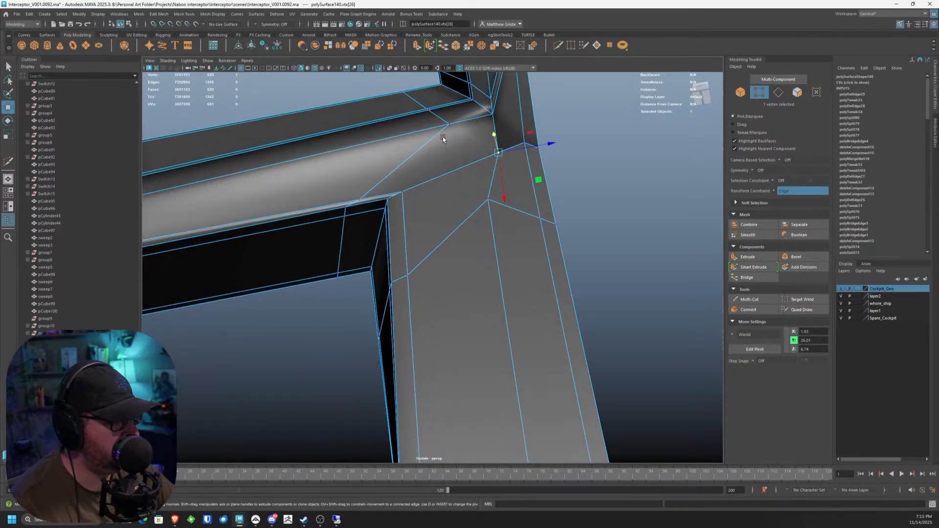
Step: Examine the frame in smoothed preview along the rail and around the far corner joint
scroll(442, 137, "down", 5)
left_click_drag(442, 137, 430, 248, "alt")
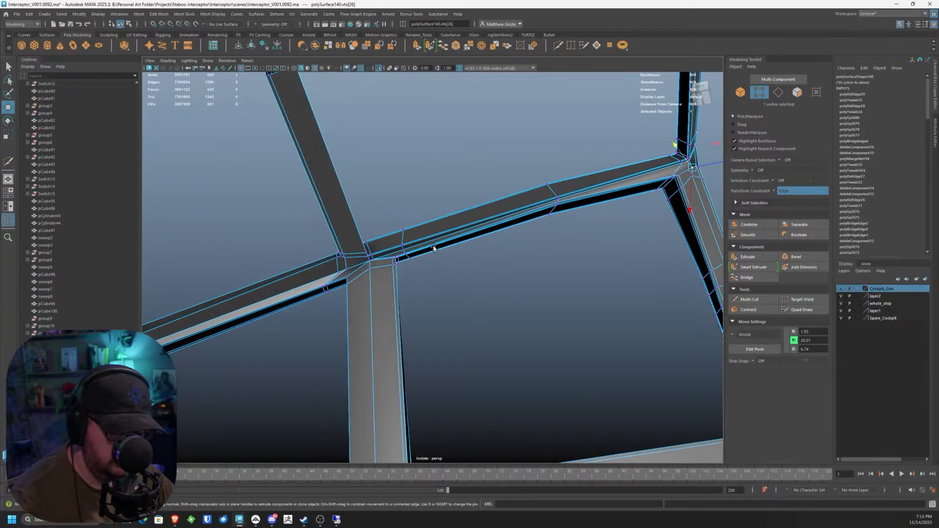
key("q")
key("3")
right_click_drag(377, 241, 416, 216)
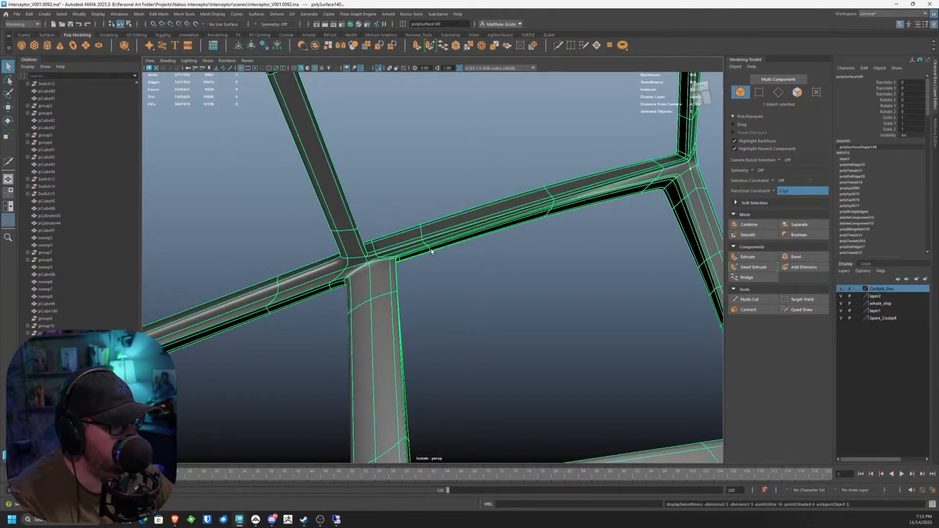
left_click(523, 262)
scroll(589, 230, "up", 4)
middle_click_drag(589, 230, 285, 303, "alt")
left_click_drag(284, 304, 161, 342, "alt")
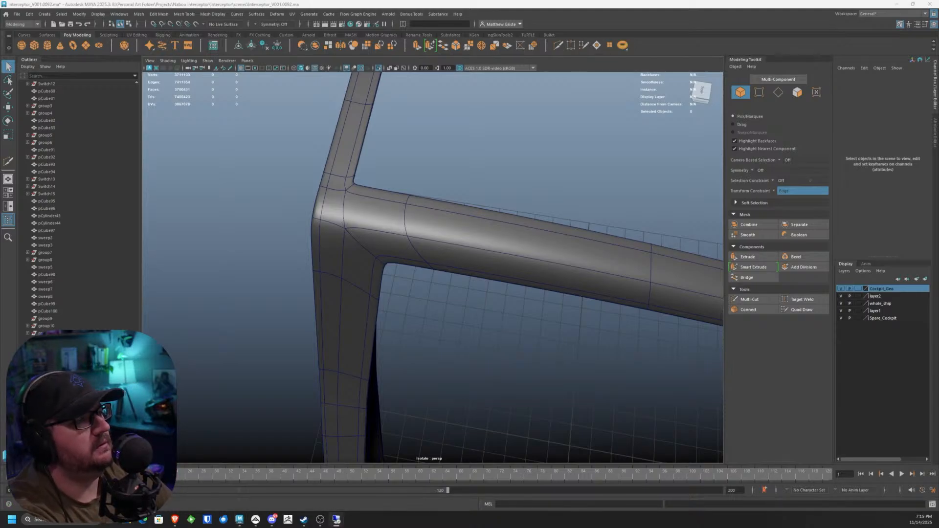
Step: Delete the cross edge loop around the upper post just above the far corner joint
left_click_drag(441, 171, 436, 199, "alt")
left_click(500, 146)
scroll(397, 238, "up", 4)
mouse_move(437, 199)
right_mouse_down()
mouse_move(437, 215)
mouse_move(444, 193)
right_mouse_up()
left_click(447, 194)
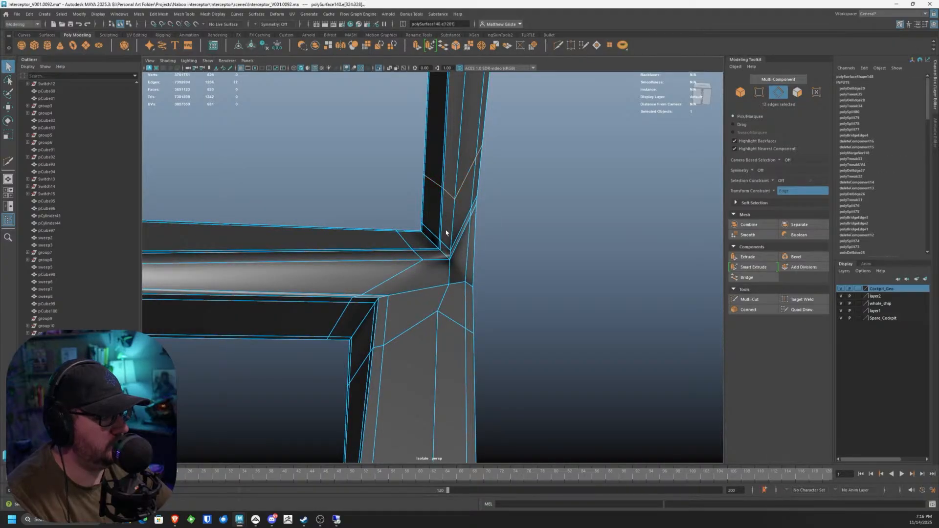
key("Delete")
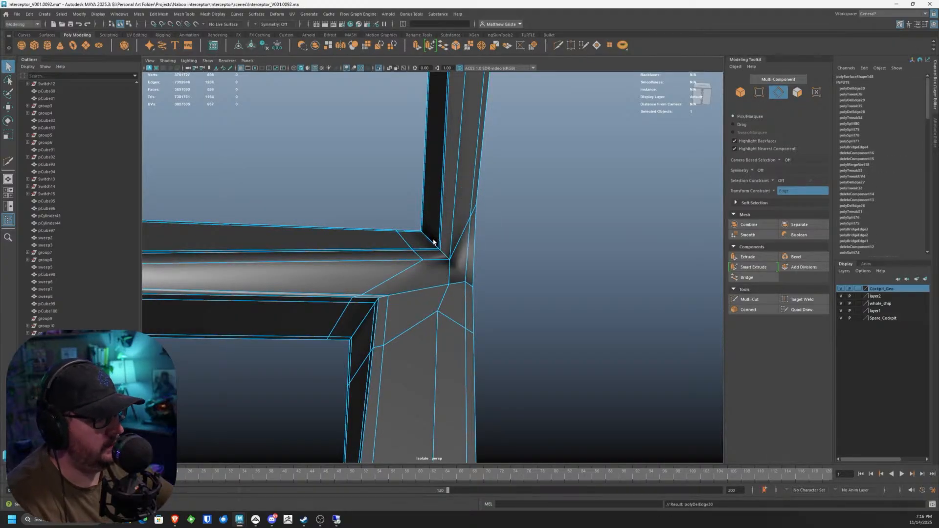
Step: Delete the cross edge loop around the lower post just below the far corner joint
left_click_drag(433, 242, 475, 270, "alt")
left_click(422, 277)
double_click(420, 276)
key("Delete")
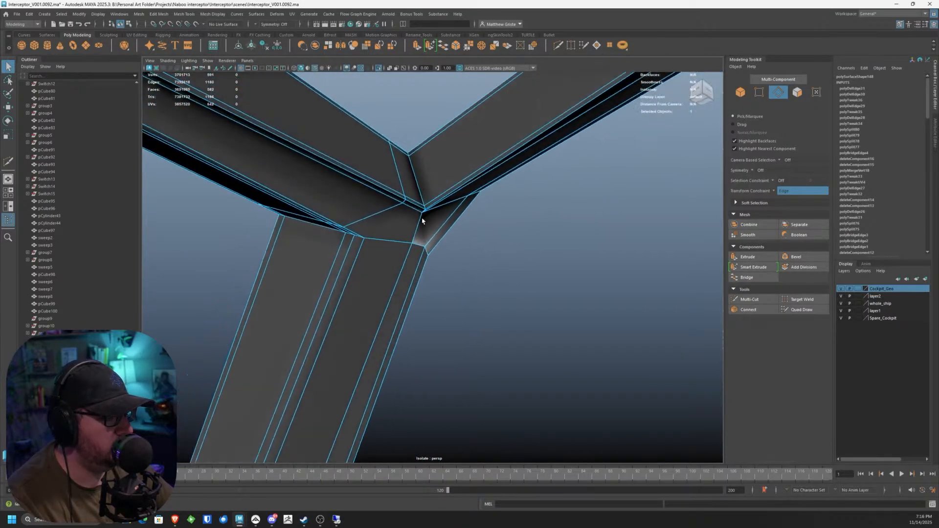
Step: Turn off the transform constraint and raise the narrow face at the far corner joint slightly
left_click_drag(422, 221, 404, 168, "alt")
right_click_drag(405, 167, 404, 190)
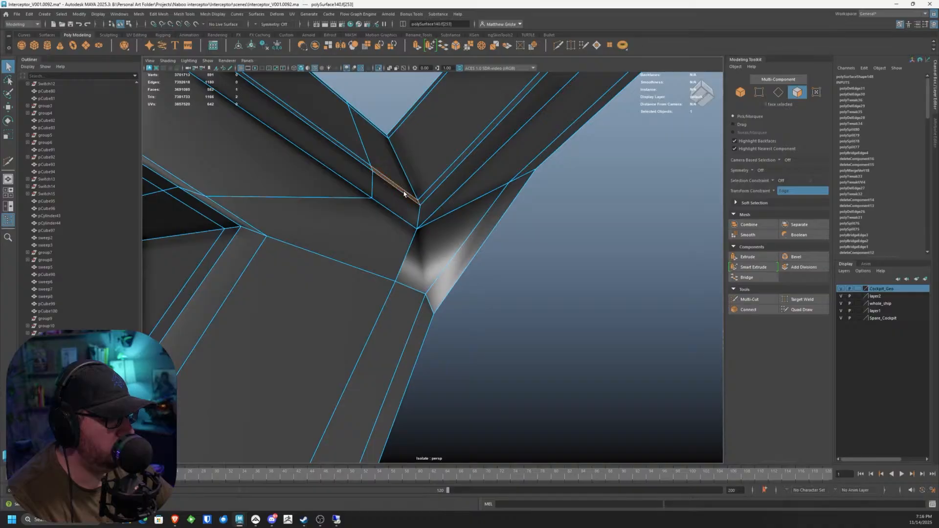
left_click_drag(414, 187, 409, 200, "alt")
key("w")
left_click_drag(415, 128, 412, 231, "alt")
left_click_drag(400, 306, 406, 228, "alt")
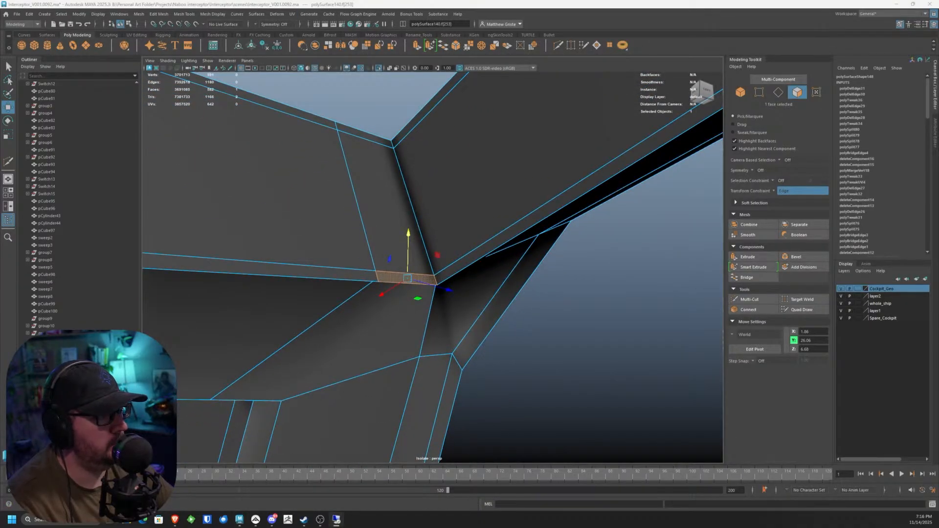
left_click_drag(407, 233, 430, 235)
key("ctrl+z")
left_click(781, 194)
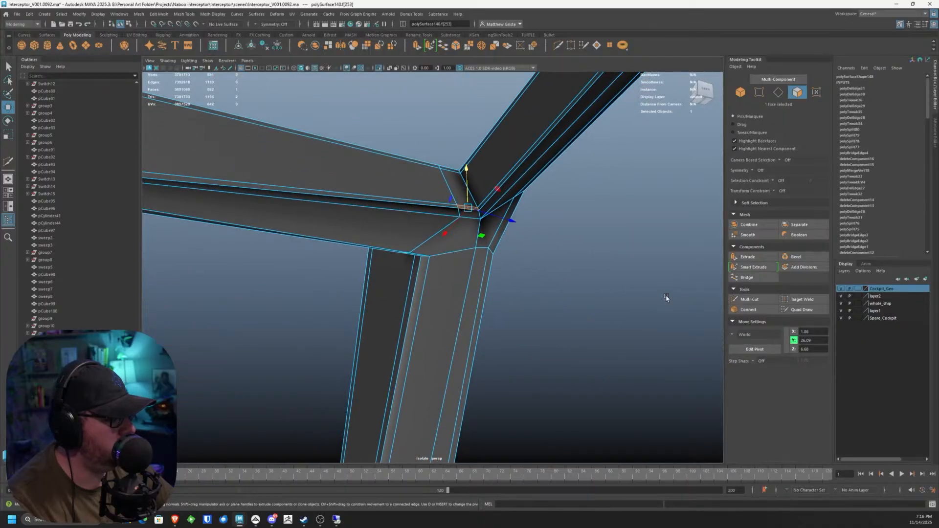
Step: Show the full ship to insert an edge loop on the frame near the far corner joint, and re-isolate the frame
left_click(738, 300)
left_click(208, 61)
mouse_move(244, 74)
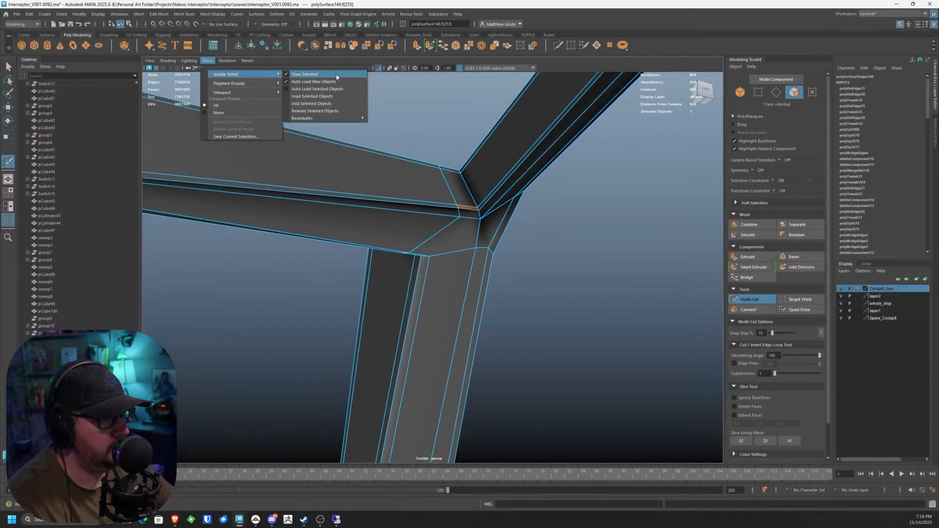
left_click(337, 77)
left_click_drag(361, 230, 428, 194, "alt")
left_click(373, 214, "ctrl")
key("q")
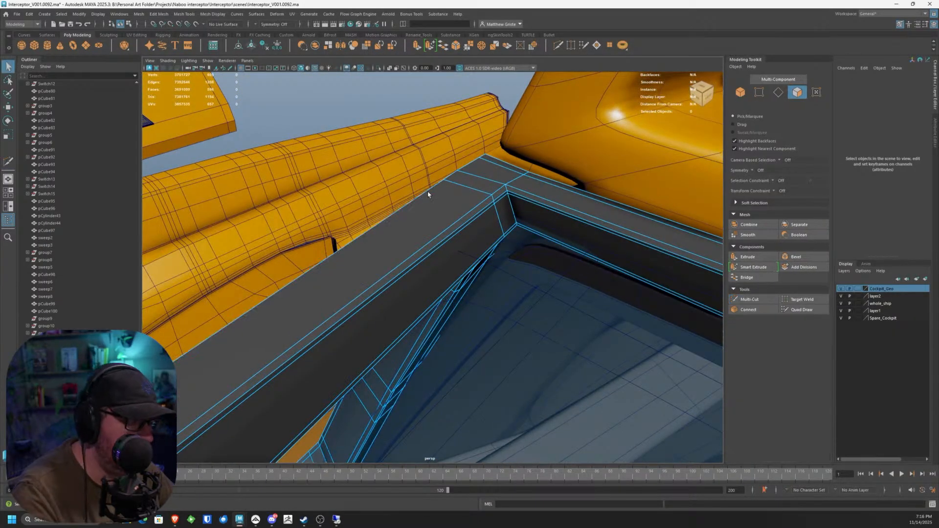
right_click_drag(460, 177, 484, 166)
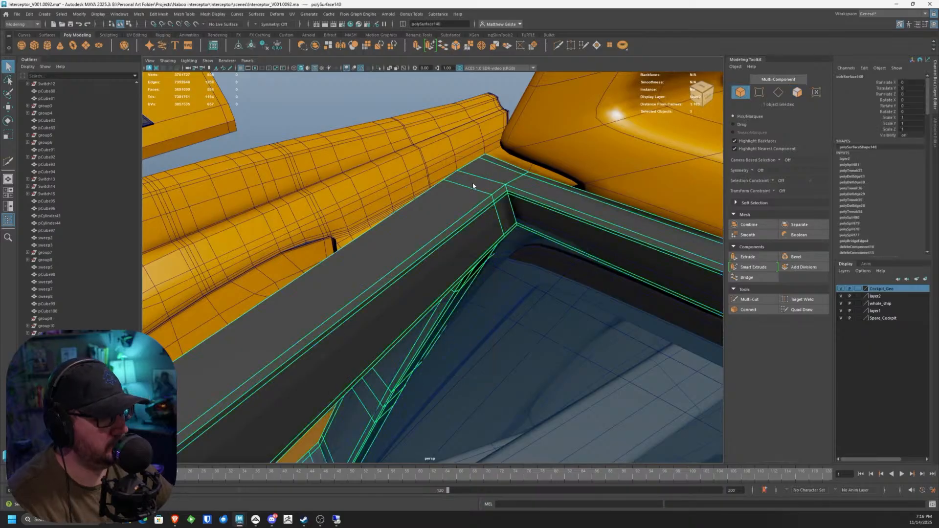
key("ctrl+1")
Step: Try to cut a new lengthwise edge along the rail from the far corner joint to the middle joint
left_click(751, 300)
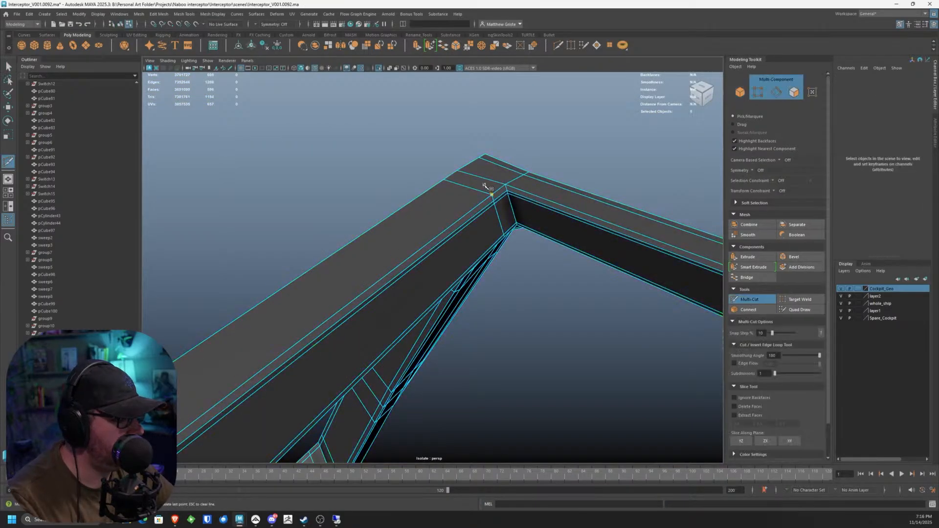
left_click_drag(538, 254, 508, 206, "alt")
left_click(417, 196)
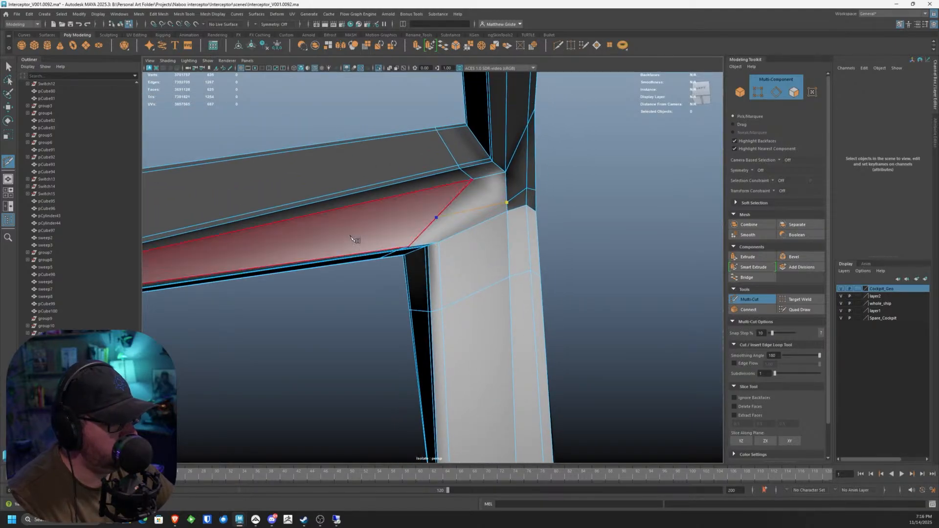
left_click_drag(352, 239, 352, 204, "alt")
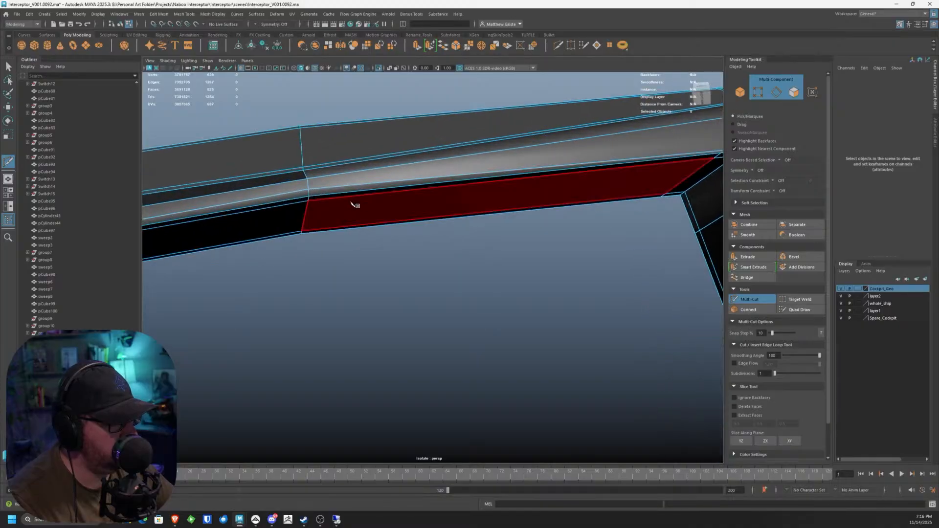
left_click_drag(259, 219, 431, 240, "alt")
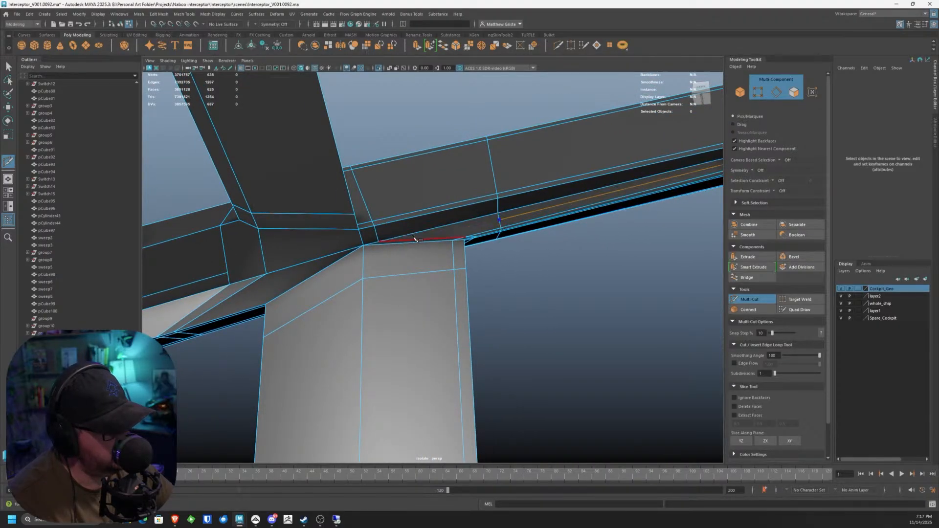
middle_click_drag(387, 249, 444, 247, "alt")
scroll(444, 248, "up", 4)
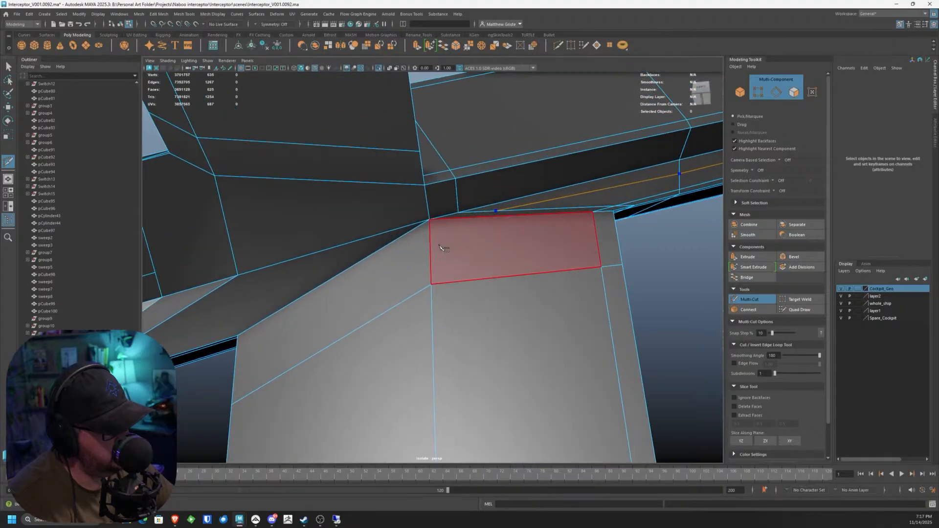
Step: Try to continue the lengthwise cut across the middle post's top and into the adjoining rail, and undo the cut
left_click_drag(444, 248, 416, 254, "alt")
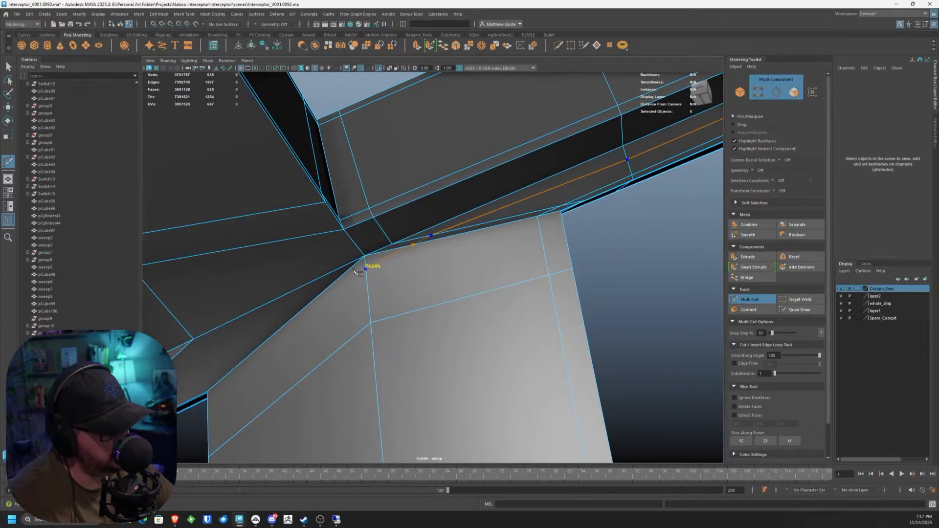
left_click_drag(355, 271, 384, 274, "alt")
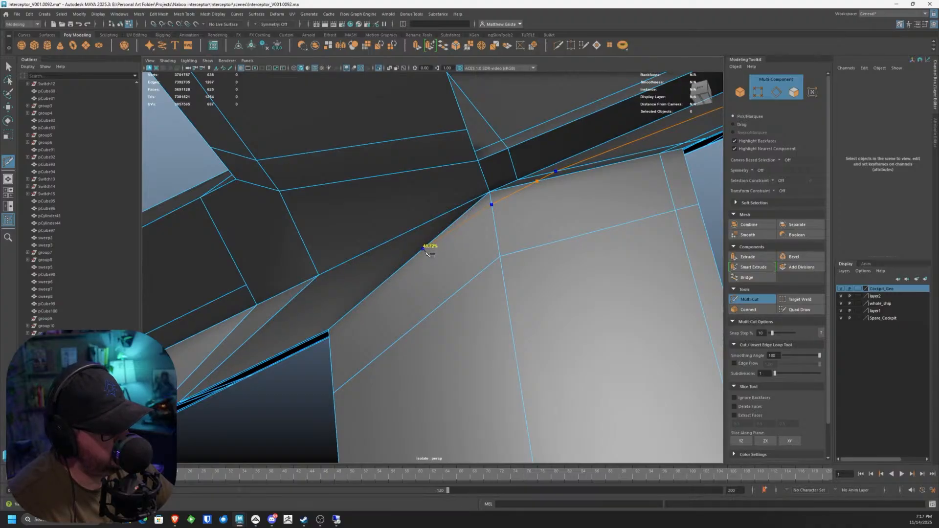
left_click_drag(425, 251, 359, 280, "alt")
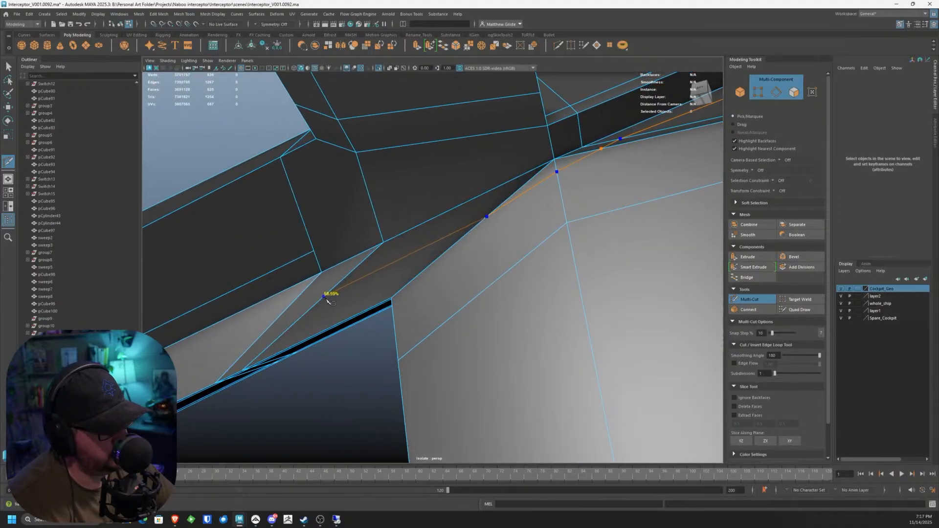
left_click_drag(276, 323, 556, 210, "alt")
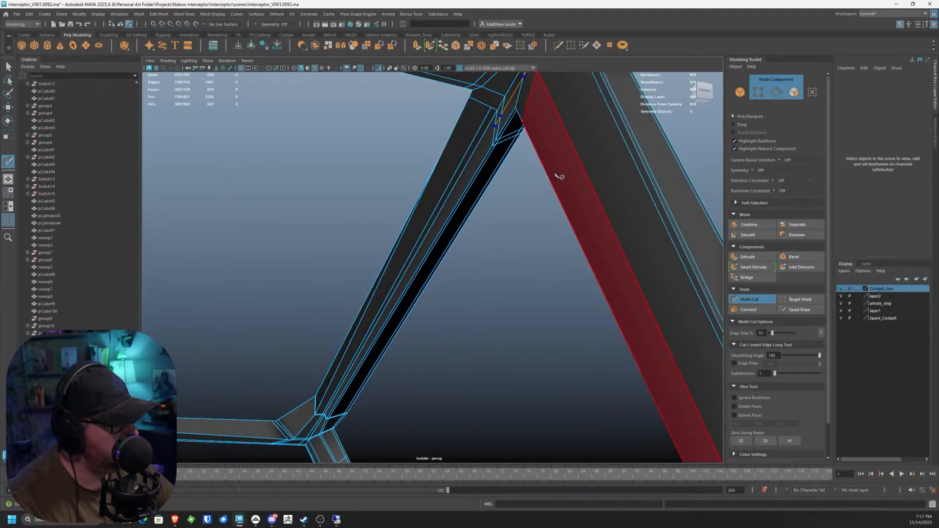
left_click_drag(557, 176, 486, 262, "alt")
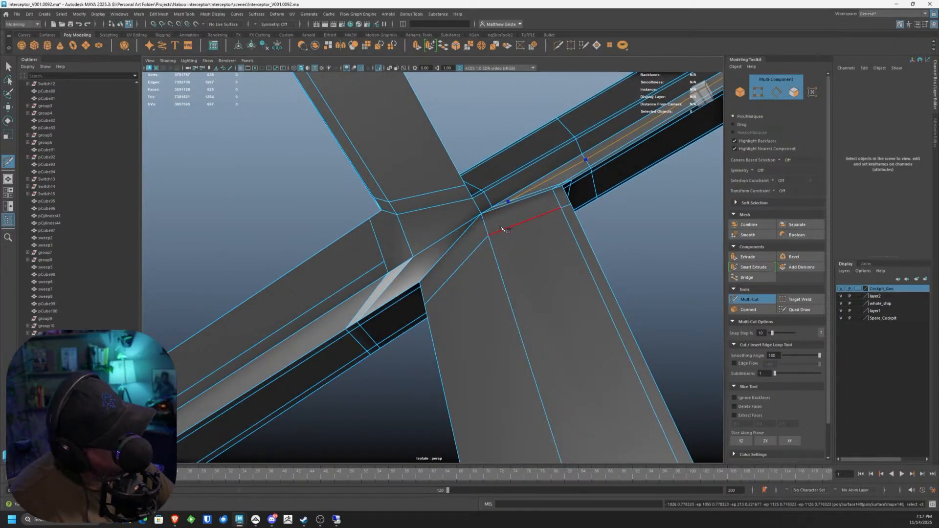
left_click_drag(503, 229, 538, 215, "alt")
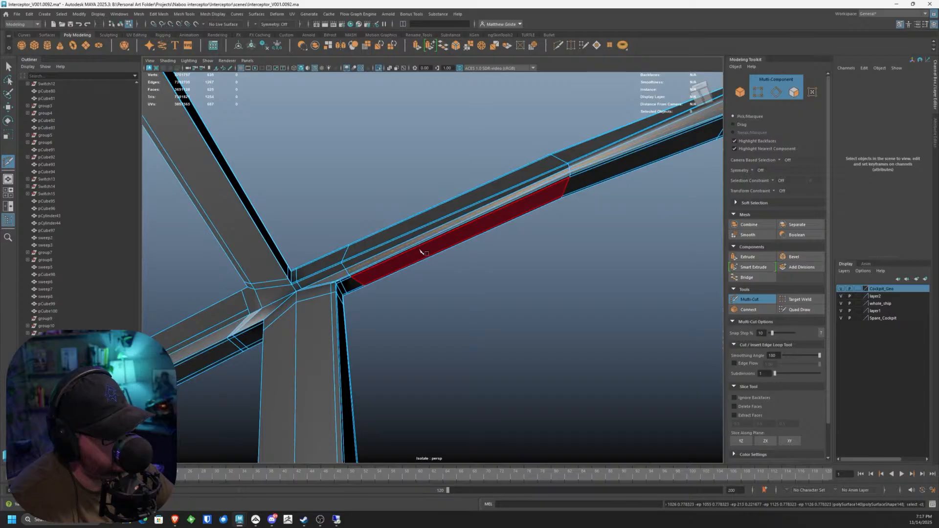
left_click_drag(421, 252, 444, 226, "alt")
key("ctrl+z")
Step: Delete the edge loop crossing the rail beside the middle joint
key("q")
right_click_drag(420, 204, 406, 185)
left_click(406, 185)
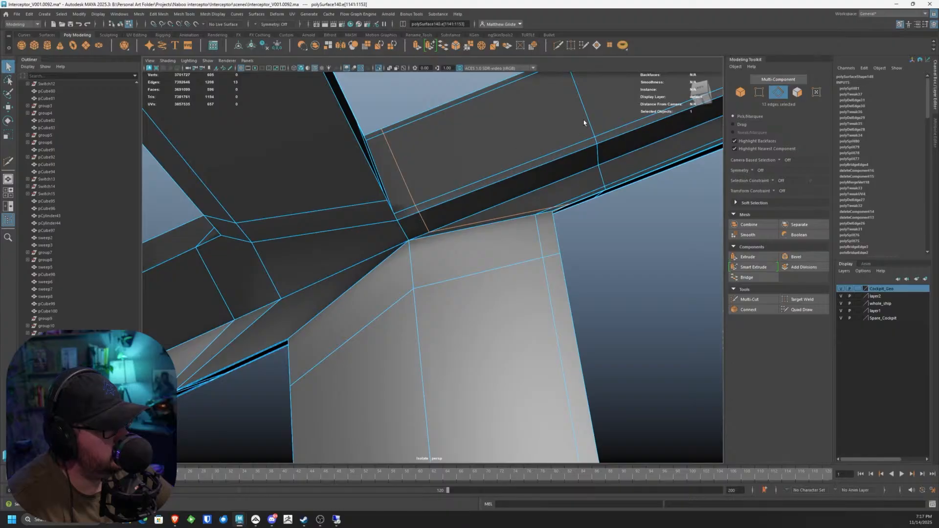
key("ctrl+Delete")
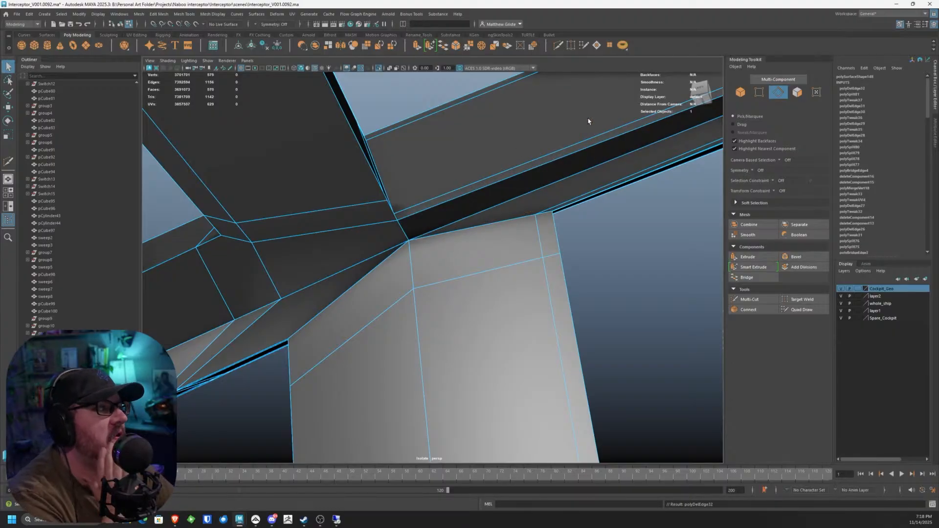
Step: Show the full ship to check the frame's joint against the hull, and isolate the frame again
left_click_drag(438, 235, 481, 220, "alt")
scroll(481, 220, "down", 3)
left_click(208, 60)
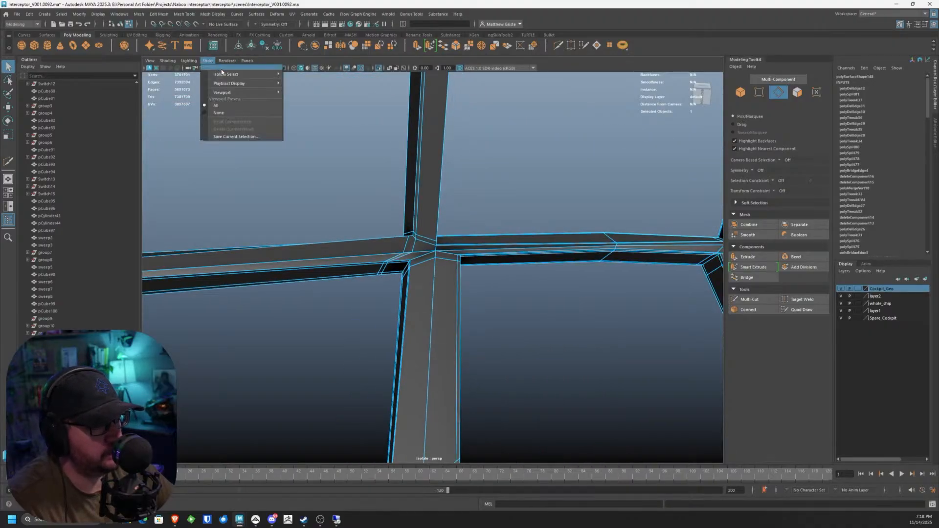
mouse_move(230, 71)
left_click(325, 74)
scroll(430, 264, "down", 5)
mouse_move(430, 264)
left_mouse_down("alt")
mouse_move(547, 347)
mouse_move(644, 300)
mouse_move(579, 330)
mouse_move(425, 273)
mouse_move(344, 318)
mouse_move(464, 271)
mouse_move(463, 301)
mouse_move(439, 265)
left_mouse_up("alt")
scroll(464, 269, "down", 4)
scroll(454, 276, "up", 6)
scroll(454, 276, "up", 4)
key("F8")
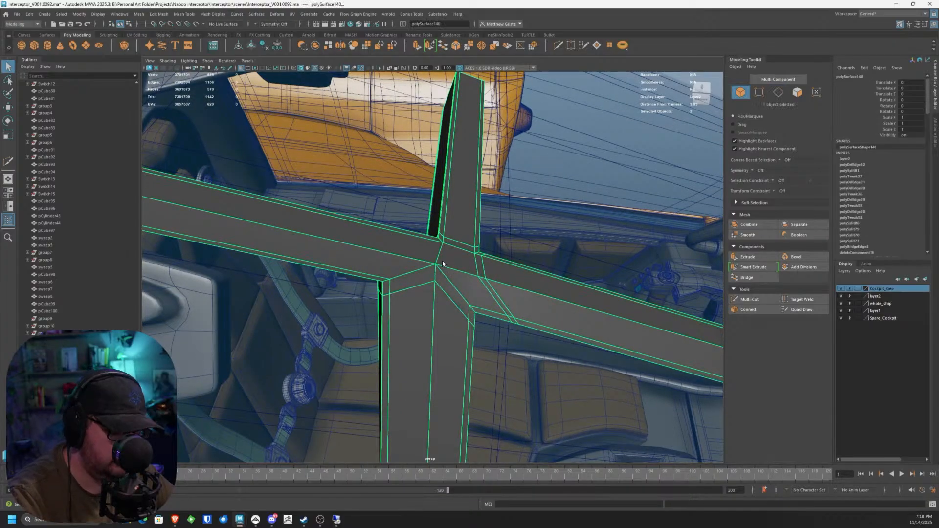
key("ctrl+1")
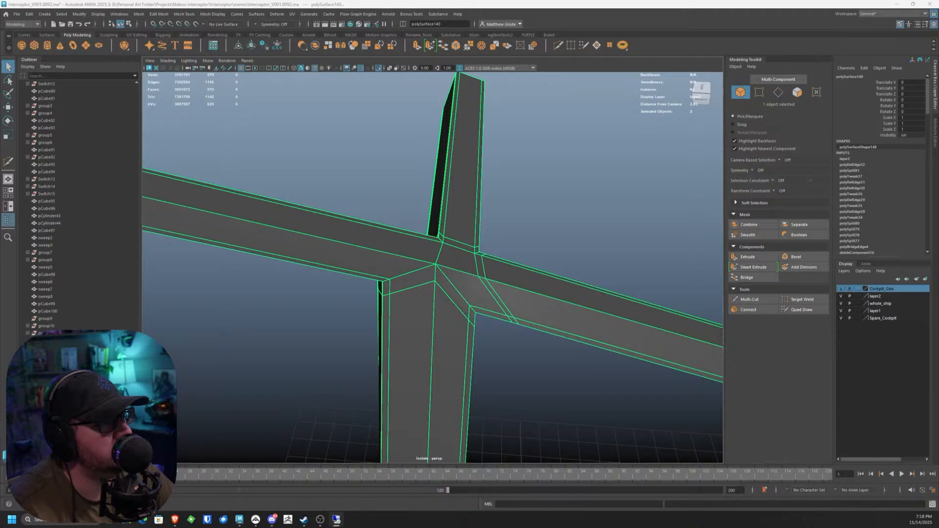
Step: Delete the short centre edge and the slanted edge at the top of the middle post
left_click_drag(337, 128, 329, 213, "alt")
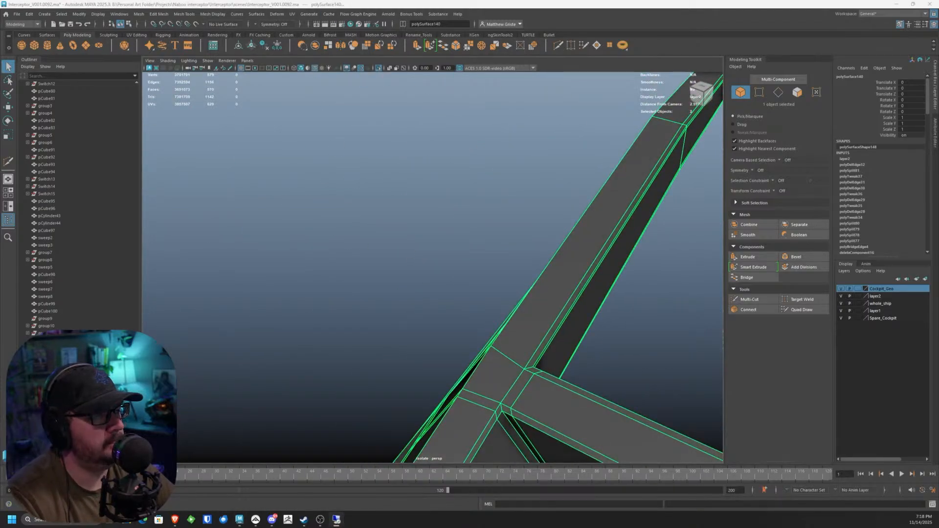
left_click_drag(376, 104, 436, 253, "alt")
key("F10")
left_click(445, 242)
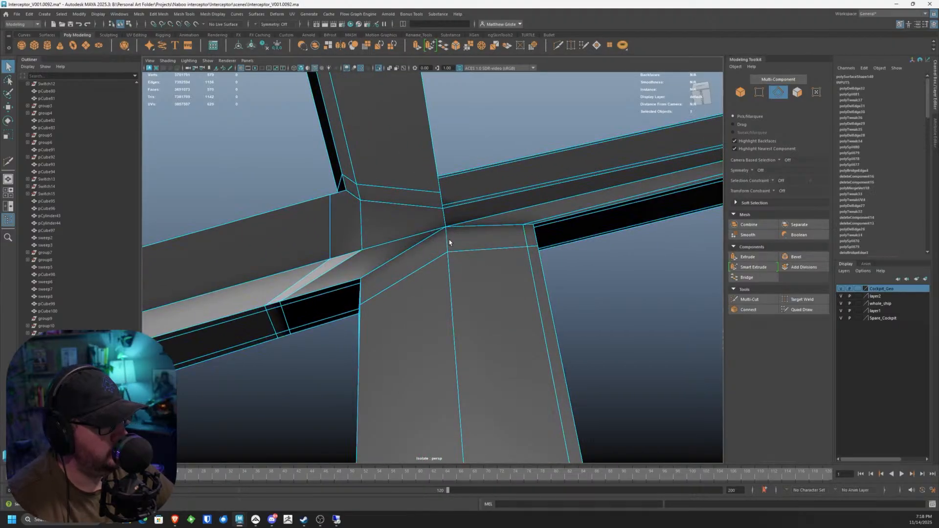
key("Delete")
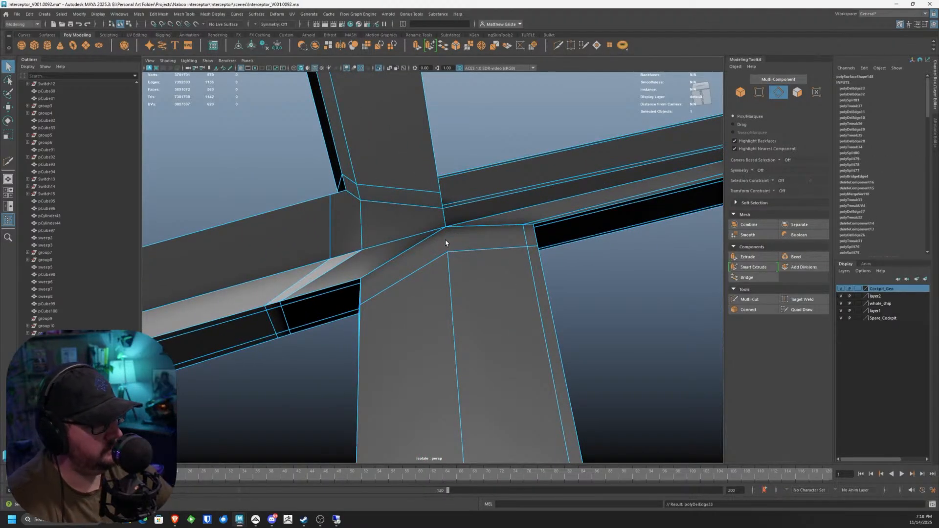
left_click_drag(439, 263, 438, 241, "alt")
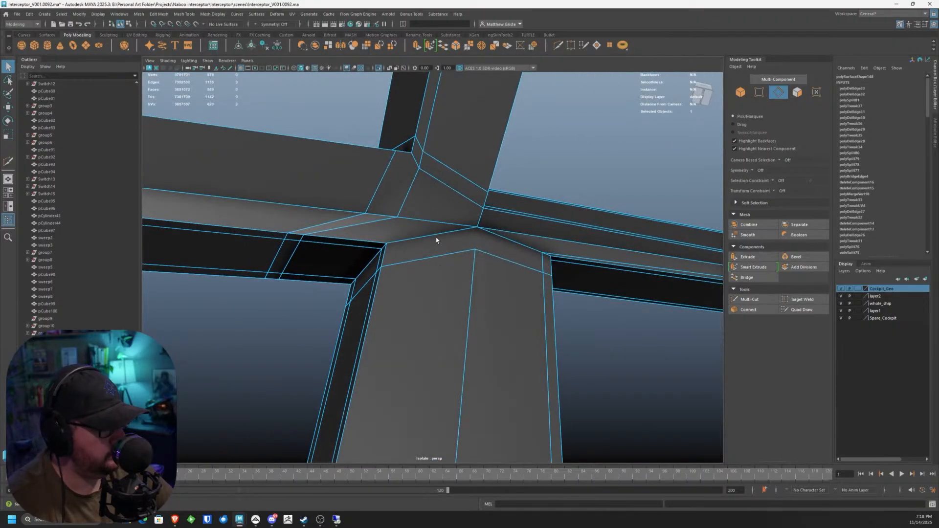
left_click(434, 239)
left_click(433, 236)
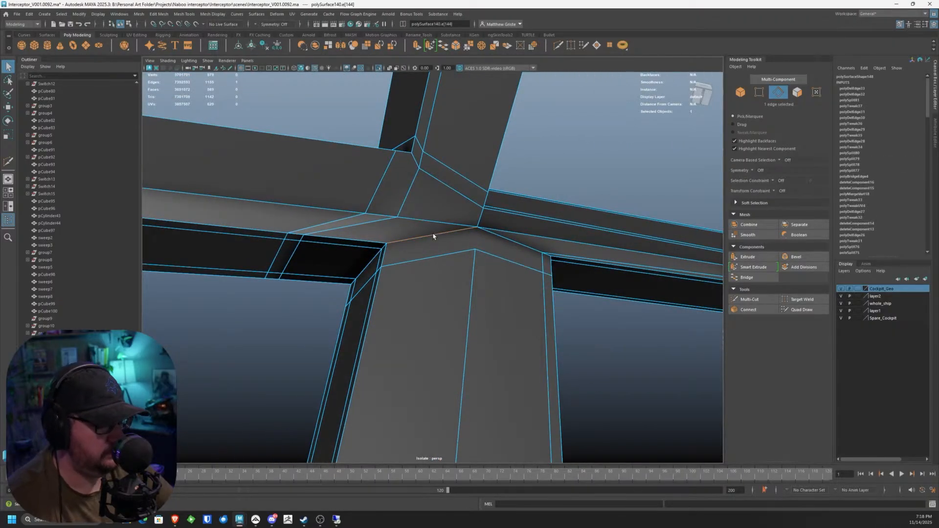
key("Delete")
Step: Add a lengthwise edge through the upper post and cut it down across the joint to the lower post's centre line
left_click(742, 297)
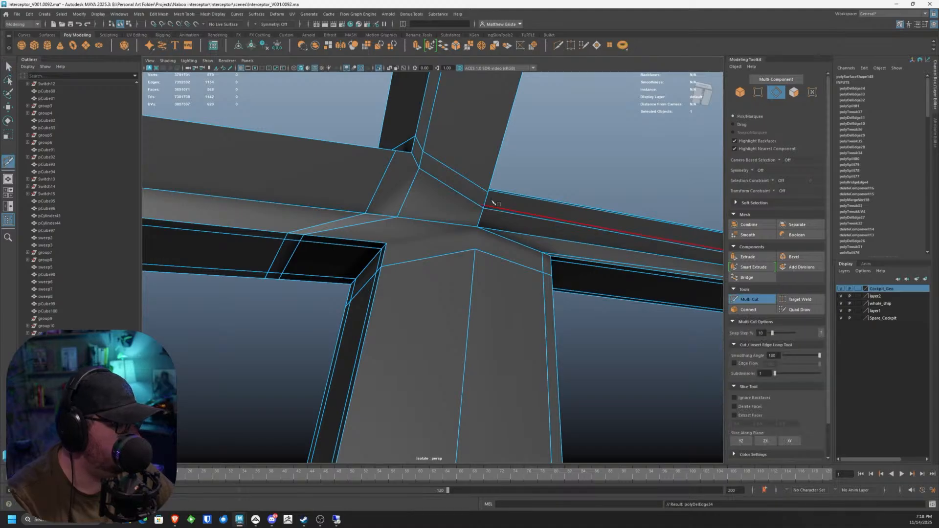
left_click(441, 223)
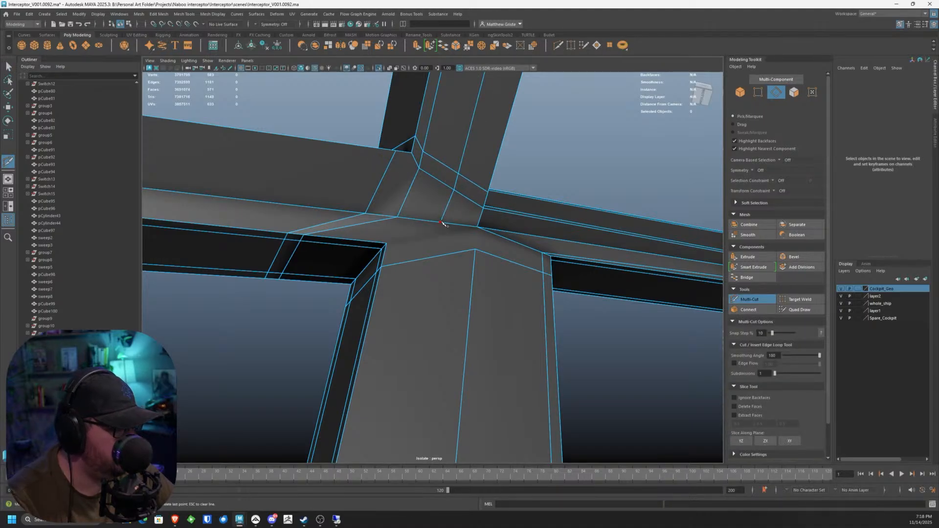
left_click(513, 249)
key("Return")
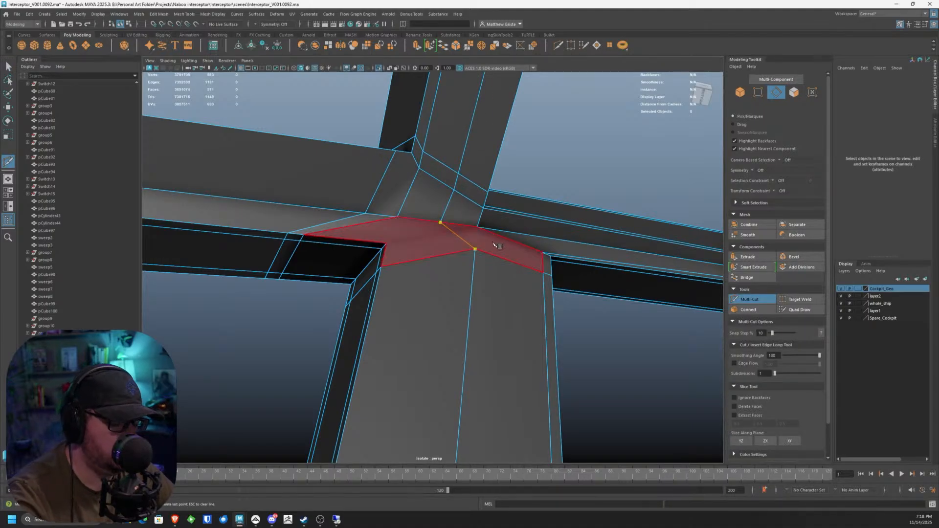
left_click(477, 226)
key("q")
Step: Move the centre vertex at the top of the middle post slightly down
right_click_drag(476, 248, 459, 245)
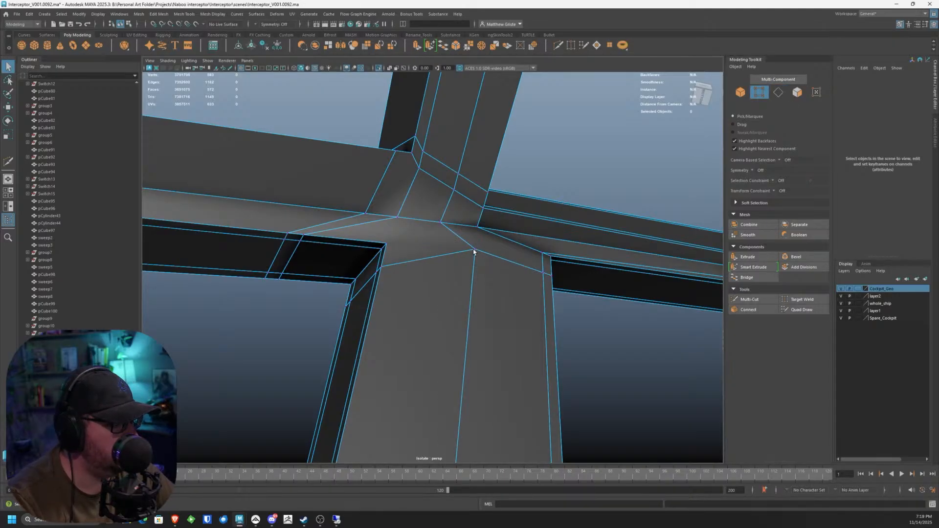
left_click(474, 250)
key("w")
left_click_drag(474, 250, 424, 295)
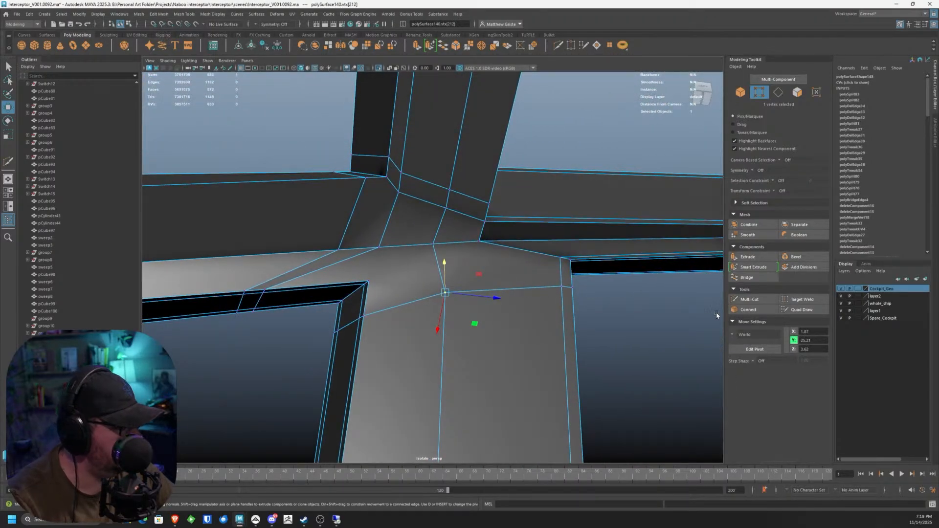
Step: Cut an edge across the middle post's top between its two corners, and connect one corner up to the rail's lengthwise edge
left_click(748, 299)
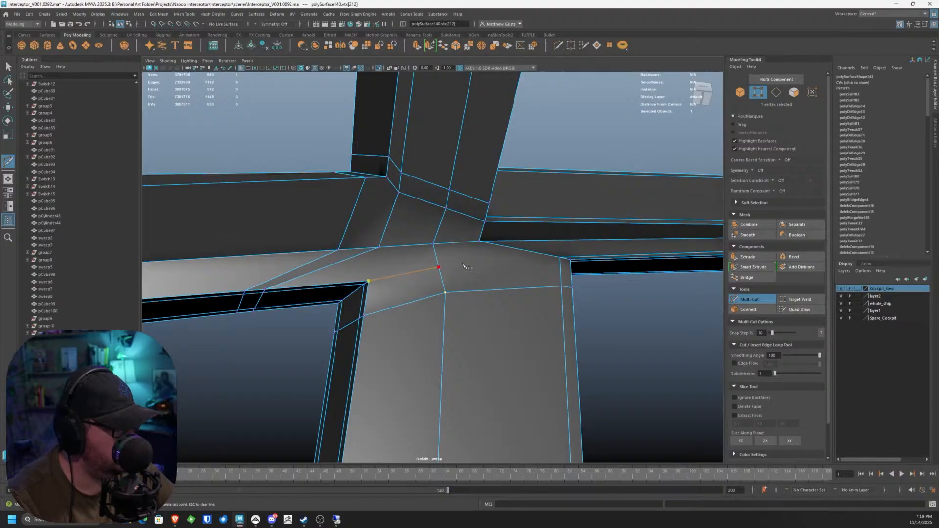
left_click(562, 259)
key("Return")
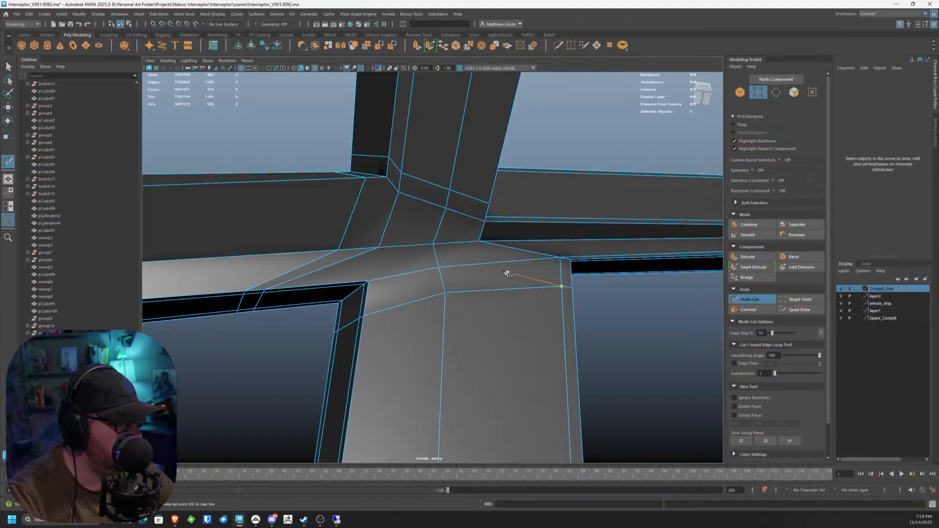
left_click_drag(467, 267, 397, 244, "alt")
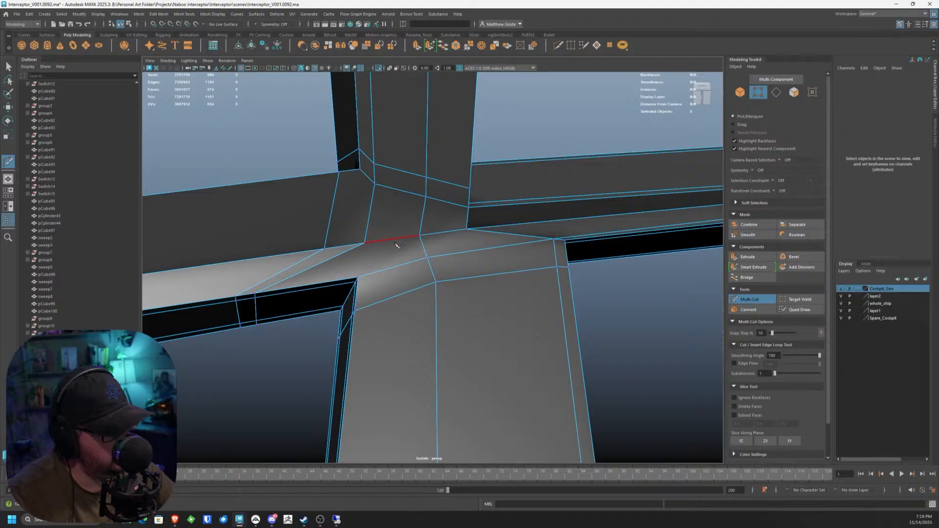
left_click(365, 243)
left_click(358, 278)
key("Return")
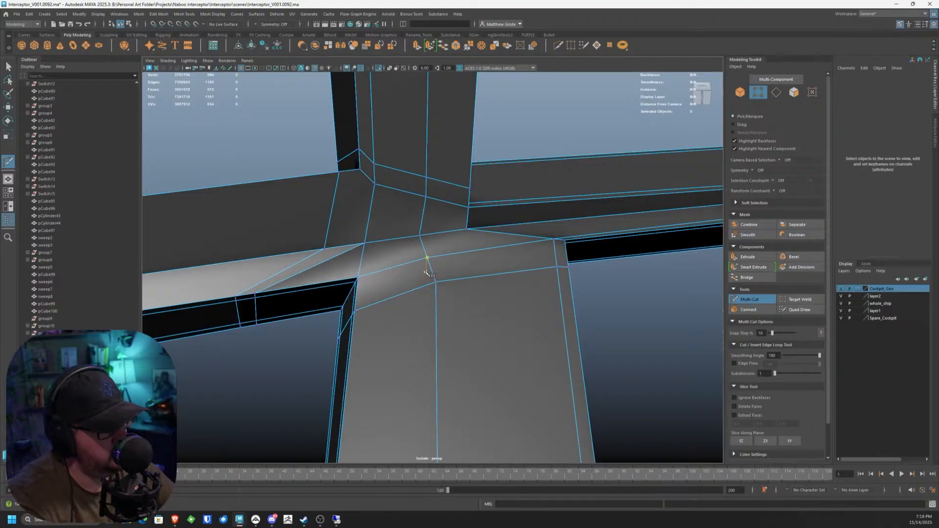
Step: Delete the diagonal edge loop crossing the rail nearest the middle joint
left_click_drag(465, 277, 435, 248, "alt")
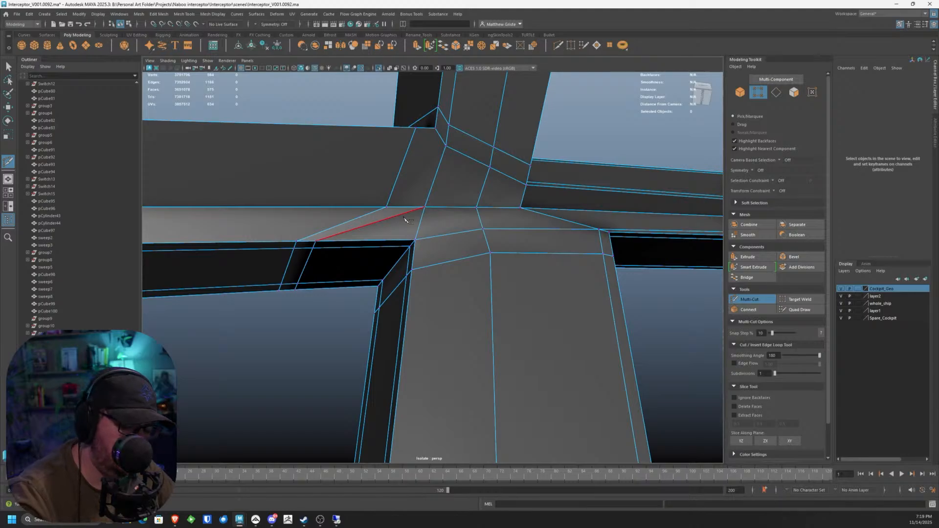
key("q")
double_click(393, 214)
left_click_drag(393, 216, 534, 284, "alt")
key("Delete")
Step: On the frame's other side, cut an edge across the rail from the upper post's corner to the lower post's corner
double_click(451, 262)
left_click(741, 300)
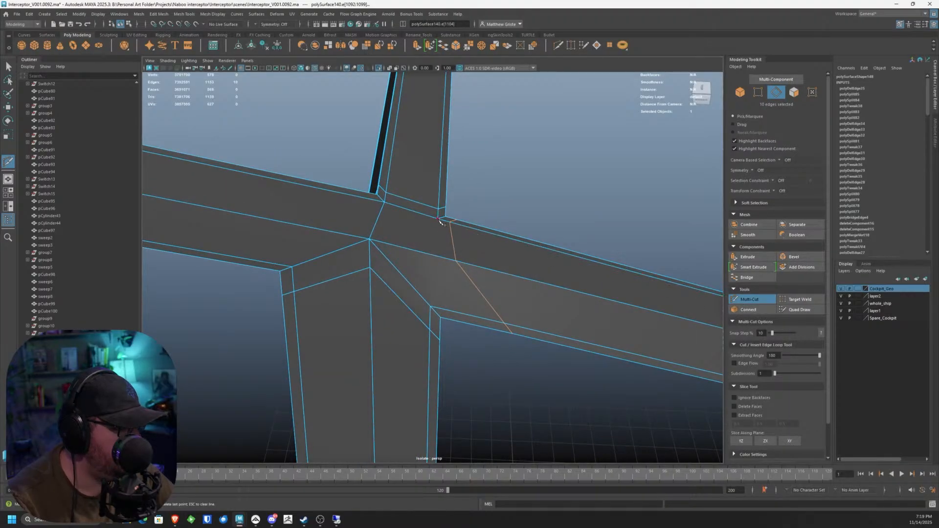
left_click(433, 265)
key("Return")
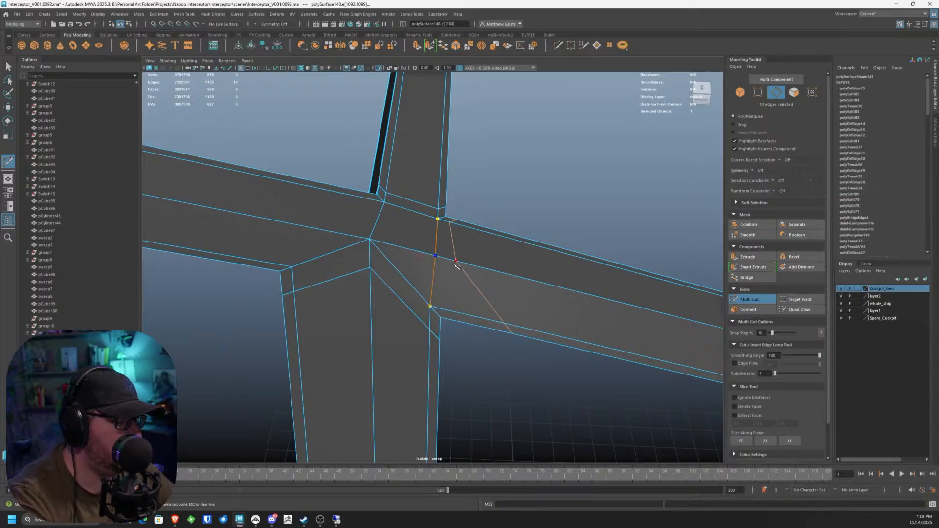
left_click_drag(451, 237, 385, 237, "alt")
Step: Delete the two slanted edges running from the rail's centre line to the middle post's corners on this side
key("q")
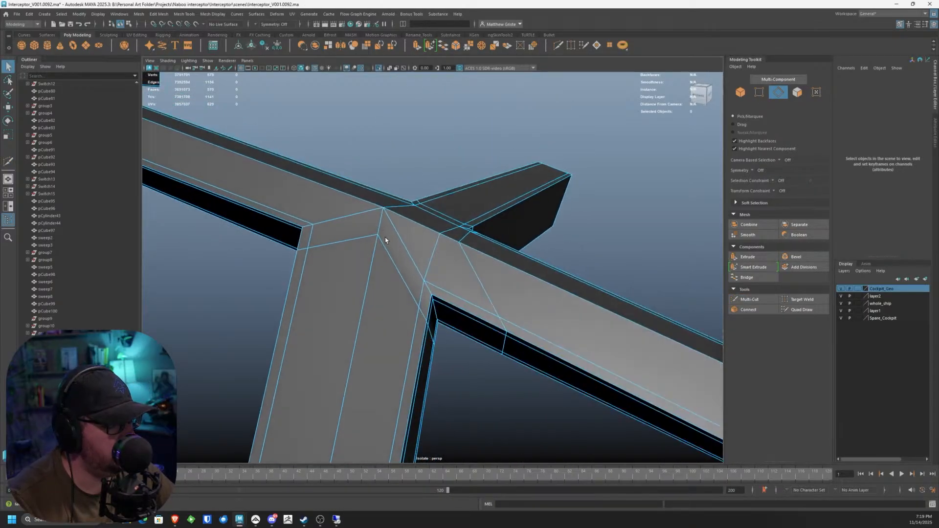
key("F11")
left_click(393, 227)
right_click_drag(396, 227, 397, 217)
left_click(393, 225)
key("Delete")
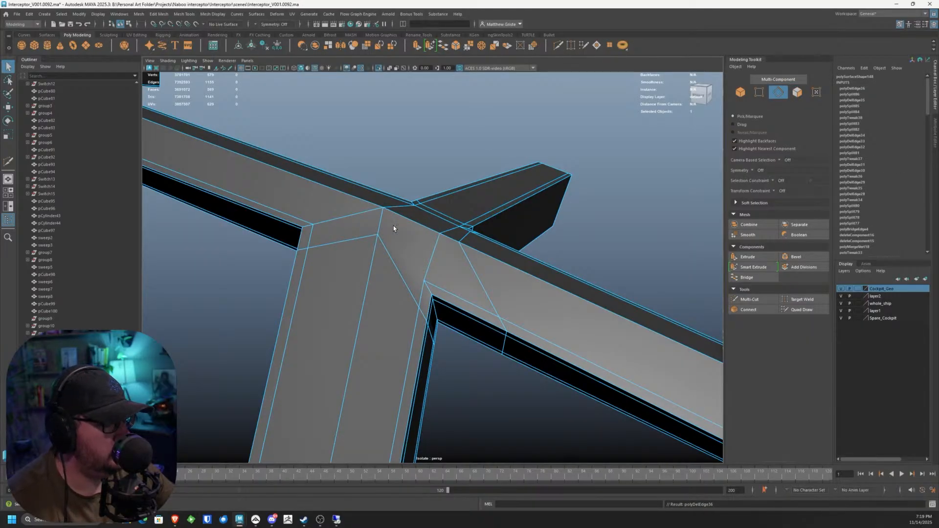
left_click_drag(393, 225, 383, 256, "alt")
left_click(383, 257)
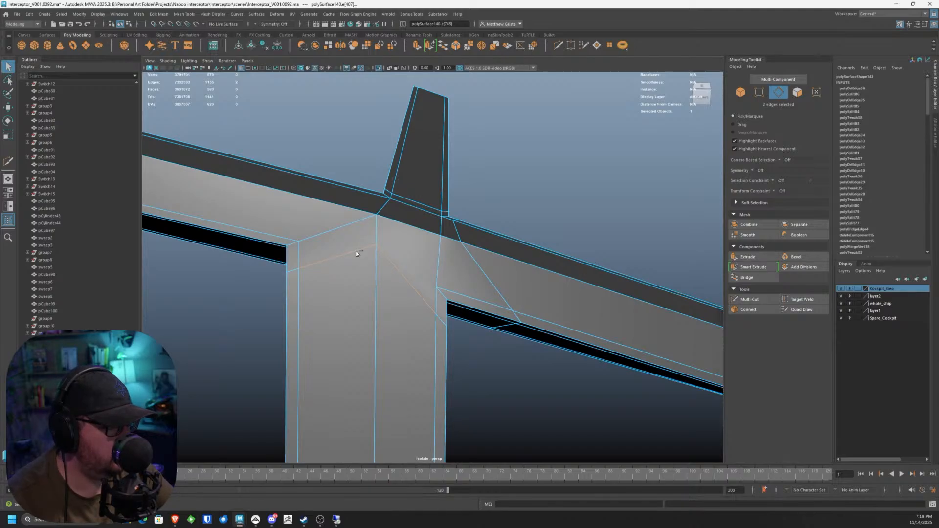
left_click(345, 227)
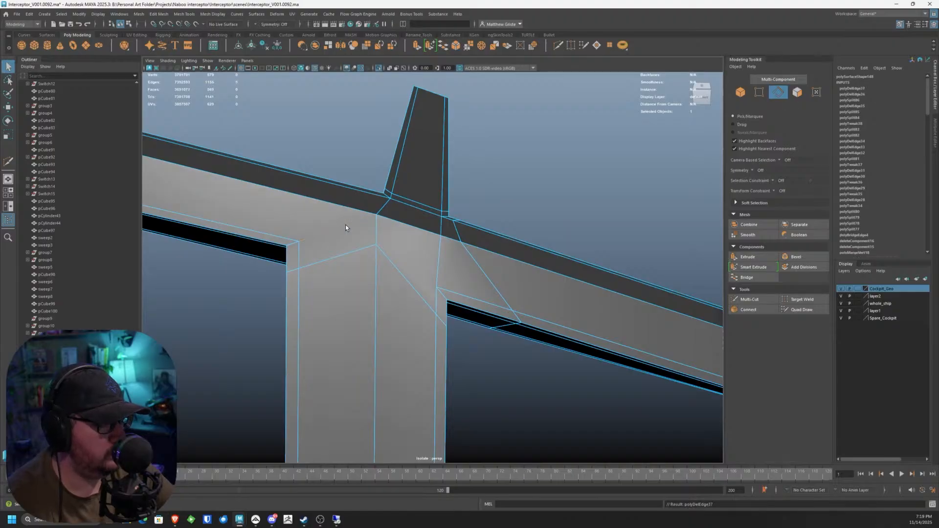
Step: Set the transform constraint to Edge Slide and slide the post's upper centre vertex down along its edge
right_click_drag(363, 235, 338, 234)
left_click(375, 244)
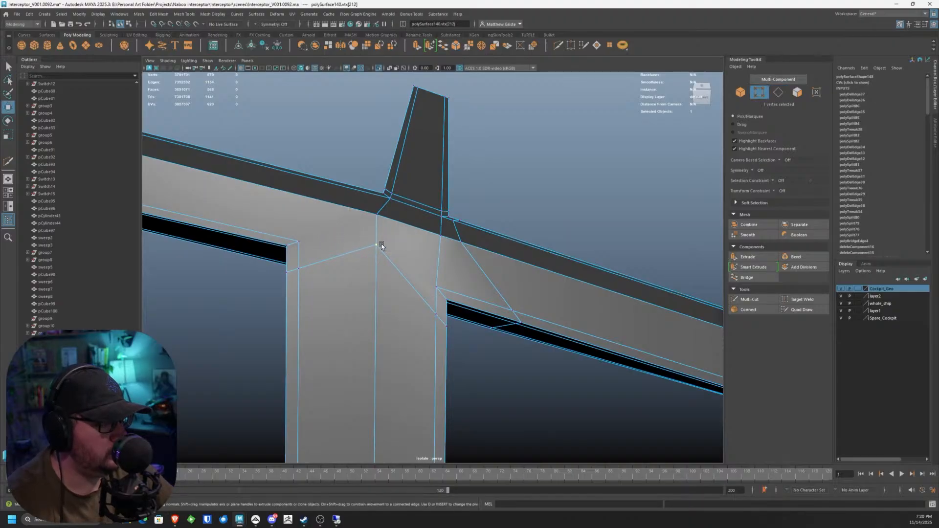
key("w")
left_click(753, 171)
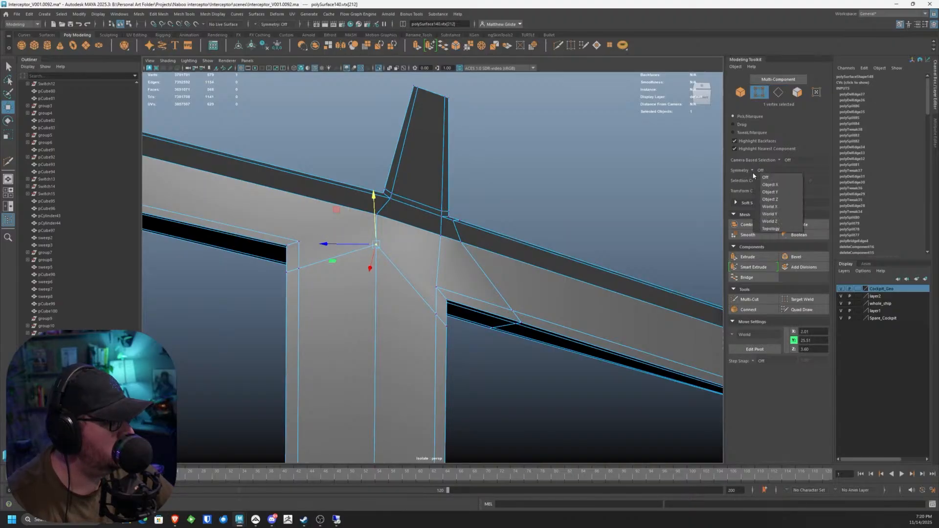
left_click(755, 161)
left_click(772, 192)
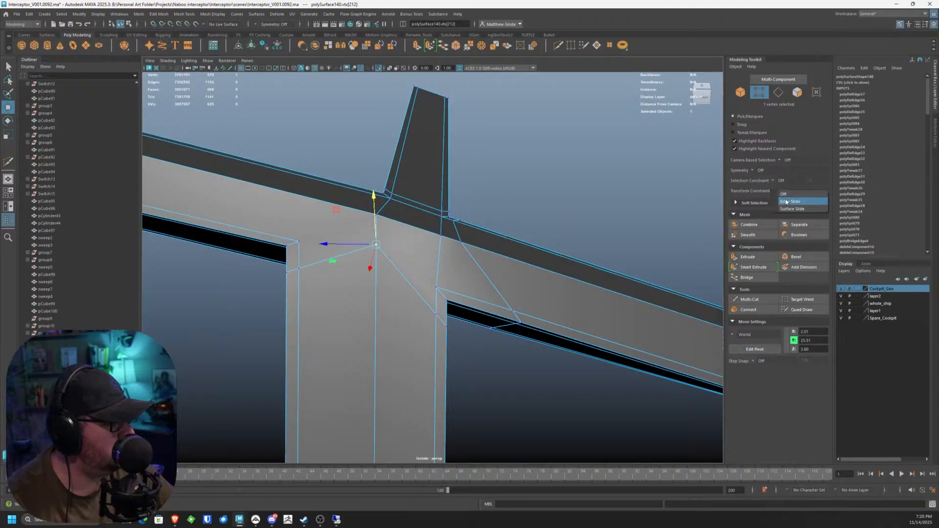
left_click(787, 199)
left_click_drag(378, 219, 368, 247)
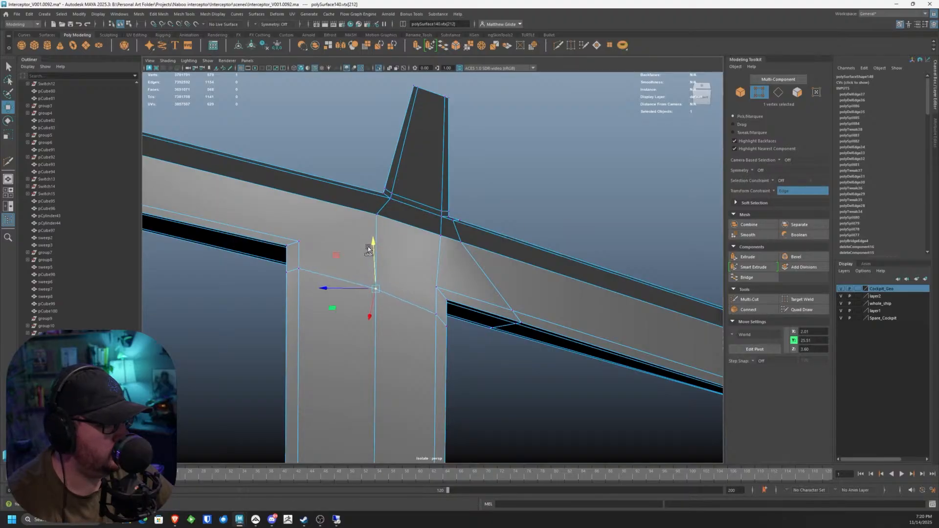
Step: Cut an edge across the middle post's top from one corner through the centre edge to the opposite corner
left_click(745, 300)
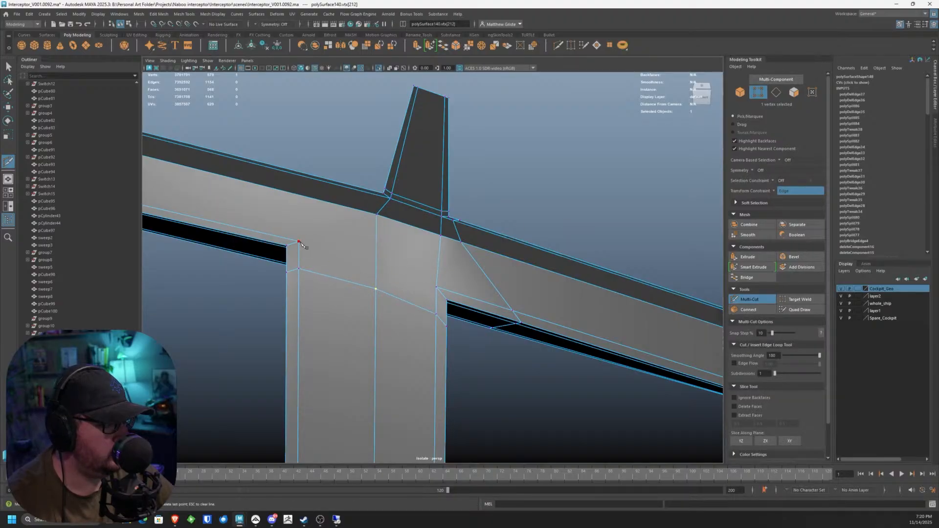
left_click(436, 288)
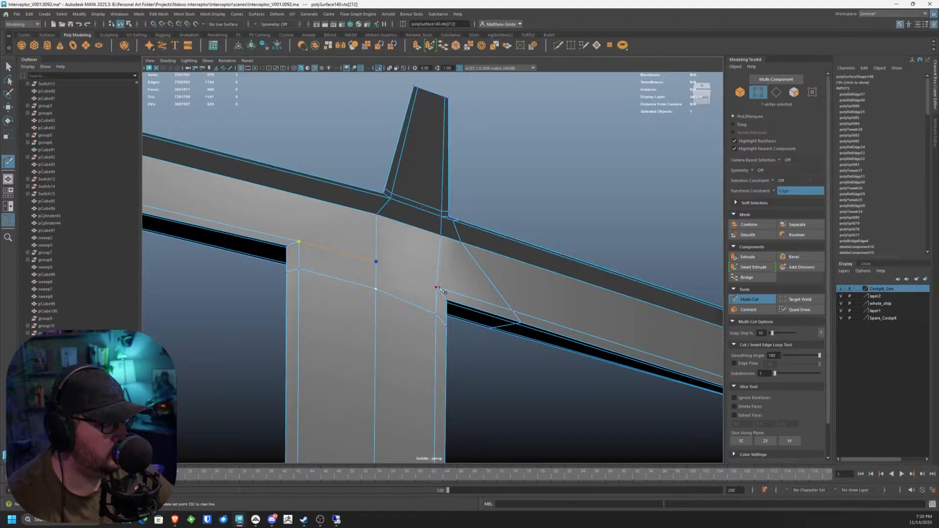
right_click(437, 288)
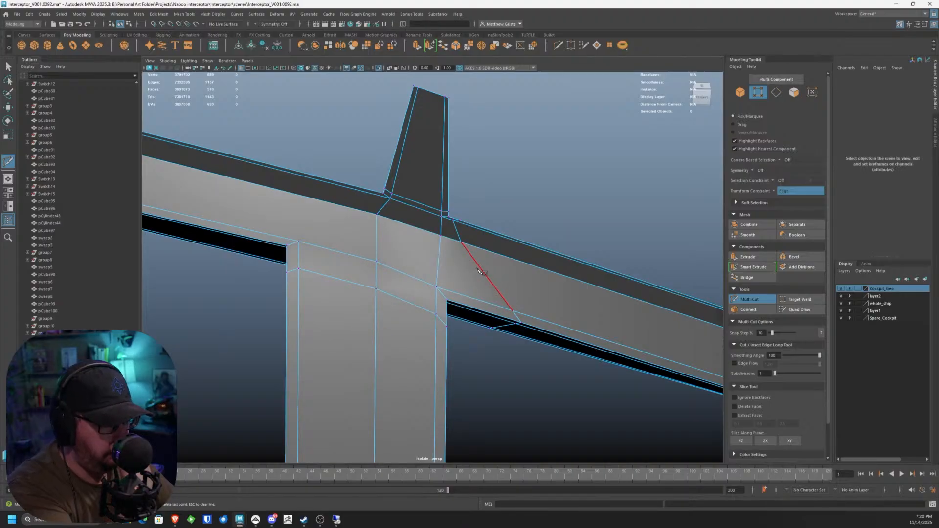
left_click_drag(361, 234, 329, 237, "alt")
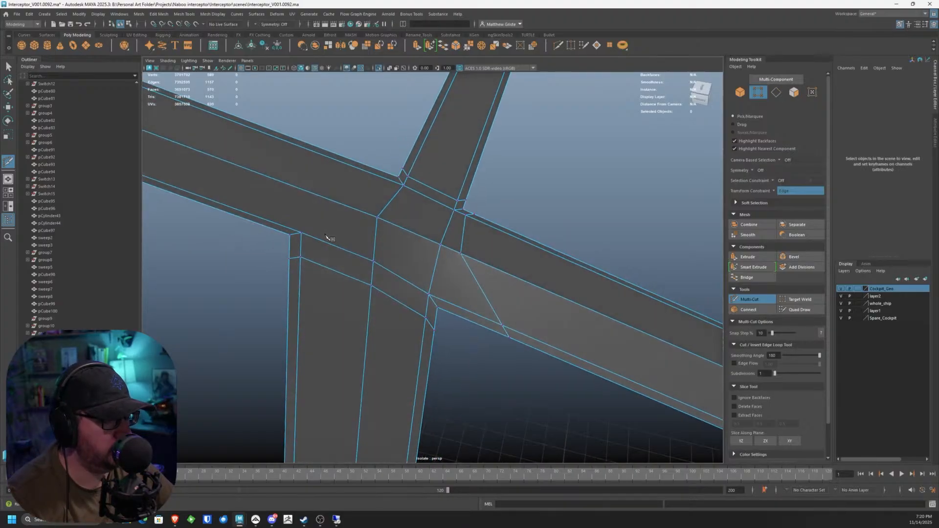
mouse_move(302, 186)
left_mouse_down("alt")
mouse_move(352, 168)
mouse_move(306, 198)
left_mouse_up("alt")
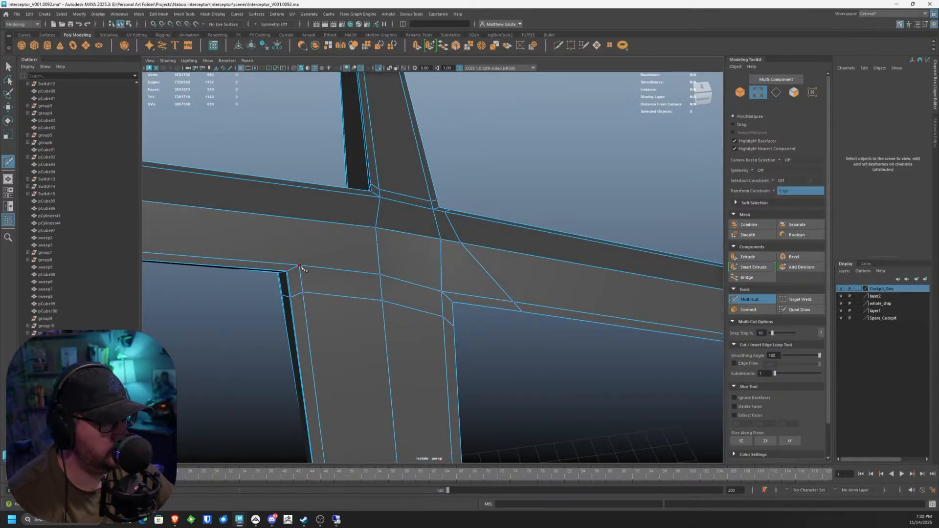
Step: Cut an edge around the rail beside the middle post, from the post's corner across the centre line and over the inner and lower faces
left_click_drag(302, 267, 530, 256, "alt")
left_click(415, 237)
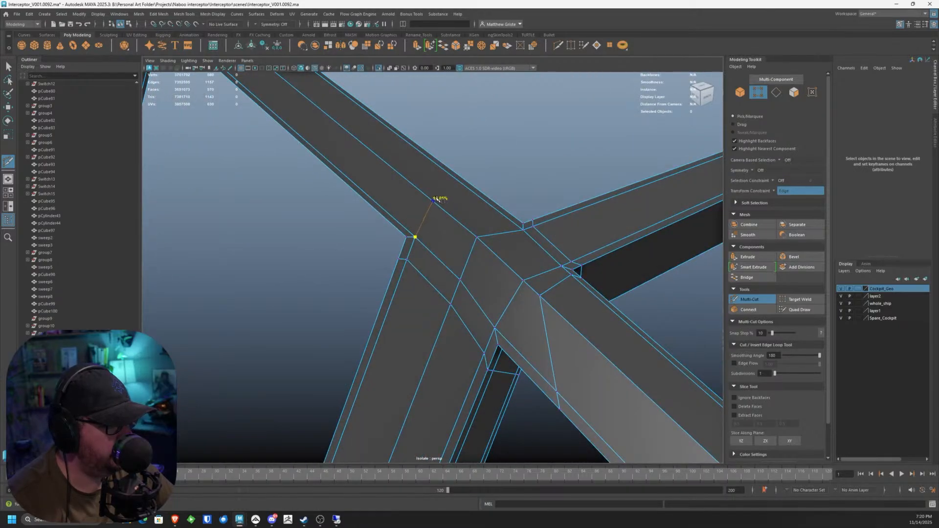
left_click_drag(464, 197, 358, 201, "alt")
left_click_drag(479, 262, 477, 267)
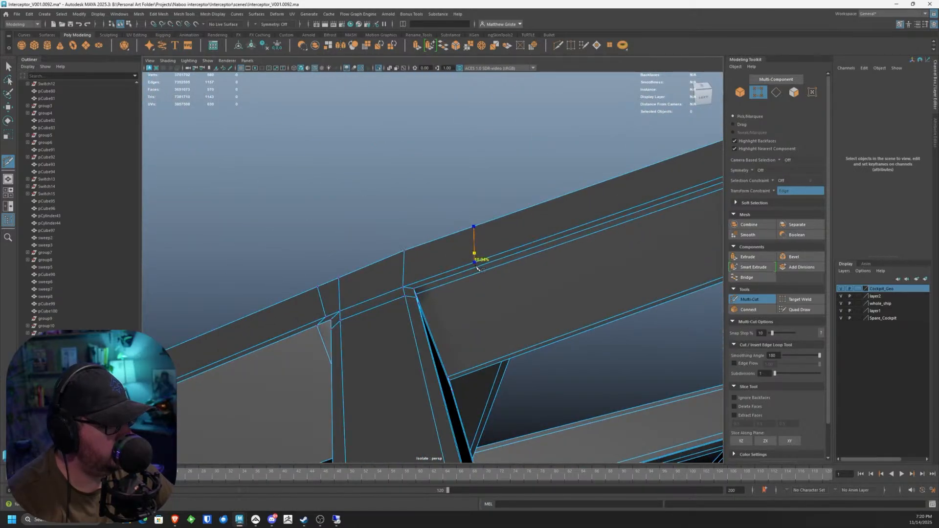
left_click(484, 274)
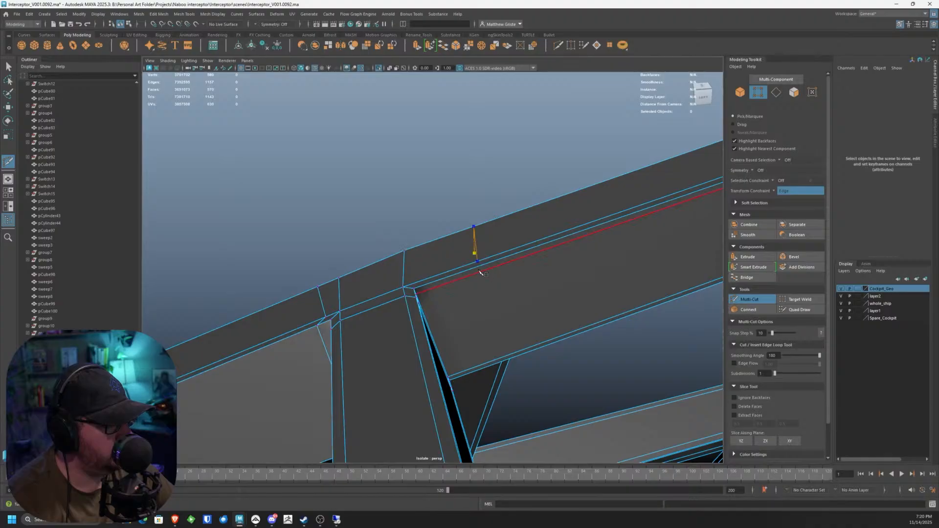
left_click_drag(479, 277, 373, 314, "alt")
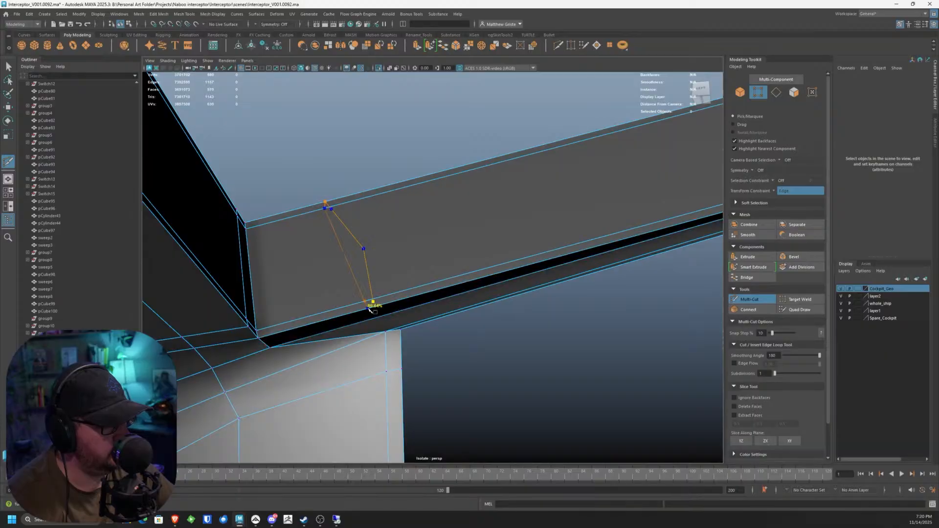
key("Return")
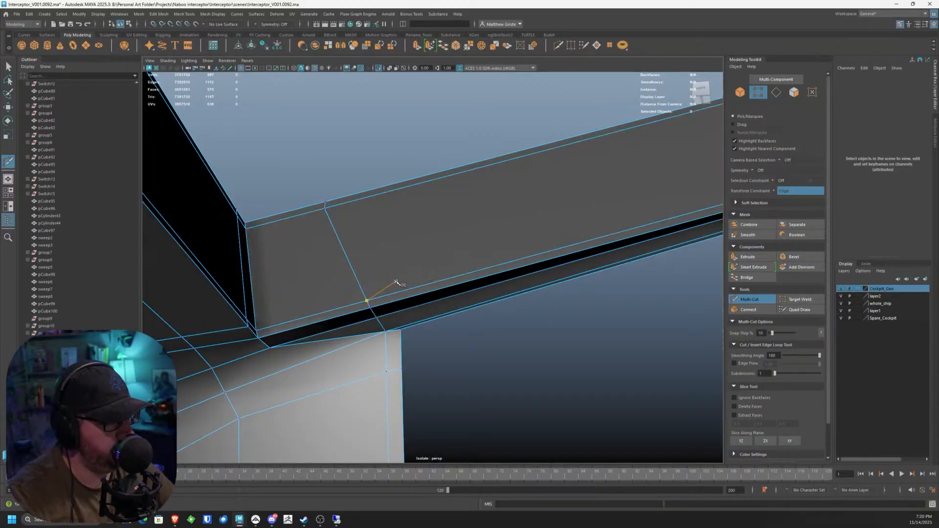
Step: Delete the slanted edge running between the upper post's inner corner and the middle post's outer corner
left_click_drag(388, 280, 389, 241, "alt")
key("q")
mouse_move(373, 246)
right_mouse_down()
mouse_move(360, 258)
mouse_move(370, 235)
right_mouse_up()
left_click(370, 263)
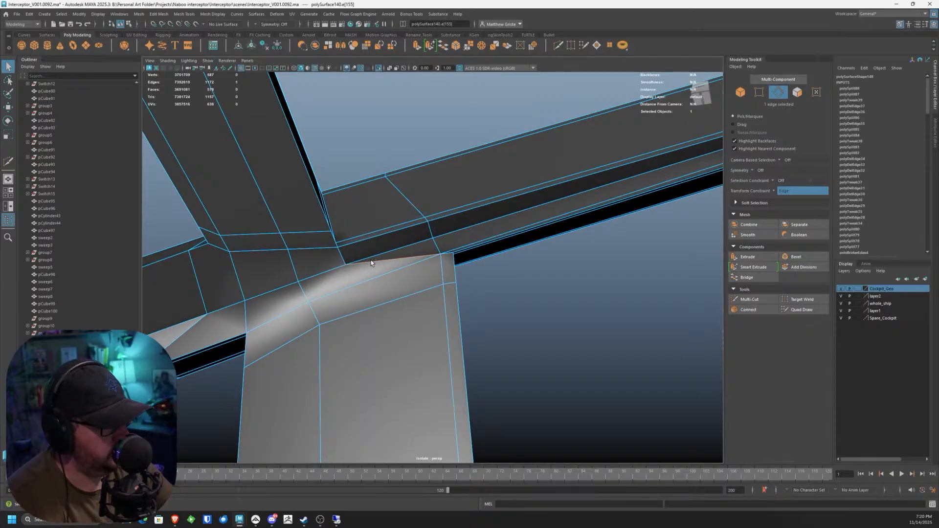
key("Delete")
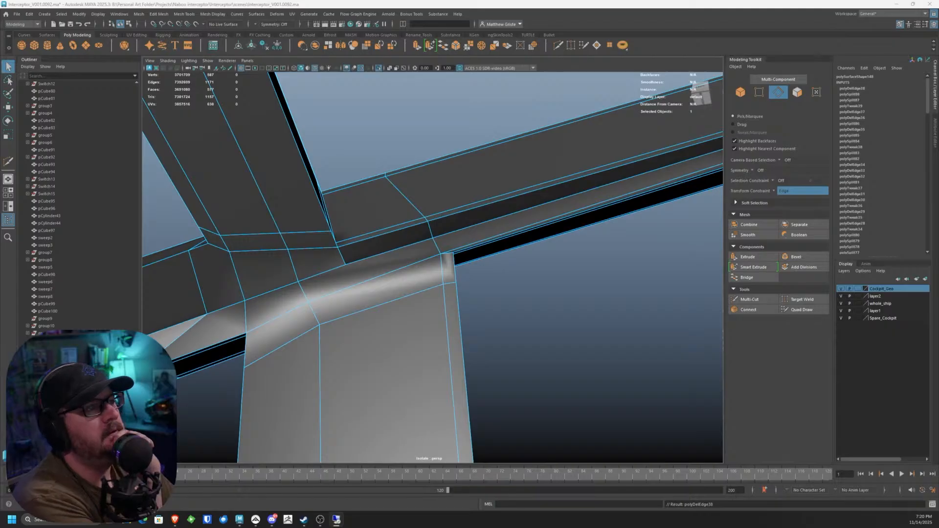
Step: Show the whole ship to examine the canopy frame's fit against the hull, and isolate the frame again
left_click_drag(294, 196, 239, 76, "alt")
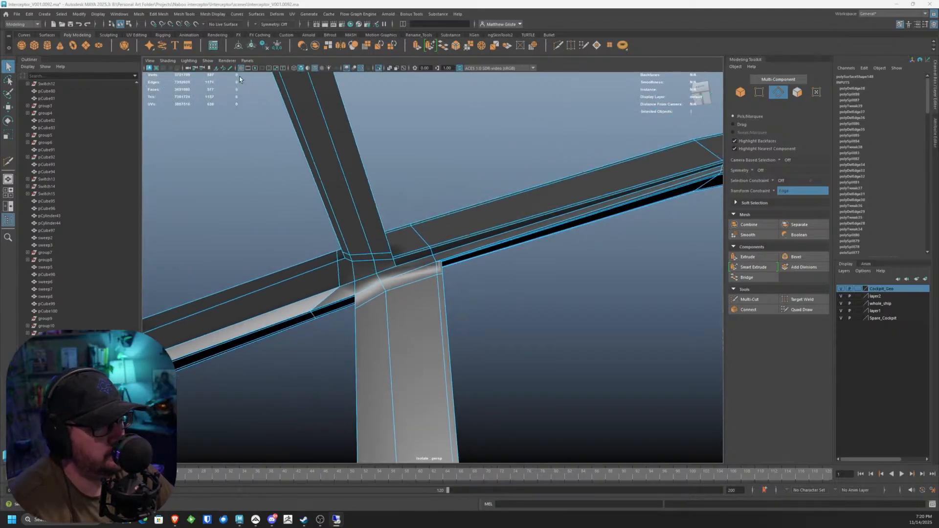
left_click(207, 61)
mouse_move(275, 74)
left_click(303, 74)
scroll(318, 185, "down", 8)
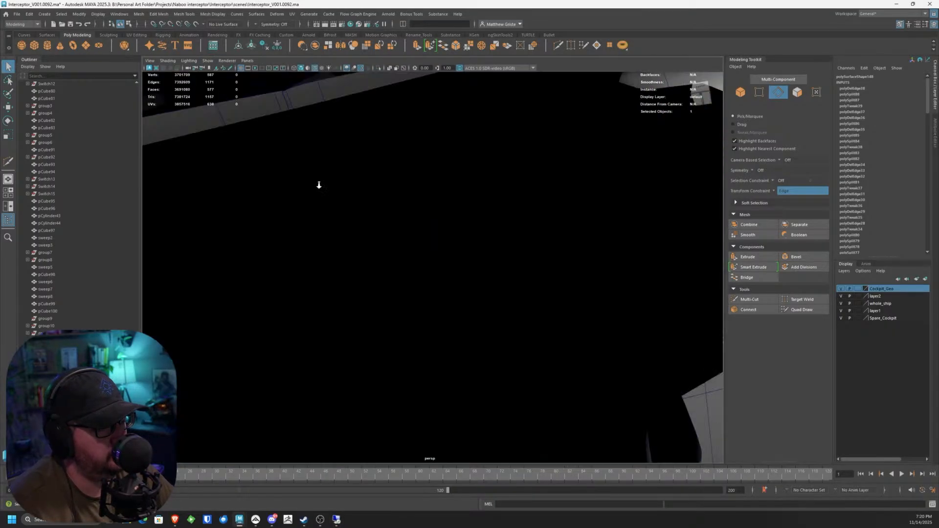
left_click_drag(319, 184, 460, 216, "alt")
scroll(484, 280, "up", 5)
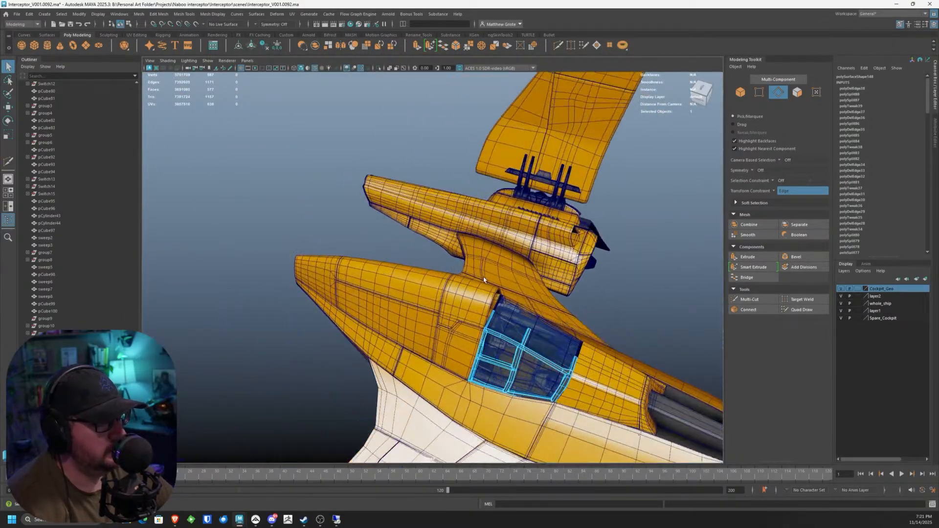
scroll(484, 280, "up", 5)
mouse_move(483, 280)
left_mouse_down("alt")
mouse_move(444, 262)
mouse_move(470, 269)
left_mouse_up("alt")
key("F8")
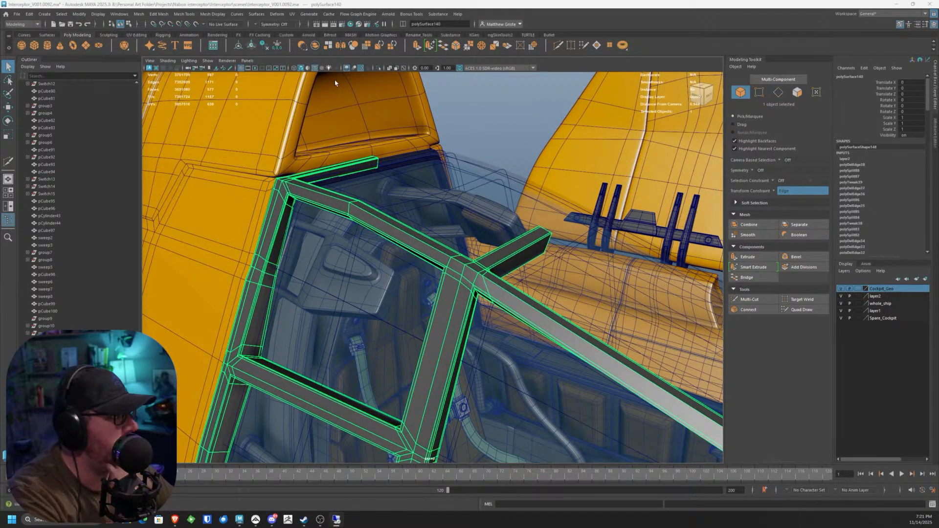
left_click_drag(431, 207, 415, 255, "alt")
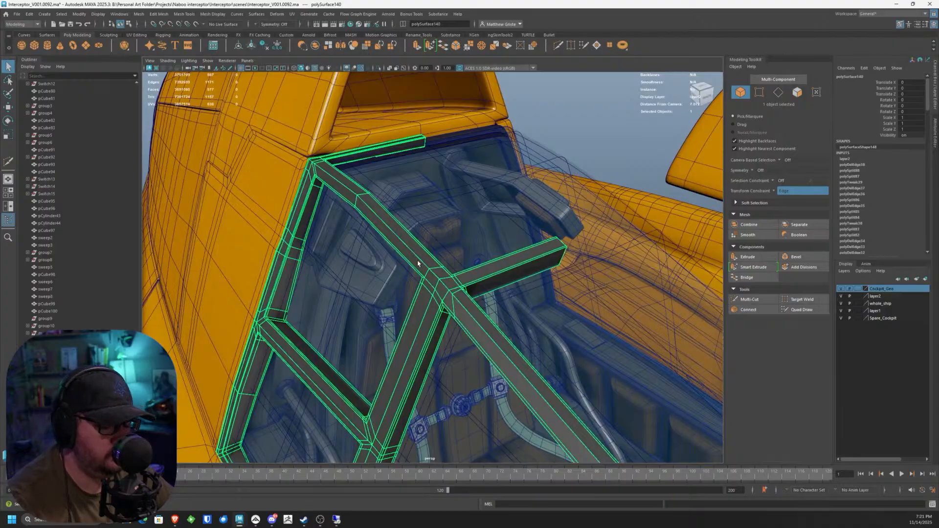
key("ctrl+1")
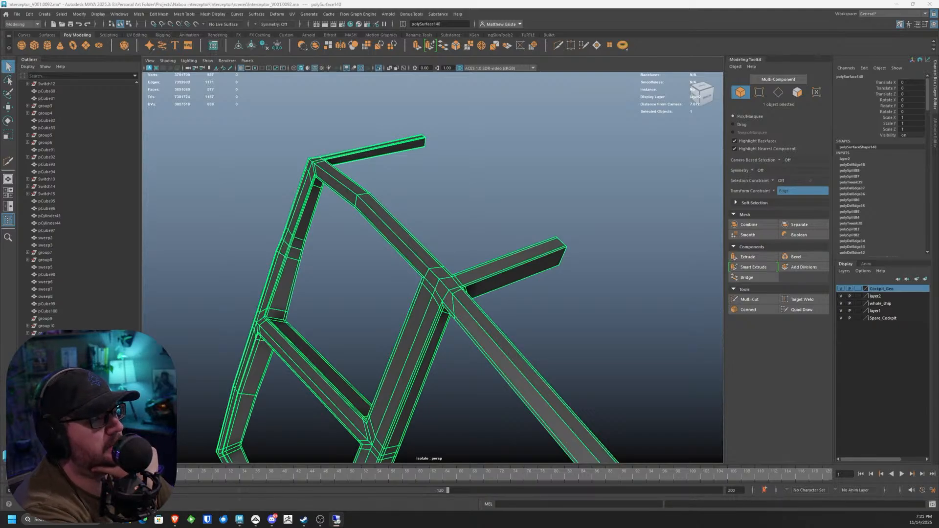
Step: Cut an edge from the upper post's corner across the rail and down the length of the middle post
scroll(477, 249, "up", 3)
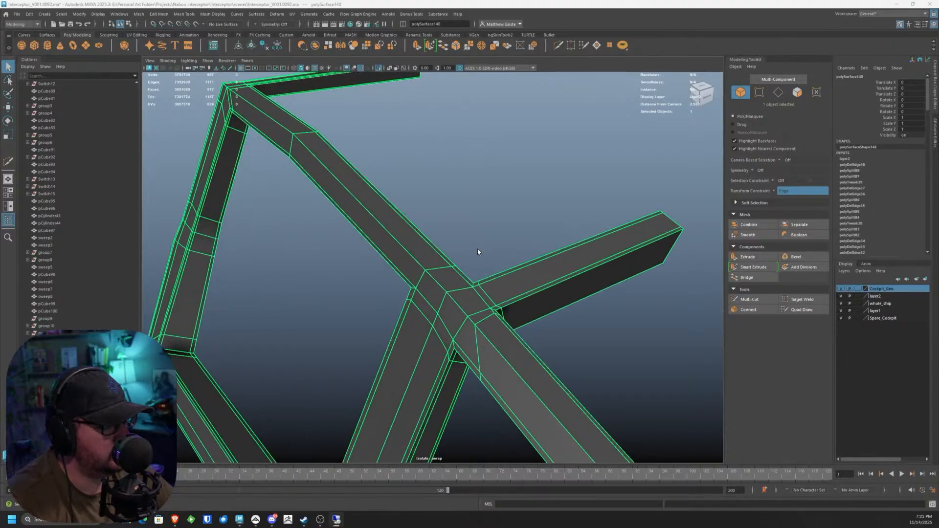
left_click_drag(478, 248, 698, 295, "alt")
left_click(749, 299)
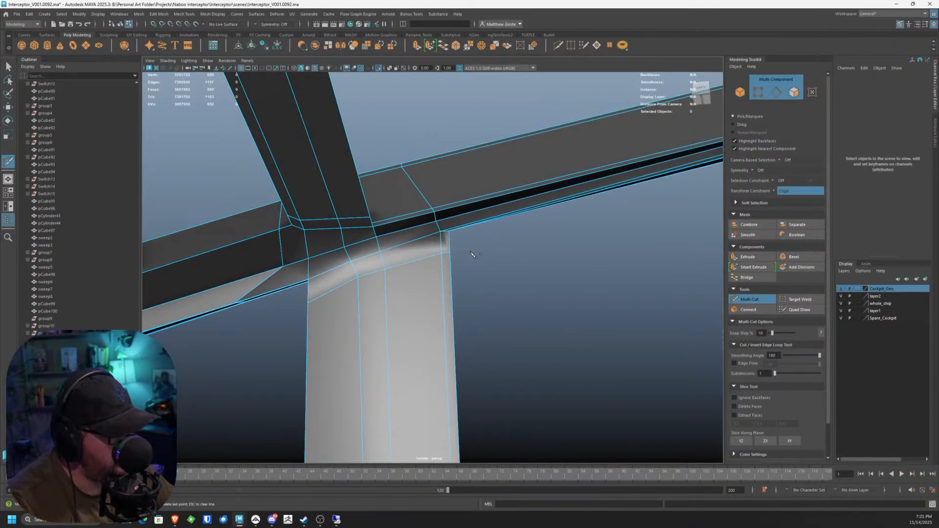
left_click_drag(472, 255, 490, 188, "alt")
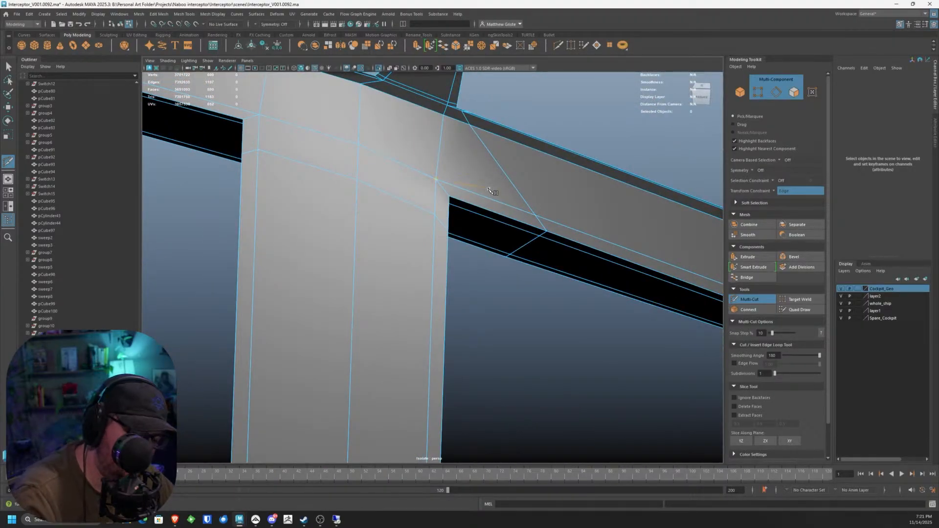
Step: Slide the vertices of the slanted rail cut along their edges toward the middle post's corner, and preview the smoothed joint
key("q")
key("F10")
right_click_drag(462, 195, 537, 306)
left_click_drag(489, 208, 489, 205)
left_click_drag(486, 190, 569, 313)
left_click_drag(569, 313, 509, 220, "alt")
key("w")
left_click_drag(473, 186, 781, 242, "alt")
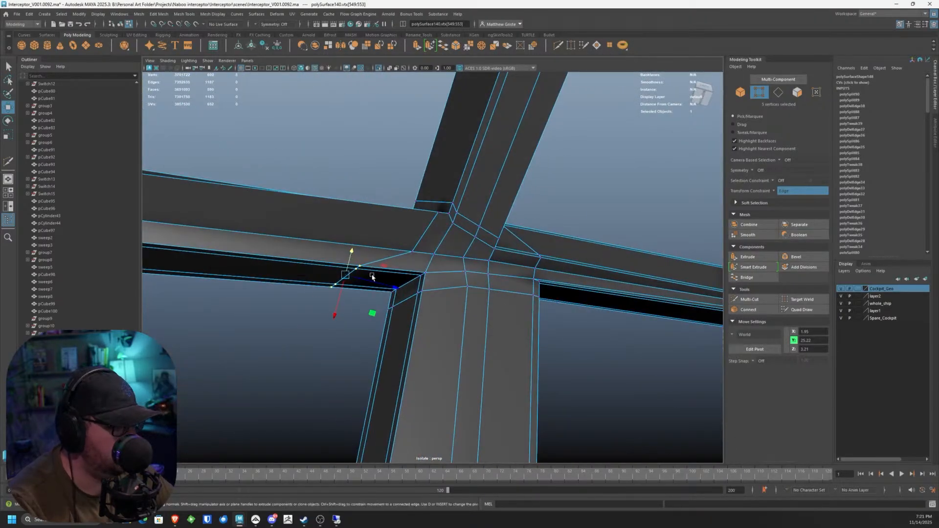
left_click_drag(379, 283, 483, 281)
key("3")
left_click_drag(495, 238, 488, 252, "alt")
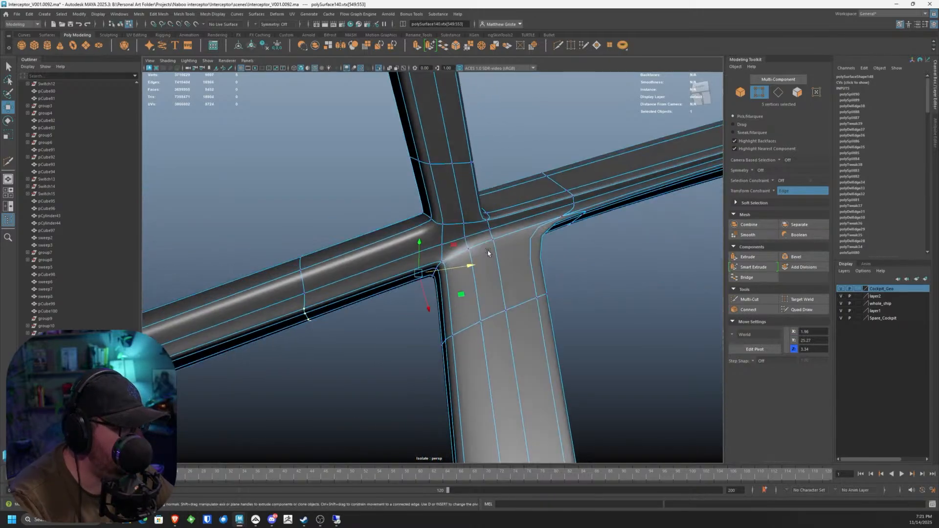
right_click_drag(488, 252, 589, 220, "alt")
key("1")
Step: Insert an edge loop around the rail close to the existing cut at the middle post's outer corner
middle_click_drag(589, 220, 439, 268, "alt")
left_click_drag(439, 267, 416, 294, "alt")
right_click_drag(415, 294, 442, 237, "alt")
left_click_drag(443, 236, 444, 244, "alt")
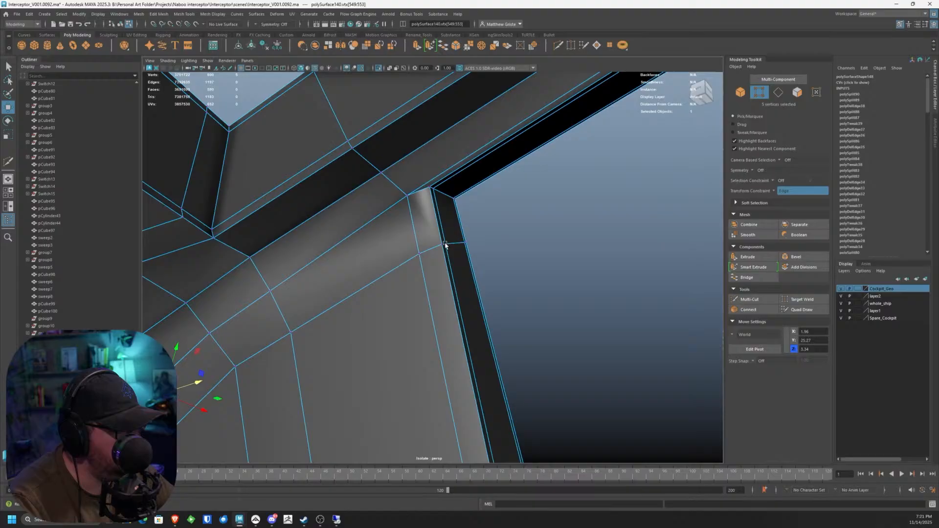
left_click(749, 299)
left_click(430, 187)
scroll(470, 220, "down", 6)
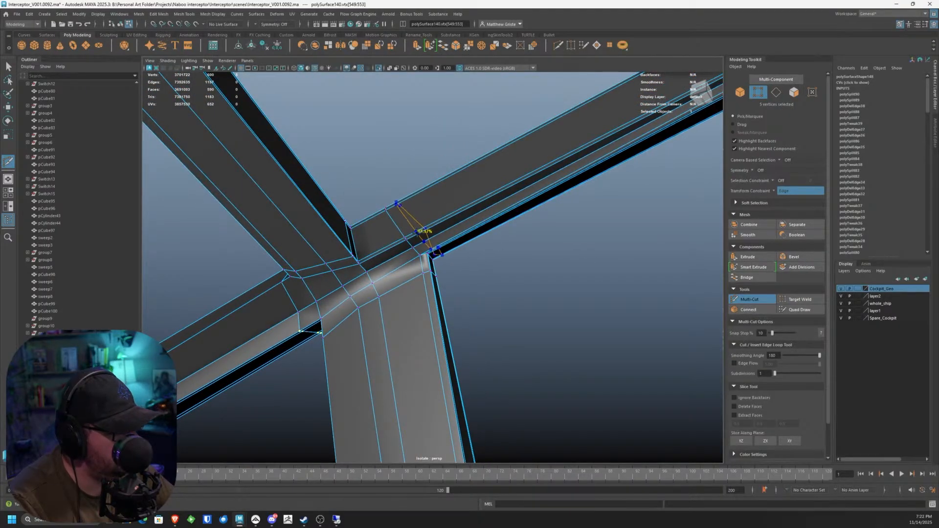
left_click(417, 233, "ctrl")
key("q")
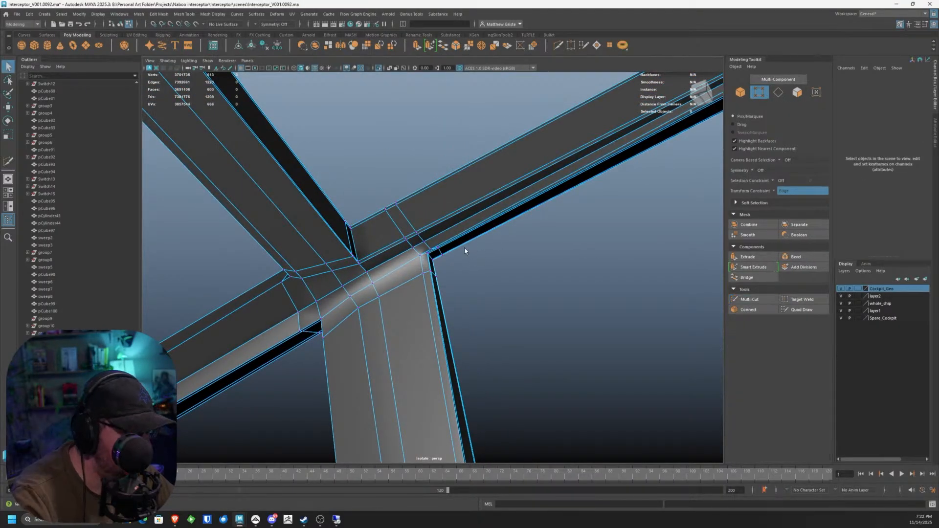
Step: Insert an edge loop through the frame's corner joint, continuing up along the adjoining post
left_click_drag(464, 248, 484, 253, "alt")
key("1")
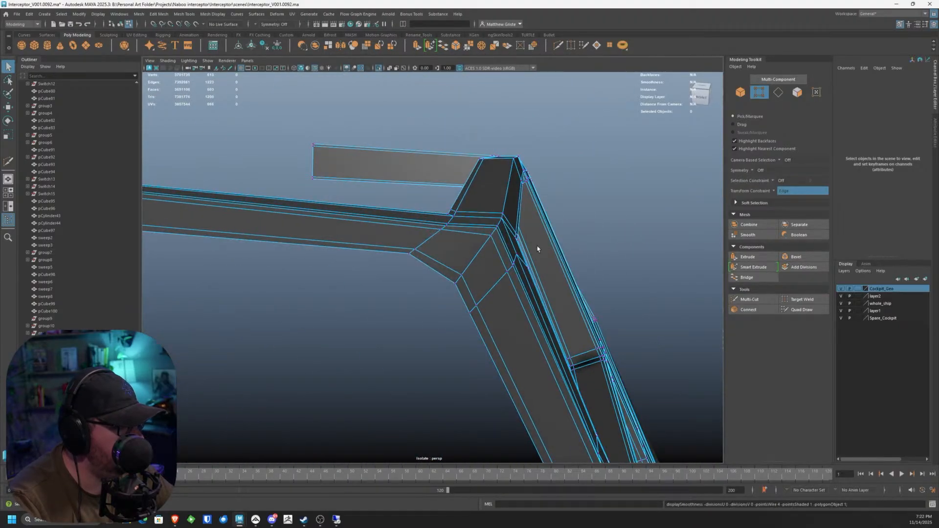
left_click(756, 268)
left_click(758, 298)
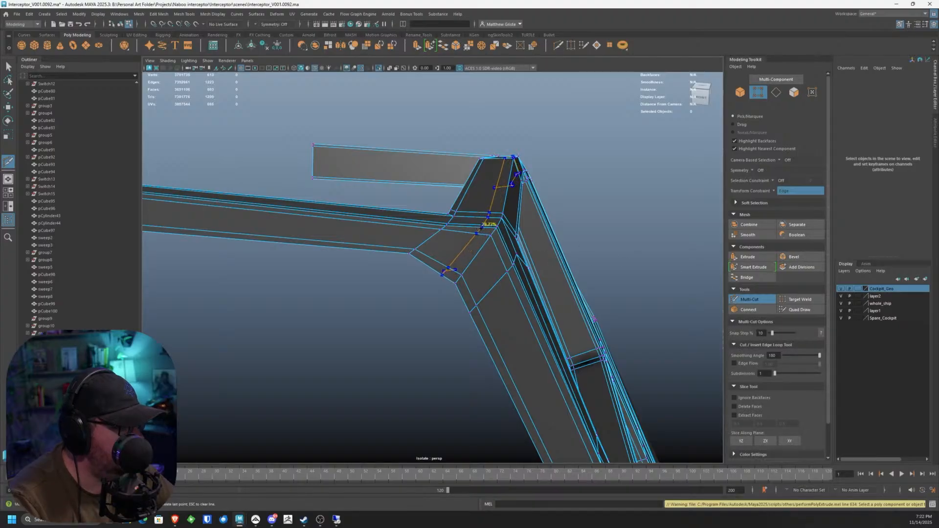
left_click(481, 229, "ctrl")
left_click_drag(481, 229, 602, 206, "alt")
right_click_drag(602, 205, 631, 200, "alt")
middle_click_drag(631, 199, 484, 220, "alt")
right_click_drag(484, 220, 599, 189, "alt")
middle_click_drag(599, 188, 602, 165, "alt")
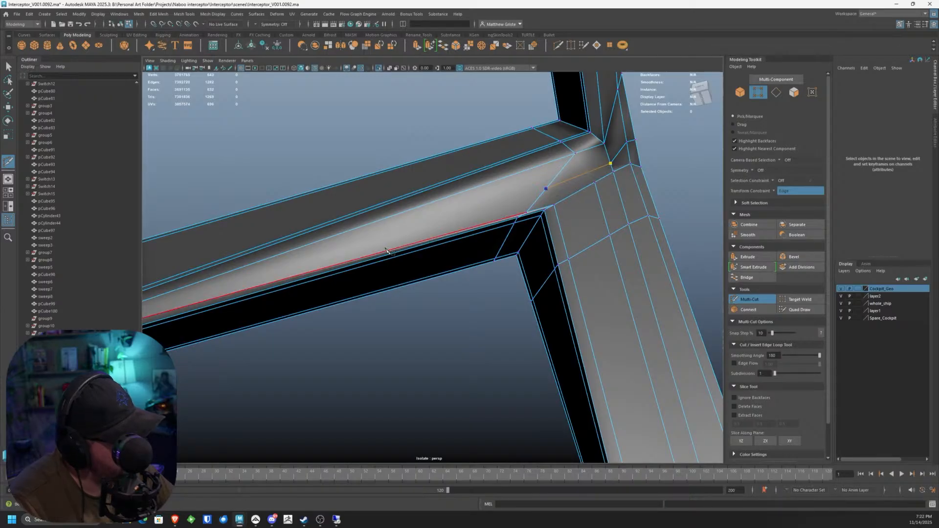
right_click_drag(546, 189, 338, 279, "alt")
middle_click_drag(338, 278, 602, 184, "alt")
middle_click_drag(221, 306, 410, 227, "alt")
middle_click_drag(316, 276, 511, 222, "alt")
left_click_drag(511, 222, 512, 215, "alt")
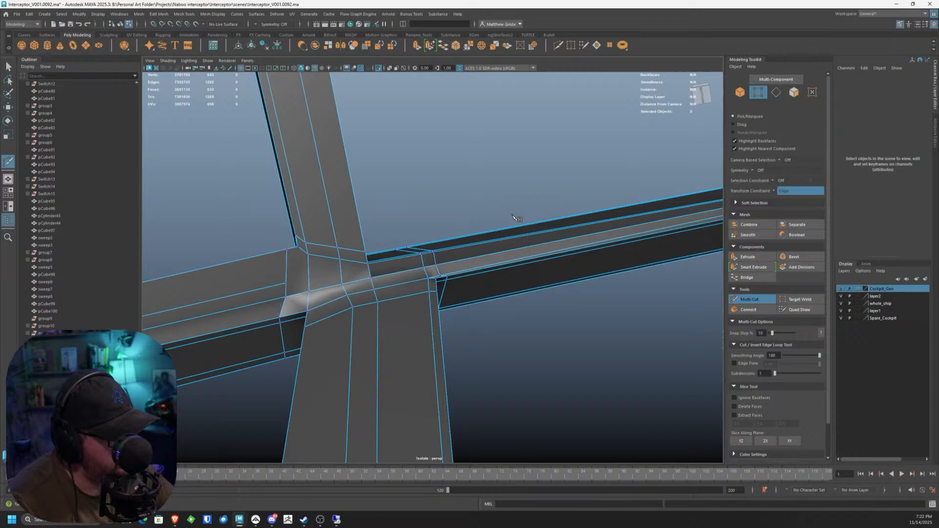
left_click(429, 256, "ctrl")
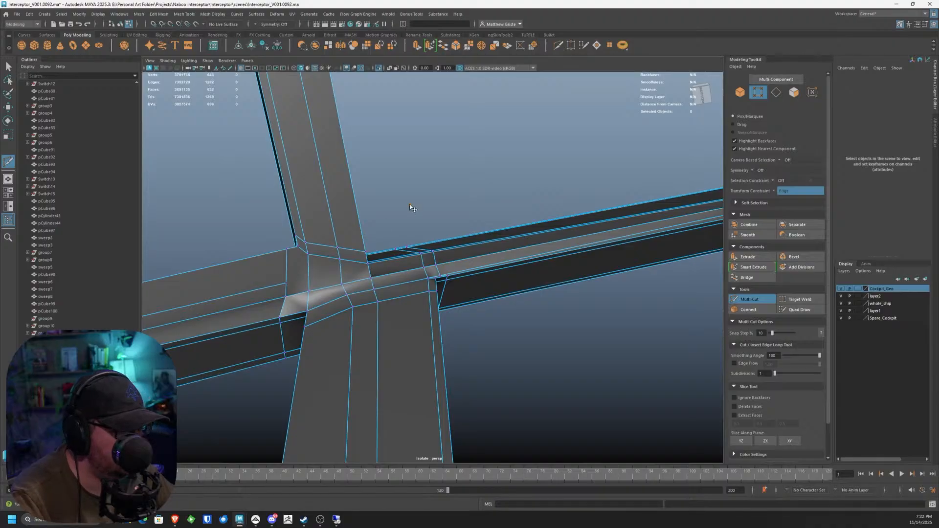
key("q")
Step: Cut a lengthwise edge from the rail section before the middle post, through the joint and along the rail to the far post's corner
key("ctrl+shift+x")
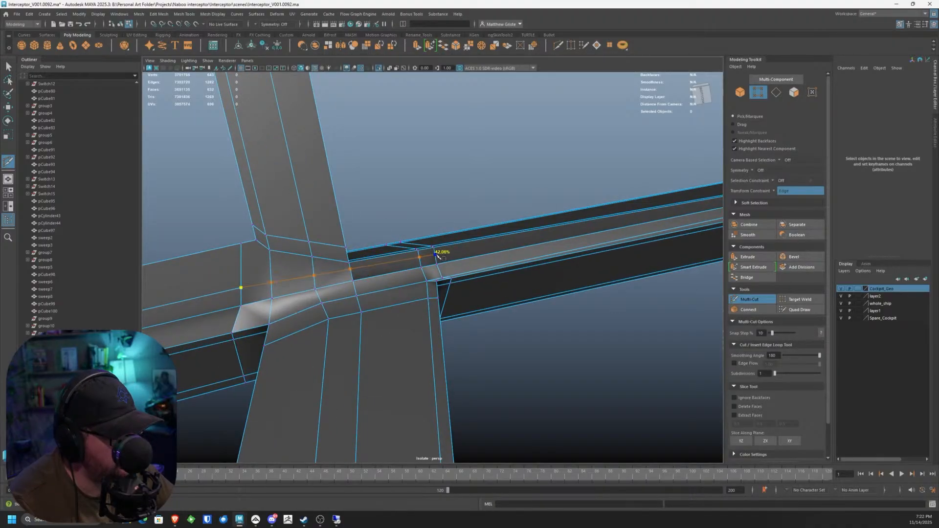
middle_click_drag(685, 208, 274, 289, "alt")
scroll(381, 279, "up", 5)
scroll(277, 292, "down", 2)
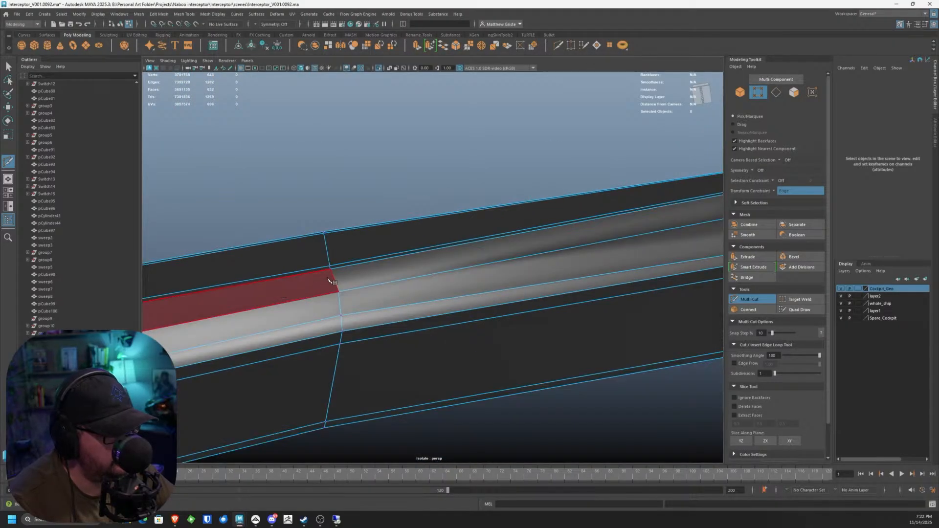
middle_click_drag(467, 271, 215, 311, "alt")
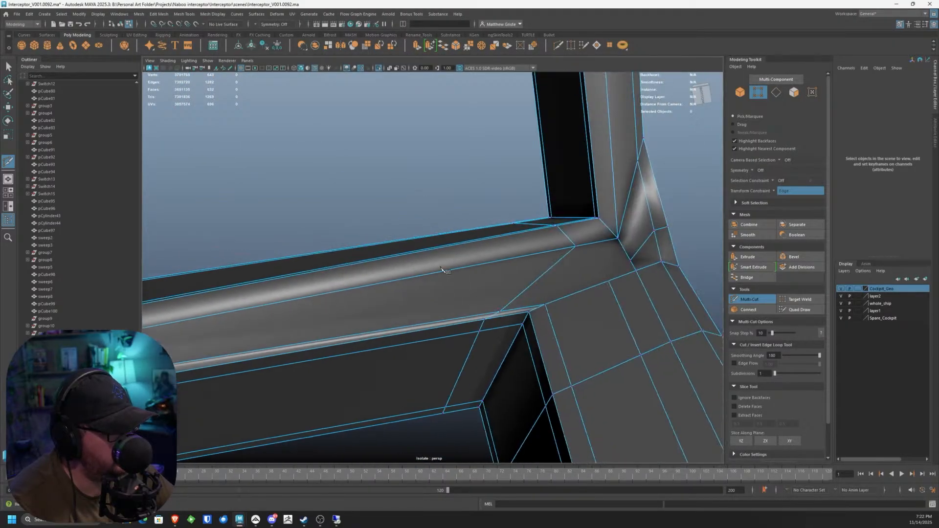
middle_click_drag(551, 236, 463, 256, "alt")
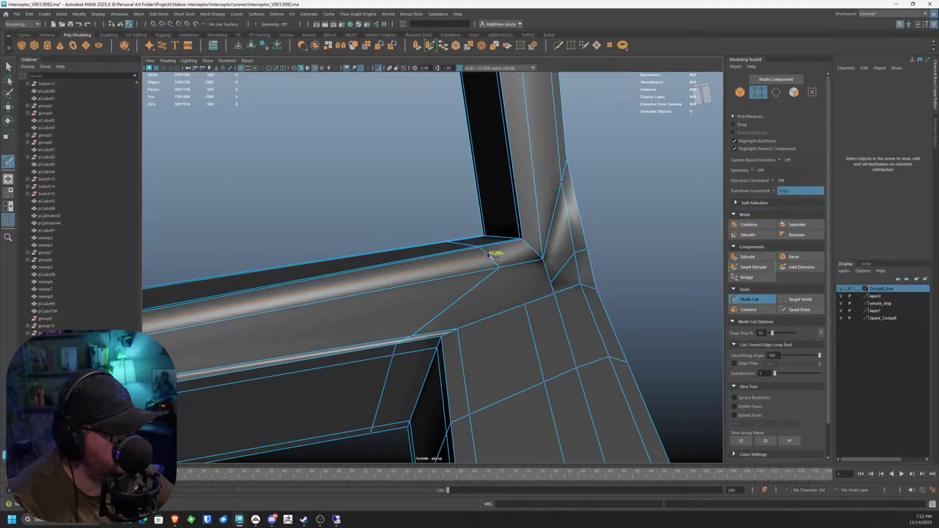
middle_click_drag(532, 246, 482, 276, "alt")
left_click_drag(482, 276, 430, 279, "alt")
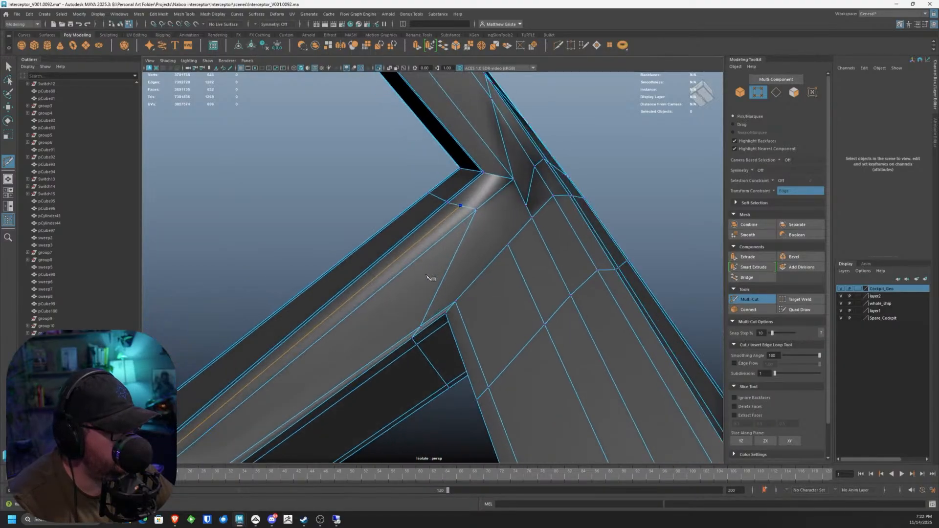
left_click_drag(477, 190, 468, 216, "alt")
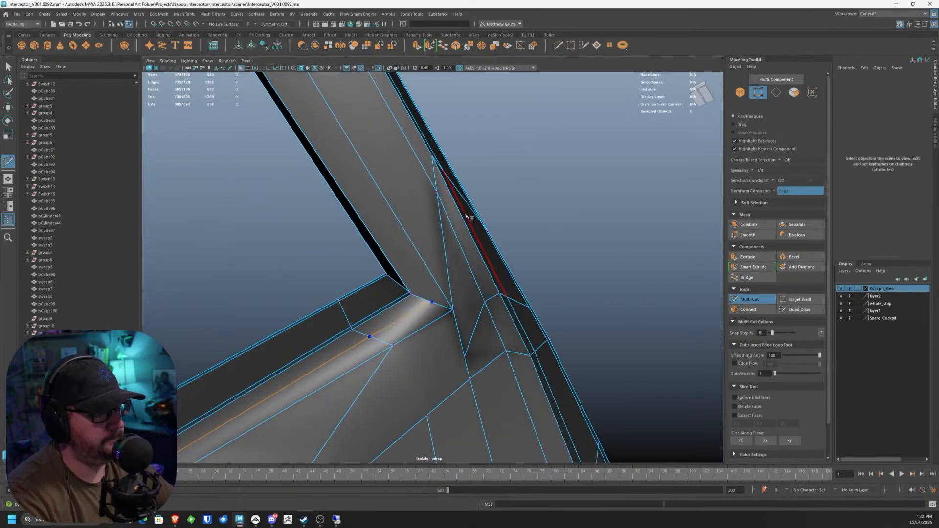
key("Return")
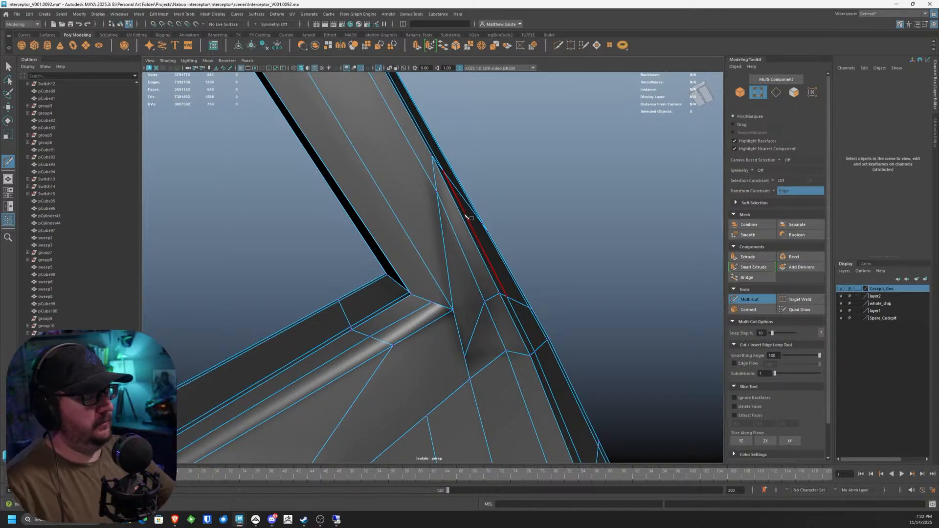
left_click_drag(466, 216, 426, 260, "alt")
left_click(425, 263)
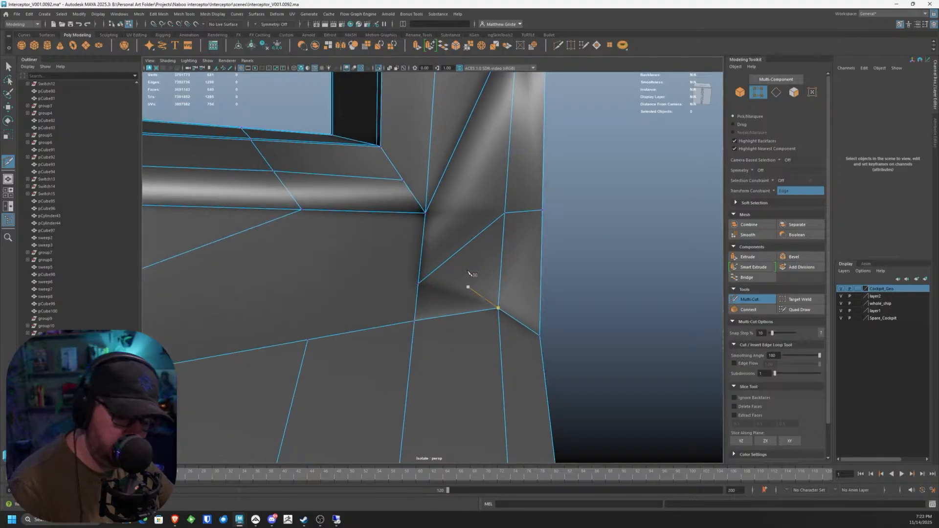
key("q")
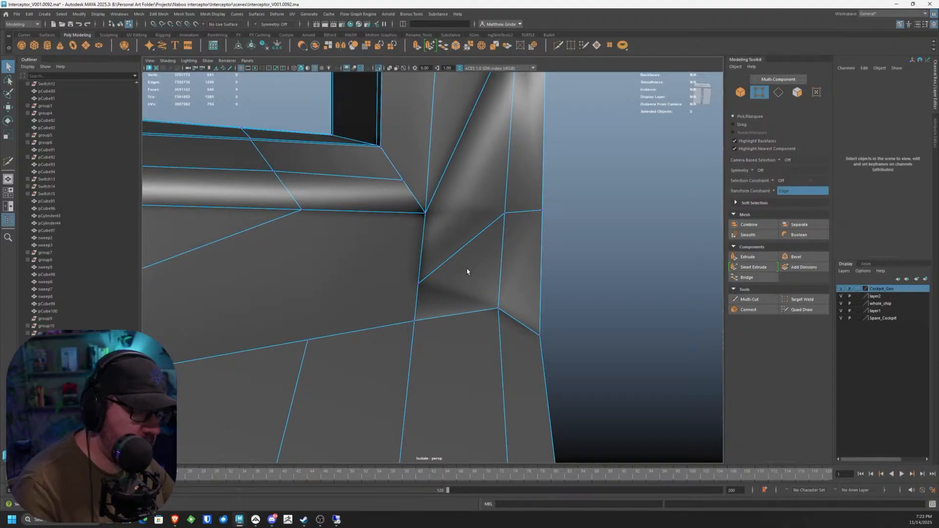
Step: Delete the diagonal edge across the rail and post joint, along with the joint's corner faces, leaving the corner open
left_click(468, 243)
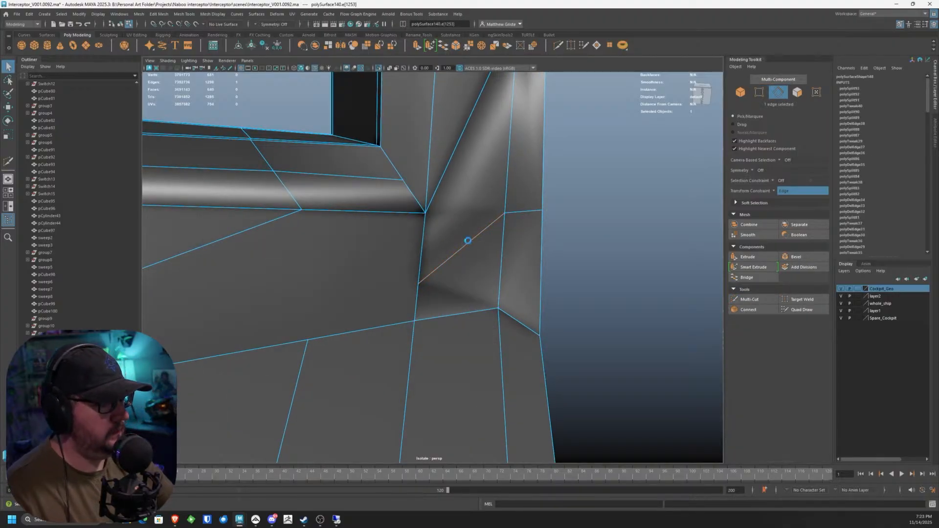
key("Delete")
left_click_drag(467, 240, 423, 230, "alt")
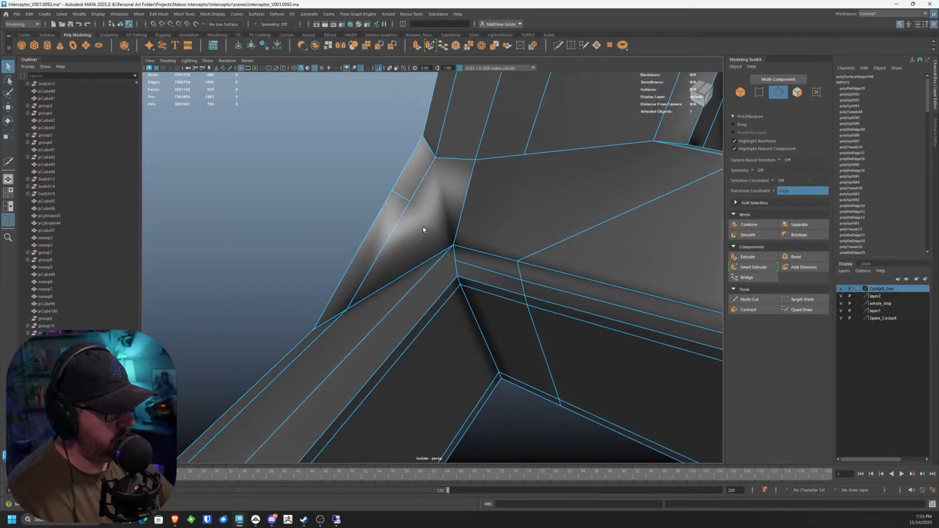
right_click_drag(423, 230, 415, 246)
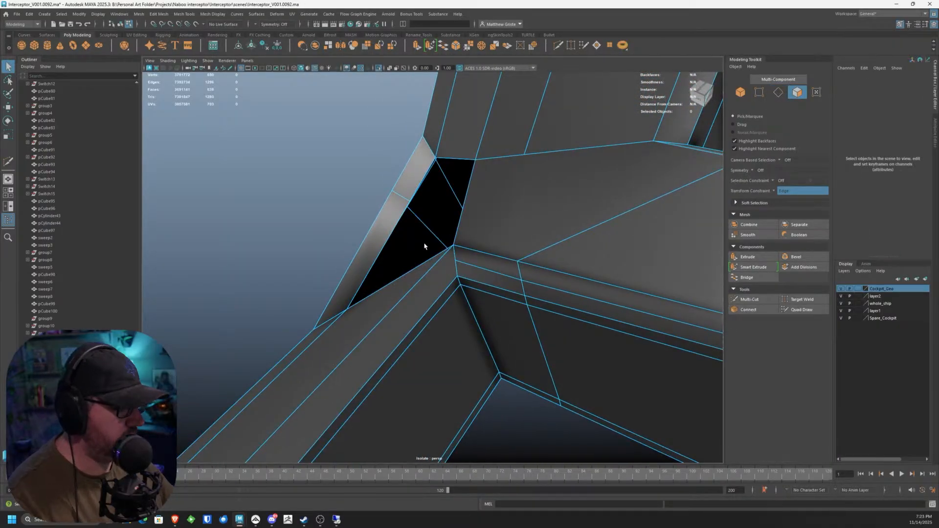
left_click_drag(425, 246, 373, 258, "alt")
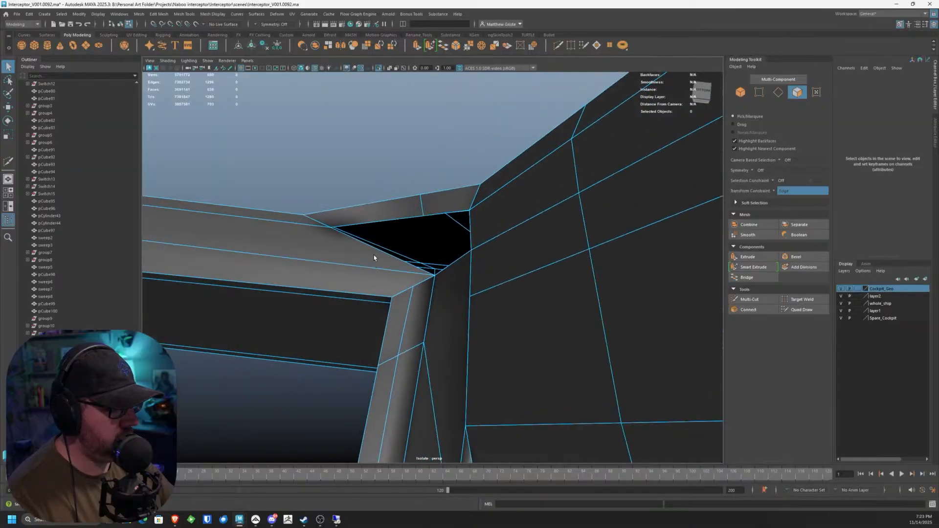
Step: Insert an edge loop around the rail a short distance before the open joint corner
left_click(373, 258)
left_click(372, 273, "shift")
middle_click_drag(372, 272, 391, 264, "alt")
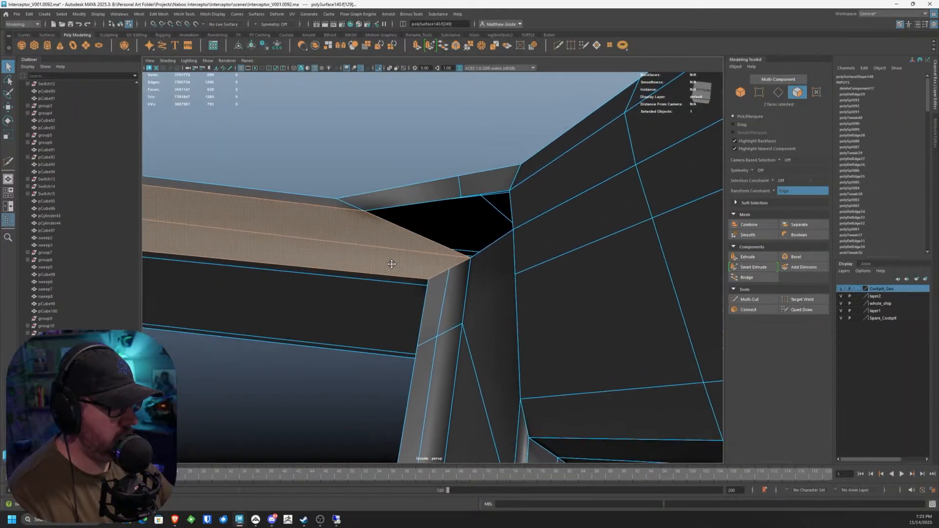
left_click(749, 299)
left_click(323, 239, "ctrl")
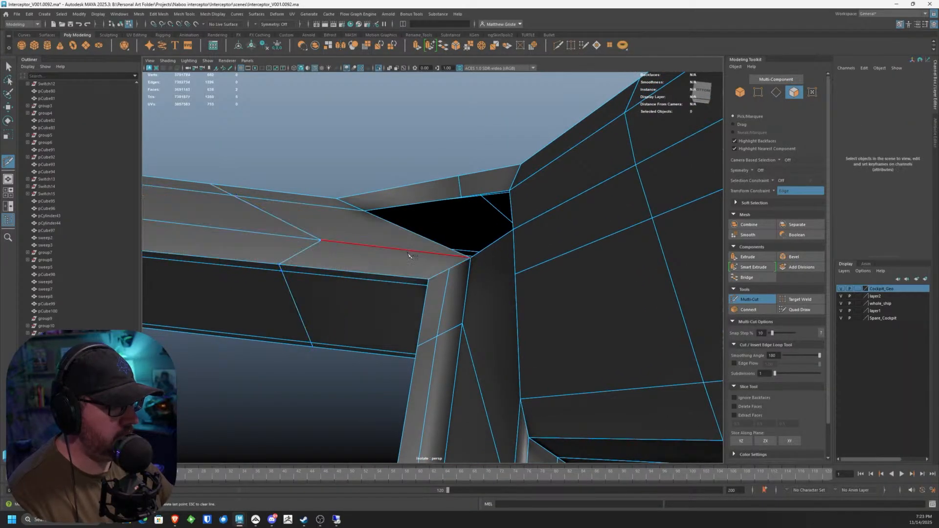
middle_click_drag(388, 260, 398, 251, "alt")
key("q")
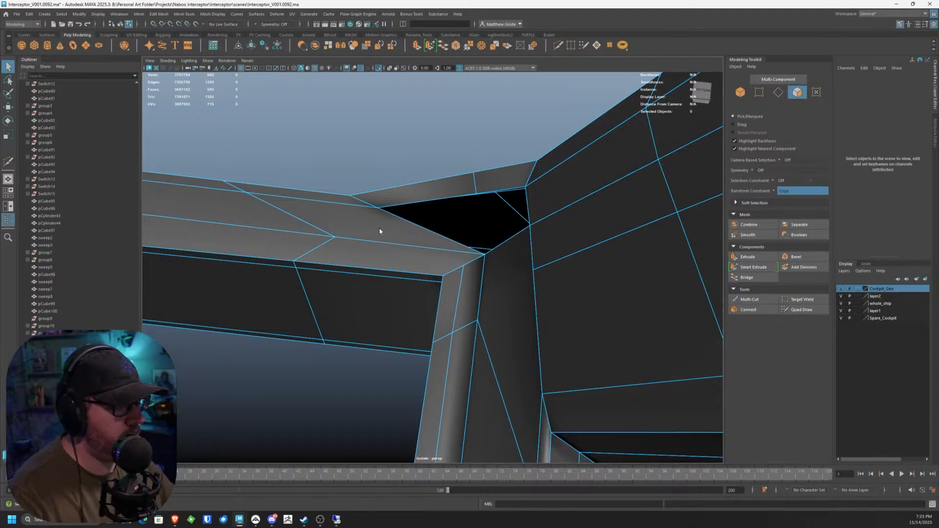
Step: Delete the two rail faces between the new edge loop and the open joint corner
left_click(375, 231)
left_click(381, 254, "shift")
key("Delete")
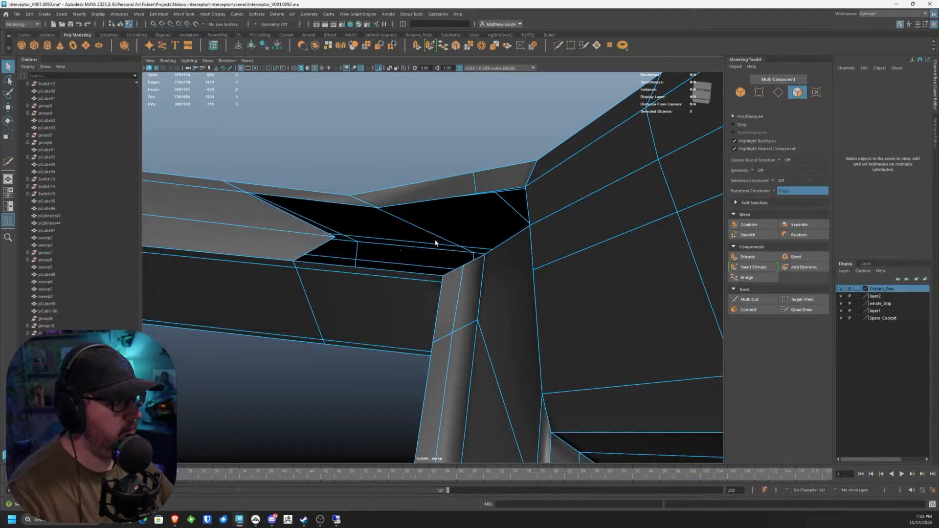
Step: Bridge the border edge of the thin outer strip to the short rail edge across the joint's opening
left_click_drag(434, 241, 371, 277, "alt")
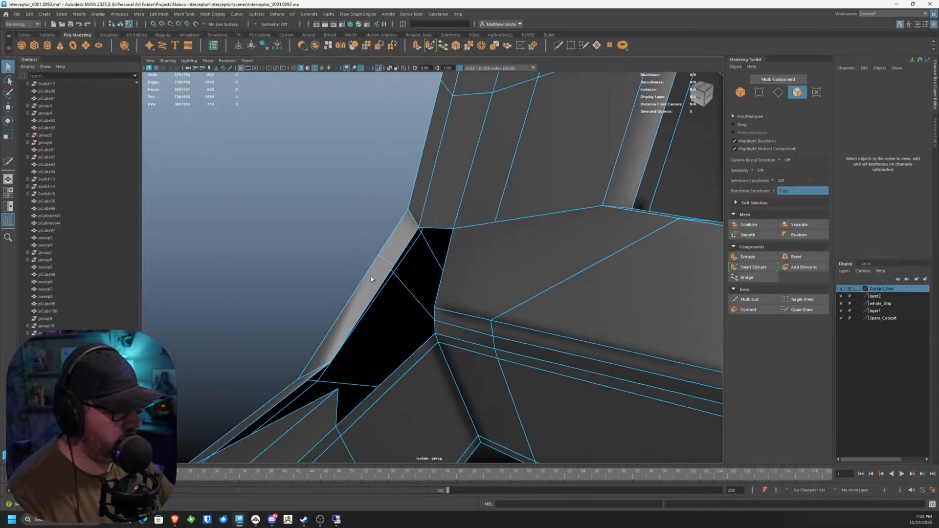
key("F10")
key("F7")
double_click(383, 259)
mouse_move(383, 259)
right_mouse_down()
mouse_move(385, 249)
mouse_move(390, 264)
right_mouse_up()
left_click(339, 230)
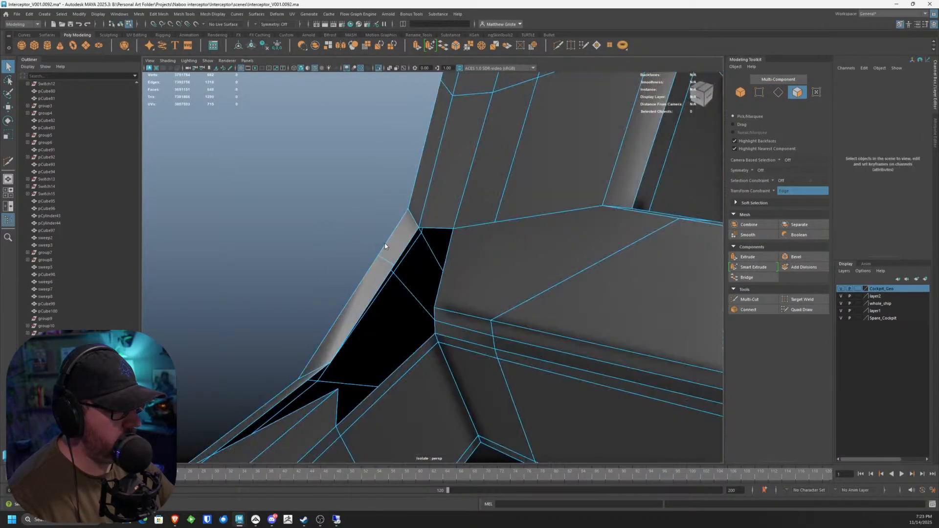
key("F10")
double_click(383, 259)
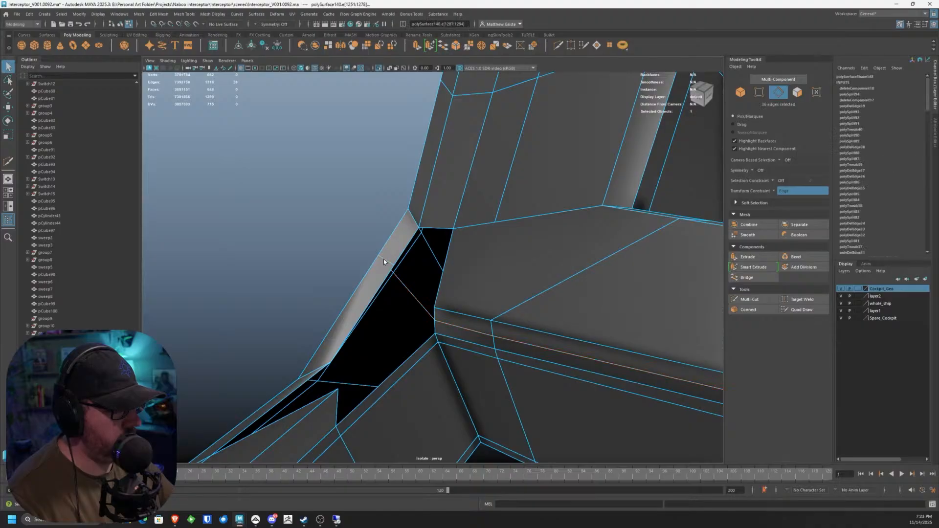
left_click_drag(384, 259, 423, 283, "alt")
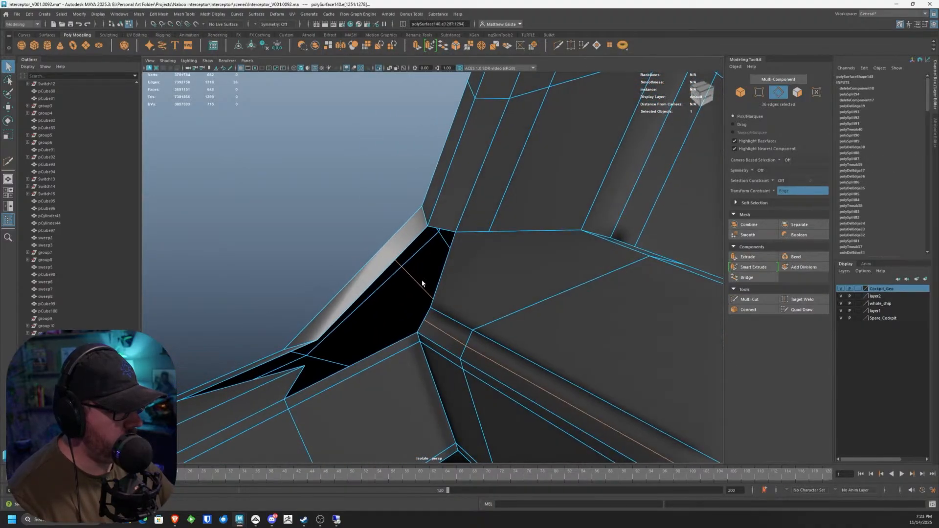
right_click(422, 235)
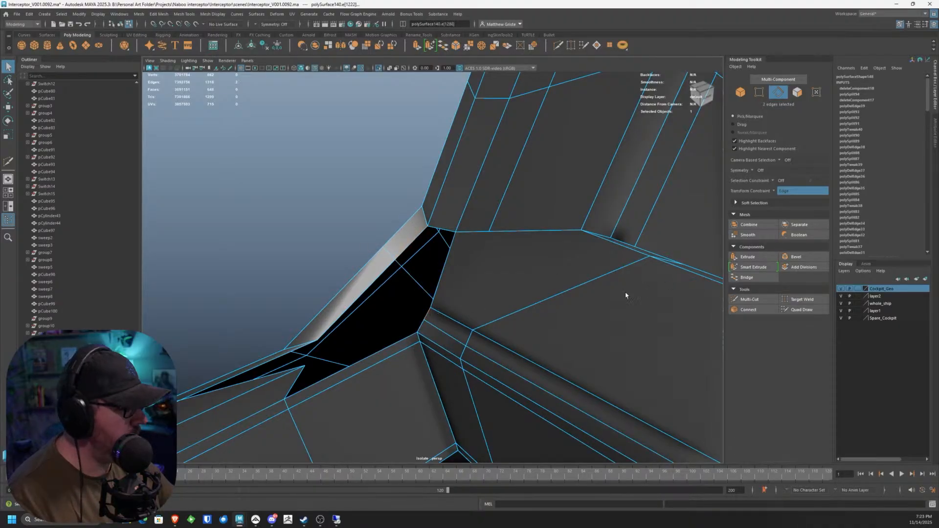
left_click(753, 278)
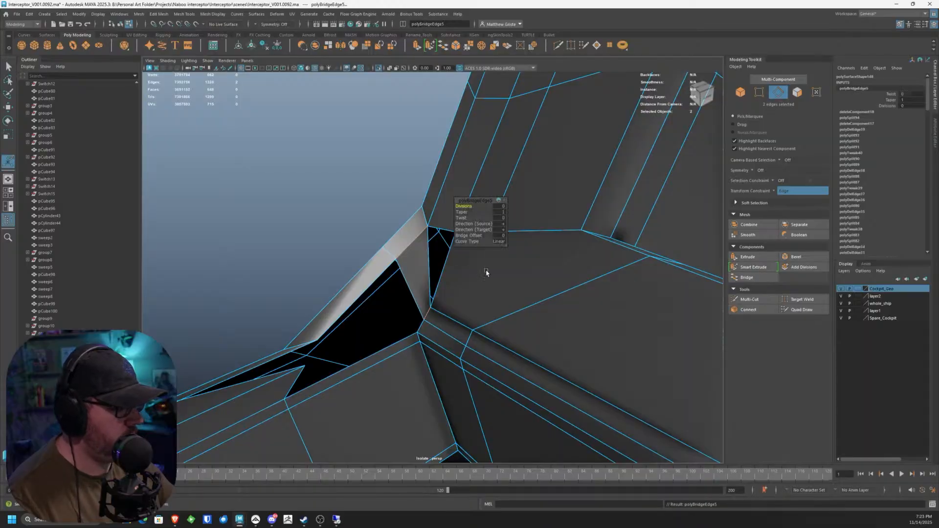
Step: Delete the lengthwise edge line running up the face of the post above the joint
left_click_drag(486, 268, 383, 262, "alt")
right_click_drag(383, 262, 380, 250)
key("q")
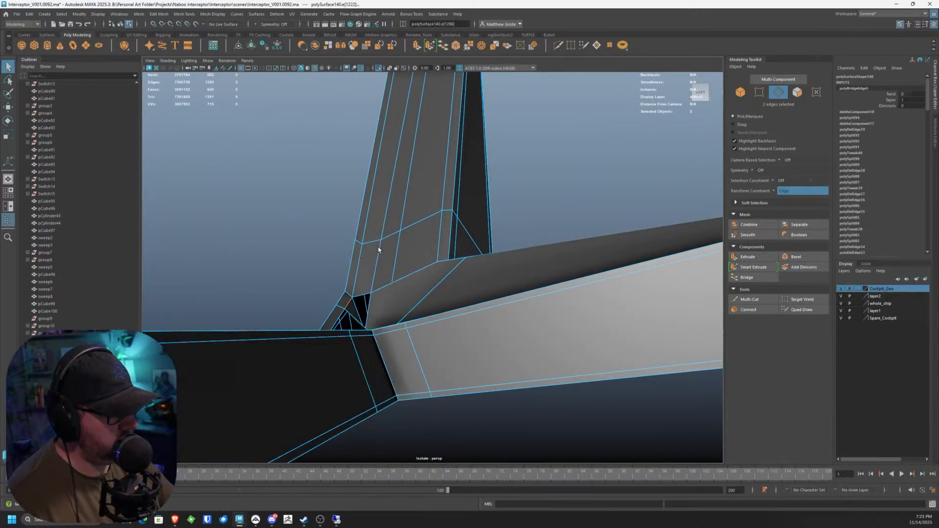
double_click(379, 250)
scroll(379, 250, "down", 3)
key("f")
left_click_drag(425, 181, 433, 145, "alt")
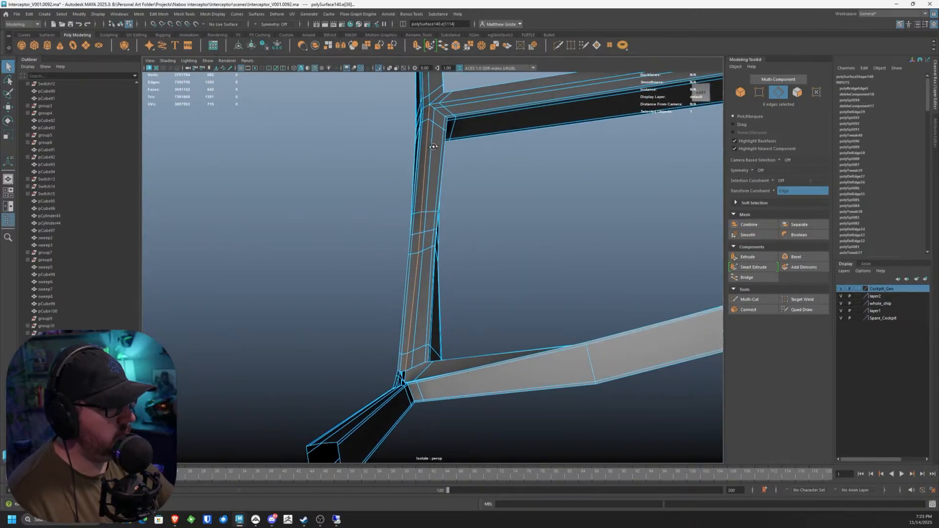
scroll(425, 175, "up", 3)
left_click_drag(395, 282, 403, 255, "alt")
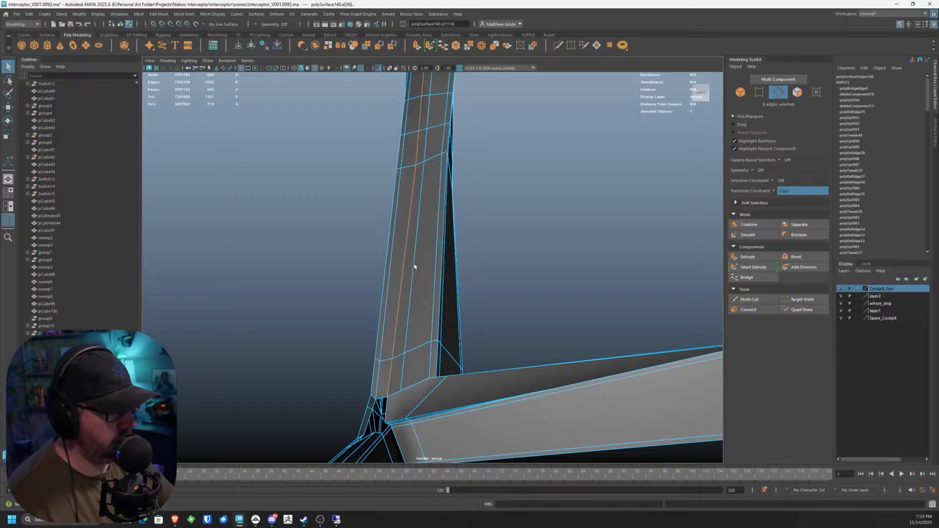
key("Delete")
scroll(415, 264, "down", 3)
scroll(418, 259, "up", 3)
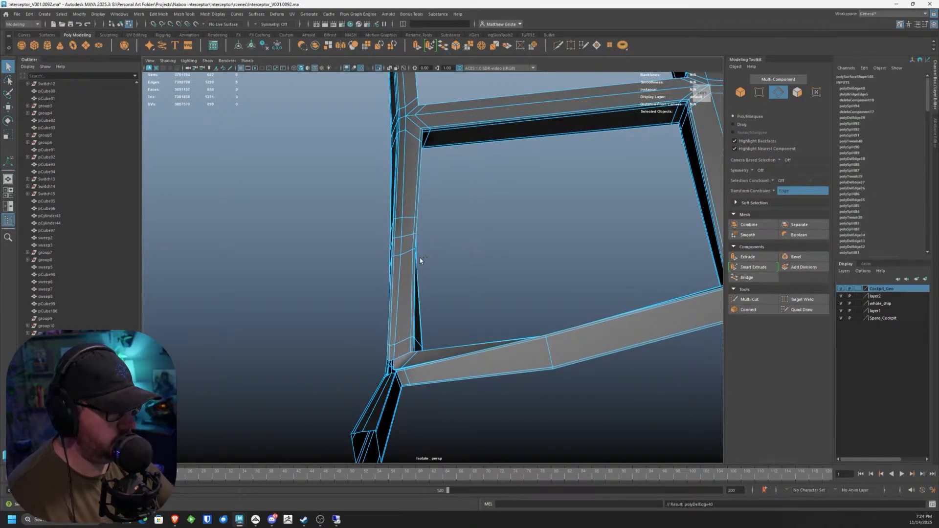
scroll(419, 257, "up", 1)
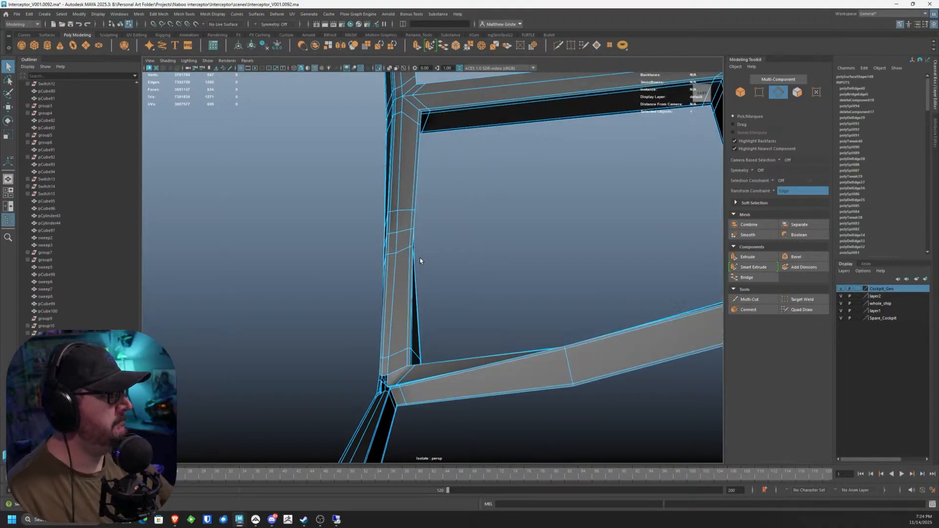
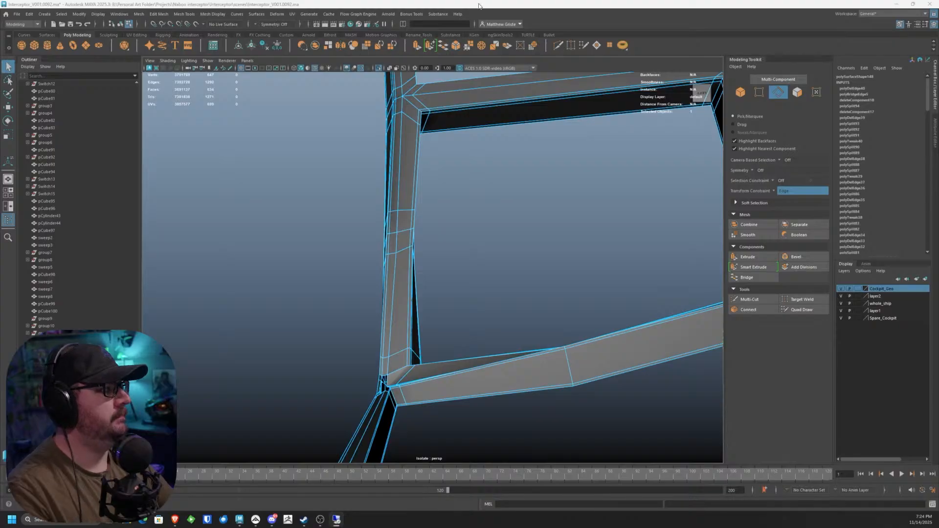
Step: Slide a border vertex of the joint's opening along its connected edge
left_click_drag(514, 260, 470, 281, "alt")
scroll(484, 277, "up", 3)
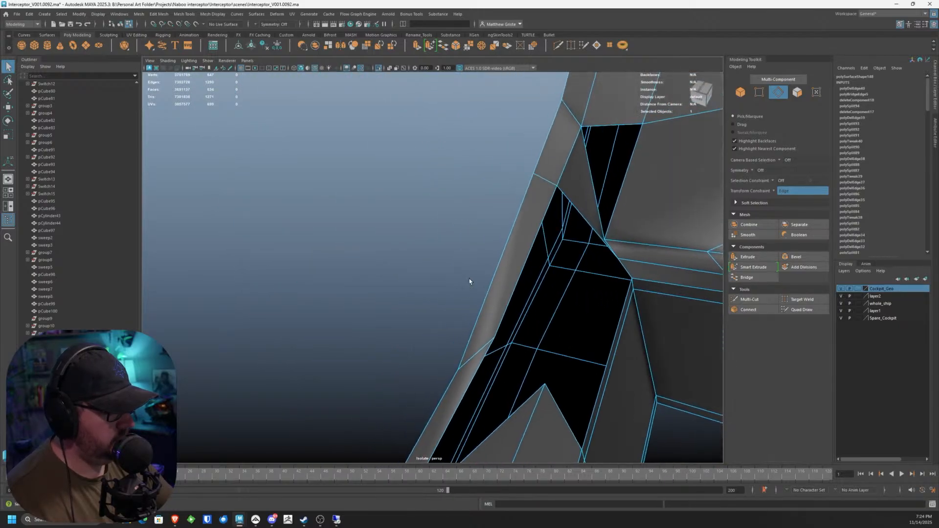
middle_click_drag(602, 230, 514, 255, "alt")
middle_click_drag(372, 295, 454, 226, "alt")
right_click_drag(388, 265, 358, 265)
left_click(368, 259)
key("w")
left_click_drag(386, 264, 405, 260, "ctrl+shift")
middle_click_drag(405, 260, 404, 268, "alt")
left_click_drag(404, 268, 388, 237, "alt")
Step: Delete the remaining inner lengthwise edge line on the same post face above the joint
right_click_drag(365, 241, 365, 206)
double_click(365, 200)
key("f")
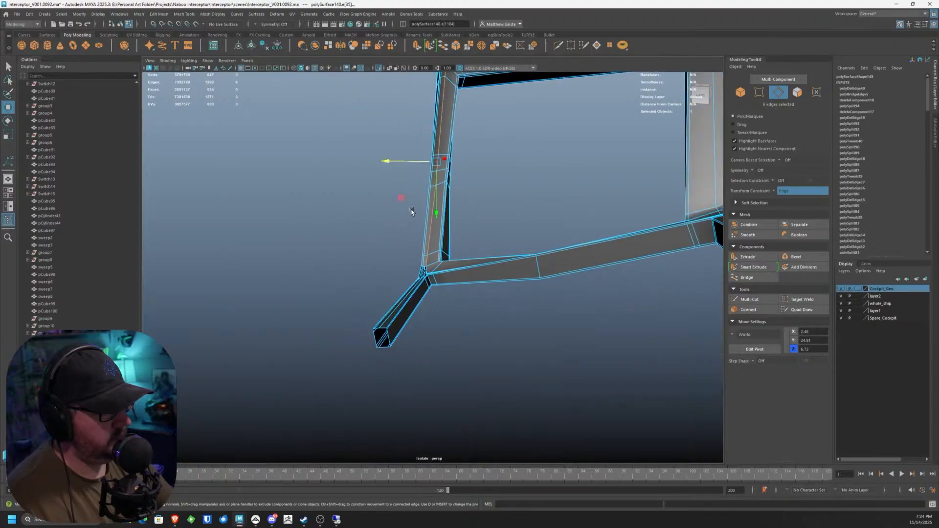
left_click_drag(444, 220, 428, 256, "alt")
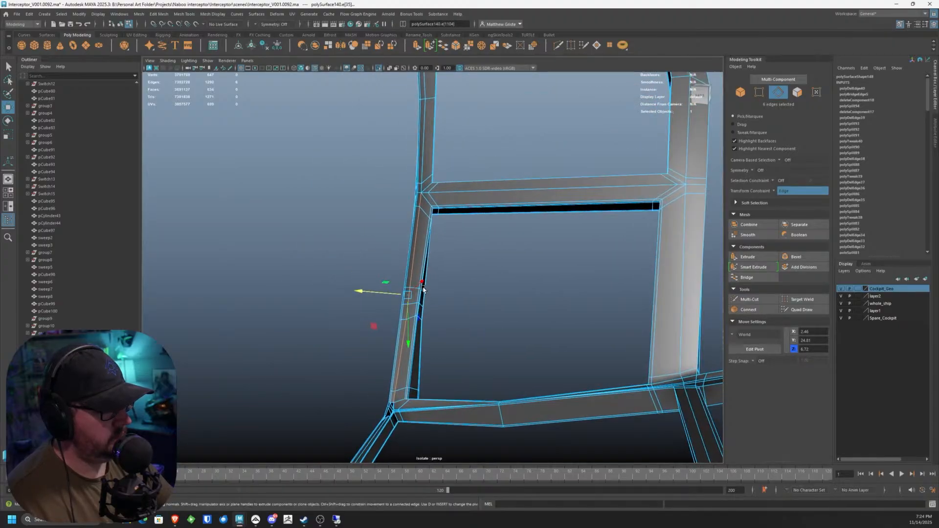
middle_click_drag(427, 274, 477, 190, "alt")
scroll(476, 190, "up", 2)
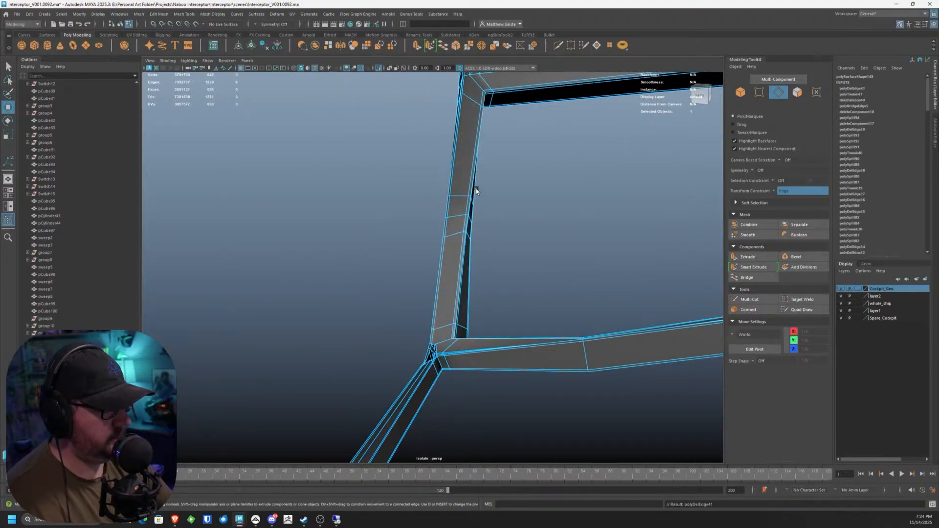
key("Delete")
Step: Target-weld the post's bottom inner vertex onto the neighbouring outer vertex to close the narrow gap above the bridged face
scroll(461, 396, "up", 2)
scroll(461, 396, "up", 1)
middle_click_drag(461, 395, 462, 243, "alt")
scroll(471, 300, "up", 1)
scroll(462, 243, "up", 5)
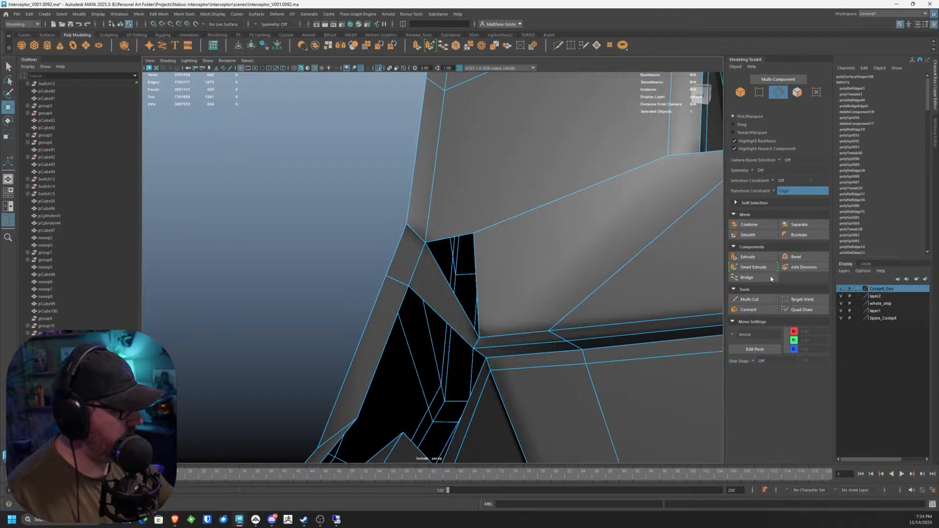
left_click(792, 300)
right_click_drag(484, 237, 475, 234)
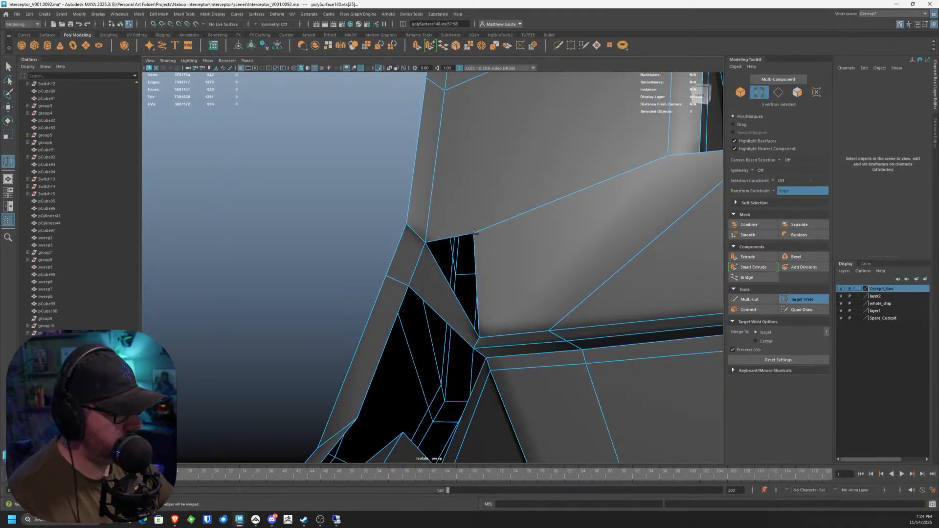
left_click_drag(422, 242, 425, 243)
key("ctrl+z")
left_click_drag(484, 261, 404, 240, "alt")
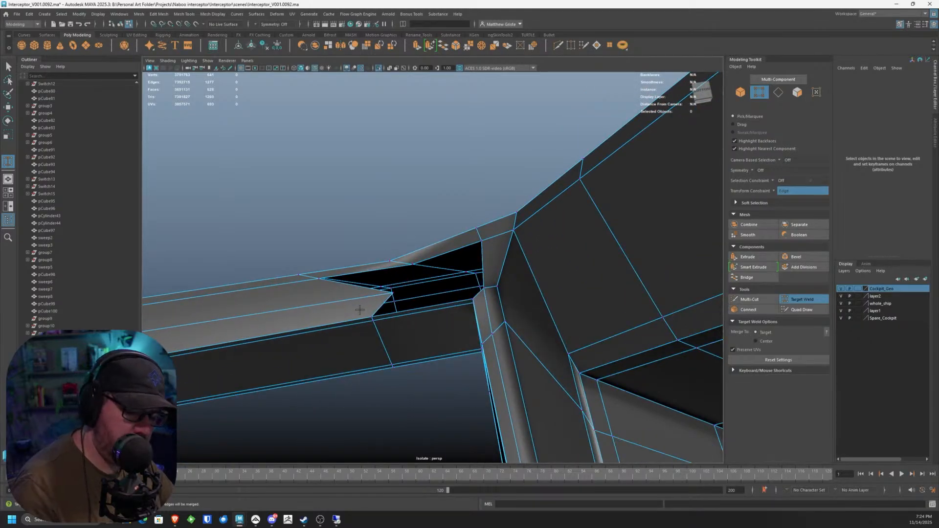
Step: Slide the protruding middle vertex of the rail's open end back along its edge to straighten the cut
key("q")
right_click_drag(366, 304, 368, 283)
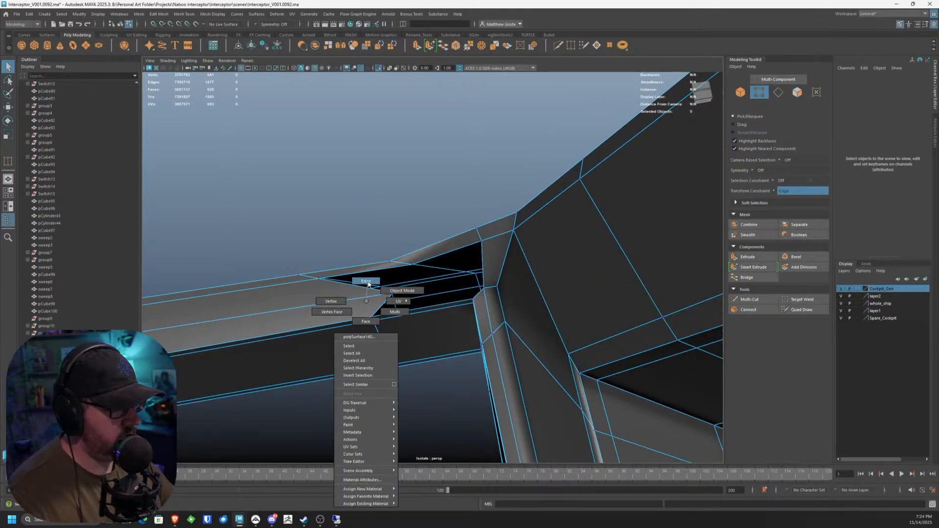
right_click_drag(346, 300, 346, 300)
left_click(393, 292)
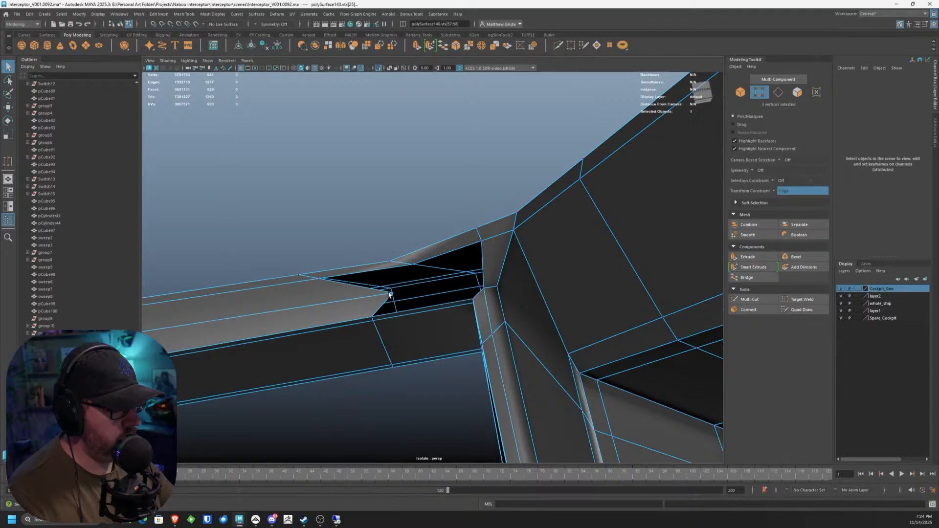
key("w")
left_click_drag(412, 289, 364, 300)
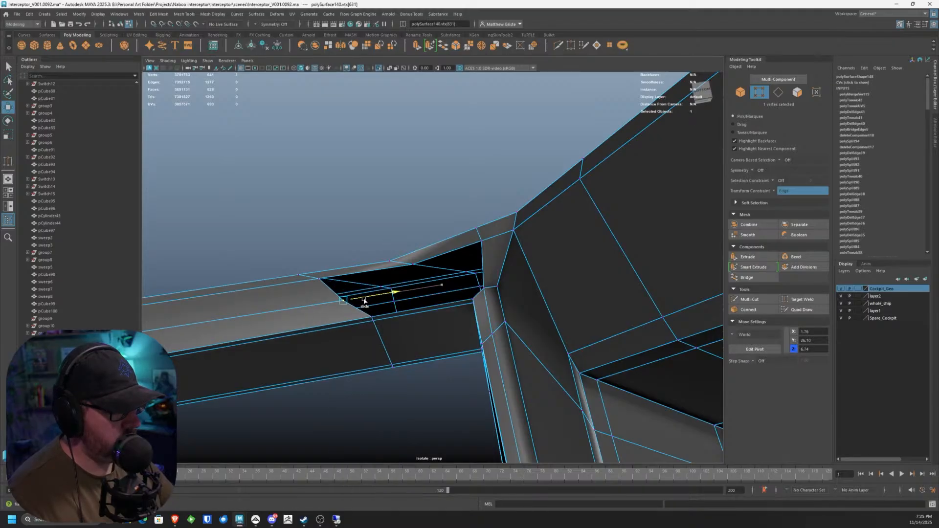
Step: Bridge the two lengthwise border edges on either side of the rail's opening, using 1 division
right_click_drag(368, 278, 367, 255)
left_click_drag(367, 257, 480, 251, "alt")
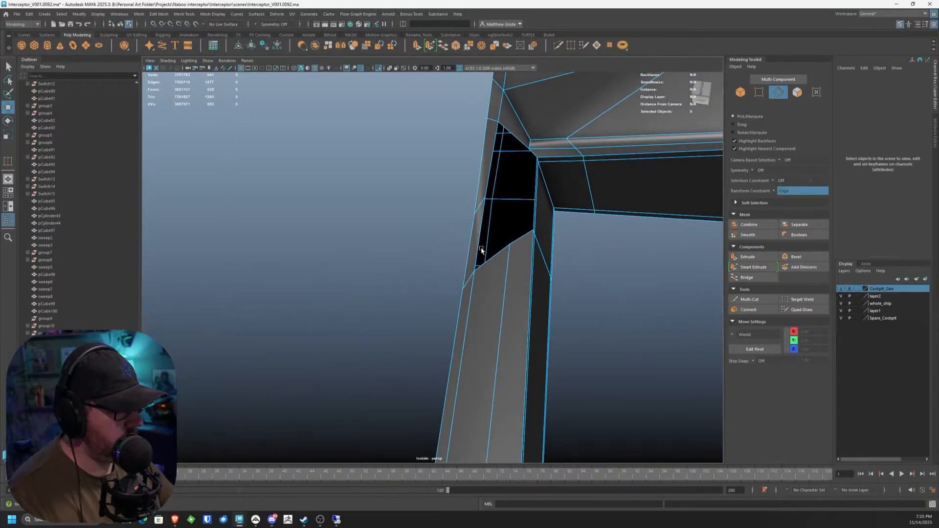
middle_click_drag(528, 222, 473, 259, "alt")
left_click_drag(473, 259, 402, 285, "alt")
left_click(397, 298)
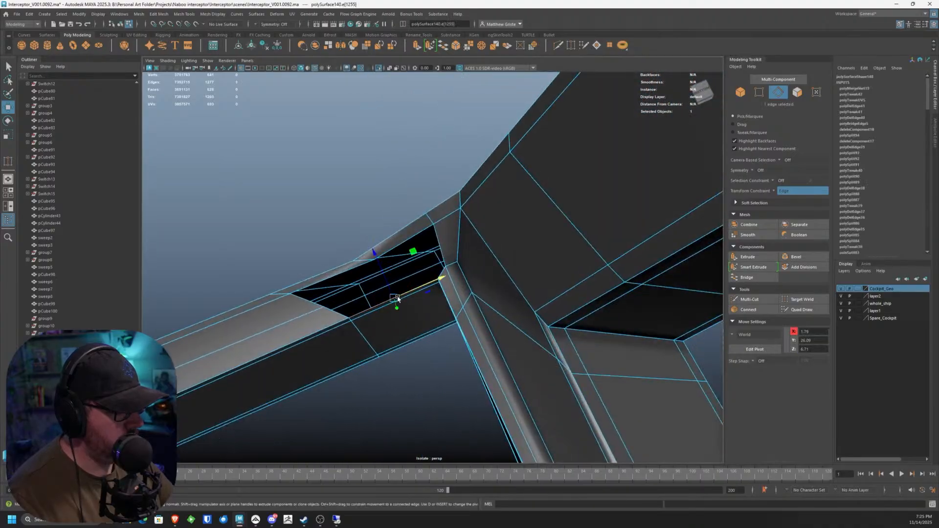
left_click(325, 282, "shift")
left_click(747, 278)
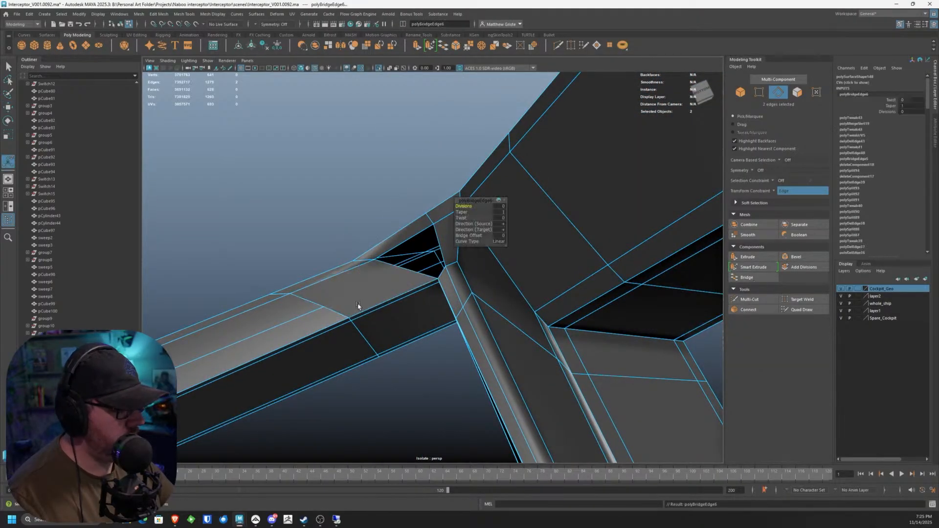
left_click_drag(357, 308, 478, 221, "alt")
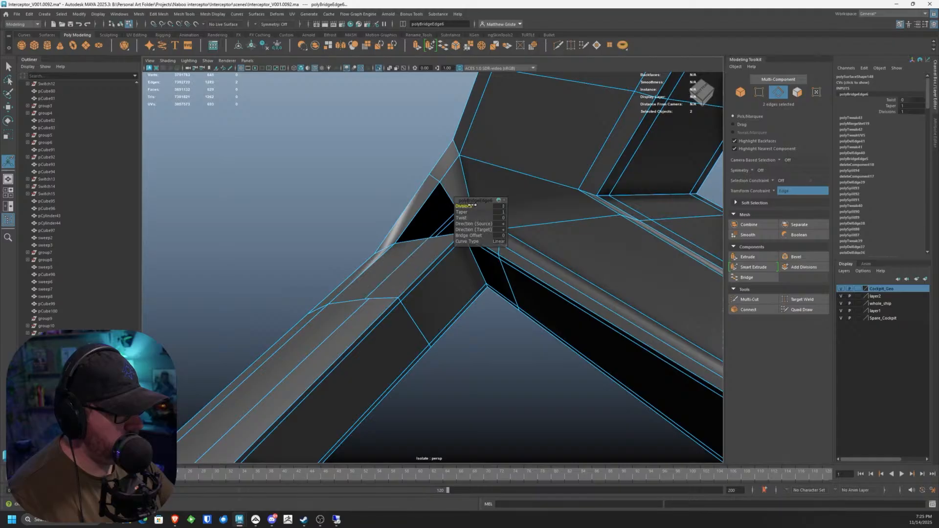
Step: Merge the overlapping vertices where the new bridge's dividing edge meets the cross edge on the rail
left_click_drag(388, 280, 357, 306, "alt")
right_click_drag(357, 306, 337, 308)
left_click(353, 306)
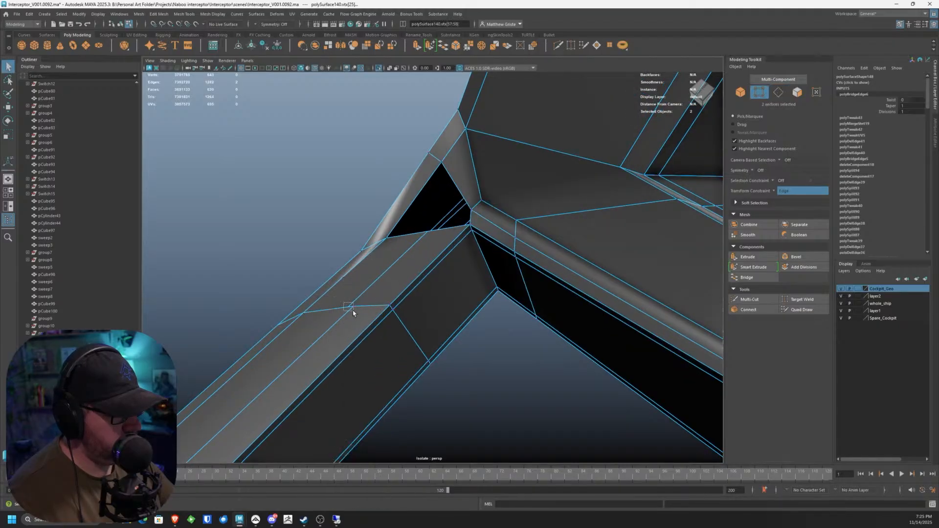
left_click(469, 46)
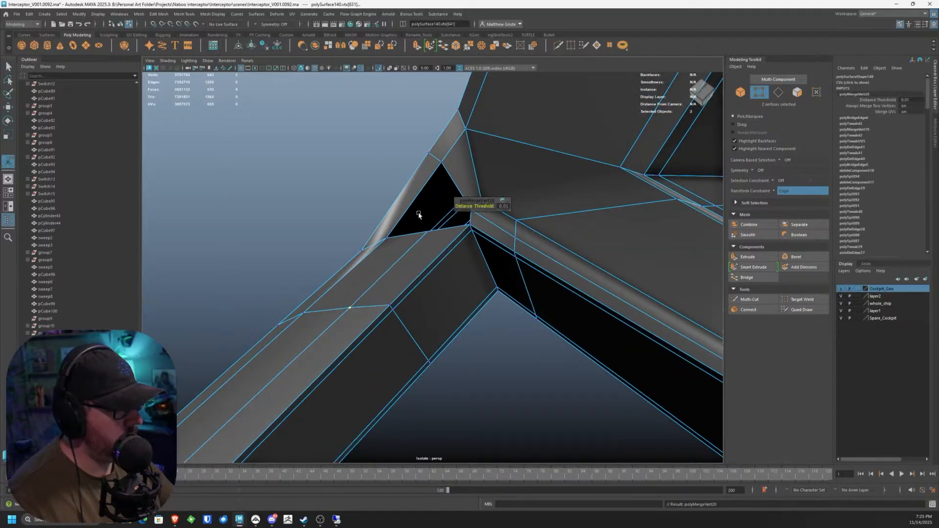
Step: Bridge the two border edges across the triangular opening at the joint's corner, using 1 division
left_click_drag(417, 212, 387, 288, "alt")
scroll(388, 288, "up", 2)
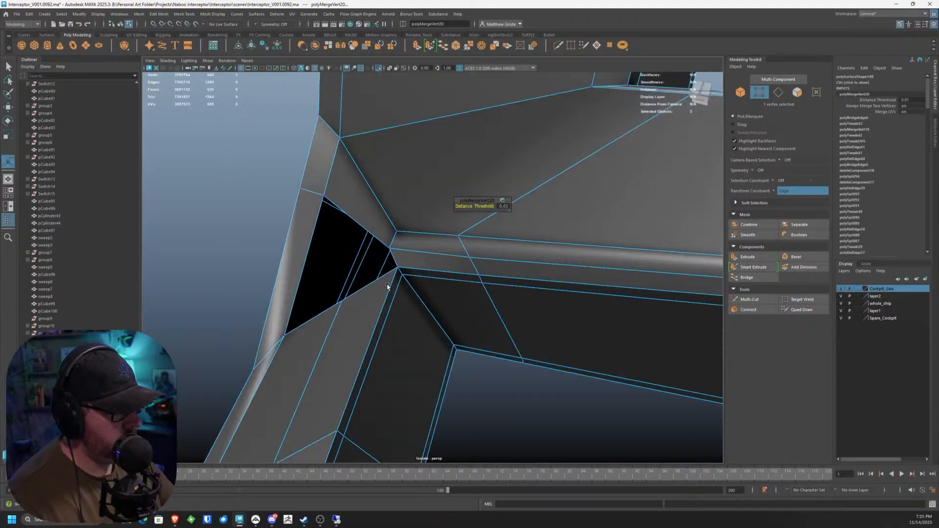
right_click_drag(335, 247, 325, 241)
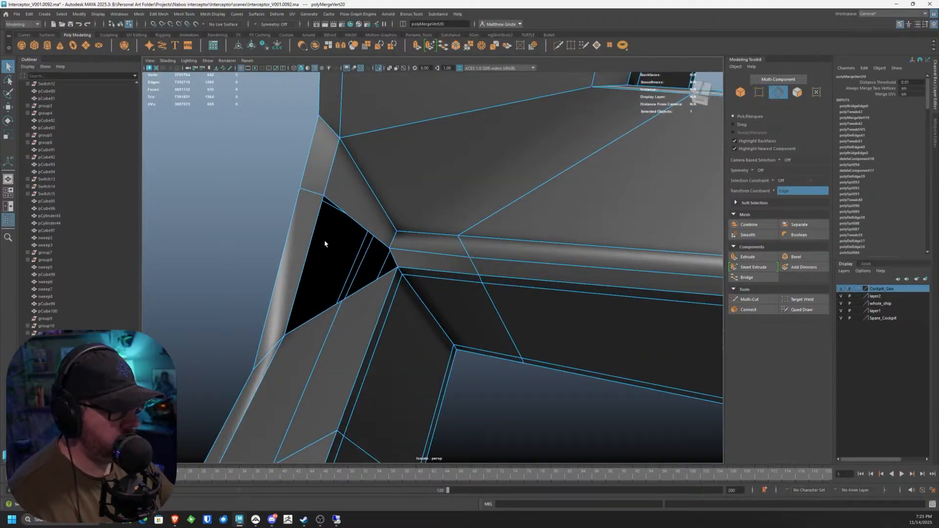
left_click(315, 245)
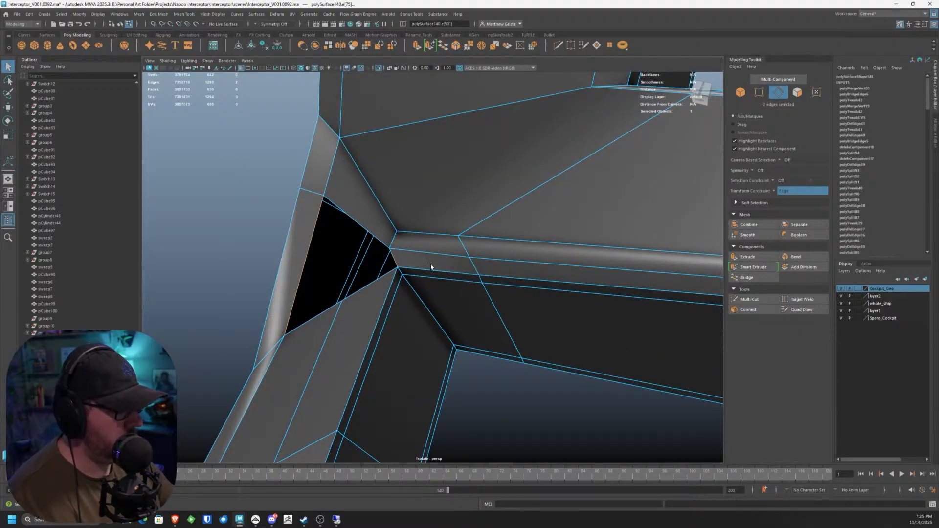
left_click(747, 278)
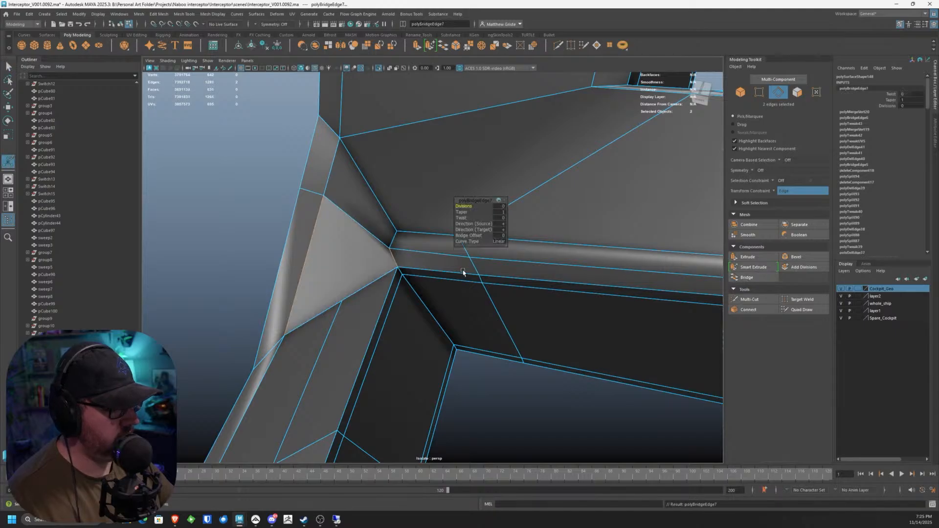
left_click_drag(470, 206, 475, 206)
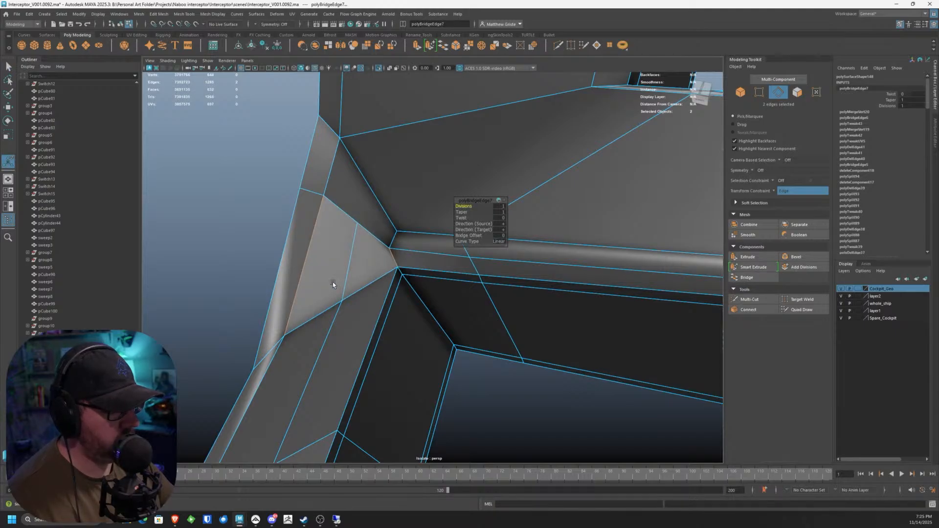
Step: Merge the overlapping vertices where the corner bridge's dividing edge meets the rail's middle edge line
right_click_drag(329, 282, 304, 290)
double_click(345, 300)
left_click_drag(330, 291, 349, 306)
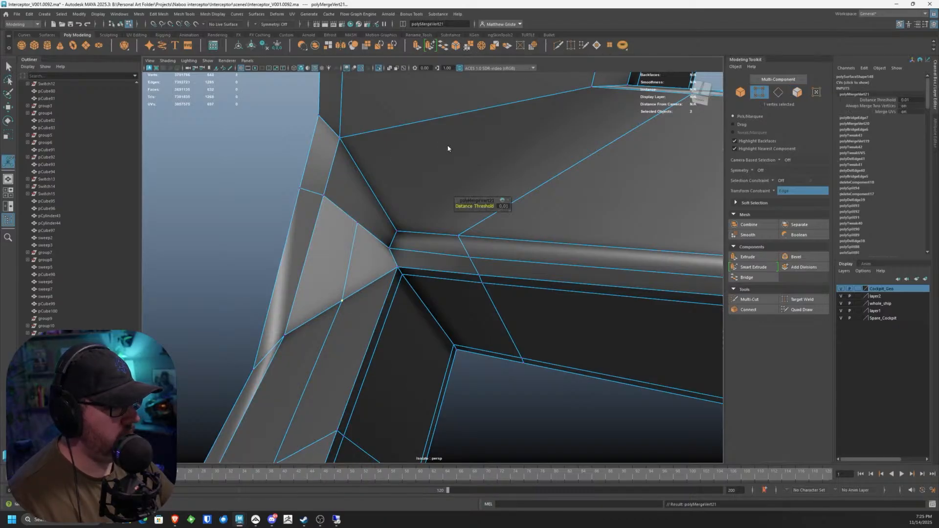
Step: Multi-cut a new edge line down the post's broad face and across the joint to the bridged corner's dividing edge
key("F11")
double_click(367, 252)
left_click_drag(367, 252, 586, 277, "alt")
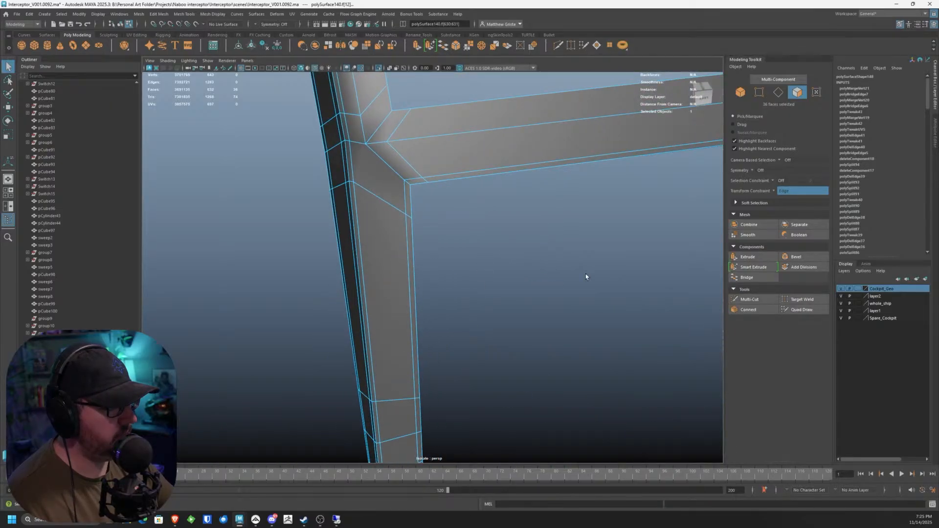
left_click(746, 298)
left_click_drag(377, 176, 317, 303, "alt")
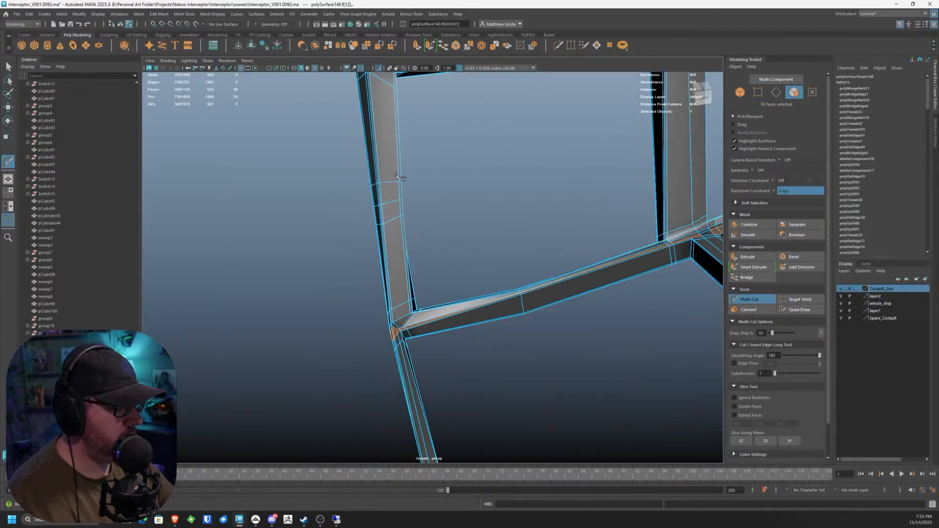
right_click_drag(317, 304, 353, 320, "alt")
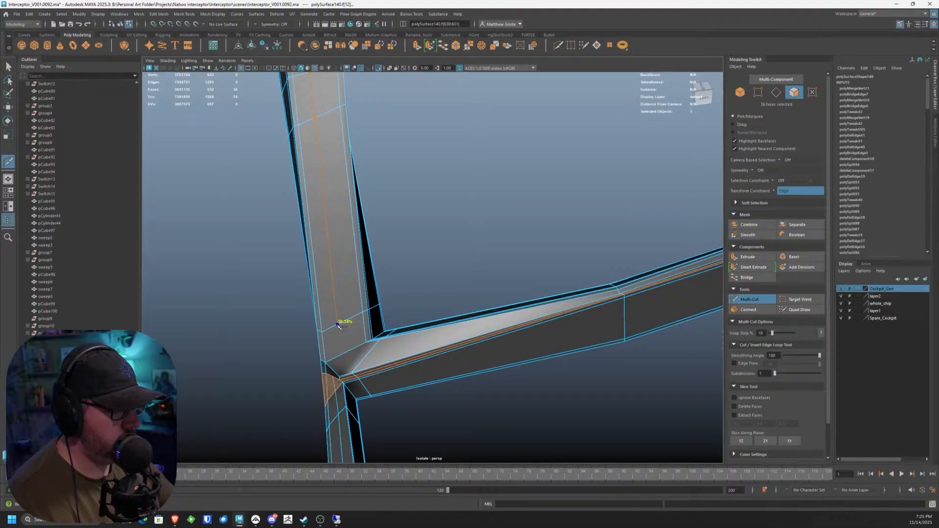
scroll(336, 338, "up", 6)
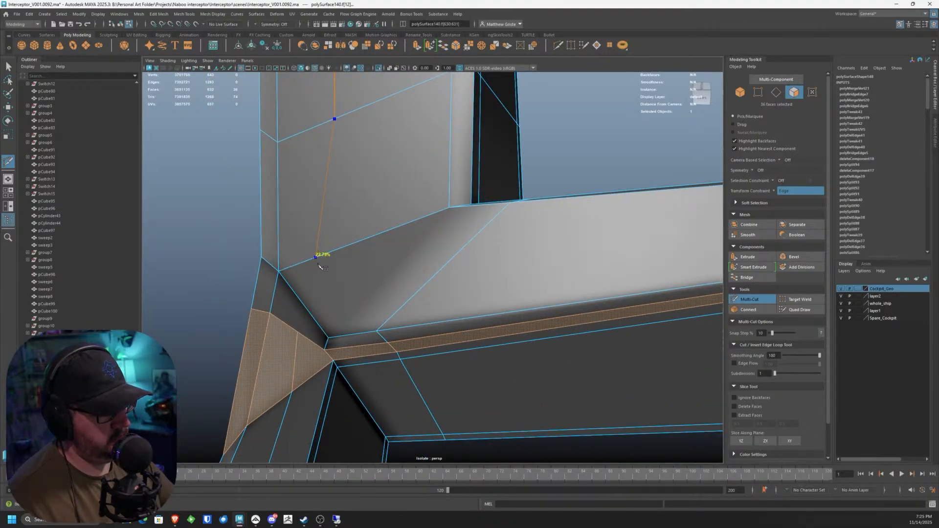
left_click(318, 265)
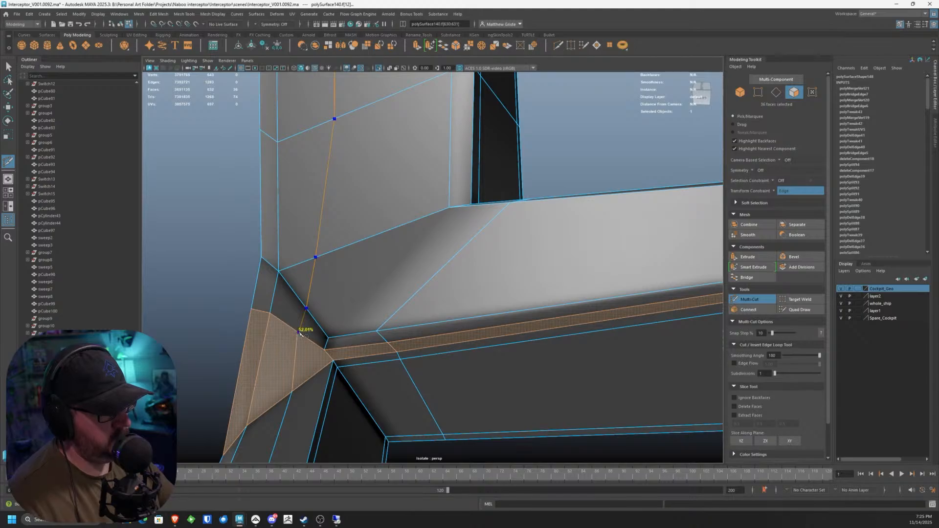
key("Return")
Step: Merge the overlapping vertices where the new cut meets the top of the bridged corner's dividing edge
middle_click_drag(344, 314, 391, 270, "alt")
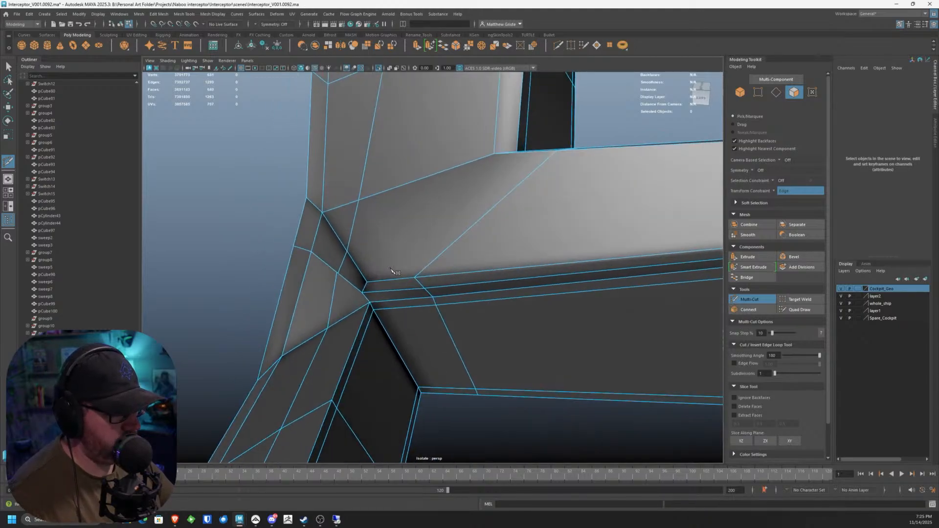
key("q")
right_click_drag(335, 271, 305, 264)
left_click(337, 272)
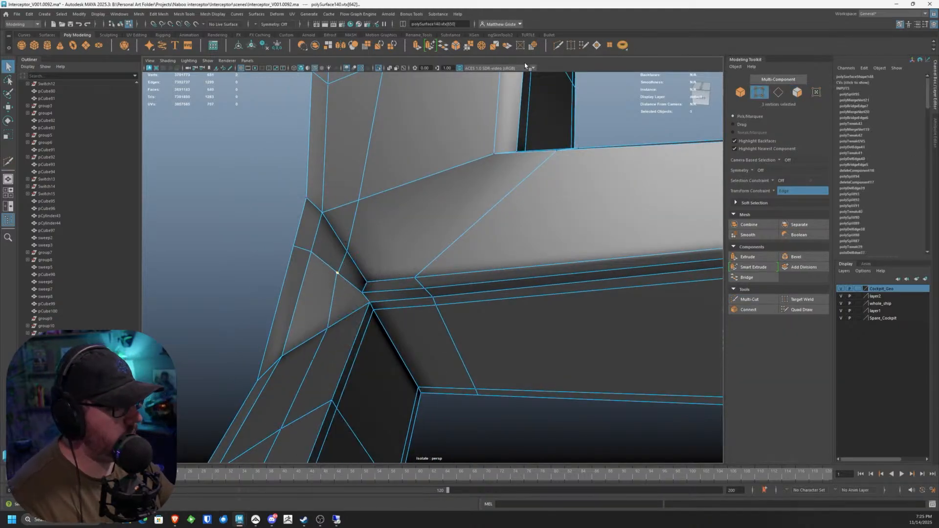
left_click(470, 49)
Step: Nudge the merged vertex and the neighbouring inner corner vertex to even out the edge flow at the joint
middle_click_drag(342, 248, 346, 251, "alt")
key("w")
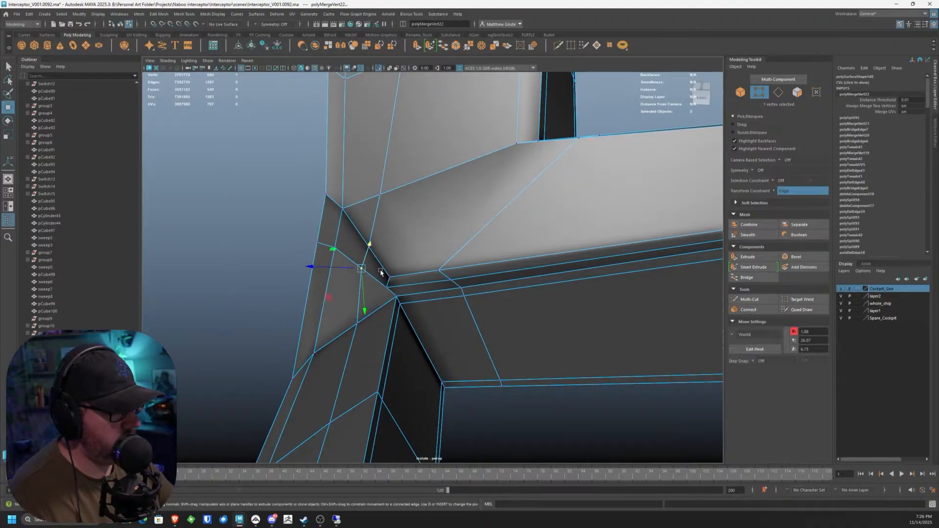
left_click_drag(347, 269, 385, 286)
left_click(390, 289)
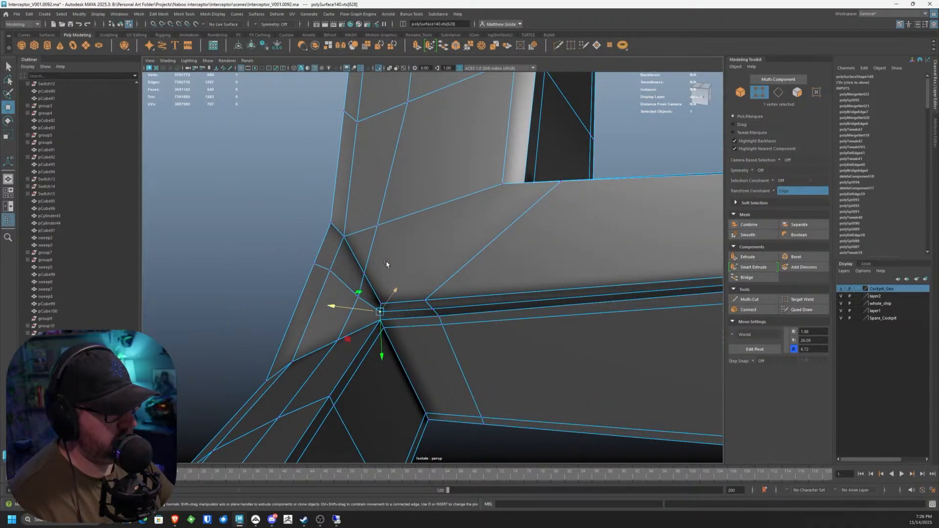
left_click_drag(606, 256, 543, 252, "alt")
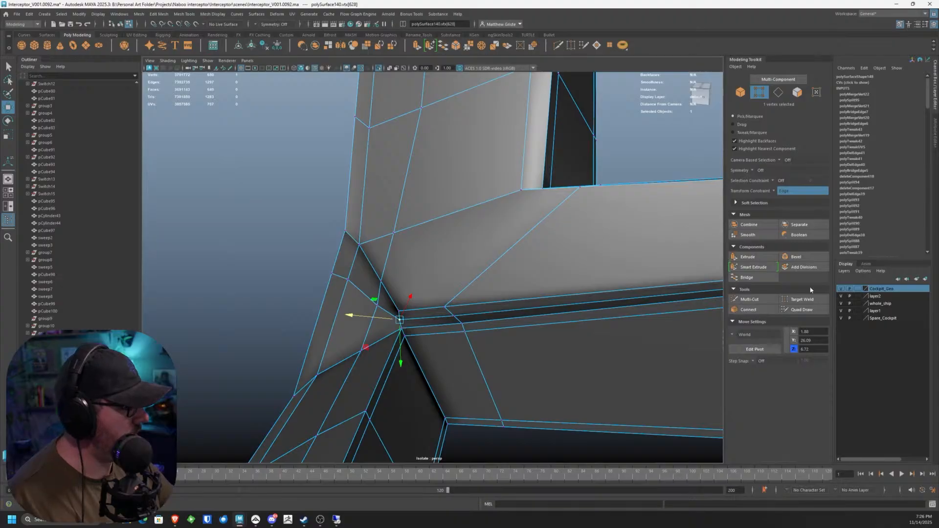
Step: Target-weld the cut's vertex on the post's base edge onto the vertex just below it on the joint's diagonal edge
left_click(802, 299)
right_click_drag(397, 235, 394, 232)
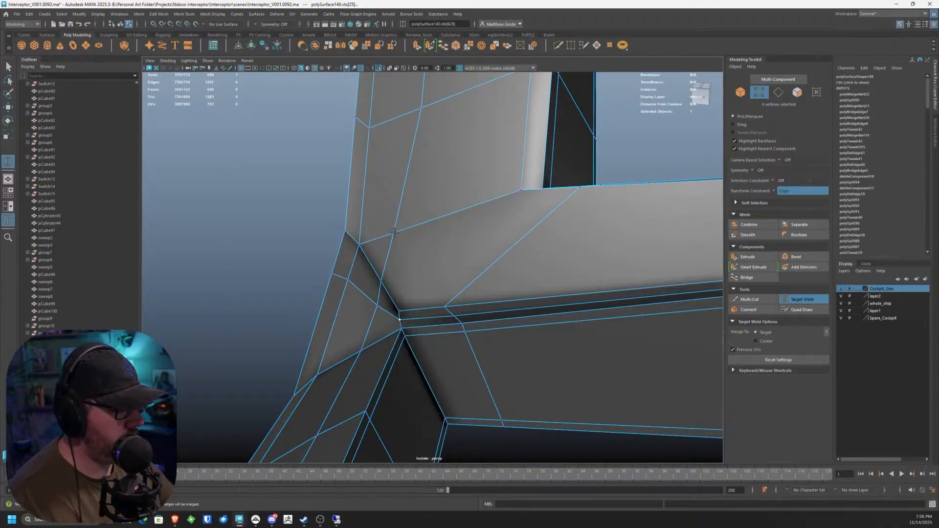
mouse_move(384, 274)
left_mouse_down()
mouse_move(381, 282)
mouse_move(401, 273)
left_mouse_up()
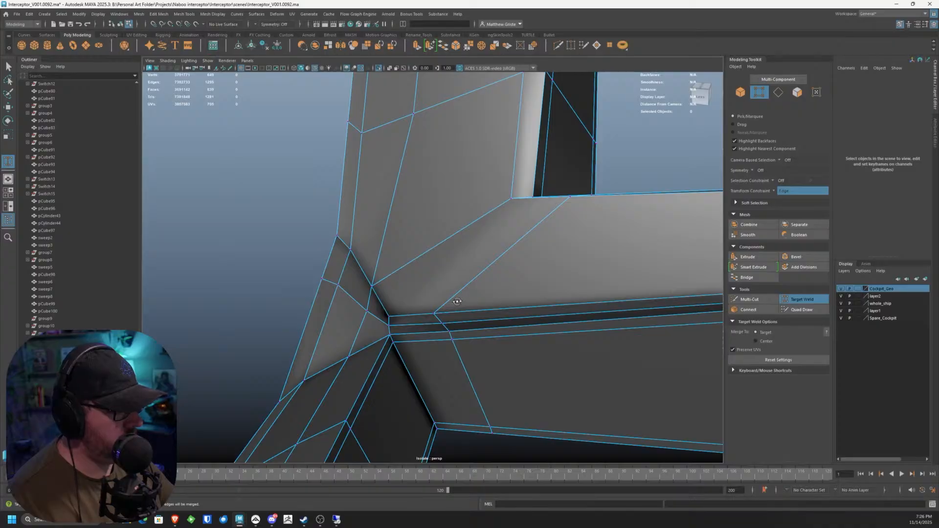
left_click_drag(457, 301, 531, 242, "alt")
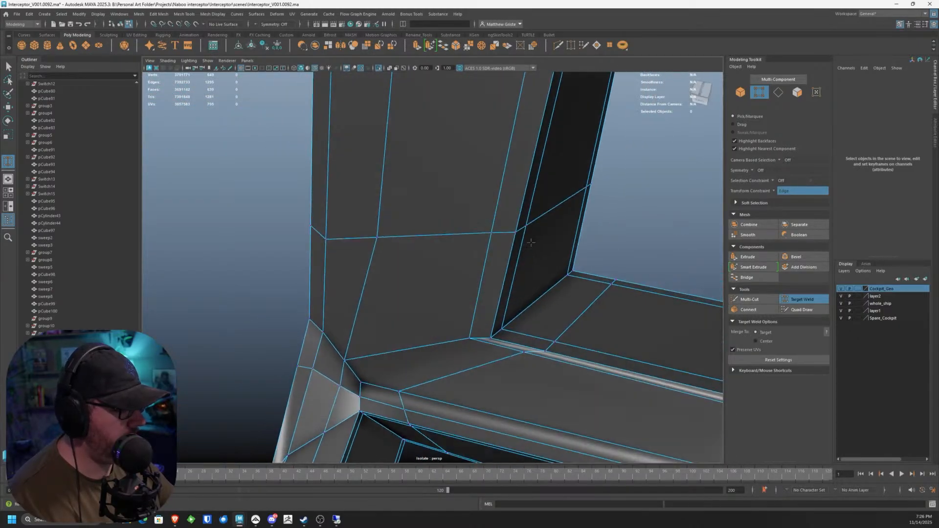
Step: Try to insert an edge loop around the rail beside the post joint
left_click(748, 299)
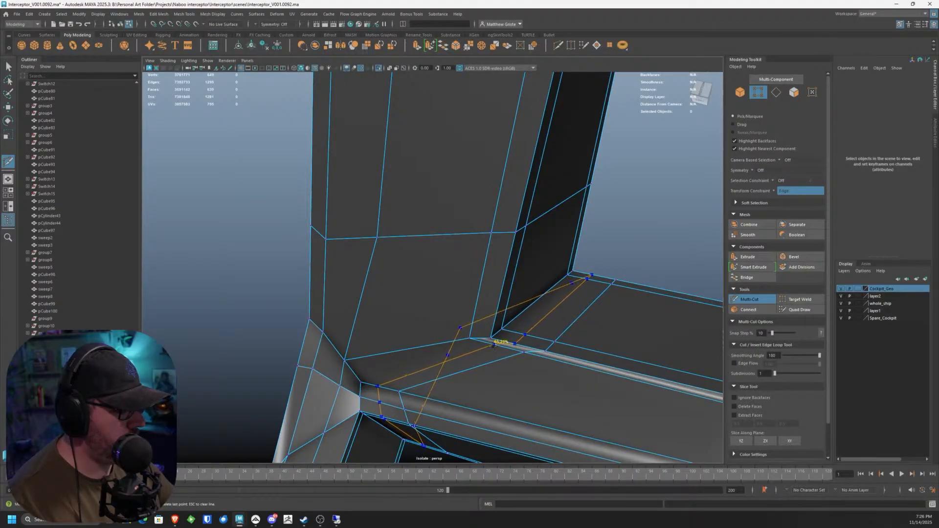
left_click(494, 346, "ctrl")
left_click_drag(494, 361, 499, 347, "alt")
key("ctrl+z")
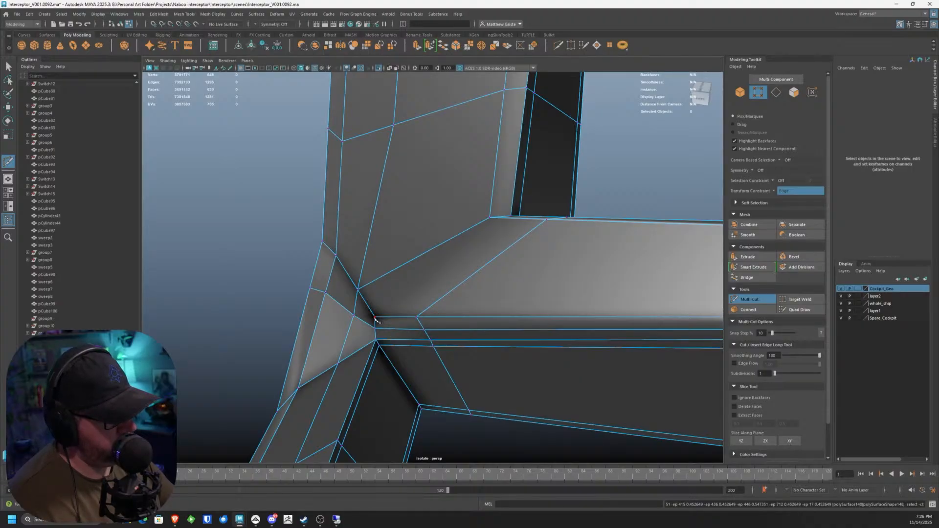
Step: Start a multi-cut at the rail vertex beside the joint and run it up the post's broad face to the crossbar joint
left_click(416, 317)
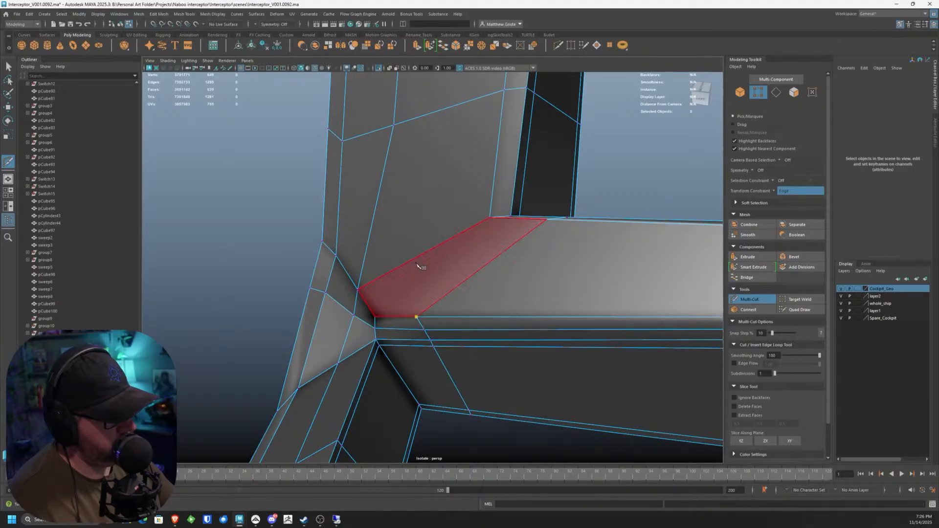
left_click(405, 265)
left_click(425, 115)
scroll(426, 126, "down", 6)
middle_click_drag(426, 126, 403, 258, "alt")
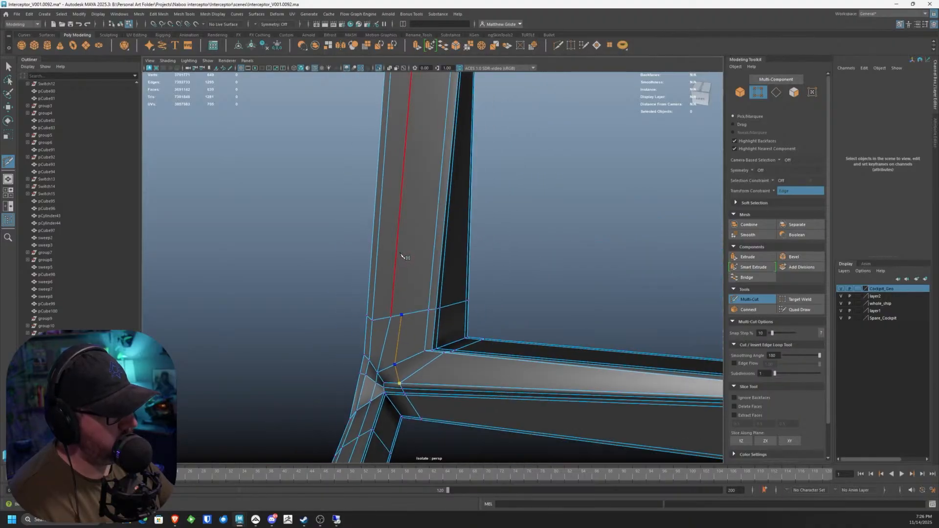
middle_click_drag(402, 81, 403, 310, "alt")
middle_click_drag(411, 151, 383, 343, "alt")
scroll(383, 342, "down", 5)
middle_click_drag(414, 173, 409, 220, "alt")
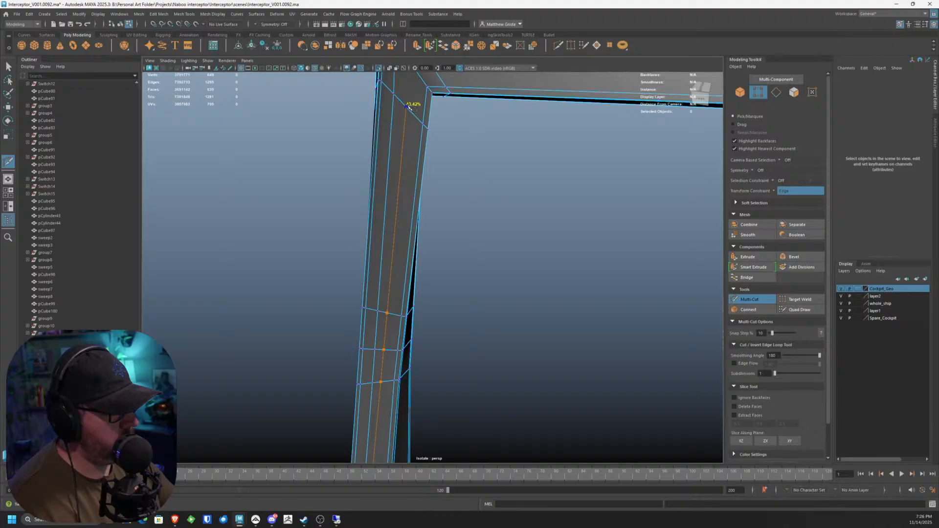
middle_click_drag(409, 105, 393, 169, "alt")
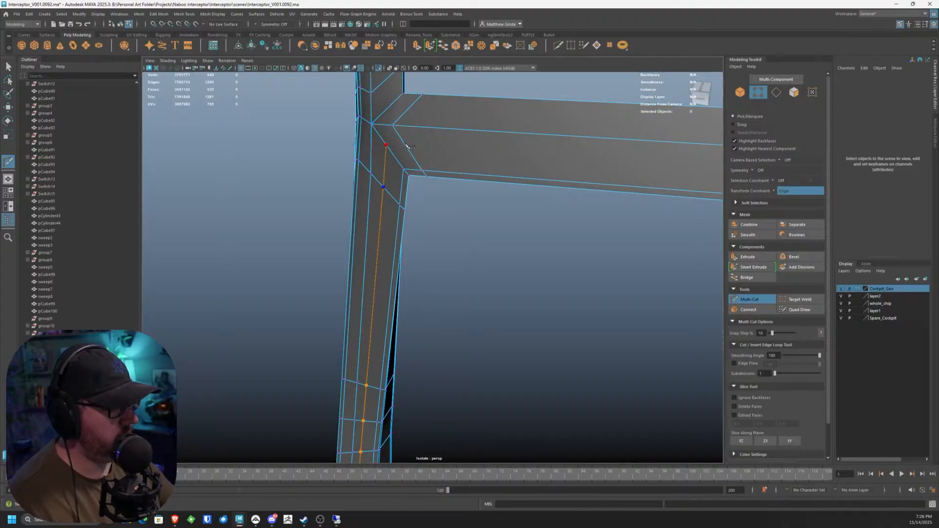
Step: Continue the multi-cut lengthwise along the lower half of the crossbar's face to the opposite post's joint
scroll(648, 182, "down", 5)
left_click_drag(648, 182, 611, 225, "alt")
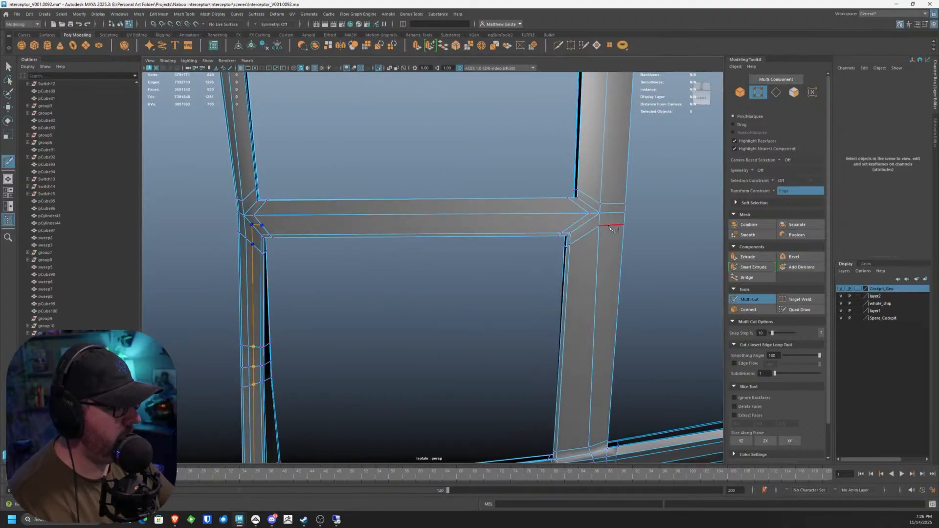
middle_click_drag(612, 225, 523, 228, "alt")
scroll(541, 233, "up", 2)
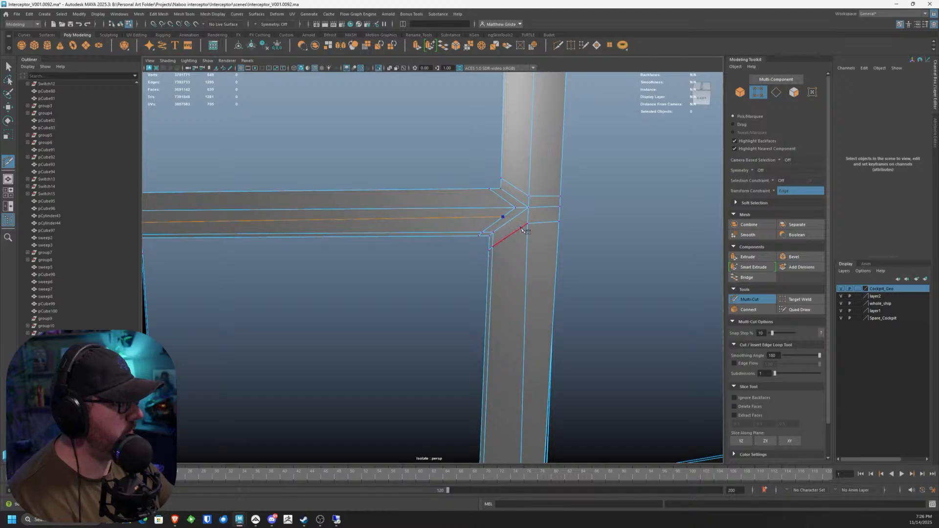
scroll(523, 230, "up", 2)
scroll(489, 186, "up", 2)
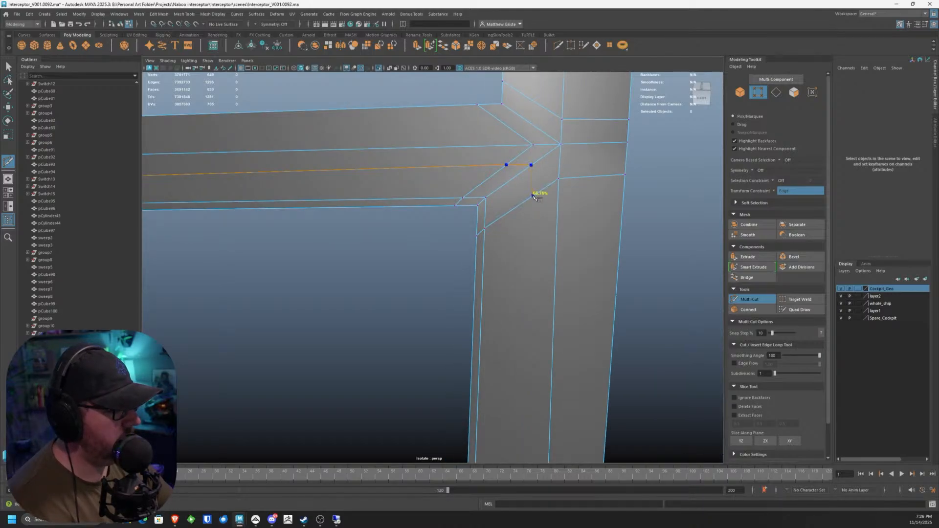
Step: Carry the multi-cut down the opposite post's face to the vertex on the lower rail joint and commit the cut
scroll(533, 196, "down", 5)
left_click_drag(533, 195, 451, 216, "alt")
scroll(450, 216, "up", 2)
scroll(476, 187, "up", 2)
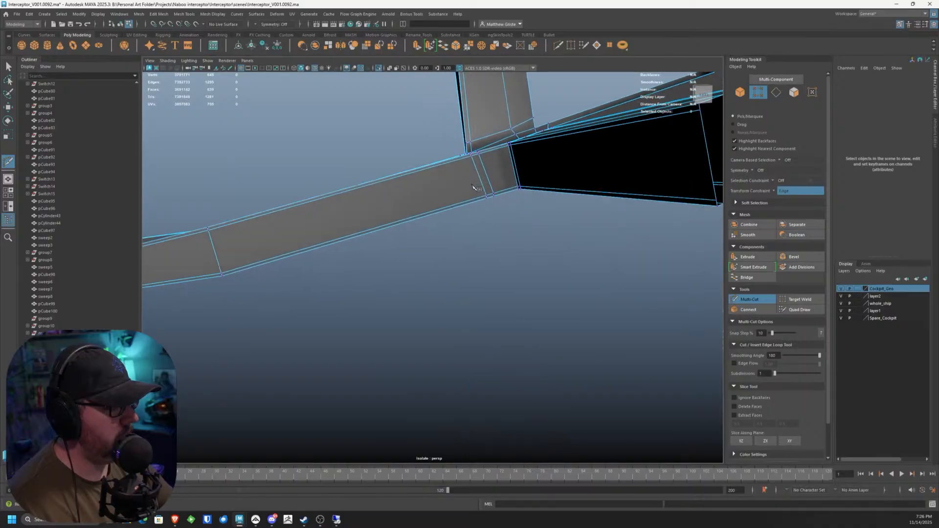
left_click_drag(474, 187, 495, 232, "alt")
left_click(467, 289)
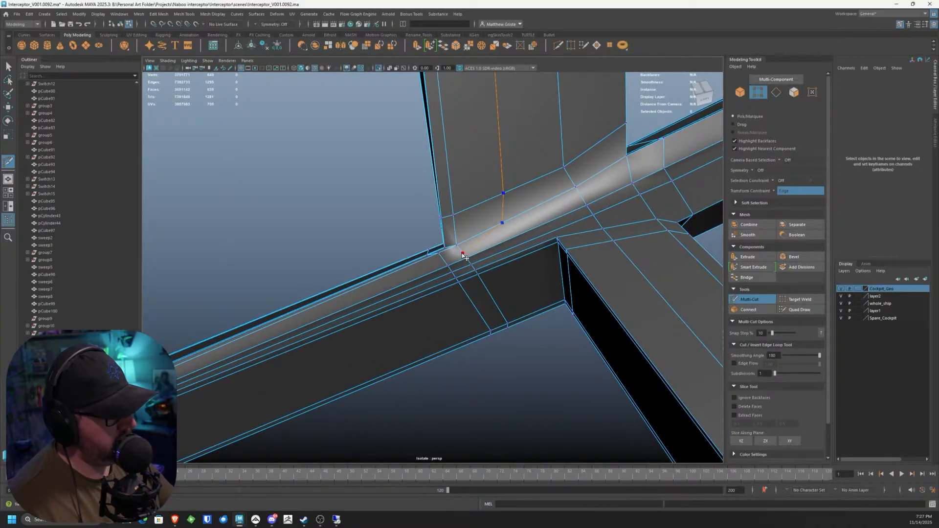
left_click_drag(446, 265, 473, 313, "alt")
scroll(472, 289, "up", 2)
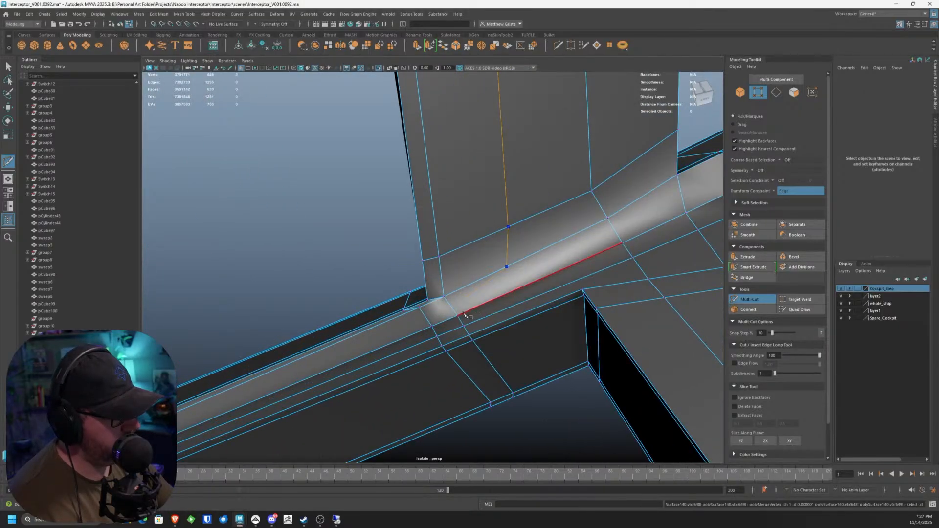
key("Return")
Step: Turn on smooth mesh preview for the canopy frame and examine its rebuilt joints
left_click_drag(530, 270, 449, 305, "alt")
key("q")
key("3")
scroll(471, 294, "down", 5)
middle_click_drag(406, 302, 499, 281, "alt")
left_click(529, 252)
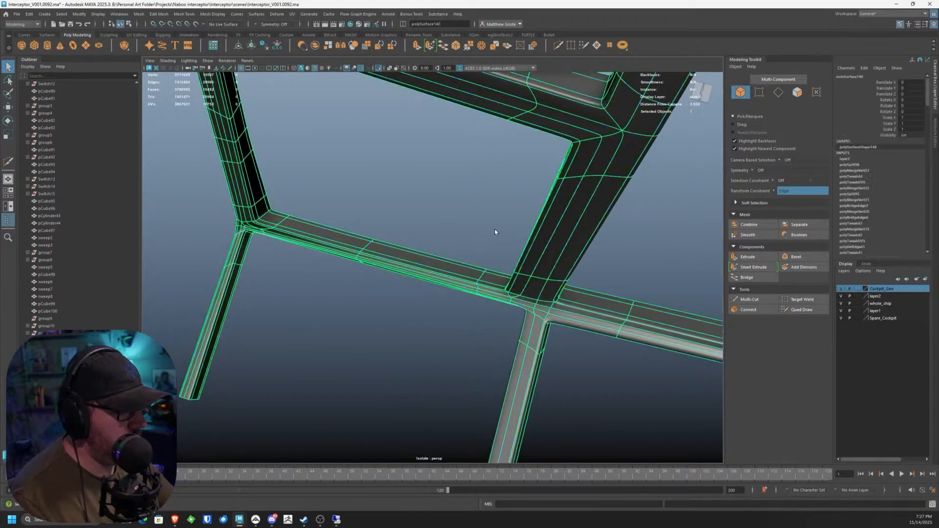
left_click_drag(494, 228, 256, 156, "alt")
scroll(504, 227, "down", 4)
left_click(479, 296)
scroll(478, 299, "up", 4)
Step: Turn off the isolated view to show the whole ship and select the canopy frame over the cockpit
left_click(201, 69)
mouse_move(254, 76)
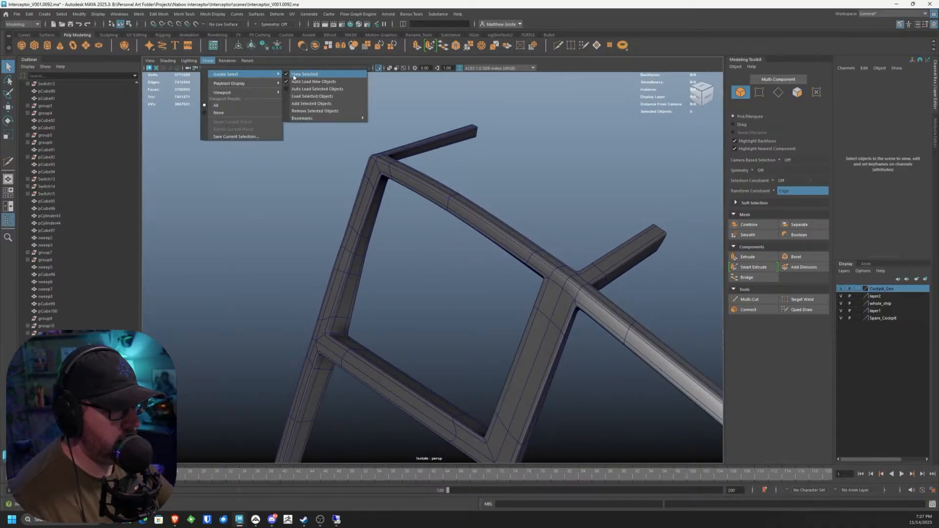
left_click(318, 77)
mouse_move(333, 161)
left_mouse_down("alt")
mouse_move(360, 177)
mouse_move(463, 153)
mouse_move(478, 199)
mouse_move(374, 129)
mouse_move(374, 162)
mouse_move(404, 181)
mouse_move(420, 232)
mouse_move(417, 261)
mouse_move(366, 248)
mouse_move(415, 322)
mouse_move(435, 303)
mouse_move(565, 321)
mouse_move(455, 318)
mouse_move(456, 210)
mouse_move(518, 212)
mouse_move(563, 172)
mouse_move(431, 228)
left_mouse_up("alt")
left_click(309, 70)
left_click(416, 322)
scroll(432, 228, "up", 3)
left_click(439, 235)
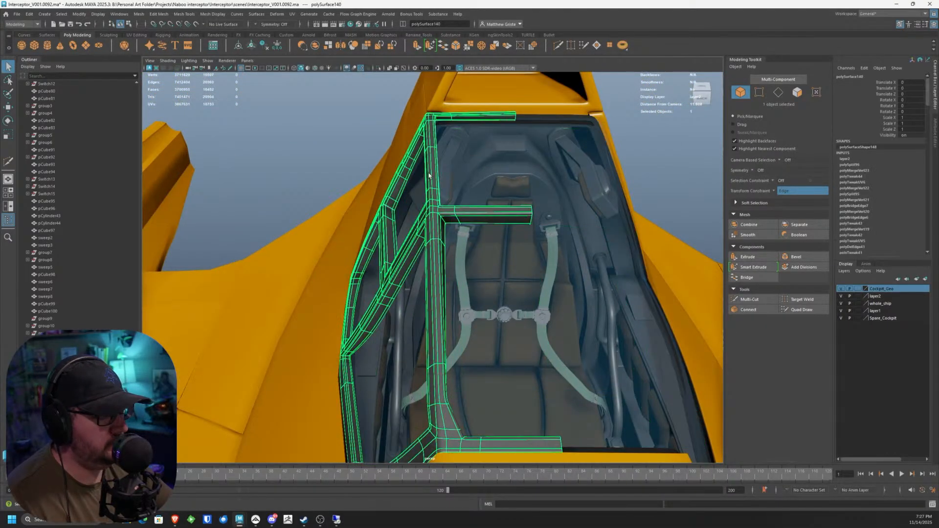
Step: Select the ship's cockpit and central hull objects together and open the file commands
key("f")
scroll(380, 193, "down", 5)
left_click_drag(665, 134, 317, 400)
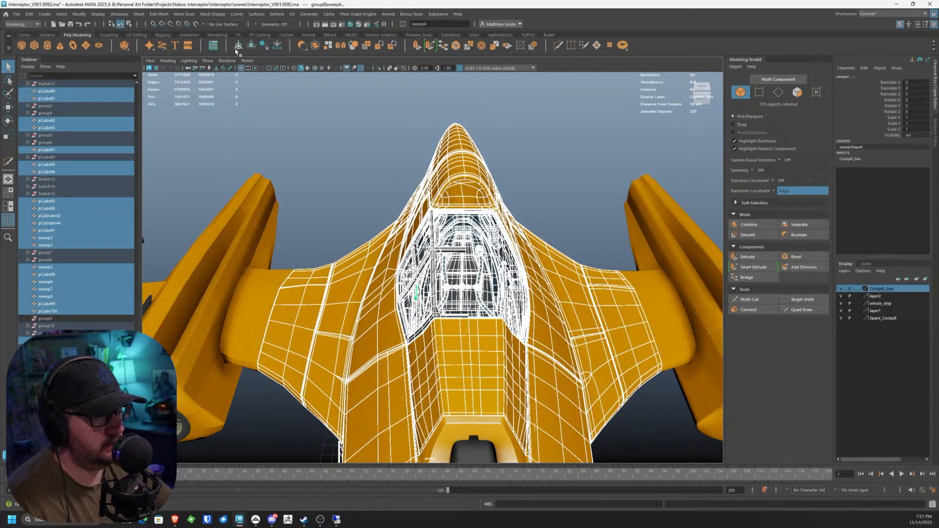
left_click(17, 14)
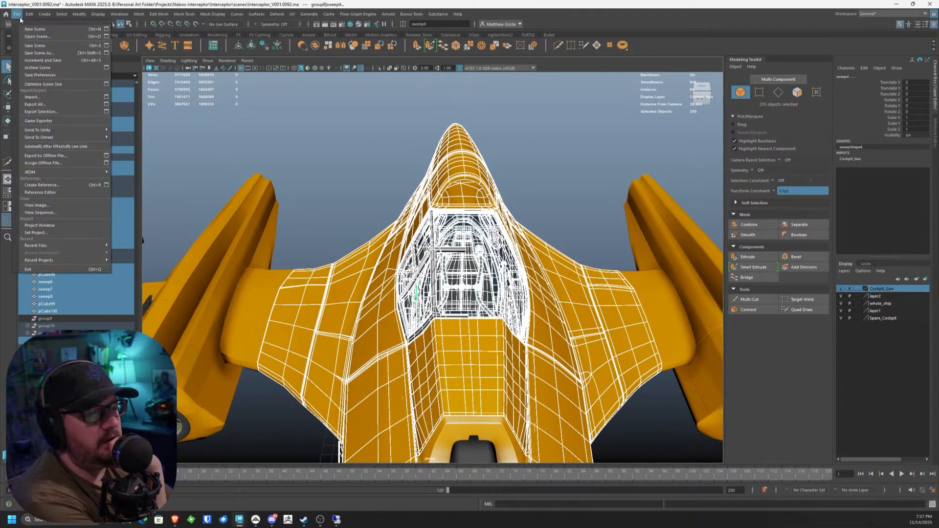
Step: Save an incremented version of the scene and mirror the half canopy frame across the world X axis
left_click(43, 59)
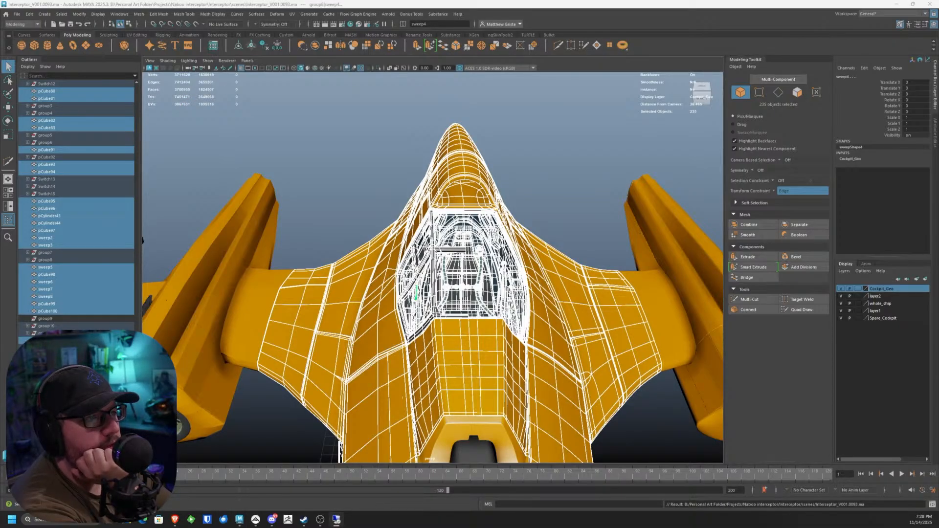
scroll(428, 169, "up", 5)
left_click(431, 215)
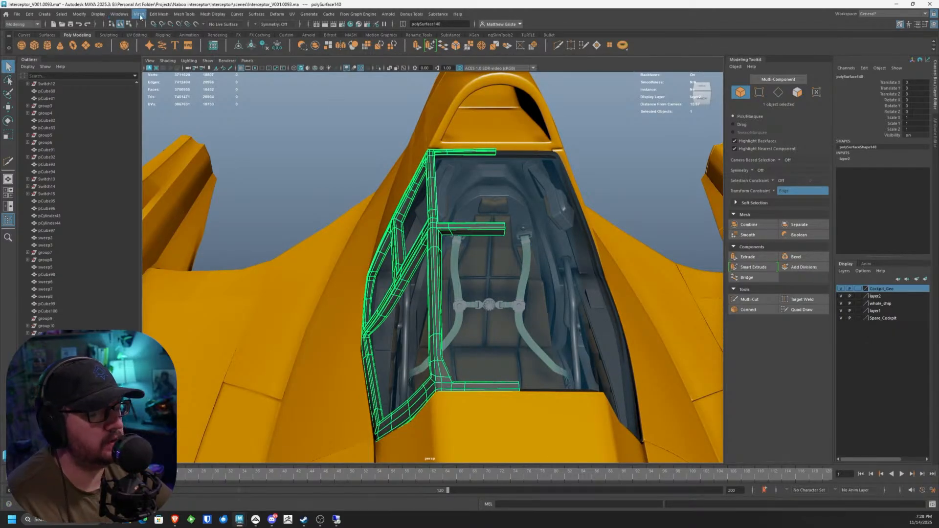
left_click(140, 15)
left_click(152, 135)
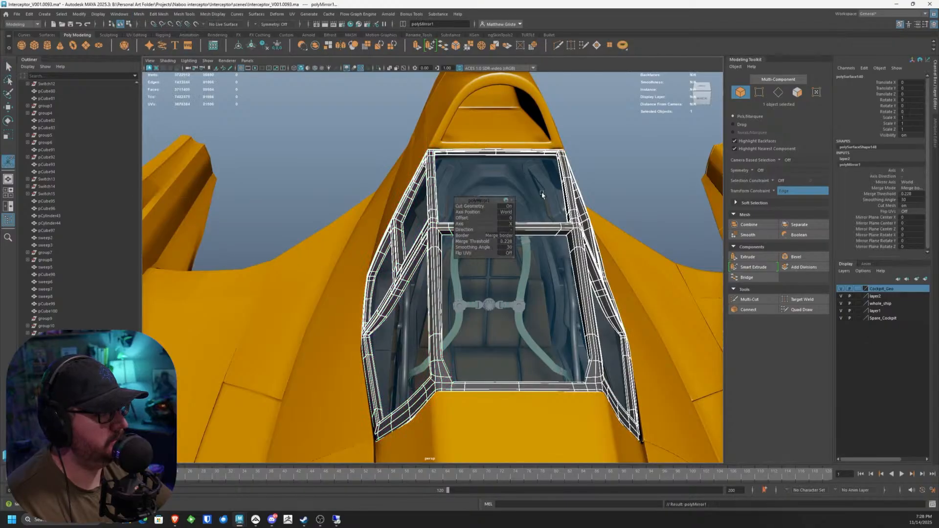
left_click_drag(419, 187, 380, 180, "alt")
scroll(515, 173, "up", 5)
right_click_drag(453, 191, 486, 180)
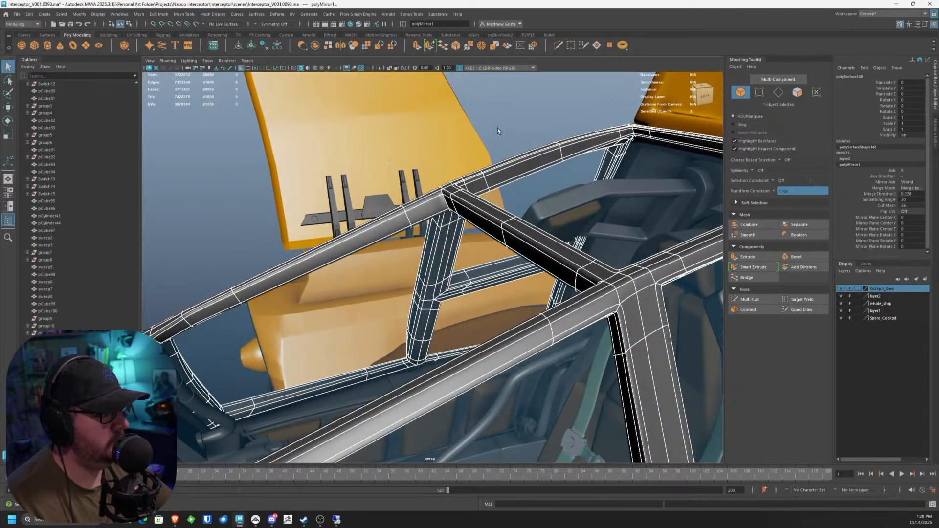
left_click(518, 161)
left_click_drag(518, 162, 467, 161, "alt")
scroll(451, 191, "up", 5)
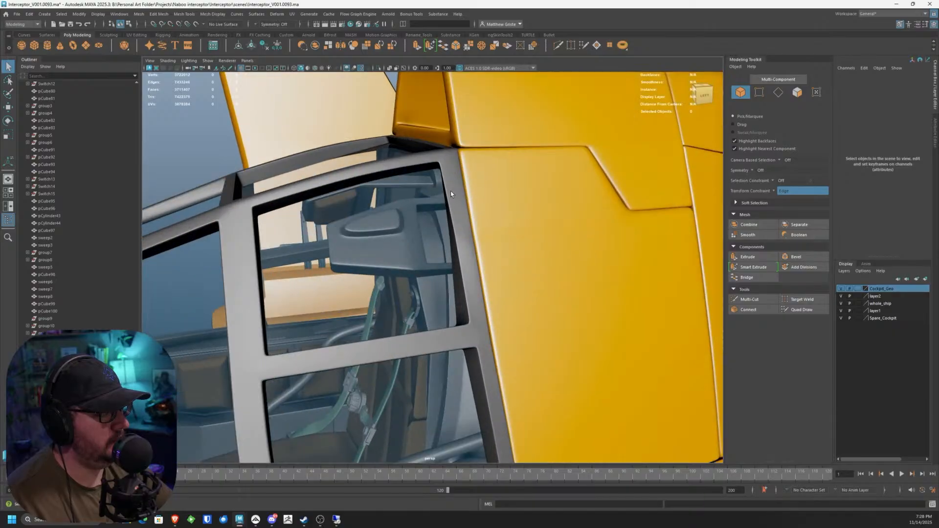
Step: Move the mirrored canopy frame's pivot to its rear upper corner, placing it in the side view
left_click(451, 191)
left_click_drag(453, 158, 496, 164, "alt")
key("e")
key("space")
key("space")
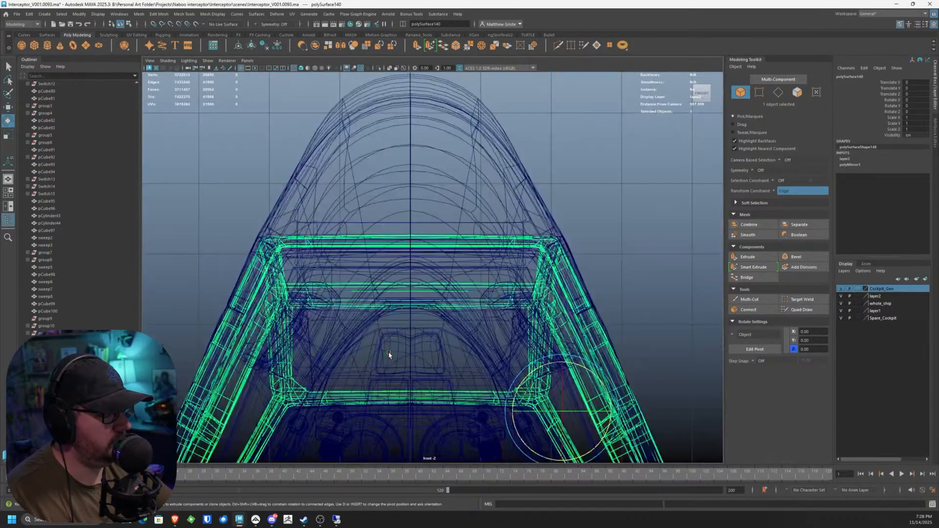
scroll(466, 320, "down", 3)
key("space")
key("space")
left_click_drag(589, 292, 571, 330, "alt")
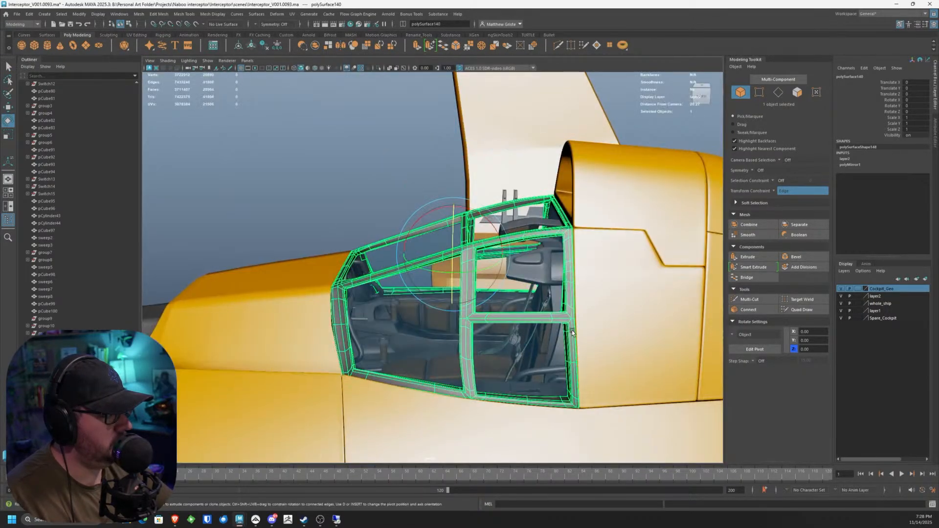
key("space")
key("space")
scroll(388, 390, "down", 5)
scroll(469, 330, "up", 4)
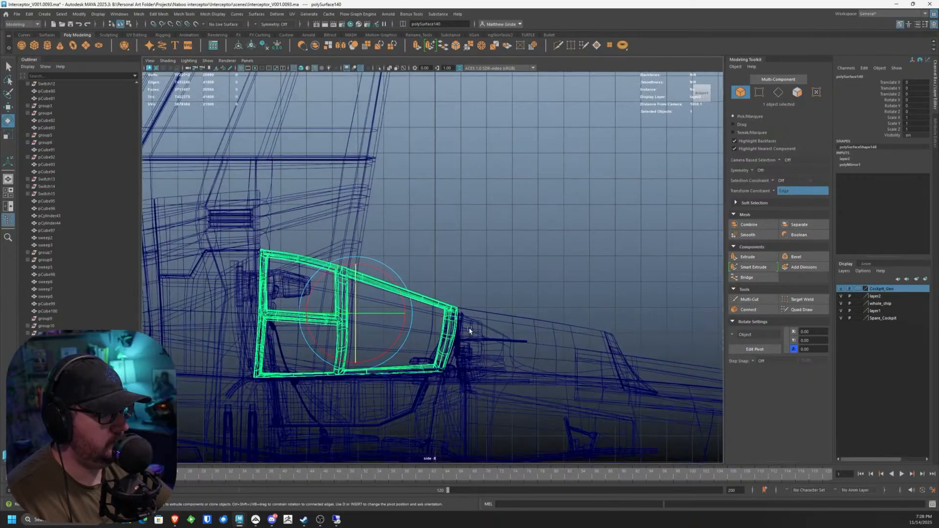
scroll(563, 286, "up", 3)
key("w")
key("d")
left_click(545, 350)
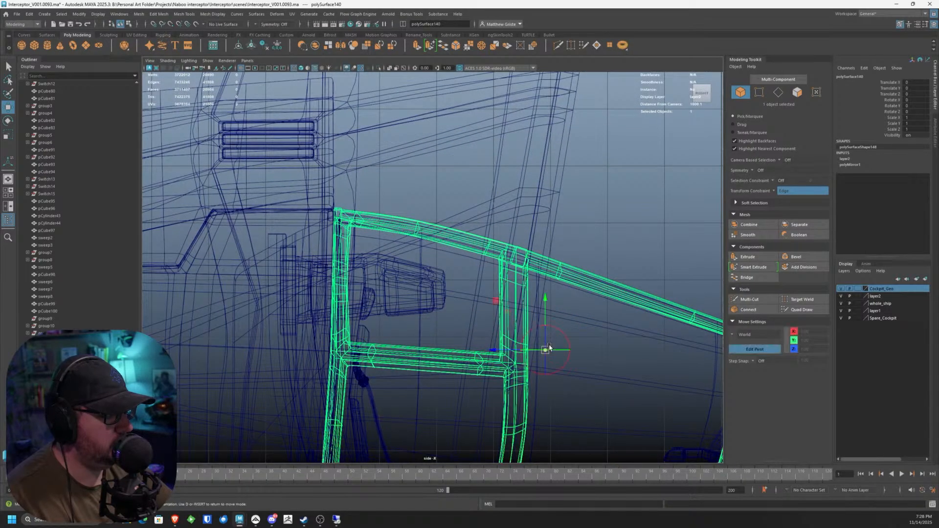
left_click_drag(499, 351, 307, 340)
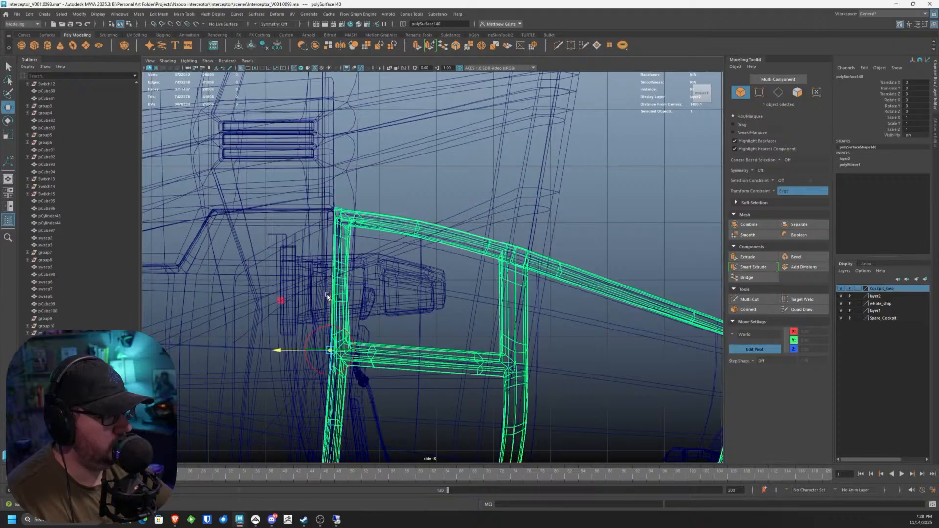
left_click_drag(328, 296, 329, 164)
scroll(333, 179, "up", 3)
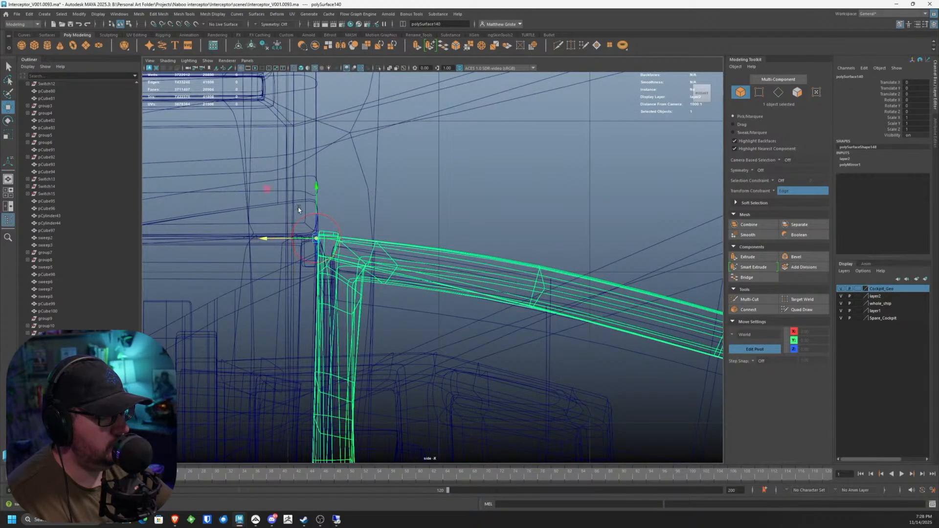
left_click_drag(315, 190, 315, 185)
middle_click_drag(513, 276, 453, 244, "alt")
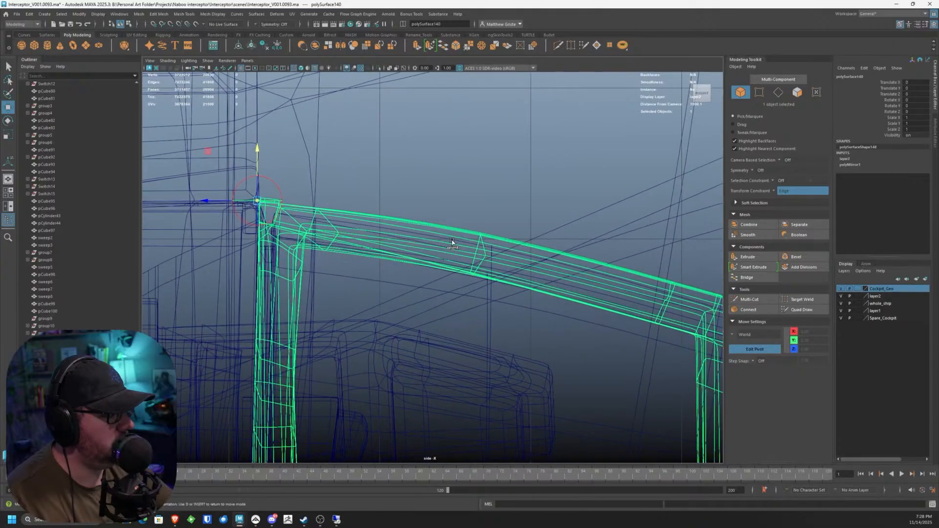
Step: Try to align the canopy frame's pivot orientation with its upper rail
left_click(374, 278, "ctrl")
right_click_drag(374, 279, 435, 231, "ctrl+shift")
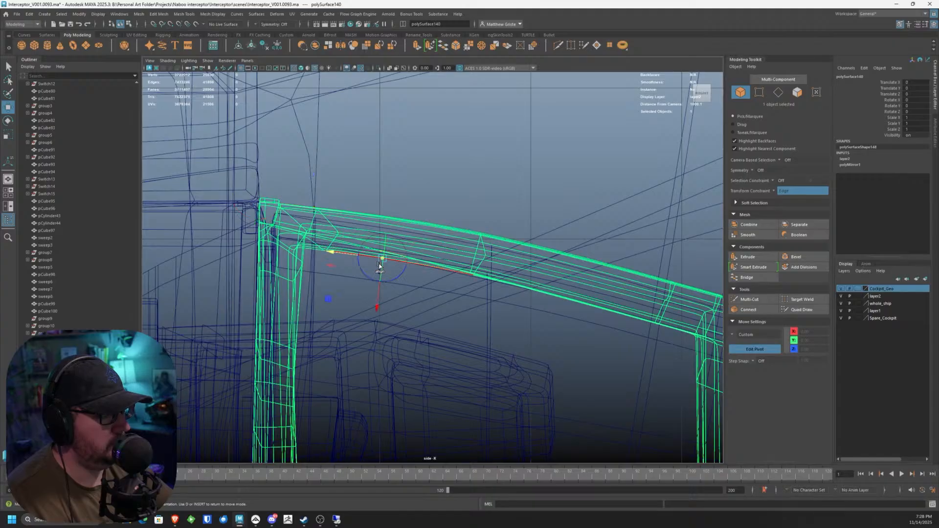
left_click(348, 228)
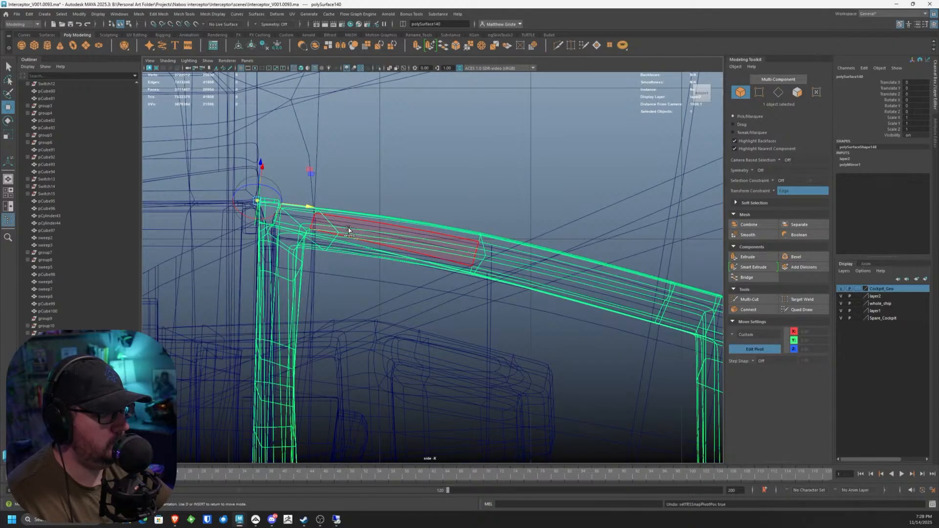
middle_click_drag(350, 282, 381, 282, "alt")
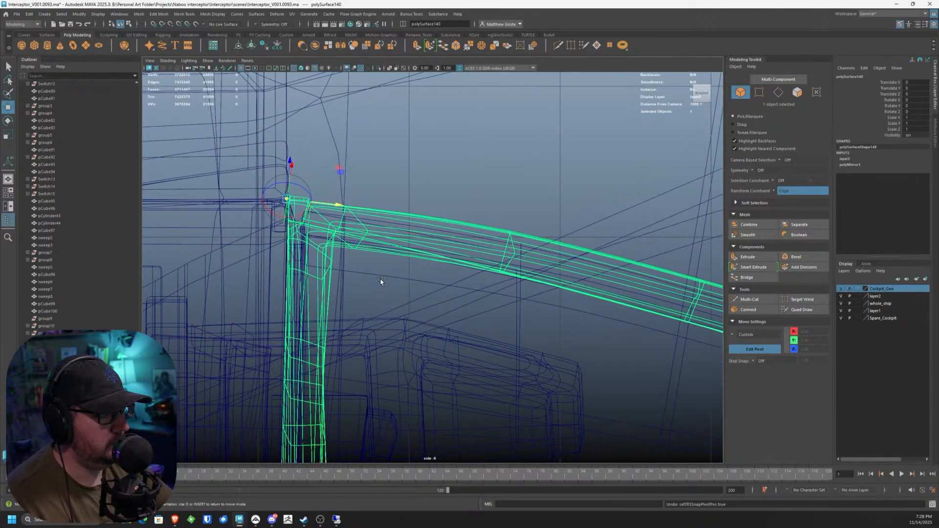
key("d")
right_click(347, 258)
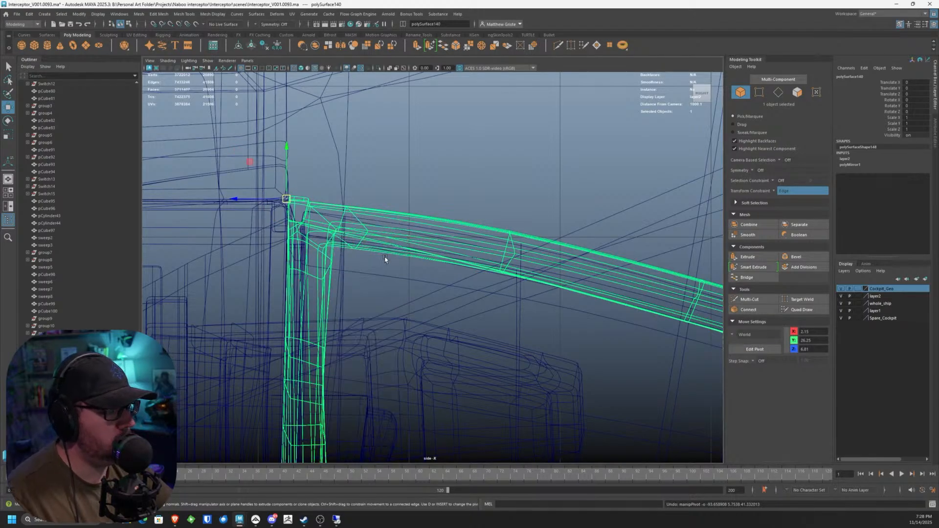
Step: Move the canopy glass's pivot to the rear upper corner of the canopy in the side view
left_click(384, 258)
scroll(412, 261, "down", 5)
scroll(413, 260, "up", 3)
left_click(486, 285)
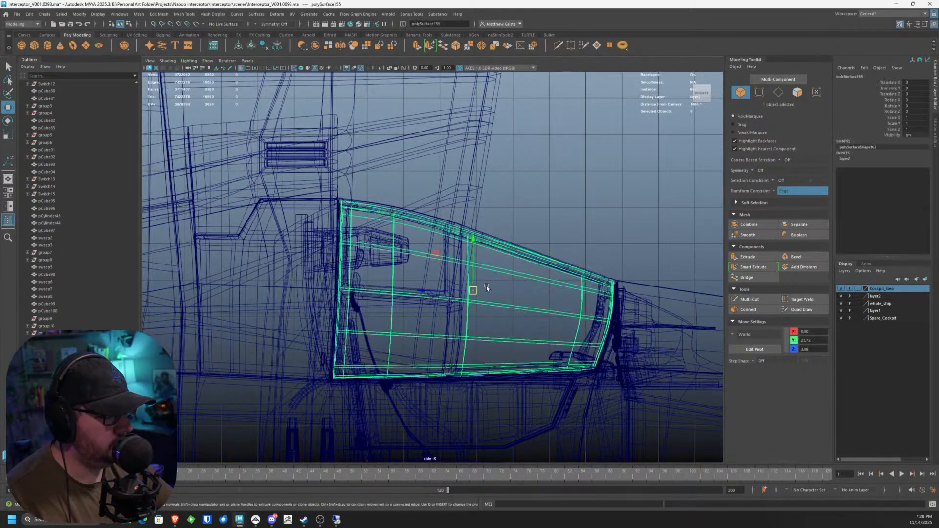
key("d")
scroll(486, 283, "up", 3)
key("d")
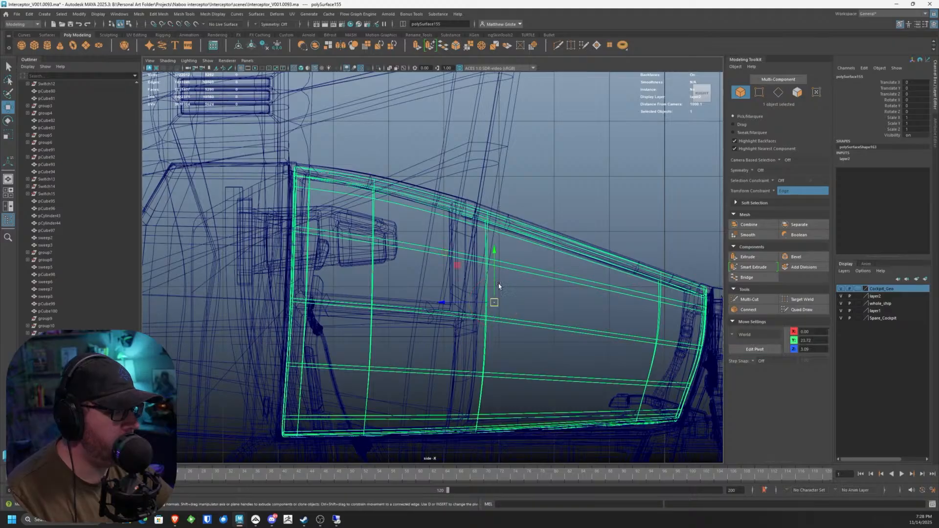
left_click_drag(493, 263, 256, 198)
key("d")
scroll(279, 208, "up", 2)
middle_click_drag(280, 207, 460, 293, "alt")
scroll(455, 274, "up", 6)
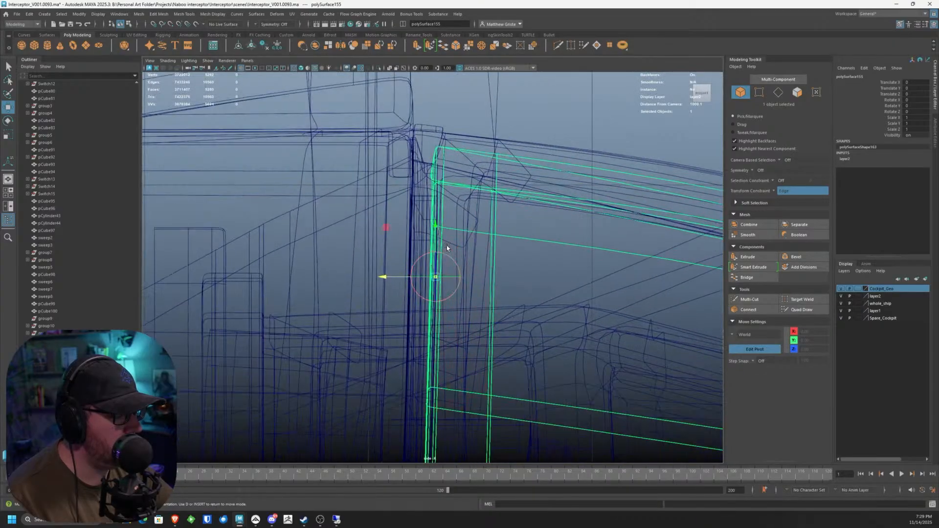
left_click_drag(439, 231, 443, 80)
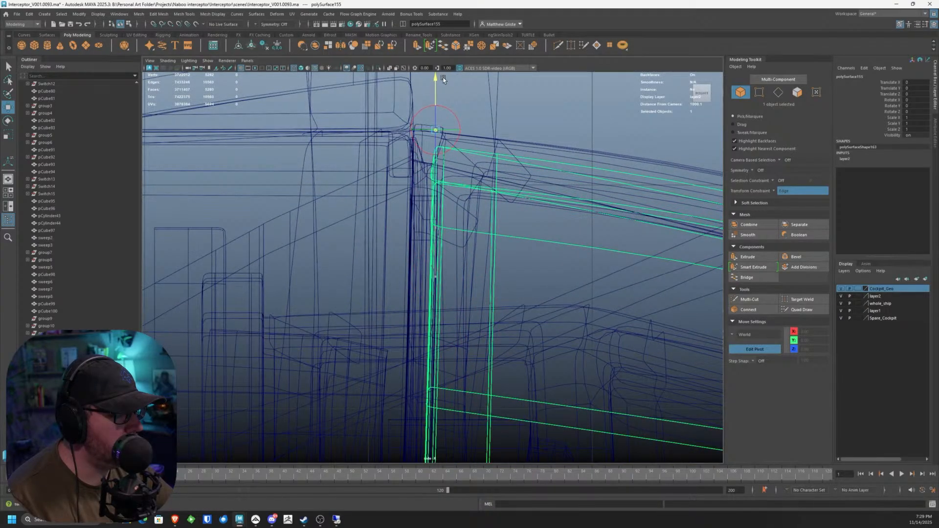
scroll(492, 175, "down", 5)
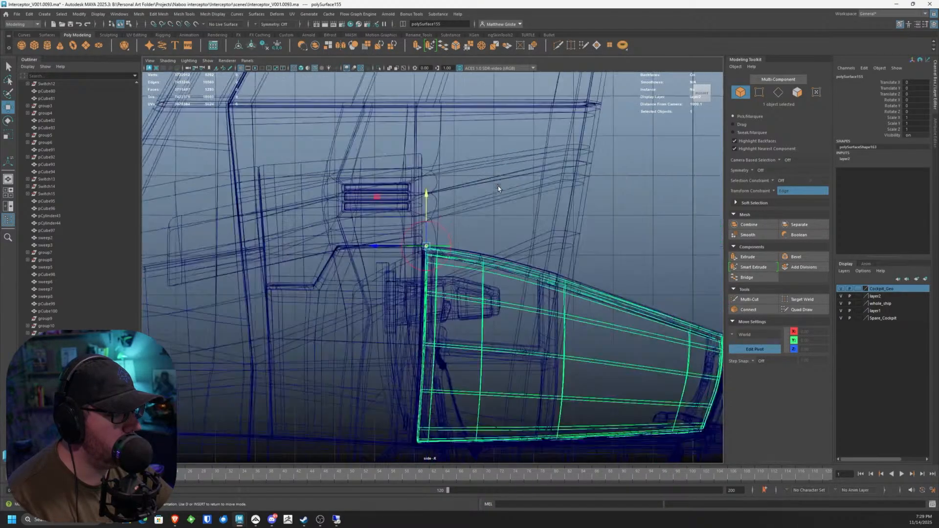
scroll(571, 300, "up", 1)
Step: Select the canopy frame and glass together and group them
left_click(571, 300)
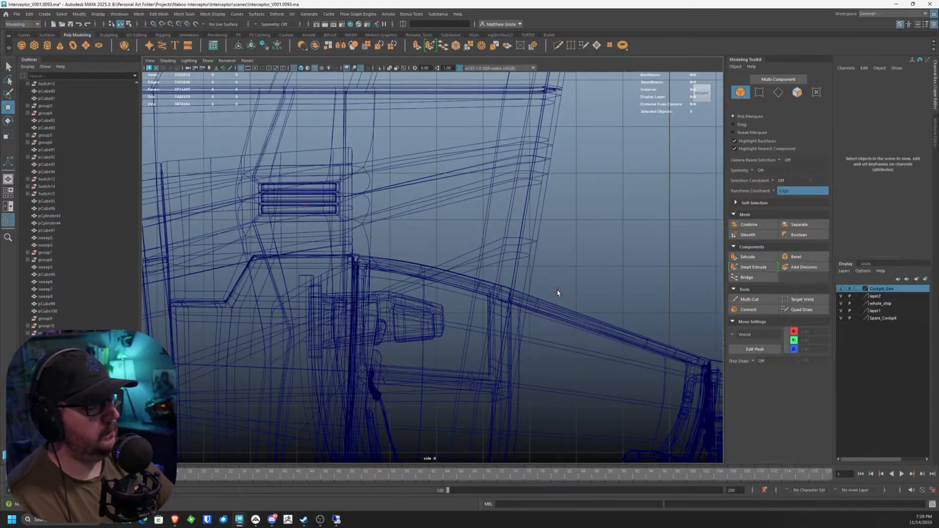
left_click_drag(556, 290, 545, 313)
middle_click_drag(522, 284, 482, 247, "alt")
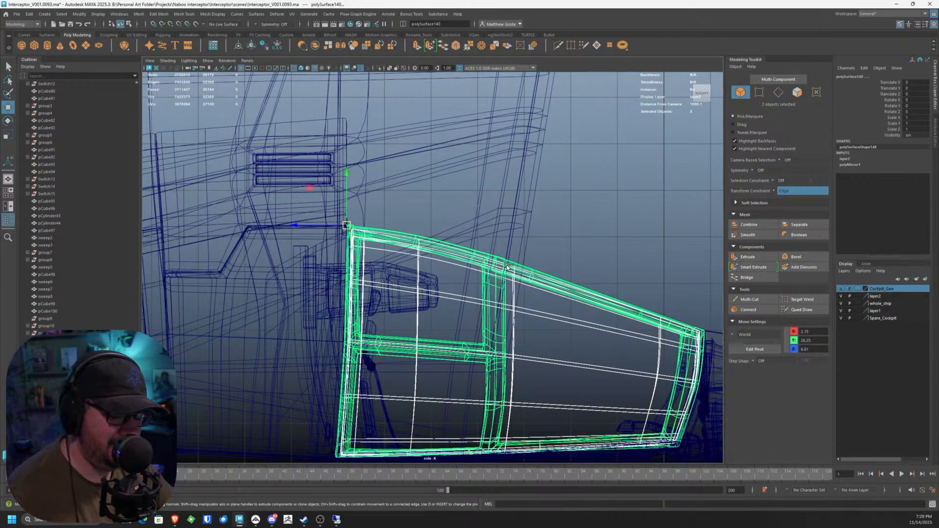
key("Up")
scroll(511, 298, "down", 3)
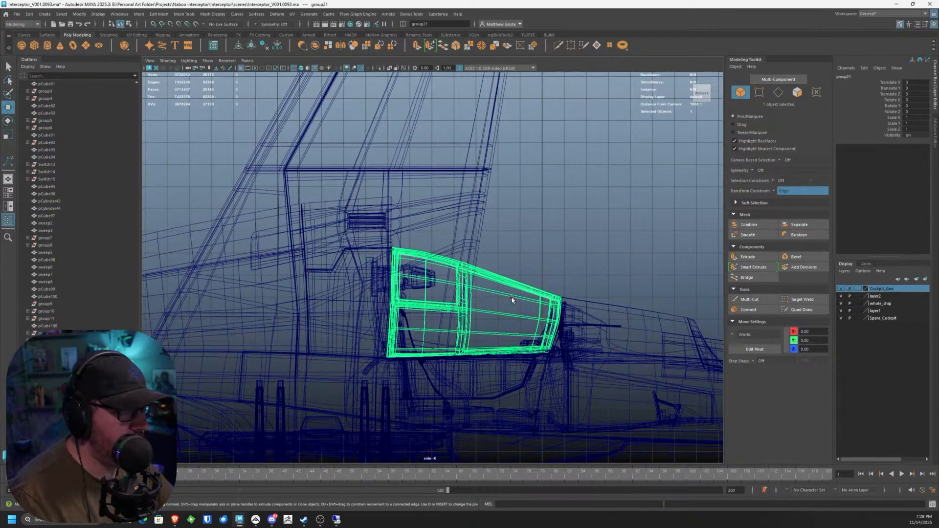
Step: Move the canopy group's pivot to the rear upper corner where the canopy meets the hull
key("d")
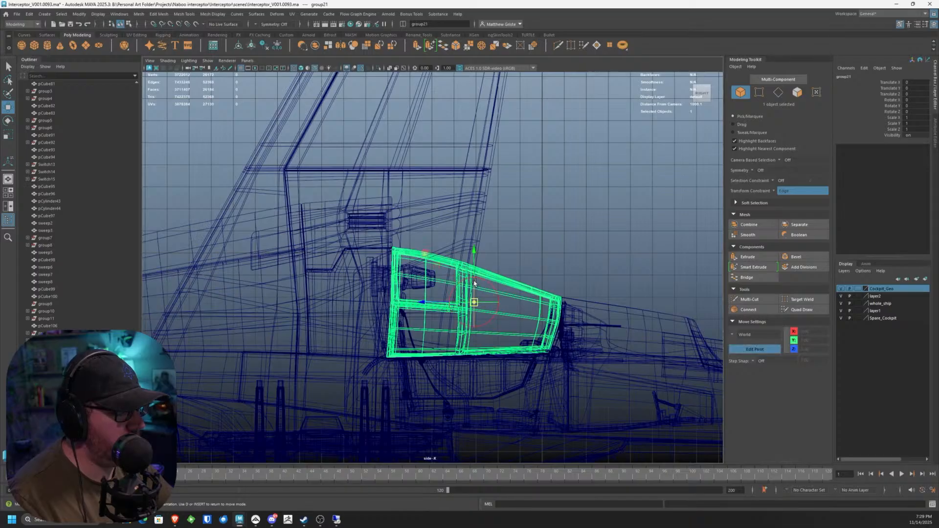
scroll(477, 274, "up", 1)
left_click_drag(475, 274, 315, 237)
scroll(467, 230, "up", 2)
scroll(323, 236, "up", 2)
scroll(330, 236, "up", 3)
middle_click_drag(355, 243, 509, 338, "alt")
scroll(485, 318, "up", 2)
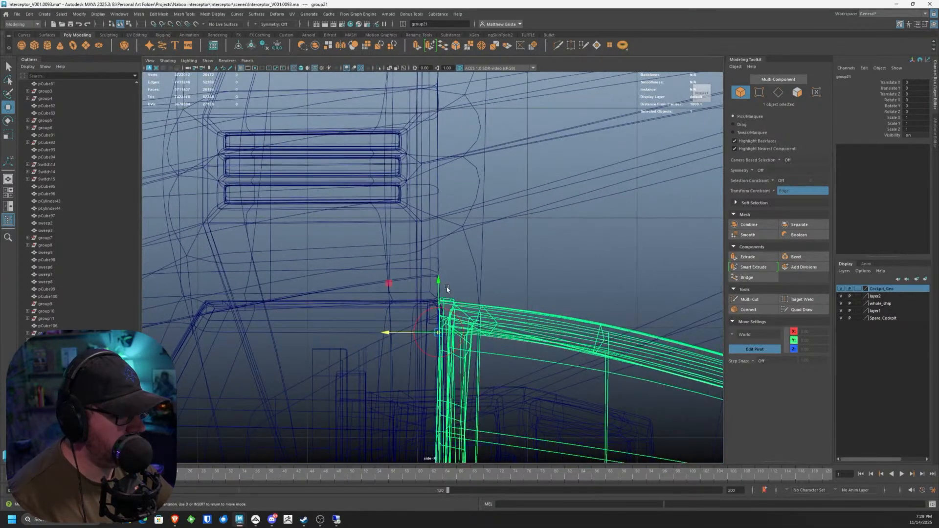
left_click_drag(439, 282, 438, 250)
Step: Rotate the canopy group upward about its rear pivot to swing it open, and inspect the exposed cockpit in perspective
key("space")
key("space")
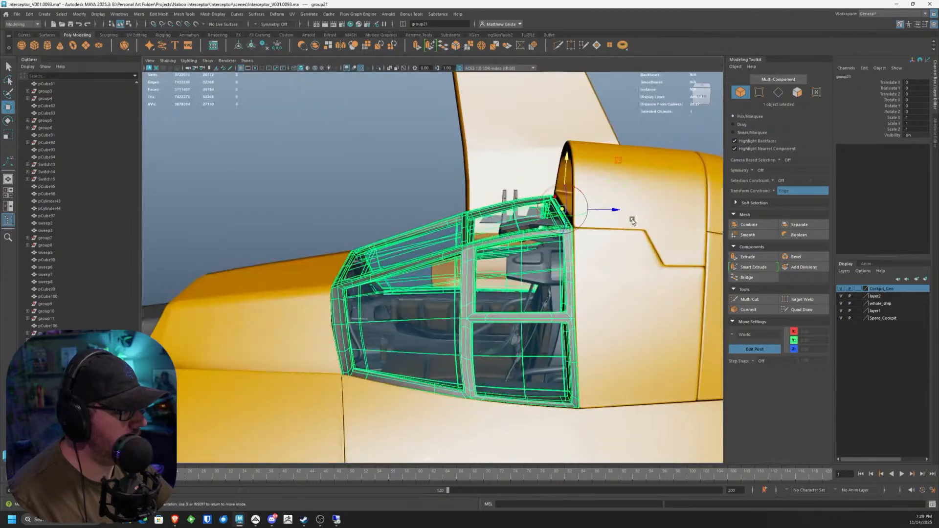
left_click_drag(631, 220, 562, 222, "alt")
key("e")
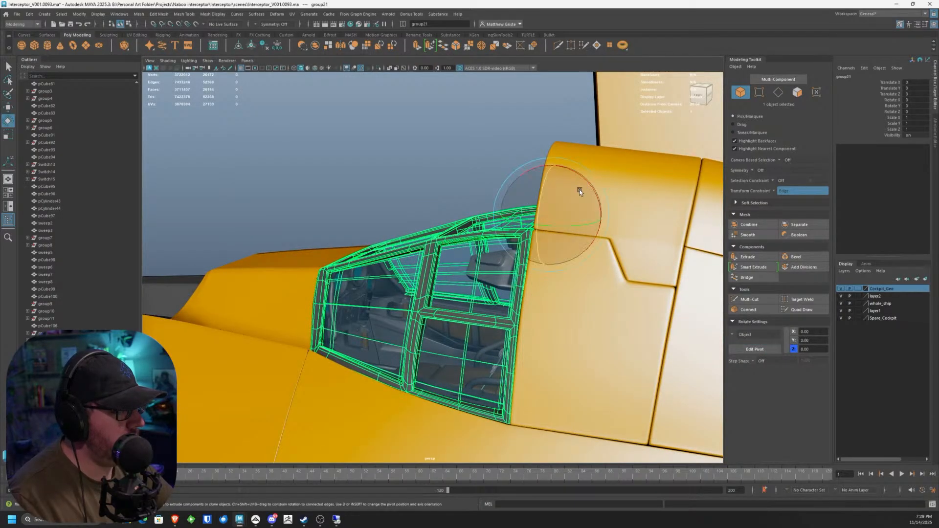
left_click_drag(579, 189, 511, 205, "alt")
left_click_drag(500, 171, 594, 151)
left_click_drag(518, 196, 443, 248, "alt")
left_click(547, 202)
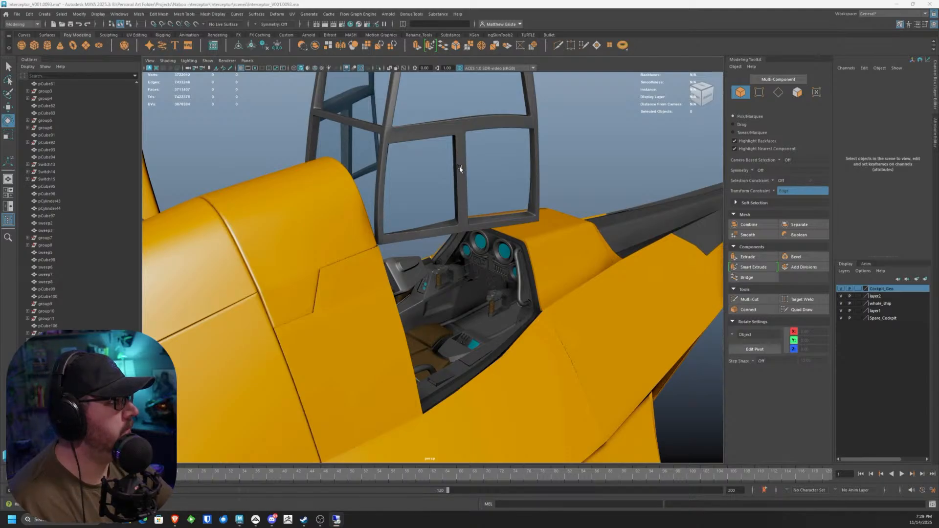
left_click_drag(460, 168, 437, 172, "alt")
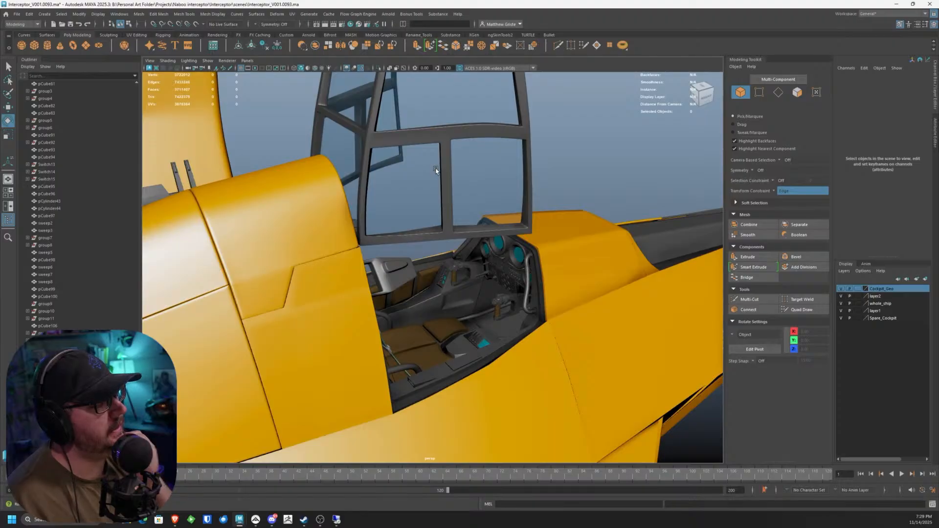
Step: Undo the rotation that opened the canopy group
key("ctrl+z")
key("ctrl+z")
key("ctrl+z")
key("ctrl+z")
key("ctrl+z")
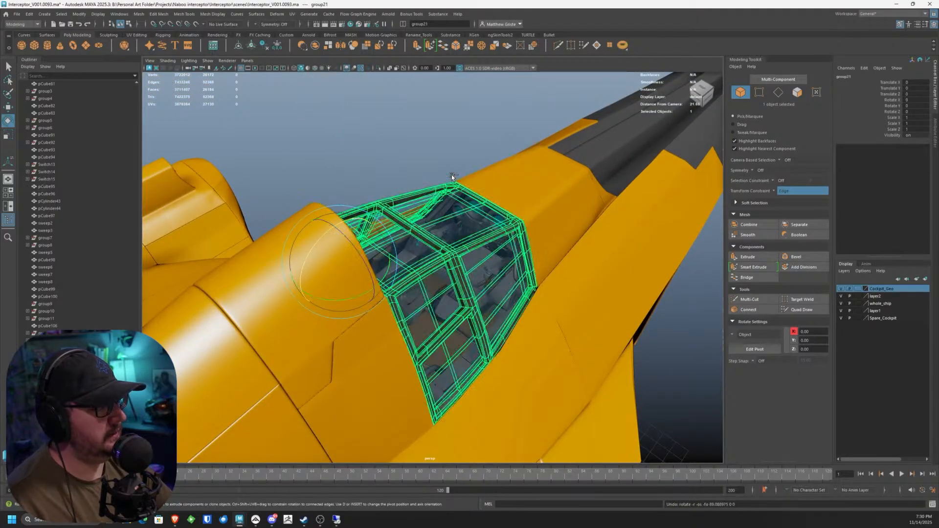
Step: Try sliding the canopy and the hull panel ahead of it forward together, and undo the move
left_click_drag(371, 165, 436, 162, "alt")
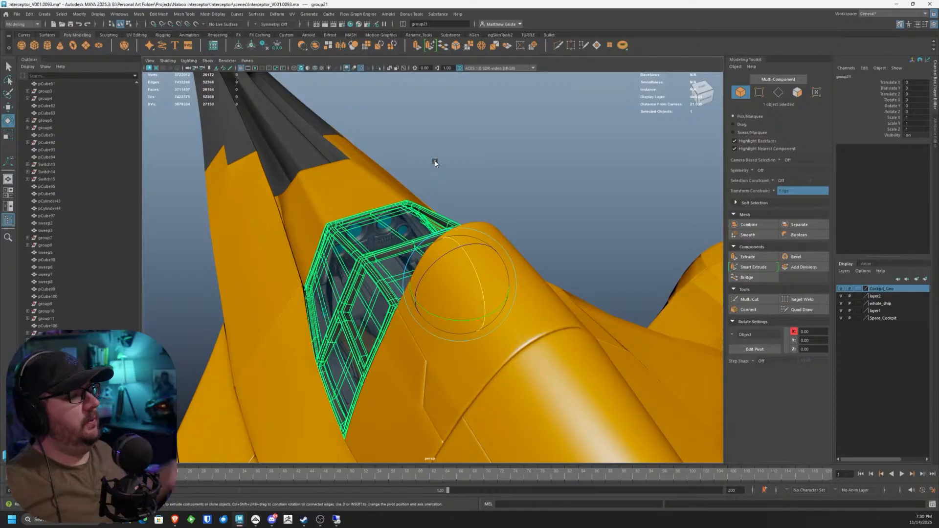
left_click_drag(436, 163, 380, 257, "alt")
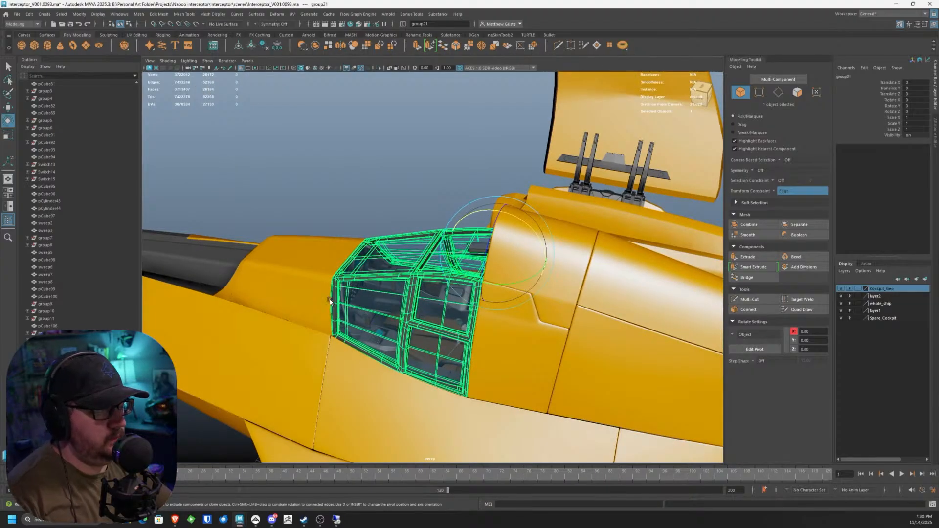
left_click_drag(330, 299, 333, 251, "alt")
left_click(333, 251)
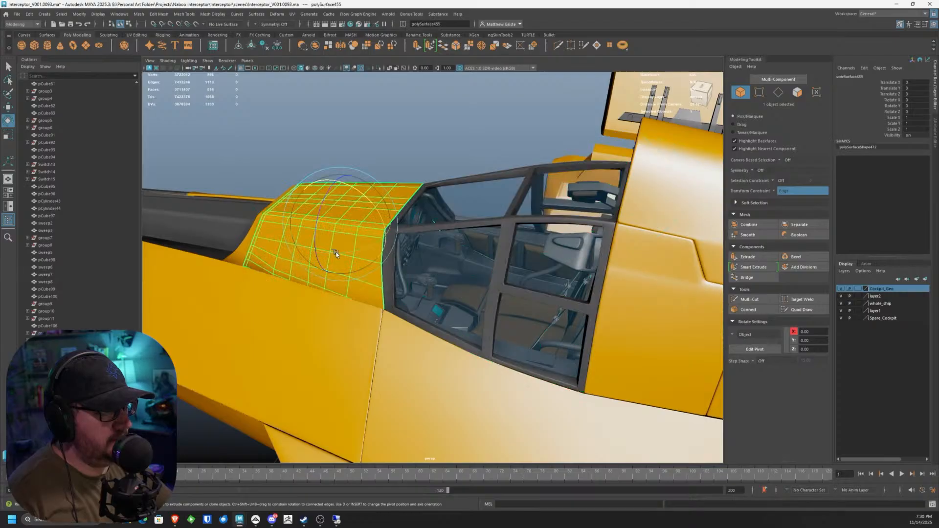
key("ctrl+z")
left_click(338, 236, "shift")
key("w")
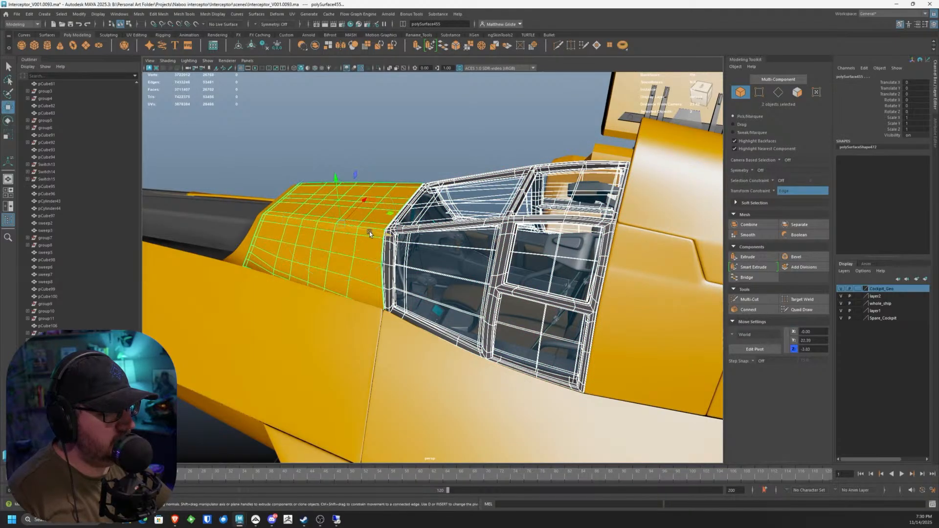
middle_click_drag(369, 231, 265, 220)
key("ctrl+z")
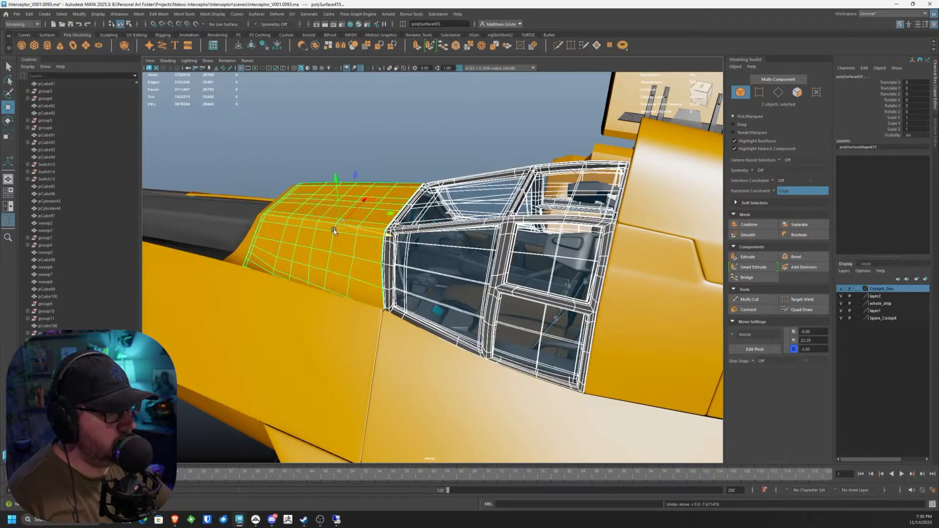
mouse_move(334, 229)
left_mouse_down("alt")
mouse_move(363, 213)
mouse_move(330, 215)
left_mouse_up("alt")
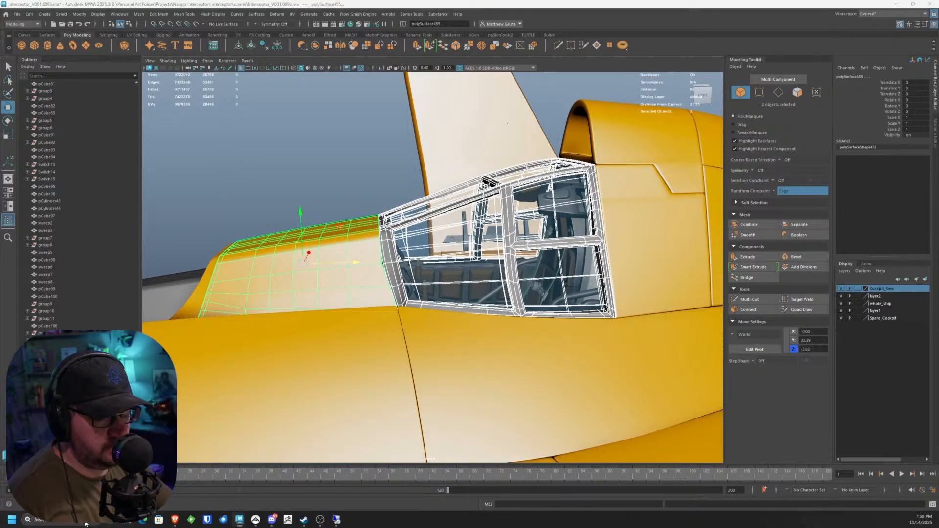
Step: Launch PureRef and discard the leftover autosave of Reference.pur
left_click(109, 521)
type("polySur")
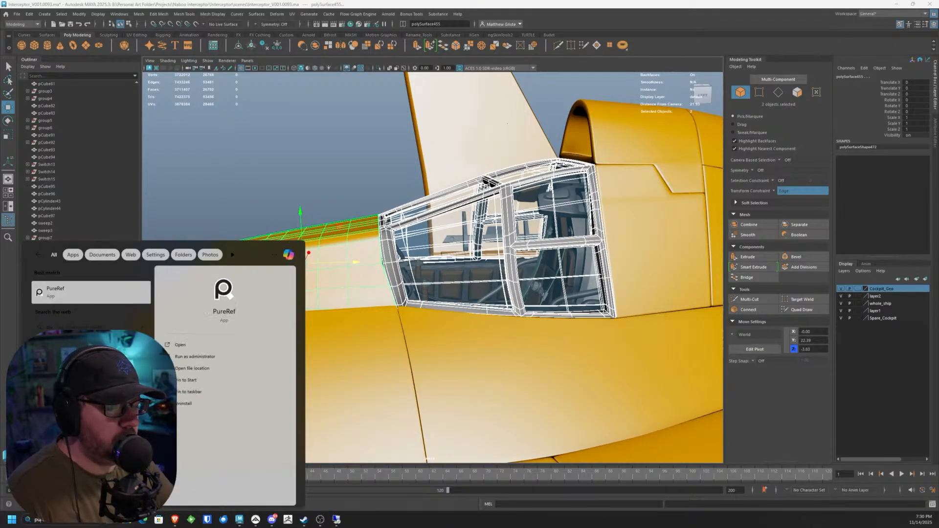
key("Return")
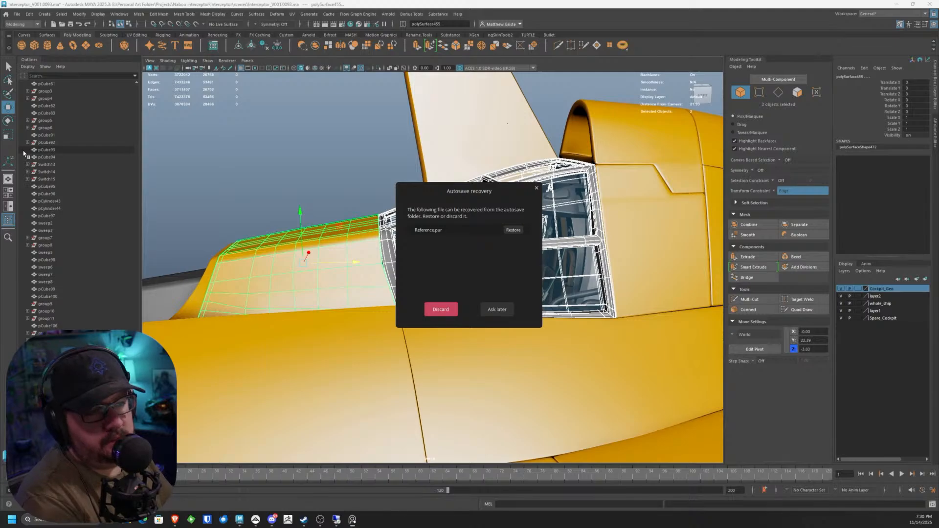
scroll(396, 267, "up", 2)
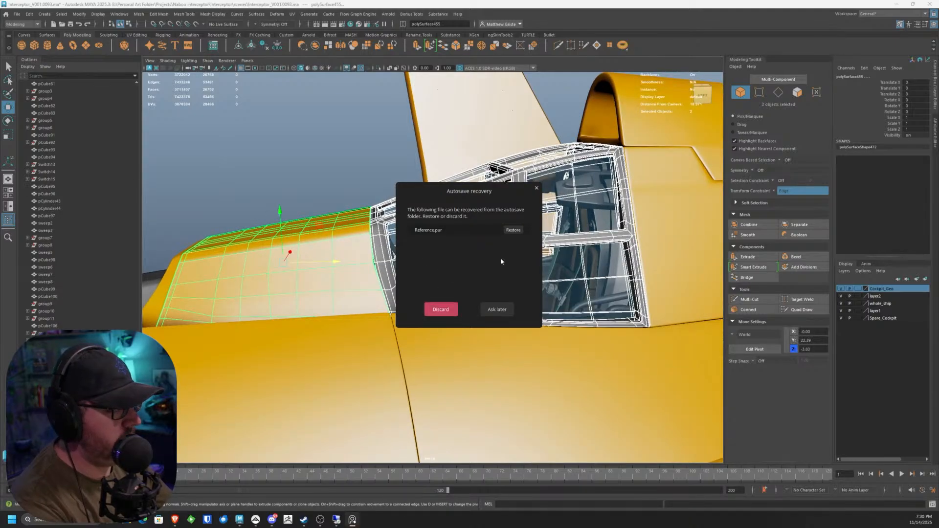
left_click(434, 311)
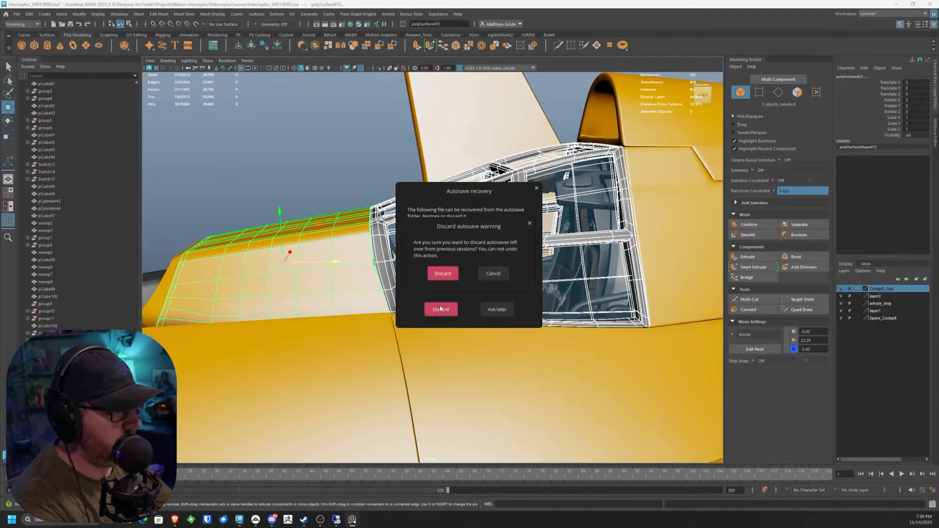
left_click(443, 275)
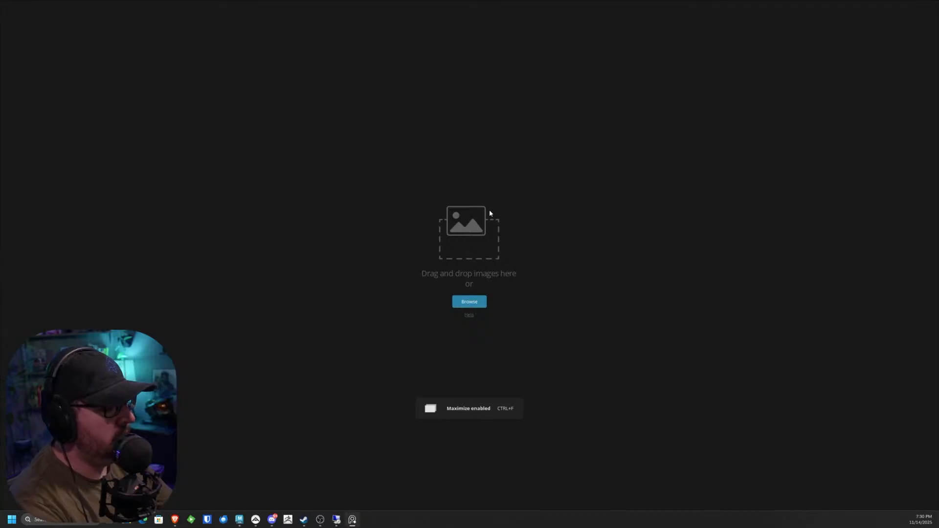
Step: Open the most recently used reference board, Reference.pur
right_click(478, 258)
mouse_move(514, 426)
mouse_move(572, 438)
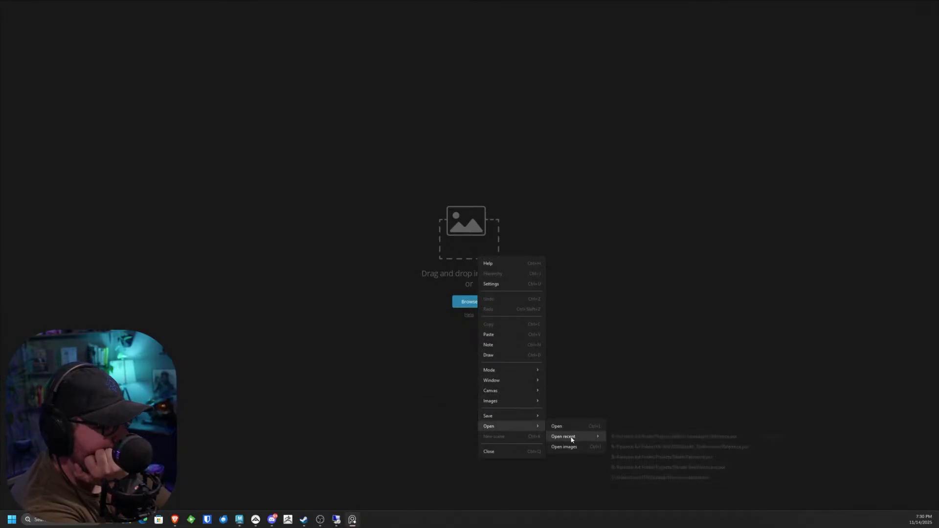
left_click(639, 439)
Step: Look through the reference board and examine the cockpit canopy in the Nubian Interceptor line drawings
scroll(469, 308, "down", 5)
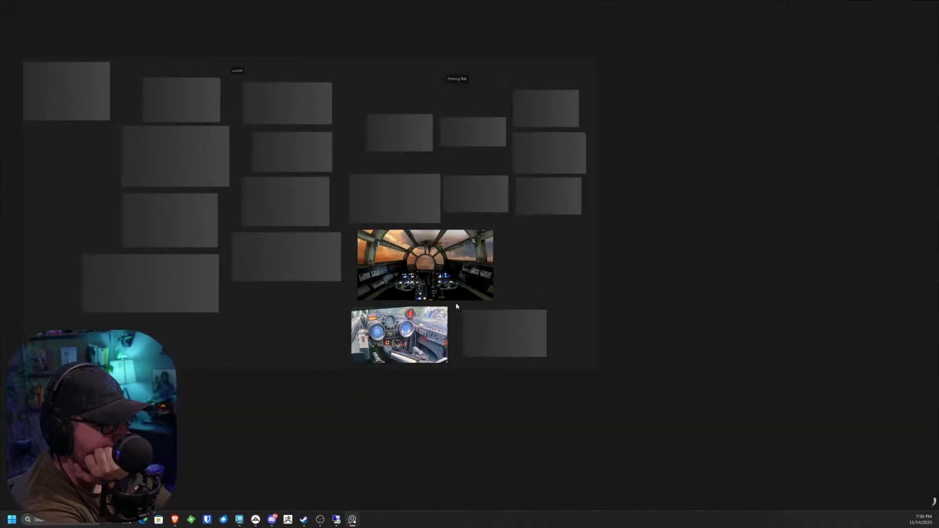
scroll(299, 221, "up", 8)
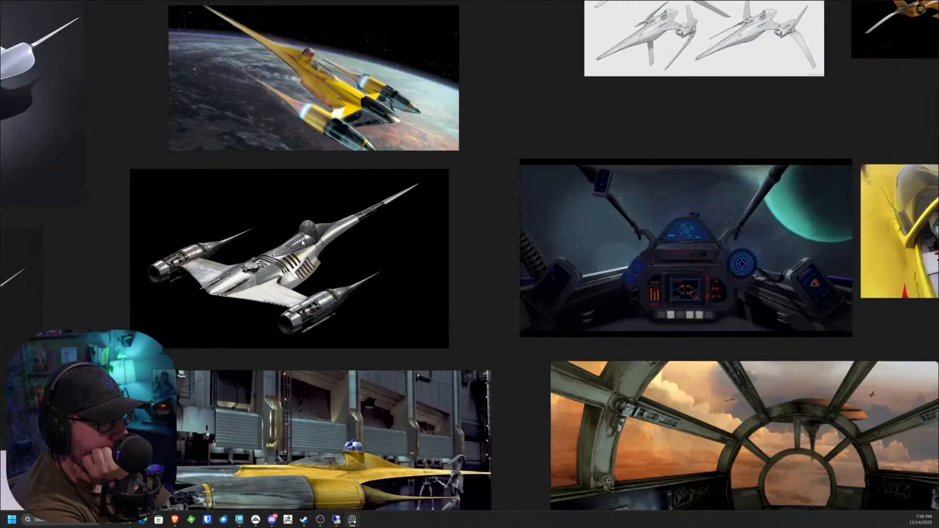
scroll(285, 255, "up", 5)
scroll(283, 242, "down", 6)
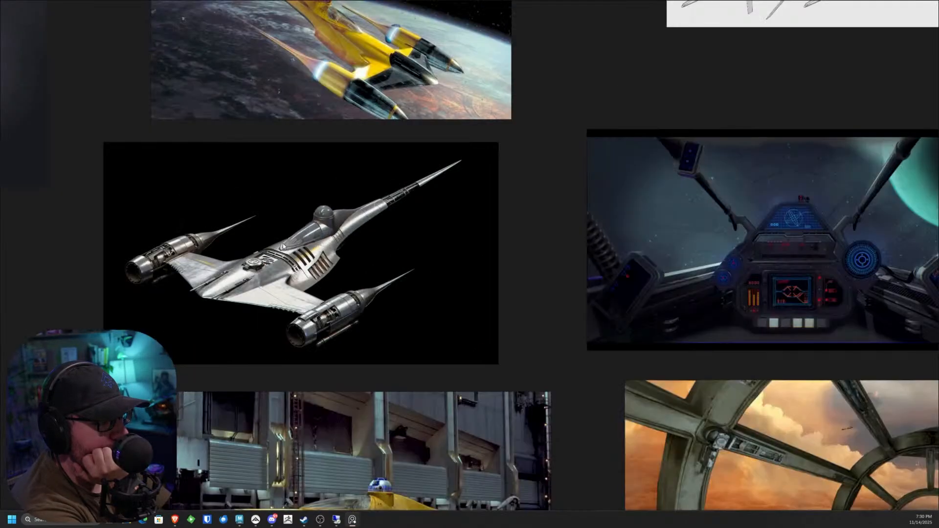
middle_click_drag(666, 163, 453, 205)
mouse_move(791, 169)
middle_mouse_down()
mouse_move(771, 175)
mouse_move(714, 302)
middle_mouse_up()
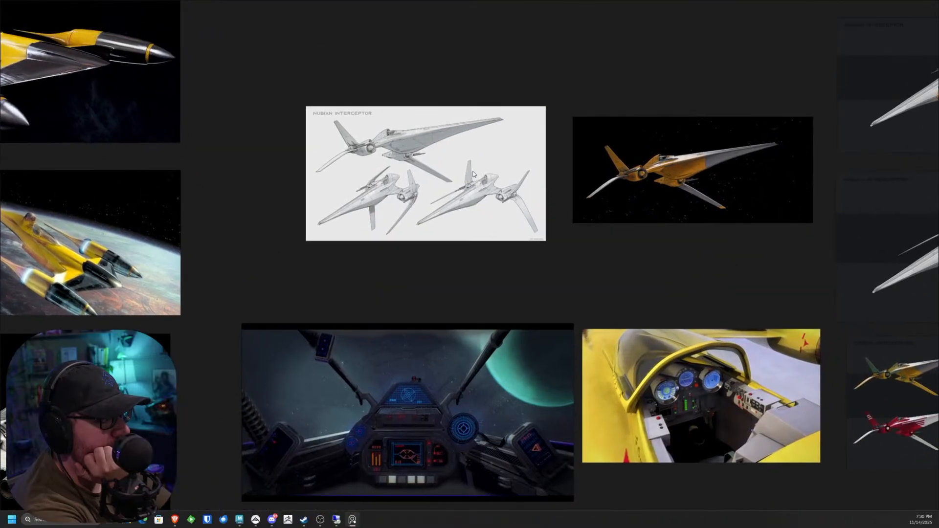
scroll(474, 153, "up", 6)
scroll(475, 243, "up", 5)
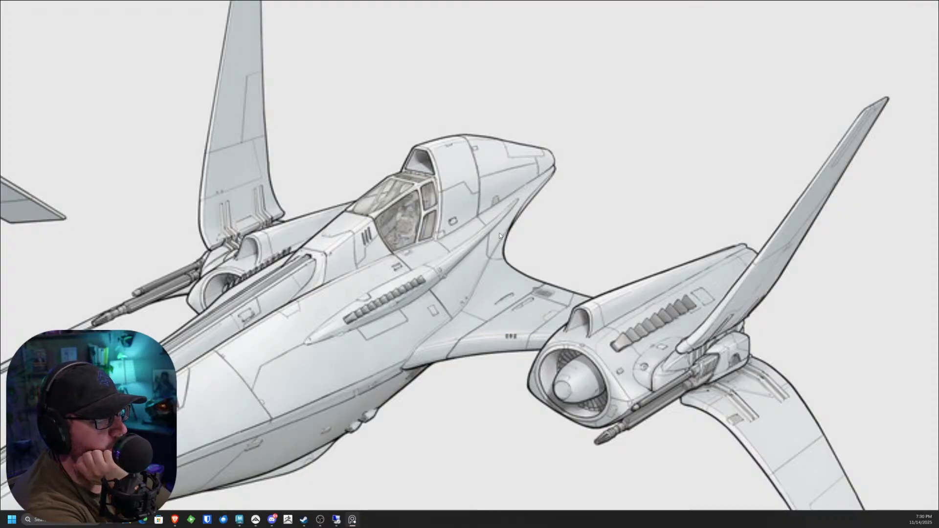
Step: Examine the coloured Nubian Interceptor concepts, focusing on where the orange ship's canopy meets the hull intake behind it
scroll(543, 218, "down", 6)
middle_click_drag(725, 221, 505, 246)
scroll(880, 220, "down", 1)
middle_click_drag(880, 220, 455, 221)
scroll(532, 236, "down", 5)
scroll(704, 237, "up", 6)
middle_click_drag(705, 237, 558, 238)
scroll(558, 242, "up", 2)
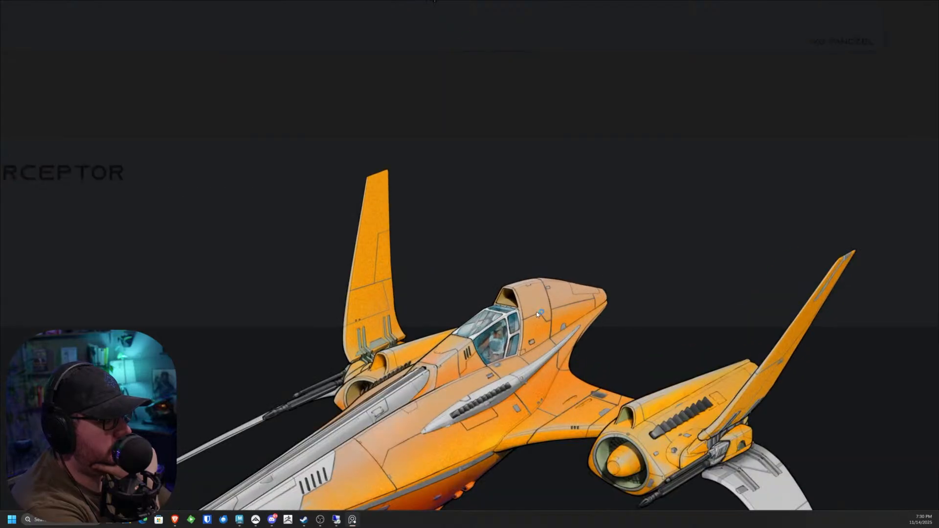
scroll(560, 172, "down", 7)
middle_click_drag(350, 403, 398, 258)
scroll(543, 265, "up", 8)
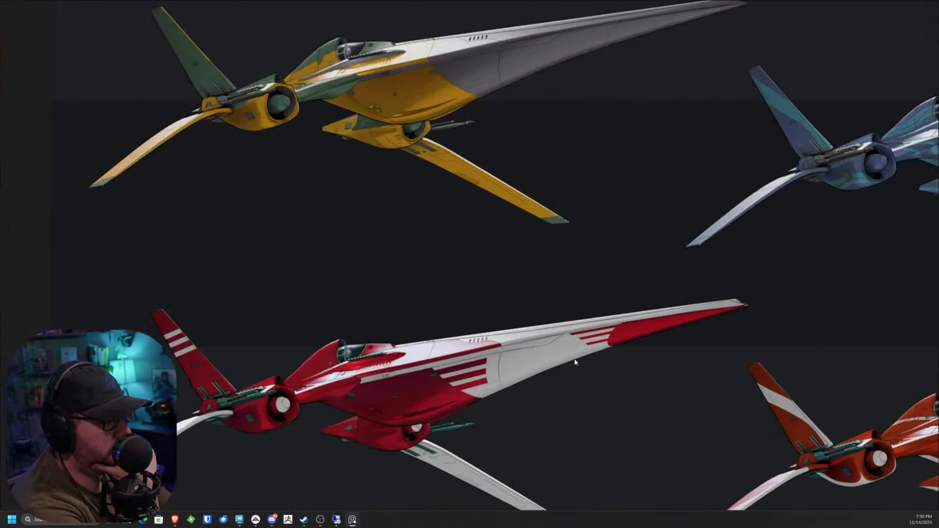
scroll(539, 376, "down", 6)
scroll(566, 189, "up", 8)
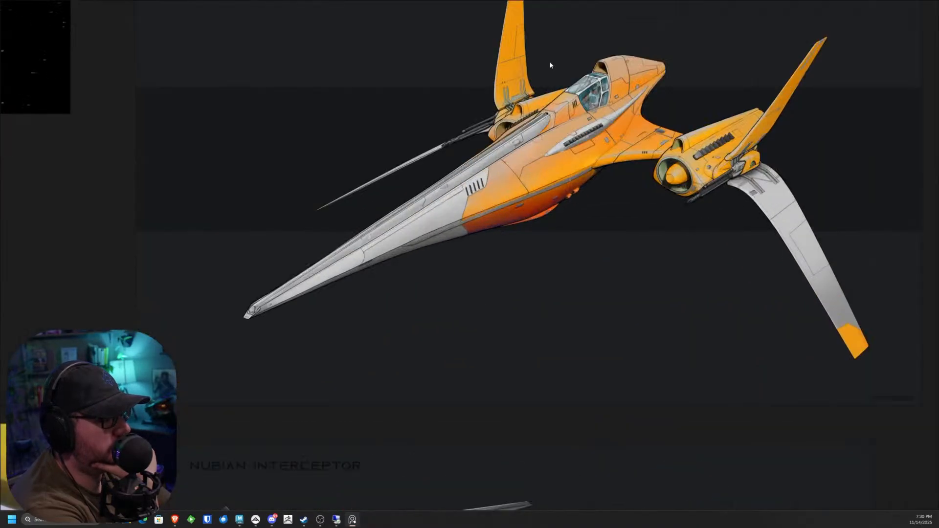
middle_click_drag(691, 271, 581, 249)
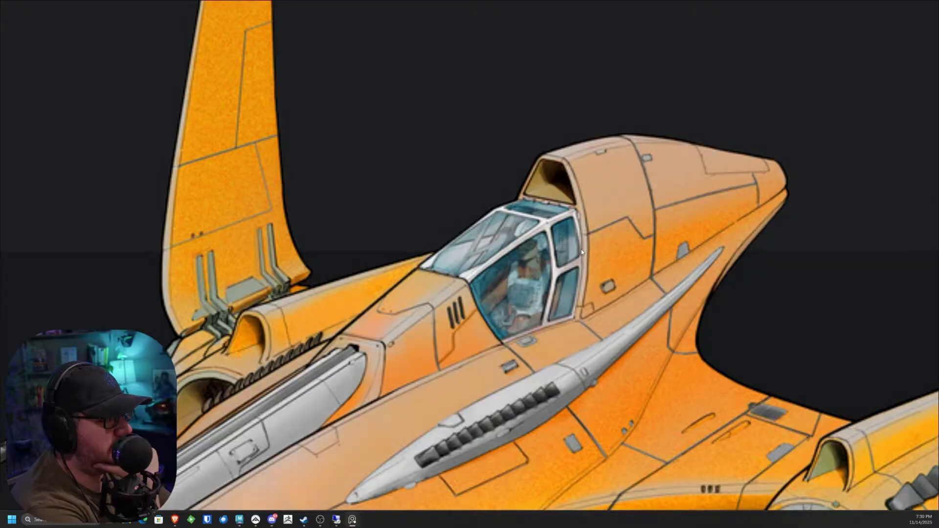
scroll(581, 249, "up", 4)
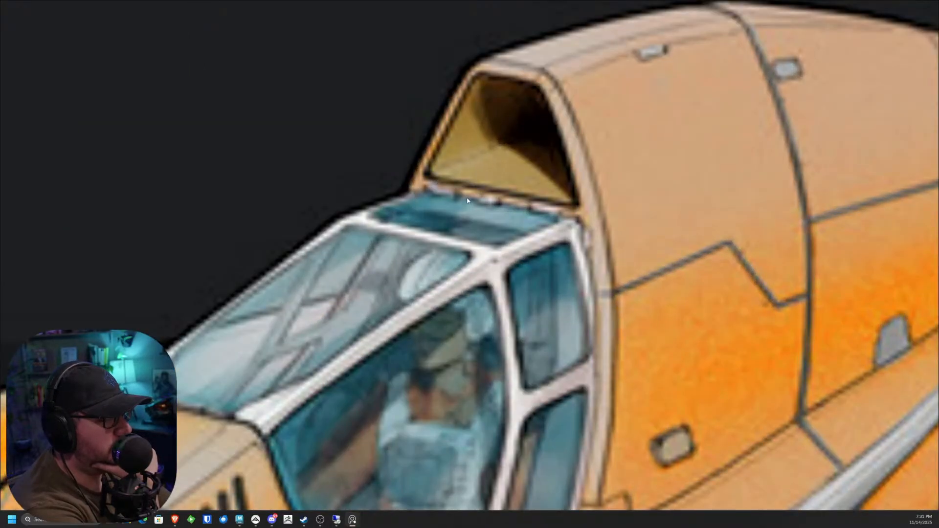
Step: Compare the canopy frame and its rear edge in the other orange concept view and the starfield side view
scroll(550, 215, "down", 10)
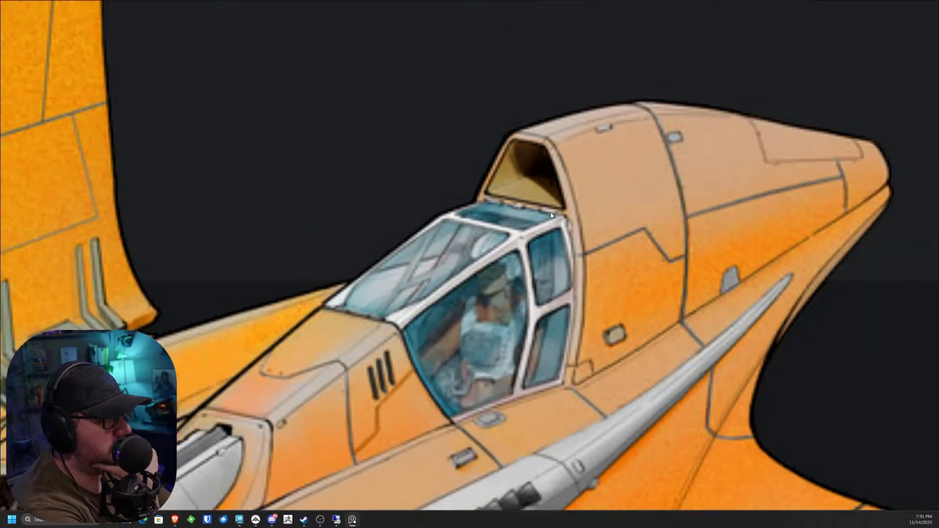
middle_click_drag(558, 240, 595, 371)
middle_click_drag(539, 183, 506, 364)
scroll(509, 174, "up", 7)
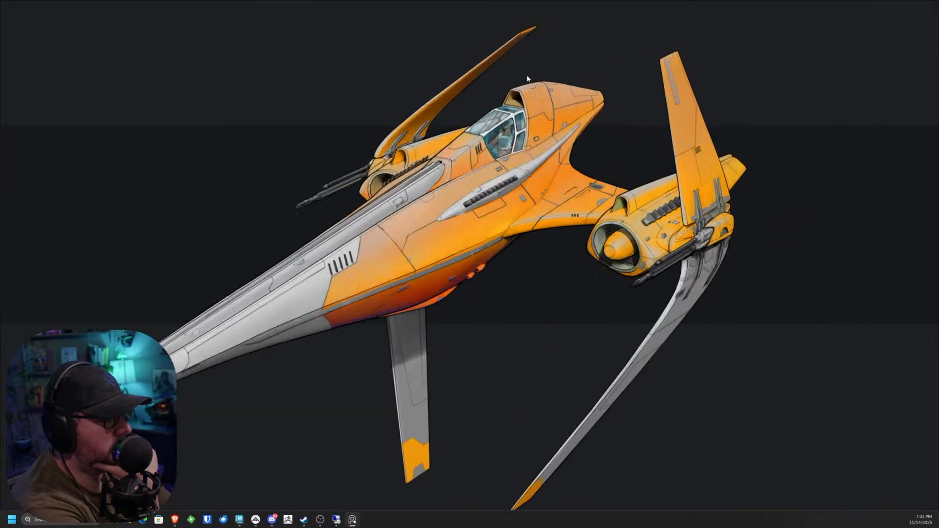
scroll(494, 228, "down", 8)
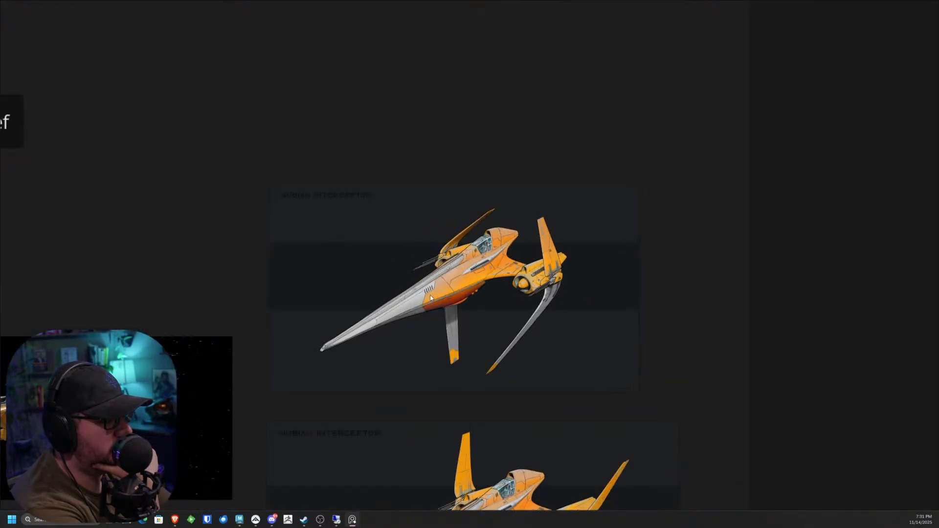
scroll(251, 260, "up", 10)
scroll(406, 228, "up", 3)
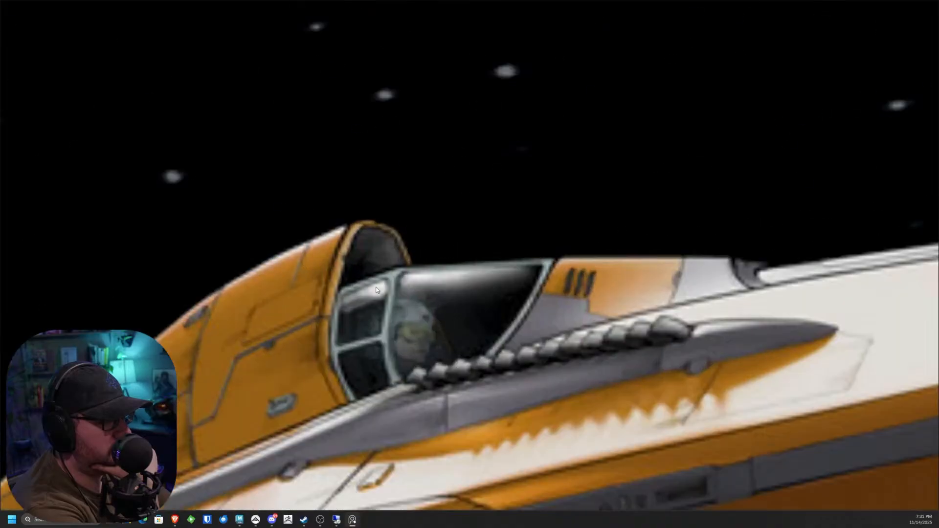
scroll(376, 289, "down", 10)
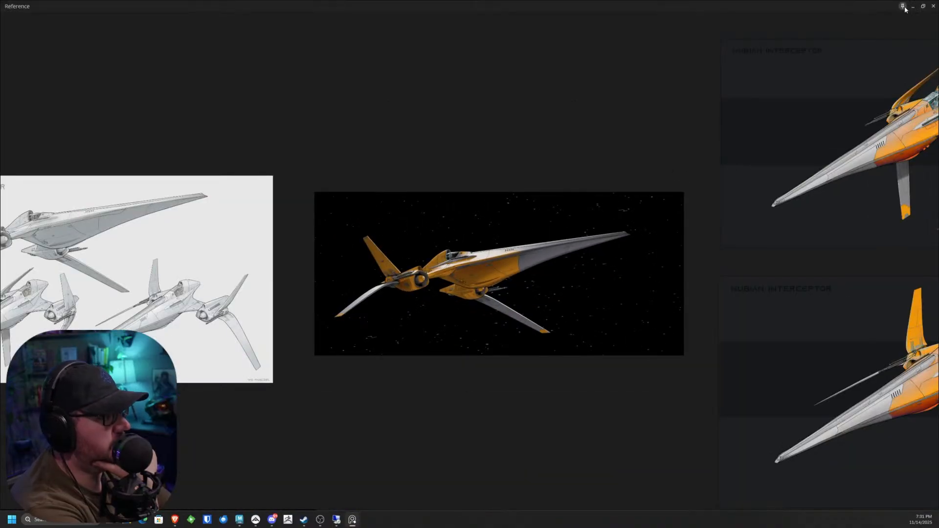
Step: Minimize the reference board, launch Blender and dismiss its splash screen
left_click(912, 6)
left_click(34, 519)
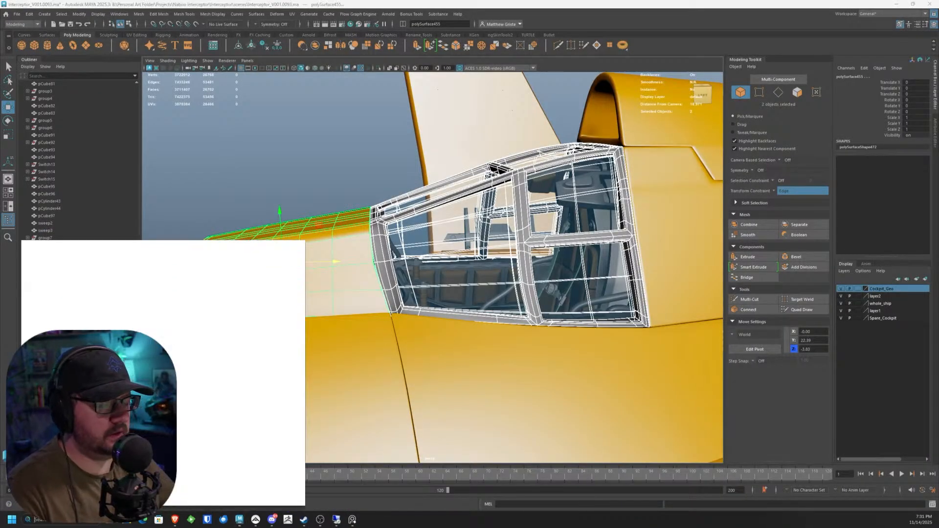
type("bi")
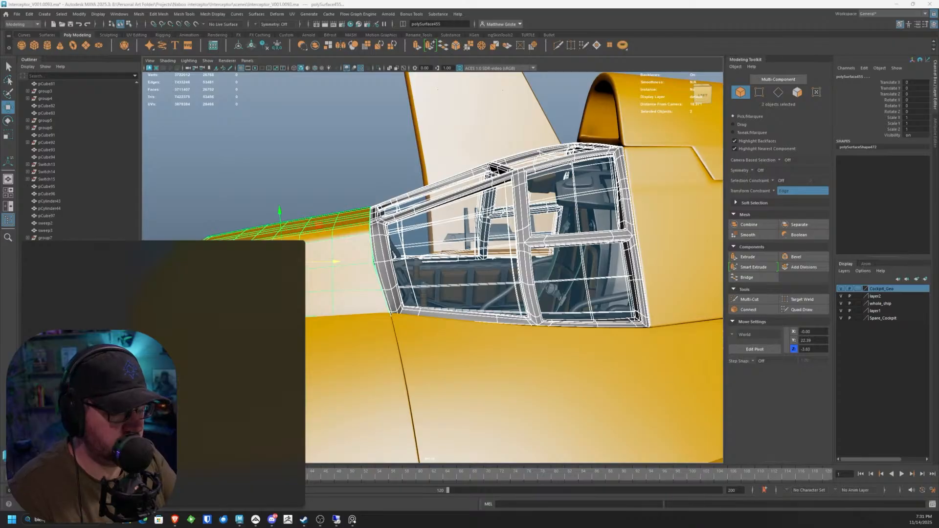
key("Return")
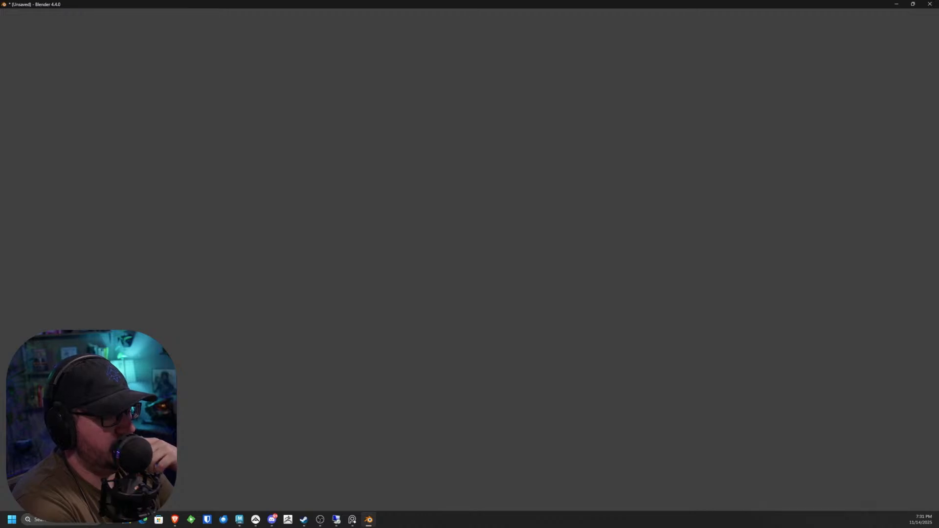
left_click(326, 138)
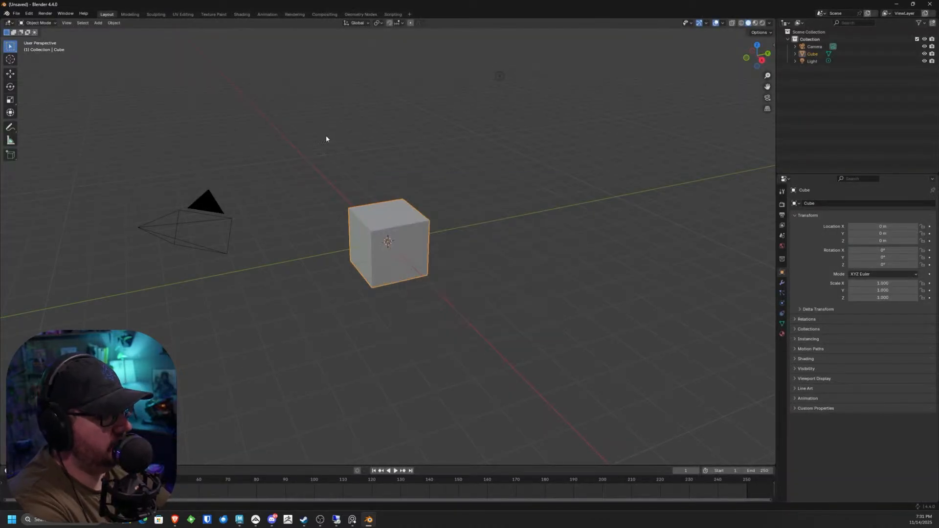
Step: Open the recent Nubian Interceptor blend file and inspect the ship model around its cockpit canopy
left_click(23, 15)
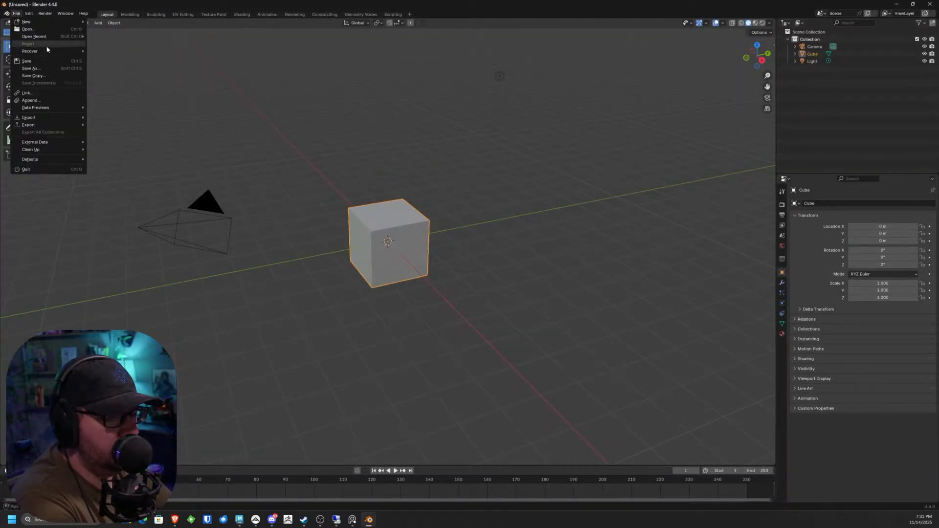
mouse_move(46, 37)
left_click(99, 36)
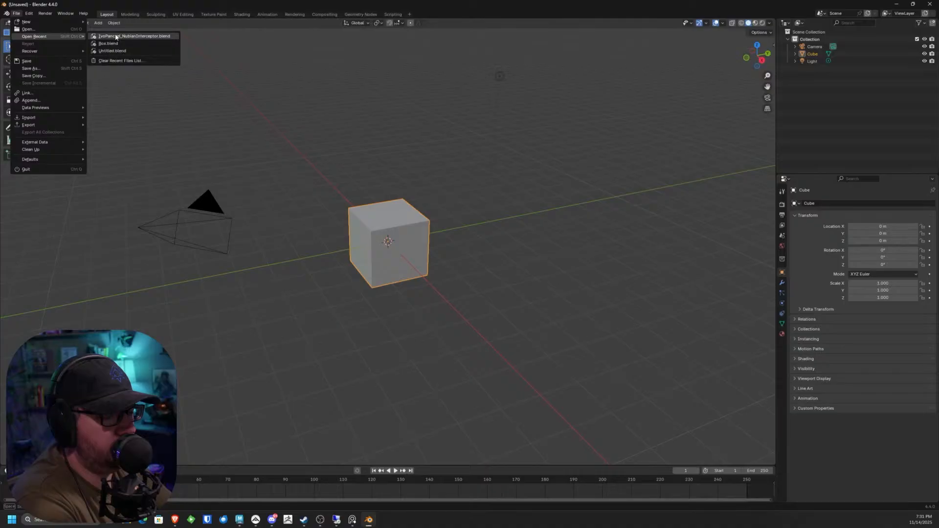
scroll(425, 166, "up", 6)
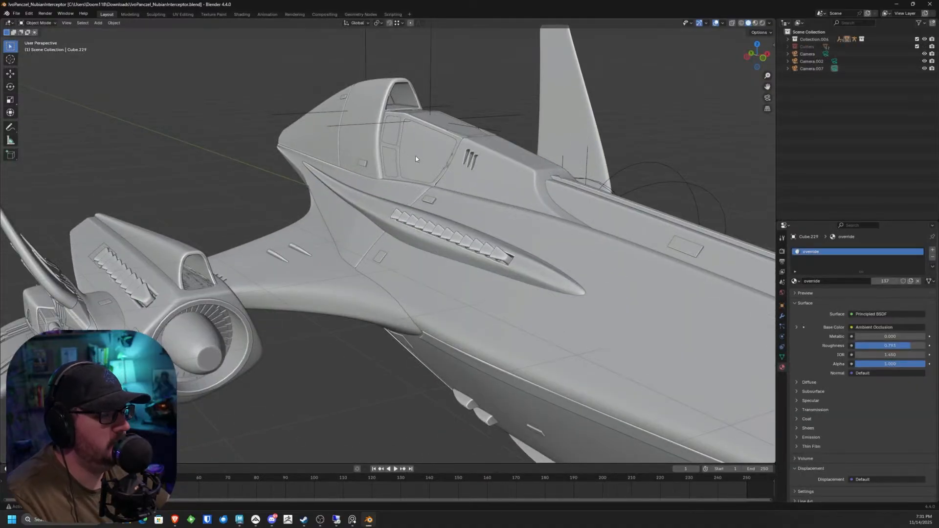
middle_click_drag(425, 179, 372, 313, "shift")
scroll(595, 327, "down", 3)
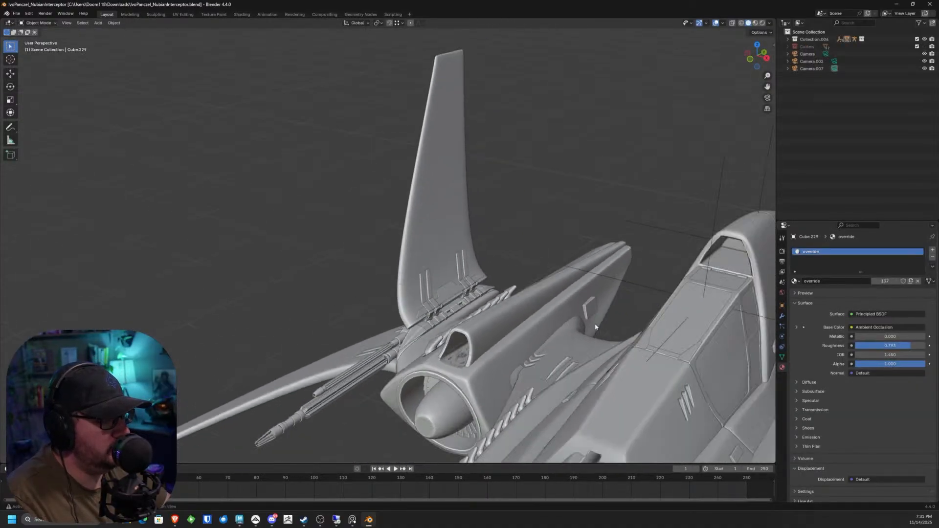
Step: Delete the canopy frame and the shell beneath it to examine the pilot and the blocks behind the seat
middle_click_drag(596, 327, 348, 251, "shift")
scroll(348, 251, "down", 1)
left_click(514, 252)
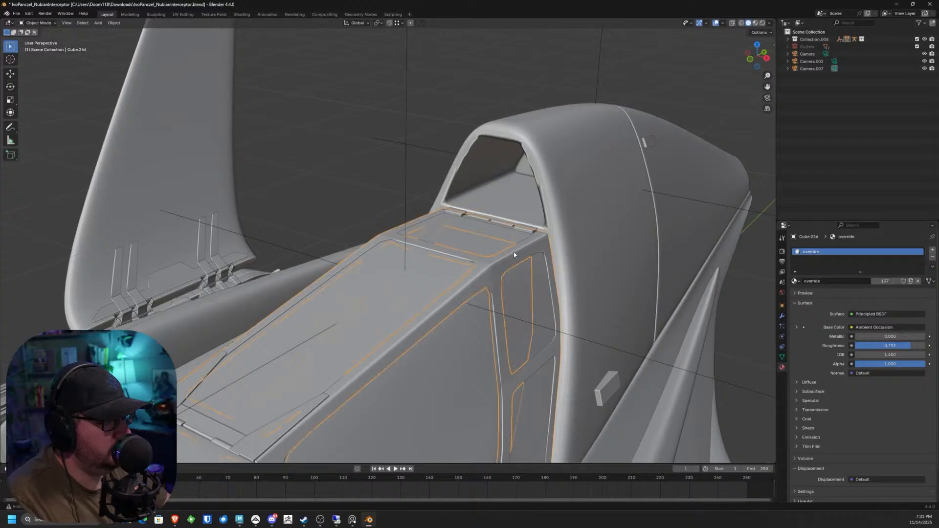
scroll(513, 251, "up", 3)
key("Delete")
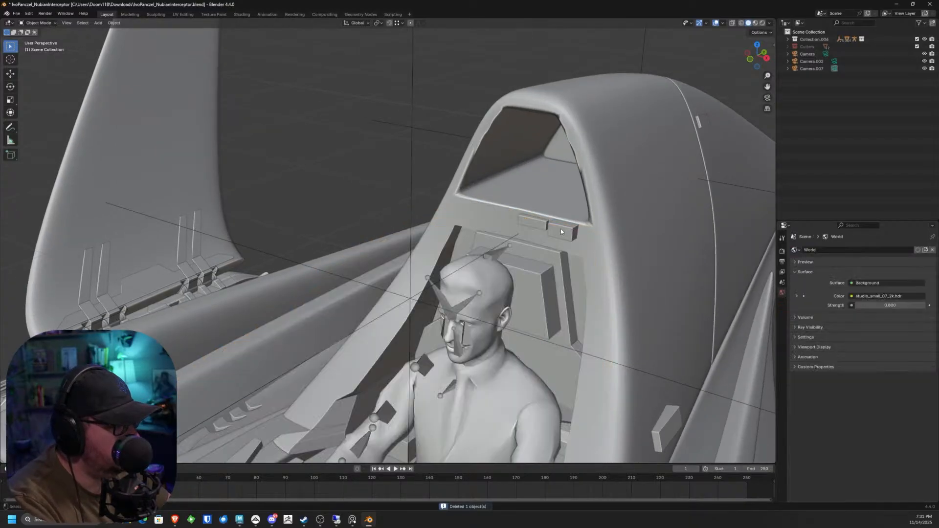
middle_click_drag(568, 234, 547, 230)
middle_click_drag(537, 263, 431, 203)
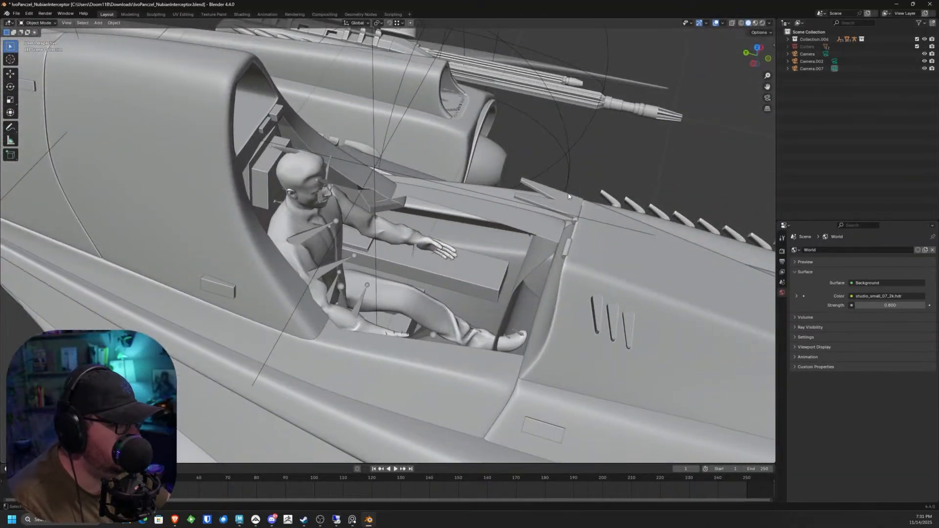
Step: Undo the canopy deletions to restore its frame and shell
key("ctrl+z")
scroll(577, 207, "up", 2)
middle_click_drag(570, 210, 398, 210)
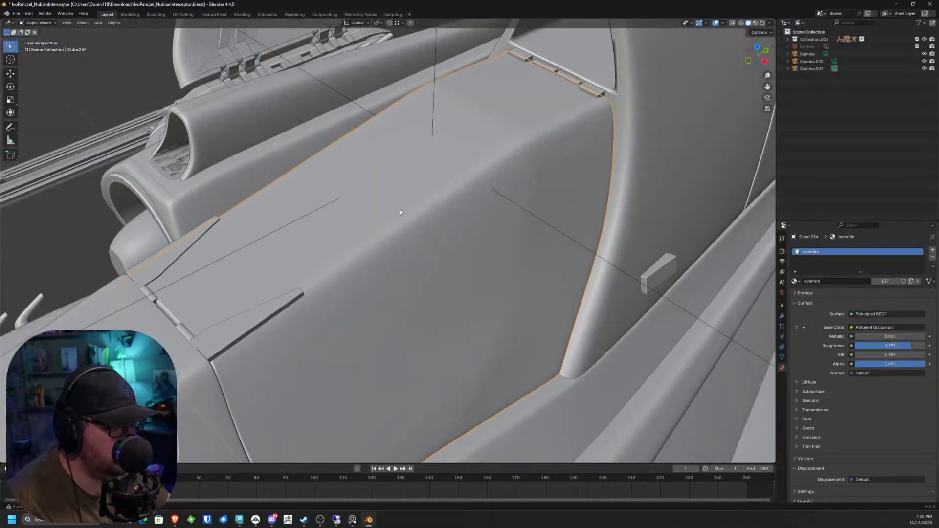
key("ctrl+z")
key("ctrl+z")
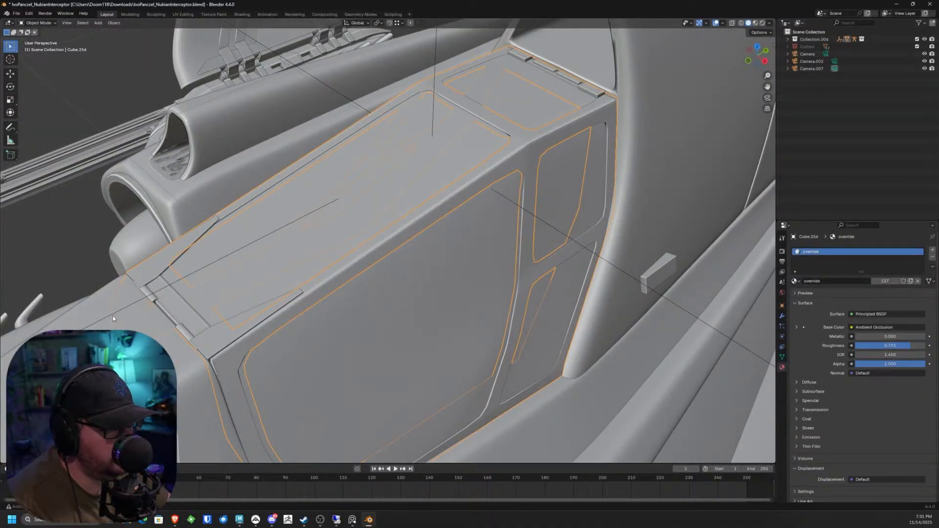
Step: Examine the canopy's rear hinges and its side profile where it meets the hull intake
middle_click_drag(549, 127, 451, 231, "shift")
scroll(450, 231, "down", 5)
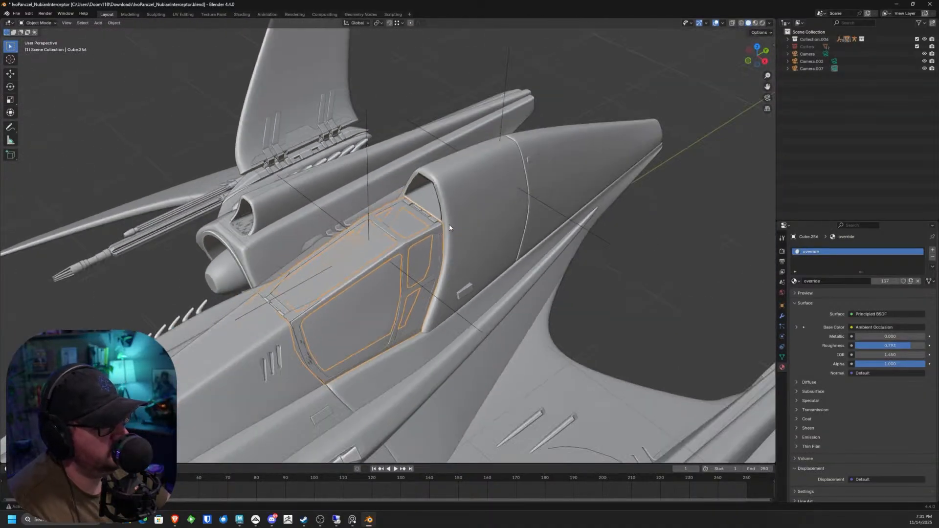
left_click(445, 138)
scroll(453, 139, "up", 5)
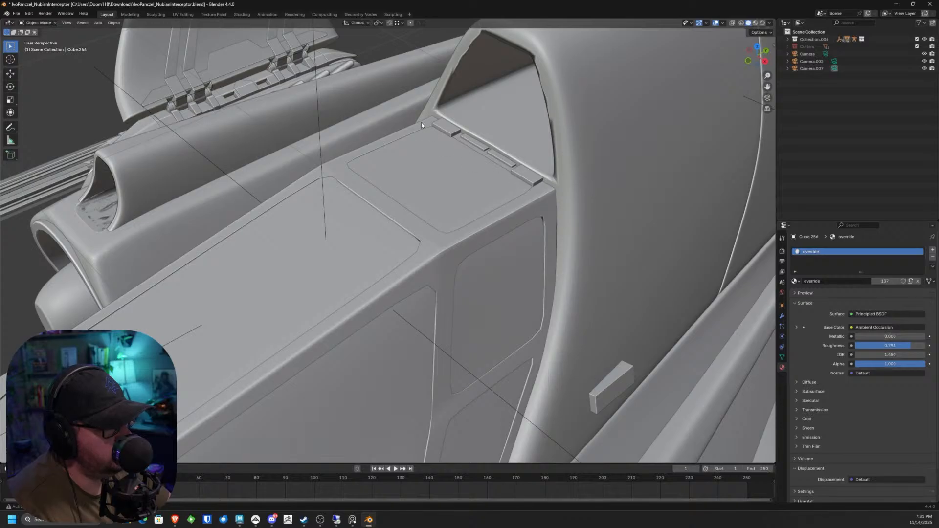
scroll(530, 180, "down", 4)
middle_click_drag(505, 198, 470, 165)
scroll(451, 166, "up", 3)
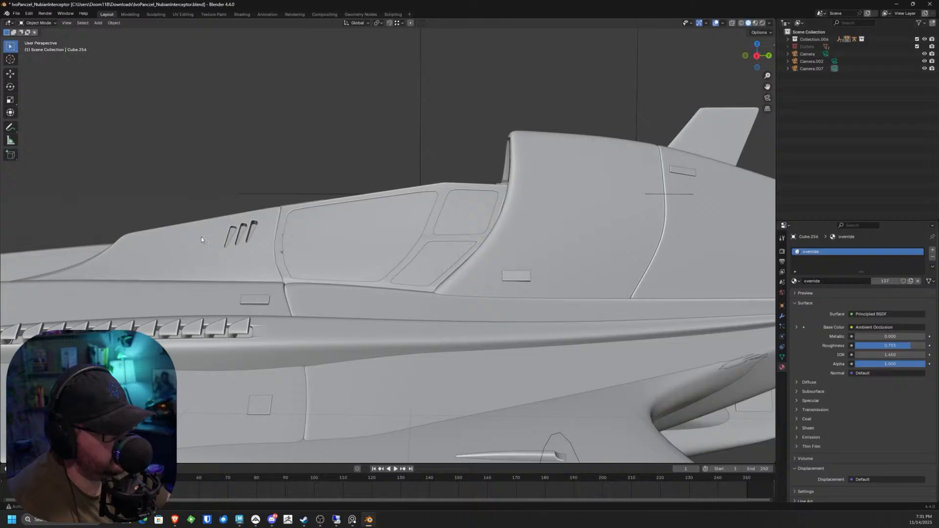
middle_click_drag(556, 206, 456, 209)
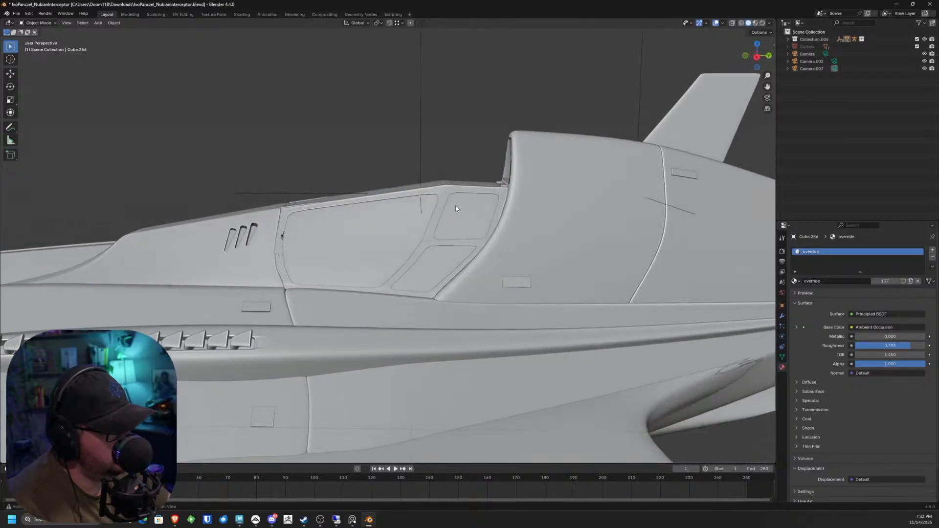
Step: Close the Blender file without saving its changes and return to the ship's canopy in Maya
left_click(929, 4)
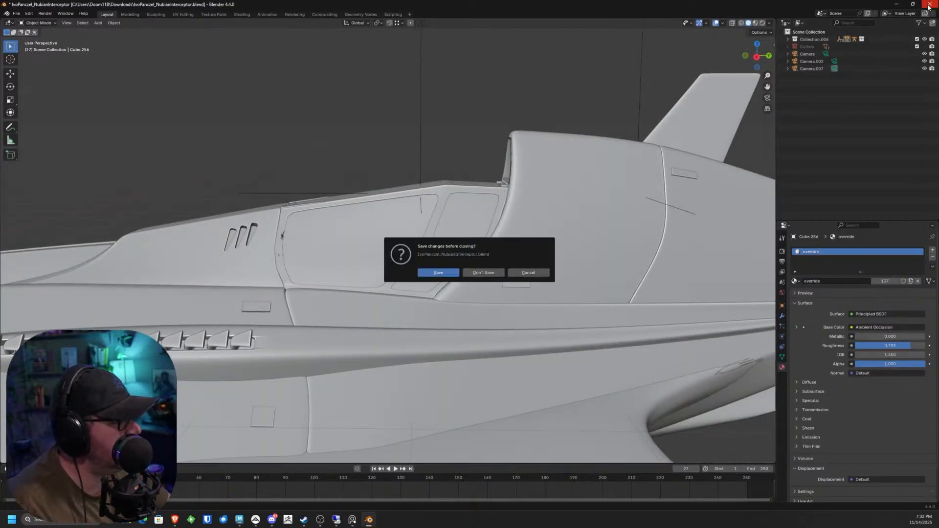
left_click(483, 273)
left_click_drag(667, 223, 529, 201, "alt")
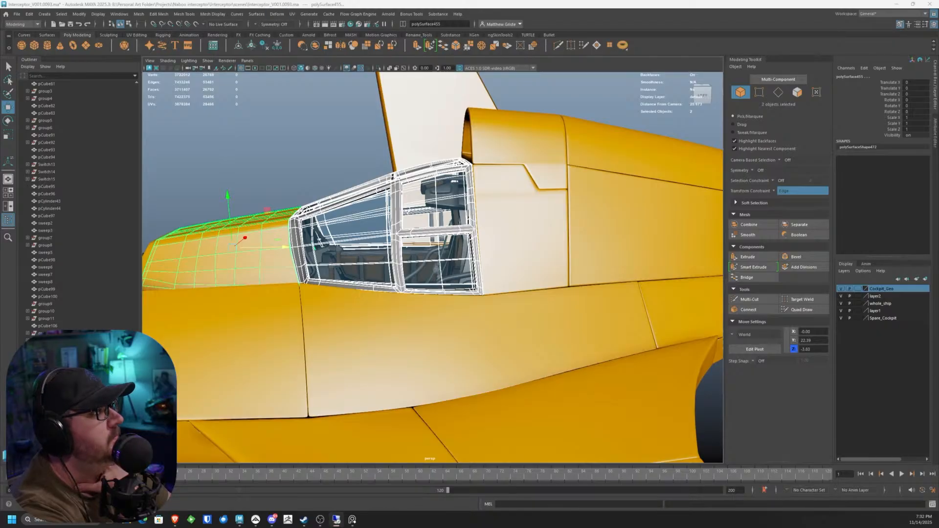
scroll(490, 220, "up", 1)
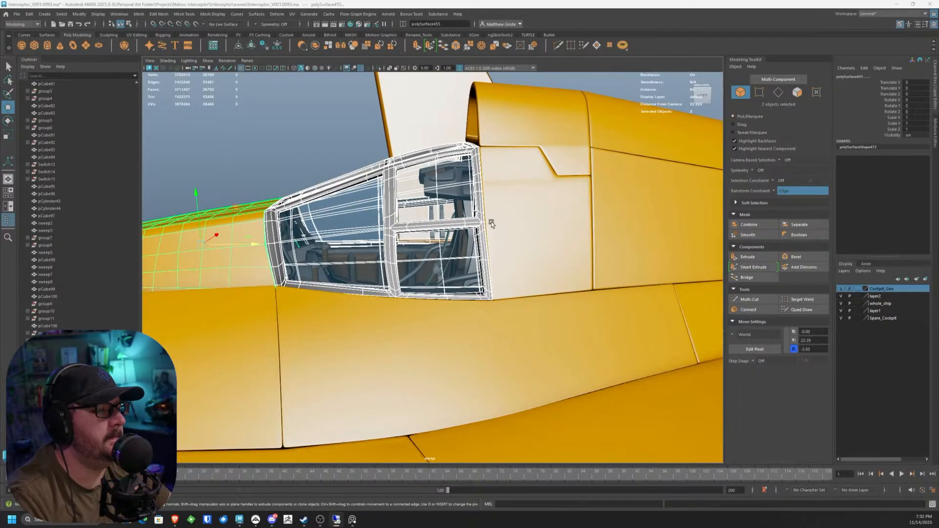
Step: Examine the canopy's rear frame bar from above and from the side where it meets the hull
left_click(338, 163)
scroll(339, 163, "down", 5)
left_click_drag(338, 164, 450, 170, "alt")
left_click(385, 263)
scroll(389, 252, "up", 6)
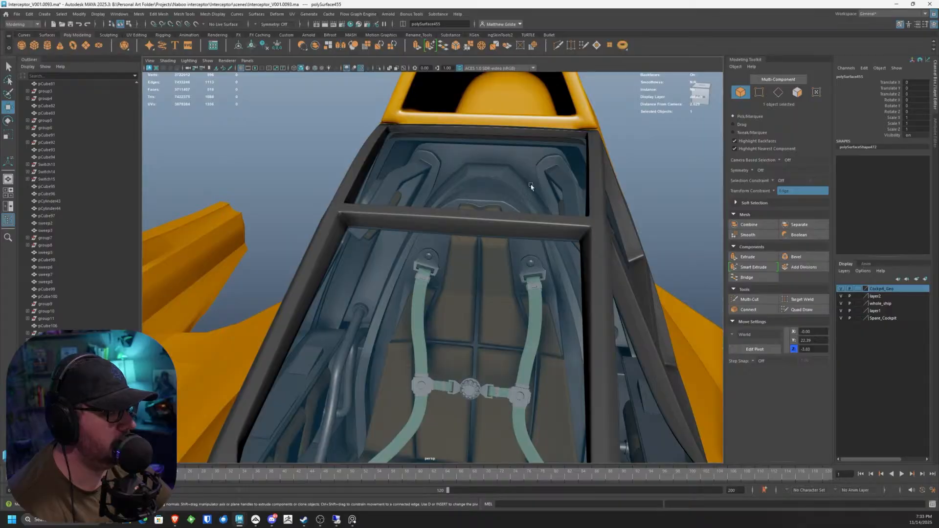
left_click_drag(531, 187, 374, 201, "alt")
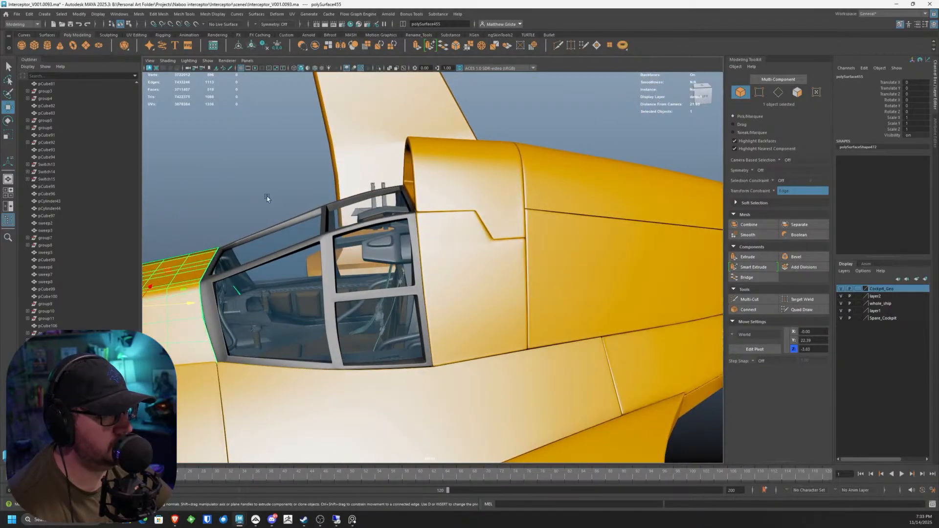
Step: Select the whole canopy group as a hierarchy and try rotating it open about its rear edge
left_click(112, 24)
left_click(389, 199)
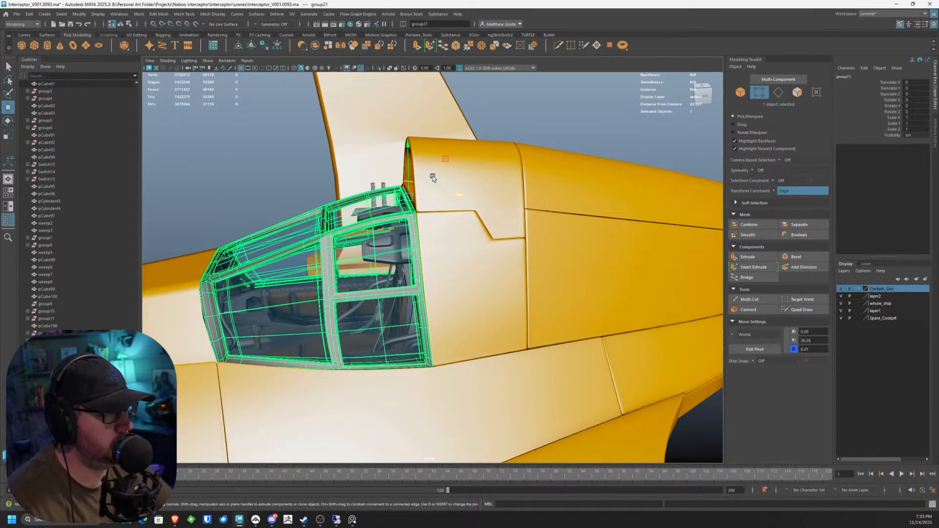
key("e")
left_click_drag(435, 154, 481, 265)
key("ctrl+z")
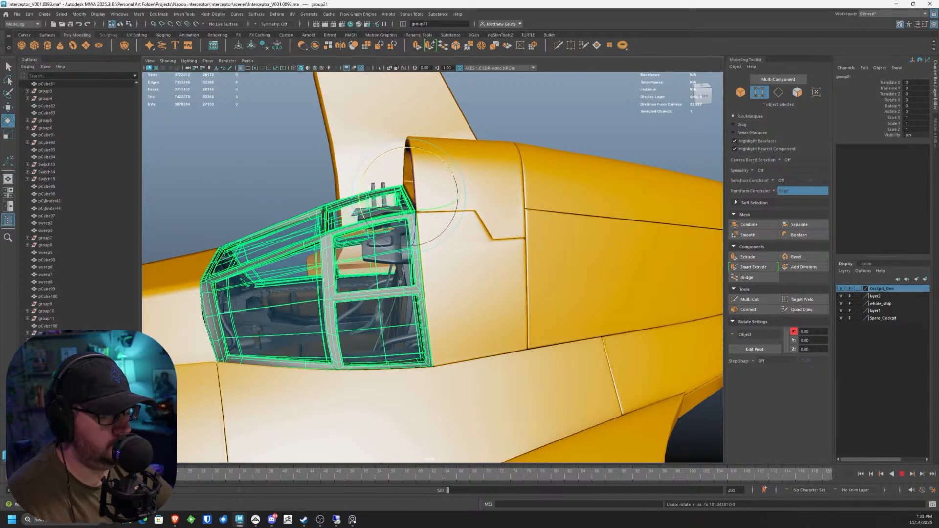
Step: Animate the canopy group from a closed key at frame 0 to about 98° of X rotation at frame 20, and preview it
key("s")
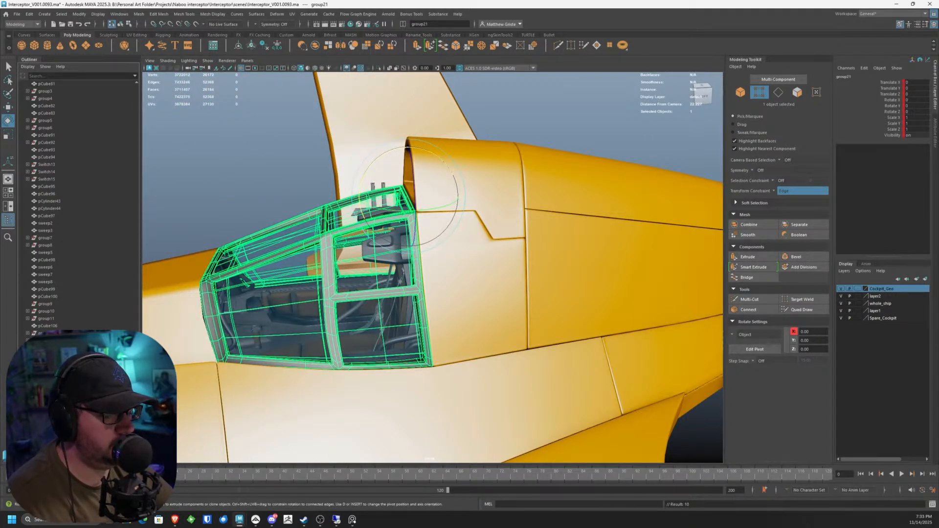
key("alt+v")
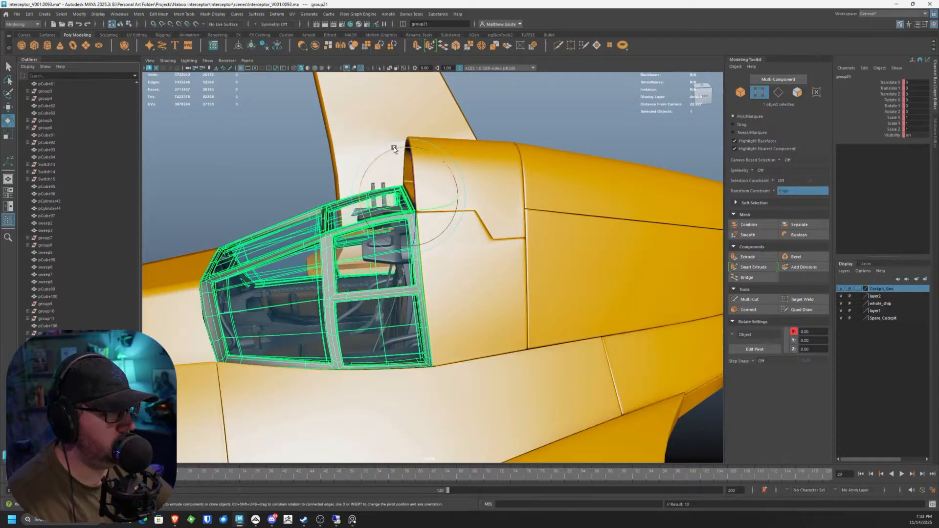
key("alt+v")
middle_click_drag(496, 182, 498, 187)
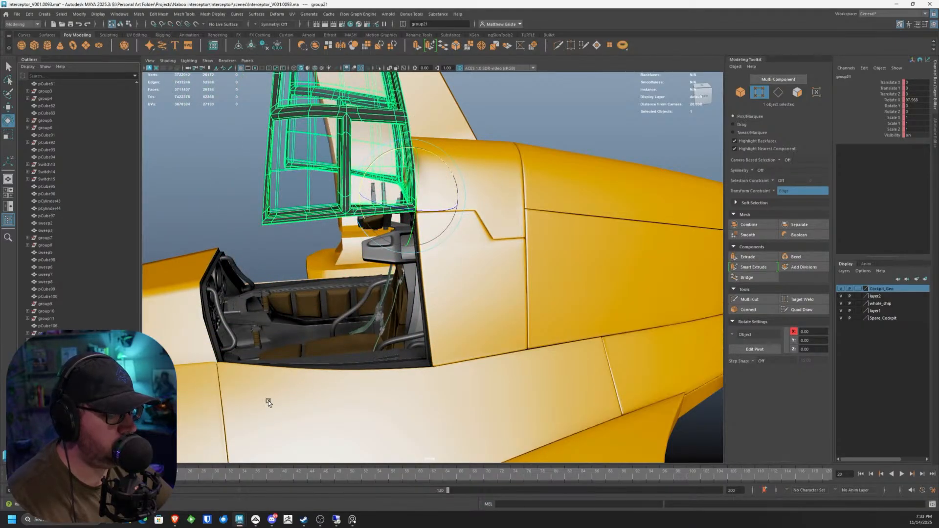
left_click_drag(149, 473, 20, 474)
left_click(267, 203)
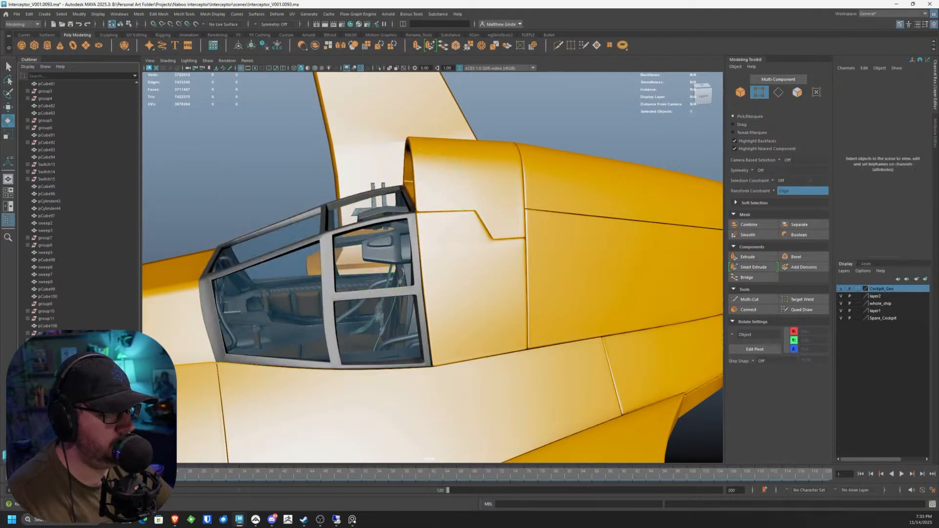
key("alt+v")
Step: Create a polygon cube and place it behind the seat near the canopy's rear bar, at about Y 25.52, Z 6.12
left_click_drag(385, 277, 344, 253, "alt")
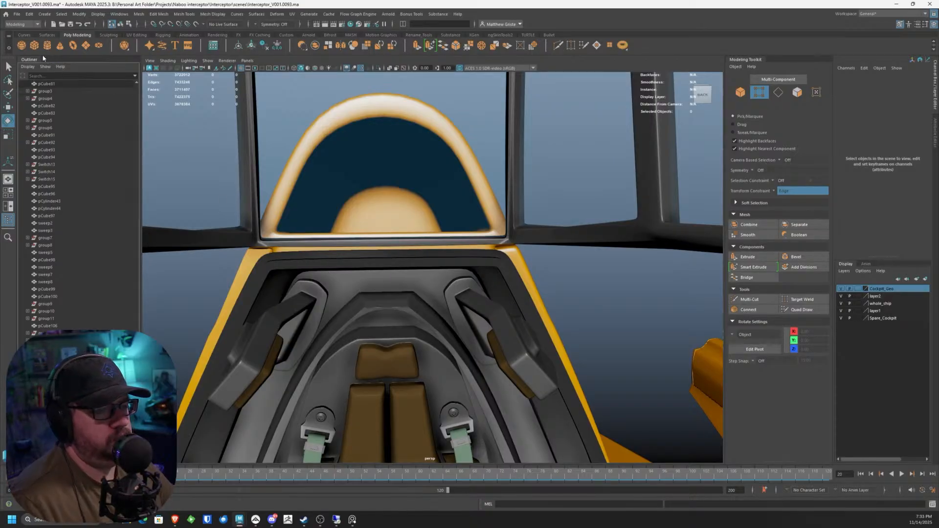
left_click_drag(300, 185, 321, 191, "alt")
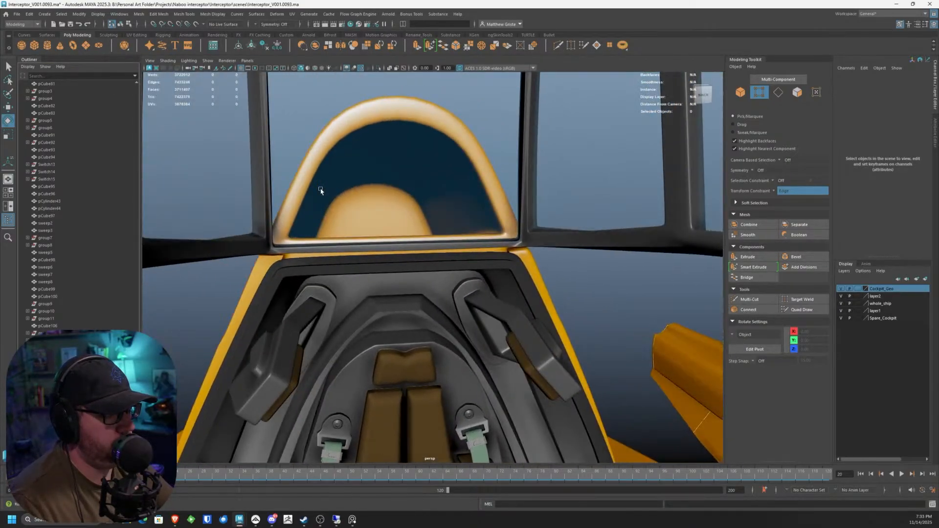
left_click(35, 45)
left_click_drag(319, 157, 367, 326, "alt")
key("w")
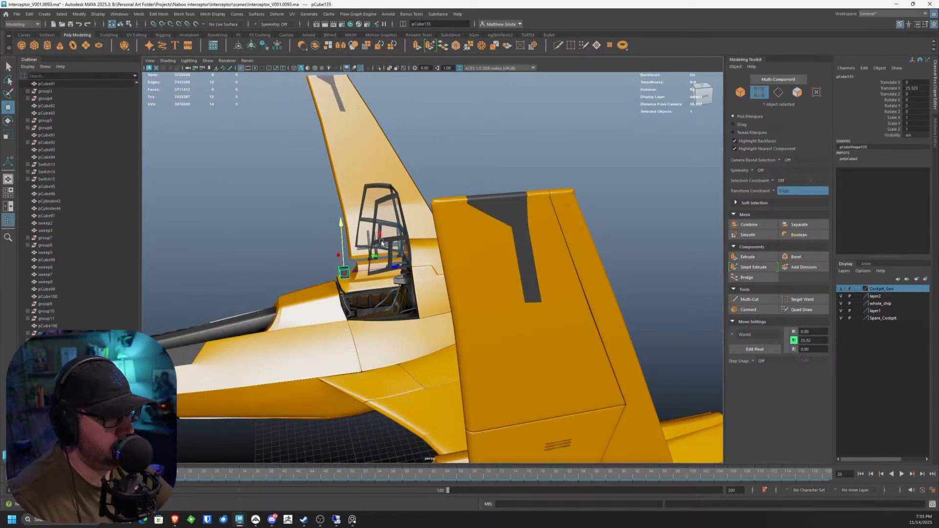
scroll(287, 273, "up", 5)
left_click_drag(194, 273, 456, 172, "alt")
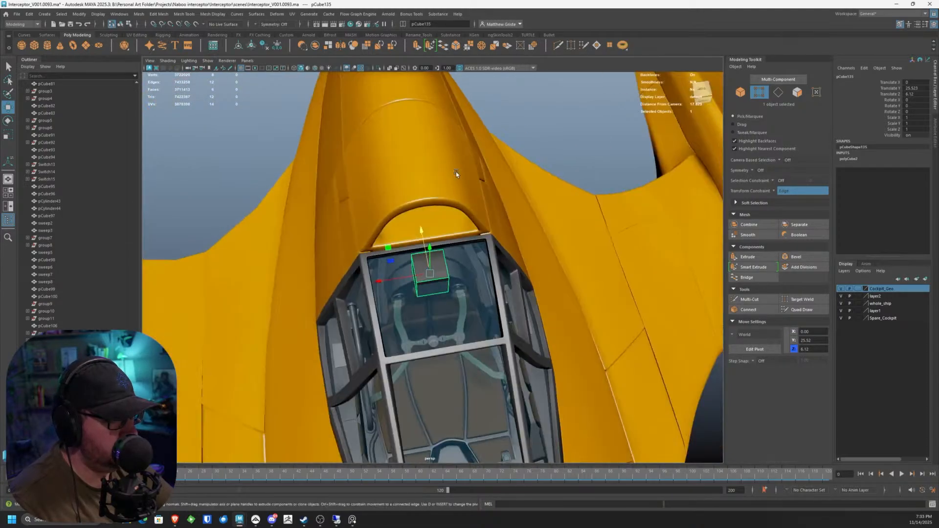
Step: Set the cube's width, height and depth subdivisions to 2
scroll(445, 226, "up", 6)
key("e")
key("r")
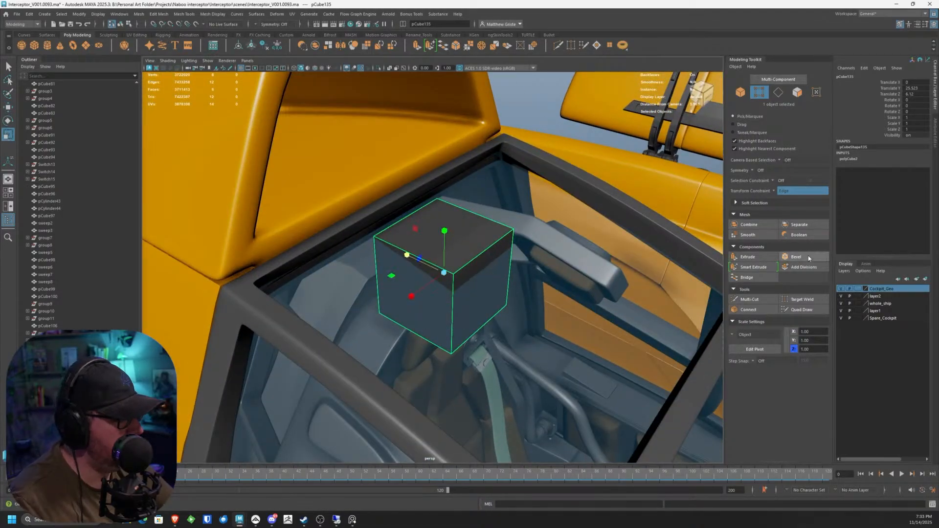
left_click(844, 161)
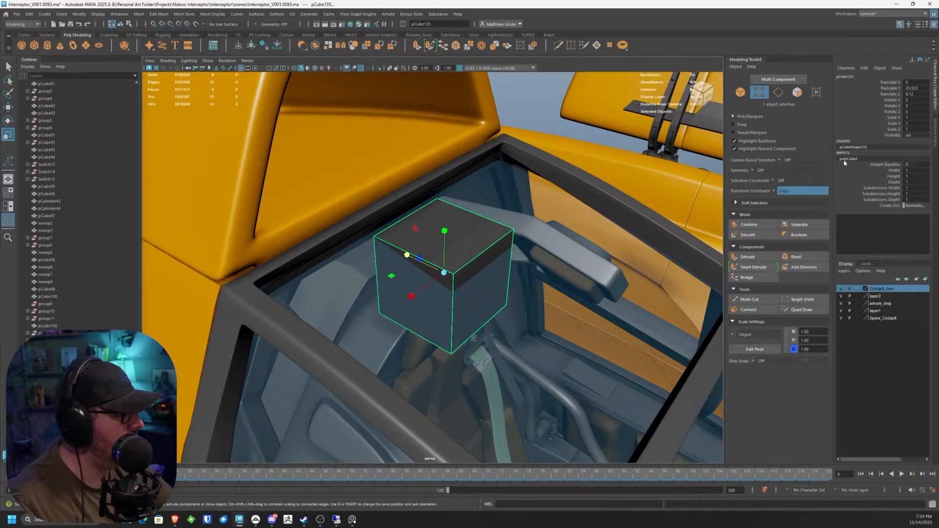
double_click(918, 188)
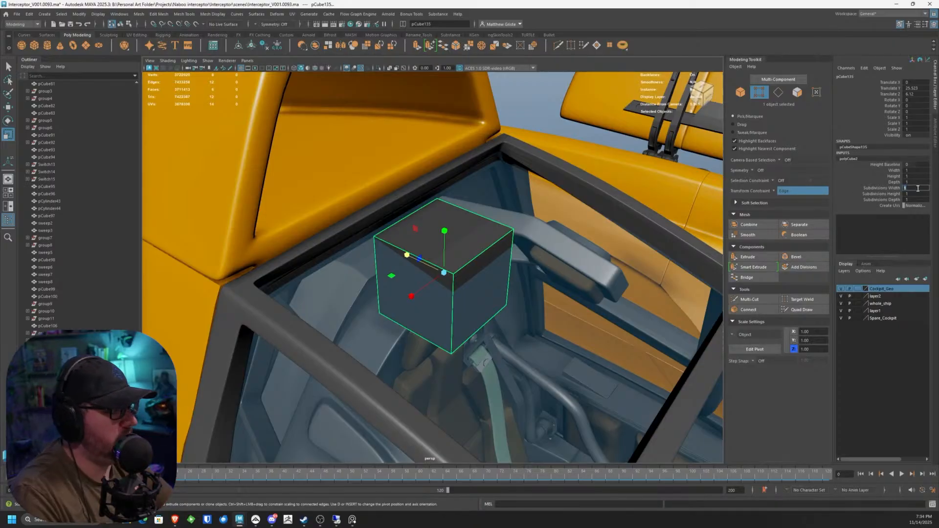
type("2")
key("Tab")
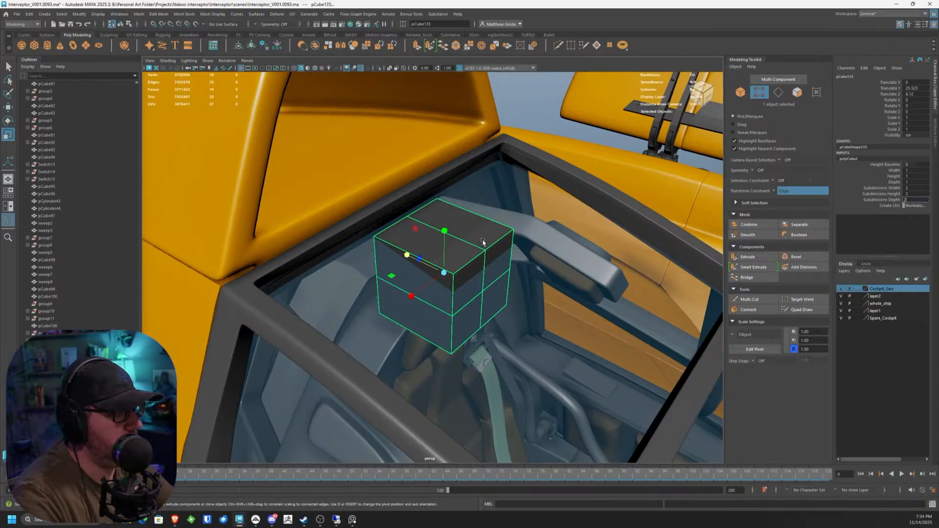
key("Return")
Step: Flatten the cube to about 0.2 in Y scale and move it to about Y 25.86, Z 6.41 near the rear bar
left_click_drag(445, 230, 392, 229)
key("w")
left_click_drag(504, 220, 383, 215, "alt")
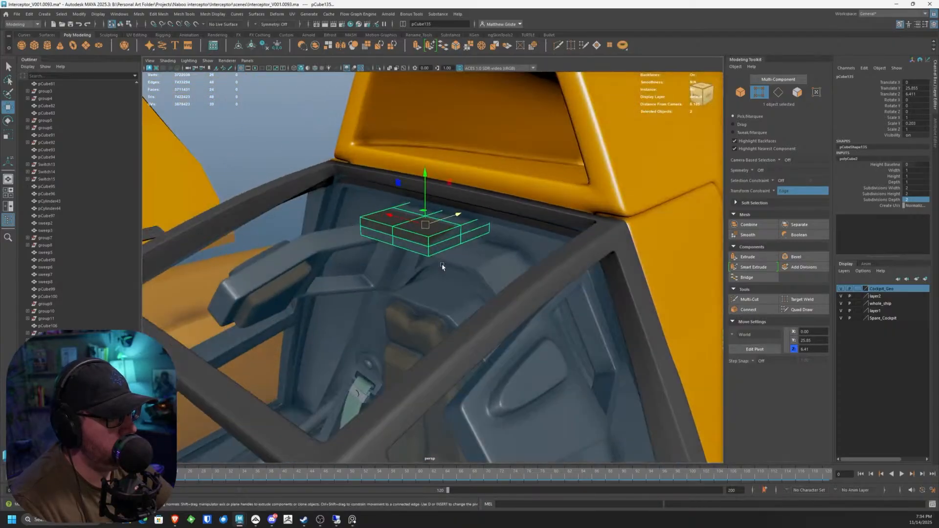
Step: Widen the flattened block along the canopy's rear bar to an X scale of about 2.47
left_click_drag(442, 266, 490, 244, "alt")
scroll(490, 245, "down", 3)
key("e")
key("r")
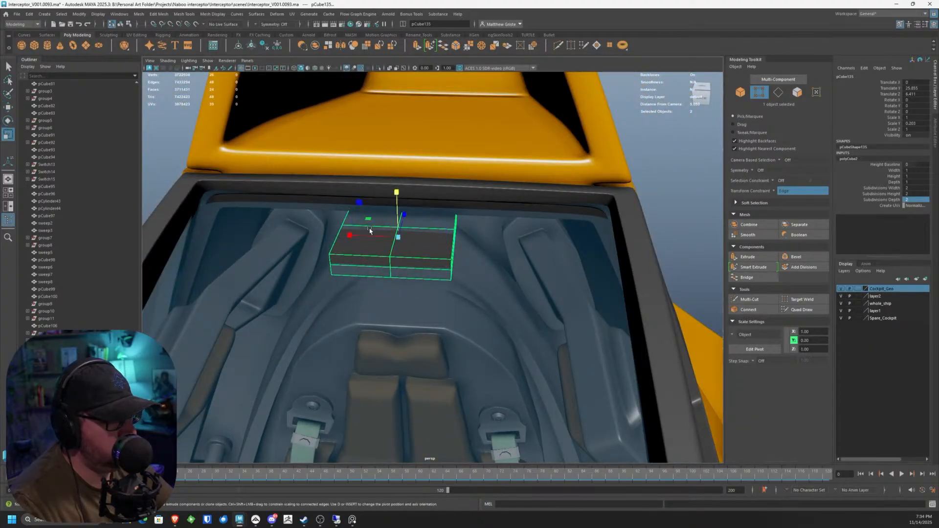
left_click_drag(350, 235, 352, 259)
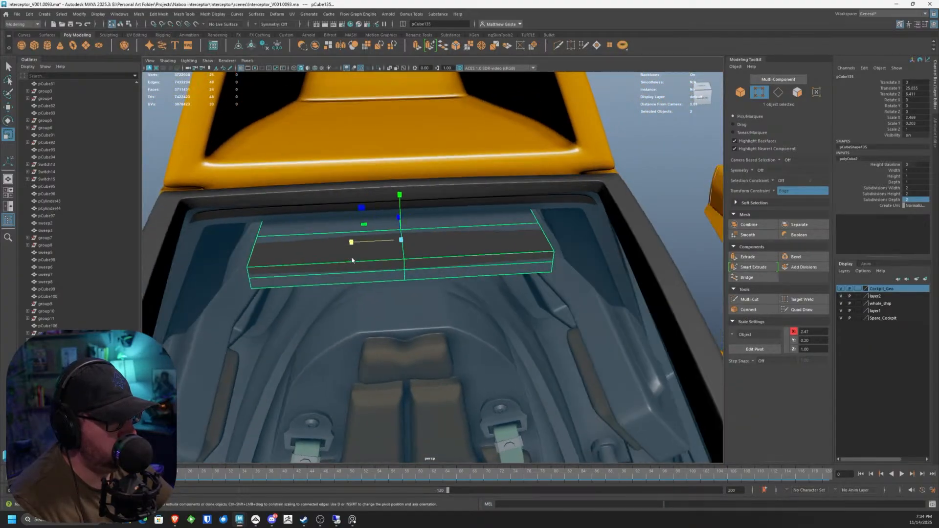
right_click_drag(351, 257, 353, 275)
left_click_drag(372, 264, 398, 210, "alt")
right_click_drag(390, 192, 391, 214)
left_click(372, 190)
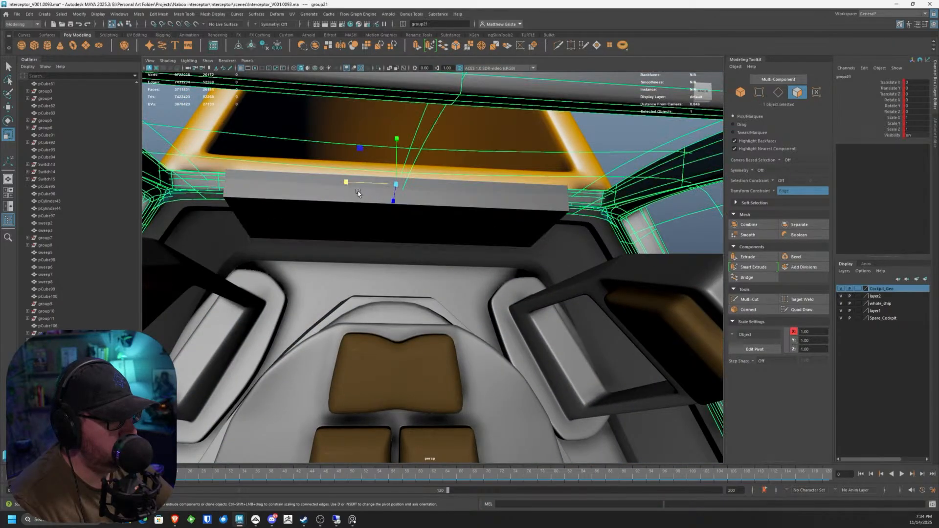
key("ctrl+z")
left_click(318, 190)
key("ctrl+z")
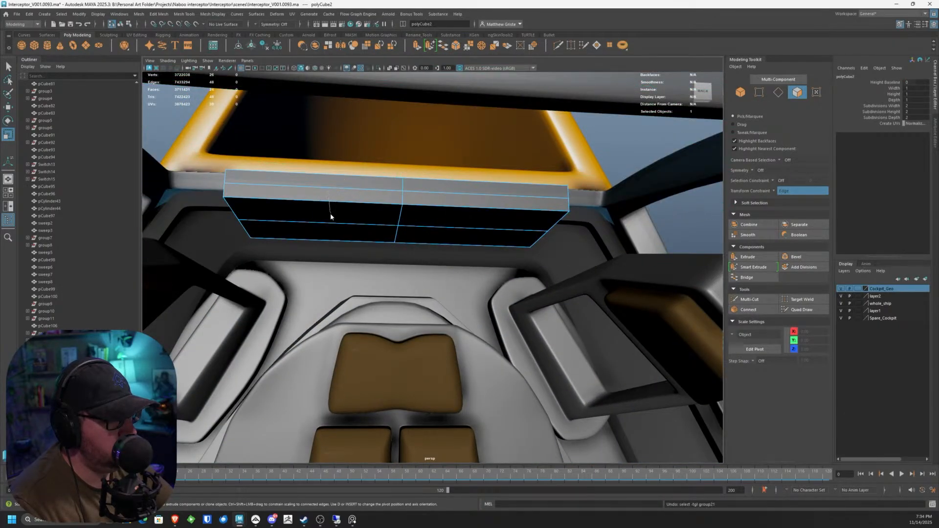
left_click(316, 193)
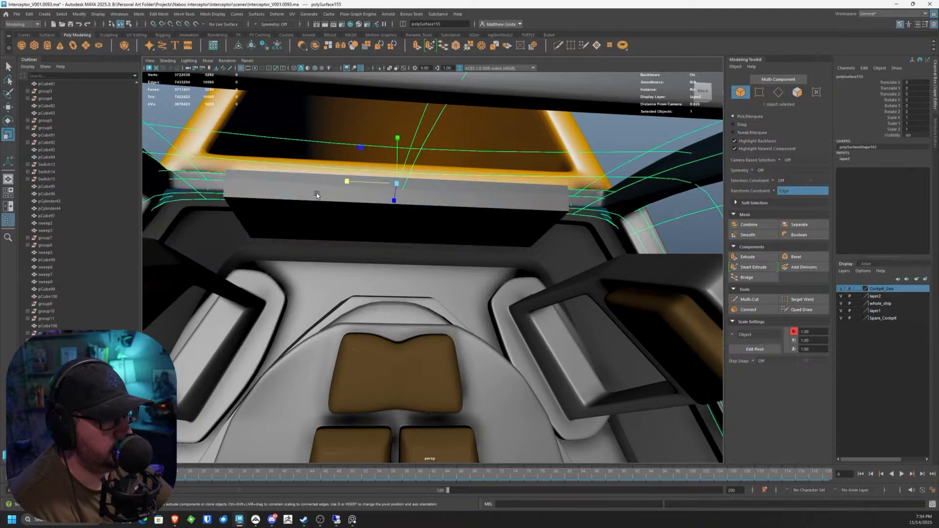
key("Down")
Step: Turn off the edge transform constraint and lower the four end faces of the wide block to about Y 25.77
right_click_drag(318, 191, 318, 191)
left_click(317, 191)
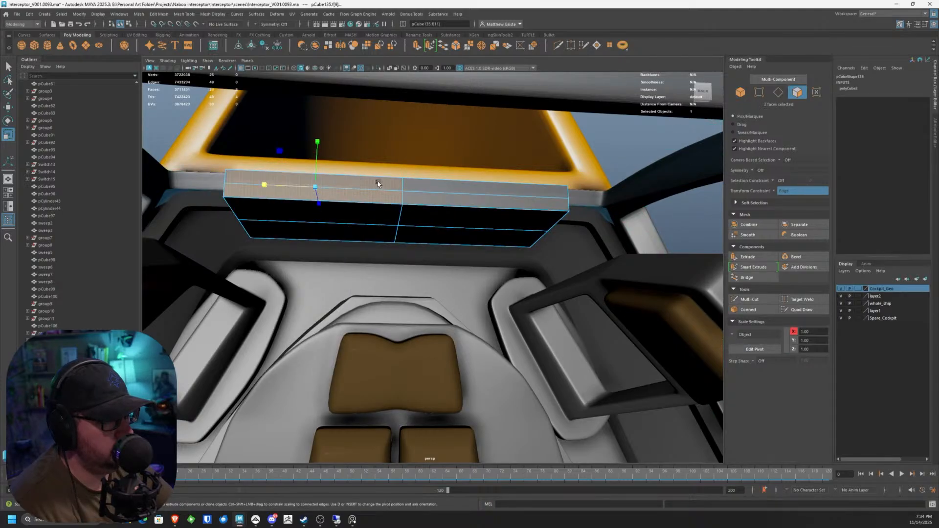
double_click(378, 182, "shift")
middle_click_drag(380, 188, 375, 192)
left_click_drag(375, 191, 412, 191, "alt")
key("w")
key("ctrl+z")
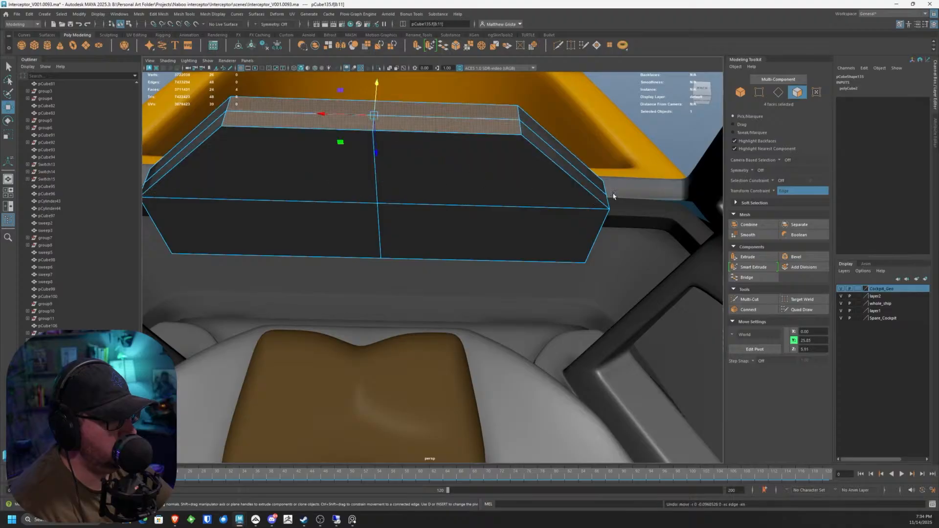
left_click(787, 191)
left_click(788, 192)
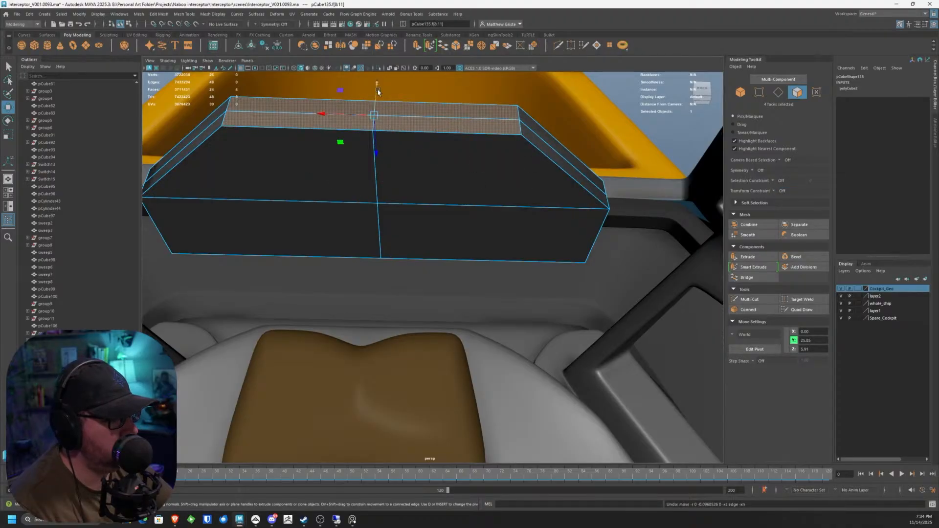
left_click_drag(378, 92, 426, 165, "alt")
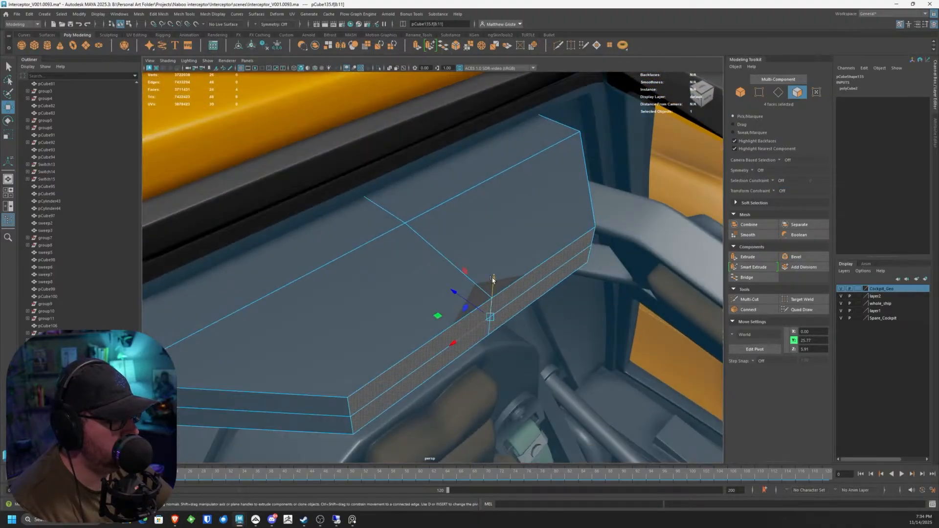
left_click_drag(492, 279, 433, 196)
scroll(489, 285, "down", 4)
key("F8")
left_click_drag(334, 166, 371, 227, "alt")
scroll(411, 194, "down", 5)
scroll(370, 226, "down", 4)
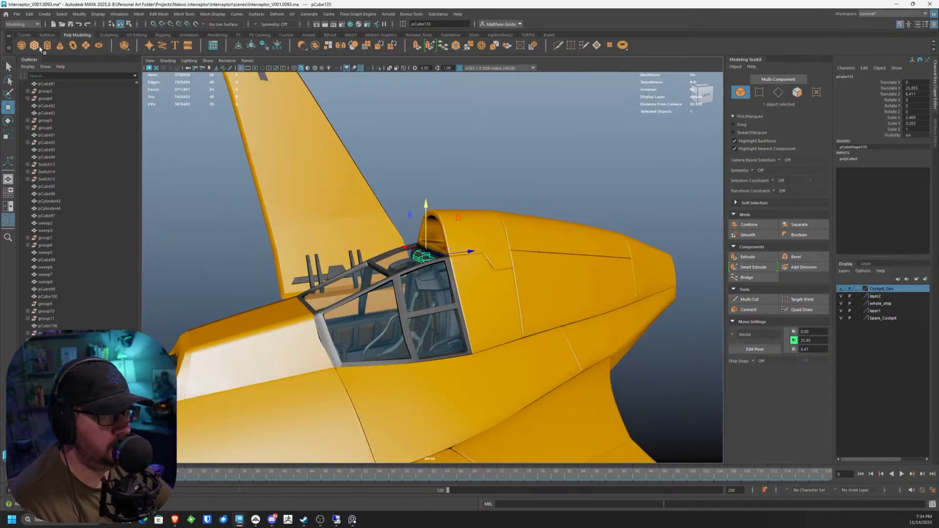
left_click_drag(399, 389, 392, 380)
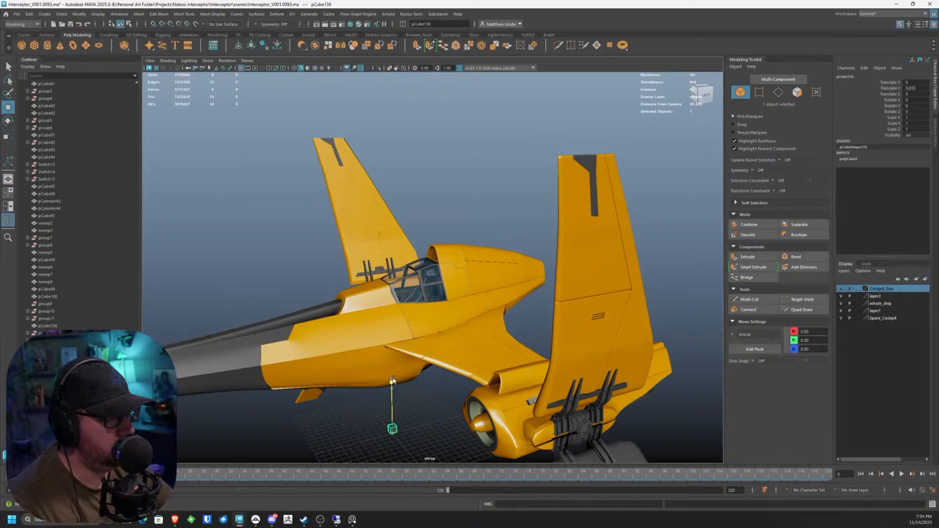
left_click_drag(389, 253, 390, 239)
right_click_drag(389, 239, 391, 303, "alt")
left_click_drag(391, 303, 451, 261, "alt")
key("ctrl+z")
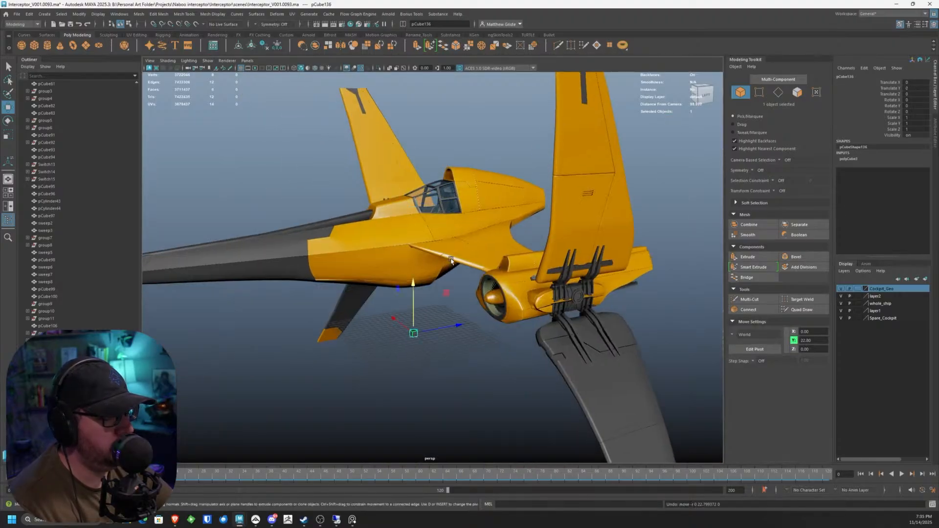
left_click(221, 159)
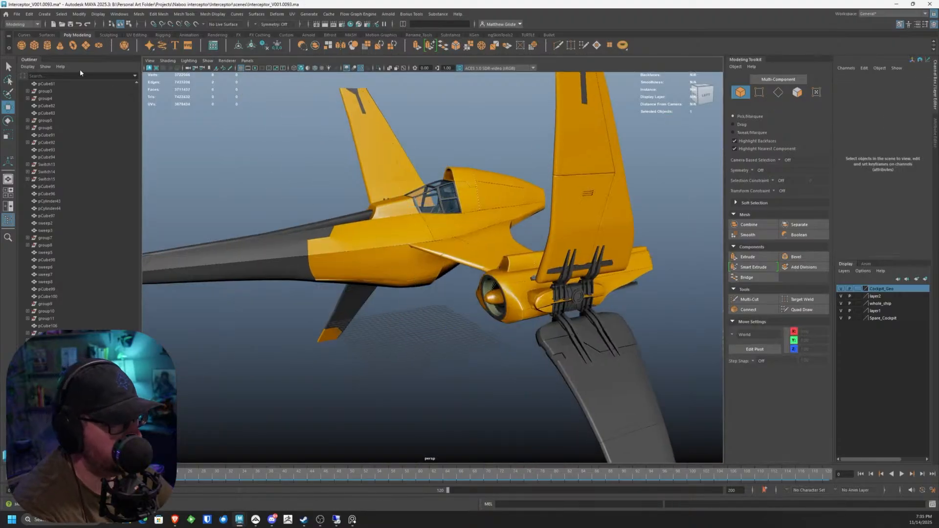
right_click(33, 45)
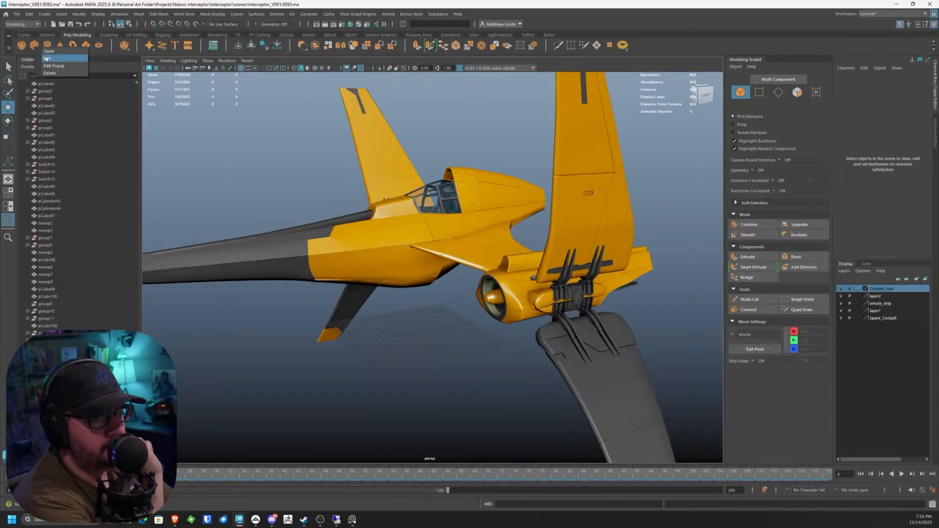
left_click(46, 55)
left_click(259, 154)
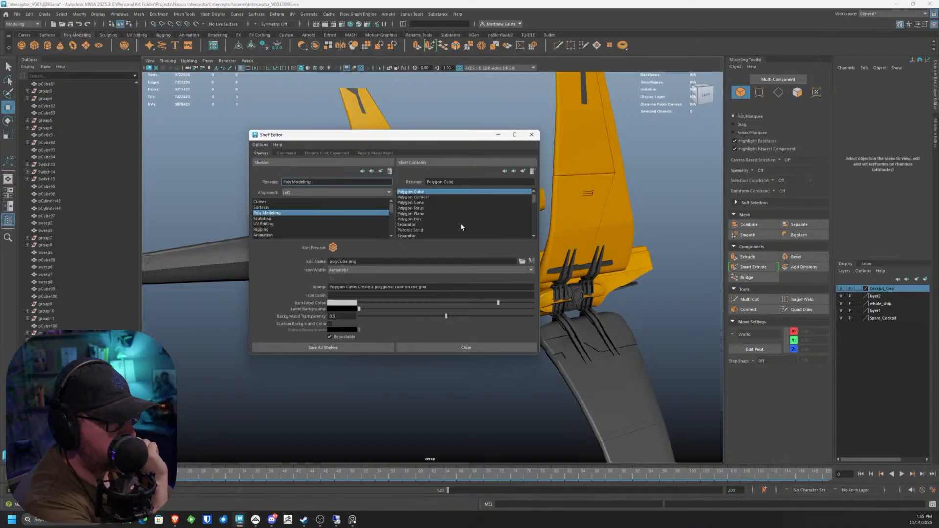
left_click(532, 135)
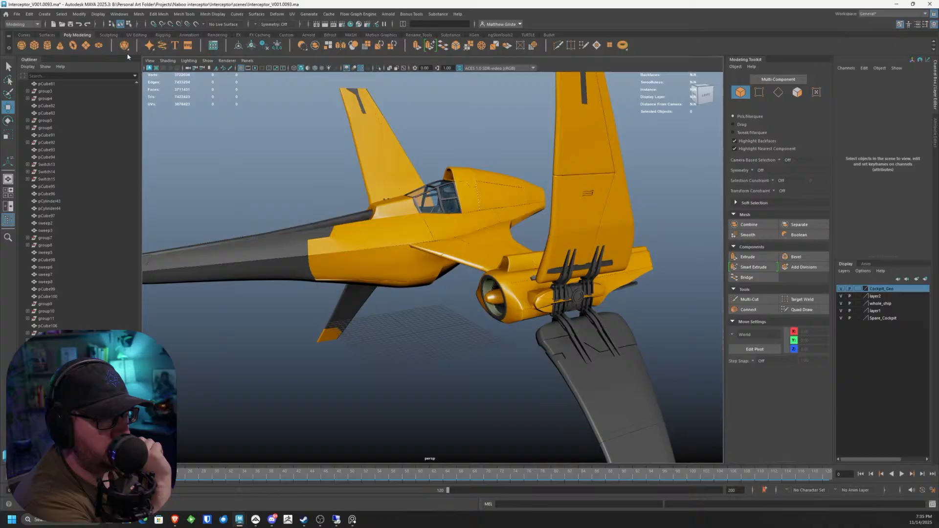
Step: Set the polygon cube's width, height and depth divisions to 2 and create a new cube
double_click(34, 41)
left_click_drag(611, 48, 452, 130)
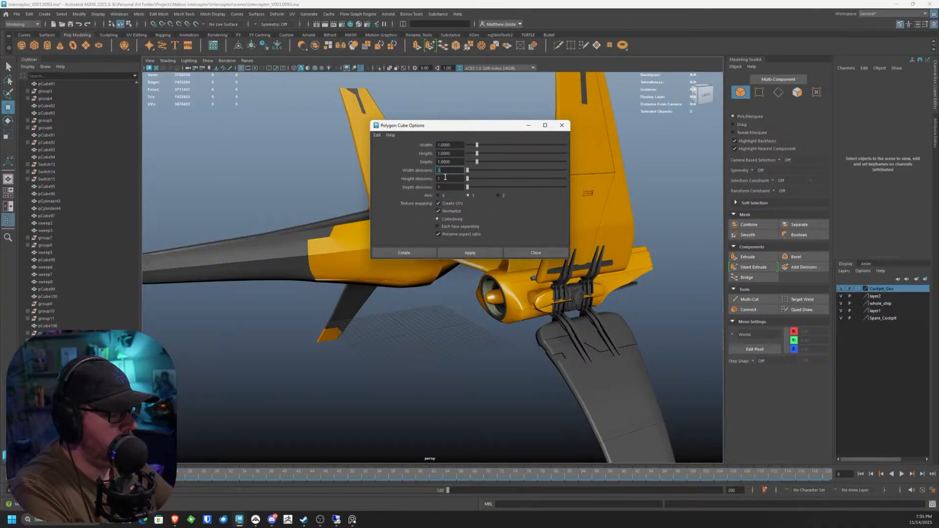
left_click(481, 252)
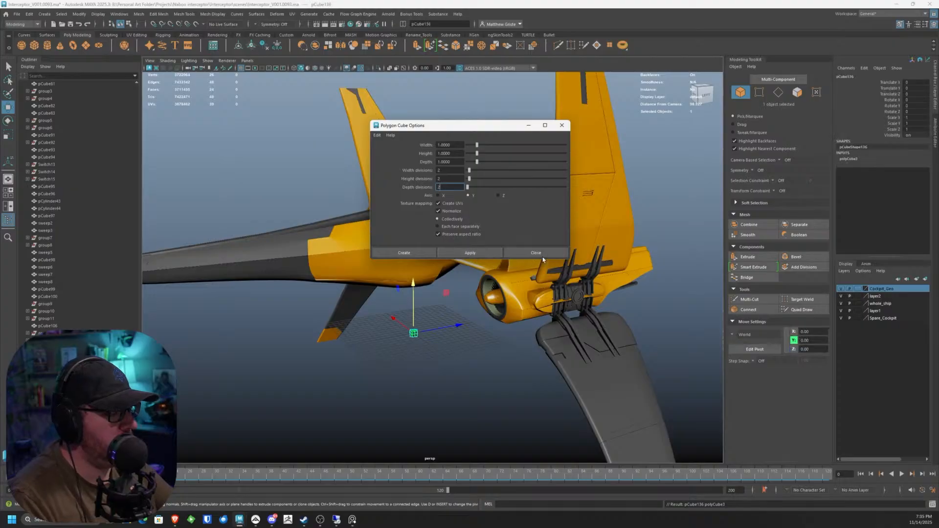
Step: Move the new cube behind the seat beneath the wide block, to about Y 25.44, Z 7.48
scroll(459, 295, "up", 3)
left_click_drag(407, 321, 481, 120)
scroll(424, 133, "up", 3)
scroll(467, 197, "up", 3)
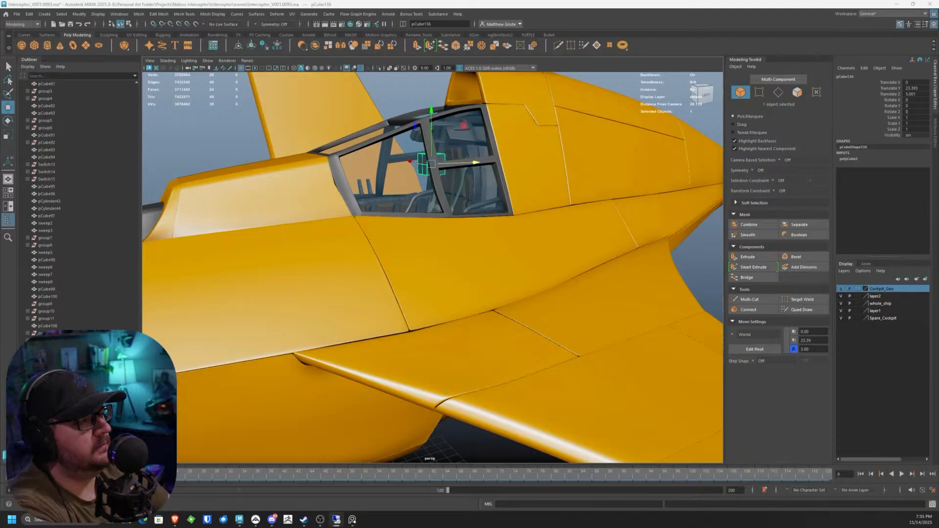
key("f")
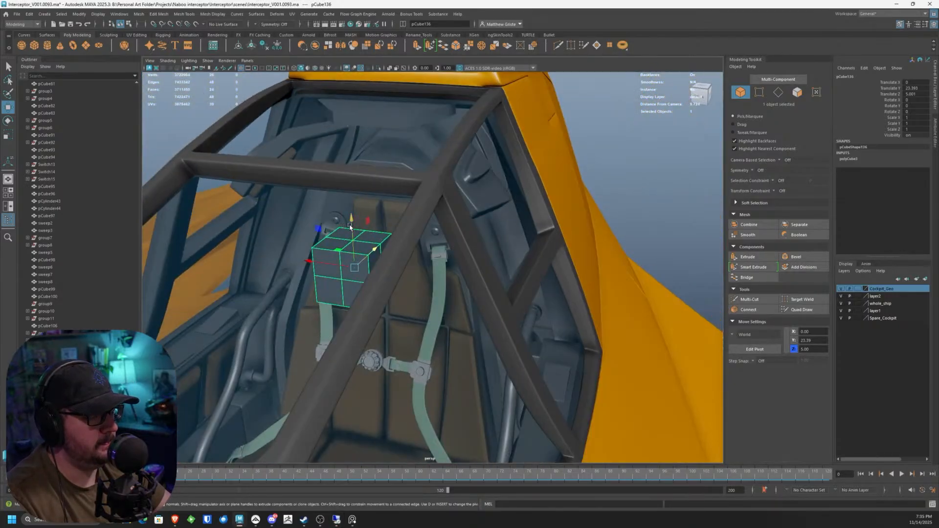
left_click_drag(350, 225, 363, 97)
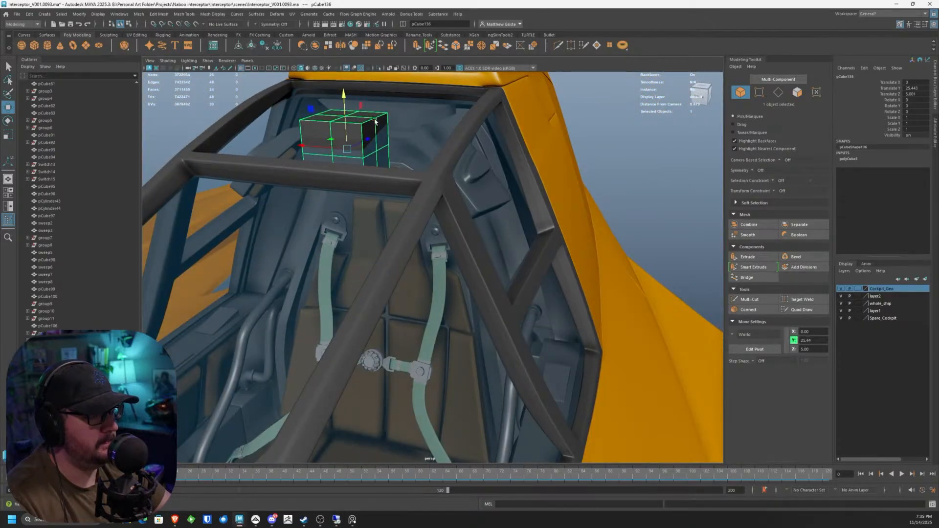
left_click_drag(368, 139, 425, 110)
key("f")
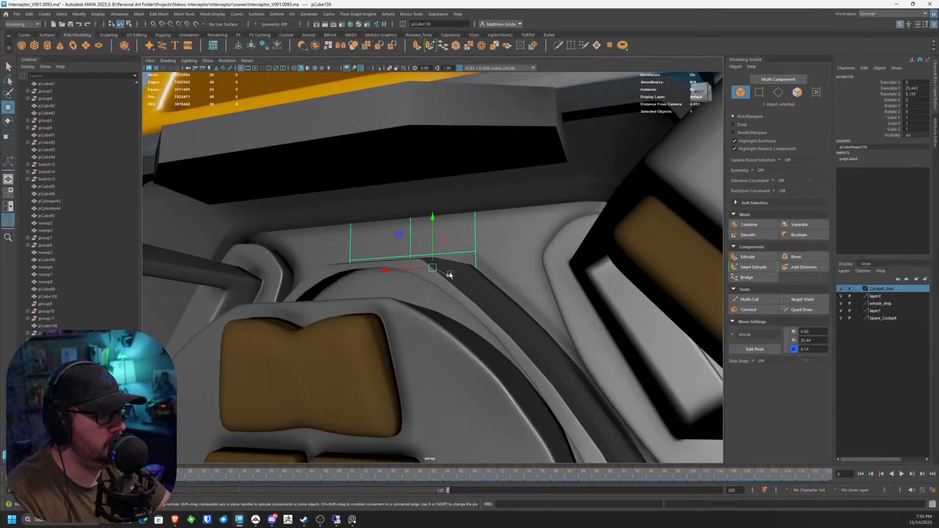
left_click_drag(450, 274, 419, 262)
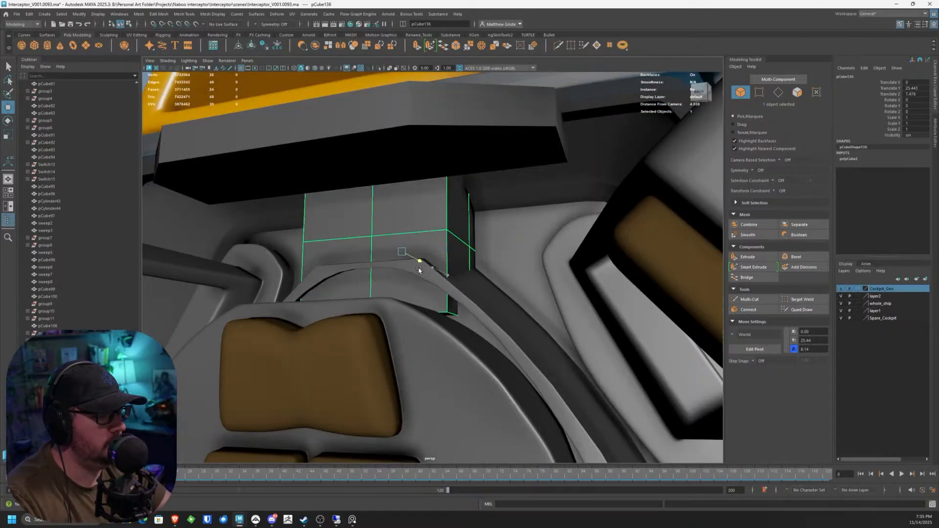
Step: Flatten the cube to about 0.52 in Y scale and raise it to about Y 25.56
key("e")
key("r")
mouse_move(402, 205)
left_mouse_down()
mouse_move(400, 231)
mouse_move(402, 199)
mouse_move(412, 201)
mouse_move(406, 196)
left_mouse_up()
key("w")
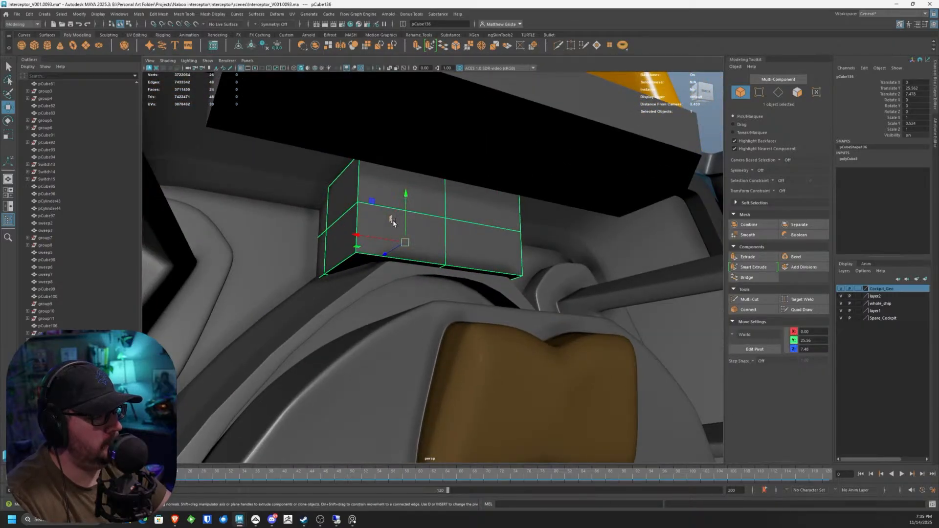
Step: Scale the lower block to about 1.87 in X and 1.24 in Z, and raise it to about Y 25.62
key("e")
key("r")
left_click_drag(361, 236, 314, 239)
key("w")
left_click_drag(401, 209, 364, 197)
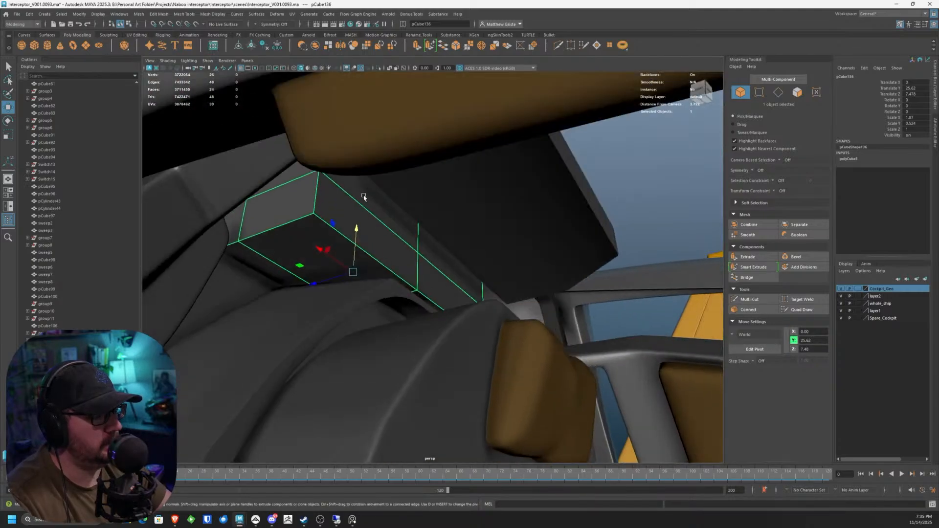
key("r")
left_click_drag(327, 279, 308, 282)
left_click_drag(372, 274, 411, 295, "alt")
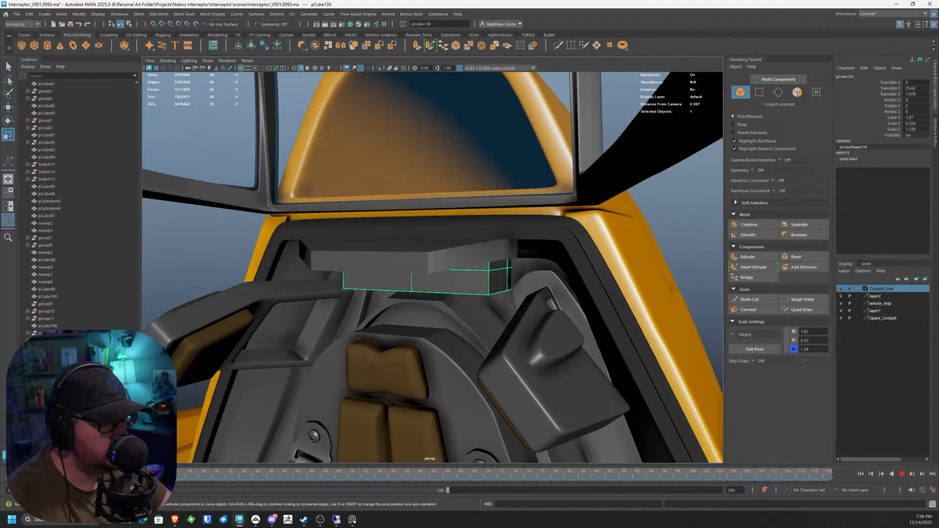
Step: Select the two lower front edges of the lower block and raise them to about Y 25.47
left_click_drag(374, 271, 419, 233, "alt")
left_click(453, 271)
left_click(361, 282)
right_click_drag(420, 234, 398, 248)
left_click(397, 249)
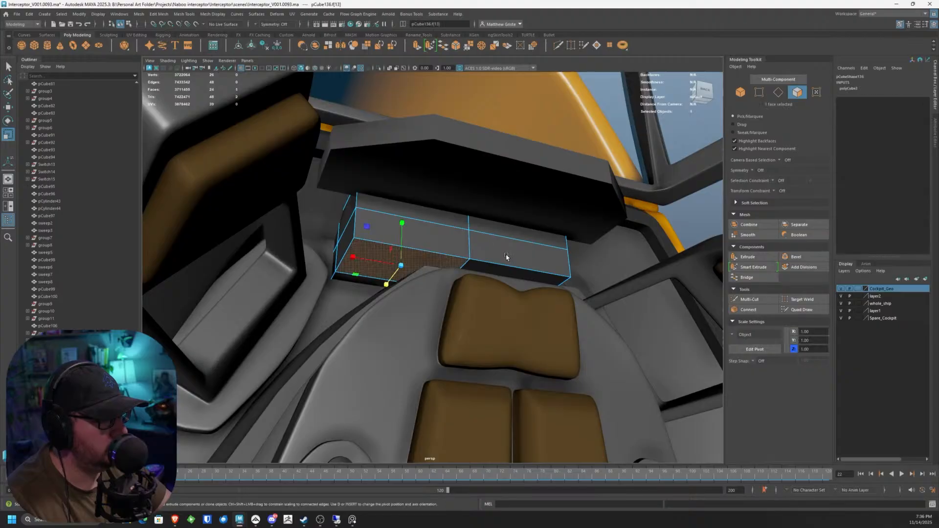
right_click_drag(461, 262, 459, 248)
left_click(450, 256)
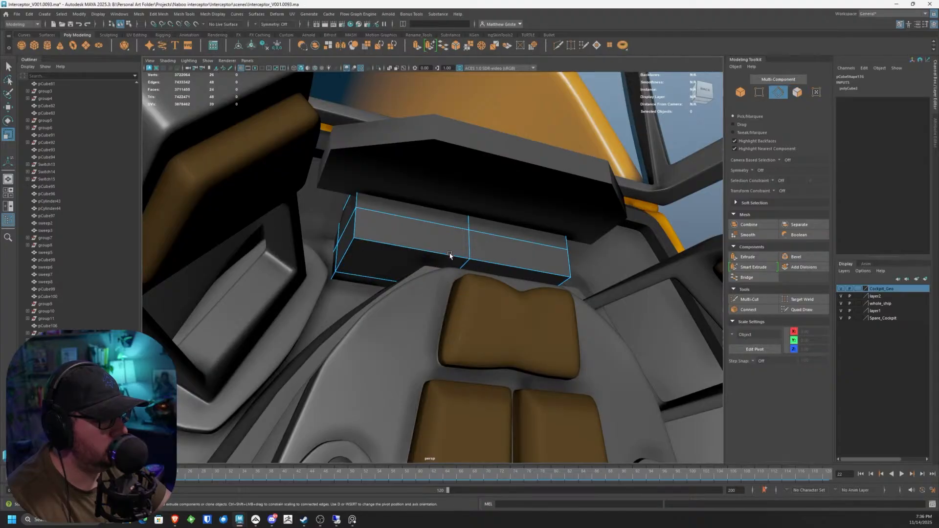
left_click(490, 261, "shift")
key("ctrl+z")
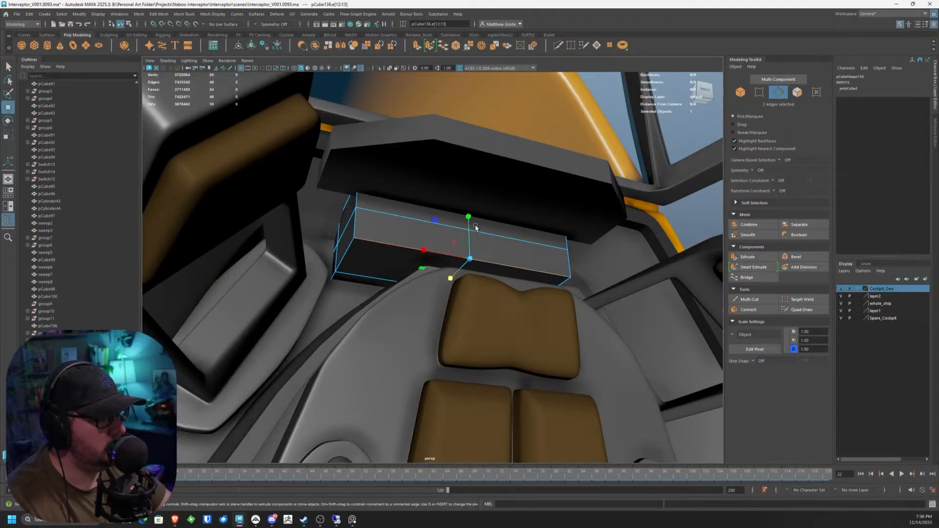
key("w")
left_click_drag(475, 228, 458, 197)
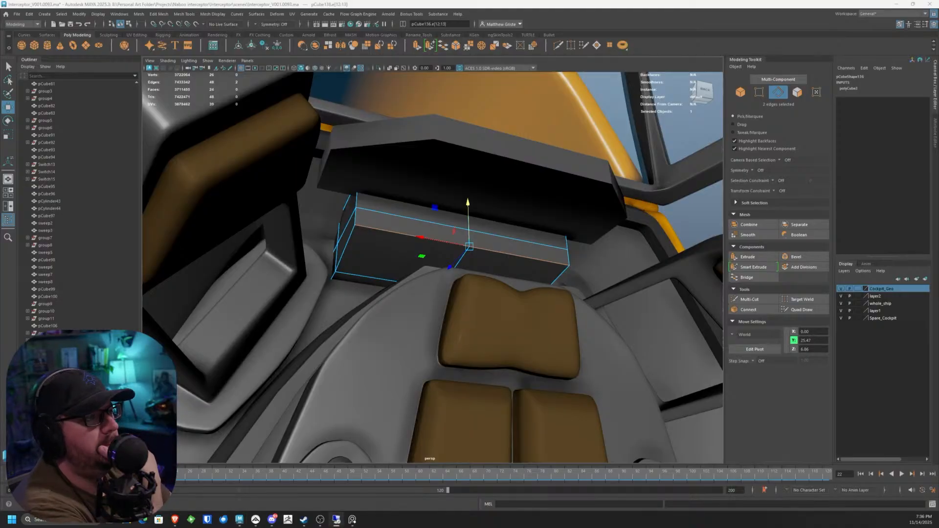
Step: Extrude the upper rear face on each side of the lower block outward by about 0.24
scroll(394, 172, "up", 3)
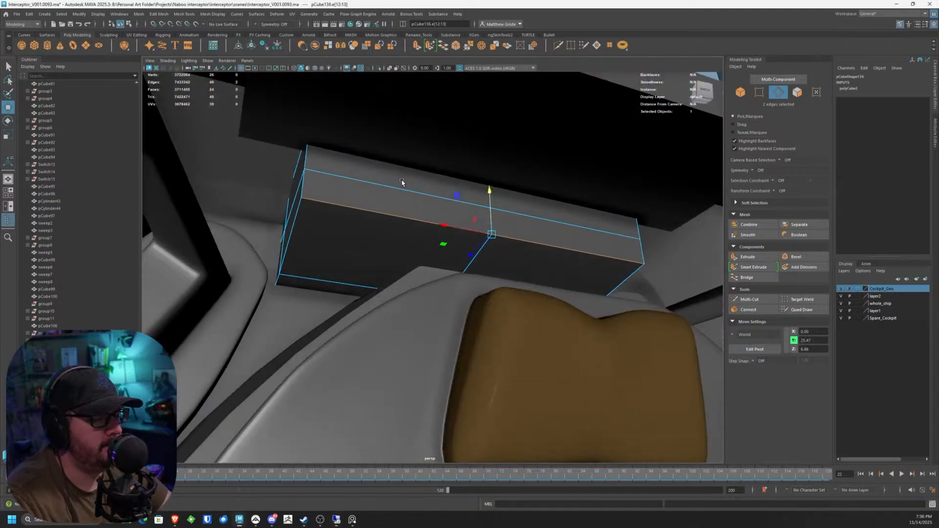
left_click_drag(402, 182, 350, 205, "alt")
right_click(351, 207)
right_click_drag(350, 206, 350, 226)
left_click(313, 188)
scroll(534, 219, "down", 3)
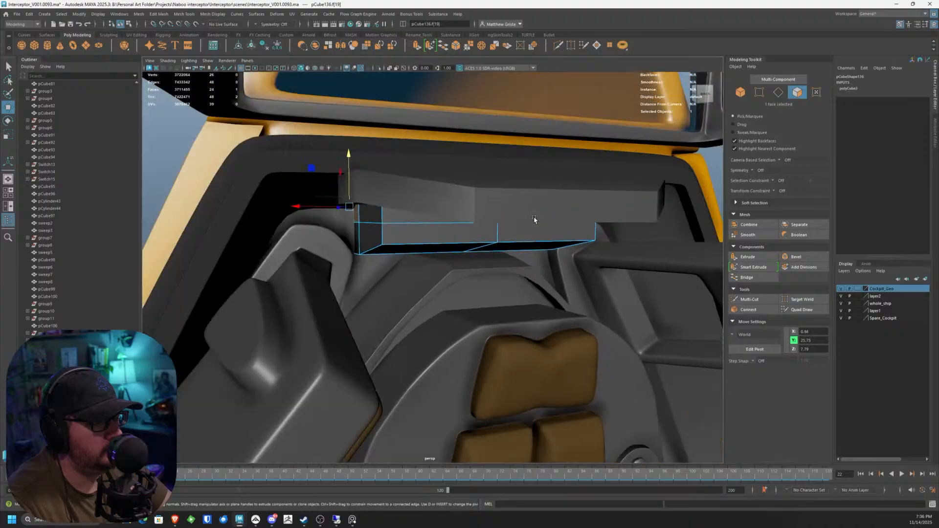
left_click_drag(535, 219, 471, 211, "alt")
left_click_drag(592, 211, 539, 237, "alt")
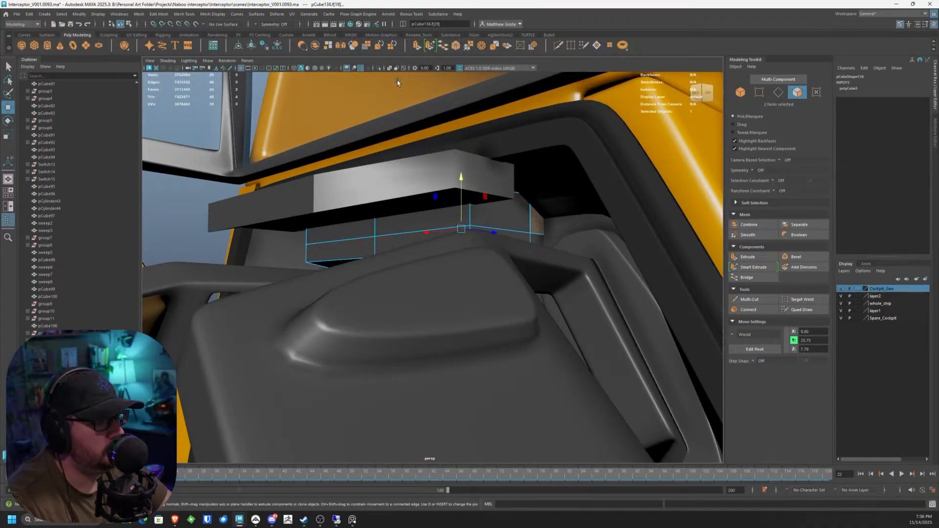
left_click(416, 46)
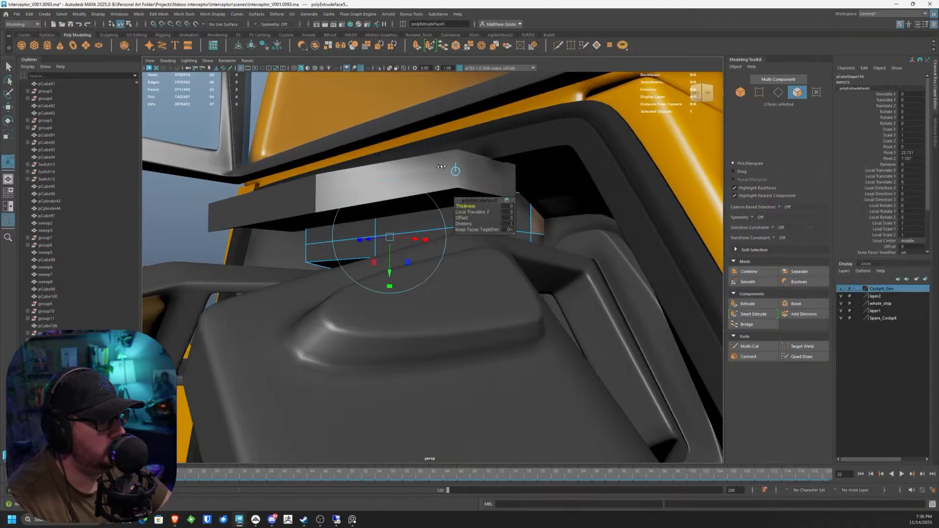
left_click_drag(442, 168, 504, 158, "alt")
left_click_drag(326, 238, 302, 238)
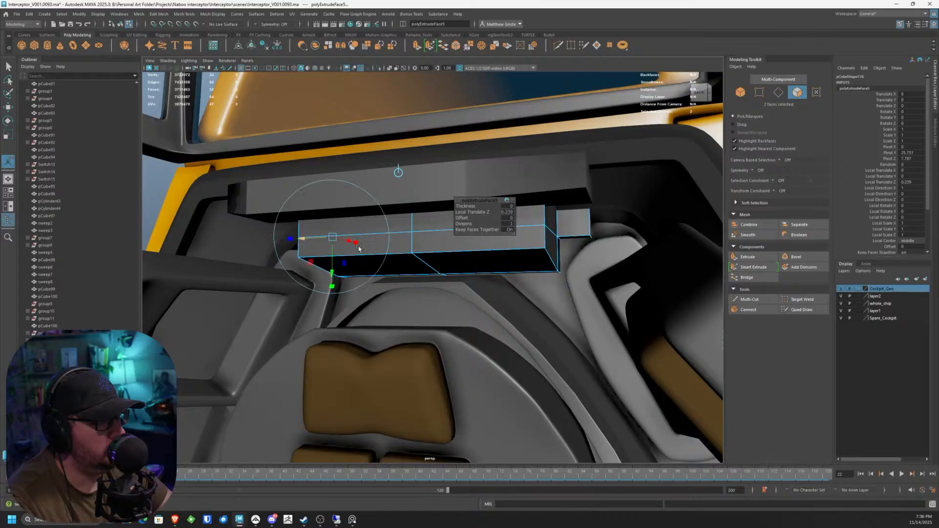
left_click_drag(358, 248, 377, 247, "alt")
right_click_drag(424, 246, 433, 232)
key("q")
Step: Create a polygon cylinder and move it to about Y 25.78 and Z 7.19, beside the connecting blocks
scroll(433, 233, "down", 5)
left_click_drag(482, 223, 431, 229, "alt")
left_click(375, 238)
left_click_drag(372, 231, 386, 256, "alt")
key("space")
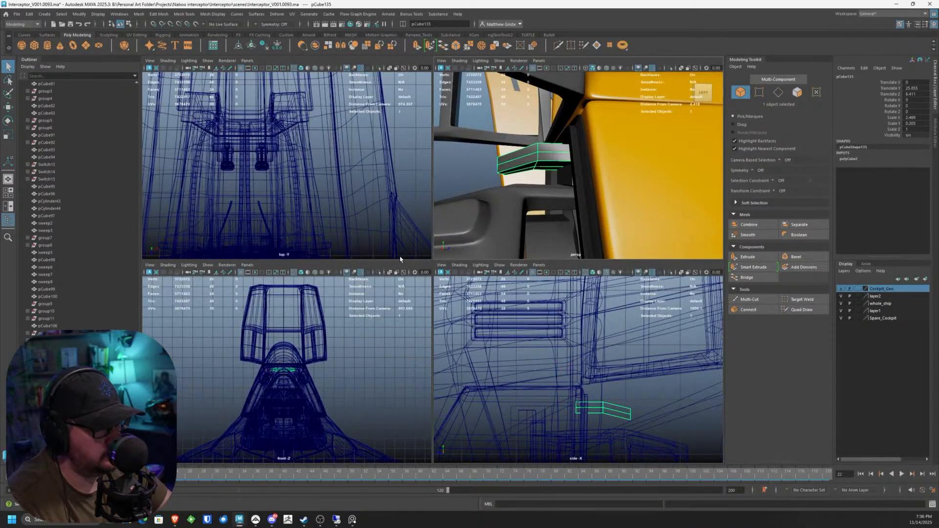
key("space")
scroll(545, 400, "up", 3)
middle_click_drag(493, 342, 502, 245, "alt")
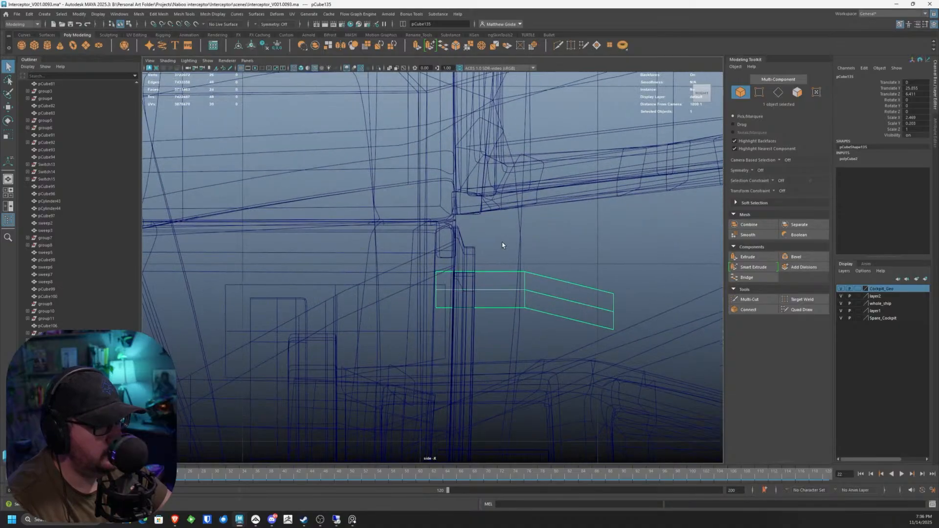
left_click(47, 45)
scroll(555, 308, "down", 8)
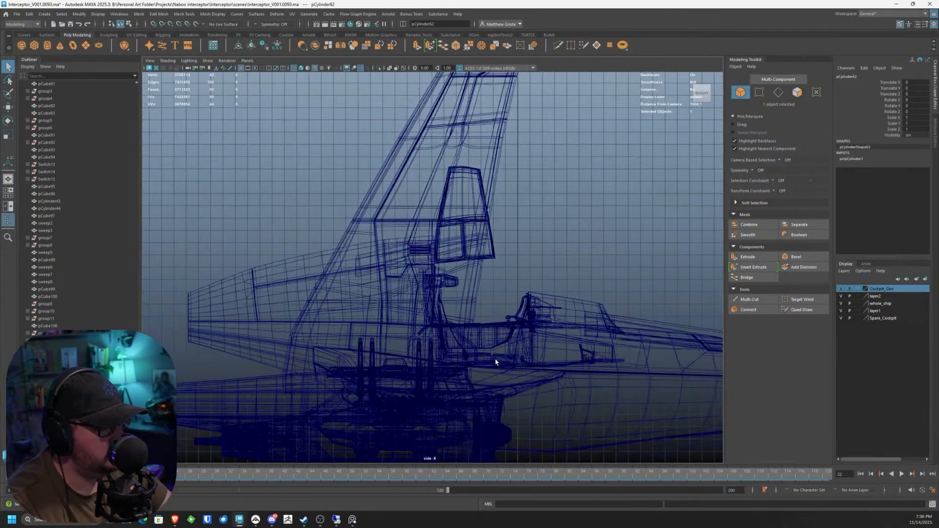
key("w")
middle_click_drag(442, 392, 489, 432, "alt")
left_click_drag(489, 431, 428, 280)
Step: Rotate the cylinder to -90 in Z so that its axis runs across the ship
scroll(513, 268, "up", 3)
scroll(441, 254, "up", 2)
scroll(441, 254, "up", 1)
key("e")
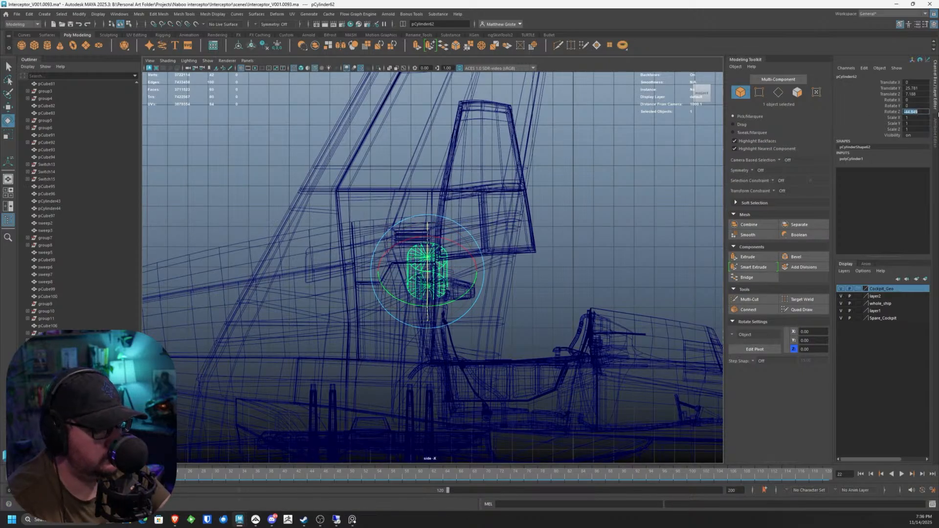
type("-90")
key("Return")
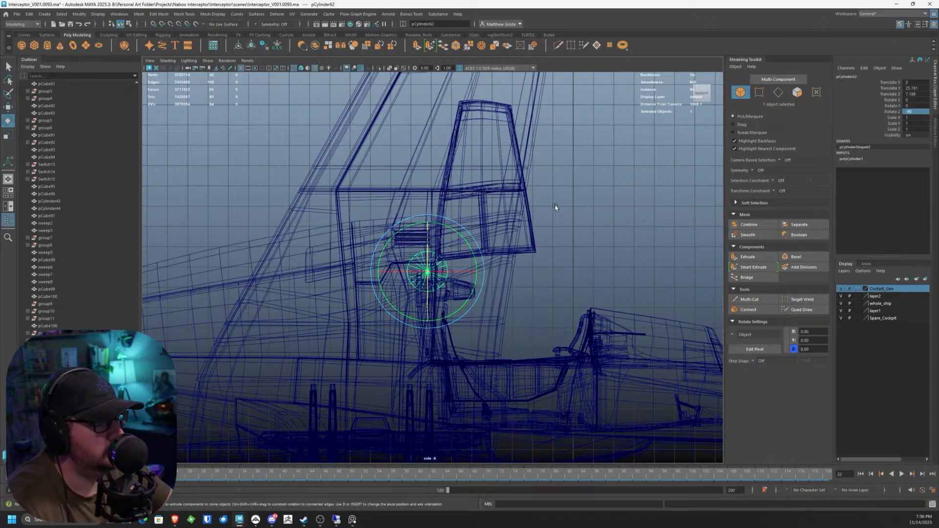
Step: Scale the cylinder uniformly to about 0.144 and move it to about Y 25.75 and Z 6.90 at the lower block's front
scroll(449, 253, "up", 5)
key("r")
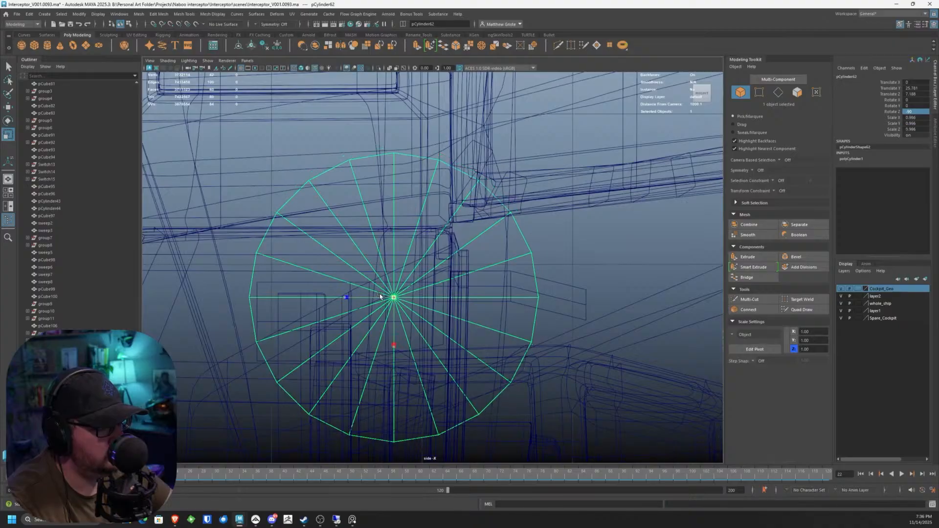
left_click_drag(394, 298, 163, 285)
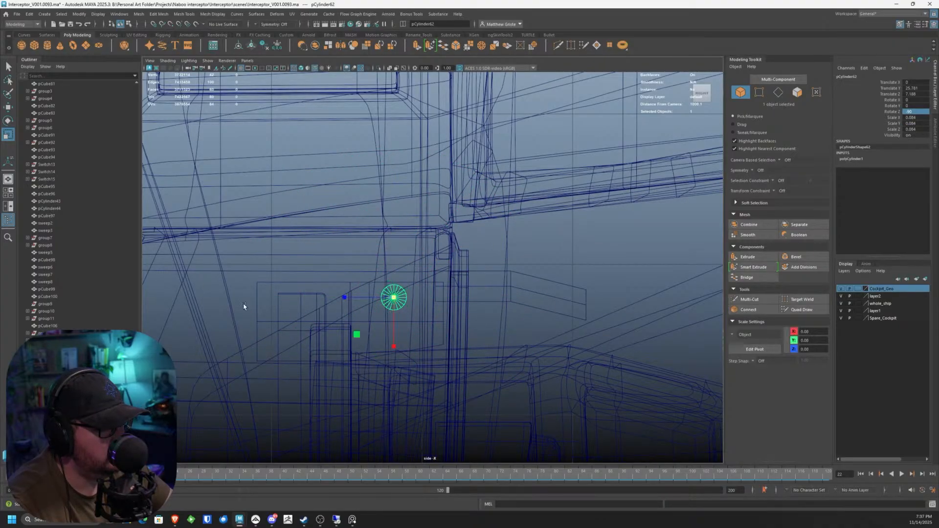
scroll(244, 306, "up", 3)
key("w")
left_click_drag(380, 308, 440, 315)
key("e")
key("r")
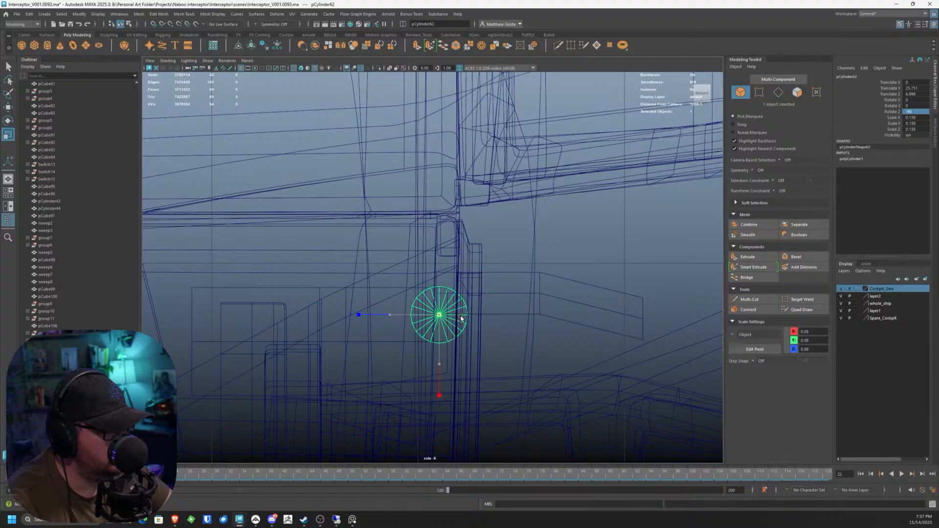
key("space")
key("space")
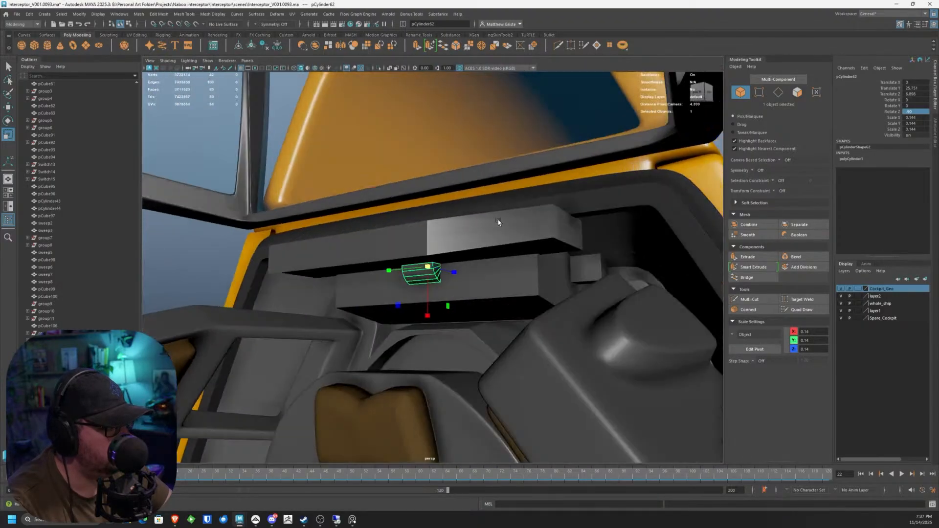
Step: Lengthen the cylinder to about 0.83 in Y scale and isolate it together with the lower block
scroll(498, 219, "up", 5)
left_click_drag(424, 266, 173, 258)
left_click_drag(378, 269, 401, 253, "alt")
left_click(341, 251)
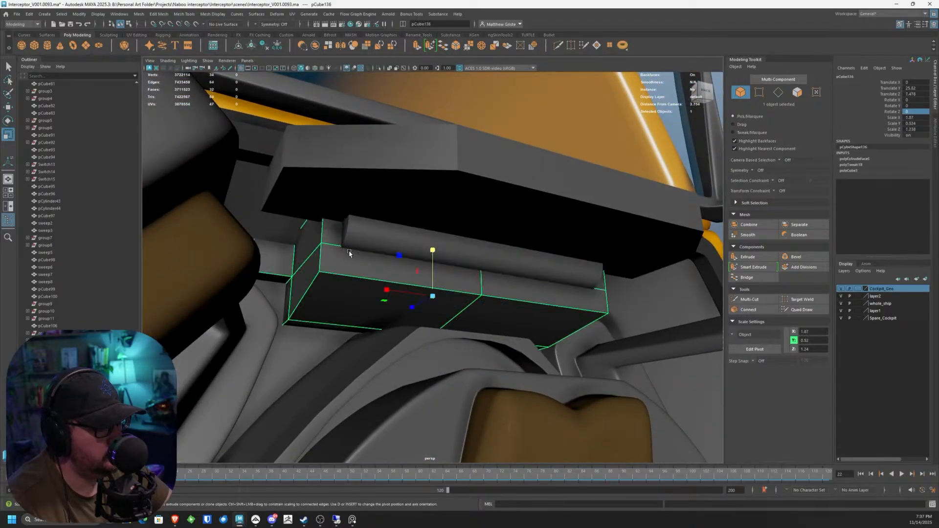
left_click(364, 241, "shift")
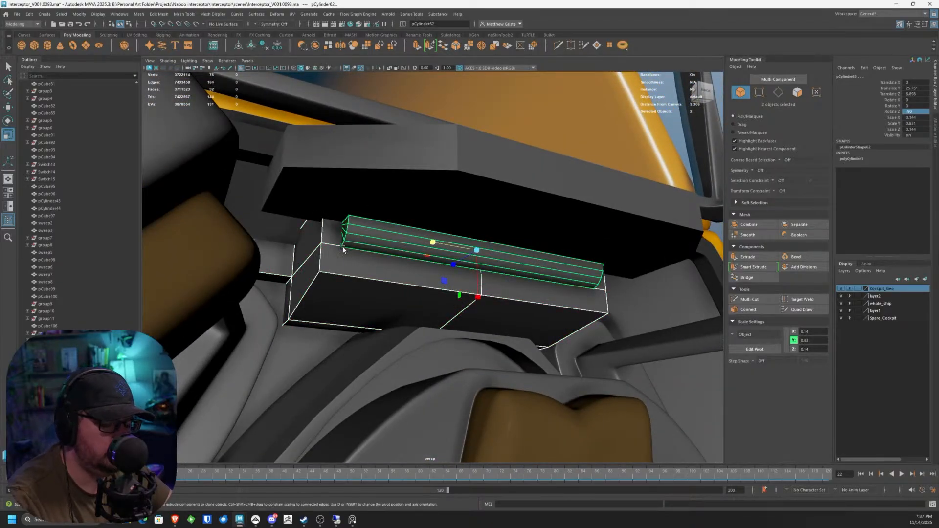
key("ctrl+1")
left_click_drag(343, 249, 456, 243, "alt")
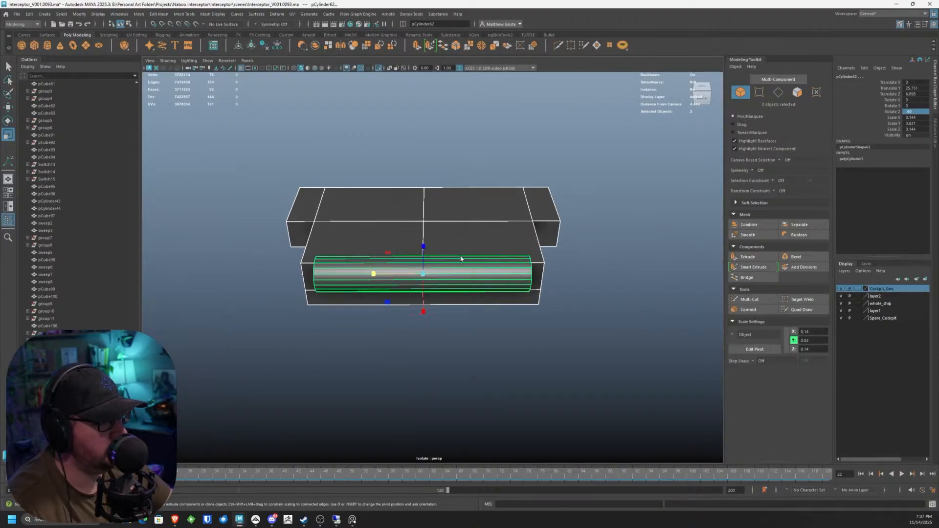
Step: Delete the faces of one half of the lower block, up to its centre line
key("F11")
left_click_drag(626, 355, 485, 168)
key("Delete")
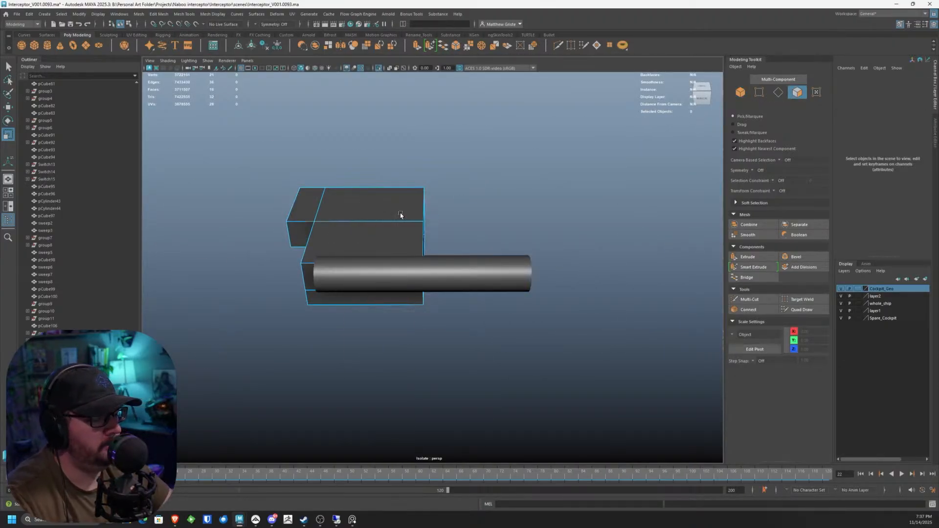
key("F8")
Step: Insert an edge loop in the remaining half block with Multi-Cut, in line with the cylinder's end
left_click_drag(401, 215, 430, 230, "alt")
scroll(458, 241, "up", 5)
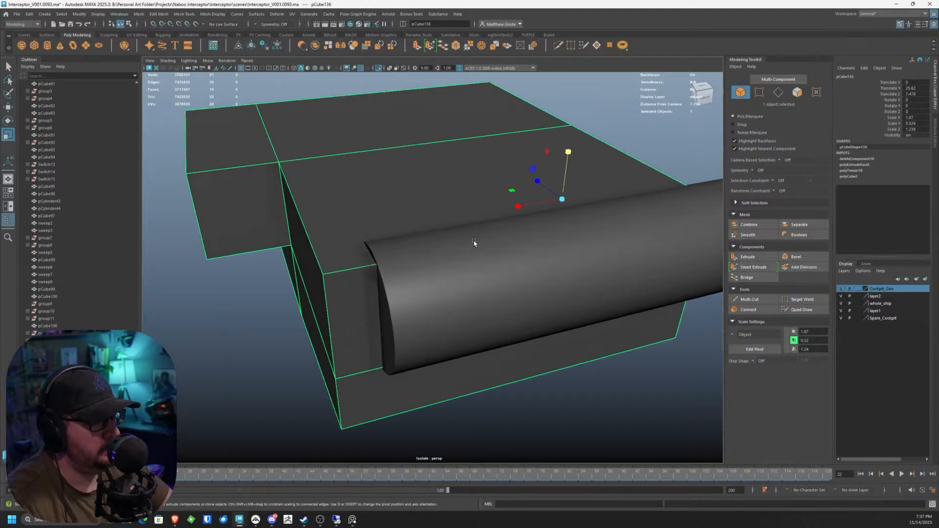
left_click(749, 299)
left_click(284, 101)
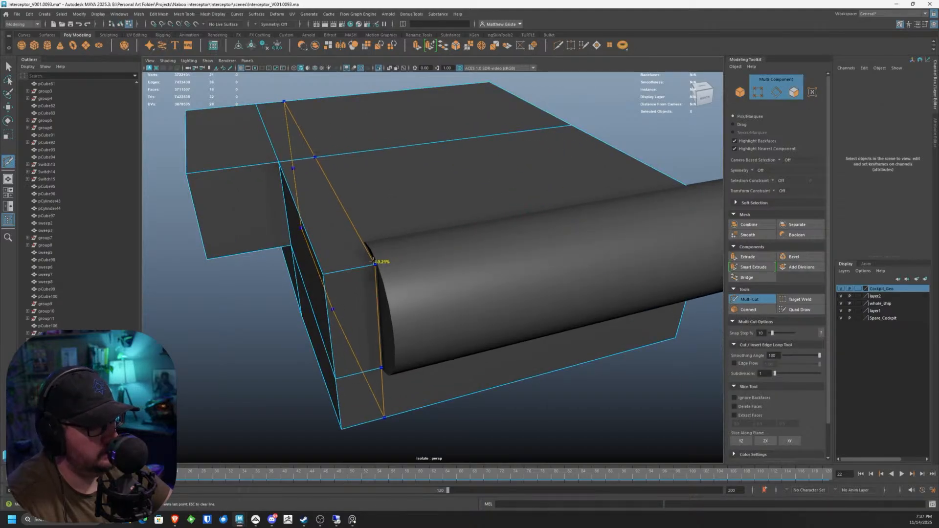
left_click(374, 262, "ctrl")
left_click_drag(374, 262, 412, 237, "alt")
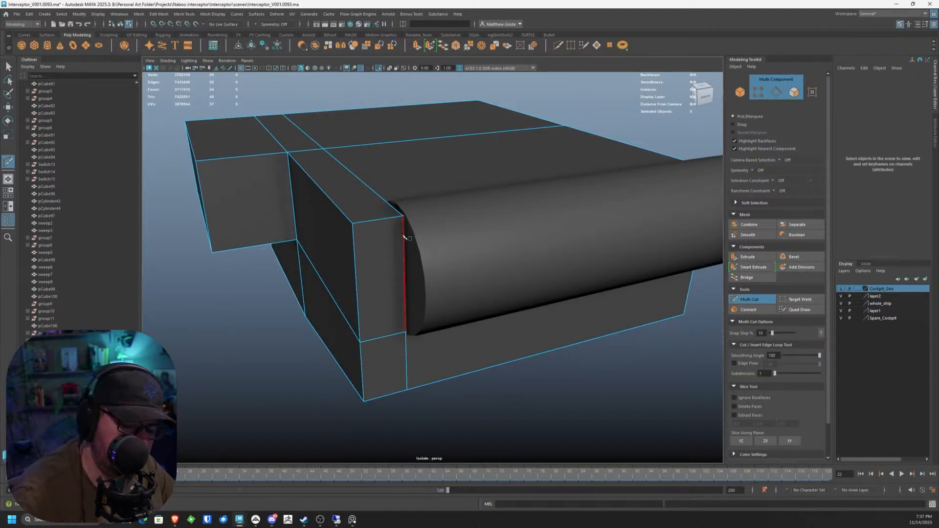
Step: Extrude the upper face beside the cylinder's end outward by about 0.12 and reduce the new face's height
key("q")
right_click_drag(367, 236, 376, 260)
left_click(394, 259)
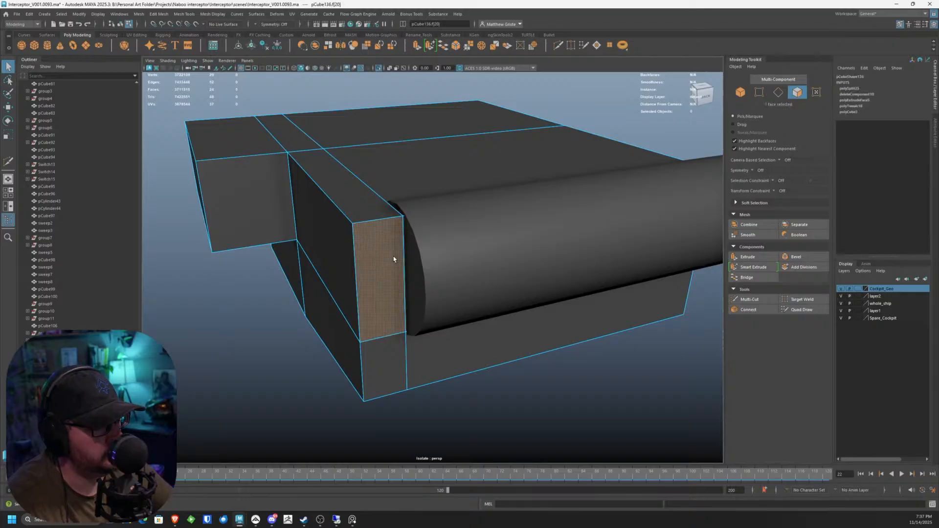
key("w")
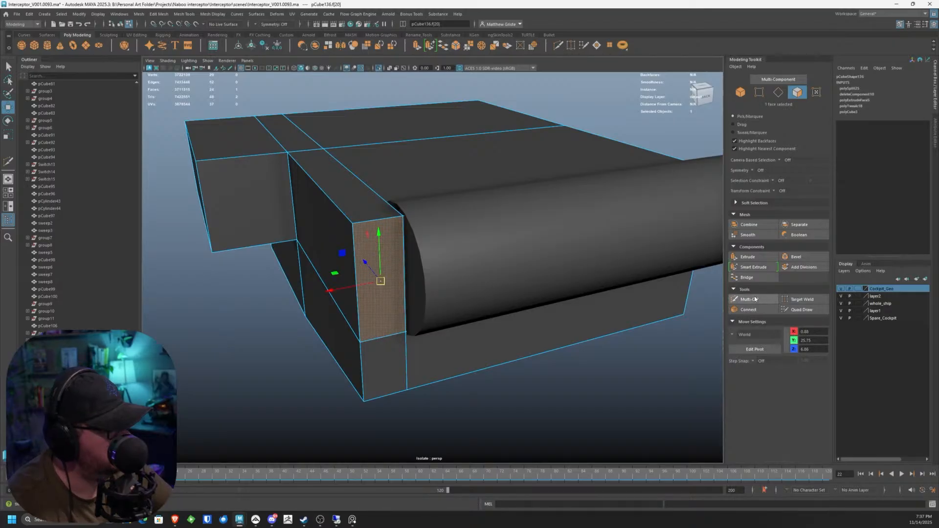
left_click(748, 257)
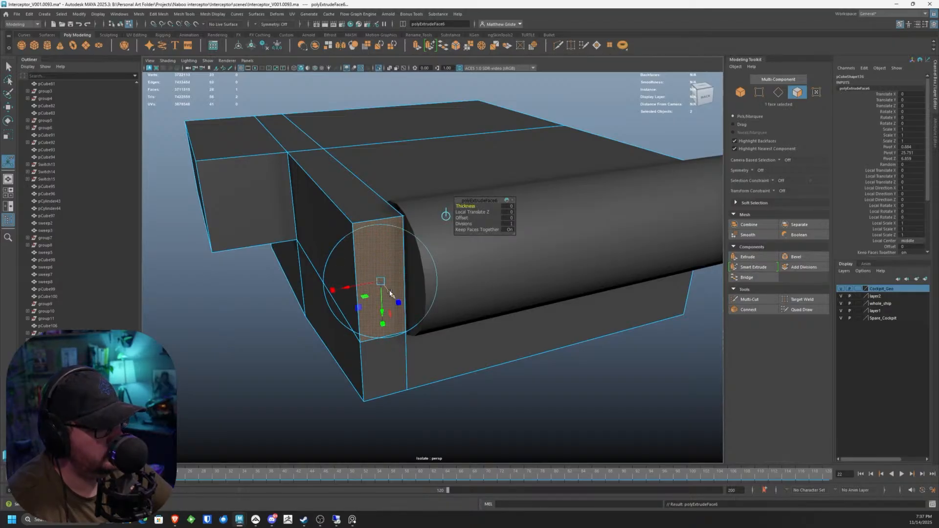
left_click_drag(389, 291, 425, 316)
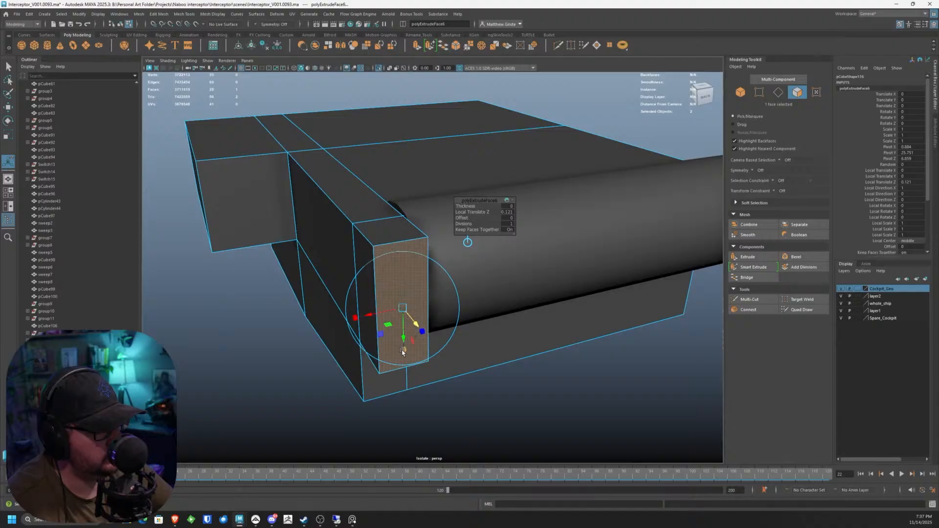
left_click_drag(403, 352, 405, 312)
Step: Select the two narrow strip faces along the half block's underside for moving
left_click_drag(294, 304, 399, 285, "alt")
left_click_drag(505, 261, 398, 298)
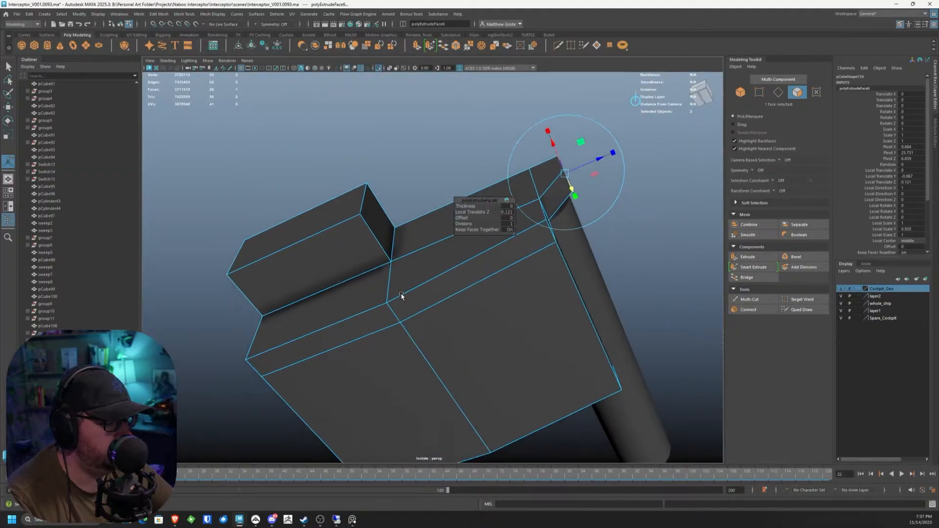
right_click_drag(396, 317, 419, 314)
left_click_drag(418, 314, 391, 298, "alt")
left_click(414, 306)
left_click(399, 323, "shift")
key("w")
Step: Insert two closely spaced edge loops around the half block, between the side extension and the cylinder, with Multi-Cut
left_click_drag(392, 298, 569, 340, "alt")
left_click(749, 299)
scroll(523, 263, "up", 5)
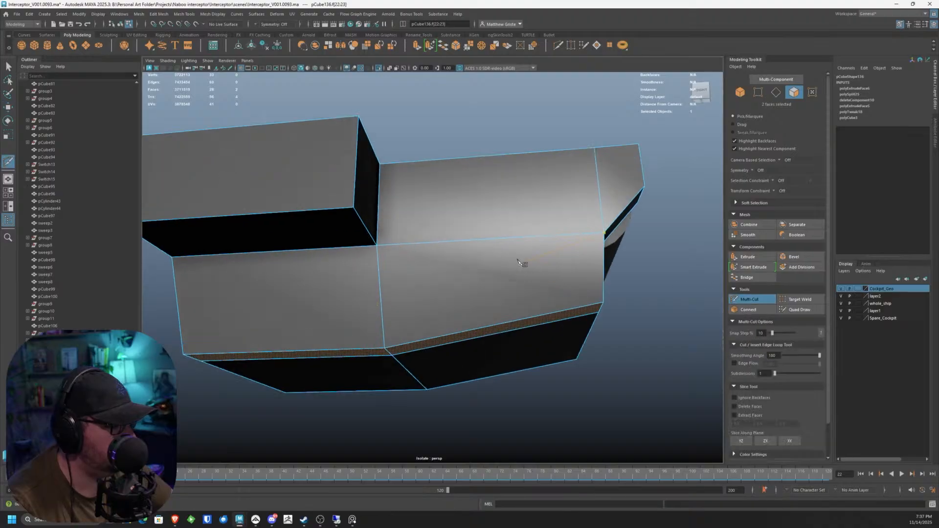
left_click(468, 239, "ctrl")
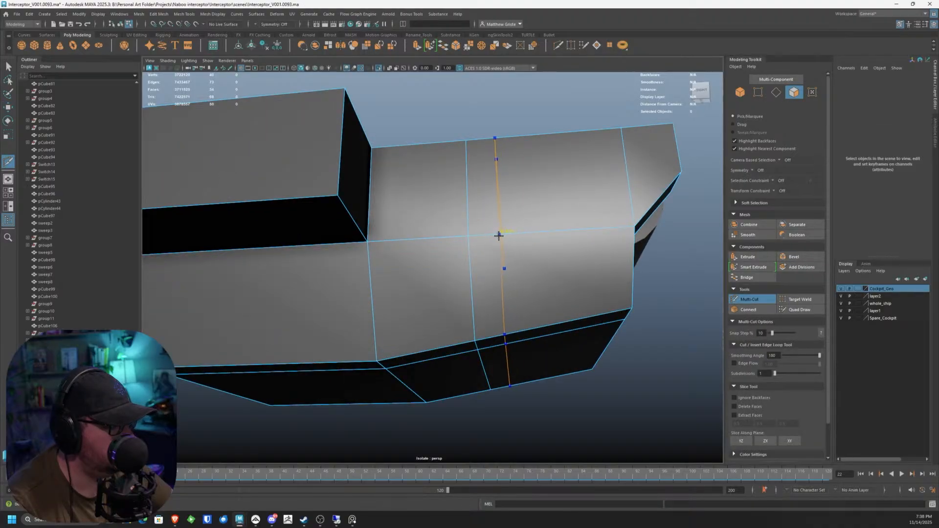
left_click(497, 237, "ctrl")
left_click_drag(498, 236, 509, 230, "alt")
key("q")
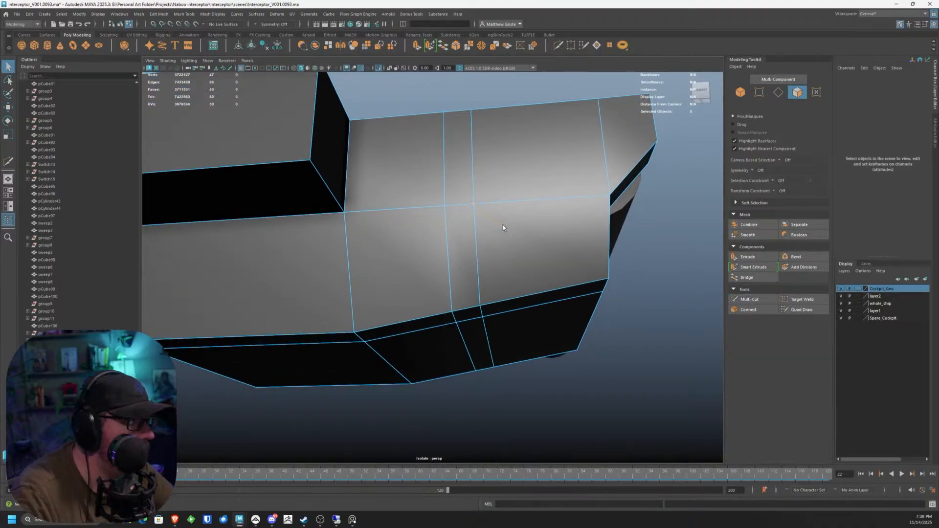
Step: Select the narrow band of faces between the two new loops and extrude it inward as a groove
right_click(457, 173)
right_click_drag(459, 184, 455, 193)
double_click(462, 220)
left_click_drag(461, 220, 441, 224, "alt")
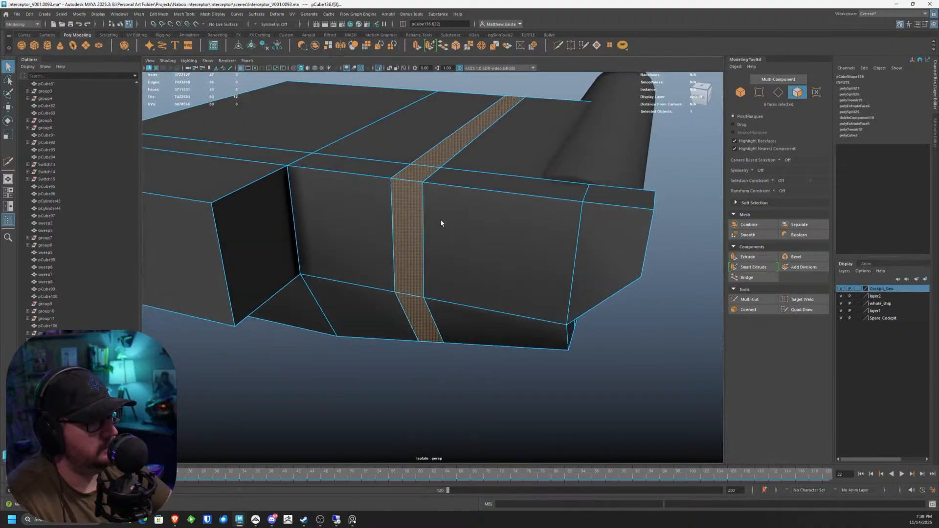
key("ctrl+e")
left_click_drag(462, 168, 454, 159, "alt")
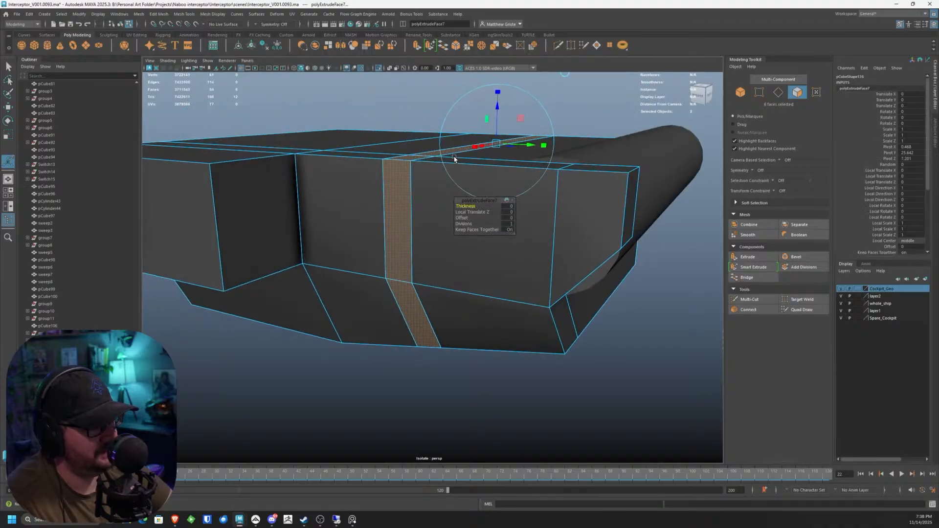
left_click_drag(497, 106, 532, 120)
key("ctrl+z")
left_click_drag(466, 133, 468, 145)
Step: Move the groove's upper inner corner edge to about 0.90 in X
scroll(413, 176, "up", 3)
right_click_drag(410, 170, 410, 154)
left_click(406, 155)
key("w")
left_click_drag(408, 135, 359, 171)
left_click_drag(323, 209, 576, 335)
scroll(458, 259, "up", 5)
left_click_drag(458, 259, 652, 262, "alt")
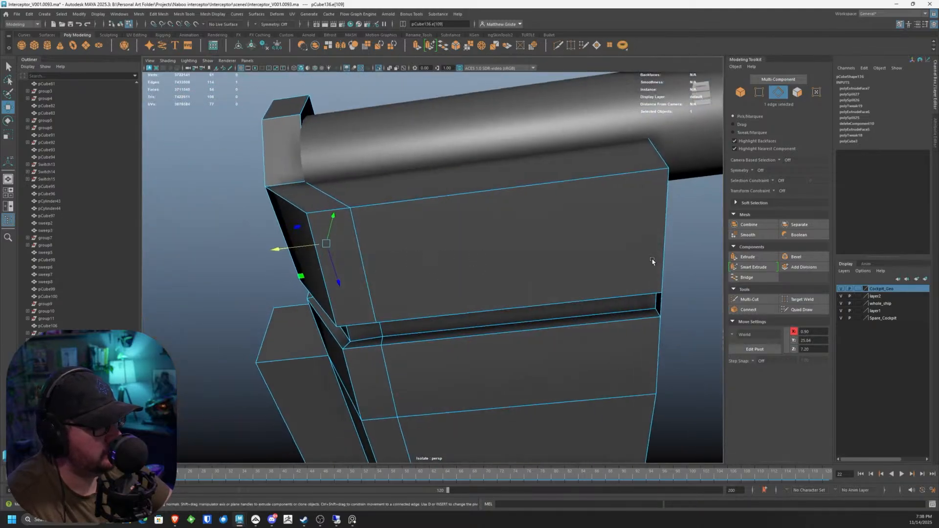
Step: Delete the groove's two small end faces at the half block's open centre
scroll(530, 280, "up", 4)
right_click_drag(531, 286, 511, 297)
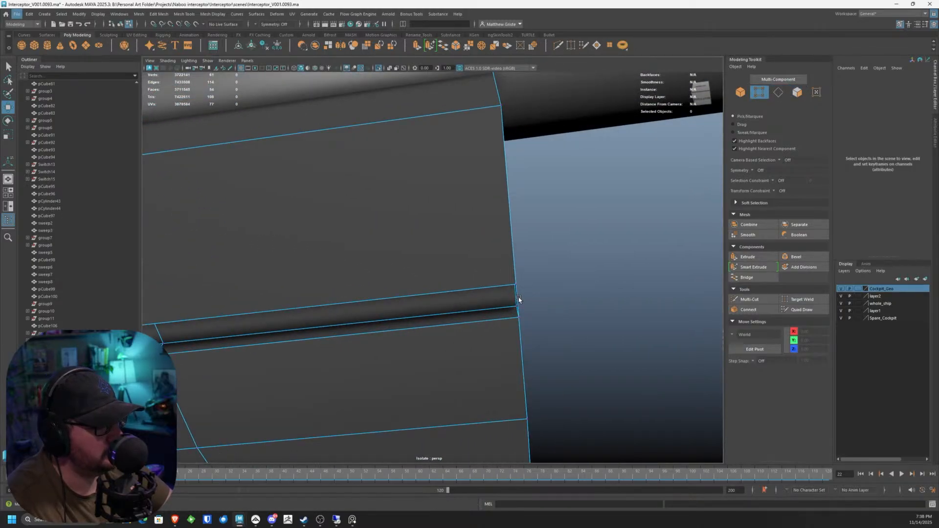
double_click(510, 296)
left_click_drag(509, 296, 542, 315, "alt")
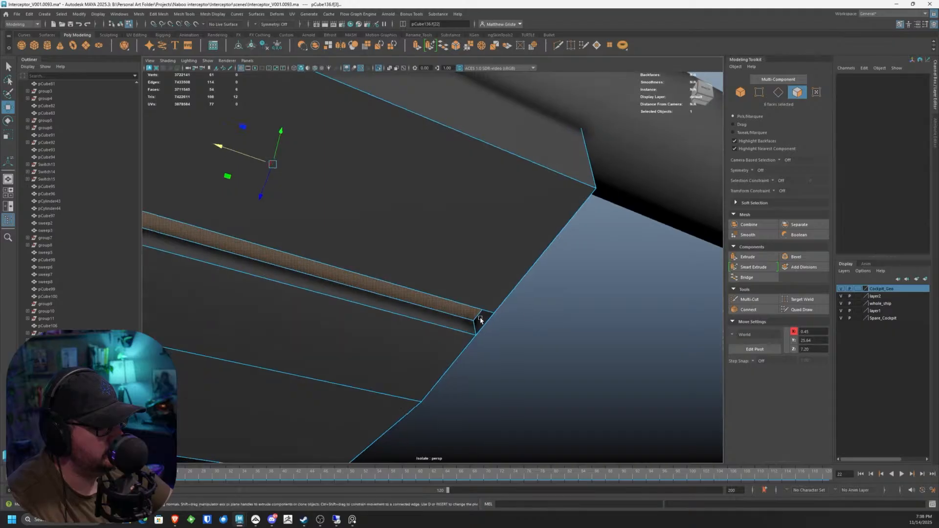
left_click(479, 319)
key("Delete")
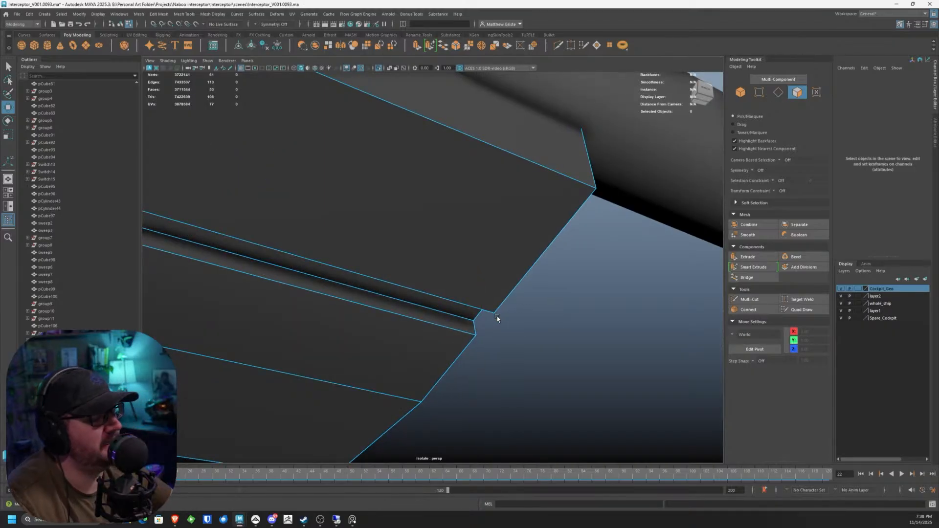
left_click_drag(499, 314, 398, 245, "alt")
left_click(461, 211)
key("Delete")
Step: Select the 16 vertices along the block's open centre border and scale them flat in X
right_click_drag(400, 243, 383, 239)
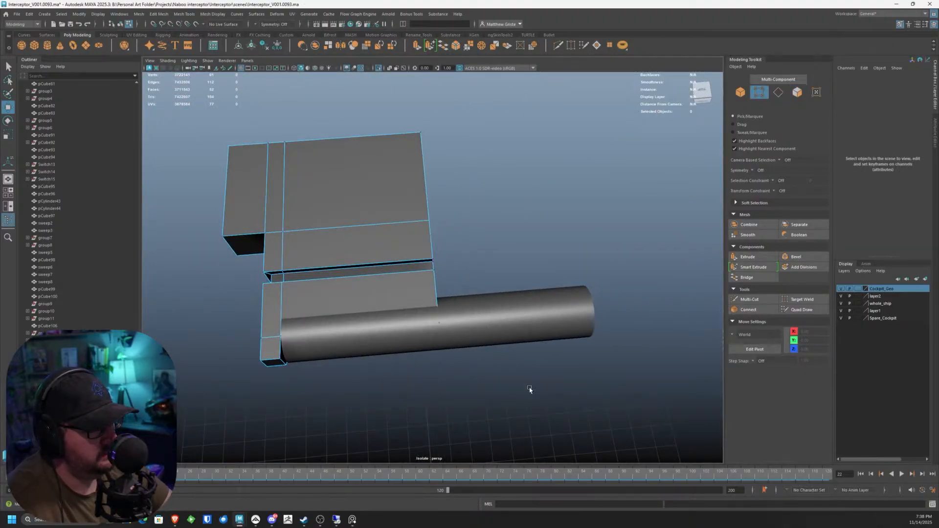
left_click_drag(528, 388, 397, 119)
key("e")
key("r")
left_click_drag(379, 244, 597, 240)
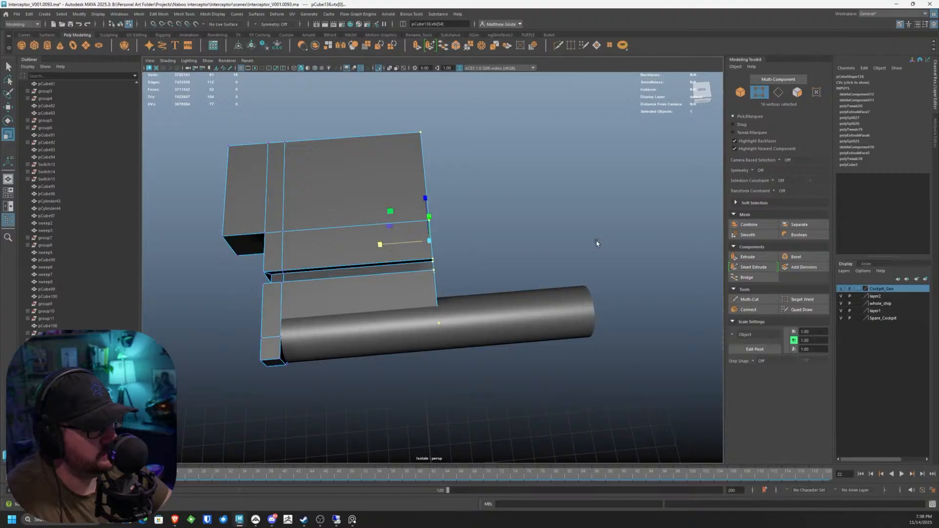
key("w")
Step: Examine the half block's groove, side extension and front arm around the cylinder from several angles
scroll(404, 274, "up", 3)
left_click_drag(404, 274, 453, 239, "alt")
scroll(453, 239, "up", 3)
middle_click_drag(293, 270, 368, 248, "alt")
left_click_drag(368, 250, 455, 248, "alt")
scroll(448, 256, "up", 3)
scroll(445, 242, "down", 4)
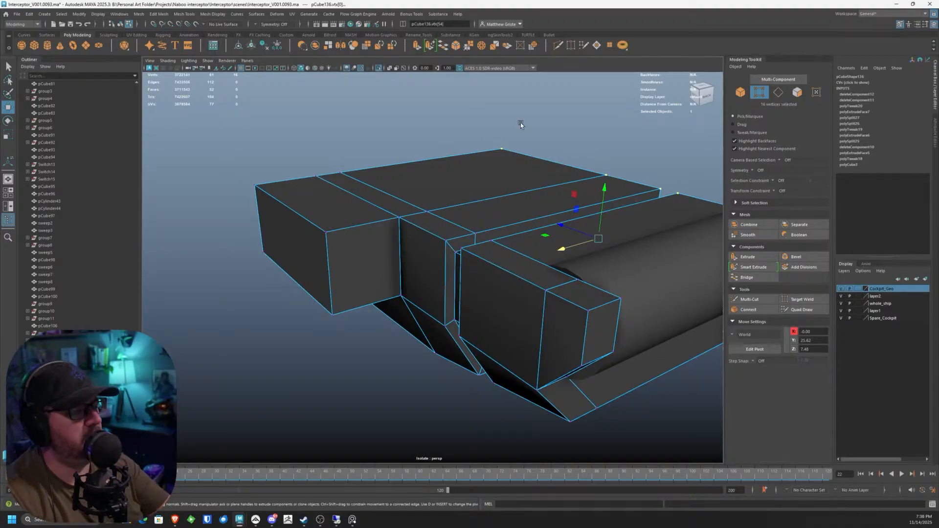
scroll(487, 280, "up", 5)
scroll(487, 280, "down", 4)
Step: Select the two front corner vertices of the side extension and move them to about 7.56 in Z
left_click_drag(487, 280, 352, 319, "alt")
left_click_drag(232, 279, 315, 377)
key("ctrl+z")
mouse_move(244, 292)
left_mouse_down()
mouse_move(279, 345)
mouse_move(239, 279)
left_mouse_up()
key("ctrl+z")
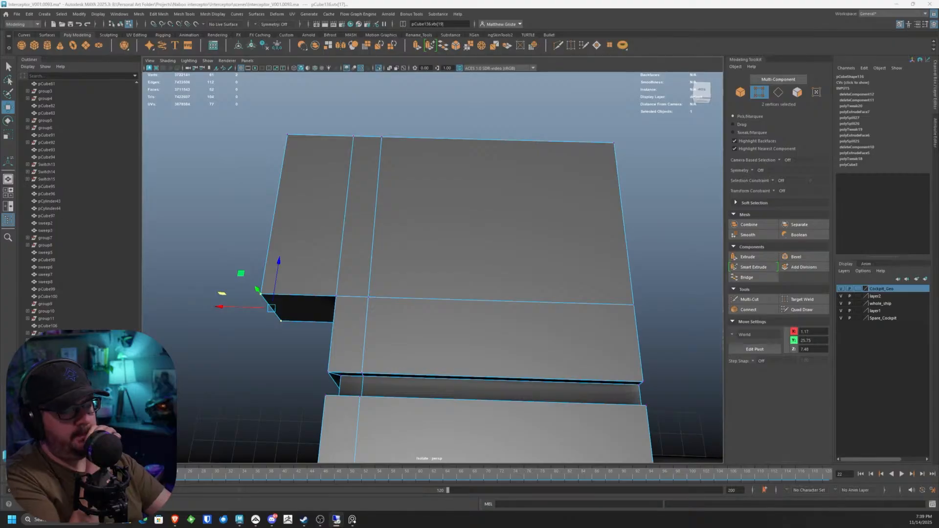
left_click_drag(278, 266, 389, 289)
scroll(377, 283, "up", 5)
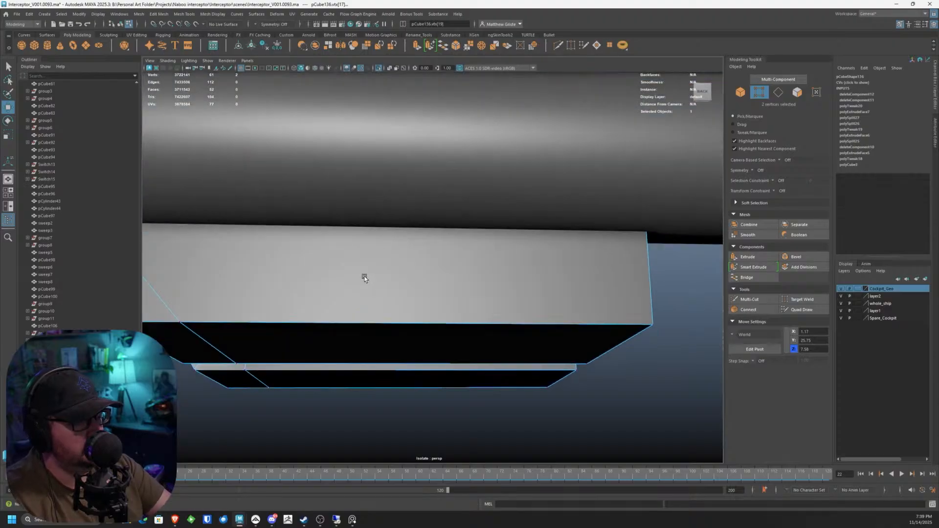
Step: Switch to File Explorer and preview 3K_Main_Render_03.jpg in the Socials subfolder of Titan Tank's Finals folder
scroll(364, 279, "down", 5)
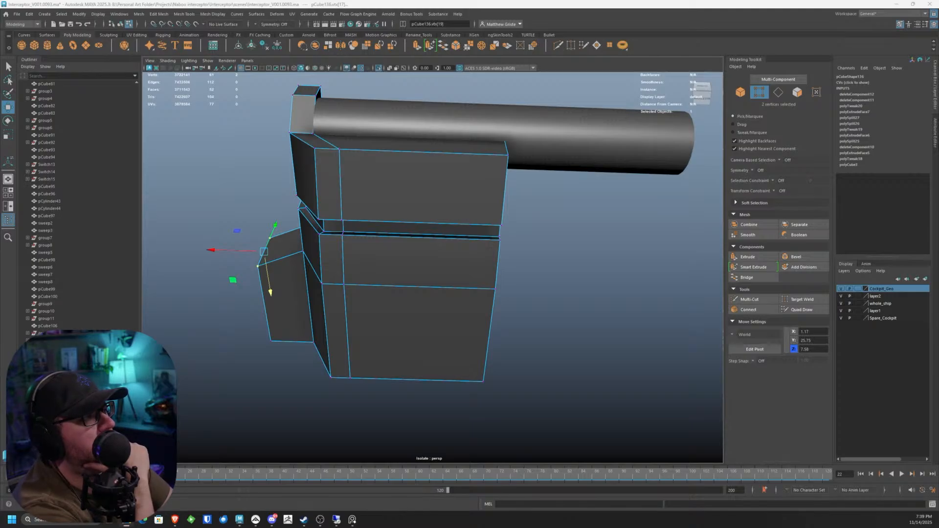
left_click_drag(313, 0, 277, 131)
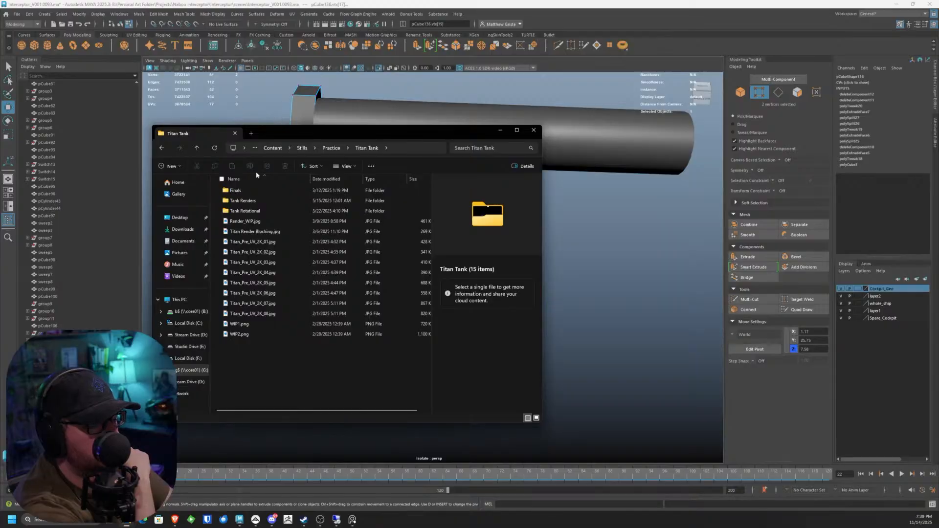
double_click(242, 192)
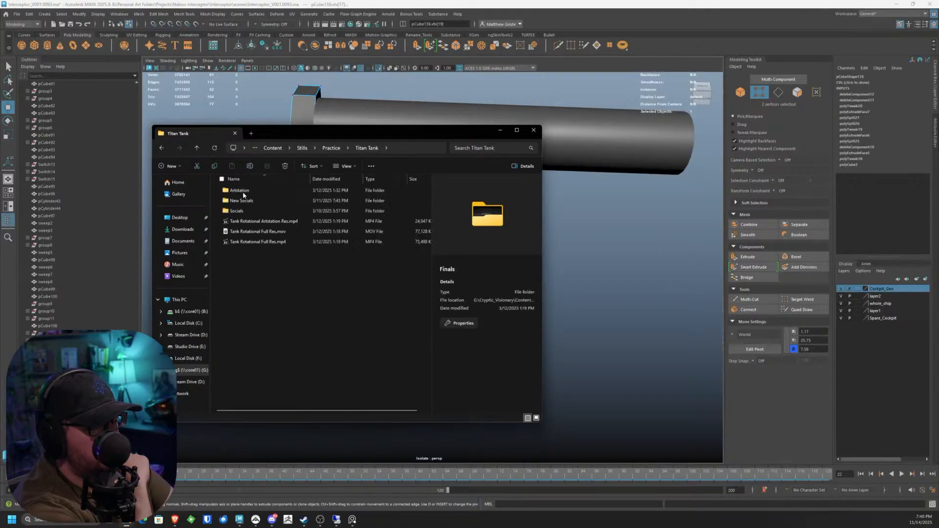
double_click(240, 210)
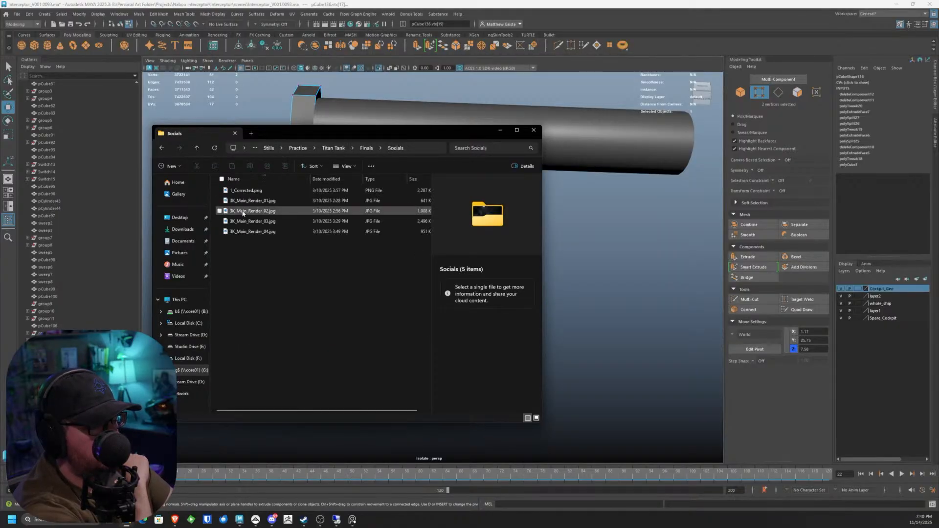
left_click(244, 221)
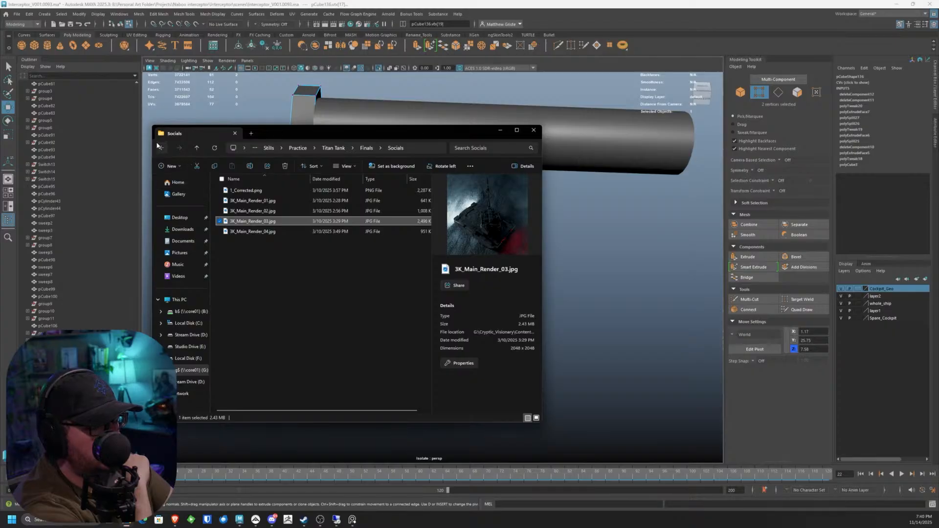
Step: Open the image Titan_Finalk_4K_UV_fINAL.png from the Artstation subfolder of the Titan Tank Finals
left_click(160, 146)
left_click(234, 191)
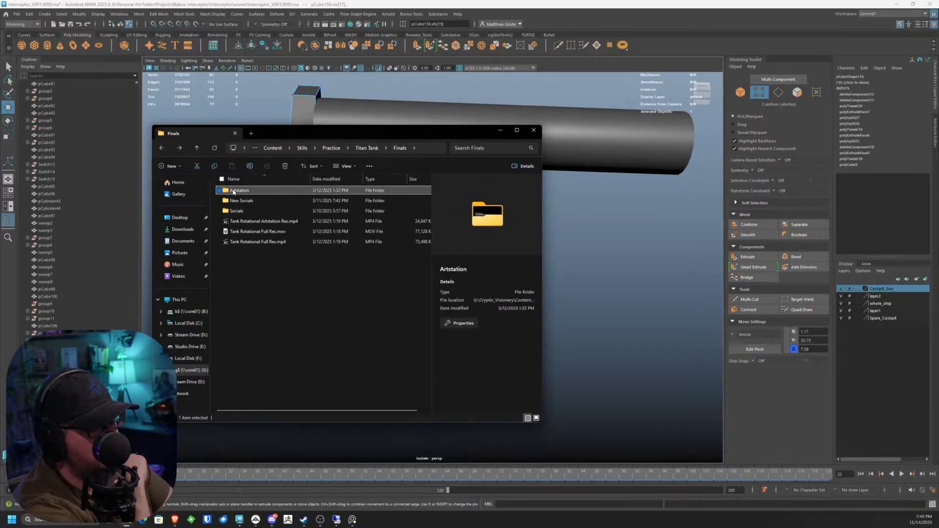
double_click(233, 192)
scroll(244, 201, "down", 5)
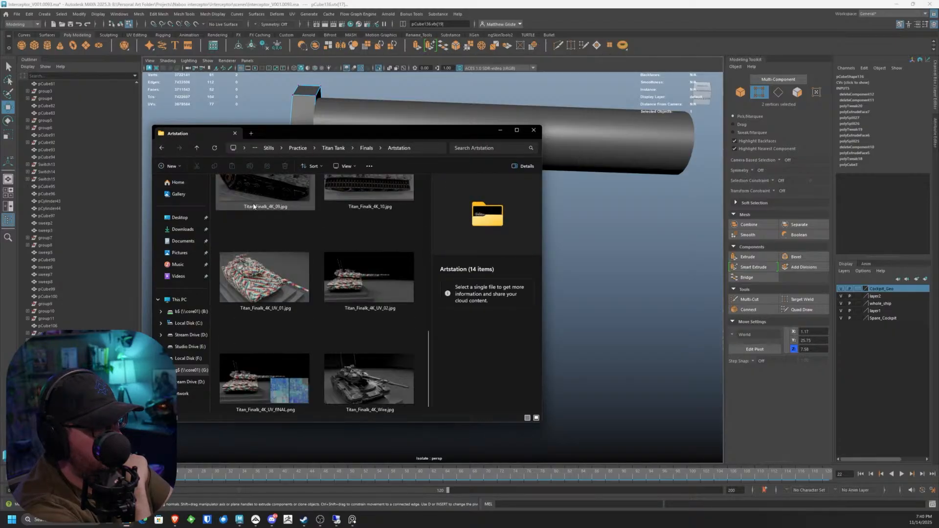
left_click(265, 377)
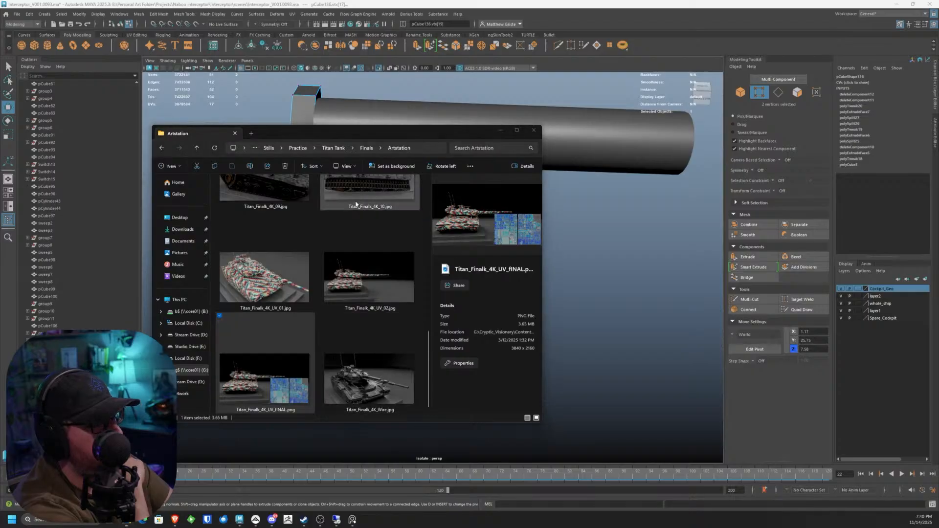
key("Return")
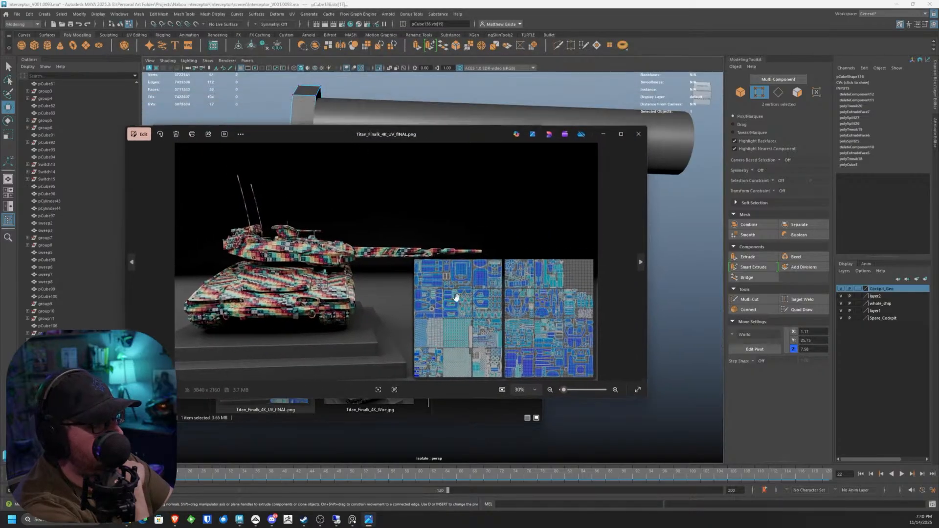
Step: Examine the tank's packed UV tile layouts up close, close the image and return to Maya
scroll(456, 296, "up", 5)
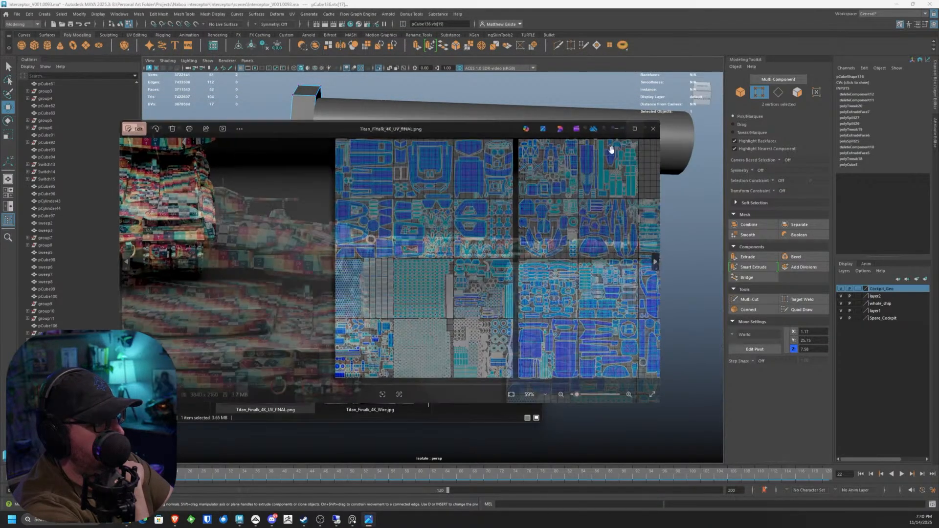
scroll(466, 163, "up", 6)
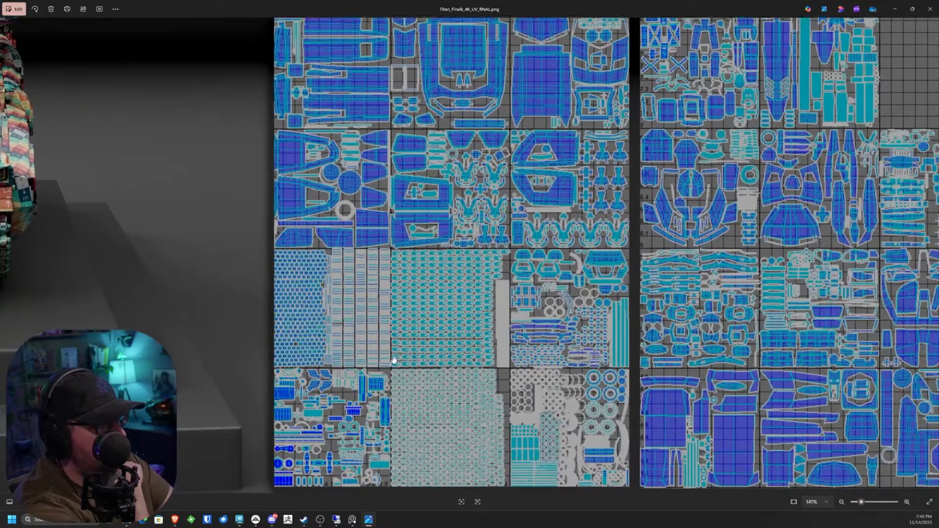
scroll(395, 360, "up", 2)
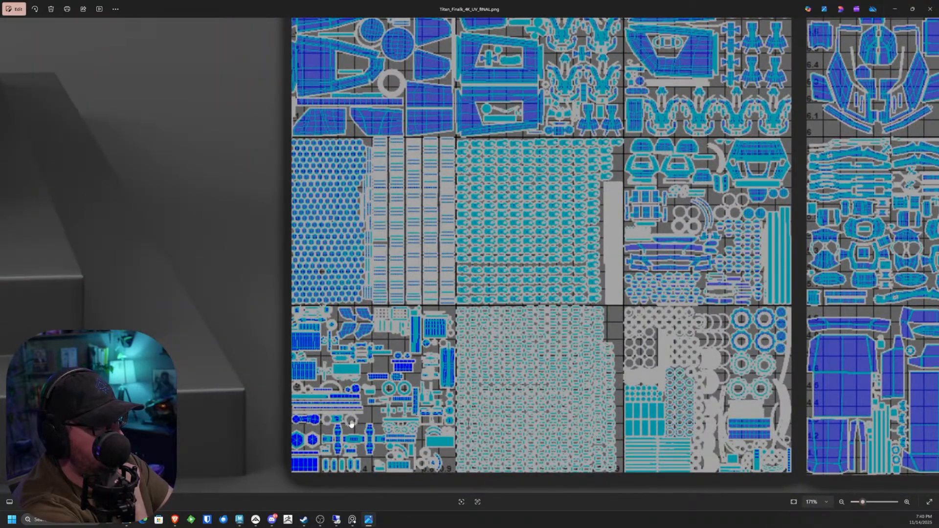
scroll(325, 358, "down", 4)
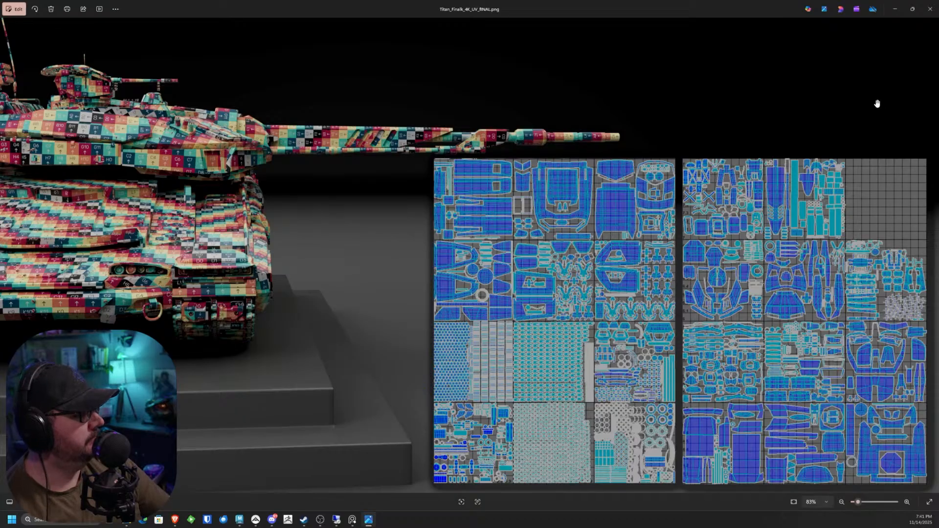
left_click(929, 9)
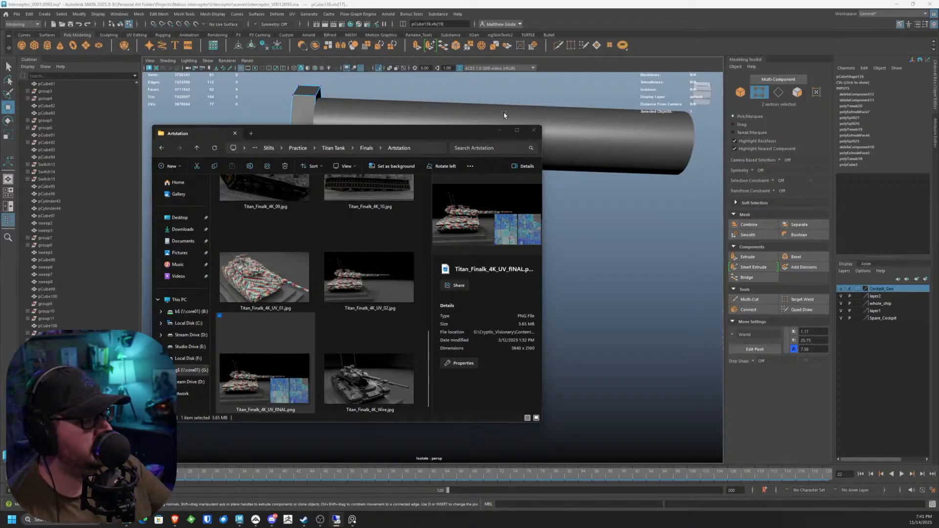
left_click(500, 131)
Step: Examine the half block's groove, underside and upper plate over the hinge cylinder from several angles
scroll(347, 173, "up", 3)
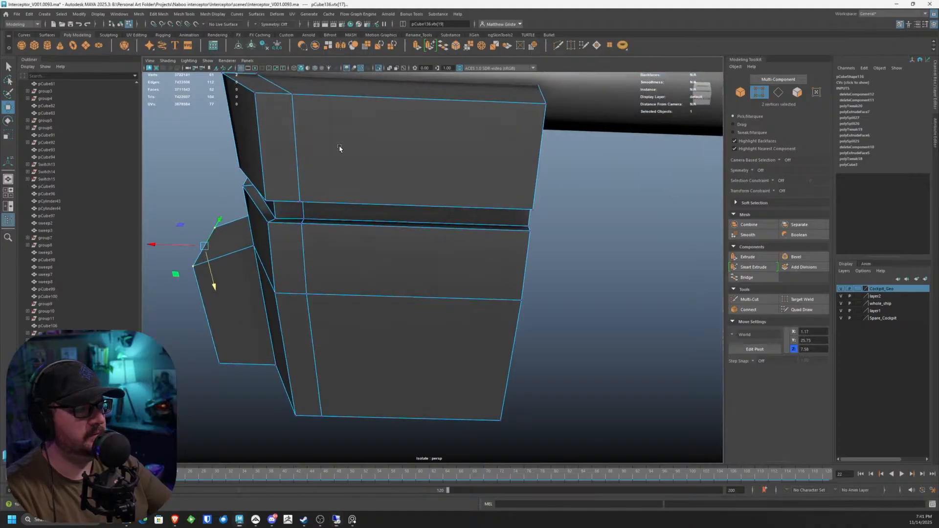
scroll(347, 173, "down", 4)
left_click_drag(347, 174, 452, 158, "alt")
scroll(373, 199, "up", 2)
right_click(371, 195)
left_click(406, 185)
scroll(454, 157, "up", 3)
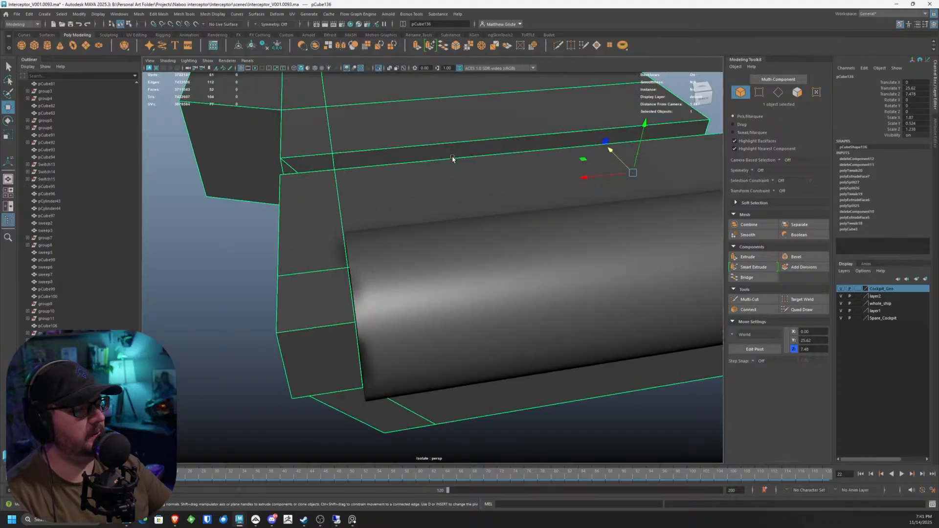
scroll(391, 179, "up", 2)
scroll(391, 179, "down", 2)
left_click_drag(392, 179, 441, 179, "alt")
scroll(442, 179, "up", 2)
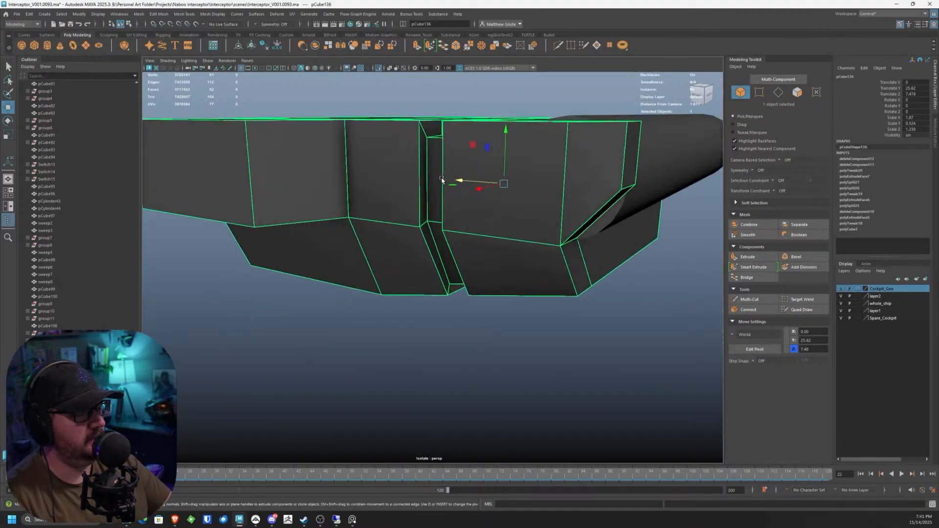
middle_click_drag(488, 166, 464, 182, "alt")
left_click_drag(465, 183, 366, 184, "alt")
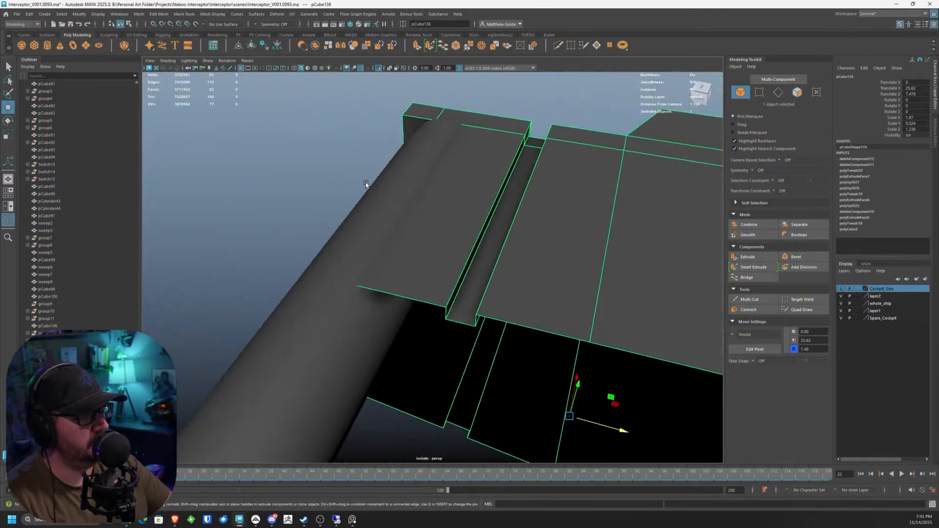
Step: Select the half block's upper edge inside the hinge cylinder and move it along Z toward the block's body
right_click_drag(411, 216, 423, 191)
left_click_drag(332, 190, 419, 235)
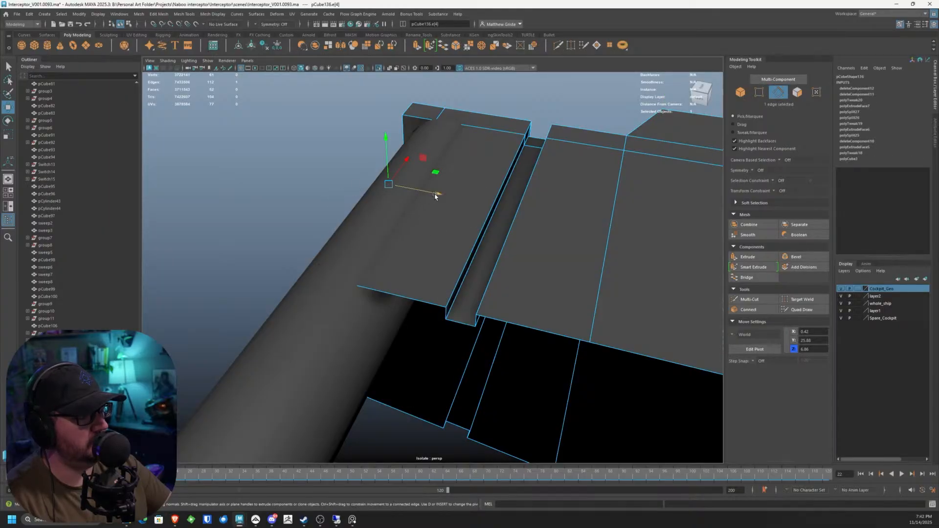
left_click_drag(436, 196, 552, 245)
scroll(473, 201, "down", 3)
scroll(538, 198, "up", 3)
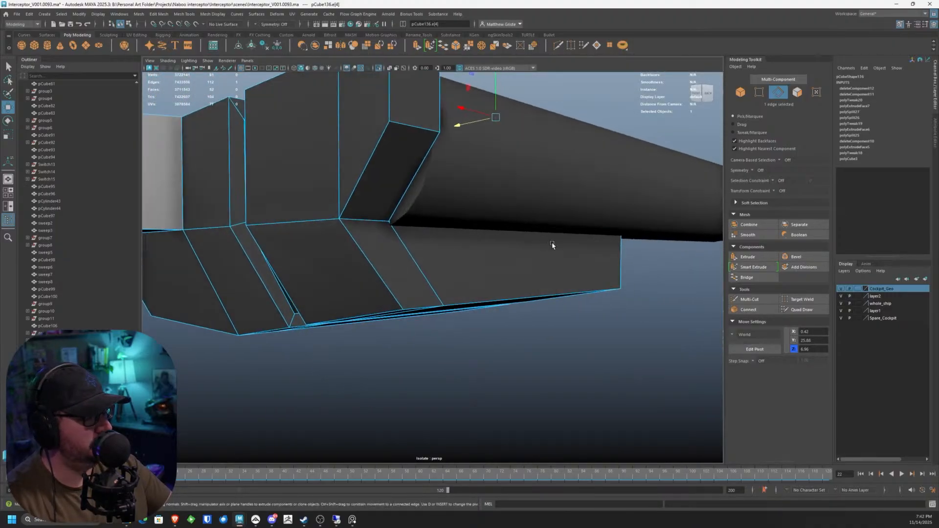
Step: Move the half block's lower edge behind the cylinder to about 25.61 in Y and return to object selection
left_click_drag(531, 195, 530, 200)
scroll(527, 198, "down", 4)
middle_click_drag(467, 174, 485, 214, "alt")
scroll(480, 209, "up", 3)
left_click_drag(425, 202, 408, 215, "alt")
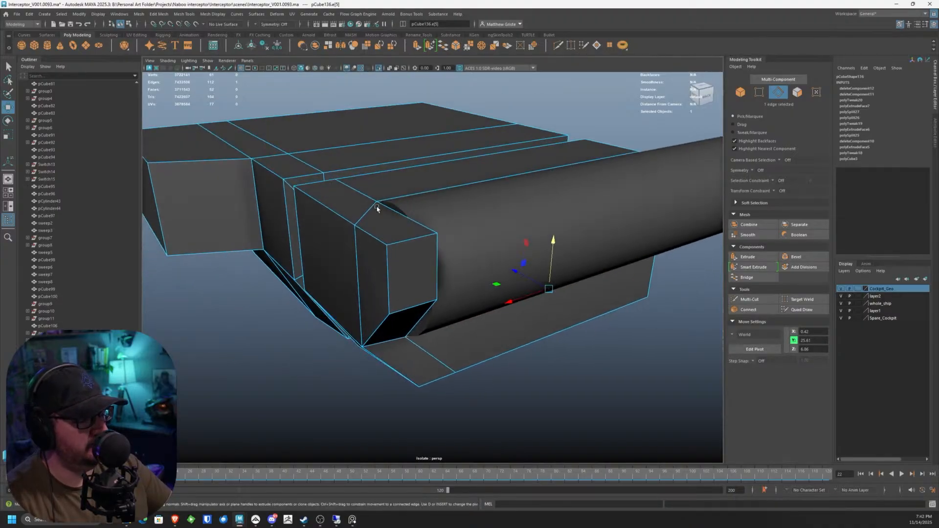
right_click_drag(377, 208, 401, 194)
left_click_drag(397, 196, 430, 196, "alt")
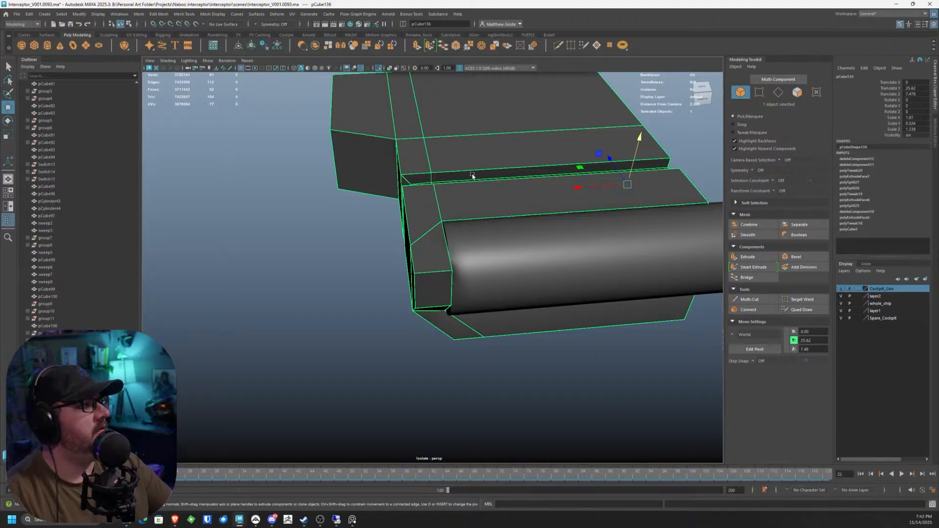
middle_click_drag(472, 176, 445, 184, "alt")
scroll(440, 183, "down", 3)
scroll(444, 184, "down", 2)
scroll(443, 183, "up", 2)
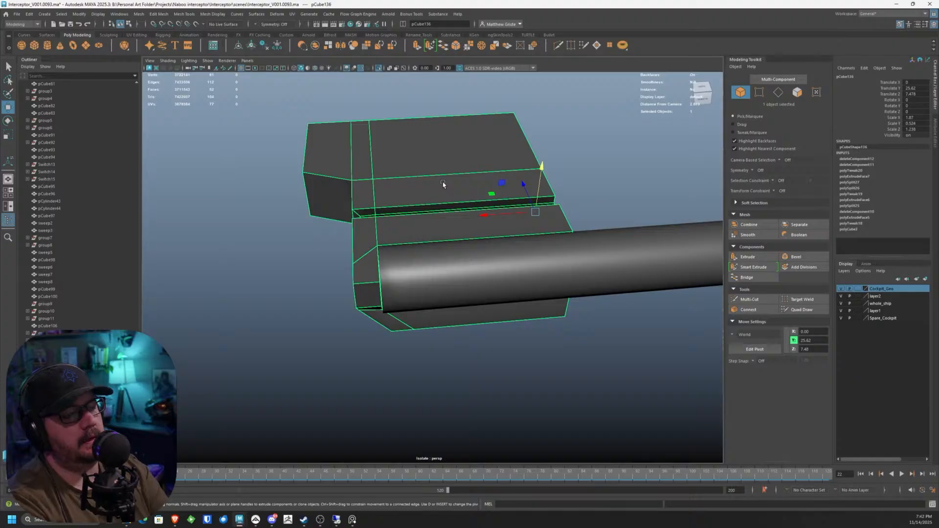
Step: Switch to File Explorer and open Batt_4k_Square_01.png from the Socials subfolder of the Practice folder's Batteries project
left_click(128, 520)
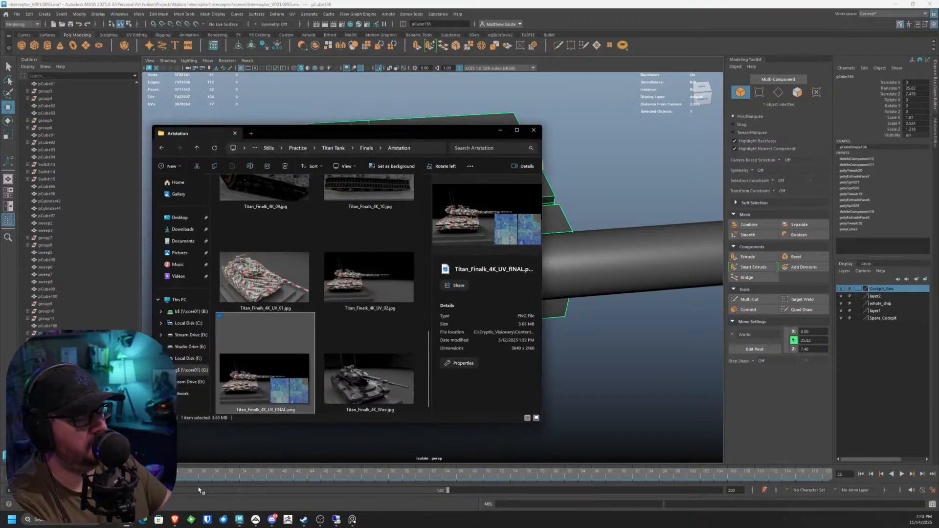
left_click(162, 148)
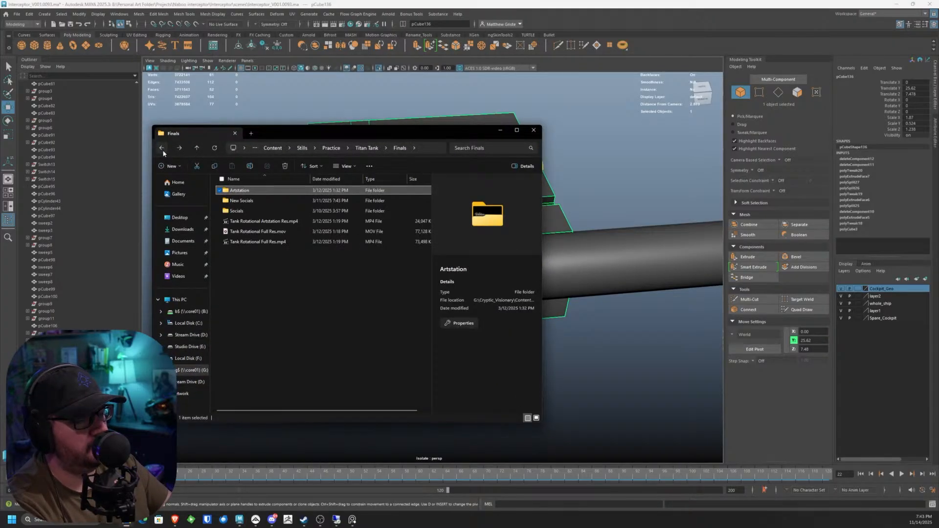
left_click(162, 149)
left_click(162, 150)
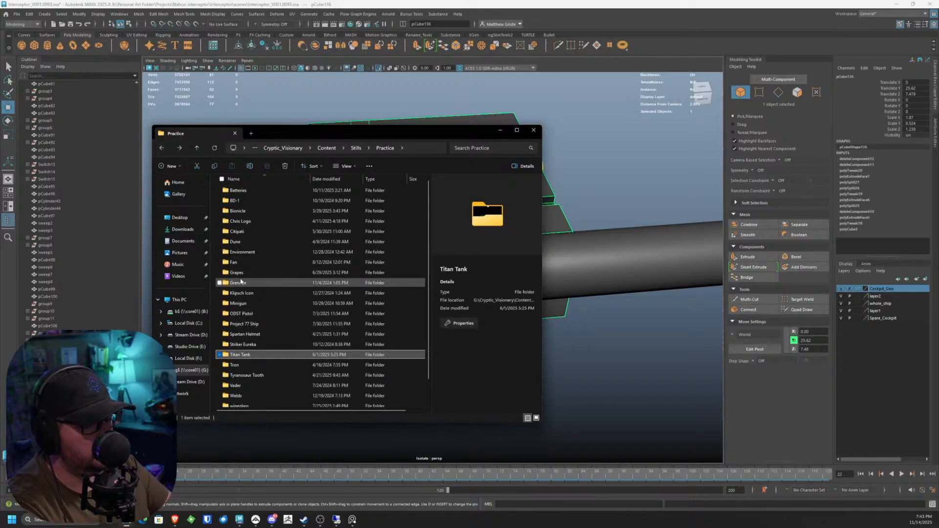
double_click(249, 191)
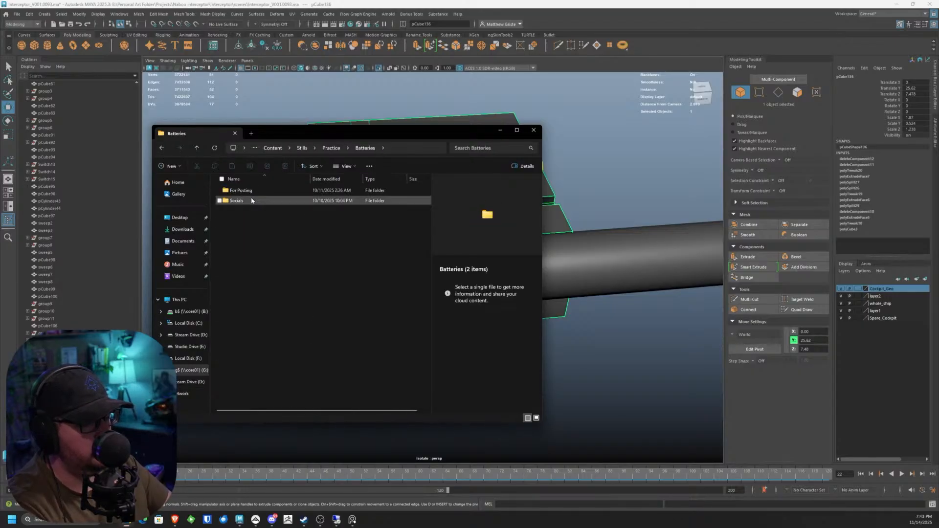
double_click(247, 190)
double_click(243, 191)
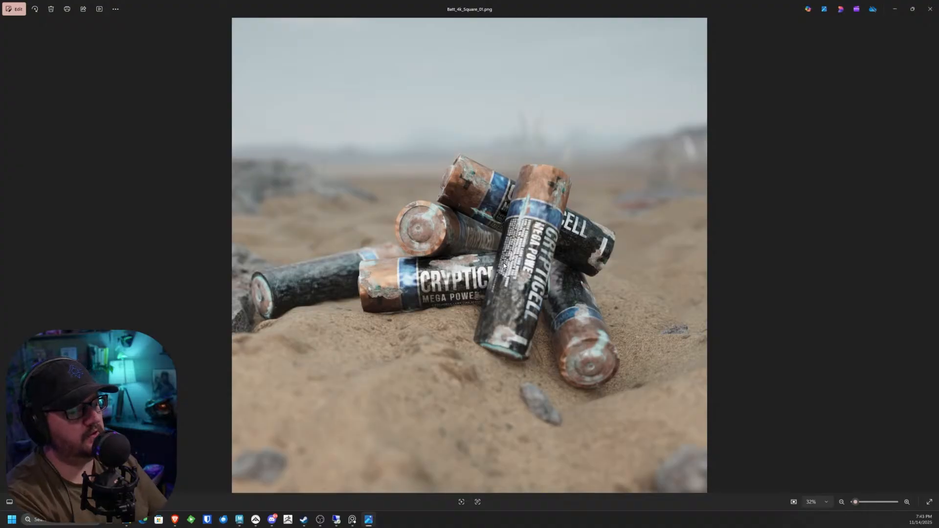
Step: Compare the textured, UV-checker and plain white battery renders, close the image viewer and File Explorer, and return to Maya
key("Right")
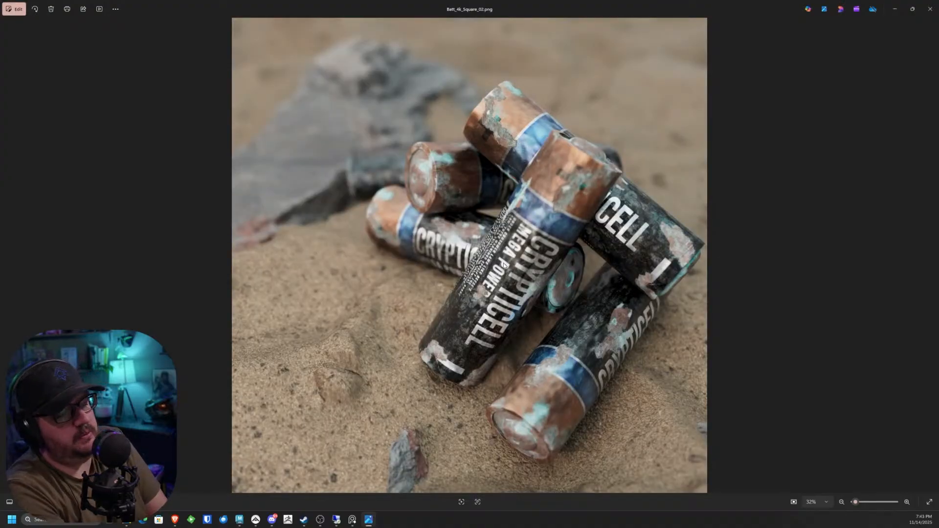
key("Right")
key("Right")
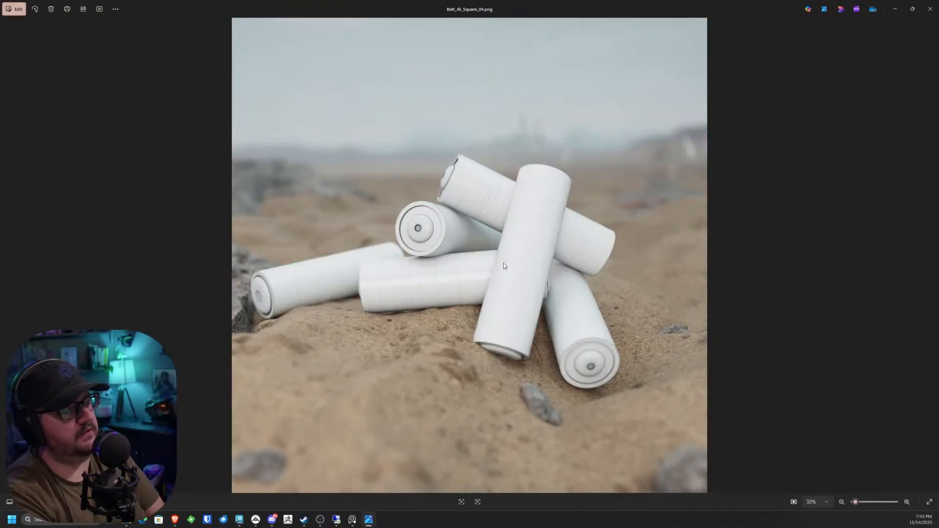
key("Left")
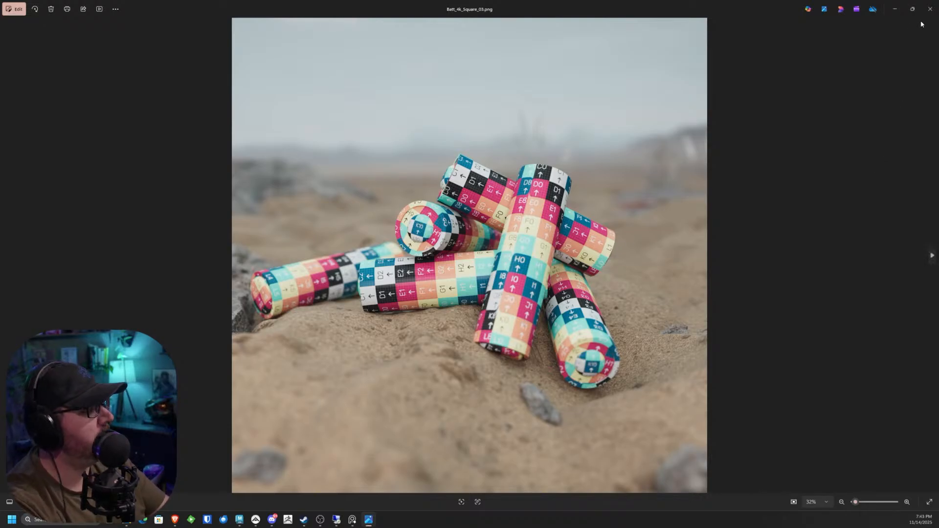
left_click(930, 9)
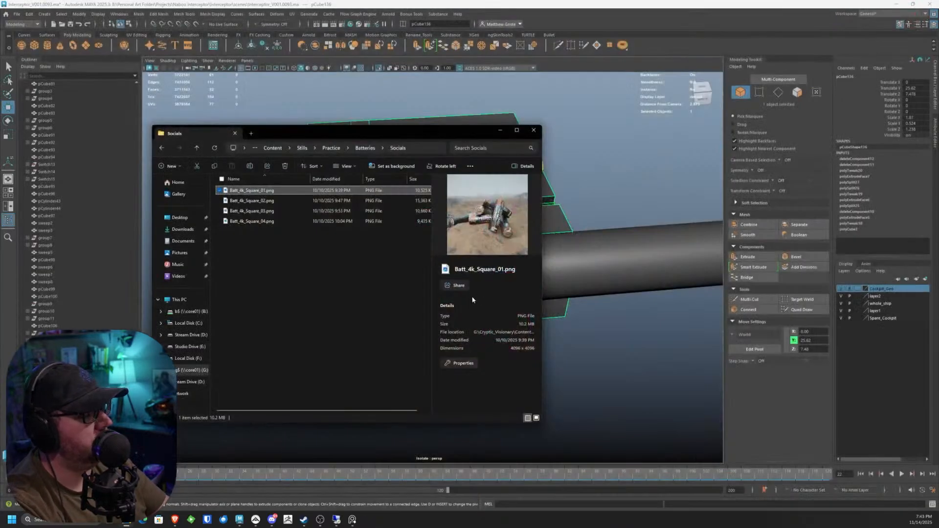
left_click(533, 130)
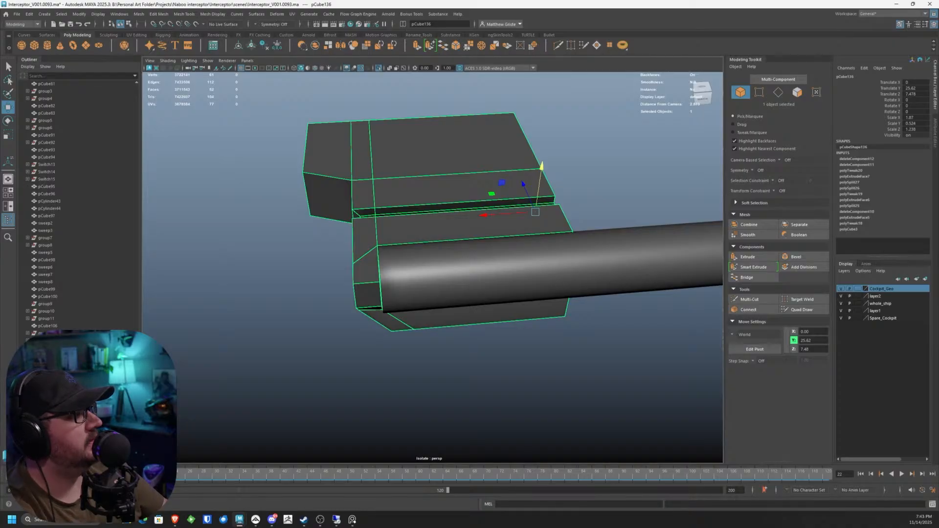
Step: Examine the half block's front arm beside the cylinder and its outer side extension
scroll(361, 195, "up", 3)
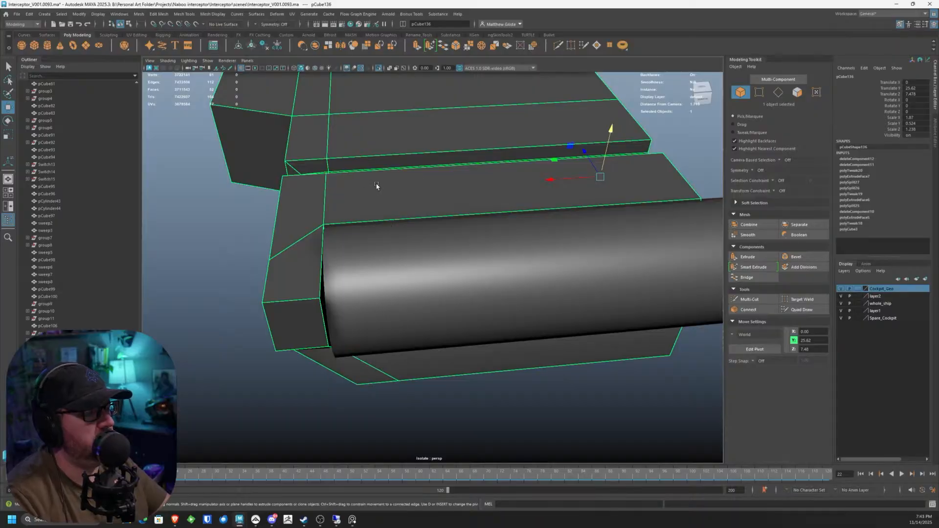
left_click_drag(380, 195, 360, 255, "alt")
scroll(499, 203, "down", 4)
scroll(459, 214, "up", 3)
scroll(410, 237, "down", 3)
left_click_drag(409, 237, 423, 200, "alt")
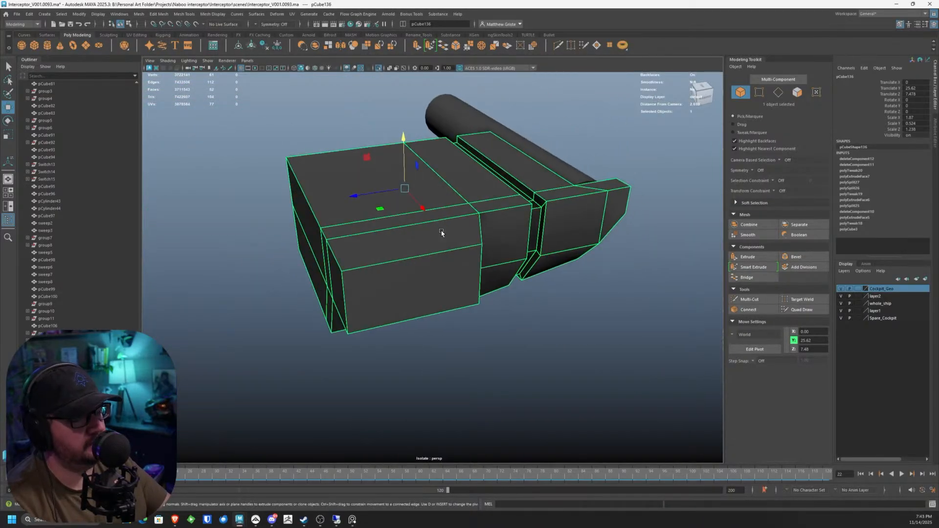
Step: Insert supporting edge loops with Multi-Cut at the outer corner of the half block's side extension
scroll(422, 200, "up", 3)
left_click_drag(523, 232, 708, 289, "alt")
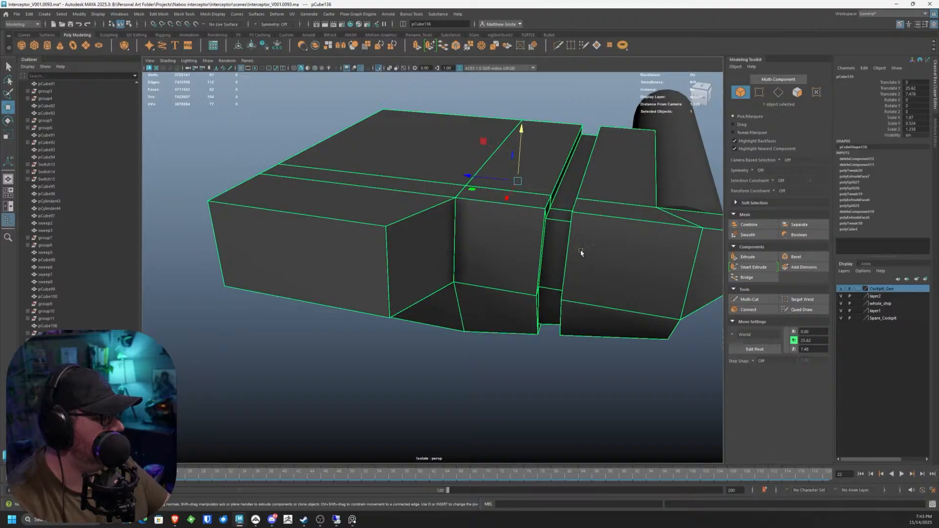
left_click_drag(582, 252, 314, 206, "alt")
scroll(539, 190, "up", 5)
left_click_drag(559, 269, 518, 274, "alt")
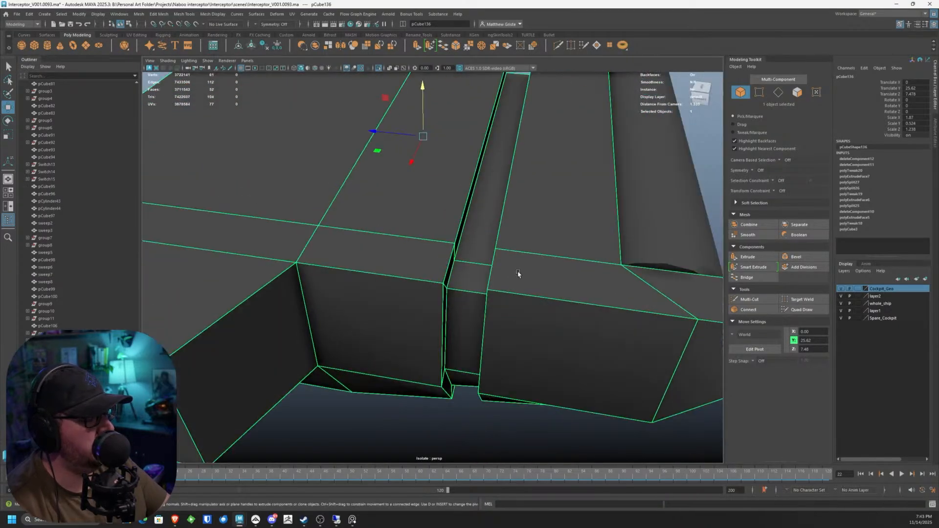
left_click_drag(560, 208, 618, 267, "alt")
left_click(749, 299)
mouse_move(382, 250)
left_mouse_down("alt")
mouse_move(353, 262)
mouse_move(420, 241)
mouse_move(470, 248)
mouse_move(377, 245)
left_mouse_up("alt")
left_click(372, 270, "ctrl")
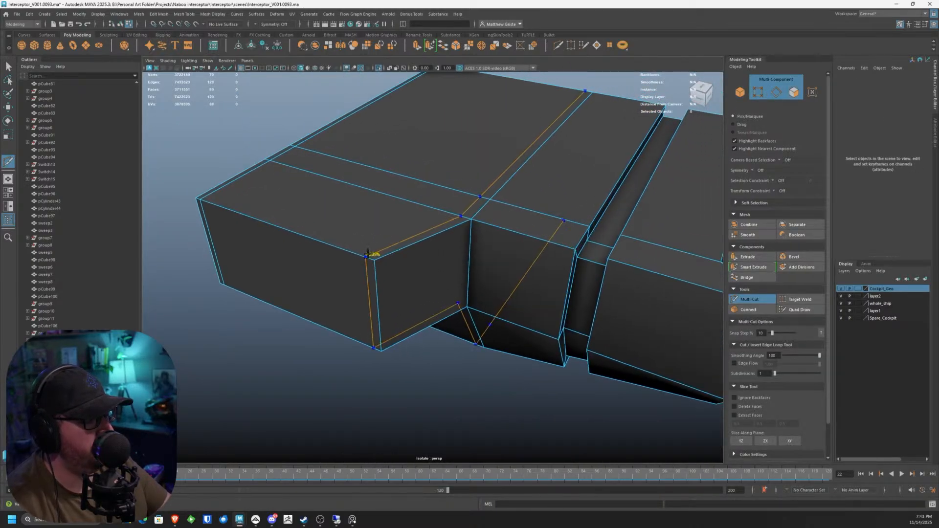
left_click(374, 260)
left_click(466, 276)
Step: Insert centred vertical and horizontal edge loops through the side extension's square face that points toward the cylinder
left_click_drag(465, 276, 471, 220, "alt")
key("q")
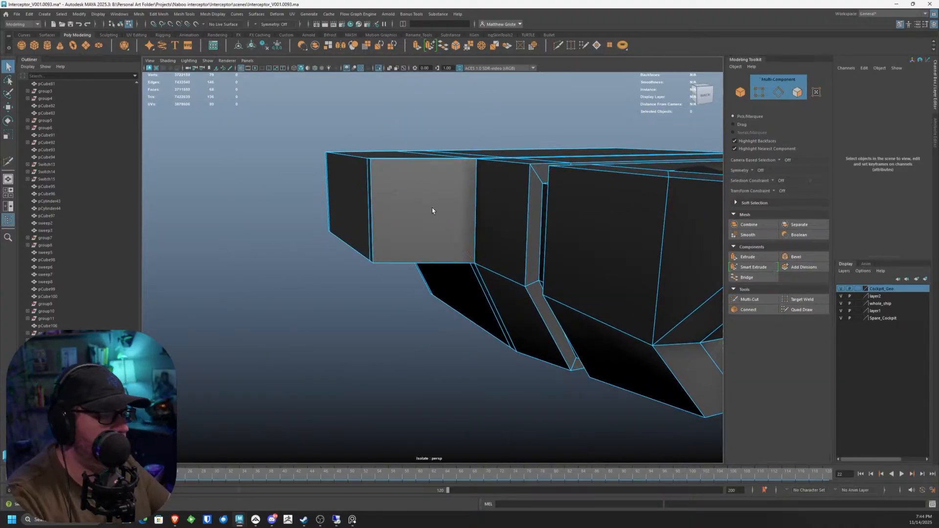
right_click_drag(433, 209, 428, 228)
left_click(425, 198)
left_click_drag(424, 198, 440, 230, "alt")
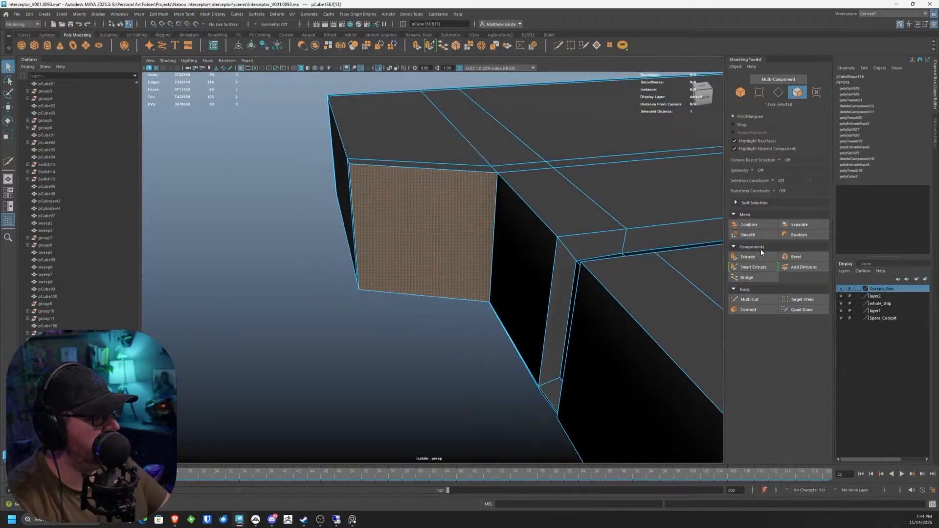
left_click(750, 299)
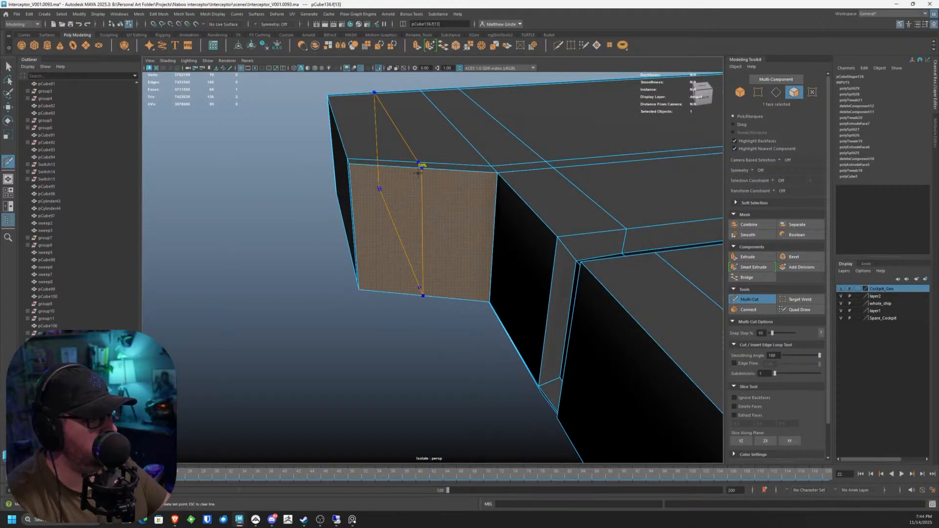
middle_click(418, 173, "ctrl")
middle_click(424, 238, "ctrl")
left_click_drag(424, 238, 463, 216, "alt")
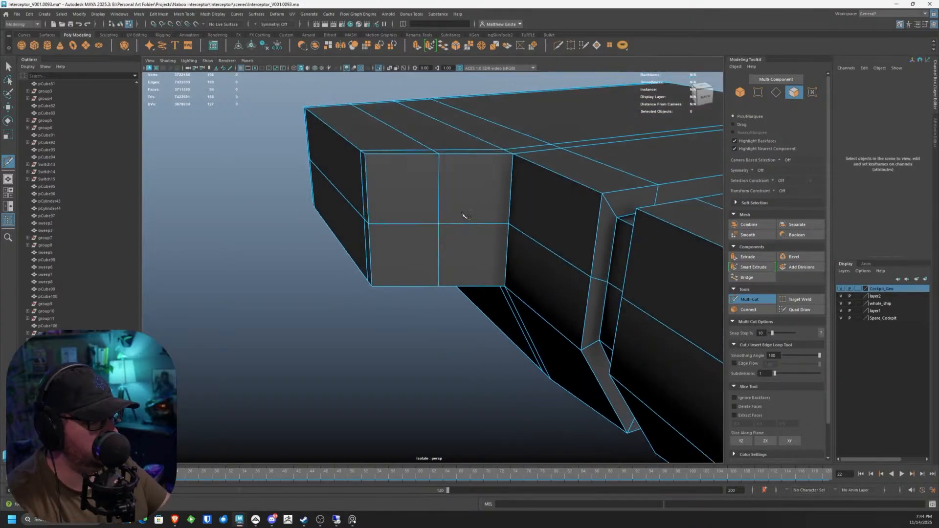
Step: Insert edge loops close to the upper, side and lower borders of the side extension's square face
key("q")
right_click_drag(430, 198, 428, 217)
left_click(416, 200)
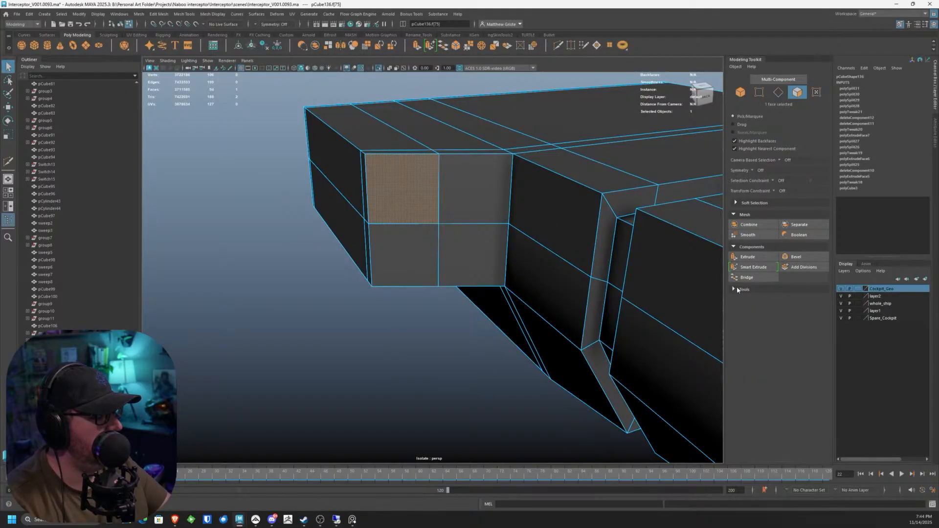
left_click(748, 299)
scroll(405, 176, "up", 2)
scroll(404, 175, "up", 2)
middle_click_drag(376, 119, 362, 182, "alt")
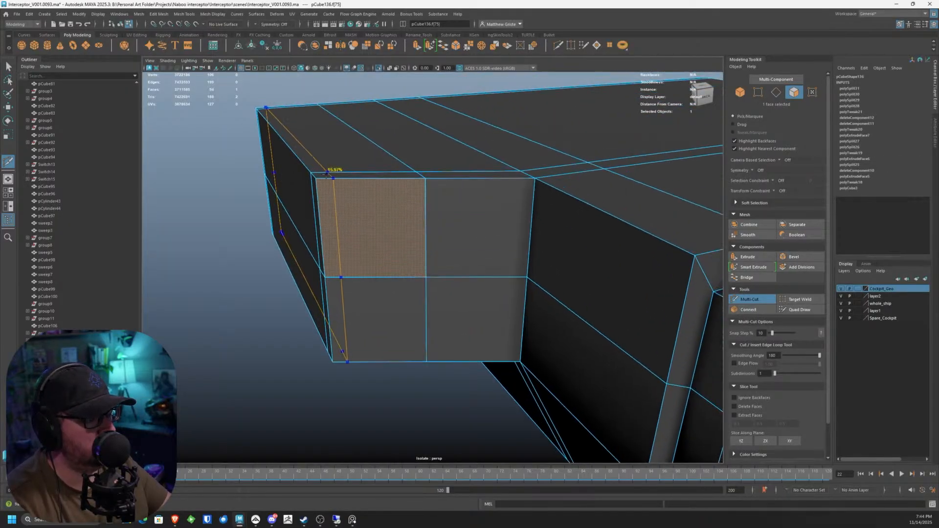
left_click(327, 178, "ctrl")
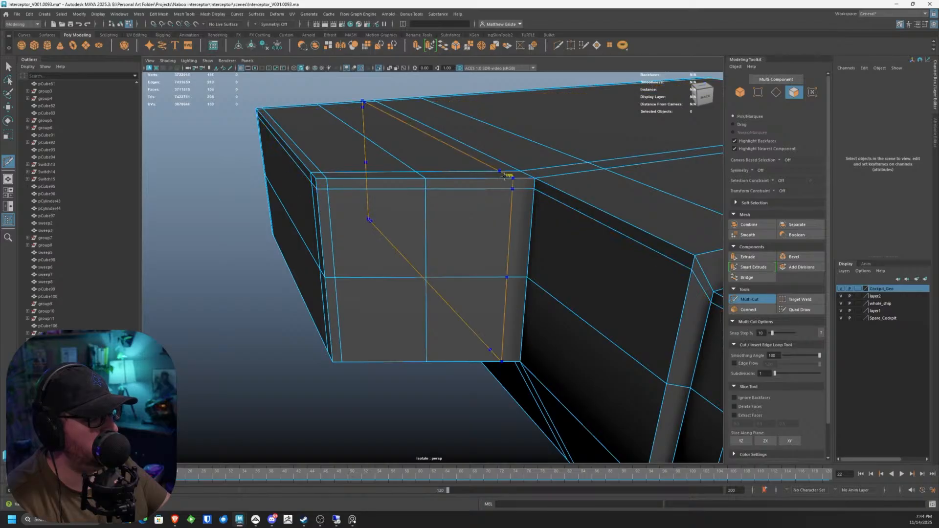
left_click(523, 180, "ctrl")
left_click(523, 354, "ctrl")
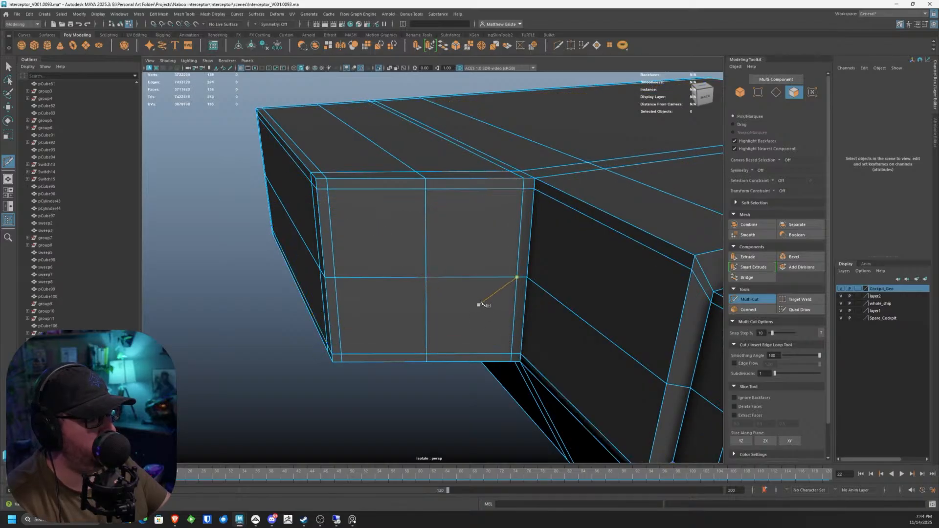
Step: Inset the four central faces of the side extension's square face with Extrude and circularize them
middle_click_drag(441, 238, 452, 215, "alt")
key("q")
right_click_drag(411, 178, 411, 198)
left_click(414, 195)
left_click(478, 203, "shift")
left_click(478, 259, "shift")
left_click(406, 269, "shift")
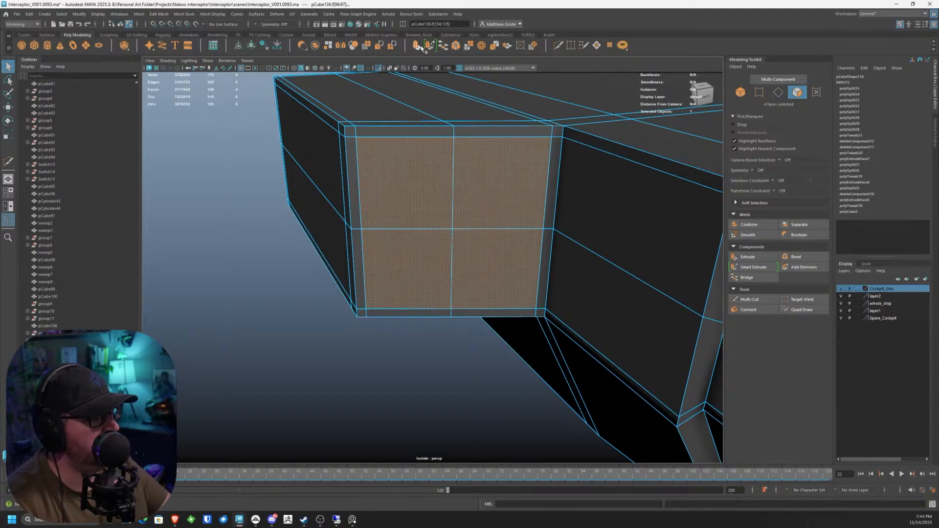
key("ctrl+e")
left_click_drag(407, 270, 396, 266)
left_click(532, 46)
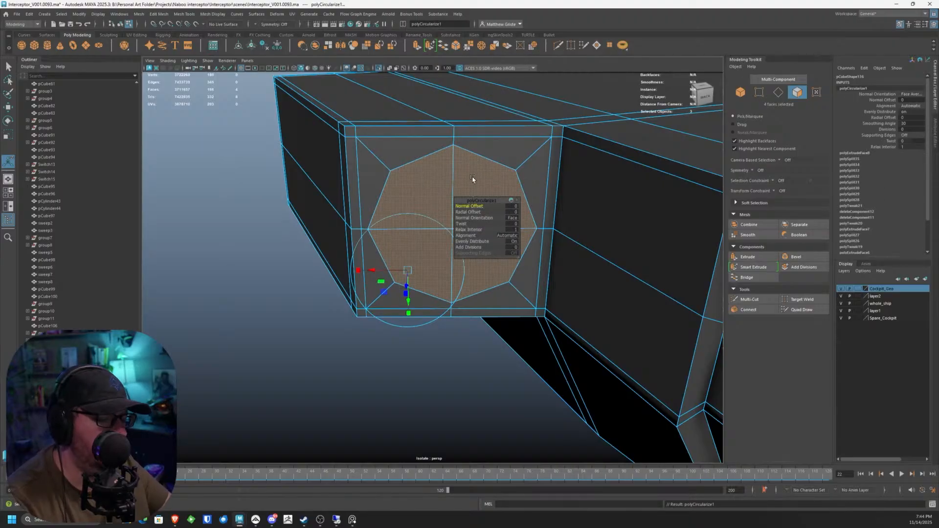
key("g")
Step: Extrude the circular faces into the side extension to about 7.65 in Z to form a round recess, and return to object selection
left_click_drag(421, 231, 390, 265, "alt")
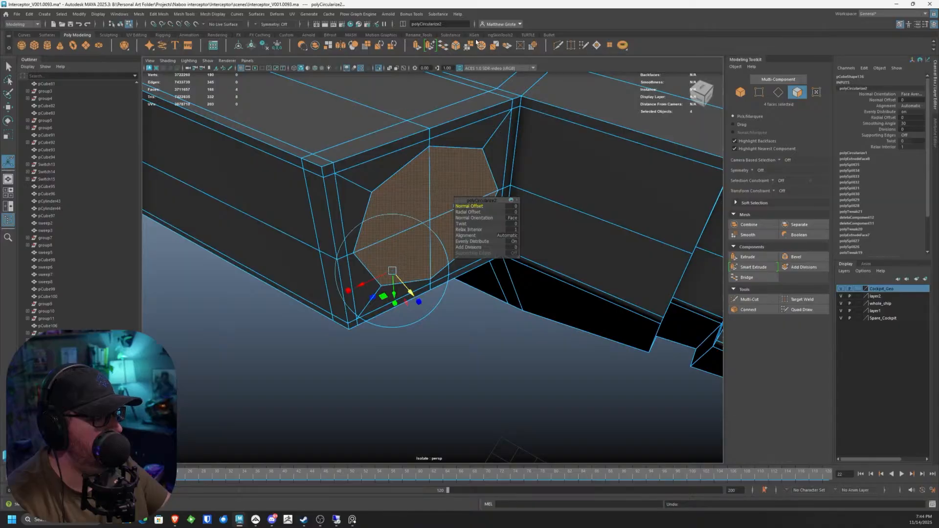
key("ctrl+e")
key("w")
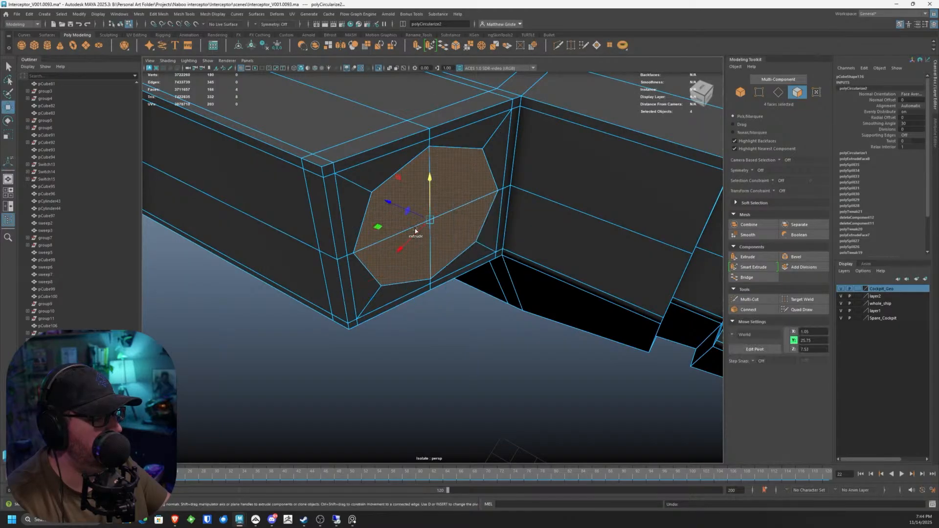
left_click_drag(398, 198, 324, 178)
left_click_drag(467, 194, 409, 188, "alt")
scroll(409, 188, "down", 3)
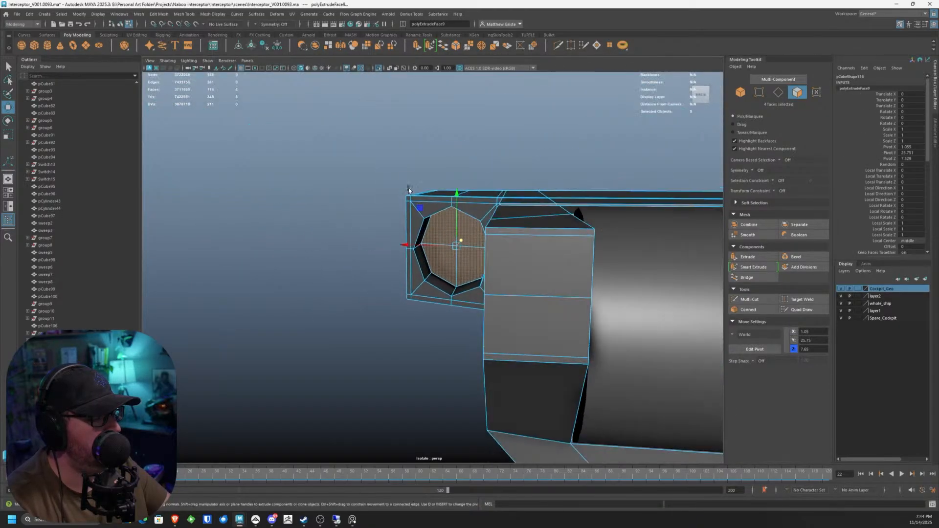
right_click_drag(428, 210, 459, 195)
left_click_drag(455, 193, 430, 174, "alt")
scroll(369, 161, "down", 2)
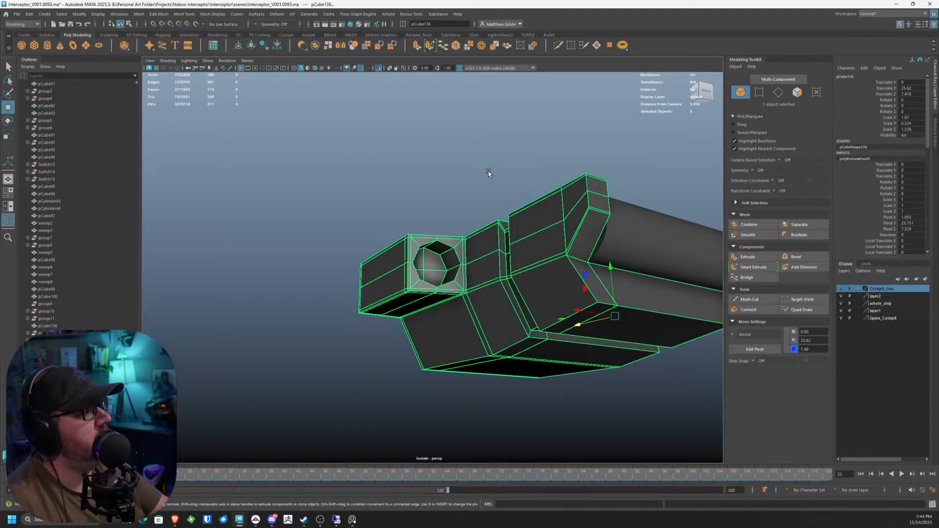
Step: Insert supporting edge loops with Multi-Cut along both outer edges of the half block's groove
scroll(489, 172, "up", 4)
left_click_drag(493, 182, 516, 253, "alt")
scroll(435, 230, "up", 4)
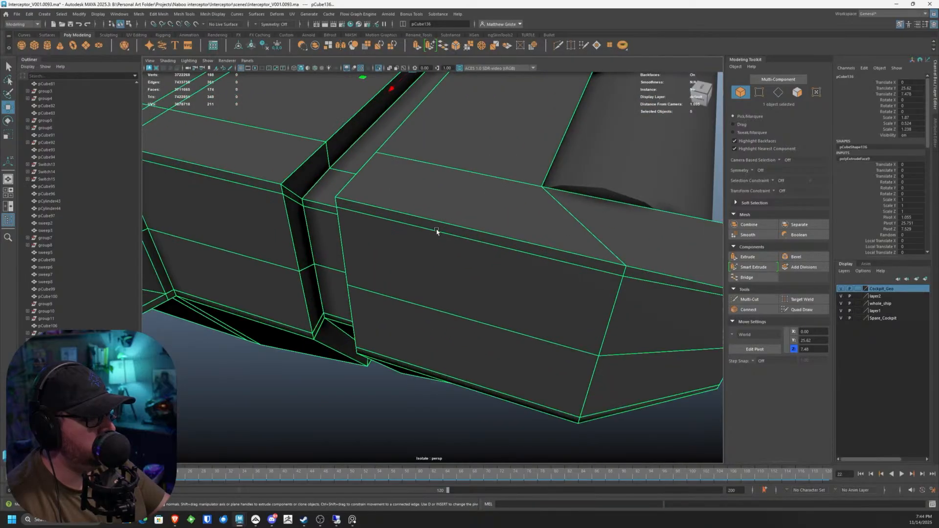
left_click_drag(422, 218, 470, 239, "alt")
scroll(584, 268, "down", 4)
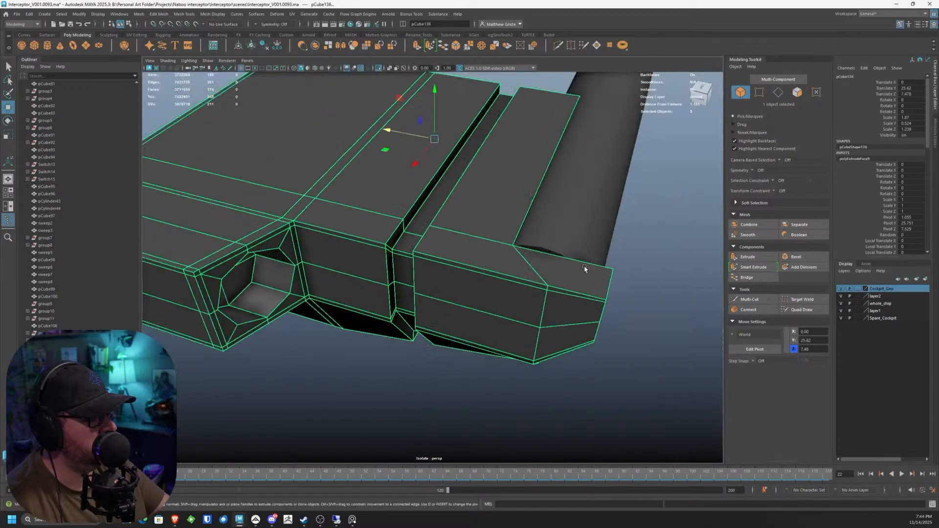
left_click(749, 300)
scroll(416, 244, "up", 3)
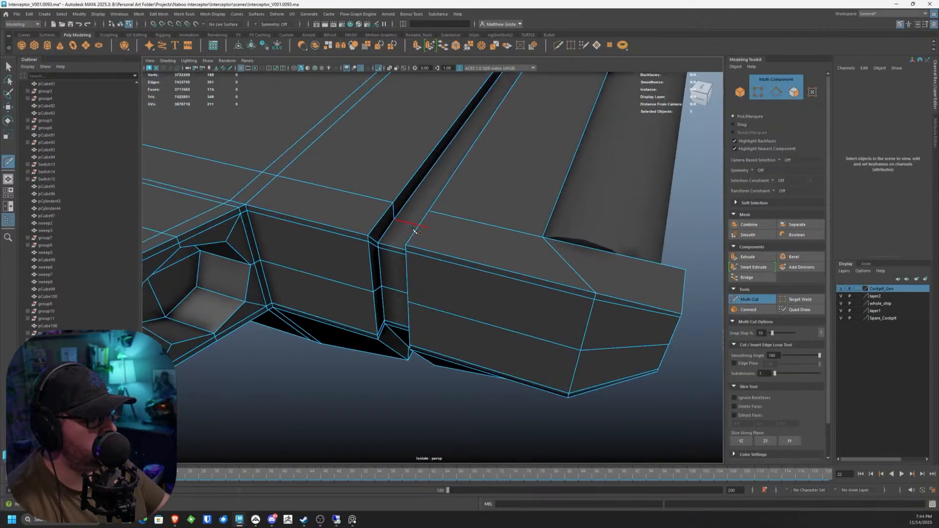
left_click(416, 242, "ctrl")
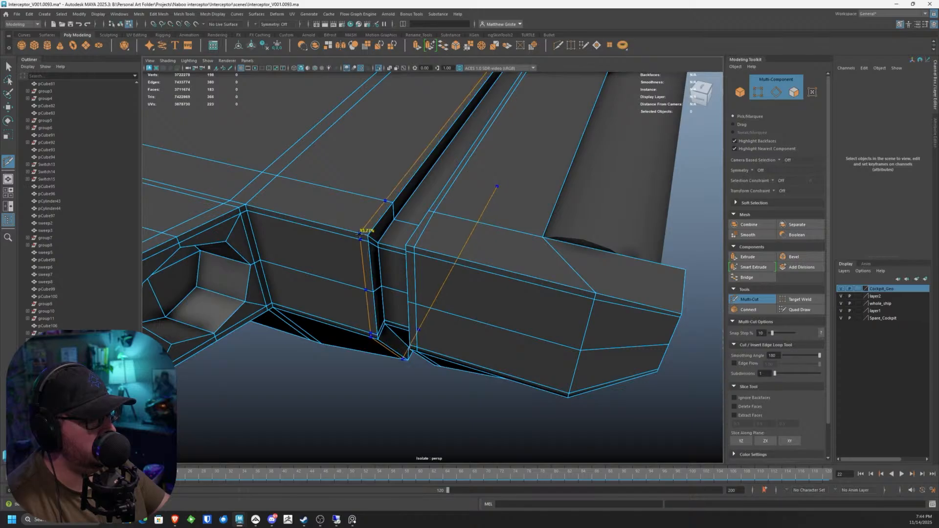
left_click(367, 229, "ctrl")
middle_click_drag(304, 189, 409, 211, "alt")
left_click(359, 194)
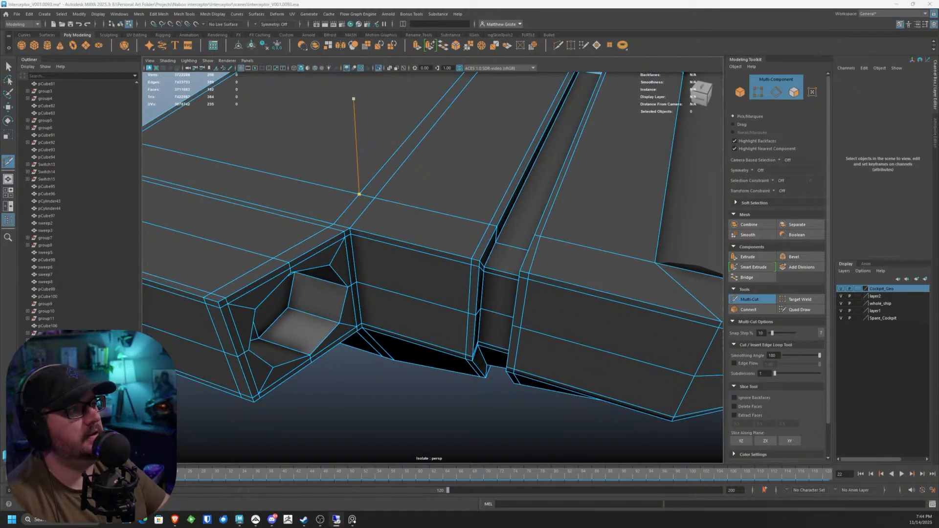
Step: Insert supporting edge loops inside the groove, along the edges of its floor and walls
left_click_drag(377, 194, 417, 191, "alt")
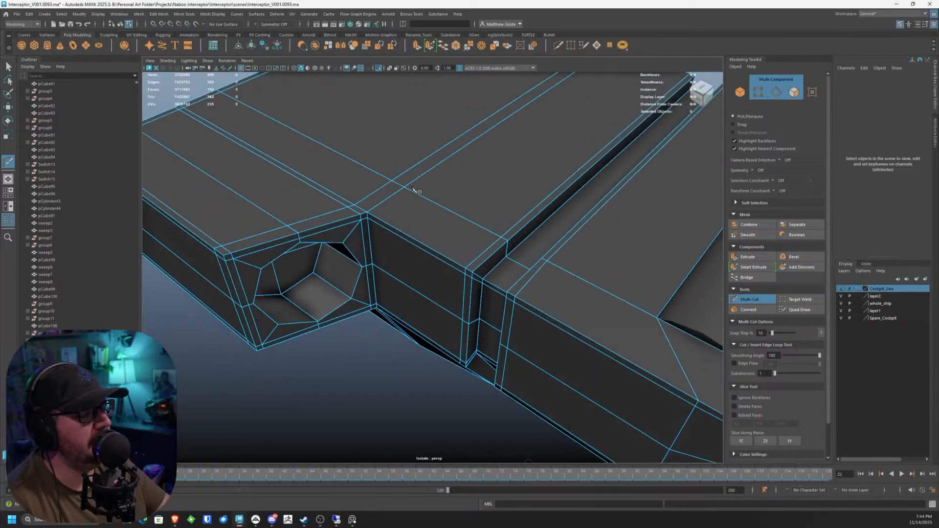
right_click_drag(418, 191, 478, 249, "alt")
left_click_drag(478, 250, 498, 272, "alt")
left_click(264, 212, "ctrl")
left_click(319, 242, "ctrl")
left_click(356, 272, "ctrl")
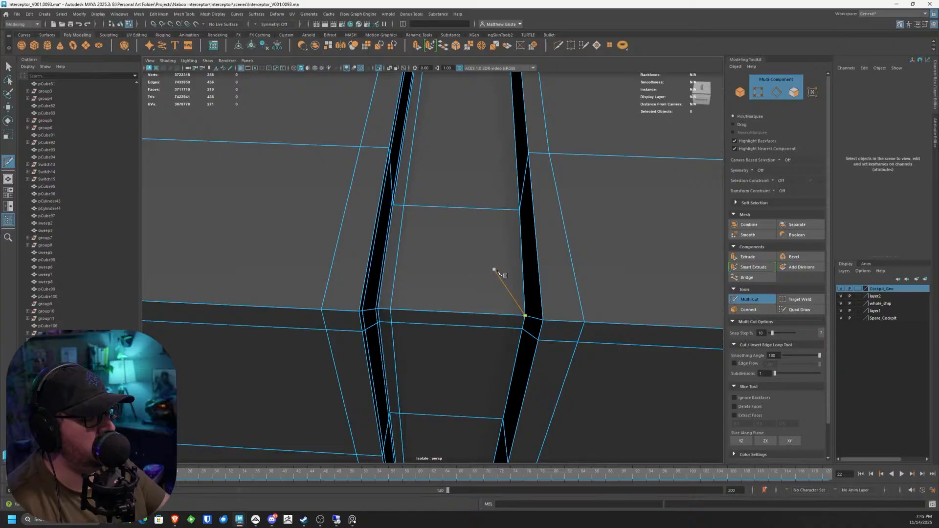
left_click(524, 315, "ctrl")
left_click_drag(524, 314, 558, 298, "alt")
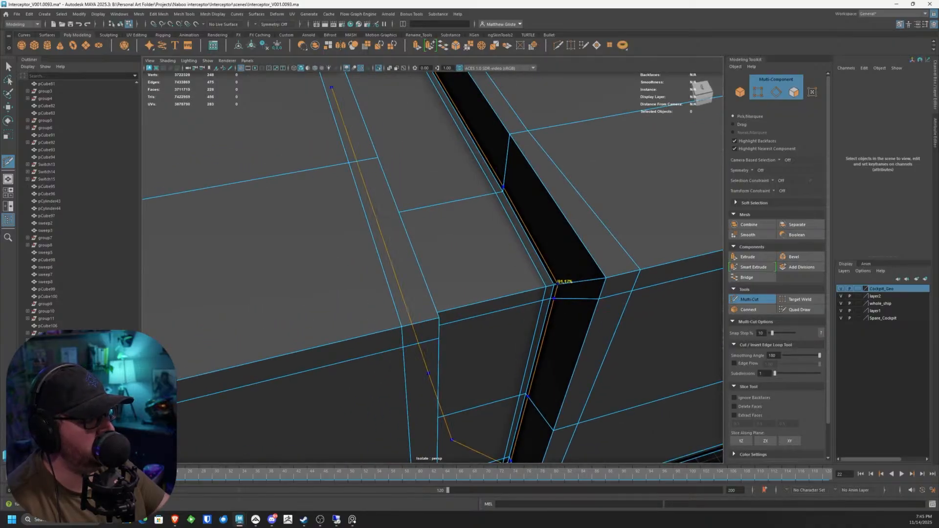
left_click(562, 283, "ctrl")
left_click(592, 277, "ctrl")
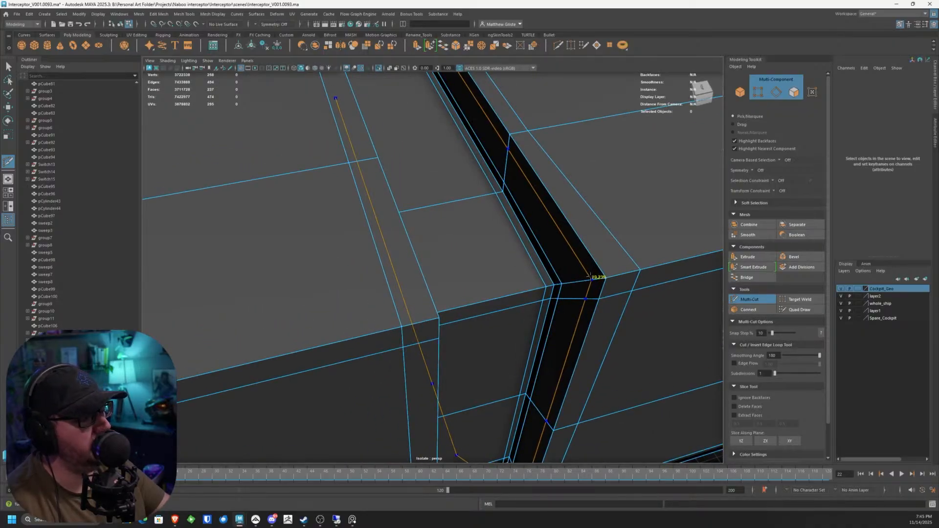
left_click_drag(592, 277, 421, 222, "alt")
Step: Insert supporting edge loops around the block's arm and edges beside the cylinder, and preview the block smoothed
left_click(415, 219, "ctrl")
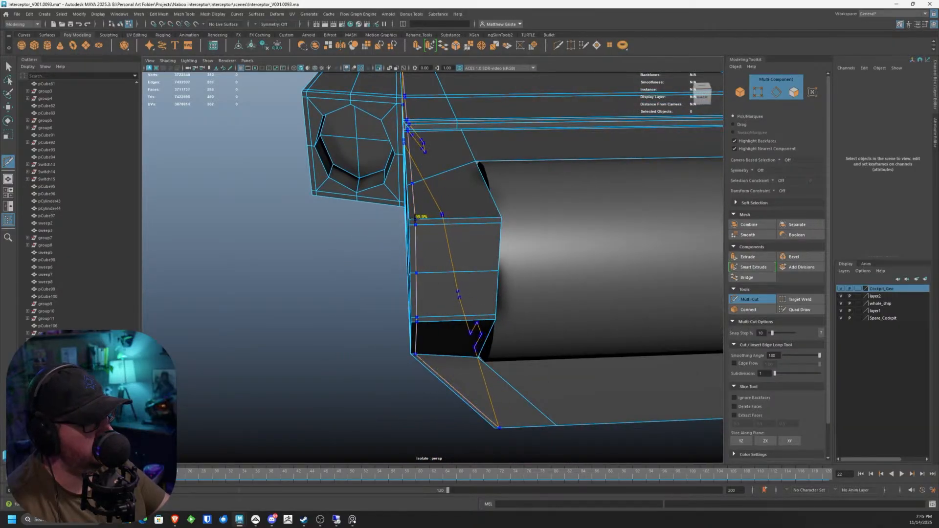
left_click(494, 218, "ctrl")
left_click_drag(510, 234, 465, 240, "alt")
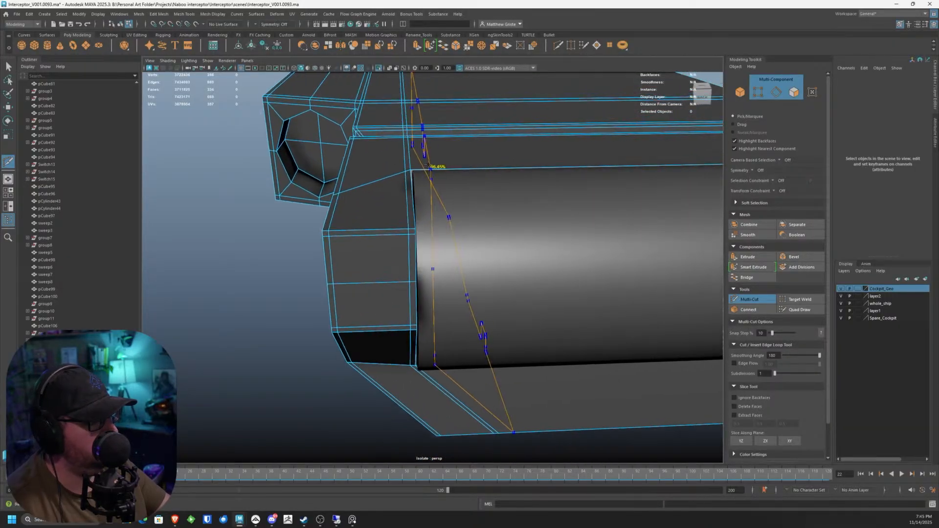
left_click(419, 269, "ctrl")
scroll(611, 191, "down", 5)
left_click_drag(494, 200, 403, 220, "alt")
left_click(263, 204, "ctrl")
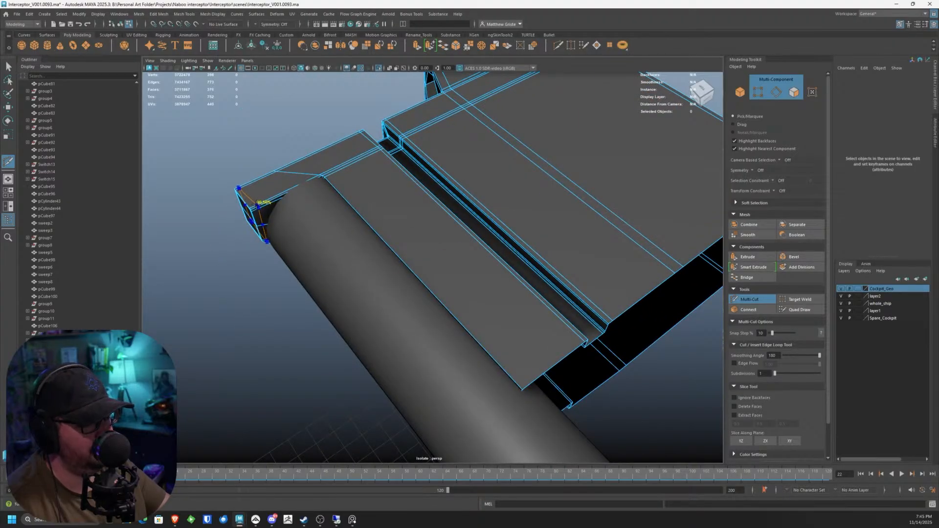
left_click(310, 178, "ctrl")
left_click_drag(309, 178, 455, 223, "alt")
key("q")
key("3")
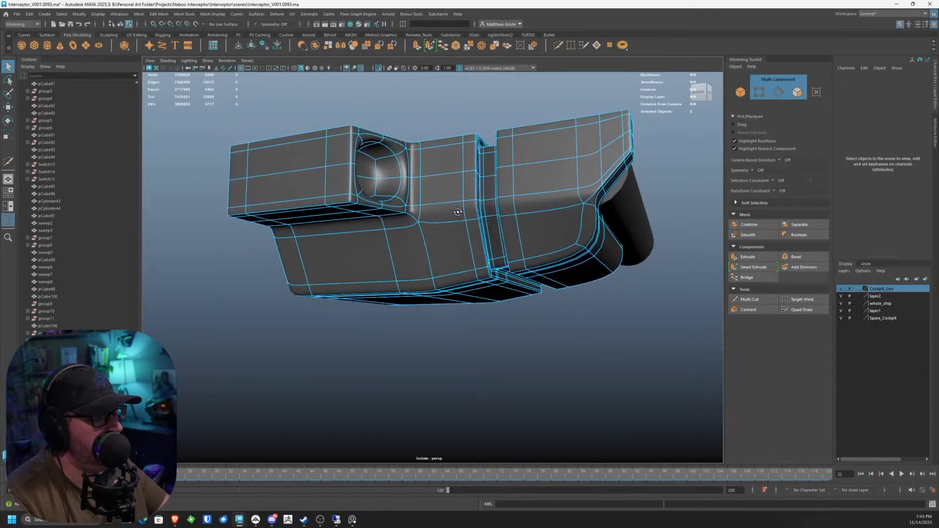
Step: Insert supporting edge loops along the block's lower bend and bottom edge, and check the smoothed preview
key("1")
left_click(740, 299)
left_click_drag(508, 235, 438, 218, "alt")
scroll(507, 288, "up", 5)
left_click(491, 291, "ctrl")
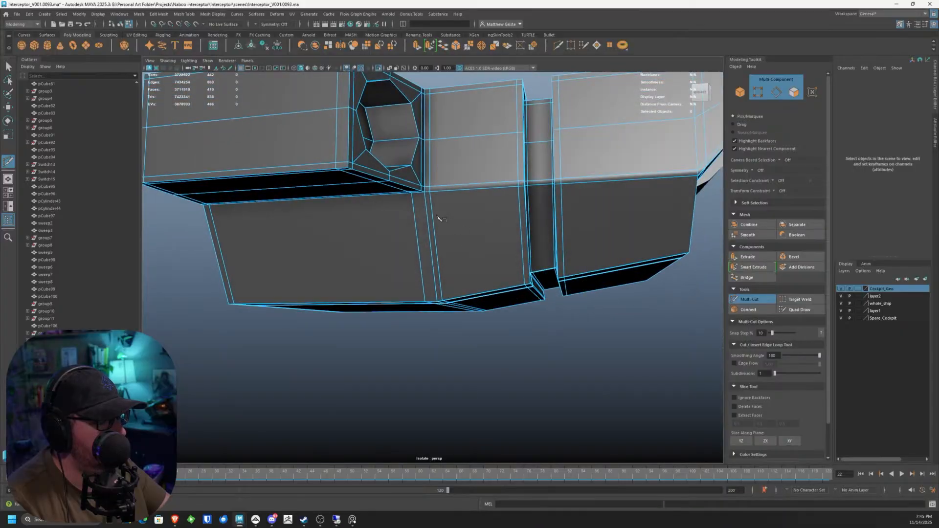
left_click(427, 199, "ctrl")
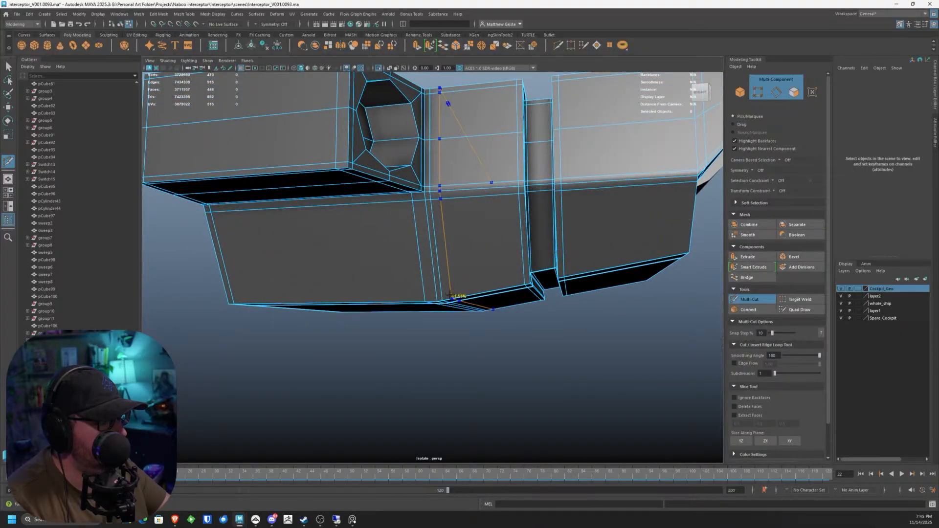
left_click_drag(524, 289, 506, 273, "alt")
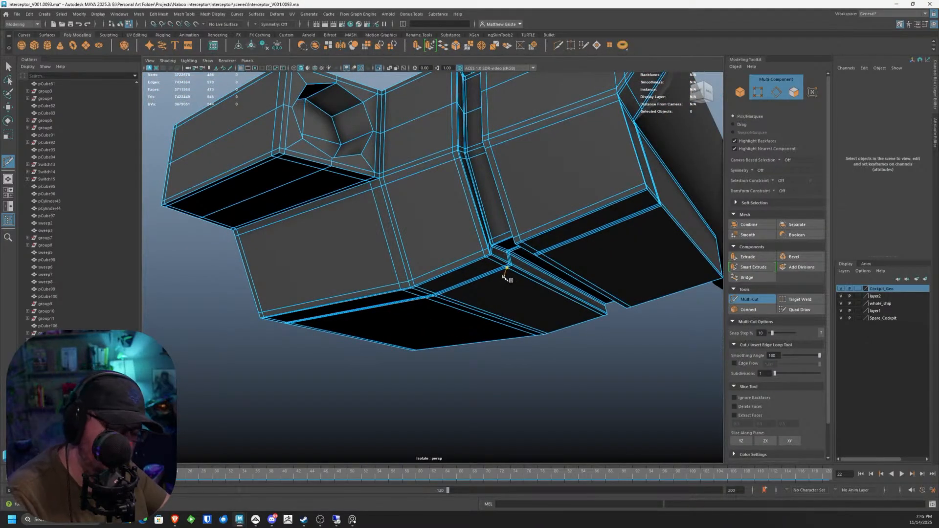
key("q")
key("3")
scroll(539, 244, "down", 3)
left_click_drag(539, 243, 489, 237, "alt")
Step: Insert a supporting edge loop near the arm's lower outer corner, return to object selection and inspect the smoothed block and its recess
key("1")
scroll(483, 238, "up", 4)
scroll(483, 238, "up", 2)
key("ctrl+shift+x")
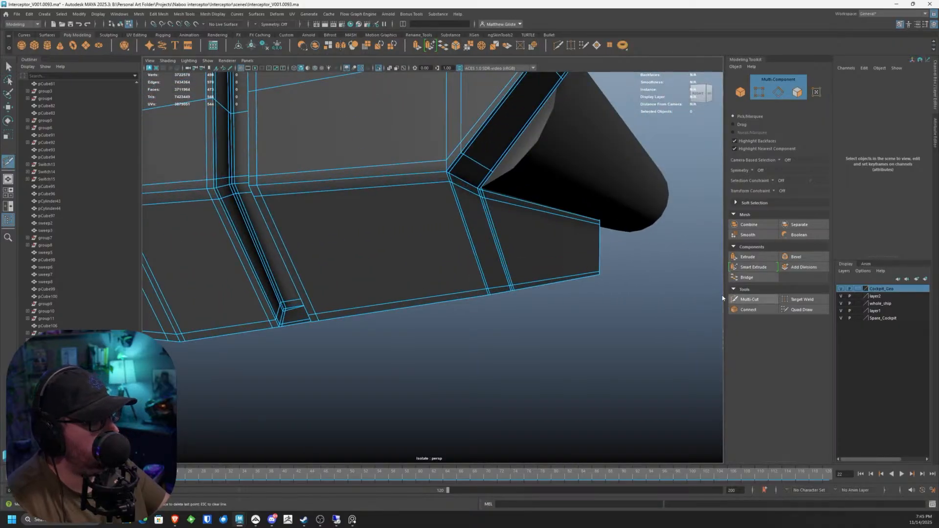
left_click(437, 181, "ctrl")
left_click_drag(436, 181, 513, 205, "alt")
key("q")
right_click_drag(499, 208, 530, 181)
left_click_drag(626, 295, 427, 248, "alt")
middle_click_drag(428, 247, 513, 257, "alt")
scroll(432, 239, "up", 4)
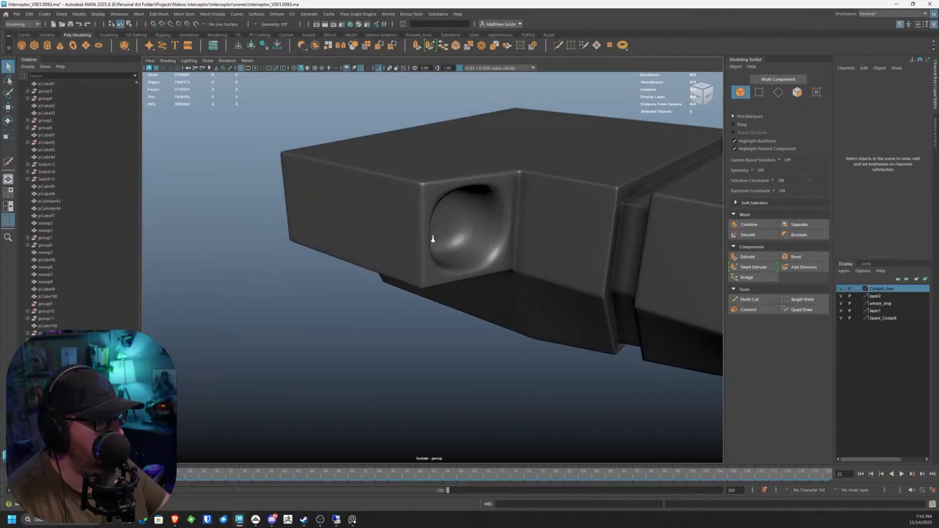
Step: Insert supporting edge loops inside the block's round recess and around its rim
scroll(432, 239, "up", 3)
left_click(484, 216)
key("1")
left_click_drag(484, 216, 636, 240, "alt")
left_click(750, 299)
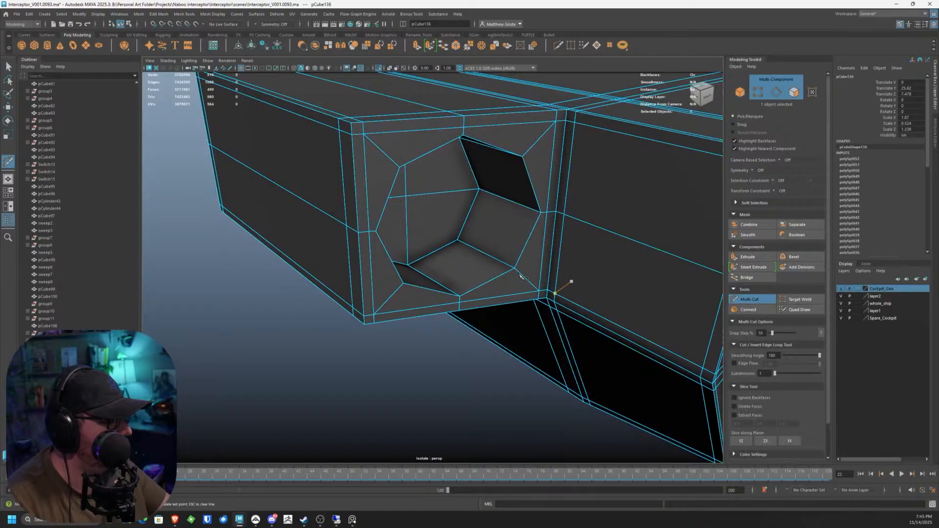
scroll(561, 278, "up", 4)
left_click(481, 220, "ctrl")
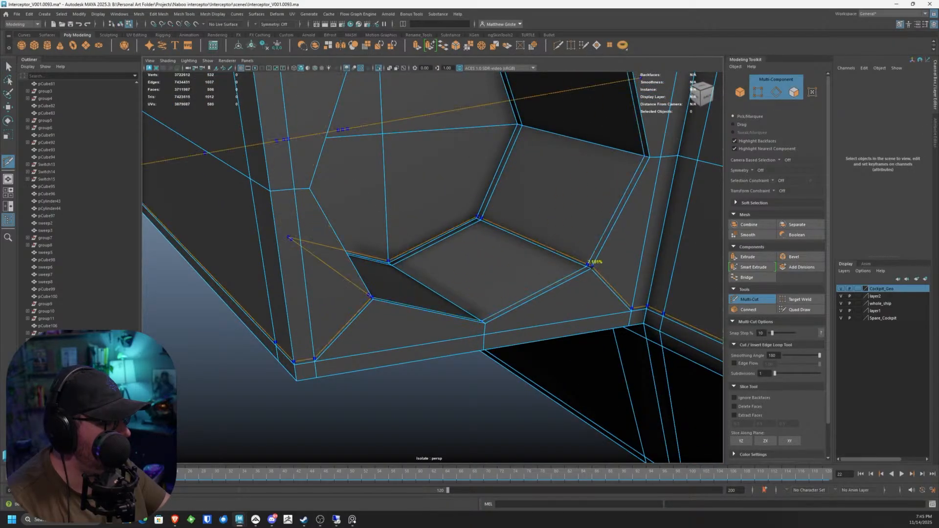
left_click(595, 274, "ctrl")
scroll(586, 269, "down", 5)
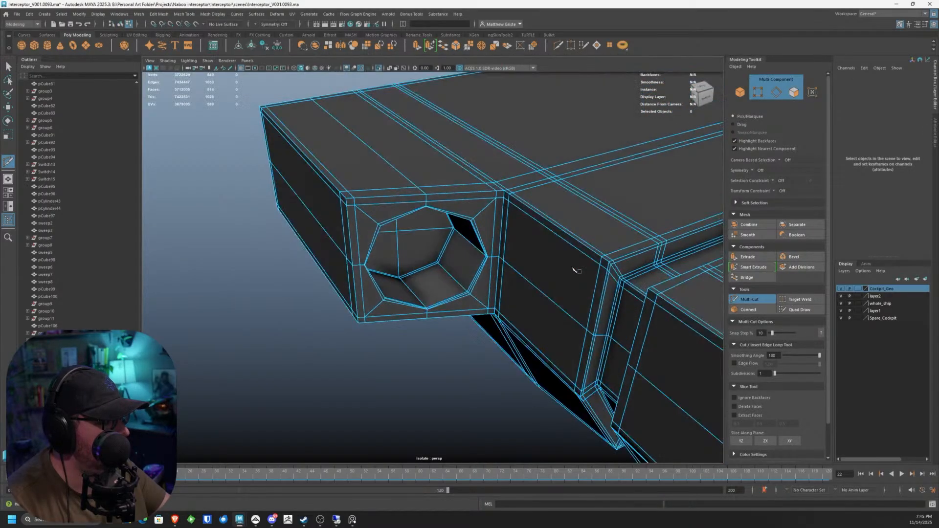
left_click_drag(577, 268, 465, 242, "alt")
Step: Leave the cutting tool, preview the block smoothed, return to object selection and inspect the block beside the cylinder
key("q")
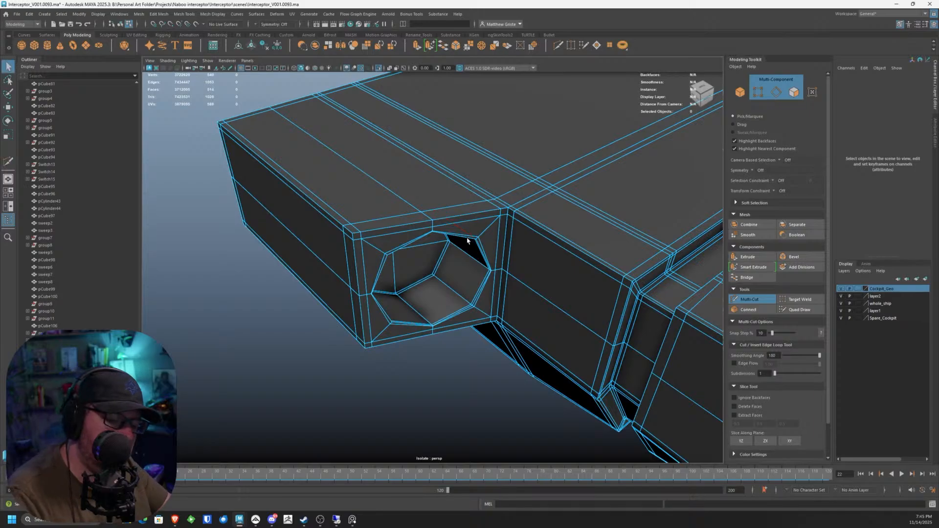
key("3")
left_click_drag(480, 205, 434, 204, "alt")
right_click_drag(433, 203, 469, 193)
left_click(226, 361)
scroll(227, 361, "down", 5)
left_click_drag(244, 352, 367, 291, "alt")
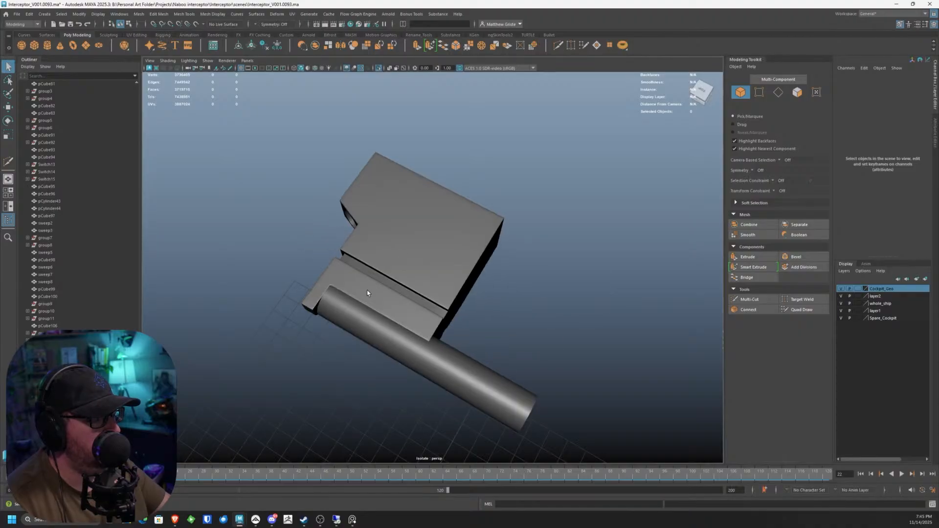
Step: Mirror the half block across the world X axis with merged borders, then deselect it and inspect the full hinge block
left_click_drag(424, 248, 435, 249, "alt")
left_click(435, 249)
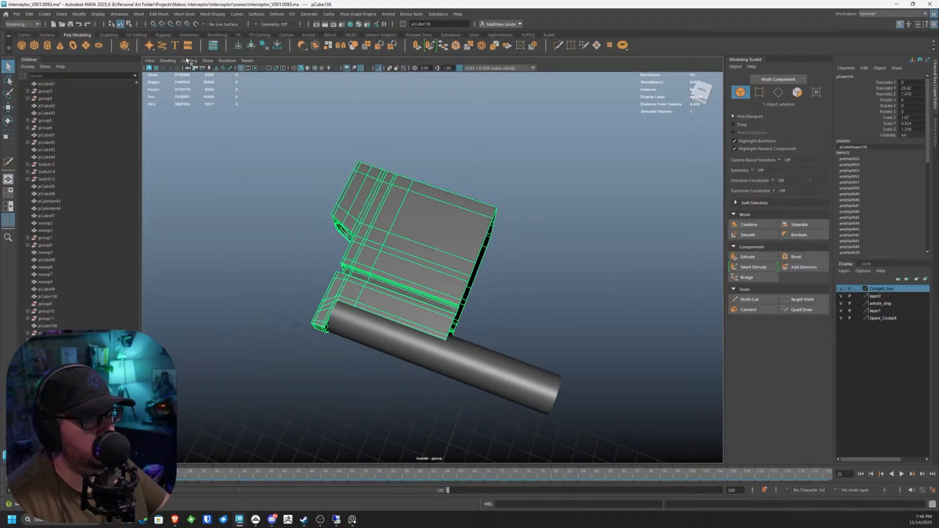
left_click(139, 14)
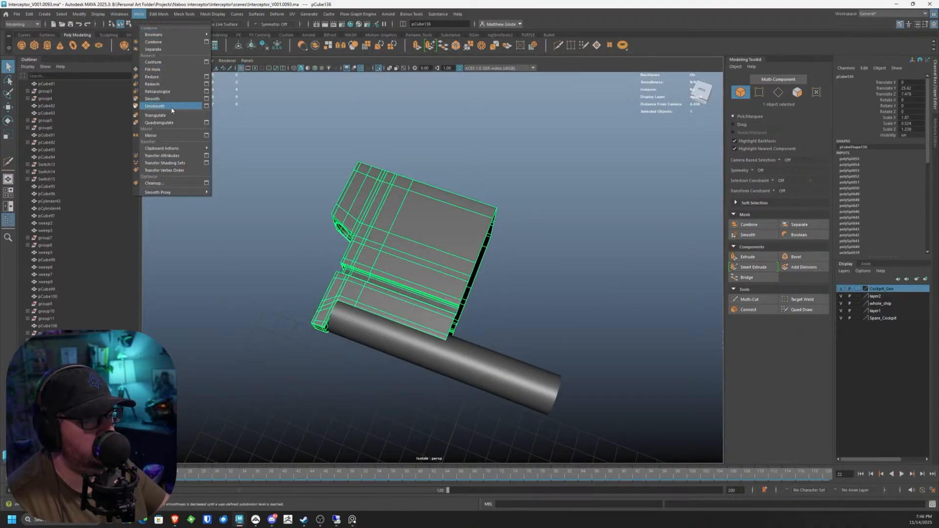
left_click(169, 135)
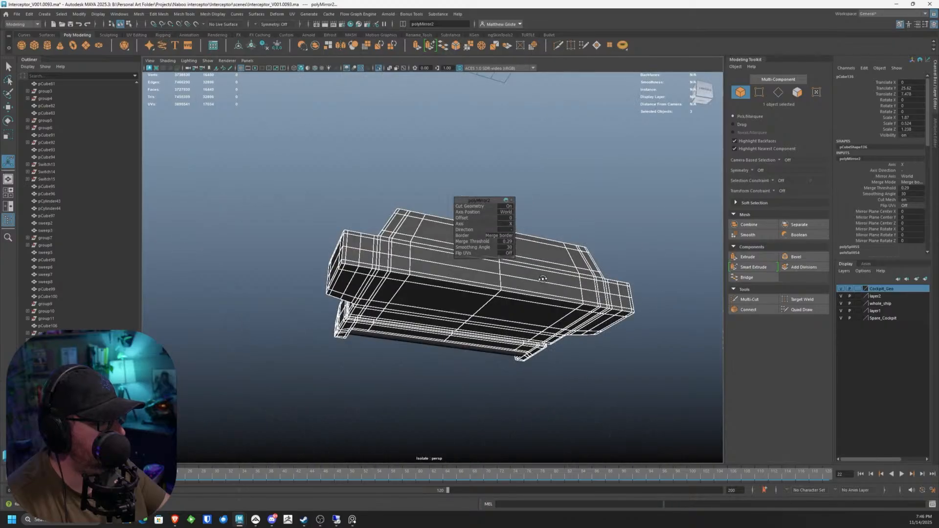
left_click_drag(543, 279, 501, 383, "alt")
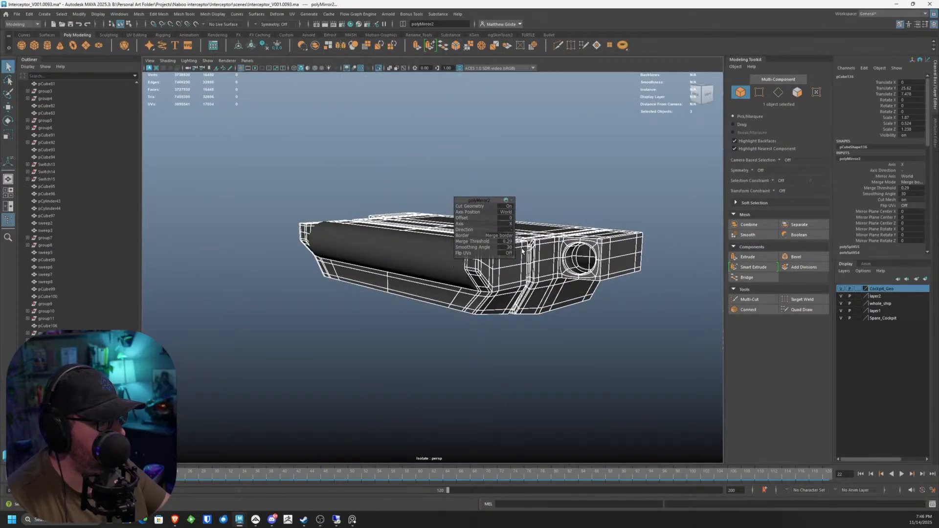
left_click(548, 191)
left_click_drag(547, 191, 651, 211, "alt")
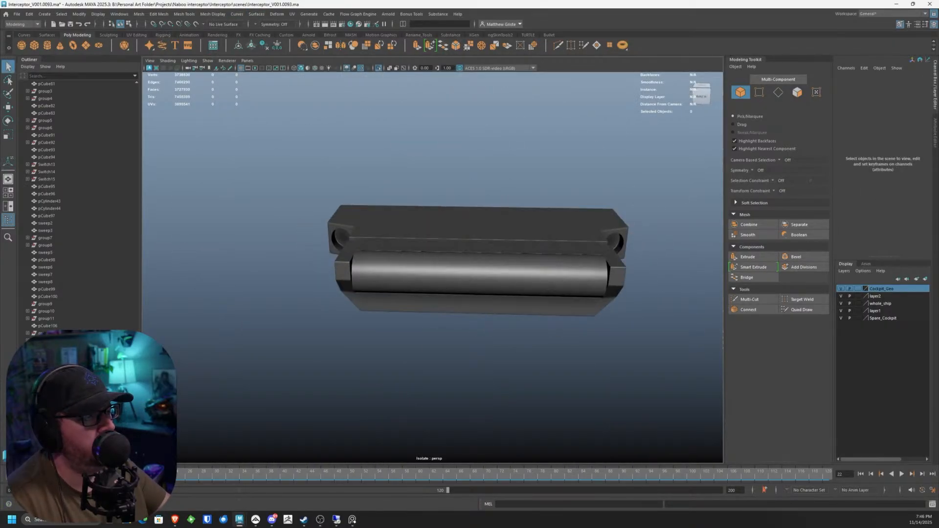
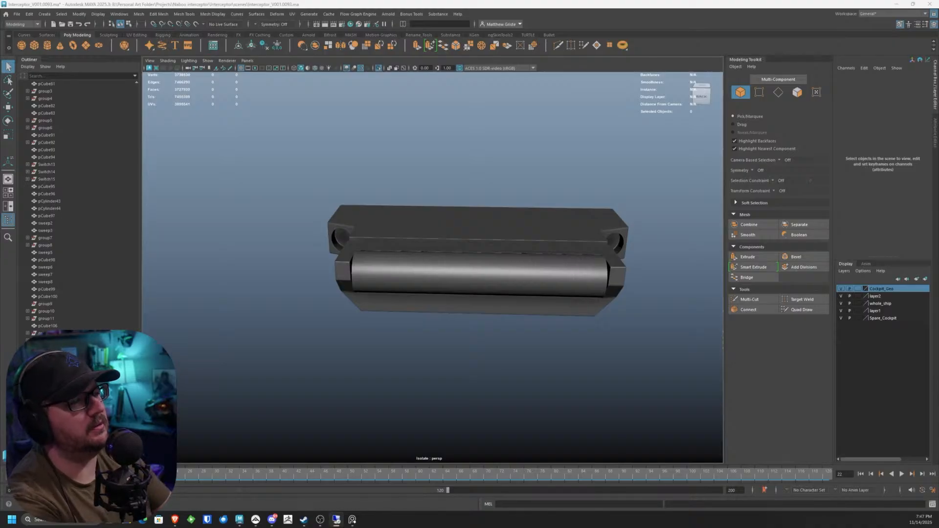
Step: Delete the triangulated cap faces at both ends of the hinge cylinder
scroll(438, 157, "up", 2)
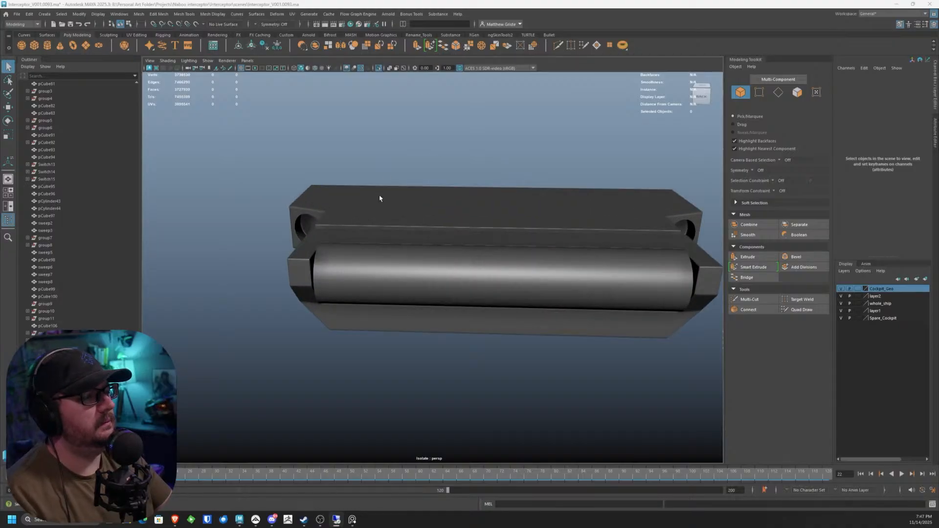
left_click_drag(380, 198, 434, 184, "alt")
left_click(517, 244)
key("f")
scroll(460, 215, "up", 5)
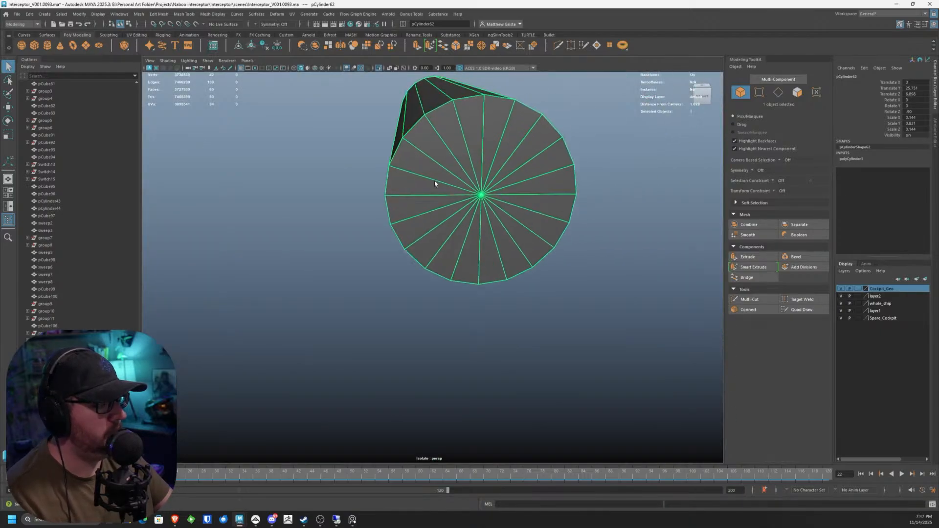
right_click_drag(431, 188, 454, 137)
left_click_drag(428, 189, 453, 154)
left_click_drag(468, 118, 630, 196)
mouse_move(447, 143)
left_mouse_down("shift")
mouse_move(450, 153)
mouse_move(383, 181)
mouse_move(466, 176)
mouse_move(441, 159)
left_mouse_up("shift")
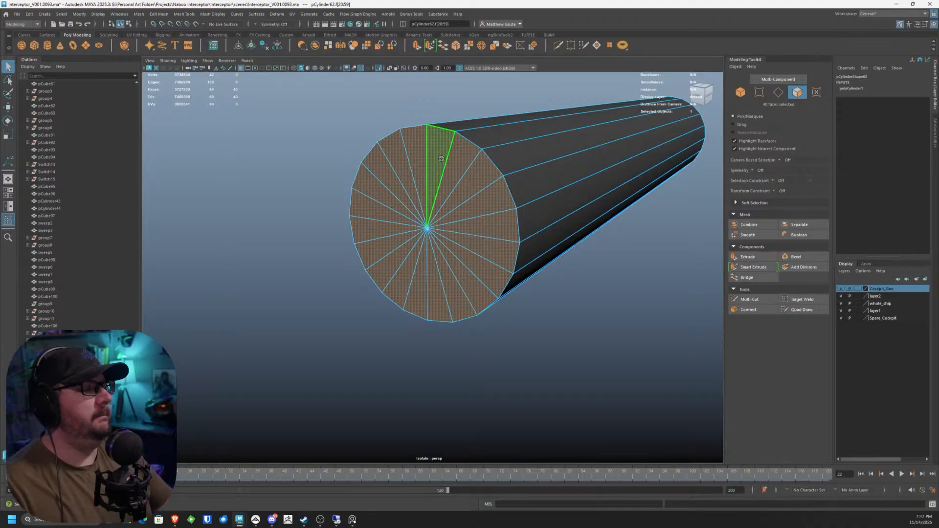
left_click_drag(404, 337, 492, 198, "alt")
key("Delete")
Step: Fill one open cylinder end from a rim vertex using Quad Fill Hole with Add Inset enabled at 0.2500
right_click_drag(492, 198, 467, 209)
left_click(501, 210)
left_click_drag(467, 209, 479, 169, "alt")
key("ctrl+z")
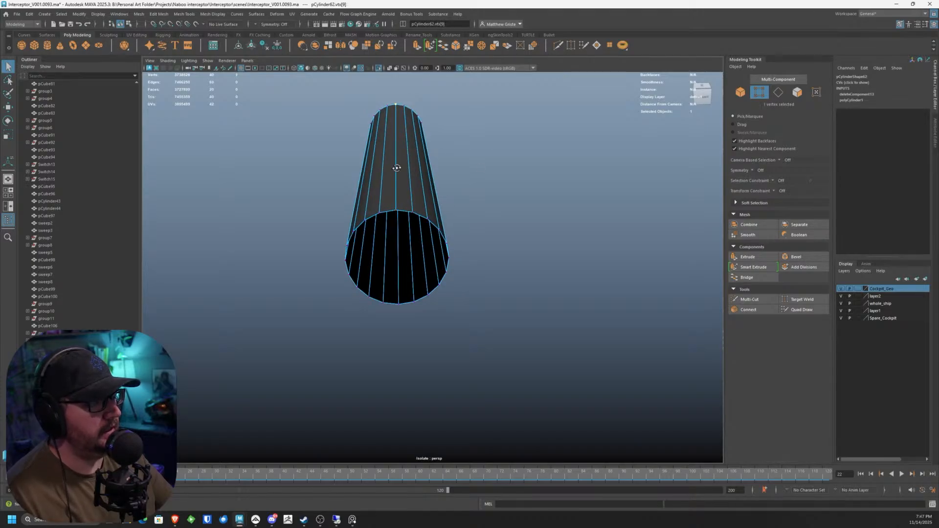
left_click_drag(394, 167, 518, 181, "alt")
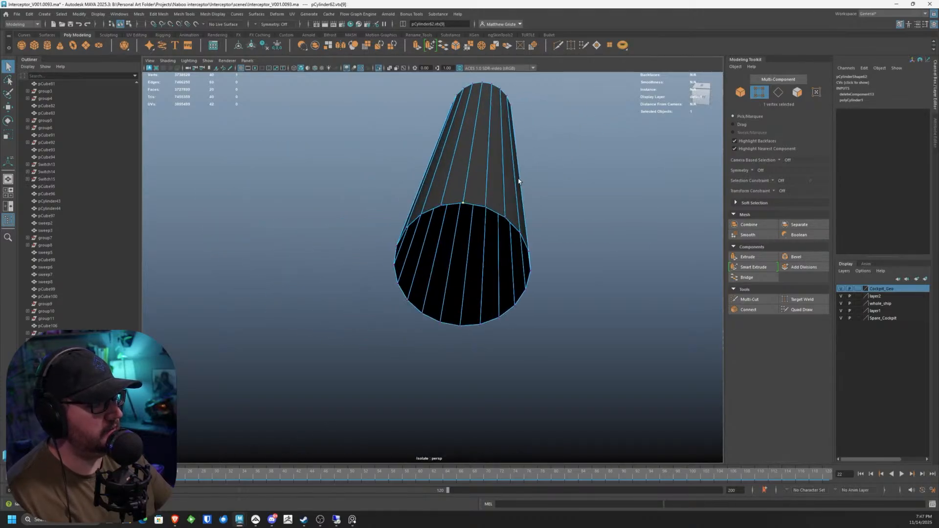
double_click(597, 45)
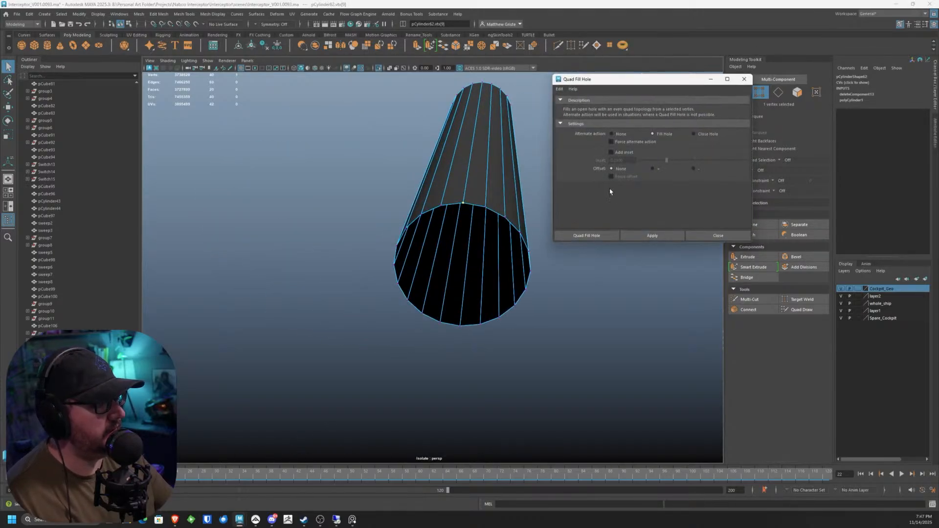
left_click(612, 153)
left_click(646, 235)
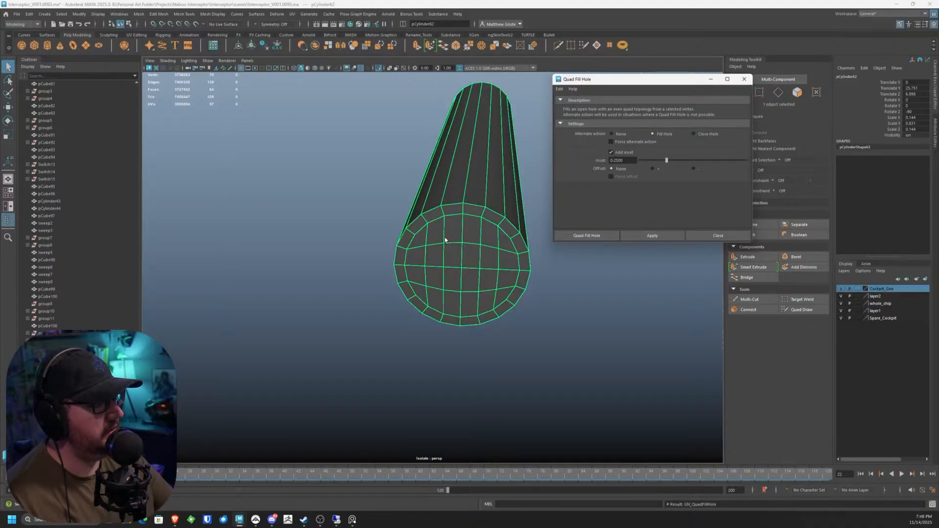
left_click_drag(445, 240, 396, 290, "alt")
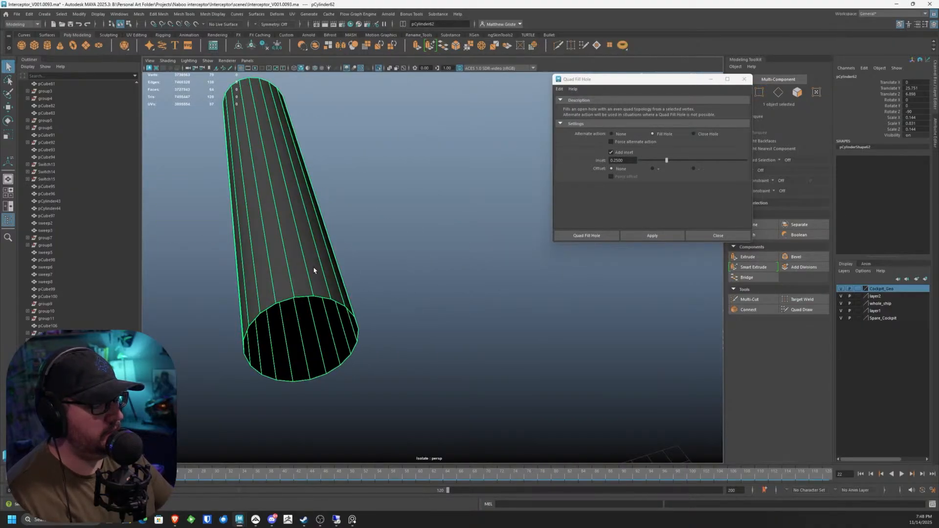
Step: Fill the cylinder's other open end with the same inset quad fill, return to object selection and close the fill options
left_click_drag(314, 270, 305, 239, "alt")
right_click_drag(277, 131, 274, 112)
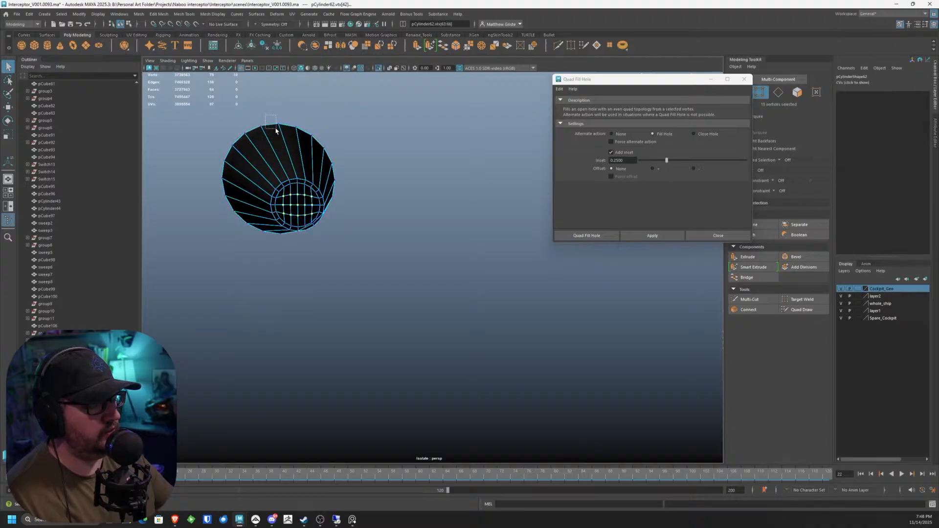
left_click(278, 124)
left_click(661, 239)
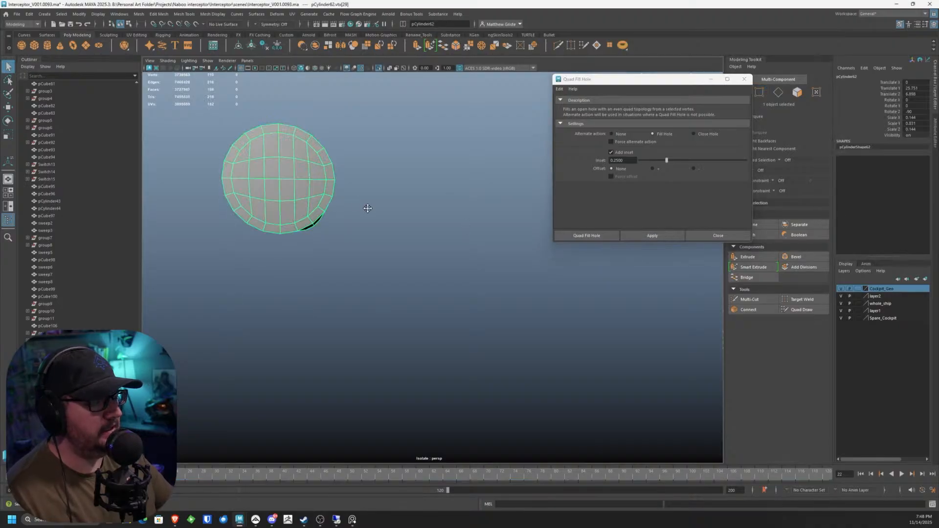
left_click_drag(366, 210, 308, 230, "alt")
right_click_drag(321, 201, 357, 190)
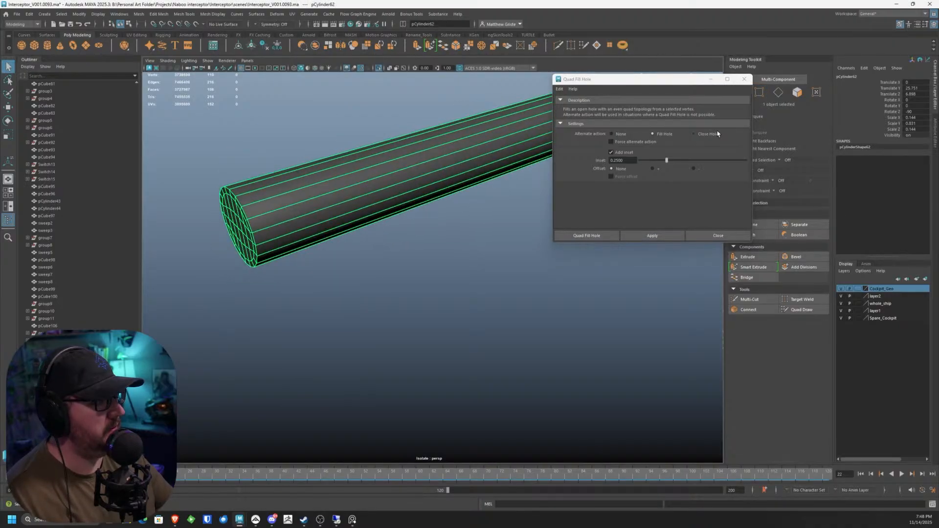
left_click(744, 79)
Step: Insert an edge loop around the middle of the cylinder with Multi-Cut
left_click_drag(550, 139, 492, 222, "alt")
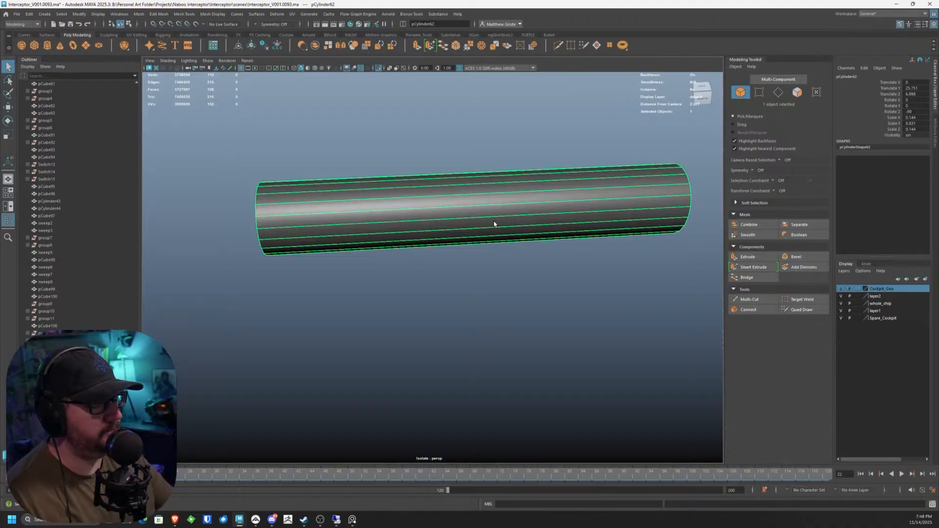
middle_click_drag(494, 224, 428, 224, "alt")
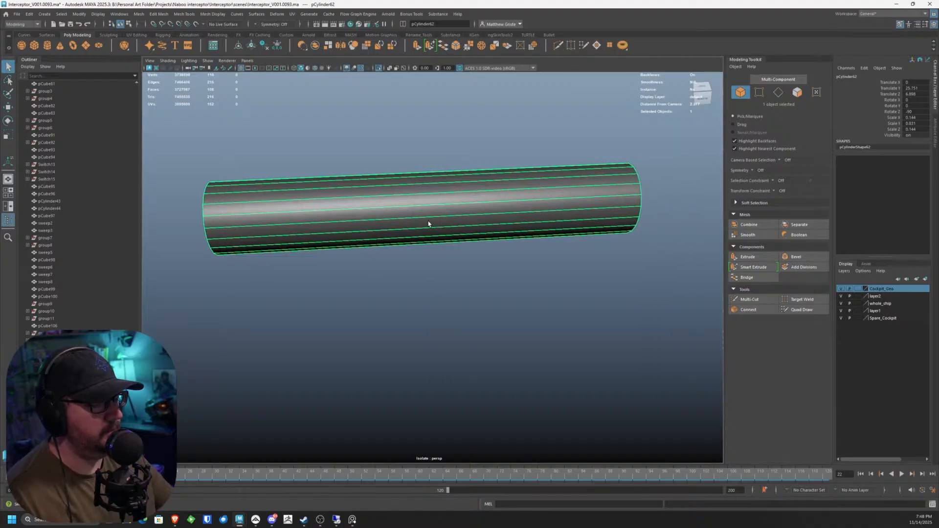
left_click(749, 299)
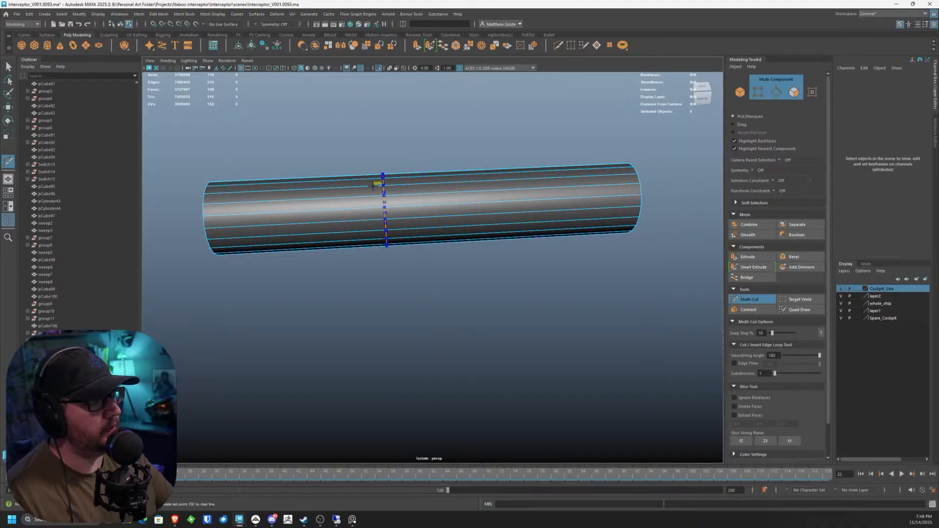
left_click(411, 188, "ctrl+shift")
mouse_move(421, 197)
left_mouse_down("alt")
mouse_move(419, 234)
mouse_move(412, 212)
left_mouse_up("alt")
middle_click_drag(413, 212, 457, 209, "alt")
right_click_drag(372, 201, 401, 199, "alt")
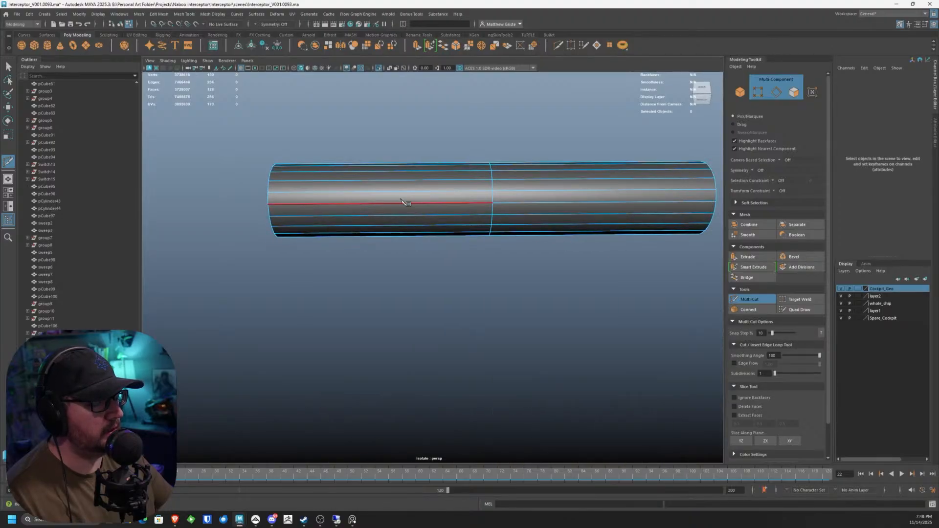
Step: Insert two edge loops near each end of the cylinder, undoing and replacing the misplaced one
left_click(292, 187, "ctrl")
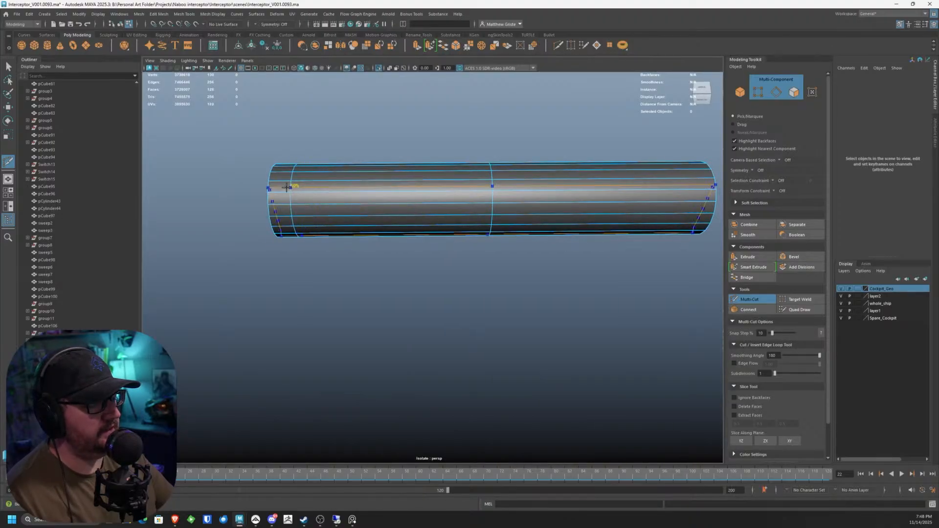
left_click(331, 189, "ctrl+shift")
middle_click_drag(501, 202, 390, 204, "alt")
left_click(541, 187, "ctrl")
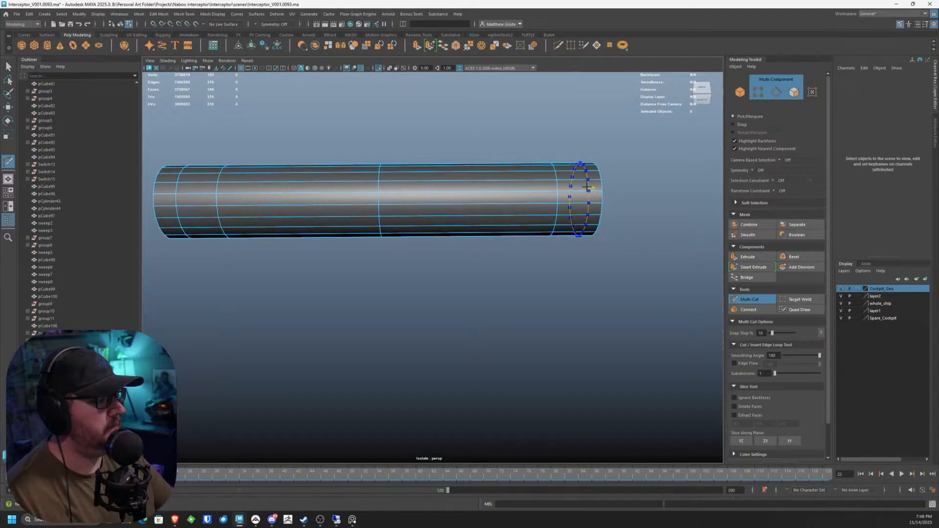
key("ctrl+z")
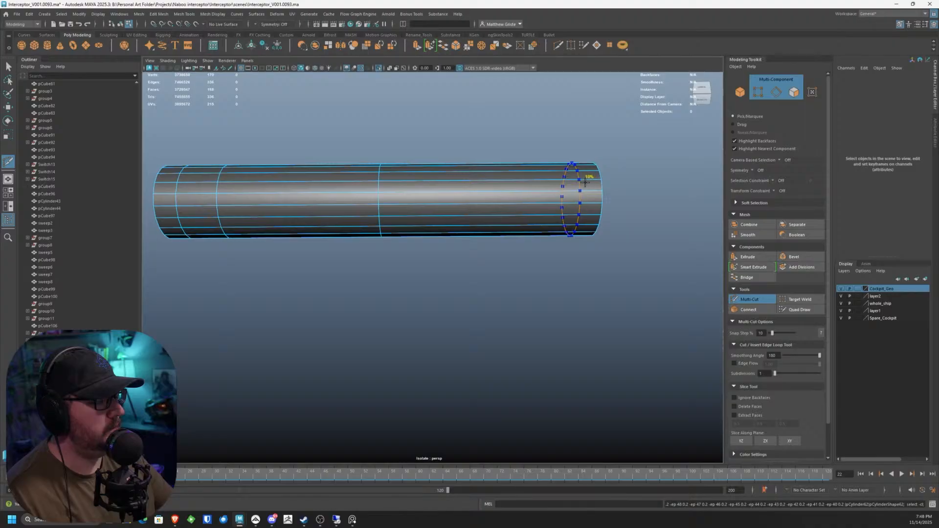
left_click(585, 182, "ctrl")
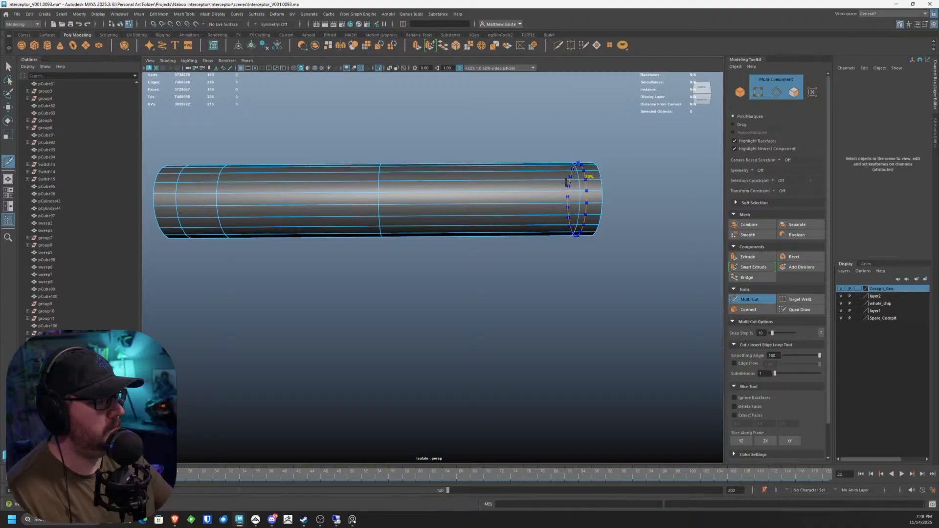
left_click(524, 182, "ctrl")
scroll(501, 243, "down", 5)
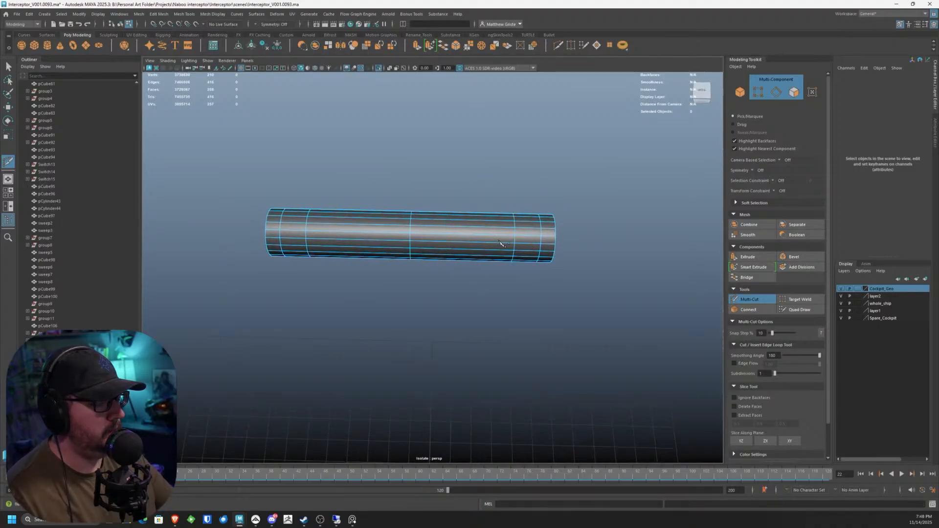
Step: Extrude the two face bands near the cylinder's ends inward with a Local Translate Z of -0.02
left_click_drag(500, 241, 491, 199, "alt")
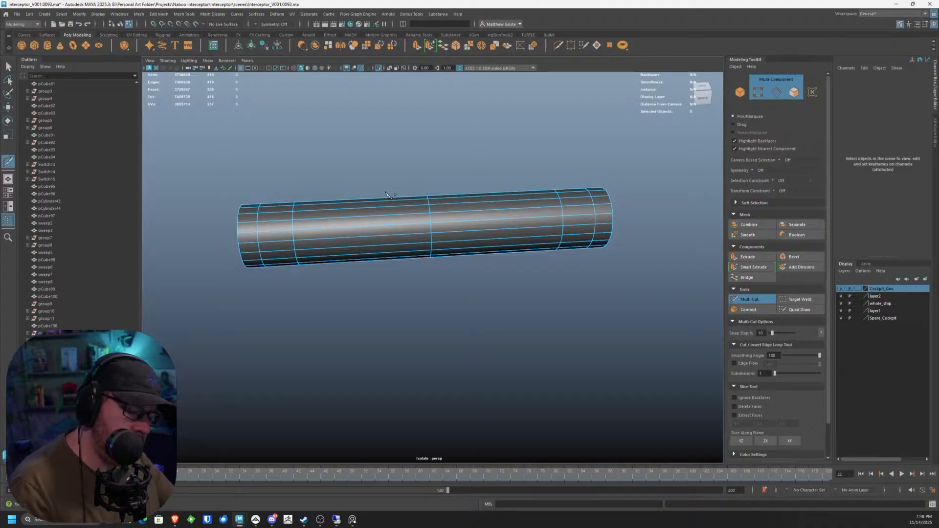
key("q")
right_click_drag(298, 198, 281, 221)
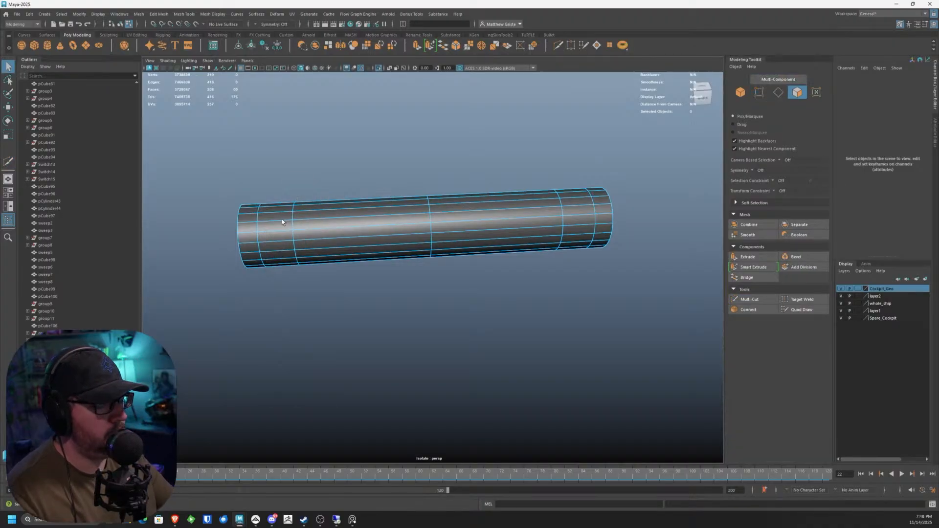
double_click(280, 223)
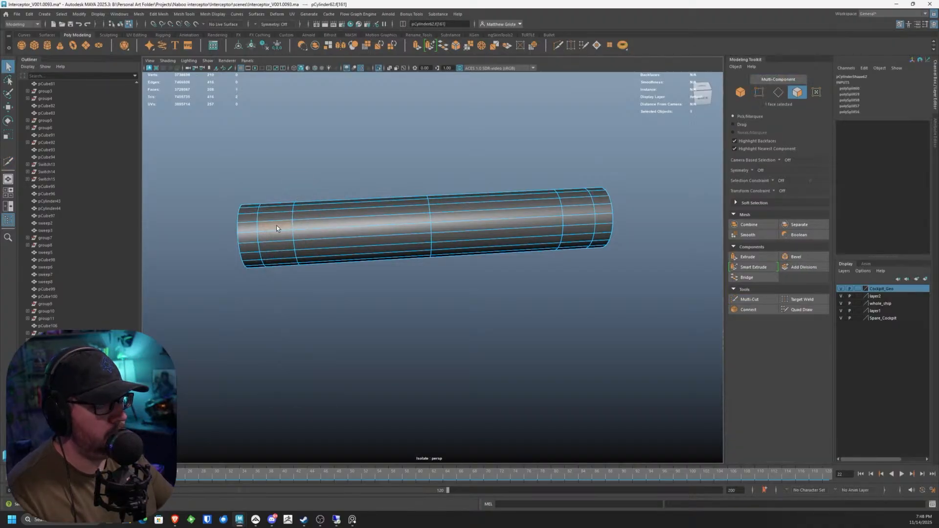
double_click(573, 220, "shift")
left_click_drag(573, 220, 481, 205, "alt")
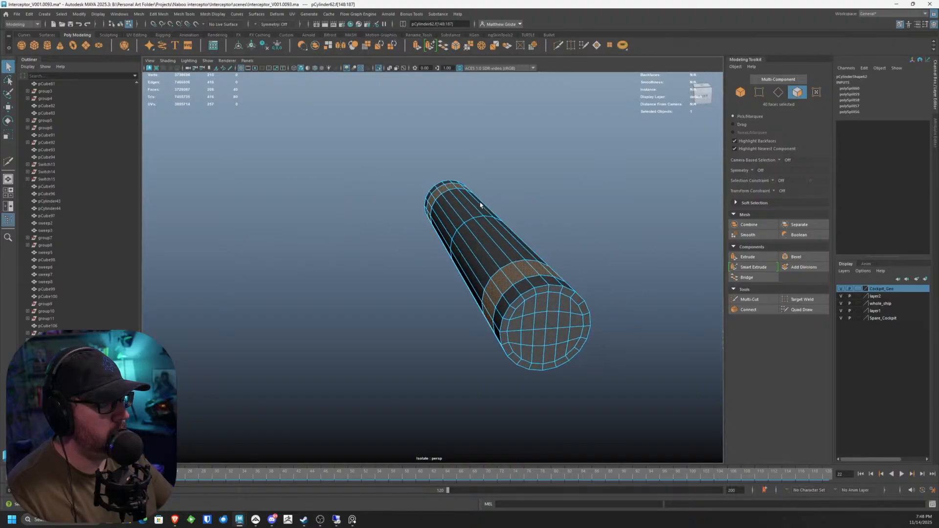
left_click(417, 46)
left_click_drag(566, 233, 524, 223, "alt")
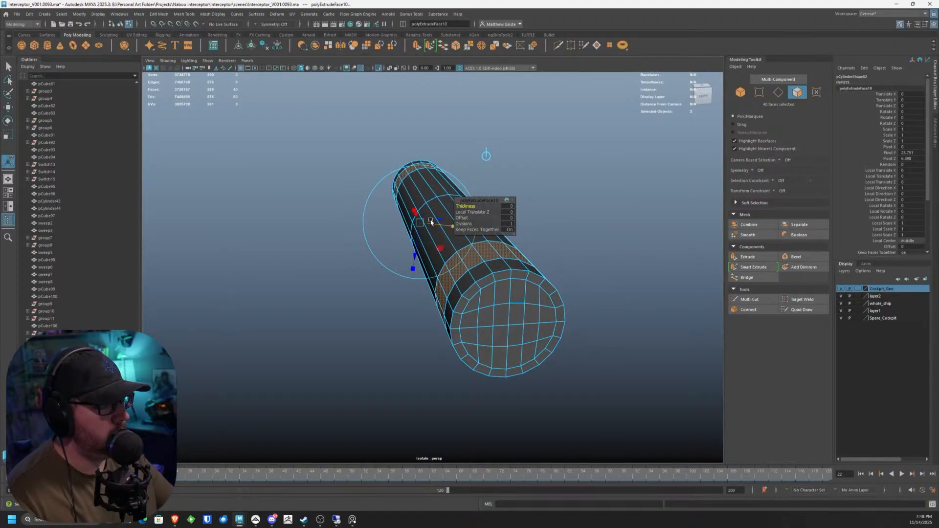
left_click_drag(415, 258, 415, 254)
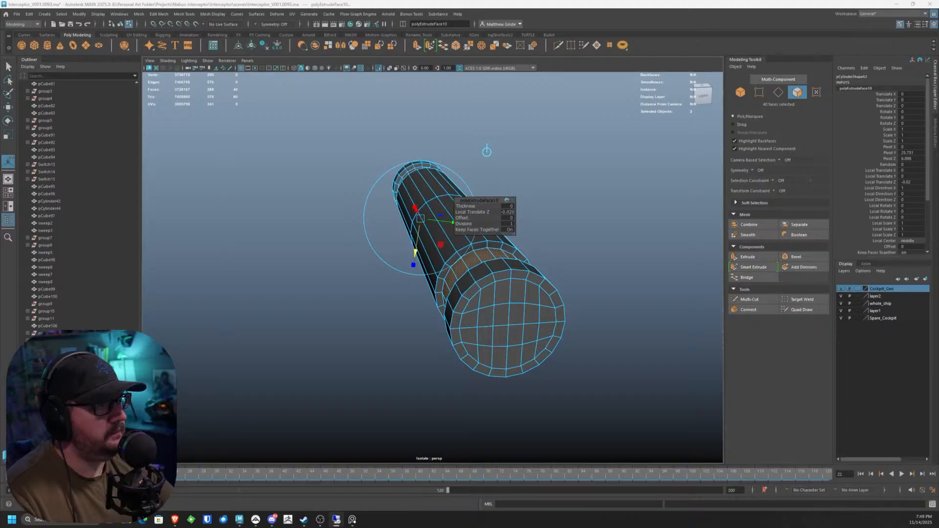
Step: Select the border edge loops of the recessed band at one end of the cylinder
left_click_drag(382, 229, 335, 185, "alt")
right_click_drag(336, 184, 393, 176, "alt")
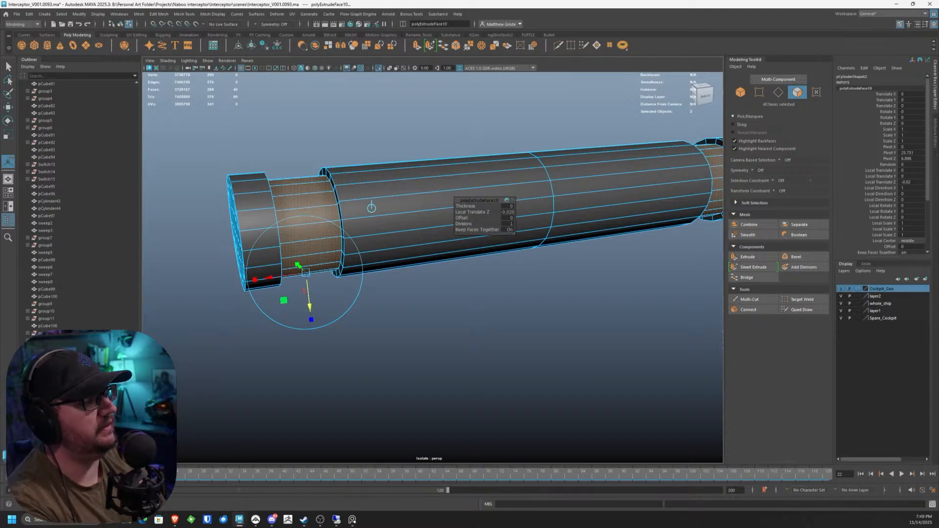
scroll(370, 160, "up", 5)
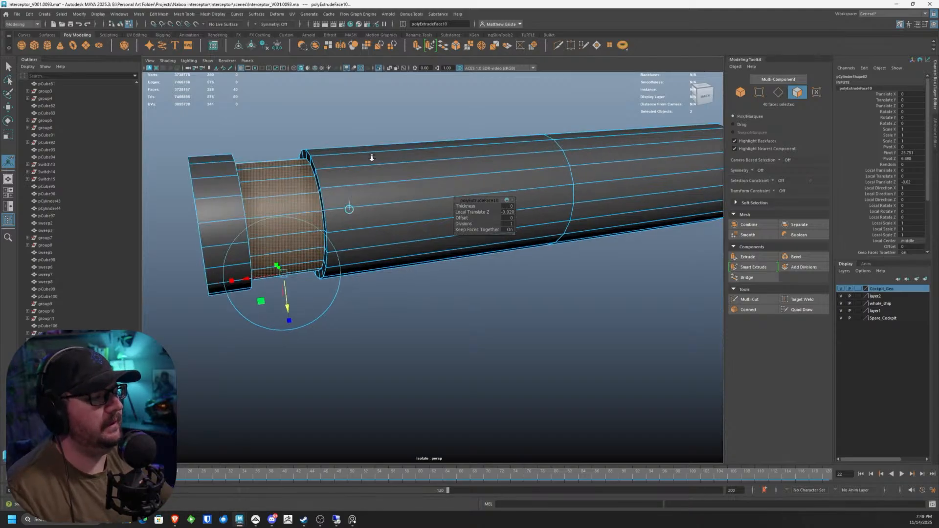
scroll(352, 164, "down", 3)
left_click_drag(336, 167, 362, 186, "alt")
scroll(362, 186, "up", 2)
left_click_drag(377, 84, 377, 169, "alt")
key("F10")
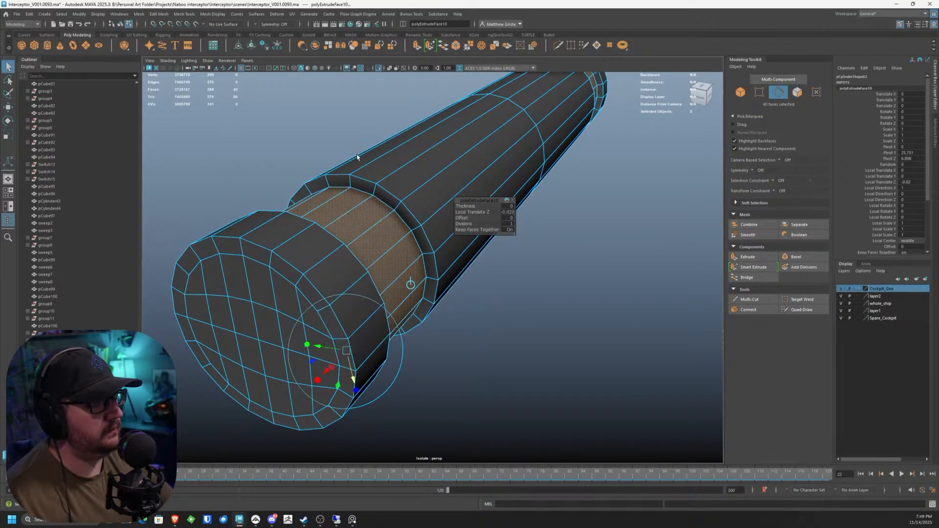
double_click(363, 187)
double_click(363, 193, "shift")
left_click_drag(362, 193, 350, 207, "alt")
scroll(313, 162, "up", 4)
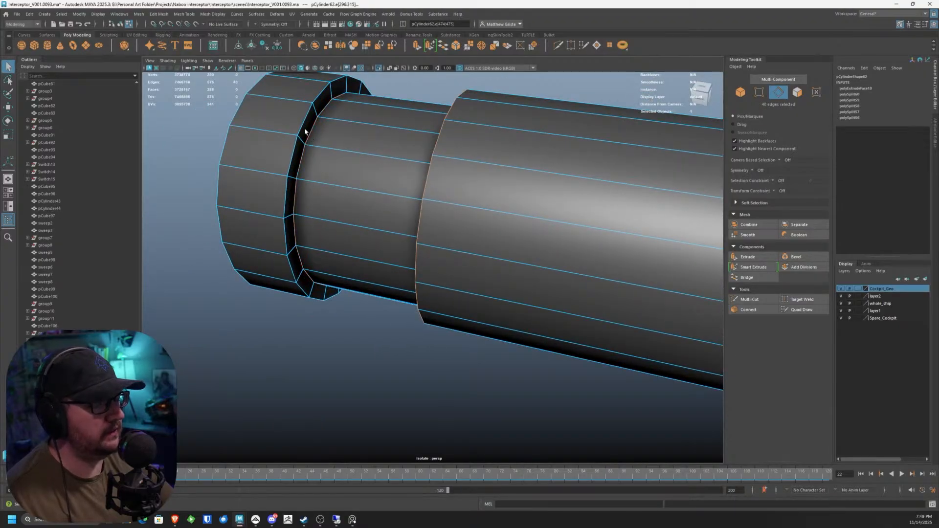
key("ctrl+z")
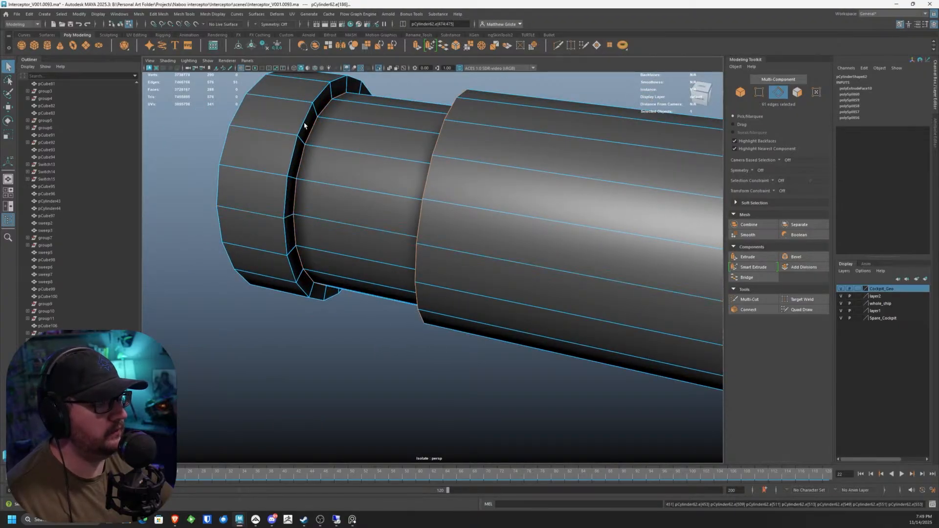
Step: Add the border edge loops of the recessed band at the cylinder's other end to the selection
scroll(522, 181, "down", 5)
left_click_drag(522, 181, 313, 165, "alt")
middle_click_drag(313, 164, 386, 164, "alt")
left_click_drag(386, 165, 430, 185, "alt")
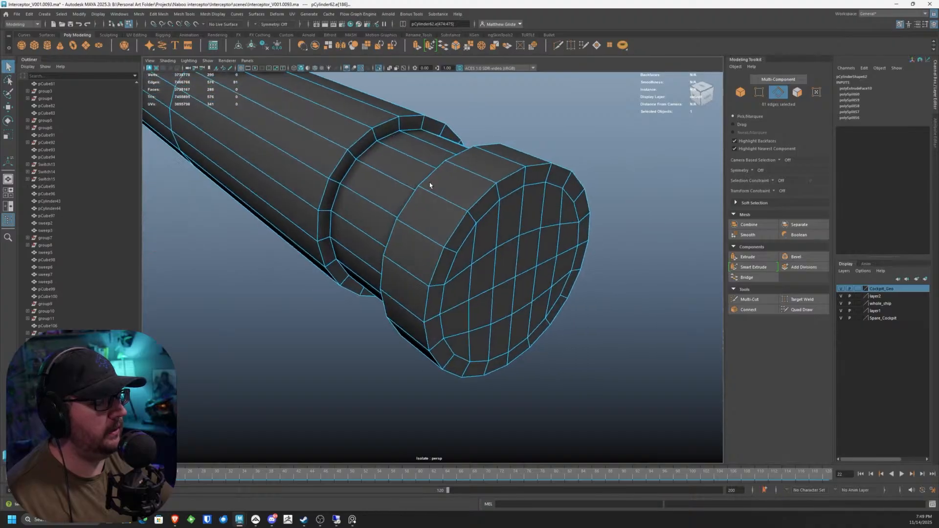
double_click(366, 153, "ctrl")
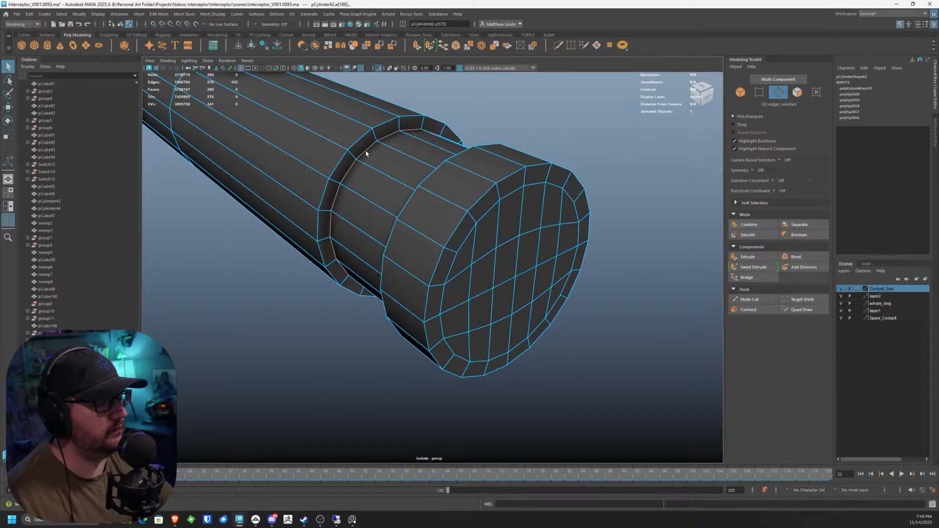
double_click(359, 141, "shift")
left_click_drag(359, 141, 436, 176, "alt")
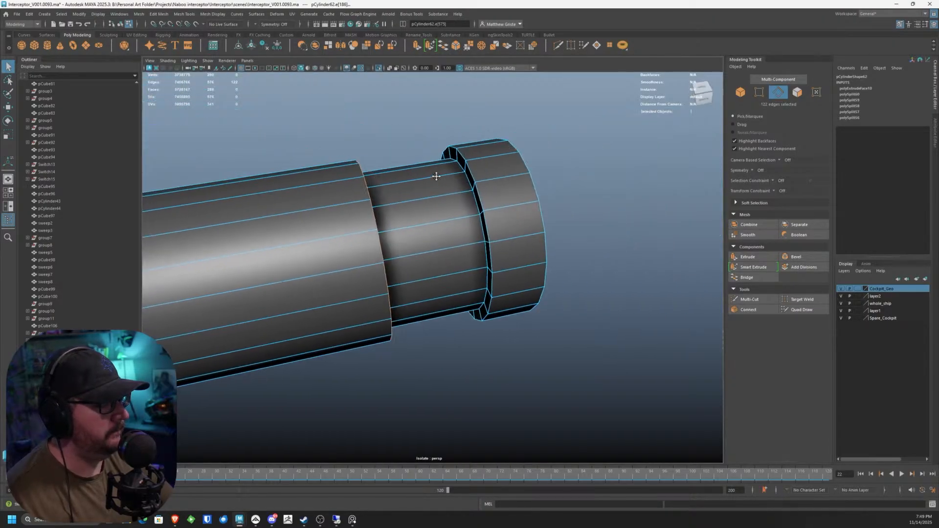
right_click_drag(436, 176, 488, 160, "alt")
left_click_drag(537, 125, 514, 157, "alt")
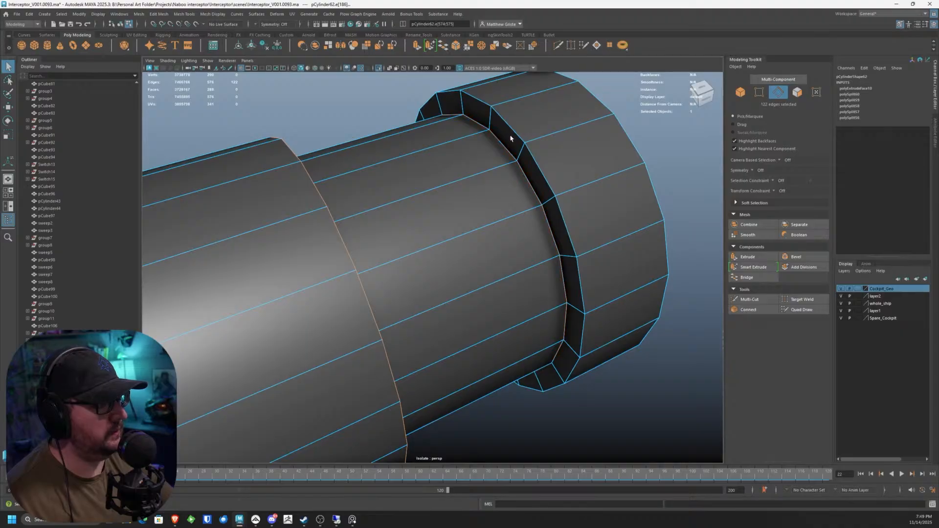
Step: Bevel the selected groove edges with Chamfer off and a Fraction of 0.2
left_click(457, 49)
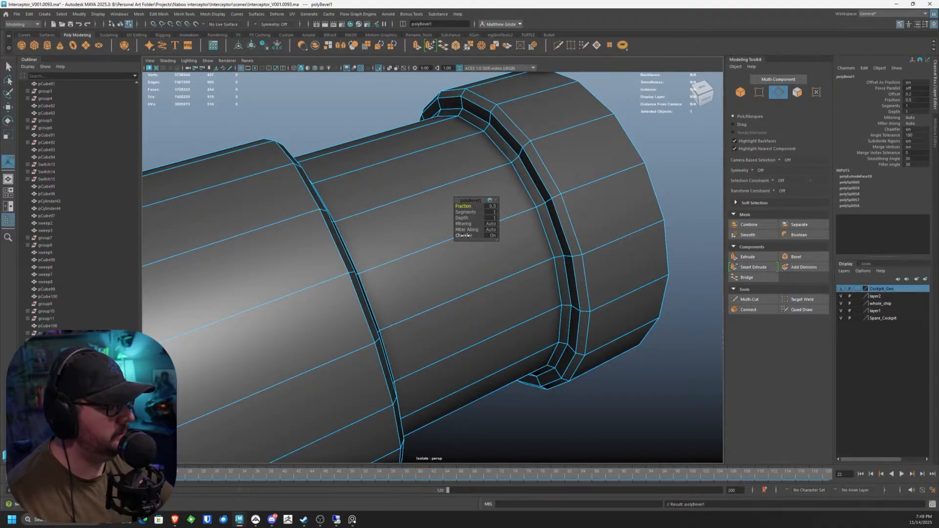
left_click_drag(463, 236, 444, 237)
left_click_drag(468, 207, 467, 207)
left_click_drag(562, 191, 518, 189, "alt")
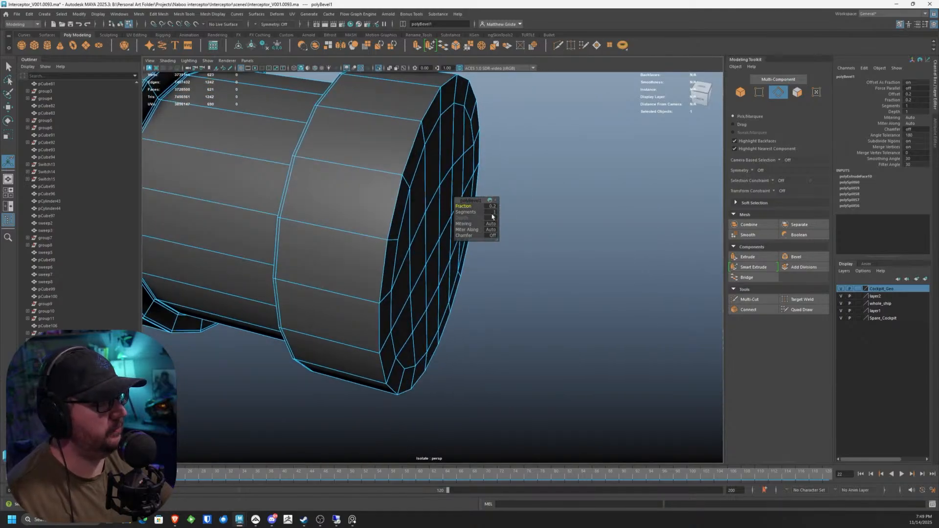
Step: Insert a supporting edge loop close to the outer rim at each end of the cylinder with Multi-Cut
left_click(749, 300)
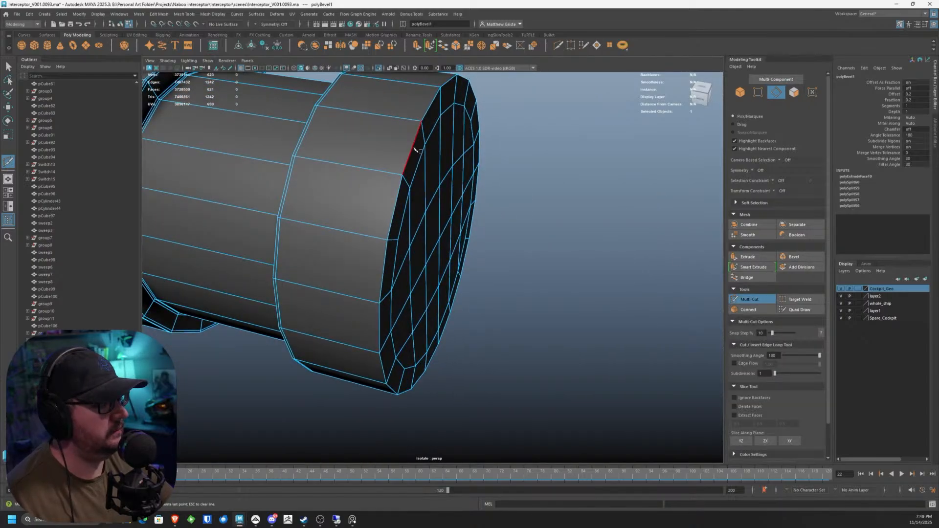
left_click(416, 119, "ctrl")
right_click_drag(416, 119, 382, 167, "alt")
middle_click_drag(319, 168, 487, 190, "alt")
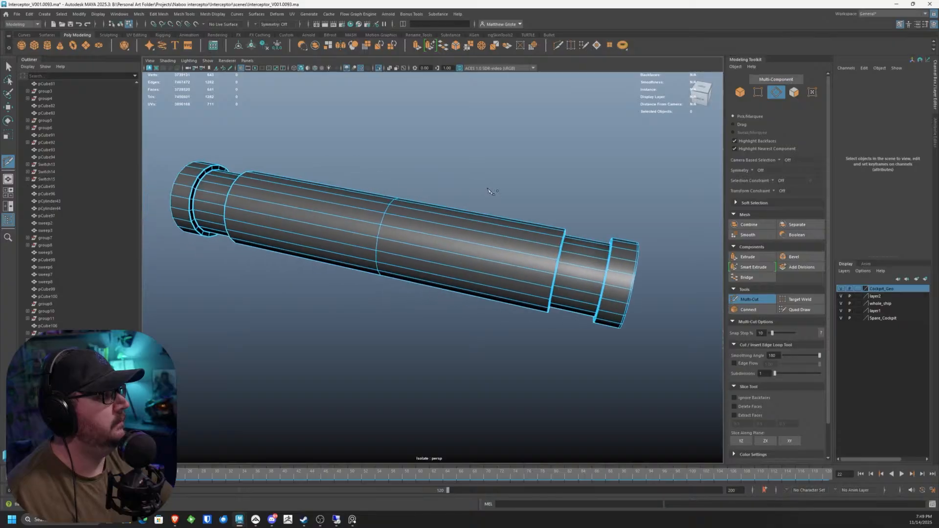
left_click_drag(406, 175, 433, 170, "alt")
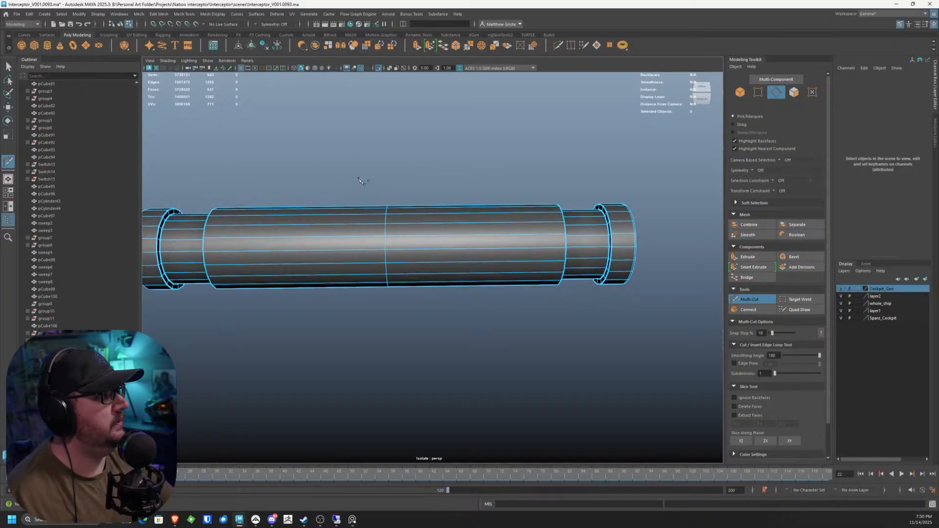
middle_click_drag(365, 180, 597, 184, "alt")
right_click_drag(489, 205, 524, 169, "alt")
left_click_drag(433, 187, 475, 191, "alt")
right_click_drag(465, 190, 504, 208, "alt")
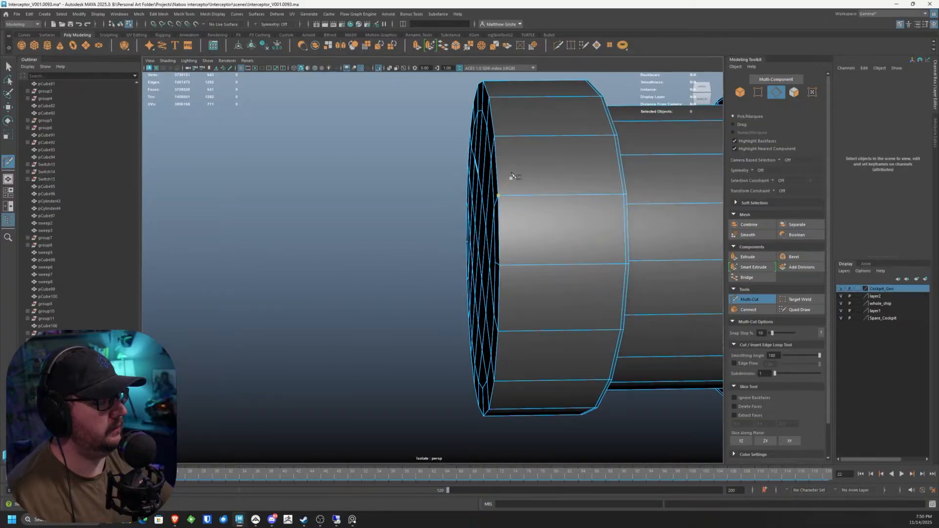
left_click(499, 138, "ctrl")
right_click_drag(499, 138, 470, 162, "alt")
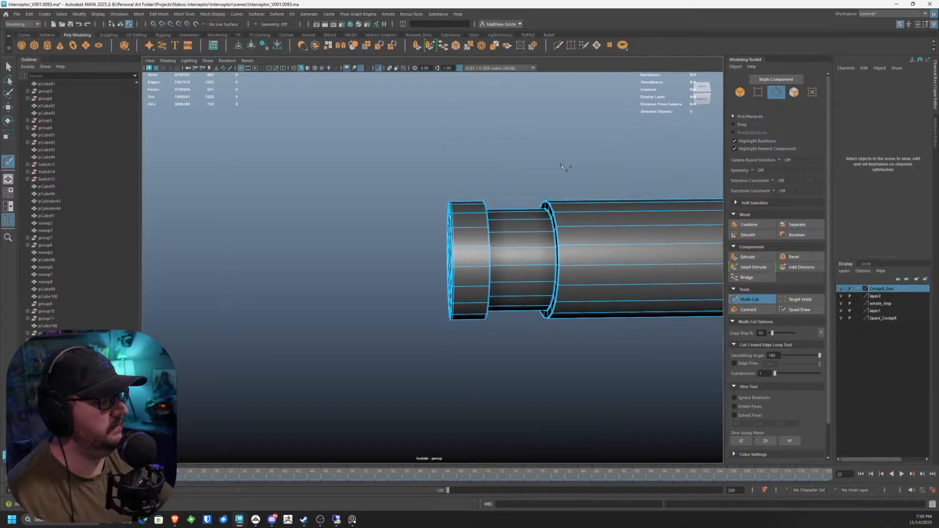
Step: Insert an edge loop on each side of the cylinder's middle loop
middle_click_drag(469, 161, 387, 175, "alt")
left_click_drag(388, 174, 401, 181, "alt")
scroll(512, 177, "down", 3)
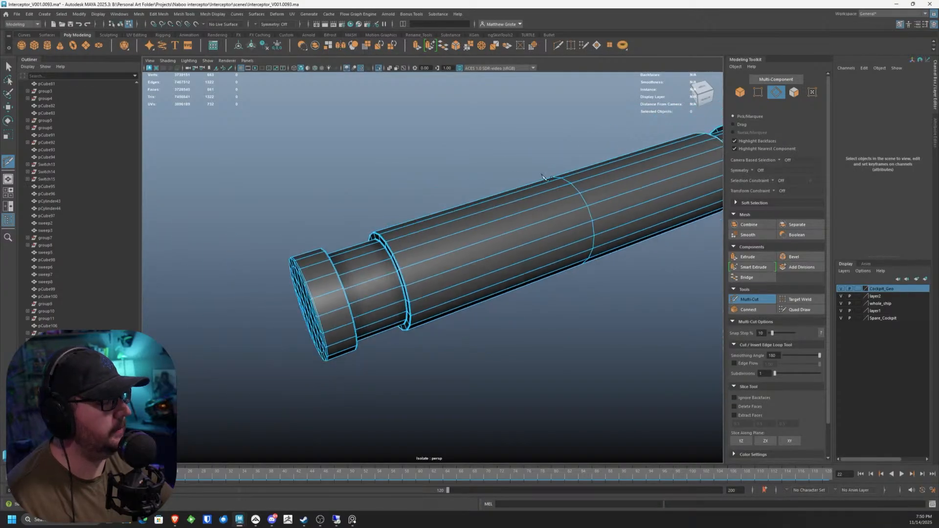
left_click_drag(512, 177, 501, 205, "alt")
middle_click_drag(501, 205, 448, 197, "alt")
left_click_drag(448, 197, 450, 226, "alt")
scroll(452, 226, "up", 3)
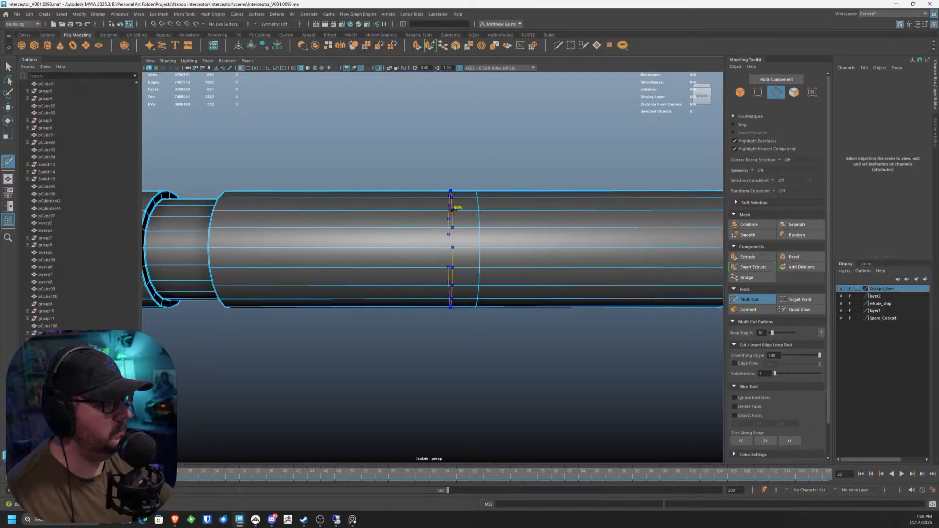
left_click(546, 211)
left_click_drag(531, 245, 516, 258, "alt")
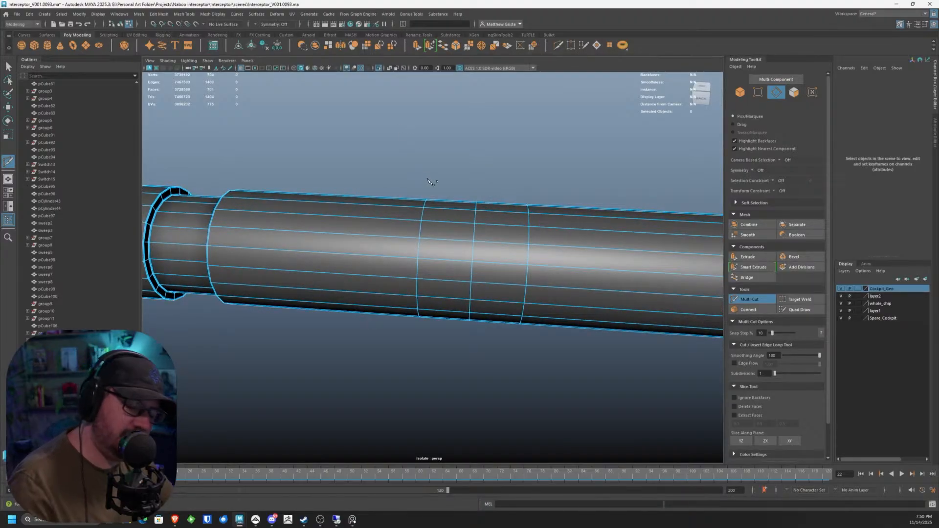
Step: Try to extrude the two face bands around the cylinder's middle loop, and undo the extrusion and face selection
key("q")
left_click(456, 230)
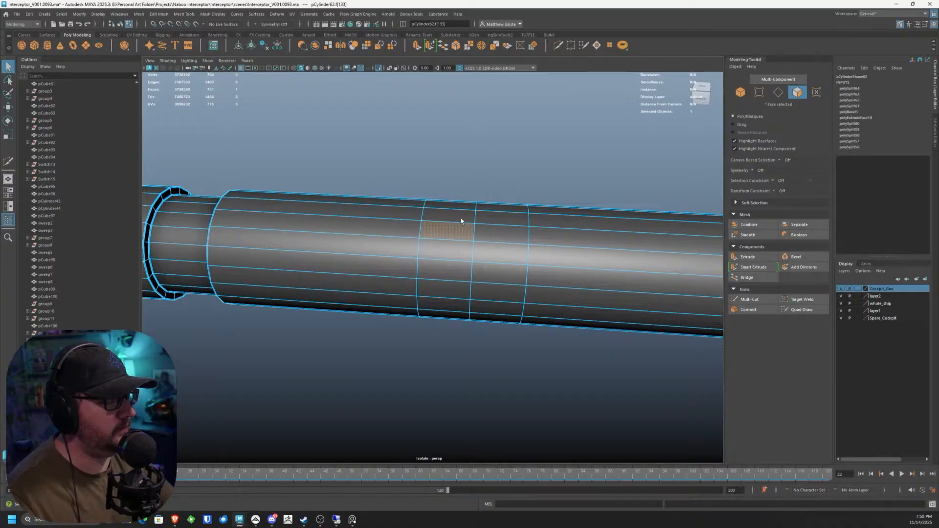
double_click(461, 221)
double_click(498, 232, "shift")
left_click_drag(497, 229, 450, 93, "alt")
key("ctrl+e")
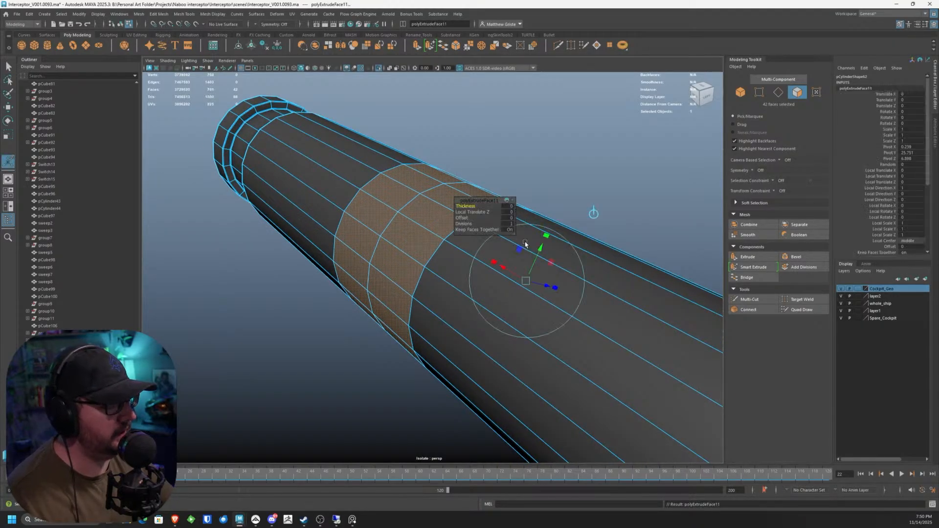
left_click_drag(535, 251, 453, 269)
key("ctrl+z")
key("ctrl+z")
key("ctrl+z")
key("ctrl+z")
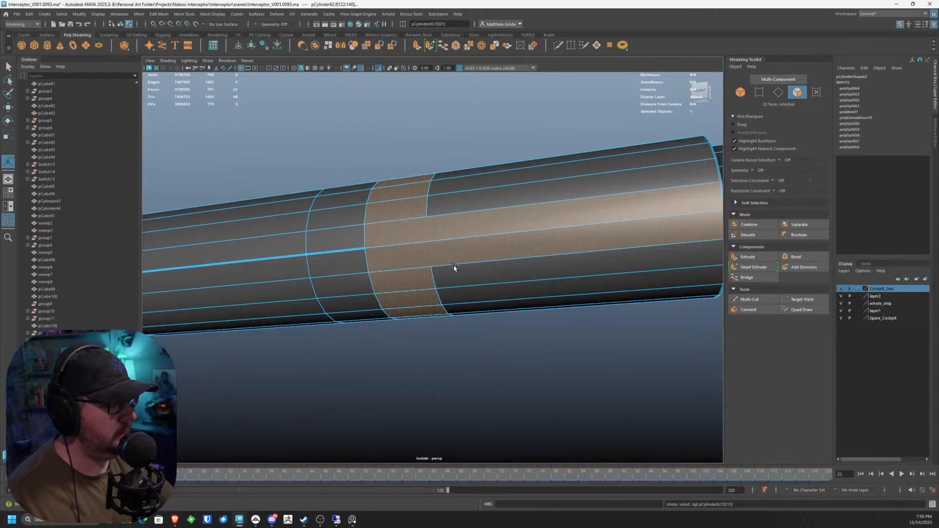
key("ctrl+z")
Step: Merge the stray bevel vertices where the lengthwise edge meets the groove border using Target Weld
left_click_drag(375, 271, 419, 266, "alt")
right_click_drag(419, 266, 453, 250, "alt")
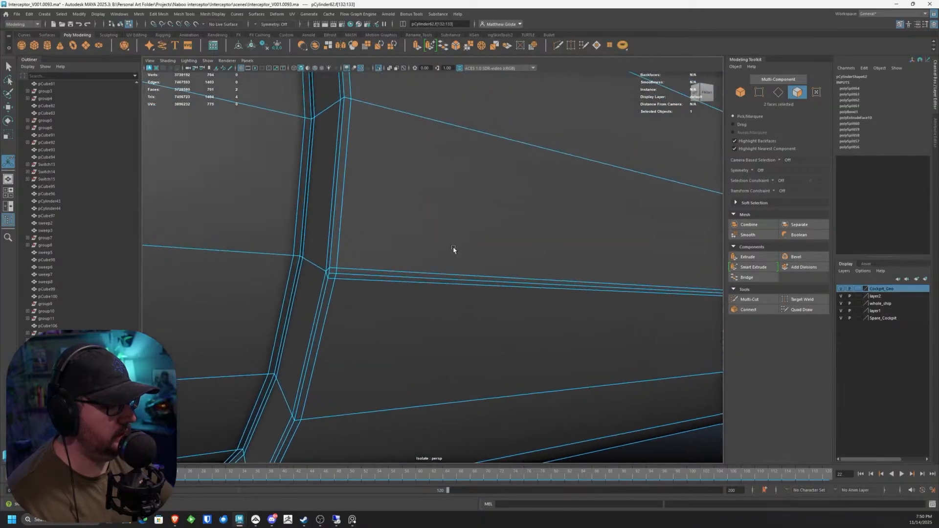
left_click_drag(356, 263, 428, 279, "alt")
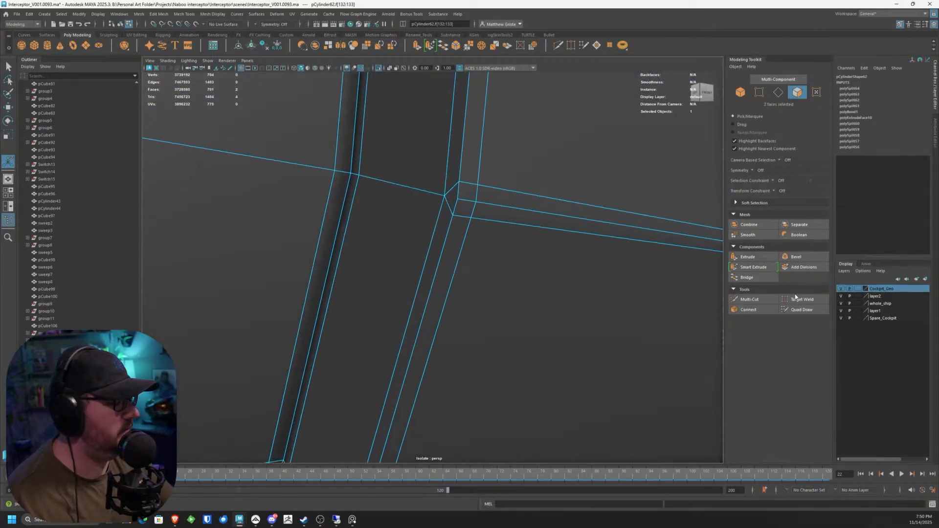
left_click(795, 301)
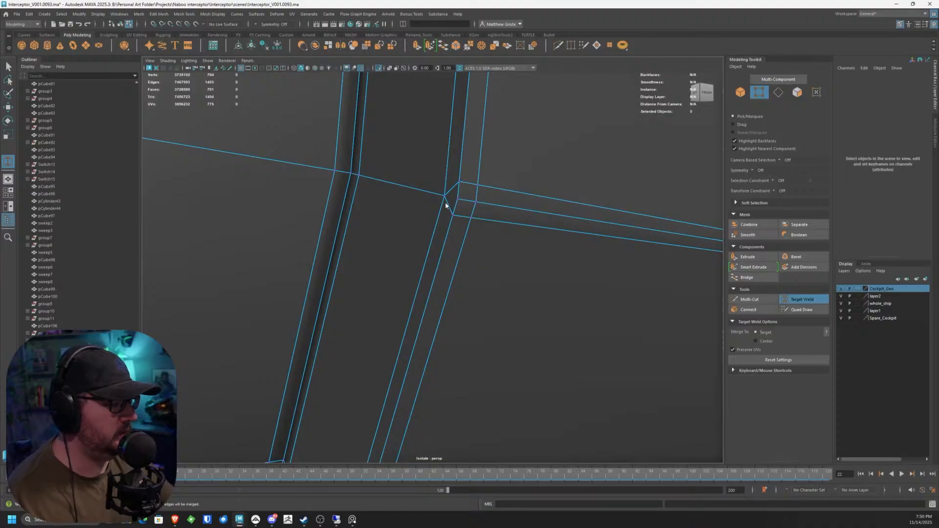
left_click_drag(445, 205, 346, 282)
Step: Weld the remaining doubled vertices along the lengthwise edge at the loops around the cylinder's middle
scroll(476, 218, "down", 8)
scroll(412, 268, "up", 5)
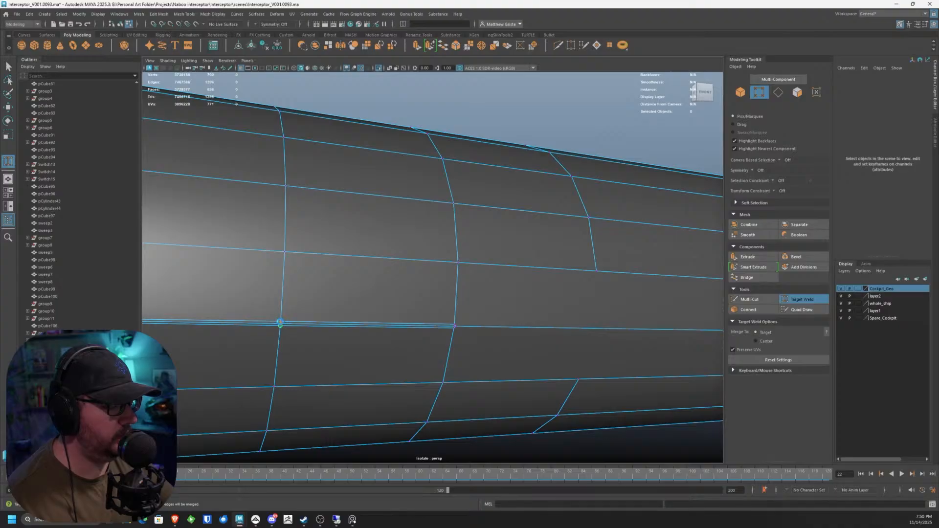
left_click_drag(280, 324, 280, 324)
left_click_drag(451, 323, 441, 279)
scroll(424, 220, "up", 5)
left_click_drag(423, 232, 406, 190, "alt")
Step: Complete the broken edge loop beside the cylinder's middle loop by cutting across its gap with Multi-Cut
scroll(460, 201, "down", 5)
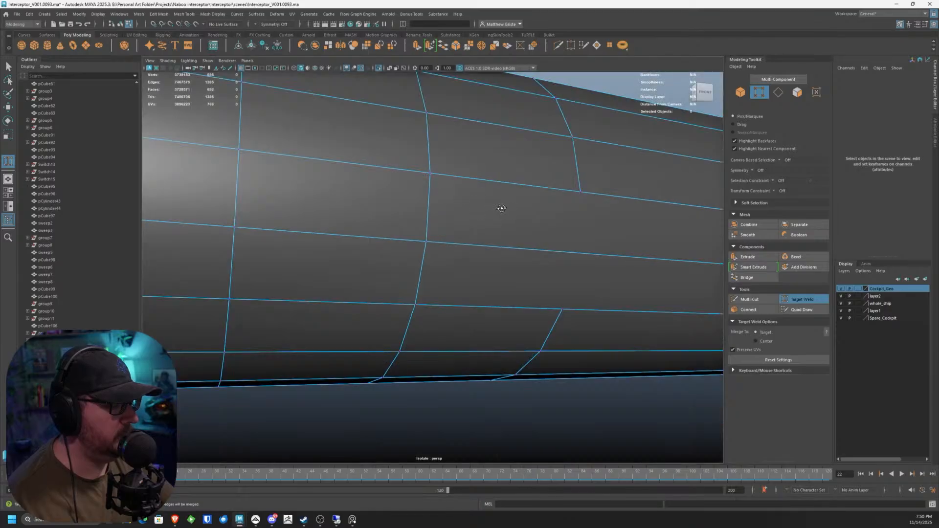
left_click_drag(501, 207, 481, 209, "alt")
left_click(758, 296)
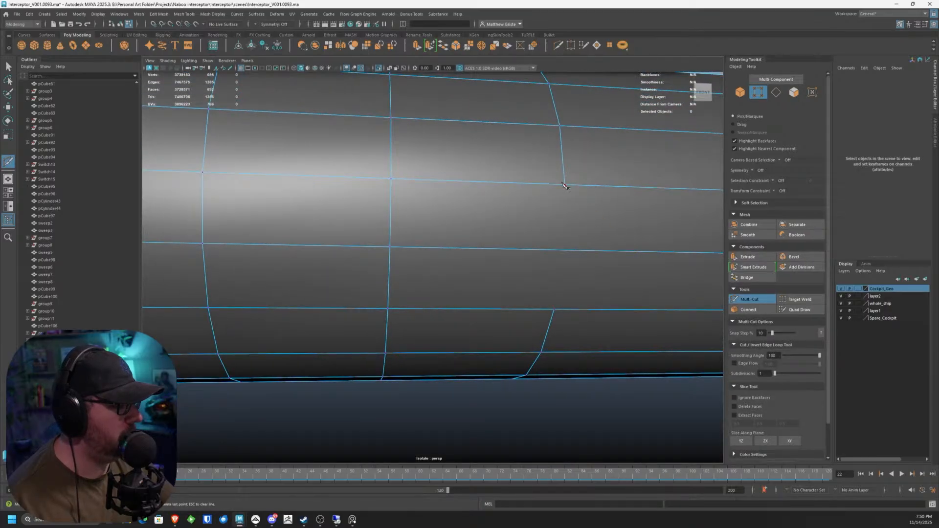
left_click(566, 192)
left_click(556, 310)
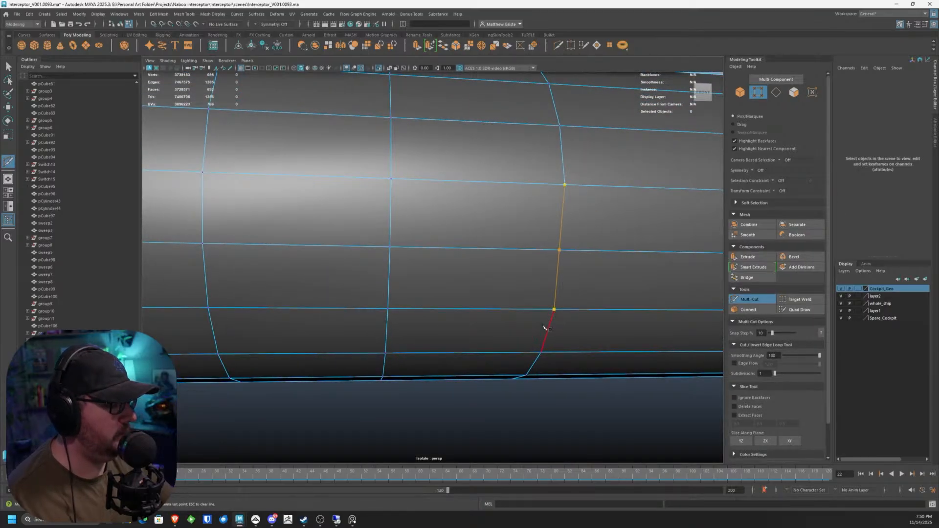
left_click_drag(557, 313, 513, 334, "alt")
right_click(484, 320)
scroll(494, 317, "down", 6)
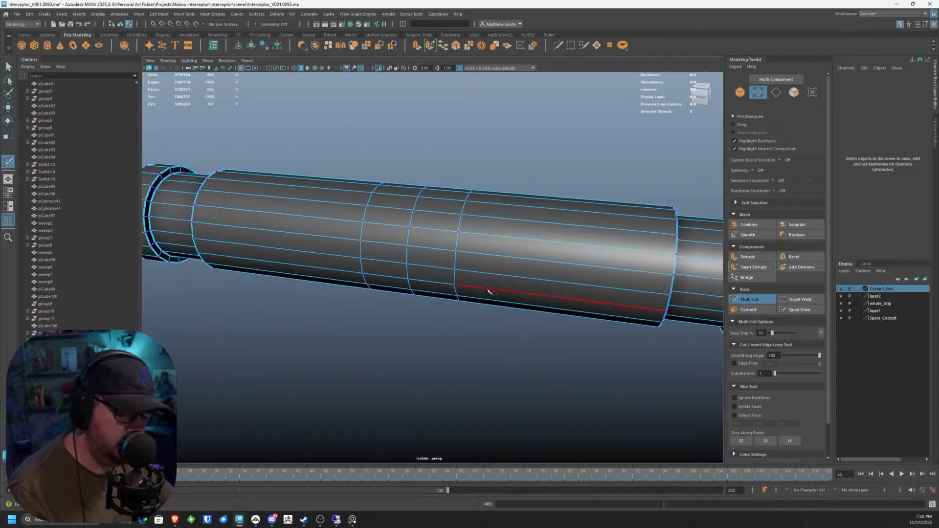
left_click_drag(488, 289, 508, 266, "alt")
Step: Delete the uneven edge loop on one side of the cylinder's middle loop and insert a fresh loop in its place
key("1")
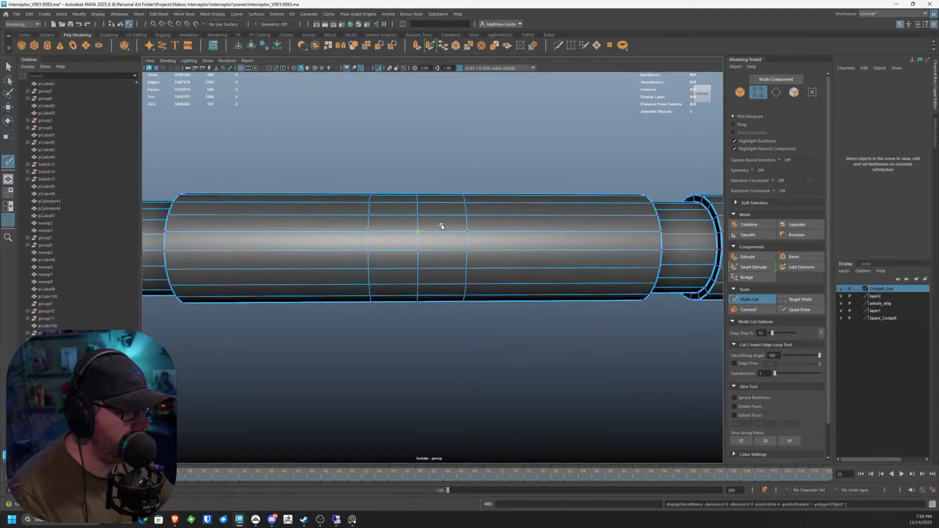
right_click_drag(441, 234, 443, 246)
mouse_move(443, 245)
left_mouse_down("alt")
mouse_move(442, 220)
mouse_move(458, 252)
left_mouse_up("alt")
scroll(453, 244, "up", 3)
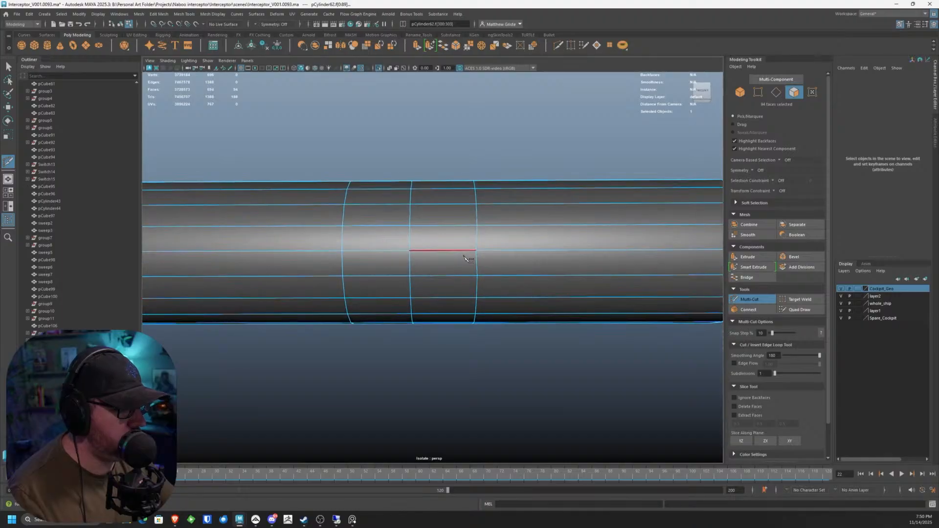
key("q")
right_click_drag(474, 239, 474, 218)
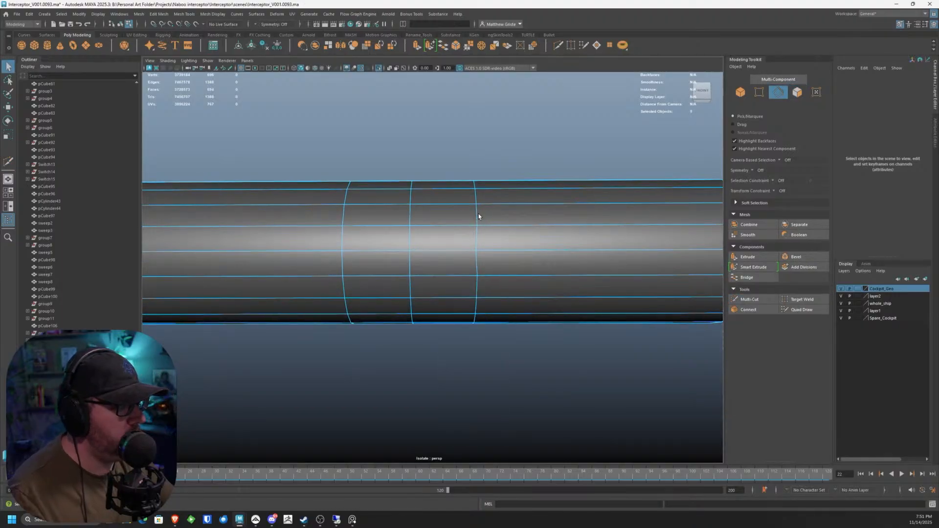
double_click(476, 213)
key("Delete")
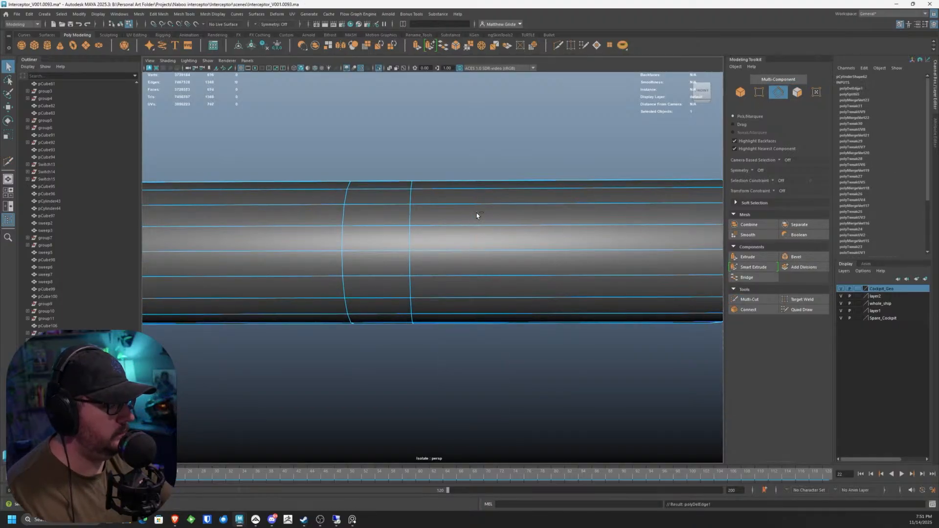
left_click(749, 299)
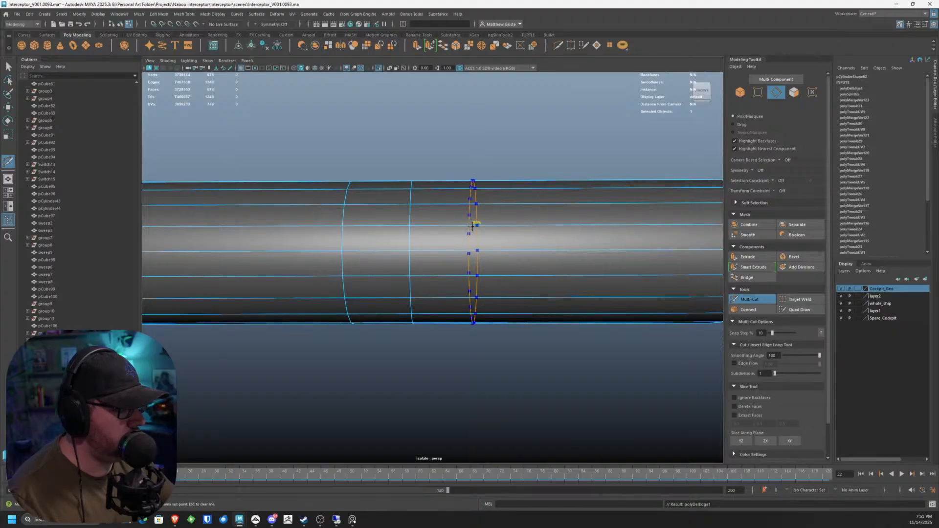
left_click_drag(472, 267, 481, 238, "alt")
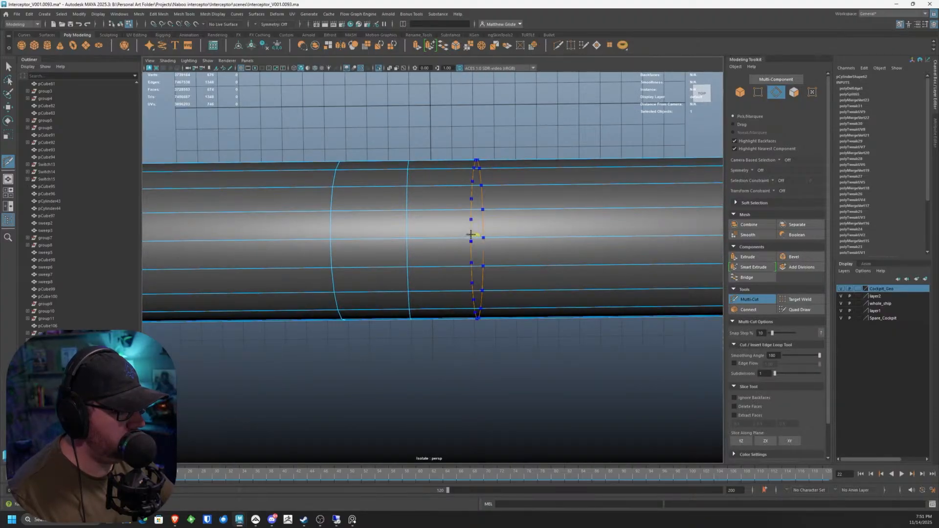
left_click(471, 234, "ctrl")
left_click_drag(426, 342, 582, 307, "alt")
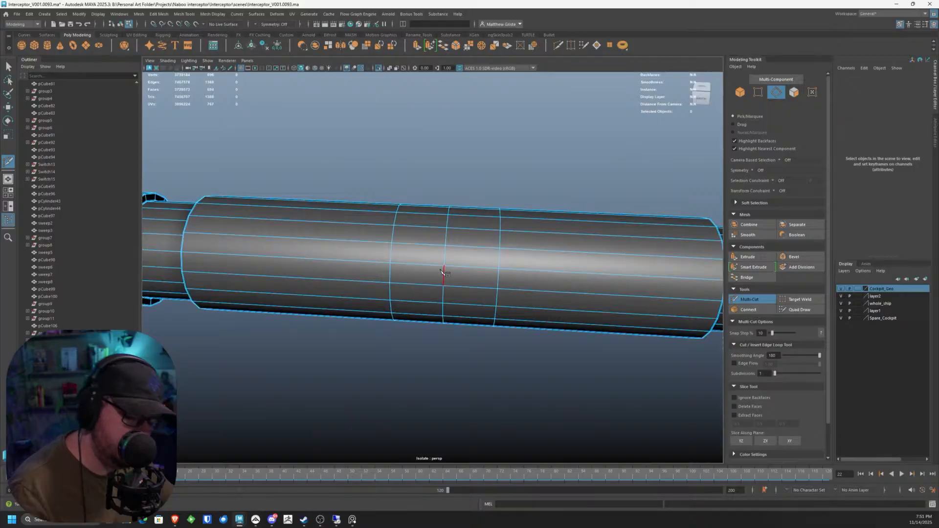
Step: Extrude the two face bands around the cylinder's middle loop outward to form a raised collar
key("q")
right_click_drag(432, 249, 431, 269)
left_click(429, 252)
left_click(442, 235, "shift")
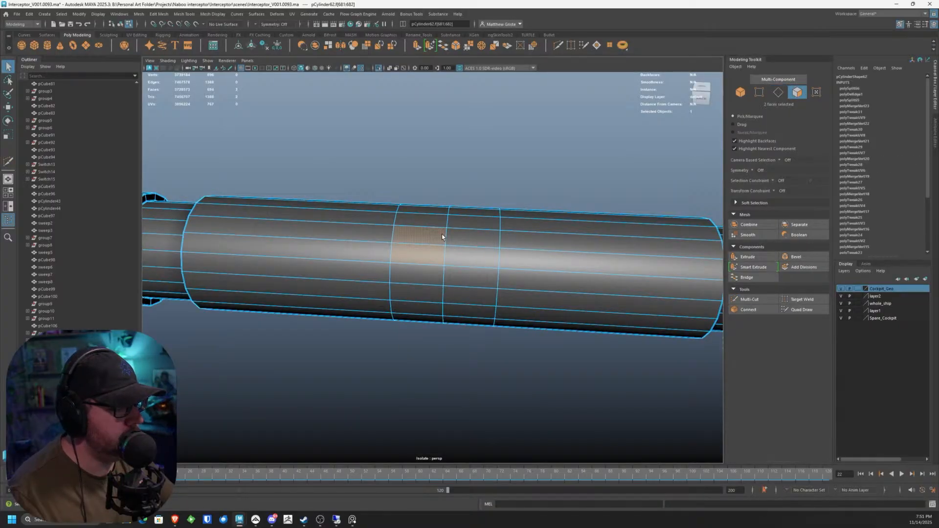
left_click(442, 233)
double_click(430, 261)
double_click(455, 260, "shift")
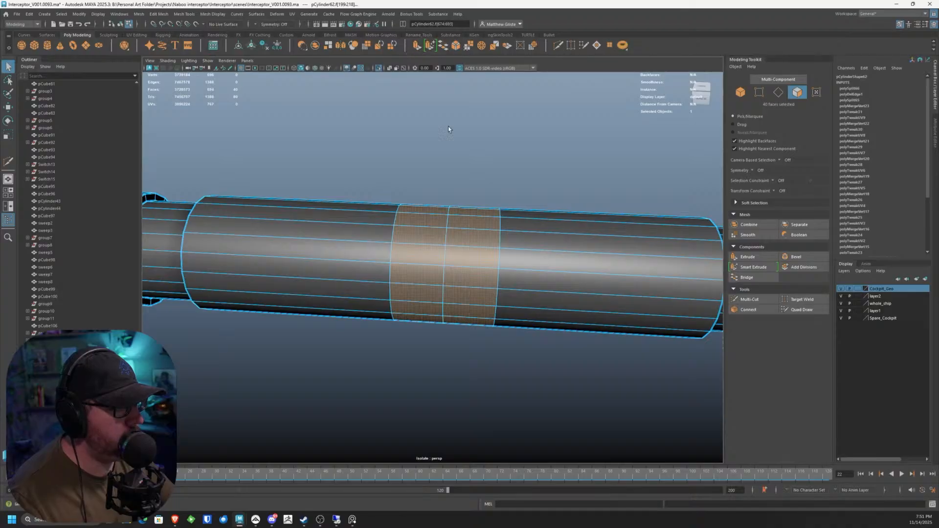
key("ctrl+e")
left_click_drag(448, 128, 422, 356, "alt")
right_click_drag(415, 294, 452, 283)
left_click_drag(391, 313, 683, 291, "alt")
left_click(749, 300)
scroll(518, 257, "up", 3)
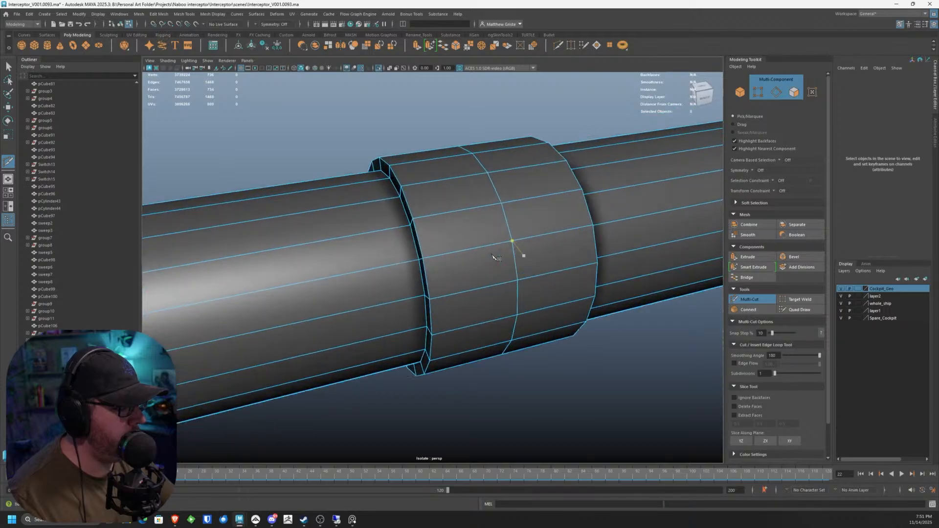
scroll(477, 256, "up", 3)
left_click(484, 250)
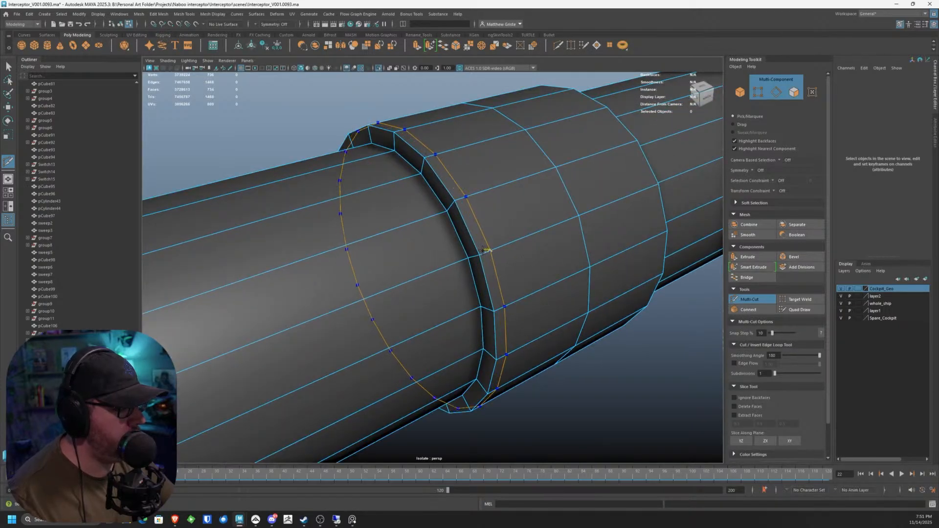
key("ctrl+z")
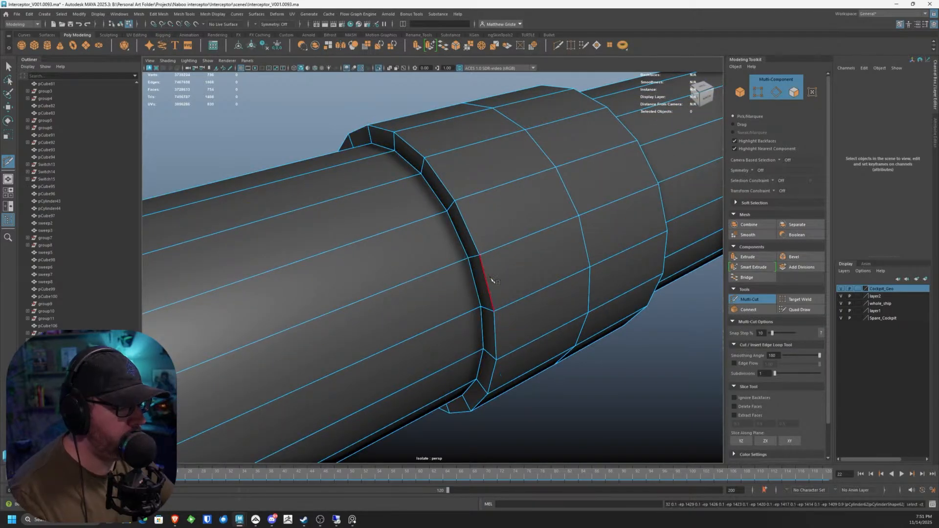
Step: Bevel both inner corner edge loops where the raised collar meets the cylinder, with chamfer off and a small fraction
key("q")
right_click_drag(465, 250, 463, 232)
double_click(458, 237)
left_click_drag(555, 238, 433, 238, "alt")
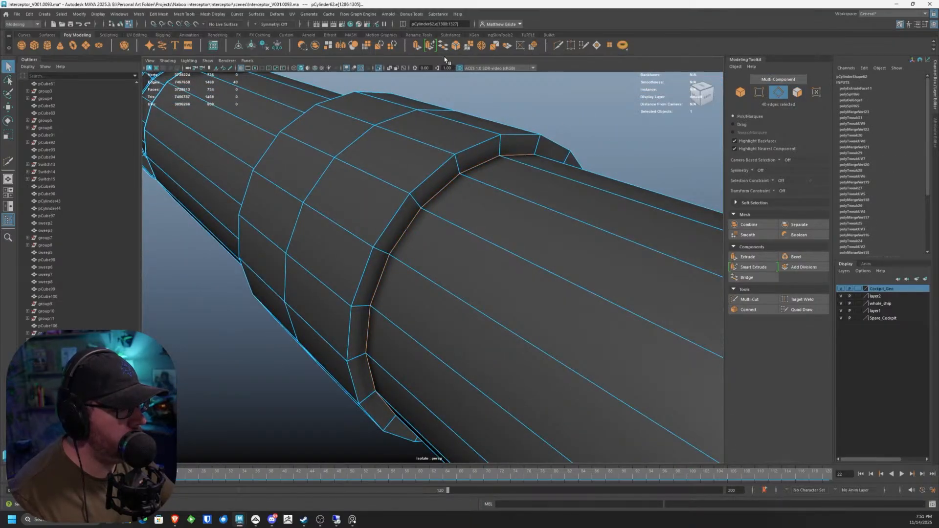
key("ctrl+b")
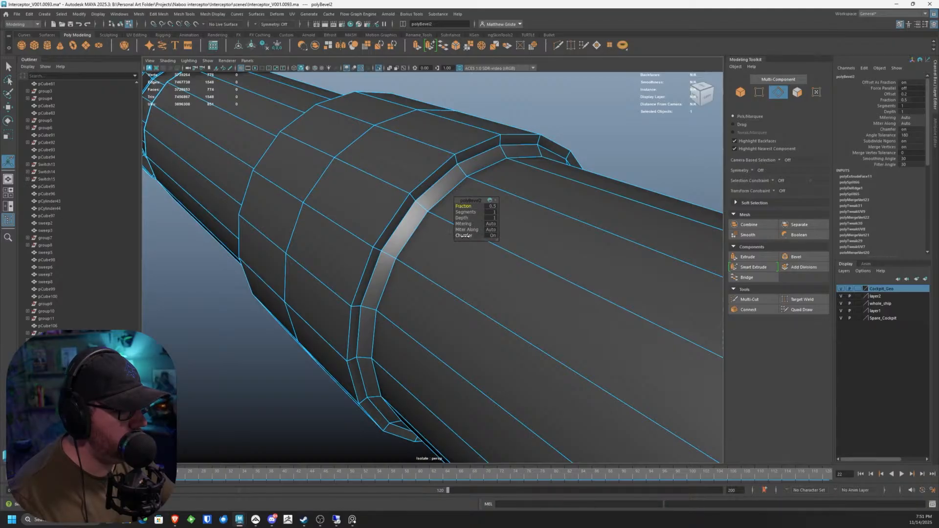
left_click_drag(463, 236, 433, 235)
left_click_drag(464, 205, 398, 206)
left_click(398, 206)
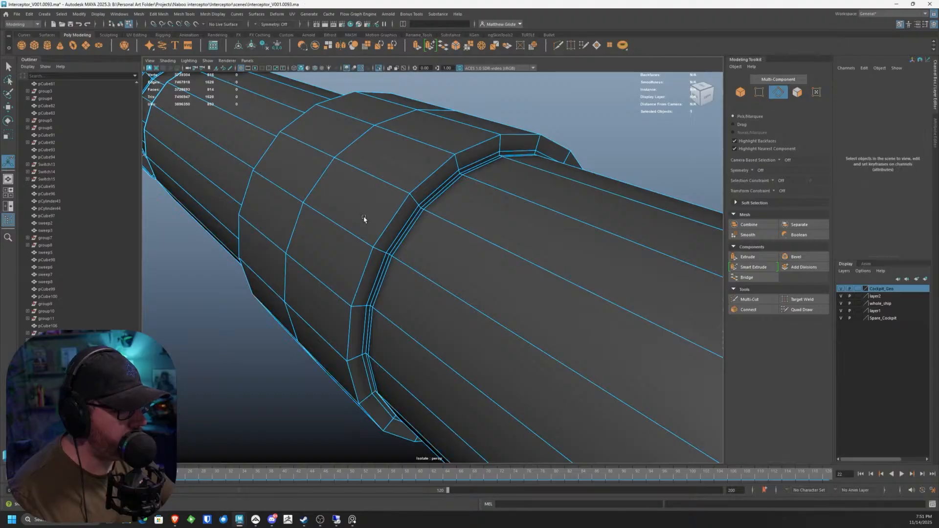
Step: Bevel the outer rim edge loops on both sides of the raised collar
double_click(384, 230)
left_click_drag(369, 234, 432, 220, "alt")
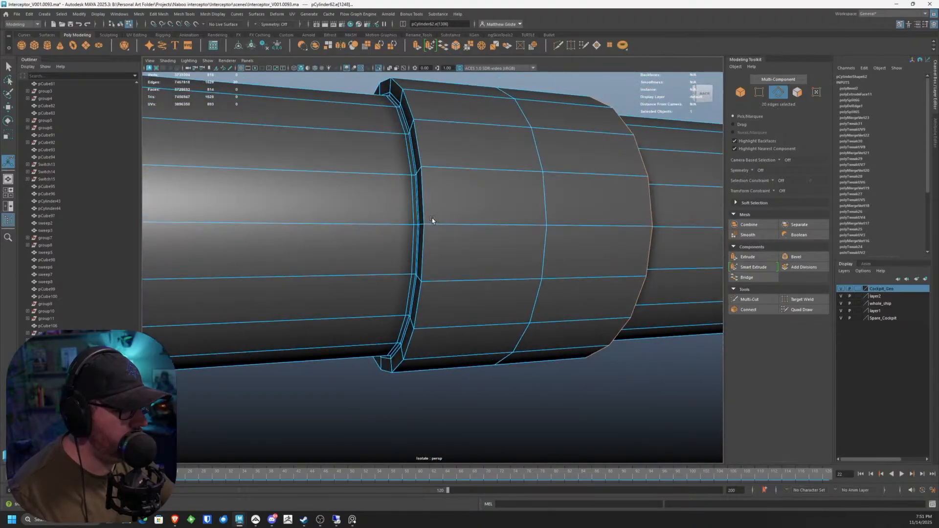
scroll(423, 215, "up", 3)
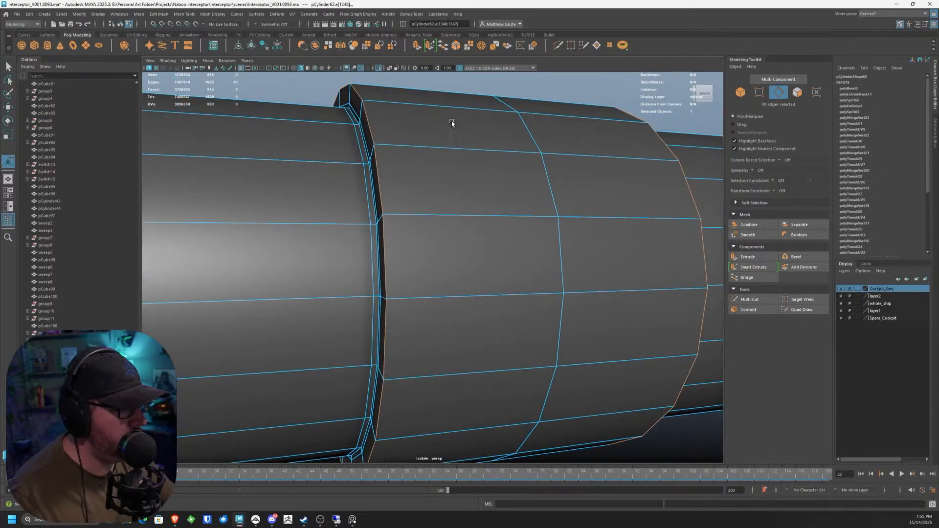
key("ctrl+b")
Step: Insert supporting edge loops beside the collar's bevelled rims and turn on the smooth preview
left_click(749, 299)
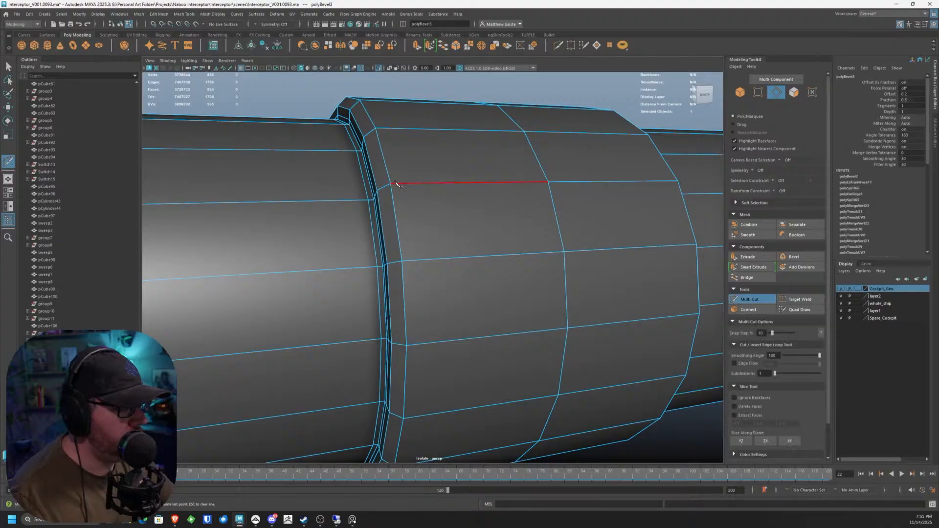
left_click(396, 183, "ctrl")
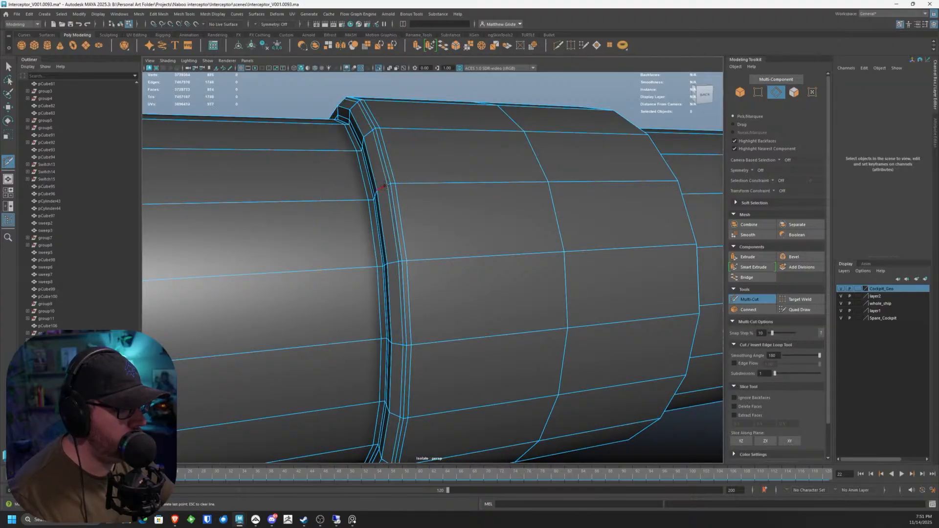
scroll(397, 192, "down", 3)
left_click_drag(445, 237, 452, 259, "alt")
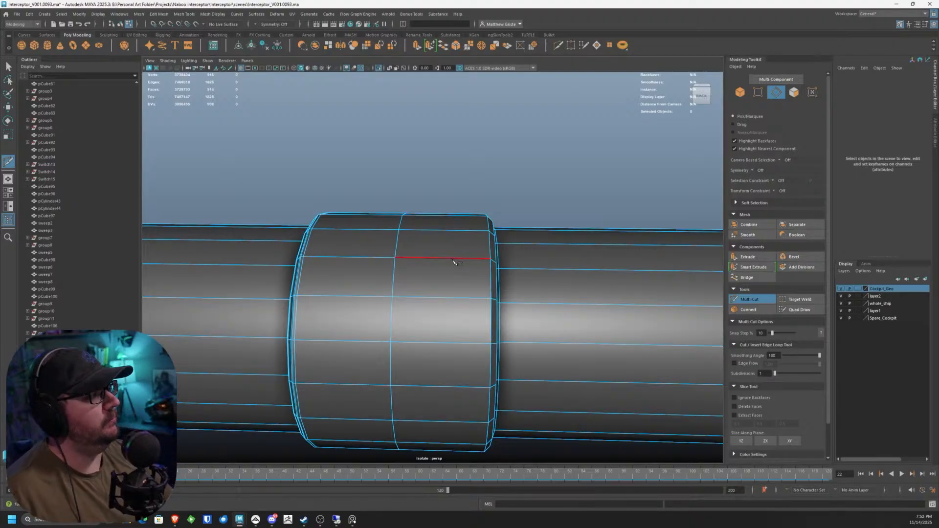
left_click_drag(471, 279, 488, 279, "alt")
key("q")
key("3")
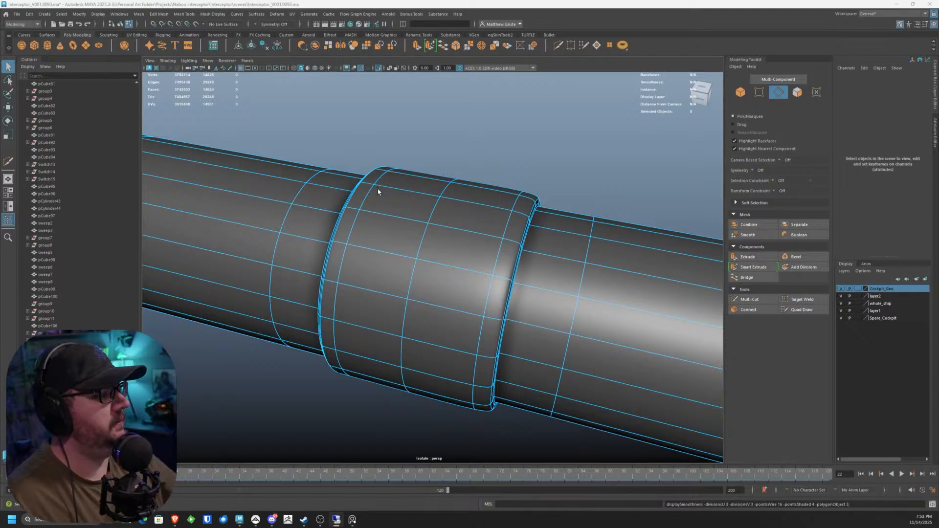
Step: Turn off isolation so the hinge cylinder is shown together with the whole cockpit
scroll(378, 191, "down", 3)
left_click_drag(379, 193, 392, 246, "alt")
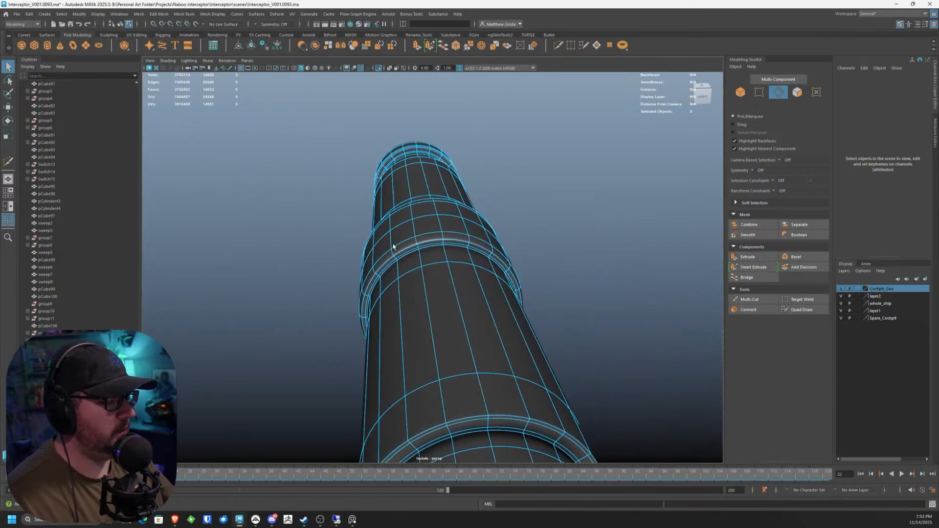
left_click(208, 61)
left_click(313, 77)
left_click_drag(392, 210, 435, 234, "alt")
scroll(427, 174, "down", 5)
scroll(441, 232, "down", 3)
scroll(438, 243, "down", 2)
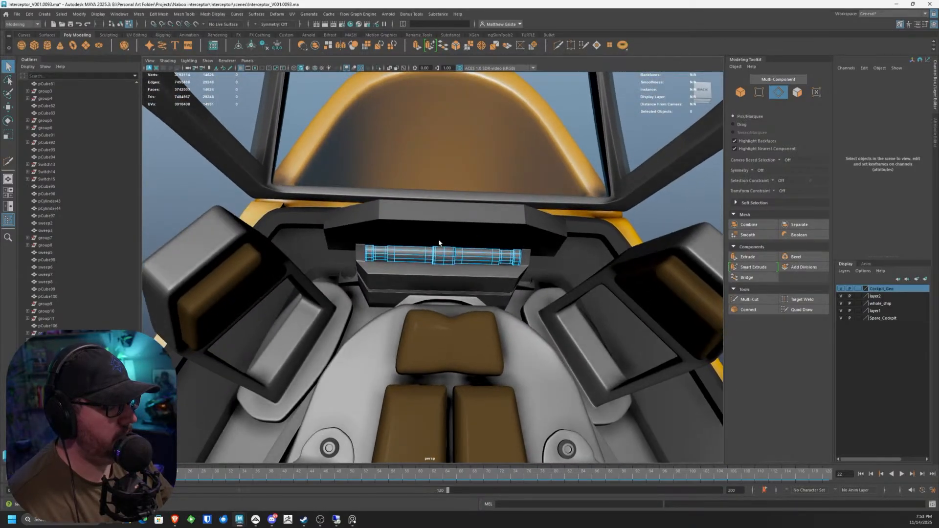
Step: Select the hinge cylinder and its connecting block and lower them together, placing the block at Y 25.511, Z 7.419
left_click(438, 243)
key("f")
key("w")
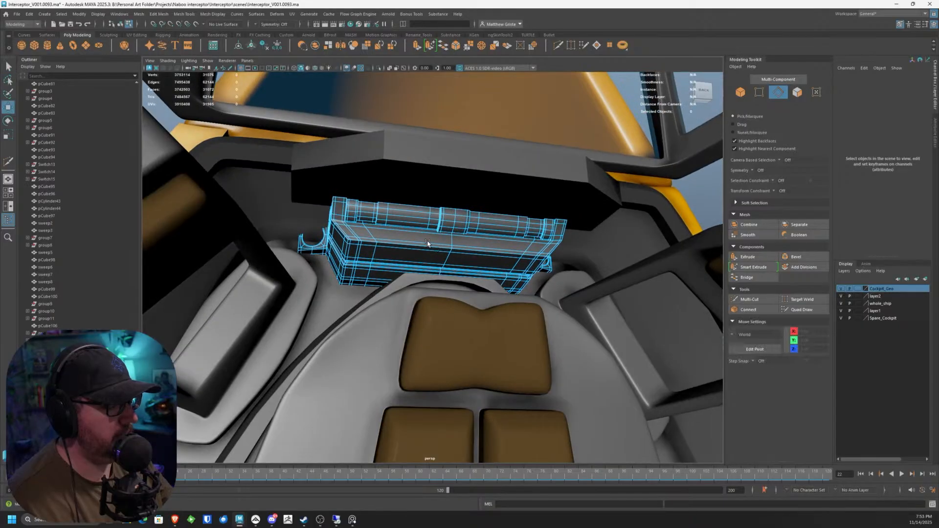
scroll(427, 243, "up", 5)
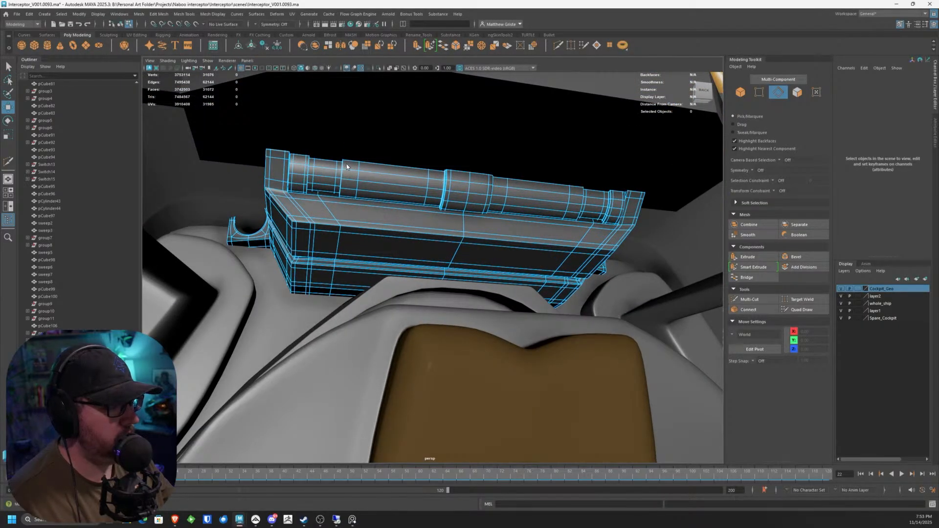
right_click_drag(346, 163, 380, 142)
left_click(369, 226, "shift")
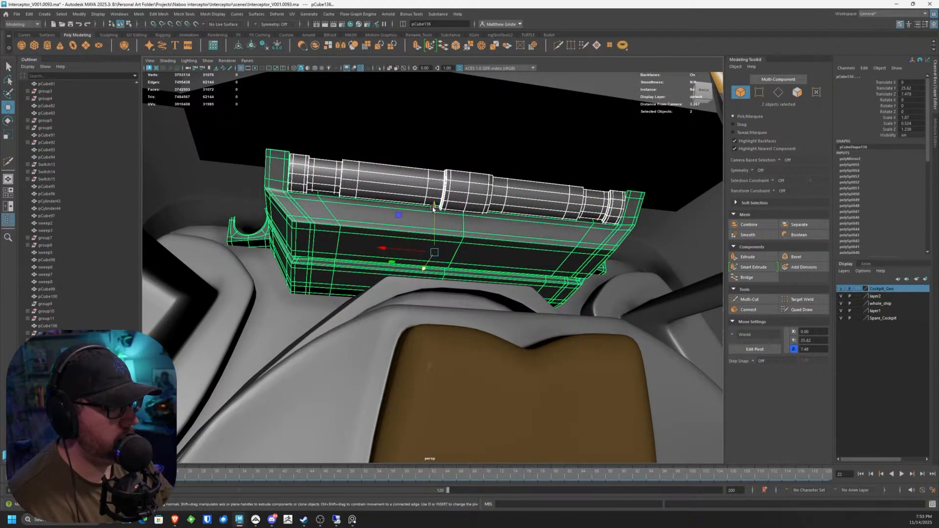
left_click_drag(433, 209, 233, 282)
key("w")
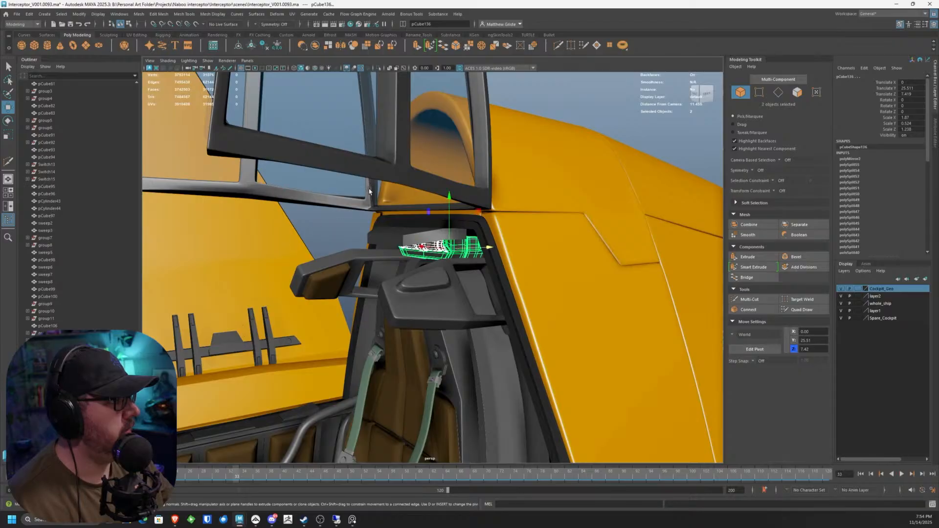
Step: Move the pivot of the bent block above the hinge to its flat end nearest the hinge cylinder, using the side view
left_click_drag(369, 191, 419, 149, "alt")
scroll(444, 141, "up", 3)
scroll(344, 129, "up", 3)
scroll(412, 123, "up", 2)
left_click(343, 145)
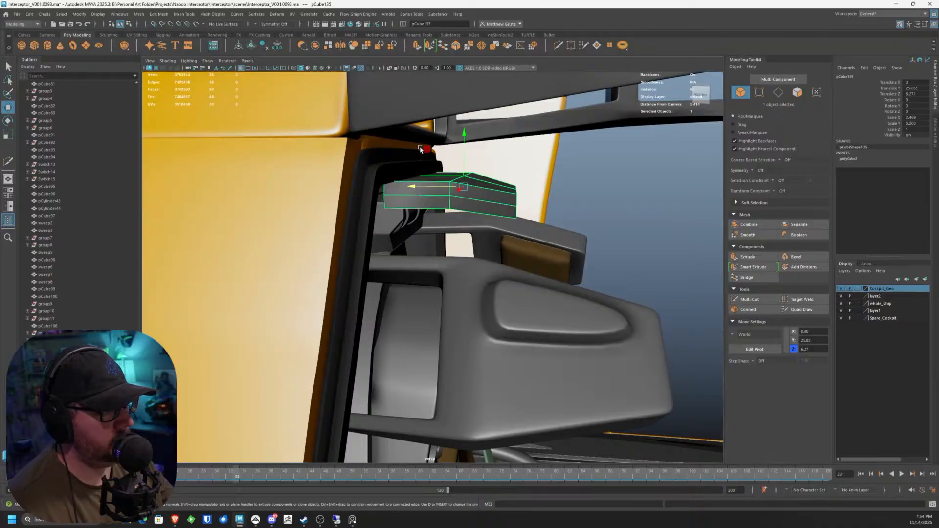
key("space")
key("space")
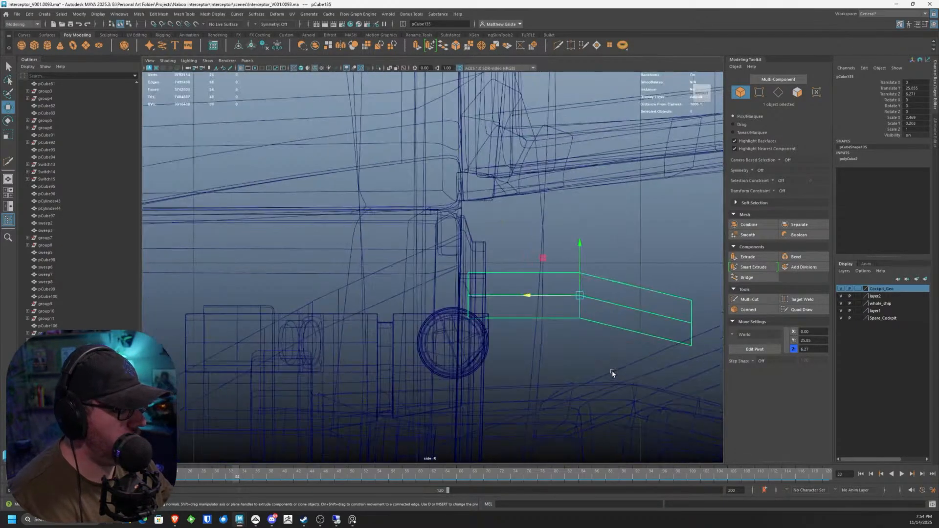
scroll(602, 309, "up", 3)
key("d")
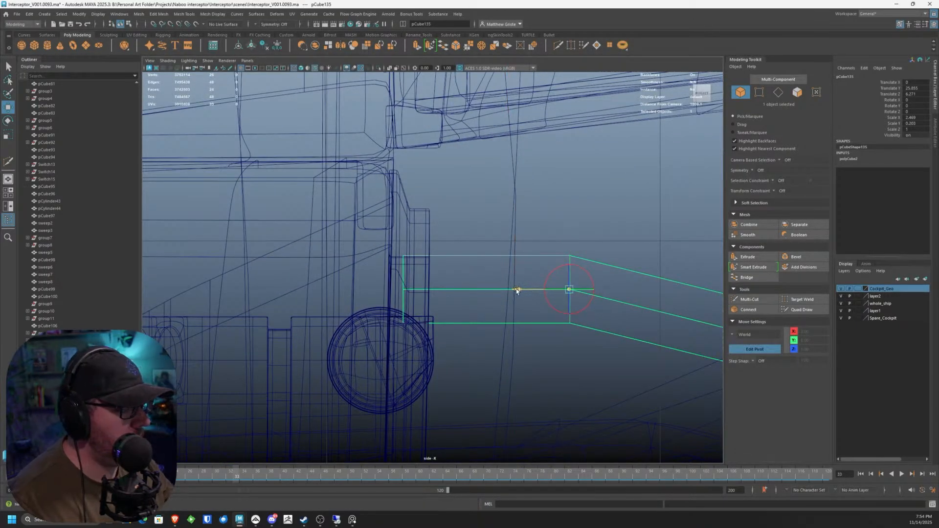
left_click_drag(516, 290, 366, 293)
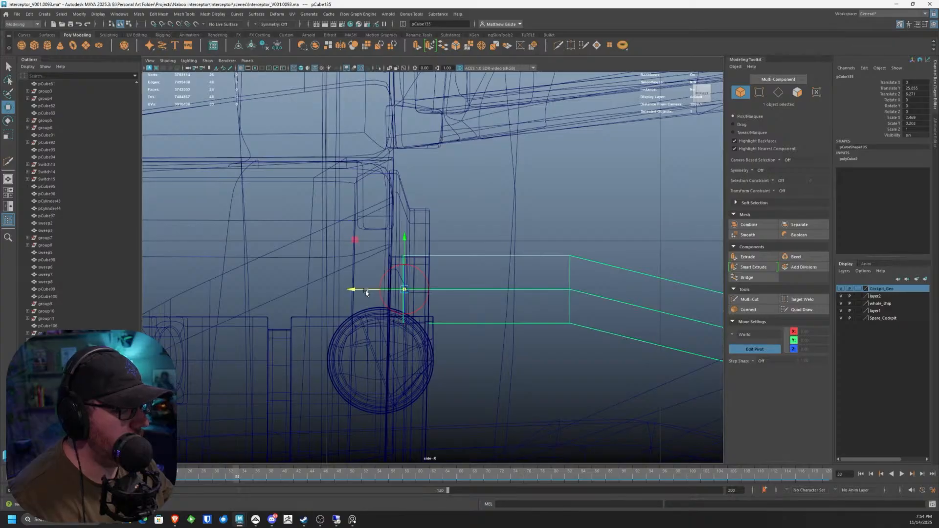
Step: Try swinging the bent block upward about its hinge-end pivot in the side view, from flat to nearly vertical
key("e")
left_click_drag(444, 274, 359, 168)
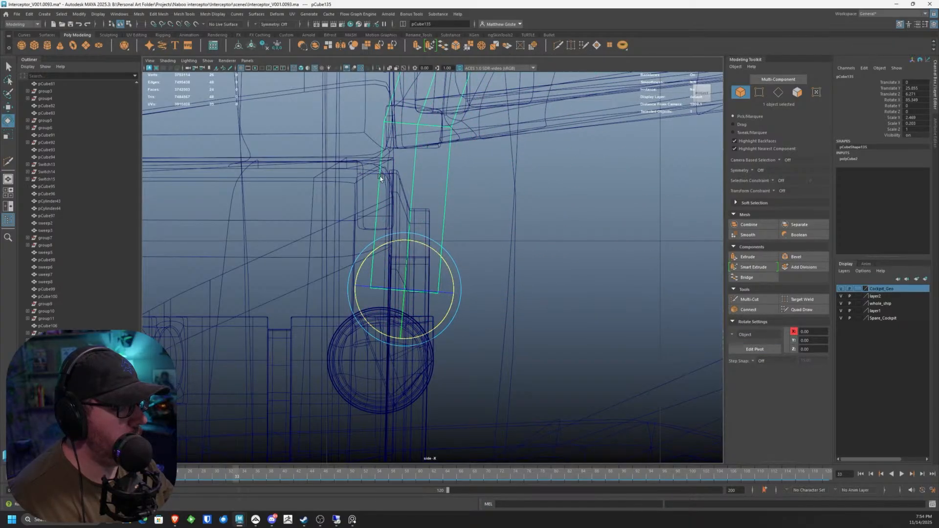
key("f")
key("space")
key("space")
left_click_drag(575, 194, 480, 247, "alt")
key("space")
scroll(595, 375, "up", 5)
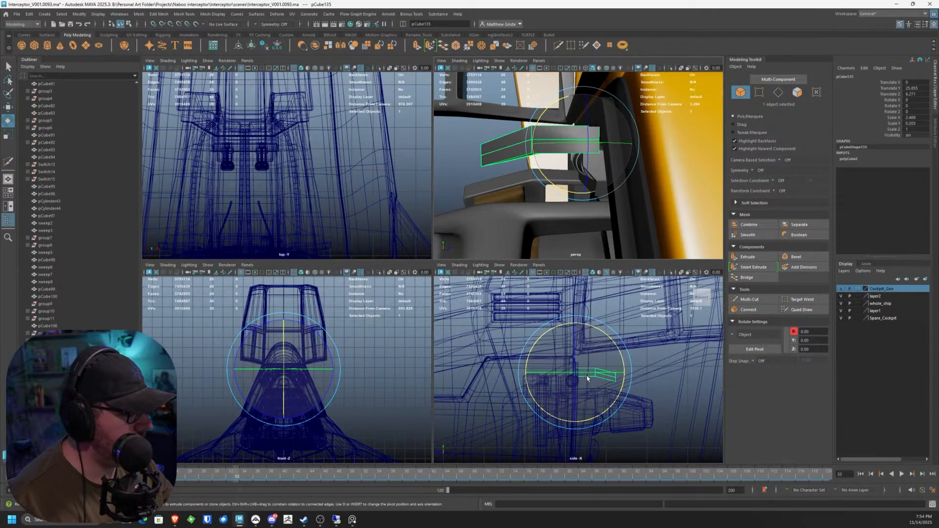
Step: Lower the three upper vertices at the block's flat end in the side view so its top edge slopes toward the hinge
key("space")
right_click(424, 218)
right_click_drag(424, 218, 388, 217)
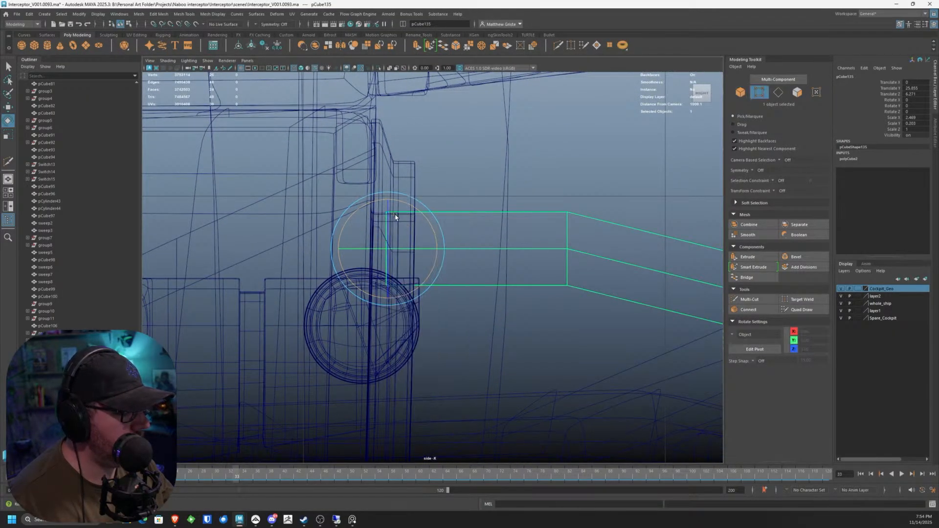
key("w")
left_click_drag(404, 234, 386, 193)
middle_click_drag(499, 239, 425, 218, "alt")
scroll(426, 219, "down", 10)
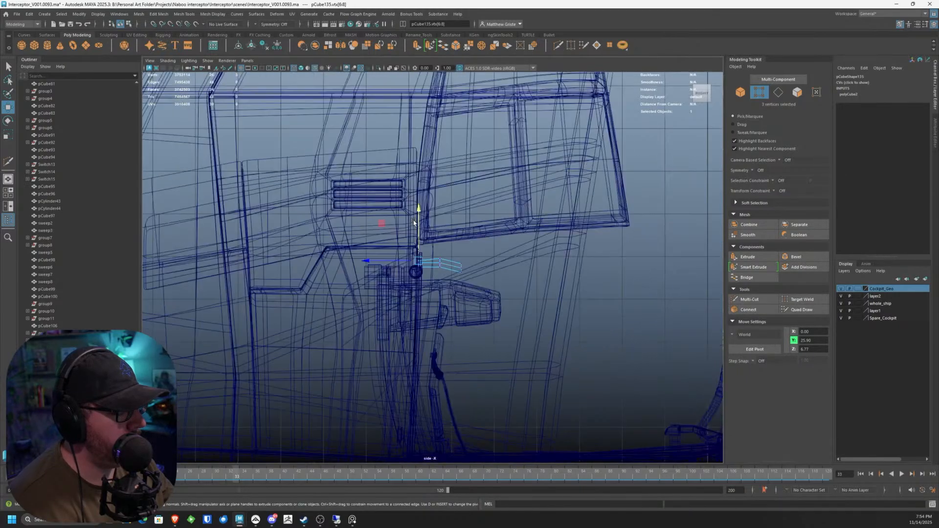
scroll(442, 277, "up", 6)
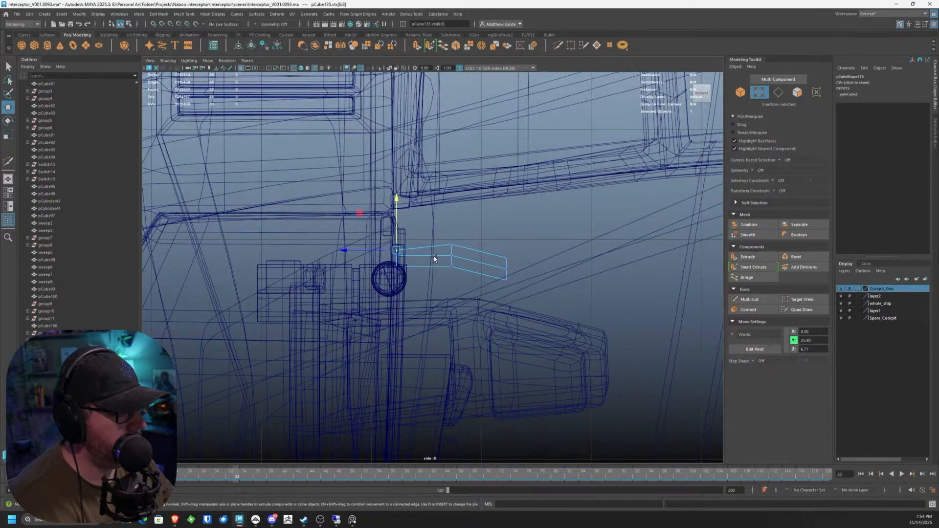
Step: Return the block to object mode and test its upward swing about the pivot again with the sloped end
key("F8")
mouse_move(451, 245)
left_mouse_down()
mouse_move(424, 195)
mouse_move(374, 174)
left_mouse_up()
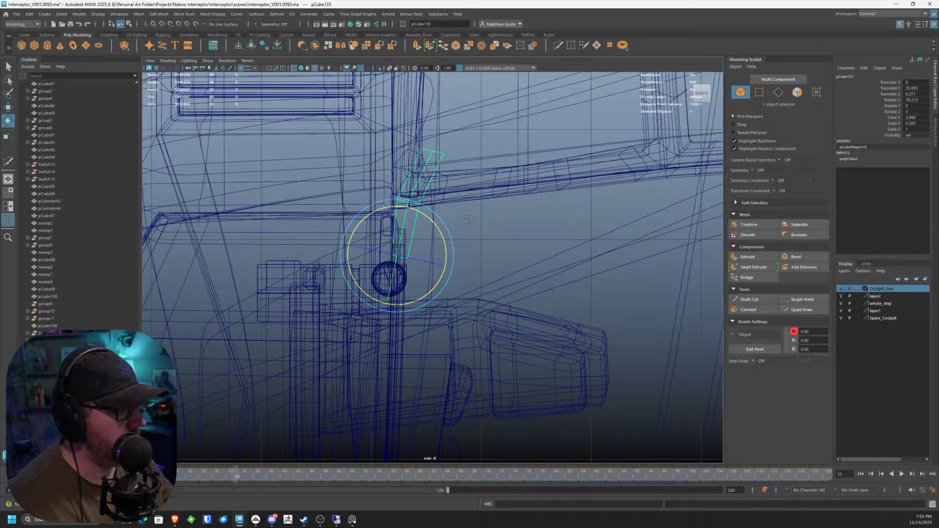
key("space")
key("space")
Step: Reposition the block slightly lower and farther from the hinge in the perspective view, at Y 25.729, Z 6.104
mouse_move(518, 164)
left_mouse_down("alt")
mouse_move(575, 156)
mouse_move(524, 183)
mouse_move(520, 168)
mouse_move(488, 169)
mouse_move(593, 176)
mouse_move(356, 210)
mouse_move(439, 197)
mouse_move(428, 196)
left_mouse_up("alt")
key("w")
mouse_move(428, 196)
left_mouse_down("alt")
mouse_move(301, 209)
mouse_move(436, 203)
left_mouse_up("alt")
Step: Try rotating the repositioned block upright in the perspective view and play the canopy animation to check its clearance
key("e")
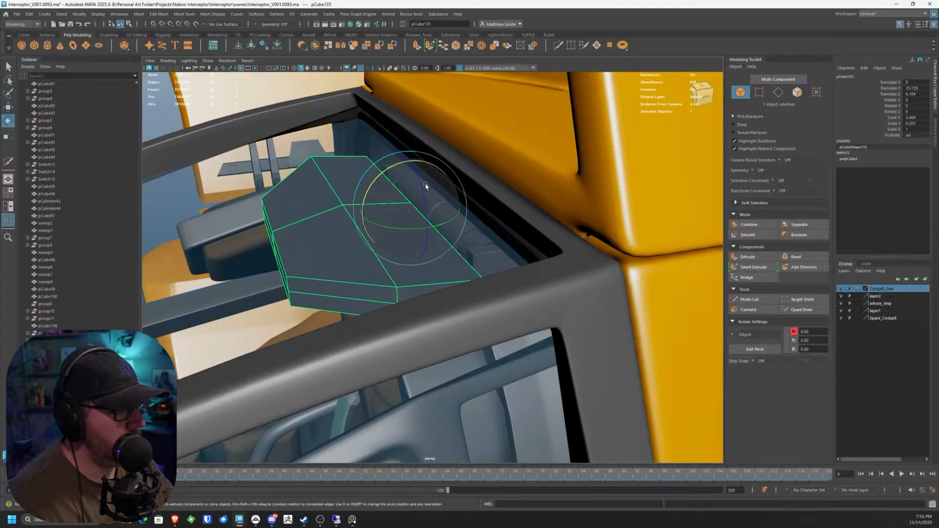
left_click_drag(428, 166, 484, 242)
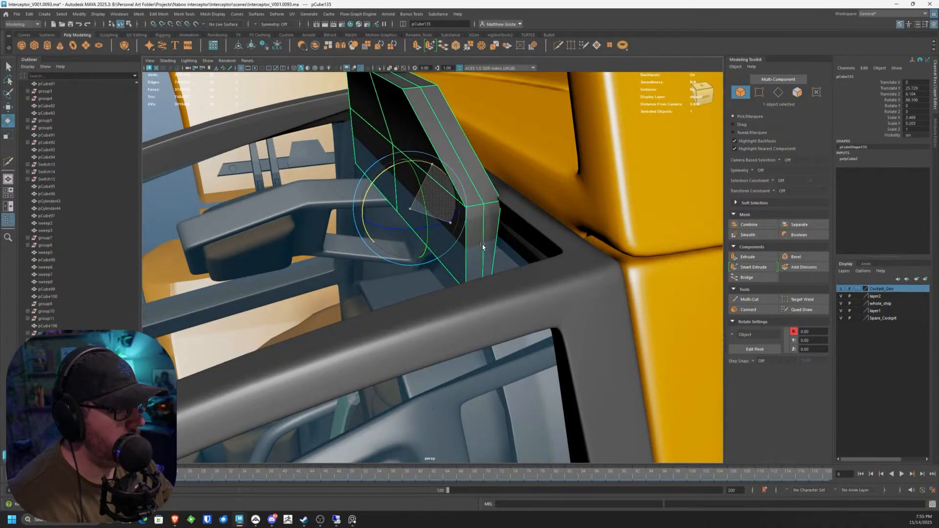
key("alt+v")
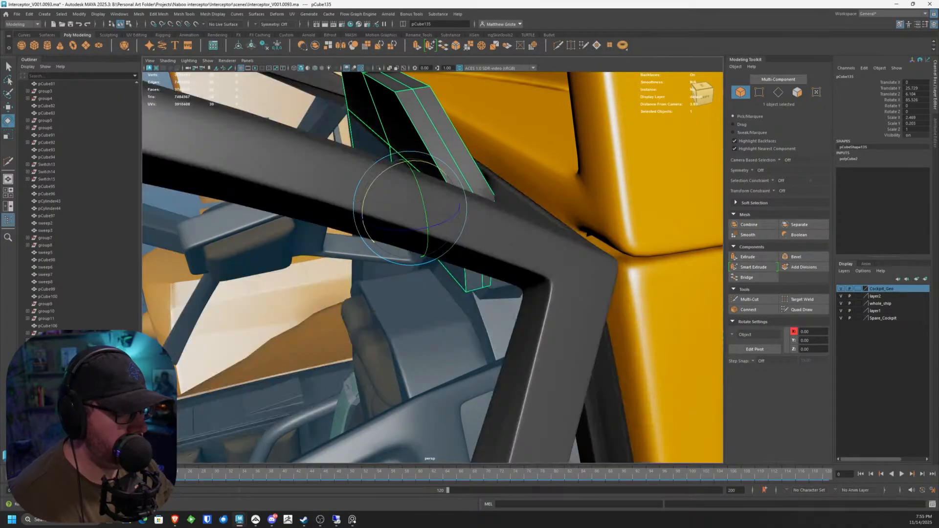
key("alt+v")
left_click_drag(218, 311, 248, 374, "alt")
key("alt+shift+v")
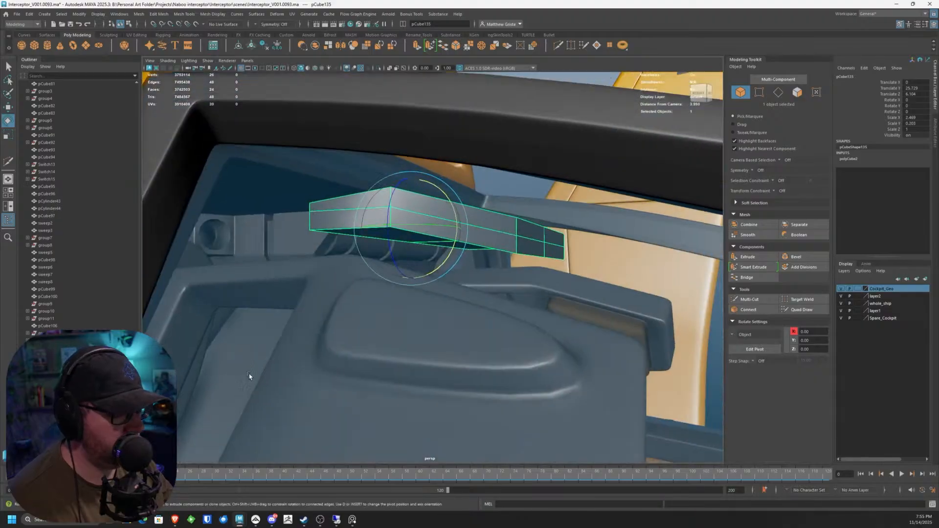
key("alt+v")
key("alt+v")
Step: Select the nine vertices at the block's free end, move them toward the hinge to about Z 5.39, and raise them slightly
left_click_drag(376, 289, 516, 242, "alt")
scroll(397, 275, "up", 4)
right_click(513, 218)
right_click_drag(514, 220, 522, 209)
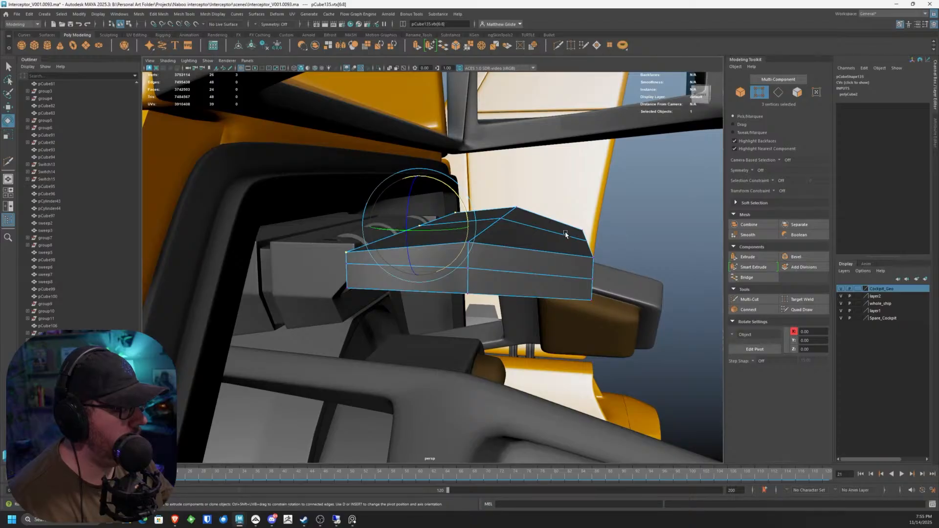
key("ctrl+z")
key("ctrl+z")
key("shift+z")
left_click_drag(644, 190, 567, 348)
key("w")
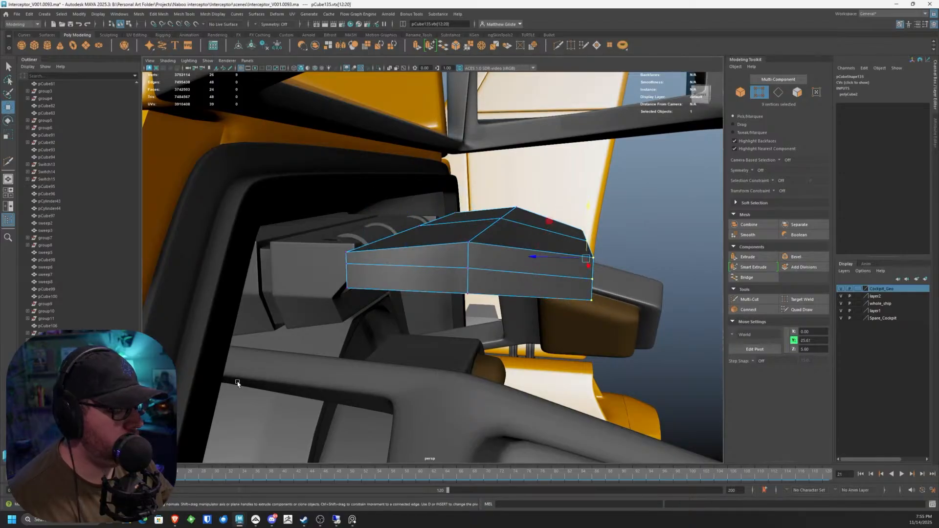
left_click_drag(595, 294, 351, 181, "alt")
left_click_drag(315, 219, 404, 207)
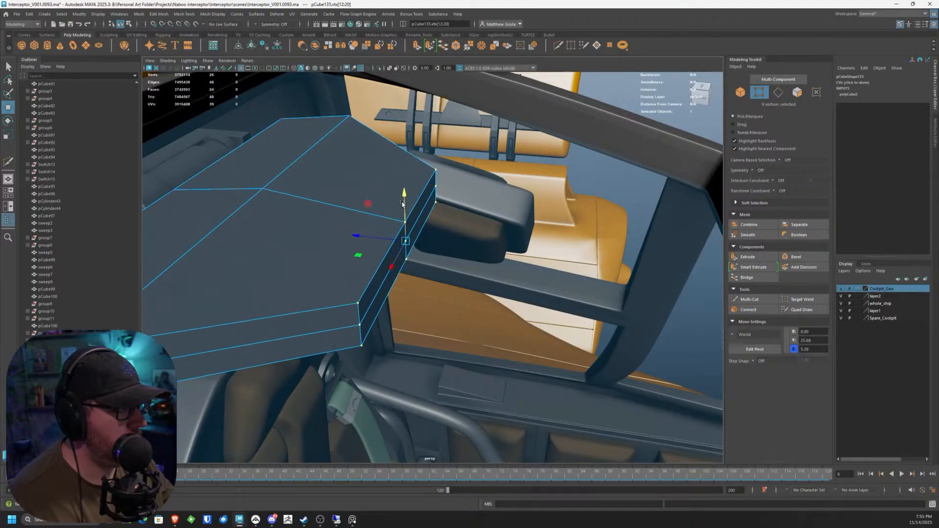
Step: Examine the reshaped block against the hinge from several angles in object mode and play the canopy animation to check the fit
left_click_drag(532, 177, 418, 185, "alt")
middle_click_drag(417, 184, 599, 248, "alt")
left_click_drag(598, 248, 656, 226, "alt")
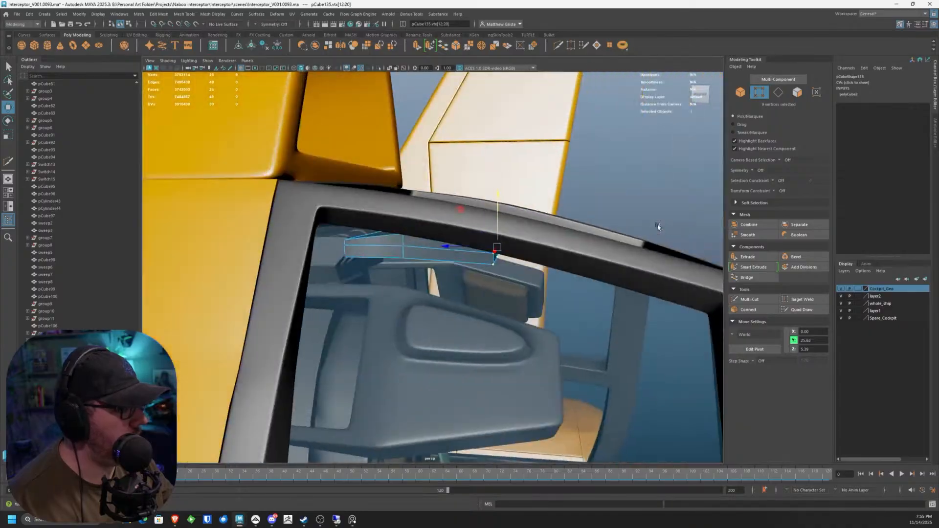
left_click_drag(466, 210, 371, 260, "alt")
right_click_drag(371, 259, 451, 261, "alt")
left_click_drag(451, 260, 424, 259, "alt")
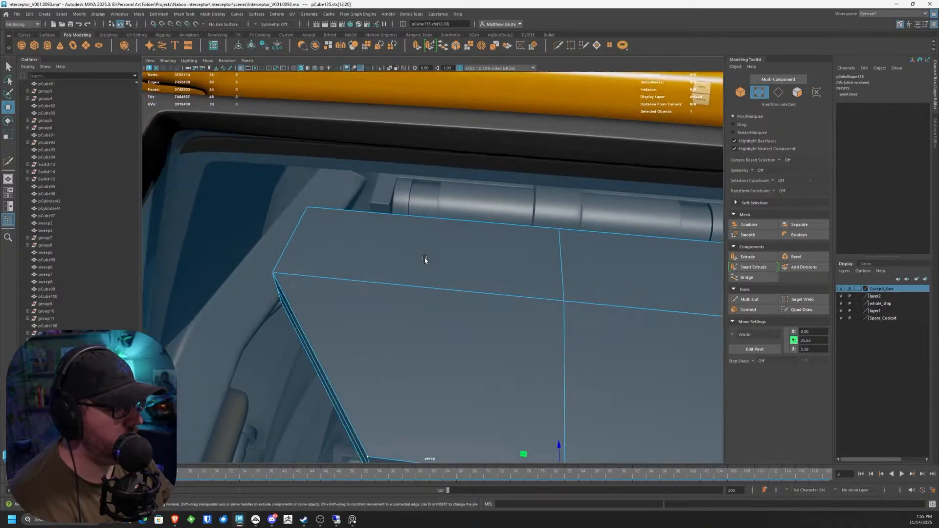
middle_click_drag(470, 233, 380, 219, "alt")
scroll(380, 219, "up", 2)
right_click_drag(418, 227, 460, 212)
scroll(448, 254, "down", 3)
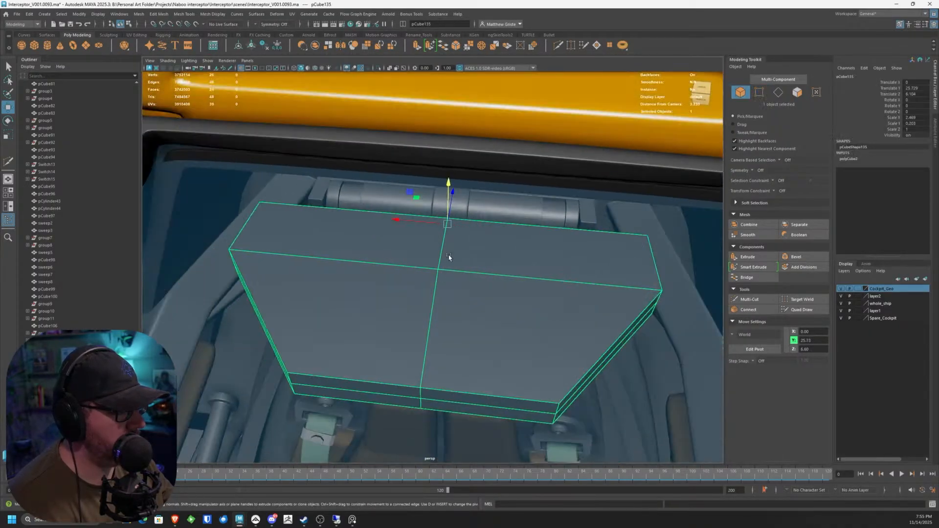
left_click_drag(448, 254, 457, 206, "alt")
key("alt+v")
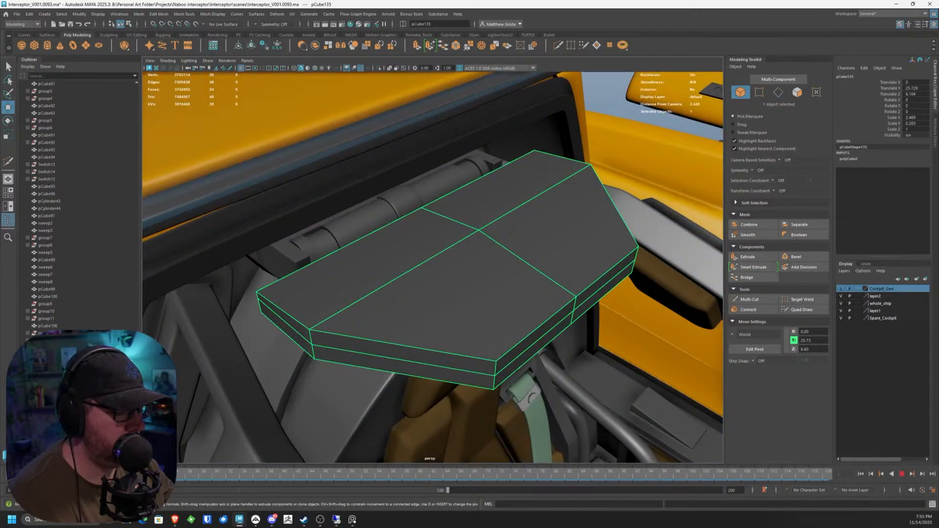
Step: In the side view, move the vertices at the flat panel's hinge-side end up against the hinge tube
key("alt+v")
key("e")
left_click_drag(457, 205, 490, 187, "alt")
key("space")
key("space")
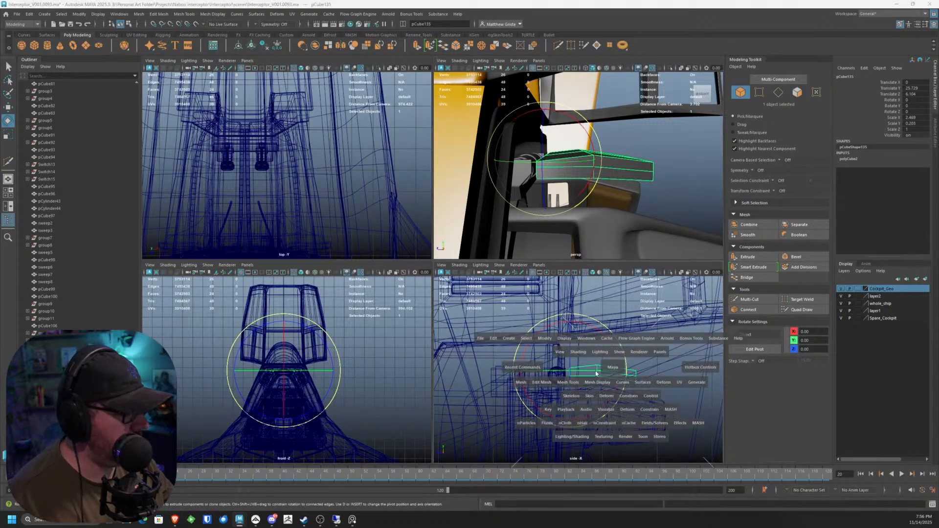
right_click_drag(409, 309, 452, 297, "alt")
right_click_drag(448, 263, 404, 262)
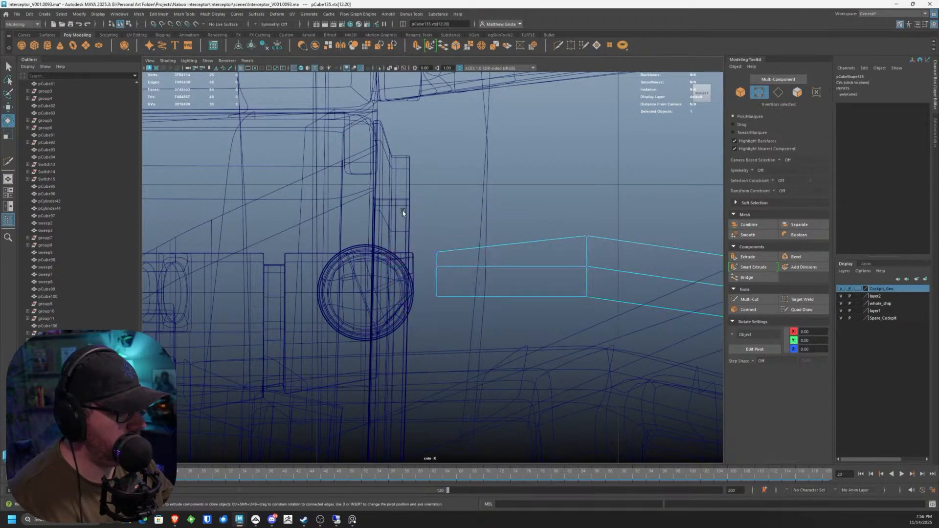
left_click_drag(430, 213, 466, 319)
key("w")
left_click_drag(456, 275, 373, 272)
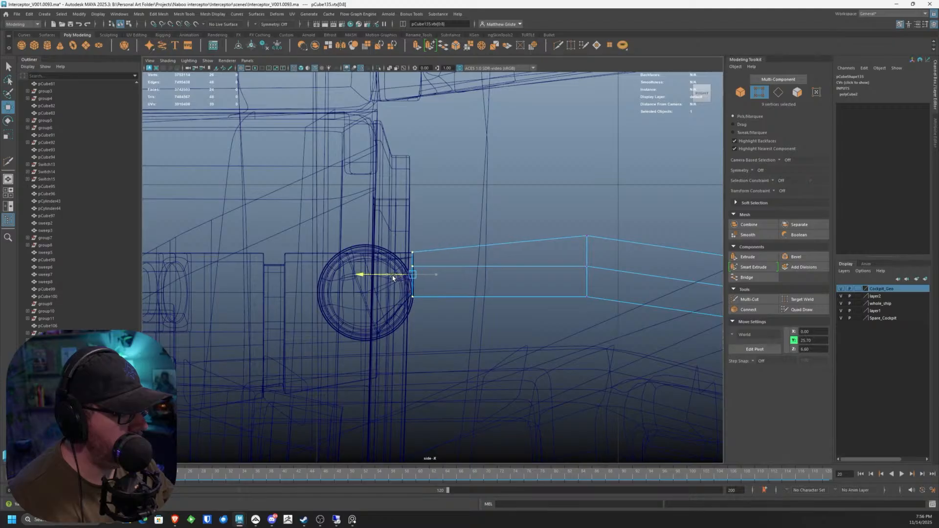
left_click(444, 264)
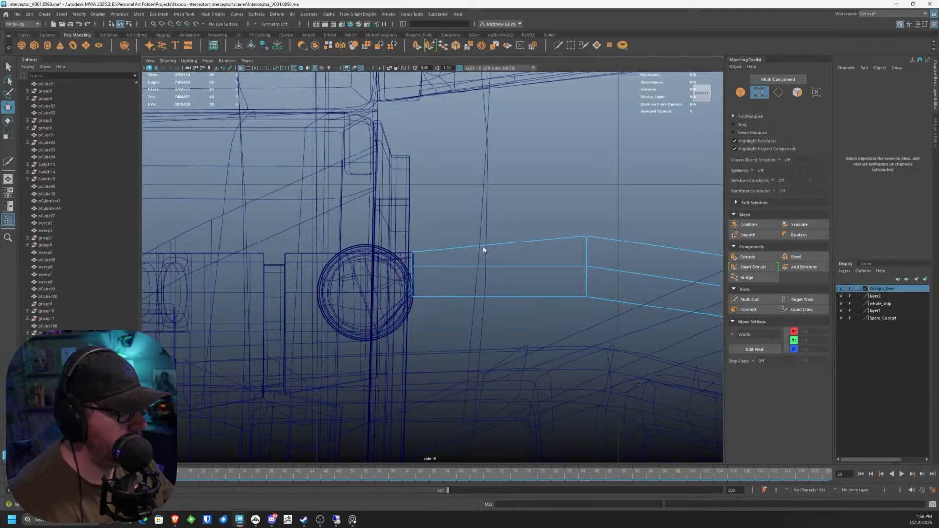
Step: Try to swing the panel upward about the hinge tube's centre by relocating its pivot there and rotating it
key("F8")
key("d")
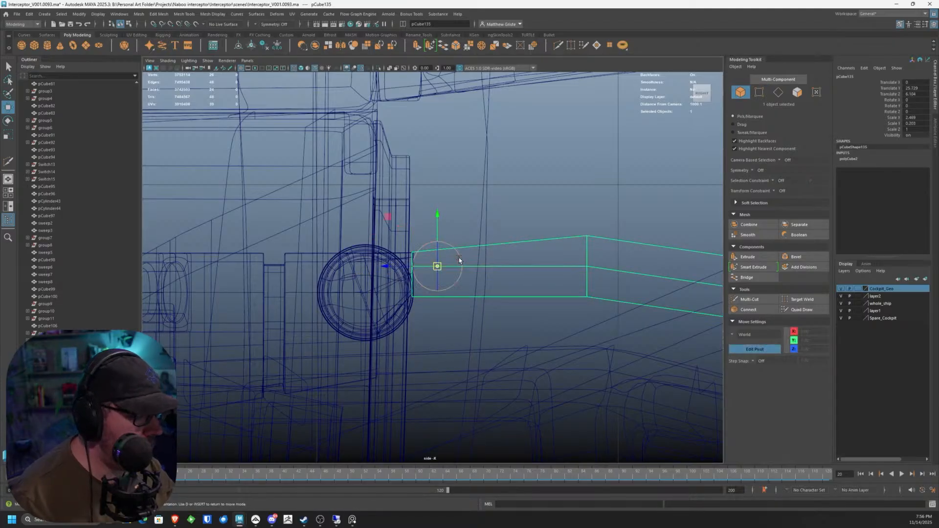
left_click_drag(437, 266, 367, 293)
key("d")
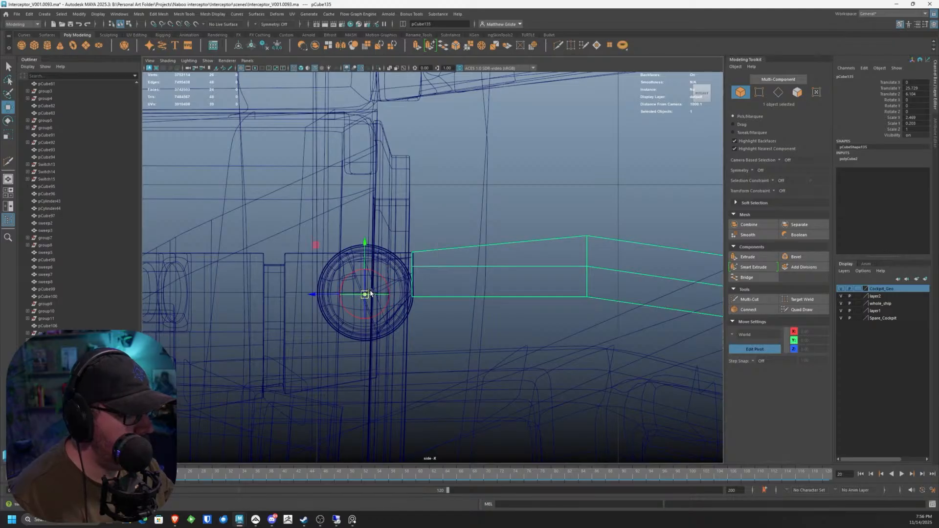
key("e")
left_click_drag(400, 261, 340, 184)
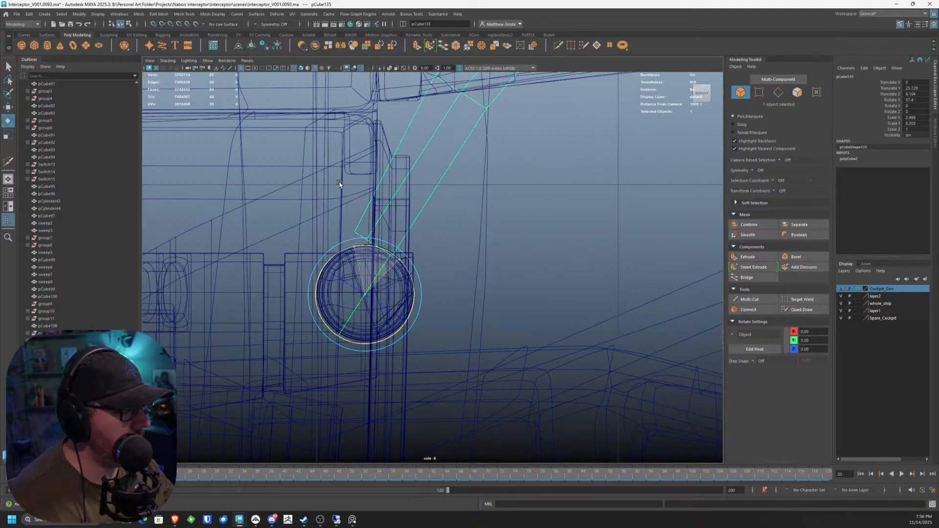
key("ctrl+z")
key("ctrl+z")
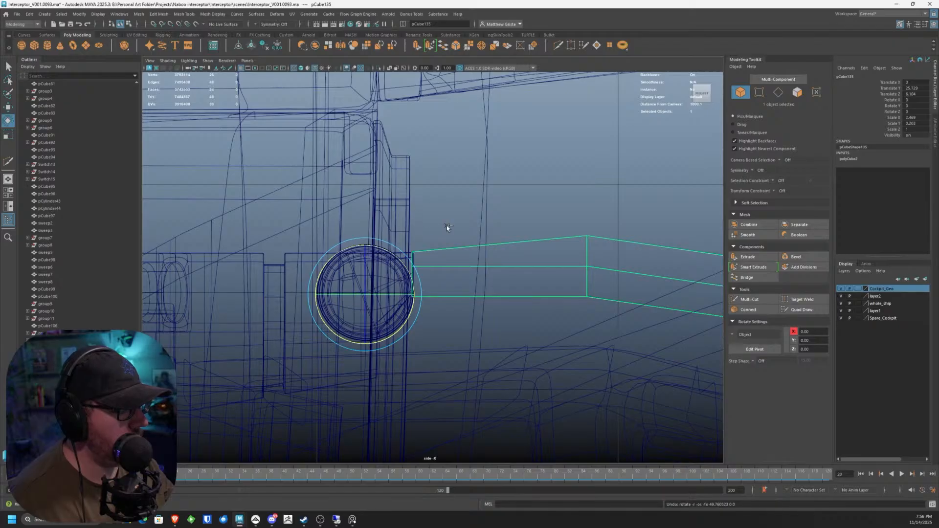
middle_click_drag(445, 228, 410, 208, "alt")
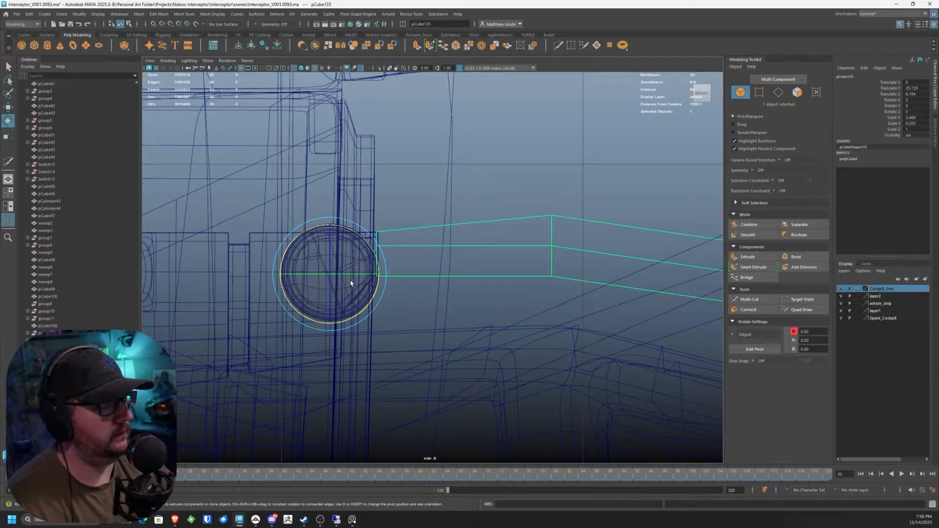
key("ctrl+z")
left_click_drag(376, 204, 279, 295)
key("ctrl+z")
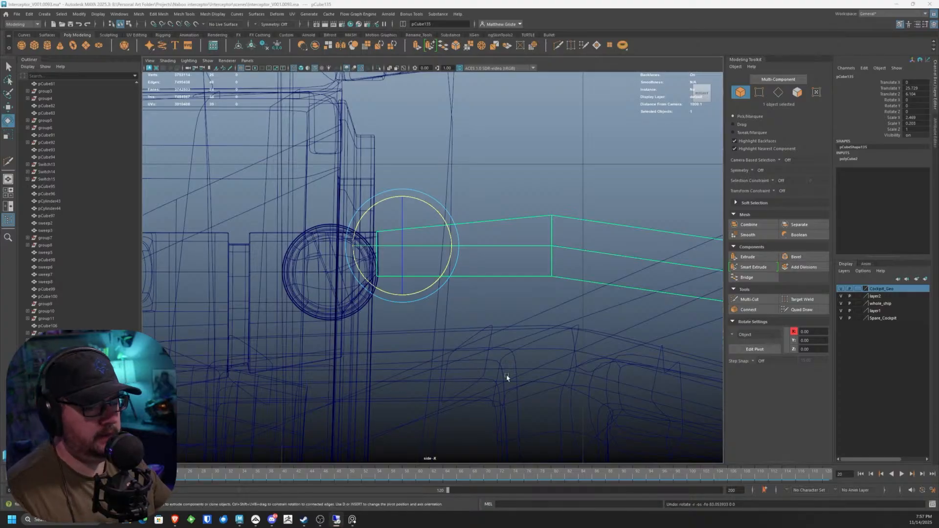
Step: Examine how the panel's end meets the hinge tube in the side view
scroll(508, 383, "down", 9)
middle_click_drag(459, 326, 423, 306, "alt")
scroll(416, 298, "up", 5)
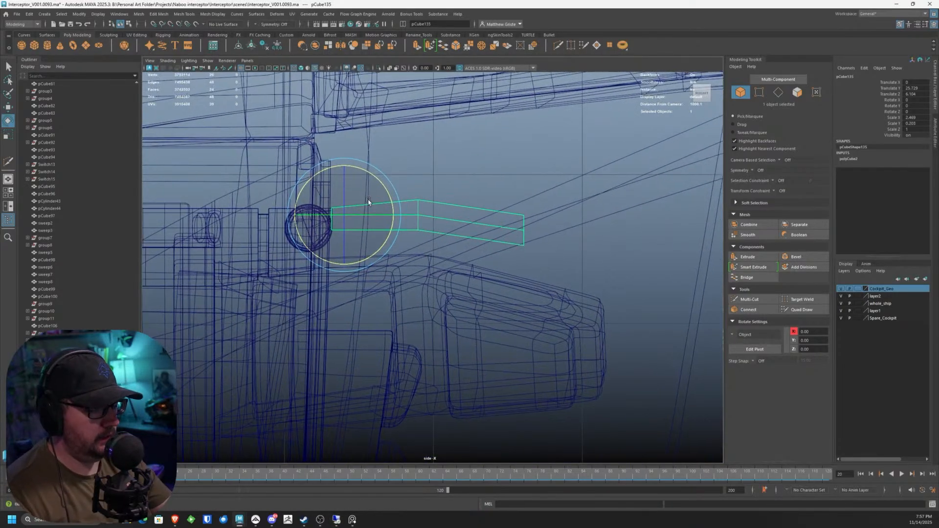
scroll(491, 259, "up", 2)
middle_click_drag(369, 201, 463, 229, "alt")
scroll(492, 260, "up", 2)
middle_click_drag(457, 299, 475, 258, "alt")
scroll(467, 259, "up", 2)
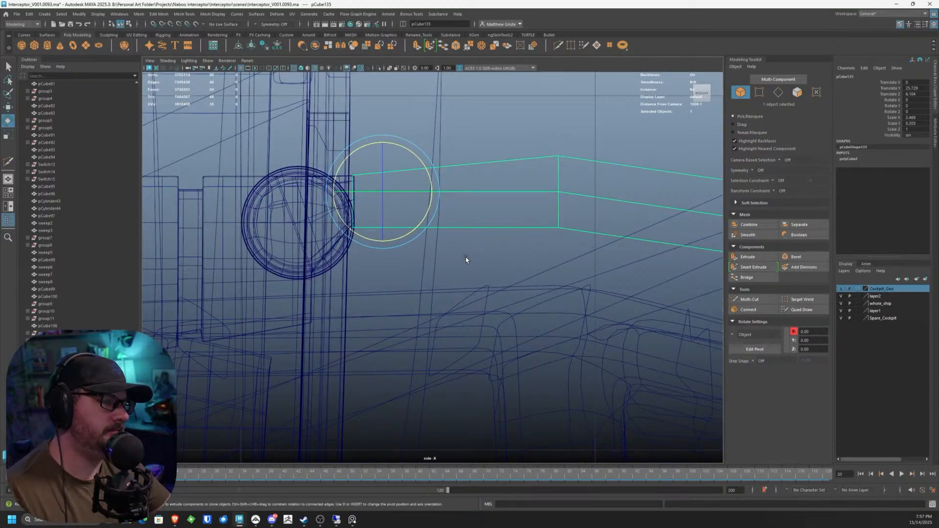
Step: Create a polygon cylinder and move it up and back to the cockpit hinge area
left_click(46, 45)
scroll(355, 274, "down", 15)
key("w")
scroll(419, 334, "down", 3)
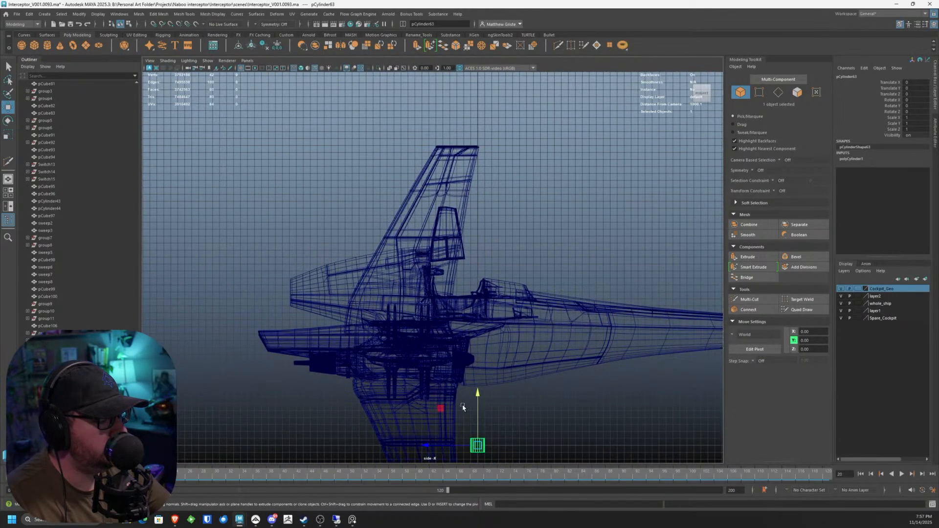
left_click_drag(477, 396, 478, 220)
scroll(467, 252, "up", 8)
scroll(498, 285, "up", 2)
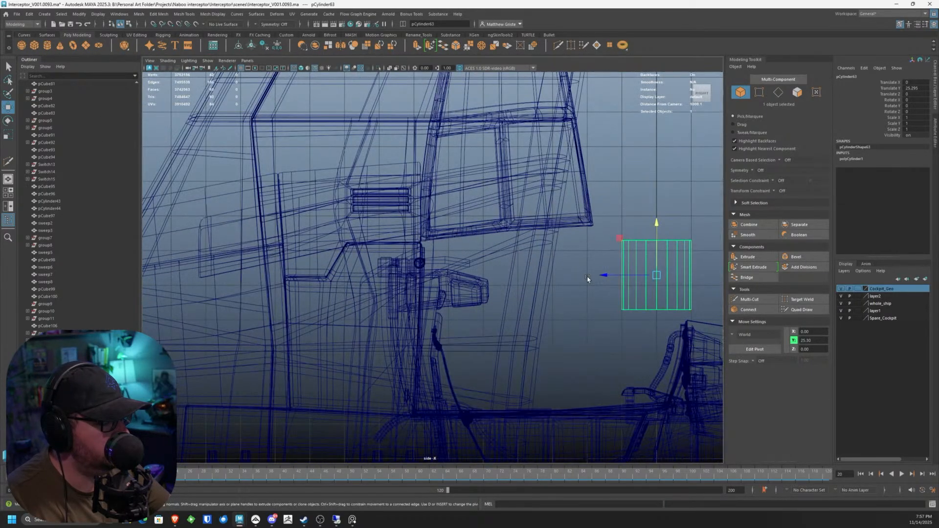
left_click_drag(591, 275, 346, 271)
scroll(346, 270, "up", 5)
Step: Rotate the new cylinder onto its side with Rotate Z set to -90
key("e")
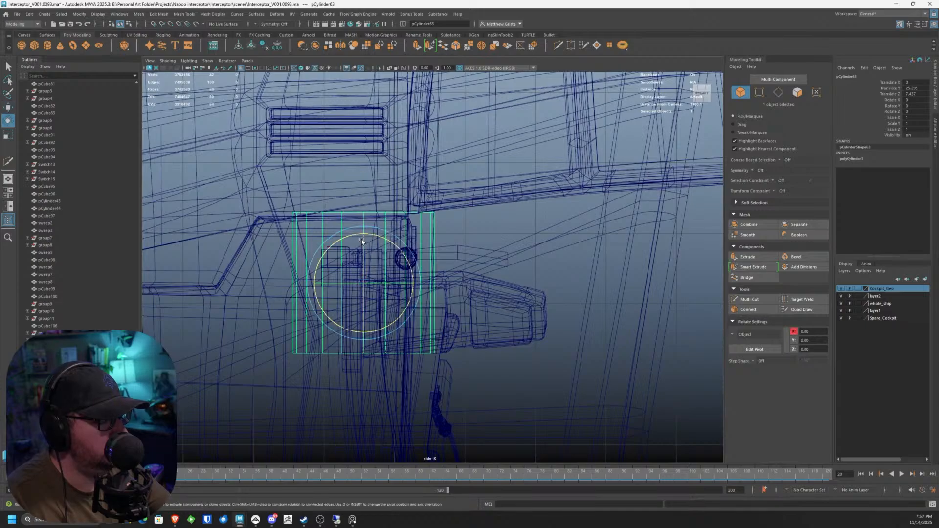
left_click_drag(362, 239, 406, 273)
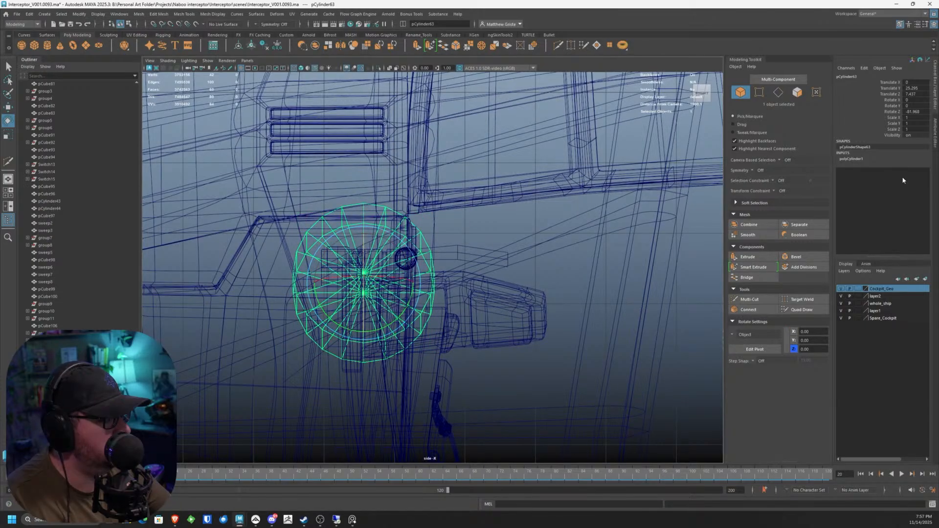
left_click(913, 112)
type("-90")
key("Return")
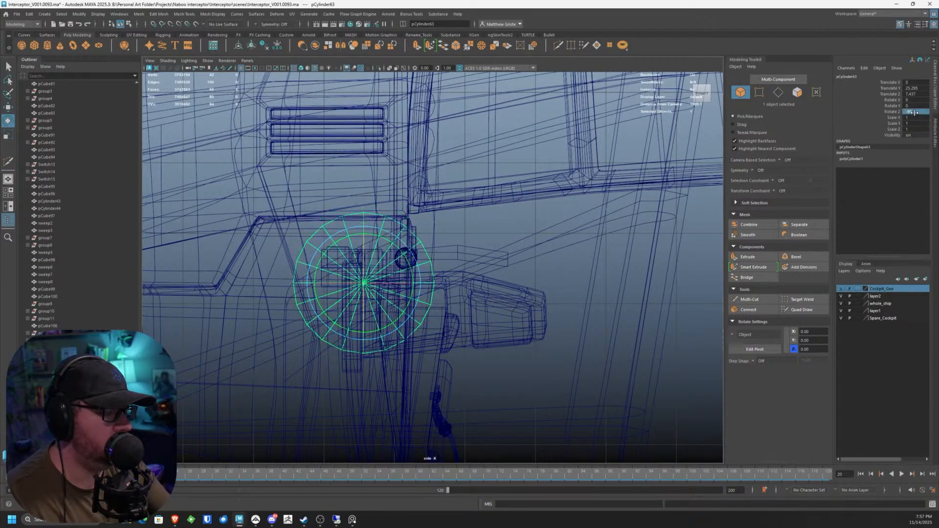
Step: Scale the cylinder uniformly to about 0.16 and centre it on the hinge tube in the side view
scroll(391, 251, "up", 4)
key("w")
left_click_drag(319, 295, 152, 260)
key("r")
scroll(384, 251, "up", 2)
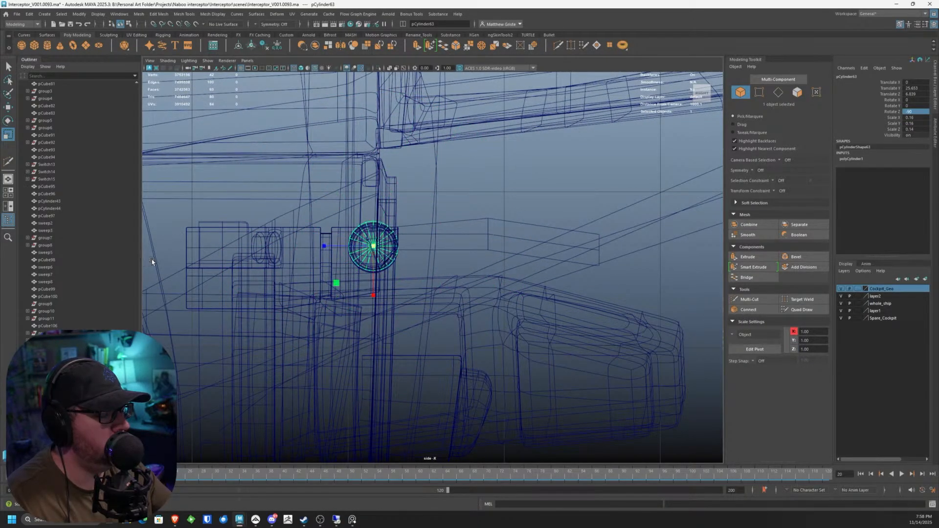
scroll(152, 259, "up", 2)
Step: Shorten the cylinder into a narrow collar and slide it along the hinge tube to about 0.675 in X
key("space")
key("space")
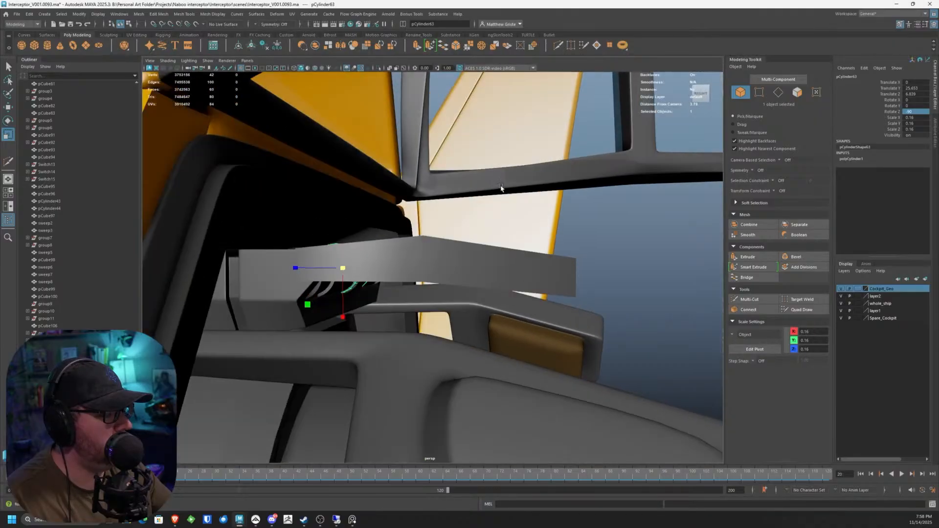
left_click_drag(501, 186, 415, 191, "alt")
right_click_drag(415, 191, 476, 202, "alt")
key("e")
key("r")
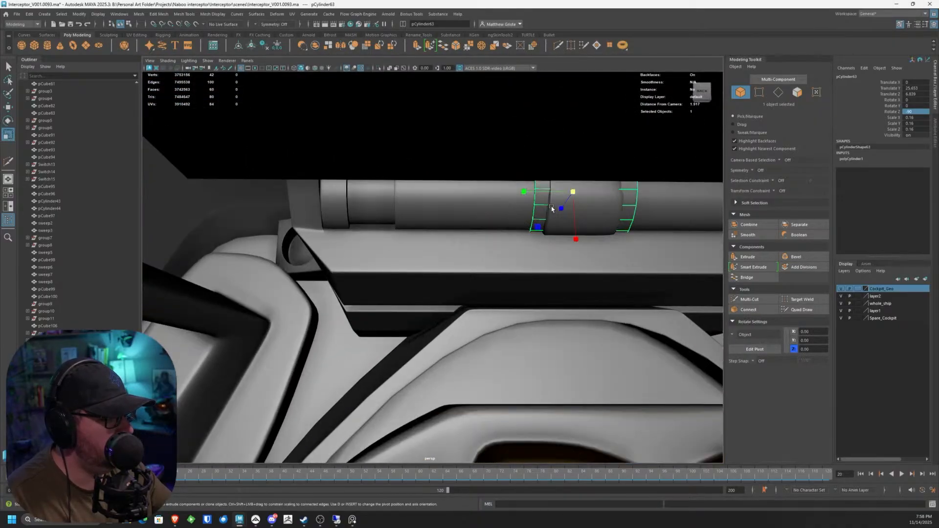
left_click_drag(525, 192, 336, 191)
key("w")
key("e")
key("r")
key("w")
key("e")
key("r")
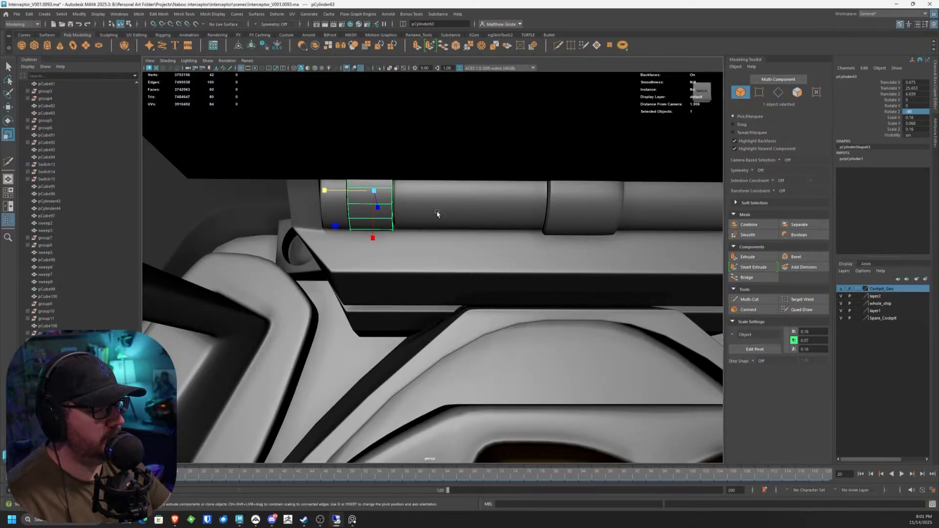
Step: Duplicate the collar cylinder, place the copy just in front of the hinge tube and scale it down to about 0.097
middle_click_drag(436, 212, 424, 166, "alt")
left_click_drag(424, 167, 381, 220, "alt")
key("space")
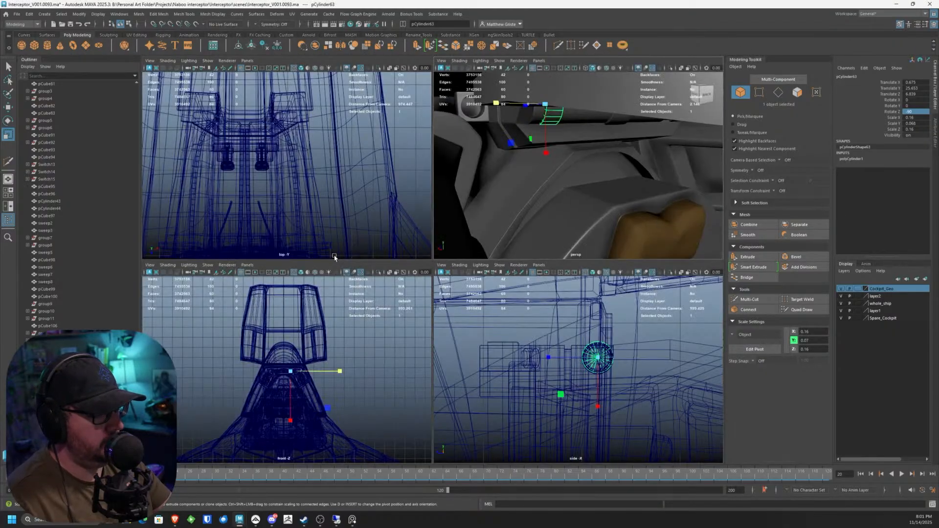
key("space")
scroll(373, 253, "up", 6)
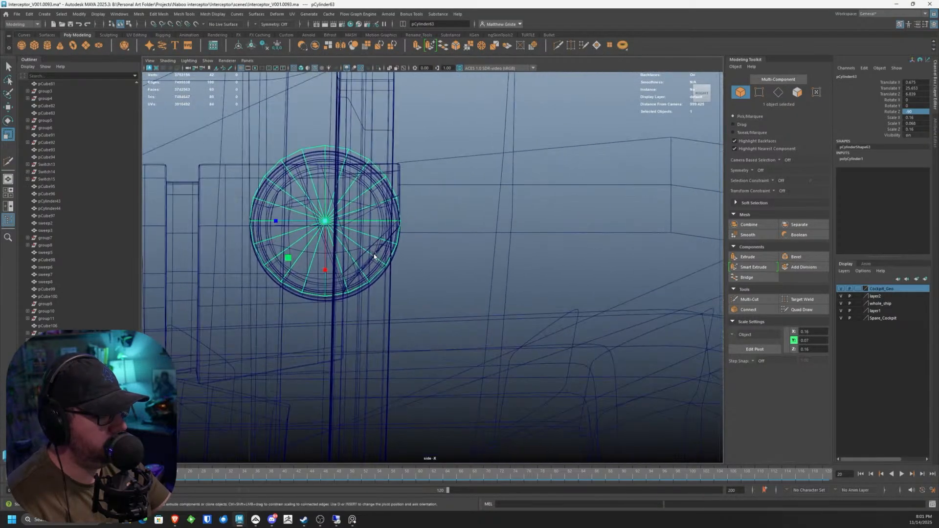
mouse_move(357, 235)
right_mouse_down()
mouse_move(348, 240)
mouse_move(342, 222)
right_mouse_up()
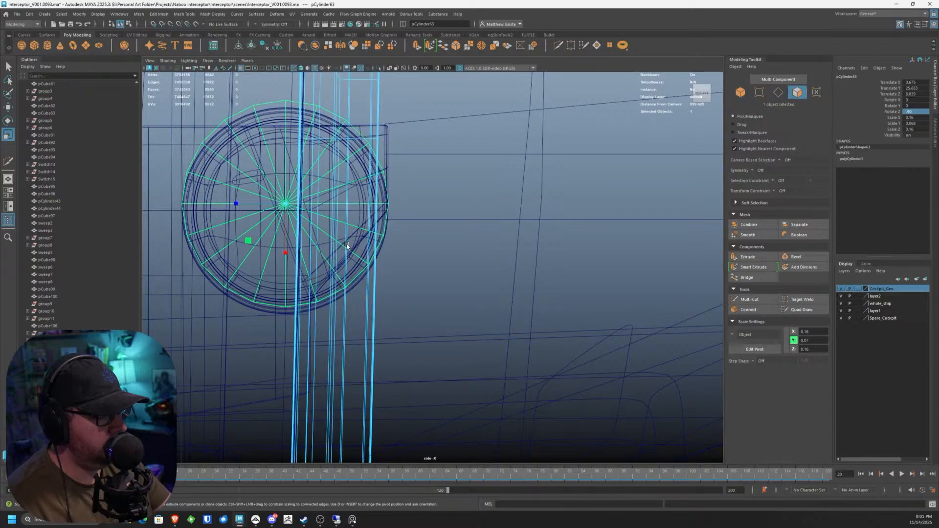
scroll(343, 222, "down", 8)
middle_click_drag(342, 222, 392, 250, "alt")
right_click_drag(392, 250, 516, 309, "alt")
middle_click_drag(516, 309, 382, 255, "alt")
key("w")
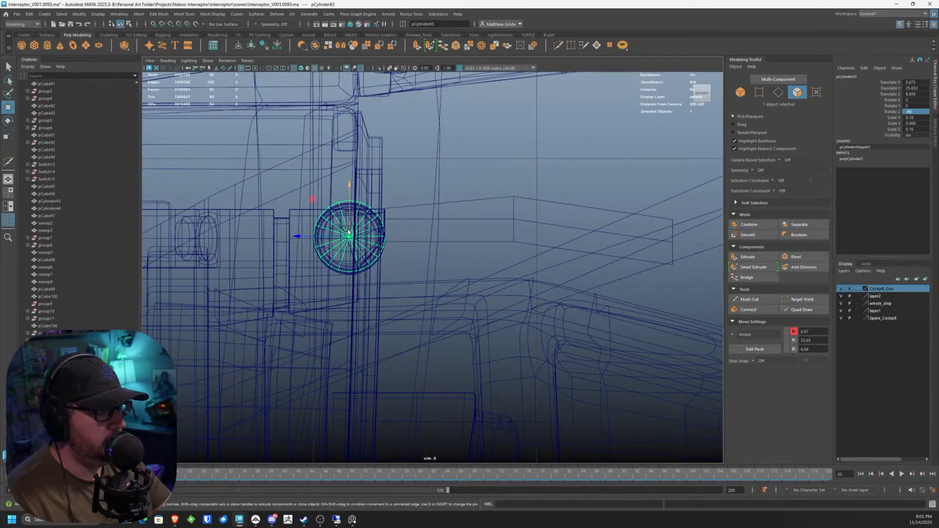
left_click_drag(349, 239, 427, 245)
key("ctrl+d")
key("r")
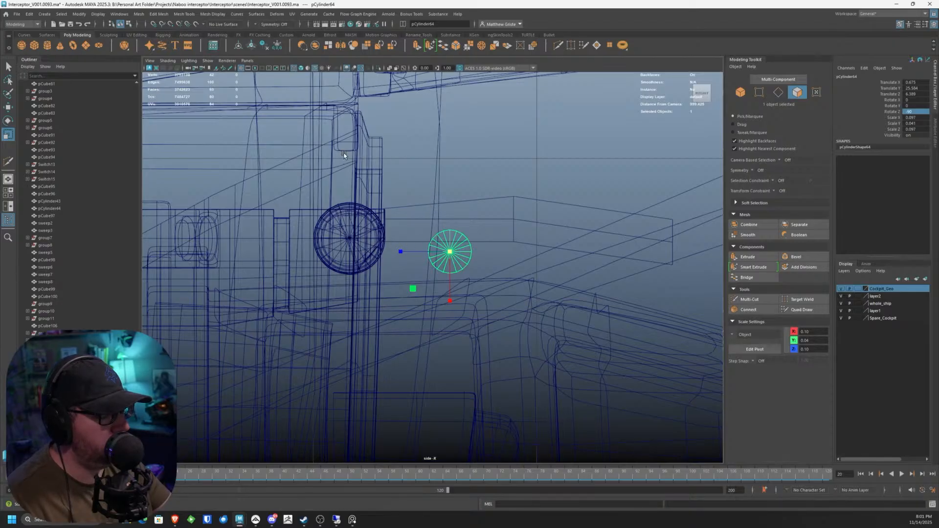
Step: Move the panel's hinge-side end vertices slightly away from the hinge tube to leave a small gap
left_click(406, 221)
scroll(404, 215, "up", 1)
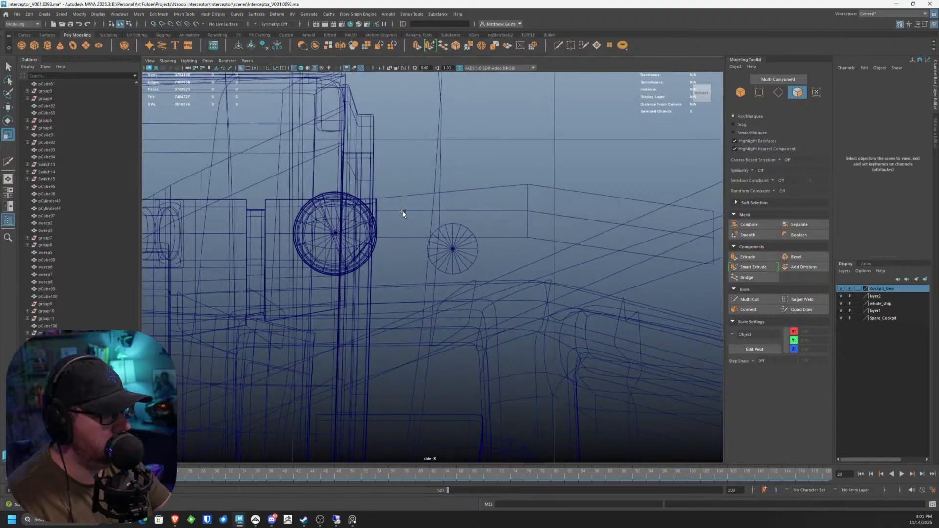
left_click(403, 211)
right_click_drag(403, 212, 361, 212)
left_click_drag(350, 188, 387, 245)
key("w")
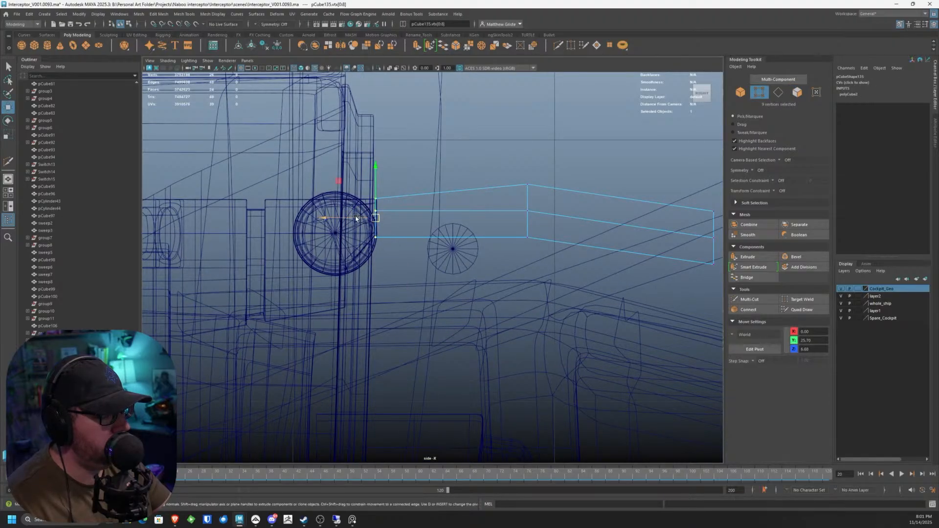
left_click_drag(352, 211, 360, 210)
scroll(430, 223, "up", 1)
scroll(433, 229, "up", 2)
Step: Select the small cylinder and adjust its length to about 0.043 in Scale Y
left_click(440, 238)
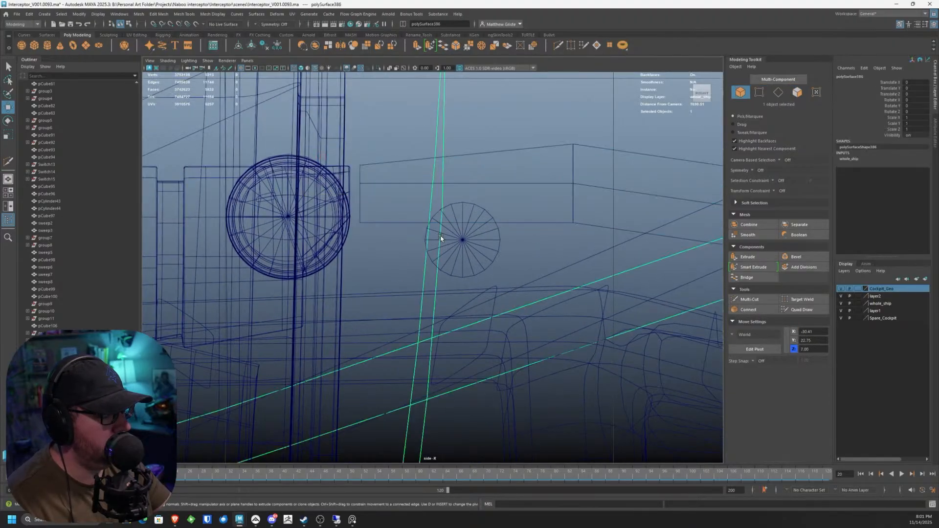
left_click(469, 238)
key("space")
key("space")
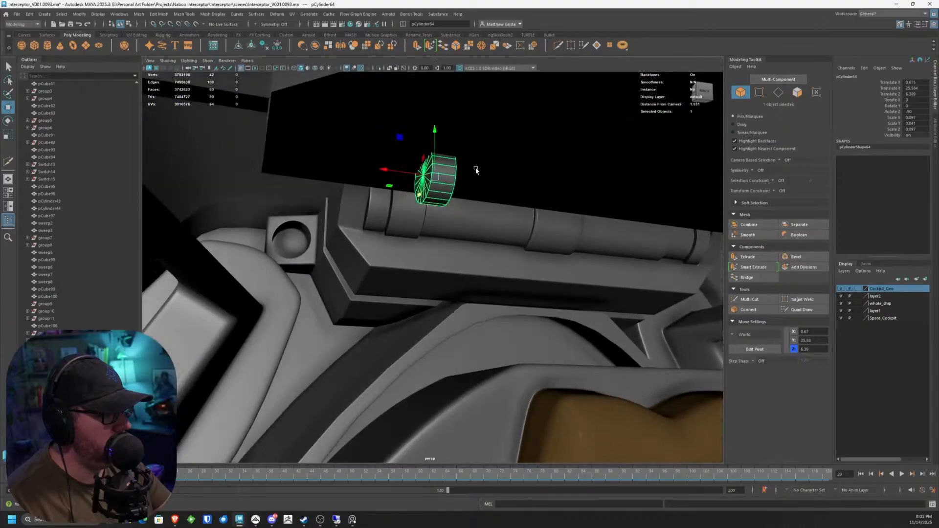
key("e")
key("r")
left_click_drag(384, 188, 386, 187)
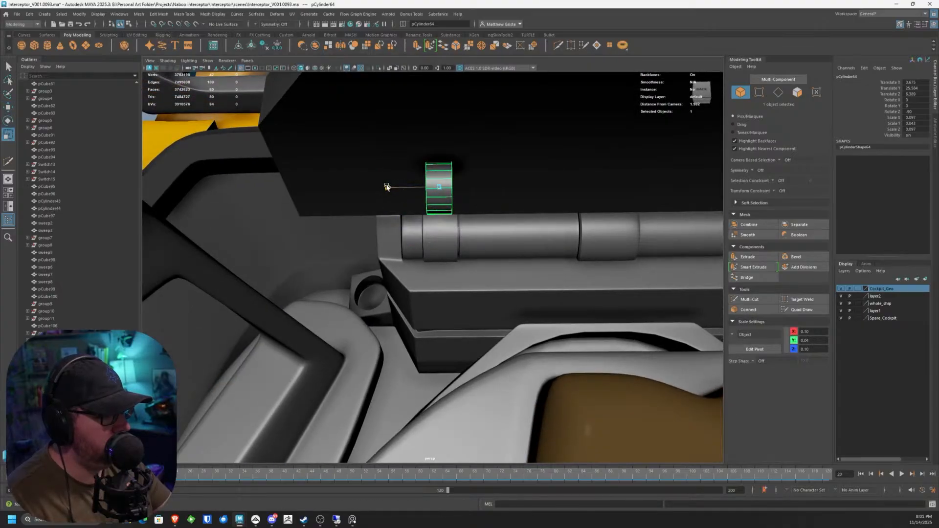
Step: Isolate the small cylinder and the larger collar cylinder in the perspective view
left_click(423, 225, "shift")
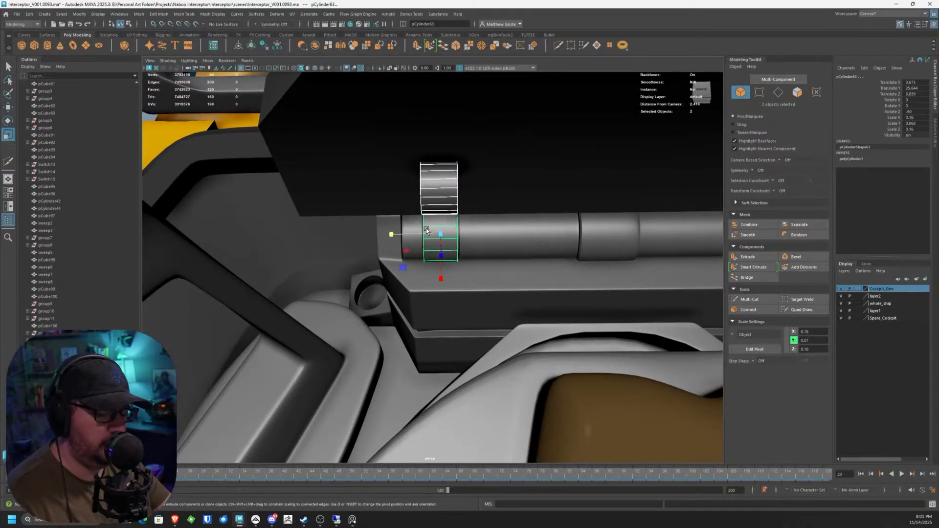
key("ctrl+1")
left_click_drag(424, 207, 424, 258, "alt")
Step: Extrude two adjacent side faces of the large cylinder about 0.097 toward the small one, narrowing the end
right_click_drag(418, 270, 418, 303)
left_click(413, 260)
left_click(412, 235, "shift")
left_click_drag(415, 237, 458, 252, "alt")
left_click(417, 47)
middle_click_drag(425, 258, 384, 239, "alt")
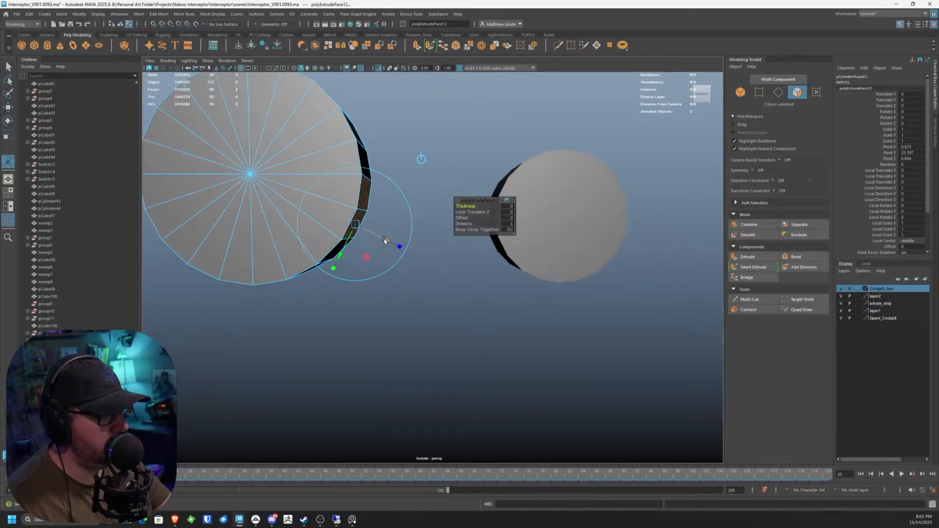
left_click_drag(383, 238, 433, 276)
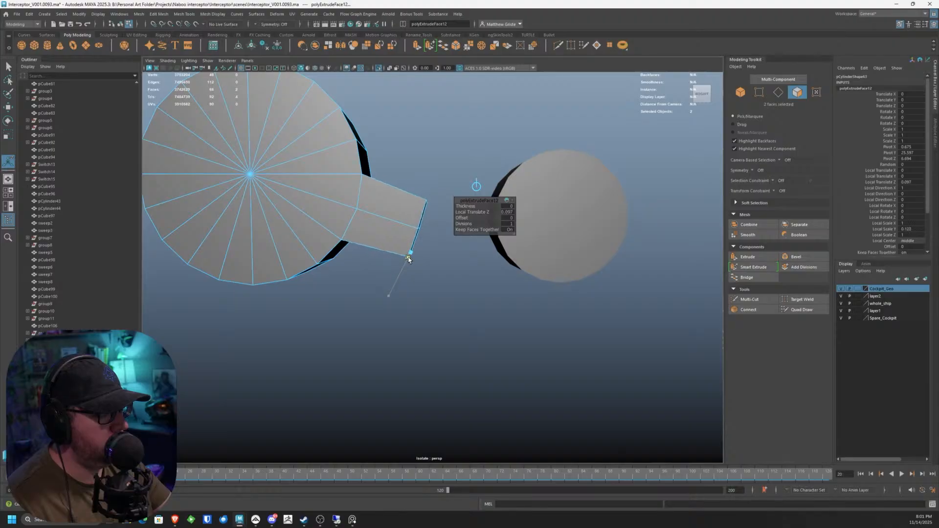
Step: Extrude the arm's two end faces about 0.08 further toward the small cylinder and raise them slightly to bend the arm level
key("ctrl+e")
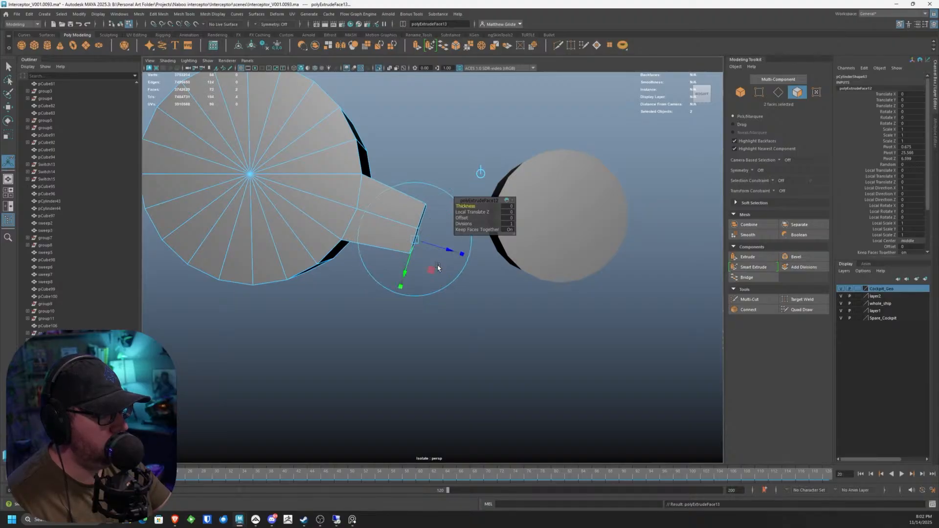
left_click_drag(448, 254, 477, 247)
key("e")
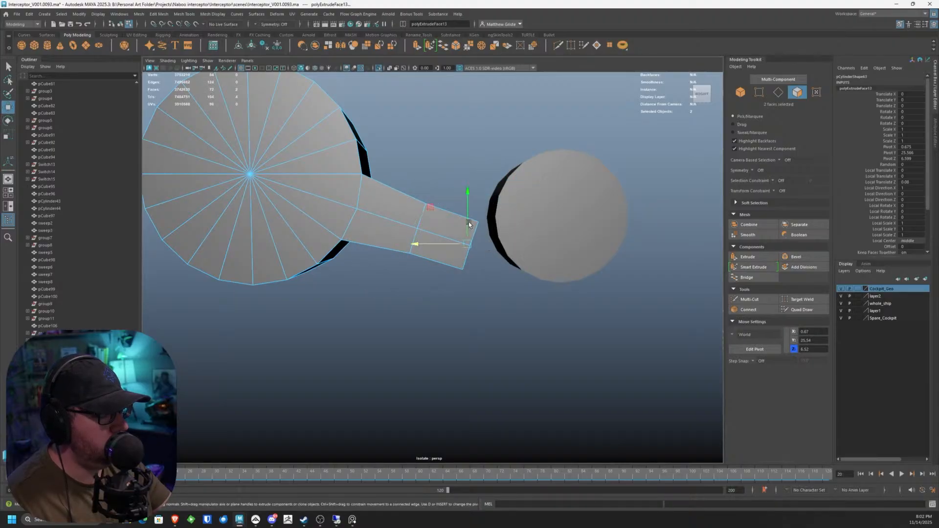
key("w")
left_click_drag(467, 206, 467, 188)
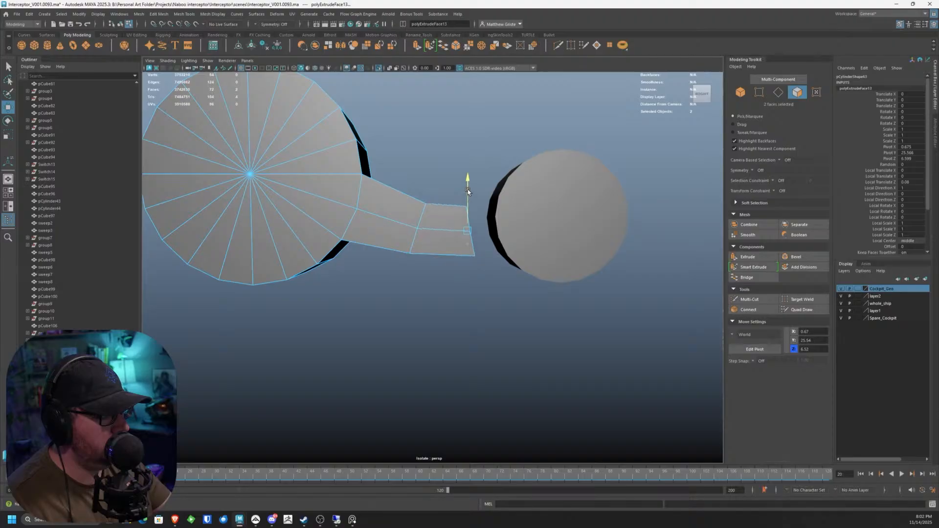
left_click_drag(411, 216, 475, 263, "alt")
scroll(446, 260, "up", 5)
scroll(418, 257, "down", 5)
left_click_drag(415, 259, 342, 225, "alt")
key("e")
key("r")
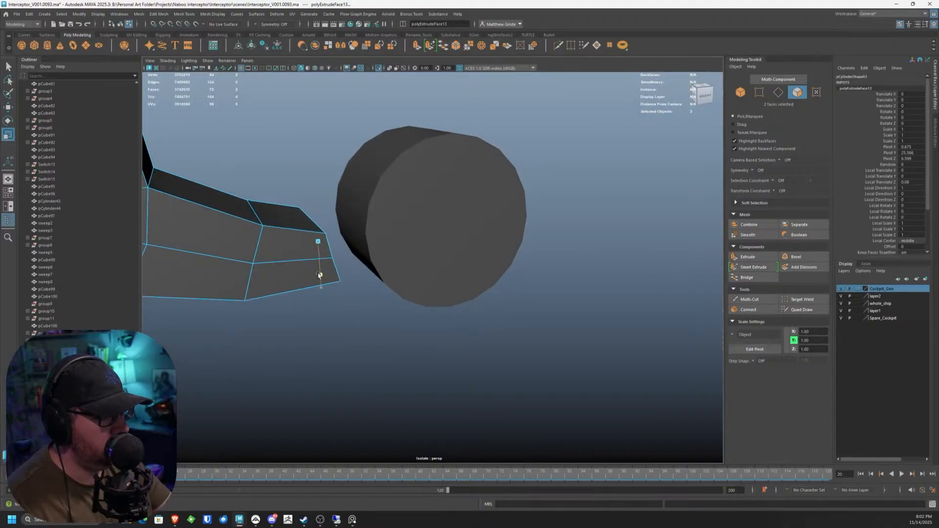
Step: Delete the two side faces of the small cylinder that face the arm's end
left_click(352, 235)
left_click(352, 235)
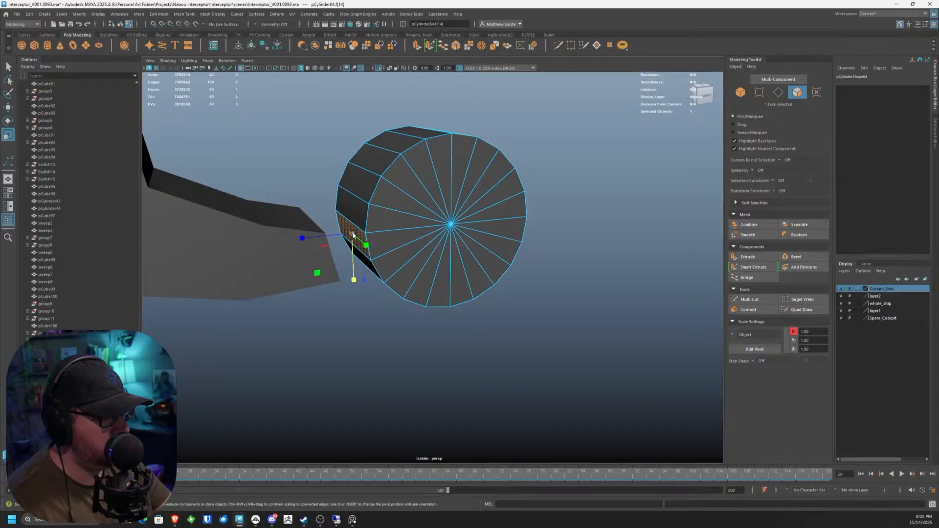
left_click_drag(353, 235, 365, 229, "alt")
left_click(367, 227, "shift")
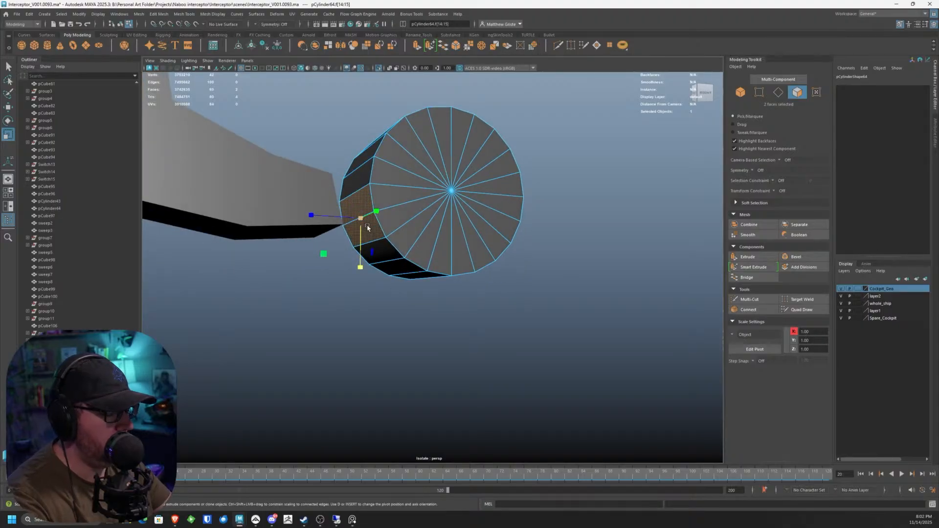
key("F8")
left_click(408, 195)
key("e")
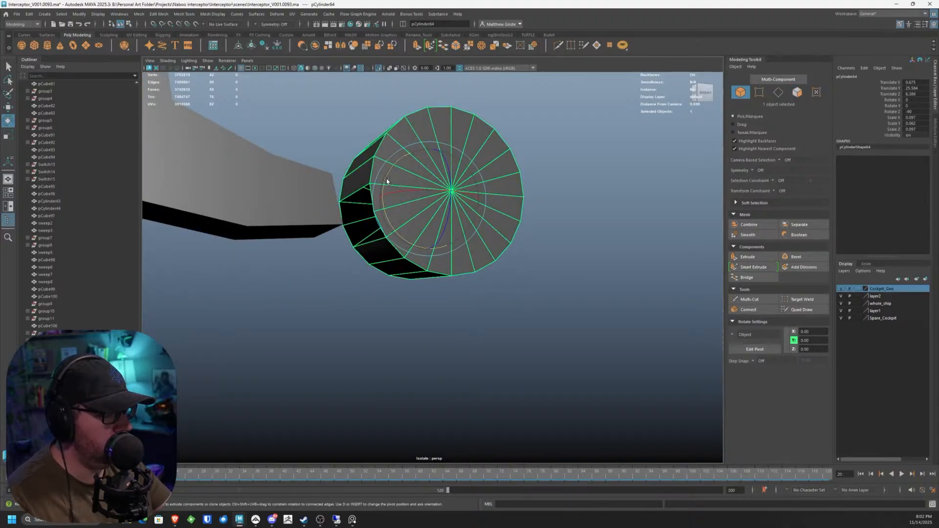
Step: Combine the large cylinder with its arm and the small cylinder into a single mesh
right_click_drag(352, 183, 350, 181)
left_click_drag(350, 183, 348, 214, "alt")
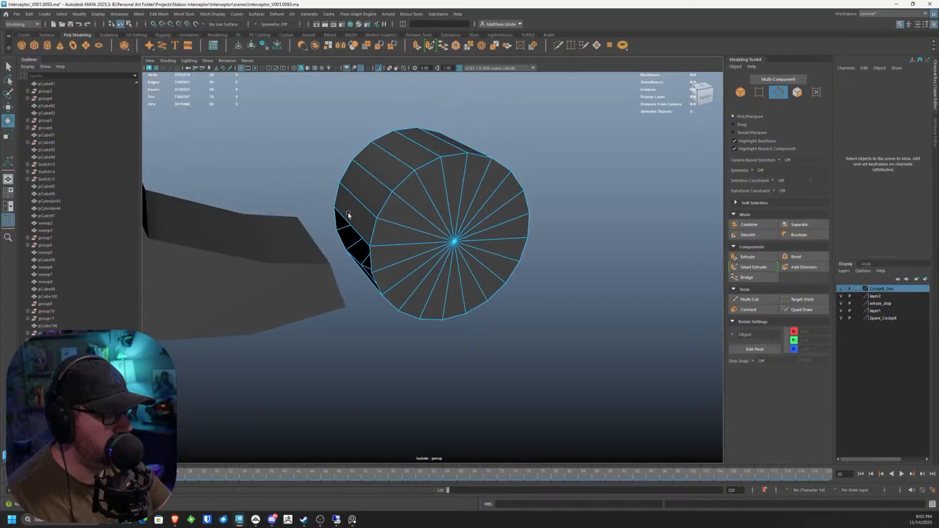
middle_click_drag(348, 214, 375, 216, "alt")
right_click_drag(375, 216, 404, 195)
left_click_drag(300, 207, 391, 252)
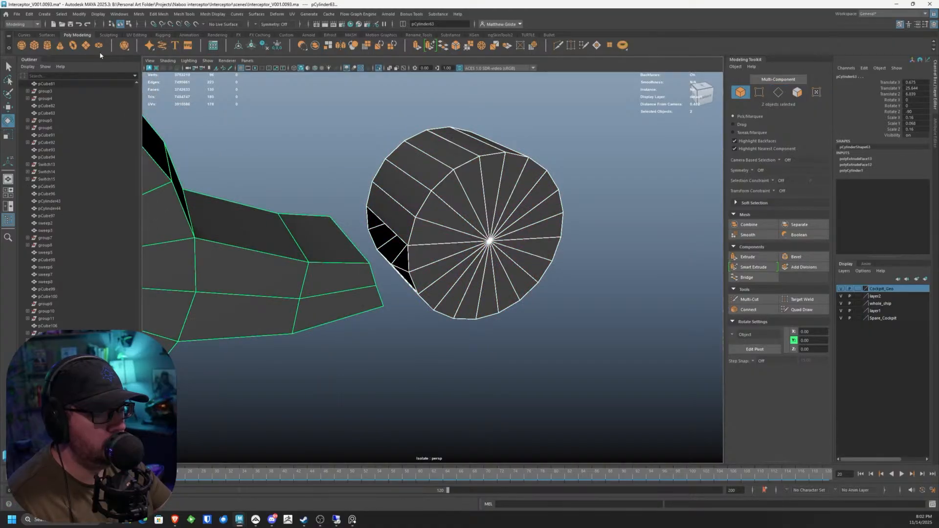
left_click(140, 14)
left_click(154, 43)
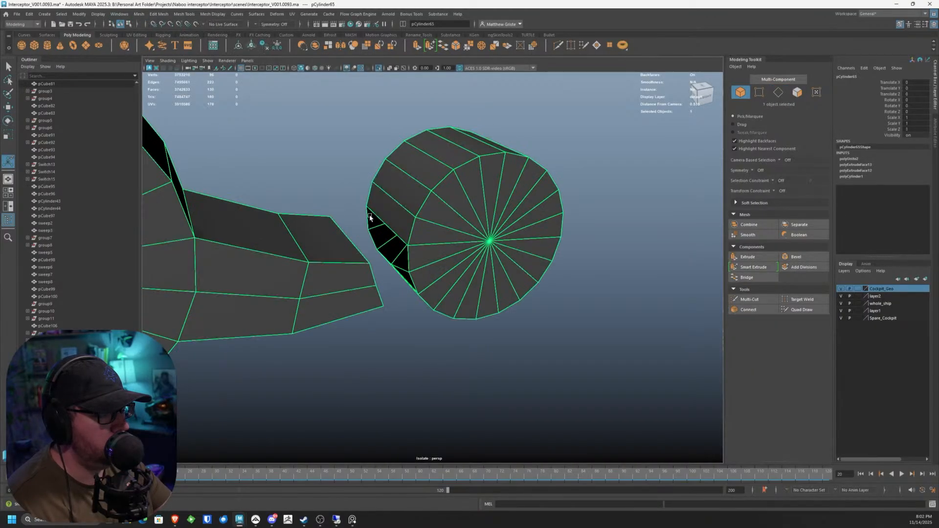
Step: Delete the two end faces of the arm to leave an open border facing the small cylinder's hole
right_click_drag(371, 218, 337, 215)
double_click(378, 220)
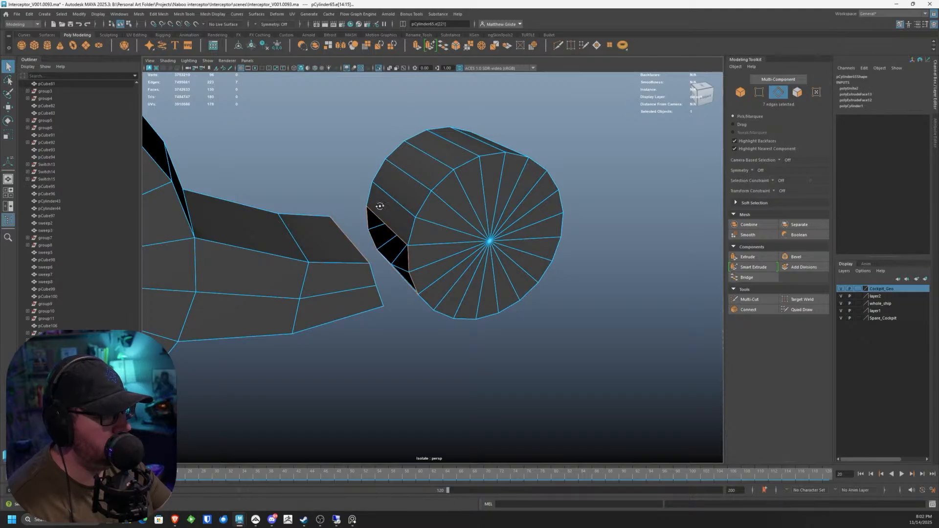
left_click_drag(380, 206, 312, 240, "alt")
key("F11")
left_click(318, 246)
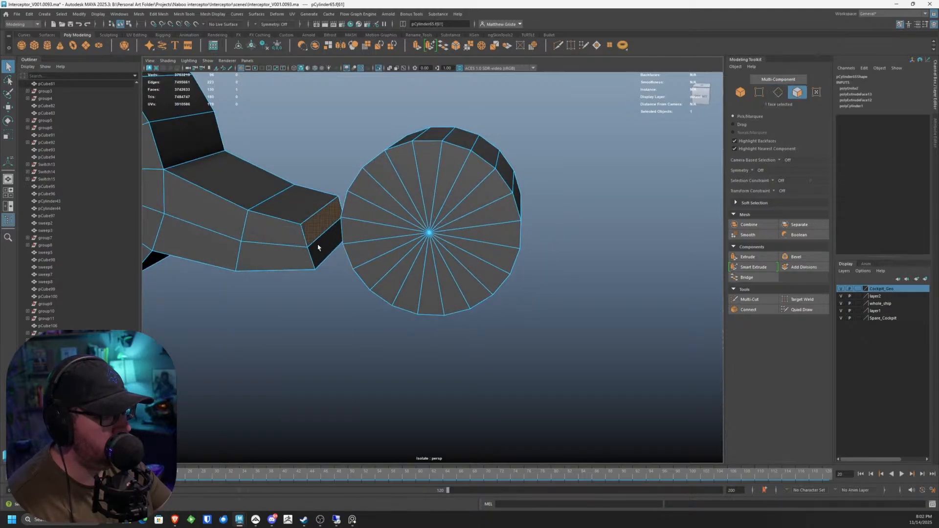
key("Delete")
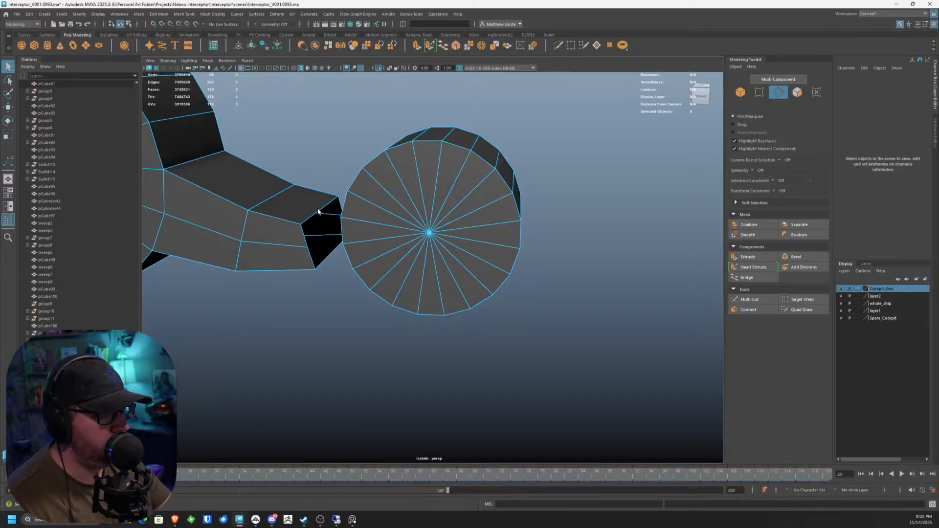
Step: Bridge the open border edges of the arm and the small cylinder to join them
double_click(318, 211)
left_click_drag(318, 212, 398, 209, "alt")
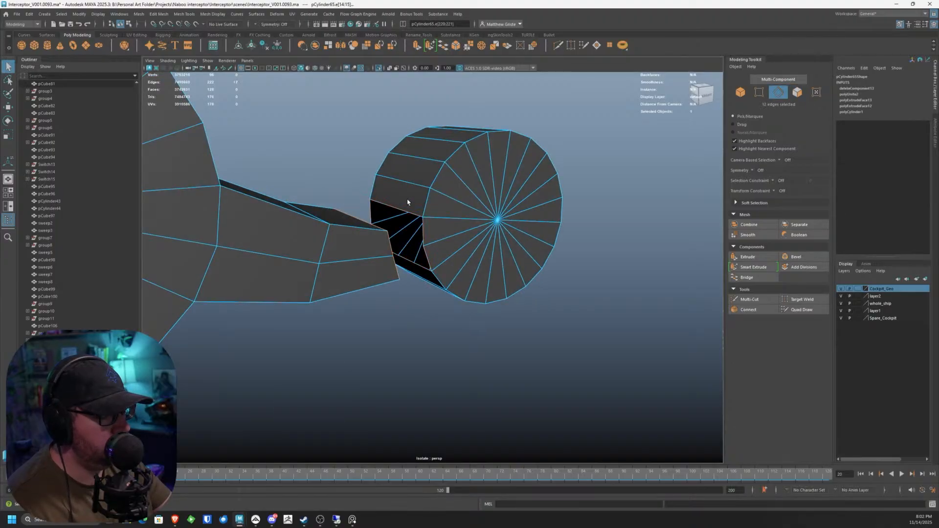
left_click(444, 45)
left_click_drag(420, 220, 384, 217, "alt")
Step: Return the bracket to object mode and turn off its isolation to bring back the whole cockpit scene
key("F8")
scroll(427, 208, "down", 3)
left_click(207, 60)
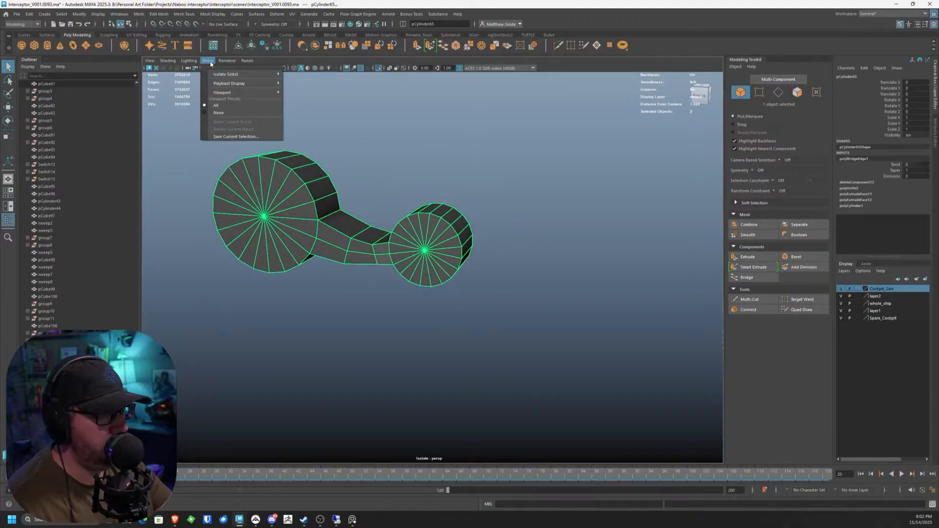
left_click(207, 60)
left_click(207, 60)
mouse_move(234, 74)
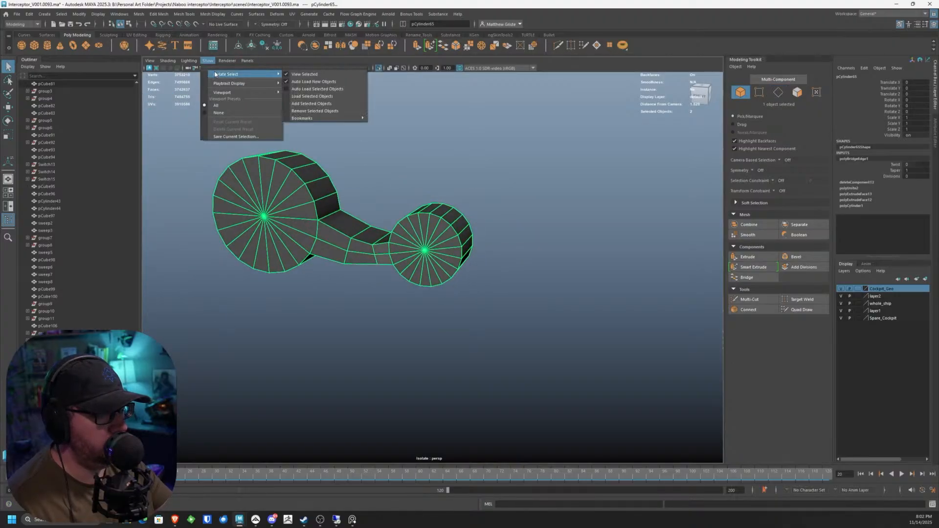
left_click(313, 74)
left_click_drag(318, 101, 371, 210, "alt")
scroll(371, 210, "down", 3)
Step: Place the bracket's pivot at the centre of its large cylinder in the side view
key("space")
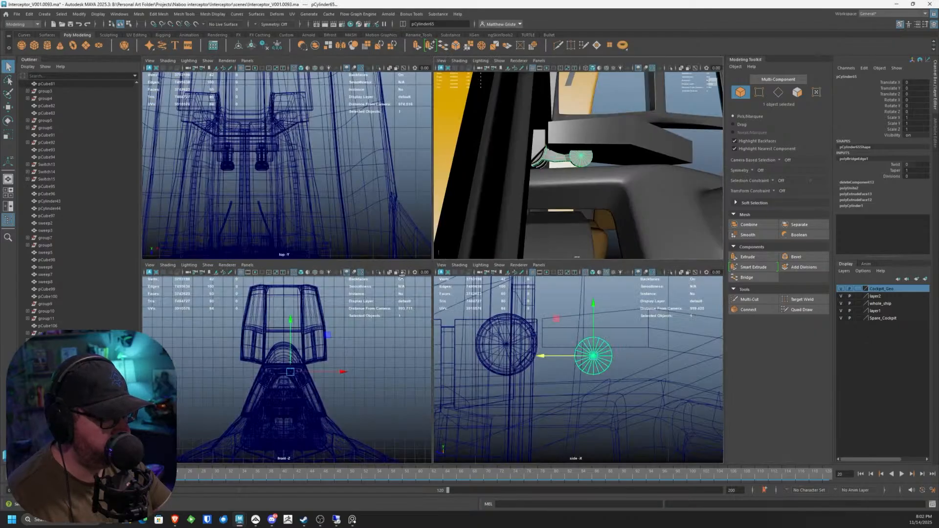
key("space")
scroll(479, 366, "down", 3)
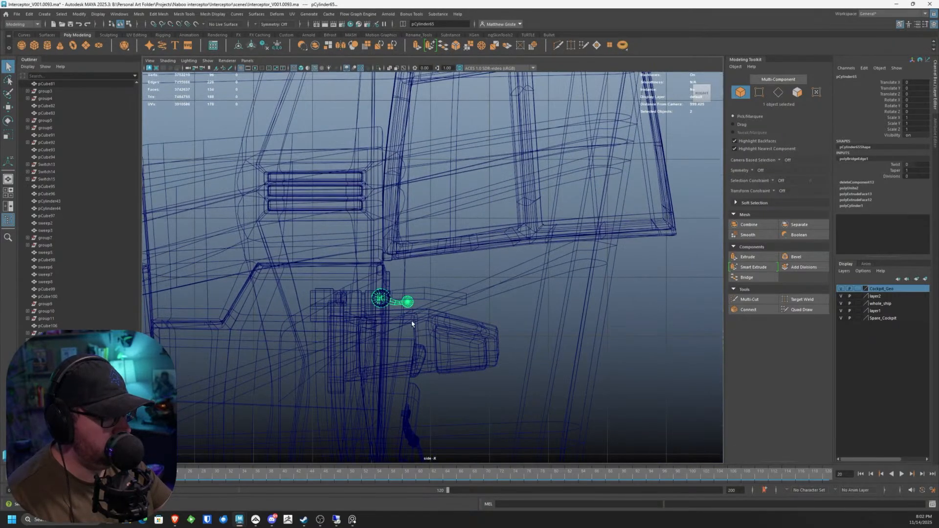
key("w")
scroll(378, 289, "up", 5)
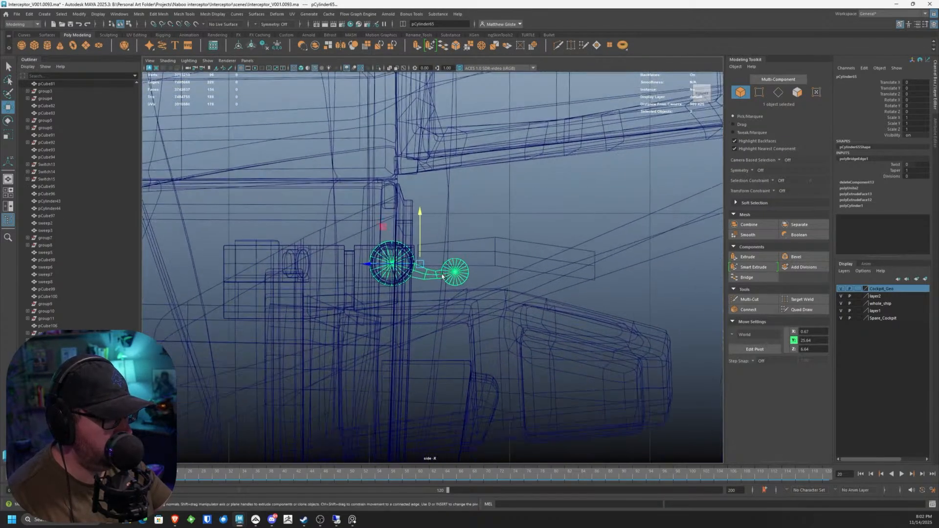
key("d")
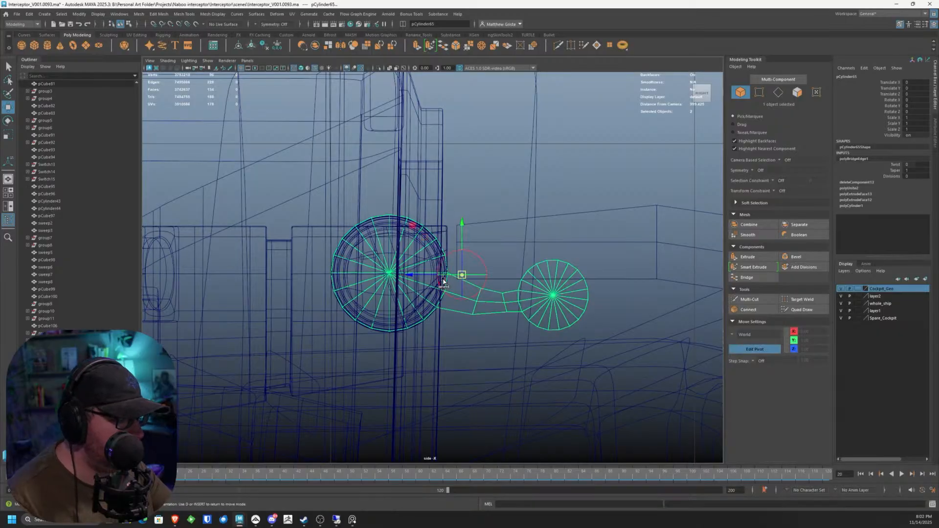
scroll(417, 278, "up", 4)
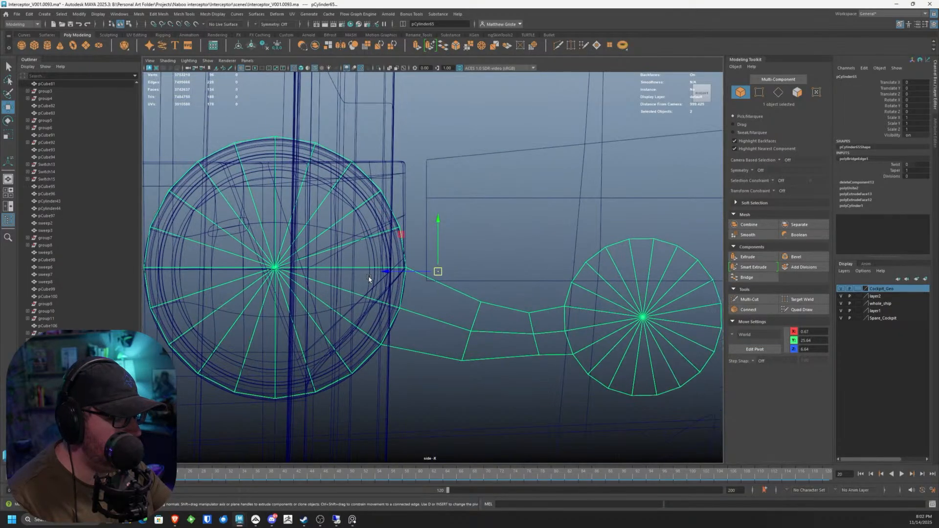
key("d")
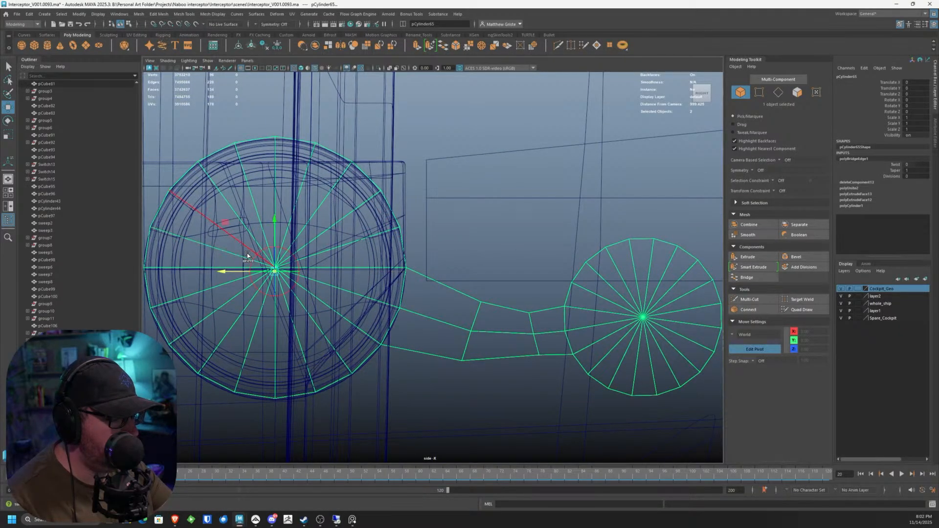
scroll(248, 253, "down", 8)
Step: Try swinging the bracket upward about its large cylinder, and undo the rotation
key("e")
scroll(457, 256, "up", 3)
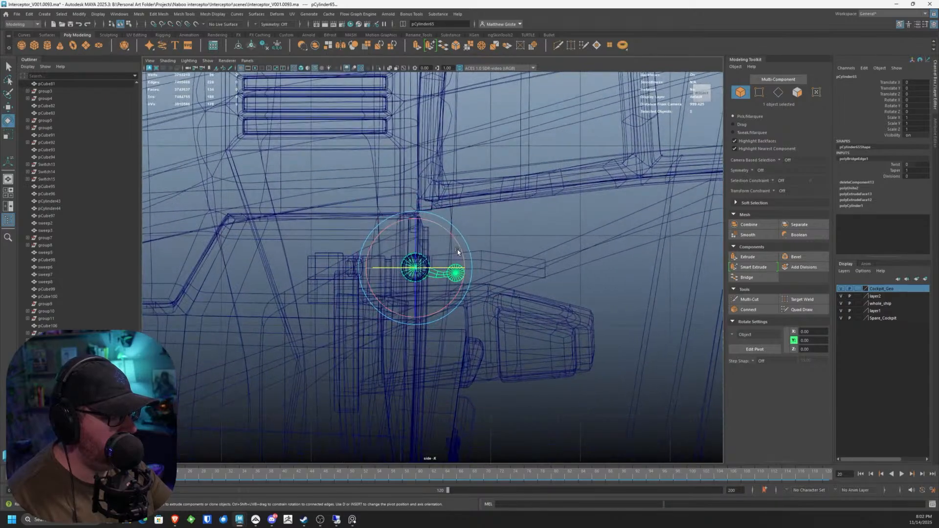
left_click_drag(457, 250, 437, 215)
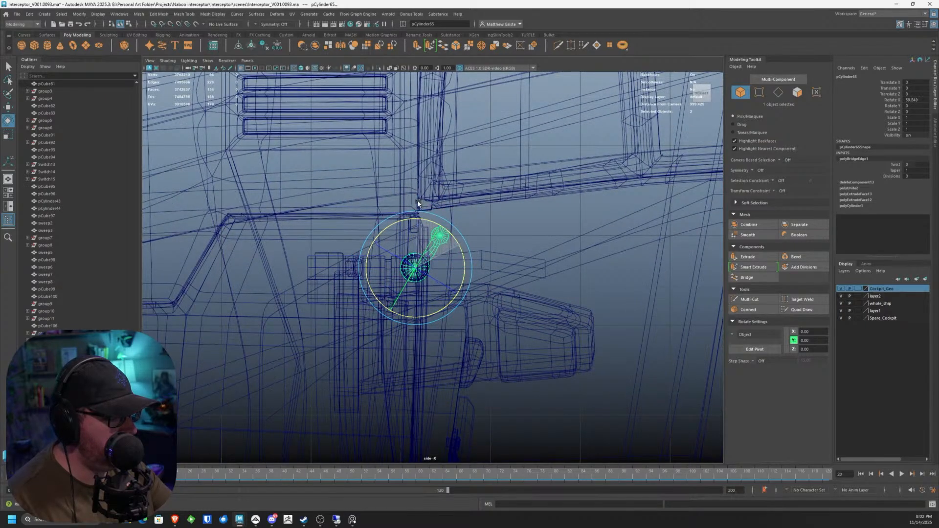
key("ctrl+z")
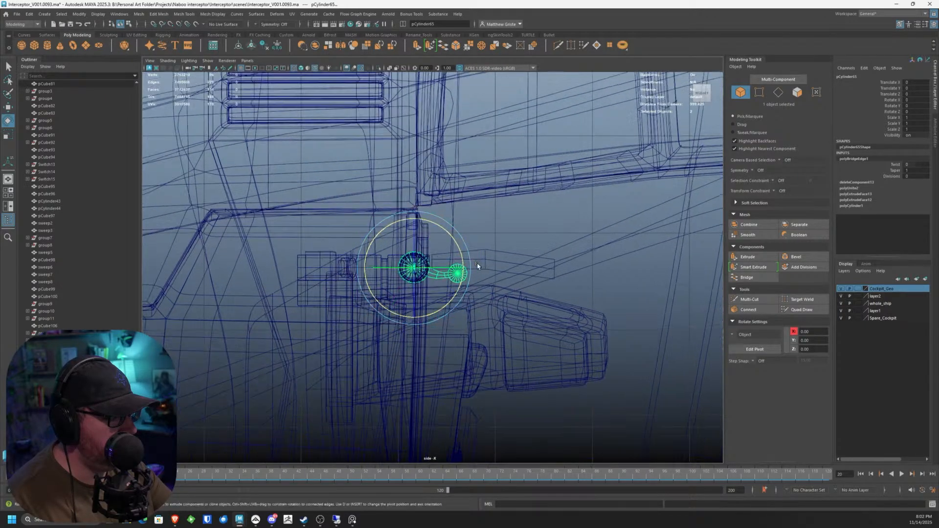
Step: Cut a vertical edge loop across the flat panel in line with the small cylinder's centre
scroll(467, 264, "up", 5)
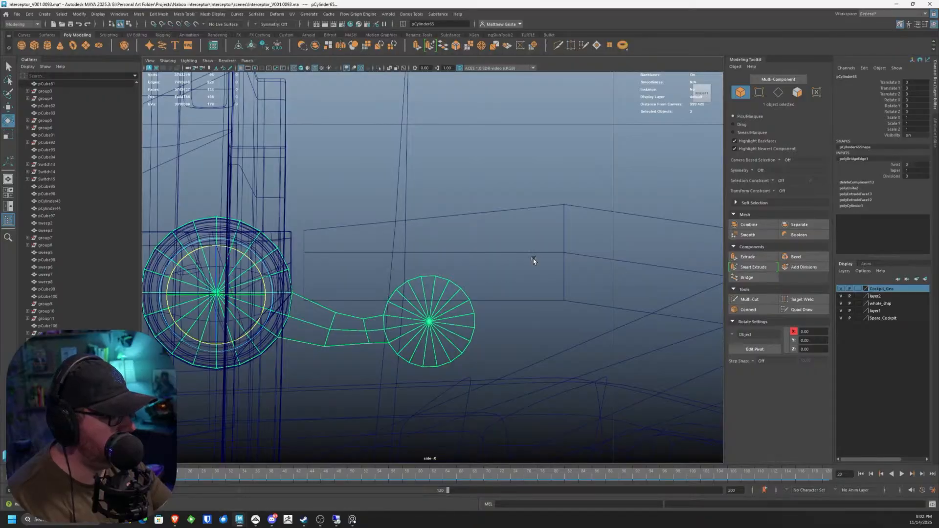
left_click(534, 261)
left_click(738, 303)
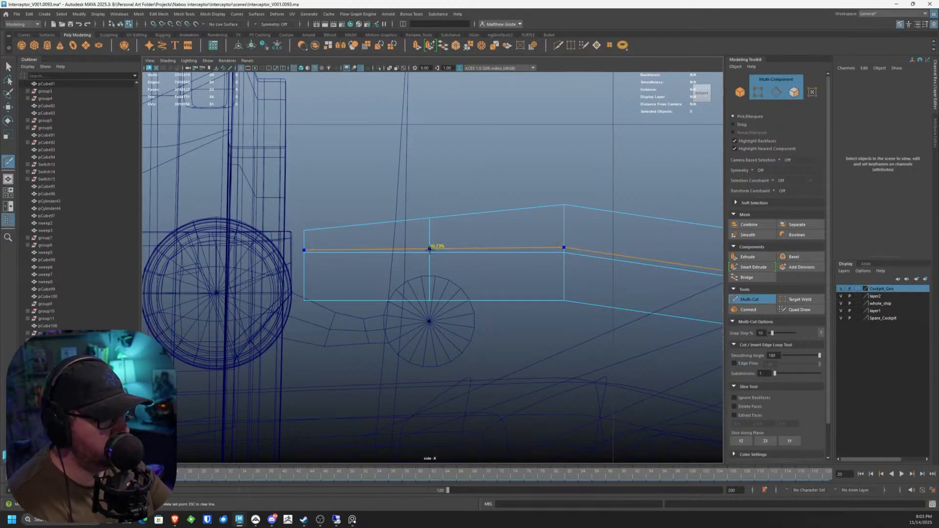
left_click(429, 248, "ctrl")
scroll(450, 284, "down", 10)
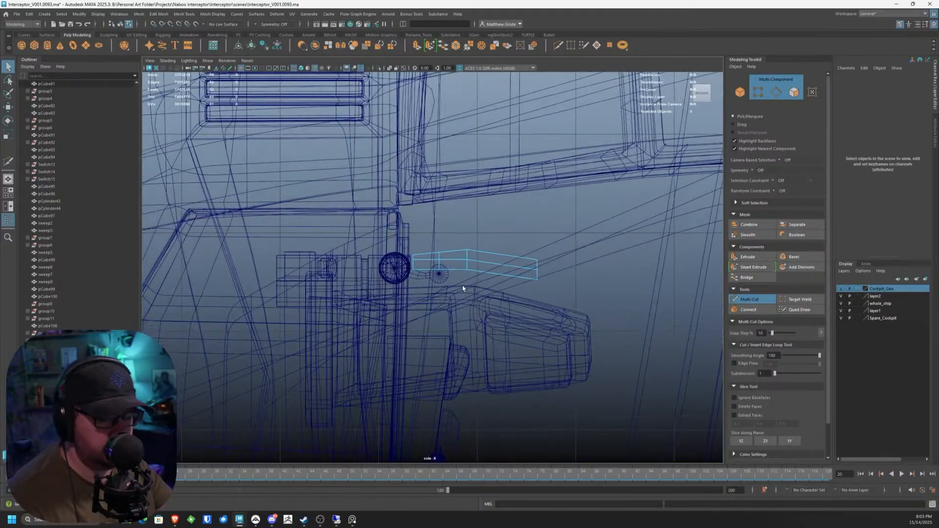
key("q")
scroll(442, 260, "up", 4)
Step: Move the lower vertices of the panel's new edge loop down to the centre of the small cylinder
right_click_drag(445, 259, 475, 241)
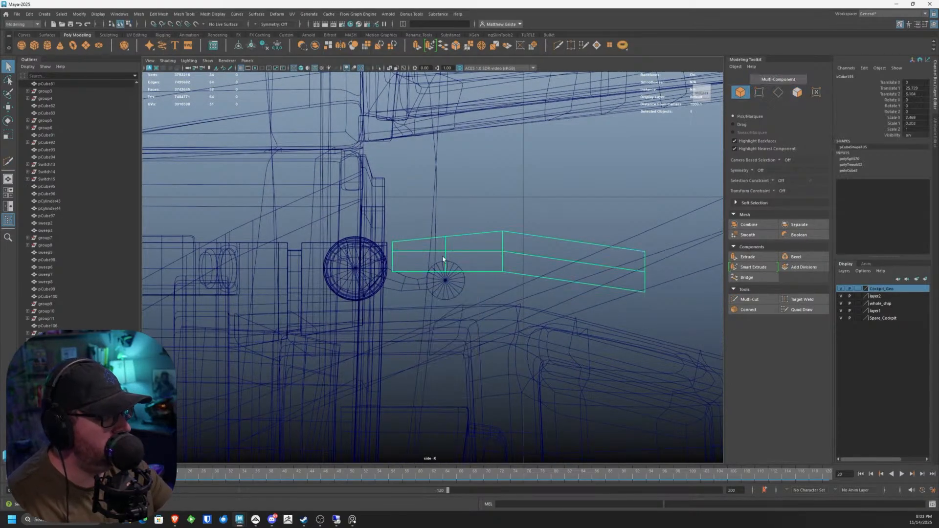
scroll(443, 259, "up", 8)
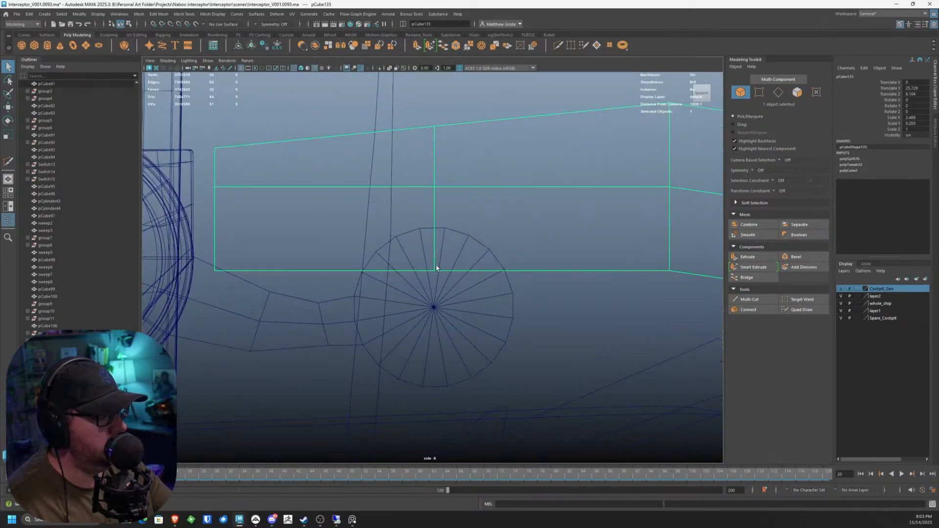
right_click_drag(436, 267, 415, 263)
left_click_drag(418, 262, 432, 286)
key("w")
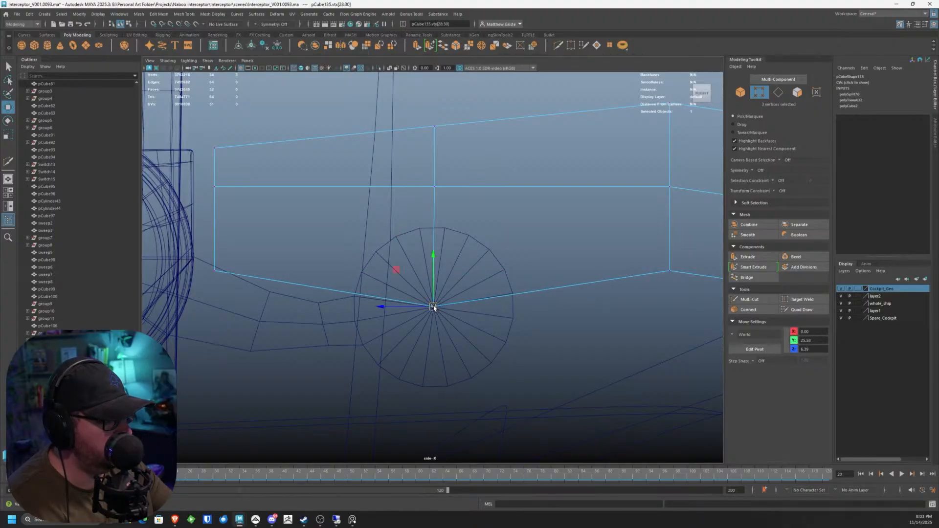
scroll(434, 307, "down", 8)
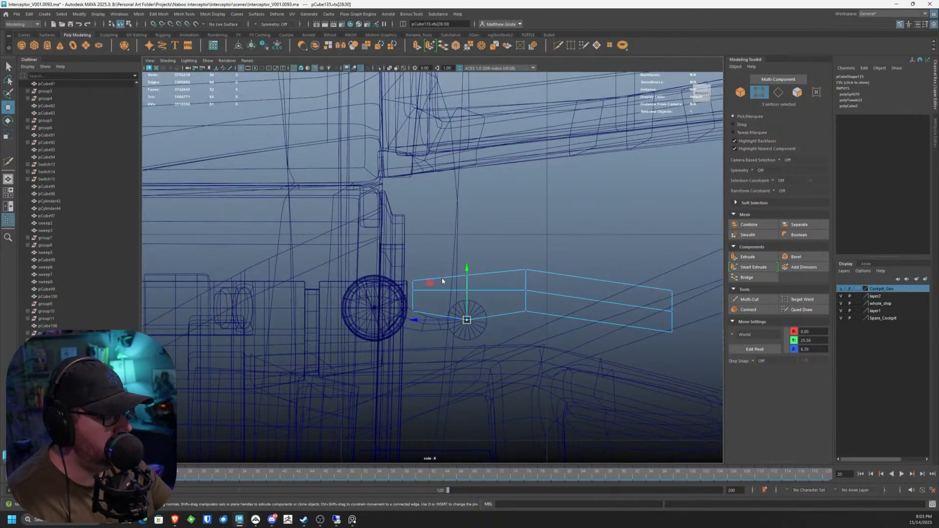
Step: Rotate the hinge bracket about 60 degrees in X so its small cylinder swings upward
key("F8")
left_click(412, 318)
key("e")
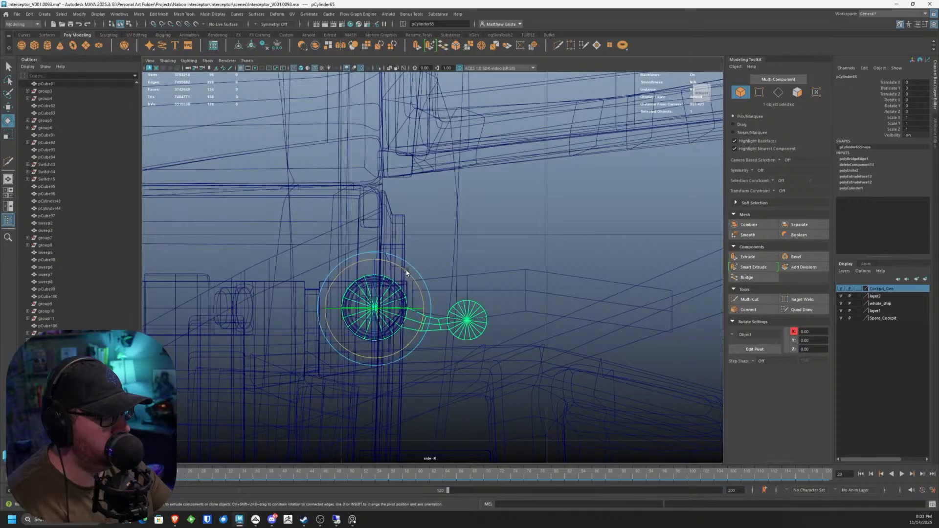
left_click_drag(406, 270, 334, 200)
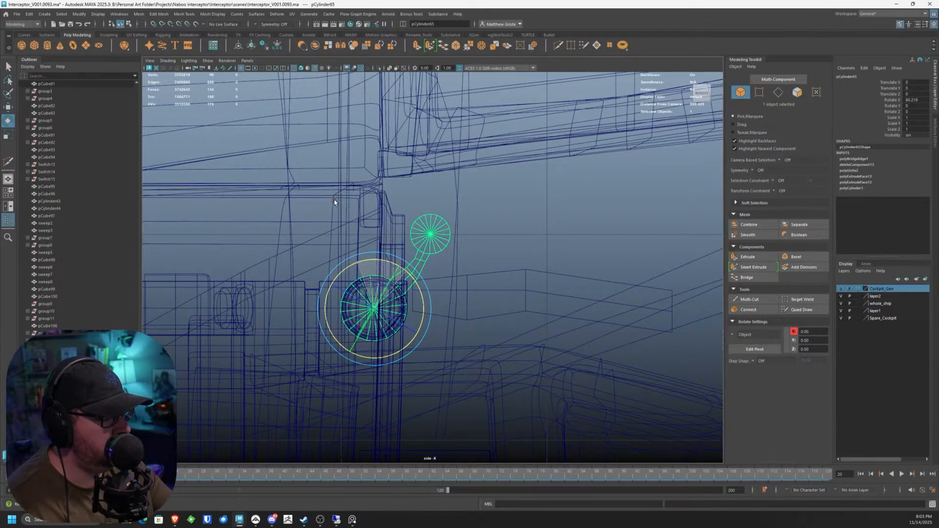
Step: Rotate the flat panel about 89 degrees in X so it stands nearly upright
left_click(471, 290)
left_click_drag(467, 273, 395, 224)
key("w")
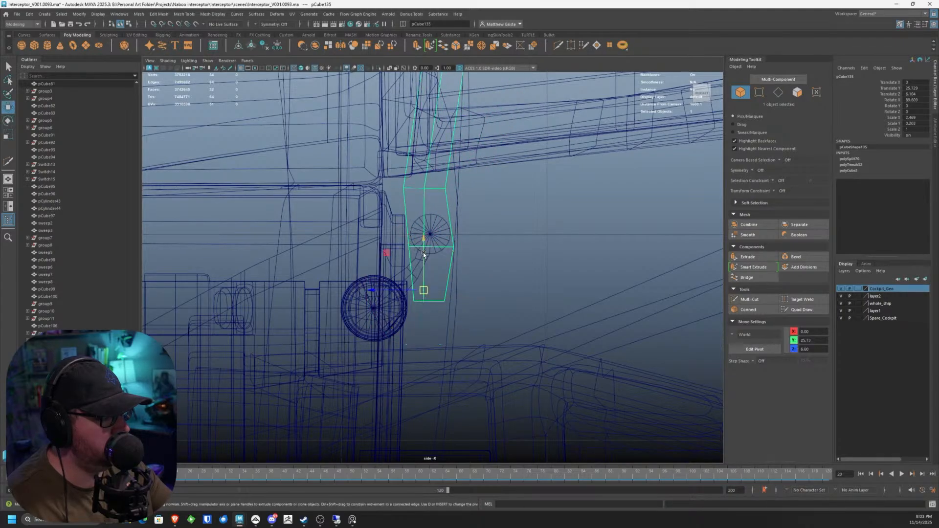
Step: Shift the upright flat panel so its edge loop meets the small cylinder's centre and tilt it slightly past vertical
left_click_drag(424, 290, 402, 280)
scroll(418, 275, "up", 2)
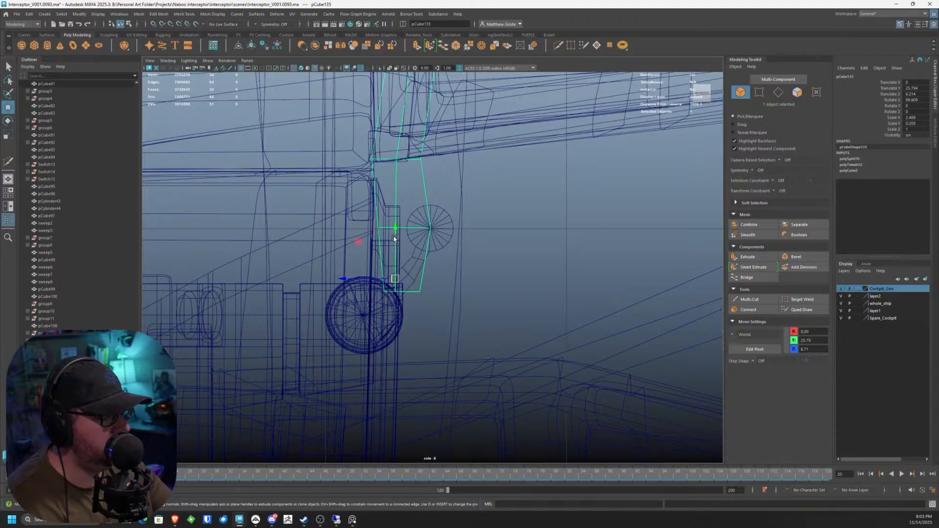
left_click_drag(355, 276, 370, 279)
key("e")
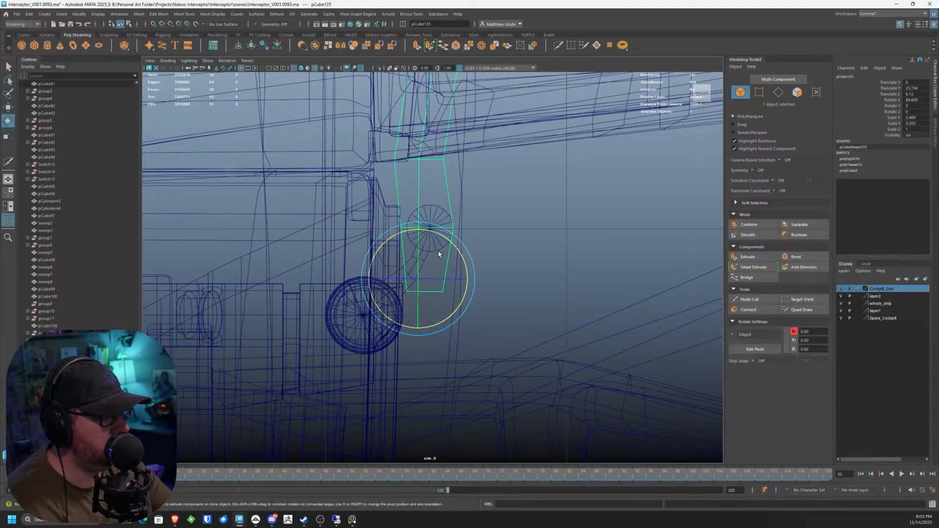
left_click_drag(439, 253, 447, 242)
key("w")
left_click_drag(384, 280, 387, 281)
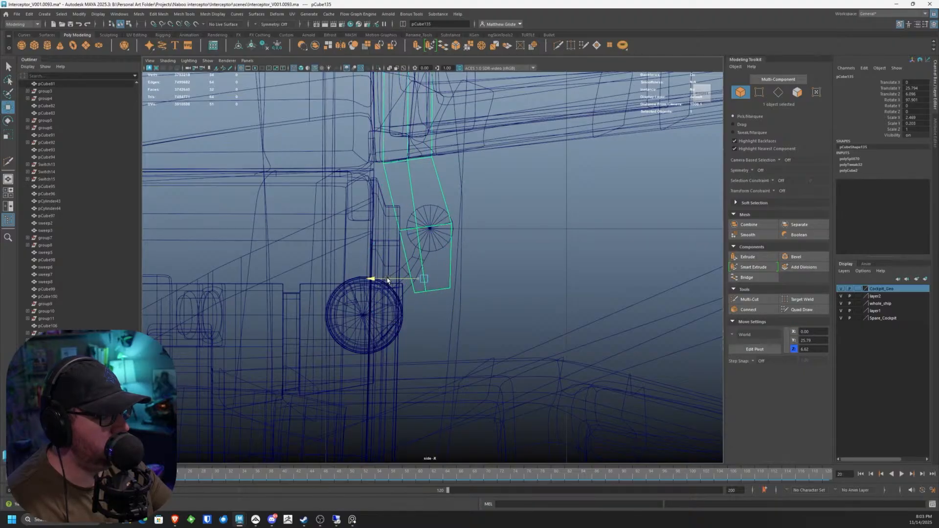
scroll(413, 280, "up", 1)
Step: Rotate the hinge bracket to about 49 degrees in X
left_click(409, 289)
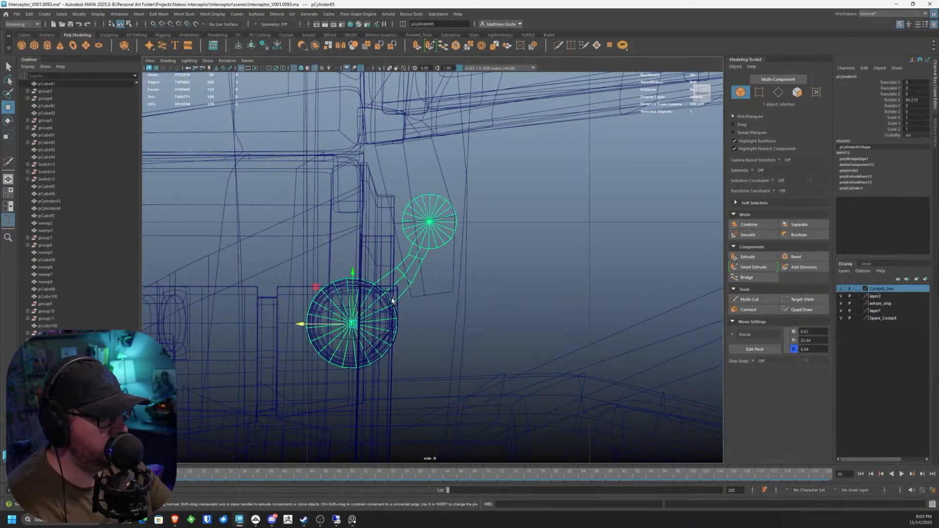
key("e")
left_click_drag(393, 299, 400, 301)
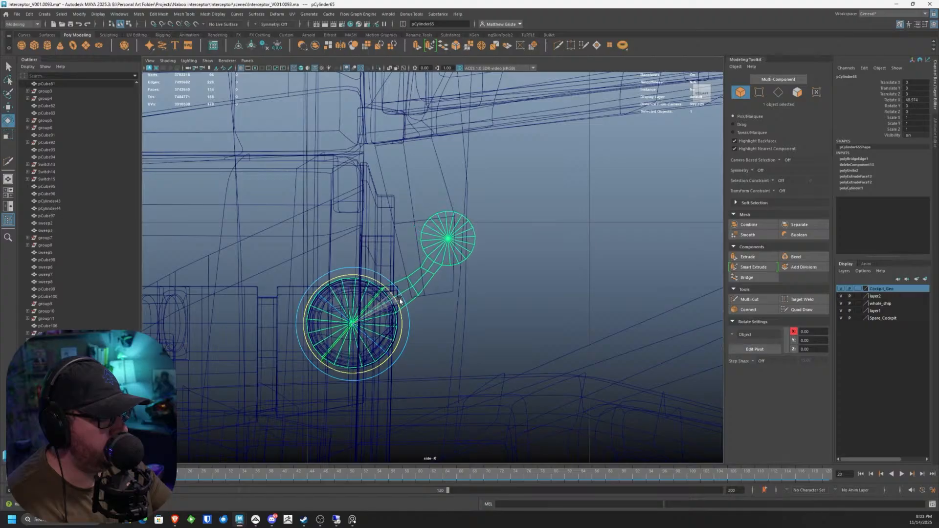
Step: Move the bracket's small cylinder vertices upward and nudge the connecting arm's middle vertices up to smooth the bend
scroll(443, 294, "up", 2)
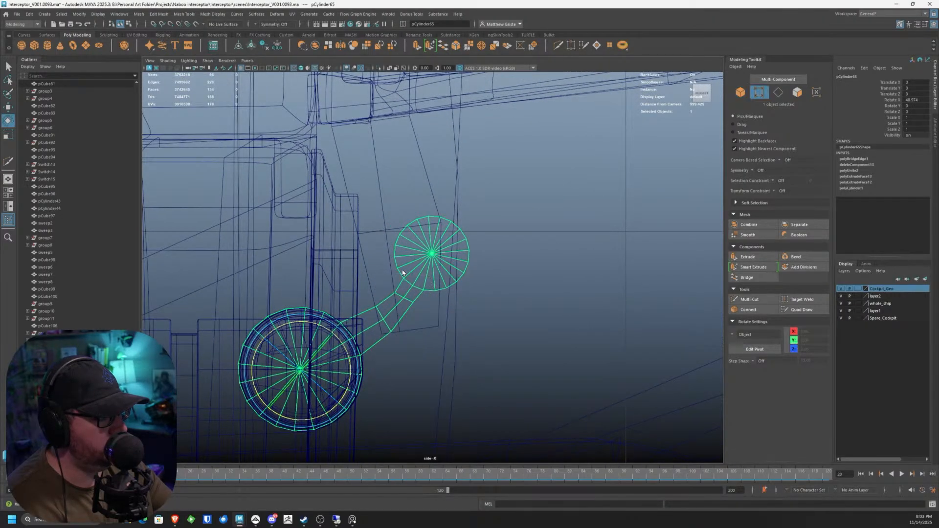
key("F9")
left_click_drag(386, 286, 374, 310)
scroll(395, 307, "up", 4)
key("w")
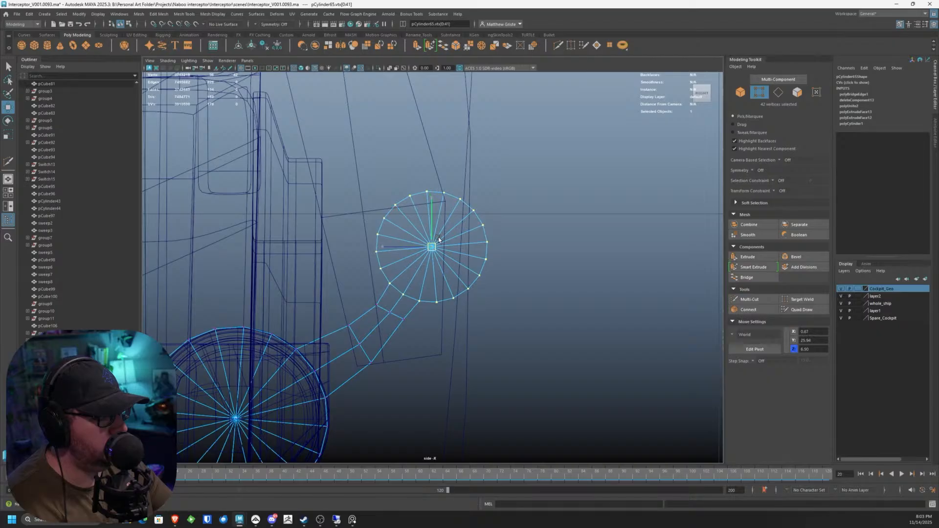
left_click_drag(430, 245, 450, 198)
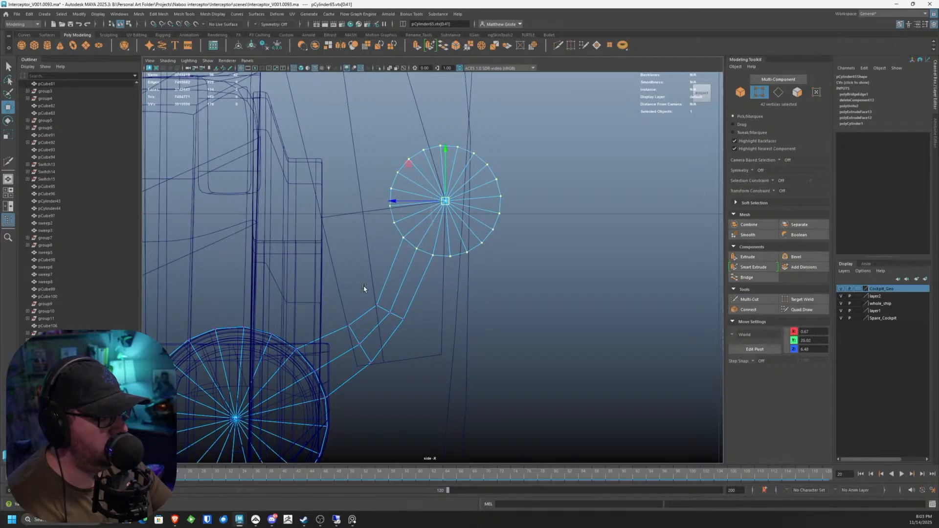
left_click_drag(372, 279, 416, 308)
scroll(396, 291, "down", 5)
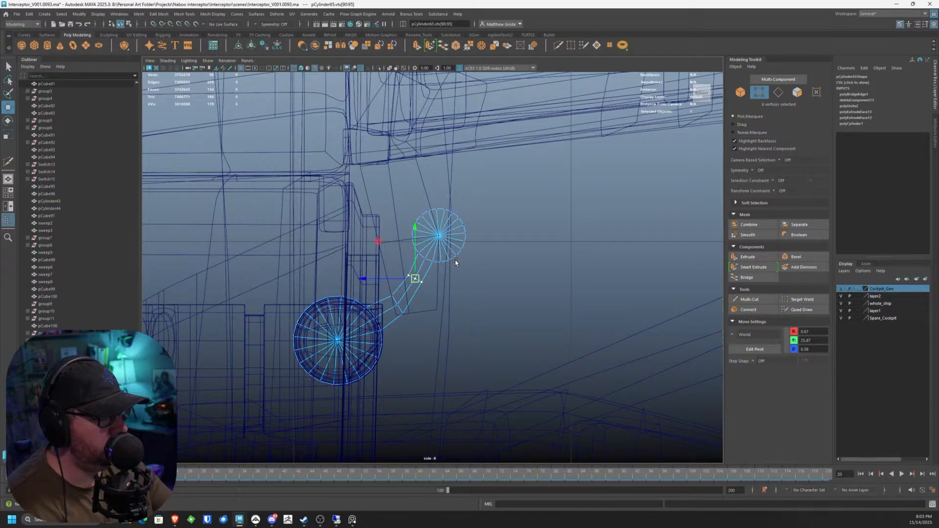
scroll(455, 262, "up", 1)
middle_click_drag(455, 262, 446, 285, "alt")
right_click_drag(434, 262, 467, 251)
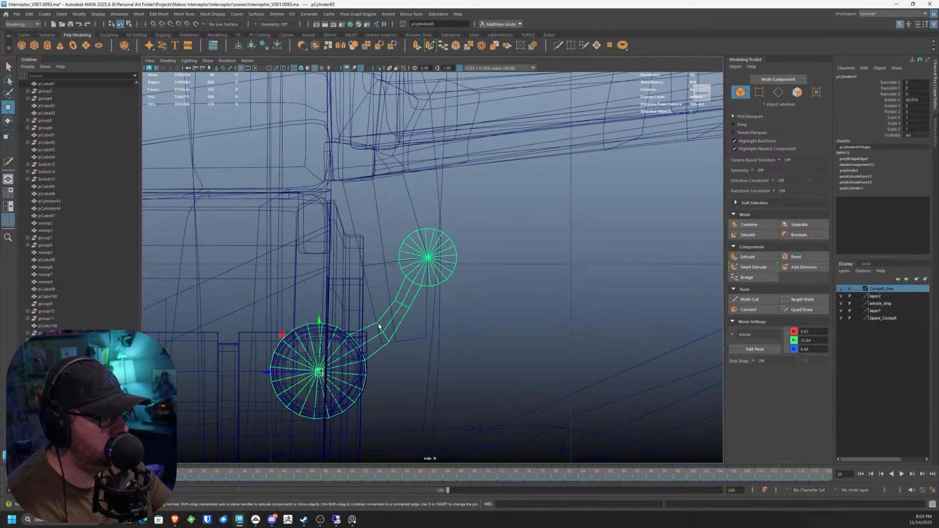
Step: Rotate the hinge bracket down to about 12.6 degrees in X and fold the flat panel down to nearly horizontal
key("e")
left_click_drag(350, 332, 372, 354)
left_click(418, 258)
left_click_drag(419, 260, 429, 360)
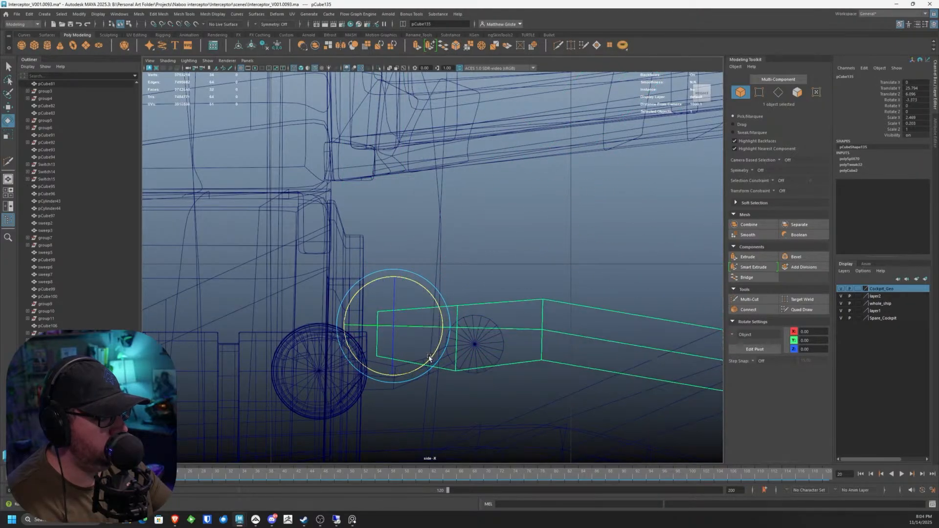
Step: Move the flat panel so its edge loop's lower end meets the small cylinder's centre, and tilt it to about 4 degrees in X
key("w")
left_click_drag(393, 326, 415, 298)
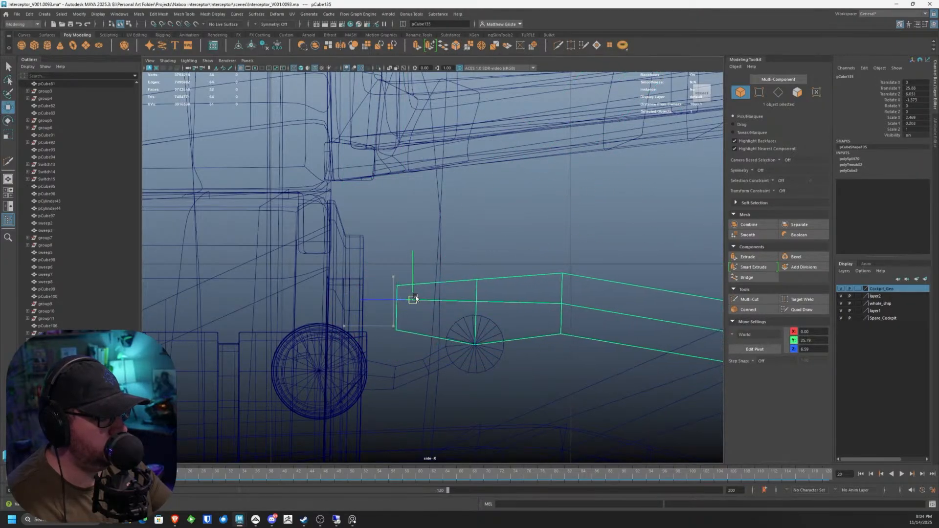
key("e")
left_click_drag(445, 261, 439, 259)
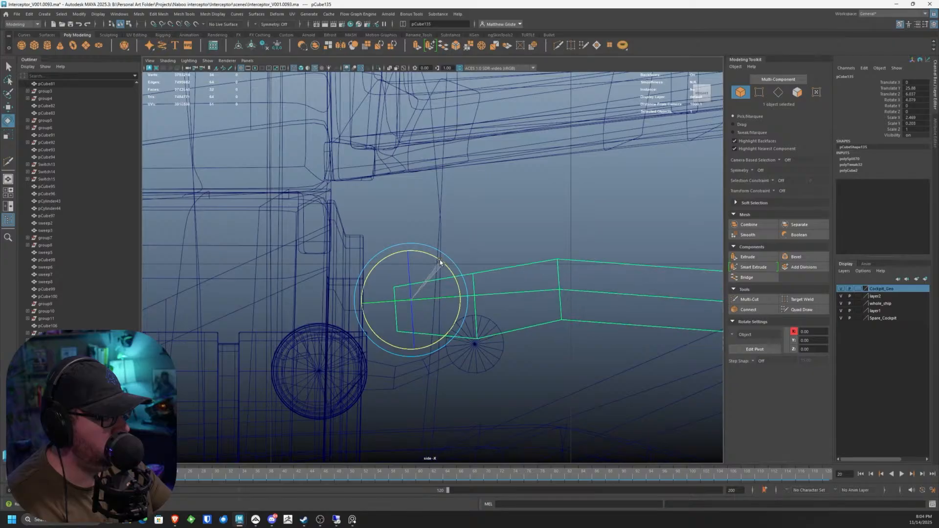
Step: Tilt the flat panel to about -10.6 degrees in X in the perspective view and inspect its fit inside the cockpit
left_click_drag(718, 352, 573, 194, "alt")
key("space")
key("space")
key("f")
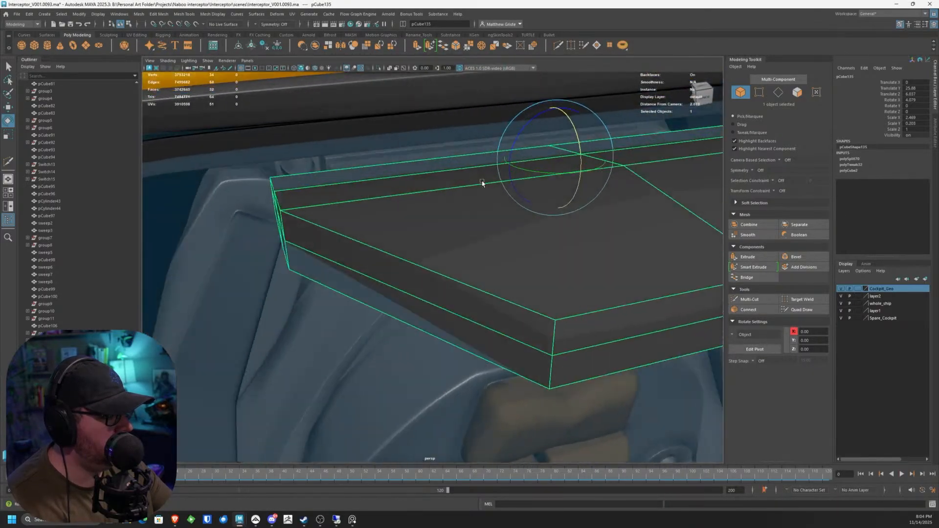
left_click_drag(539, 162, 540, 176)
scroll(540, 176, "down", 4)
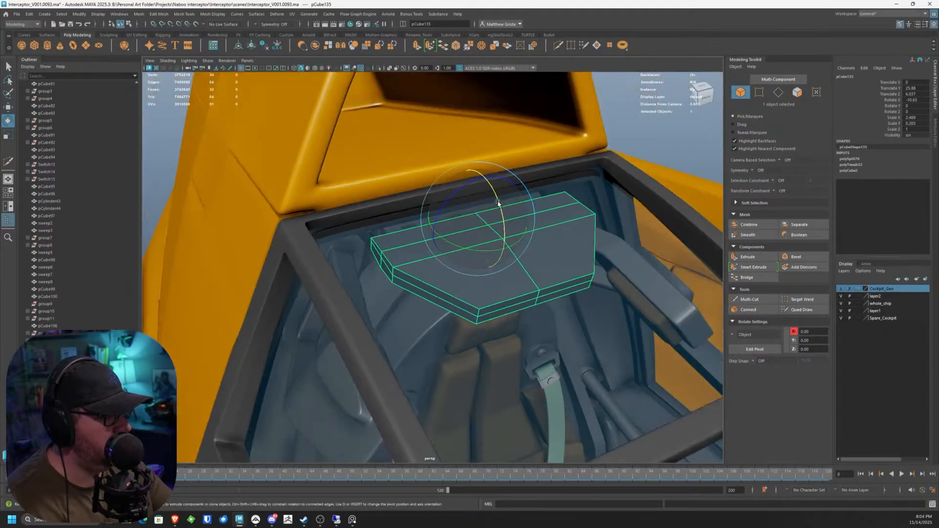
left_click_drag(431, 205, 512, 165, "alt")
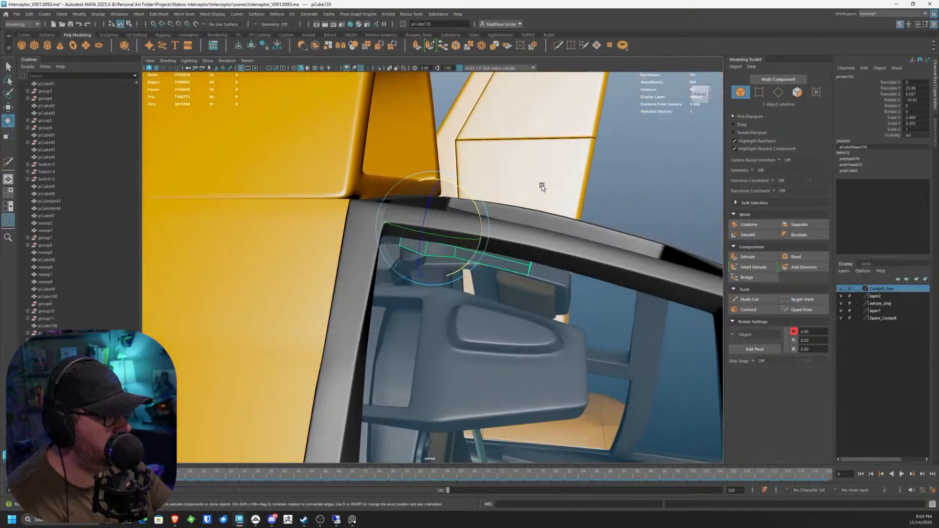
left_click(542, 186)
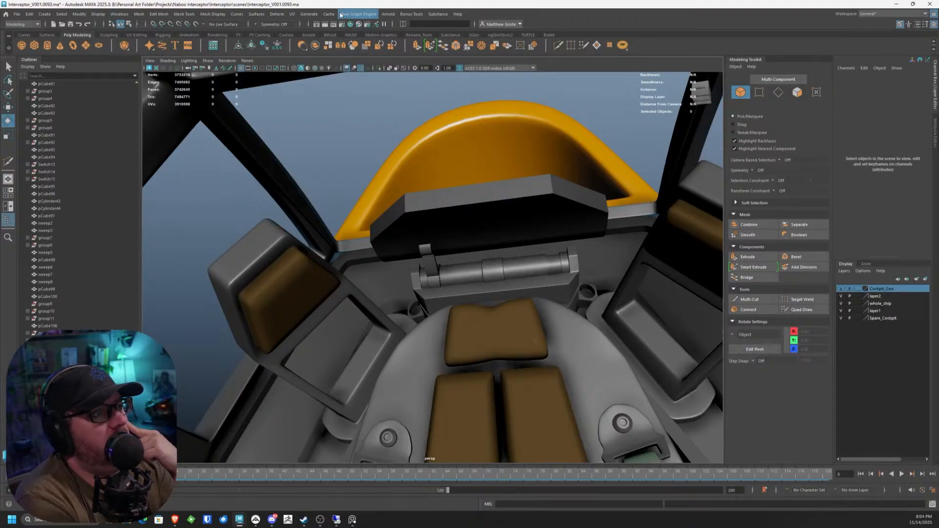
Step: Duplicate the hinge bracket and move the copy along X to the opposite end of the hinge tube
scroll(451, 269, "up", 5)
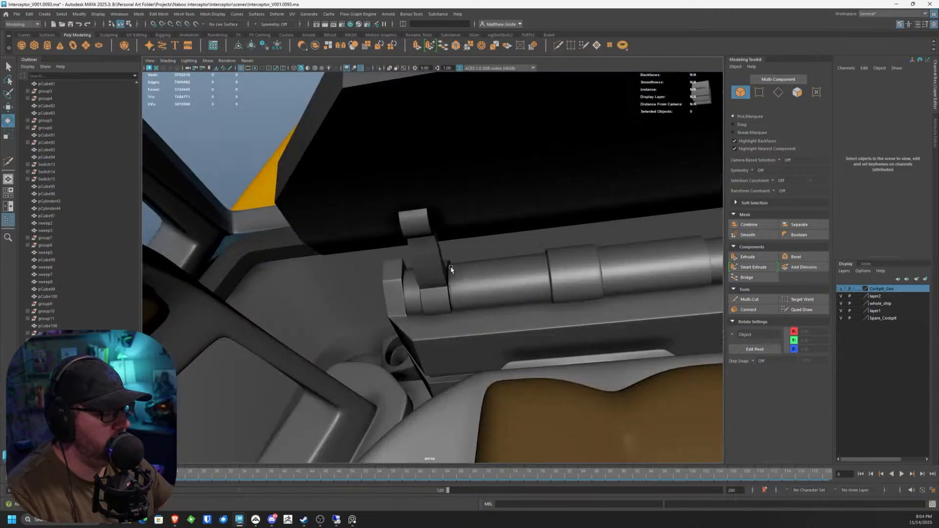
left_click(446, 274)
scroll(489, 272, "down", 4)
scroll(461, 272, "up", 4)
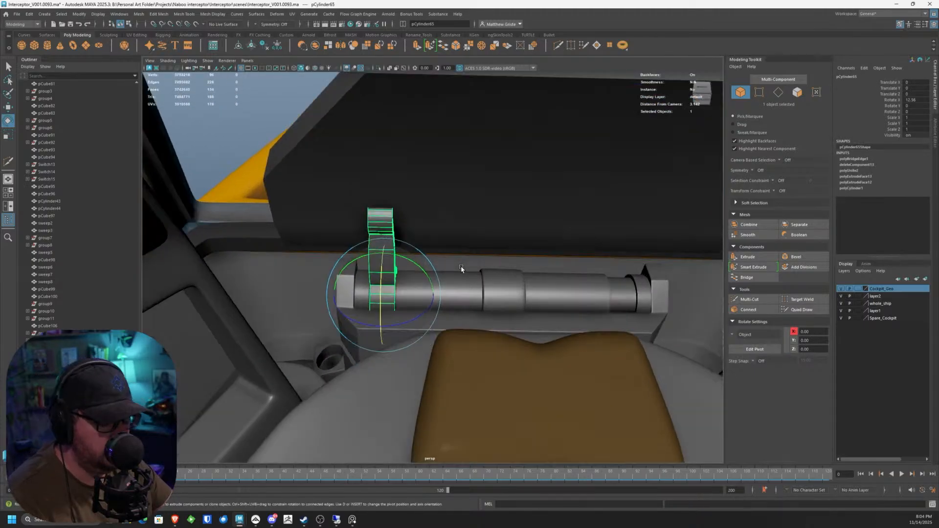
key("ctrl+d")
key("w")
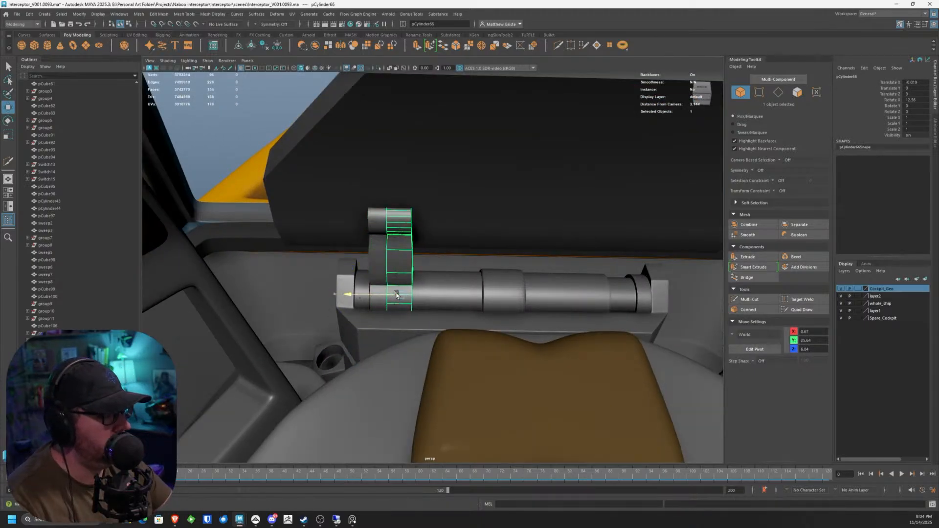
left_click_drag(343, 293, 435, 282)
scroll(470, 293, "up", 5)
Step: Isolate the original hinge bracket in the perspective view and frame it for editing
left_click(435, 279)
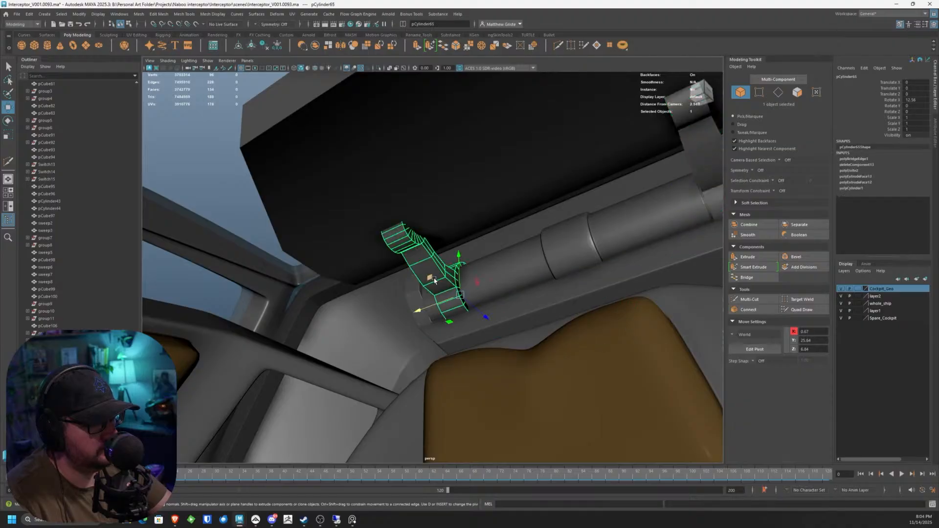
key("shift+i")
key("f")
scroll(430, 280, "up", 3)
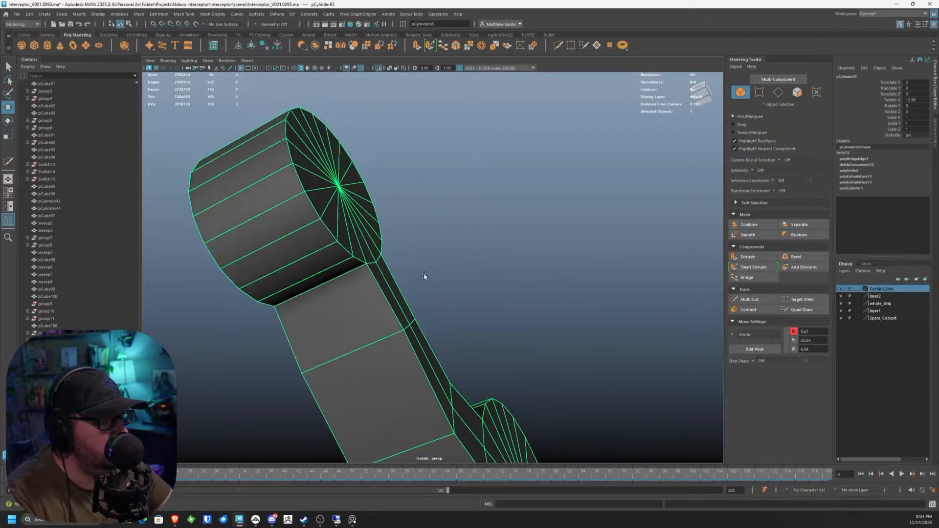
left_click_drag(426, 277, 471, 279, "alt")
scroll(408, 310, "down", 3)
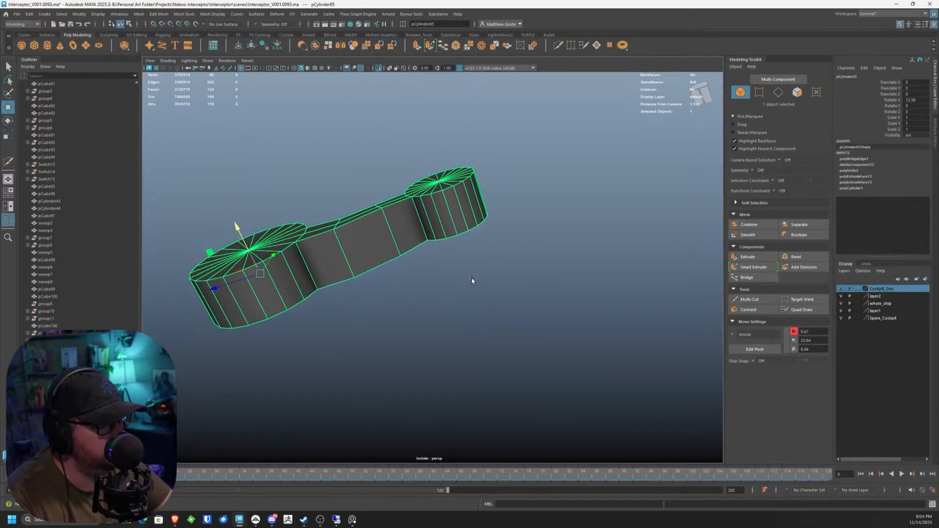
scroll(417, 294, "up", 4)
key("f")
scroll(469, 259, "up", 3)
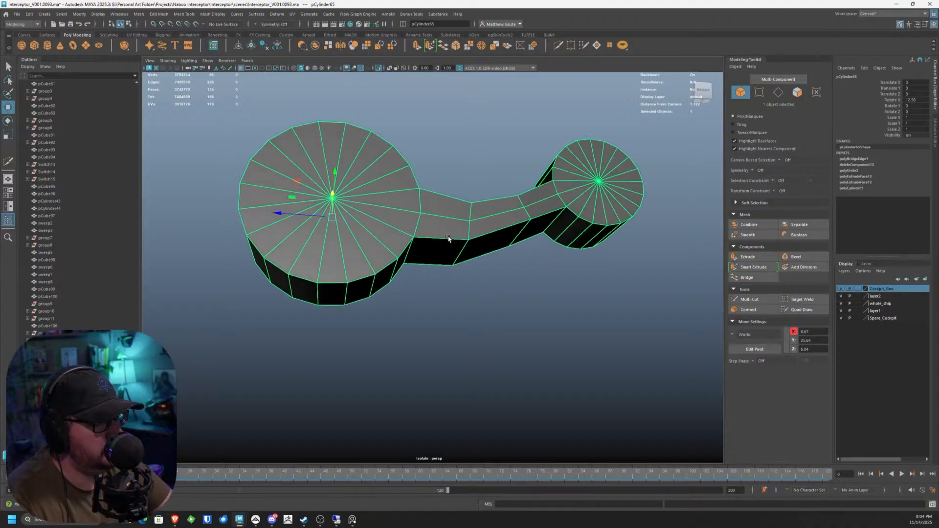
left_click_drag(448, 237, 421, 268, "alt")
scroll(411, 257, "up", 3)
Step: Delete the triangulated cap faces on both sides of the bracket's large and small cylinders
right_click_drag(395, 240, 397, 252)
scroll(392, 282, "down", 4)
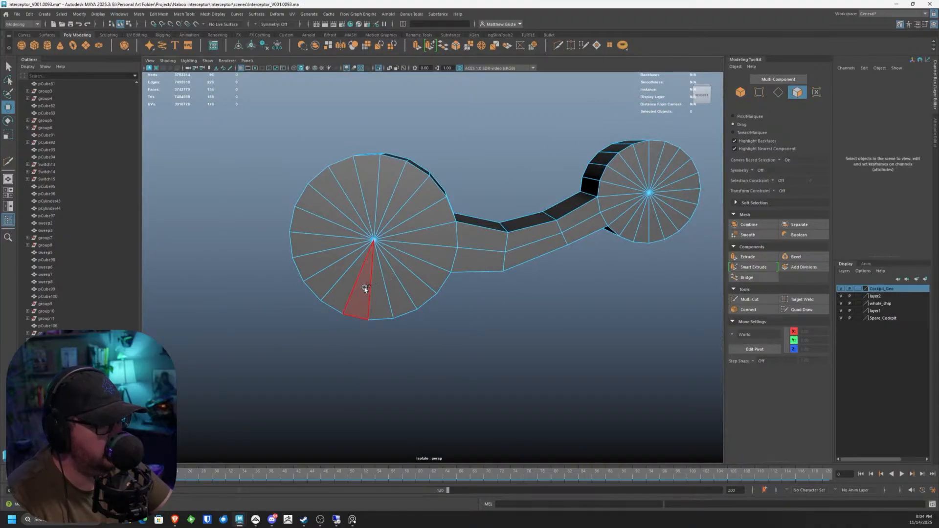
left_click_drag(365, 288, 390, 185)
left_click_drag(345, 268, 345, 269)
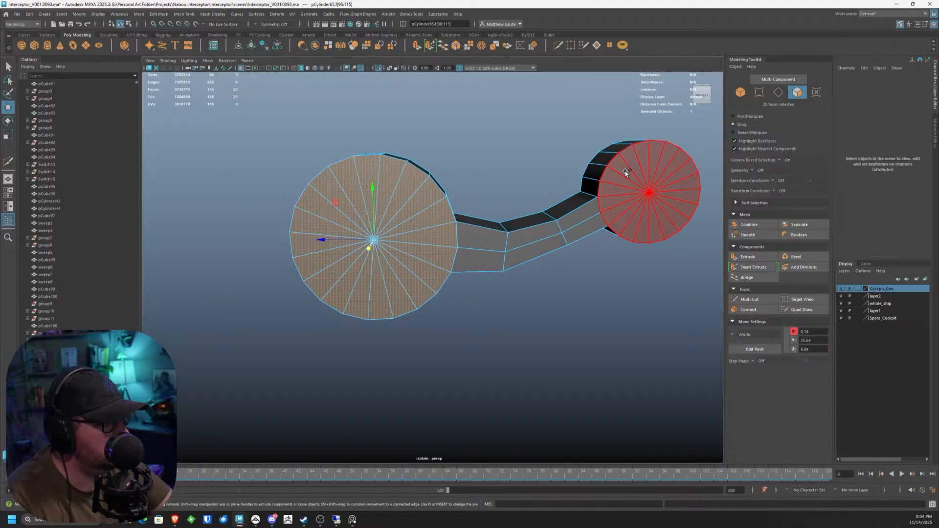
left_click_drag(626, 172, 628, 174, "shift")
left_click_drag(450, 228, 695, 230, "alt")
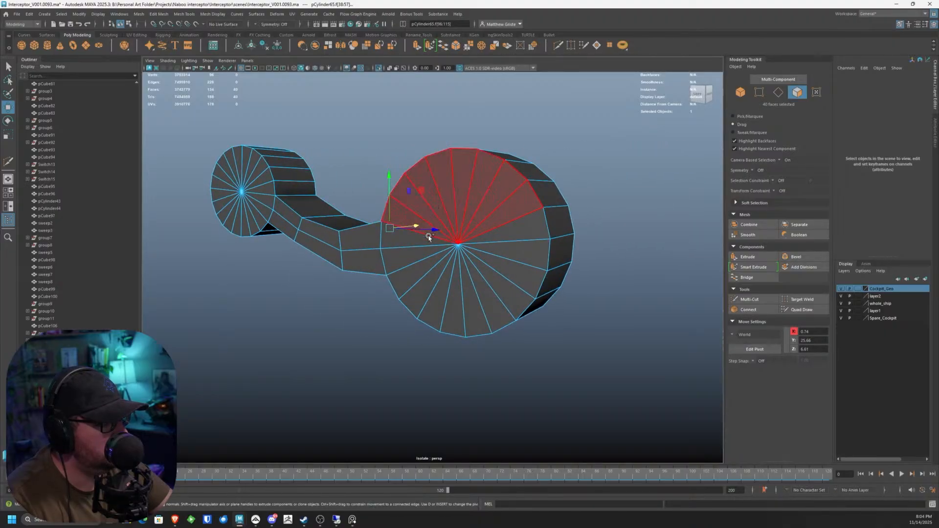
left_click_drag(429, 238, 494, 239)
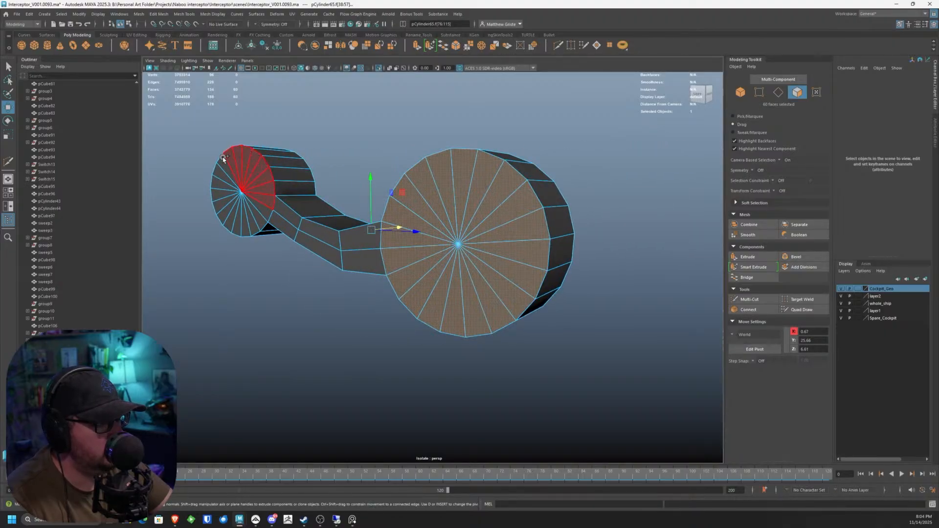
left_click_drag(237, 215, 238, 215, "shift")
key("Delete")
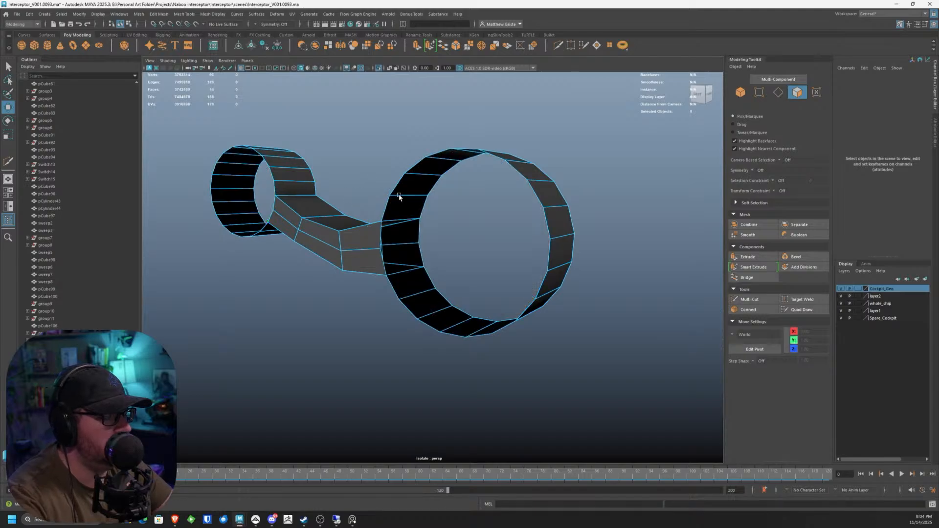
Step: Quad-fill both open ends of the bracket's large cylinder with a 0.25 inset
right_click_drag(398, 197, 365, 196)
left_click_drag(376, 209, 493, 187, "alt")
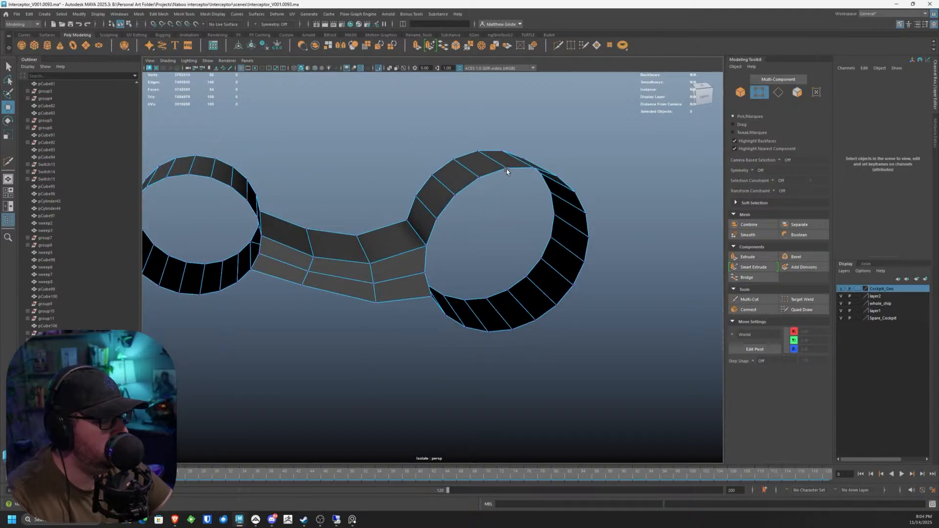
left_click(507, 171)
left_click_drag(341, 191, 306, 207, "alt")
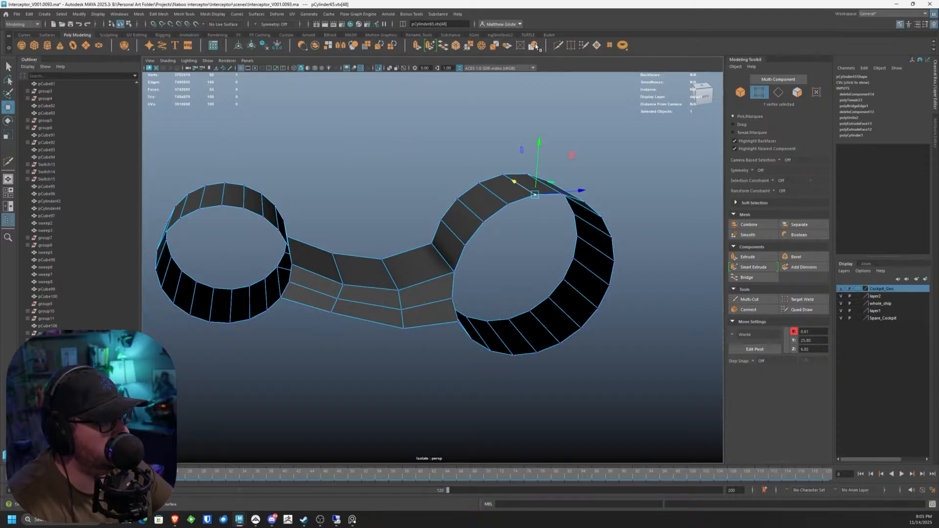
double_click(596, 46)
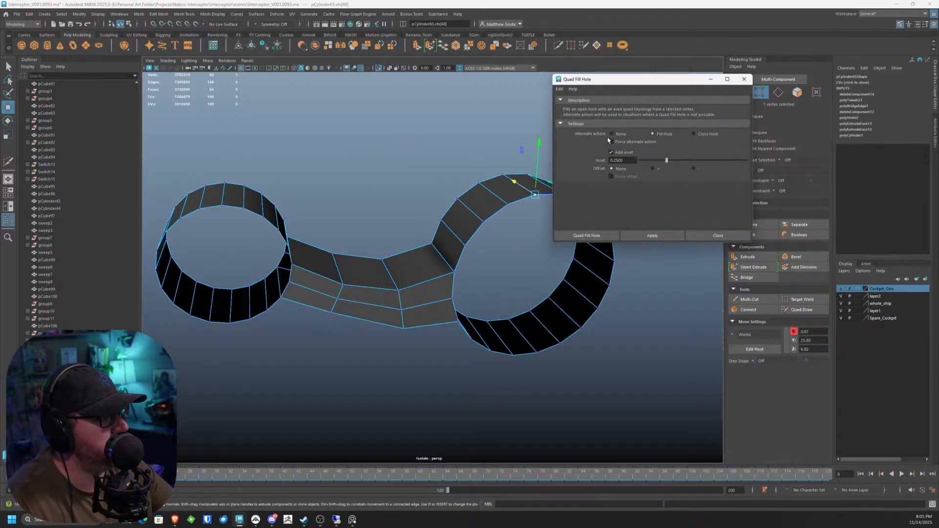
right_click_drag(508, 179, 474, 181)
left_click_drag(491, 167, 503, 179)
left_click(652, 236)
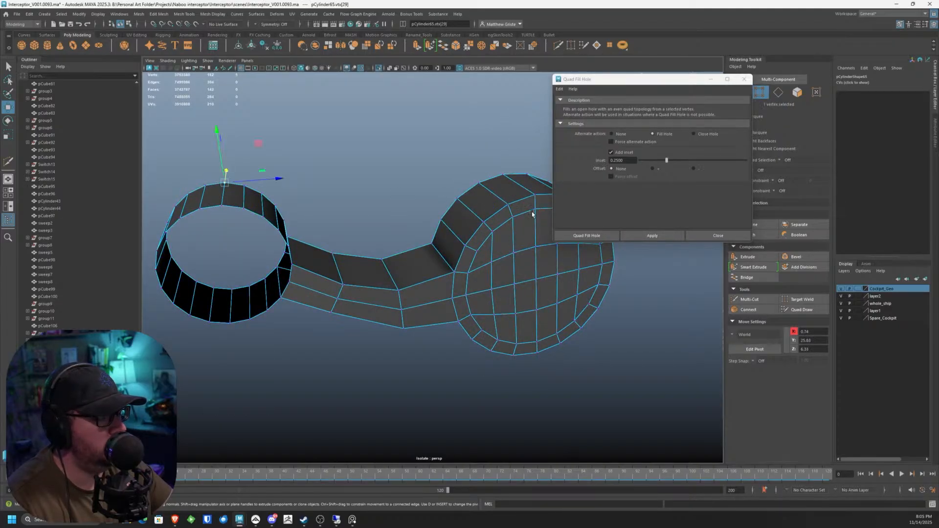
Step: Quad-fill both open ends of the small cylinder with the same 0.25 inset and close the fill options
left_click(652, 235)
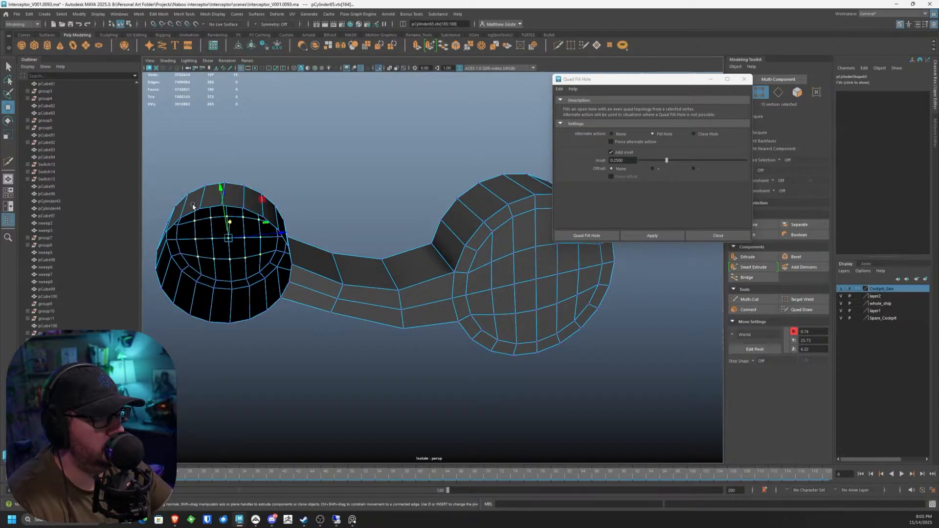
left_click_drag(181, 199, 253, 342, "alt")
left_click_drag(256, 407, 277, 334, "alt")
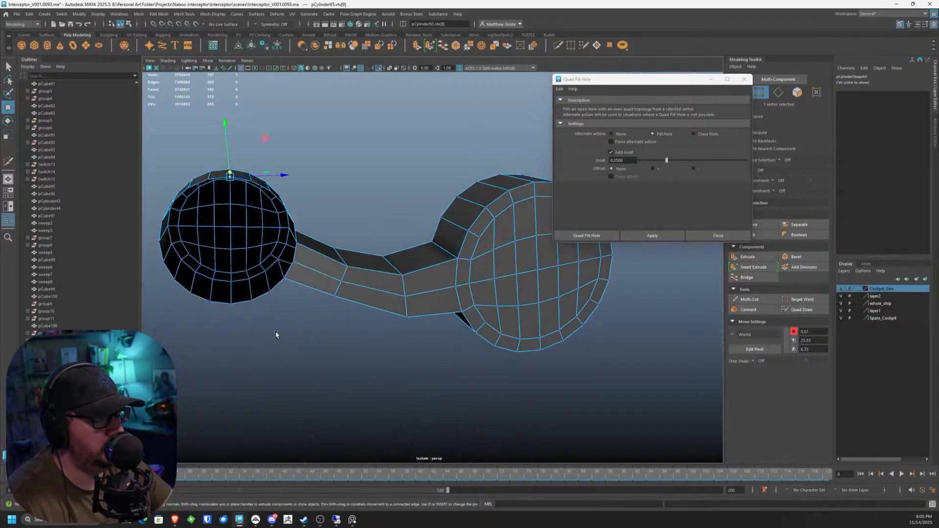
left_click(673, 234)
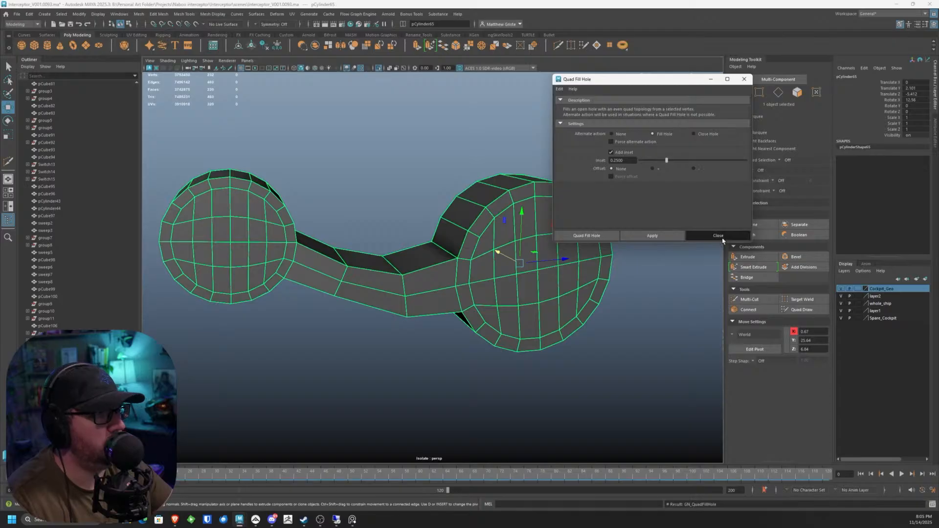
left_click(718, 237)
Step: Examine the quad-filled caps and the connecting arm of the bracket from both sides
left_click_drag(265, 135, 353, 150, "alt")
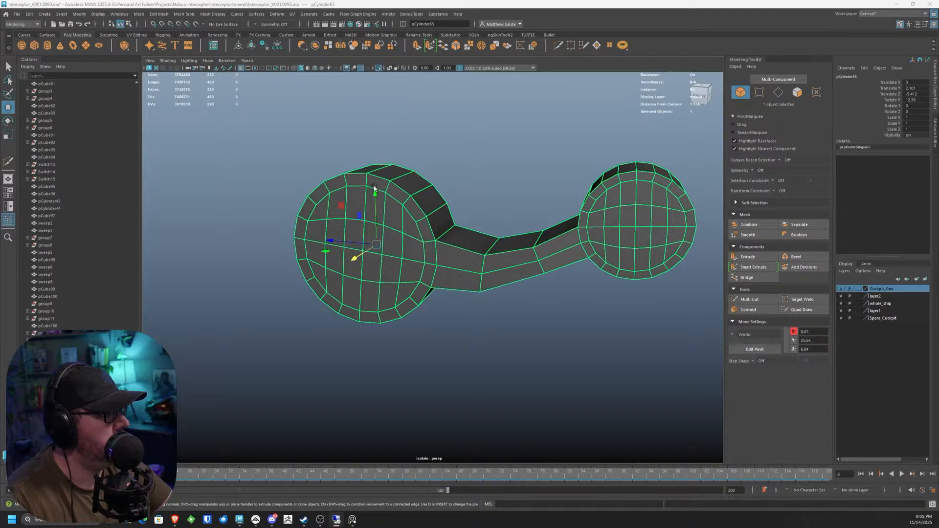
left_click_drag(374, 189, 388, 192, "alt")
scroll(388, 193, "up", 2)
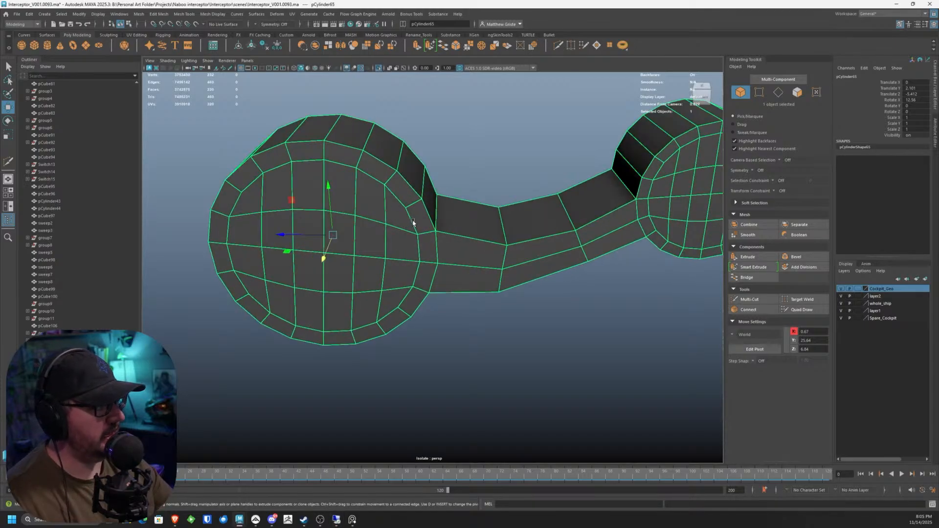
left_click_drag(413, 222, 388, 252, "alt")
scroll(386, 218, "up", 5)
scroll(417, 262, "down", 5)
left_click_drag(386, 218, 398, 269, "alt")
left_click_drag(487, 228, 432, 241, "alt")
scroll(486, 247, "up", 5)
Step: Extrude the faces along the upper and lower sides of the connecting arm and scale them inward to about 0.617
right_click_drag(423, 231, 422, 248)
scroll(425, 233, "down", 5)
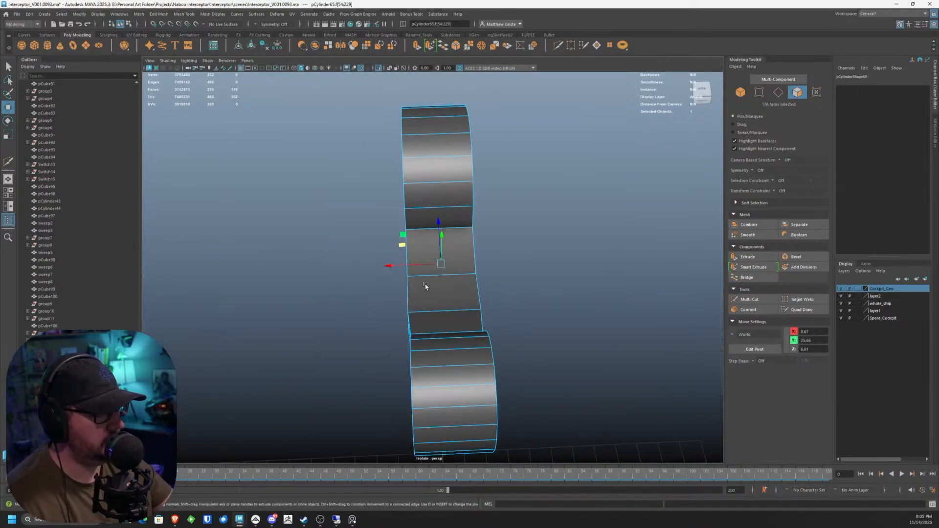
scroll(426, 288, "up", 2)
left_click(442, 336)
left_click(454, 303, "shift")
left_click(444, 270, "shift")
left_click_drag(445, 270, 415, 316, "alt")
left_click(401, 339, "shift")
left_click(451, 286, "shift")
left_click(512, 212, "shift")
left_click_drag(410, 200, 418, 231, "alt")
scroll(418, 230, "up", 4)
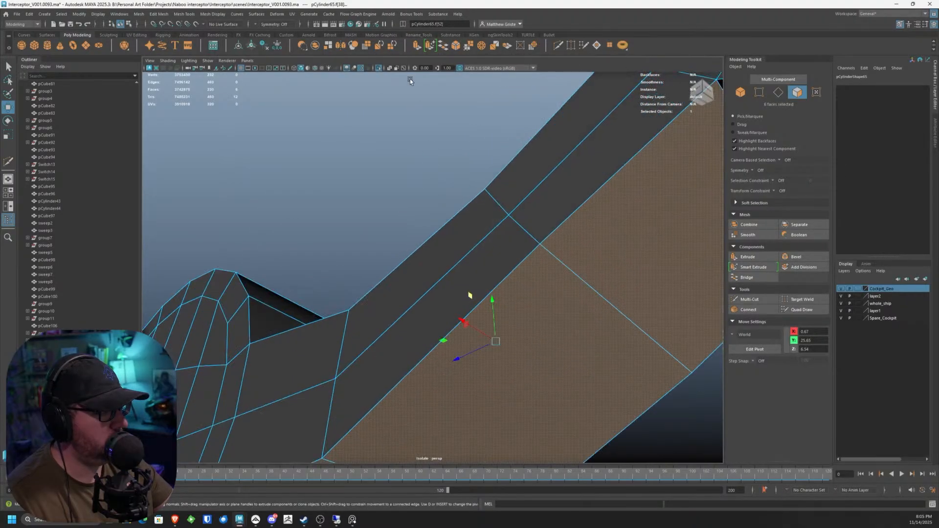
left_click(418, 45)
scroll(470, 293, "down", 5)
scroll(381, 292, "up", 5)
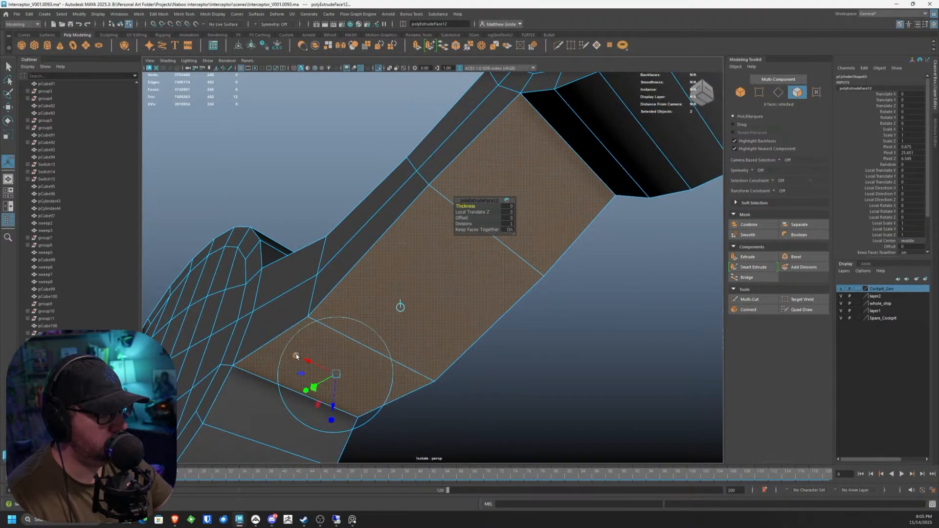
left_click_drag(335, 373, 318, 374)
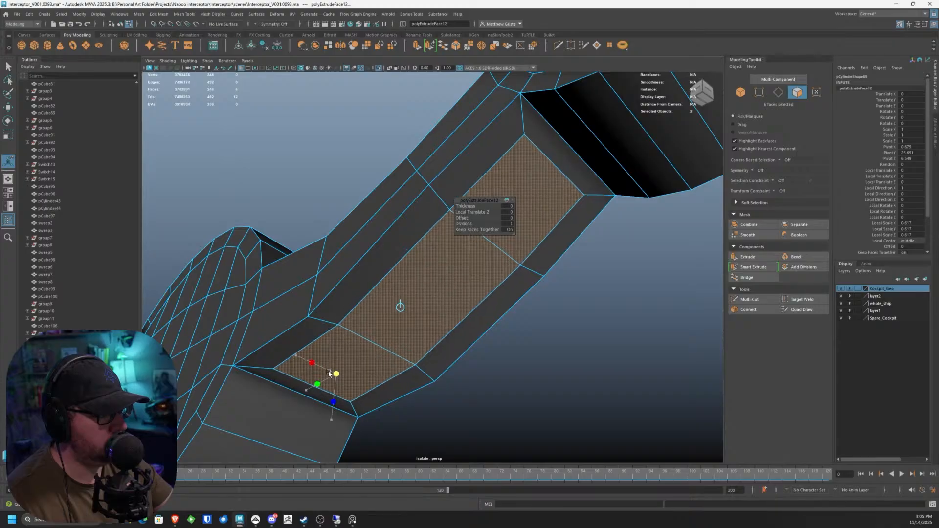
middle_click_drag(353, 336, 351, 300, "alt")
Step: Extrude the inset arm faces again with a local Z offset of about 0.012
left_click_drag(351, 300, 379, 310, "alt")
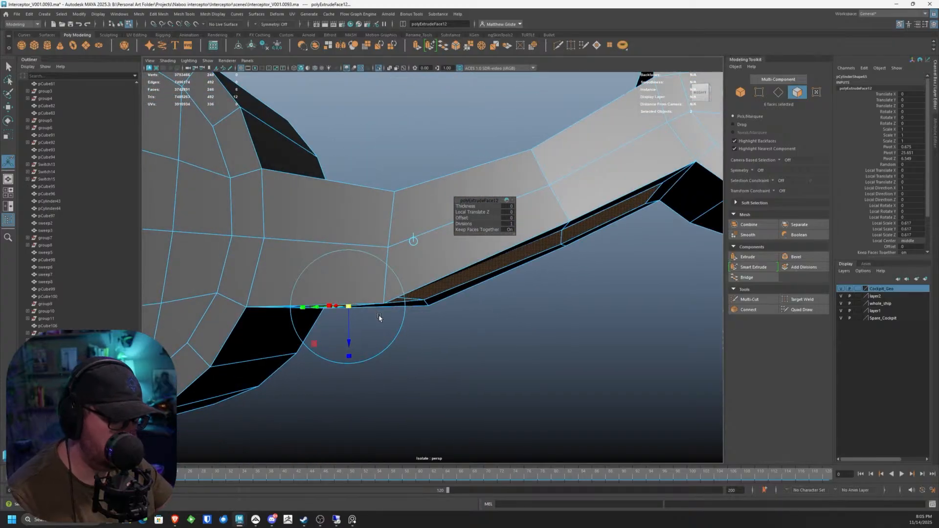
key("ctrl+e")
left_click_drag(363, 341, 357, 304)
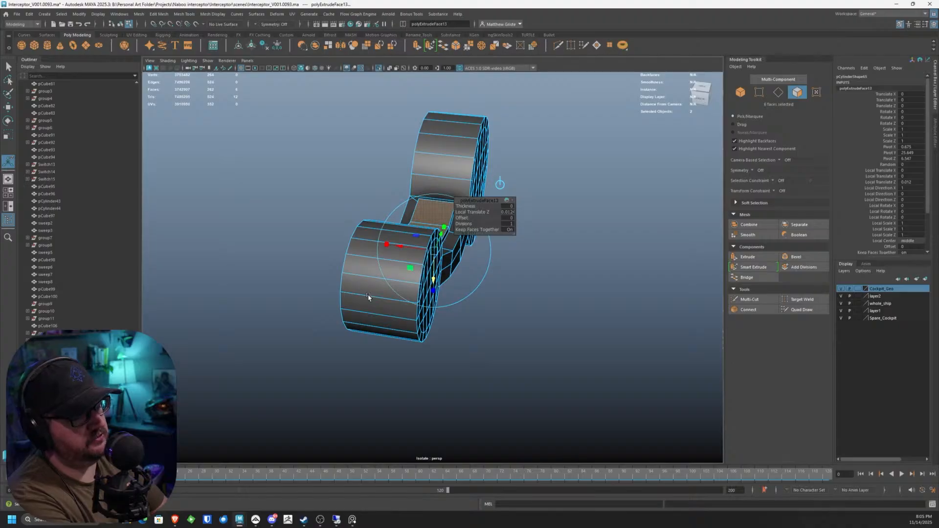
Step: Return the bracket to object mode and examine the extruded arm panels from several angles
scroll(368, 296, "up", 10)
scroll(368, 293, "down", 9)
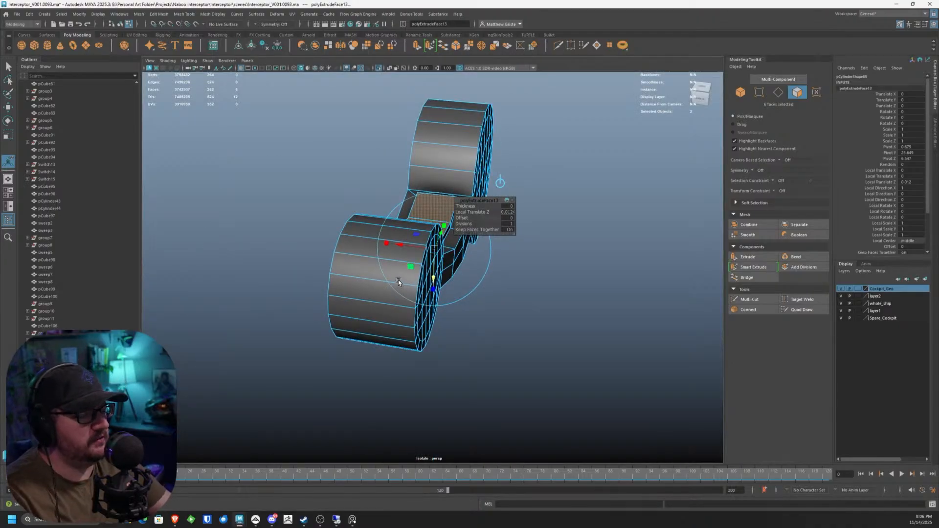
left_click_drag(398, 282, 433, 281, "alt")
right_click_drag(370, 196, 422, 185)
key("q")
scroll(422, 185, "up", 3)
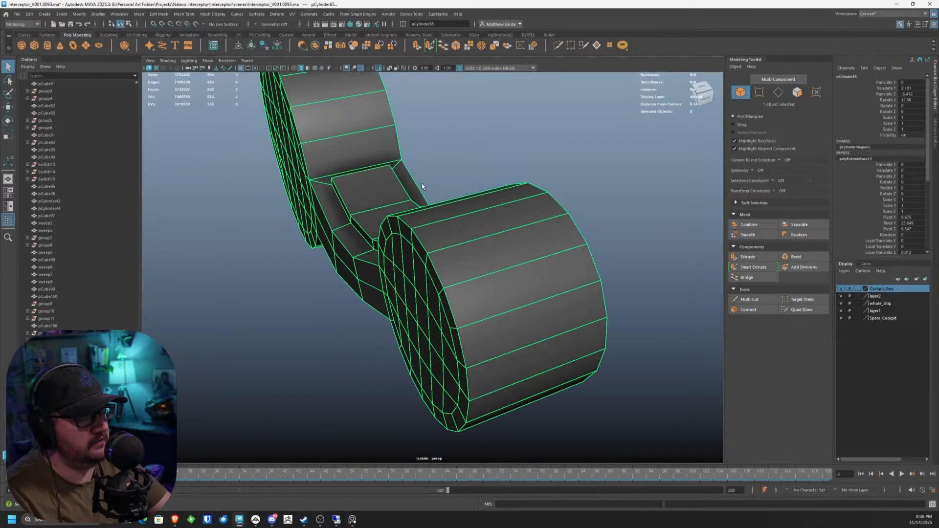
left_click_drag(423, 187, 370, 253, "alt")
scroll(398, 227, "down", 5)
scroll(367, 253, "up", 4)
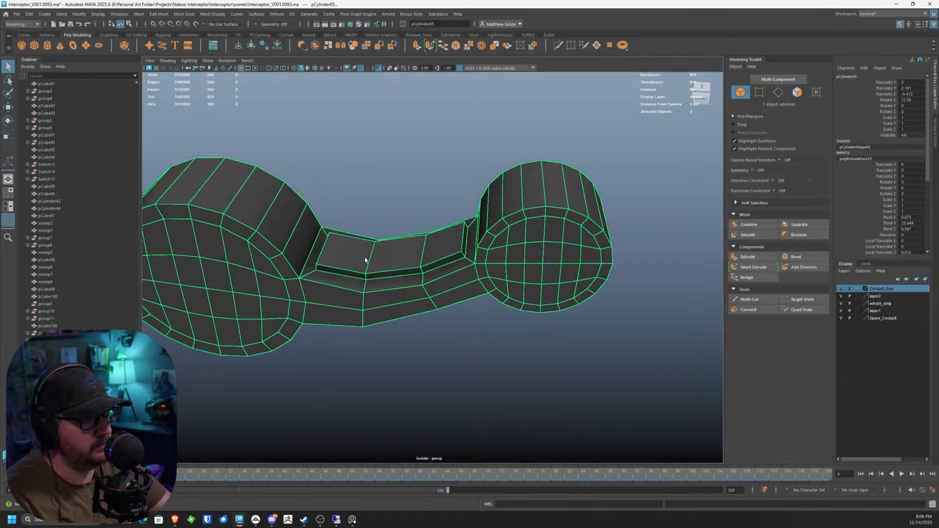
scroll(453, 241, "down", 2)
left_click_drag(453, 241, 397, 281, "alt")
Step: Insert lengthwise edge loops with Multi-Cut around the bracket, near its side edges and across the arm panels
left_click(414, 287)
scroll(414, 284, "up", 2)
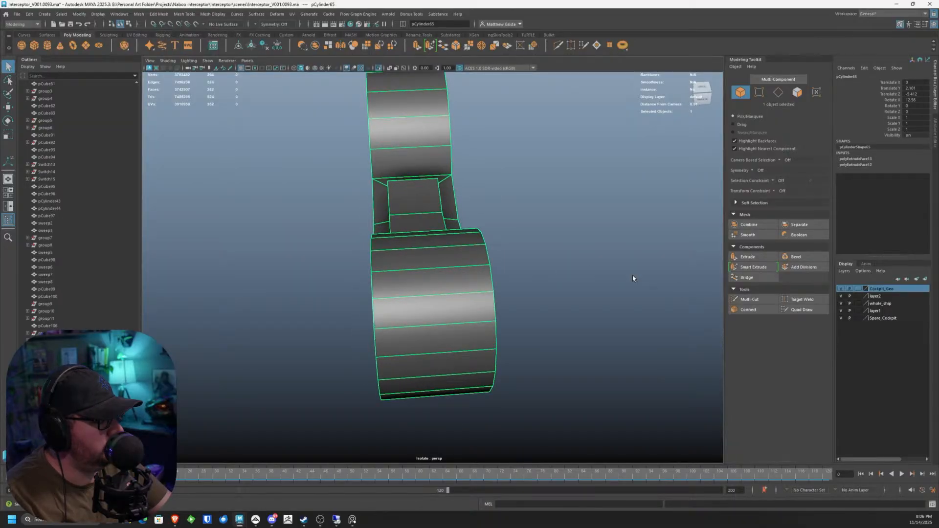
left_click(751, 302)
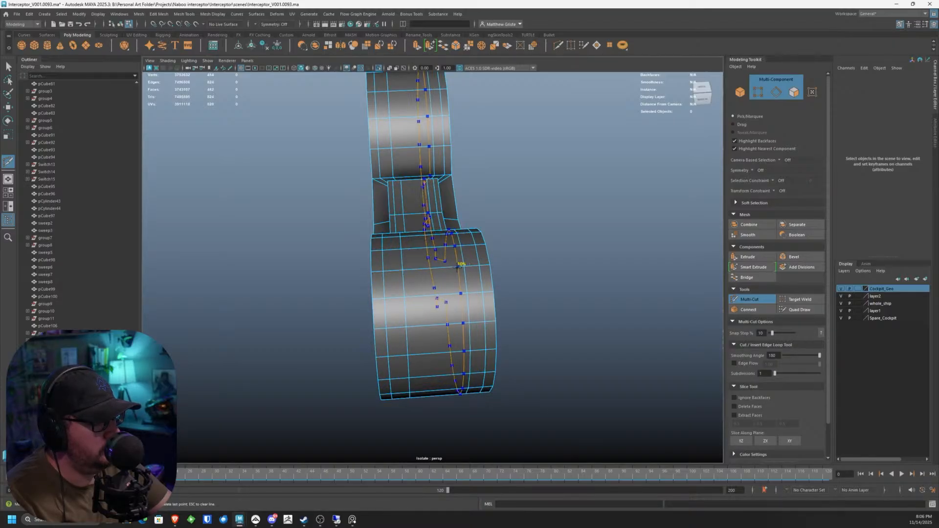
left_click_drag(441, 264, 445, 314, "alt")
left_click(446, 315, "ctrl")
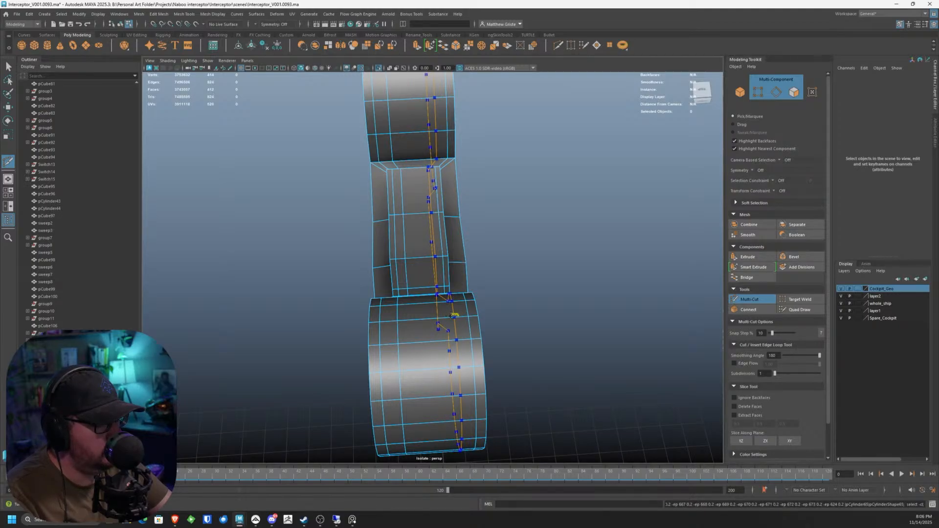
Step: Undo a misplaced edge loop and insert one lengthwise through the middle of the bracket
left_click(445, 315, "ctrl")
left_click_drag(530, 352, 508, 365, "alt")
key("ctrl+z")
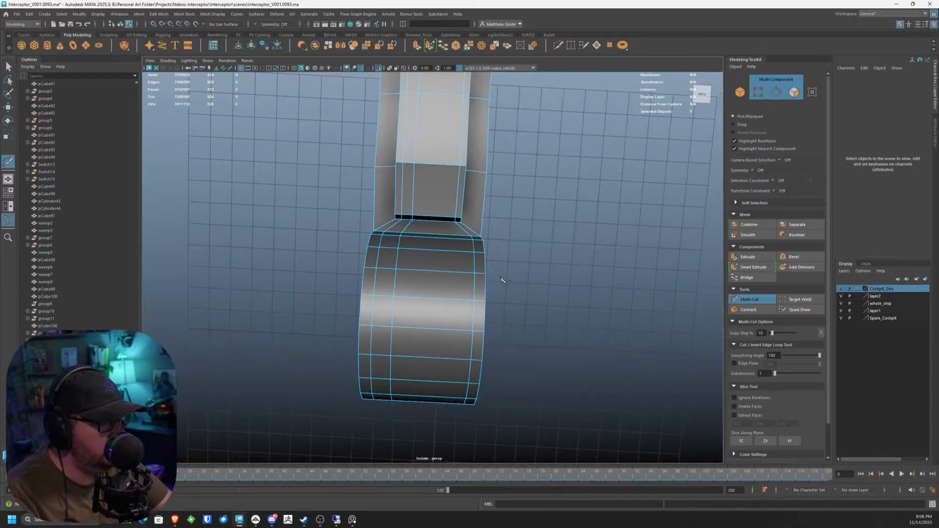
scroll(476, 280, "up", 3)
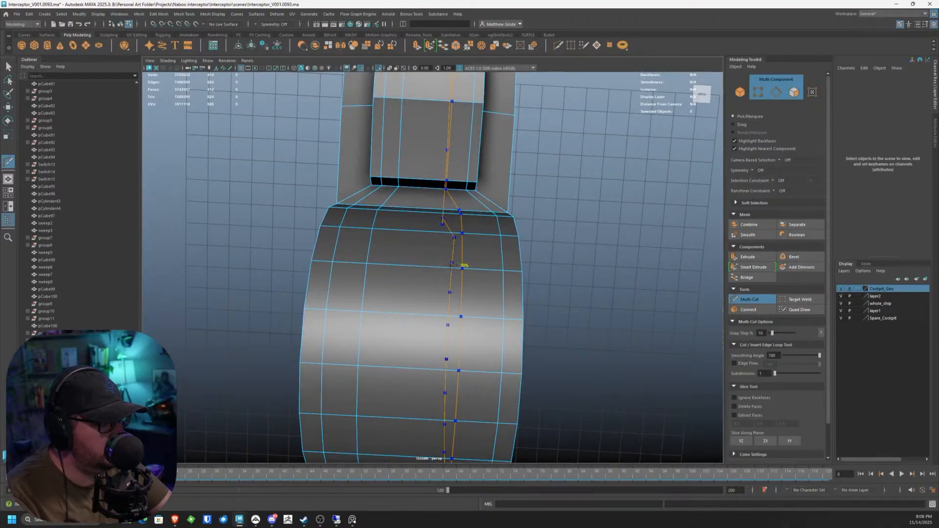
scroll(430, 274, "down", 5)
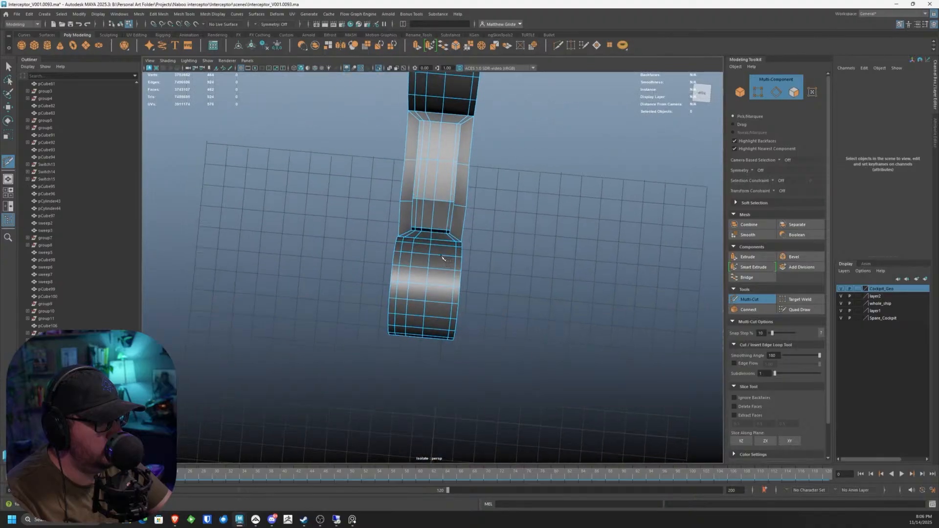
Step: Delete the bracket's faces on one side of the middle edge loop
left_click_drag(431, 274, 424, 252, "alt")
key("q")
right_click_drag(422, 249, 424, 269)
left_click(420, 238)
double_click(422, 206, "shift")
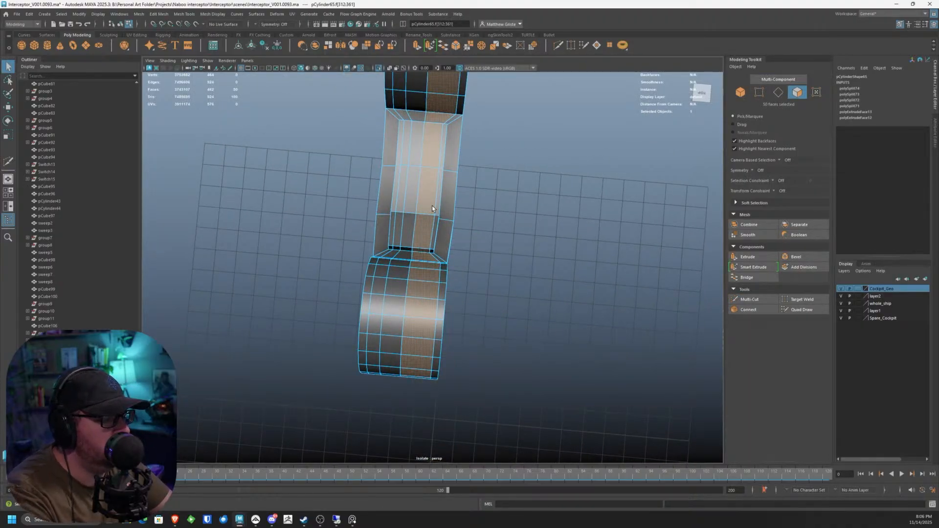
key("Delete")
Step: Extrude the narrow strip of faces around the small cylinder's rim outward by about 0.011 in local Z
left_click_drag(392, 270, 490, 239, "alt")
middle_click_drag(491, 239, 413, 259, "alt")
scroll(413, 259, "up", 3)
left_click_drag(413, 259, 419, 235, "alt")
right_click_drag(419, 239, 421, 265)
left_click(366, 267)
left_click(415, 167, "shift")
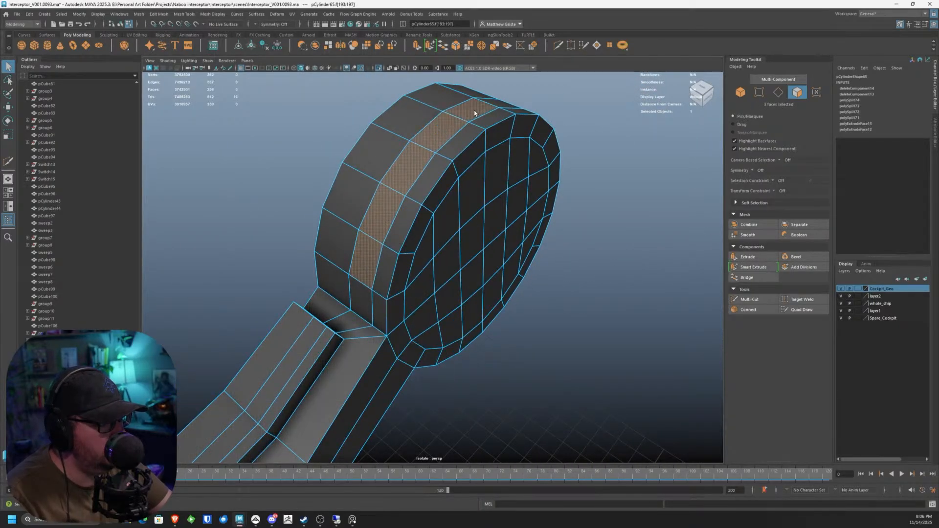
left_click_drag(492, 106, 398, 211, "alt")
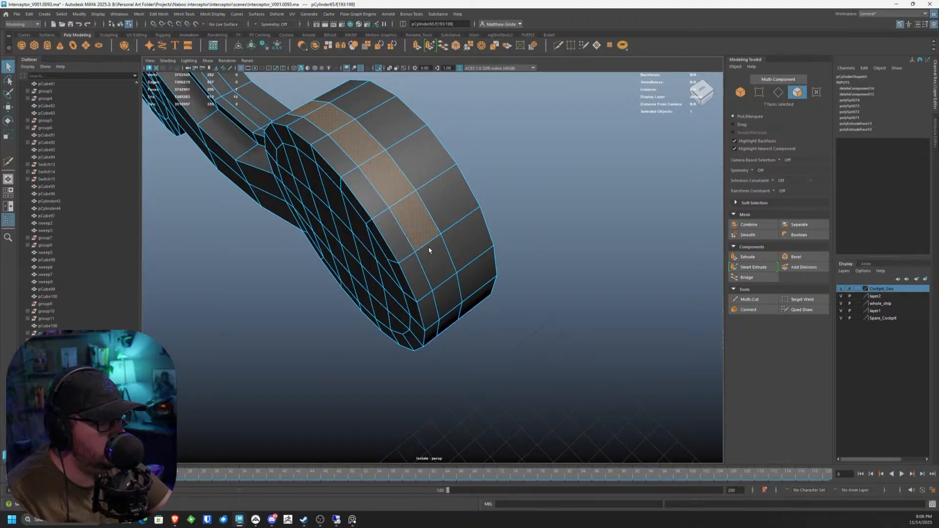
left_click(433, 259, "shift")
left_click(450, 288, "shift")
left_click(453, 318, "shift")
left_click_drag(453, 319, 438, 184, "alt")
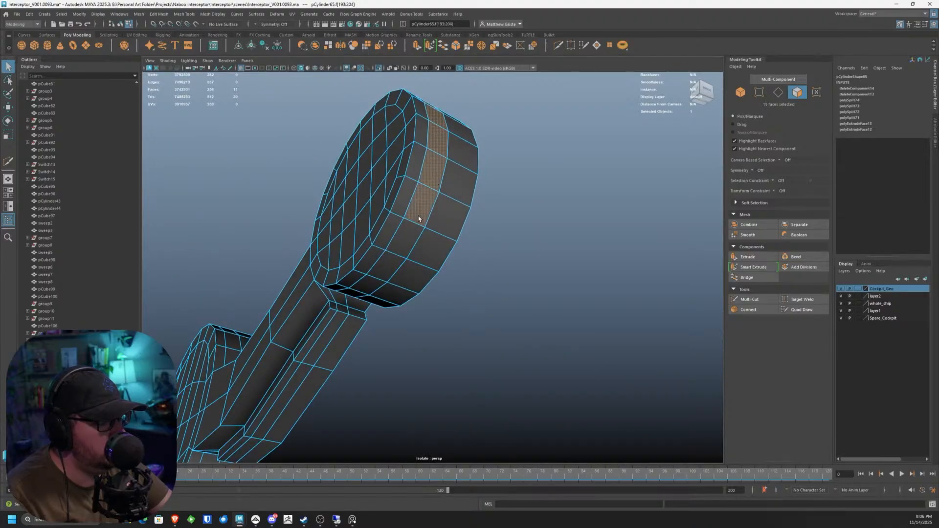
left_click(353, 293, "shift")
left_click_drag(353, 293, 421, 66, "alt")
left_click(415, 47)
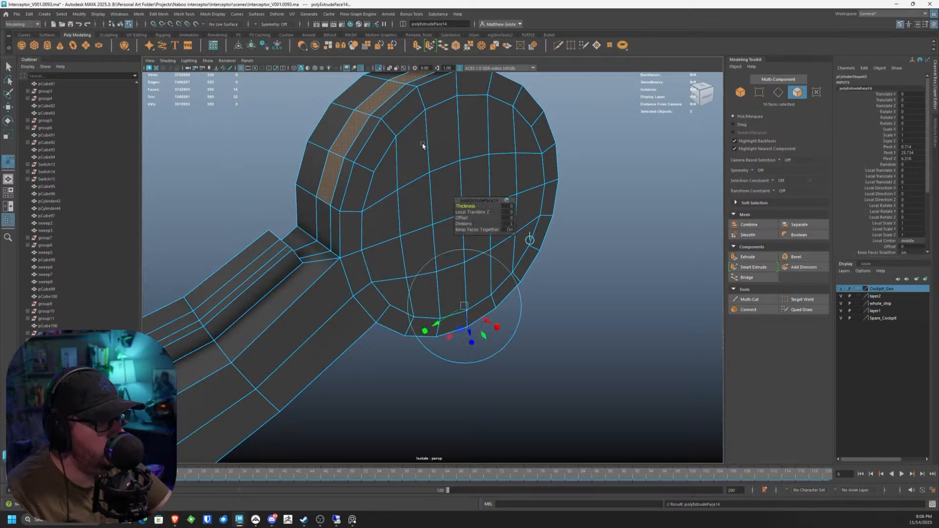
left_click_drag(426, 147, 462, 339, "alt")
left_click_drag(450, 375, 454, 385)
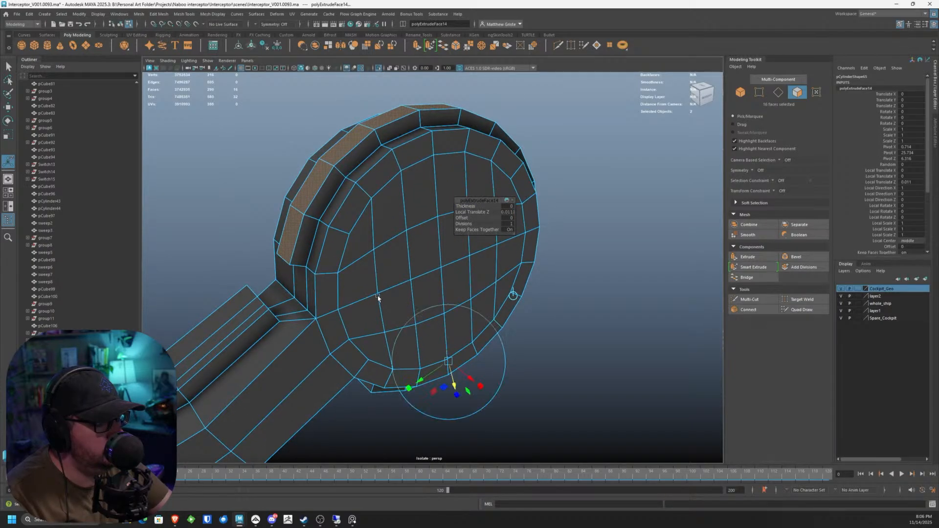
Step: Extrude the 24 inner cap faces of the small cylinder and scale them uniformly to 0.65 about the cap's center
right_click_drag(379, 297, 373, 331)
left_click(380, 342)
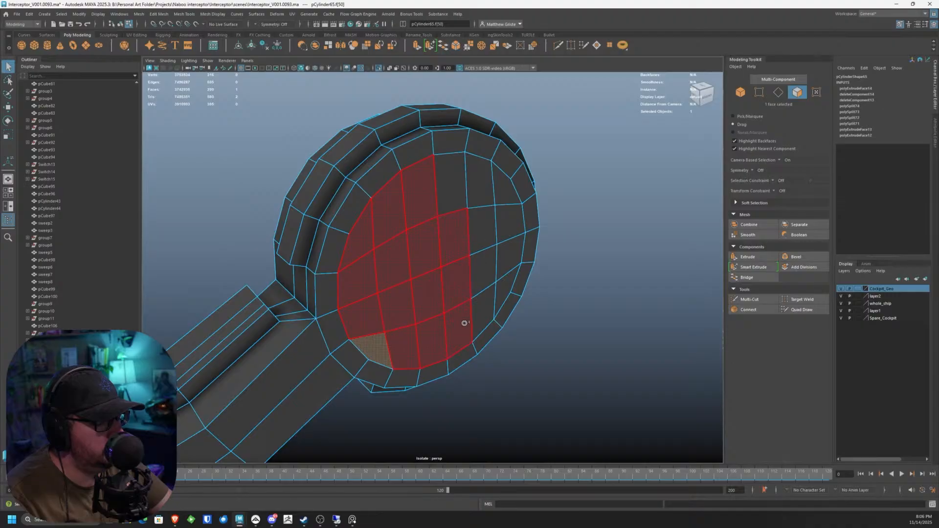
mouse_move(501, 285)
left_mouse_down()
mouse_move(484, 186)
mouse_move(450, 180)
left_mouse_up()
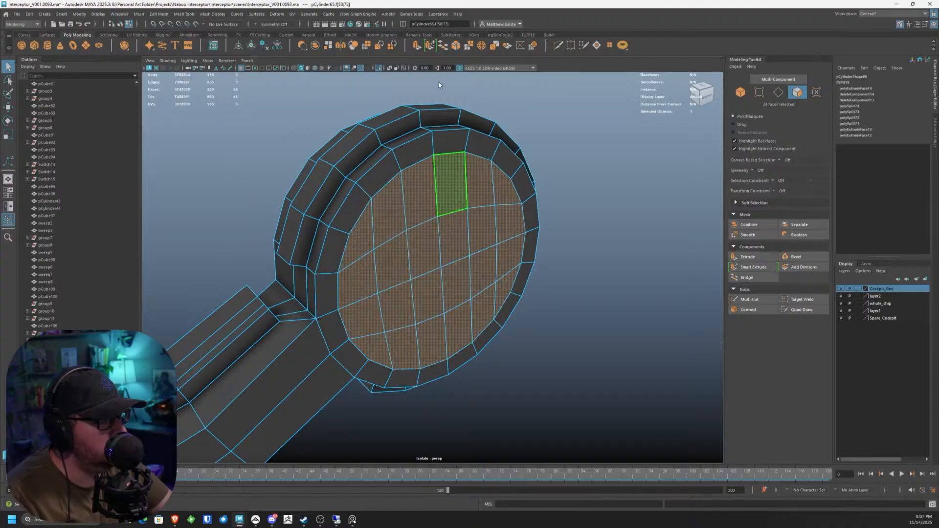
left_click(416, 46)
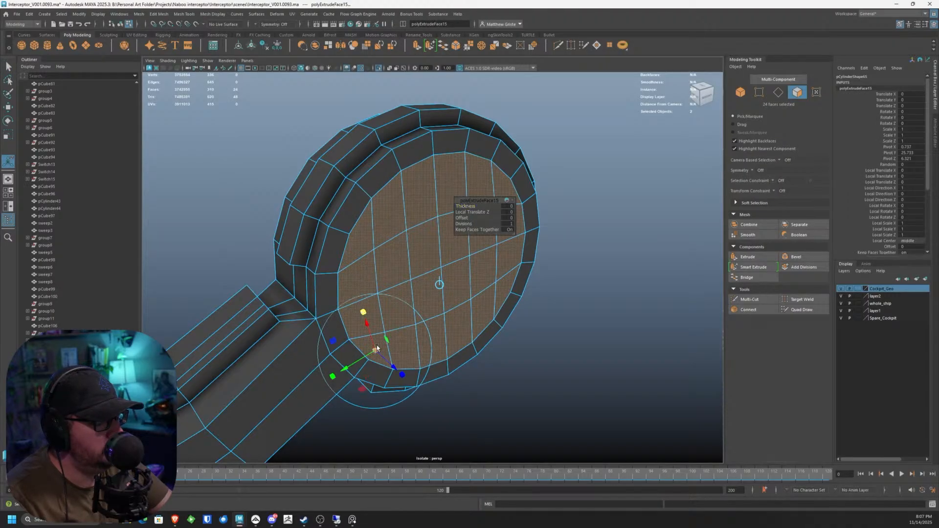
left_click_drag(376, 349, 358, 353)
key("ctrl+z")
left_click(439, 285)
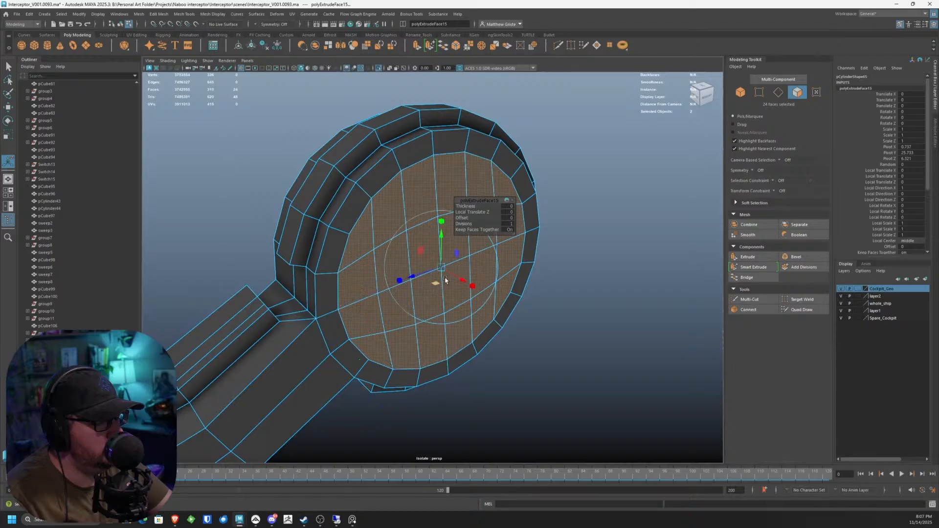
left_click_drag(443, 268, 435, 268)
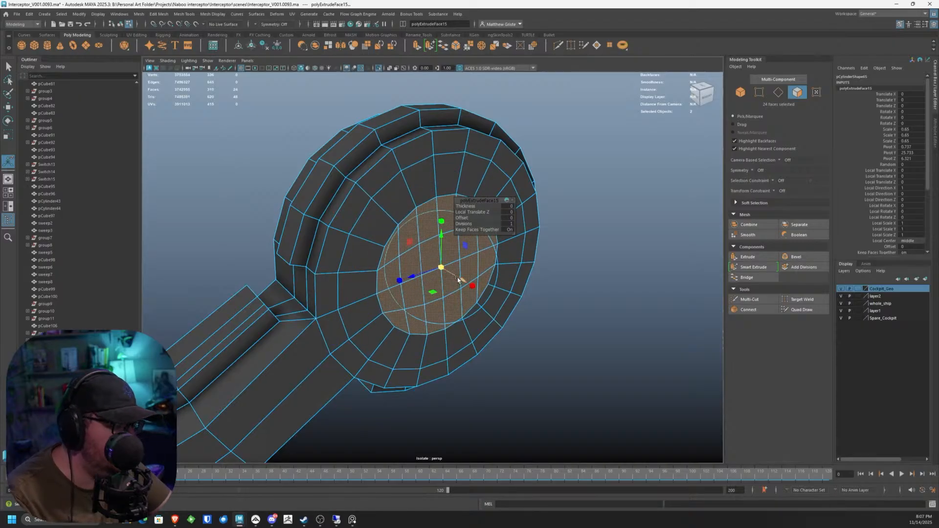
Step: Extrude the small cylinder's inner cap faces outward about 0.012 in local Z, and inset them with a second, scaled-down extrusion
key("ctrl+e")
left_click_drag(417, 337, 428, 346)
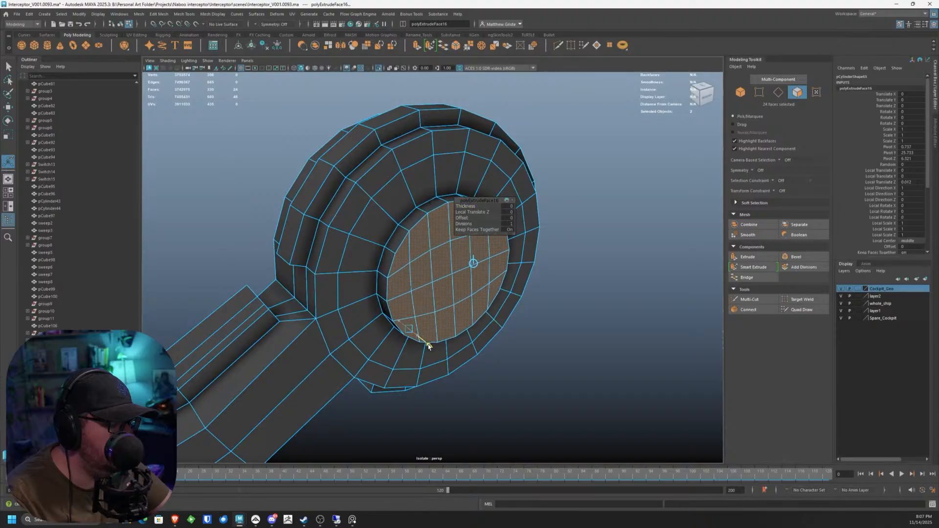
left_click(473, 264)
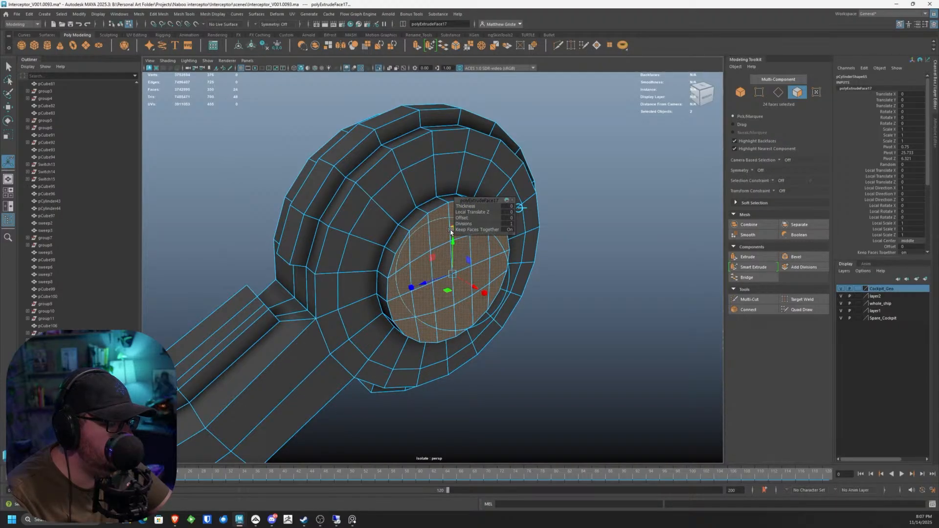
left_click_drag(451, 277, 445, 277)
Step: Extrude the inset cap faces about -0.007 in local Z to recess the disc's center, and return to object selection
key("ctrl+e")
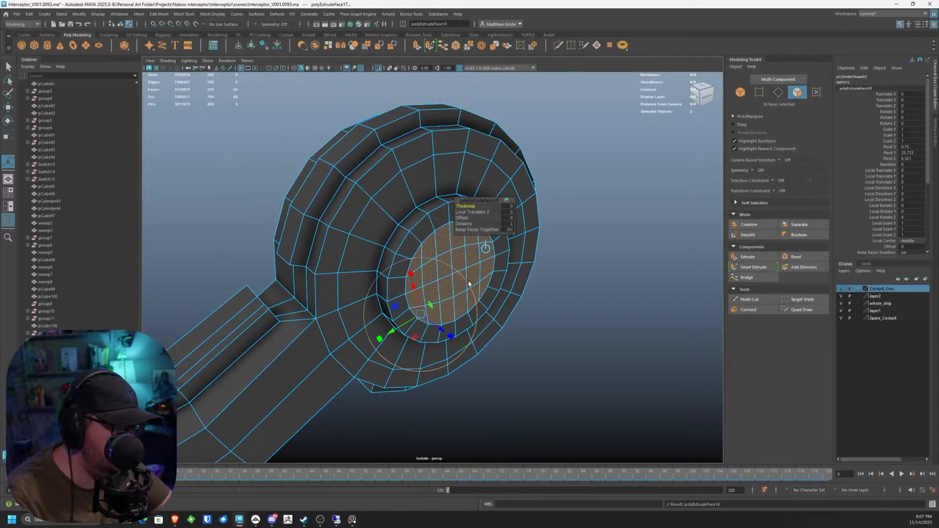
left_click_drag(433, 326, 426, 323)
right_click_drag(445, 299, 497, 267)
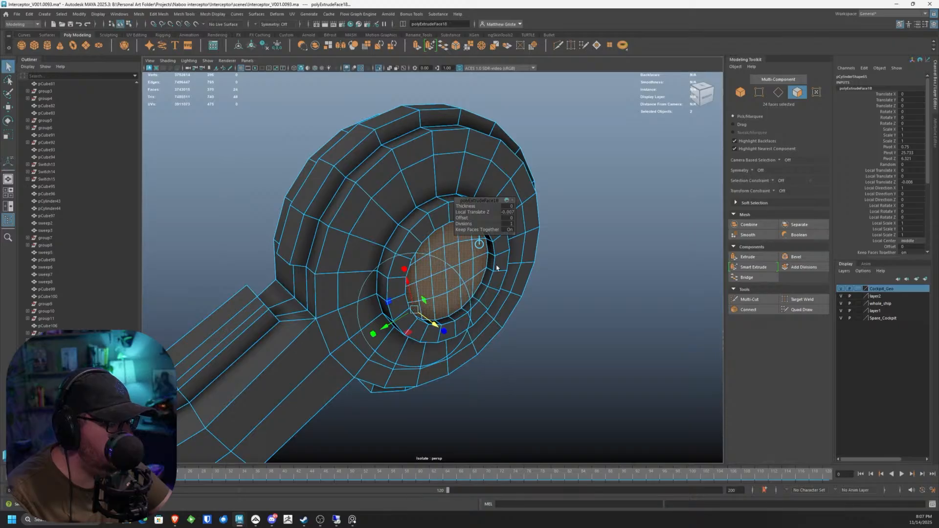
key("q")
left_click(553, 279)
scroll(553, 279, "down", 5)
mouse_move(553, 279)
left_mouse_down("alt")
mouse_move(470, 264)
mouse_move(469, 274)
mouse_move(559, 269)
left_mouse_up("alt")
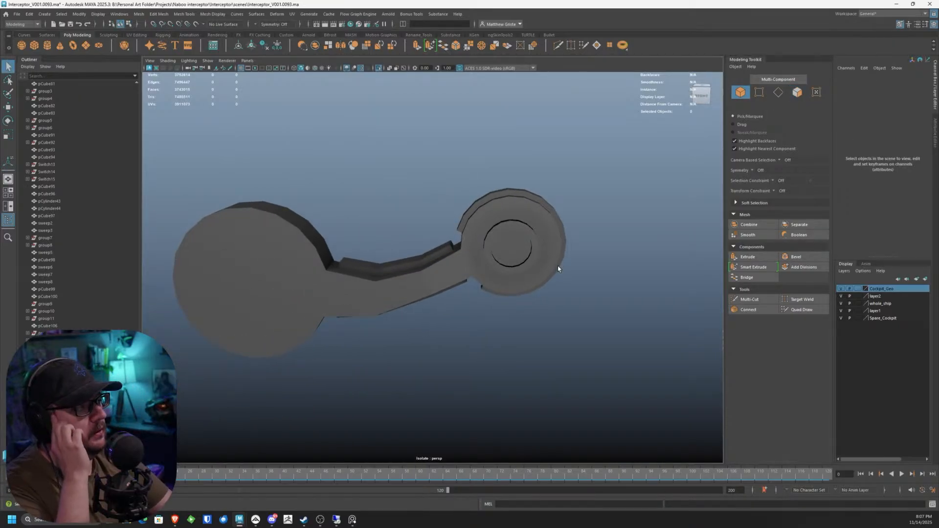
Step: Select the half bracket and examine its arm, recessed cap and stepped cylinder profile from several sides
scroll(558, 267, "up", 5)
left_click(536, 265)
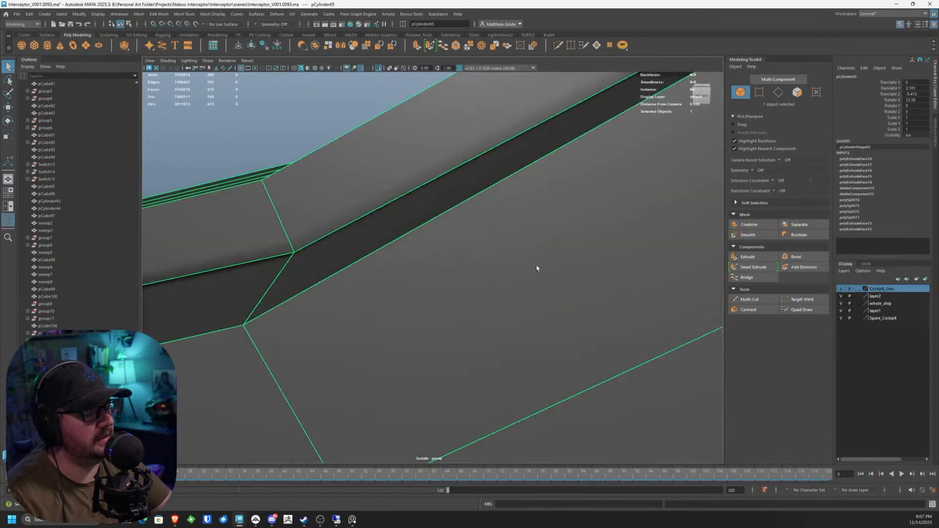
scroll(536, 265, "down", 4)
scroll(515, 278, "up", 5)
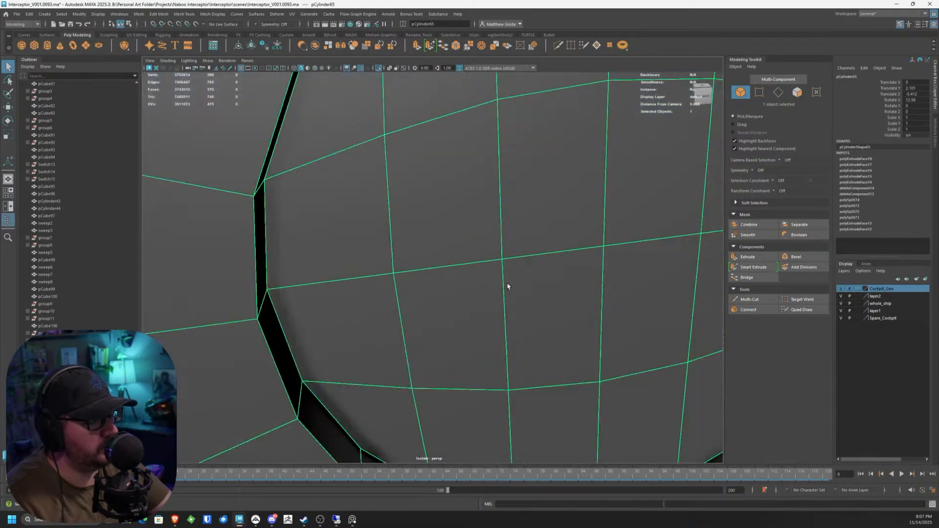
left_click_drag(505, 286, 431, 294, "alt")
scroll(535, 289, "down", 5)
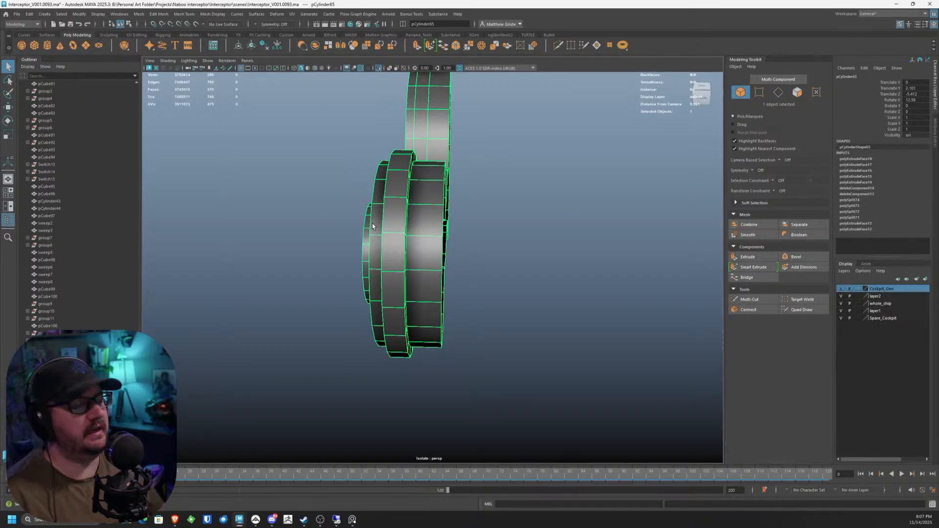
scroll(367, 197, "up", 5)
scroll(367, 197, "down", 6)
left_click_drag(367, 197, 311, 171, "alt")
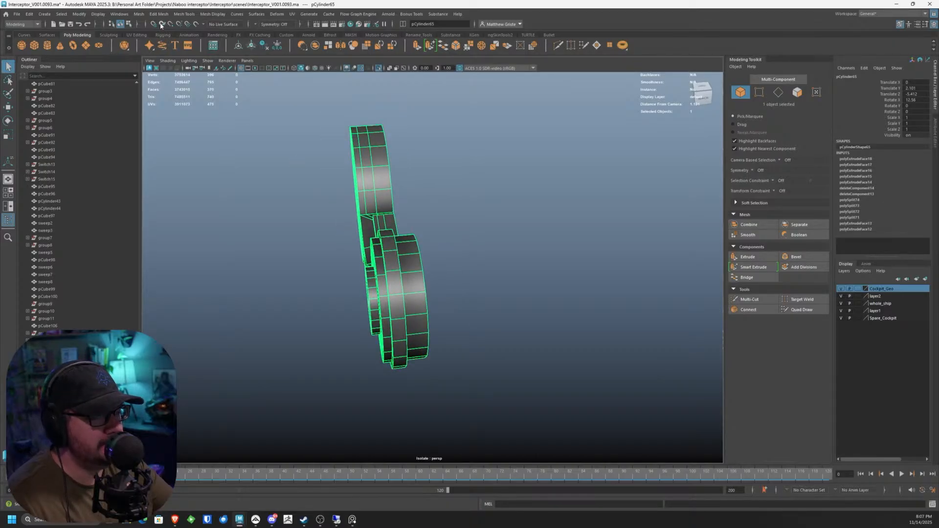
Step: Mirror the half bracket across X with the axis position set to Object, and reselect the mirrored bracket
left_click(139, 13)
left_click(167, 138)
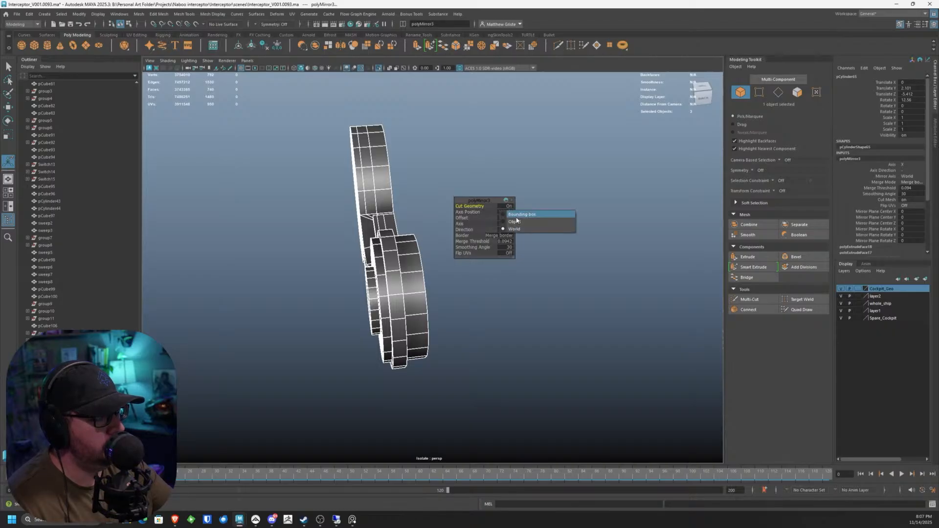
left_click(514, 221)
left_click_drag(517, 221, 379, 313, "alt")
right_click_drag(379, 313, 349, 255, "alt")
left_click_drag(360, 253, 405, 285, "alt")
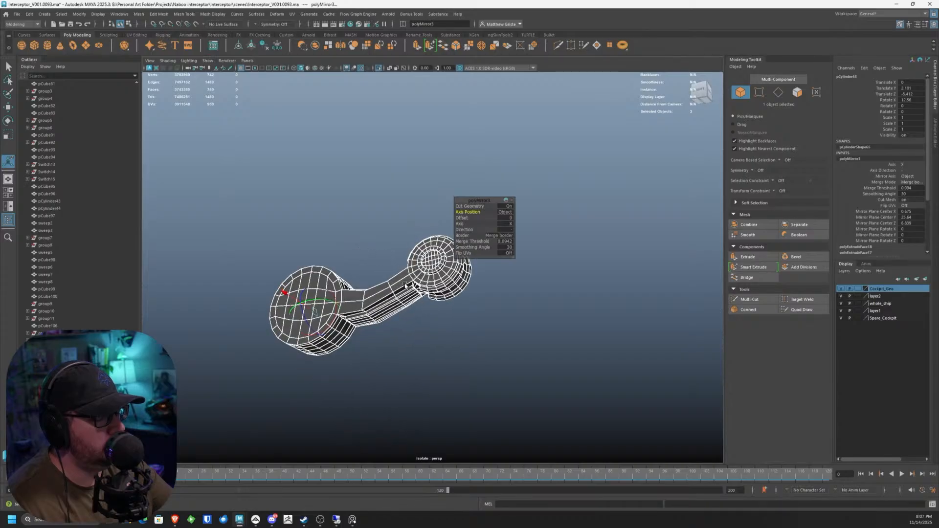
right_click_drag(405, 285, 398, 260)
key("q")
left_click_drag(398, 260, 379, 278, "alt")
left_click(379, 279)
Step: Insert Multi-Cut edge loops across the arm where it meets the large cylinder and the small cylinder
middle_click_drag(379, 278, 421, 245, "alt")
right_click_drag(421, 245, 443, 245, "alt")
left_click_drag(443, 244, 430, 266, "alt")
right_click_drag(430, 266, 446, 251, "alt")
left_click_drag(446, 252, 472, 234, "alt")
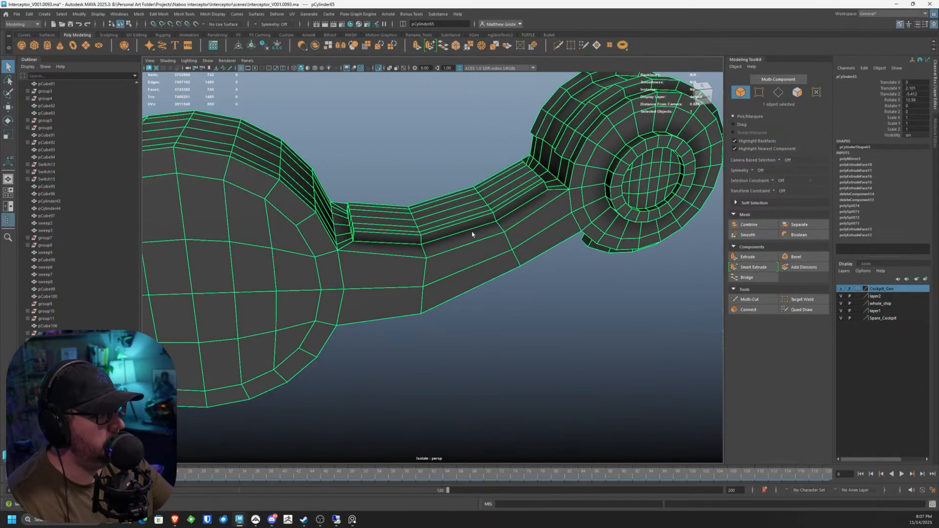
middle_click_drag(479, 215, 484, 215, "alt")
right_click_drag(484, 215, 440, 181, "alt")
left_click_drag(441, 181, 447, 201, "alt")
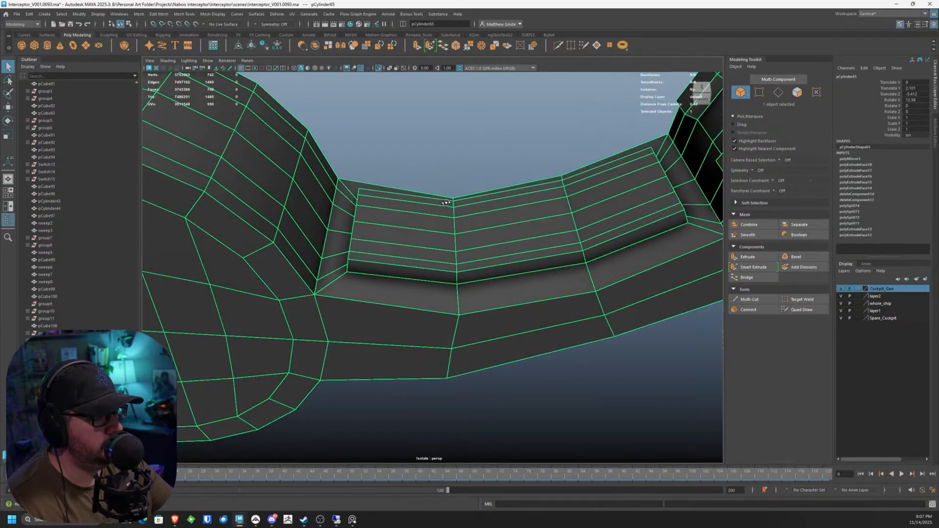
middle_click_drag(401, 203, 418, 191, "alt")
left_click(750, 299)
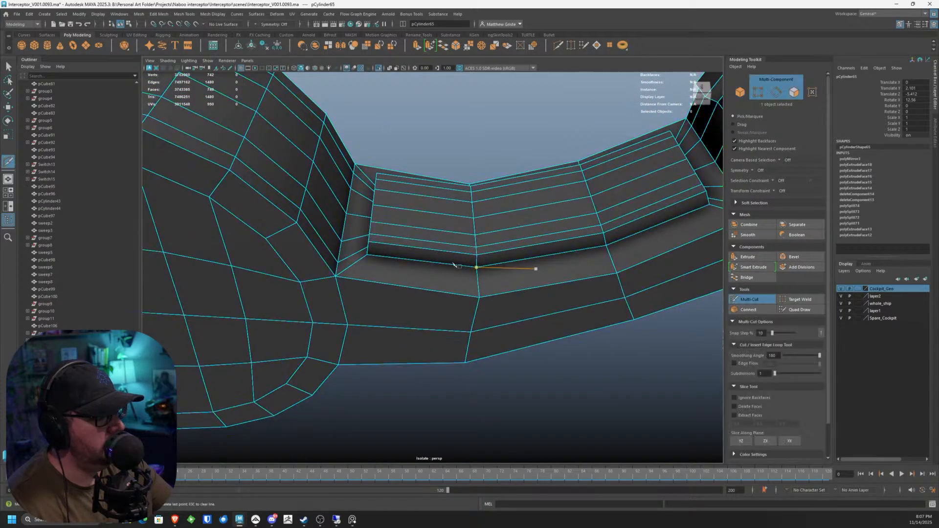
key("Return")
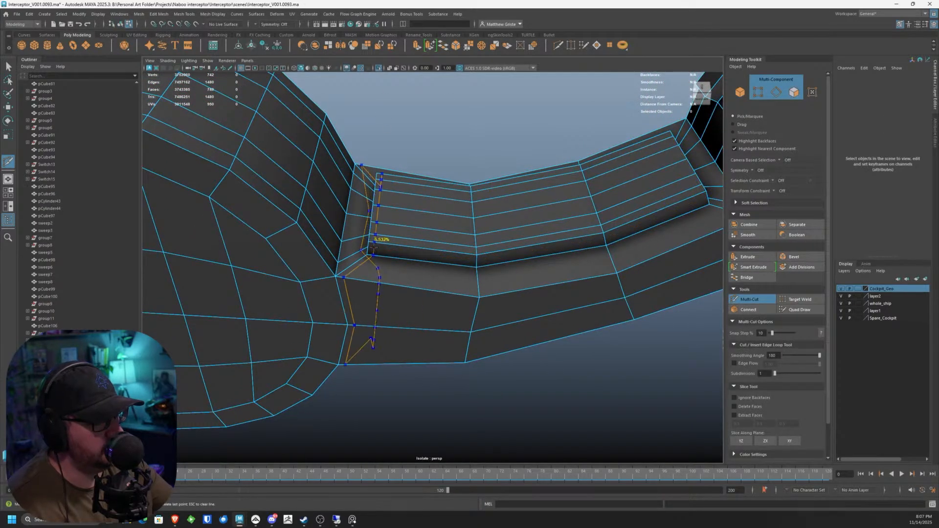
left_click_drag(382, 240, 439, 208, "alt")
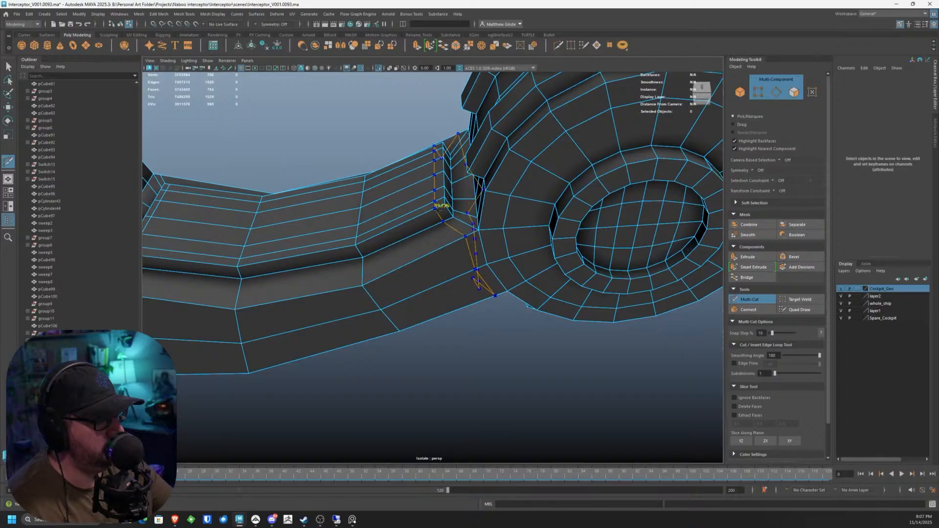
key("Return")
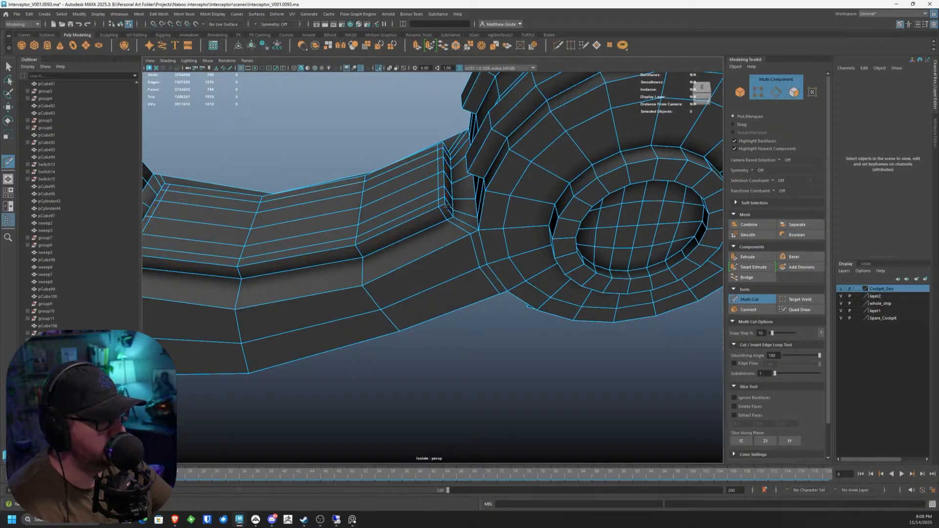
Step: Insert supporting edge loops along the raised arm panel's end, top border and base corner near the small cylinder
left_click(450, 211, "ctrl")
scroll(452, 212, "up", 5)
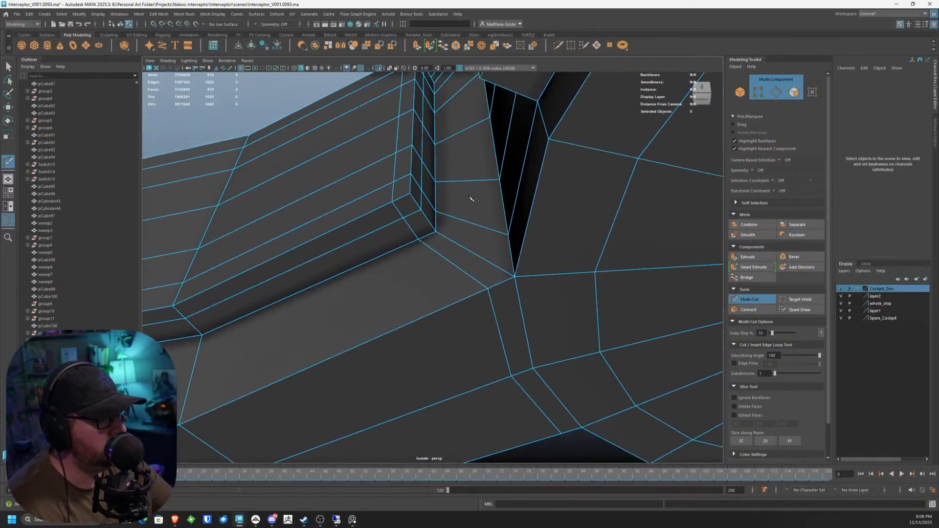
left_click(420, 198, "ctrl")
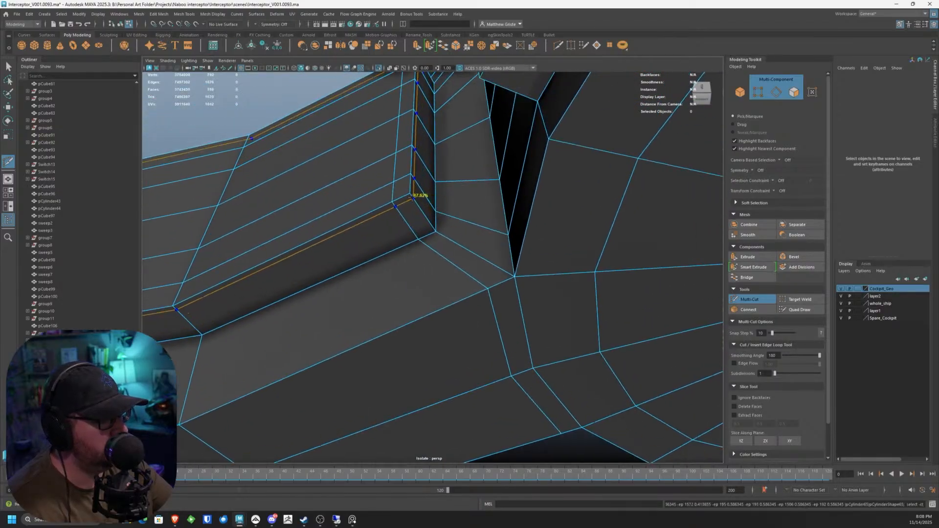
left_click(445, 231, "ctrl")
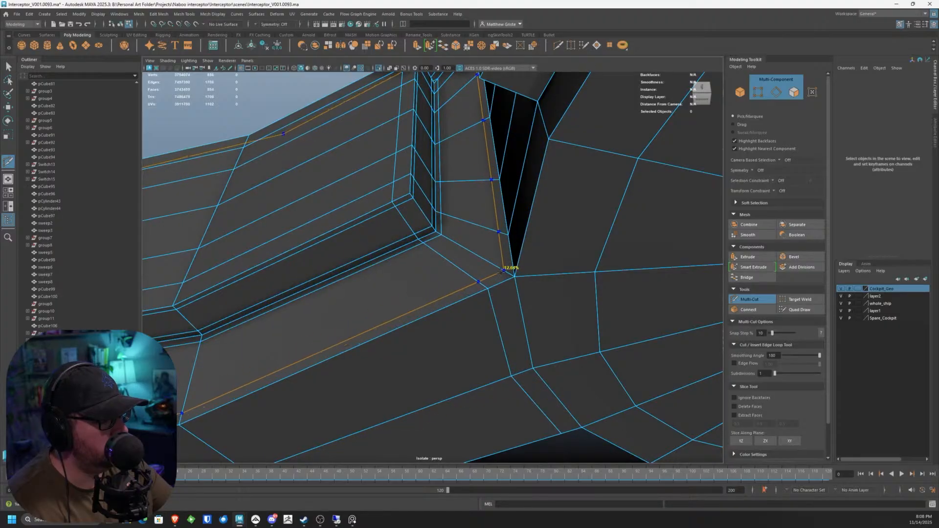
Step: Insert supporting edge loops around the small cylinder's outer cap edge and the step beside its raised band
scroll(490, 309, "down", 7)
left_click_drag(489, 306, 428, 303, "alt")
scroll(429, 304, "up", 3)
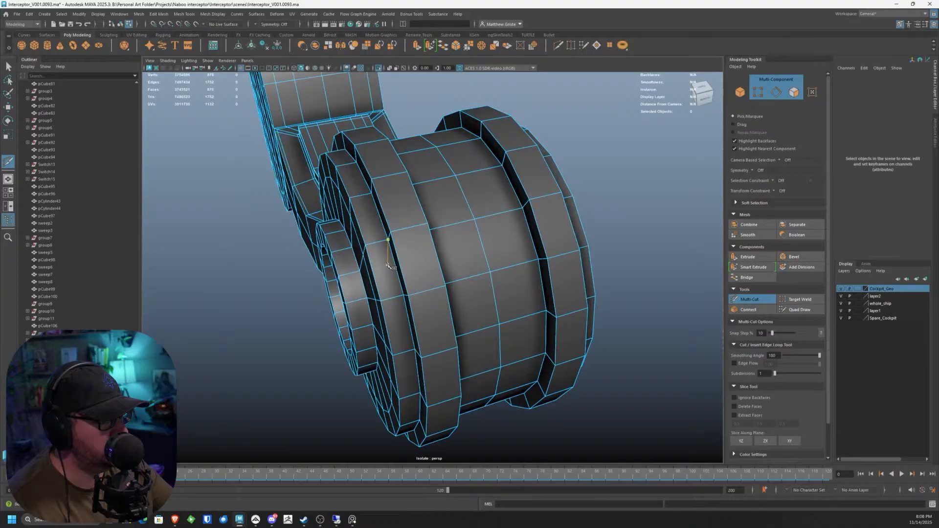
left_click(369, 242, "ctrl")
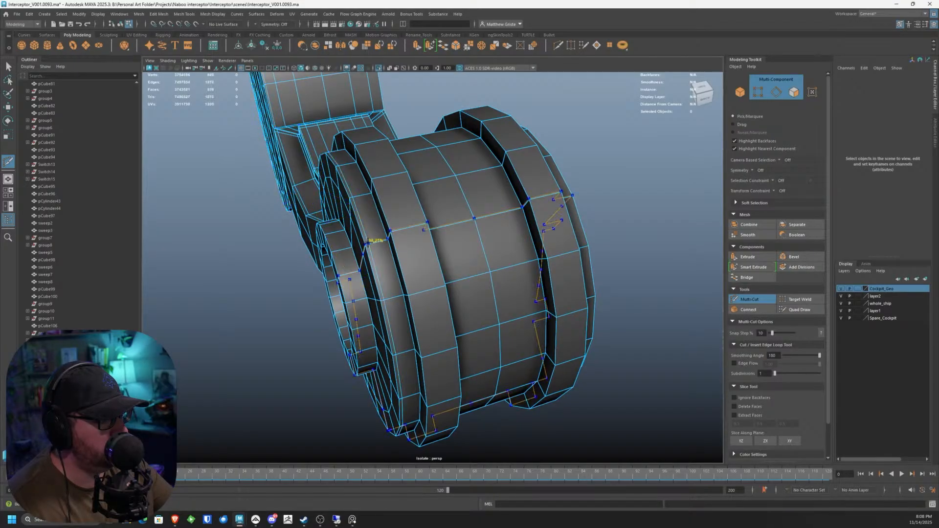
left_click_drag(478, 227, 404, 212, "alt")
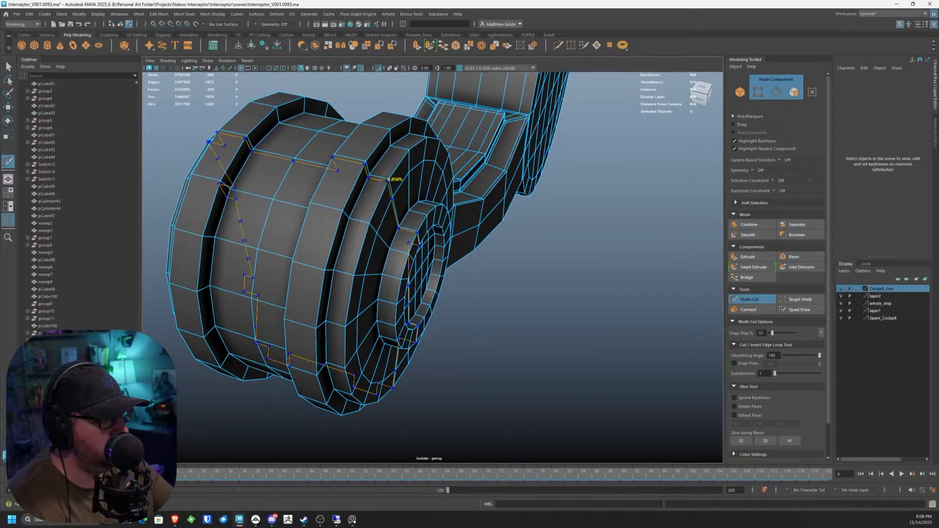
left_click(386, 178, "ctrl")
left_click_drag(387, 178, 439, 205, "alt")
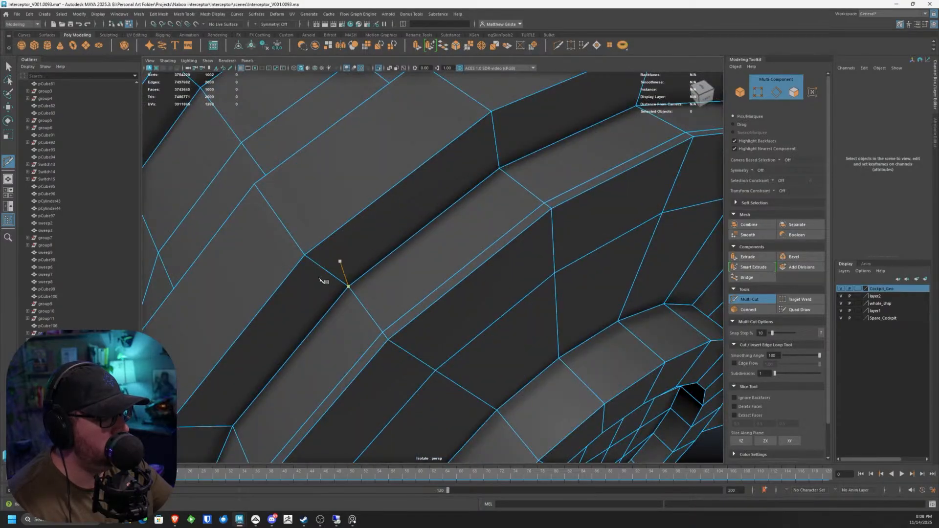
left_click(351, 274, "ctrl")
left_click(297, 247, "ctrl")
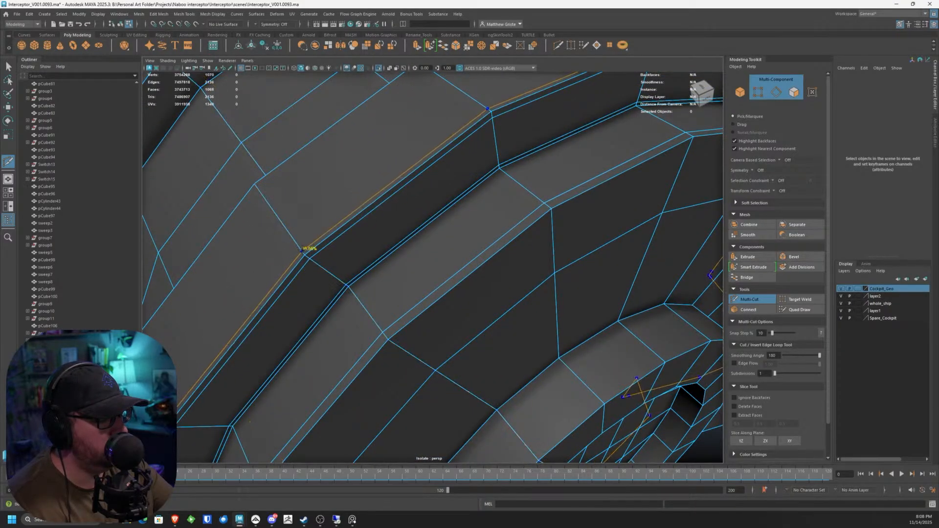
Step: Insert supporting edge loops along the corners of the small cylinder's raised bands and the central barrel between them
scroll(264, 201, "down", 10)
left_click_drag(265, 200, 475, 217, "alt")
scroll(558, 191, "up", 5)
scroll(475, 225, "up", 4)
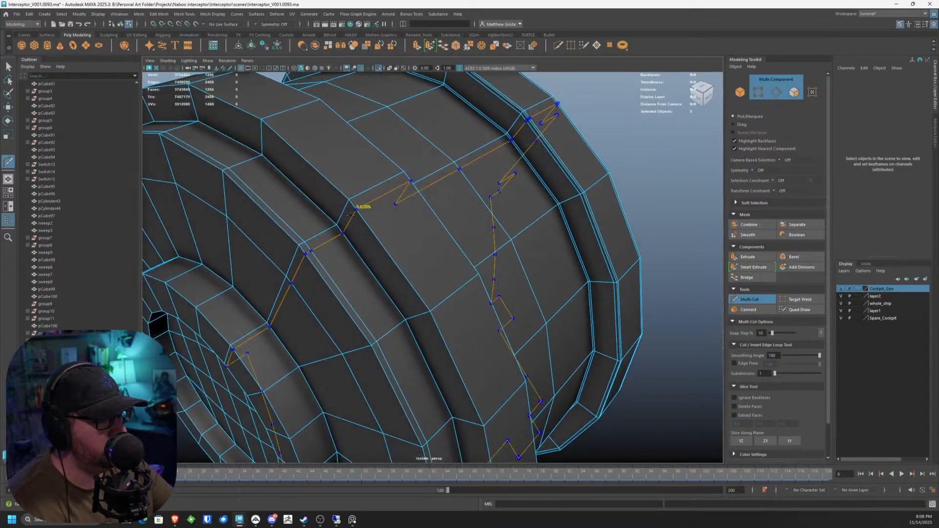
left_click(339, 220, "ctrl")
left_click(348, 201, "ctrl")
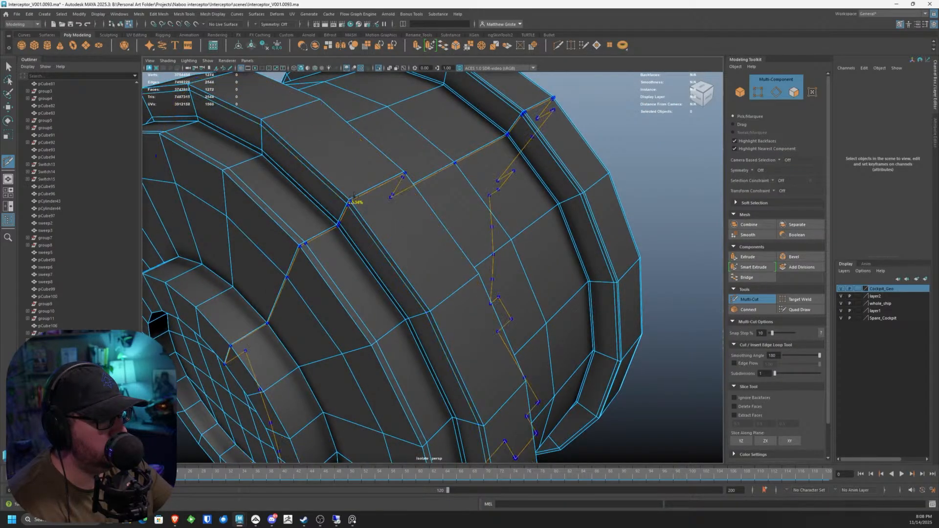
left_click(399, 172, "ctrl")
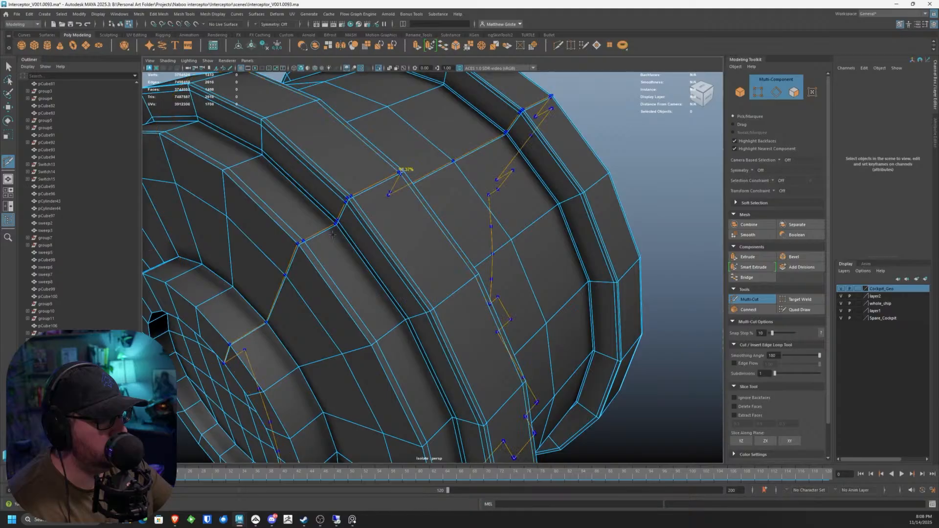
left_click(352, 198)
left_click_drag(372, 221, 317, 257, "alt")
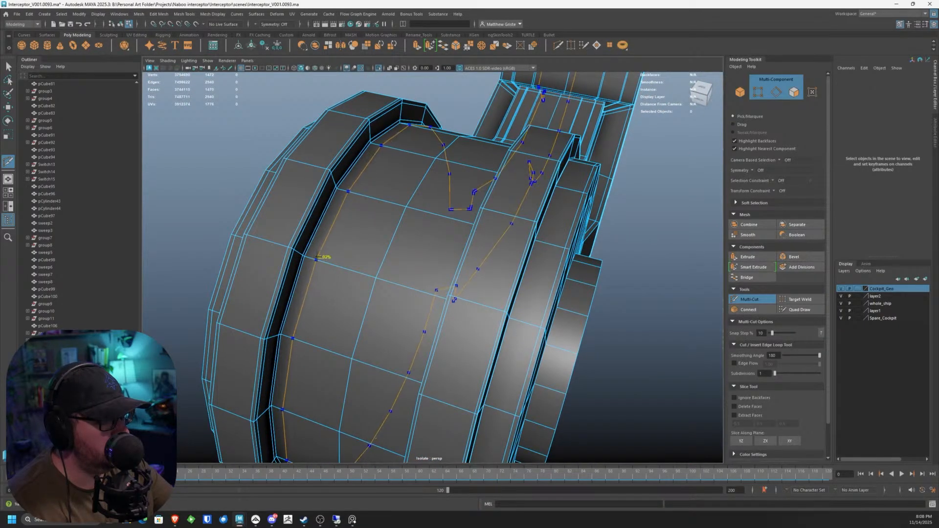
Step: Select the edge loops bordering the raised disc and its center recess on one end of the small cylinder
right_click_drag(317, 257, 254, 260, "alt")
left_click_drag(371, 294, 541, 254, "alt")
mouse_move(352, 278)
right_mouse_down("alt")
mouse_move(413, 298)
mouse_move(343, 288)
right_mouse_up("alt")
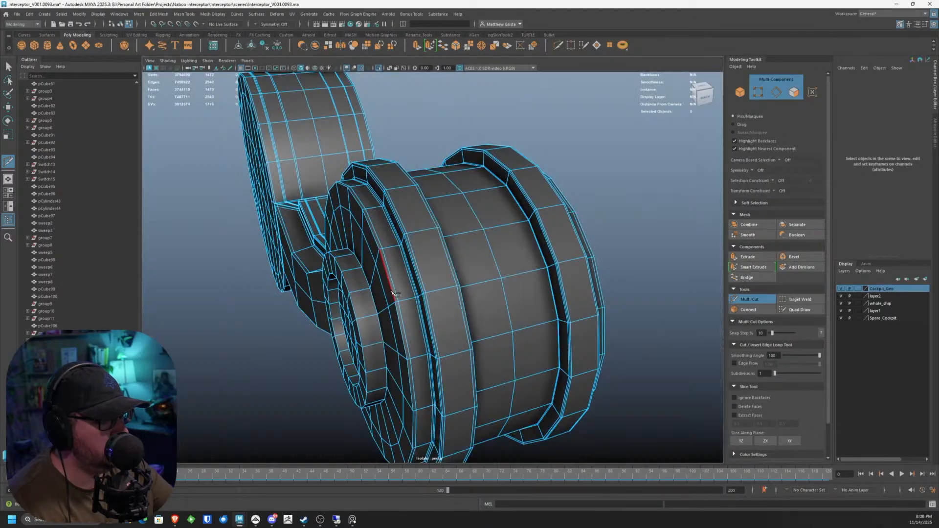
left_click_drag(343, 289, 418, 292, "alt")
mouse_move(372, 293)
right_mouse_down("alt")
mouse_move(414, 286)
mouse_move(371, 293)
right_mouse_up("alt")
left_click_drag(391, 289, 414, 281, "alt")
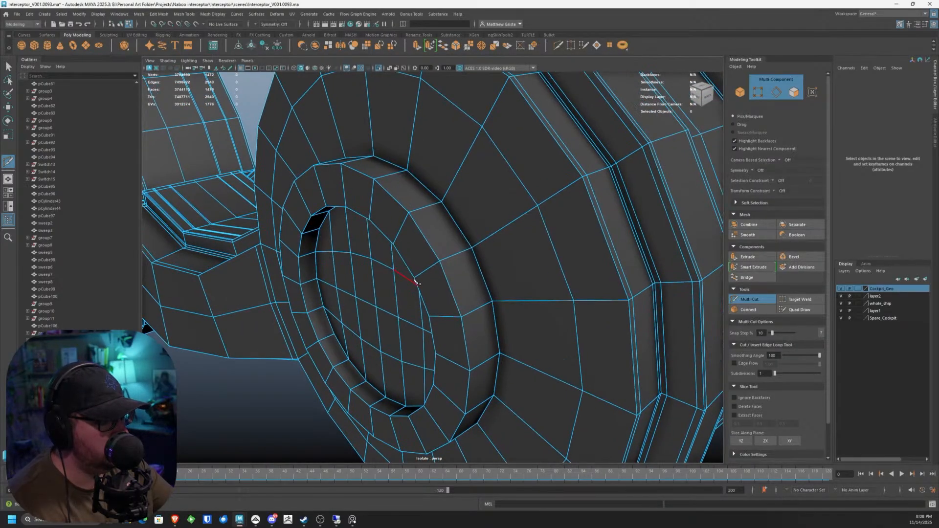
right_click_drag(398, 214, 398, 202)
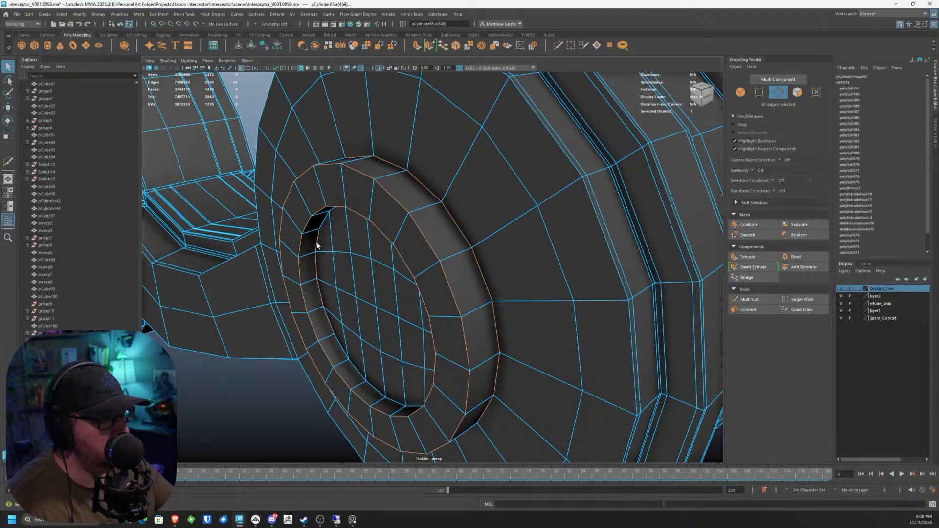
left_click_drag(341, 243, 399, 218, "alt")
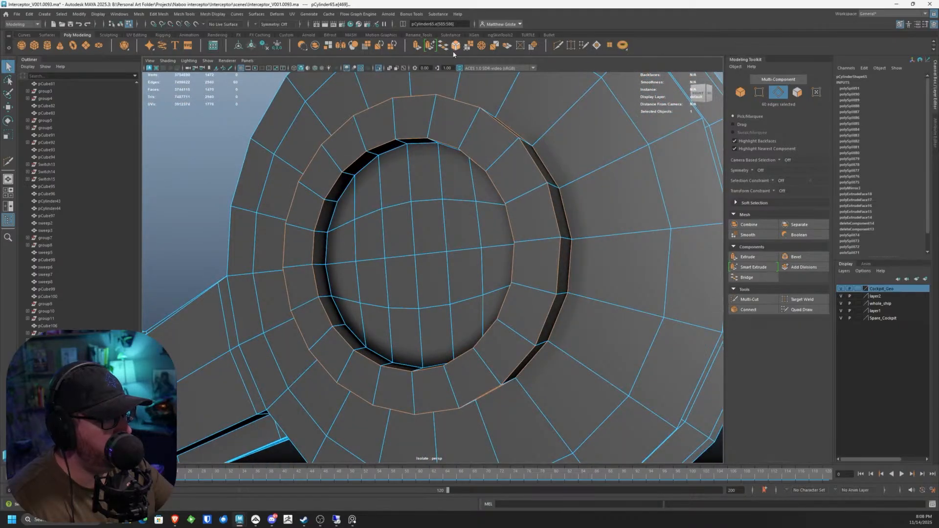
Step: Add the opposite end's disc and recess loops to the selection and bevel all selected edges with a fraction of 0.2
scroll(450, 234, "down", 6)
left_click_drag(602, 234, 438, 248, "alt")
scroll(438, 249, "up", 10)
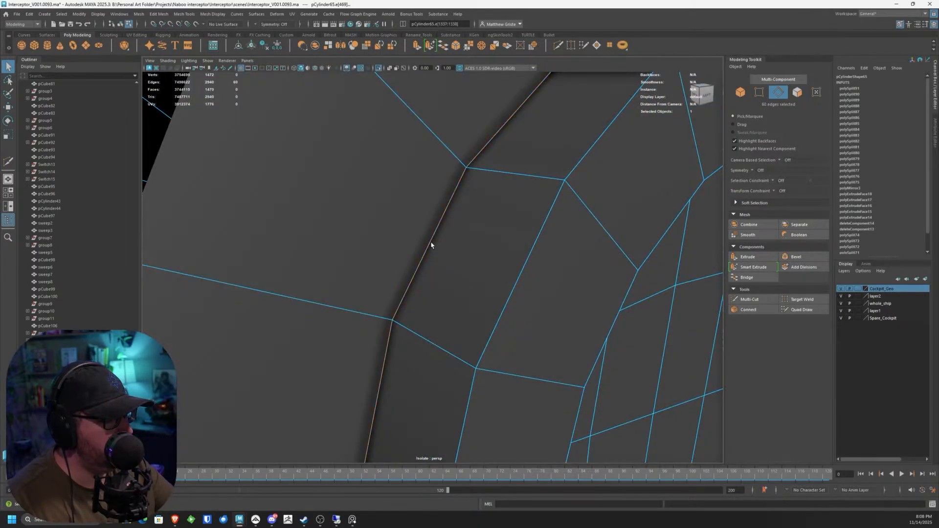
double_click(530, 254, "shift")
left_click_drag(529, 254, 356, 230, "alt")
scroll(370, 240, "down", 6)
scroll(327, 201, "up", 5)
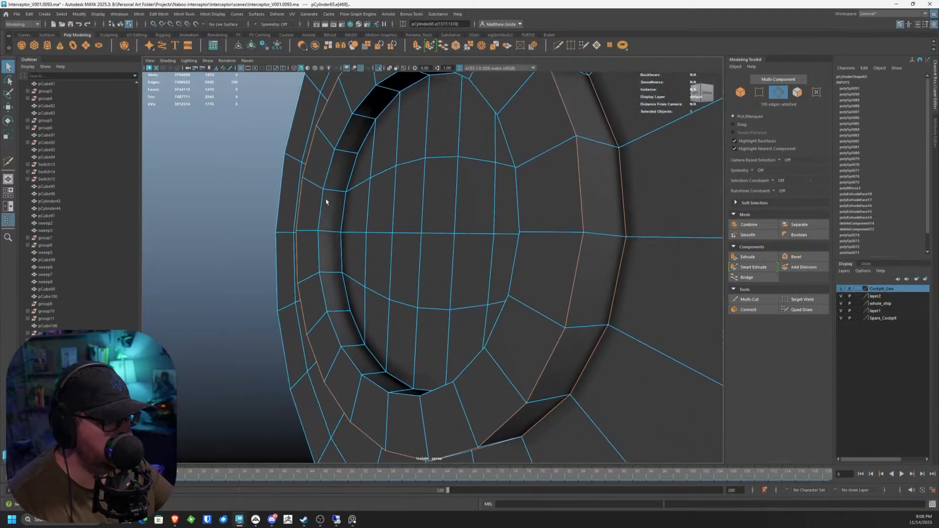
left_click(454, 48)
left_click(458, 235)
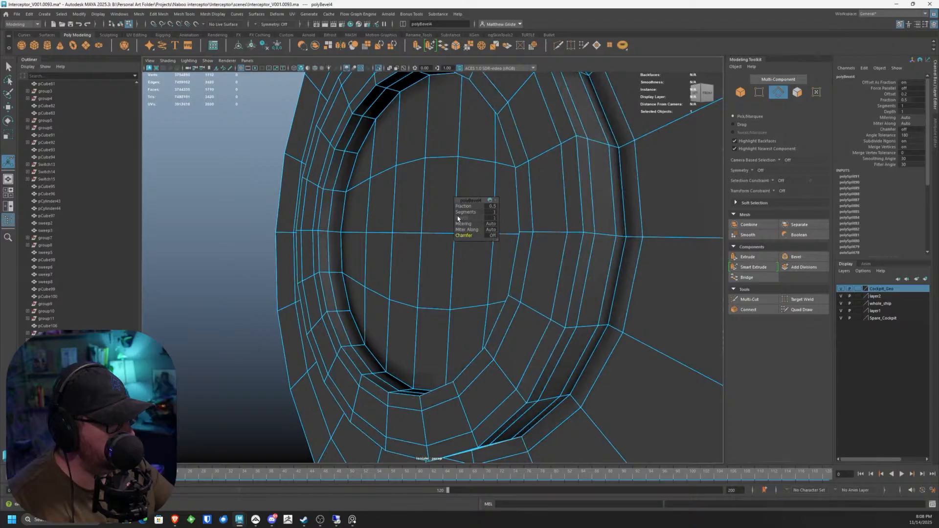
left_click_drag(462, 206, 462, 207)
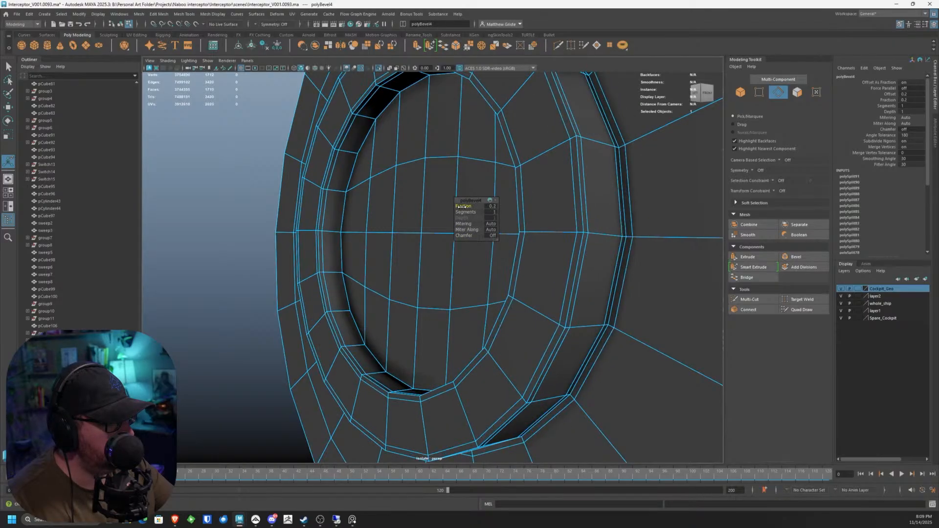
Step: Insert supporting edge loops inside the circular center recesses on both ends of the small cylinder
left_click(744, 298)
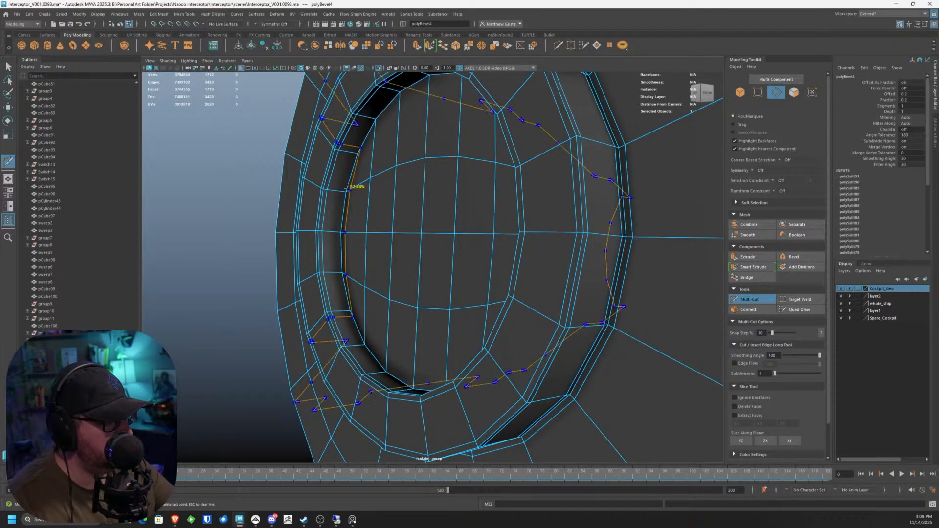
left_click(342, 191, "ctrl")
scroll(386, 210, "down", 10)
left_click_drag(386, 210, 335, 218, "alt")
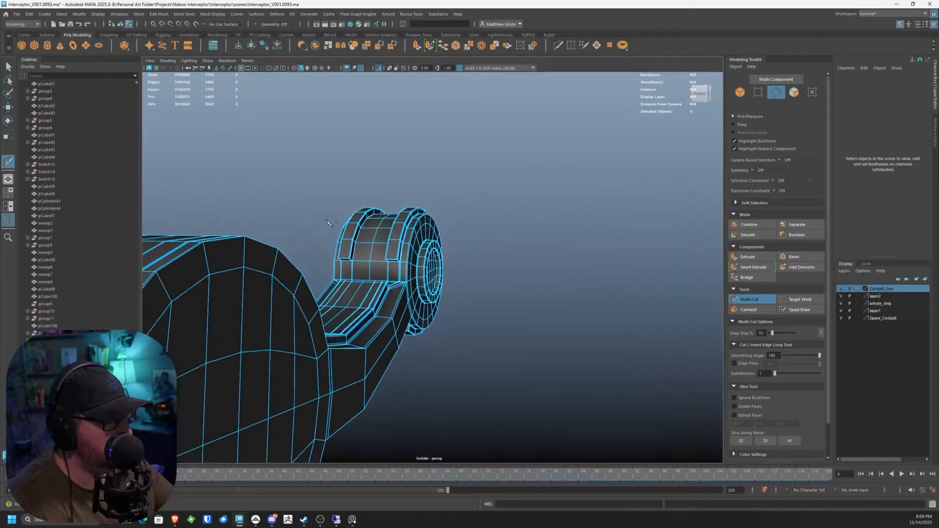
right_click_drag(335, 218, 424, 257, "alt")
left_click(488, 274)
left_click_drag(423, 258, 482, 287, "alt")
left_click(493, 274, "ctrl")
scroll(478, 287, "down", 12)
scroll(481, 284, "up", 5)
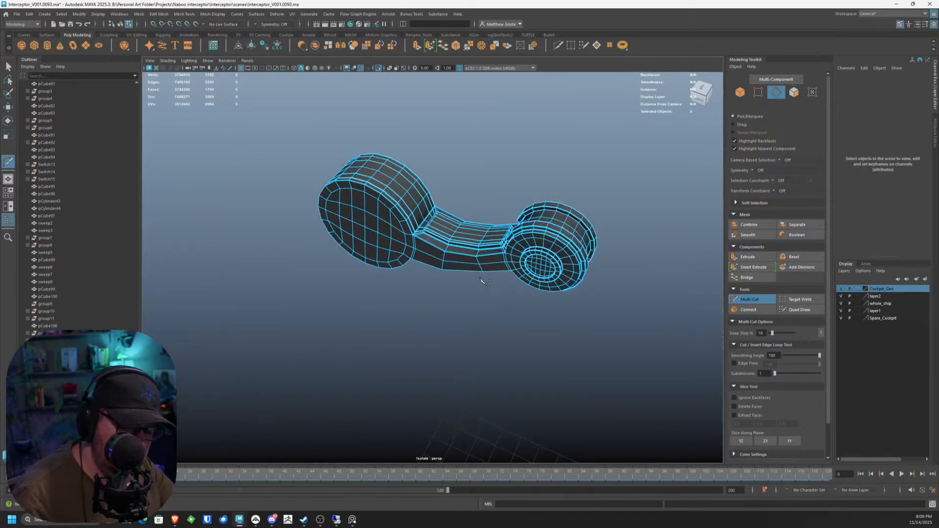
Step: Preview the bracket smoothed and insert a supporting edge loop across the arm panel's end beside the small cylinder
key("q")
key("3")
key("F8")
left_click(503, 196)
left_click_drag(503, 196, 472, 251, "alt")
scroll(474, 213, "up", 5)
scroll(477, 253, "up", 3)
left_click(477, 254)
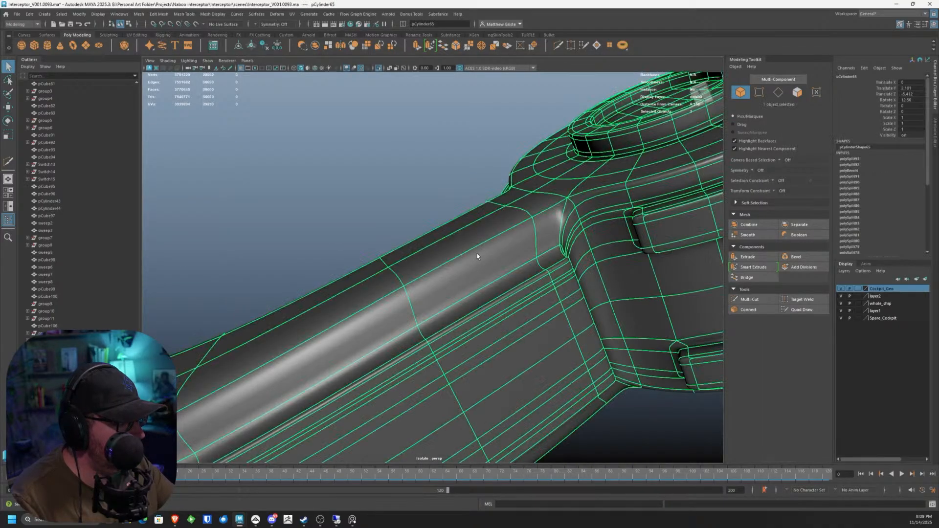
key("1")
scroll(477, 254, "up", 3)
left_click(750, 300)
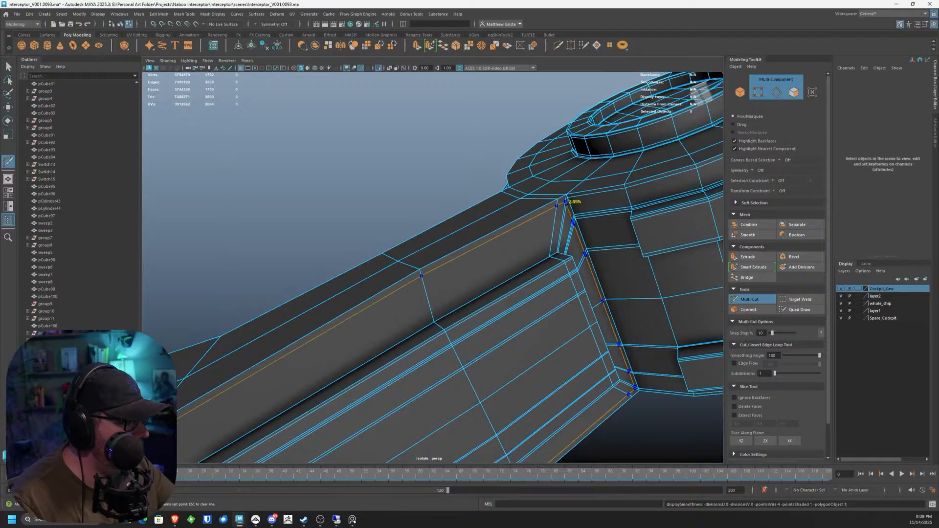
left_click(558, 247, "ctrl")
Step: Insert a matching supporting edge loop at the arm panel's end on the opposite side of the bracket
mouse_move(559, 247)
left_mouse_down("alt")
mouse_move(538, 240)
mouse_move(560, 229)
left_mouse_up("alt")
scroll(560, 228, "up", 5)
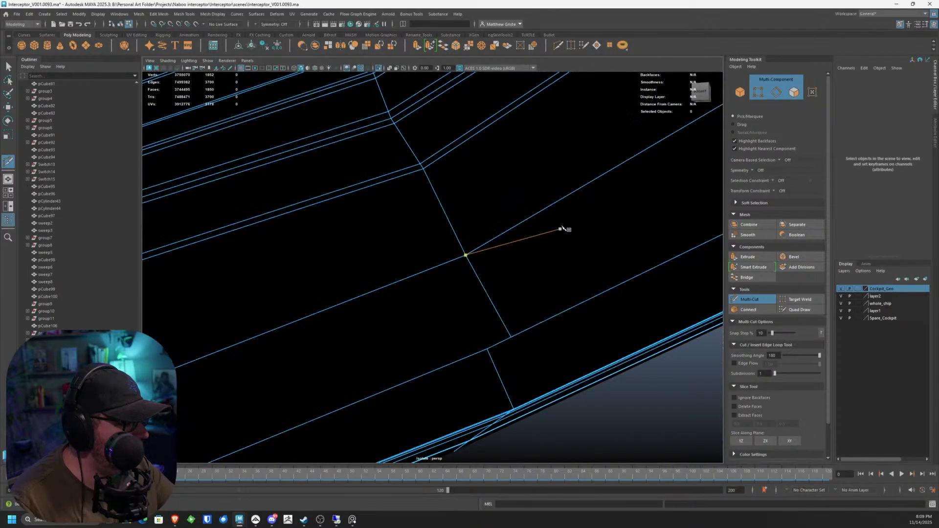
scroll(560, 229, "down", 5)
left_click_drag(518, 260, 477, 274, "alt")
scroll(477, 275, "up", 1)
scroll(478, 276, "up", 2)
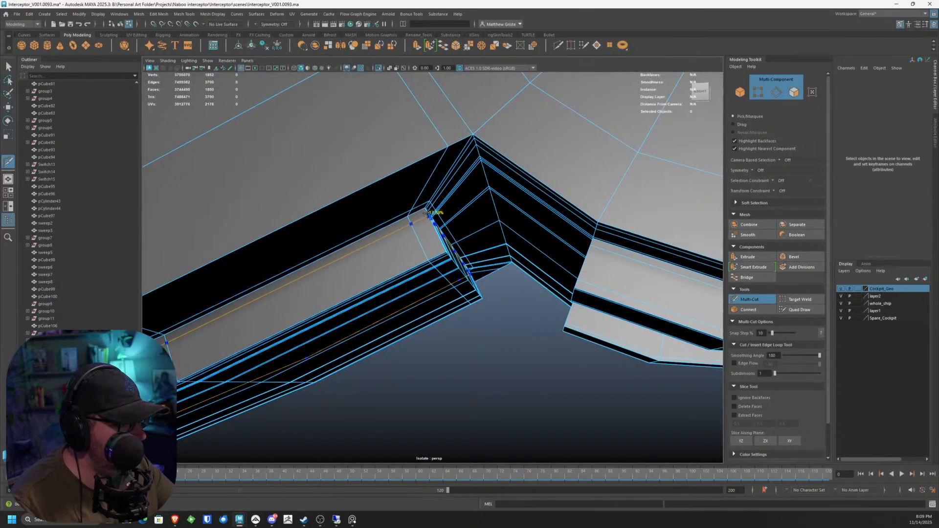
left_click(443, 248, "ctrl")
scroll(442, 249, "down", 6)
left_click_drag(442, 259, 506, 262, "alt")
key("q")
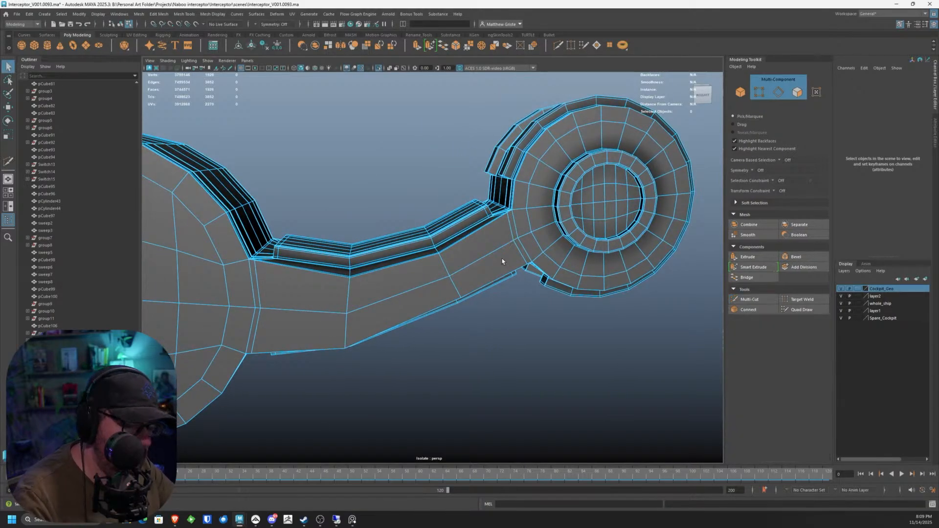
Step: Check the arm smoothed and insert a supporting edge loop where it meets the large cylinder's flat face
key("3")
right_click_drag(526, 218, 553, 200)
left_click(560, 301)
left_click_drag(561, 301, 375, 267, "alt")
scroll(405, 298, "up", 5)
left_click(392, 295)
key("1")
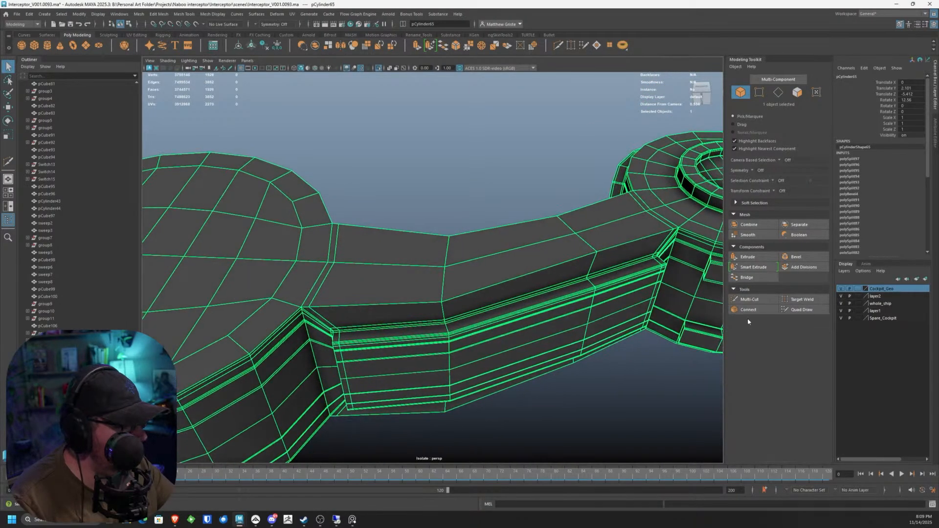
left_click(749, 300)
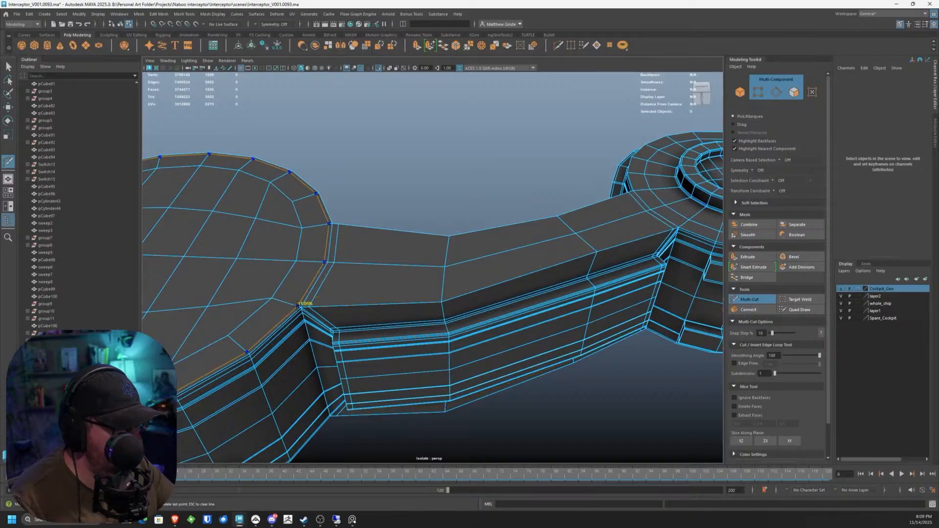
left_click_drag(547, 331, 488, 289, "alt")
left_click(465, 260, "ctrl")
key("f")
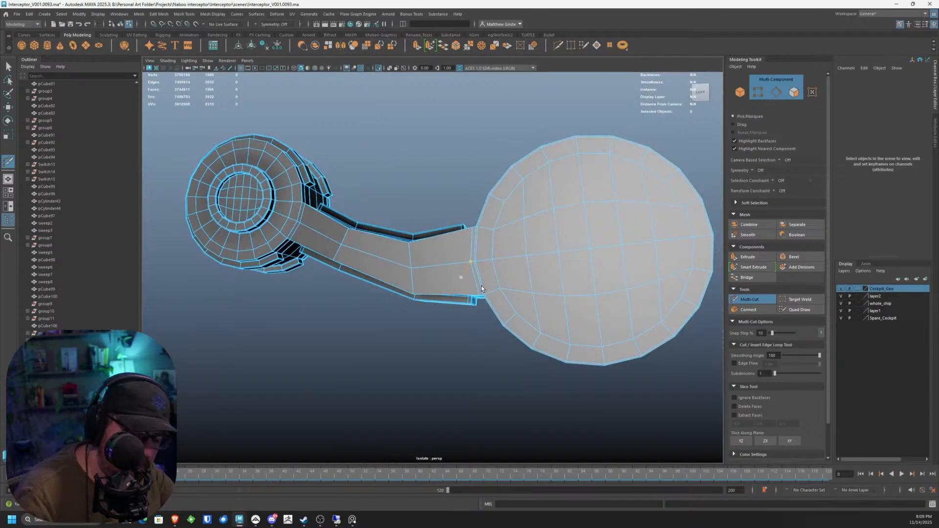
Step: Check the arm's other side and insert a supporting edge loop around the recessed panel's corner by the small cylinder
key("q")
key("3")
right_click_drag(496, 251, 534, 214)
key("1")
left_click_drag(426, 350, 415, 224, "alt")
key("1")
scroll(413, 210, "up", 3)
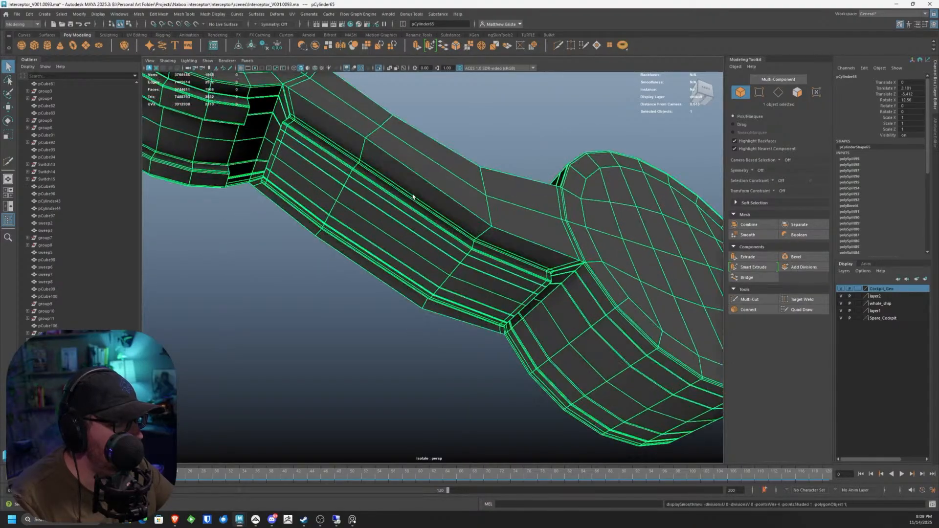
left_click(748, 300)
left_click_drag(361, 157, 411, 162, "alt")
scroll(411, 161, "up", 4)
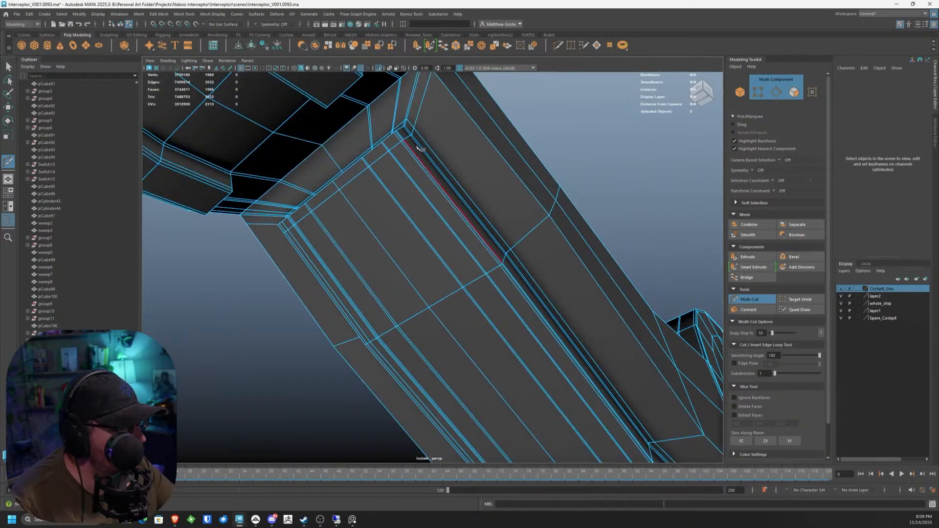
middle_click_drag(415, 132, 407, 149, "alt")
left_click(397, 117, "ctrl")
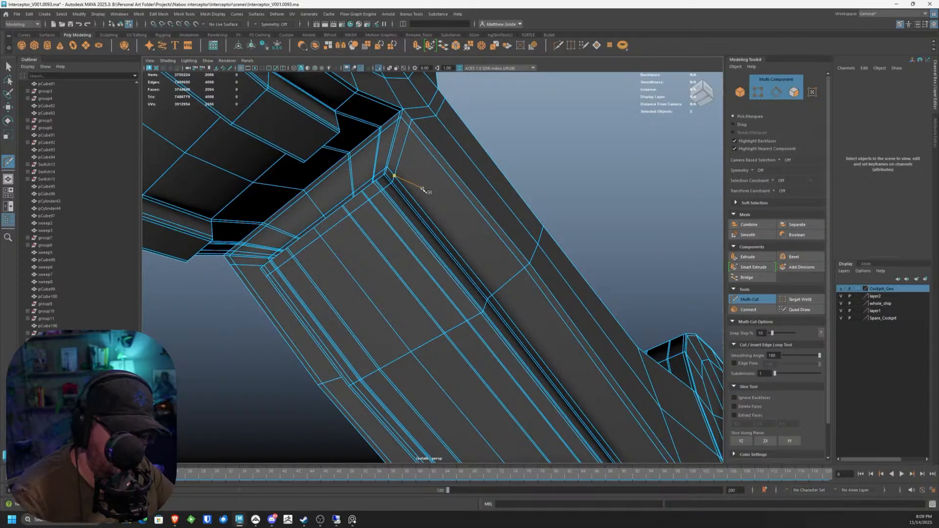
Step: Preview the finished bracket smoothed and turn off its isolation to show the whole cockpit
key("q")
key("f")
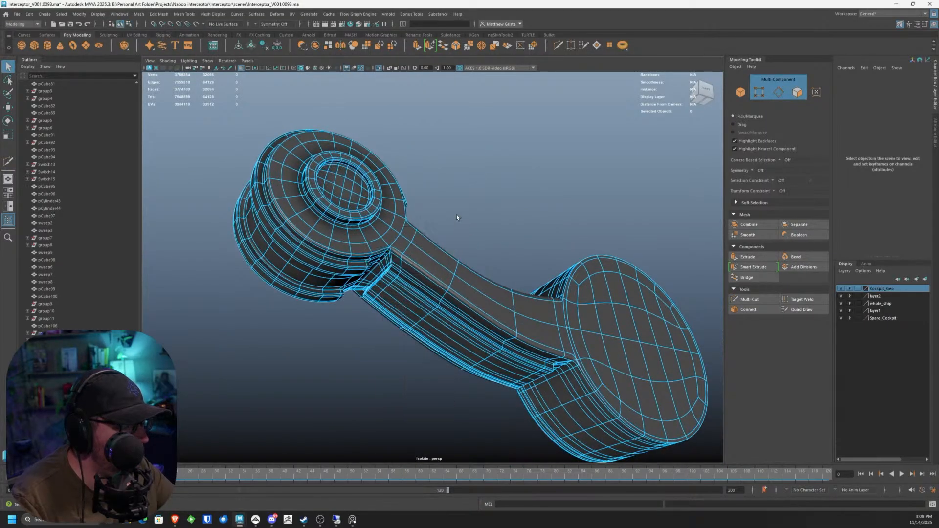
left_click(456, 217)
left_click_drag(456, 217, 285, 135, "alt")
left_click(207, 65)
mouse_move(245, 73)
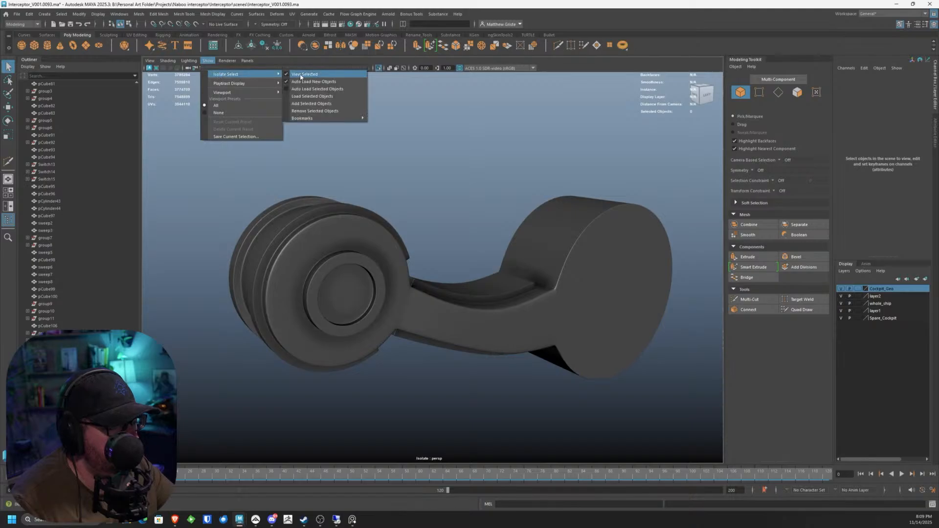
left_click(305, 73)
Step: Delete the old opposite bracket and replace it with a duplicate of the finished one, moved to Translate X -1.349
left_click_drag(396, 197, 627, 274, "alt")
left_click(609, 270)
key("Delete")
left_click(324, 259)
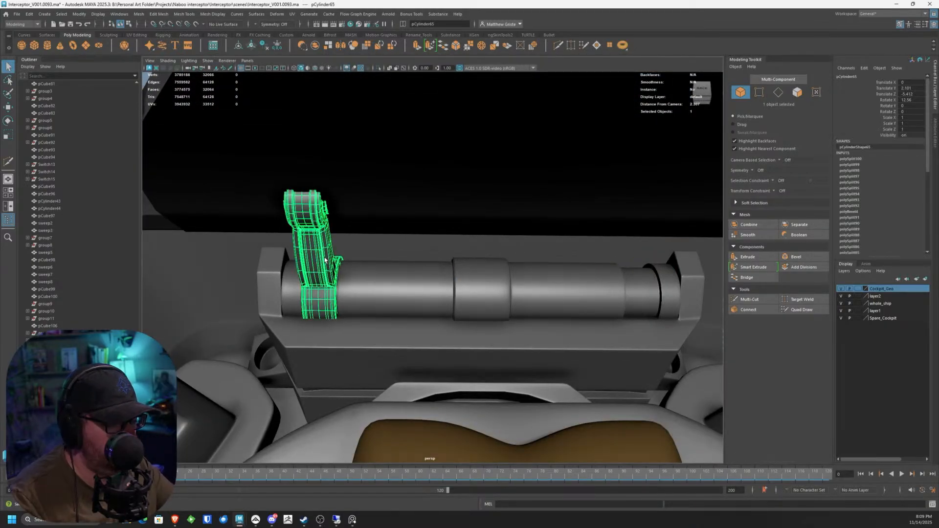
key("ctrl+d")
key("w")
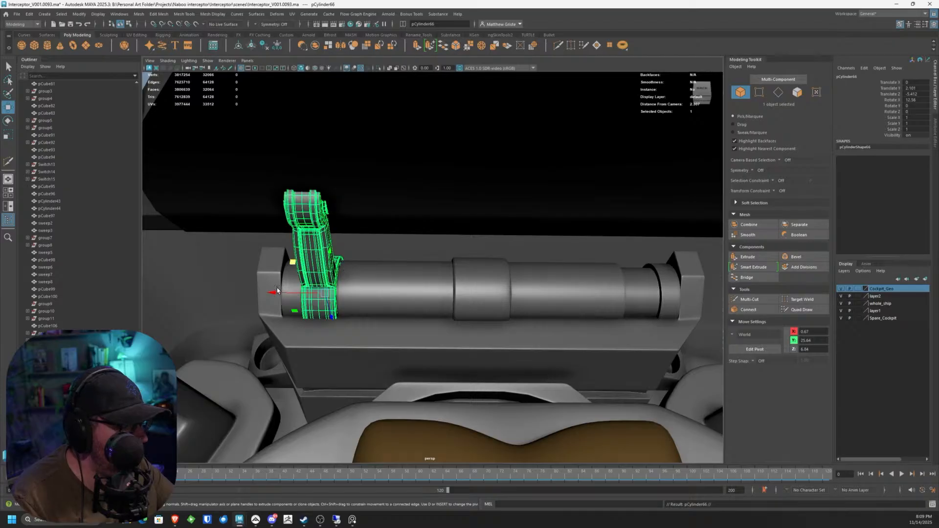
left_click_drag(276, 291, 585, 300)
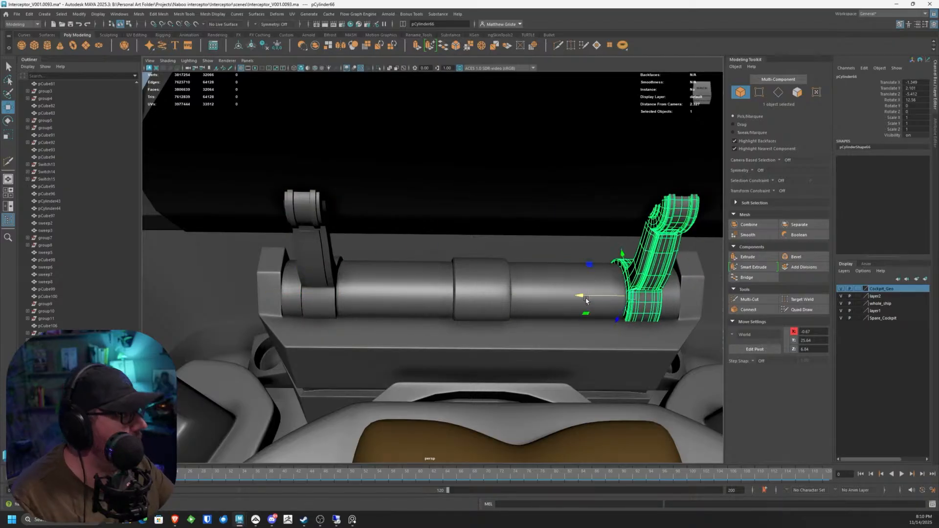
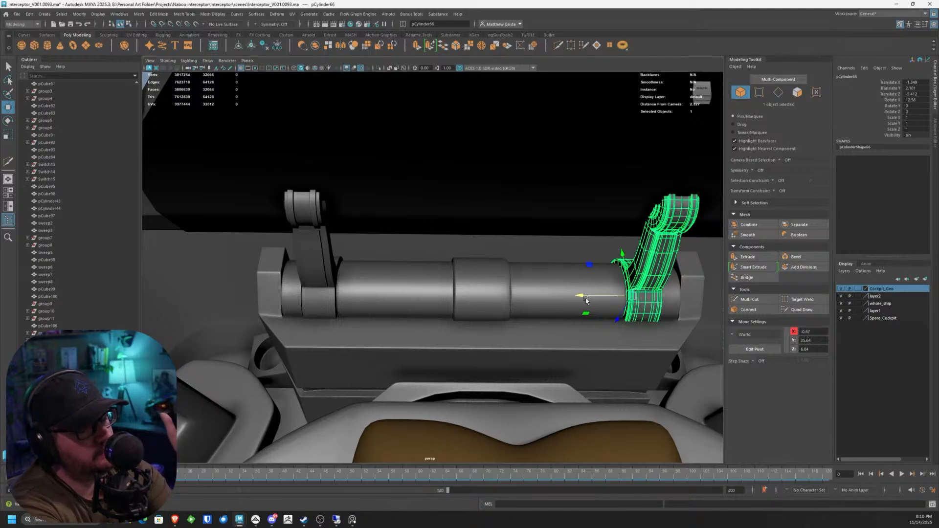
right_click_drag(672, 312, 484, 245, "alt")
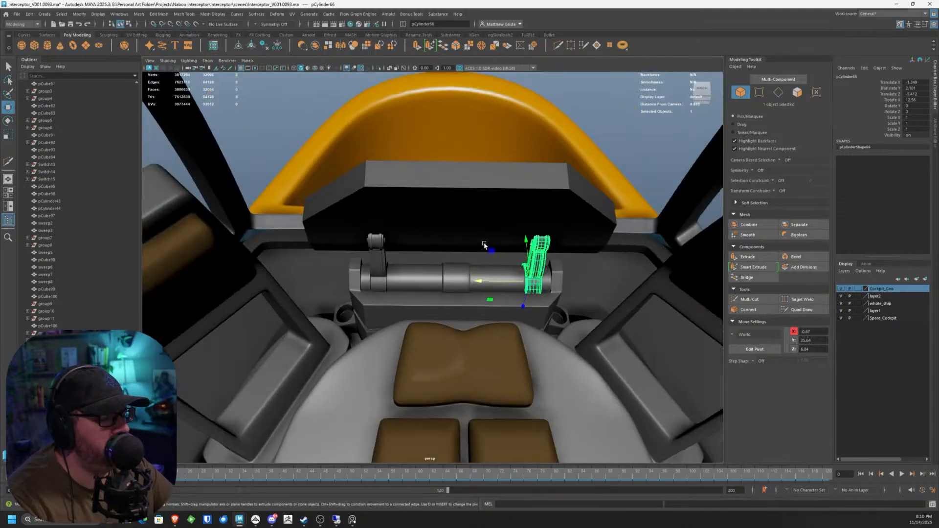
left_click_drag(484, 245, 440, 234, "alt")
left_click(446, 215)
left_click(214, 14)
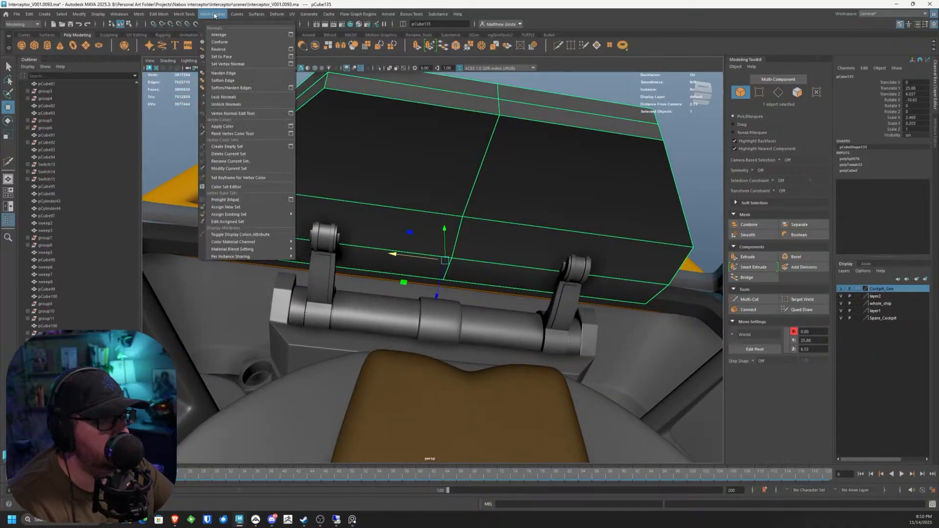
mouse_move(184, 14)
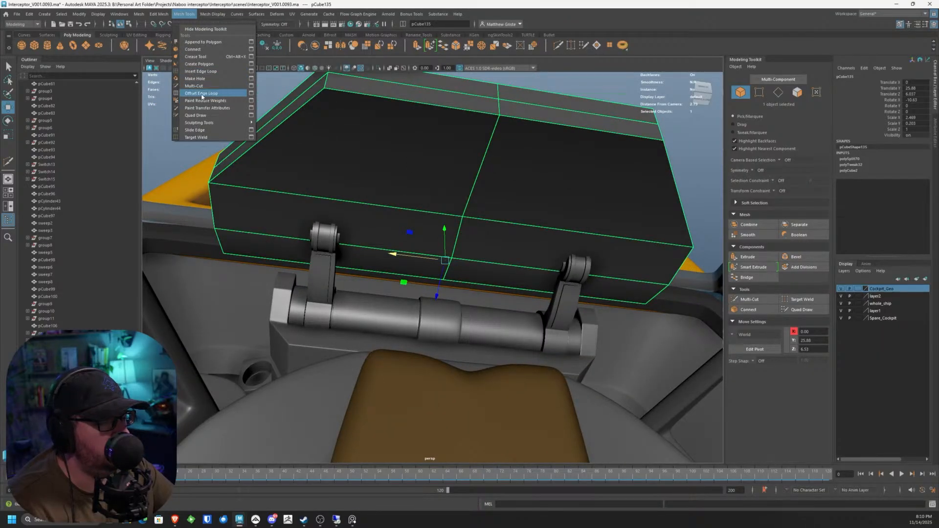
left_click(202, 95)
Step: Delete one half of the dark block behind the seat, up to its center line
left_click_drag(367, 132, 452, 145, "alt")
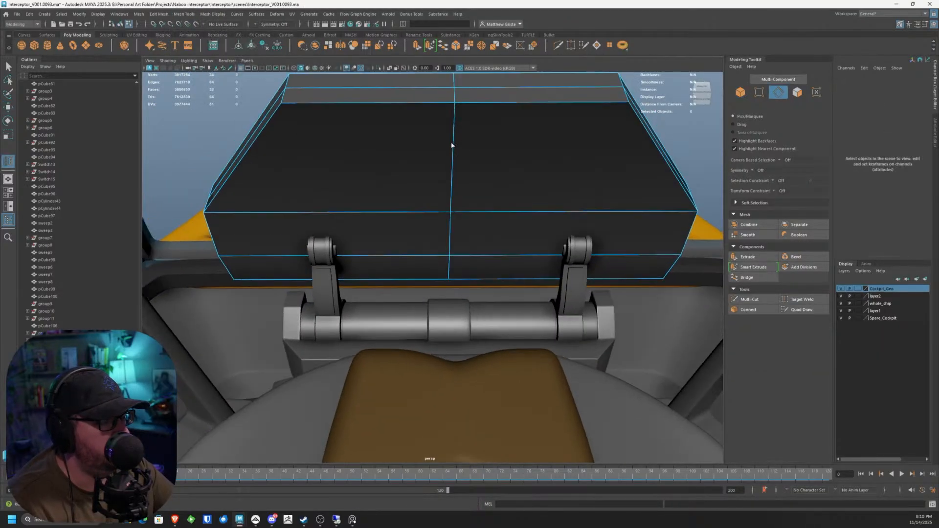
right_click_drag(471, 166, 472, 173)
left_click(472, 173)
double_click(486, 114)
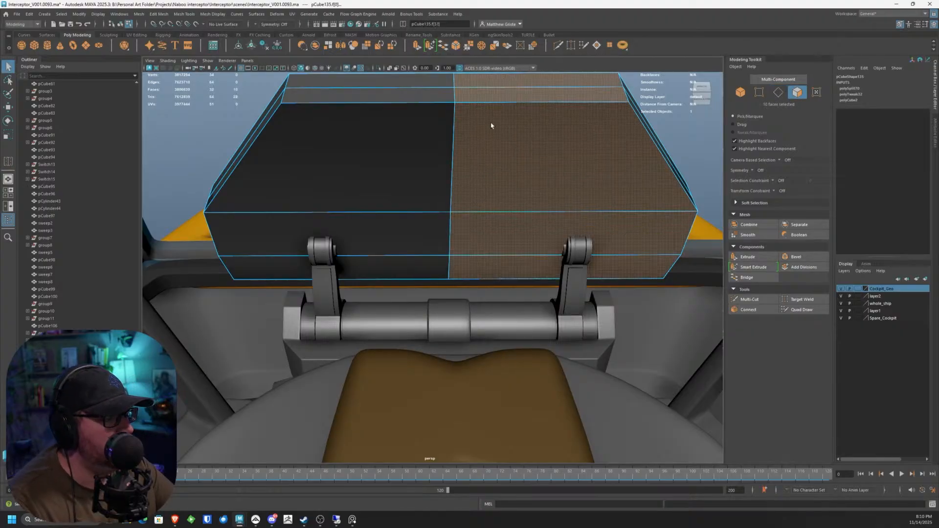
key("Delete")
left_click(659, 147)
key("Delete")
Step: Insert two edge loops across the remaining half of the block, one on each side of the hinge bracket
left_click_drag(576, 161, 645, 266, "alt")
scroll(646, 266, "up", 2)
left_click(749, 300)
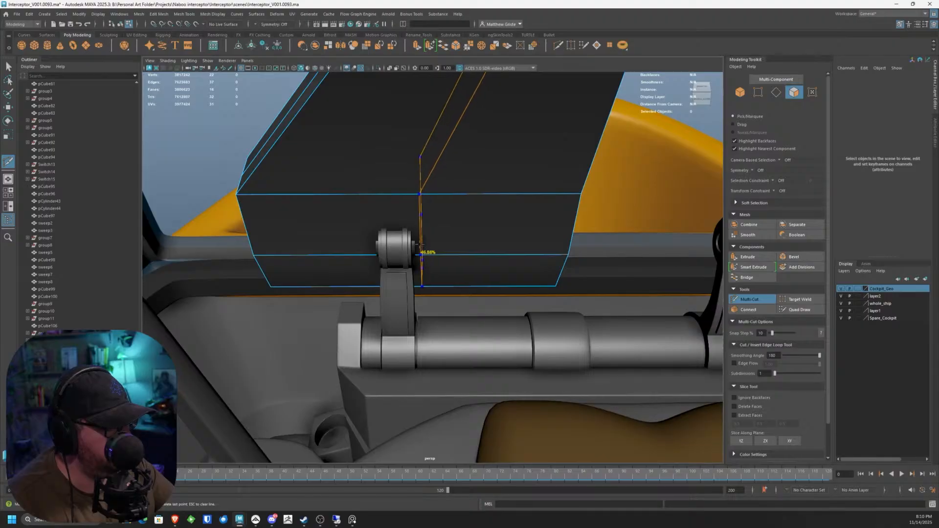
left_click(419, 243, "ctrl")
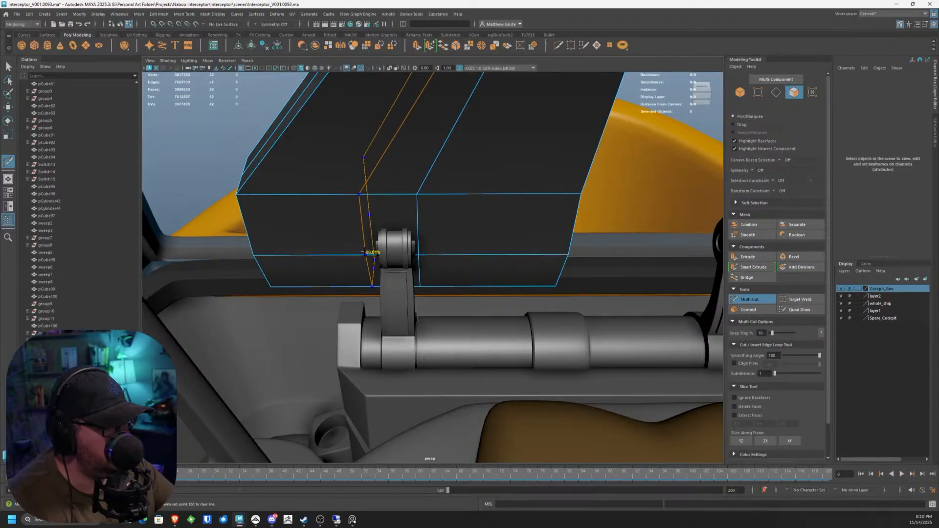
left_click(411, 255, "ctrl")
left_click_drag(411, 255, 440, 244, "alt")
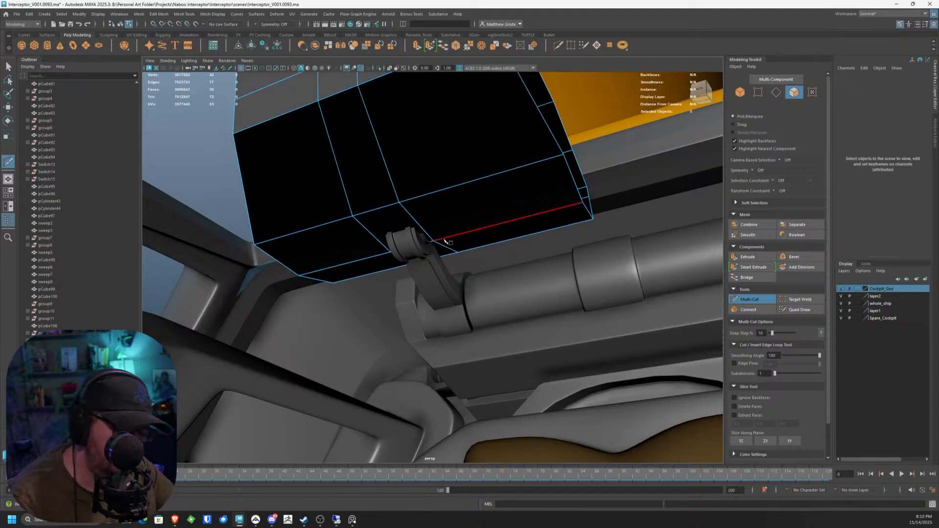
Step: Extrude the four underside faces on both sides of the hinge bracket downward, with Translate Y about -0.112
key("q")
right_click_drag(455, 201, 456, 220)
left_click(462, 219)
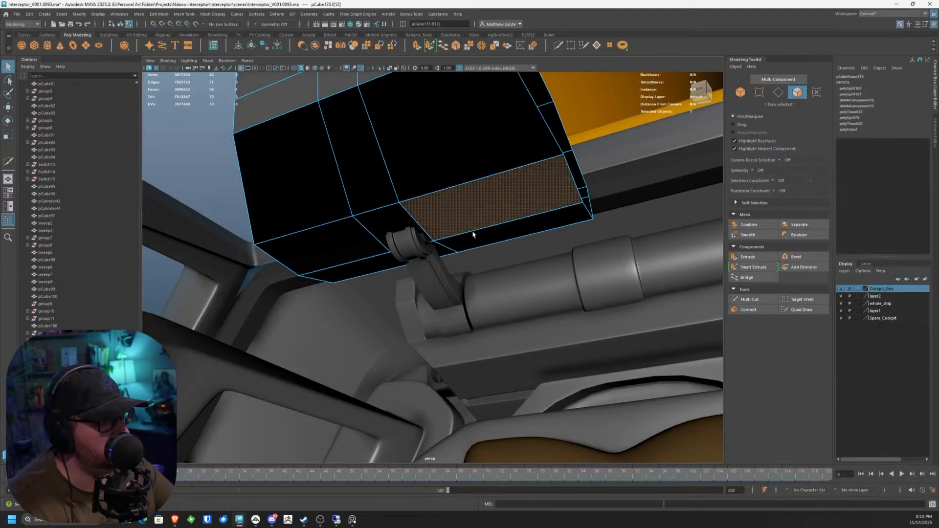
left_click(473, 237, "shift")
left_click(335, 246, "shift")
left_click_drag(336, 246, 425, 268, "alt")
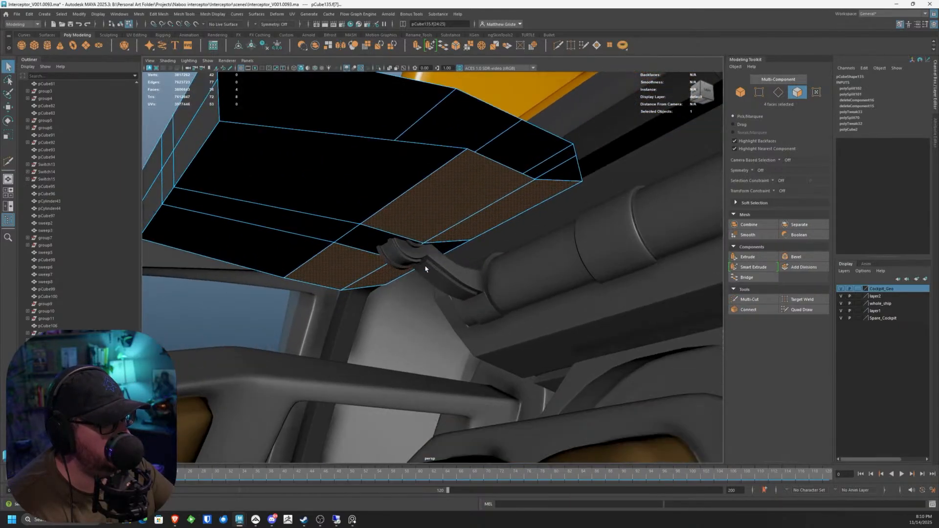
key("ctrl+e")
left_click_drag(440, 93, 519, 150, "alt")
left_click(519, 150)
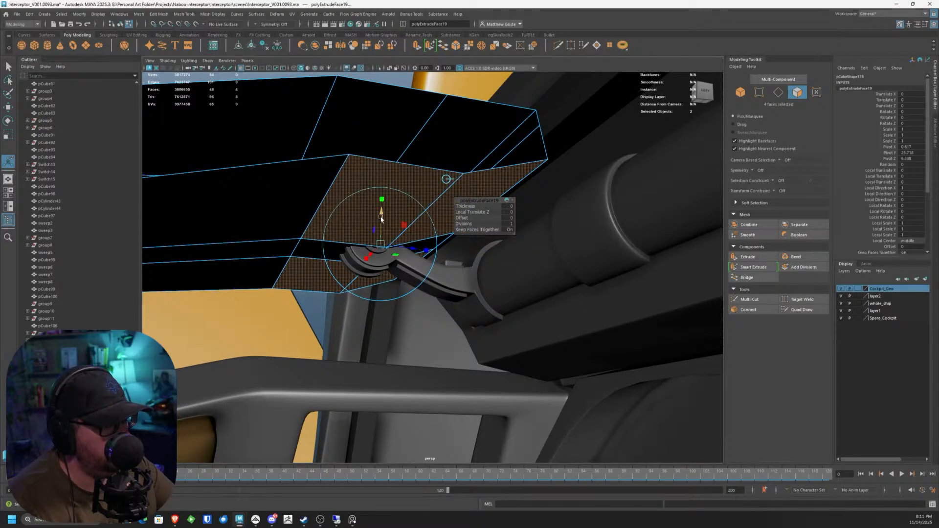
left_click_drag(381, 219, 381, 245)
Step: Move the inner wall faces of the notch along X so they sit closer to both sides of the hinge bracket
right_click_drag(381, 245, 359, 205)
right_click_drag(326, 240, 329, 226)
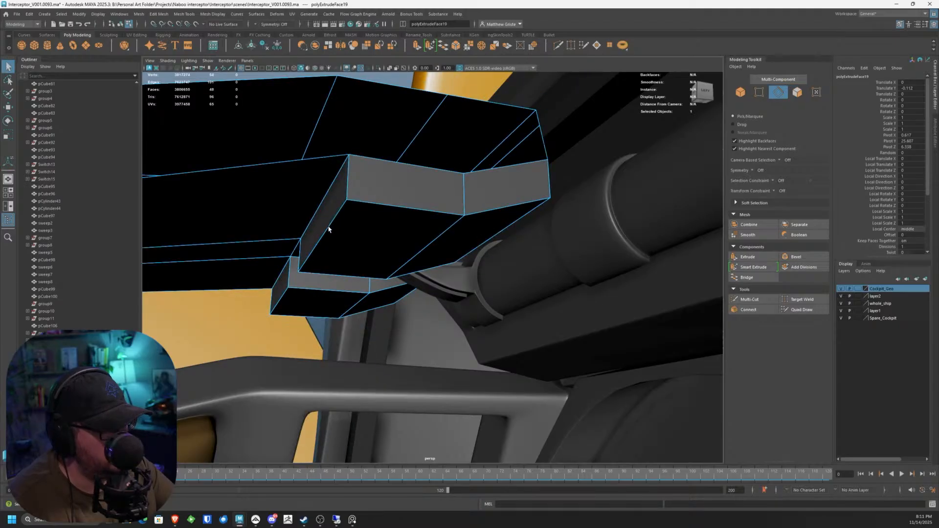
left_click(295, 289)
key("w")
left_click_drag(337, 242, 367, 277)
left_click_drag(330, 237, 369, 221)
right_click_drag(369, 220, 368, 239)
left_click(367, 237)
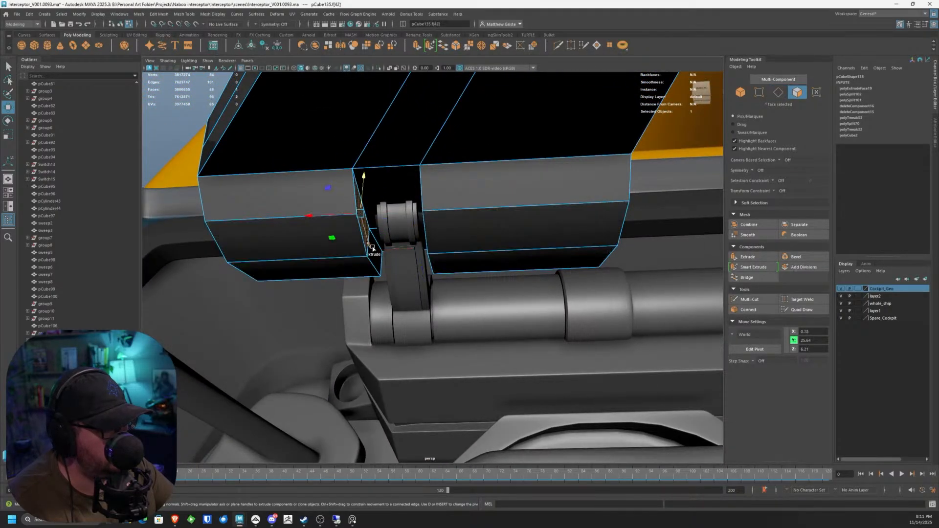
left_click_drag(332, 230, 344, 230)
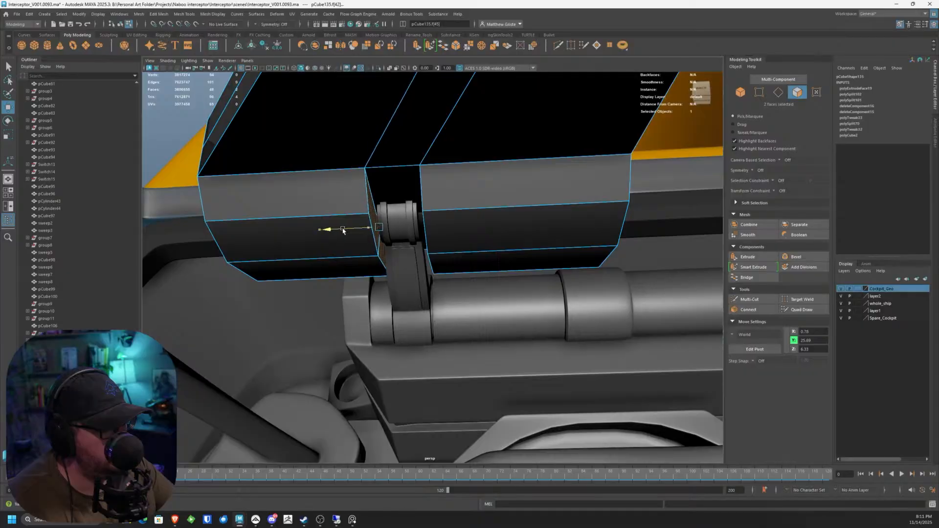
left_click_drag(518, 228, 462, 236, "alt")
left_click(462, 236)
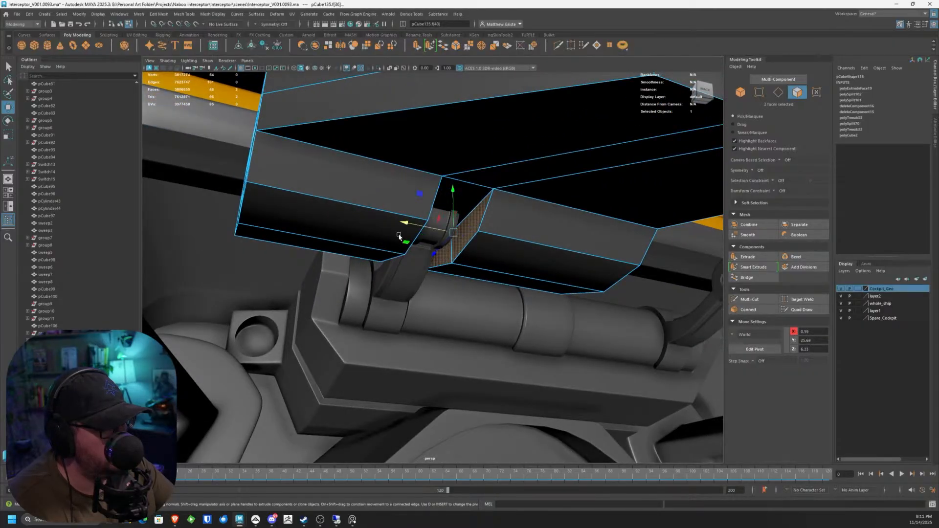
left_click_drag(406, 228, 353, 238)
left_click(412, 202)
scroll(412, 206, "up", 5)
scroll(401, 218, "down", 5)
scroll(367, 218, "up", 5)
scroll(357, 221, "down", 4)
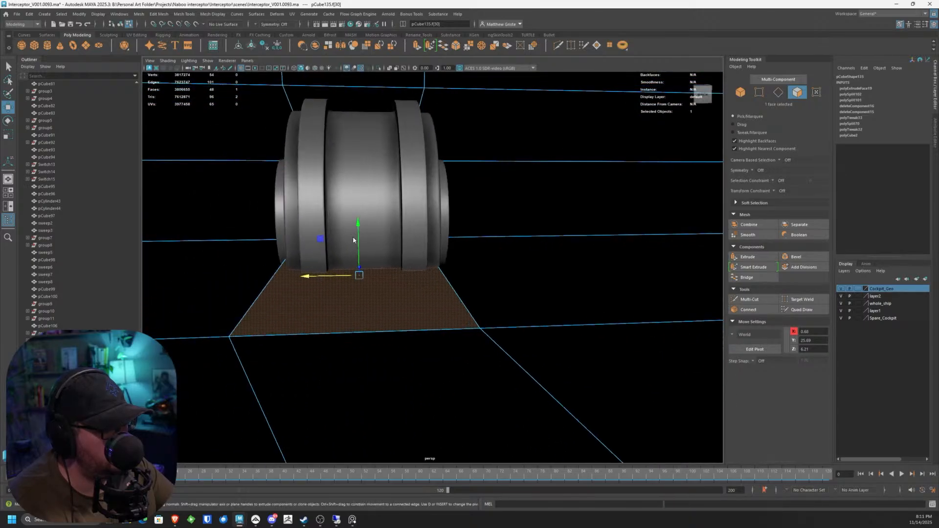
mouse_move(353, 237)
right_mouse_down()
mouse_move(350, 252)
mouse_move(352, 221)
right_mouse_up()
left_click(311, 248)
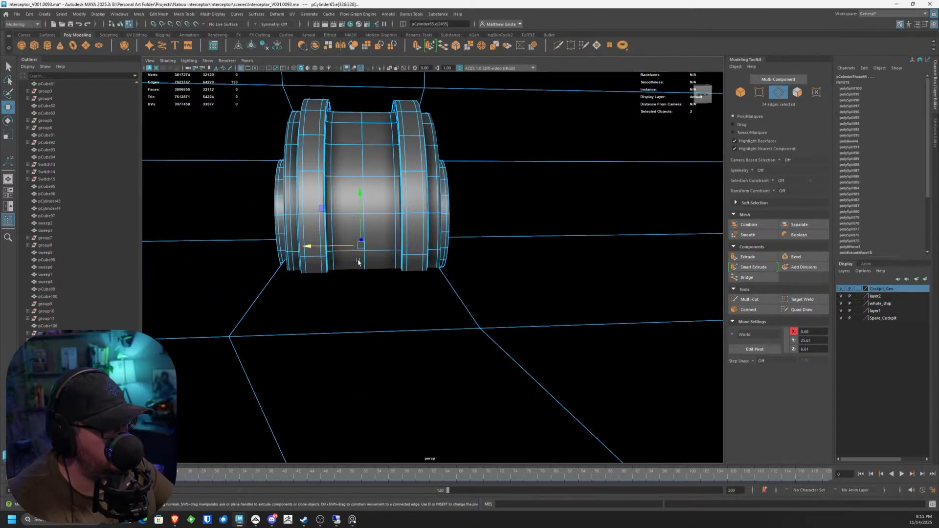
key("ctrl+z")
key("ctrl+z")
right_click_drag(391, 299, 368, 284)
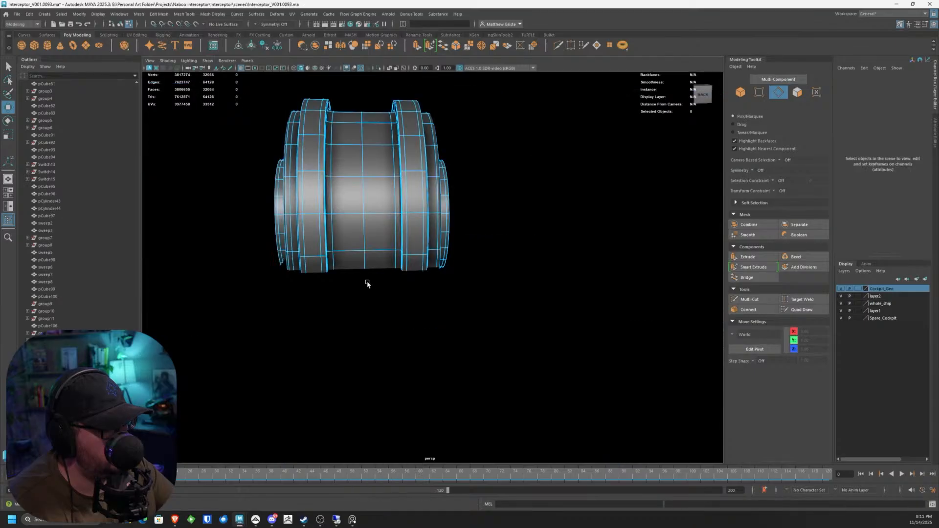
left_click(366, 269)
right_click_drag(470, 286, 420, 250)
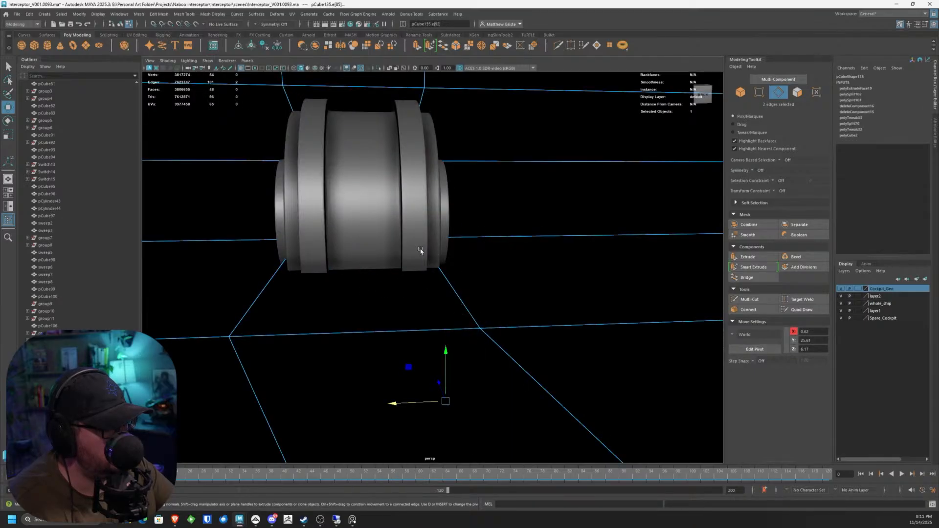
Step: Adjust the back of the notch along Z behind the bracket's round end, and fine-tune the inner wall faces along X
left_click(356, 215)
left_click_drag(356, 215, 362, 98, "alt")
left_click_drag(362, 98, 270, 94, "alt")
left_click_drag(322, 111, 271, 116)
right_click_drag(271, 129, 254, 159)
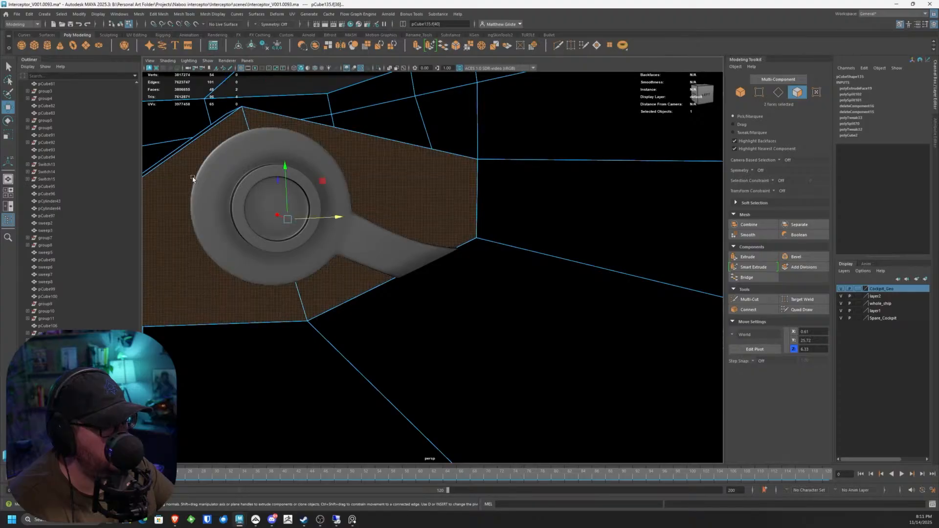
left_click_drag(194, 177, 295, 228, "alt")
left_click(219, 229)
left_click(304, 128, "shift")
left_click_drag(294, 228, 345, 229, "alt")
left_click_drag(400, 214, 353, 179, "alt")
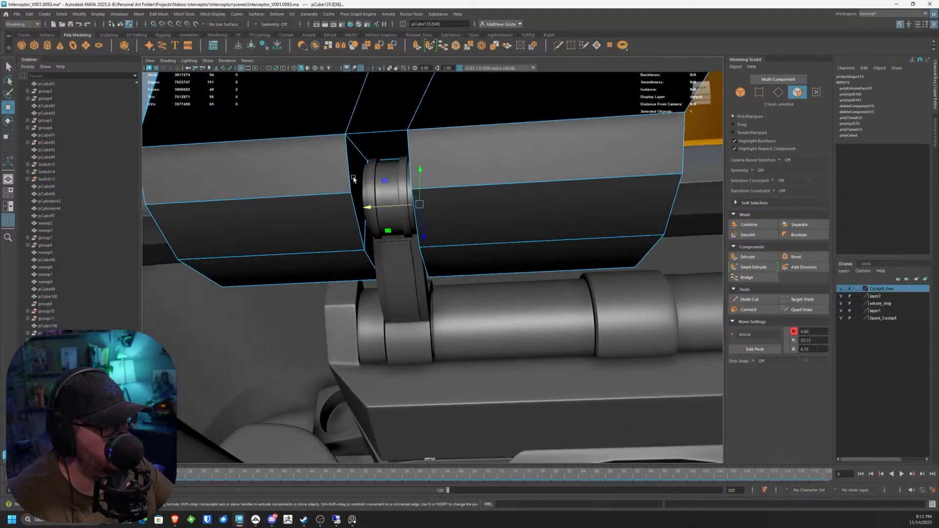
Step: Return to object mode and examine how the half block fits the hinge bracket and the cockpit from several sides
key("F8")
left_click_drag(488, 163, 439, 181, "alt")
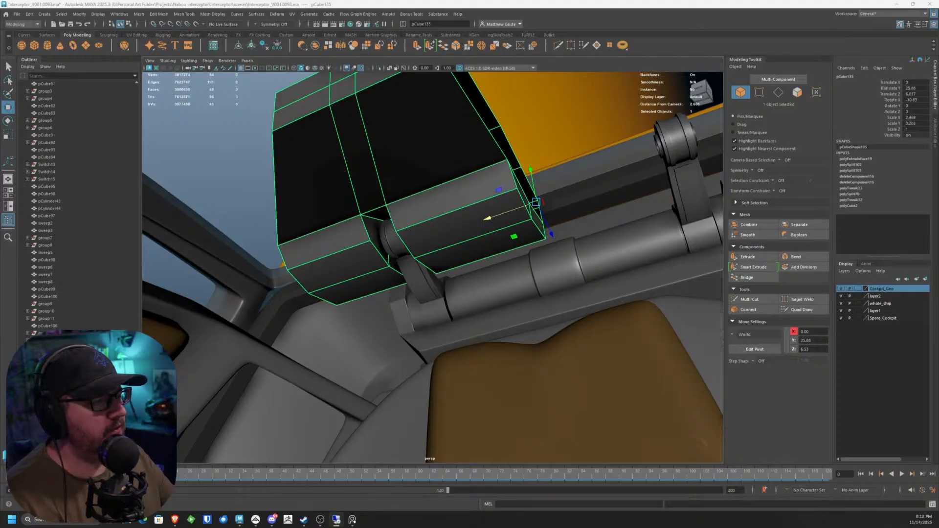
left_click_drag(421, 183, 386, 166, "alt")
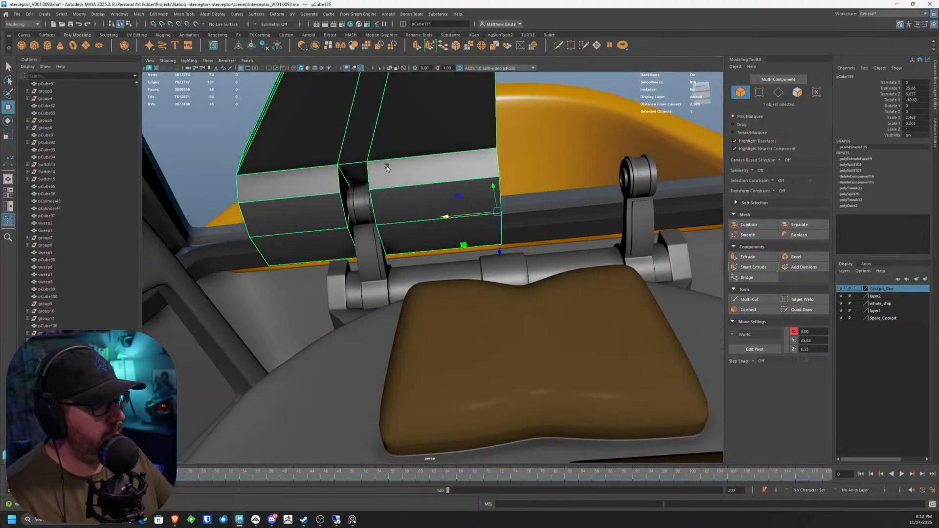
right_click_drag(392, 163, 455, 147)
scroll(454, 147, "down", 4)
left_click_drag(454, 146, 453, 183, "alt")
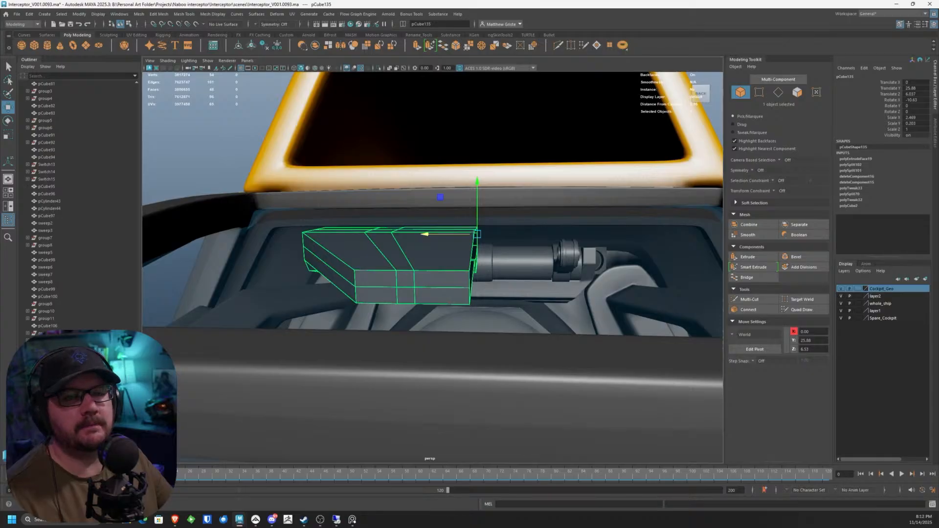
left_click_drag(448, 168, 433, 175, "alt")
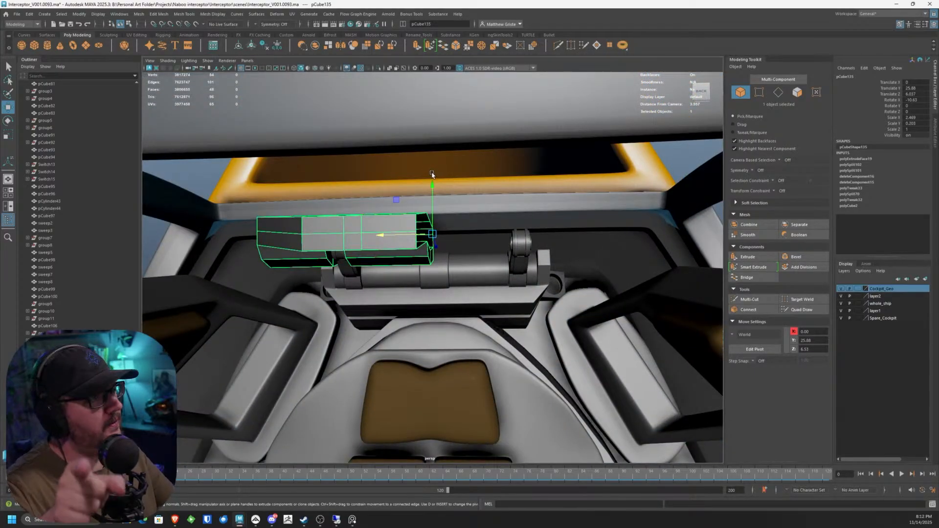
left_click_drag(412, 230, 386, 230, "alt")
scroll(406, 230, "up", 4)
right_click_drag(385, 230, 385, 252)
left_click_drag(364, 234, 423, 226, "alt")
right_click_drag(424, 225, 407, 224)
mouse_move(407, 224)
left_mouse_down("alt")
mouse_move(383, 231)
mouse_move(392, 220)
left_mouse_up("alt")
Step: Delete the extruded faces that close off the half block at its center line
right_click_drag(392, 220, 395, 239)
left_click(413, 247)
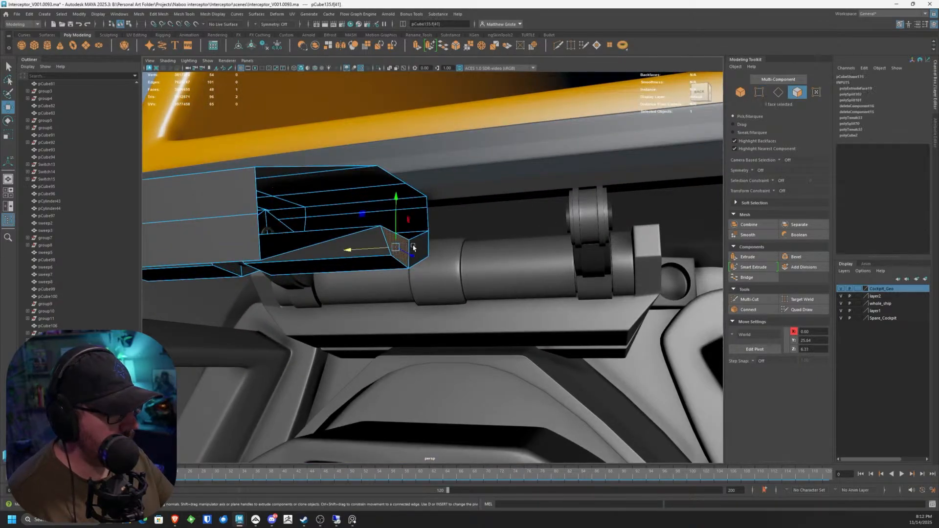
left_click(414, 247, "shift")
left_click(413, 246)
left_click_drag(413, 246, 390, 270, "alt")
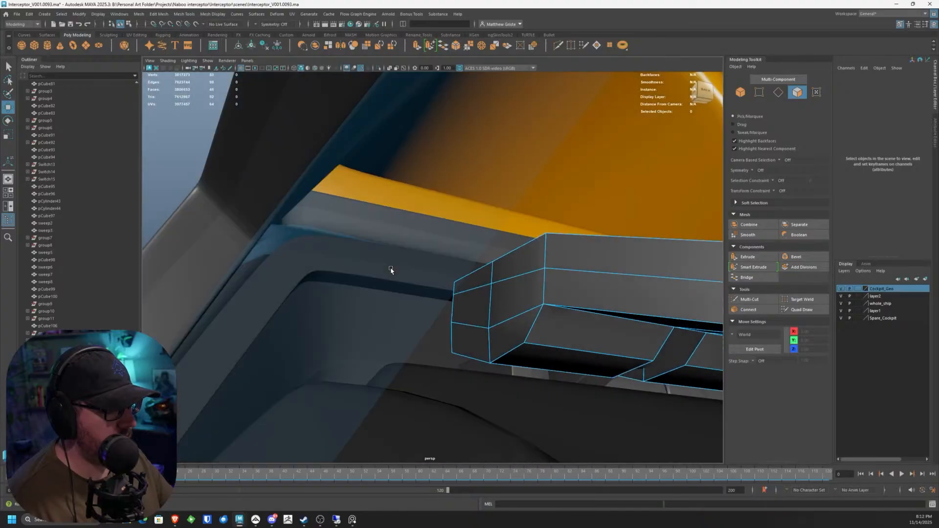
Step: Extrude the four outer end faces of the block toward the cockpit side wall, with Local Translate Z about 0.67
left_click(504, 274)
mouse_move(504, 275)
left_mouse_down("alt")
mouse_move(380, 271)
mouse_move(500, 275)
mouse_move(491, 269)
mouse_move(499, 263)
left_mouse_up("alt")
left_click(462, 301, "shift")
left_click(486, 262, "shift")
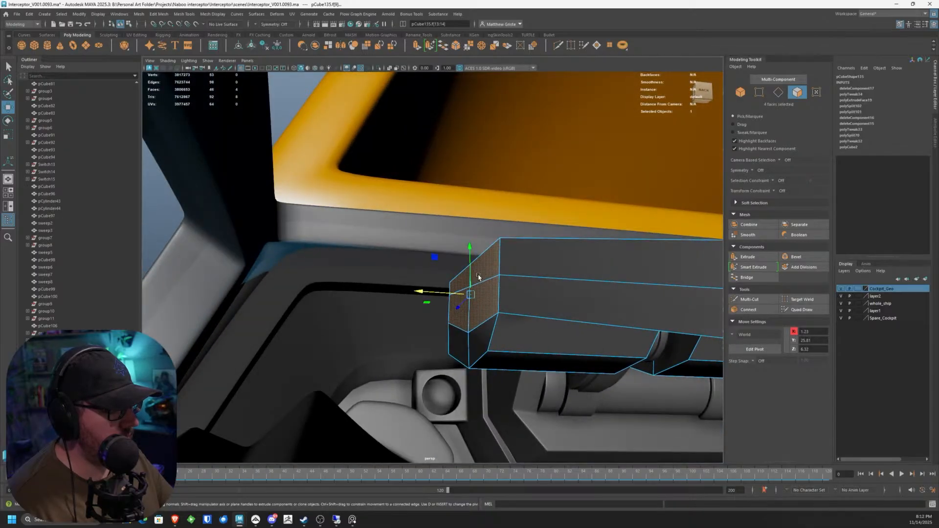
left_click(417, 46)
left_click_drag(420, 293, 227, 286)
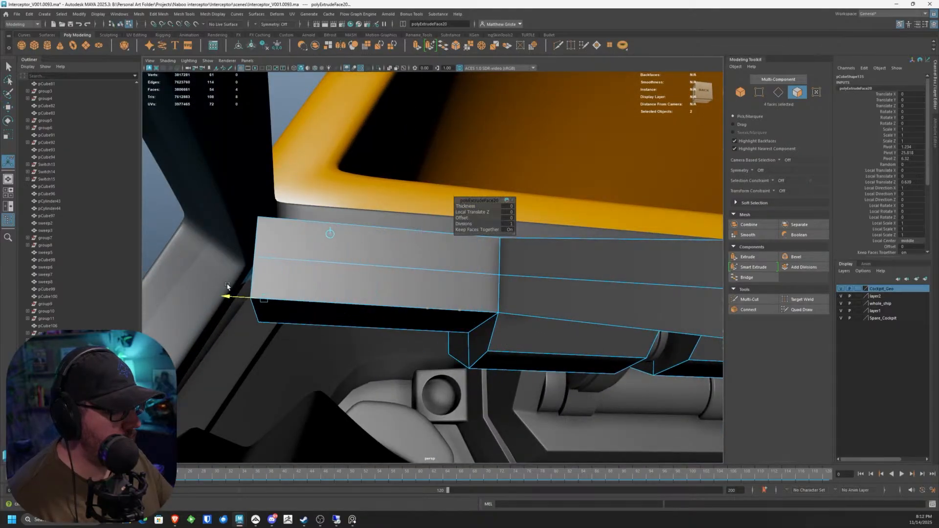
Step: Rotate and shift the extruded end faces to follow the slant of the cockpit frame
key("e")
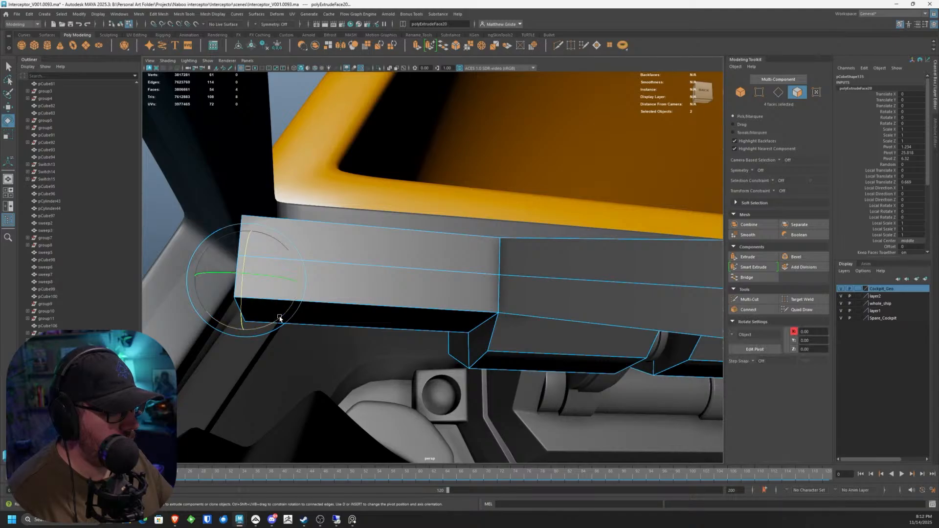
left_click_drag(279, 316, 262, 326)
key("w")
left_click_drag(250, 255, 234, 277)
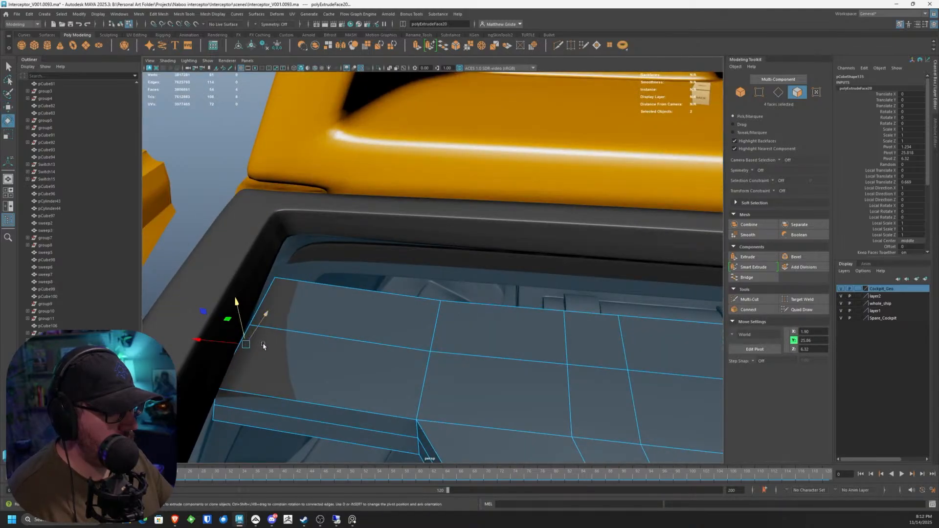
key("e")
left_click_drag(269, 377, 273, 376)
key("w")
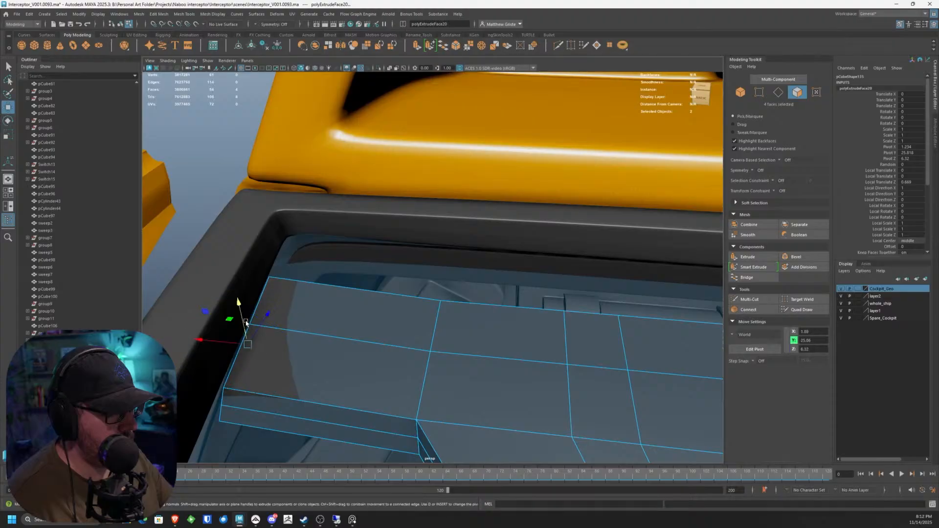
Step: Move the extruded end faces into the cockpit frame, to about X 1.94 and Y 25.8
left_click_drag(238, 311, 206, 353)
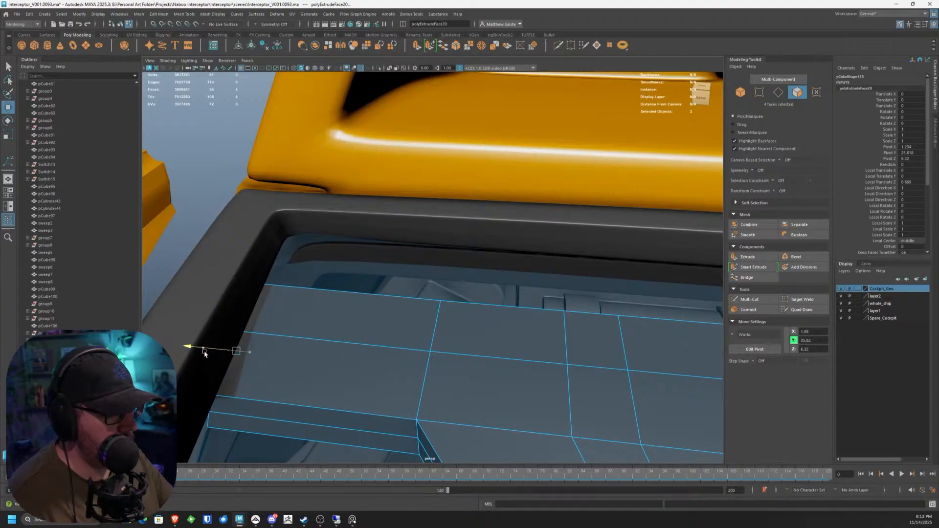
left_click_drag(221, 314, 222, 319)
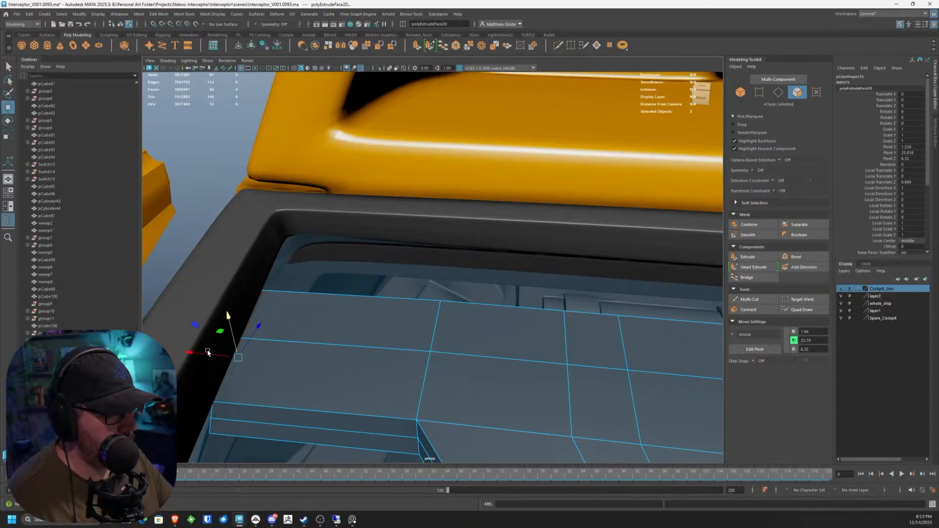
key("e")
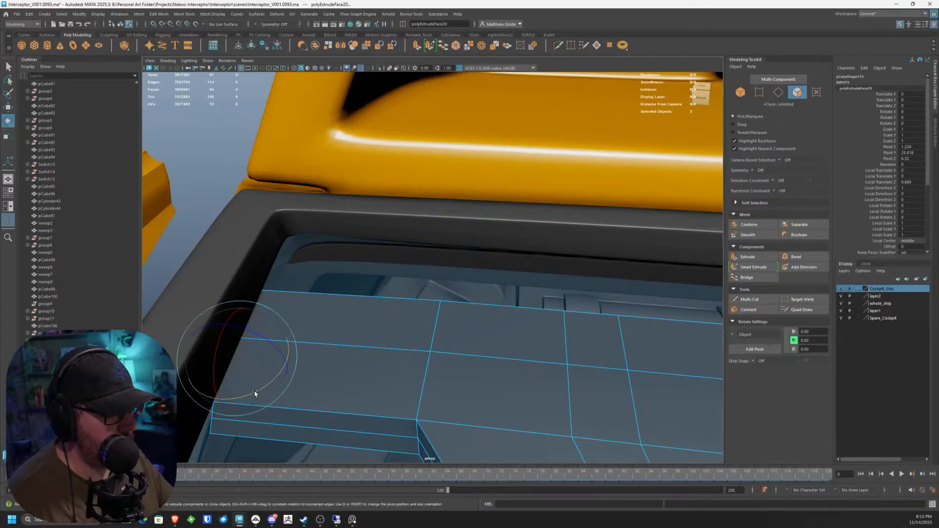
left_click_drag(250, 392, 321, 361, "alt")
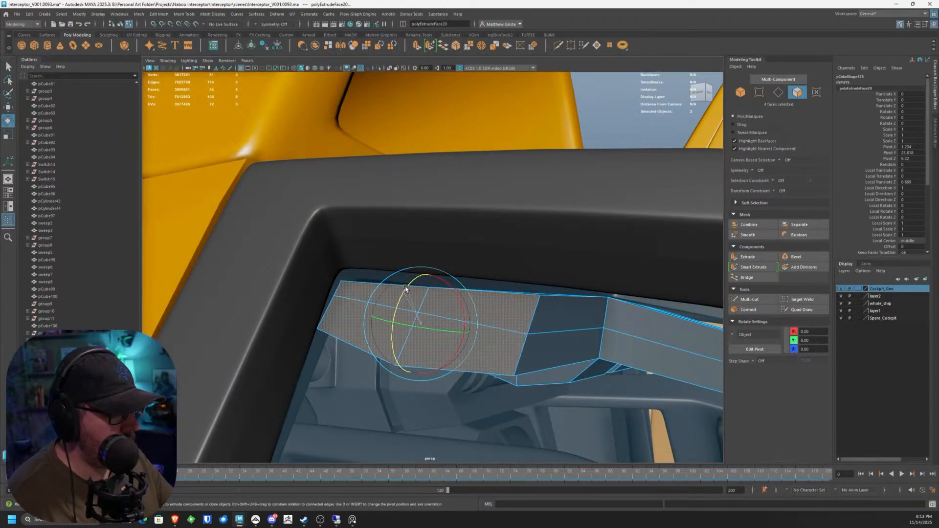
key("w")
left_click_drag(420, 274, 314, 260)
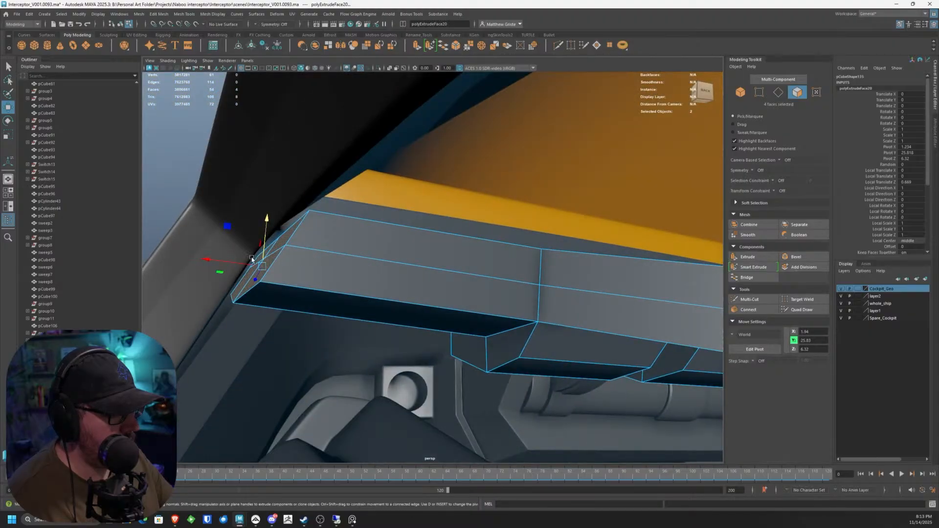
Step: Mirror the half block across the world X axis with merged borders, and isolate the complete block
left_click_drag(252, 259, 380, 255, "alt")
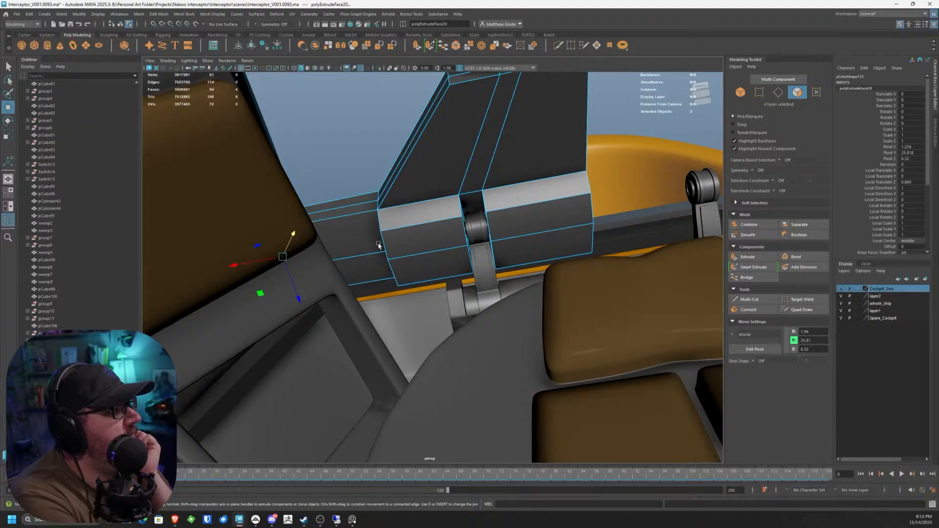
left_click_drag(379, 245, 385, 217, "alt")
left_click_drag(430, 280, 429, 217, "alt")
right_click(429, 217)
left_click(464, 206)
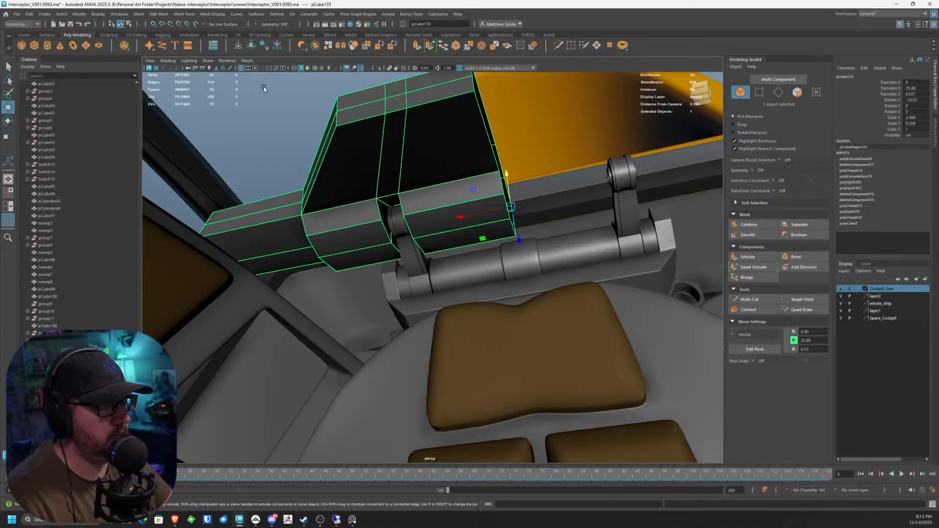
left_click(139, 13)
left_click(162, 138)
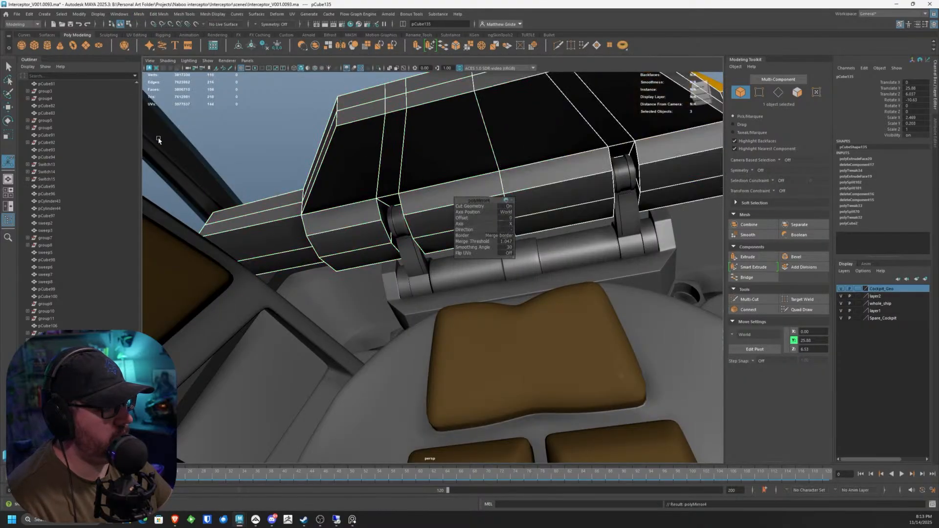
left_click_drag(521, 177, 408, 201, "alt")
key("q")
key("ctrl+1")
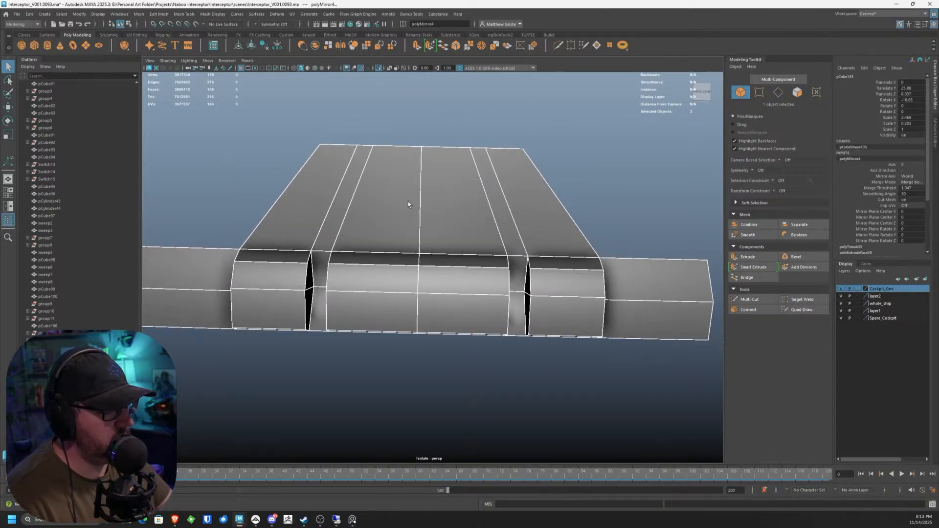
Step: Extrude the two central top faces of the block, with Local Translate Z about 0.057 and local scale 0.7
right_click_drag(408, 201, 405, 220)
left_click(401, 206)
left_click(427, 195, "shift")
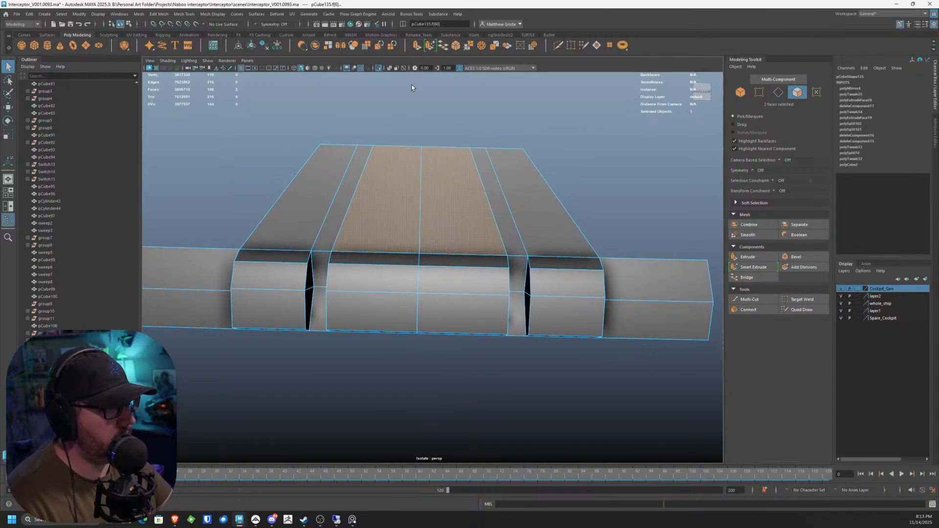
key("ctrl+e")
left_click_drag(412, 88, 430, 199, "alt")
left_click_drag(368, 229, 370, 278)
left_click_drag(370, 277, 336, 286, "alt")
left_click_drag(287, 261, 343, 263, "alt")
right_click(342, 262)
right_click_drag(343, 261, 342, 241)
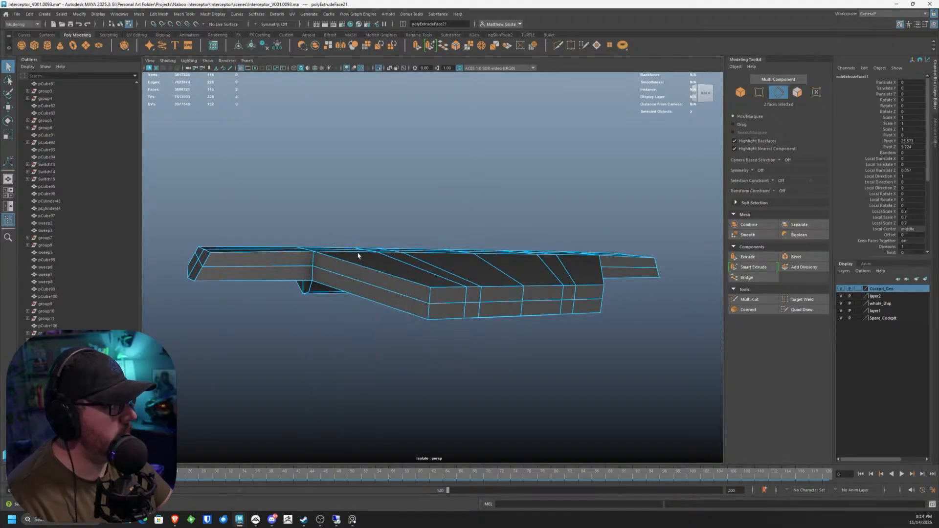
Step: Insert two Multi-Cut support edge loops along the outer arm's side faces, one near the lower border and one near the upper border
scroll(370, 252, "up", 1)
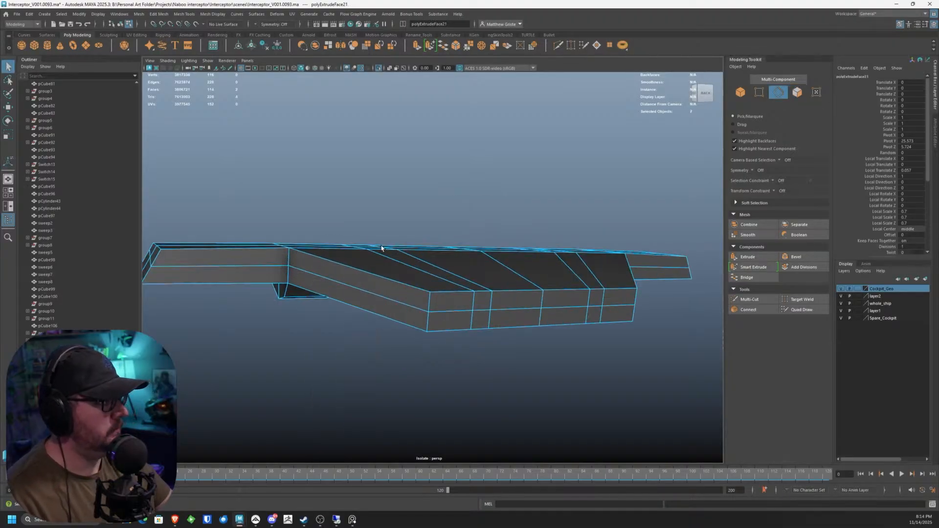
left_click(419, 284)
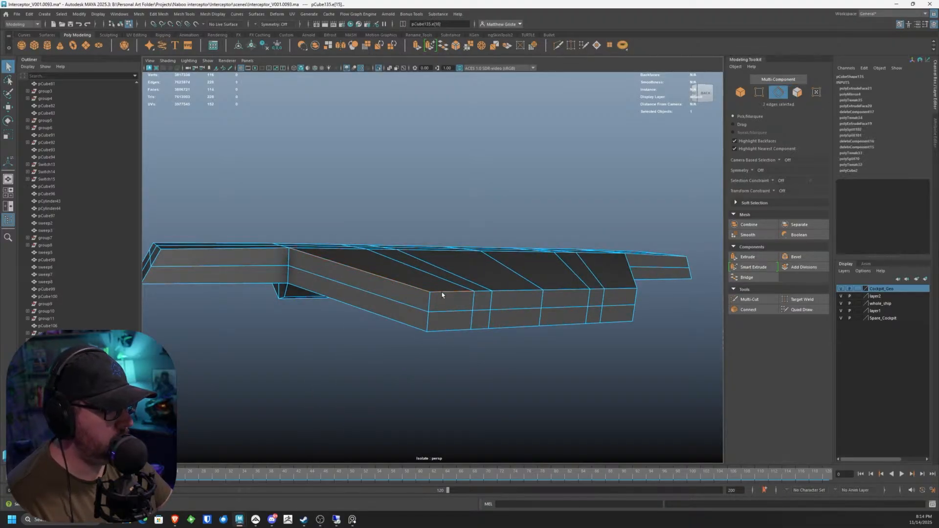
left_click(435, 331, "shift")
left_click_drag(387, 300, 433, 246, "alt")
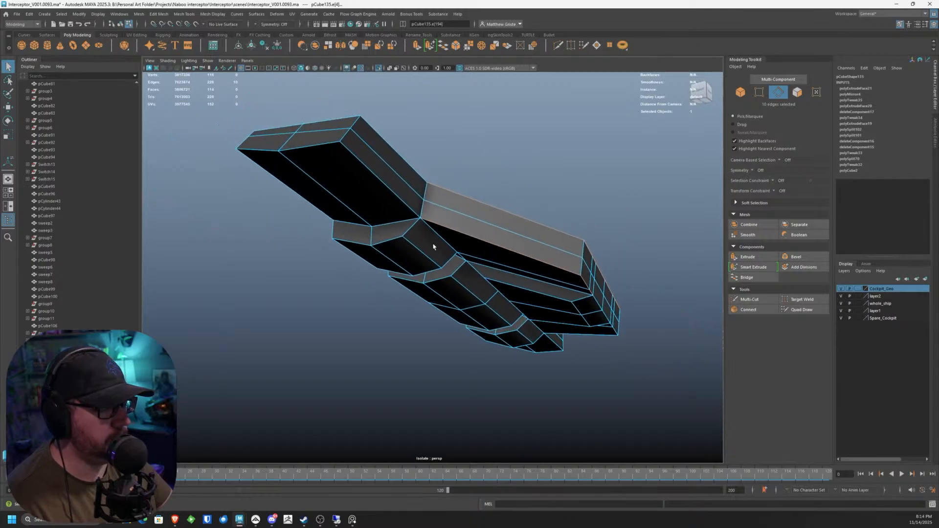
left_click(739, 299)
left_click_drag(513, 221, 413, 192, "alt")
scroll(425, 198, "up", 3)
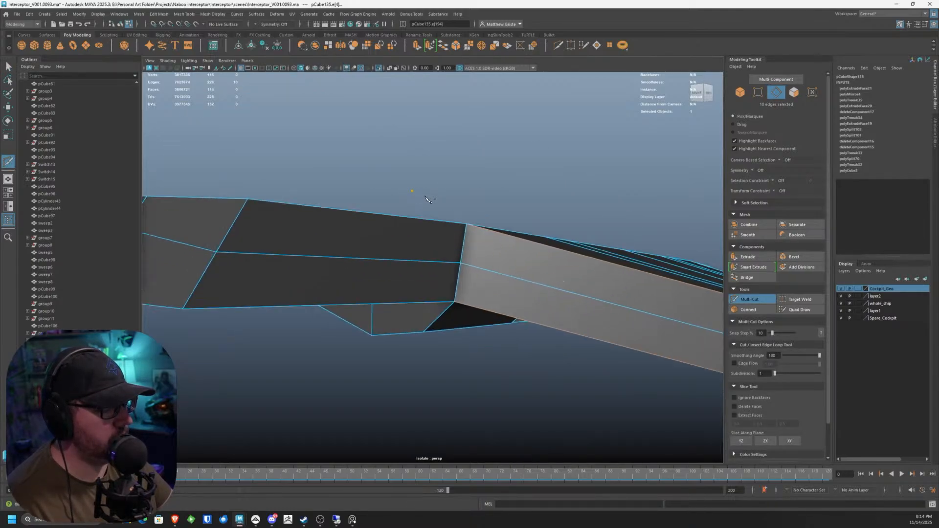
middle_click_drag(244, 258, 277, 252, "alt")
left_click(251, 288, "ctrl")
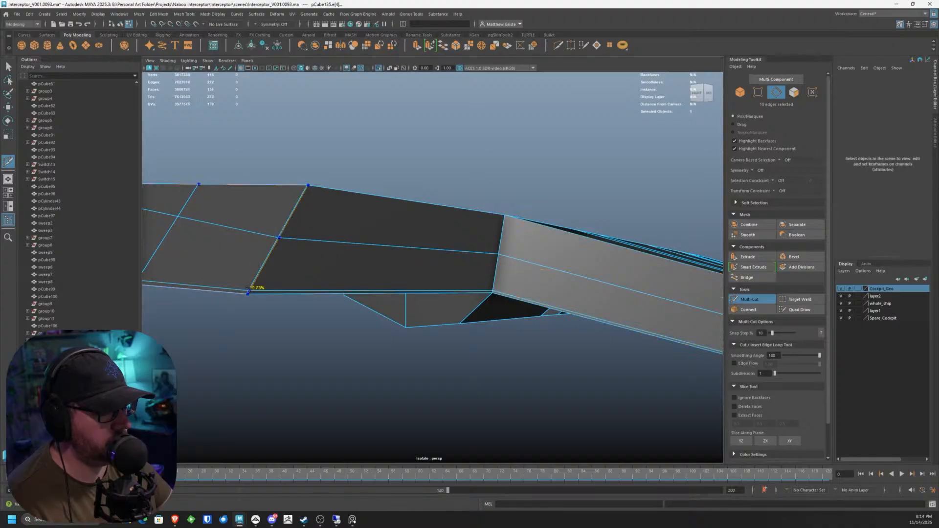
left_click(299, 194, "ctrl")
Step: Insert another support edge loop close to the end face of the block's outer arm
left_click_drag(299, 194, 254, 254, "alt")
scroll(233, 362, "up", 3)
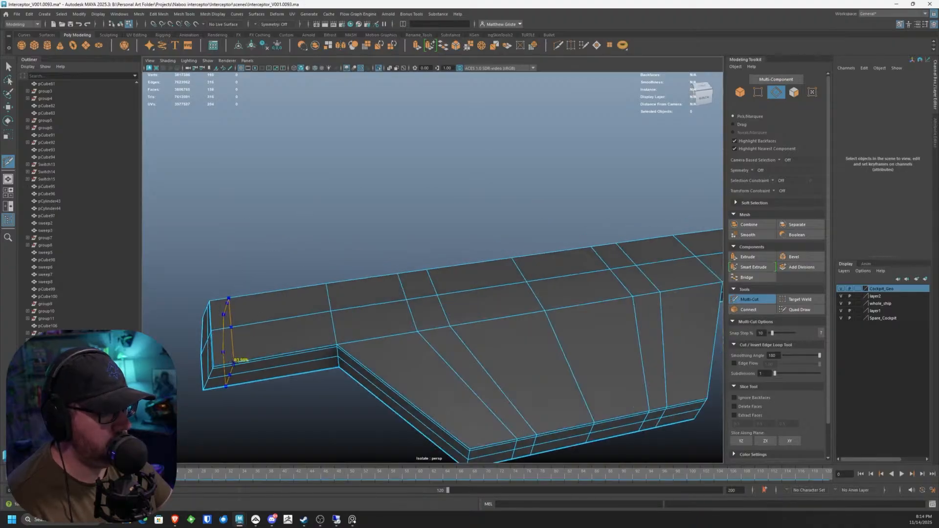
left_click(215, 364, "ctrl")
scroll(215, 371, "down", 3)
left_click_drag(215, 372, 413, 268, "alt")
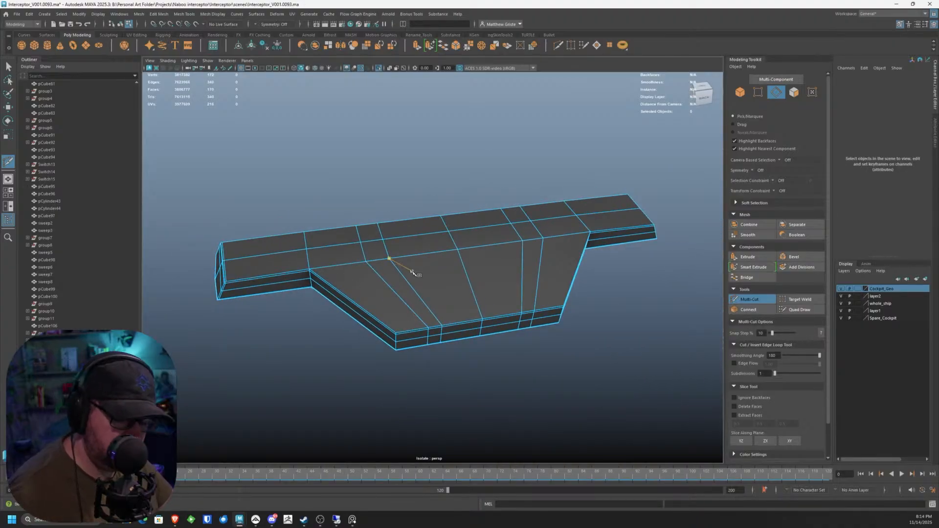
Step: Delete the faces of one half of the block, keeping the half with the added arm support loops
key("q")
right_click_drag(451, 251, 478, 263)
double_click(477, 237)
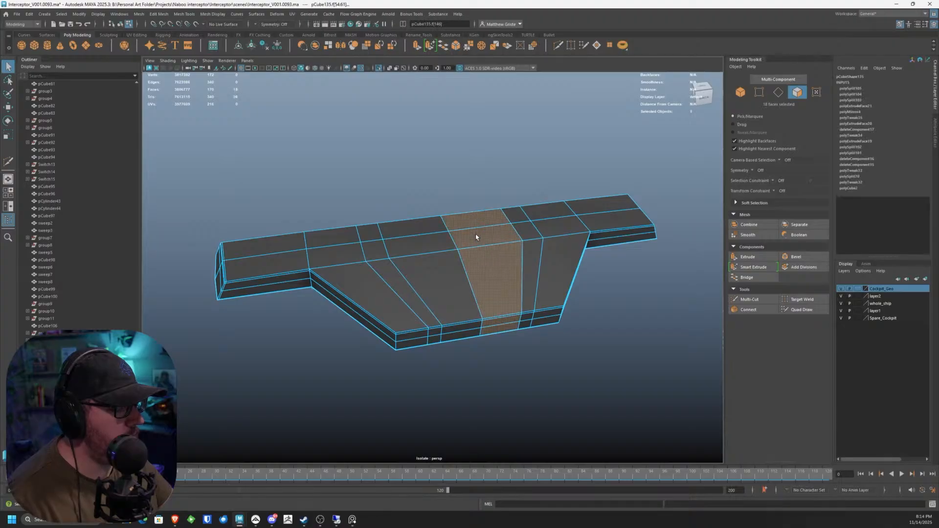
key("Delete")
key("Delete")
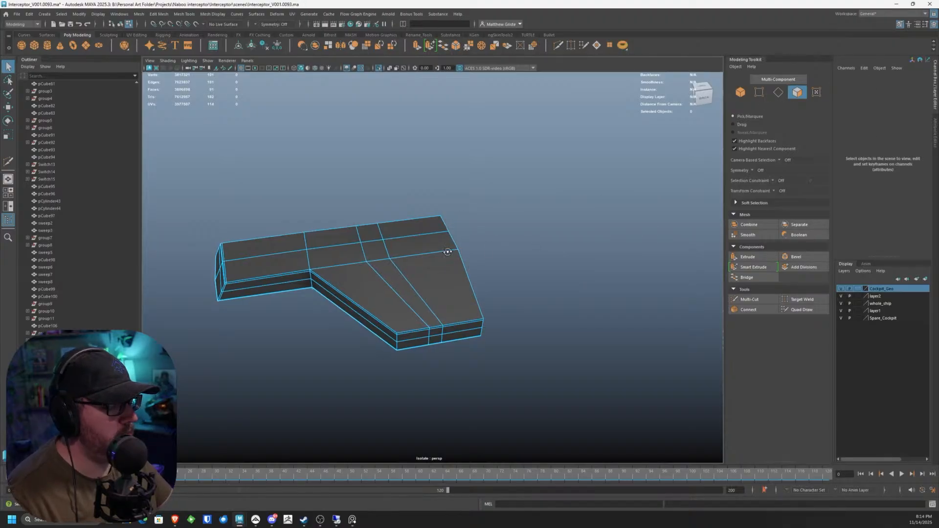
Step: Insert Multi-Cut support edge loops around the borders and ridge of the outer extruded section on the underside of the half block
left_click_drag(447, 262, 544, 272, "alt")
scroll(471, 258, "up", 4)
scroll(544, 272, "up", 2)
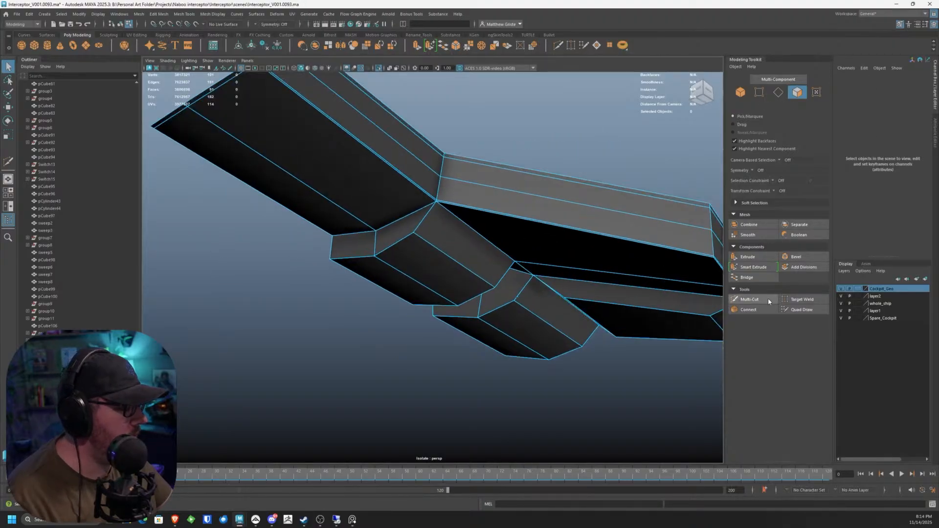
left_click(767, 301)
scroll(464, 229, "up", 2)
left_click(403, 214)
key("Escape")
left_click(436, 171, "ctrl")
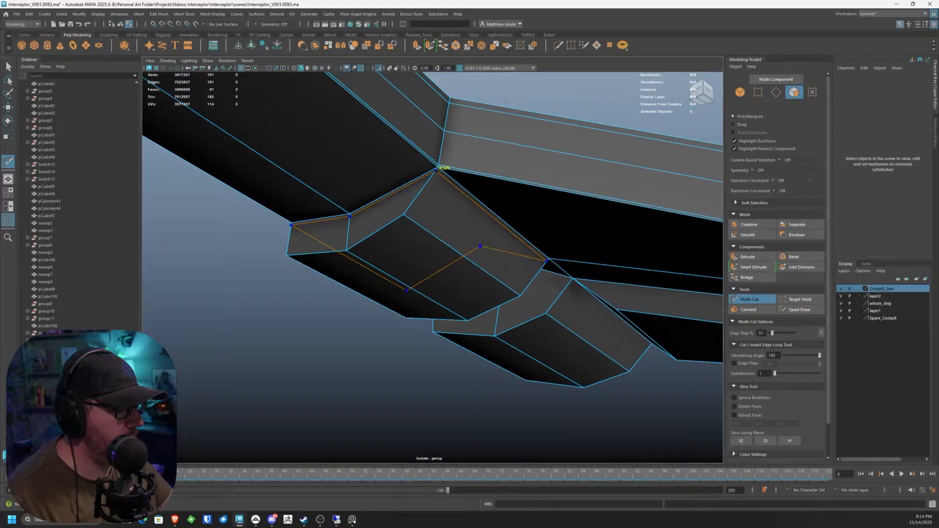
left_click(406, 210, "ctrl")
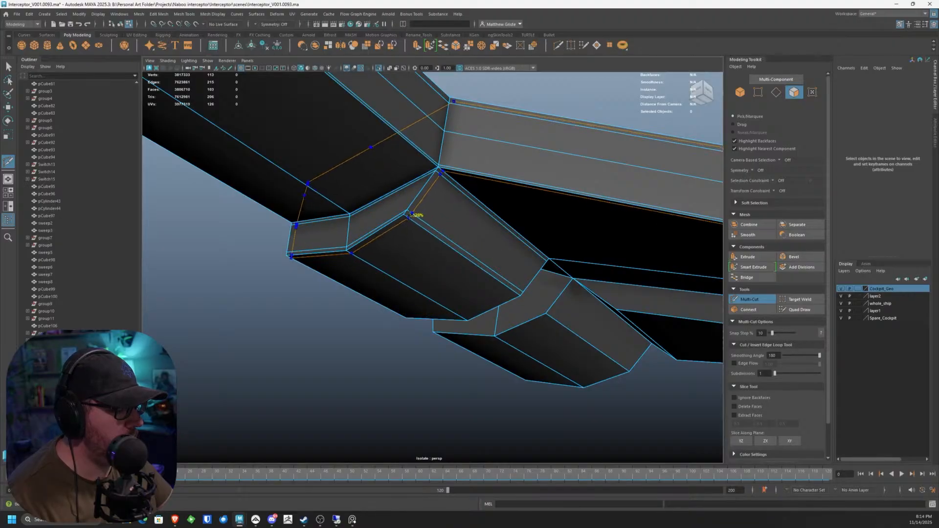
left_click(413, 214, "ctrl")
Step: Insert support edge loops on the underside sections next to the hinge bracket notch
left_click_drag(413, 214, 455, 219, "alt")
left_click(435, 194, "ctrl")
middle_click_drag(513, 200, 465, 207, "alt")
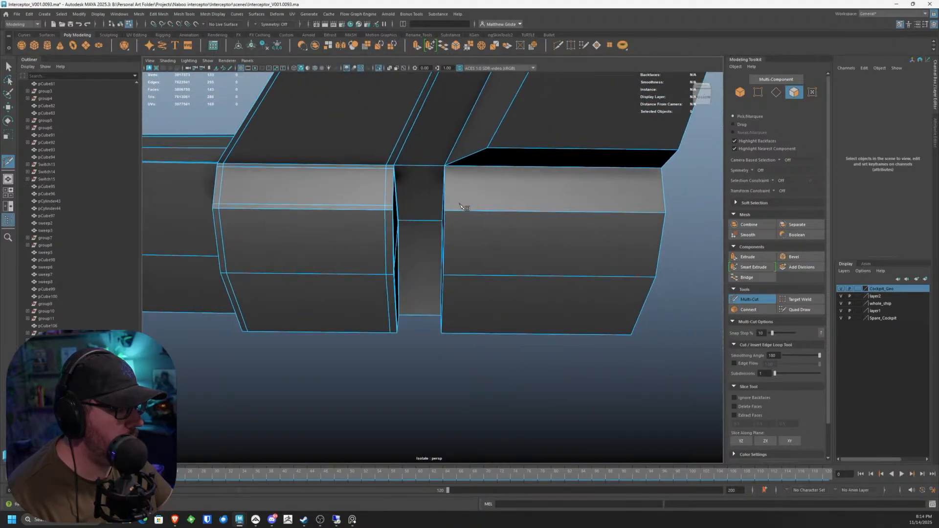
left_click(448, 208, "ctrl")
left_click_drag(448, 208, 503, 210, "alt")
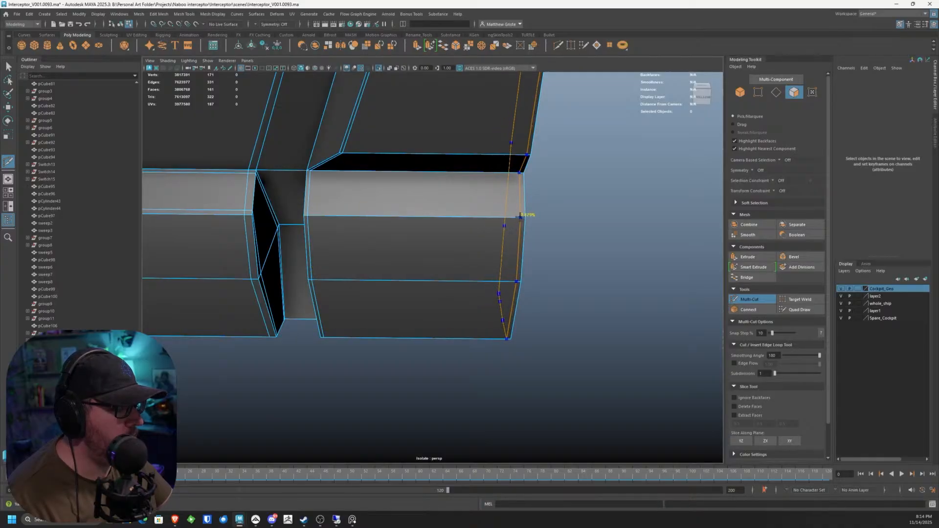
Step: Insert support edge loops along the corners and sloped edges of the adjoining underside sections
left_click_drag(492, 219, 600, 254, "alt")
left_click(464, 180, "ctrl")
left_click(439, 209, "ctrl")
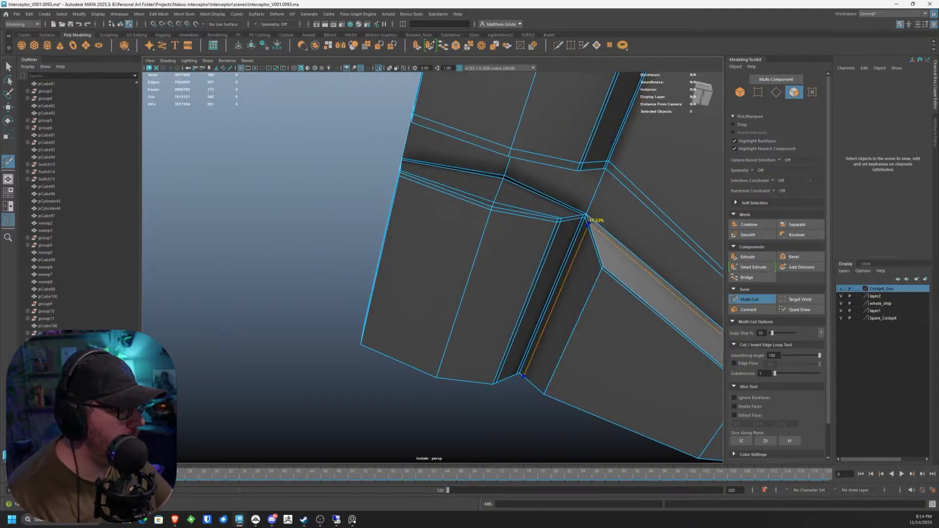
left_click(591, 228, "ctrl")
left_click(601, 262, "ctrl")
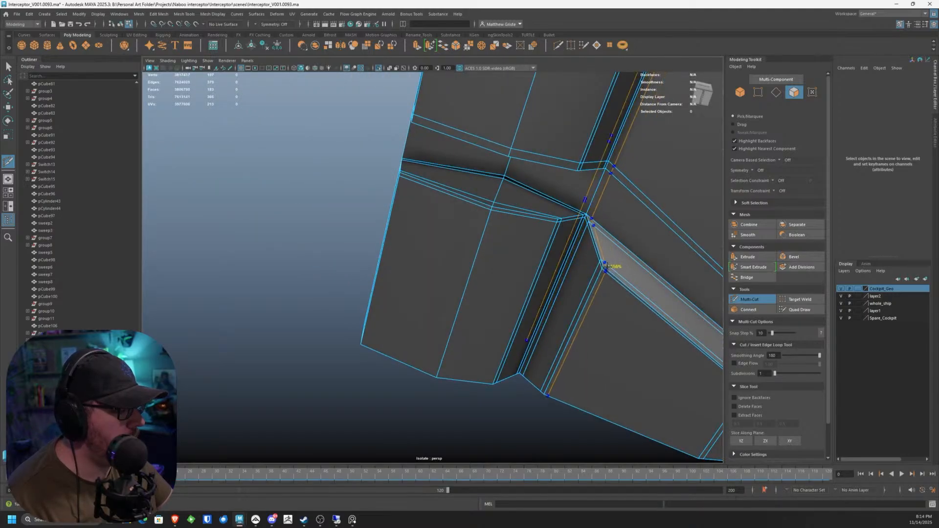
middle_click_drag(540, 254, 516, 243, "alt")
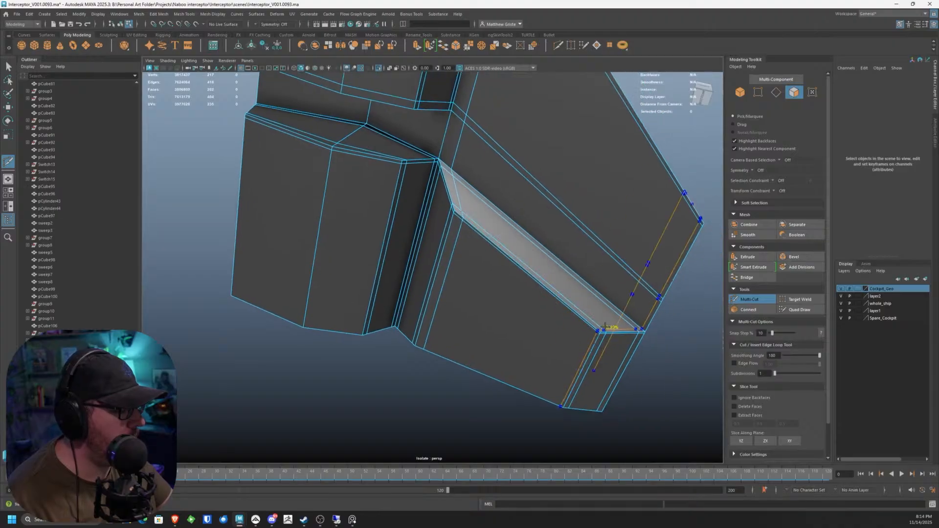
left_click(608, 325, "ctrl")
Step: Insert support edge loops where the outer arm meets the underside section and along the remaining arm and top face edges
right_click_drag(608, 326, 582, 313, "alt")
left_click_drag(582, 293, 294, 280, "alt")
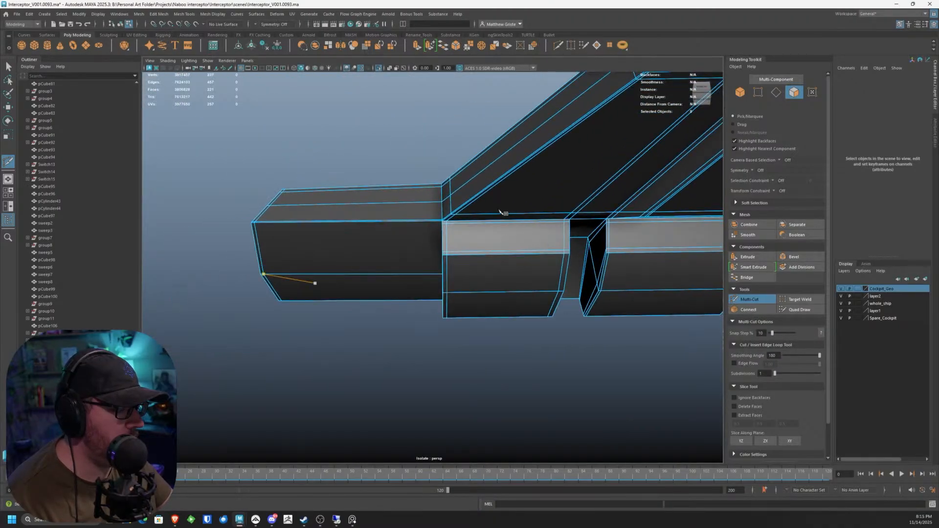
left_click(437, 214, "ctrl")
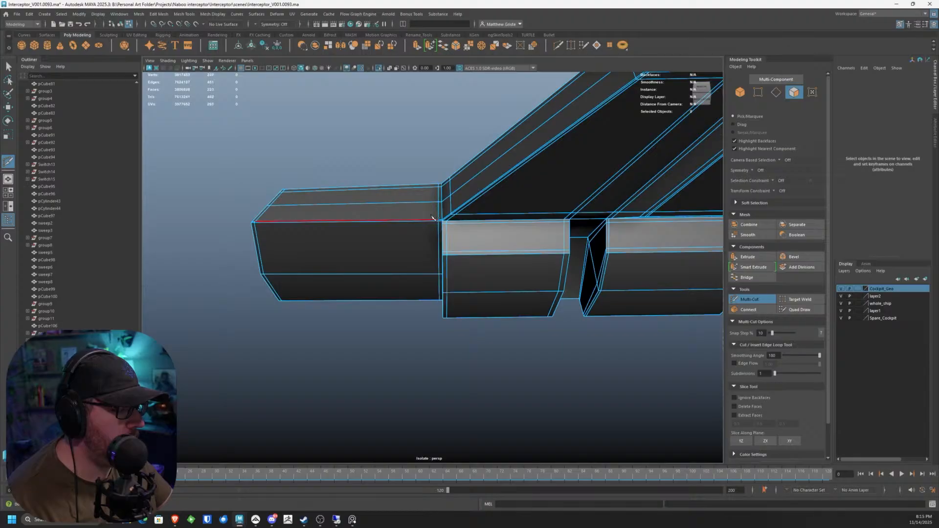
left_click_drag(437, 214, 538, 255, "alt")
left_click(342, 189, "ctrl")
left_click_drag(536, 205, 463, 233, "alt")
left_click(485, 210, "ctrl")
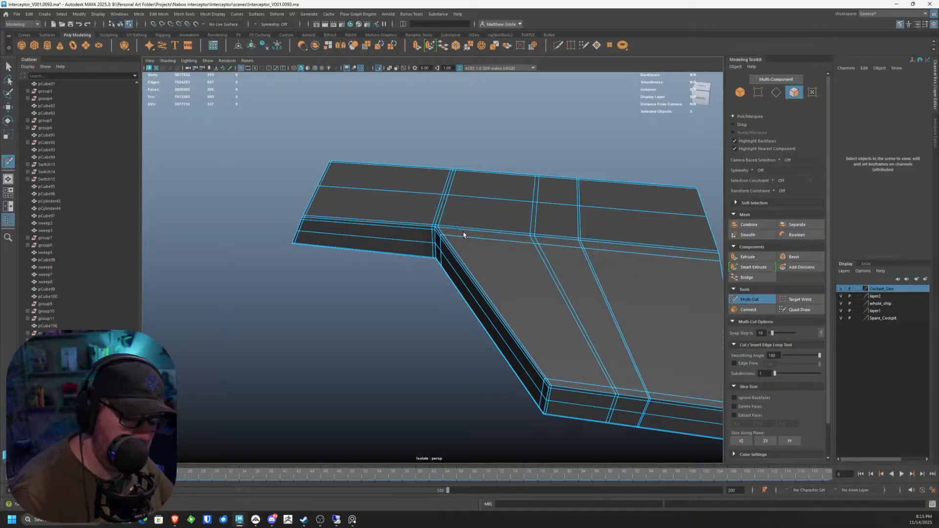
Step: Mirror the half block into a complete block and check its smoothed underside in object mode
key("q")
left_click(529, 213)
key("f")
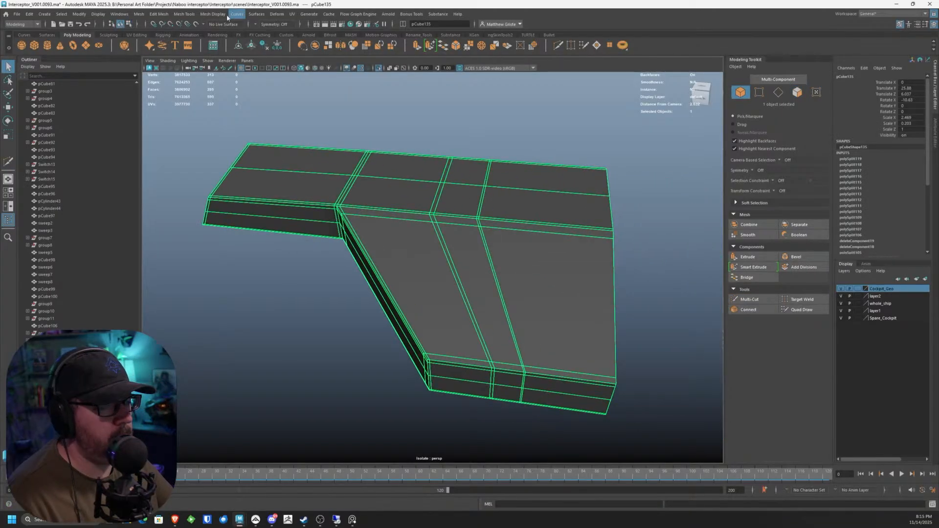
left_click(139, 14)
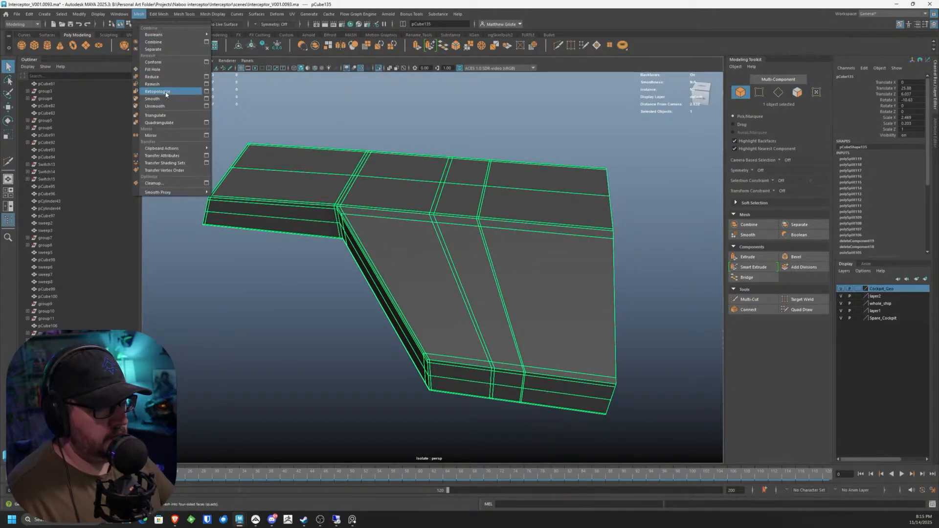
left_click(162, 135)
left_click_drag(594, 200, 489, 175, "alt")
right_click_drag(489, 175, 535, 186)
left_click(597, 305)
left_click_drag(597, 306, 635, 260, "alt")
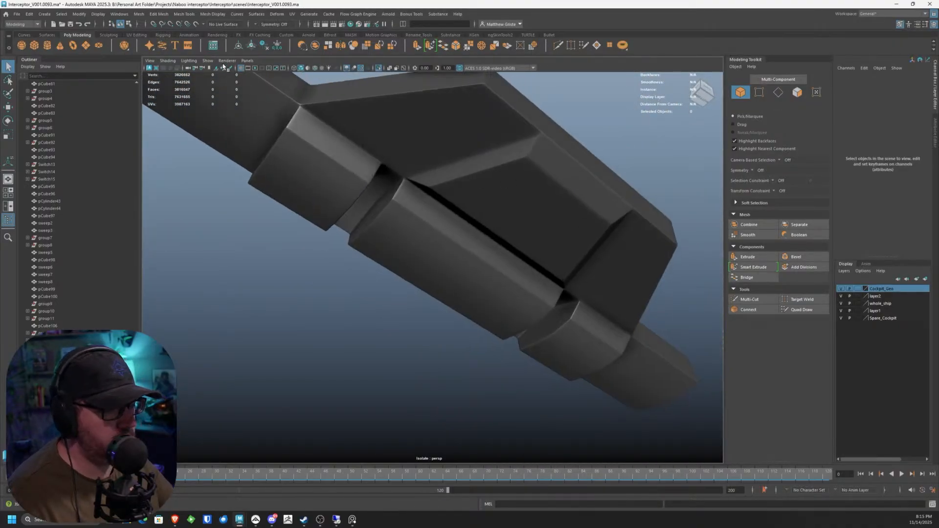
Step: Turn off the block's isolation so the whole ship is displayed around the cockpit
left_click(208, 61)
mouse_move(230, 77)
left_click(308, 74)
left_click_drag(414, 164, 495, 244, "alt")
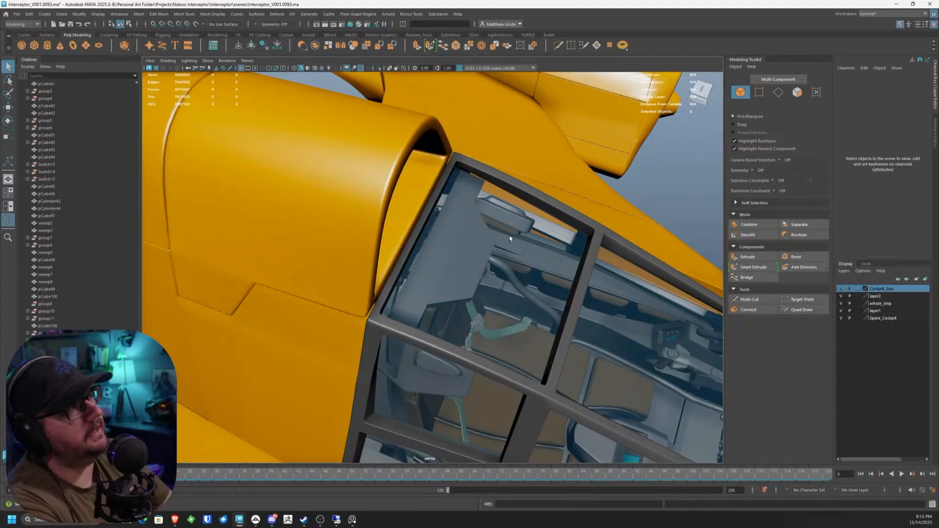
Step: Examine the fit of the block behind the seat through the canopy, then the seat, harness and surrounding cockpit interior
scroll(486, 251, "up", 2)
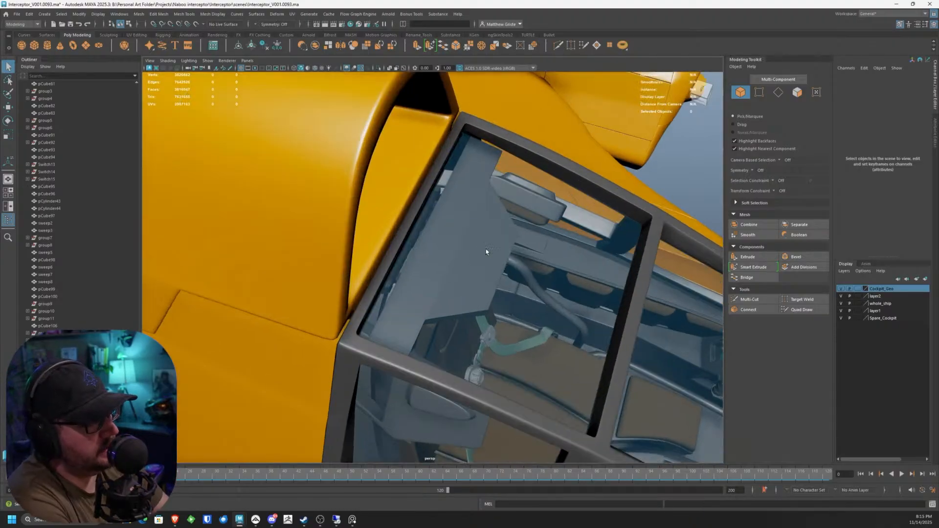
scroll(486, 252, "down", 2)
scroll(486, 252, "up", 2)
scroll(486, 252, "up", 2)
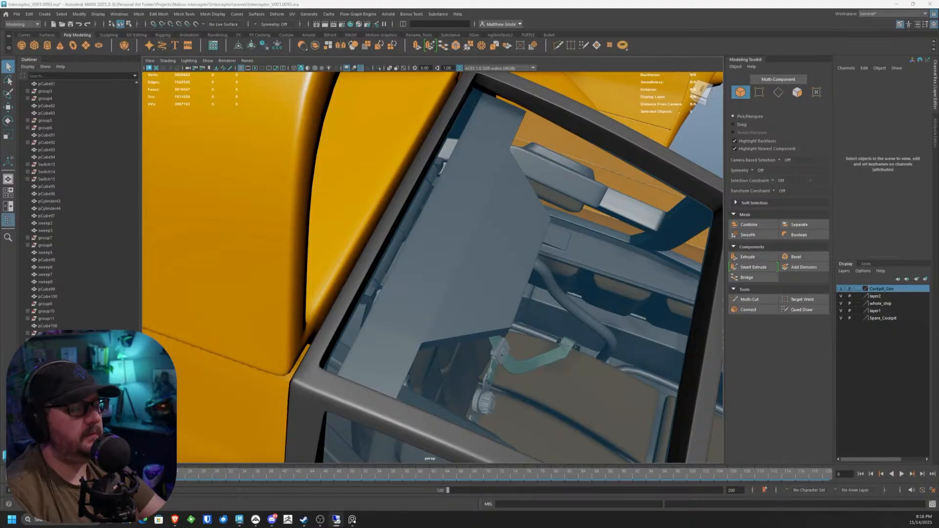
scroll(414, 222, "up", 2)
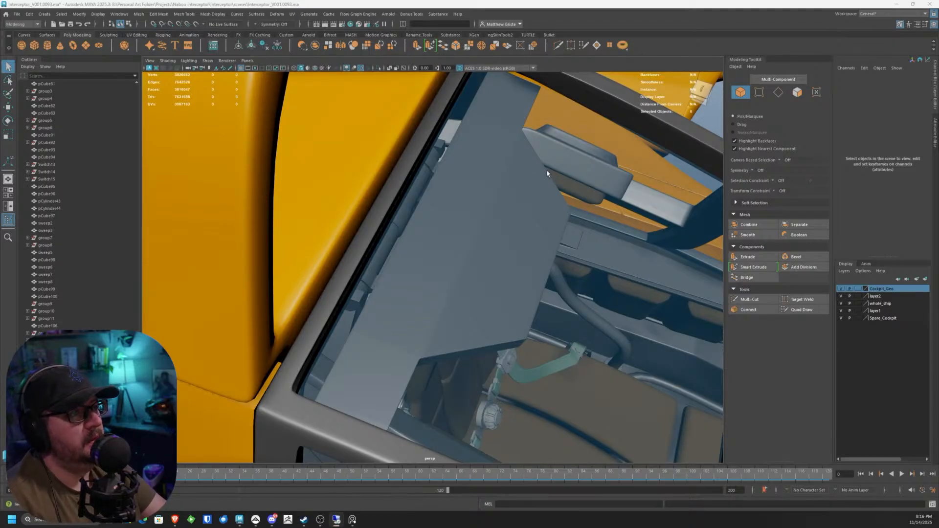
left_click_drag(548, 173, 489, 143, "alt")
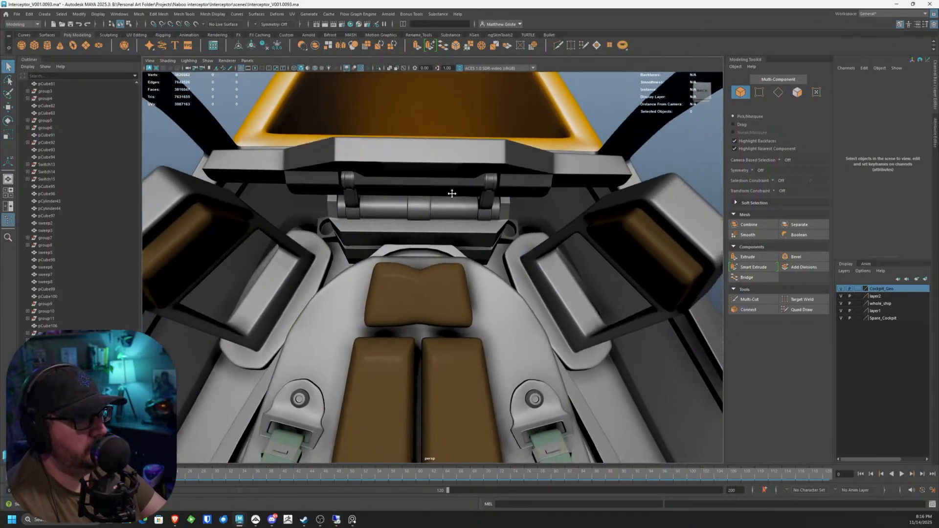
left_click_drag(452, 194, 391, 236, "alt")
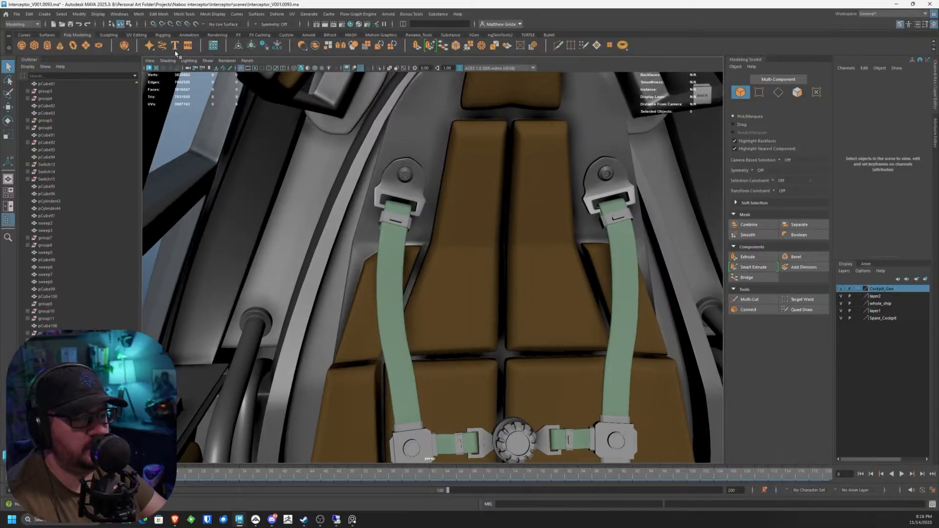
left_click_drag(350, 183, 356, 182, "alt")
key("bracketleft")
key("bracketleft")
key("bracketleft")
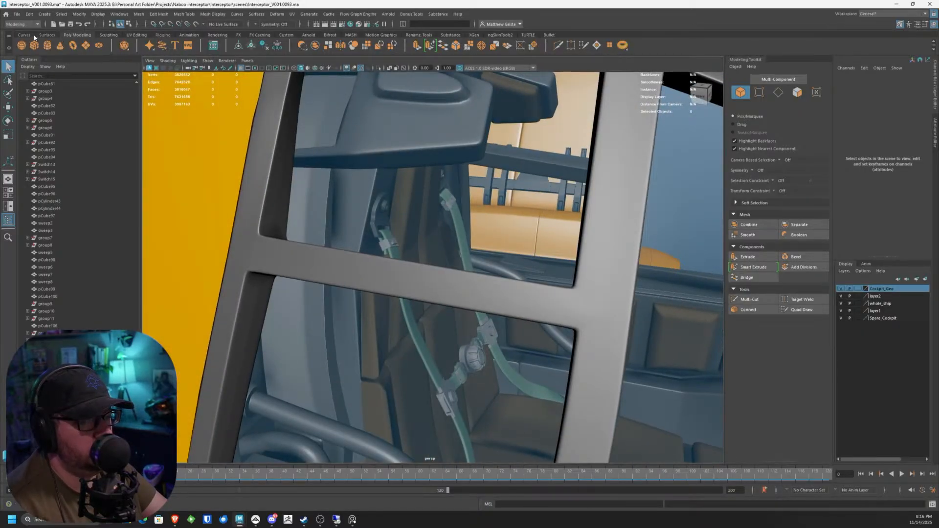
Step: Draw an EP curve in the side view that runs up behind the seat back to the block above
left_click(24, 35)
key("space")
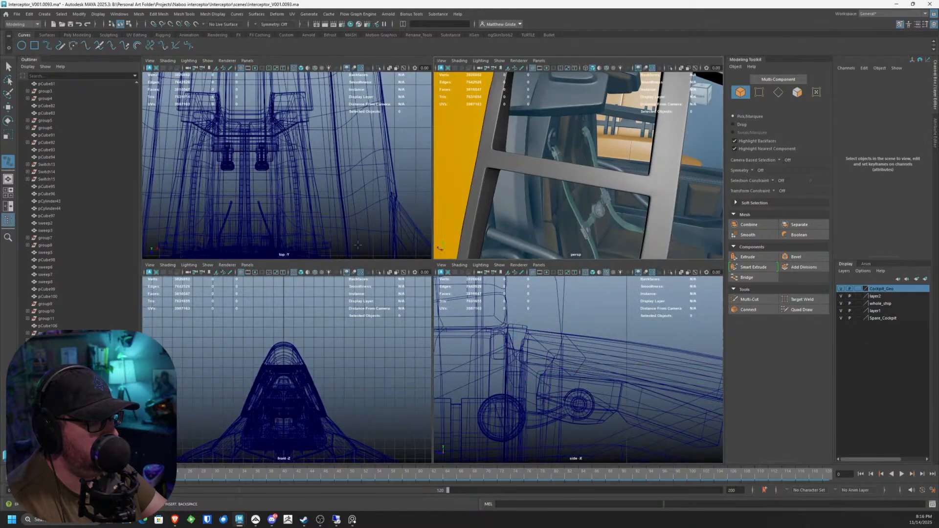
scroll(583, 356, "up", 3)
key("space")
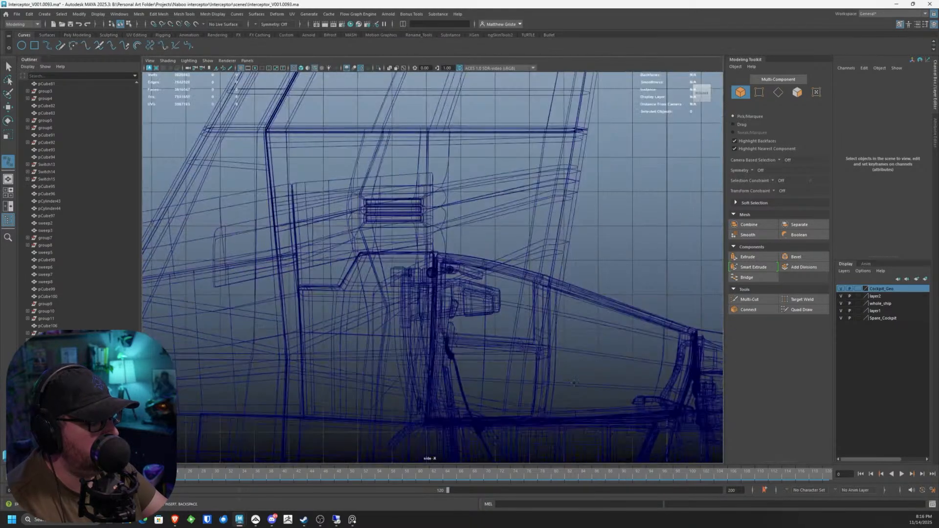
scroll(450, 213, "up", 5)
scroll(448, 218, "up", 3)
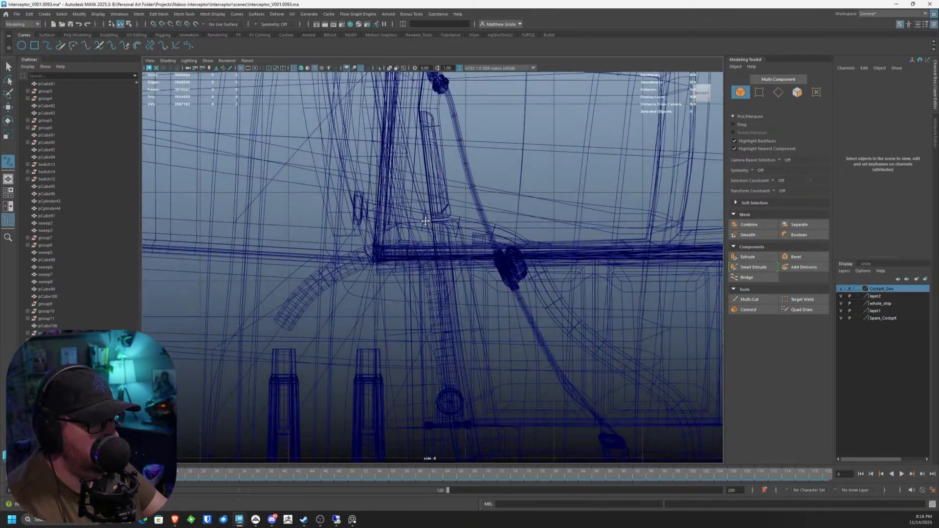
left_click(284, 228)
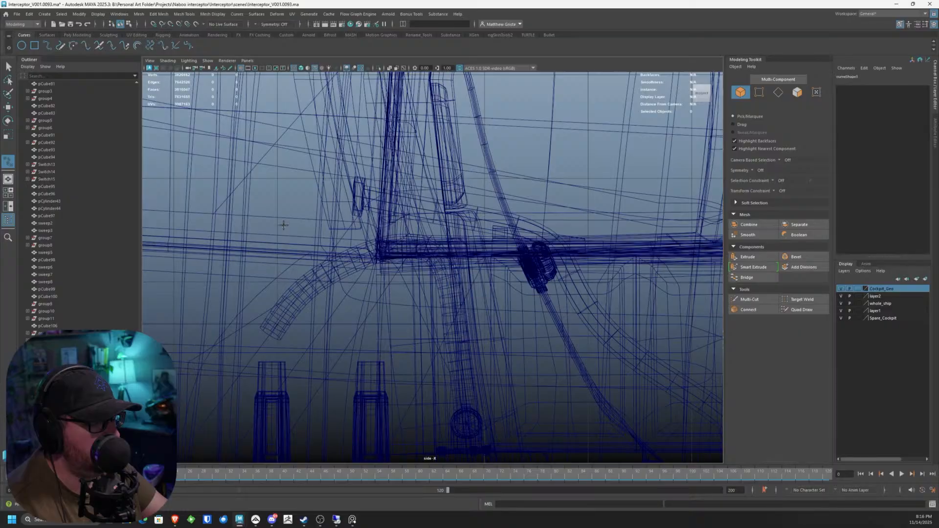
key("ctrl+z")
key("ctrl+z")
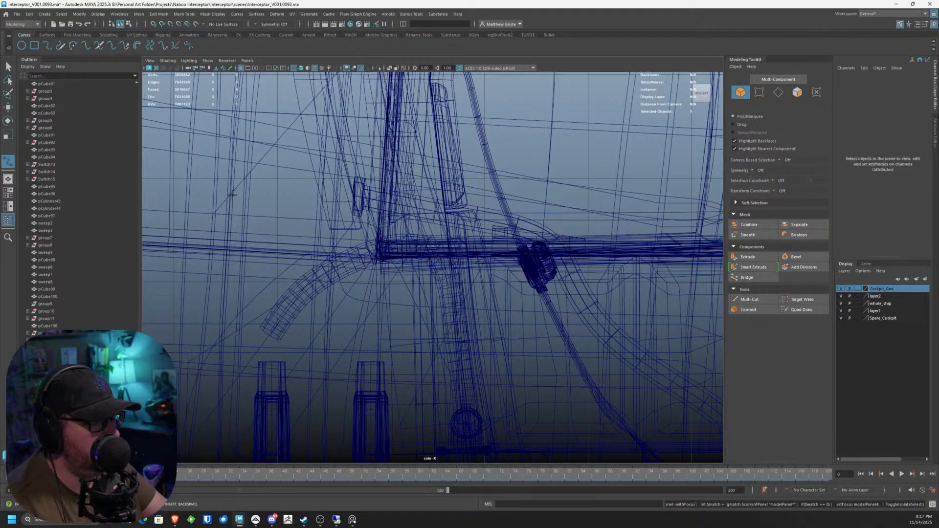
left_click(229, 193)
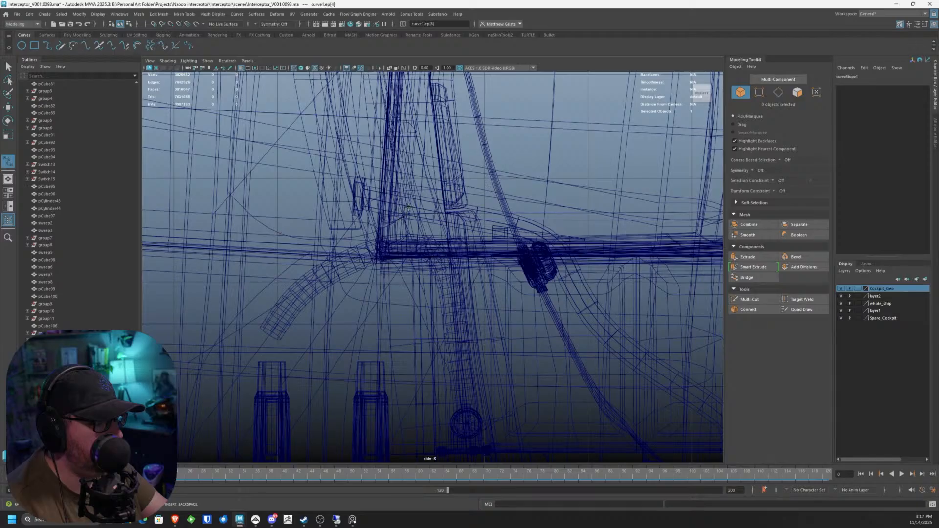
middle_click_drag(404, 129, 390, 264, "alt")
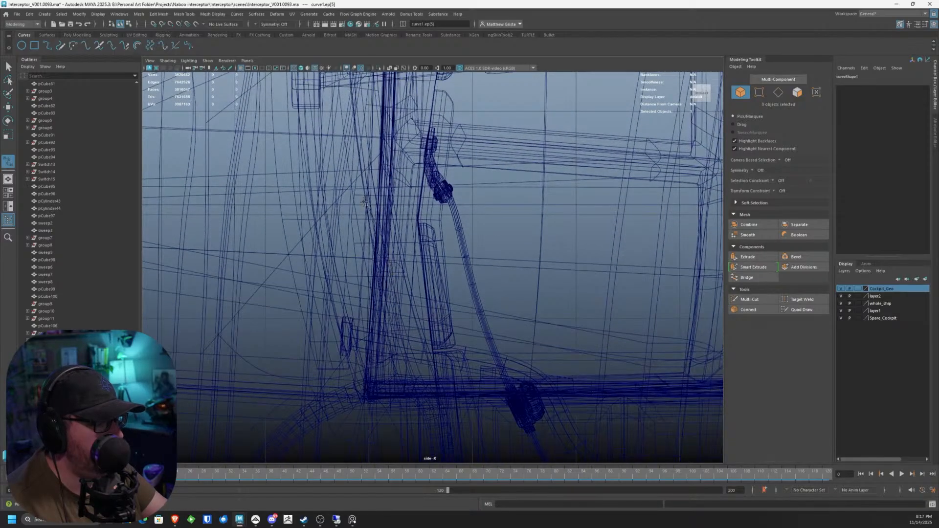
middle_click_drag(343, 118, 326, 320, "alt")
scroll(354, 247, "up", 1)
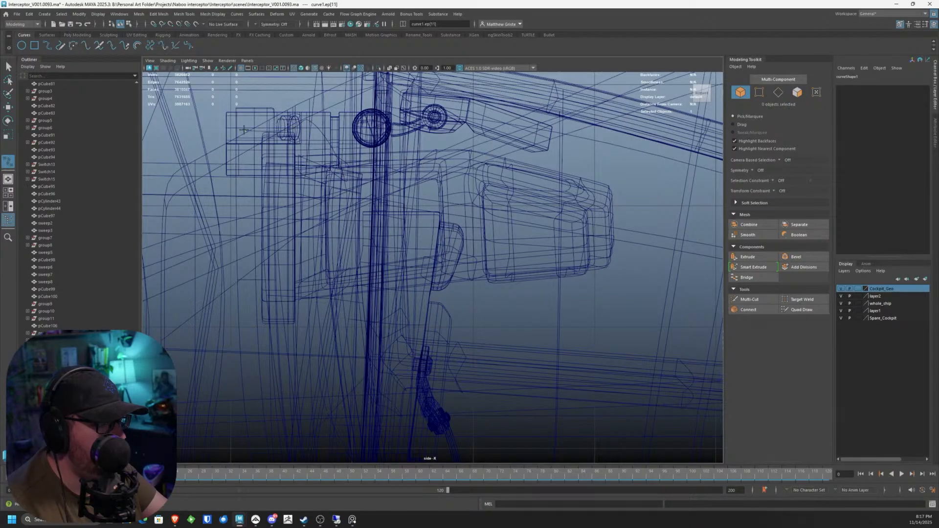
key("q")
Step: Move the new curve sideways about 2.66 units along X, to the side of the seat in the perspective view
key("space")
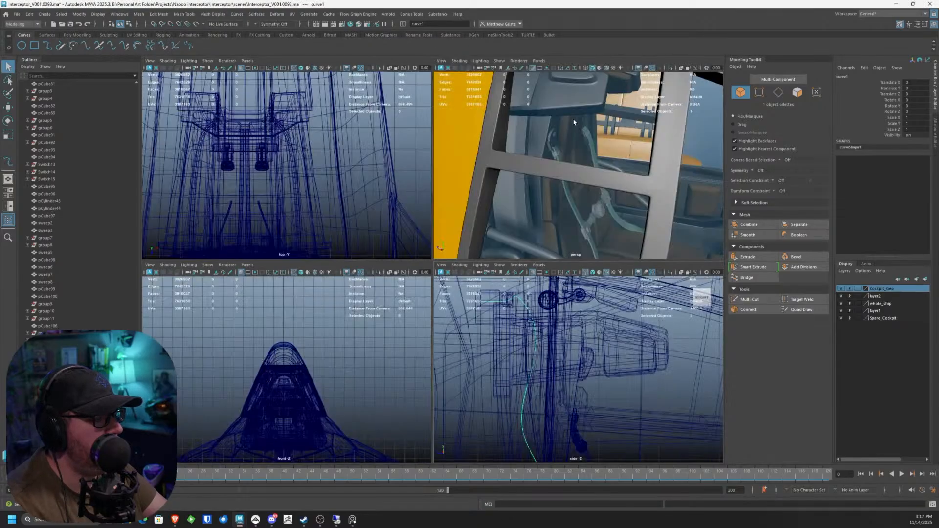
key("space")
key("f")
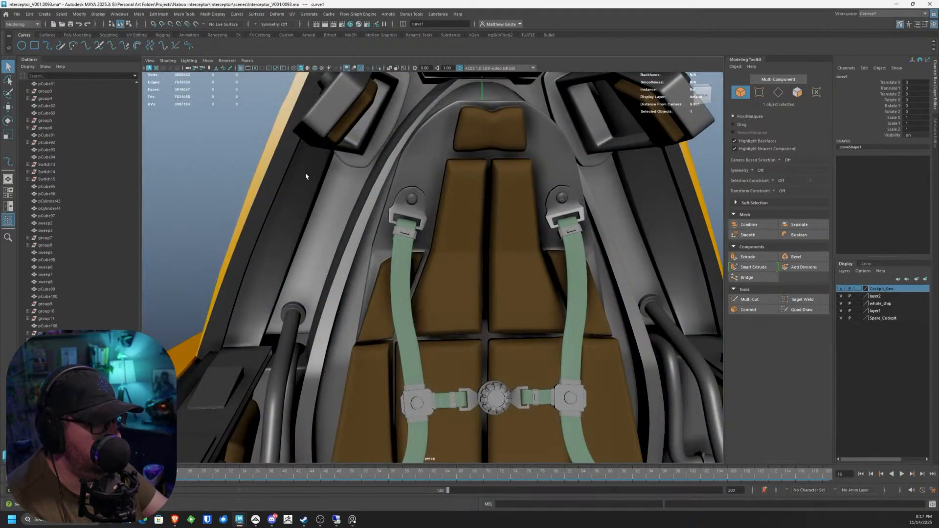
scroll(426, 167, "down", 4)
middle_click_drag(428, 193, 406, 228, "alt")
scroll(406, 229, "up", 1)
key("w")
scroll(406, 228, "down", 5)
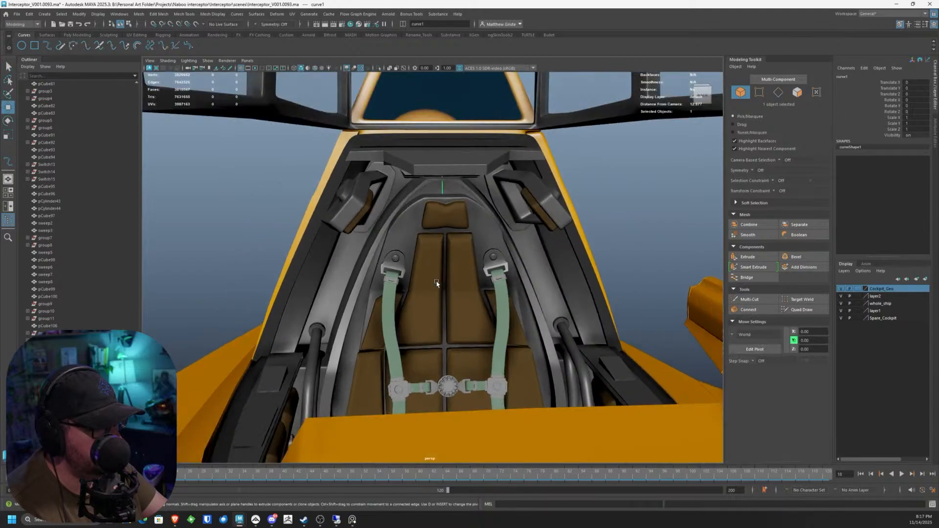
left_click(81, 35)
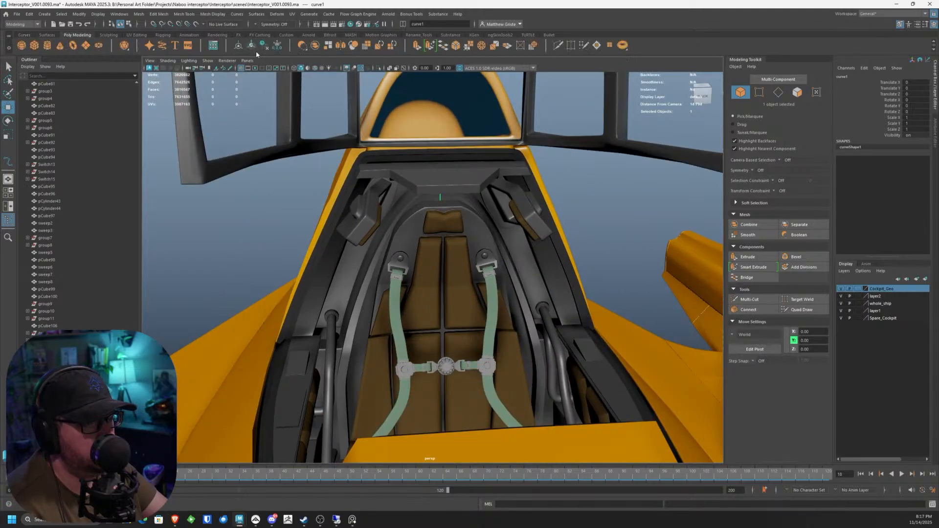
left_click_drag(411, 255, 288, 247)
scroll(321, 264, "up", 2)
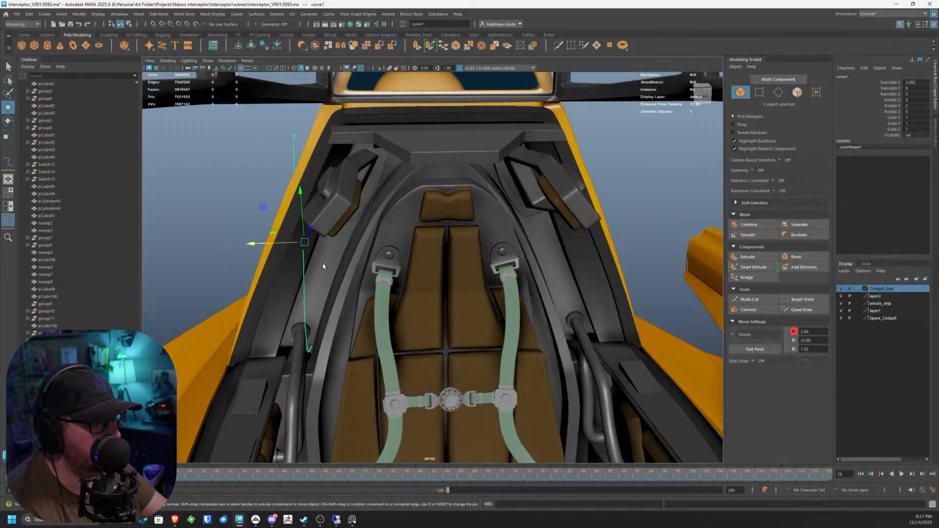
scroll(350, 263, "up", 2)
scroll(343, 245, "down", 3)
scroll(323, 186, "up", 3)
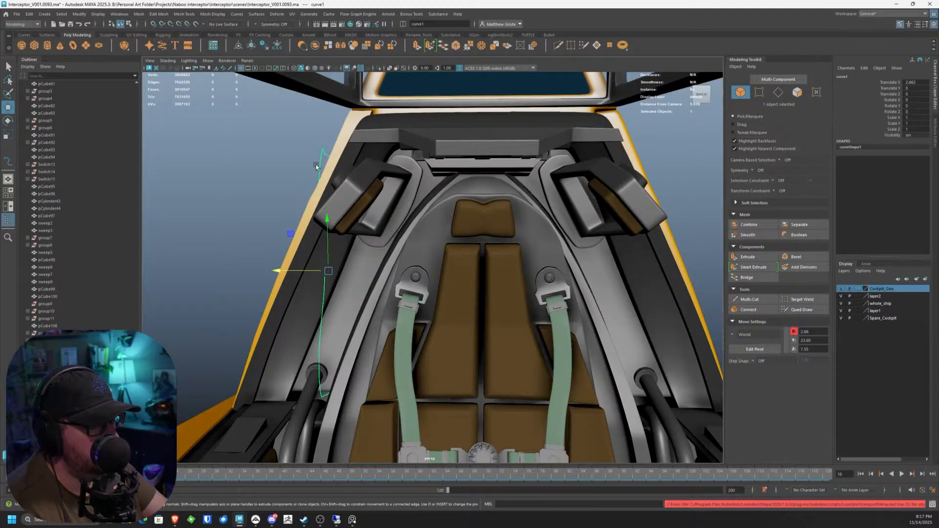
Step: Select the control vertices on the curve's upper part and save the scene as incremental version 0094
right_click_drag(315, 167, 275, 166)
left_click_drag(247, 118, 368, 301)
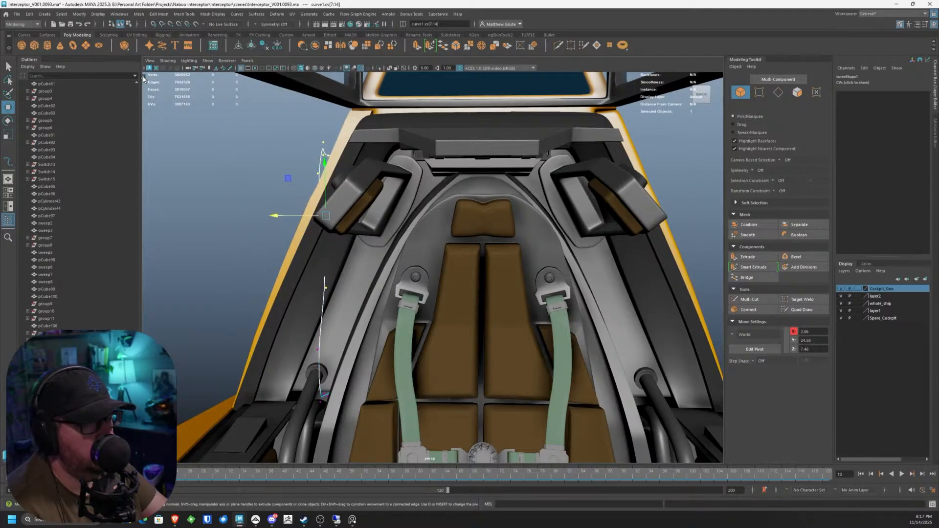
left_click(17, 13)
left_click(43, 61)
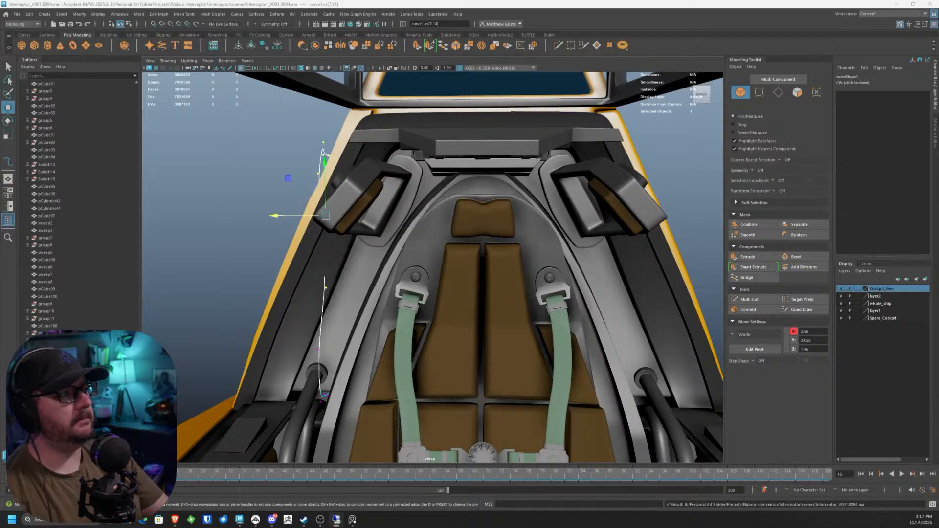
Step: Move the selected upper control vertices inward along X and rotate them so the curve leans with the seat surround
left_click_drag(420, 216, 437, 240, "alt")
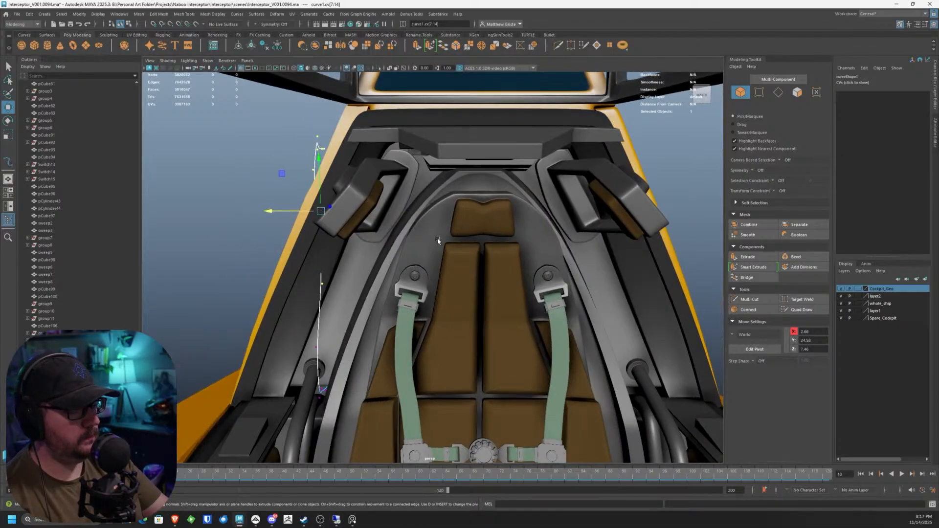
left_click_drag(283, 204, 325, 207)
key("e")
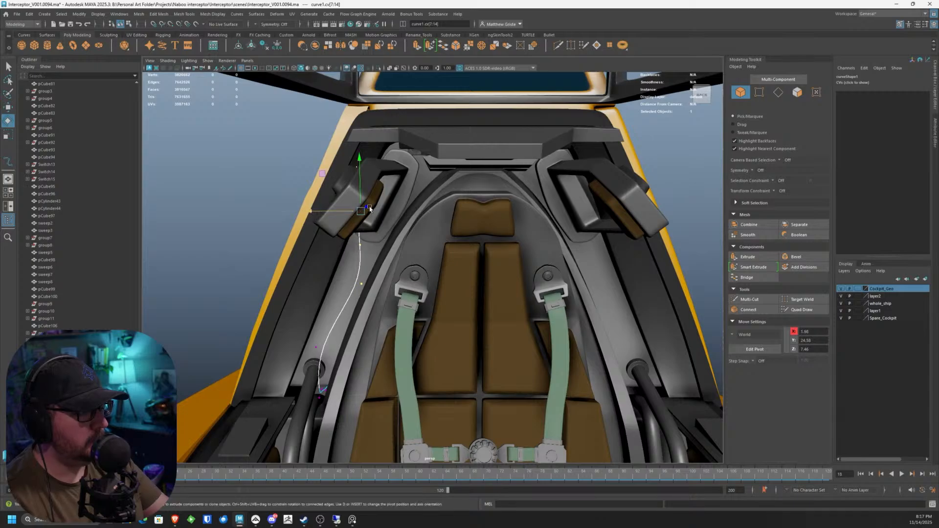
left_click_drag(396, 184, 410, 204)
key("w")
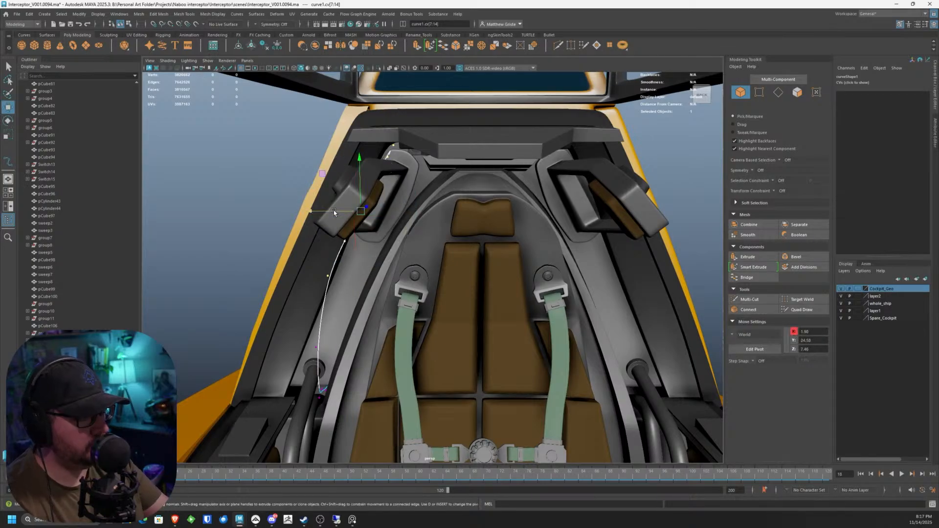
left_click_drag(334, 212, 362, 221)
Step: Reposition individual middle and lower control vertices so the curve follows the side wall beside the seat
scroll(362, 222, "up", 4)
left_click_drag(372, 147, 338, 184, "alt")
left_click(346, 182)
left_click_drag(305, 222, 329, 235)
left_click(295, 286)
left_click_drag(295, 286, 313, 245, "alt")
left_click_drag(384, 259, 361, 251, "alt")
middle_click_drag(370, 260, 379, 146, "alt")
left_click_drag(308, 255, 391, 249)
middle_click_drag(392, 249, 322, 313, "alt")
scroll(348, 284, "down", 3)
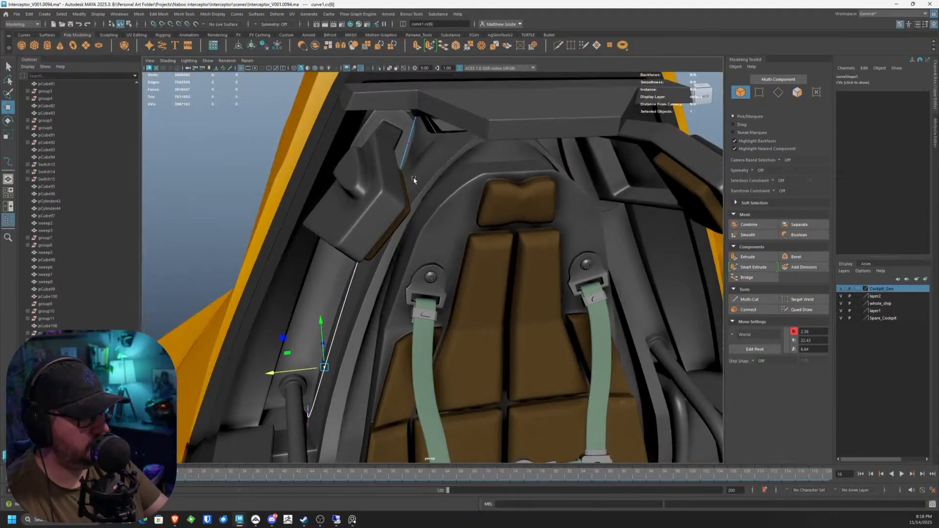
Step: Move the curve's top end into the round hole beside the block and shift the neighbouring control vertex to smooth the bend
middle_click_drag(412, 181, 385, 245, "alt")
scroll(357, 206, "up", 2)
middle_click_drag(357, 205, 374, 234, "alt")
scroll(374, 233, "up", 3)
left_click_drag(374, 233, 394, 212, "alt")
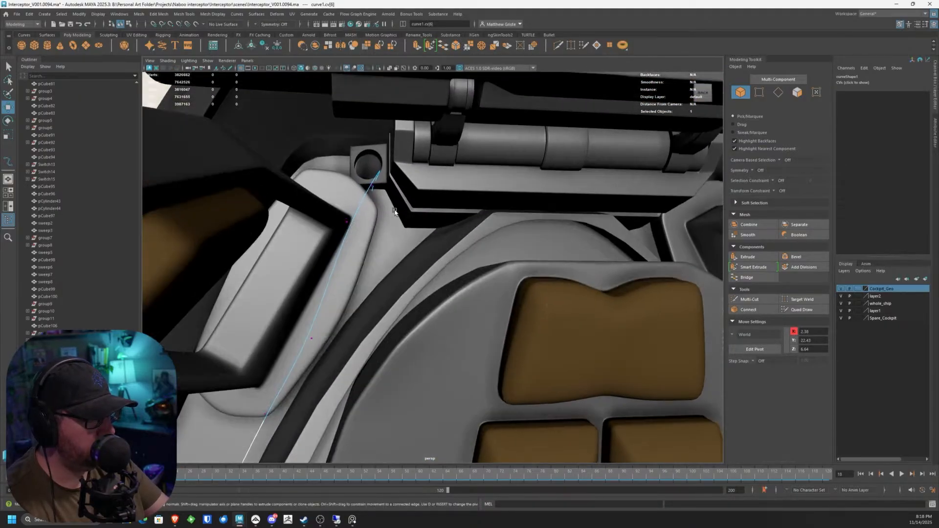
left_click_drag(360, 179, 389, 172)
left_click_drag(391, 176, 375, 166, "alt")
left_click(371, 156)
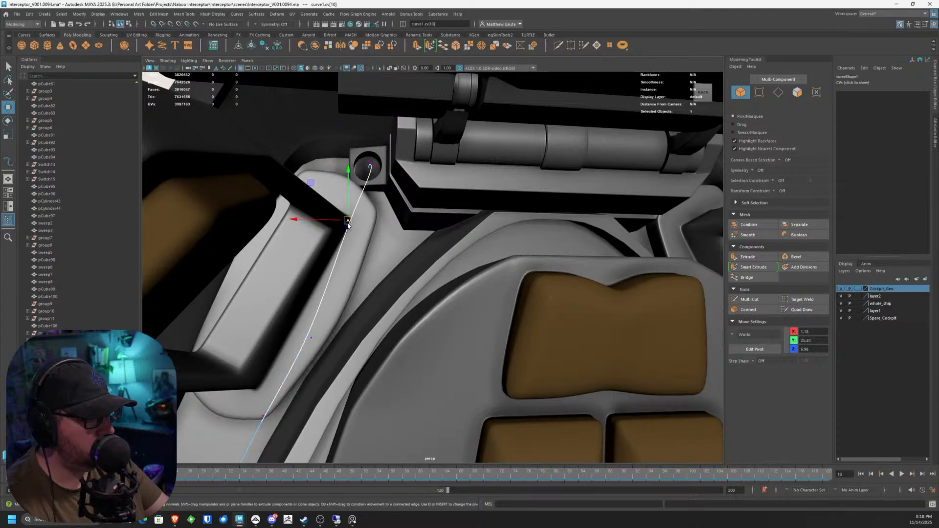
left_click(348, 221)
Step: Create a circular sweep mesh from the whole curve, with a reduced profile scale and a higher interpolation precision
right_click(376, 190)
left_click(409, 178)
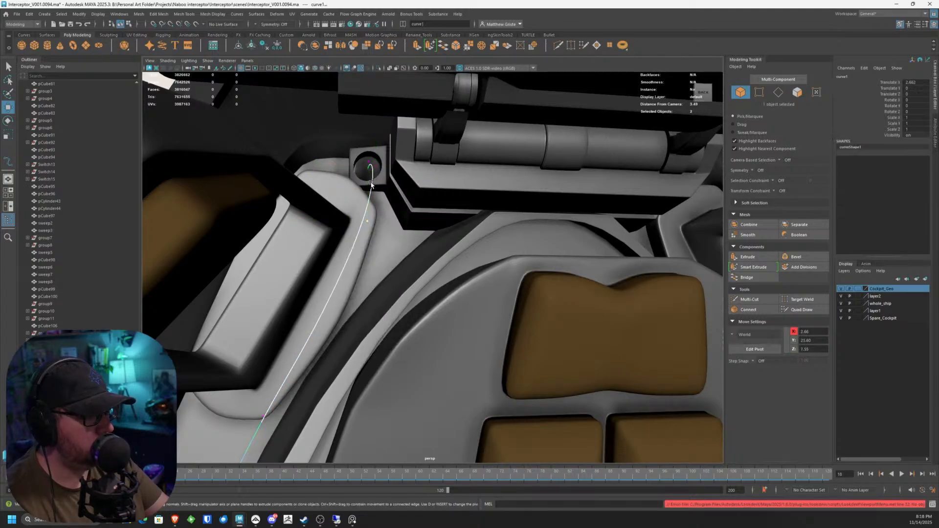
left_click_drag(381, 195, 426, 132, "alt")
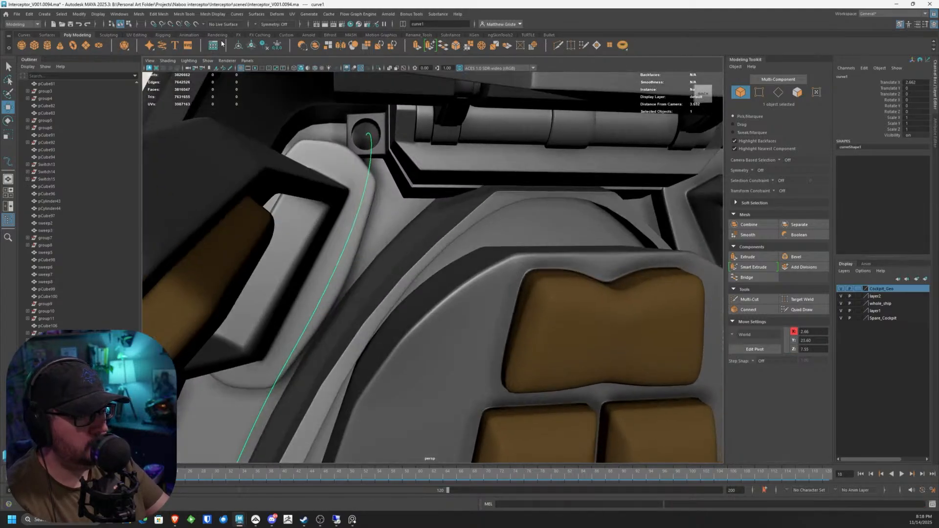
left_click(162, 45)
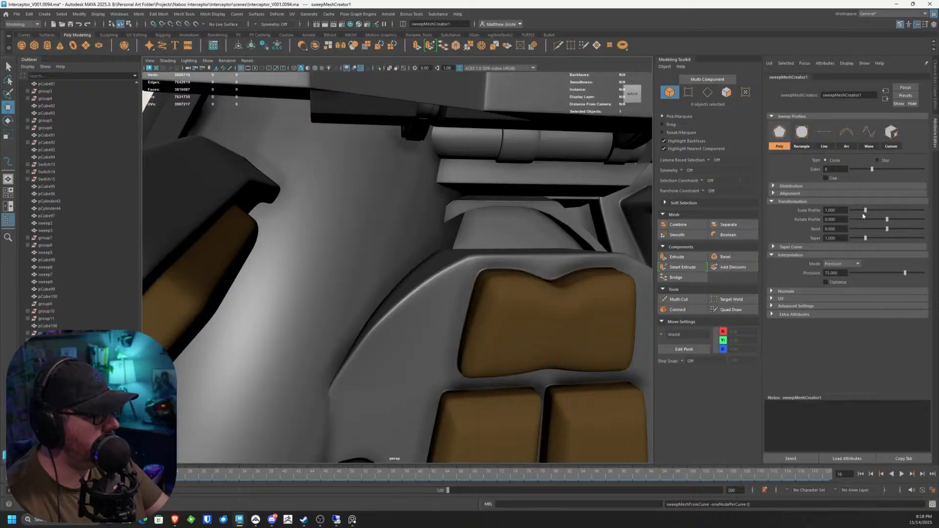
left_click_drag(866, 211, 853, 212)
left_click_drag(903, 271, 916, 273)
left_click_drag(426, 238, 398, 243, "alt")
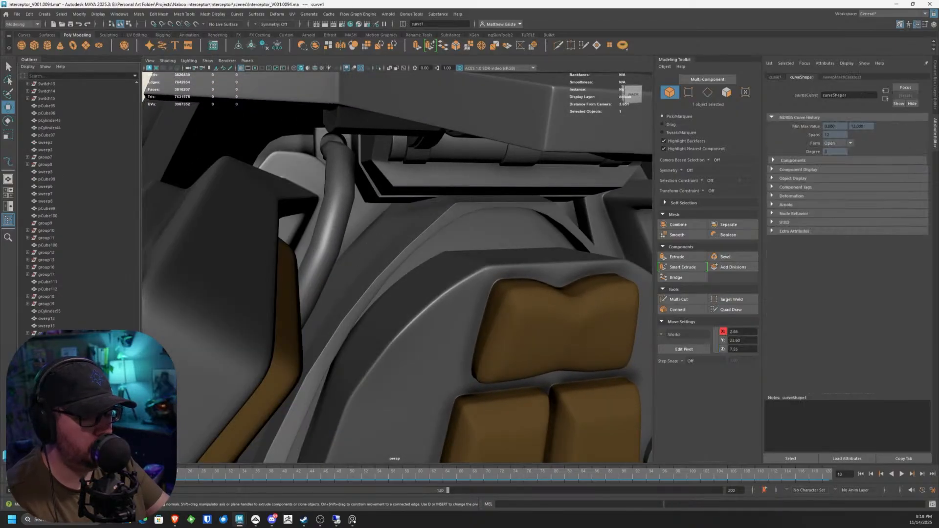
Step: Switch the pipe's curve to control vertex editing, picking it in the side view
key("space")
scroll(506, 376, "up", 3)
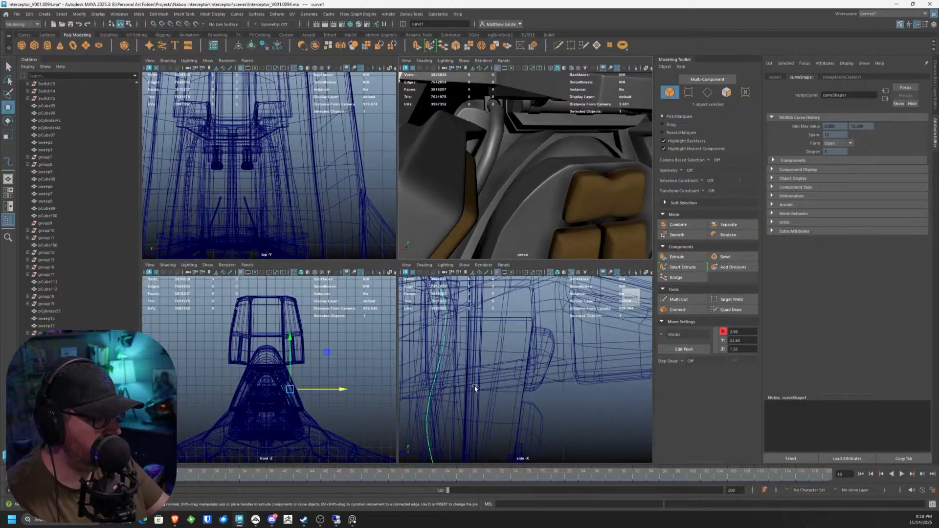
right_click(487, 344)
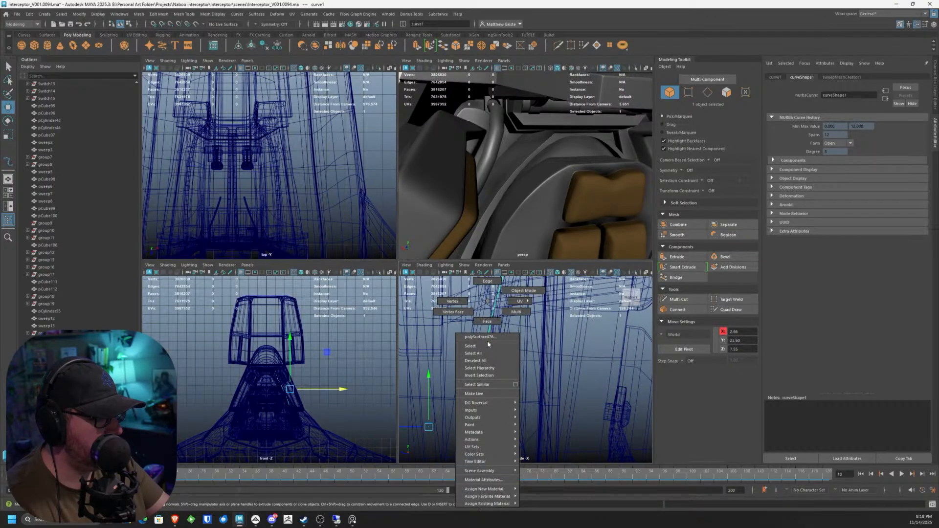
scroll(462, 344, "up", 3)
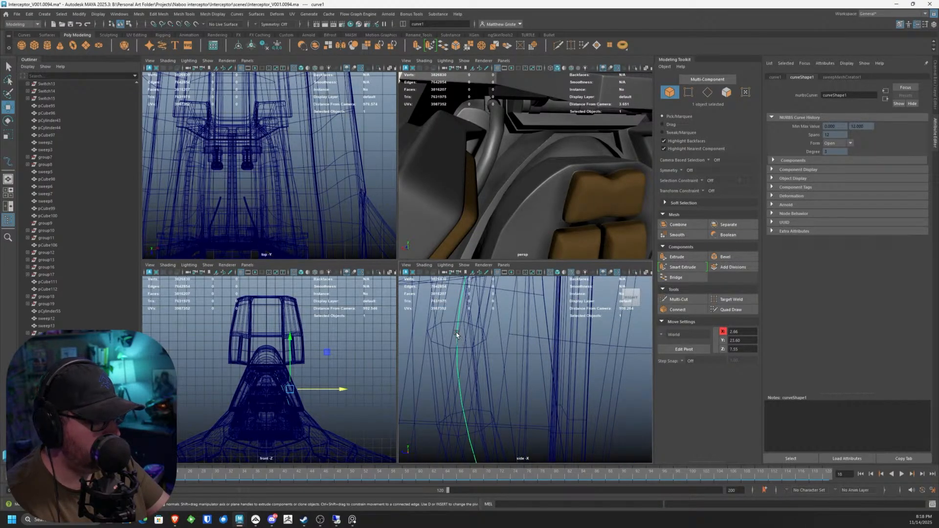
right_click_drag(457, 327, 416, 324)
key("space")
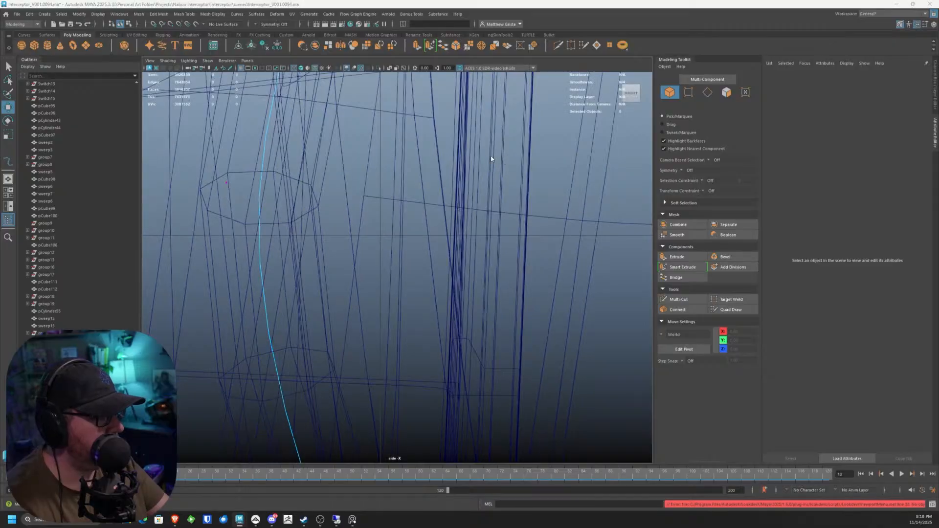
key("space")
key("space")
Step: Move the curve's top control vertices so the pipe's upper end sits in the round hole beside the block
middle_click_drag(482, 124, 508, 167, "alt")
left_click_drag(375, 184, 352, 178, "alt")
left_click_drag(319, 161, 382, 196)
left_click_drag(382, 196, 419, 237, "alt")
right_click_drag(419, 236, 433, 188, "alt")
left_click_drag(440, 169, 441, 164)
left_click_drag(441, 164, 483, 254, "alt")
right_click_drag(484, 254, 501, 322, "alt")
middle_click_drag(501, 323, 437, 203, "alt")
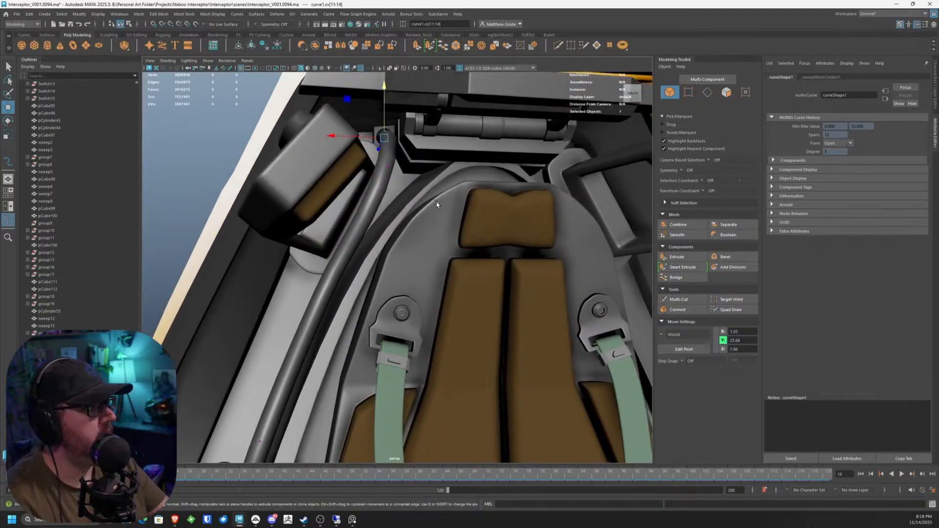
Step: Turn on wireframe over the shaded ship and examine the topology of the hull and the cockpit with its new pipe
scroll(438, 210, "down", 5)
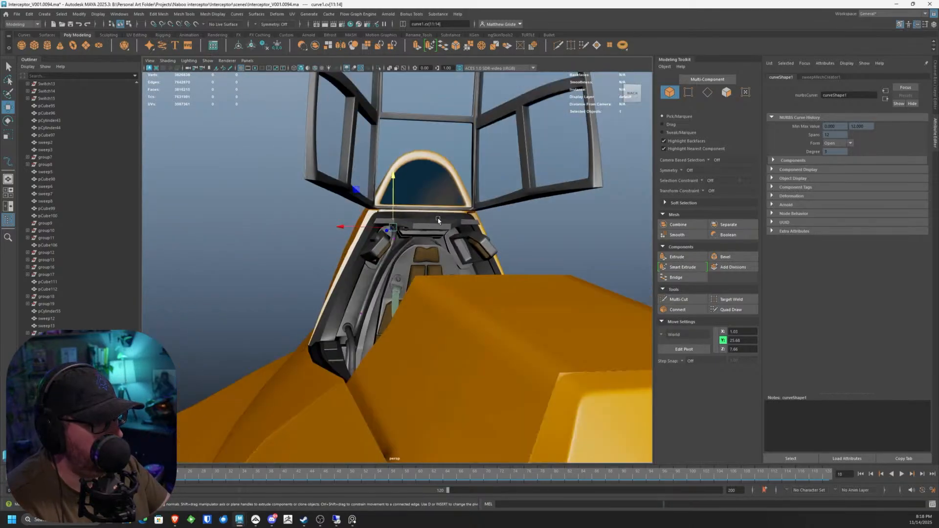
scroll(438, 220, "down", 5)
left_click_drag(437, 220, 328, 111, "alt")
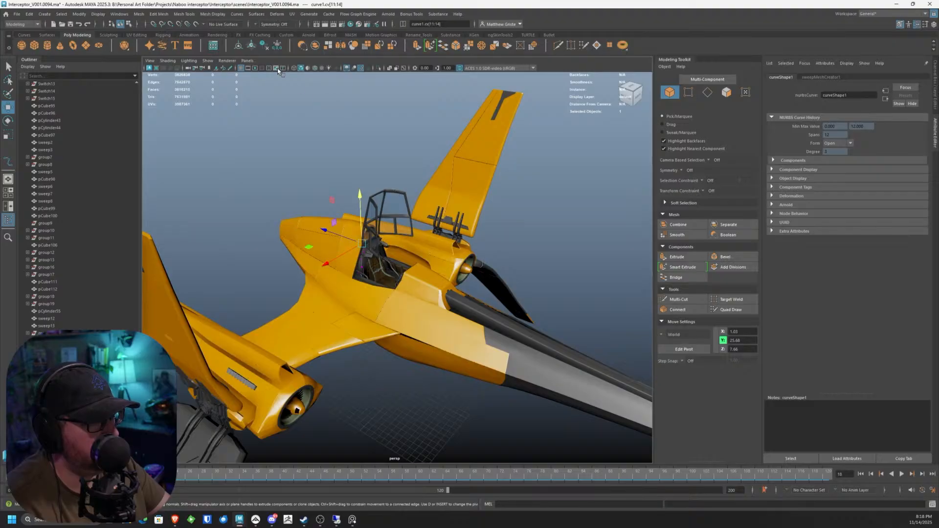
left_click(315, 67)
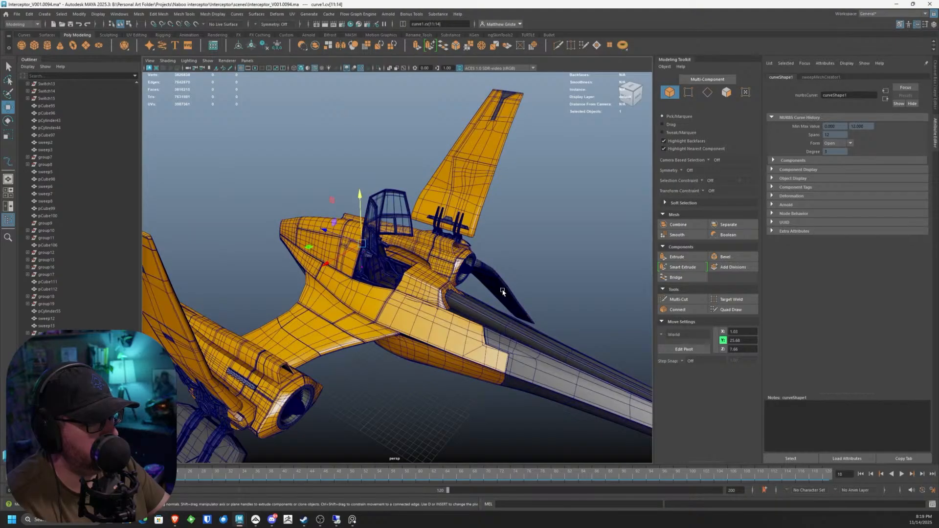
left_click_drag(503, 292, 381, 221, "alt")
scroll(417, 294, "up", 5)
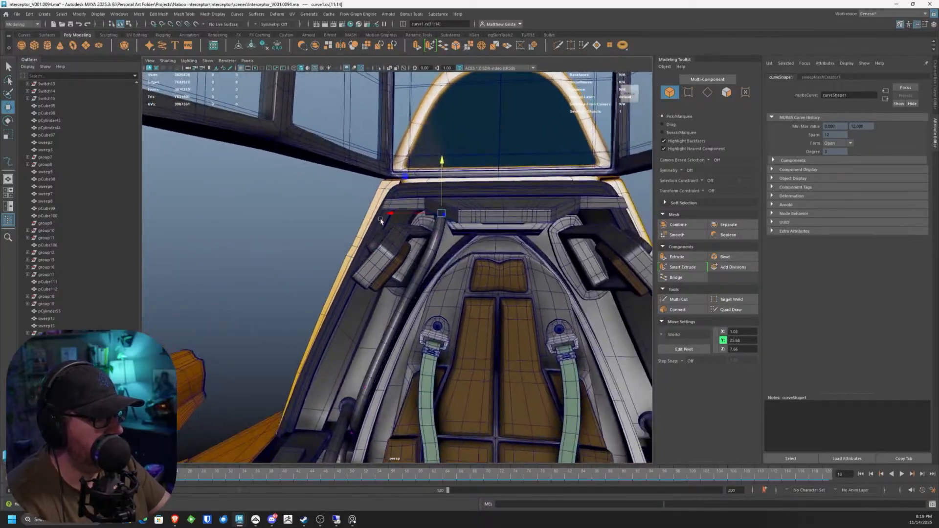
Step: Inspect the new pipe beside the seat against the cockpit topology and turn off wireframe over the shaded ship
scroll(381, 221, "up", 2)
scroll(419, 248, "up", 2)
scroll(422, 250, "down", 3)
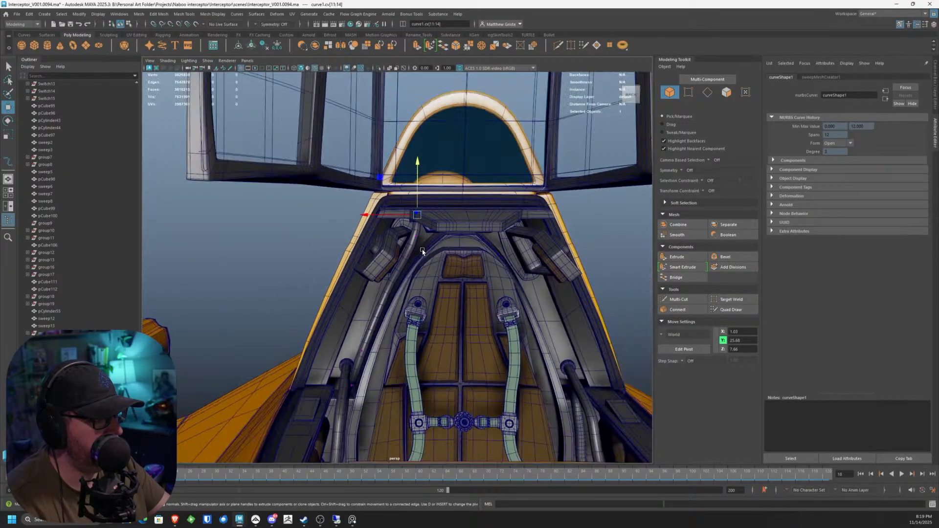
left_click_drag(422, 251, 371, 185, "alt")
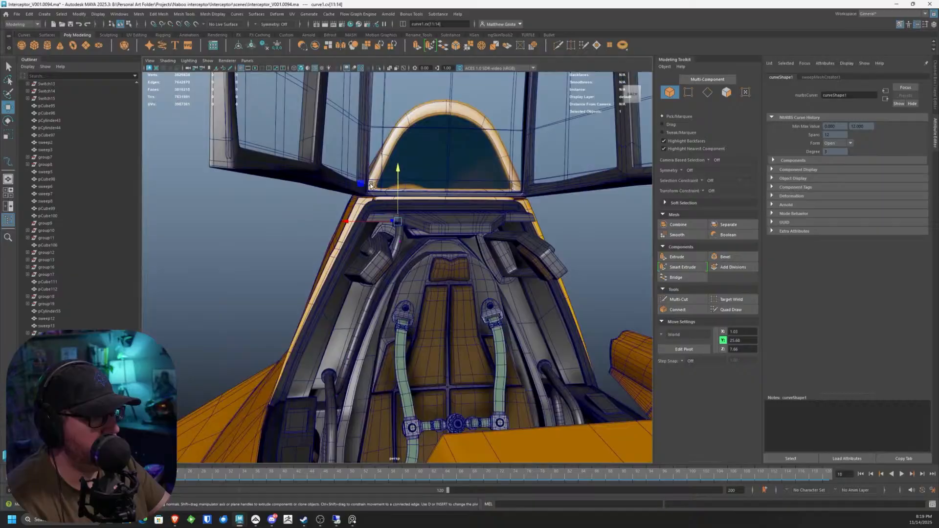
left_click(314, 68)
scroll(371, 155, "up", 3)
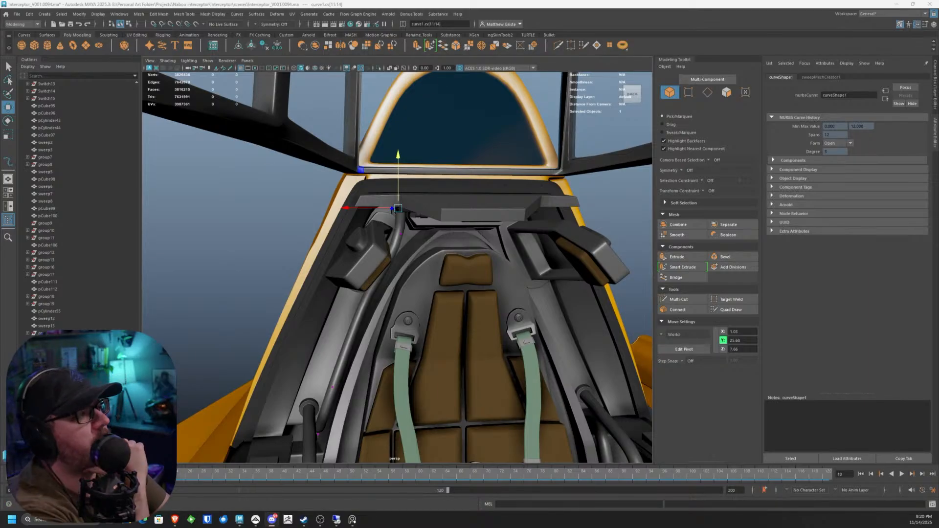
scroll(362, 250, "down", 5)
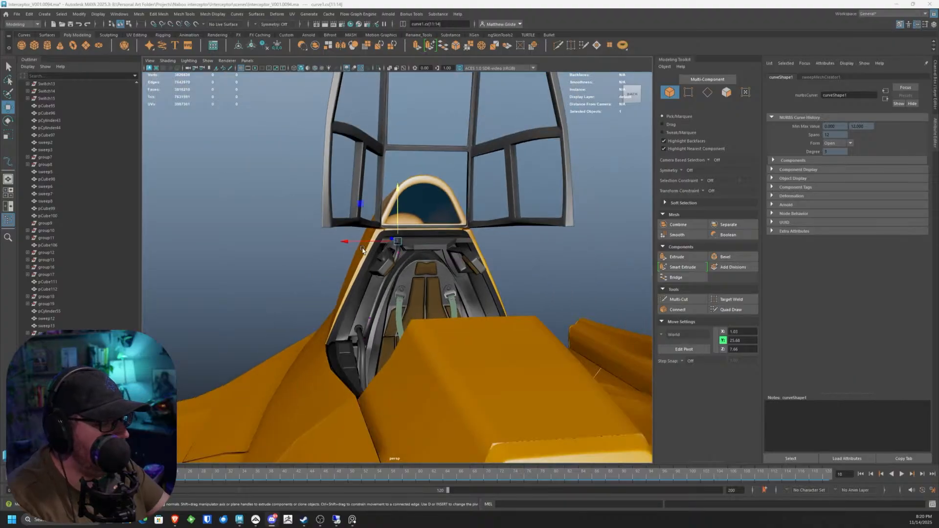
Step: Lower the control vertices at the pipe curve's bottom end slightly, to about Y 21.39
left_click_drag(363, 248, 373, 302, "alt")
scroll(383, 298, "up", 5)
scroll(418, 263, "up", 3)
scroll(373, 302, "down", 4)
middle_click_drag(374, 302, 411, 227, "alt")
scroll(410, 227, "up", 5)
left_click_drag(411, 227, 347, 240, "alt")
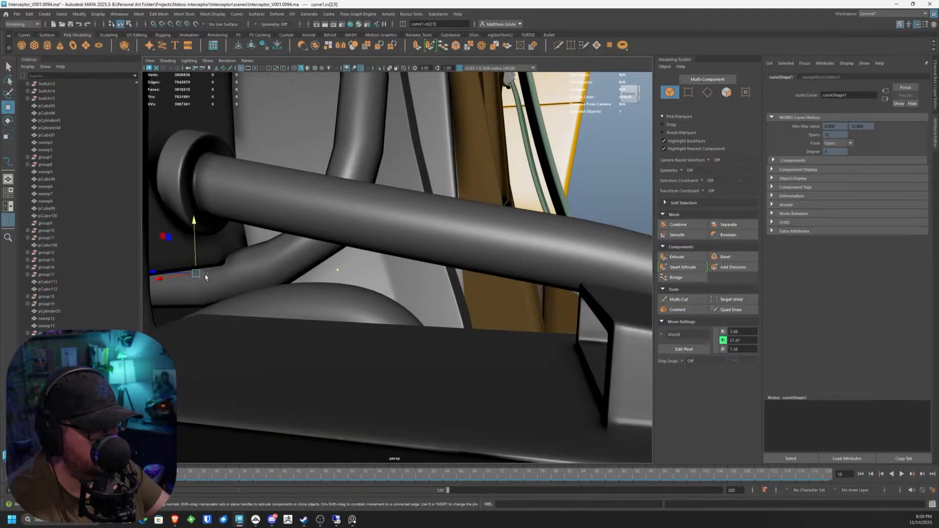
left_click_drag(194, 248, 189, 265)
left_click_drag(342, 266, 364, 180, "alt")
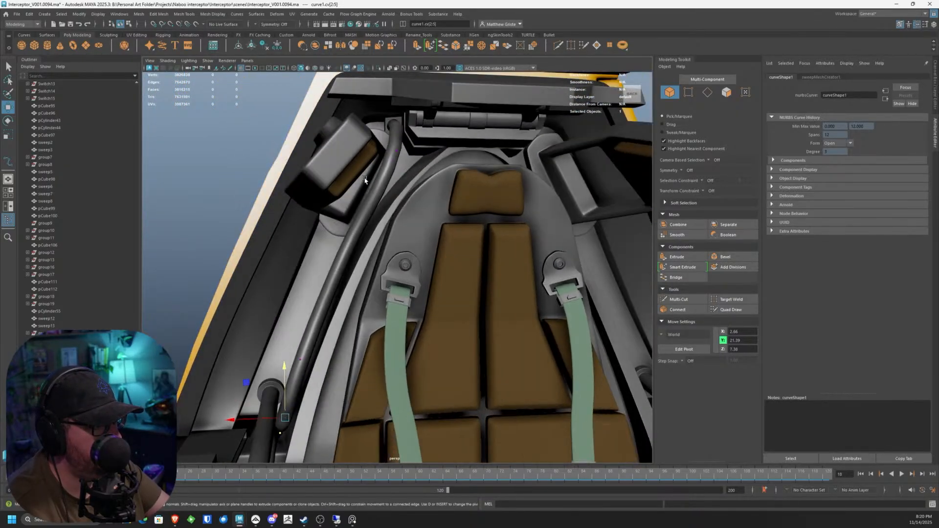
Step: Return to object selection, clear the pipe's construction history and delete its guide curve
key("F8")
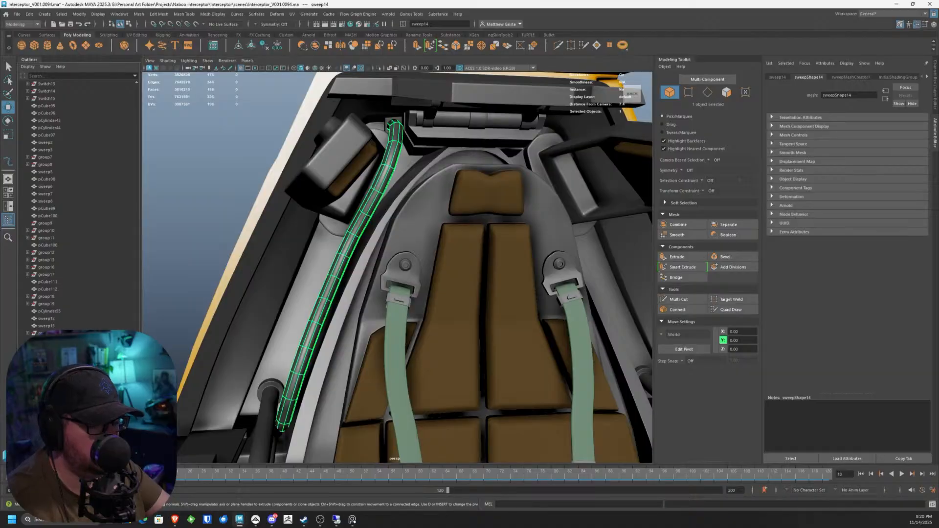
key("Delete")
left_click_drag(441, 274, 417, 249, "alt")
left_click(375, 251)
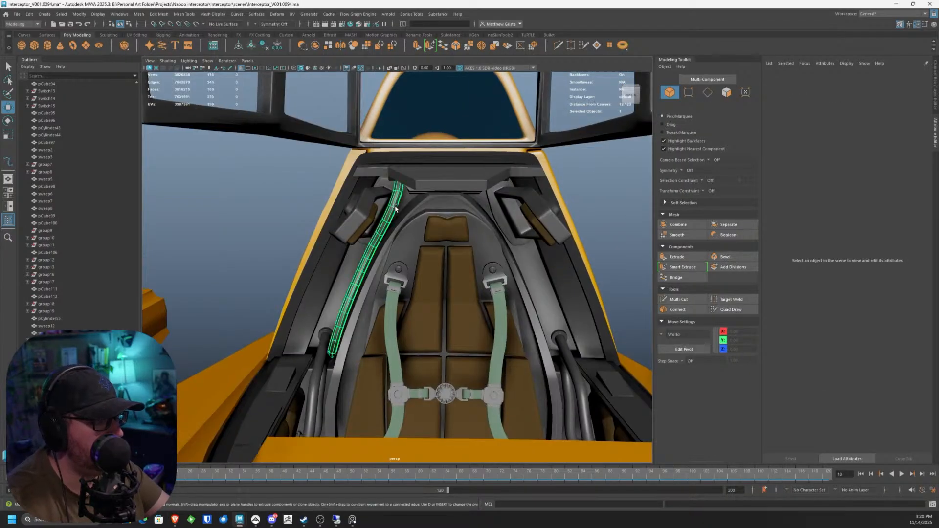
middle_click_drag(376, 251, 326, 243, "alt")
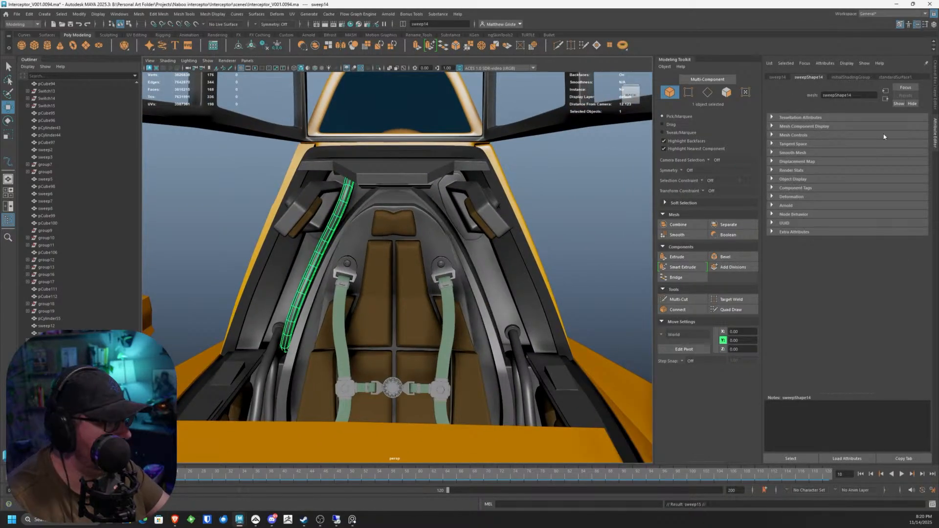
Step: Duplicate the pipe and mirror the copy to the other side of the seat with a Scale X of -1
key("ctrl+d")
left_click(936, 91)
left_click(912, 118)
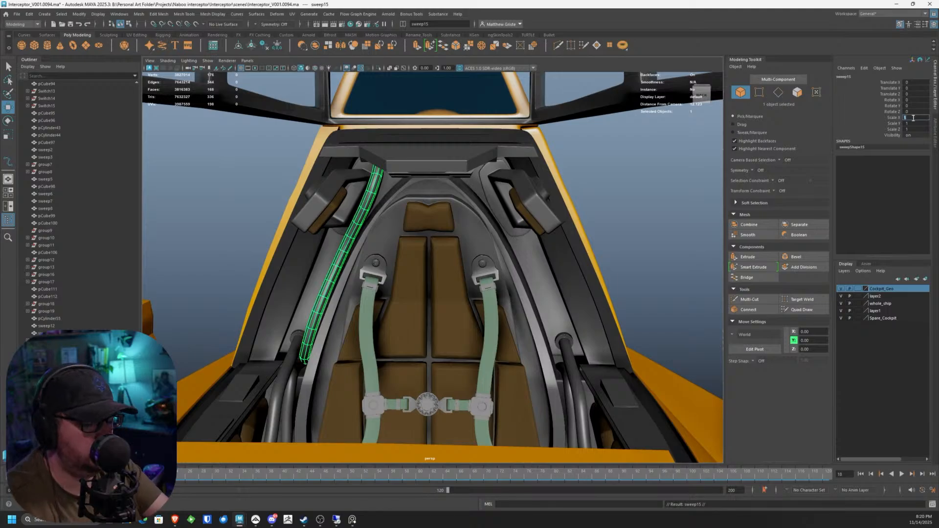
type("-1")
key("Return")
left_click(664, 188)
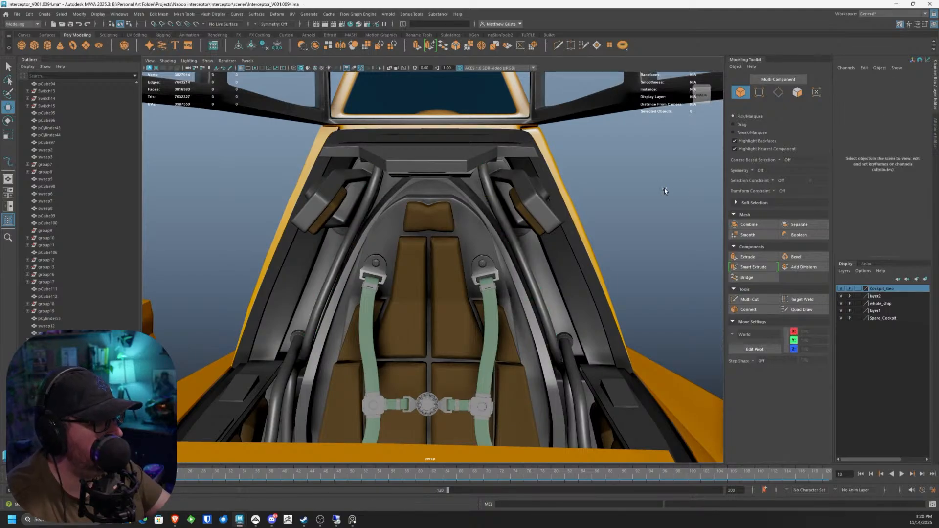
Step: Select the two mirrored pipes beside the seat and smooth their meshes
left_click_drag(664, 189, 557, 186, "alt")
left_click(491, 192)
left_click(376, 195, "shift")
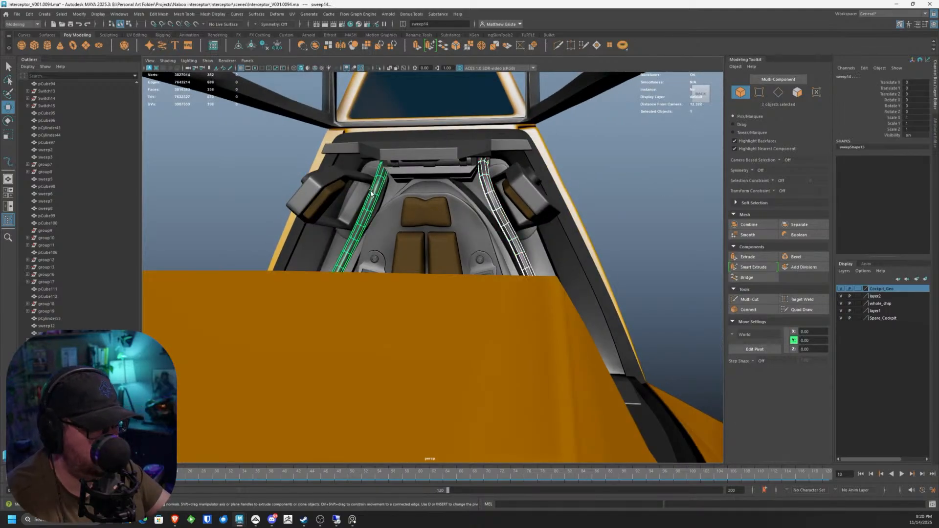
left_click(620, 197)
Step: Review the cockpit and its pipes from several angles and play the canopy opening animation
scroll(619, 198, "up", 8)
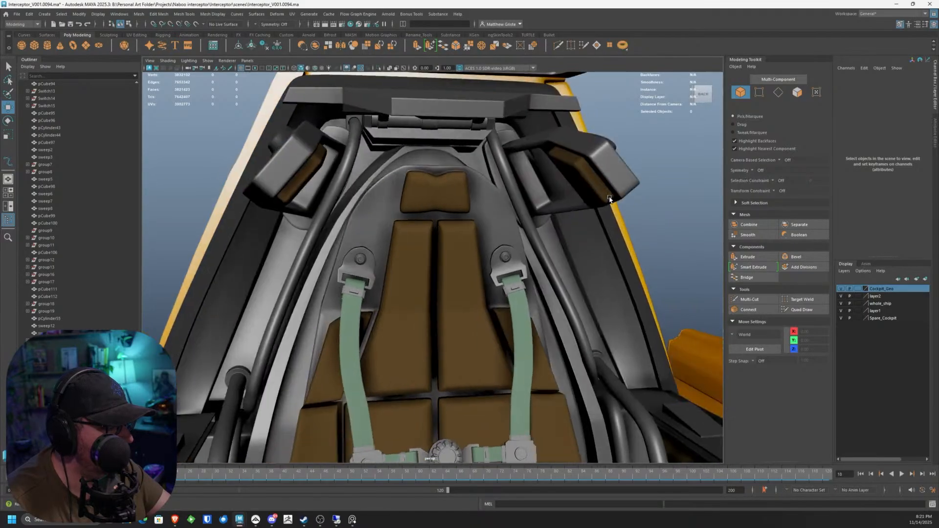
left_click_drag(610, 199, 449, 197, "alt")
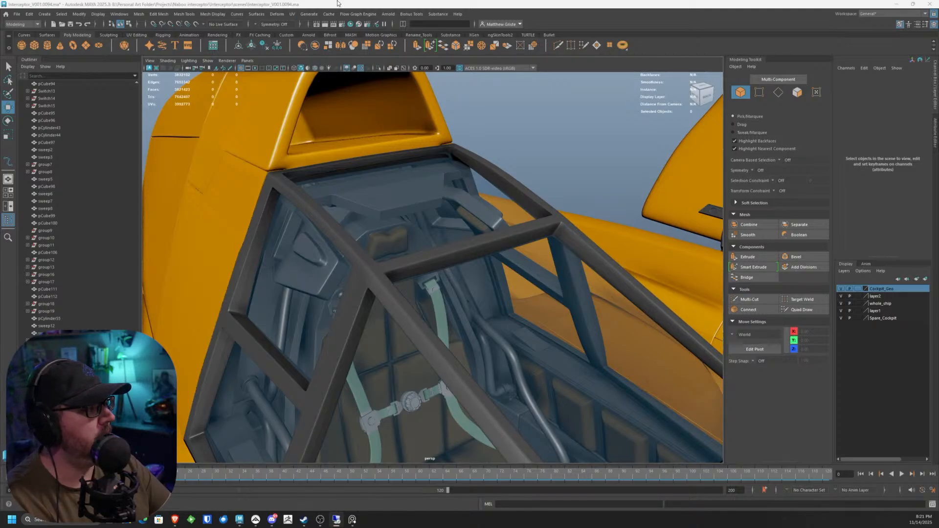
scroll(447, 230, "down", 5)
left_click_drag(447, 230, 450, 209, "alt")
scroll(305, 247, "up", 5)
scroll(305, 247, "down", 2)
scroll(365, 211, "up", 4)
left_click_drag(366, 211, 401, 245, "alt")
left_click_drag(337, 274, 342, 388, "alt")
key("alt+v")
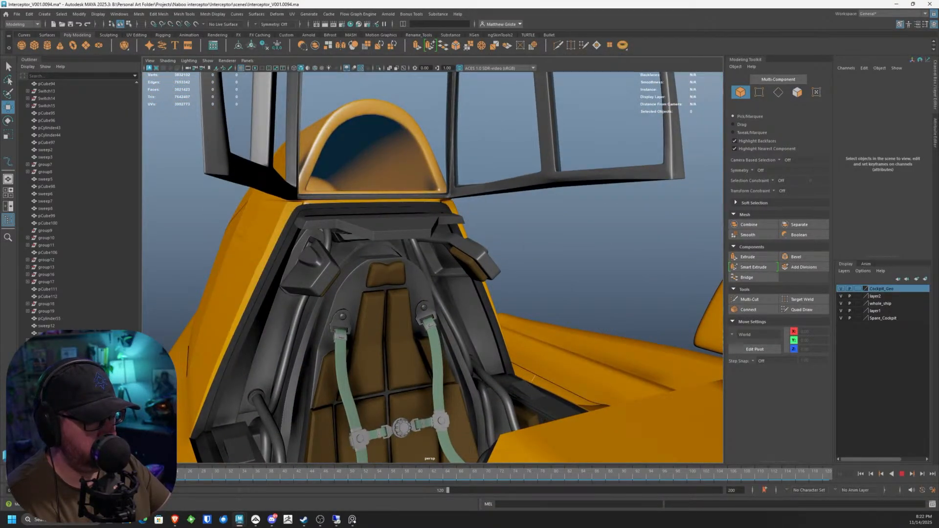
Step: Select the block behind the seat together with its two hinge arms and set keyframes on their starting pose
left_click_drag(356, 146, 404, 227, "alt")
left_click(500, 189)
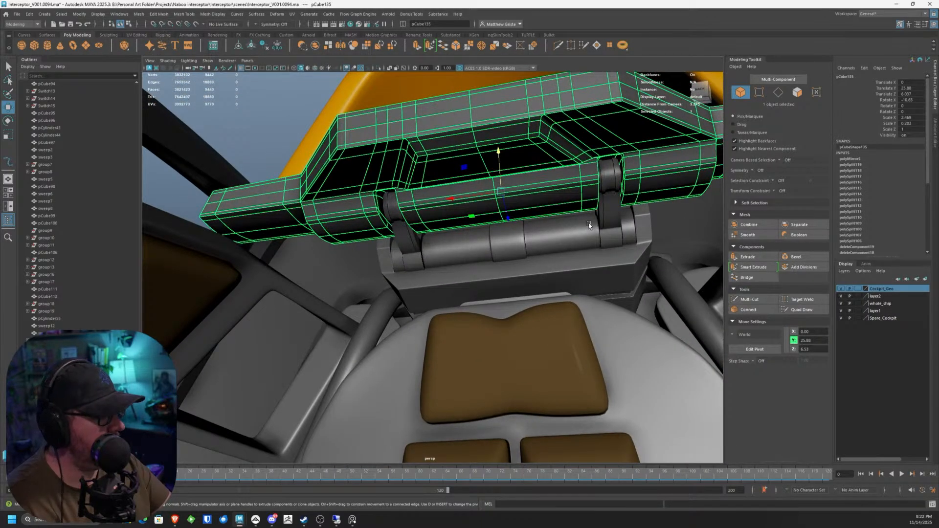
left_click_drag(591, 217, 572, 218, "alt")
left_click(574, 219)
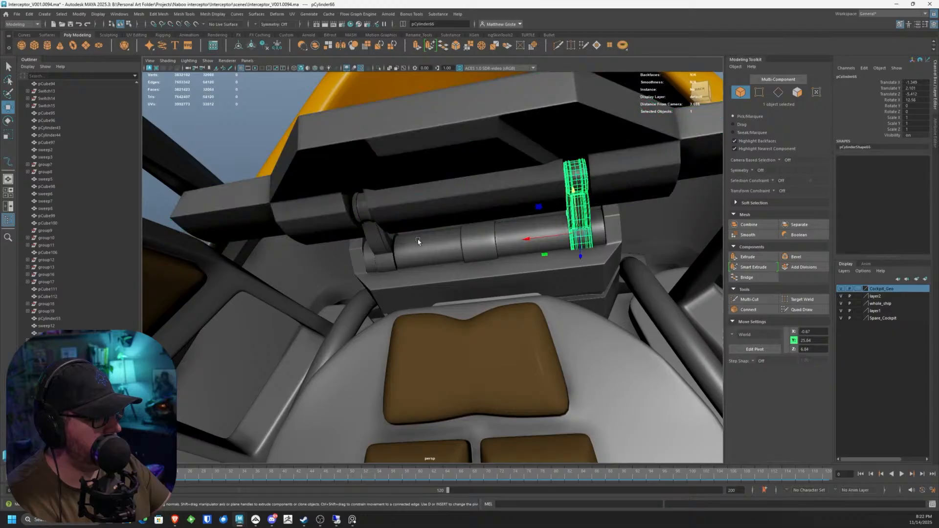
left_click(379, 245, "shift")
left_click_drag(379, 244, 409, 242, "alt")
left_click(424, 198, "shift")
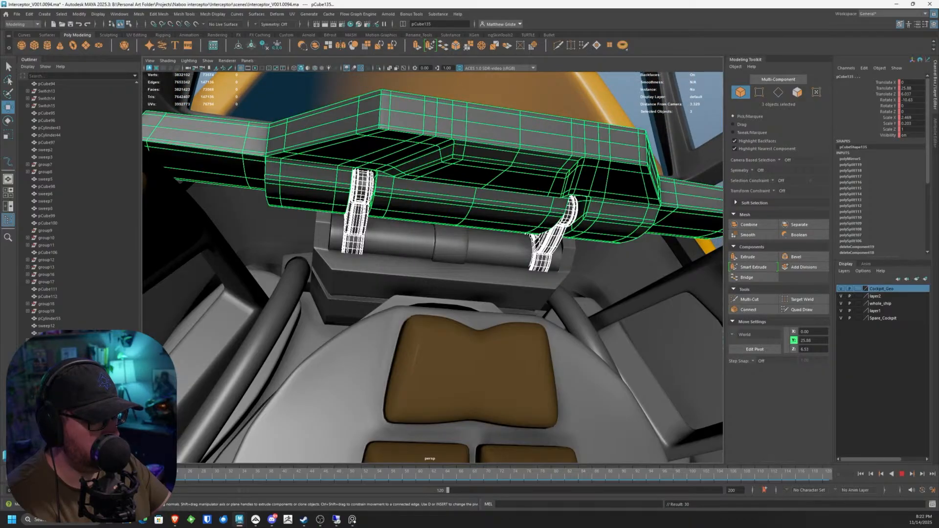
key("Escape")
Step: At frame 20, select only the two hinge arms and swing them upward together about their X axis
left_click_drag(387, 274, 379, 306, "alt")
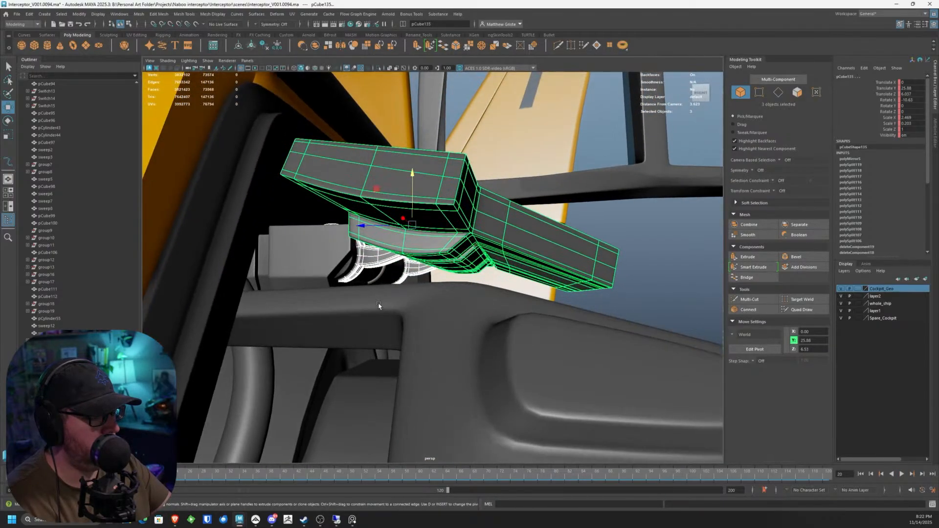
left_click(376, 268)
left_click(407, 269, "shift")
key("e")
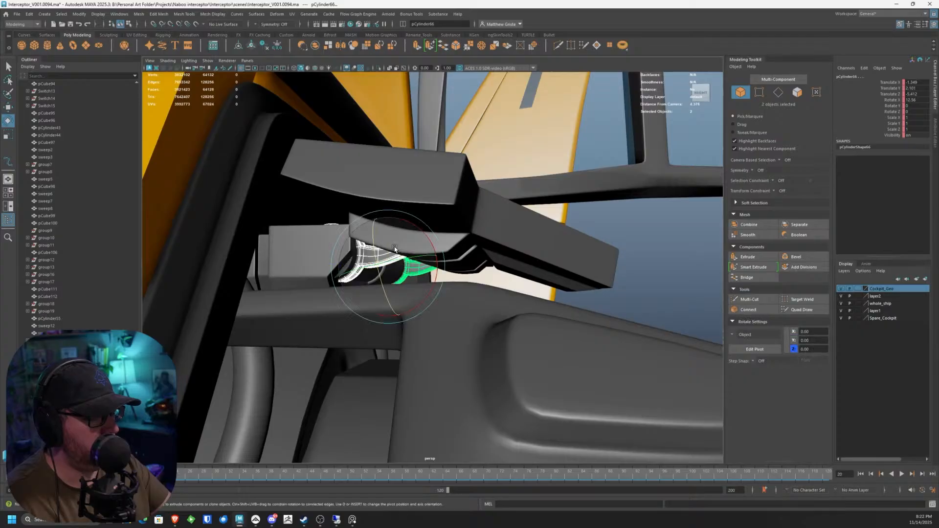
left_click_drag(418, 231, 400, 215)
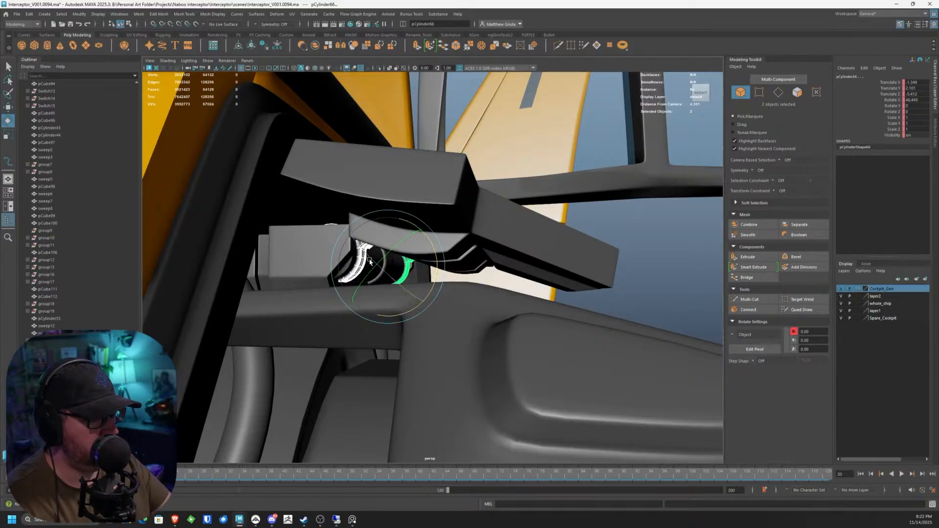
Step: Refine the swing of both hinge arms in the side view to a Rotate X of about 51 degrees
key("space")
scroll(537, 389, "down", 10)
key("space")
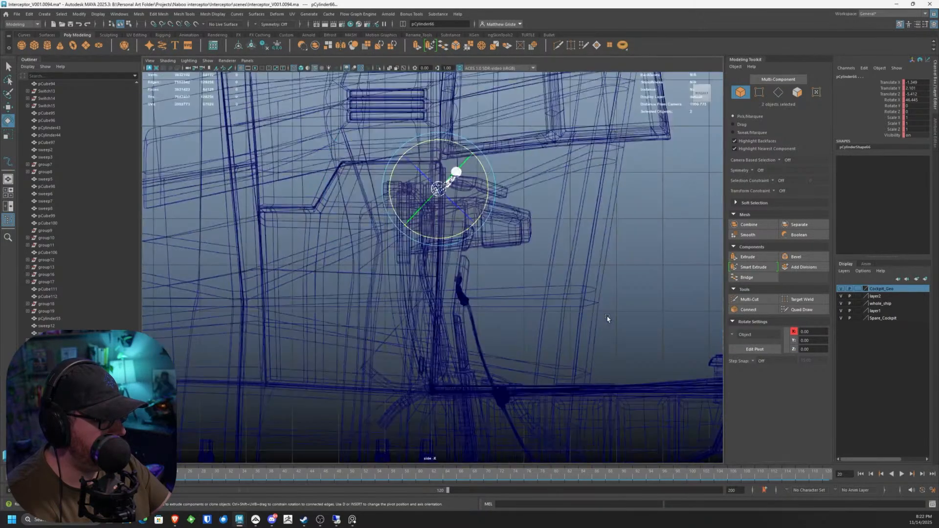
middle_click_drag(488, 202, 453, 283, "alt")
scroll(445, 264, "up", 5)
scroll(438, 246, "up", 3)
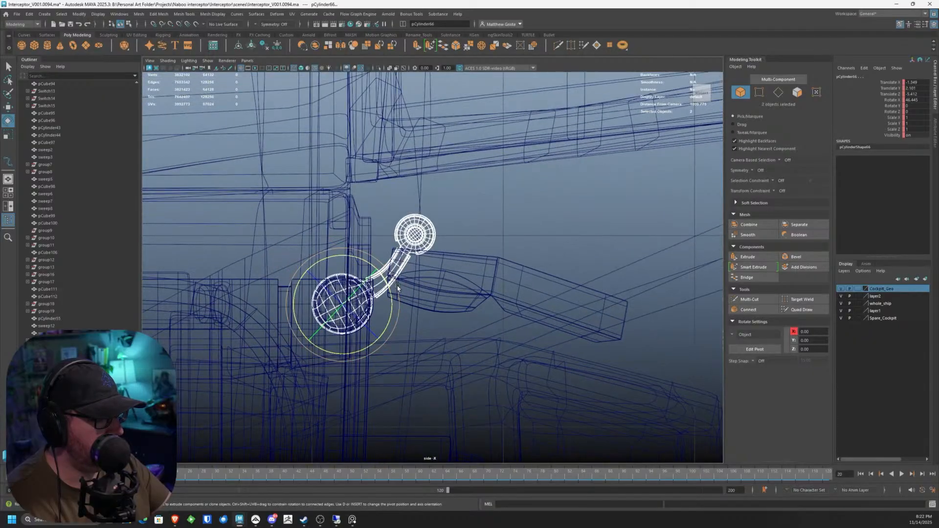
left_click_drag(389, 284, 384, 276)
Step: Rotate the block upright in the side view and move it onto the raised arms, at about Y 25.84 and Z 6.14
left_click(432, 264)
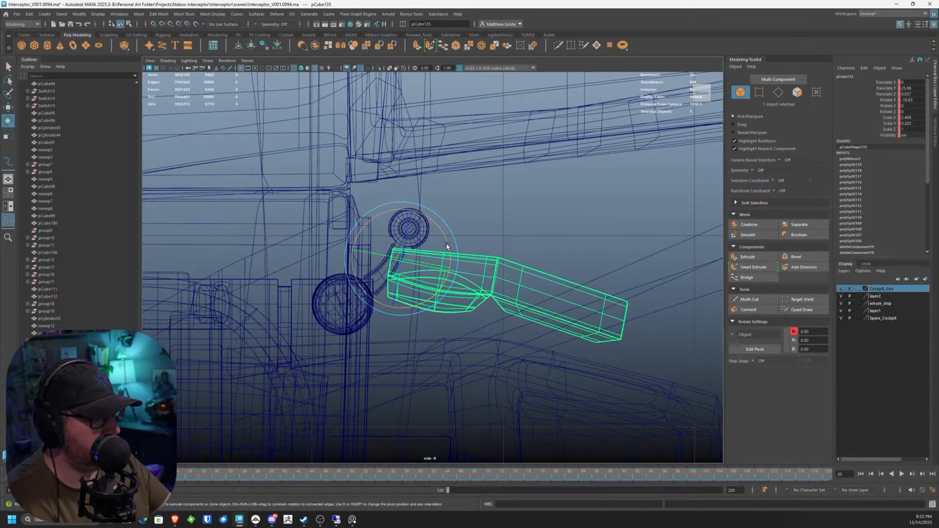
left_click_drag(446, 246, 380, 212)
key("w")
left_click_drag(400, 258, 382, 265)
key("e")
key("space")
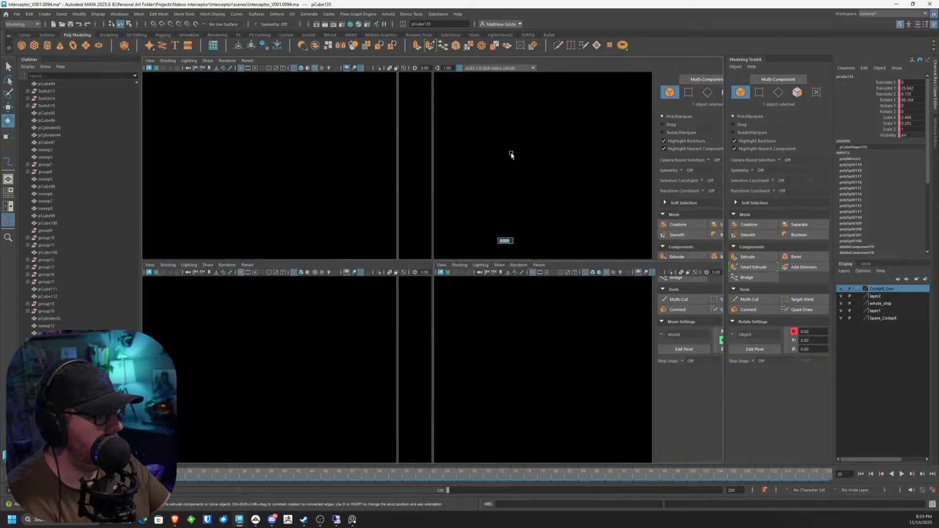
Step: Tilt the upright block slightly forward about X, away from the canopy frame, in the perspective view
key("space")
scroll(487, 154, "up", 3)
left_click_drag(487, 154, 387, 297, "alt")
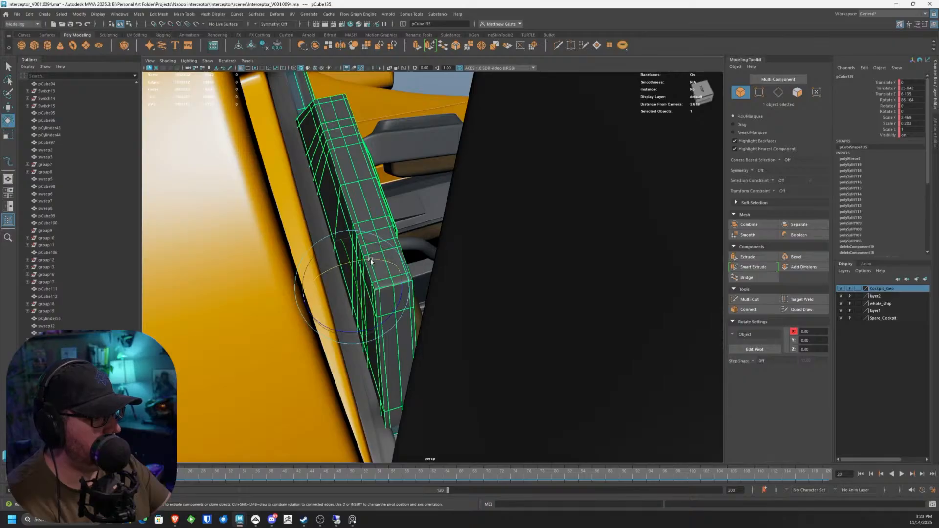
left_click_drag(370, 261, 375, 260)
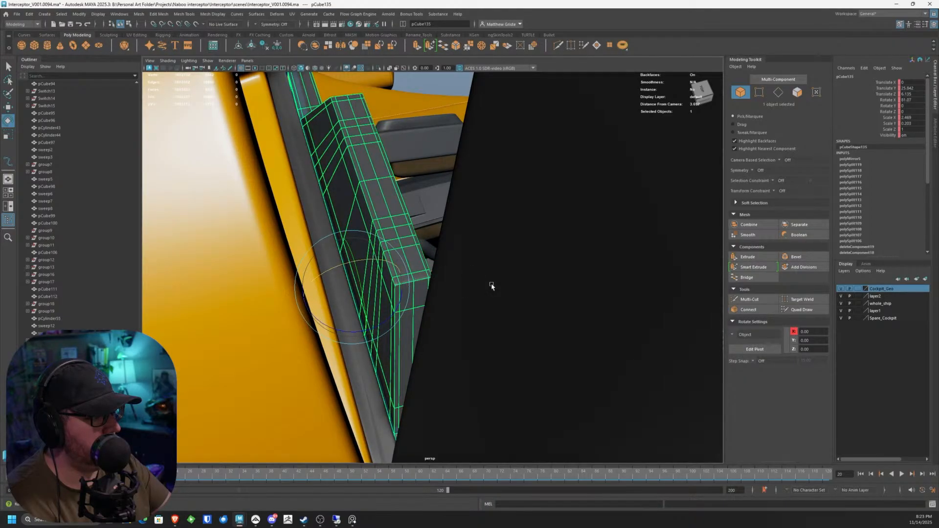
left_click_drag(492, 286, 310, 308, "alt")
left_click_drag(374, 331, 199, 456, "alt")
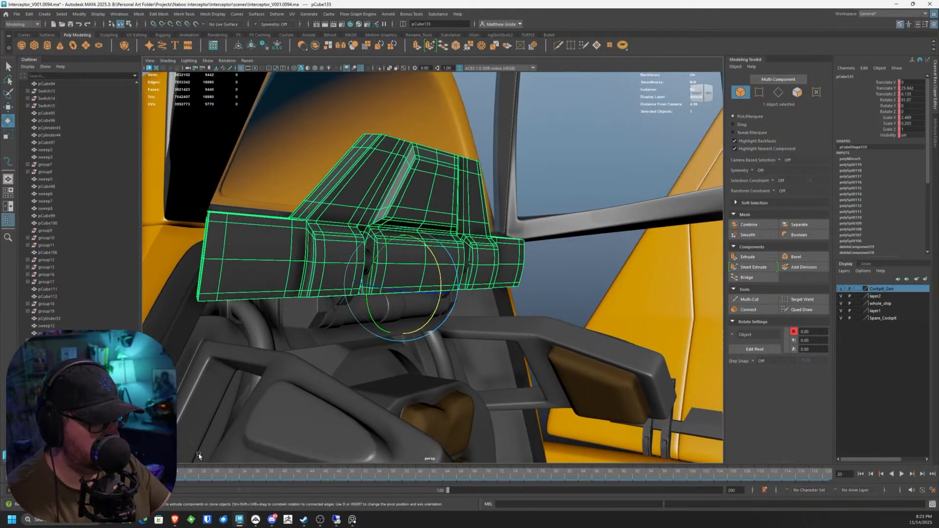
Step: Select both hinge arms and key the raised pose at frame 20
left_click(341, 317)
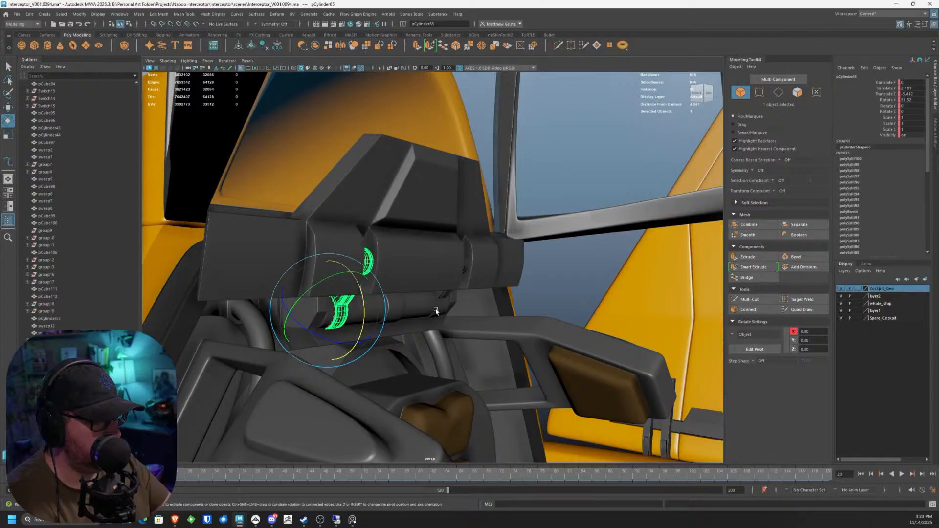
left_click_drag(435, 311, 425, 318, "shift")
left_click_drag(309, 366, 331, 351, "alt")
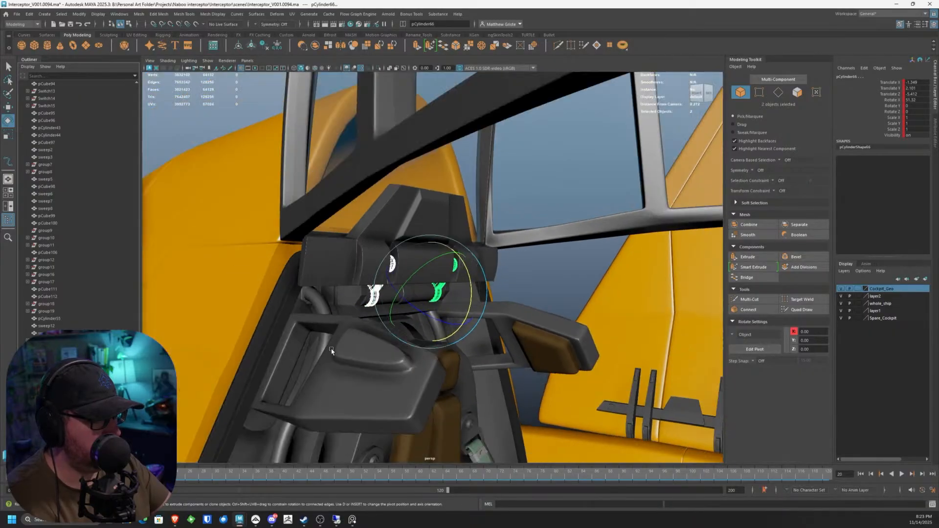
left_click_drag(533, 78, 218, 296, "alt")
left_click(517, 163)
Step: Play the canopy animation and examine how the block and its hinge arms fold up as the canopy opens
scroll(518, 162, "down", 2)
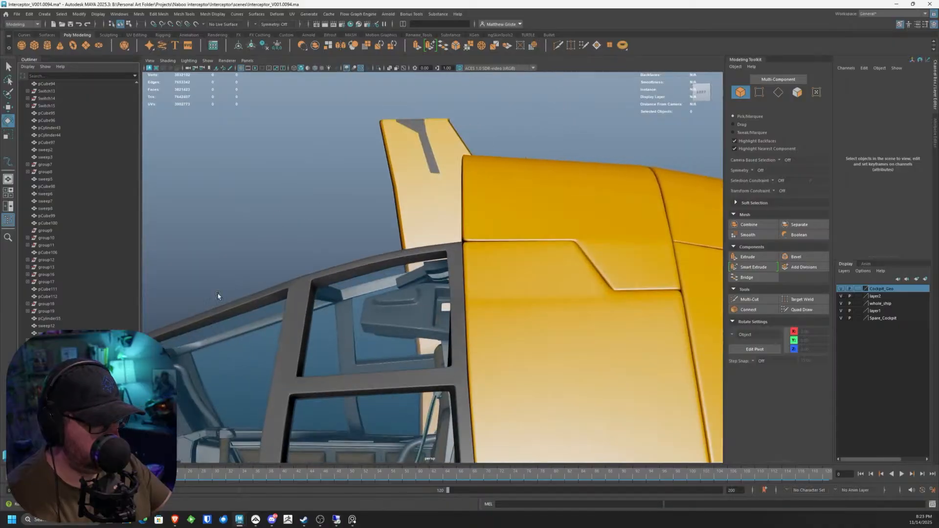
key("alt+v")
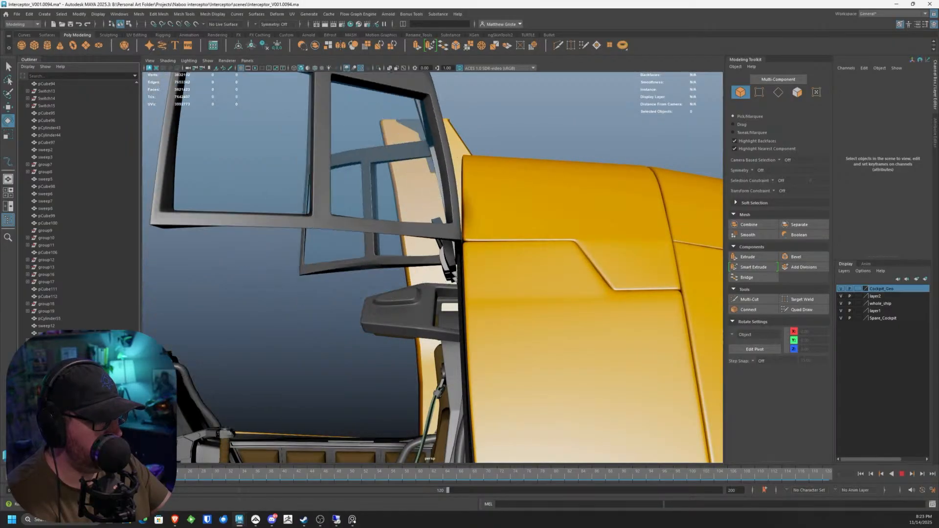
key("alt+v")
left_click_drag(374, 345, 481, 301, "alt")
scroll(509, 313, "up", 3)
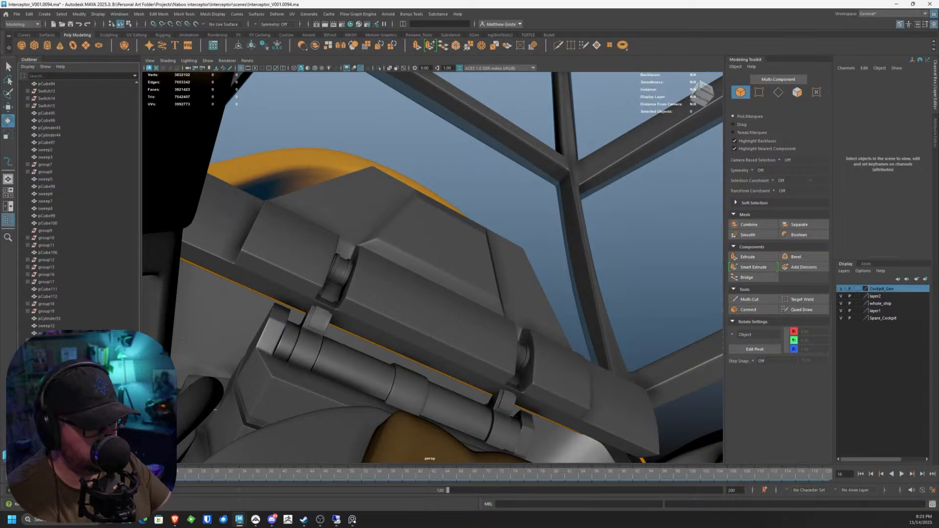
key("alt+v")
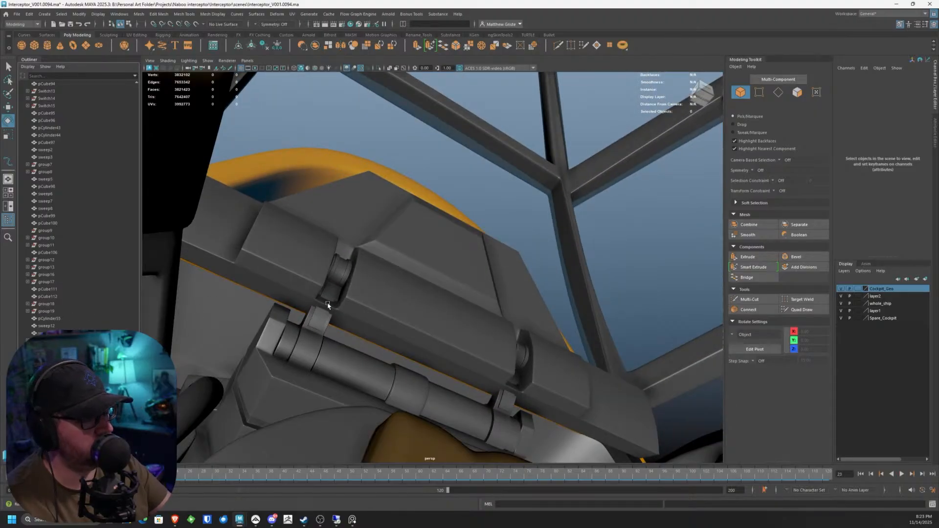
left_click_drag(530, 381, 195, 455, "alt")
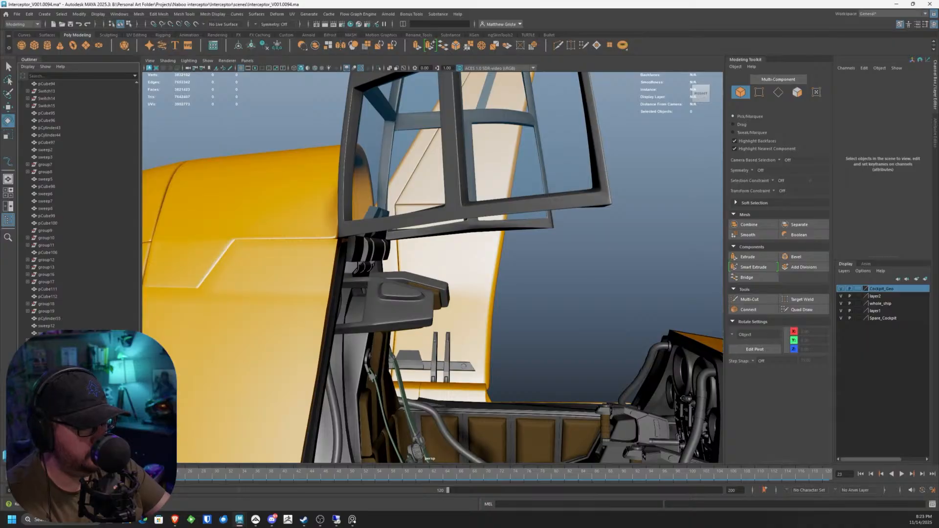
Step: Play the canopy animation and examine the opening canopy, hinged block and arms from the front, the side and close behind the seat
key("alt+v")
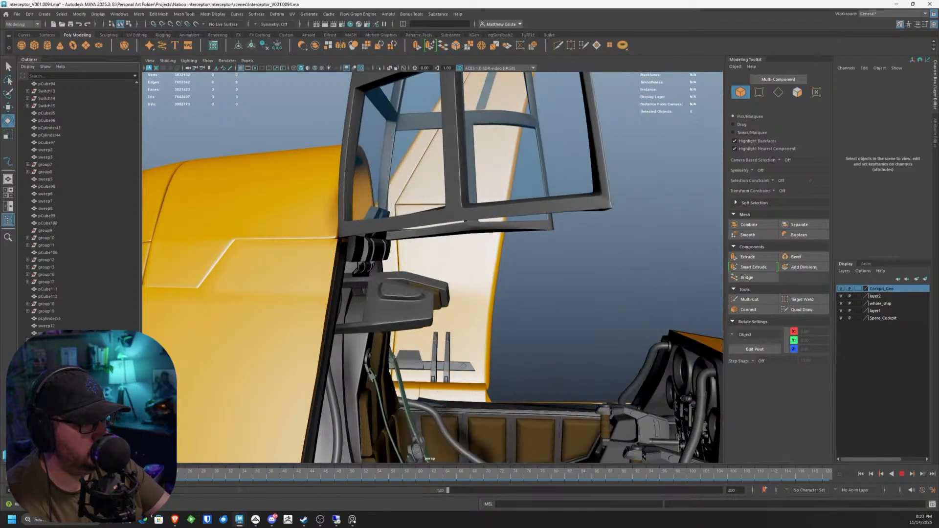
key("alt+v")
scroll(468, 251, "down", 5)
left_click_drag(468, 251, 406, 253, "alt")
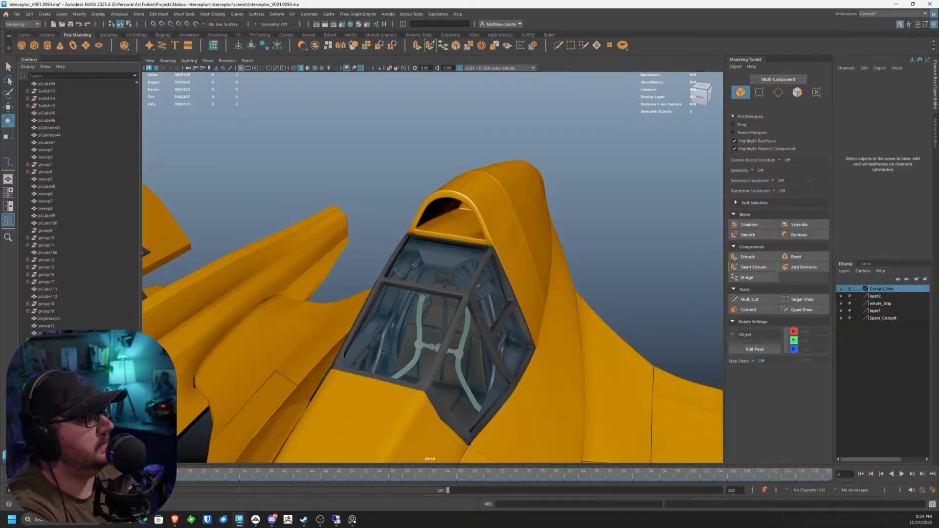
scroll(465, 317, "up", 8)
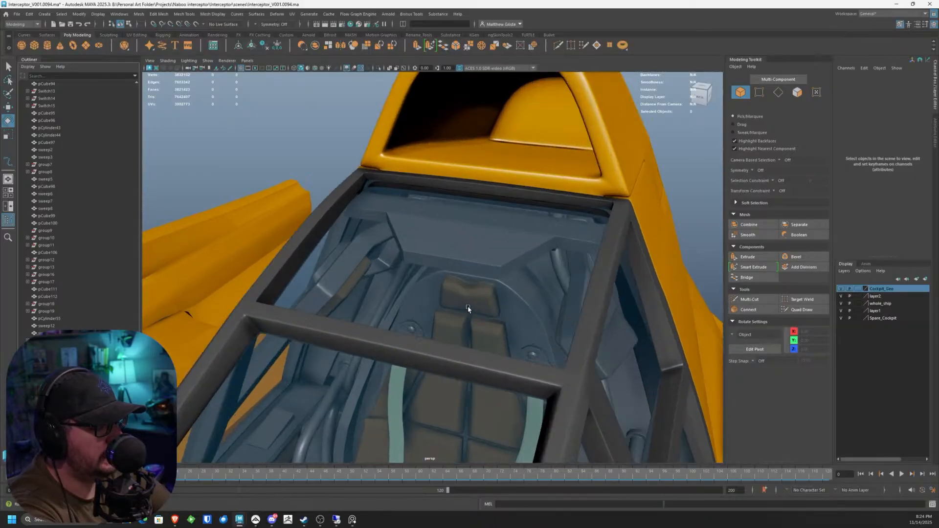
scroll(467, 308, "down", 3)
scroll(466, 304, "up", 4)
left_click_drag(465, 304, 320, 448, "alt")
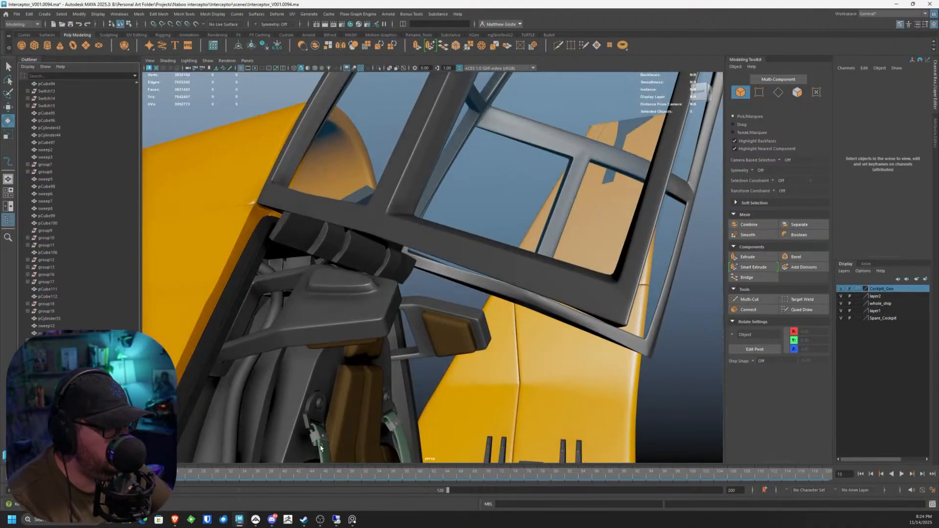
key("alt+v")
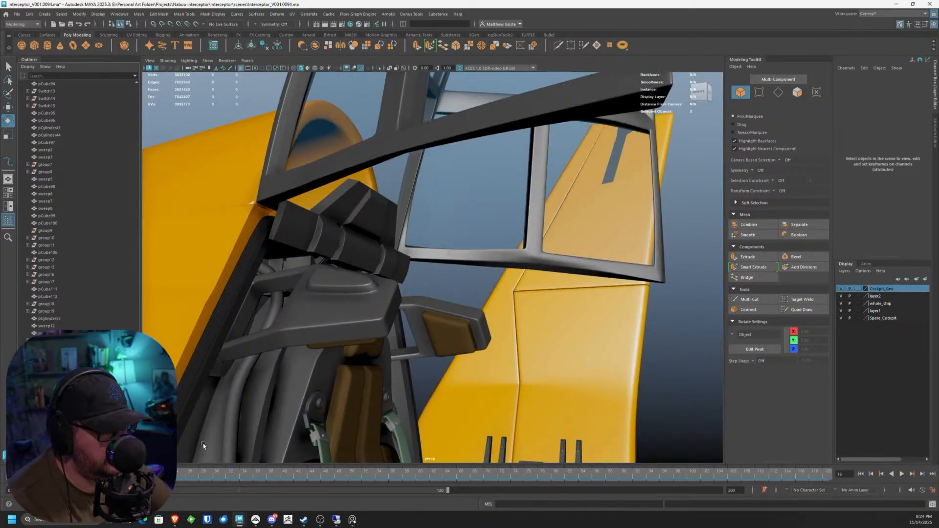
key("alt+v")
left_click_drag(347, 385, 294, 377, "alt")
key("alt+v")
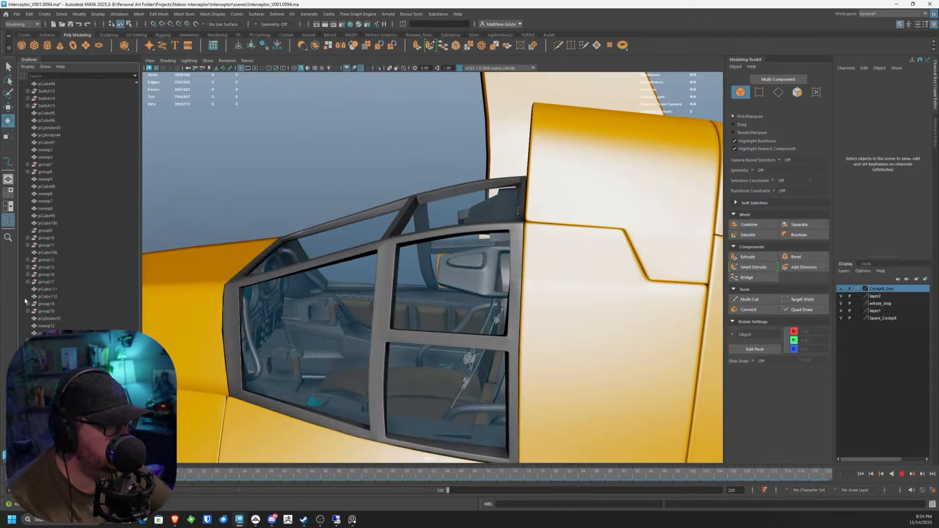
left_click(13, 473)
Step: Turn on smooth mesh preview for the nose panel directly in front of the canopy and deselect it
scroll(343, 259, "down", 4)
left_click_drag(342, 244, 407, 245, "alt")
left_click(407, 245)
key("3")
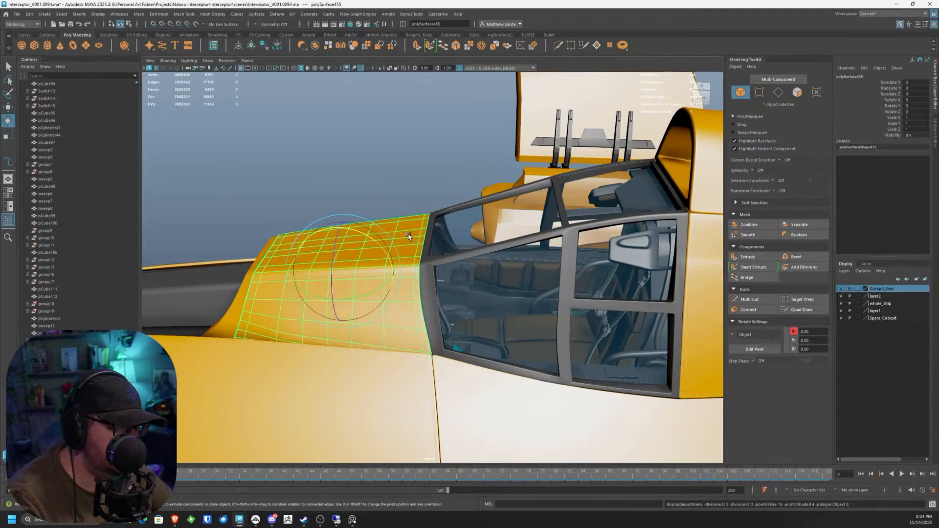
left_click(423, 185)
Step: Replay the canopy animation and examine the instrument panel and forward view from the pilot's position
left_click_drag(423, 184, 412, 209, "alt")
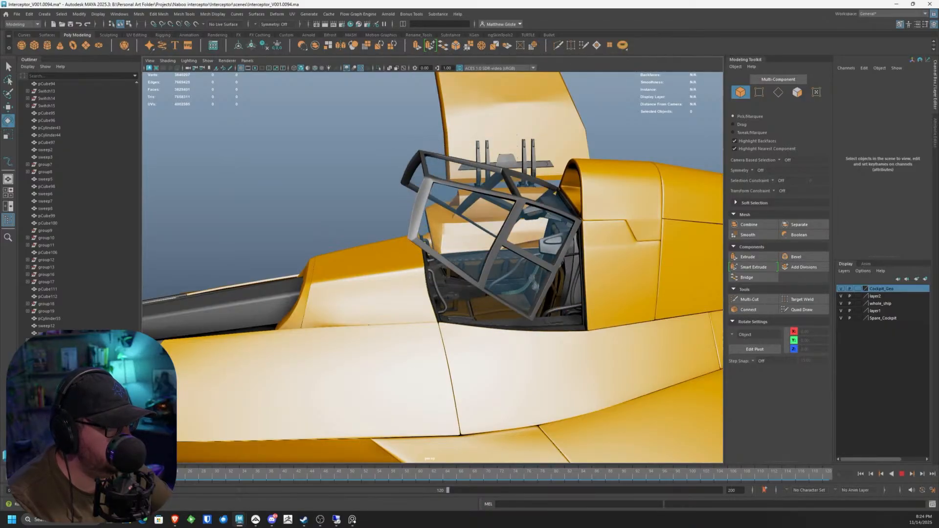
key("Escape")
middle_click_drag(429, 410, 358, 285, "alt")
scroll(358, 285, "up", 6)
left_click_drag(415, 265, 465, 288, "alt")
scroll(545, 388, "up", 5)
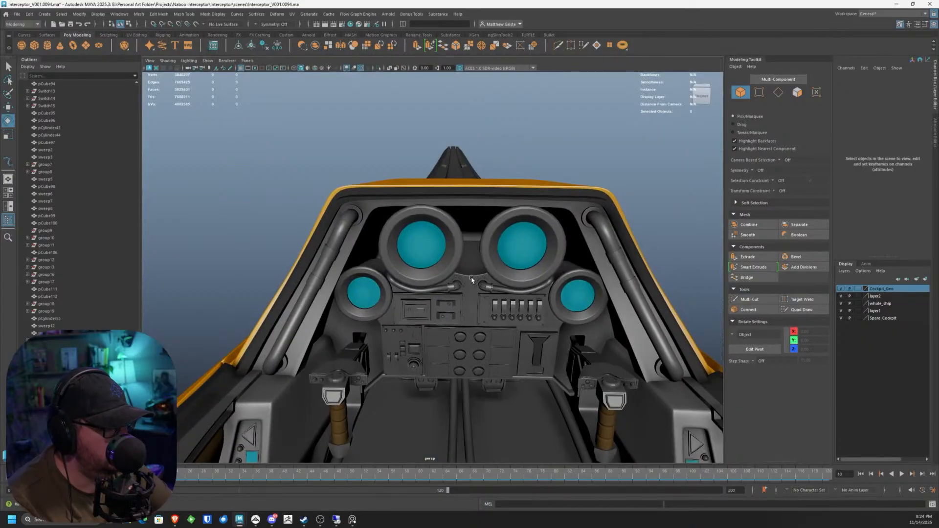
middle_click_drag(471, 279, 430, 434, "alt")
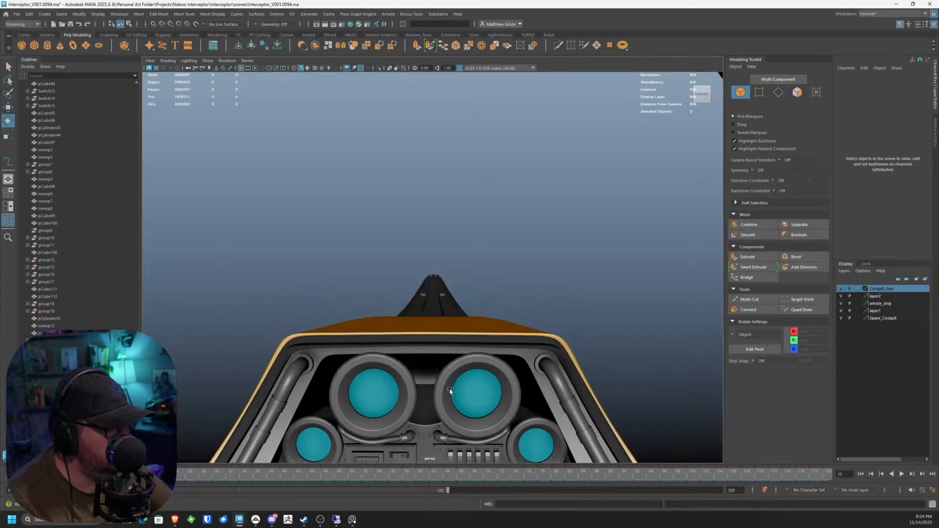
left_click_drag(451, 392, 463, 335, "alt")
key("alt+v")
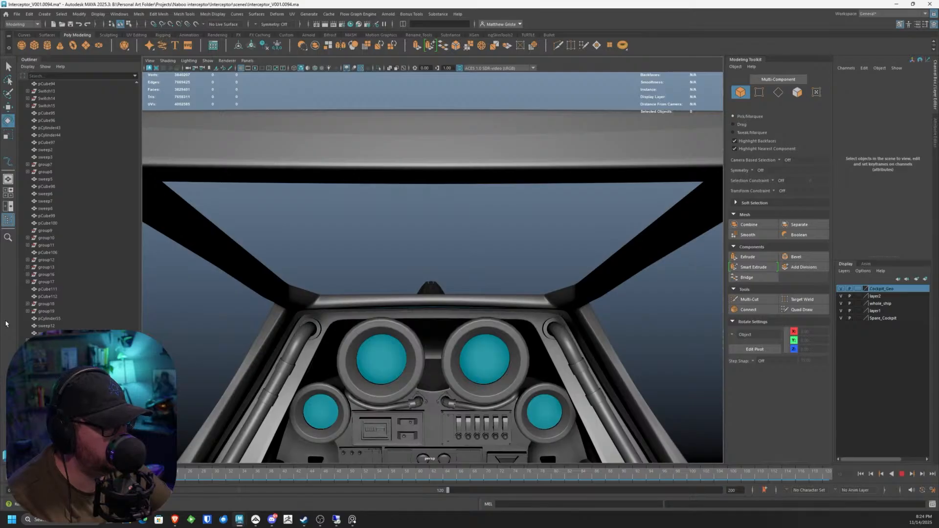
Step: Examine the closed cockpit's side console, pipes and seat harness, and look over the complete ship
left_click_drag(425, 274, 497, 274, "alt")
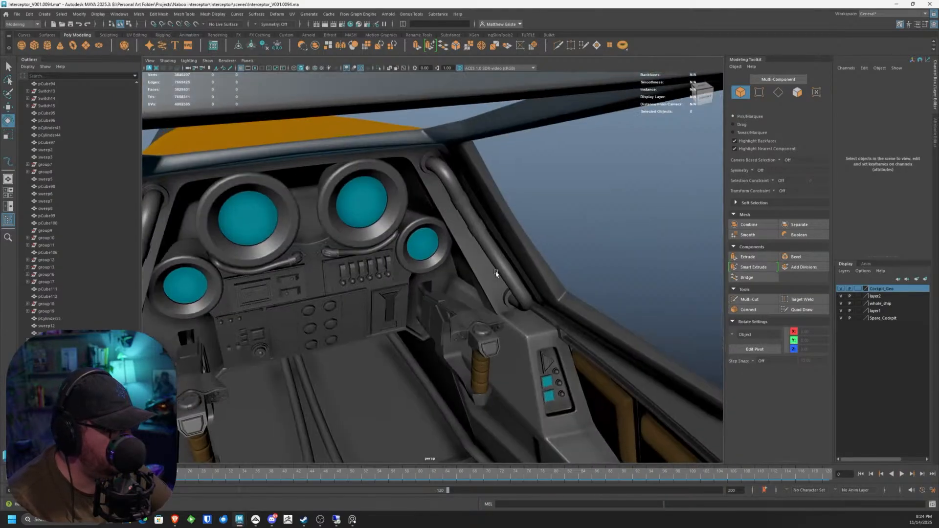
scroll(497, 275, "up", 3)
middle_click_drag(497, 274, 444, 201, "alt")
left_click_drag(444, 201, 496, 278, "alt")
scroll(433, 258, "down", 8)
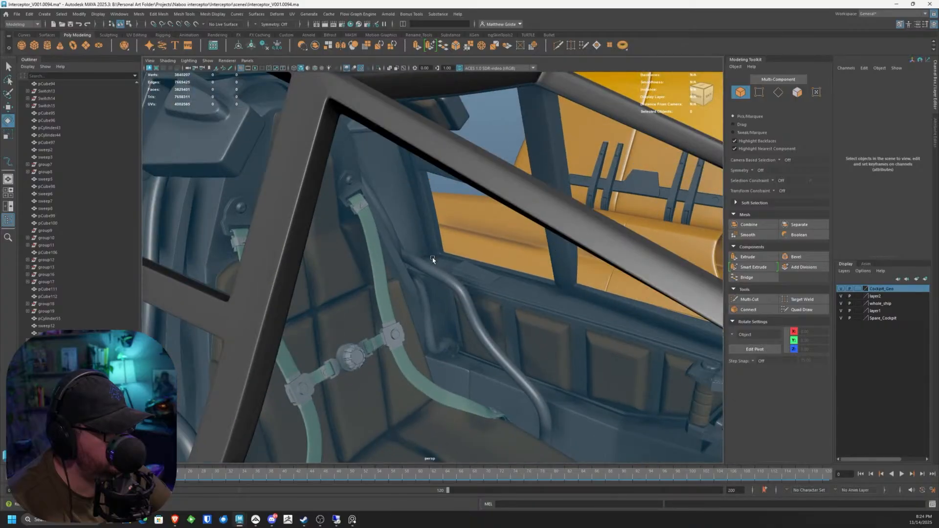
left_click_drag(435, 271, 372, 206, "alt")
scroll(337, 167, "down", 10)
left_click_drag(338, 168, 386, 229, "alt")
scroll(339, 185, "down", 7)
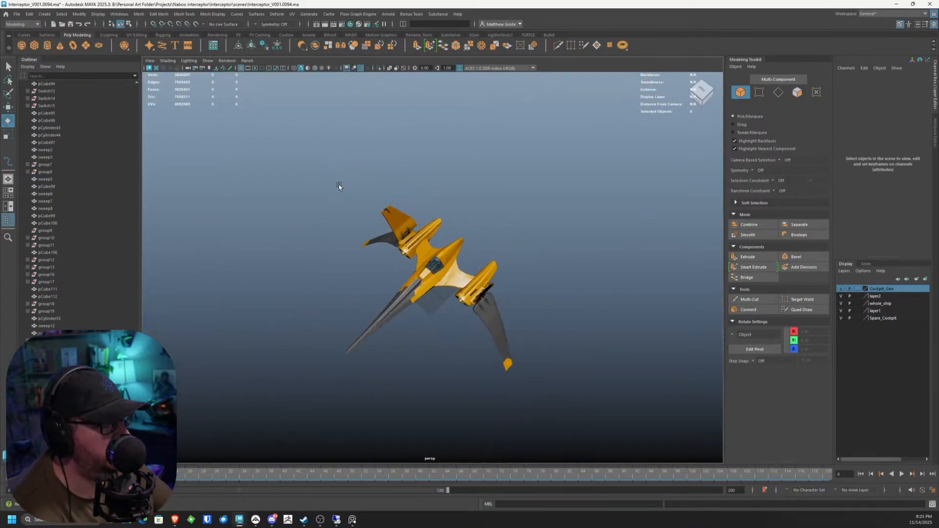
Step: Select the whole ship, try to freeze its transformations, and save the scene as a new incremental version
left_click_drag(281, 140, 599, 404)
scroll(362, 232, "up", 5)
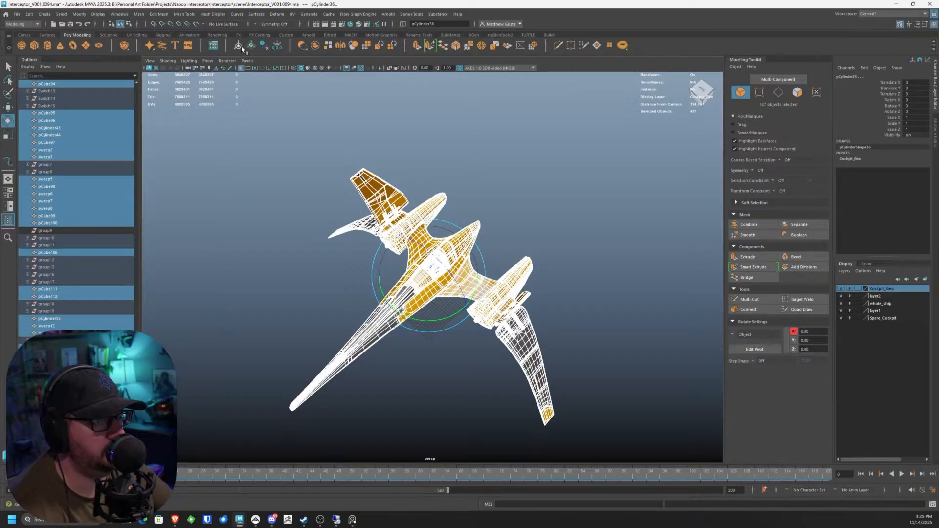
left_click(277, 45)
left_click(17, 13)
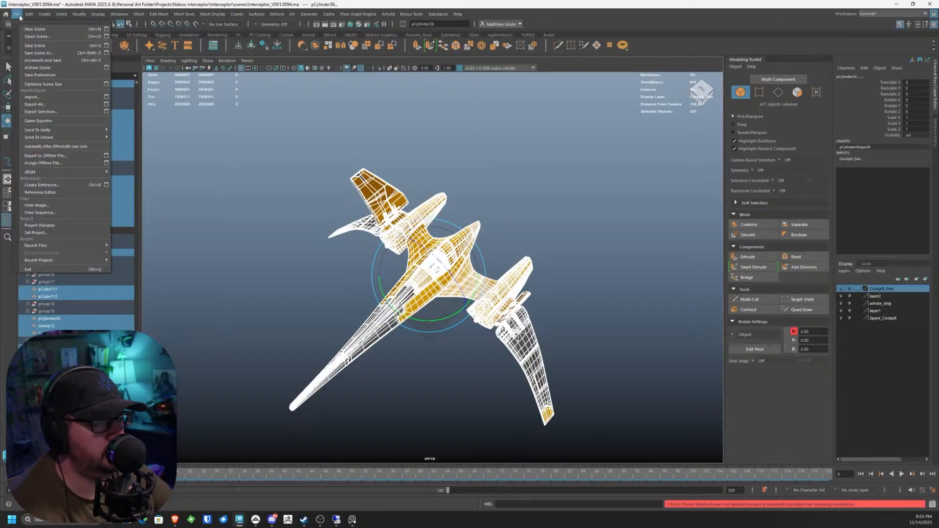
left_click(34, 59)
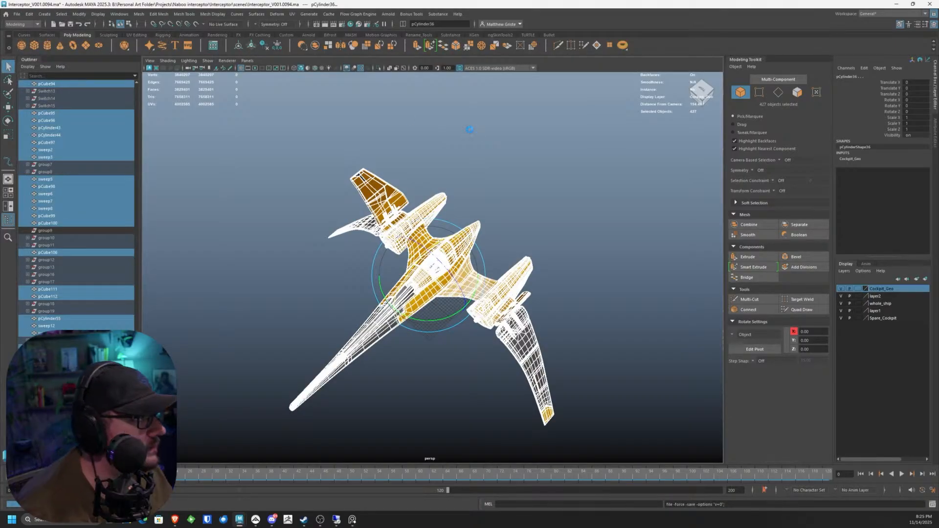